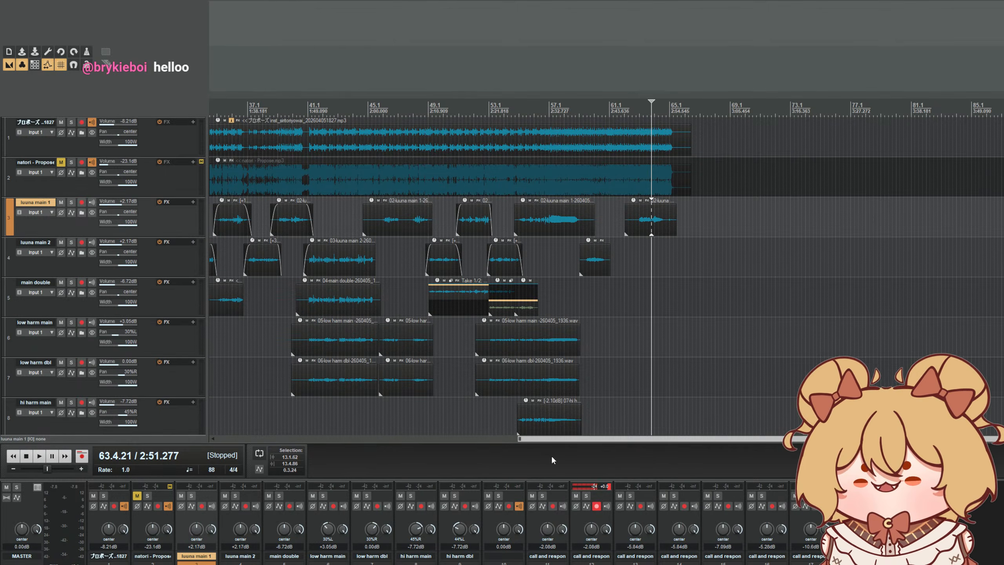
- Place the edit cursor near the start of the song, at 1.2.30
left_click_drag(577, 438, 269, 433)
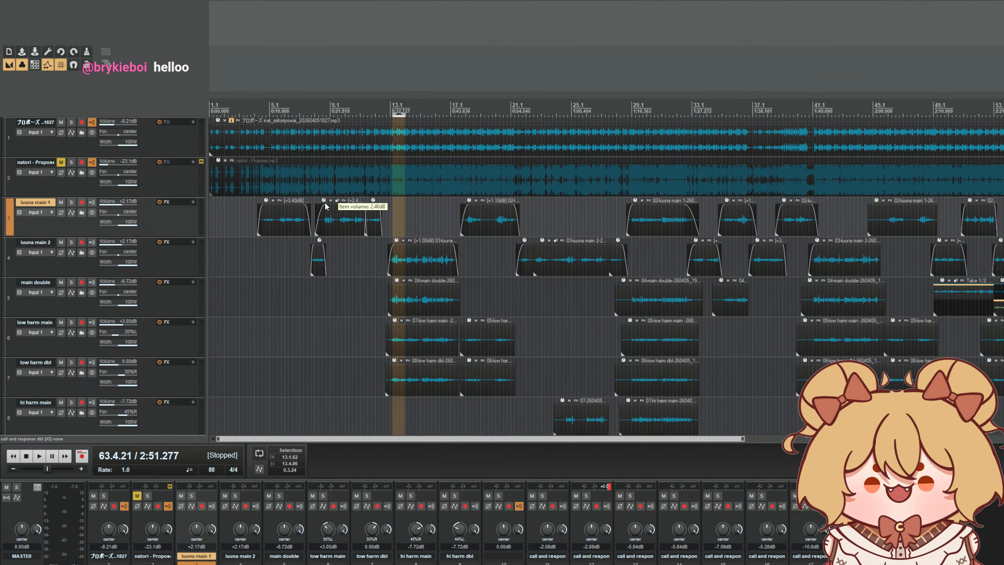
scroll(275, 233, "down", 2)
scroll(311, 243, "up", 1)
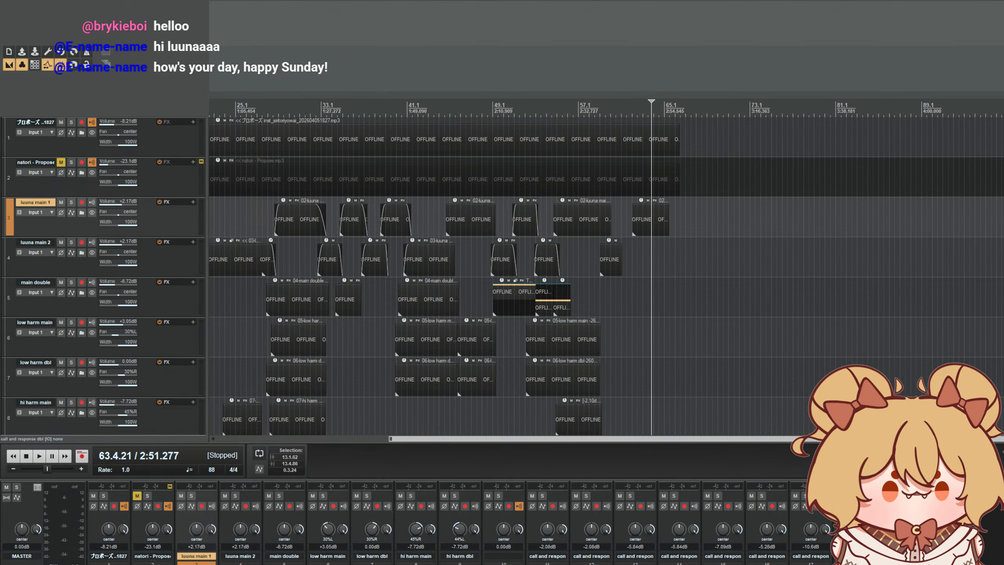
left_click(697, 97)
left_click(213, 108)
scroll(214, 108, "up", 2)
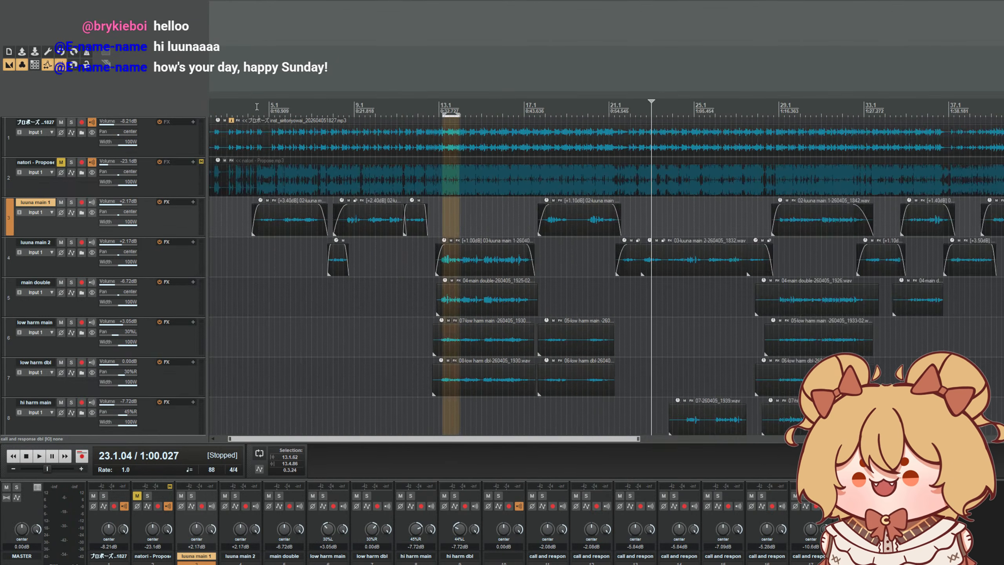
scroll(256, 107, "down", 1)
left_click(214, 105)
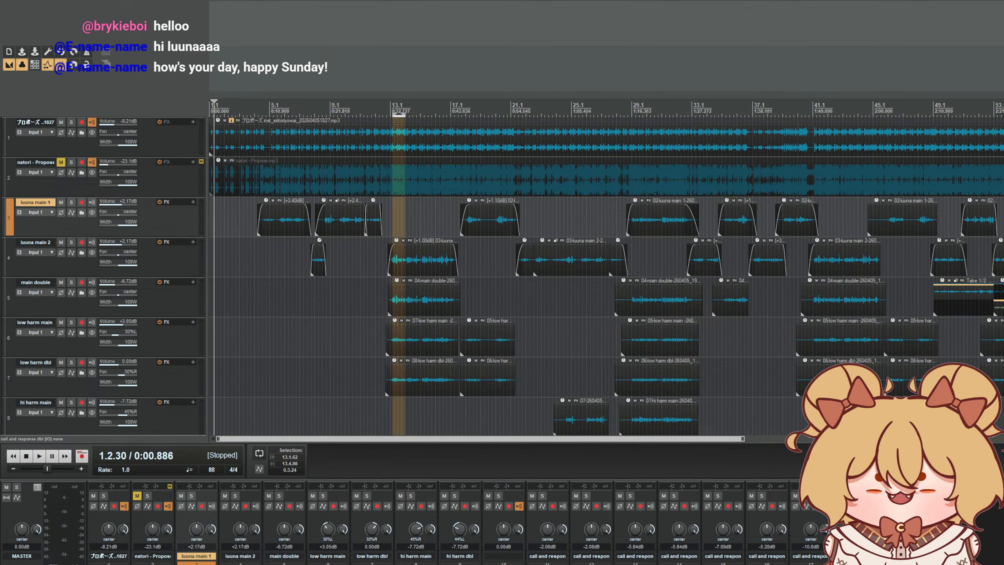
key("alt+Tab")
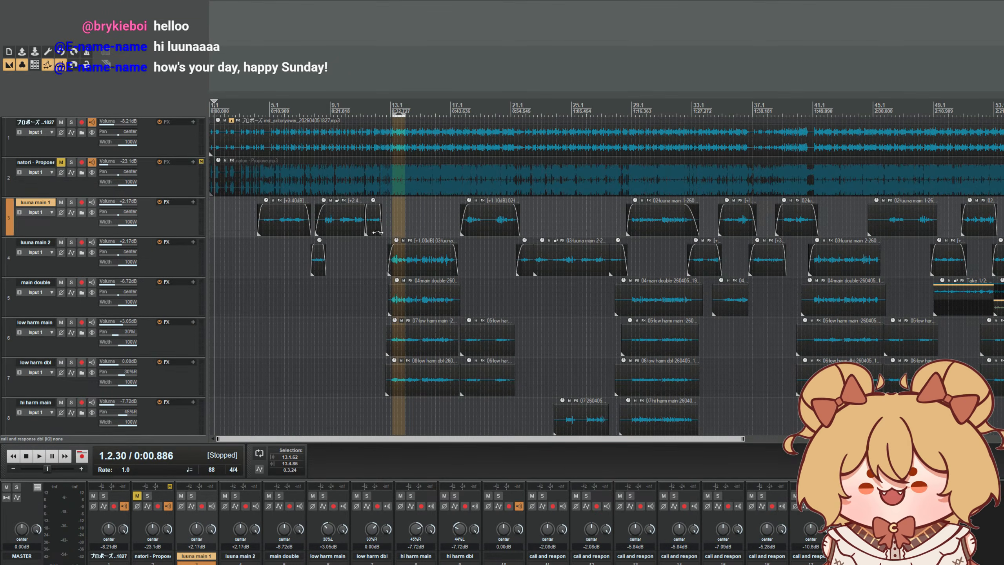
- Play the opening from the edit cursor through most of the first luuna main 1 clip
key("space")
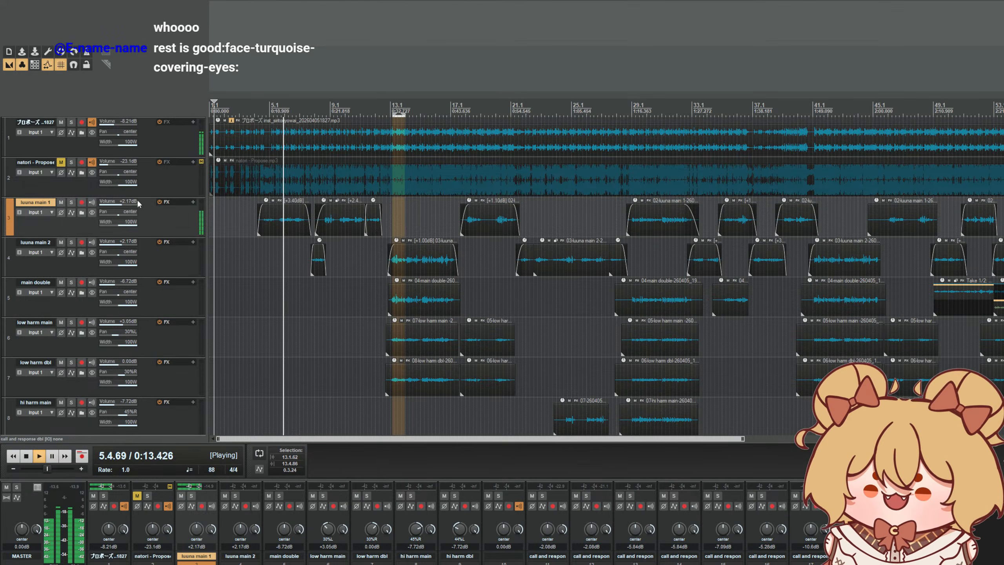
scroll(134, 188, "down", 5)
scroll(134, 188, "up", 5)
scroll(293, 190, "up", 3)
scroll(294, 192, "down", 2)
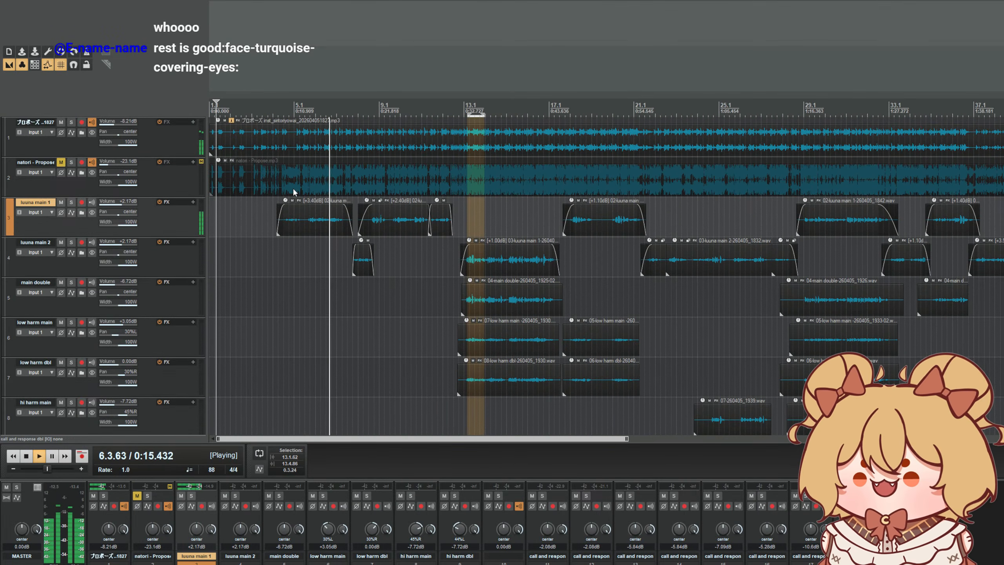
scroll(284, 111, "up", 3)
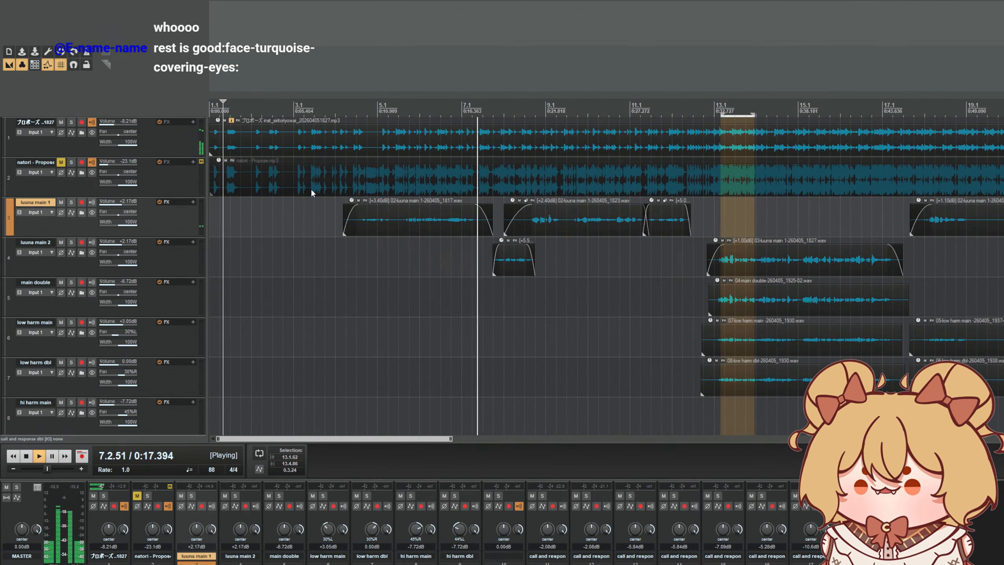
key("space")
- Examine the clips on the call and response tracks against the main vocals above them
left_click(238, 111)
scroll(239, 112, "down", 5)
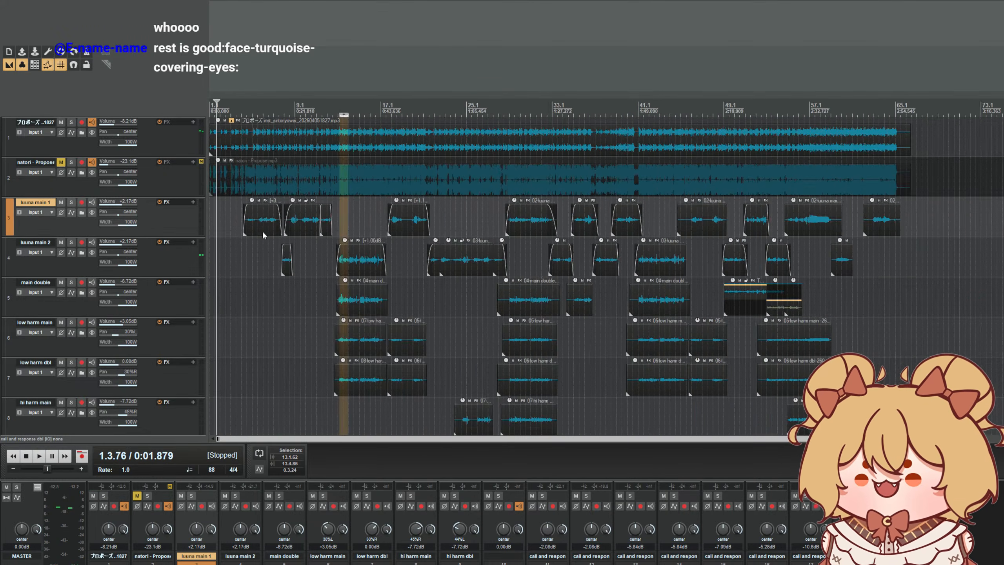
scroll(237, 114, "up", 3)
scroll(136, 287, "down", 6)
left_click(188, 290)
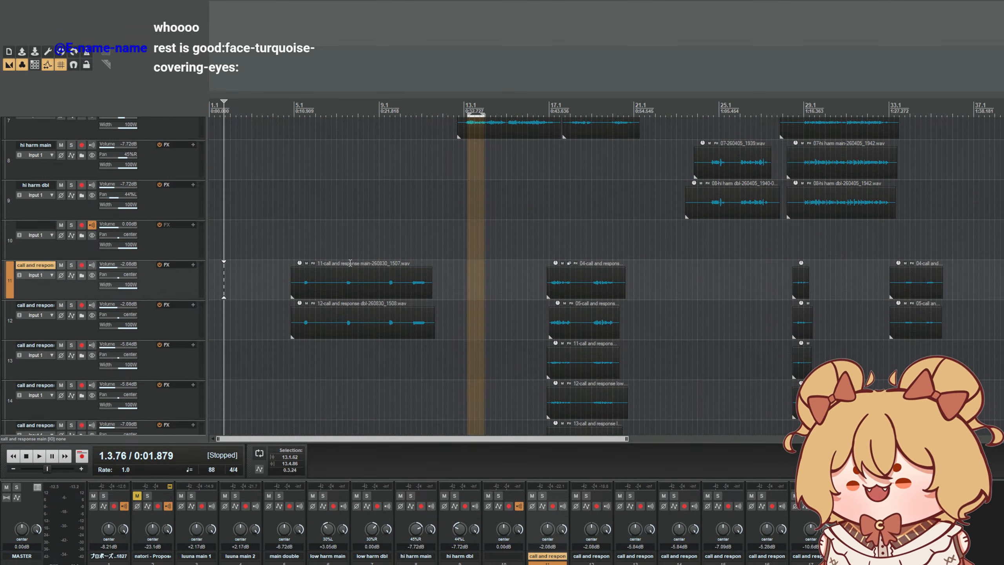
scroll(168, 221, "up", 3)
scroll(168, 224, "up", 2)
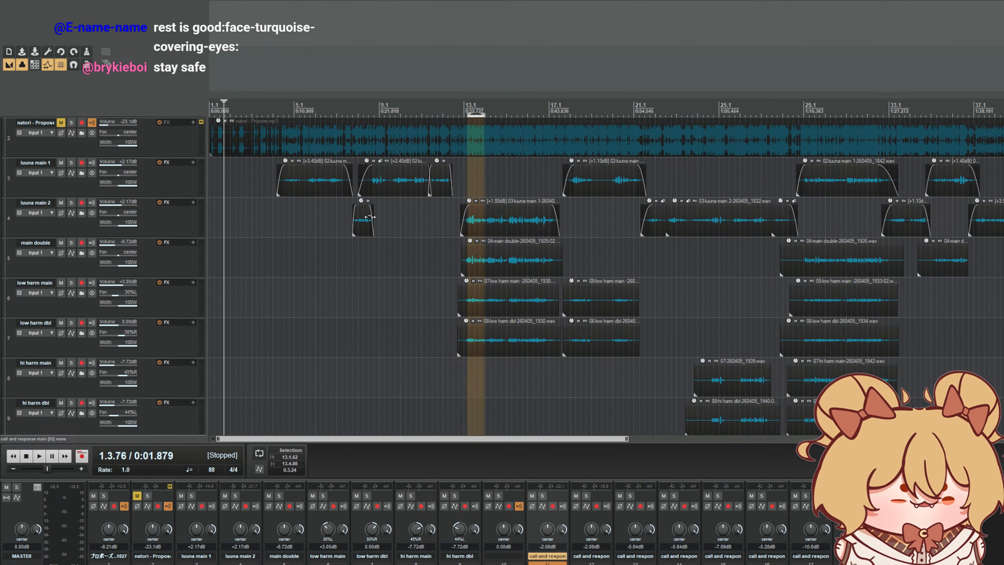
left_click(230, 88)
scroll(161, 186, "up", 1)
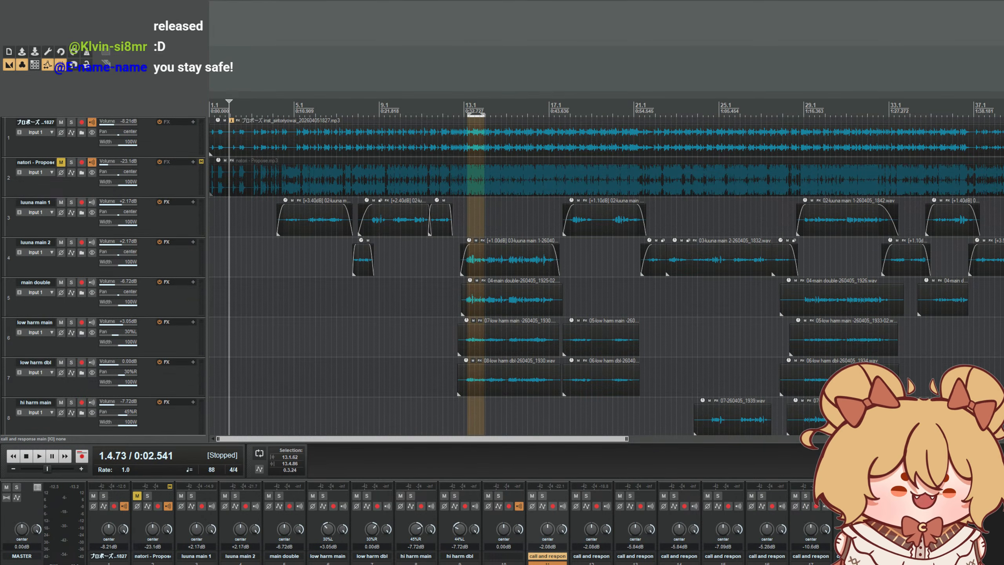
scroll(351, 255, "up", 2)
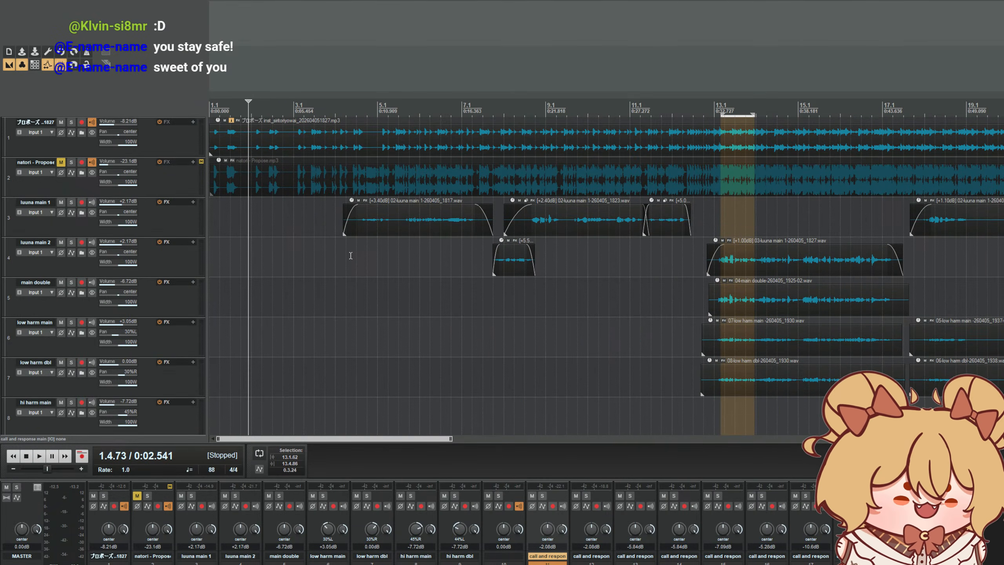
scroll(486, 252, "down", 2)
scroll(445, 246, "up", 2)
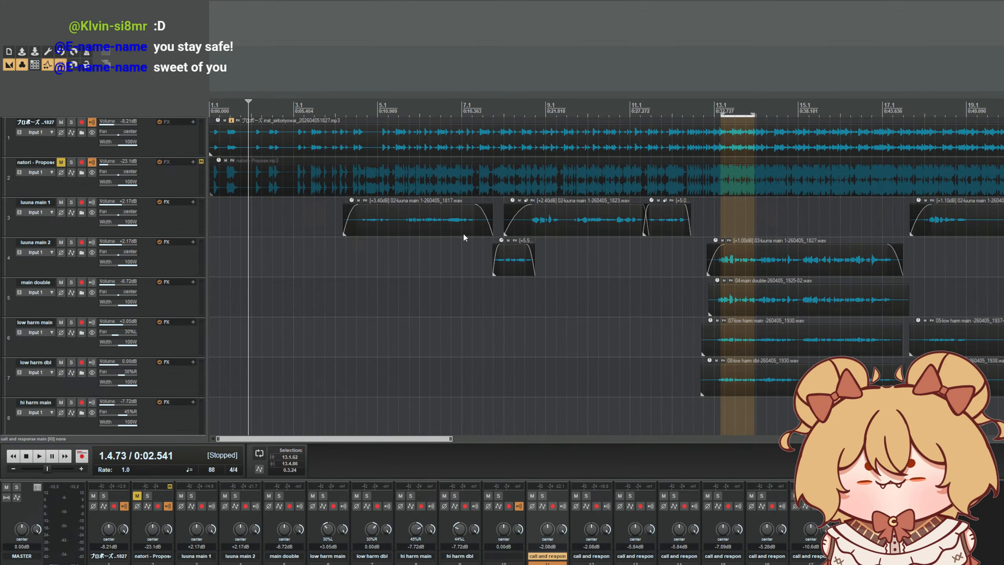
scroll(424, 180, "down", 2)
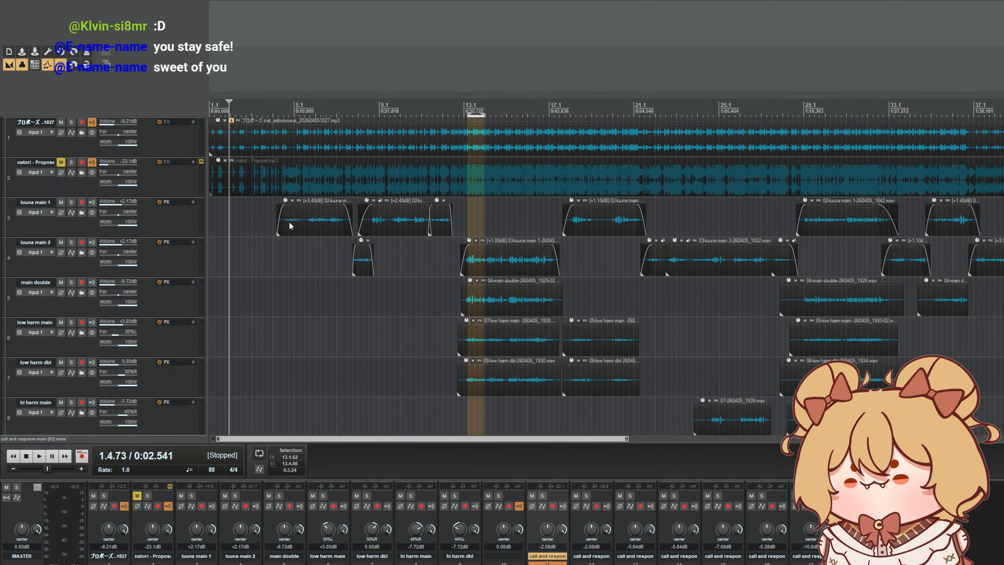
- Mute all the call and response tracks
scroll(132, 262, "down", 6)
scroll(133, 261, "down", 1)
left_click_drag(61, 373, 61, 129)
scroll(84, 199, "up", 6)
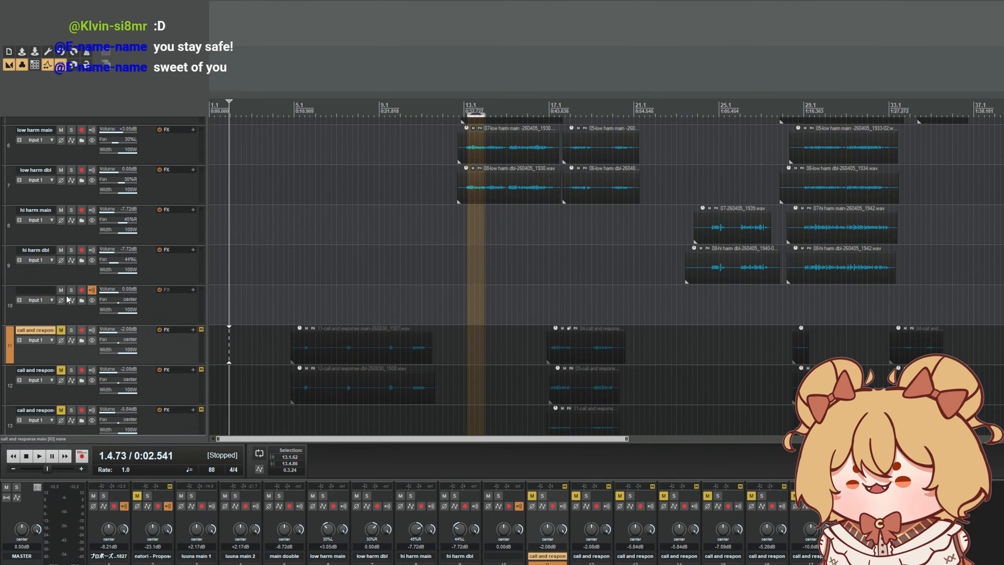
- Mute the unnamed track 10 and all four harmony tracks, from hi harm dbl up to low harm main
left_click_drag(61, 290, 61, 170)
scroll(78, 223, "up", 3)
left_click(60, 229)
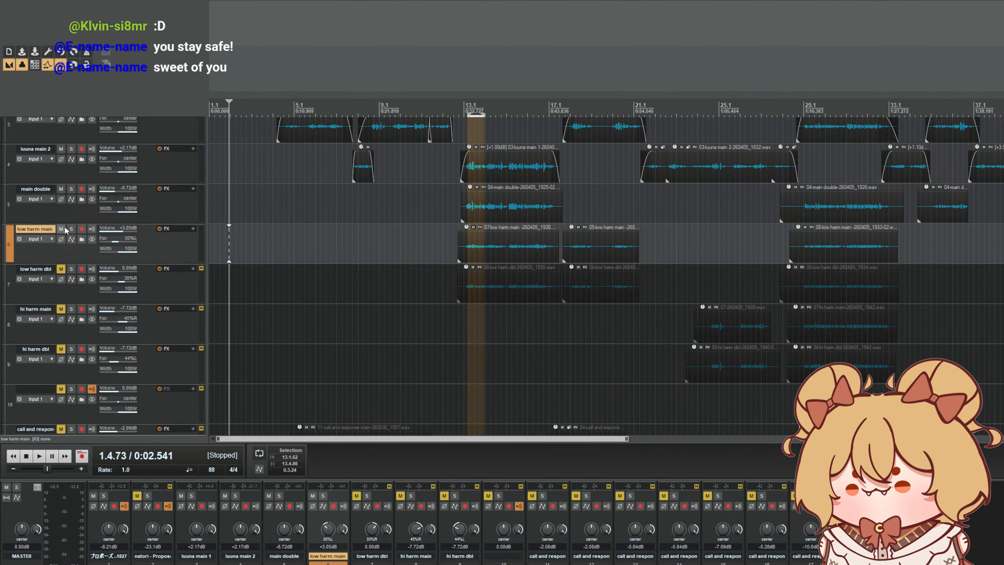
scroll(63, 249, "up", 2)
scroll(216, 283, "down", 5)
scroll(216, 283, "up", 3)
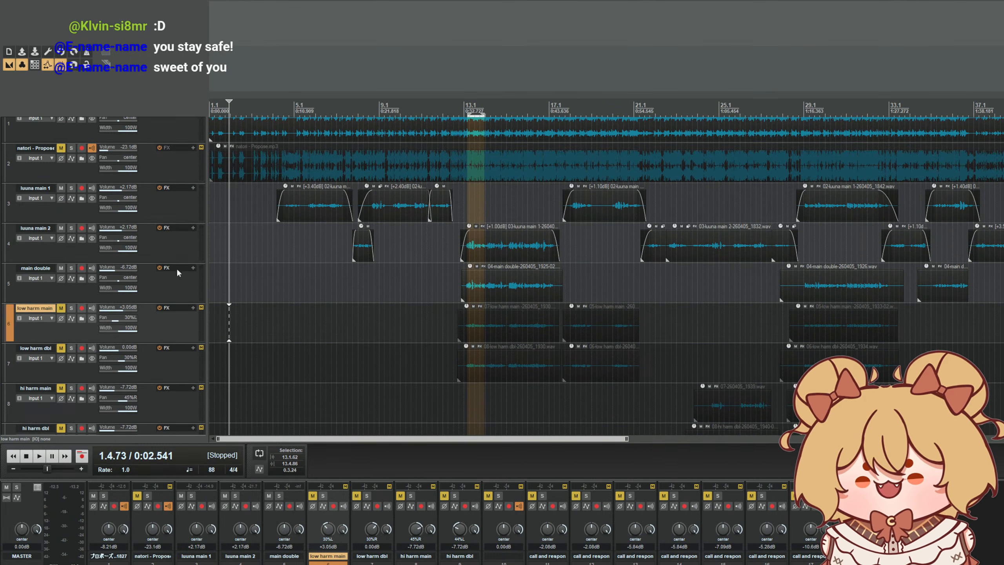
- Enlarge the mixer area so the volume faders of all channels show
scroll(215, 283, "down", 2)
scroll(215, 283, "down", 2)
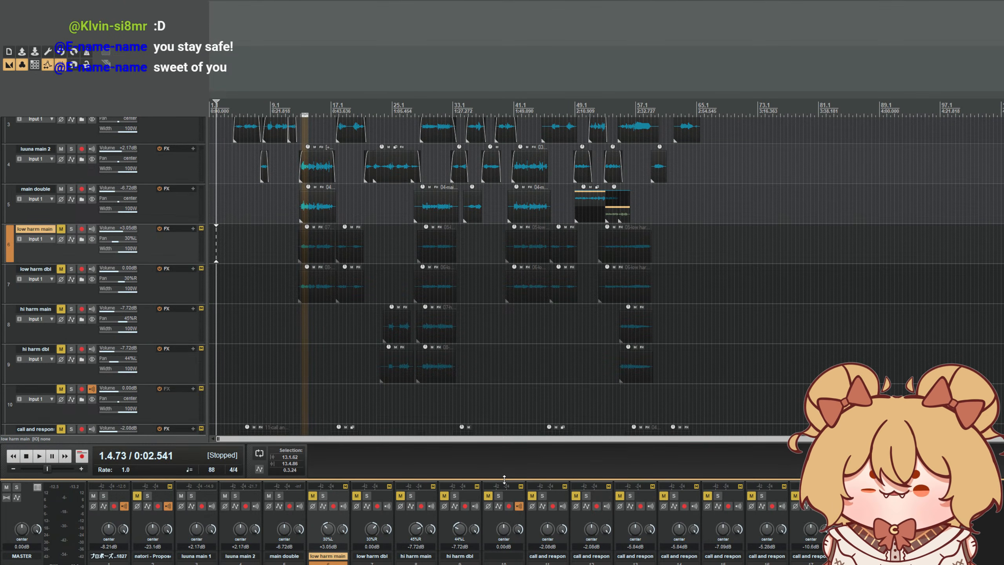
left_click_drag(503, 482, 497, 404)
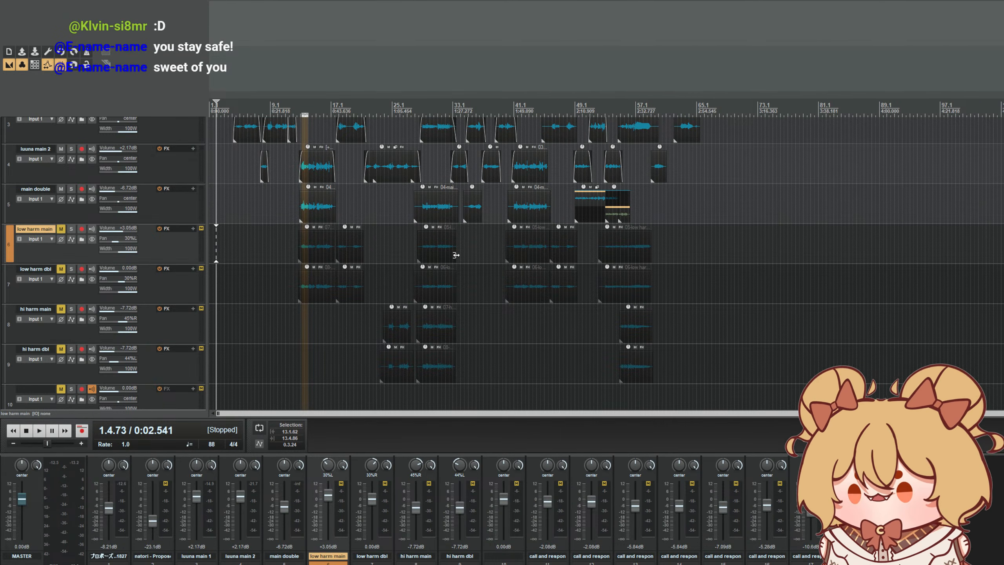
- Place the edit cursor just before the first vocal clip at 3.4.16 and mute the main double track
scroll(169, 182, "up", 3)
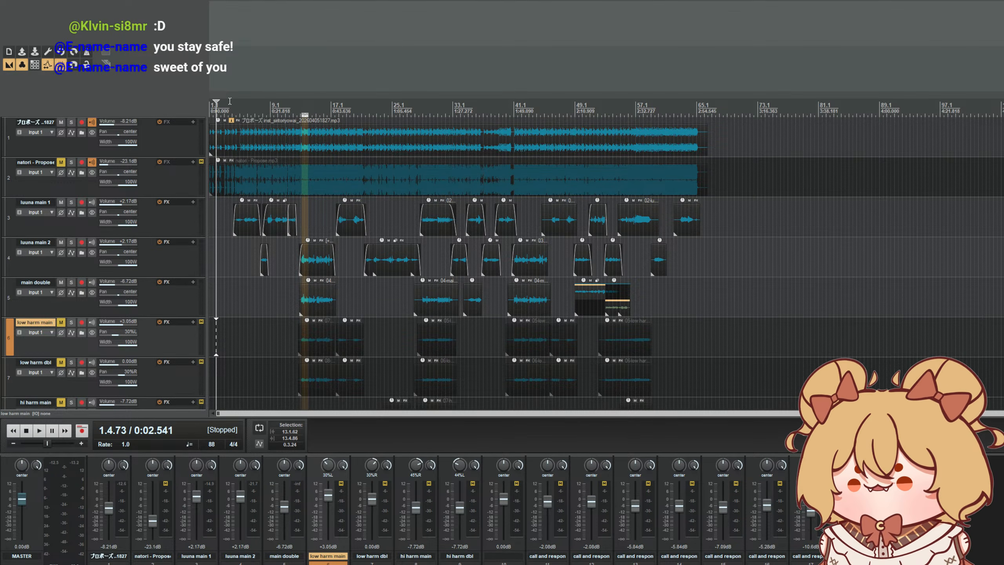
left_click(231, 103)
scroll(262, 135, "up", 3)
scroll(329, 138, "up", 2)
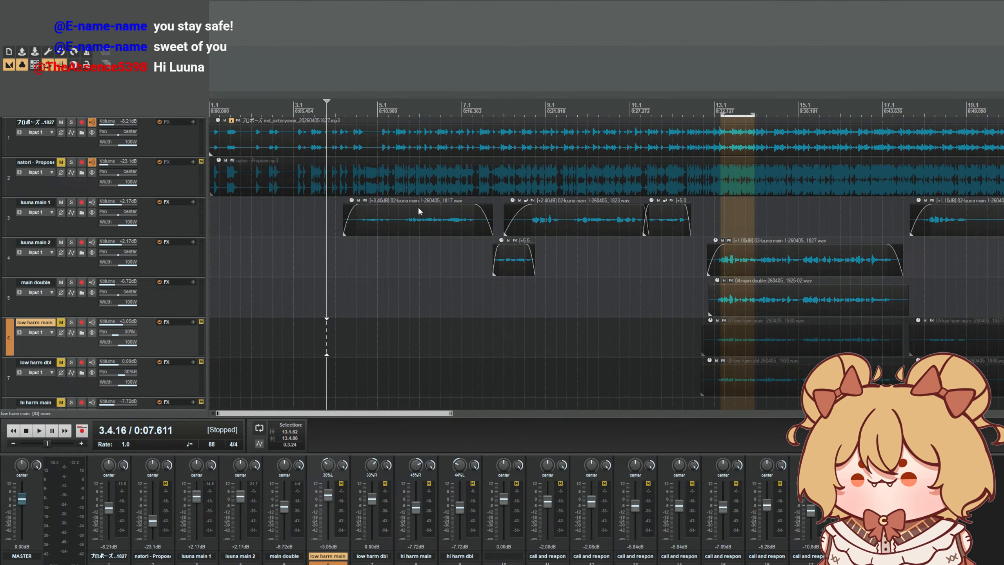
scroll(435, 211, "down", 2)
scroll(442, 214, "up", 1)
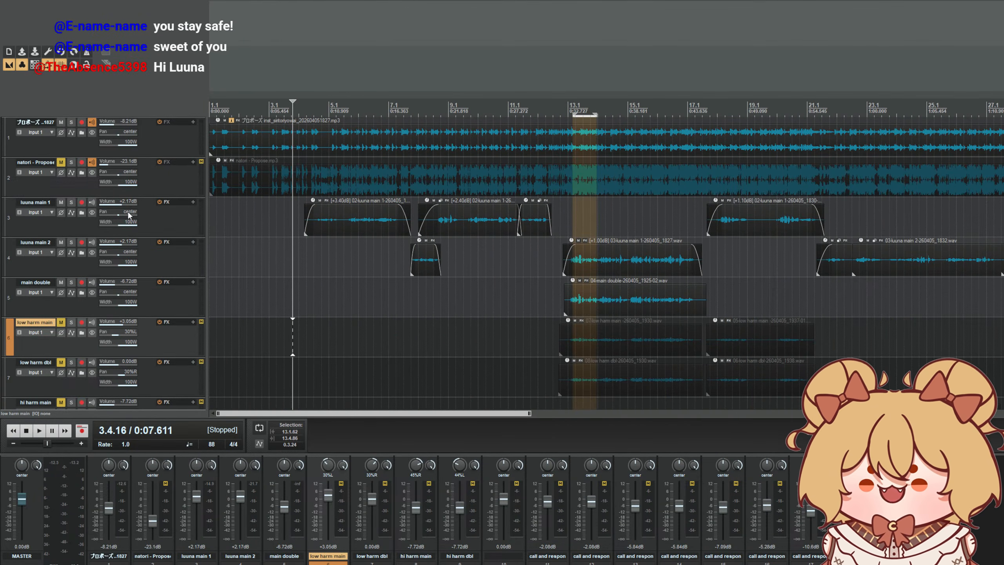
left_click(61, 283)
- Insert a new empty track and move it directly above luuna main 1
left_click(164, 225)
left_click(167, 264)
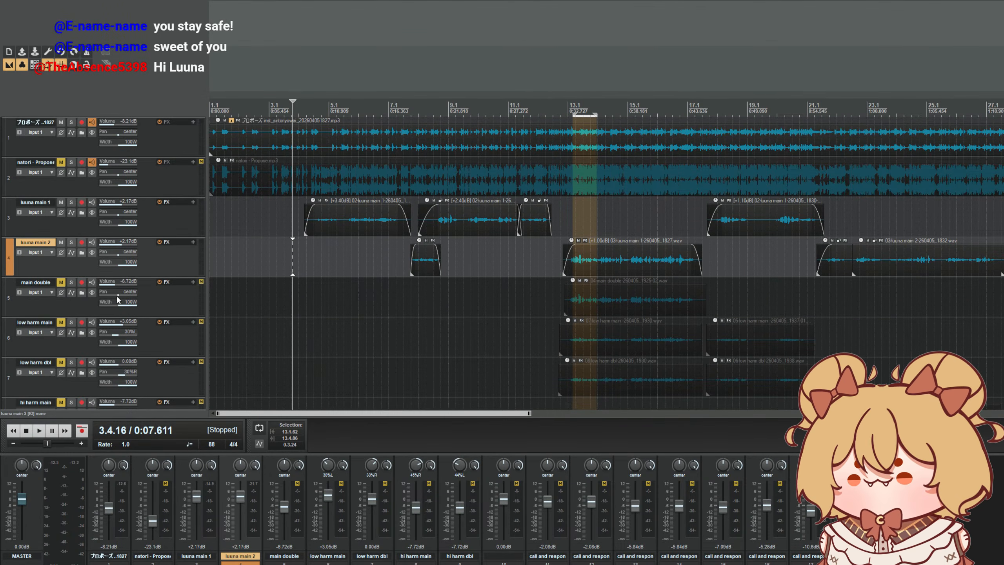
key("ctrl+t")
left_click_drag(174, 294, 174, 207)
scroll(292, 217, "down", 1)
scroll(293, 218, "up", 2)
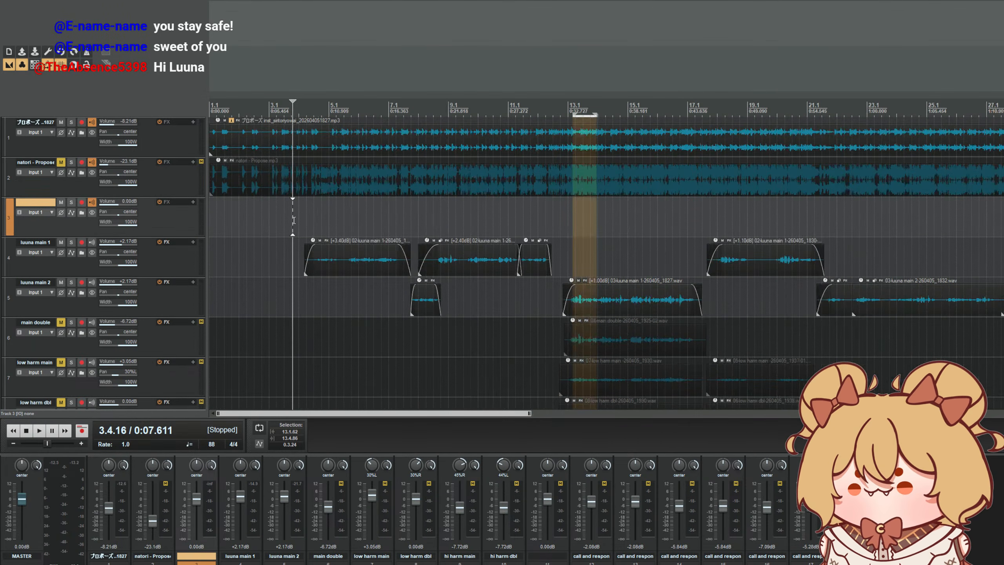
- Nest the luuna main 1 and luuna main 2 tracks in a folder under the new empty track
left_click(165, 266)
left_click(170, 300, "ctrl")
left_click_drag(170, 299, 172, 210)
scroll(188, 227, "down", 2)
scroll(396, 242, "up", 2)
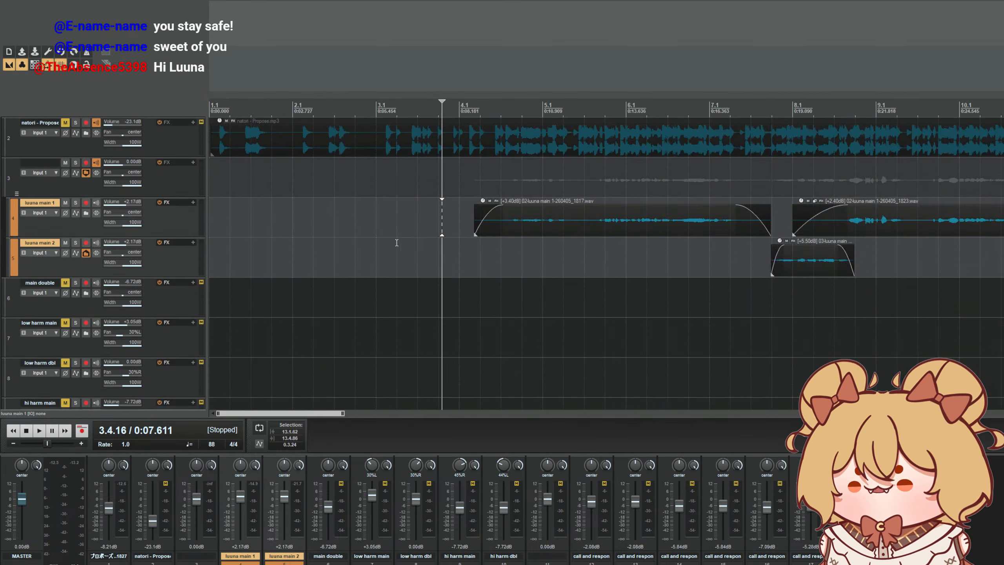
scroll(396, 242, "down", 3)
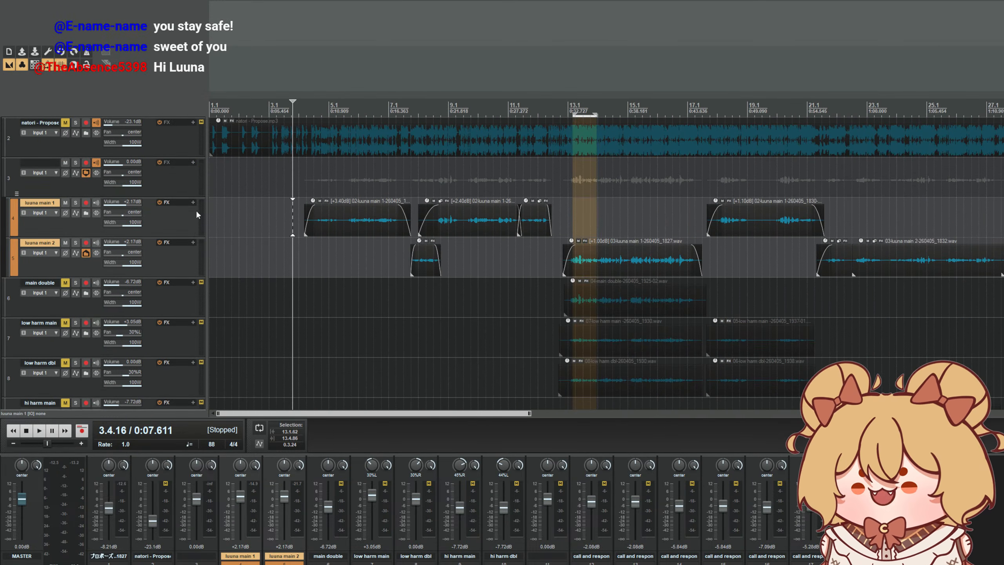
- Reset the volumes of luuna main 1 and luuna main 2 to 0.00 dB
left_click(177, 180)
left_click(163, 231)
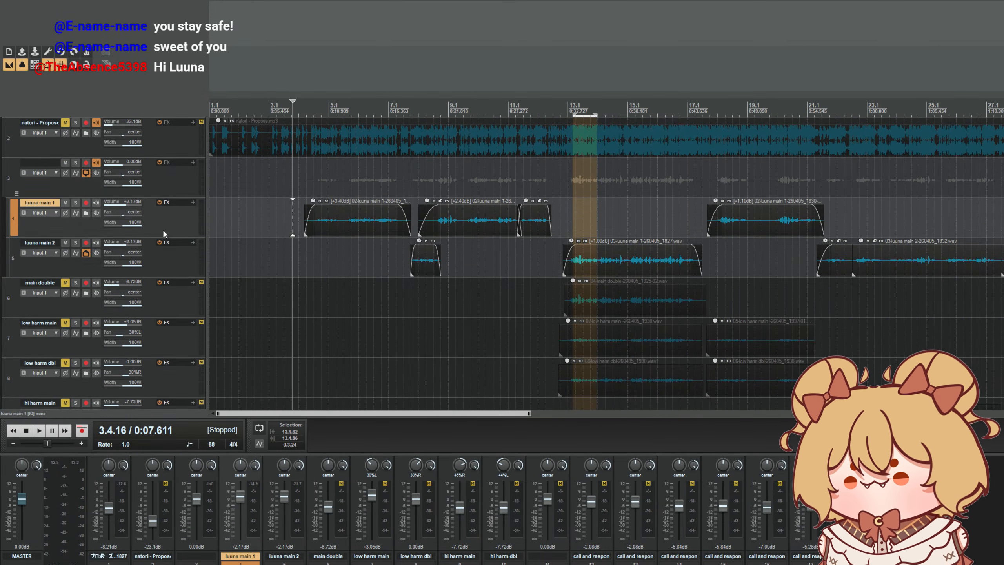
double_click(137, 205)
double_click(136, 246)
scroll(160, 221, "up", 1)
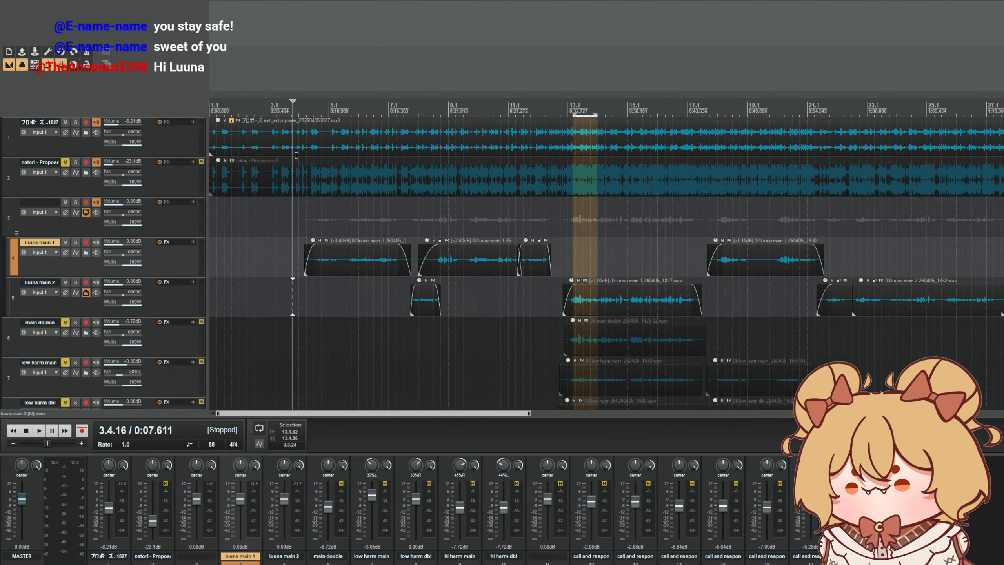
- Place the edit cursor at 4.2.80, just inside the first luuna main 1 clip
scroll(160, 217, "up", 2)
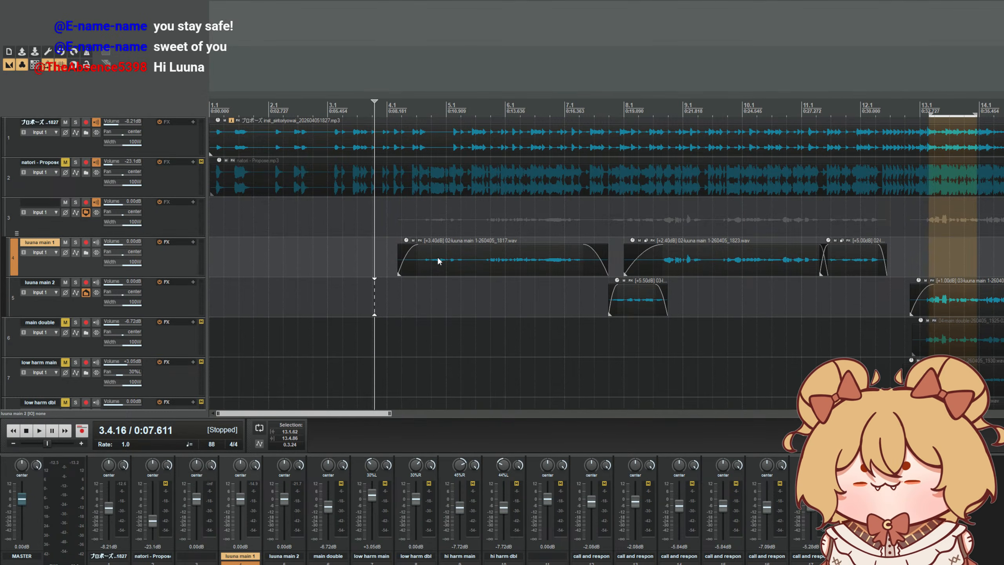
left_click(324, 106)
scroll(295, 133, "up", 4)
left_click(273, 107)
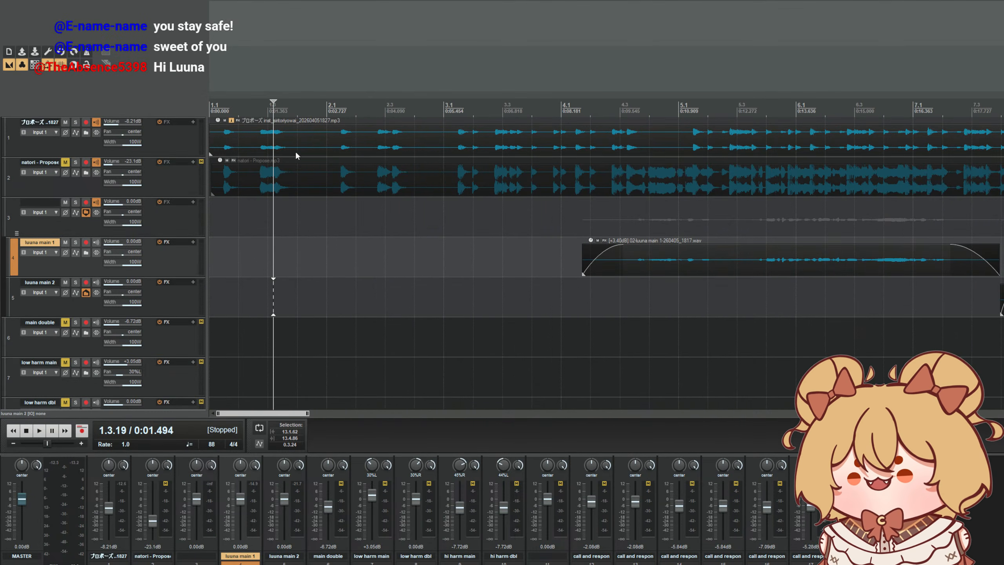
scroll(611, 192, "down", 5)
left_click_drag(334, 107, 350, 107)
left_click(354, 109)
scroll(441, 151, "up", 3)
scroll(395, 158, "down", 3)
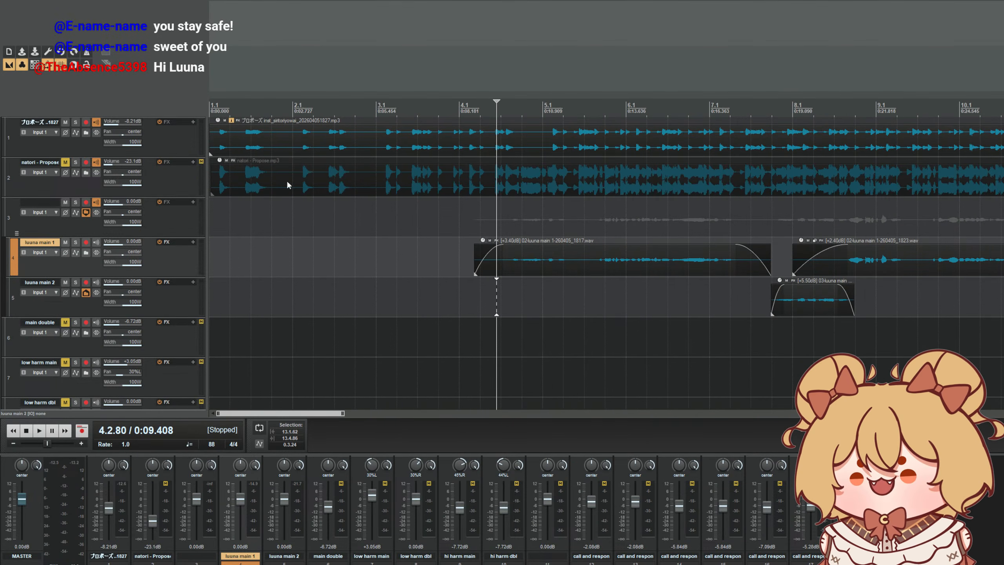
- Raise the natori - Propose reference track to -20.6 dB and play it soloed from 4.2.80
scroll(121, 168, "up", 3)
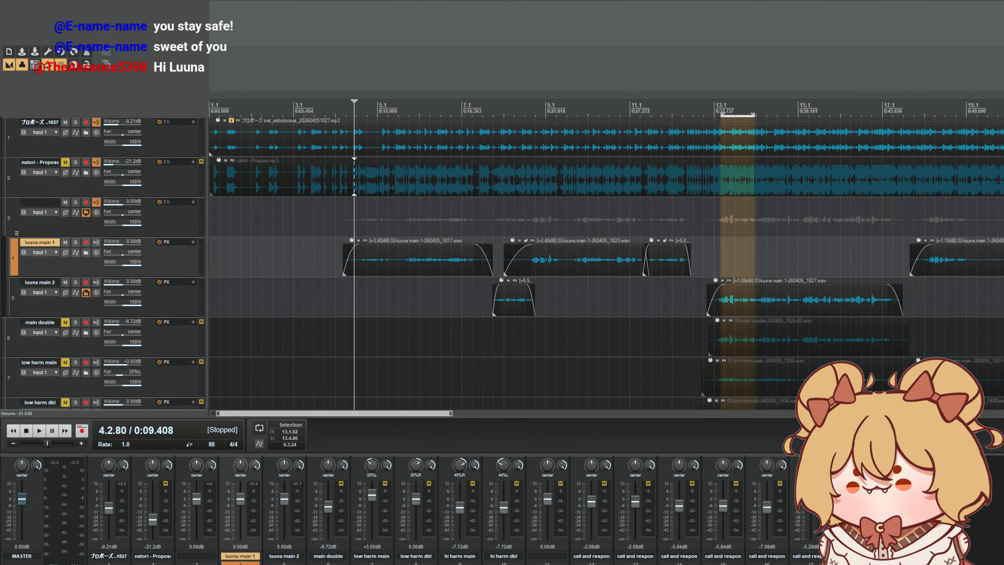
left_click(76, 163)
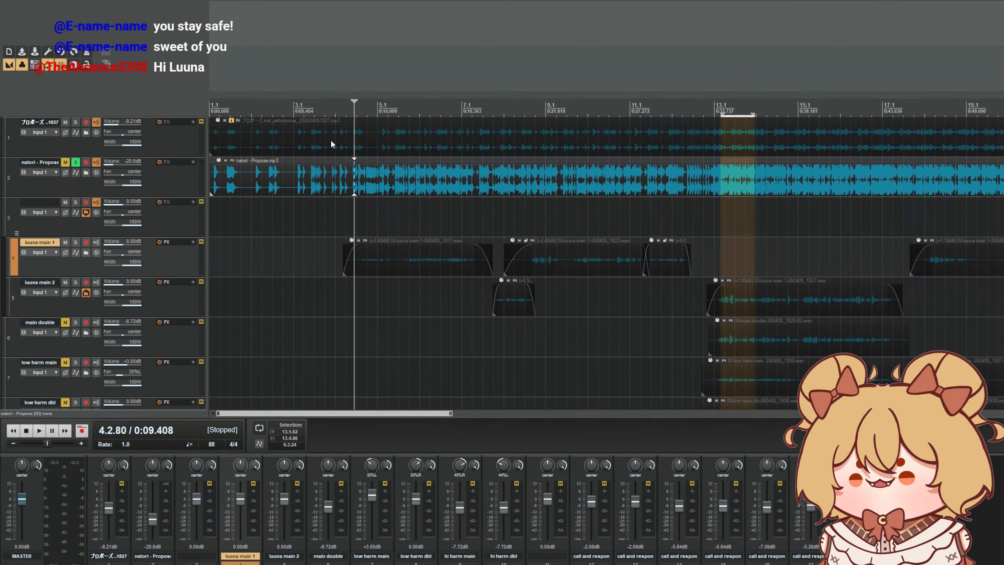
key("space")
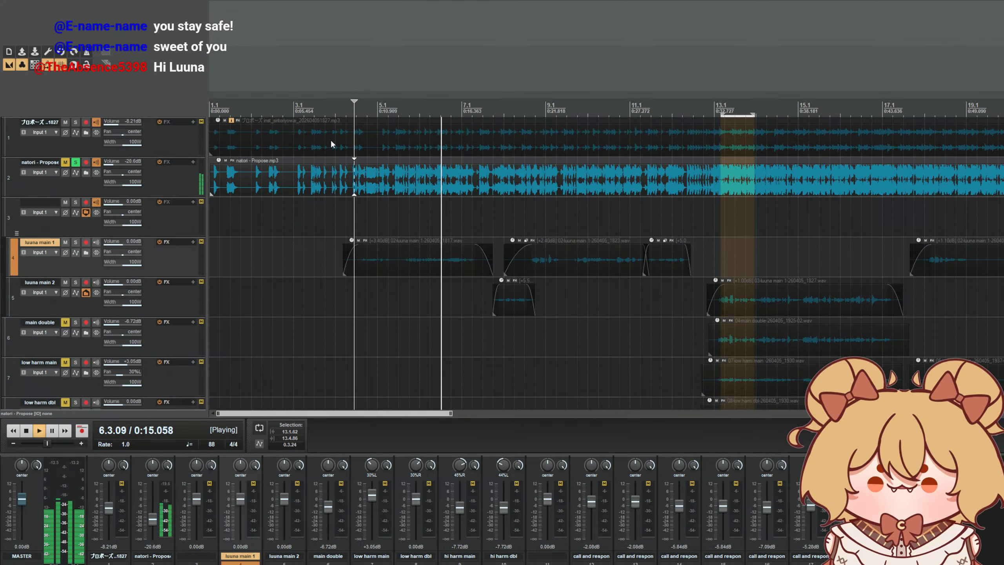
- Unsolo the natori - Propose reference track and play the mix from the start of the first luuna main 1 clip
key("space")
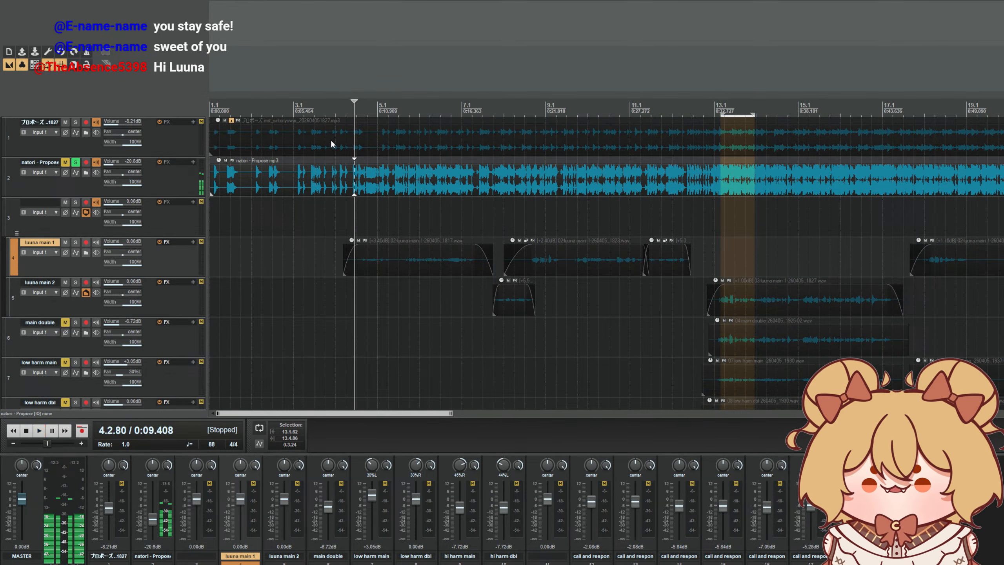
left_click(76, 161)
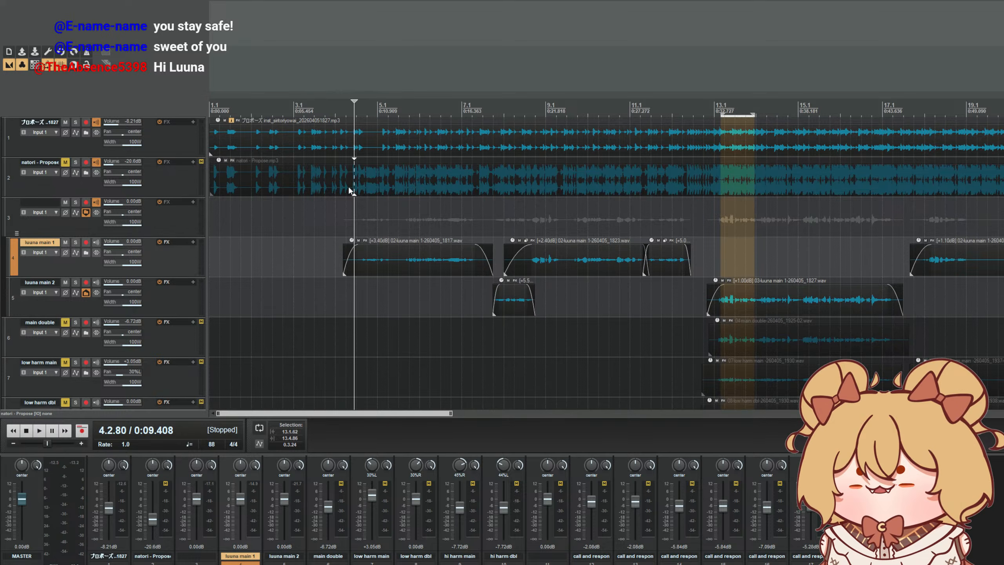
scroll(348, 186, "up", 3)
scroll(406, 207, "down", 3)
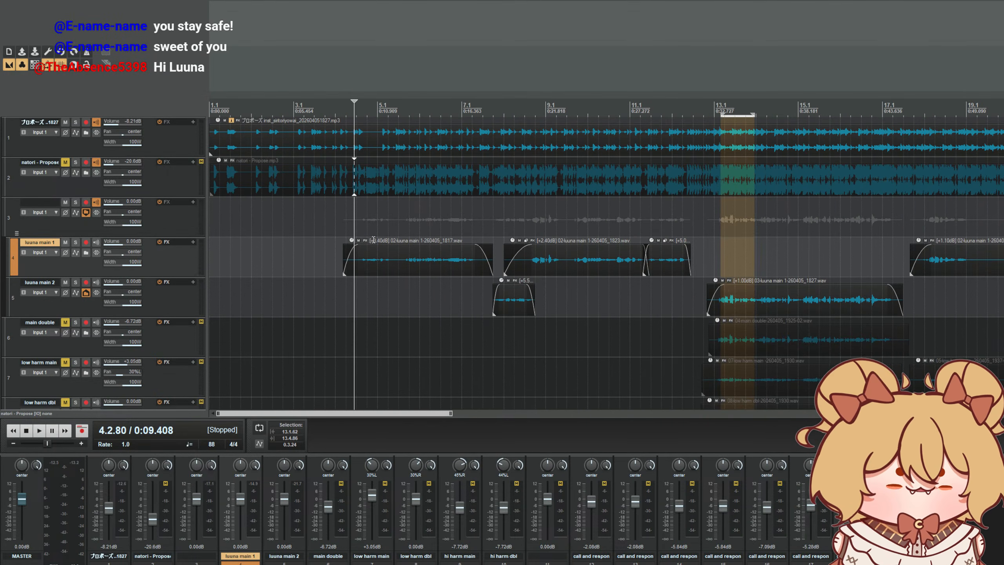
left_click(344, 249)
key("space")
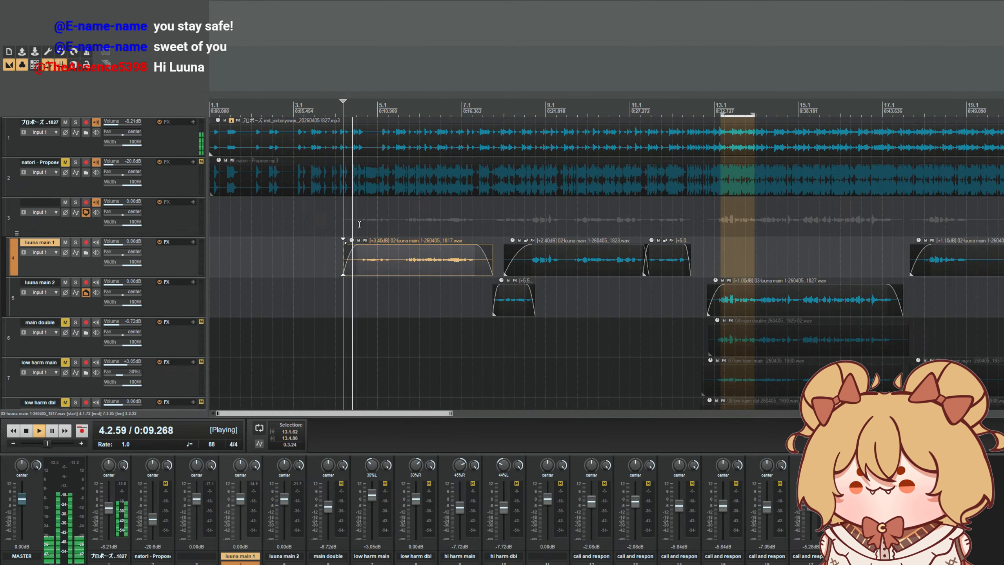
key("space")
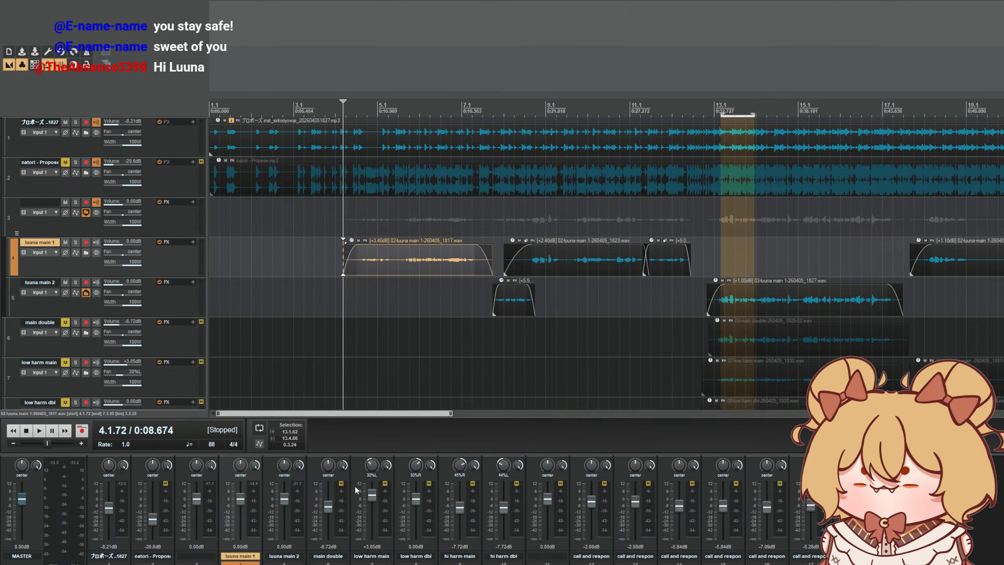
- Show the Vocal Compressor docked at a height that fits all its controls and set Compress to -5.6 dB
key("ctrl+m")
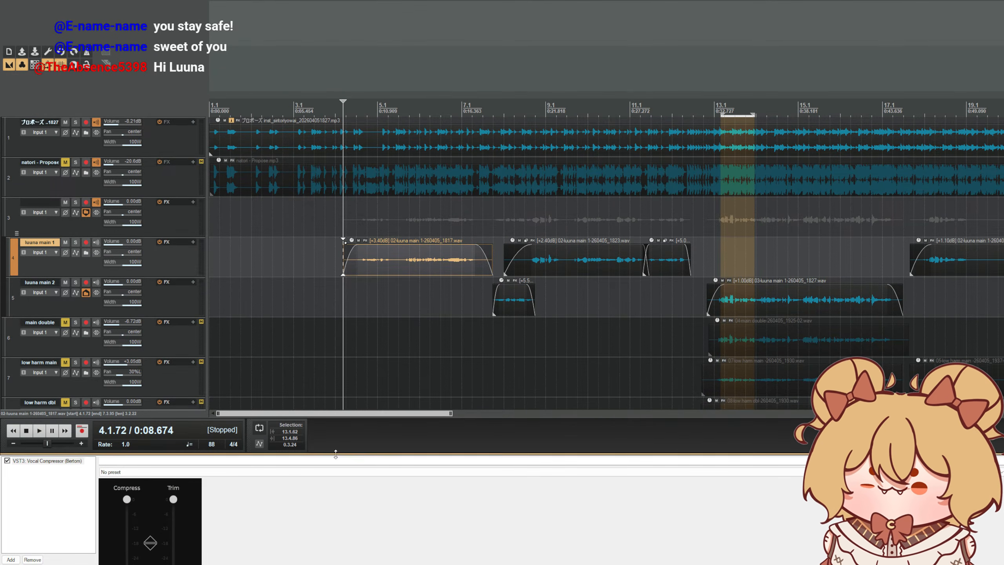
left_click_drag(335, 454, 336, 272)
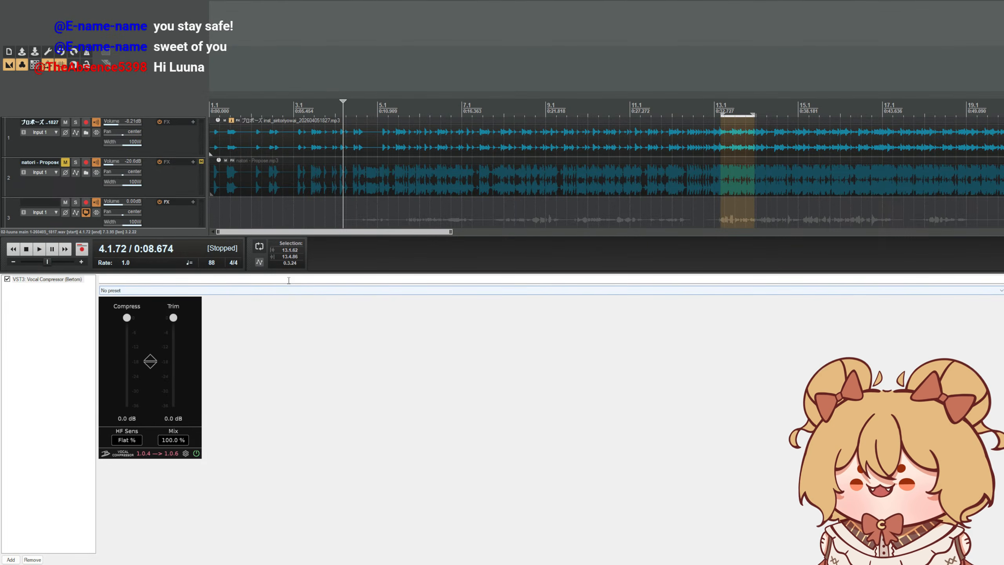
left_click_drag(317, 274, 305, 376)
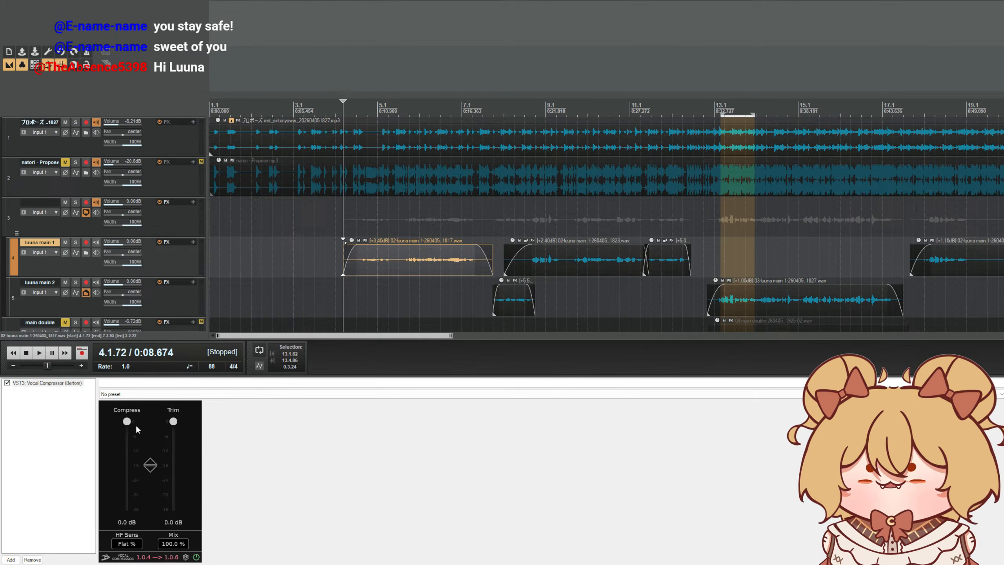
scroll(284, 267, "down", 1)
scroll(353, 266, "up", 1)
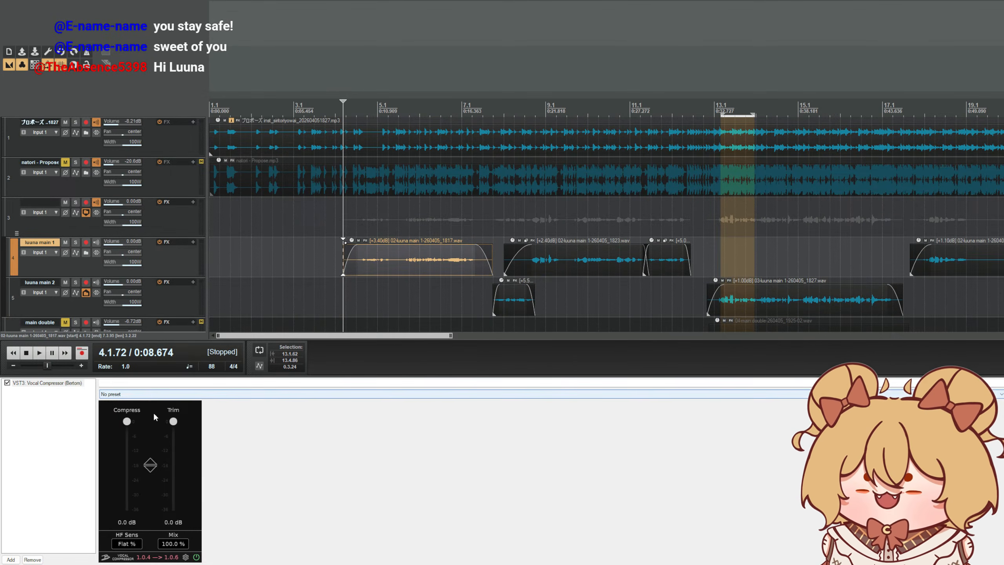
left_click_drag(133, 420, 127, 434)
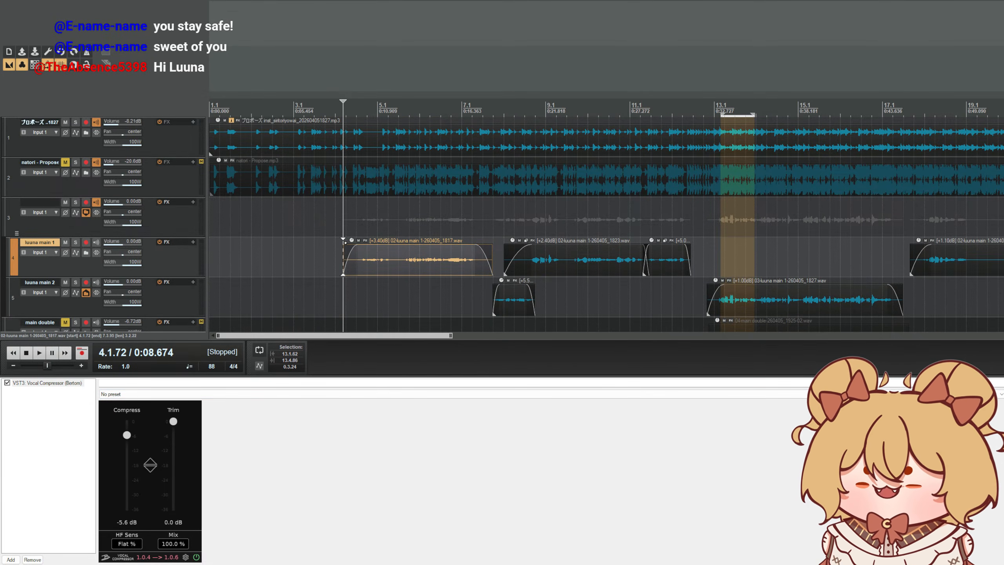
- Play the mix from 3.4.02 and set the Vocal Compressor to Compress -7.1 dB and Trim -4.4 dB
left_click(325, 110)
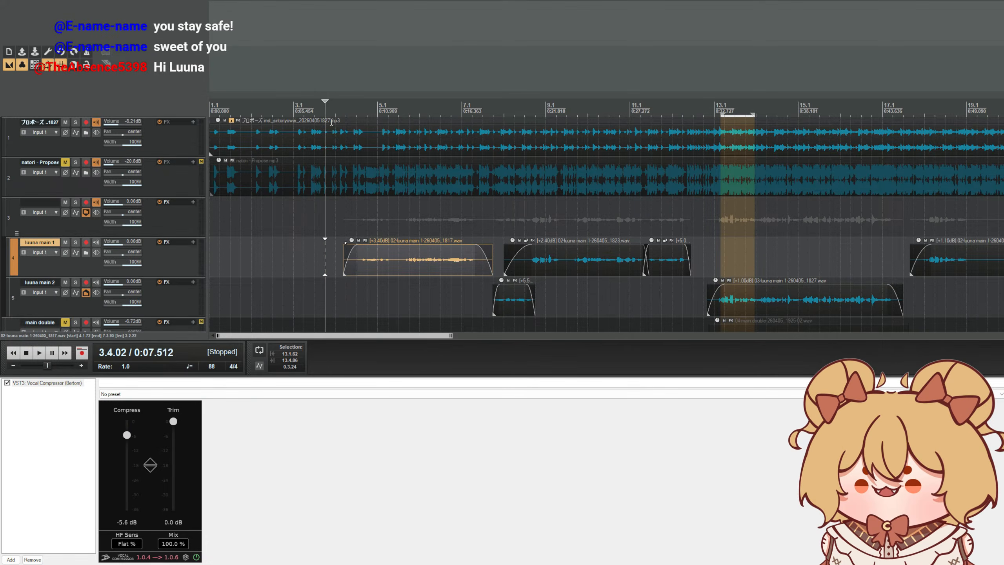
key("space")
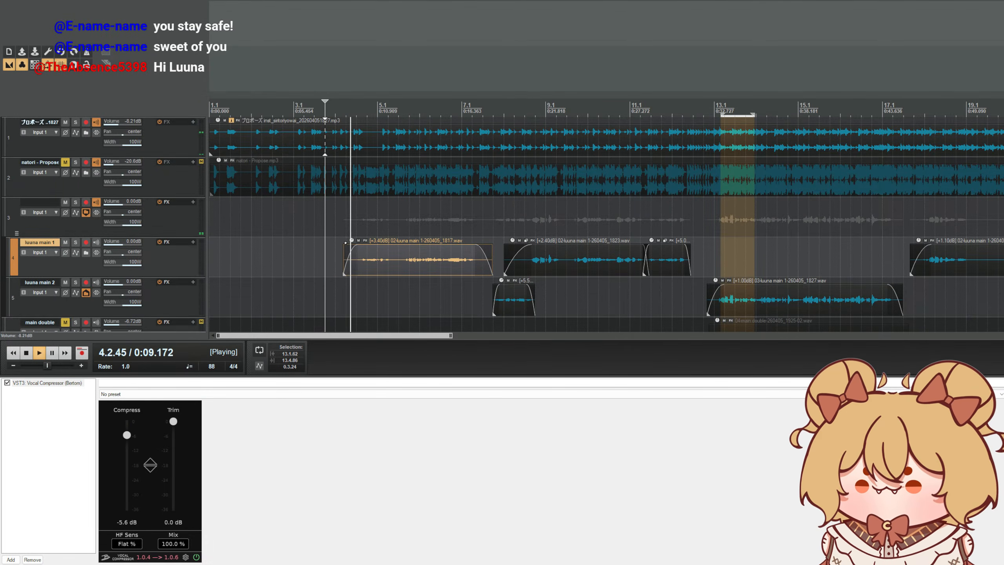
mouse_move(173, 421)
left_mouse_down()
mouse_move(126, 438)
mouse_move(173, 432)
left_mouse_up()
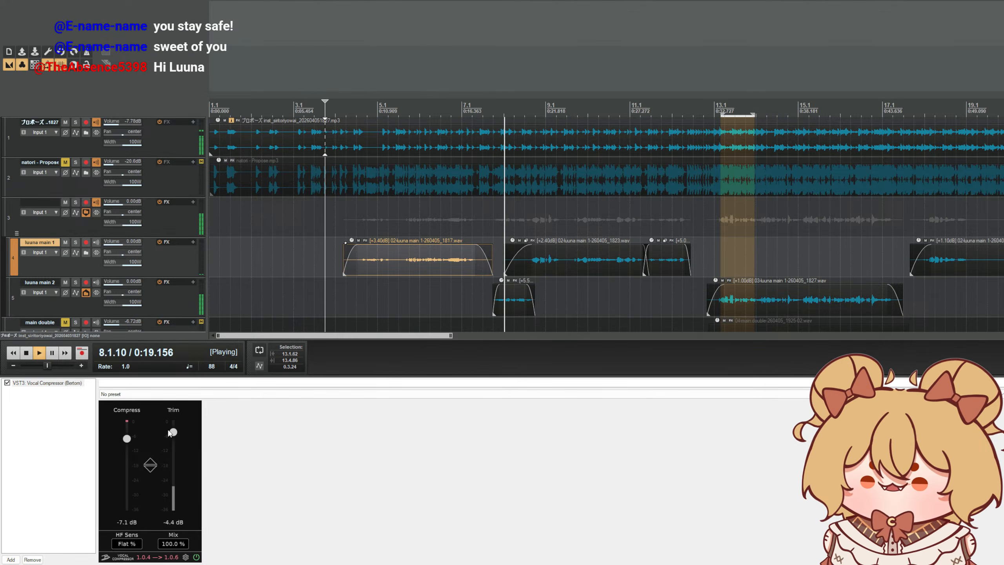
scroll(348, 272, "down", 3)
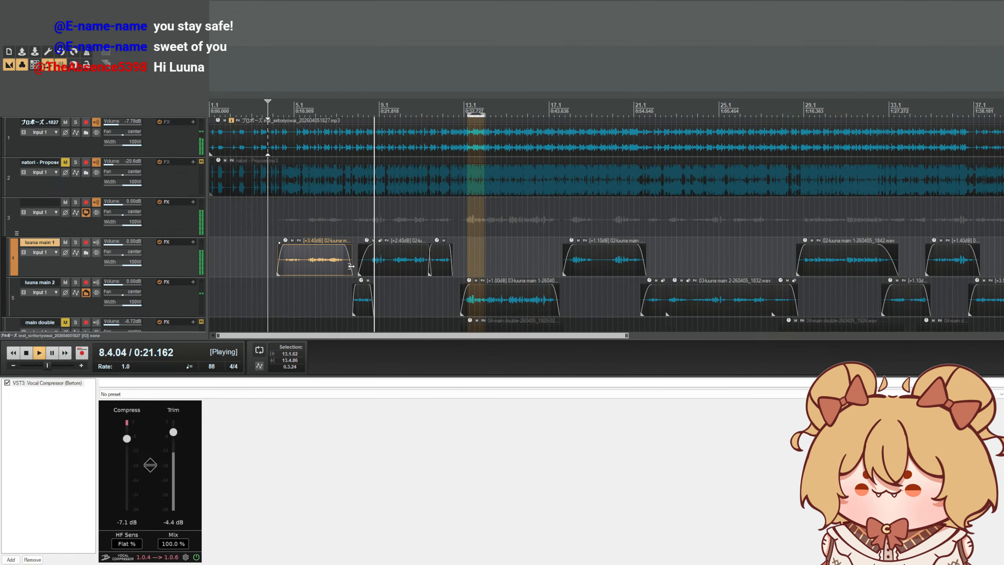
scroll(395, 259, "up", 3)
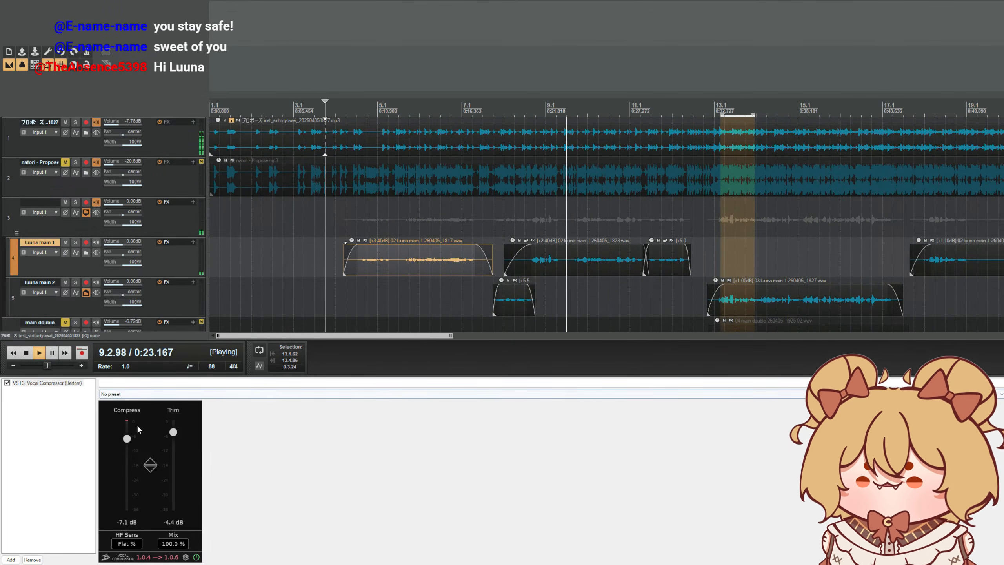
- Refine the Vocal Compressor during playback to Compress -6.2 dB and Trim -4.9 dB
left_click_drag(128, 438, 173, 433)
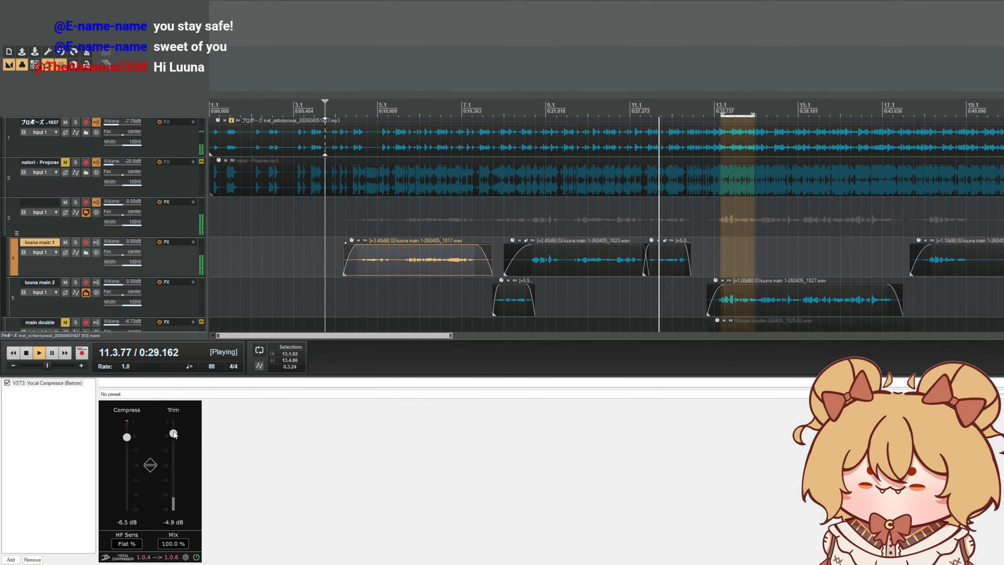
scroll(489, 226, "down", 2)
scroll(489, 226, "up", 1)
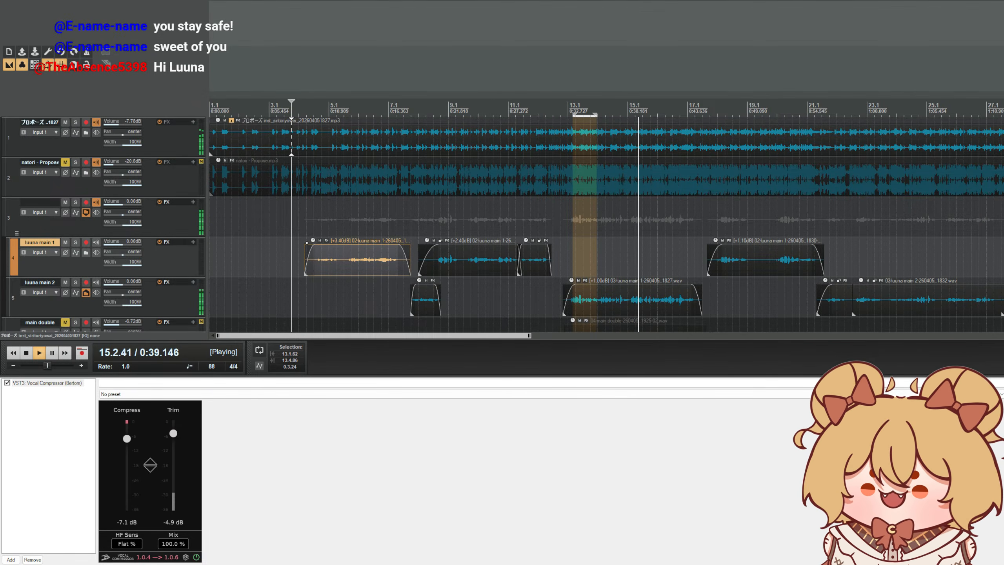
left_click_drag(126, 437, 126, 436)
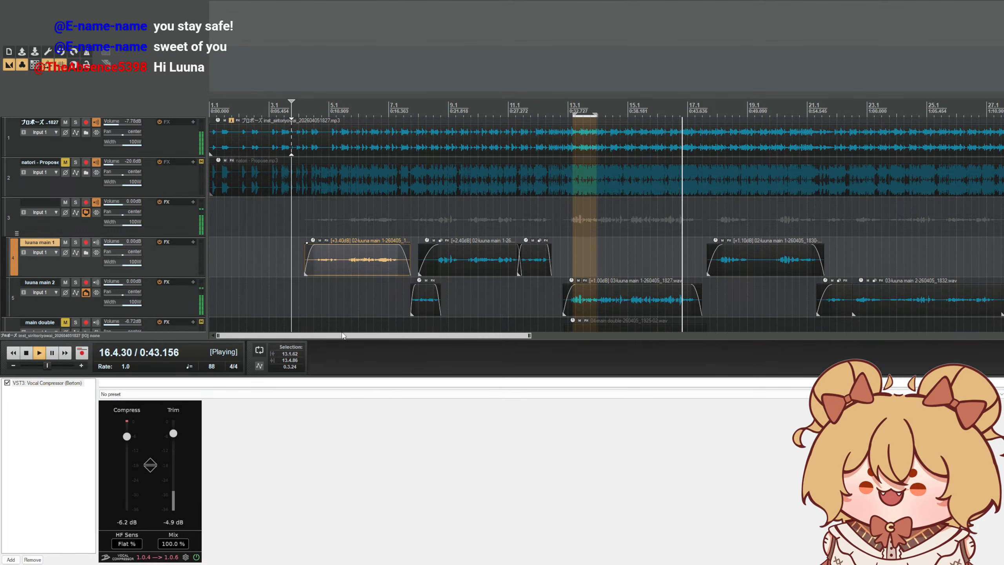
- Stop playback, add TDR Nova after the Vocal Compressor, and enlarge its interface and the docked effects area
key("space")
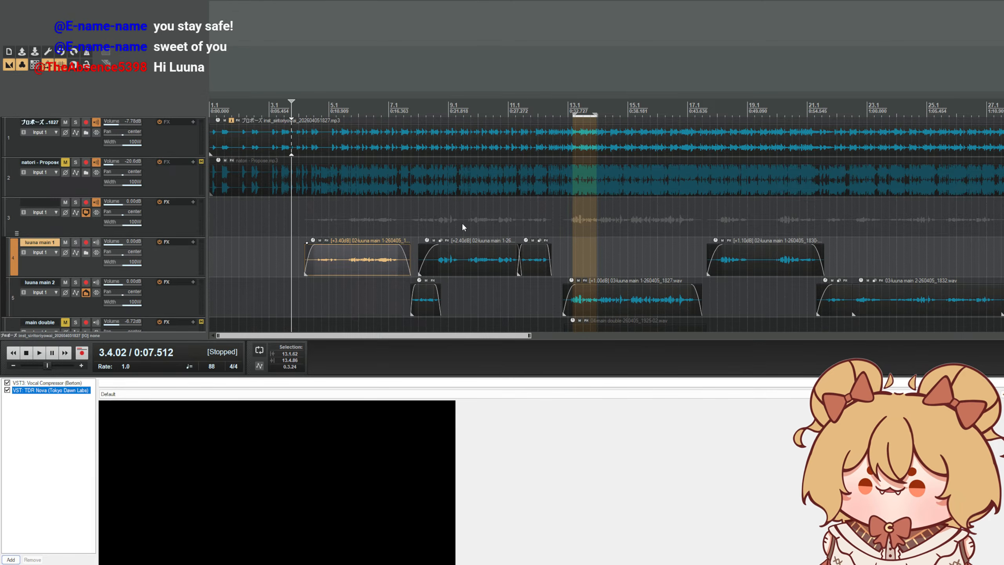
left_click(463, 227)
left_click_drag(469, 375, 471, 272)
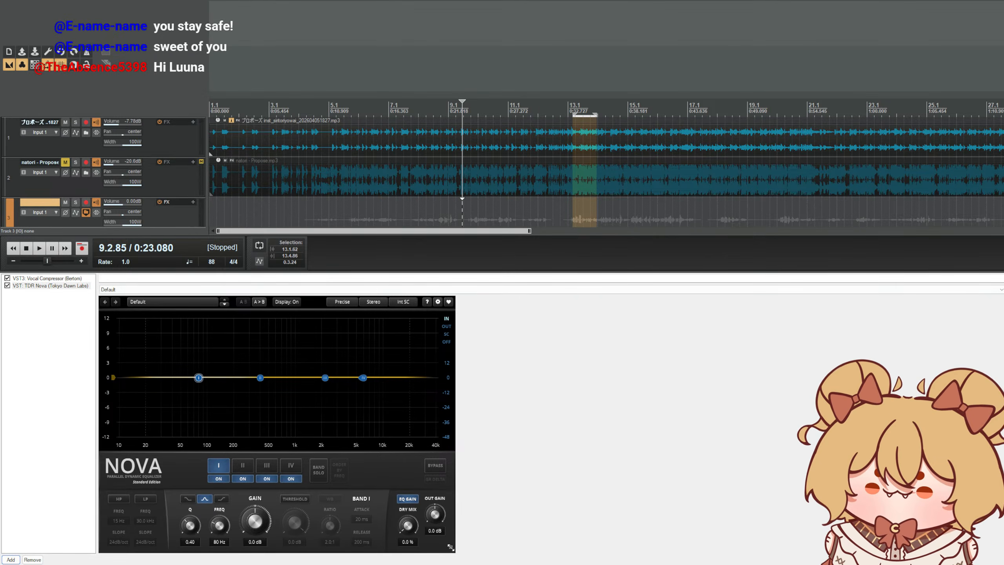
left_click_drag(450, 547, 844, 563)
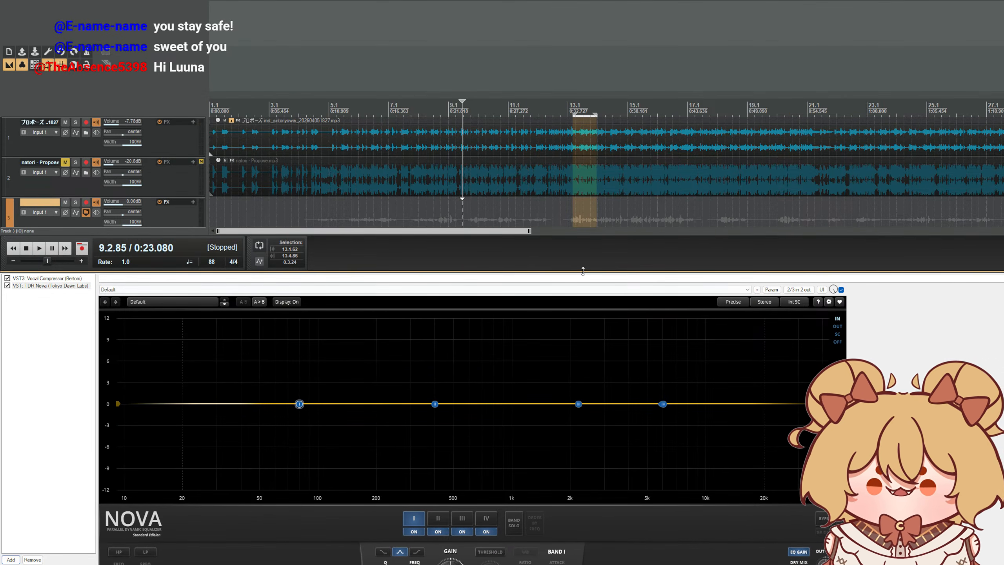
left_click_drag(582, 271, 583, 244)
scroll(255, 158, "down", 3)
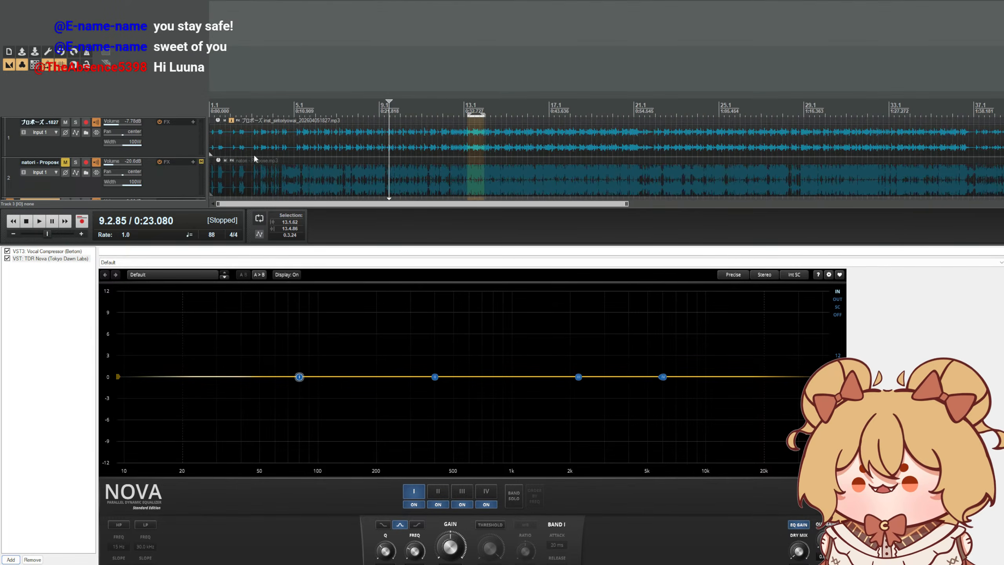
scroll(255, 159, "down", 3)
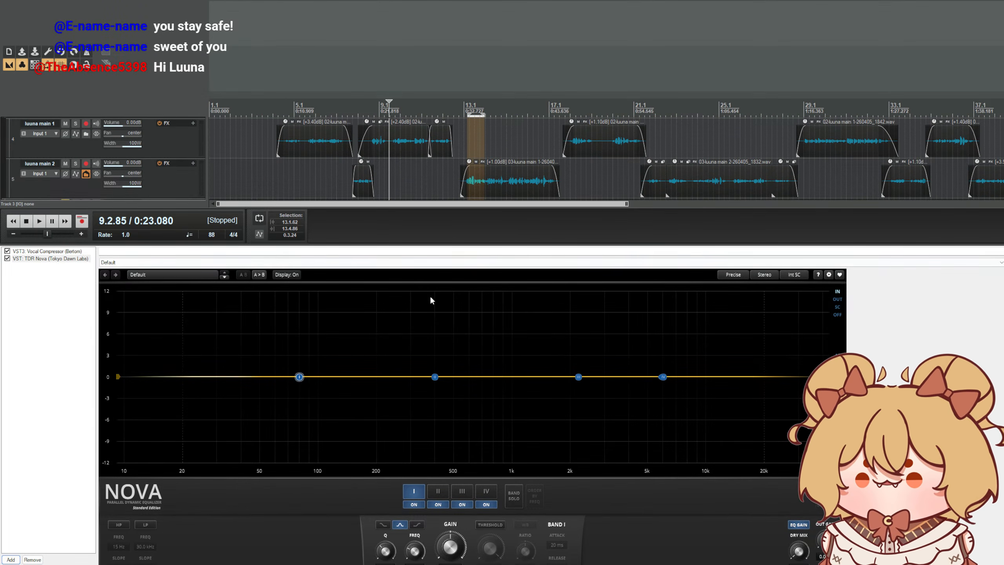
left_click_drag(339, 243, 311, 249)
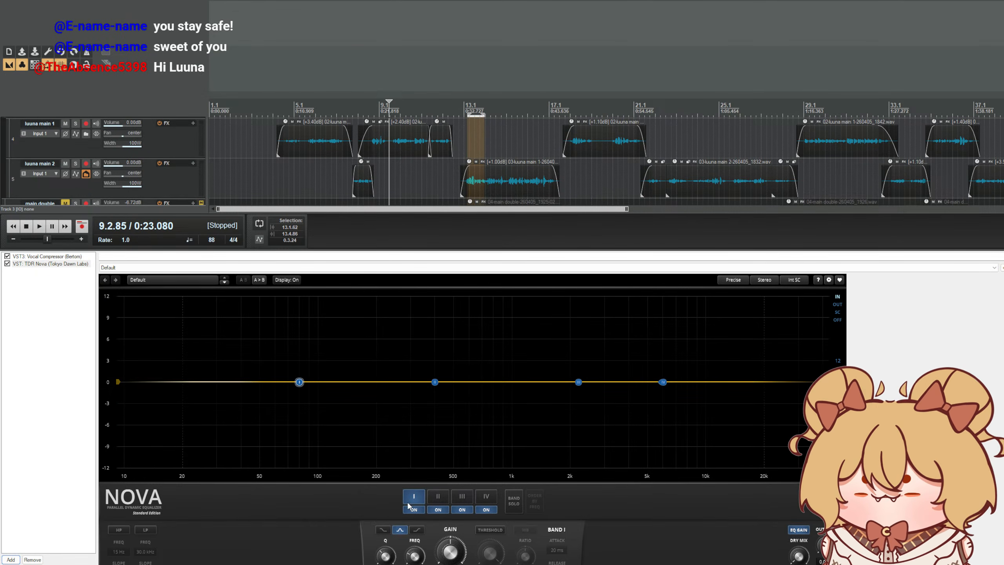
- Enable TDR Nova's high-pass filter and set its cutoff to 70 Hz
left_click(116, 529)
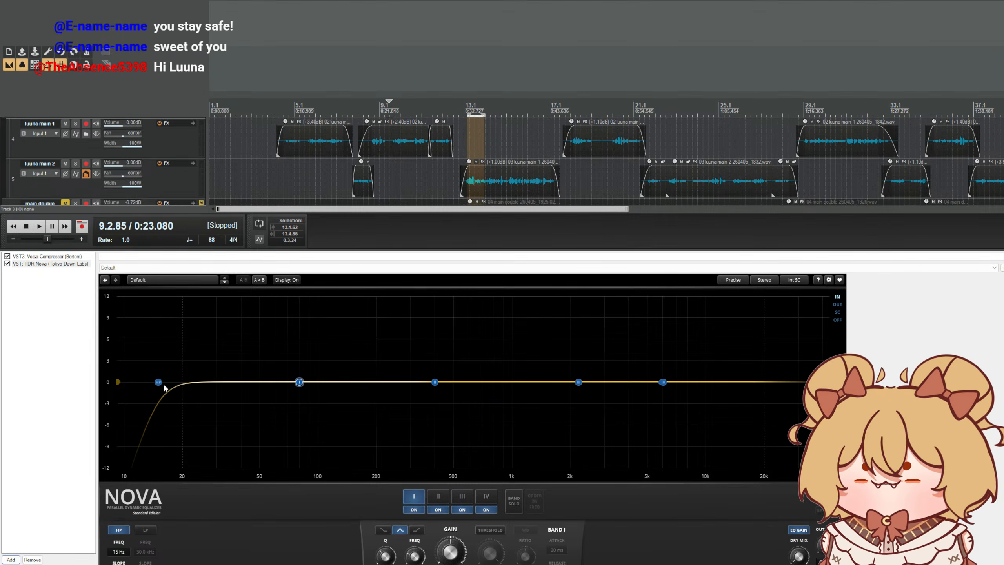
left_click(159, 384)
left_click_drag(157, 387, 224, 382)
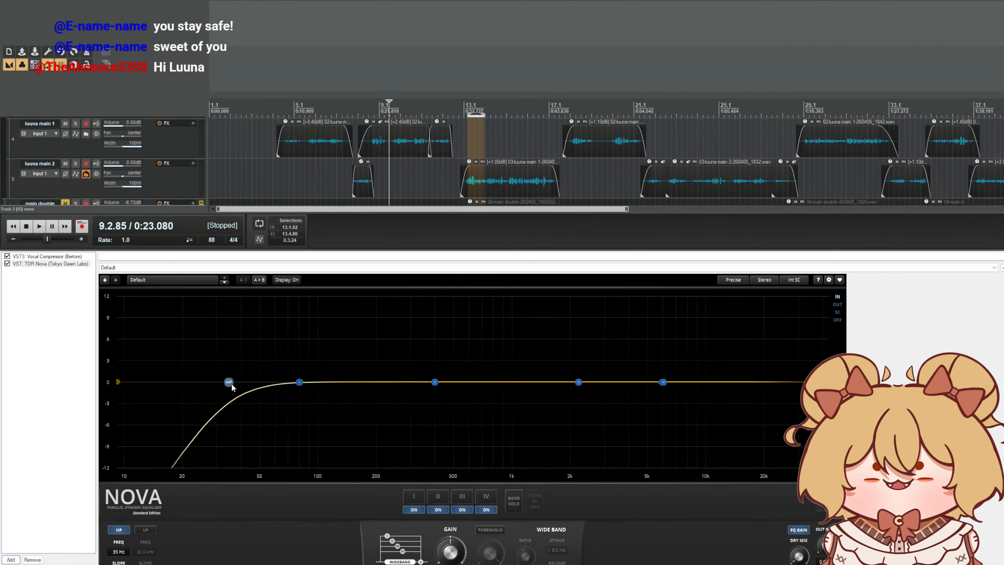
left_click_drag(238, 382, 242, 382)
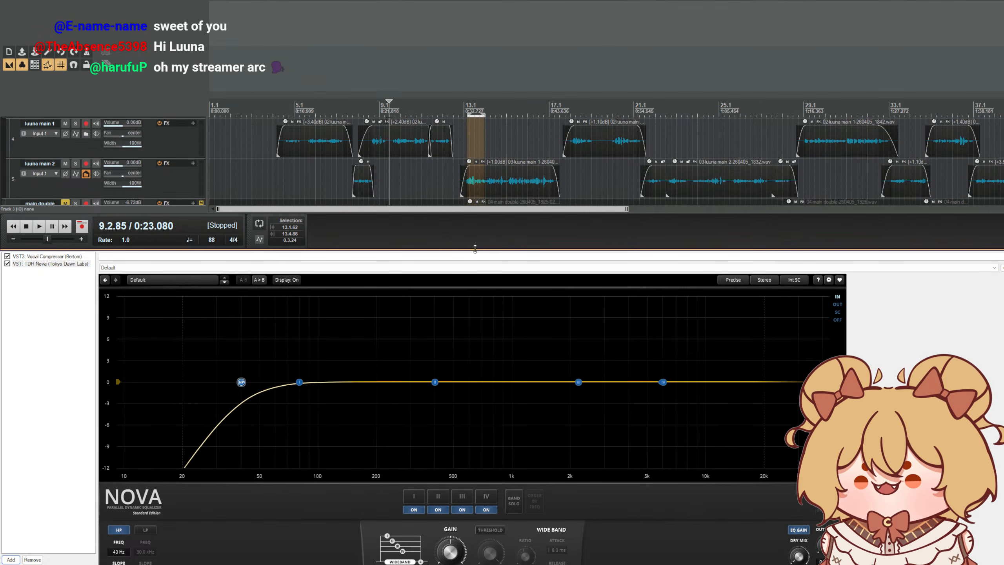
left_click_drag(475, 248, 470, 237)
scroll(304, 154, "down", 2)
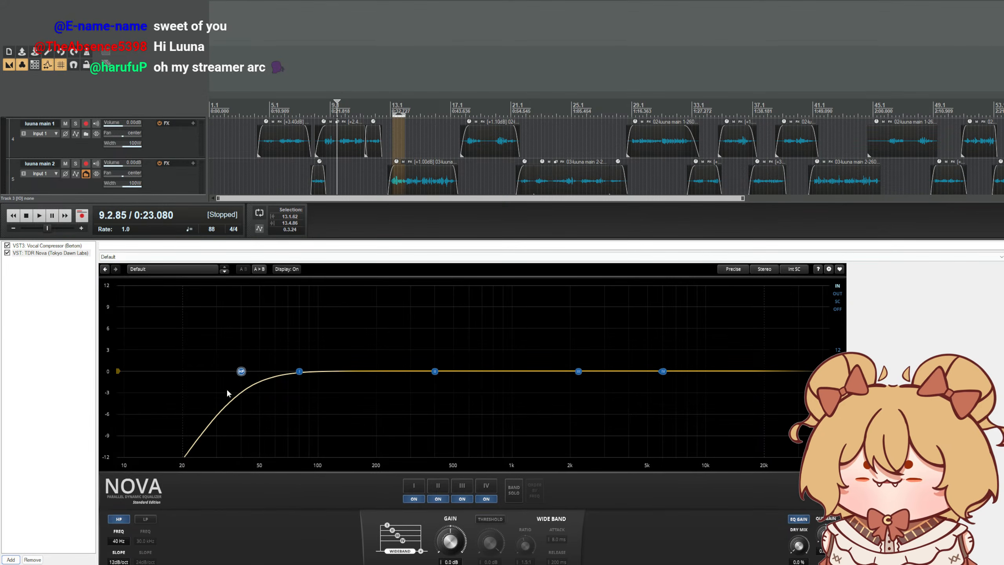
left_click_drag(242, 372, 260, 372)
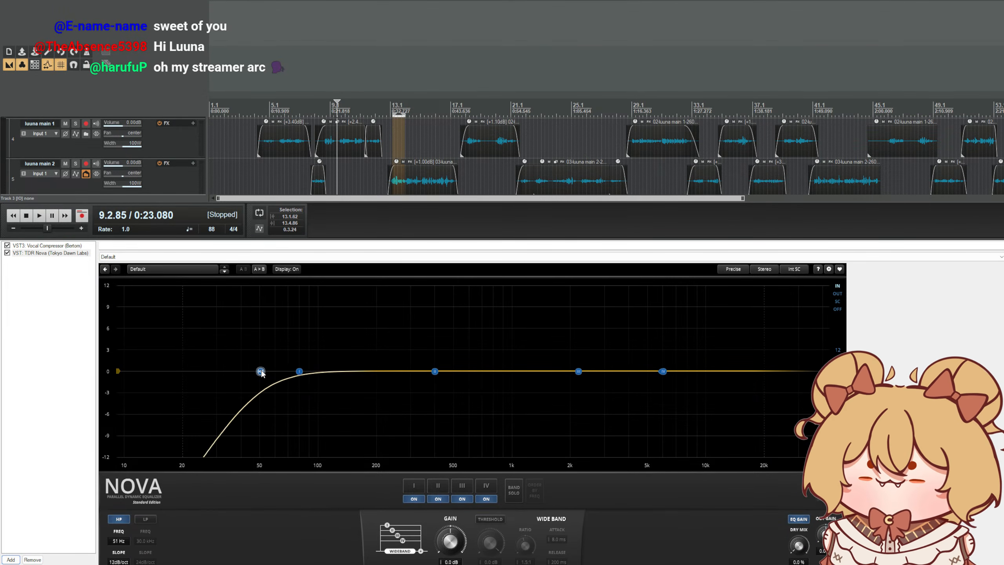
left_click_drag(262, 373, 290, 375)
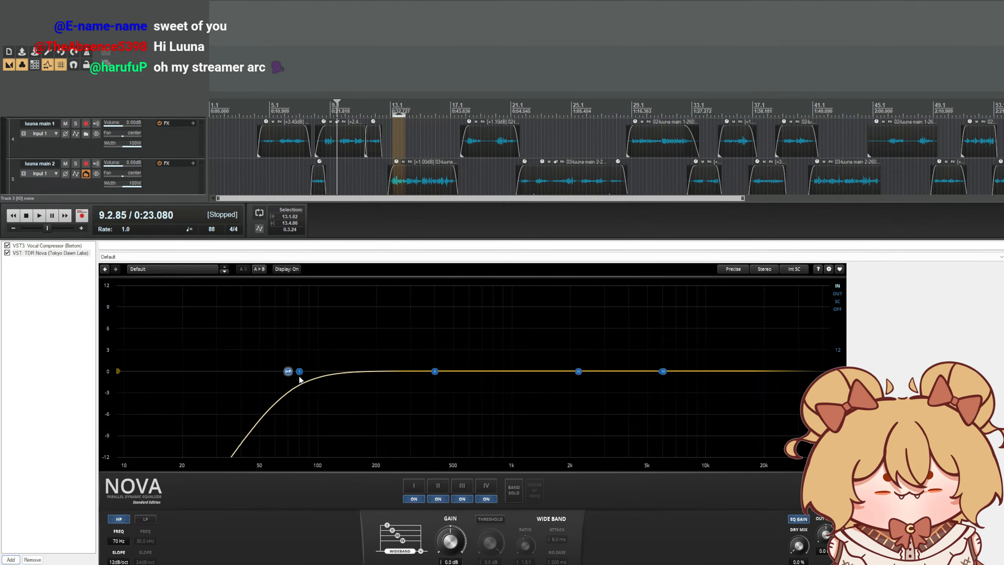
- Solo band I in TDR Nova, sweep it boosted during playback to 342 Hz, and reset its gain to 0.0 dB
left_click(420, 484)
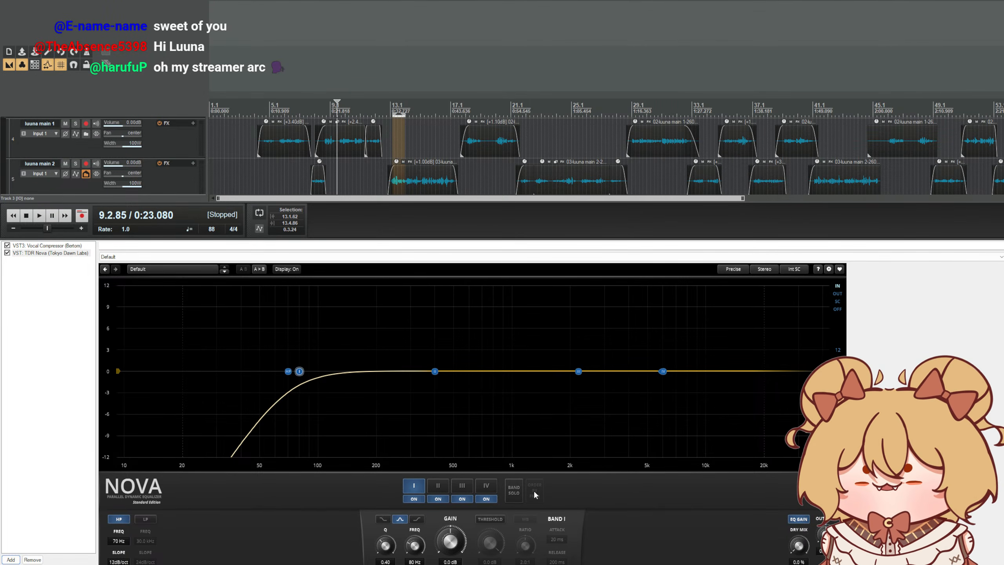
key("space")
left_click_drag(299, 371, 425, 248)
key("space")
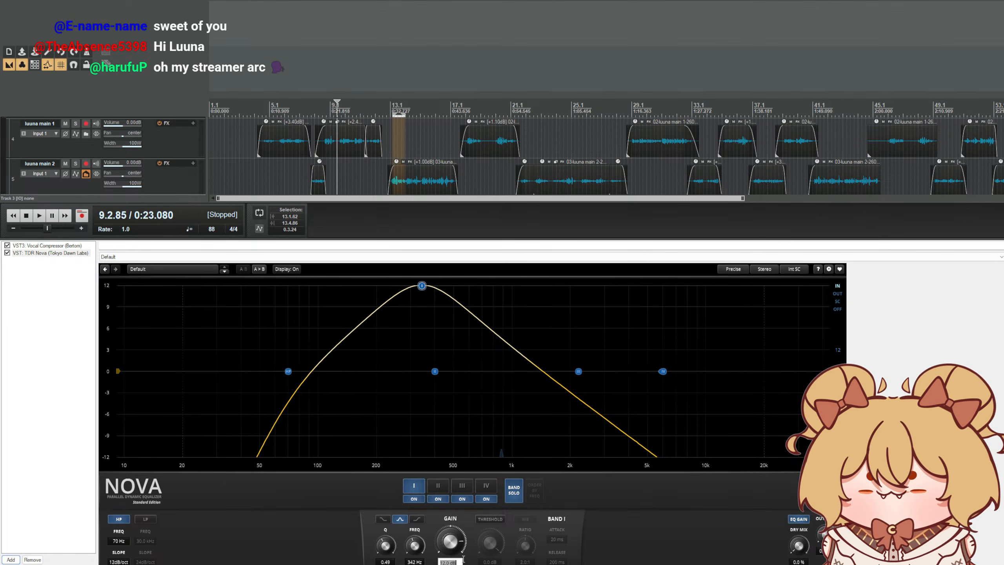
key("Return")
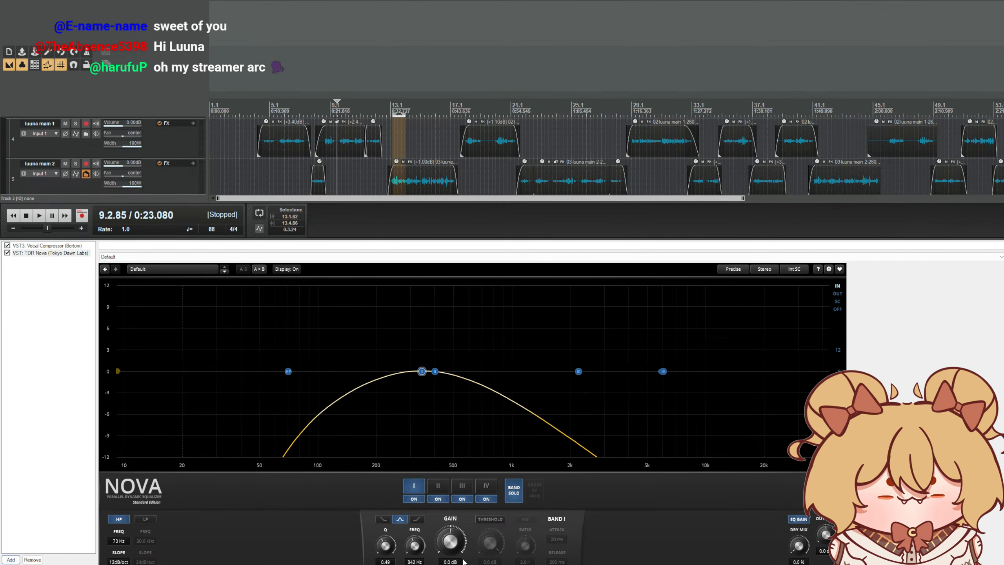
- Enable dynamic processing on band I with a -8.0 dB threshold and set its Q to 0.56
left_click(489, 519)
left_click_drag(392, 551, 392, 549)
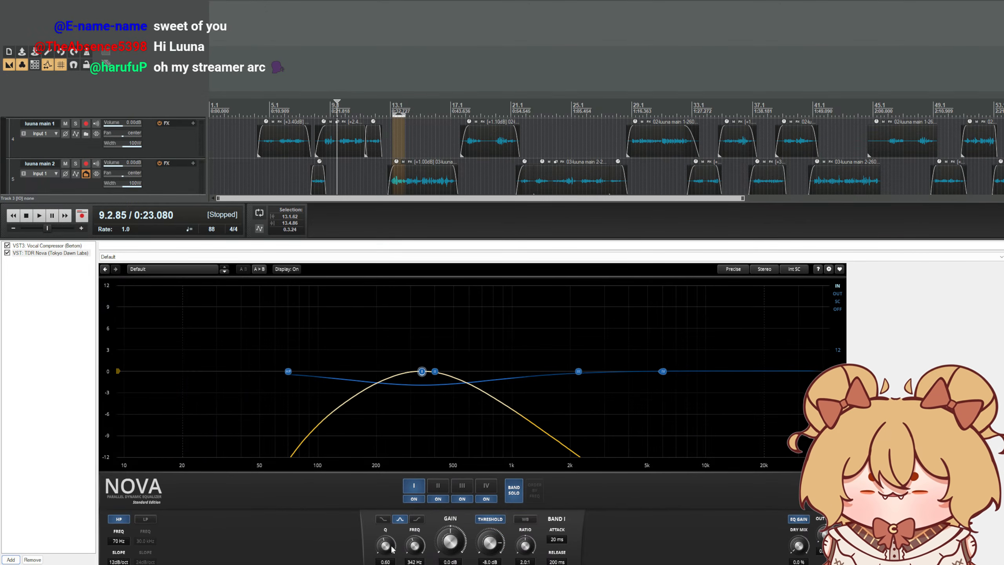
scroll(379, 548, "down", 1)
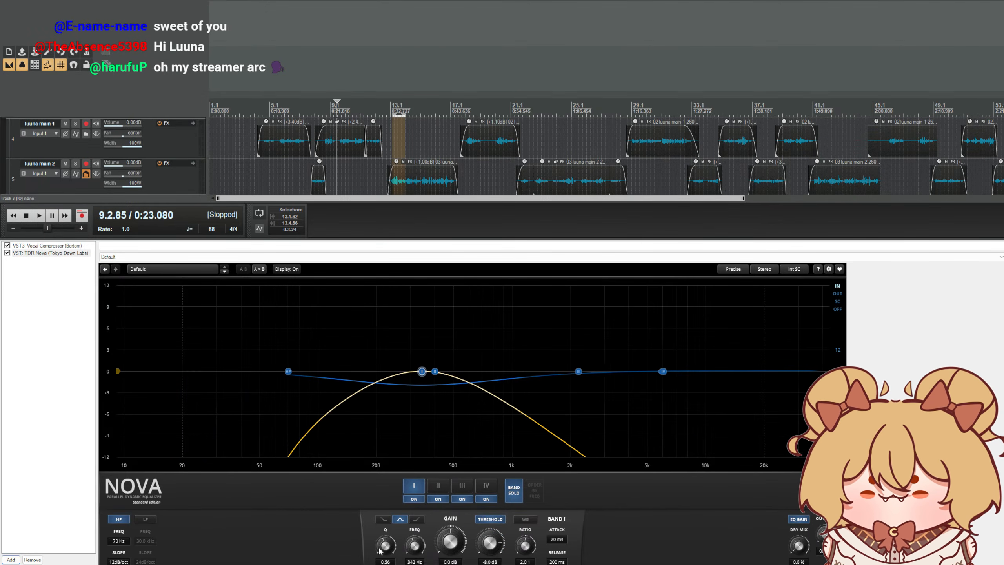
- Set band I's attack to 0.50 ms, release to 30 ms and threshold to -14.0 dB, keeping its Q at 0.56, during playback
double_click(566, 539)
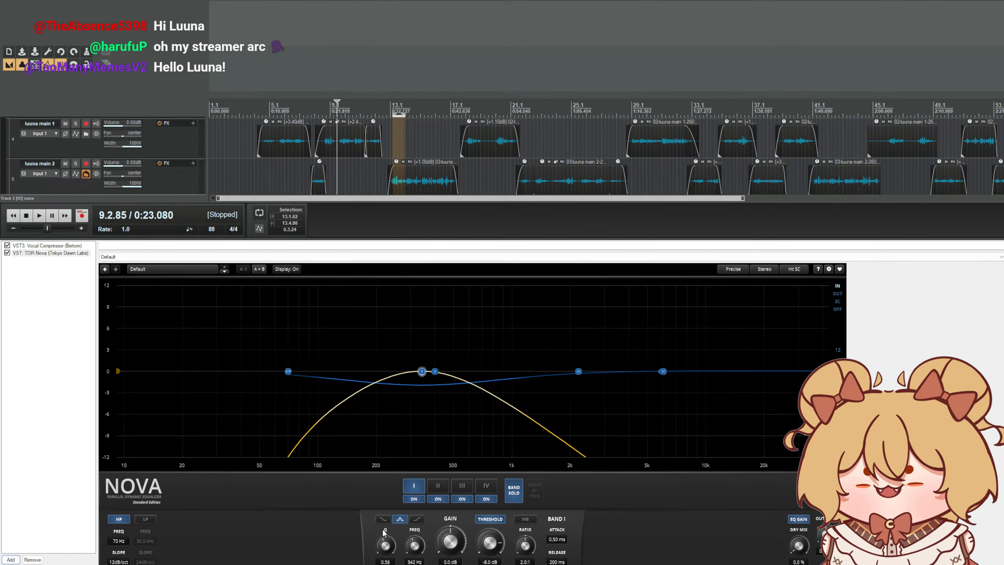
left_click_drag(384, 532, 389, 540)
scroll(504, 548, "down", 2)
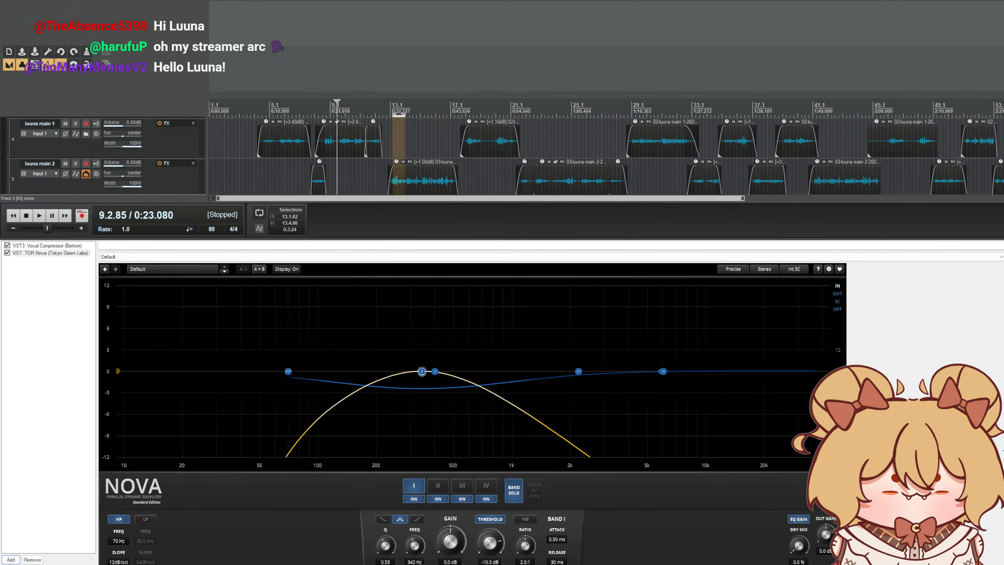
key("space")
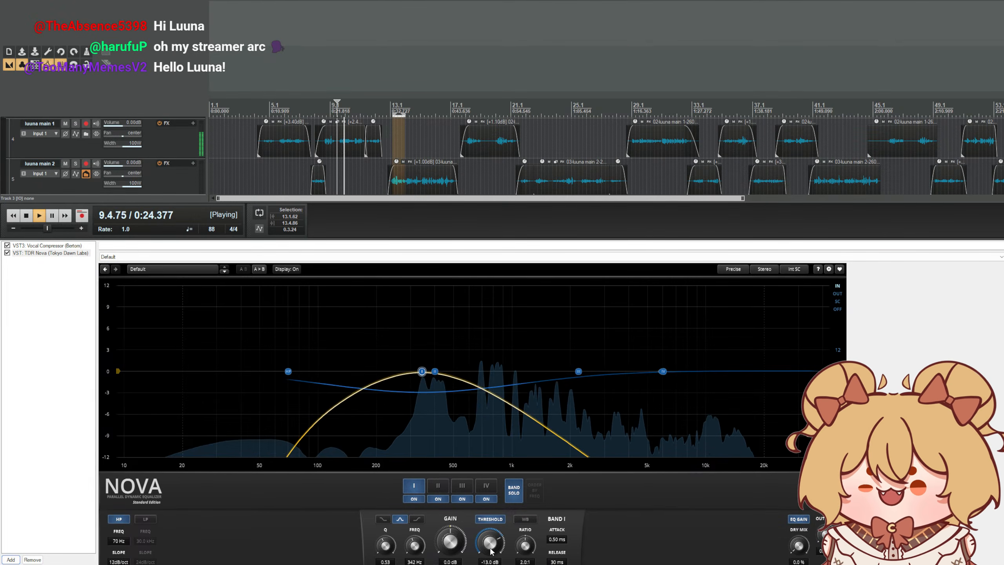
scroll(492, 543, "down", 4)
scroll(387, 546, "up", 1)
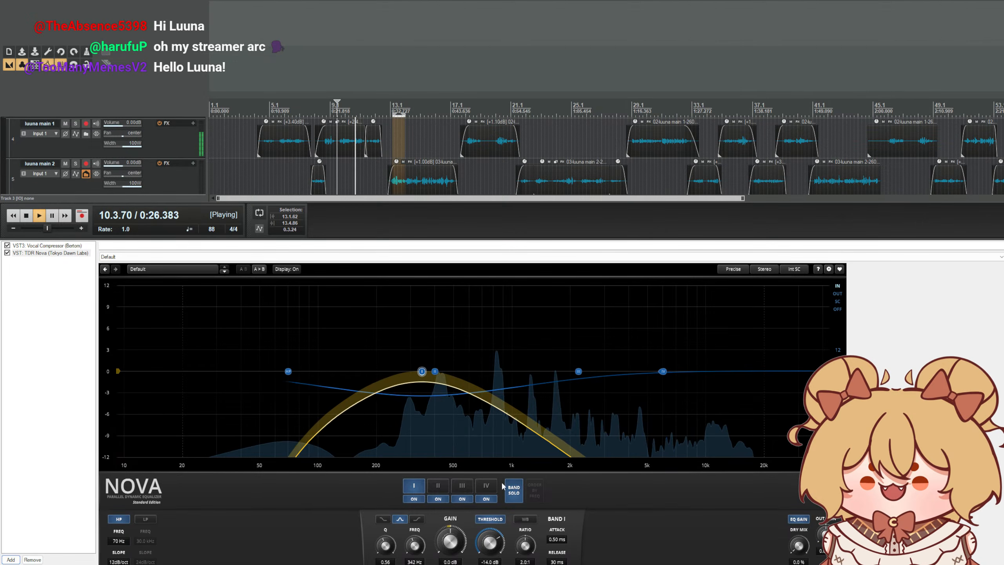
- Group band II with band I, lower the group threshold to -17.0 dB during playback, and replay the vocals without band solo
left_click(435, 371, "ctrl")
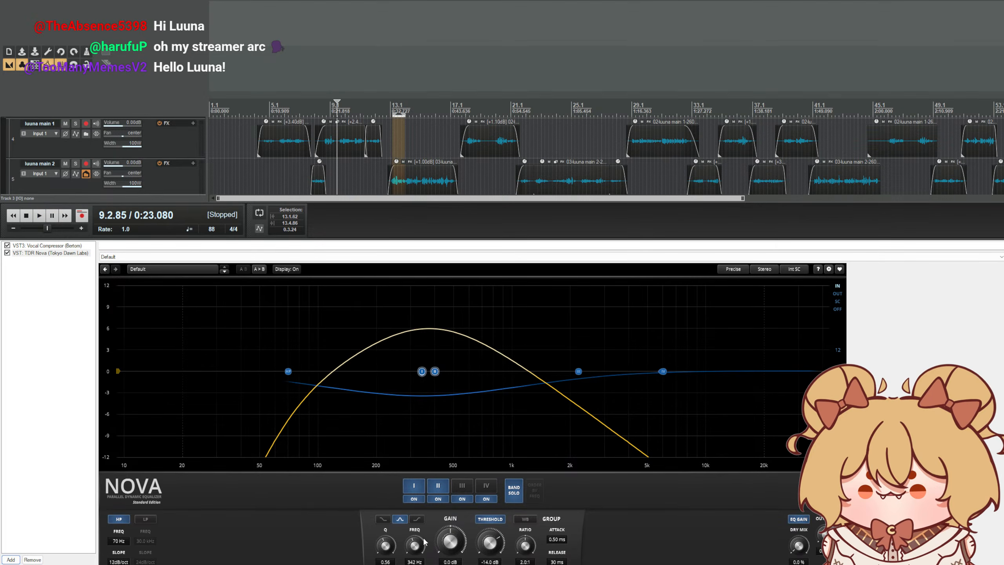
key("space")
left_click_drag(490, 544, 486, 554)
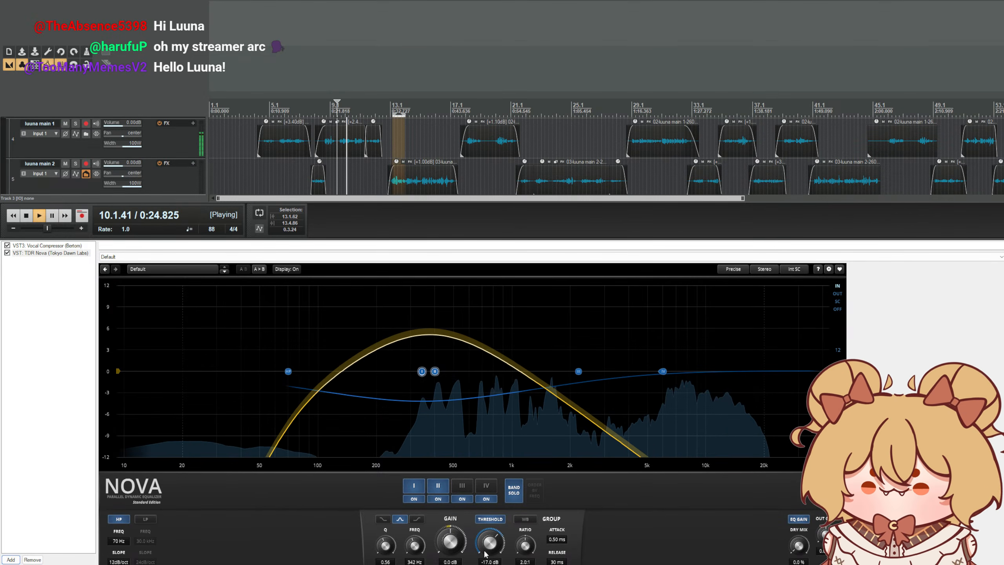
left_click(507, 498)
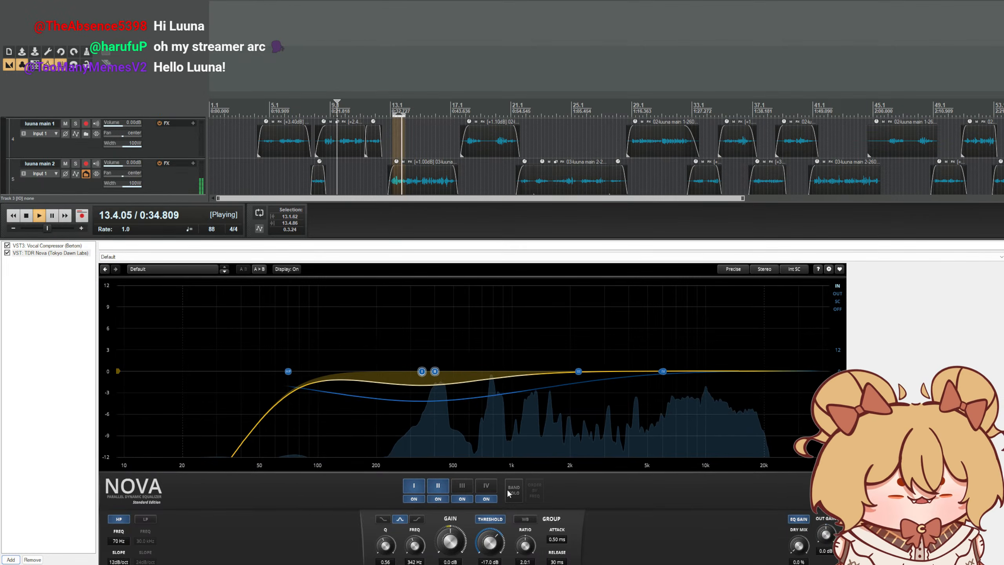
key("space")
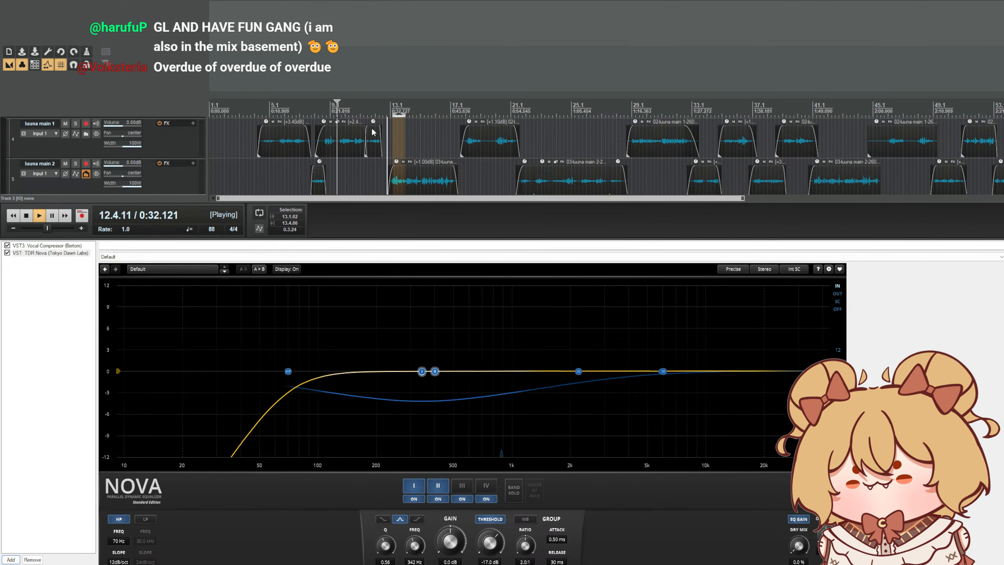
- Solo the grouped bands, lower the group frequency to 291 Hz during playback, and turn band solo back off
scroll(373, 131, "up", 2)
left_click(513, 490)
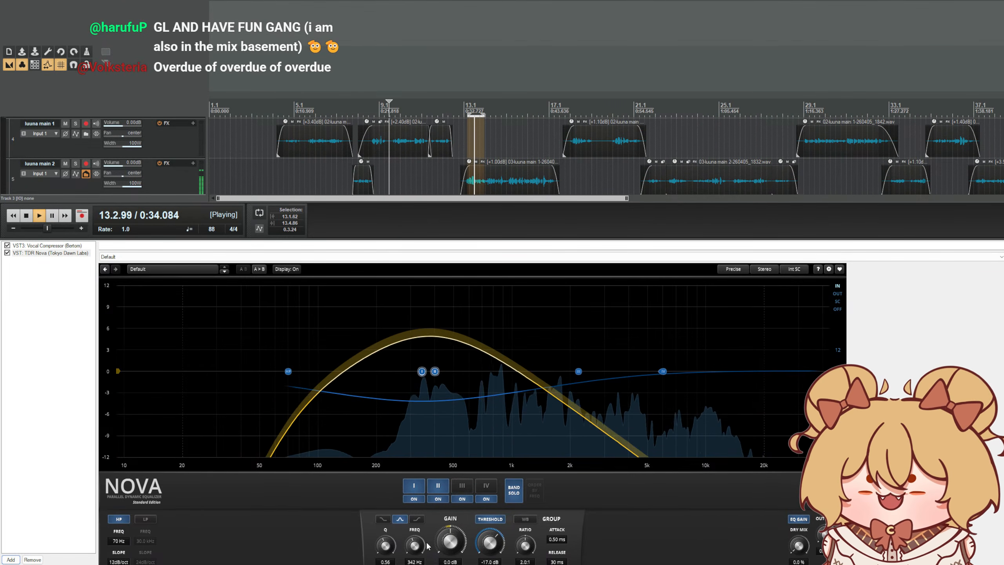
left_click_drag(414, 545, 414, 553)
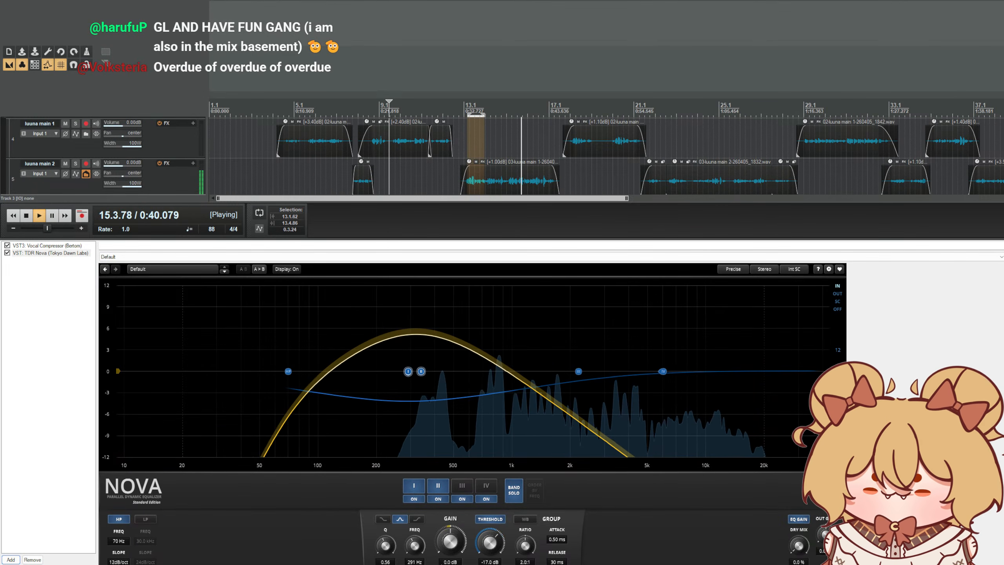
left_click(450, 561)
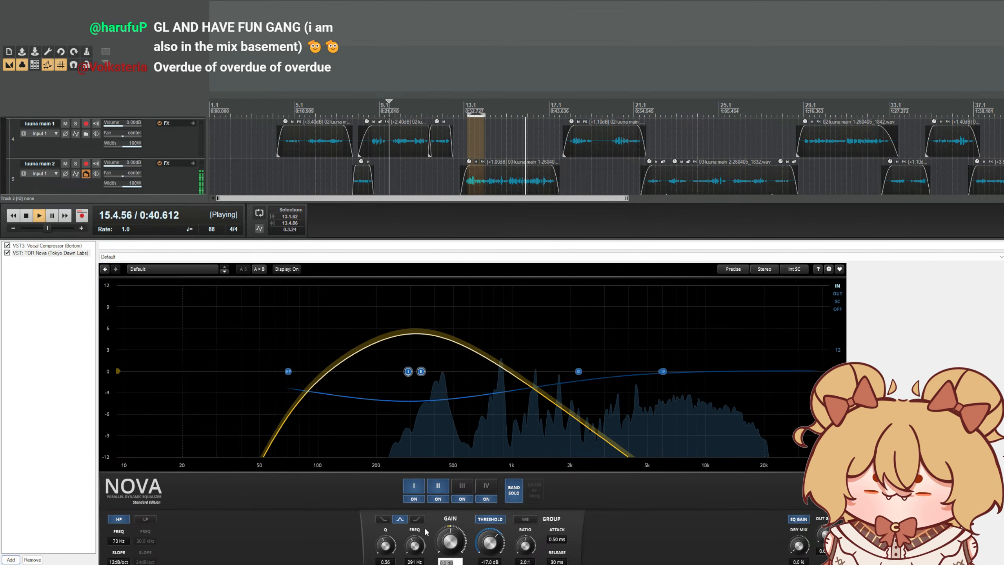
left_click(517, 493)
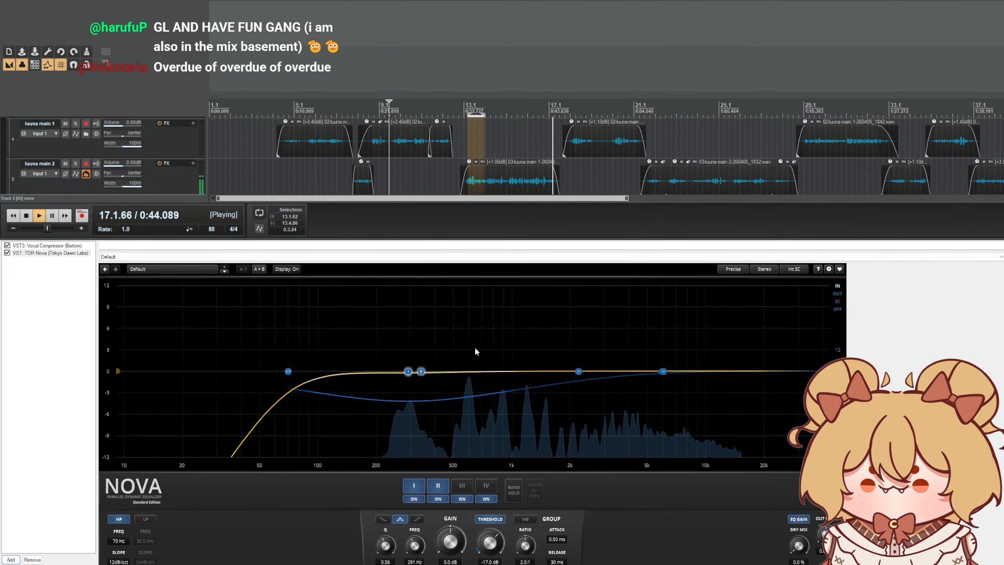
- Replay the vocals from the cursor, raise the group threshold to -16.0 dB, and compare with band solo on and off
key("space")
key("space")
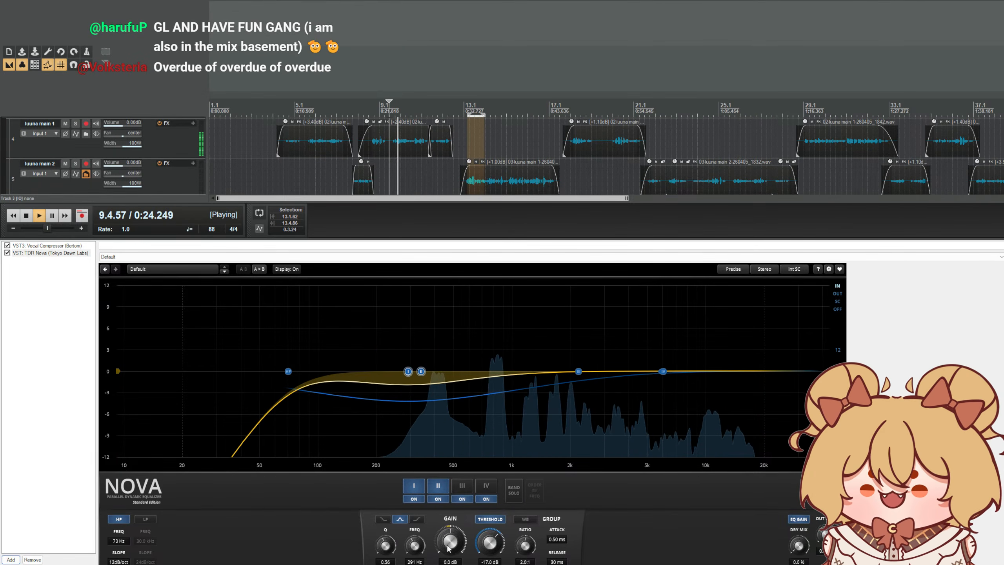
scroll(484, 538, "up", 2)
scroll(485, 541, "down", 1)
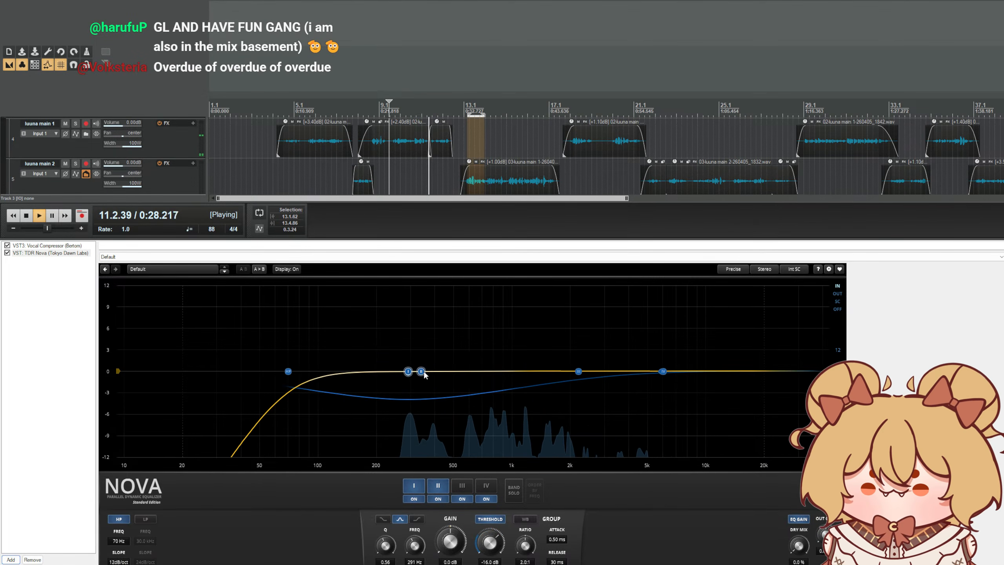
left_click(514, 492)
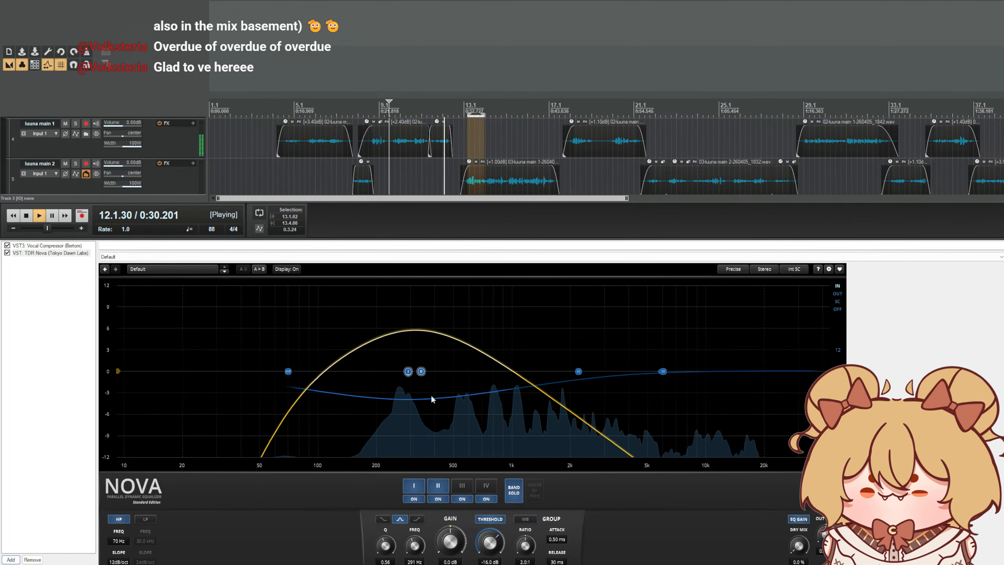
left_click(514, 491)
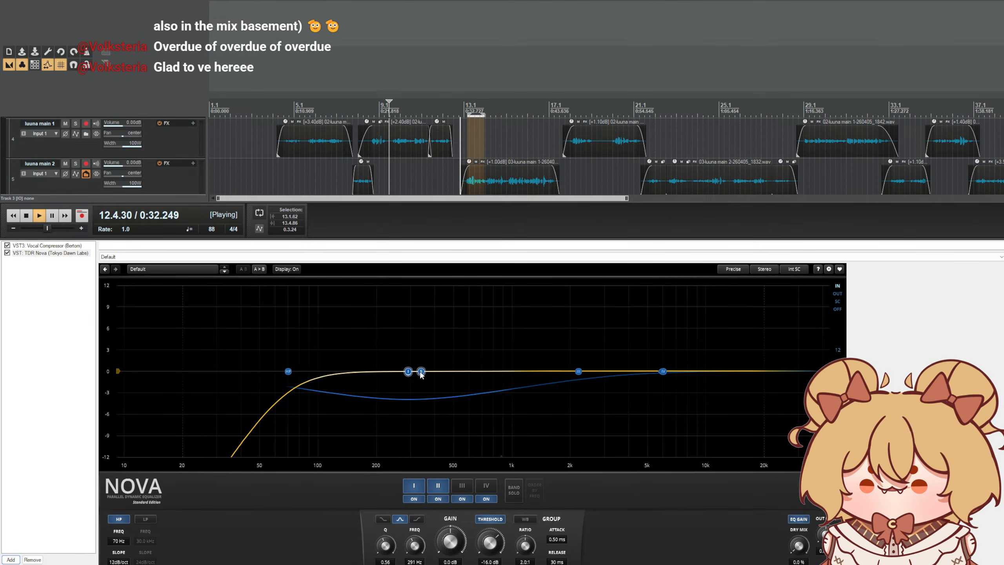
- Select band II alone, solo it, and raise its Q to 1.11
left_click(421, 372)
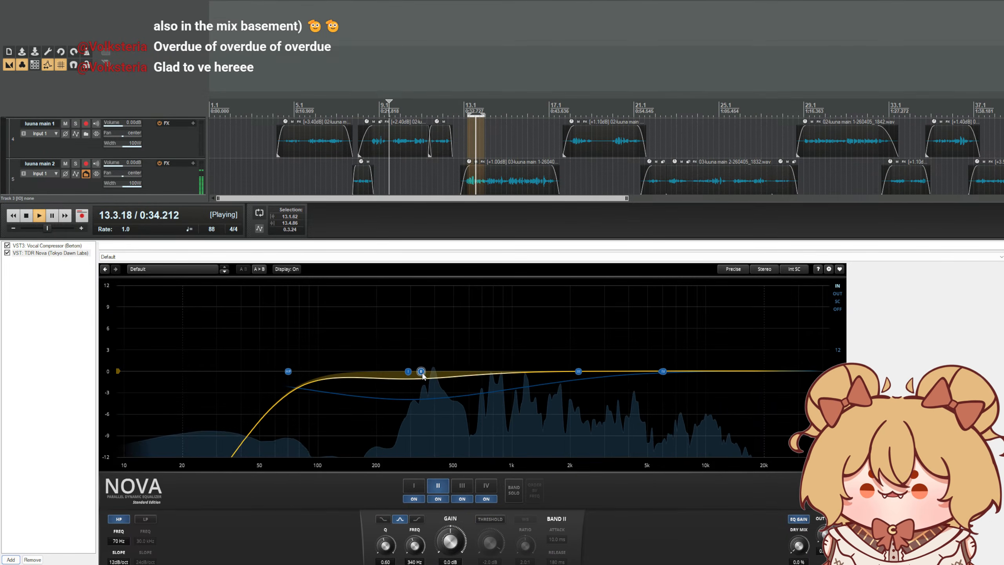
left_click(514, 490)
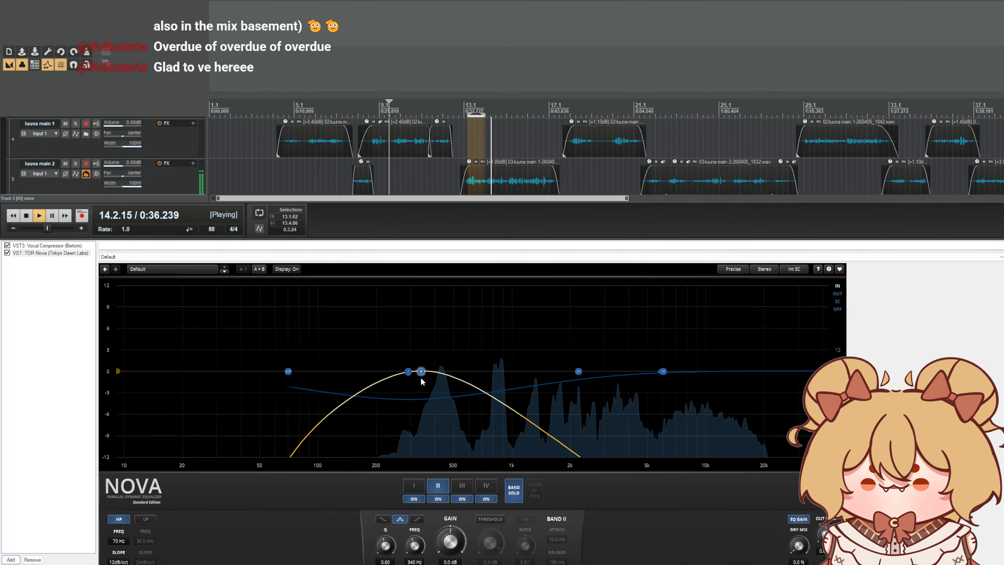
scroll(422, 373, "up", 4)
left_click(424, 380)
left_click(422, 372)
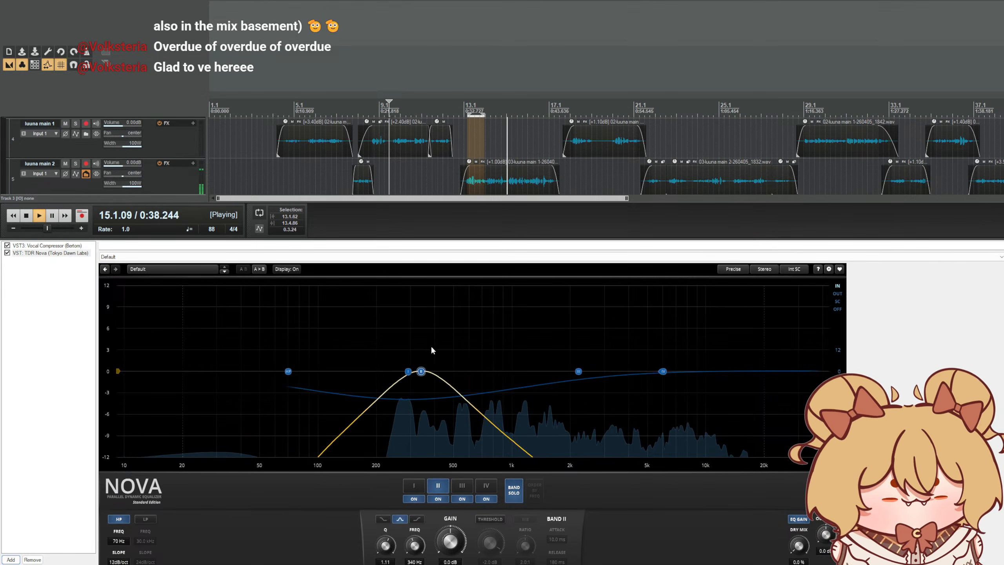
- Sweep band II boosted to 802 Hz during playback, set its Q to 0.90, and reset its gain to 0 dB
left_click_drag(422, 374, 493, 268)
scroll(504, 283, "down", 1)
key("space")
key("space")
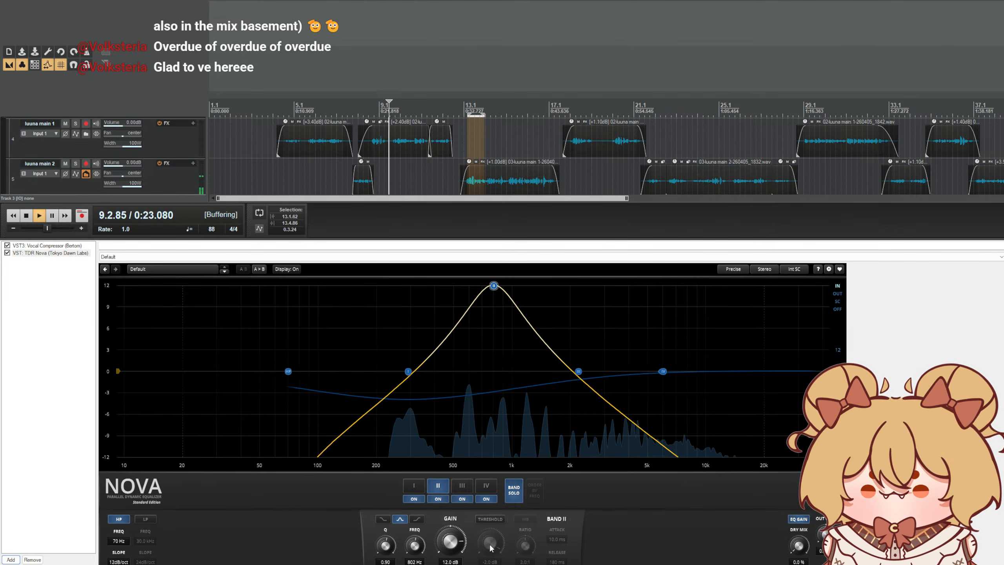
double_click(455, 562)
type("0")
key("Return")
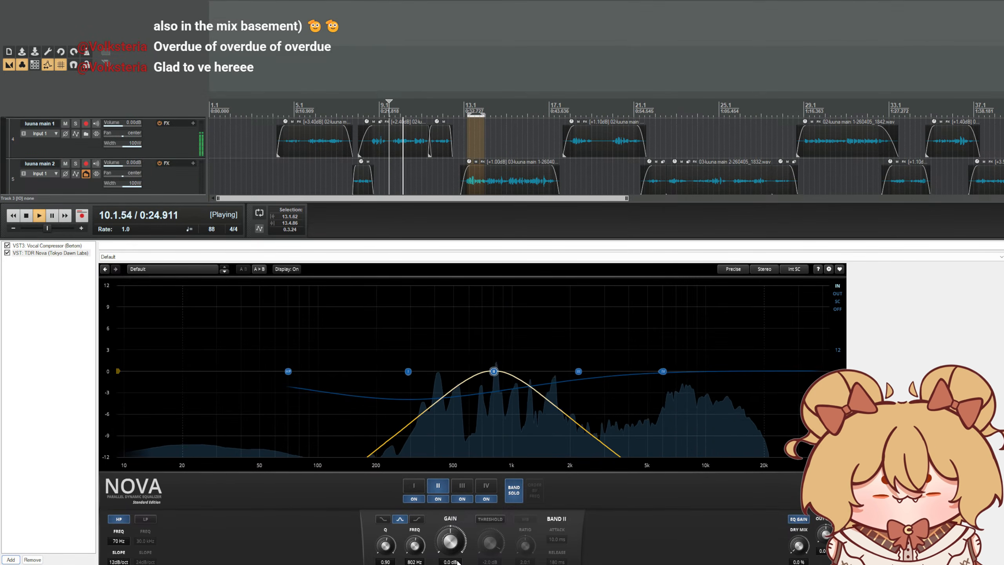
- Cut band II by 0.5 dB, turn band solo off, and set its Q to 0.83 and frequency to 862 Hz
scroll(459, 538, "down", 2)
scroll(459, 537, "up", 1)
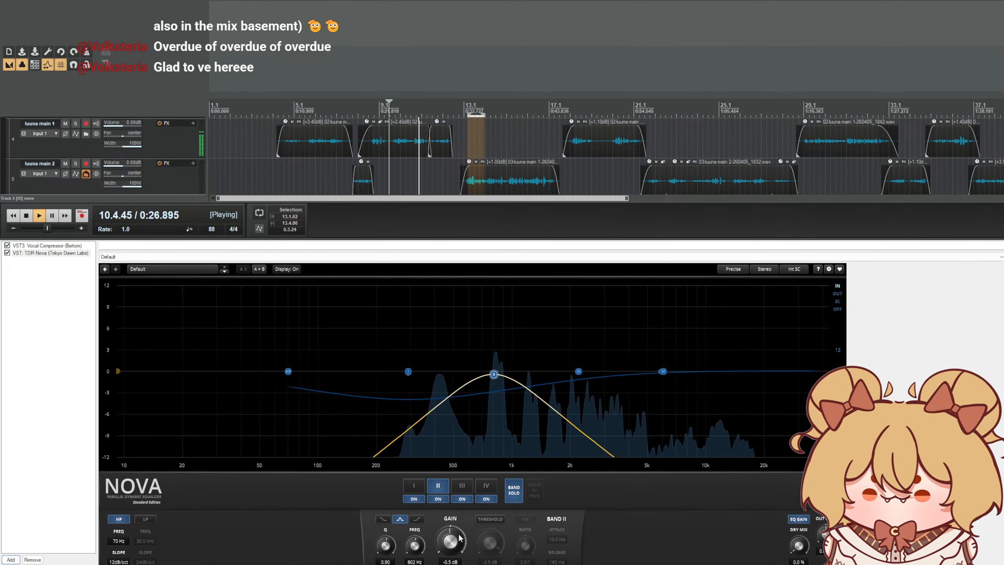
left_click(514, 491)
scroll(388, 551, "up", 1)
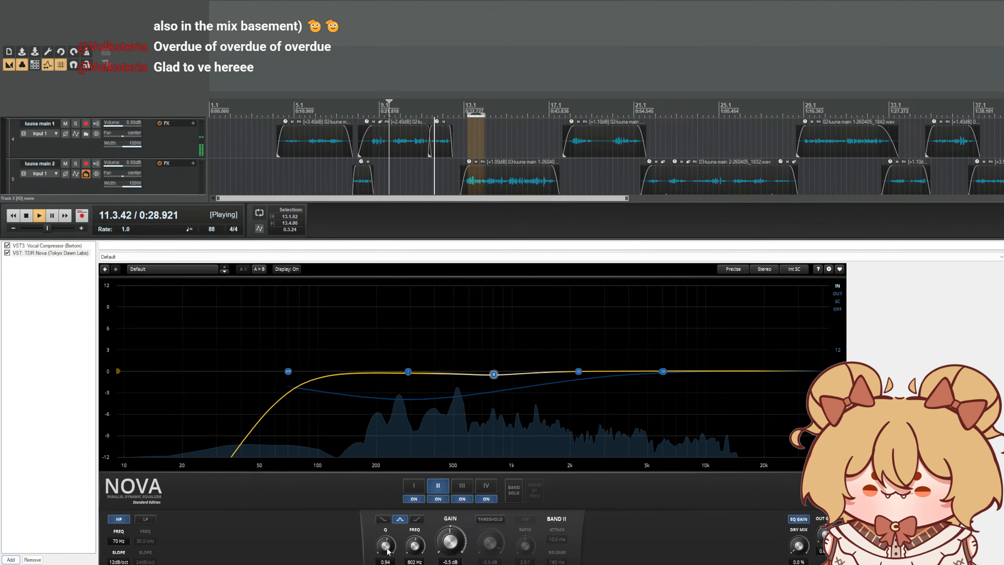
scroll(387, 551, "down", 3)
scroll(417, 546, "up", 2)
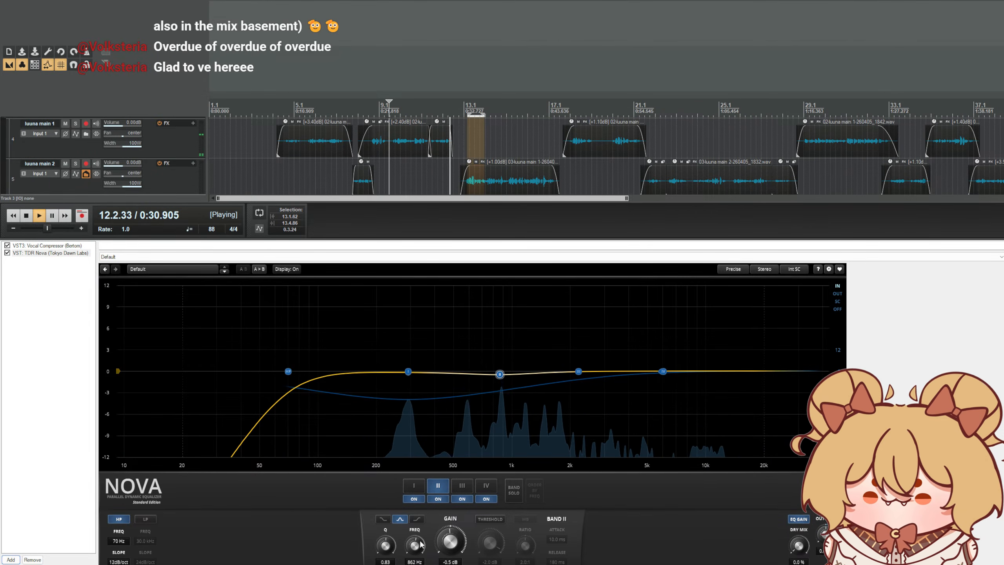
- Solo band II, replay the passage while moving its frequency to 891 Hz, and stop playback with band solo off
left_click(515, 492)
key("space")
key("space")
left_click_drag(413, 545, 413, 547)
left_click(513, 492)
key("space")
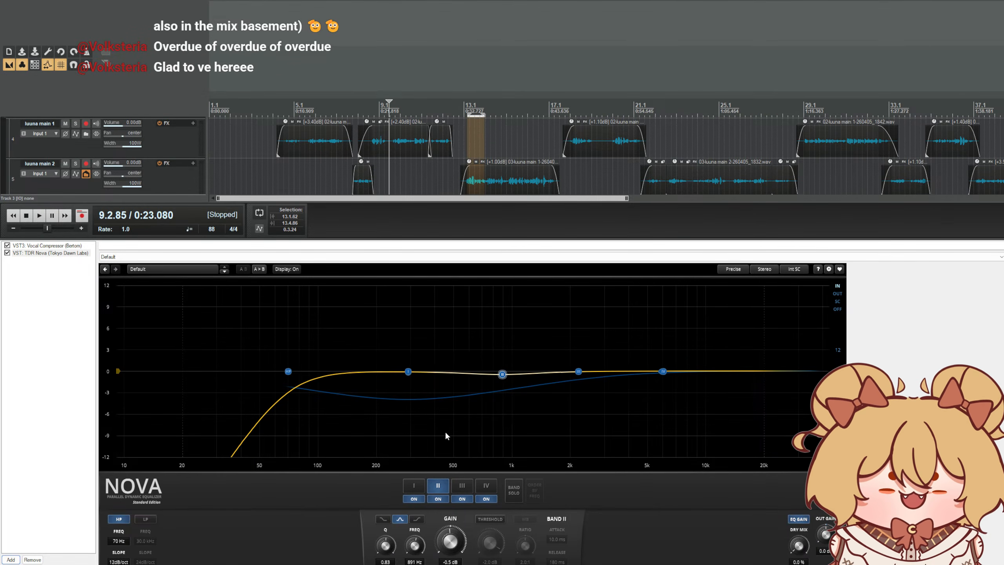
- Audition band II in solo during playback, lower its gain to -0.8 dB, and set its frequency to 893 Hz with solo off
key("space")
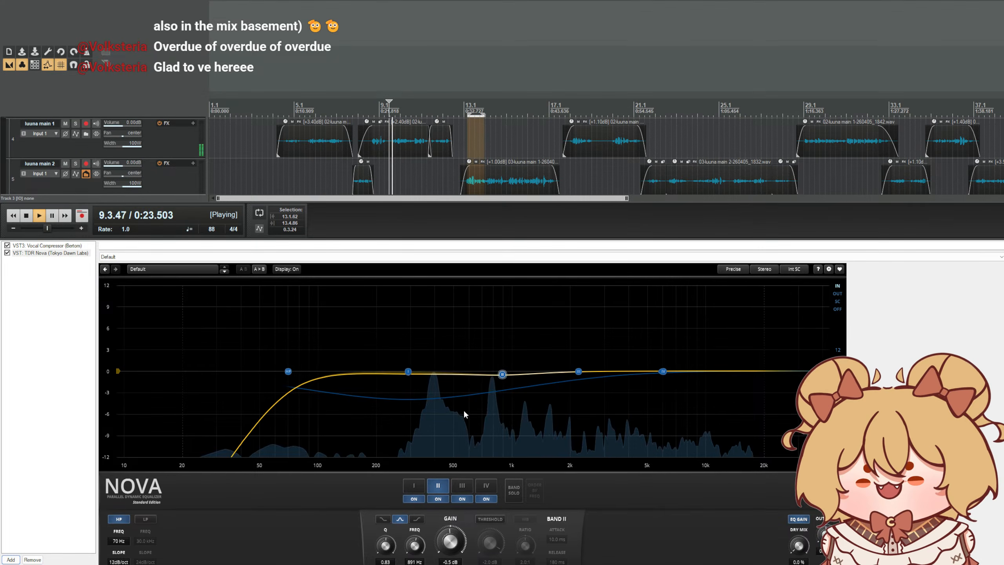
left_click(508, 499)
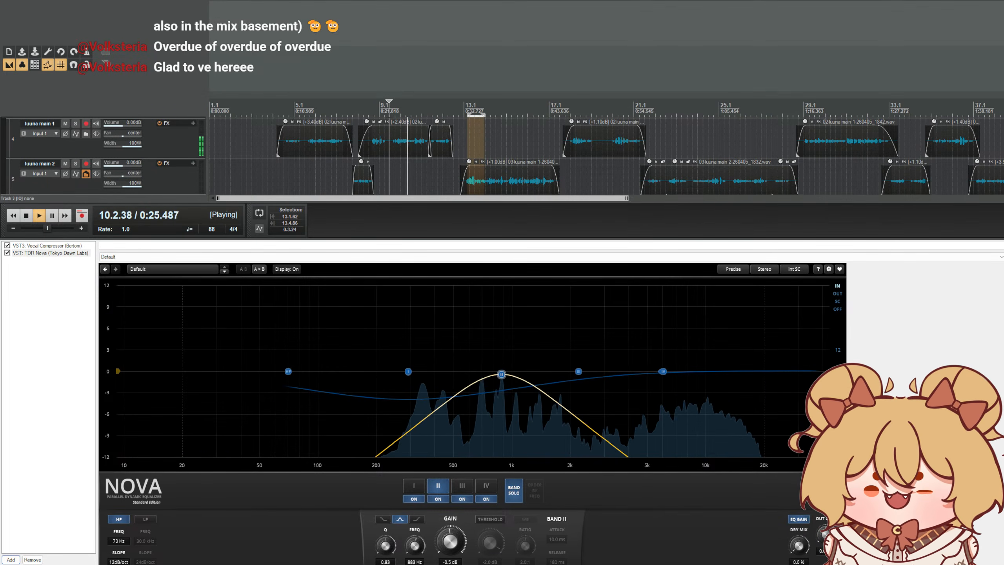
scroll(423, 549, "down", 1)
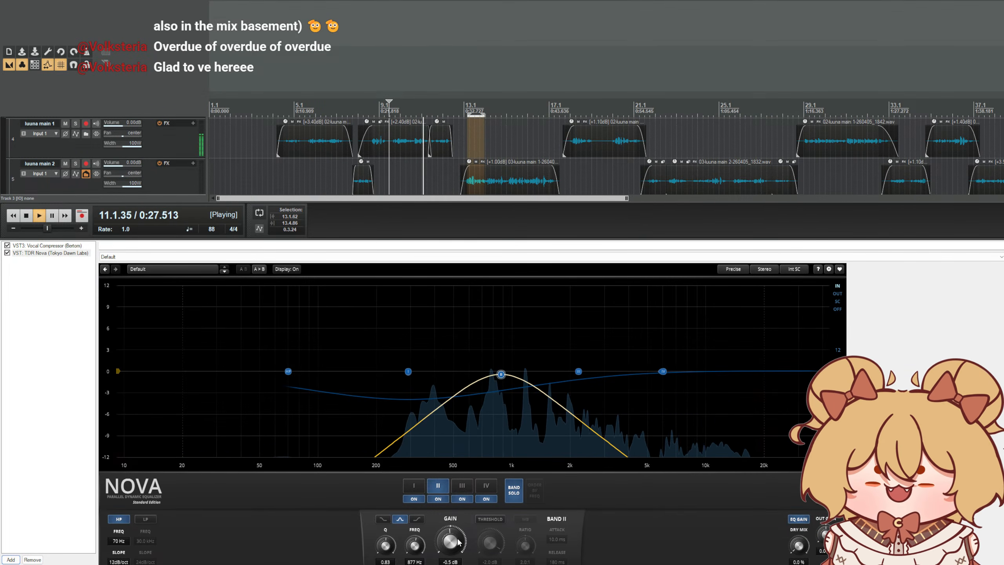
scroll(450, 542, "down", 1)
left_click(513, 491)
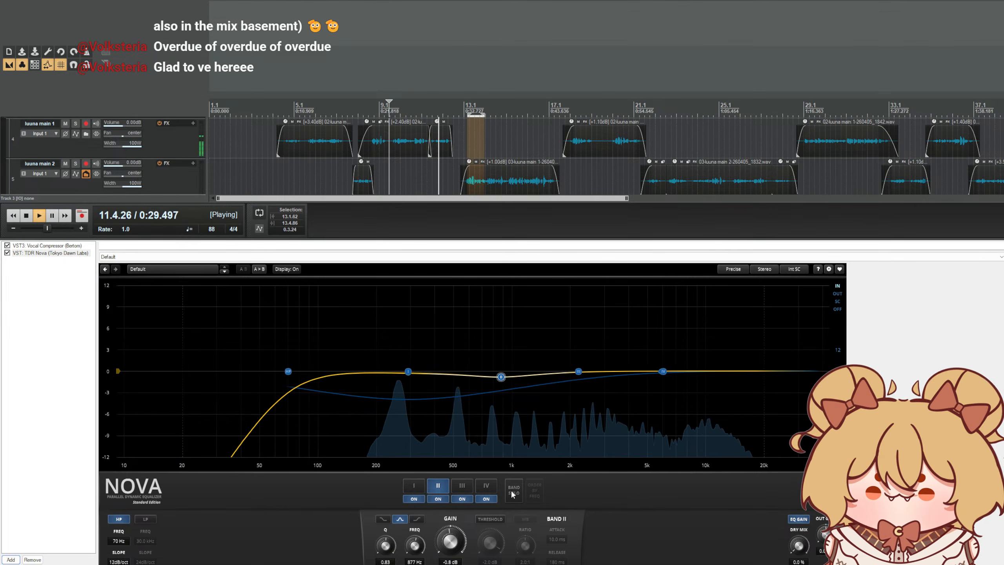
left_click_drag(419, 550, 420, 547)
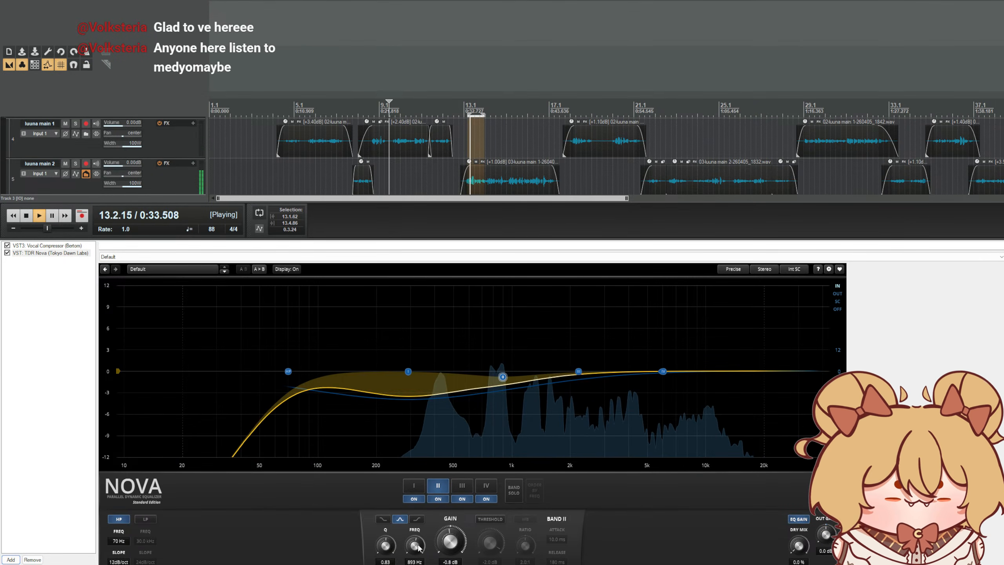
- Solo band III, sweep it boosted to 4.0 kHz during playback, and set its gain to -0.5 dB and Q to 1.22
left_click(578, 371)
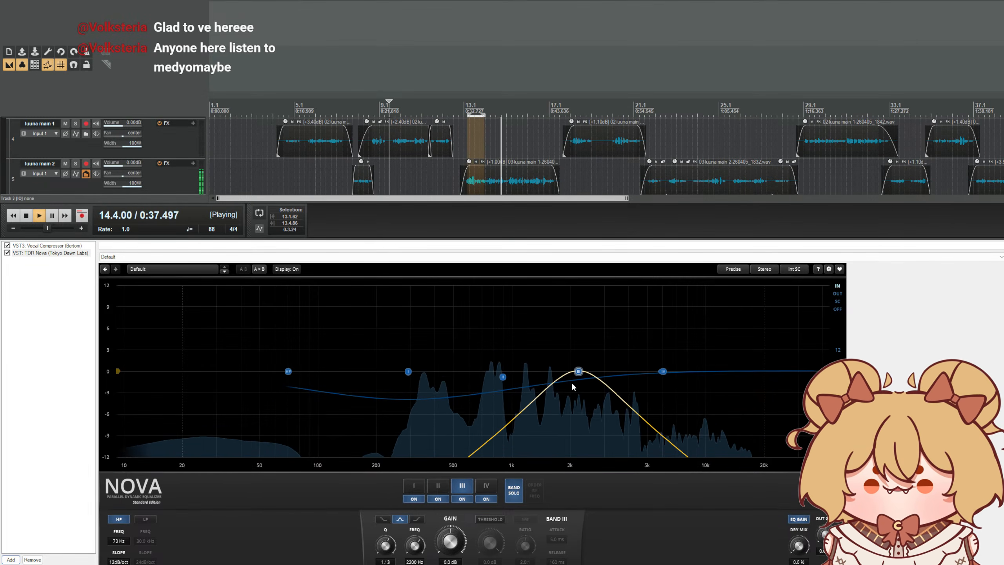
left_click_drag(573, 378, 626, 257)
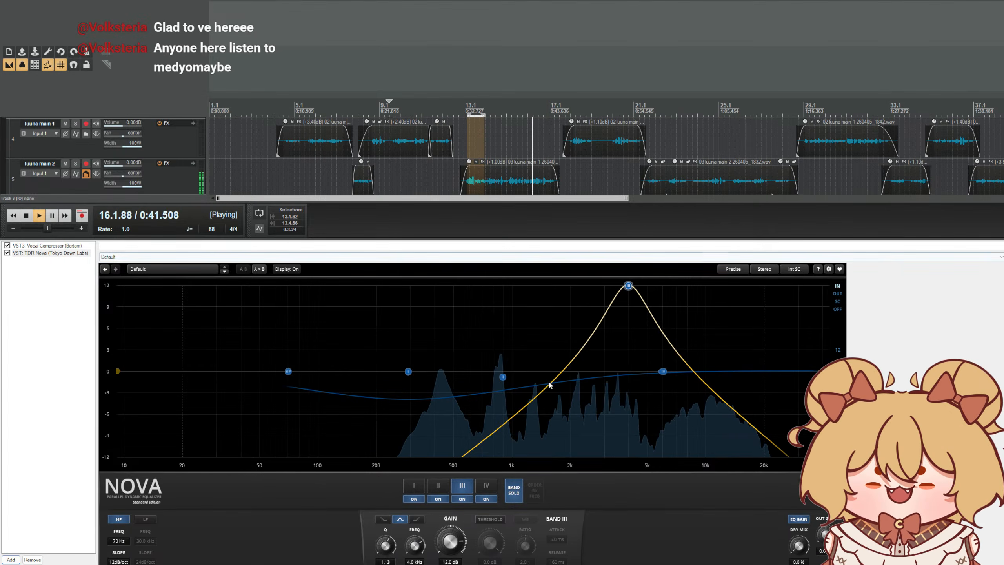
left_click(451, 561)
type("0")
key("Return")
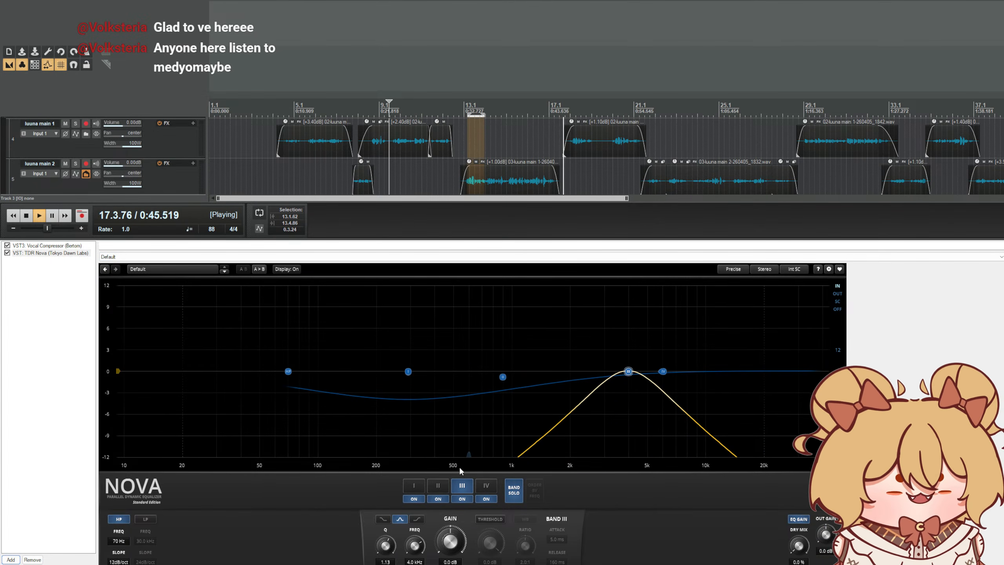
key("space")
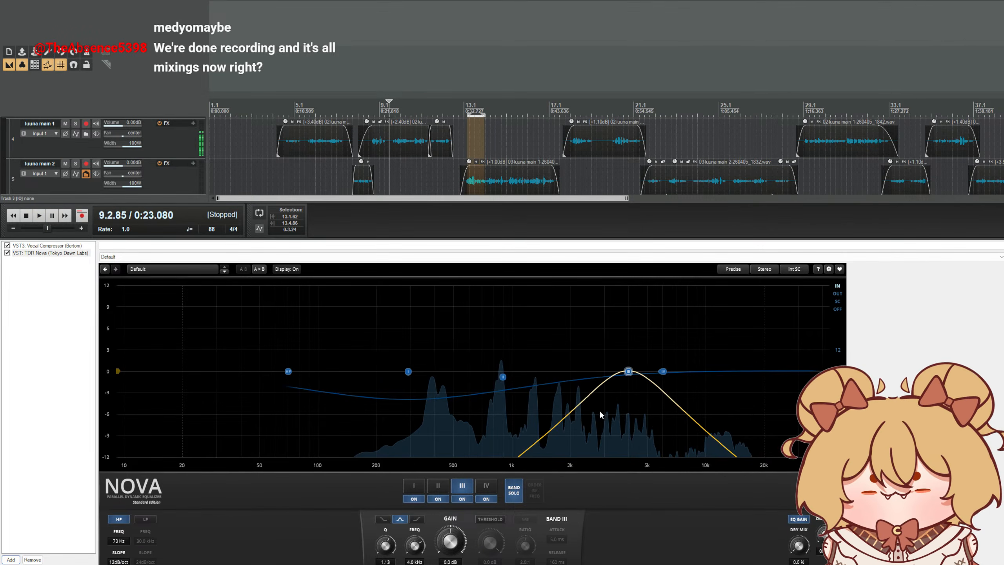
scroll(453, 536, "down", 1)
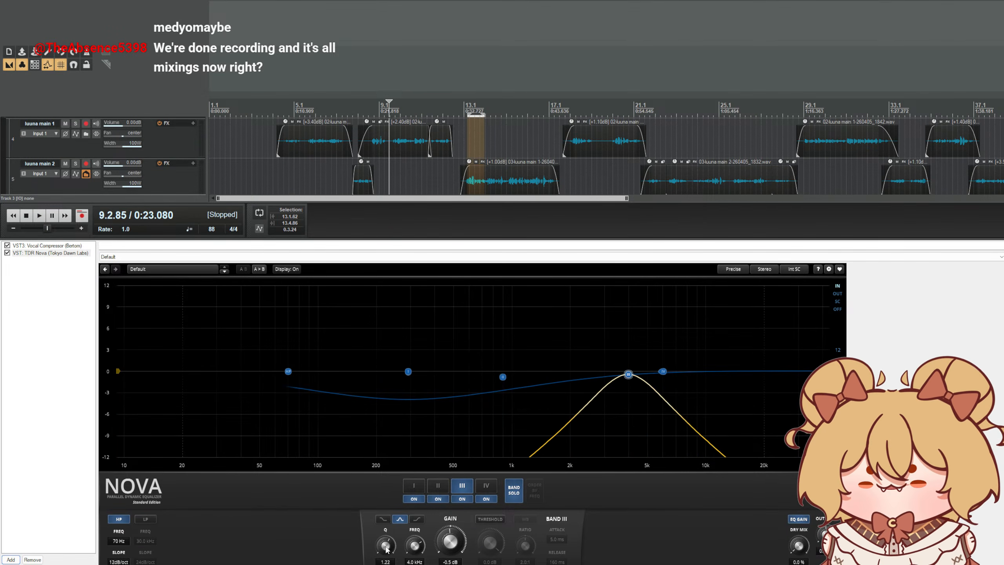
- Set band III's Q to 0.92 and gain to -1.0 dB, turn band solo off, and audition the passage
scroll(387, 548, "down", 2)
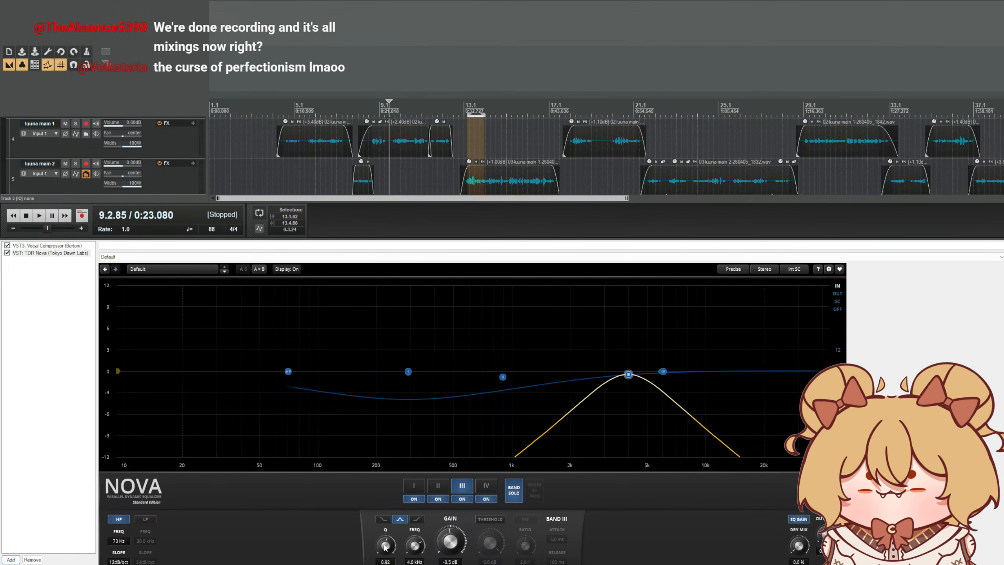
scroll(451, 542, "down", 1)
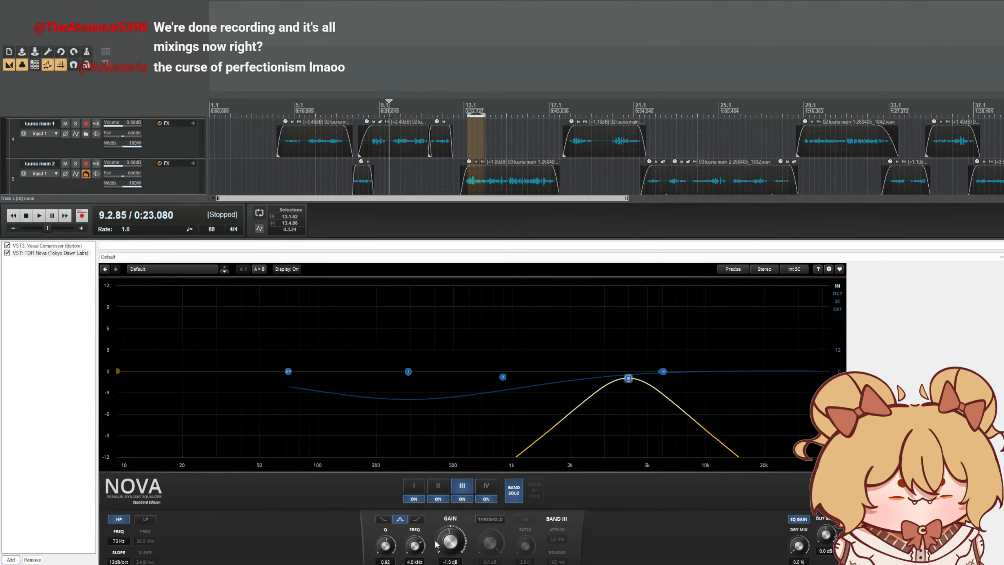
left_click(513, 497)
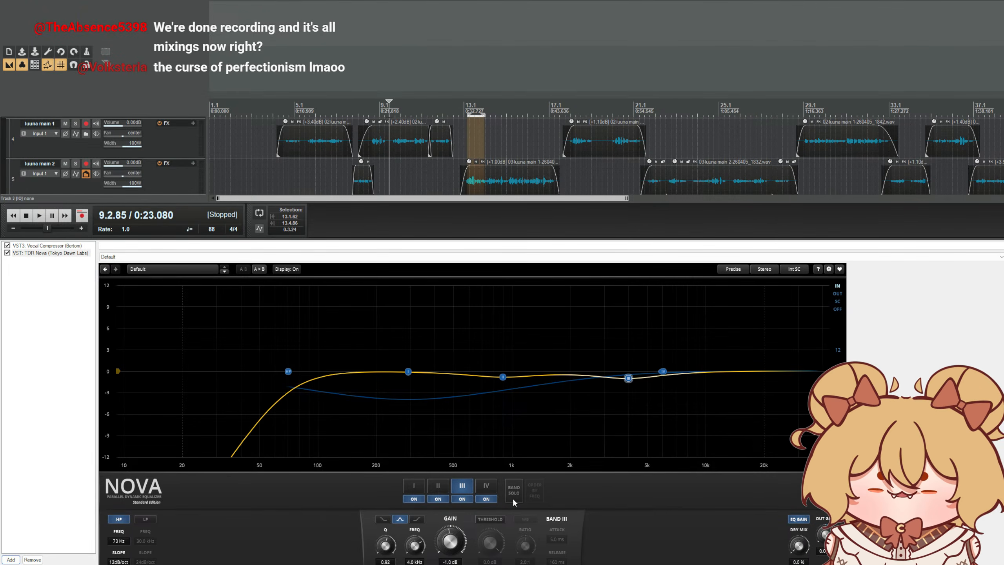
key("space")
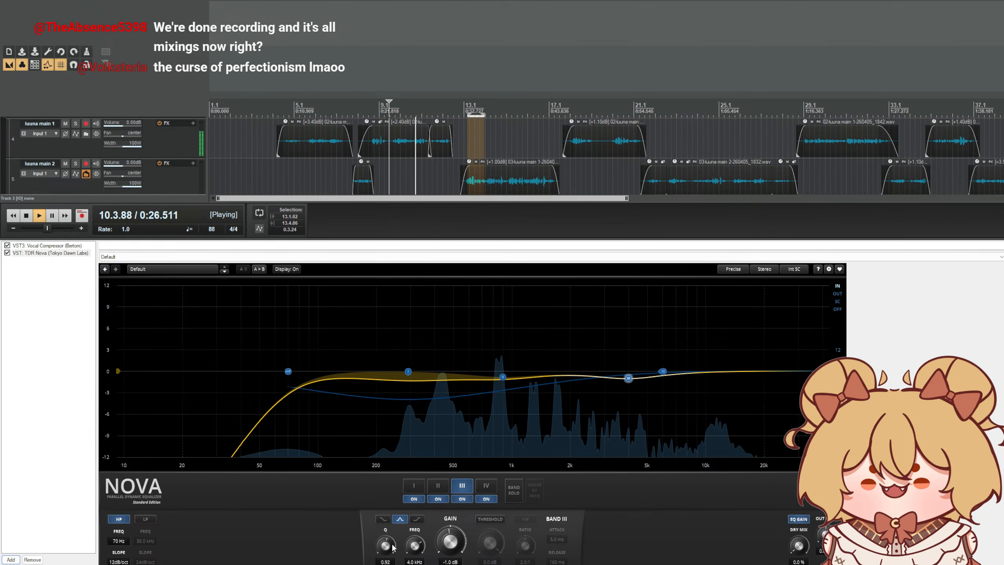
key("space")
- Solo band III, set its frequency to 4.5 kHz, turn solo off, and replay the passage
left_click(514, 492)
left_click_drag(409, 554, 409, 547)
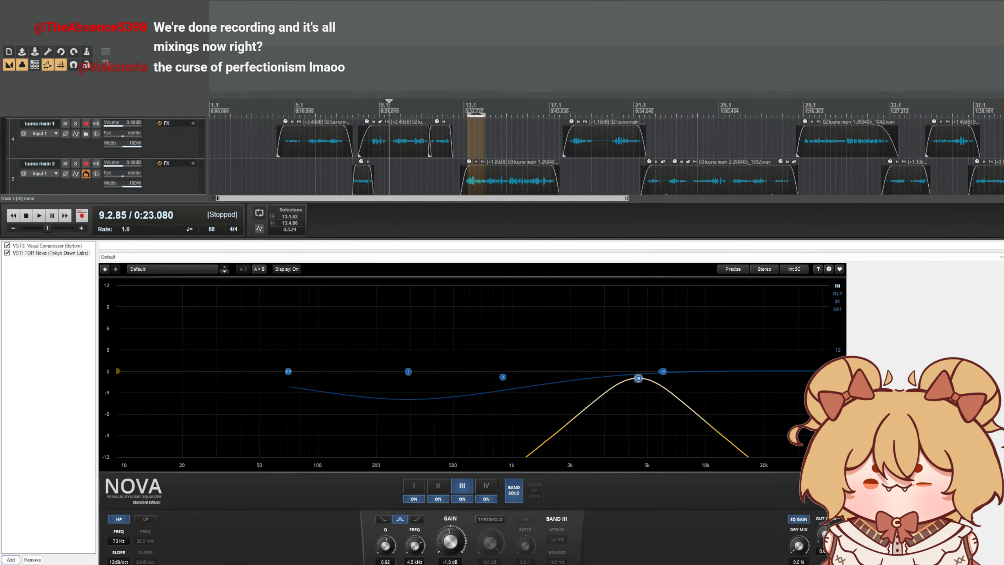
left_click(512, 490)
key("space")
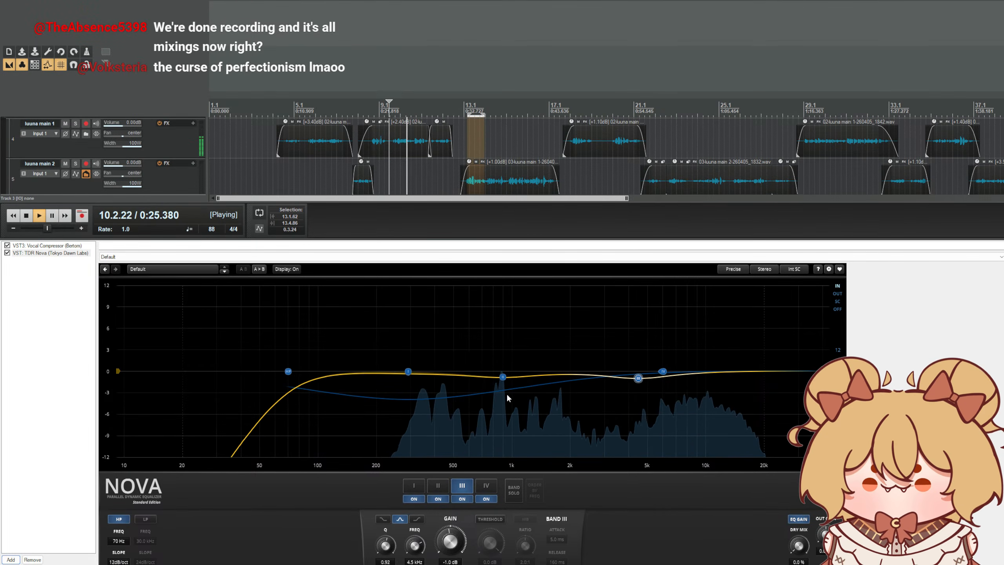
- Solo band II, set its frequency to 843 Hz, turn solo off, and stop playback
left_click(502, 377)
left_click(512, 492)
left_click_drag(414, 546, 414, 542)
left_click(510, 495)
key("space")
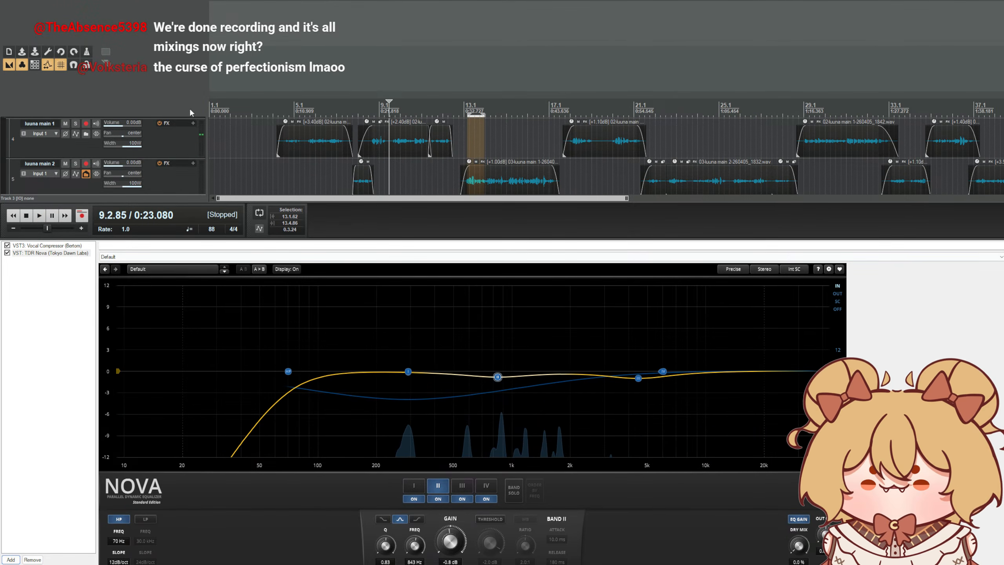
- Solo the natori - Propose reference track, raise its volume to -16.0 dB while playing it, and stop playback
scroll(123, 144, "up", 3)
scroll(122, 144, "down", 2)
scroll(76, 150, "up", 1)
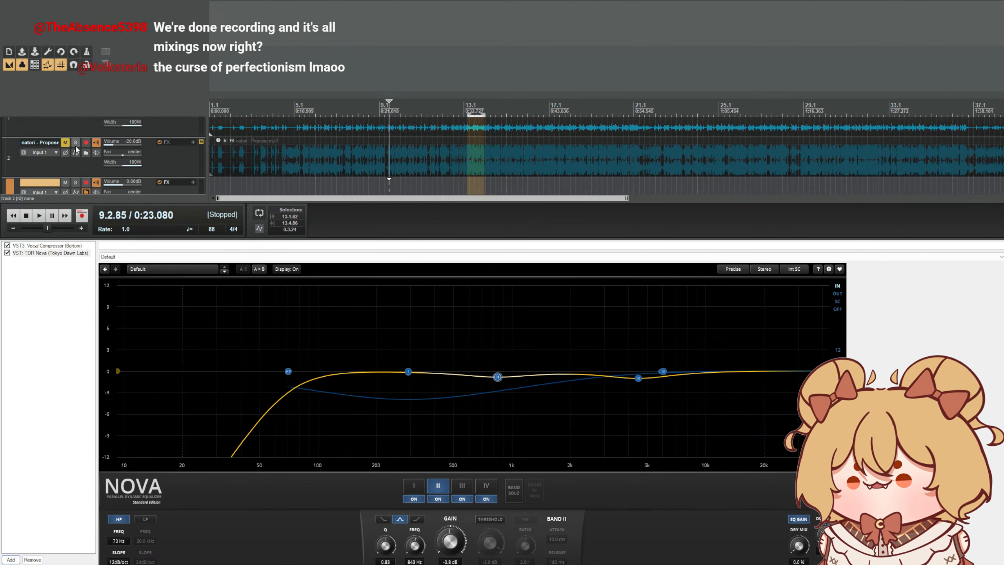
left_click(75, 143)
key("space")
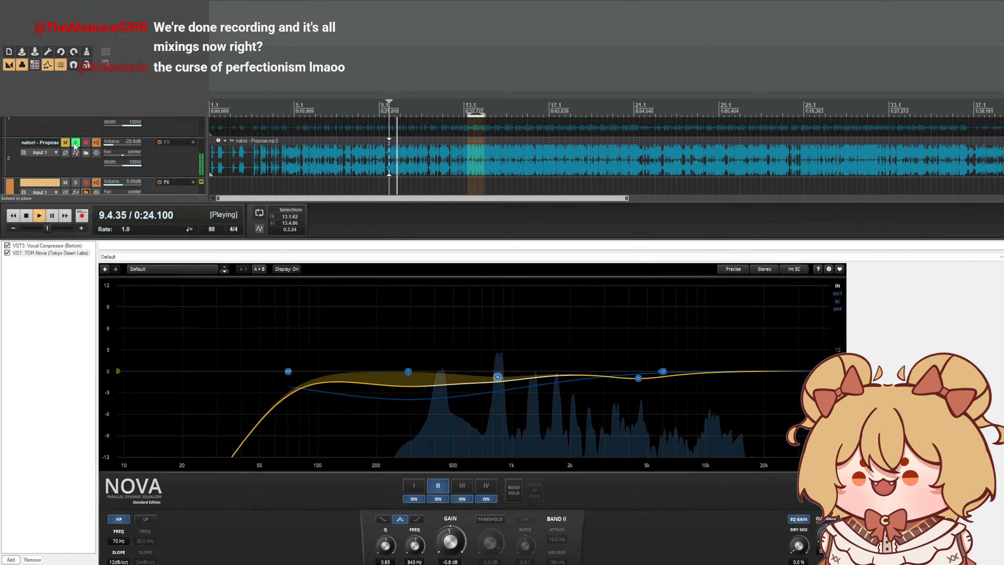
left_click_drag(113, 145, 115, 145)
key("space")
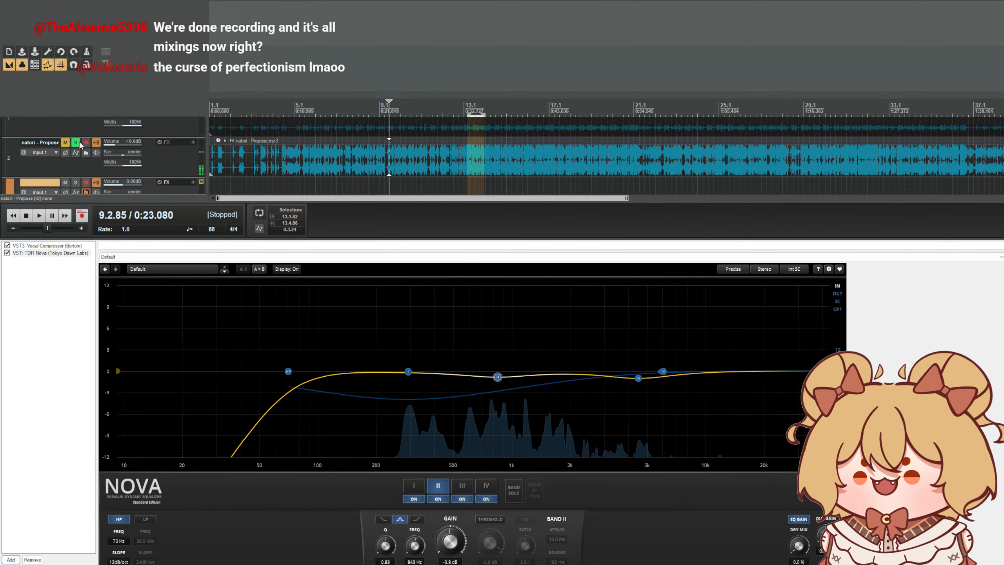
- Replay the vocal passage, retune band II to 871 Hz using band solo, and listen with solo off before stopping
scroll(85, 144, "down", 1)
scroll(84, 144, "down", 1)
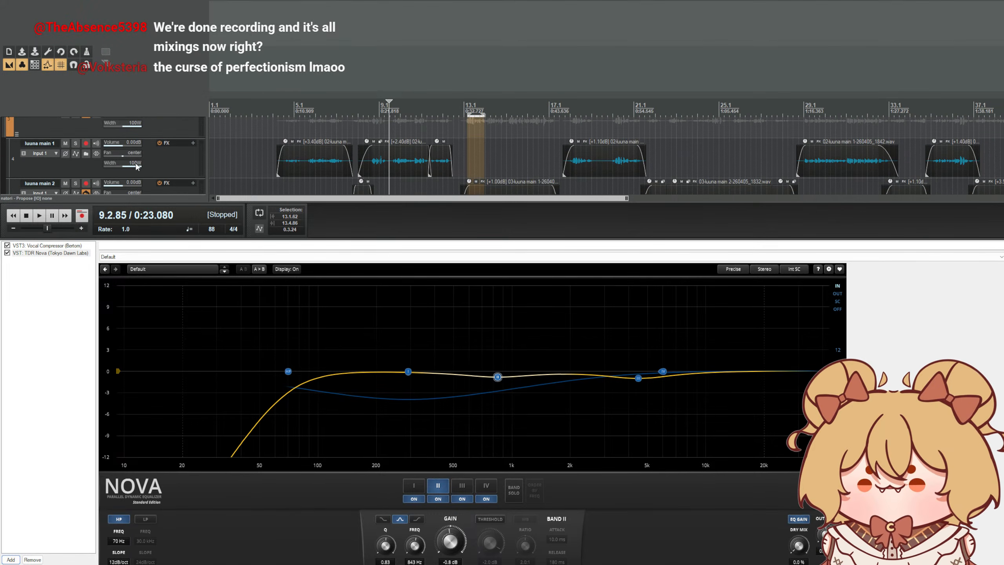
key("space")
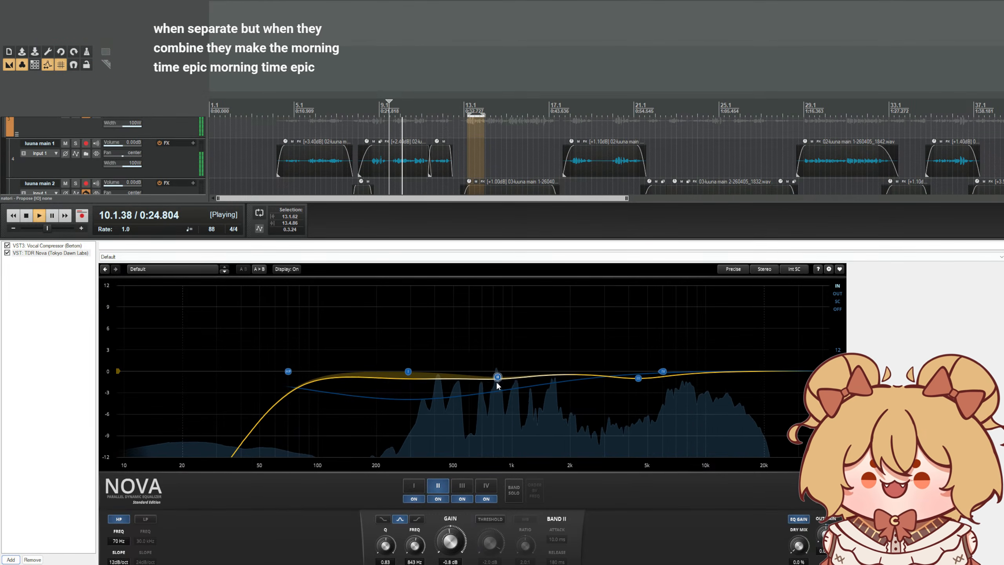
left_click(514, 491)
key("space")
key("space")
scroll(414, 546, "up", 1)
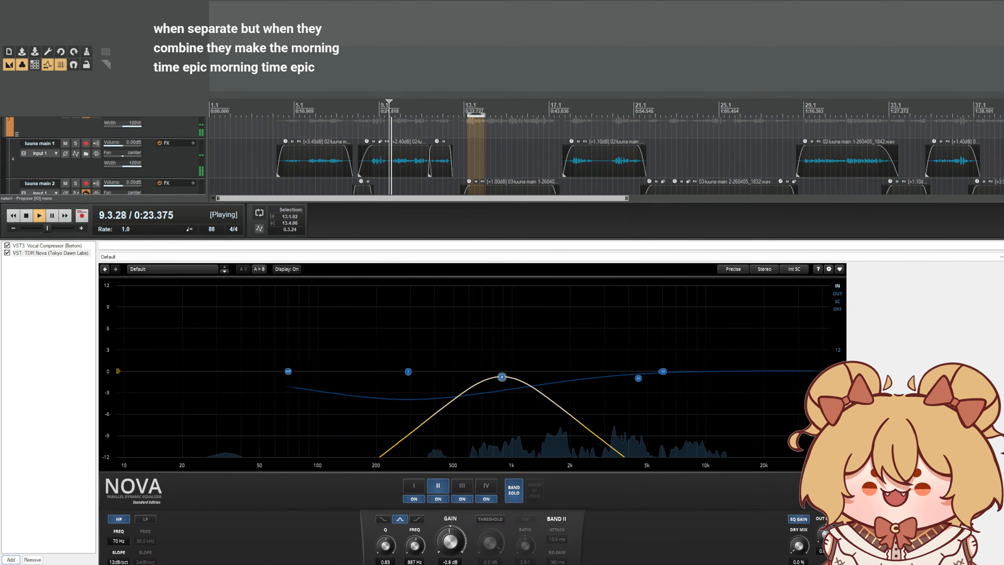
scroll(414, 545, "down", 1)
left_click(514, 490)
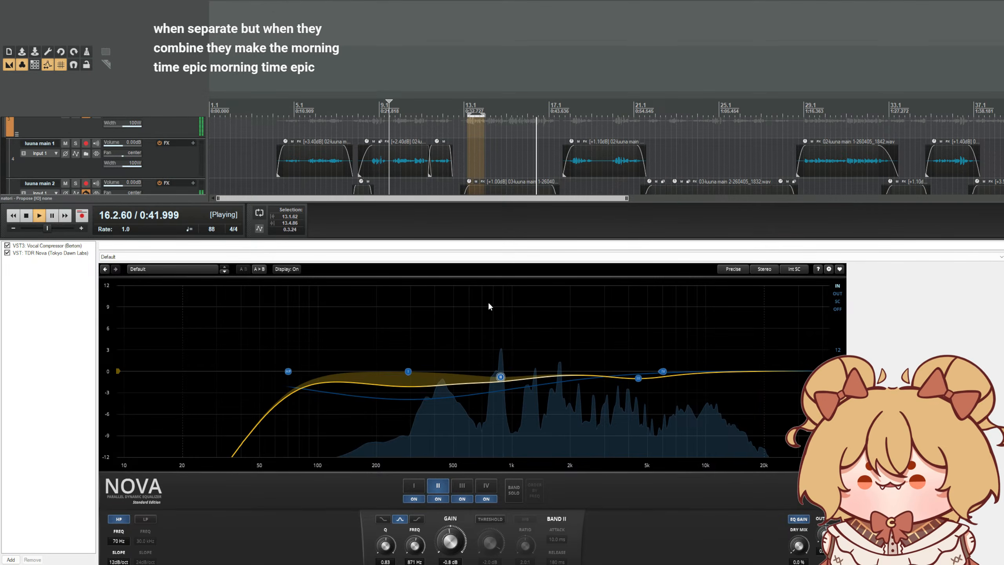
key("space")
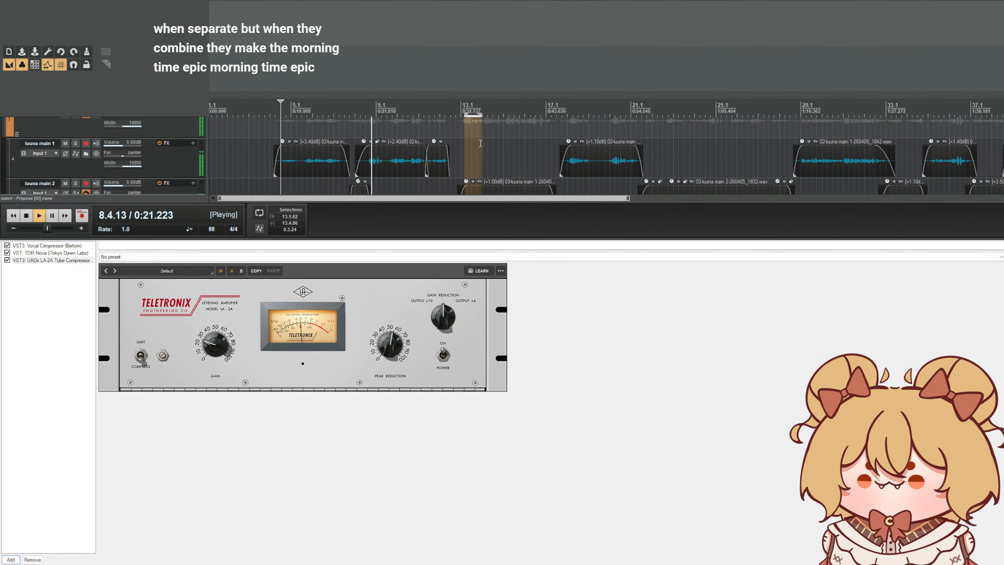
- Audition the LA-2A compression from bar 13, return the playhead to bar 4, and enlarge the track area
left_click(476, 135)
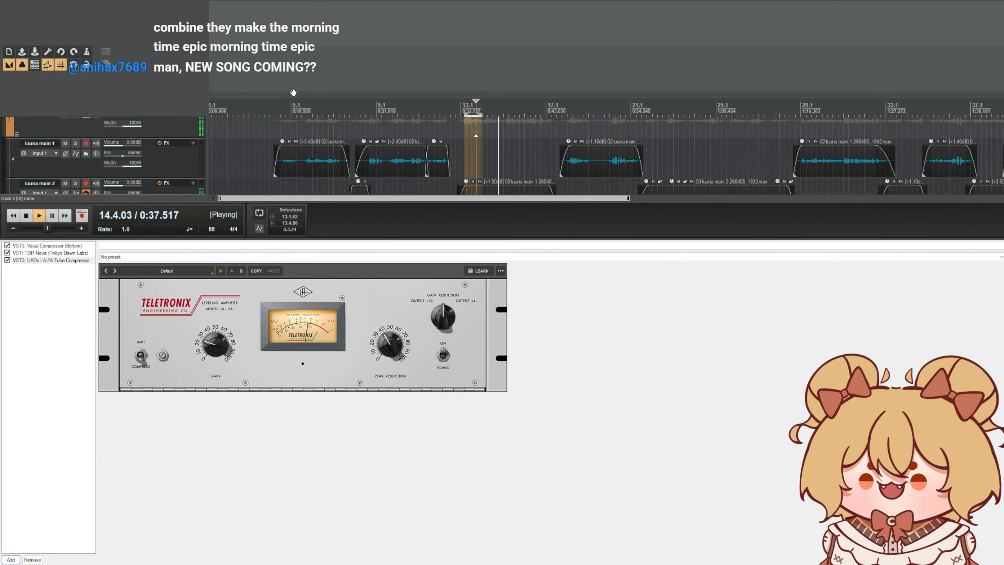
left_click(282, 103)
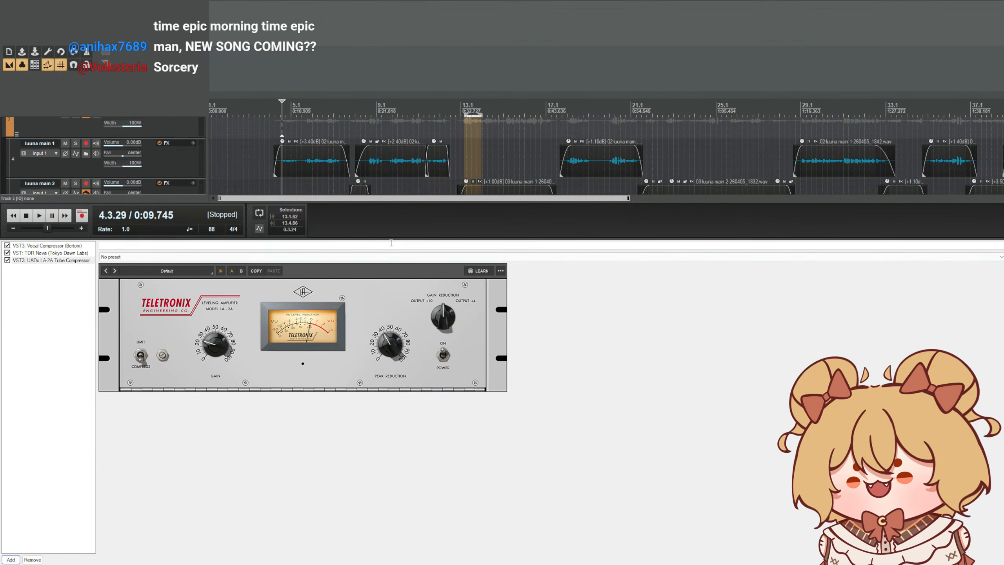
left_click_drag(391, 244, 391, 414)
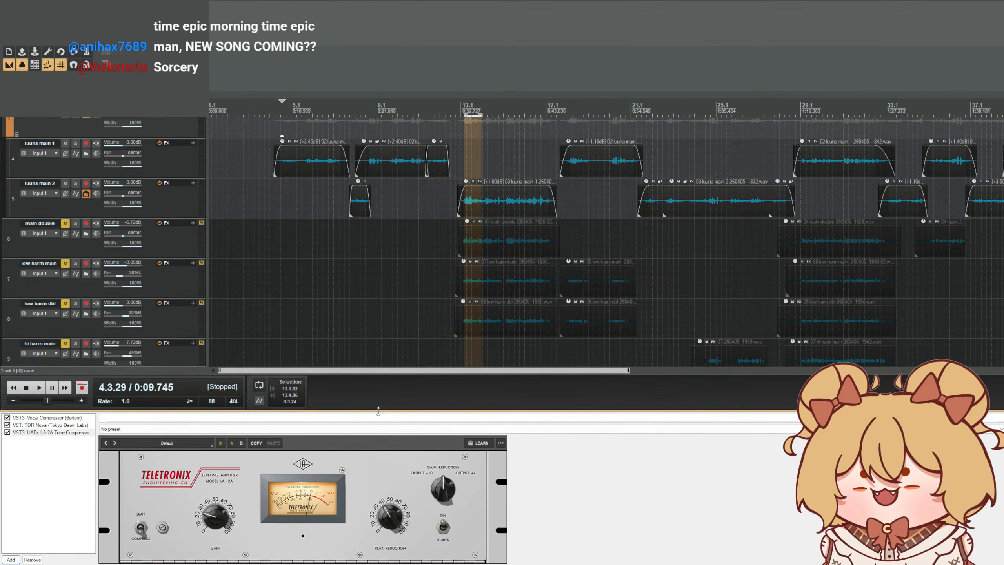
- Lower the main vocal group track's volume to -2.27 dB while playing from bar 4, and stop playback
key("space")
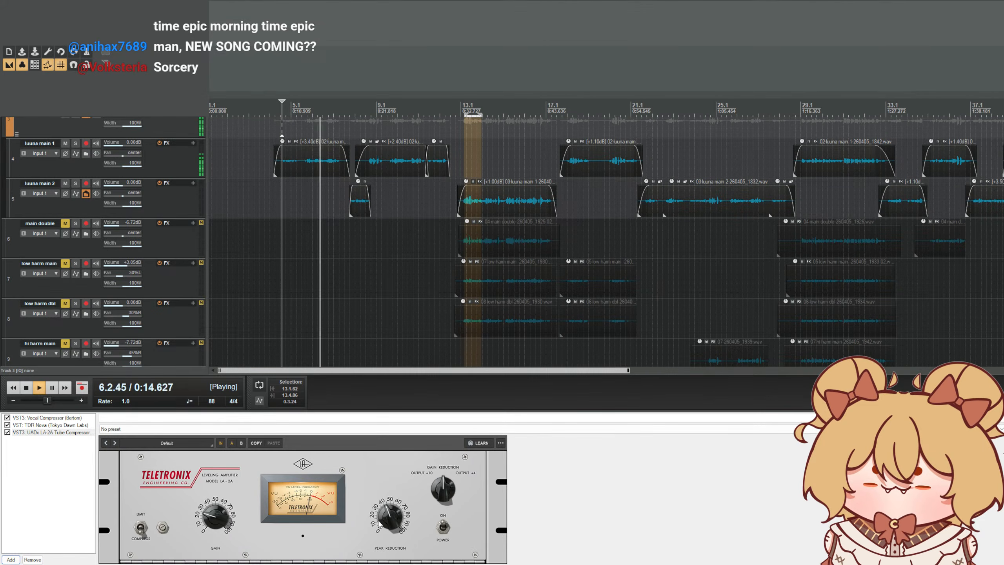
scroll(145, 282, "up", 3)
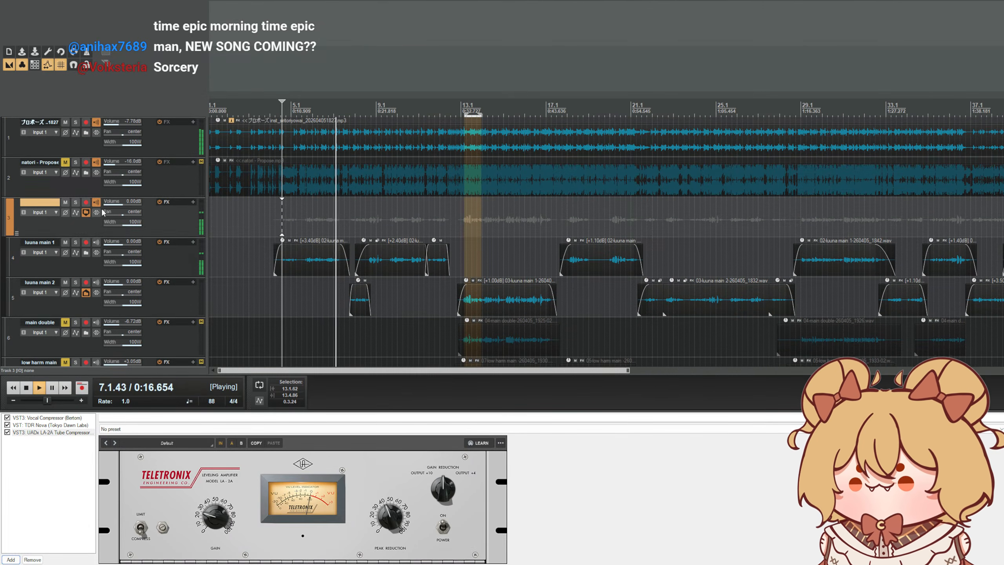
left_click_drag(123, 203, 121, 203)
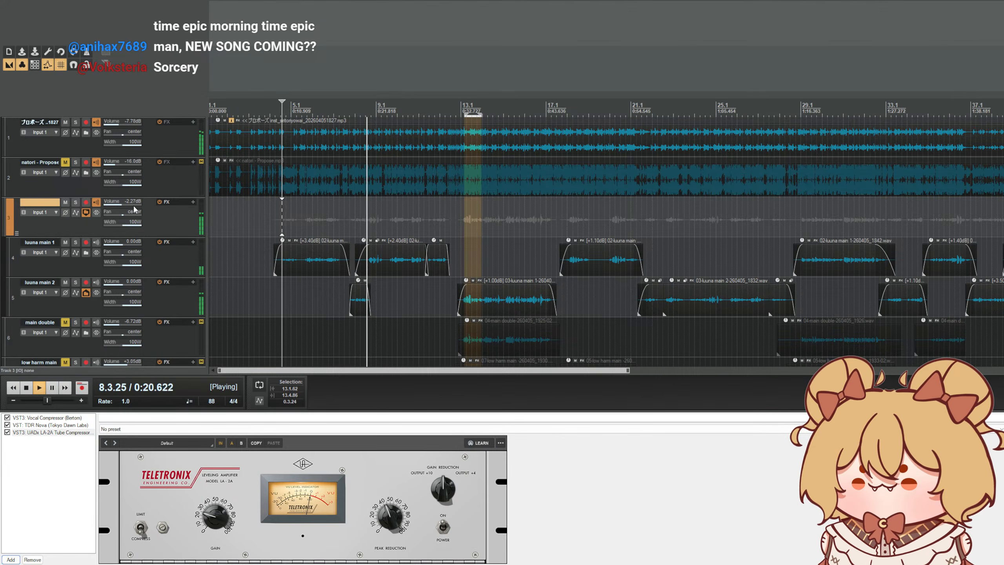
left_click_drag(131, 203, 130, 202)
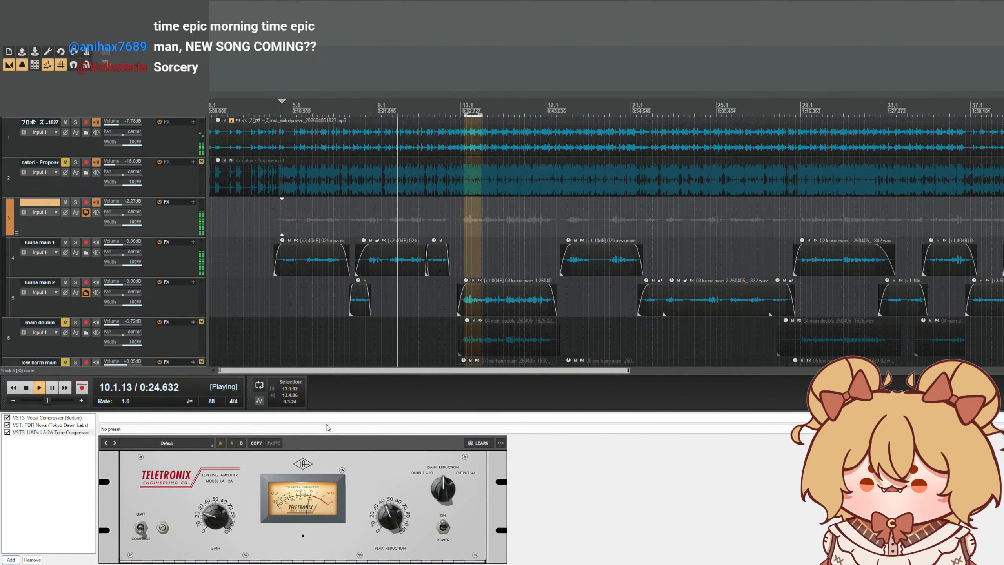
key("space")
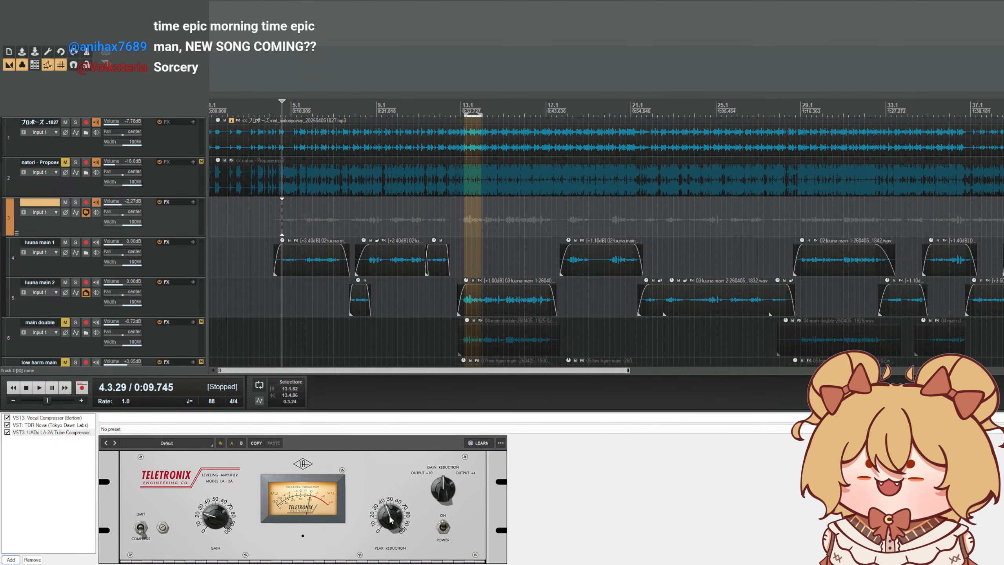
- Replay the vocals from bar 6, bypass the UADx LA-2A compressor, and stop playback
key("space")
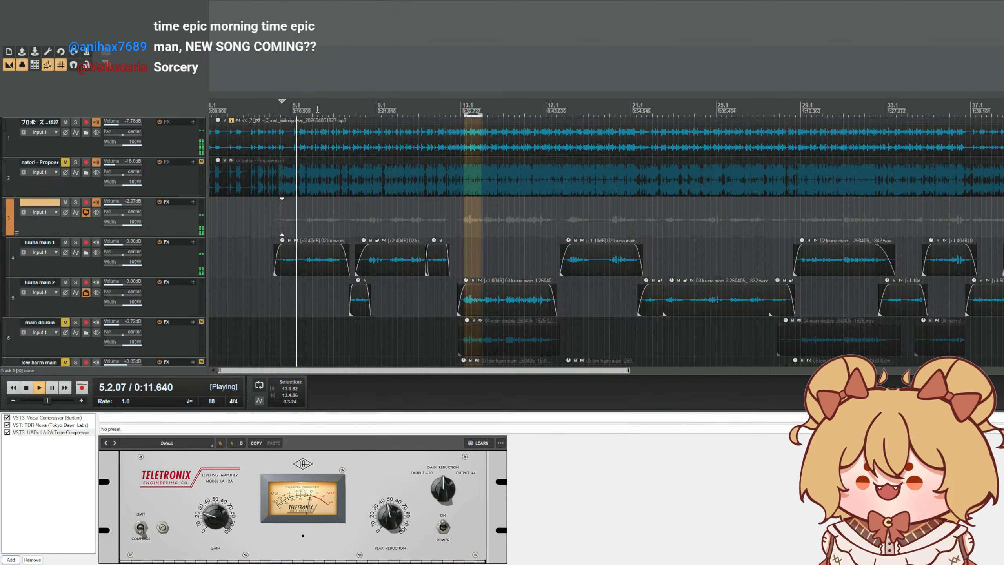
left_click(318, 109)
left_click(7, 432)
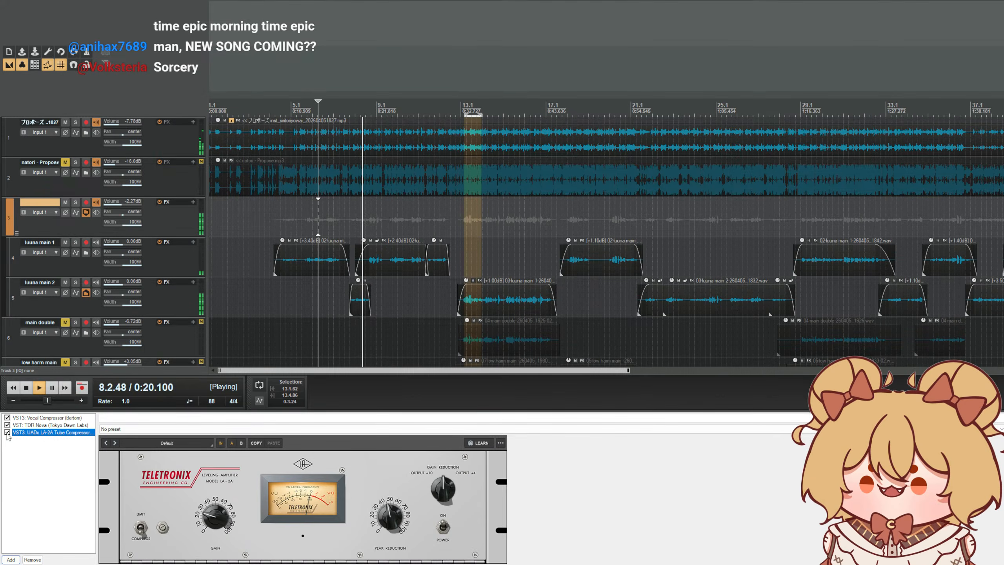
key("space")
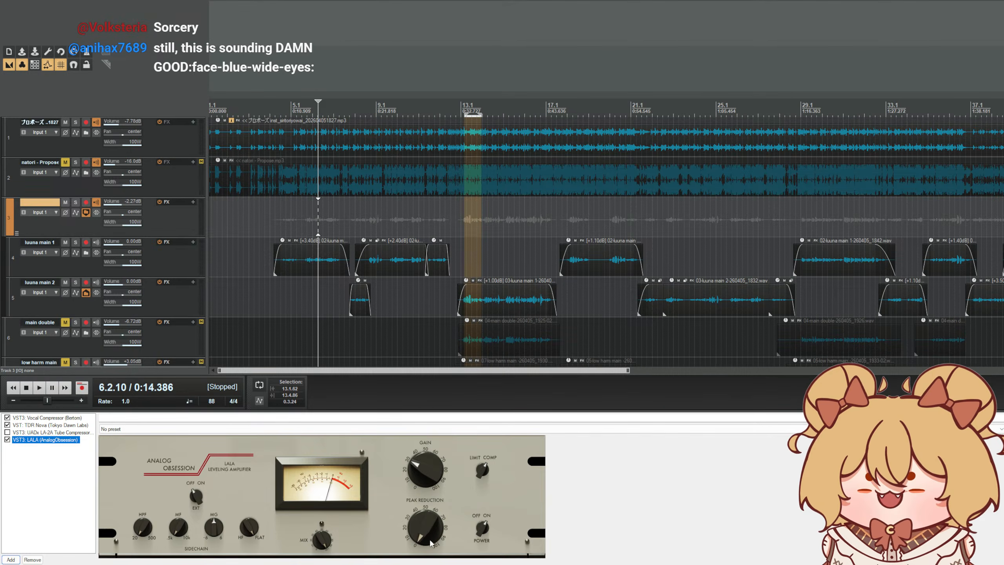
- Set the LALA compressor's peak reduction to 44% during playback and raise its gain
key("space")
mouse_move(439, 545)
left_mouse_down()
mouse_move(439, 528)
mouse_move(428, 542)
mouse_move(429, 529)
left_mouse_up()
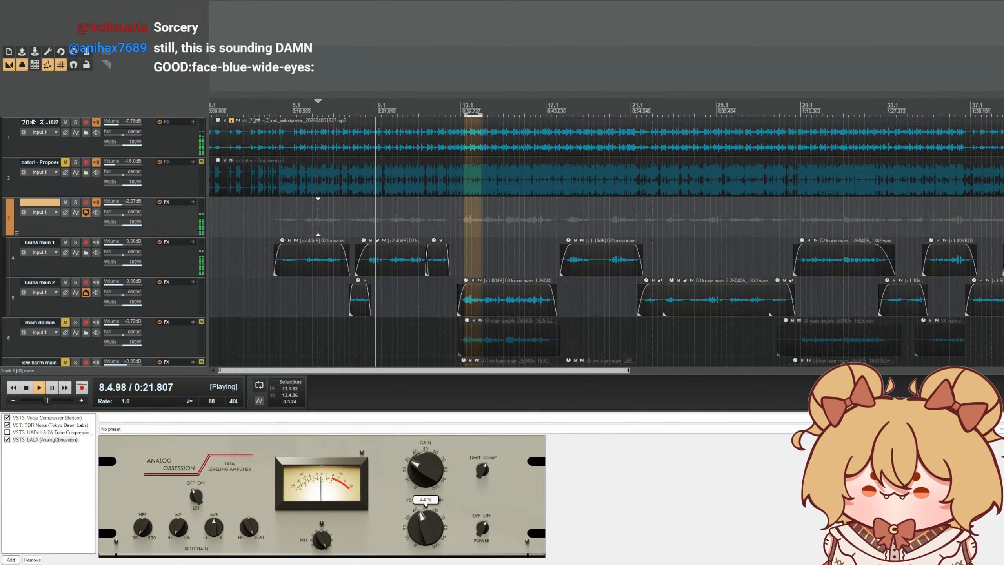
left_click_drag(431, 472, 431, 476)
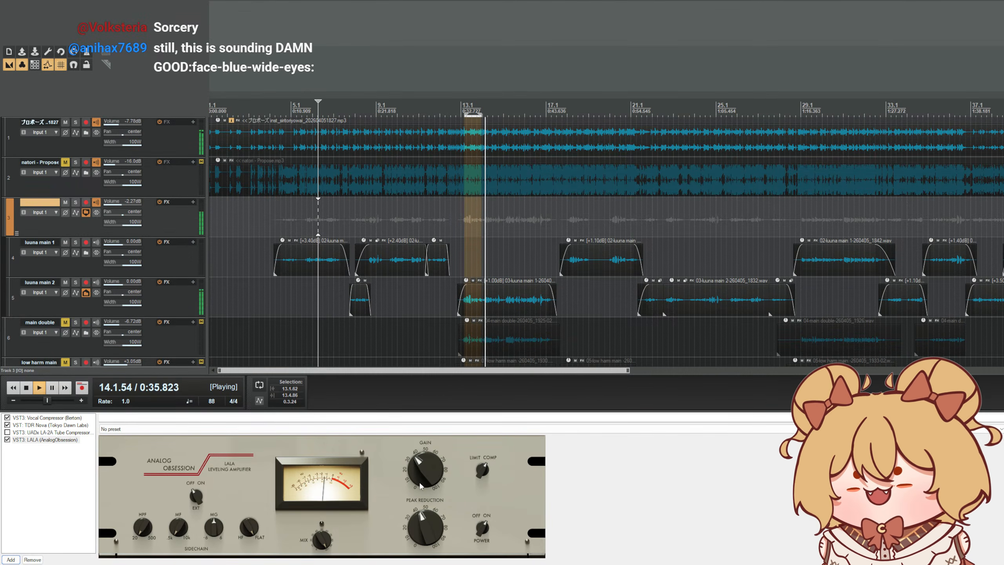
left_click_drag(437, 480, 420, 485)
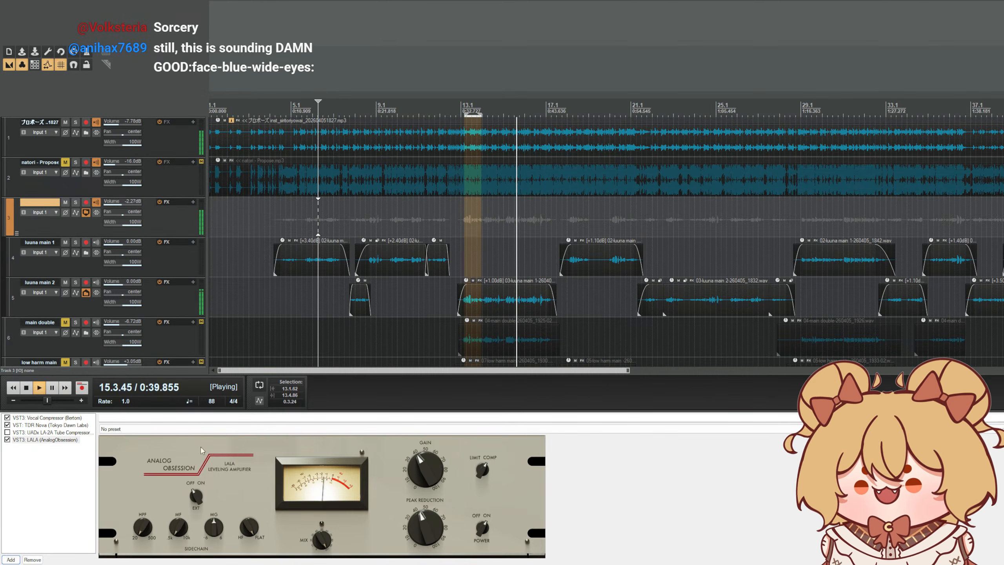
- Toggle LALA and the UADx LA-2A to compare them during playback, leave only LALA enabled, and stop
left_click(7, 440)
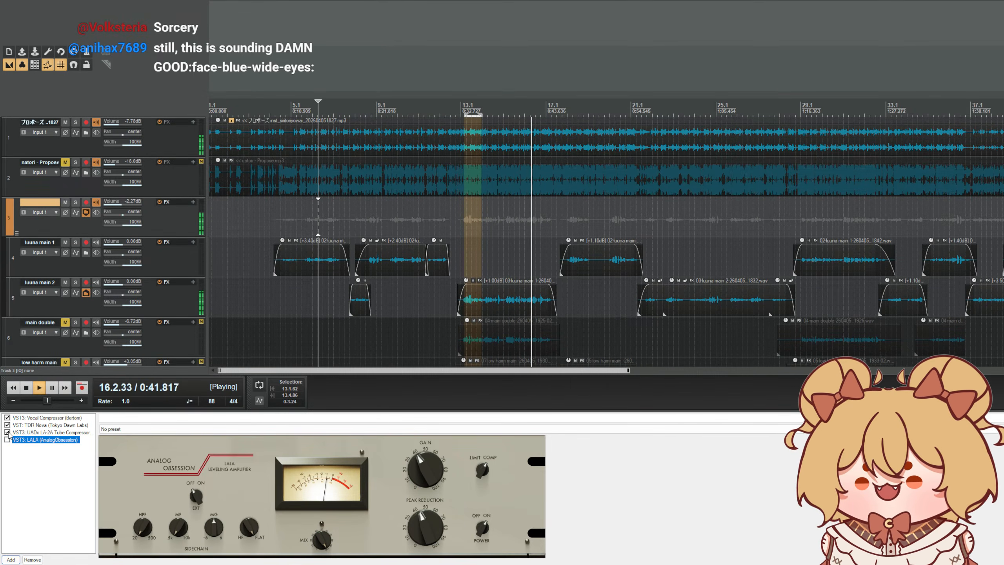
left_click(7, 432)
left_click(7, 439)
key("space")
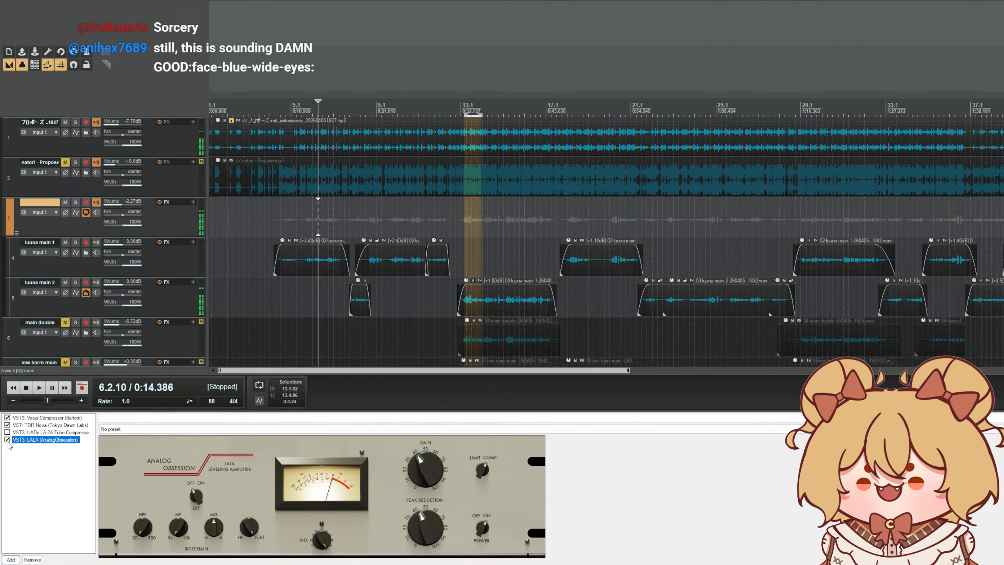
- Audition the LALA-compressed vocals from bar 5 and from bar 13, and stop playback
left_click(298, 106)
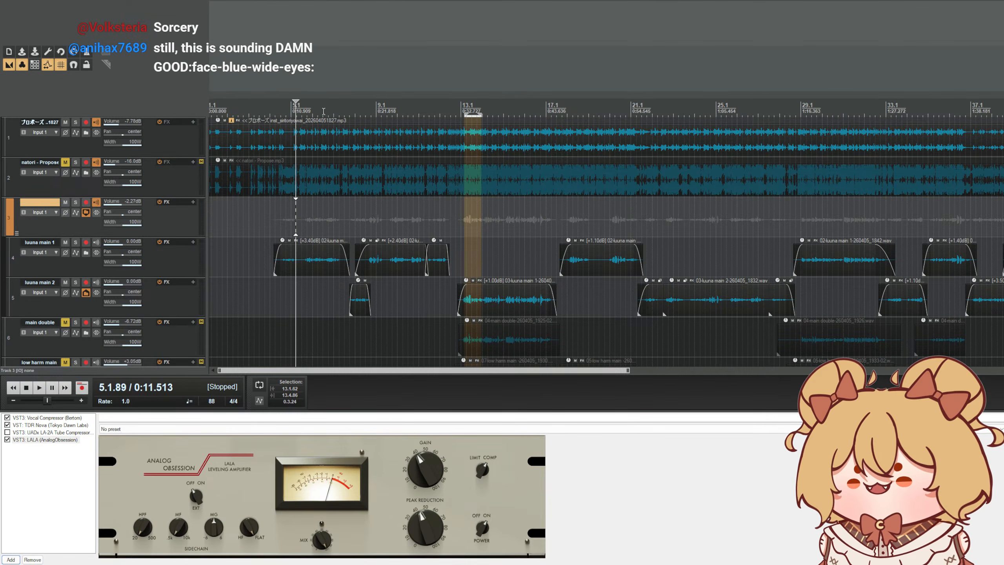
key("space")
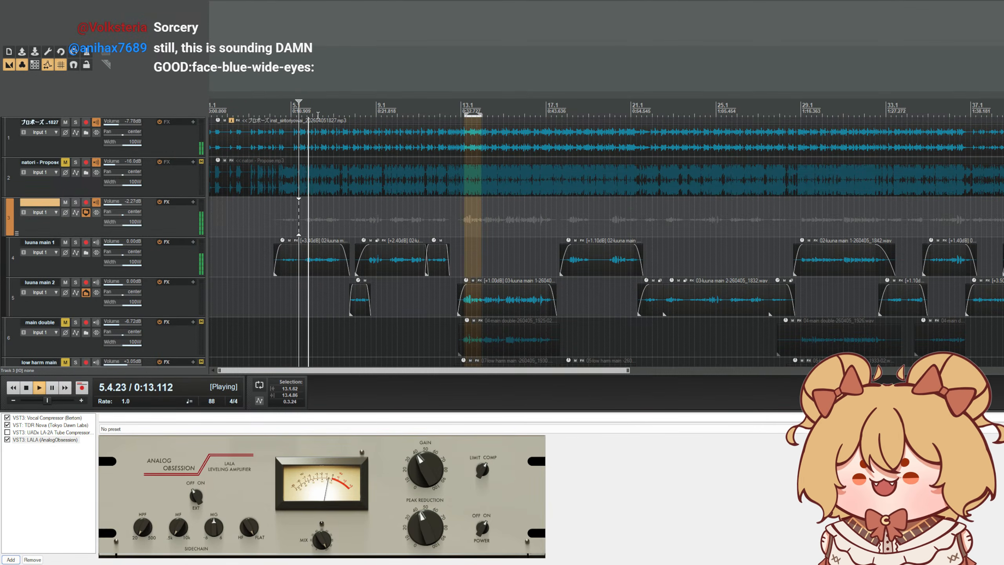
left_click(465, 109)
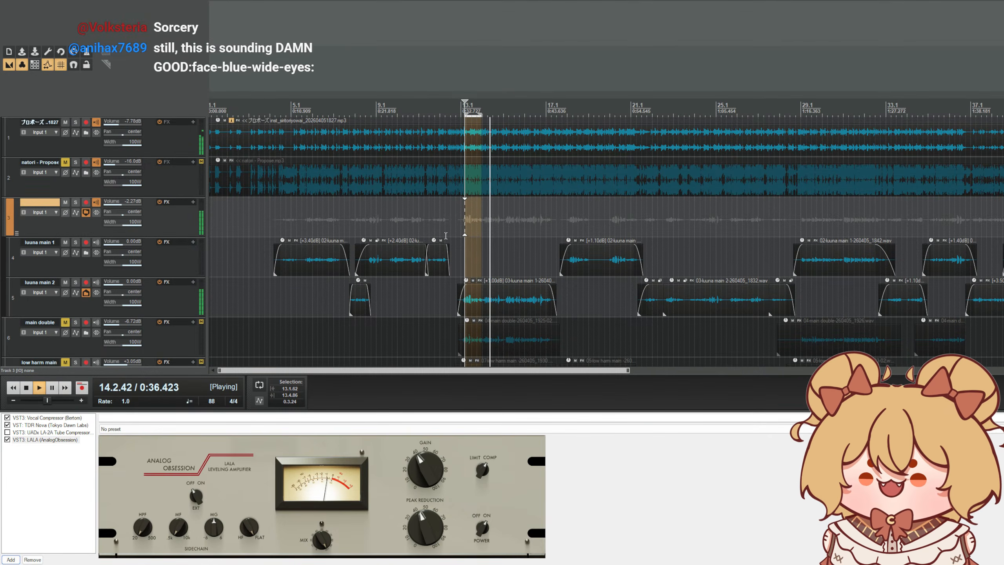
key("space")
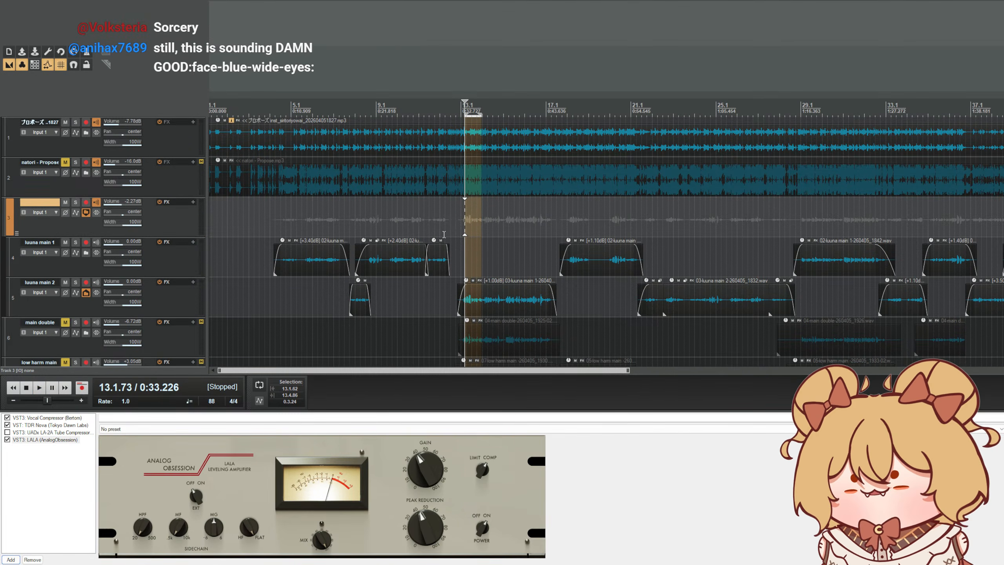
- Remove the bypassed UADx LA-2A compressor from the effects chain and set the LALA compressor's mix to 84%
left_click(82, 433)
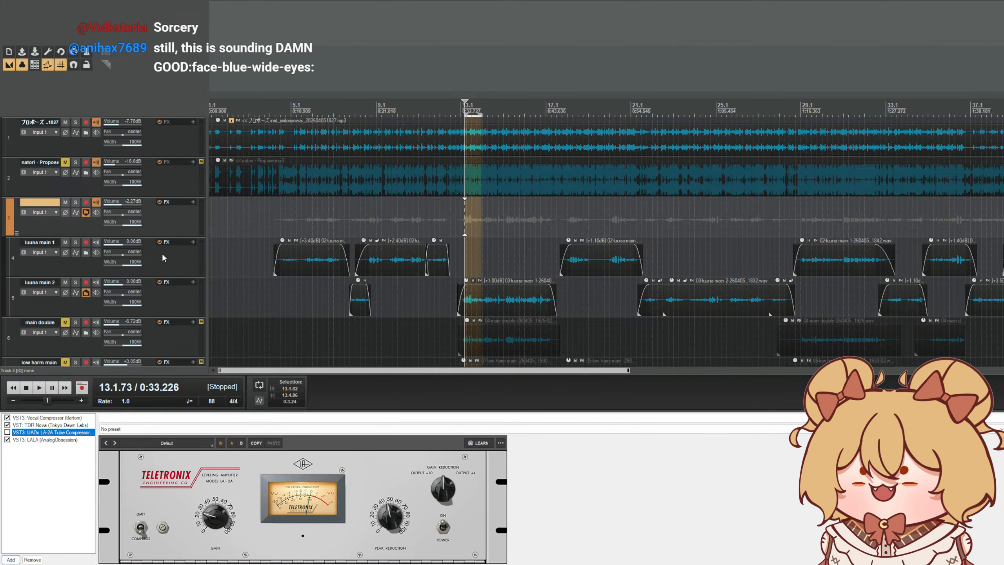
key("Delete")
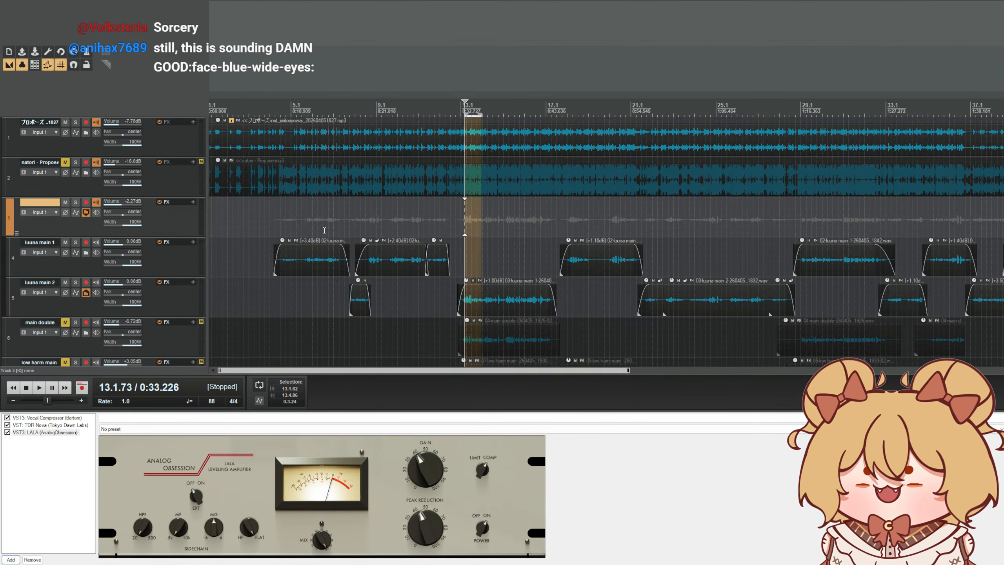
scroll(373, 214, "up", 3)
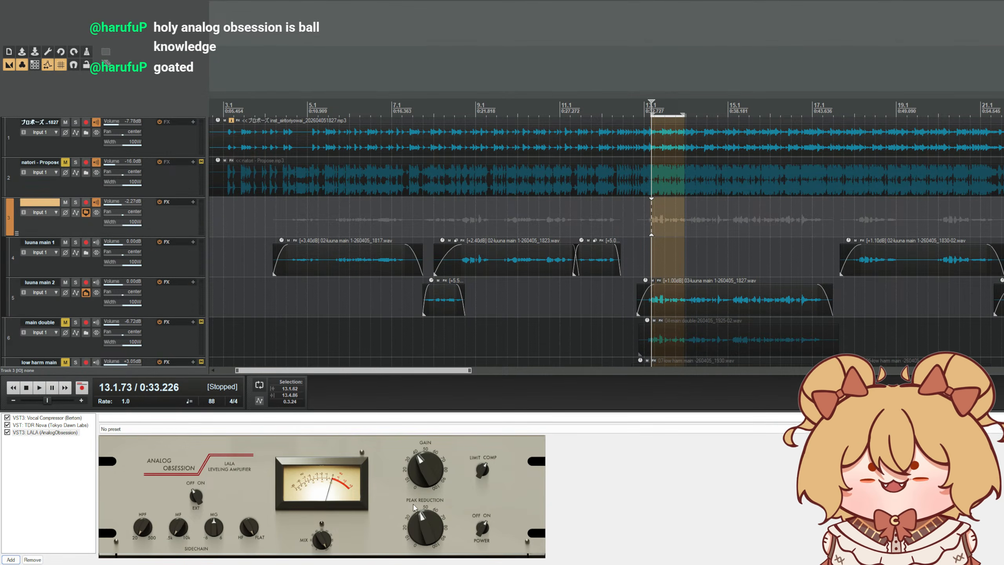
left_click_drag(321, 540, 322, 555)
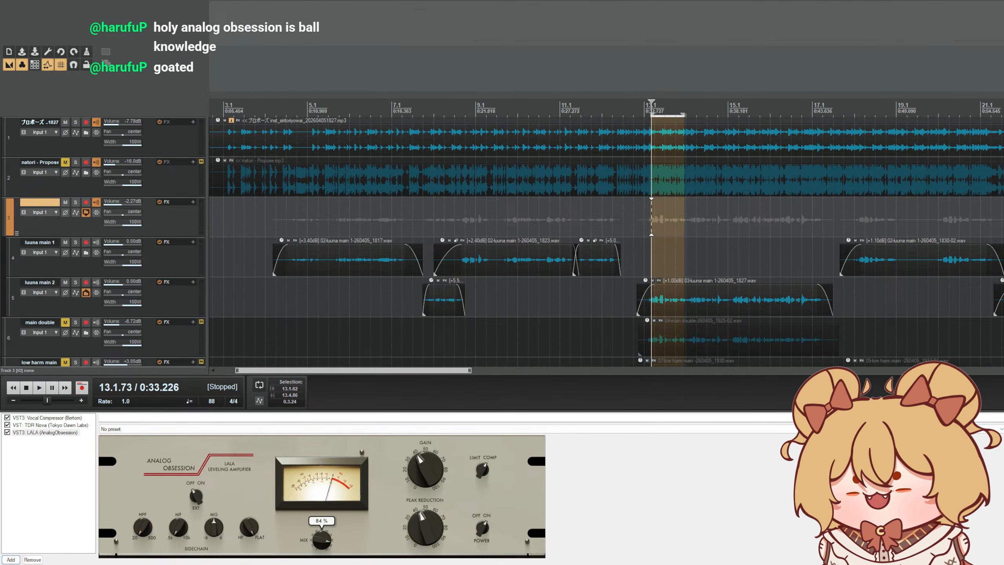
- Audition the vocals from bars 13 and 6, fine-tune LALA's gain, set its peak reduction to 40%, and stop
key("space")
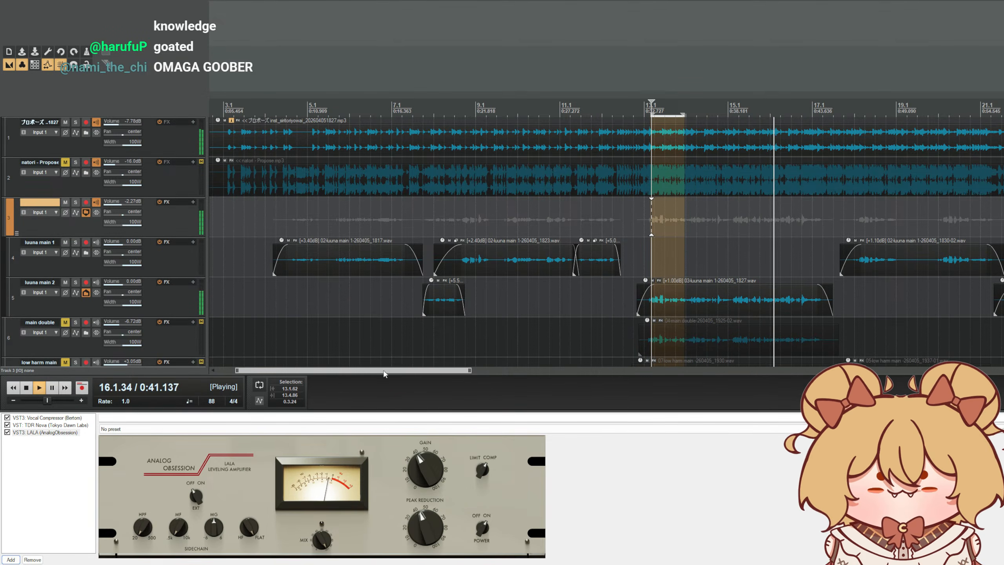
left_click(354, 107)
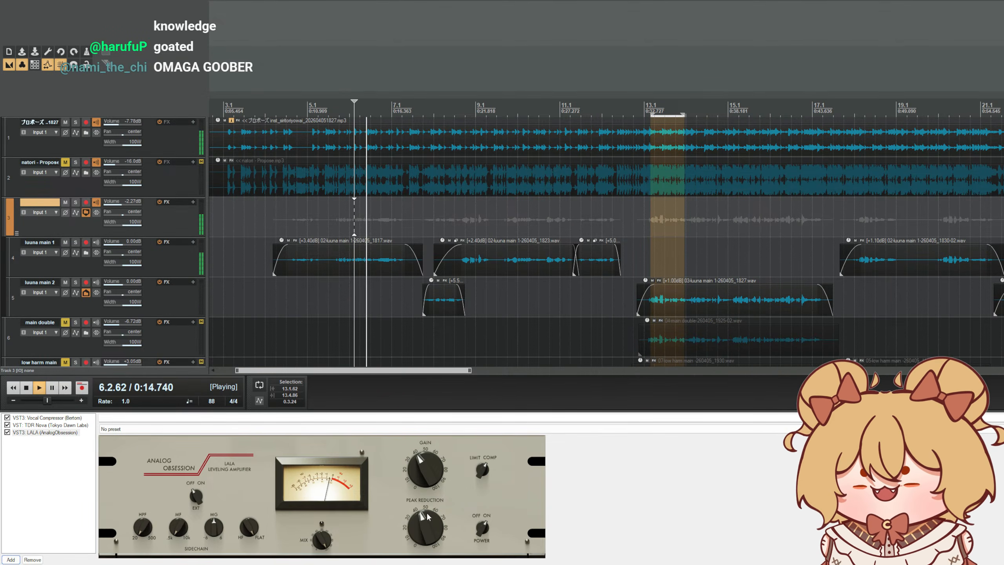
left_click(636, 109)
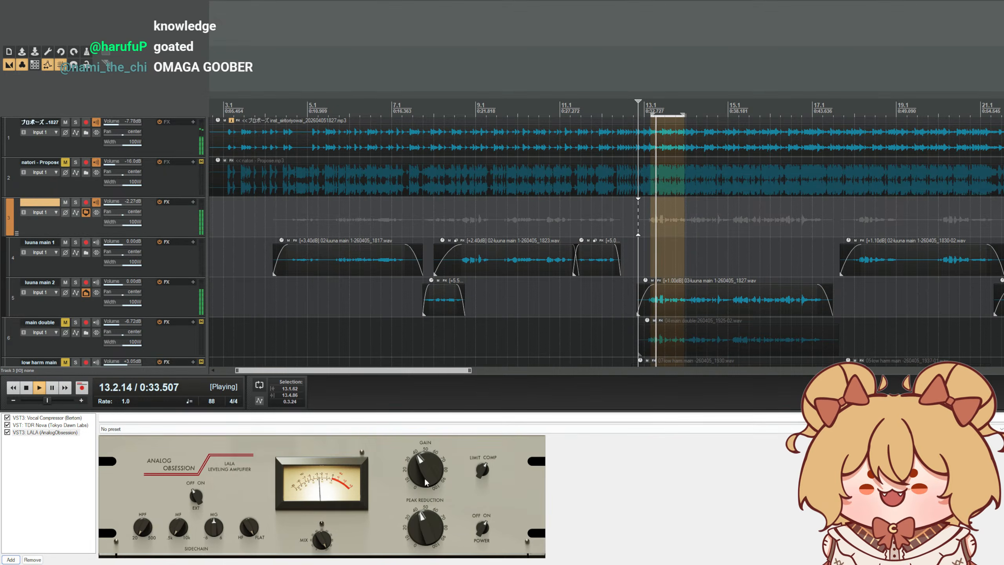
left_click_drag(425, 468, 424, 475)
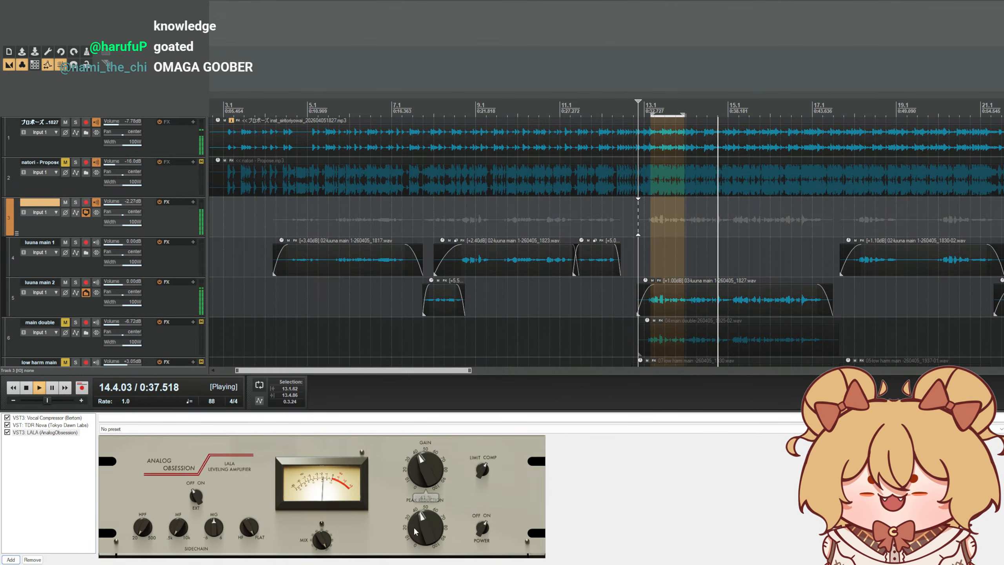
left_click_drag(424, 528, 425, 532)
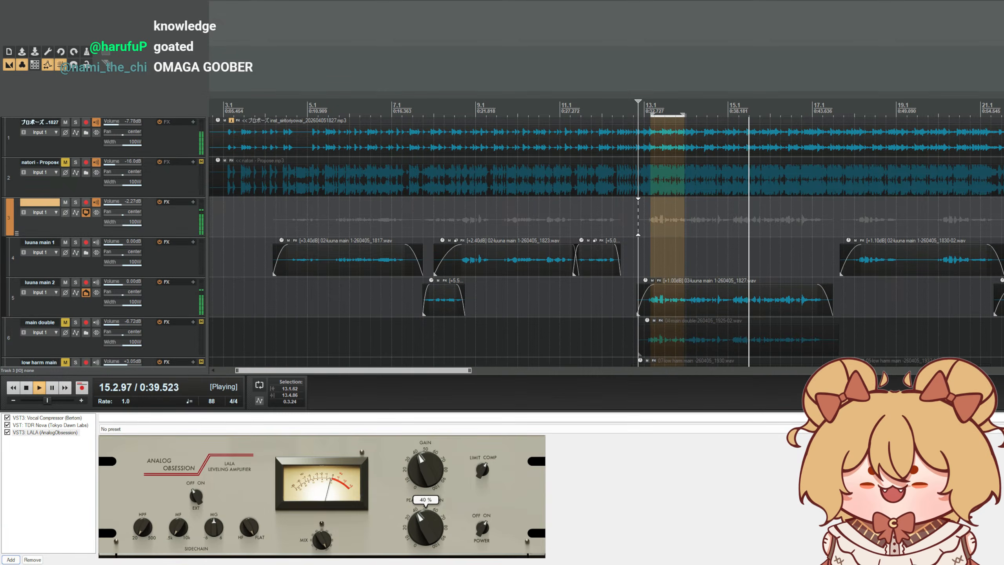
key("space")
- Audition the compressed vocals from the phrase starting around bar 21, and stop playback
left_click(295, 110)
scroll(358, 147, "down", 2)
scroll(573, 151, "up", 1)
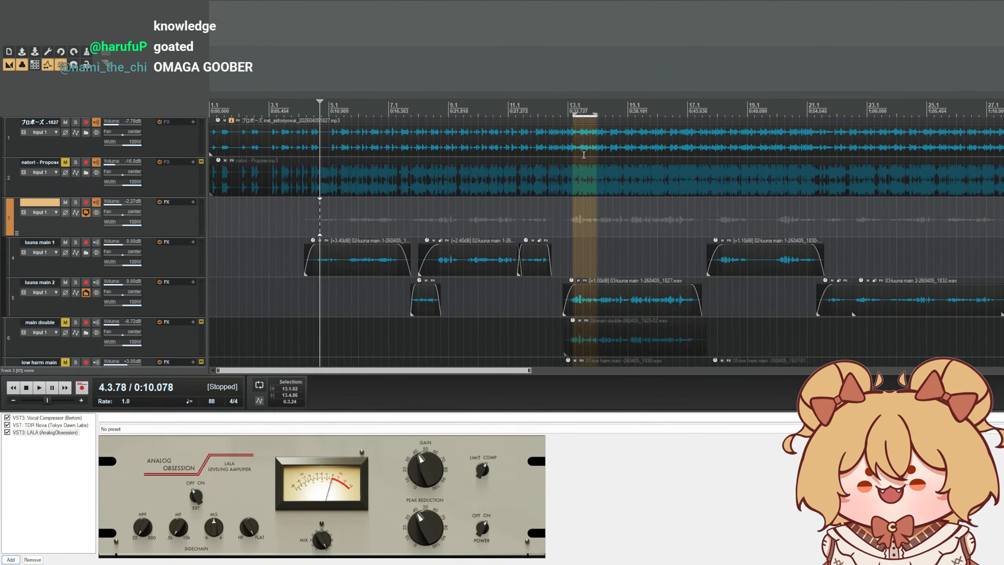
scroll(593, 150, "down", 1)
left_click(647, 100)
key("space")
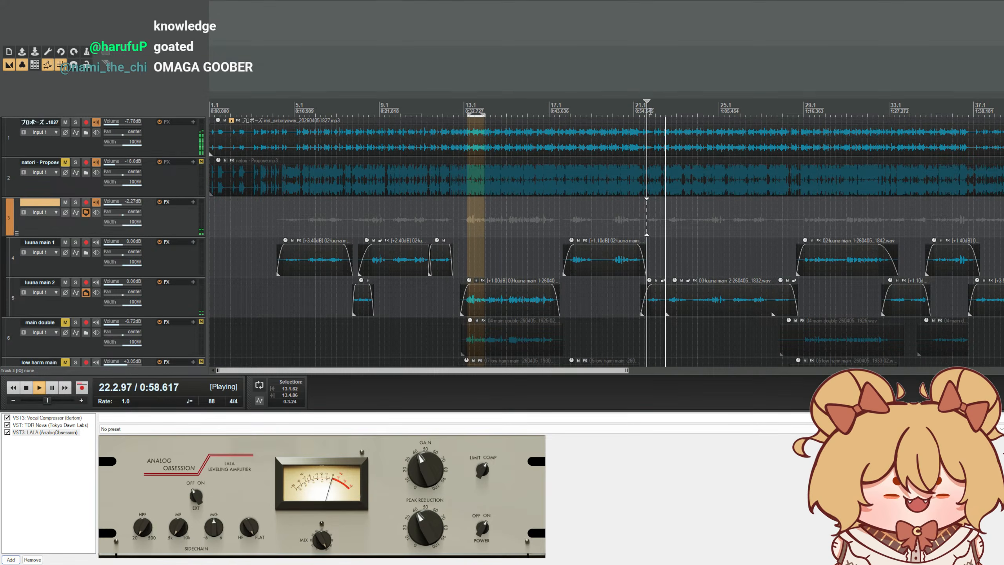
key("space")
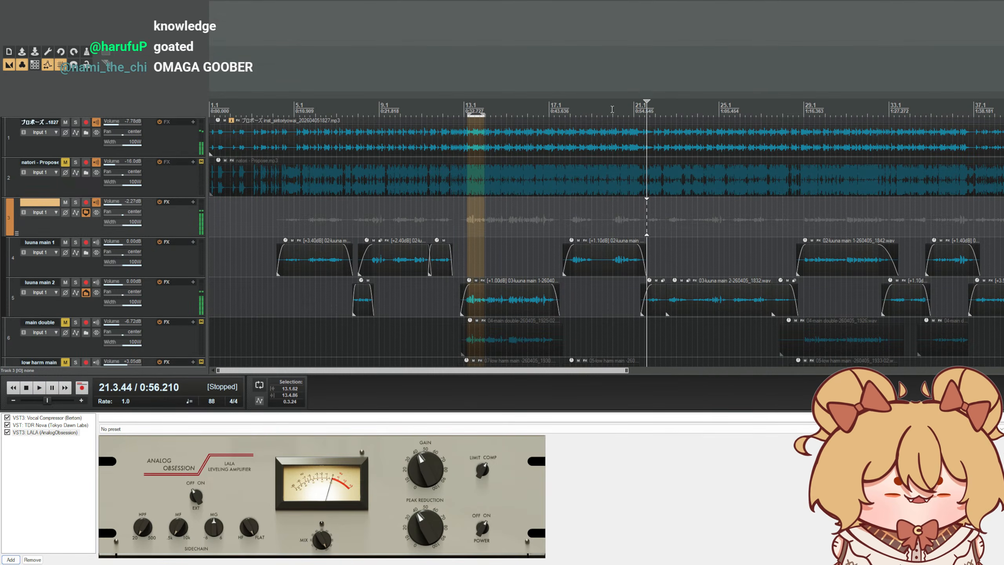
- Open TDR Nova in an enlarged effects area, play from bar 21, and solo band I
left_click(39, 424)
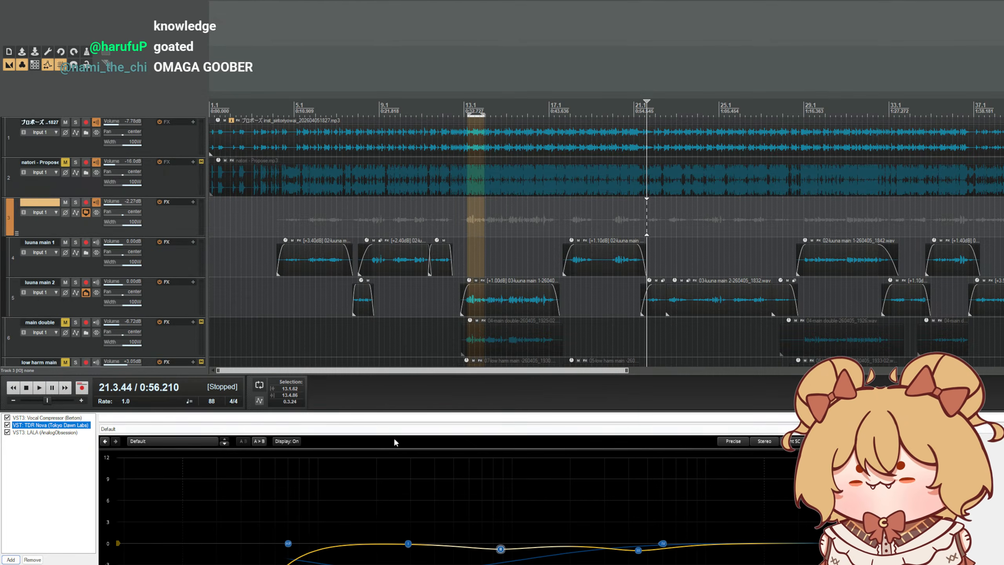
left_click_drag(441, 409, 453, 228)
key("space")
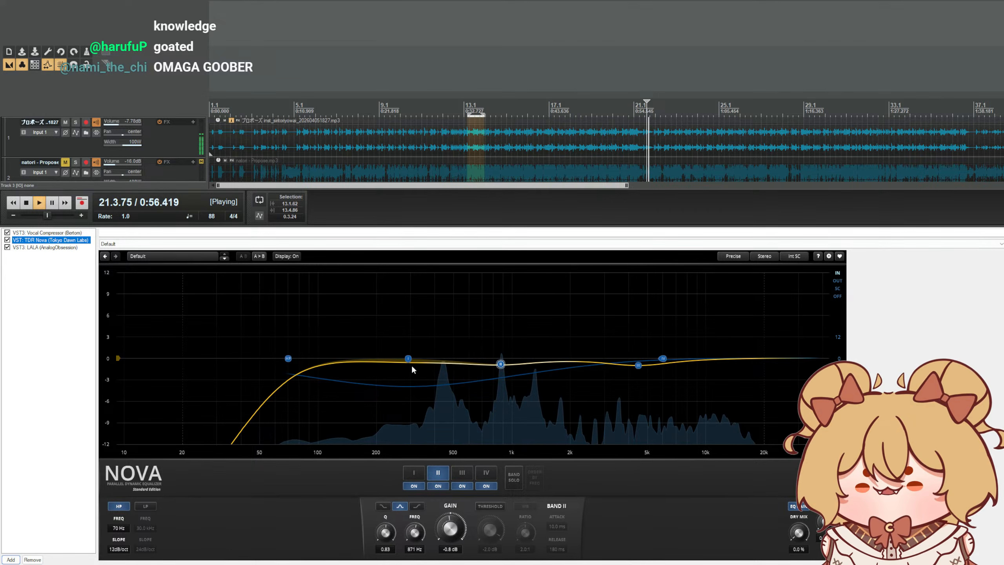
left_click_drag(490, 529, 490, 534)
left_click(514, 477)
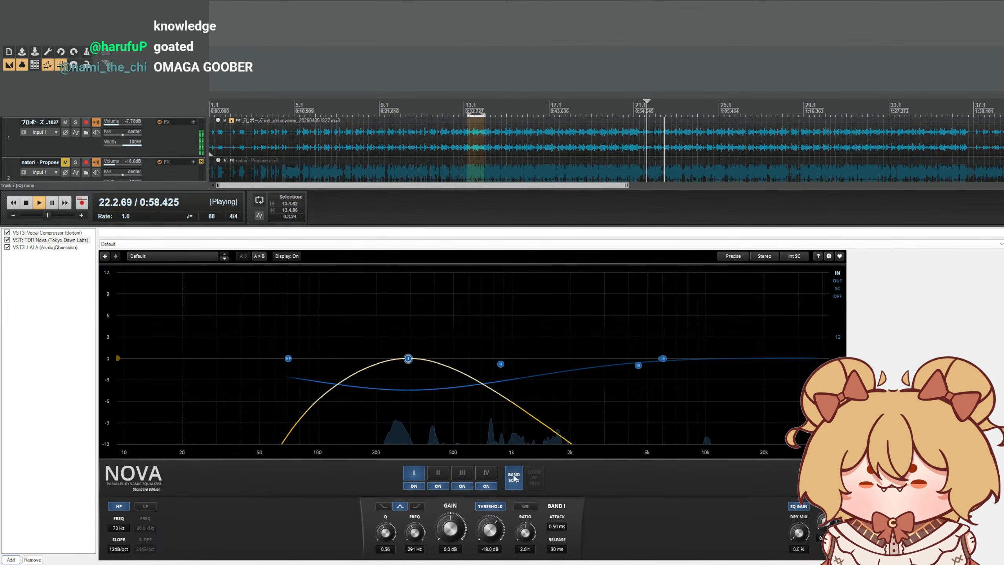
- Set Nova's band I to Q 0.57, 315 Hz and a -20.0 dB threshold during playback, and turn off its solo
key("space")
key("space")
left_click_drag(385, 534, 414, 530)
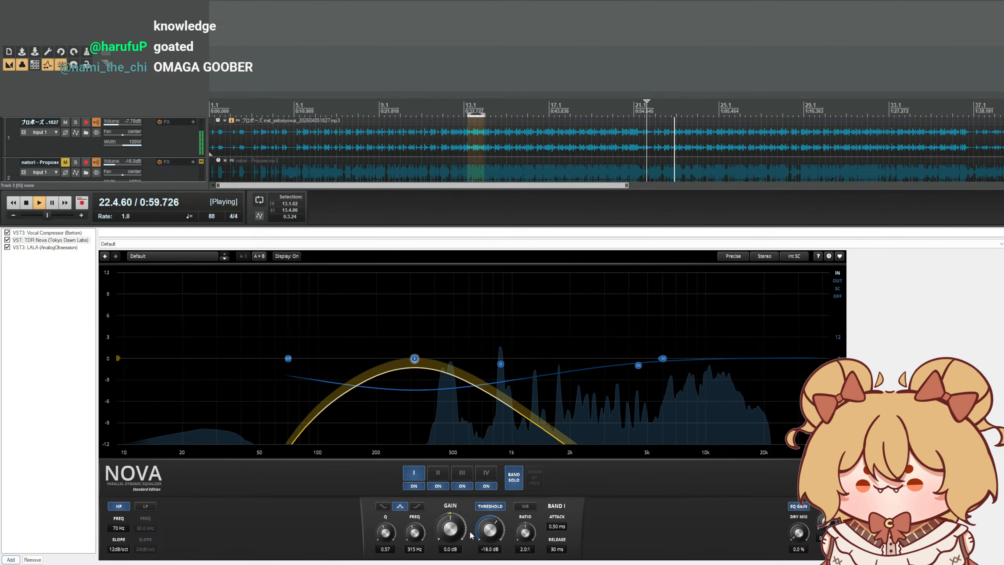
left_click_drag(478, 530, 477, 533)
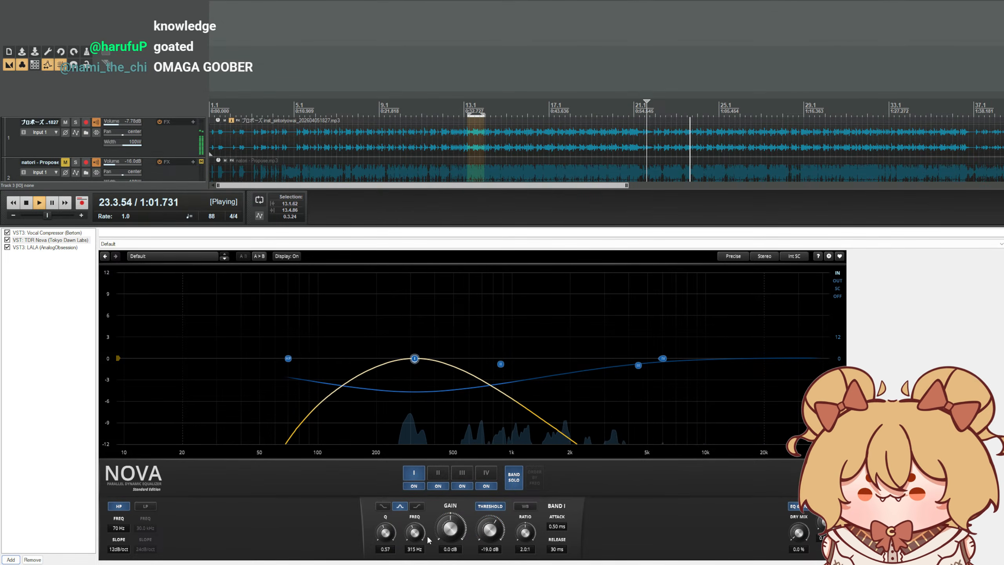
left_click_drag(489, 532, 489, 534)
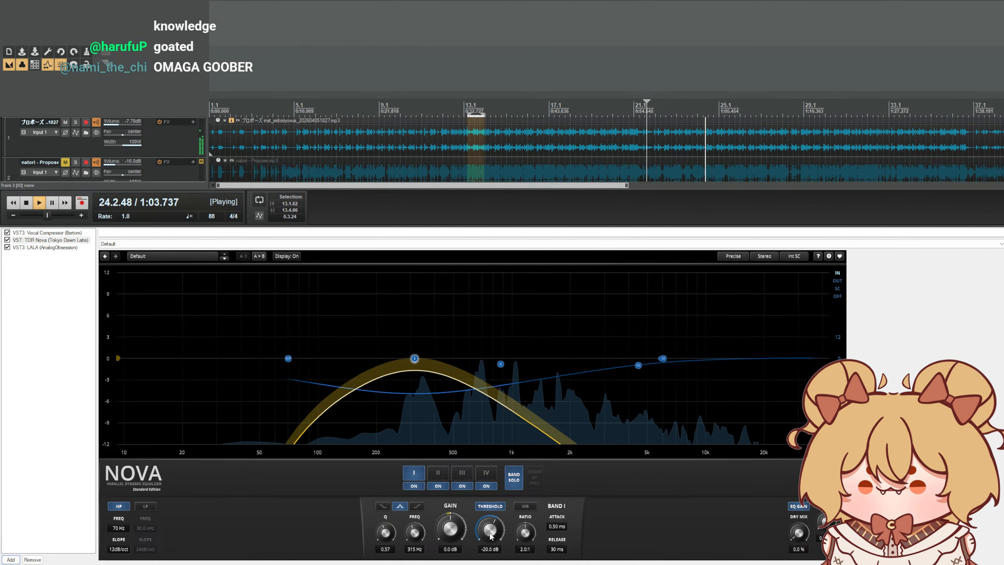
left_click(512, 477)
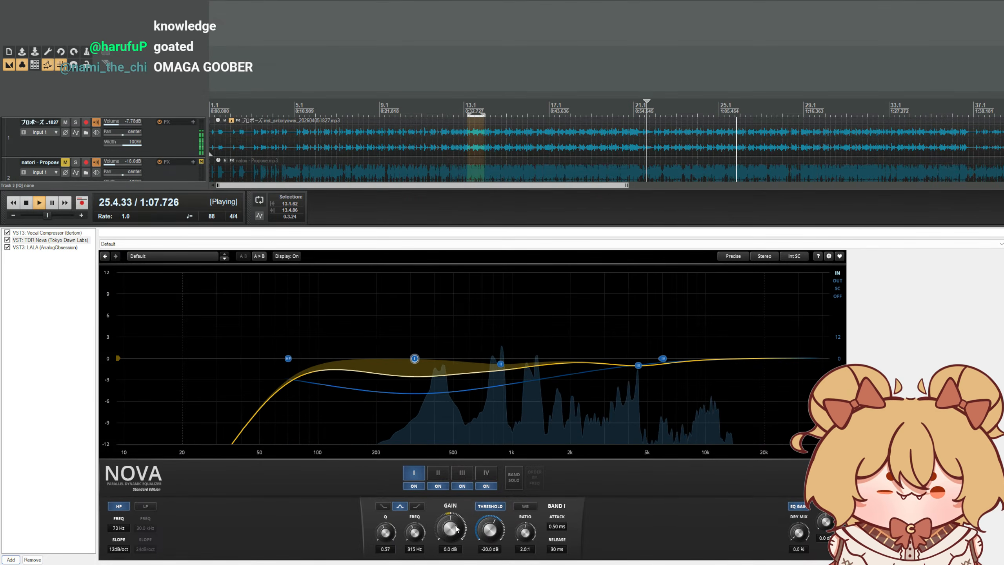
- Replay the equalized vocals from bar 21 to bar 26 with the track view enlarged, and stop playback
key("space")
key("space")
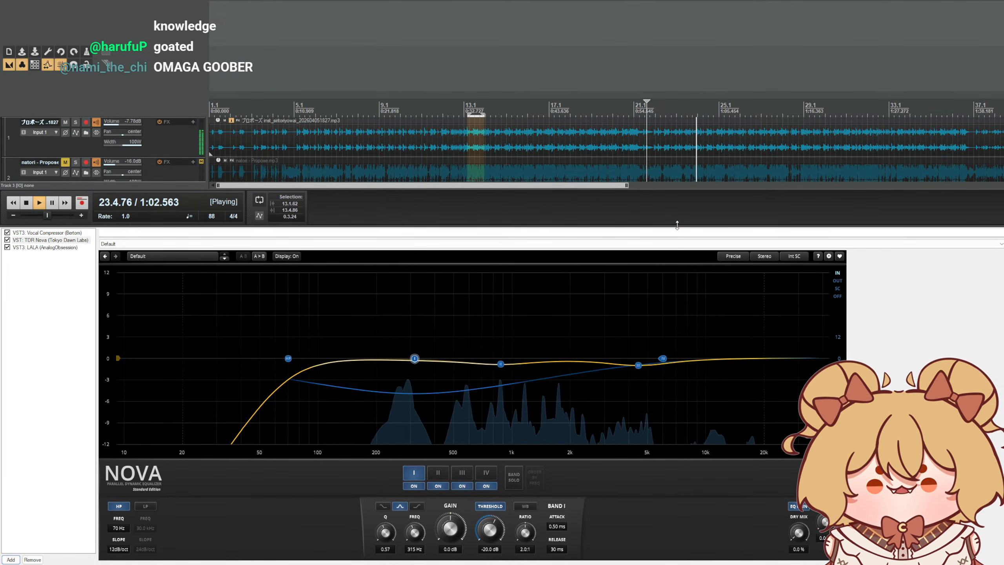
left_click_drag(679, 227, 679, 499)
scroll(665, 368, "up", 2)
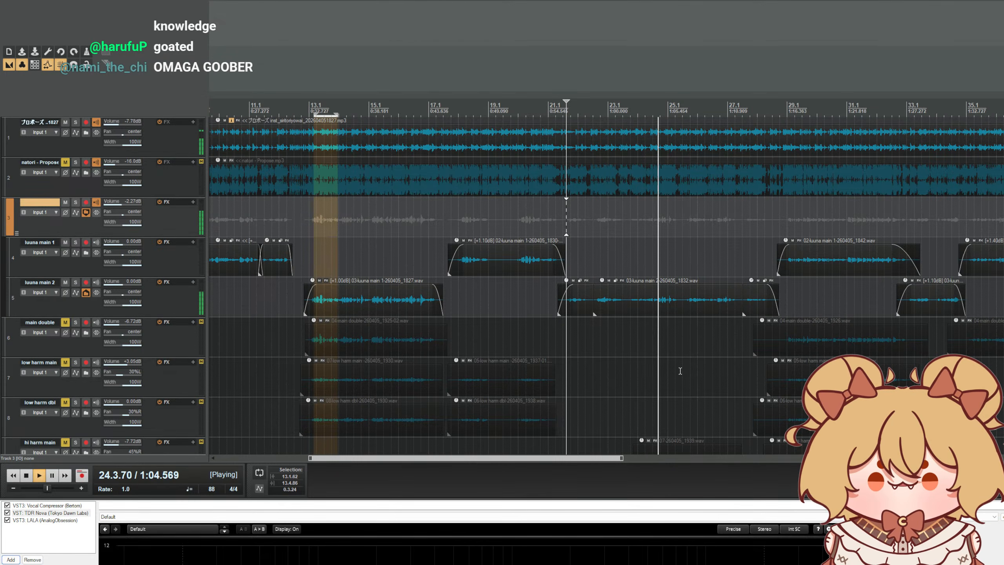
scroll(676, 158, "up", 2)
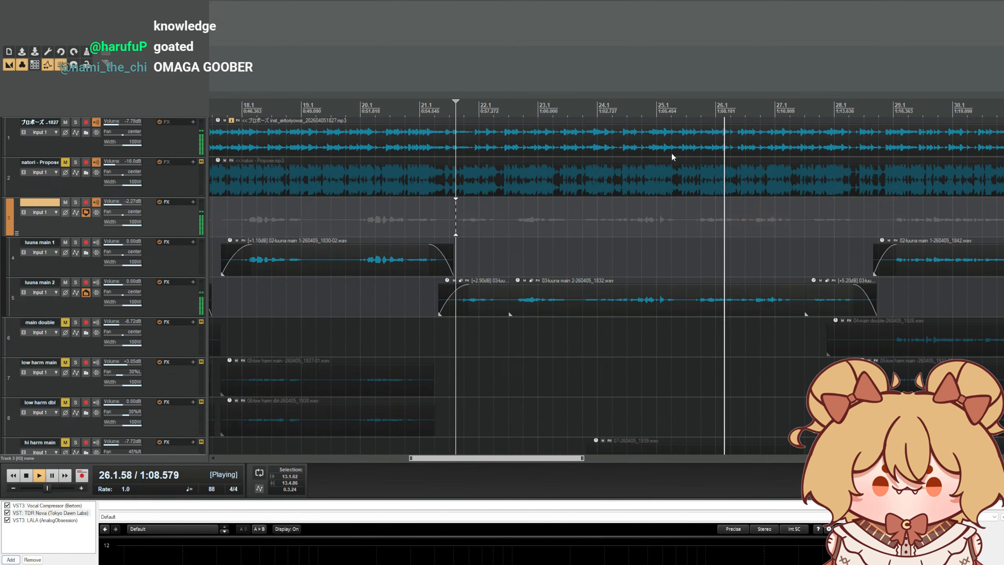
key("space")
- Place the edit cursor at bar 26, select the luuna main 2 track, and bring up its Melodyne effect
left_click(732, 155)
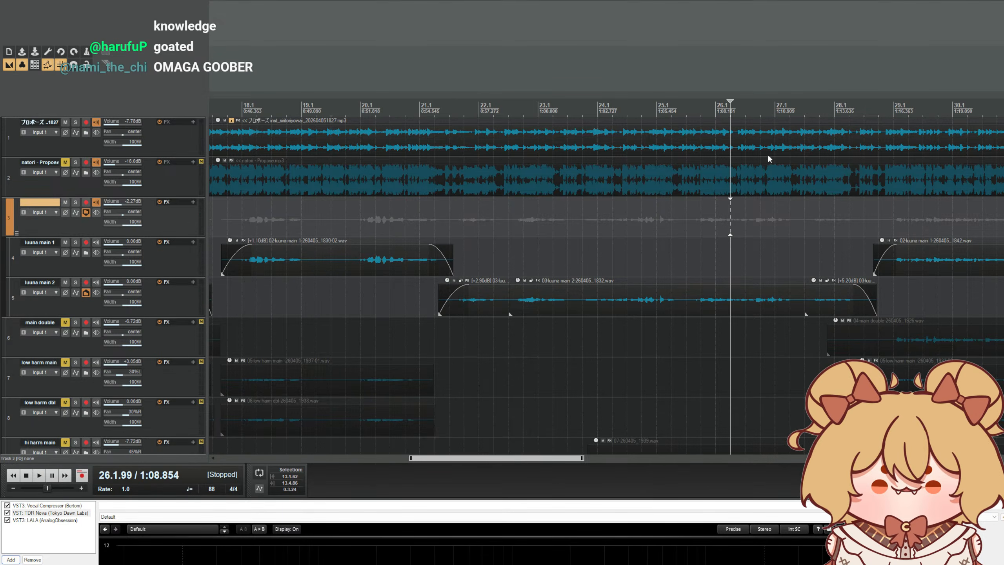
scroll(774, 158, "up", 2)
scroll(592, 222, "up", 2)
left_click(149, 304)
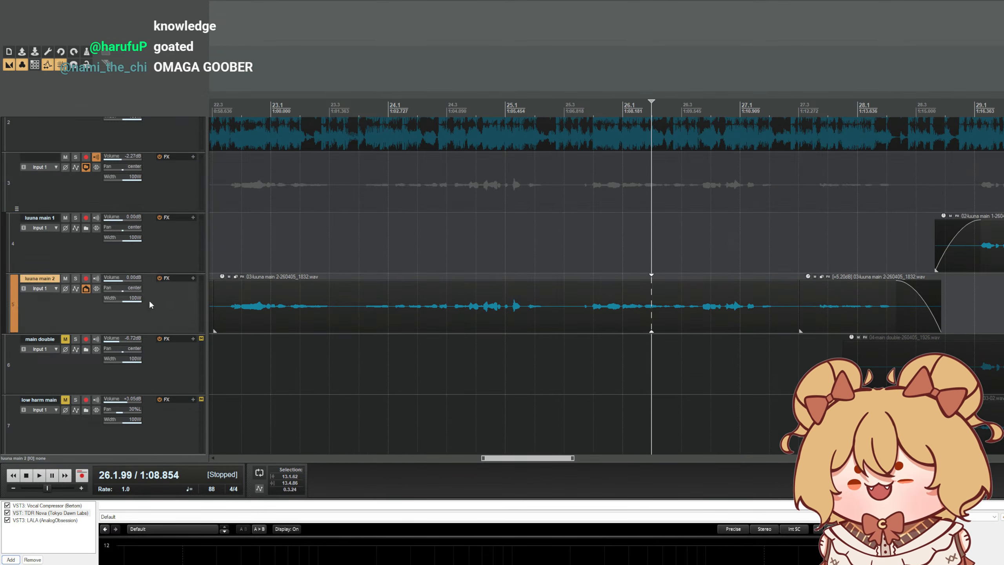
left_click(216, 290)
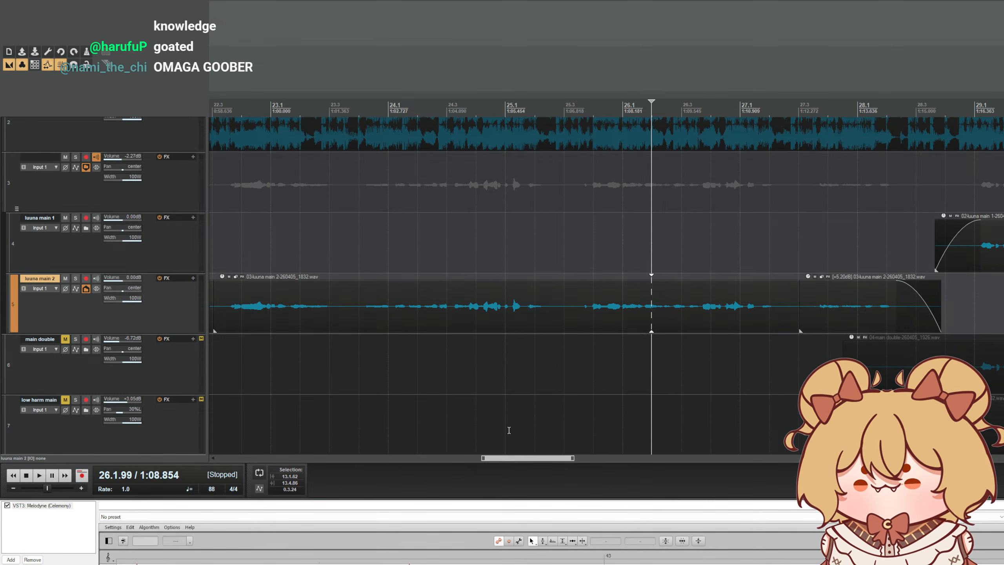
key("space")
key("space")
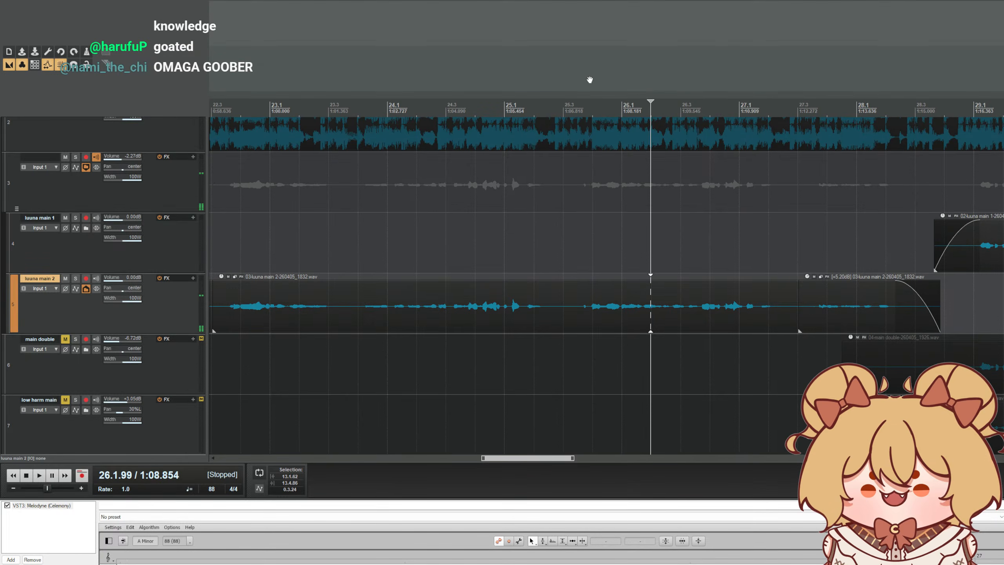
- Play the luuna main 2 phrase from bar 25 and enlarge the Melodyne editor
left_click(556, 122)
key("space")
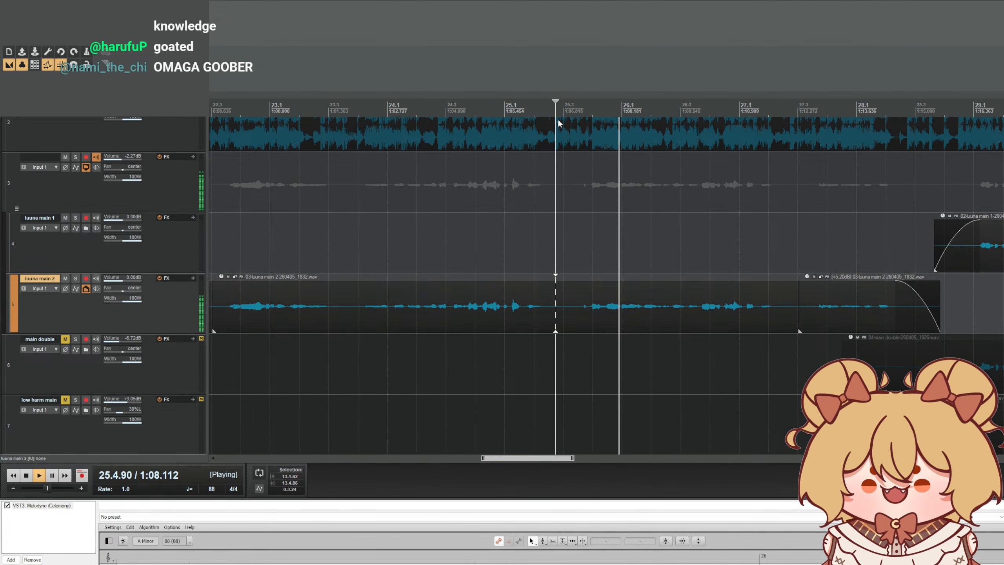
key("space")
left_click_drag(536, 499, 549, 183)
key("space")
key("space")
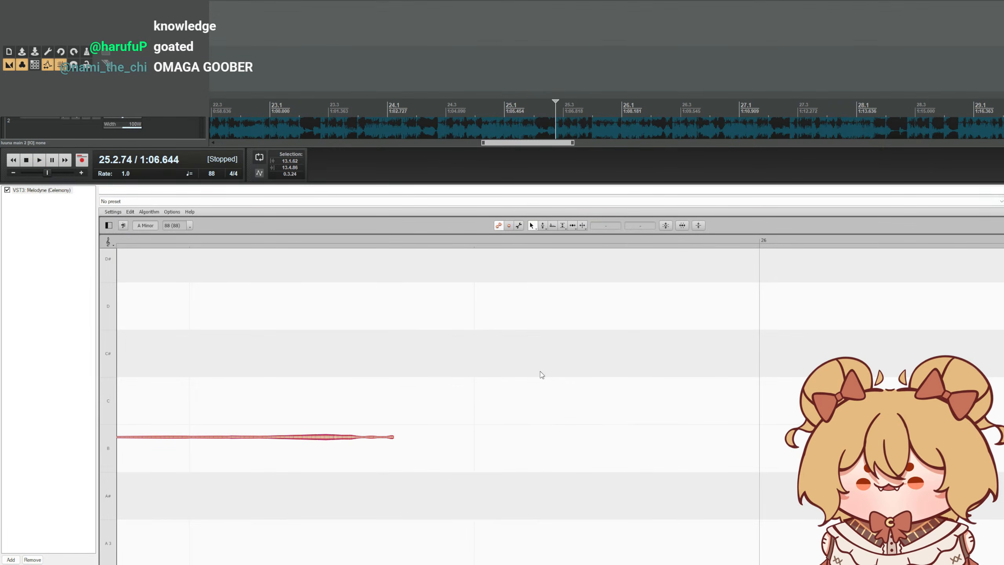
- Show the pitch notes around bar 26 in Melodyne and listen to the phrase from bar 25
scroll(530, 423, "up", 5)
scroll(529, 423, "up", 3)
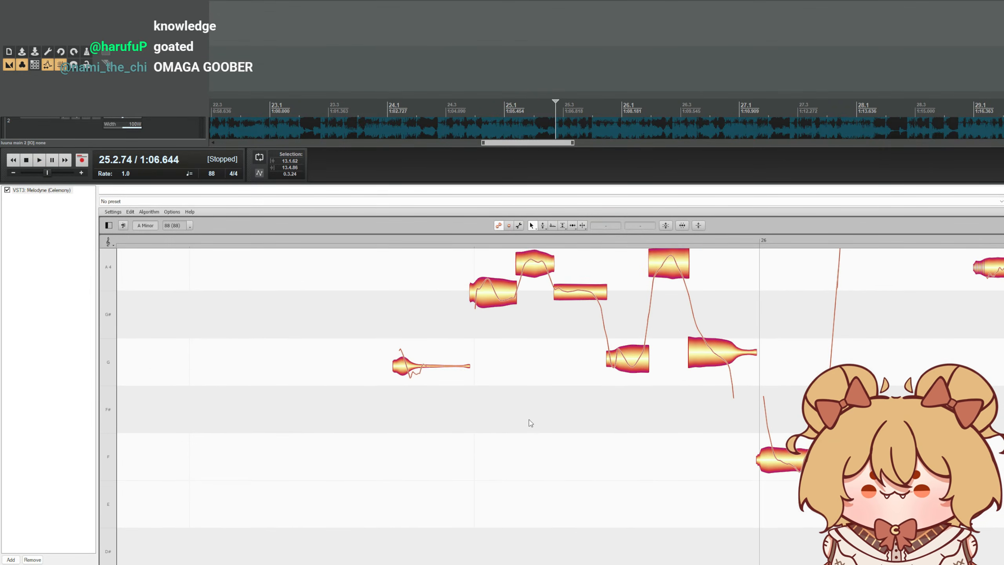
key("space")
scroll(593, 416, "up", 2)
key("space")
scroll(732, 442, "down", 1)
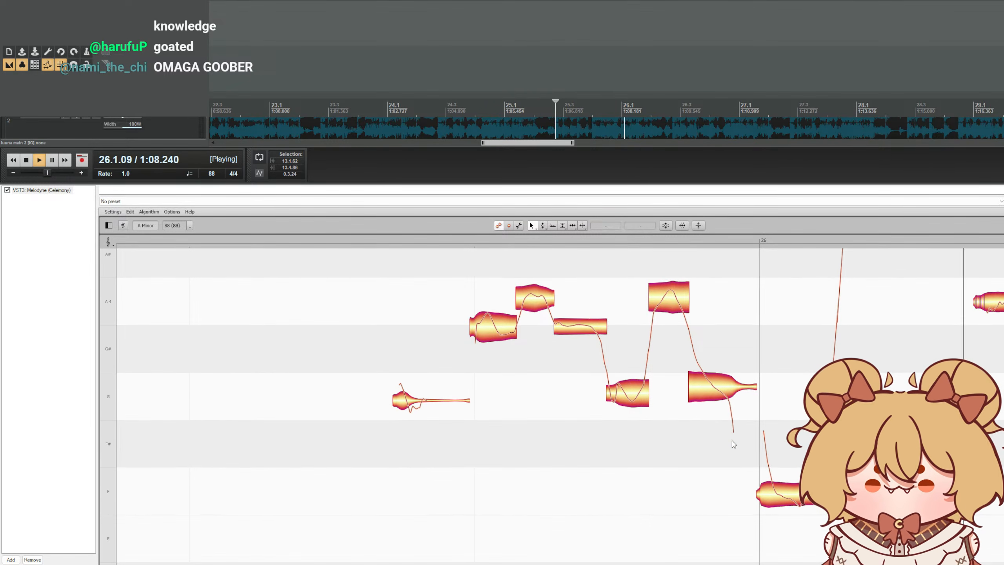
- Select the two joined A4 notes just after bar 26 and correct their pitch deviation to 0 ct with Melodyne's Pitch tool
left_click(1000, 303)
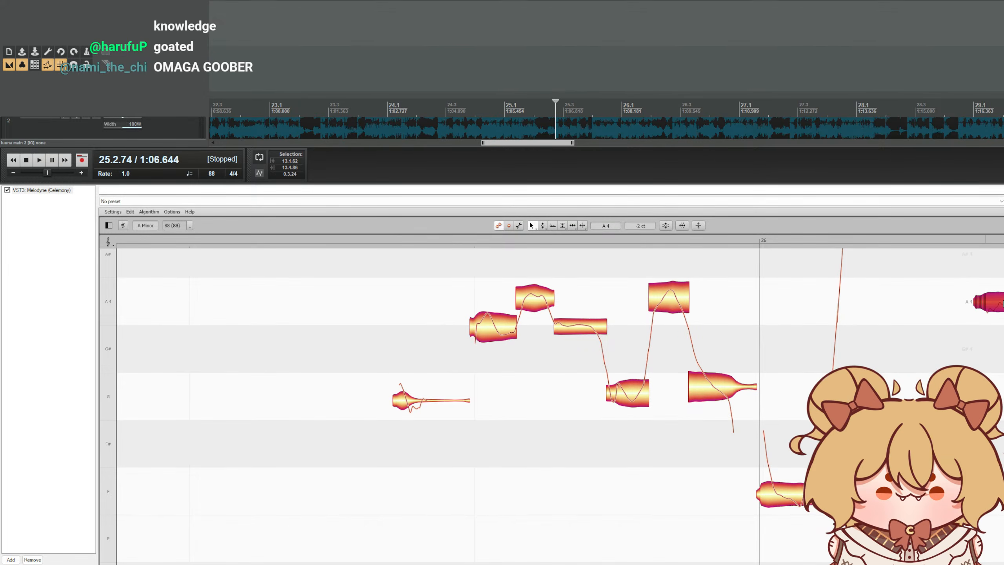
left_click(1003, 303)
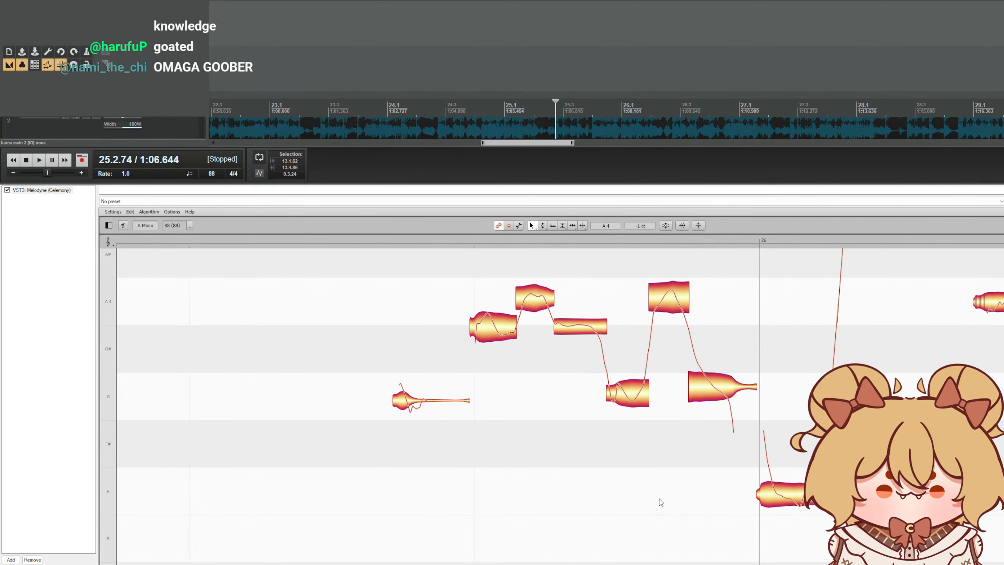
scroll(455, 385, "right", 6)
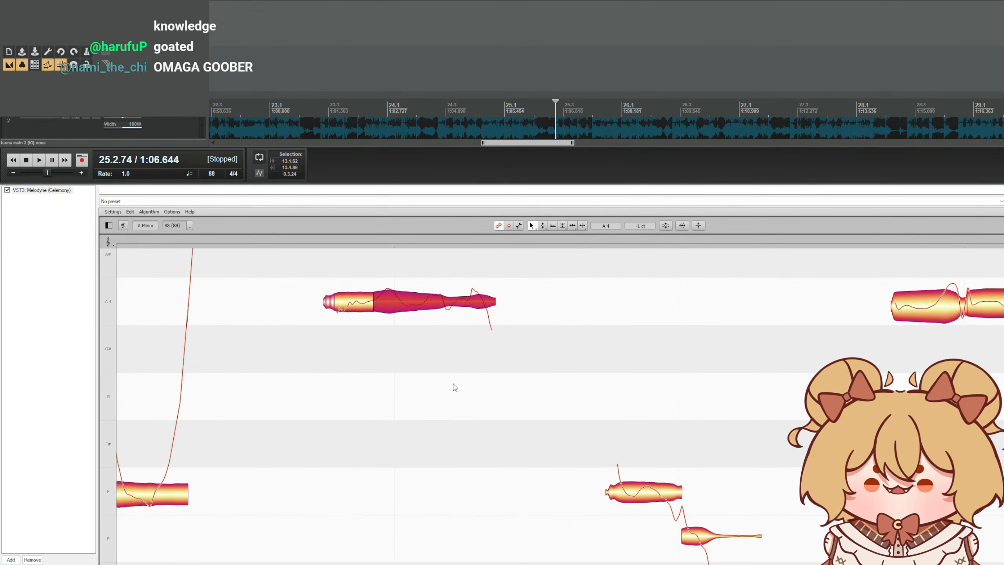
scroll(455, 386, "up", 1)
left_click(544, 226)
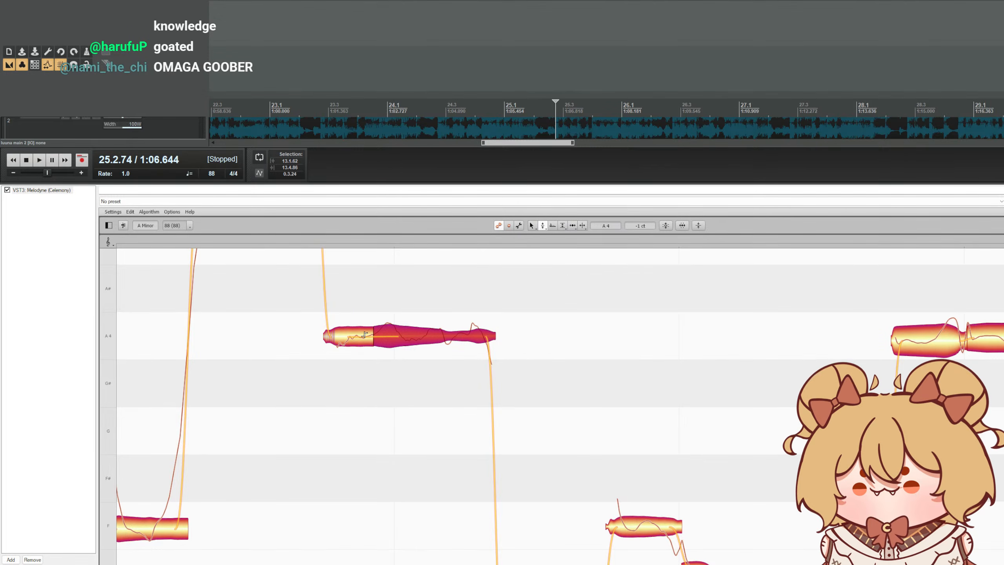
left_click(365, 334)
left_click_drag(365, 298, 449, 329)
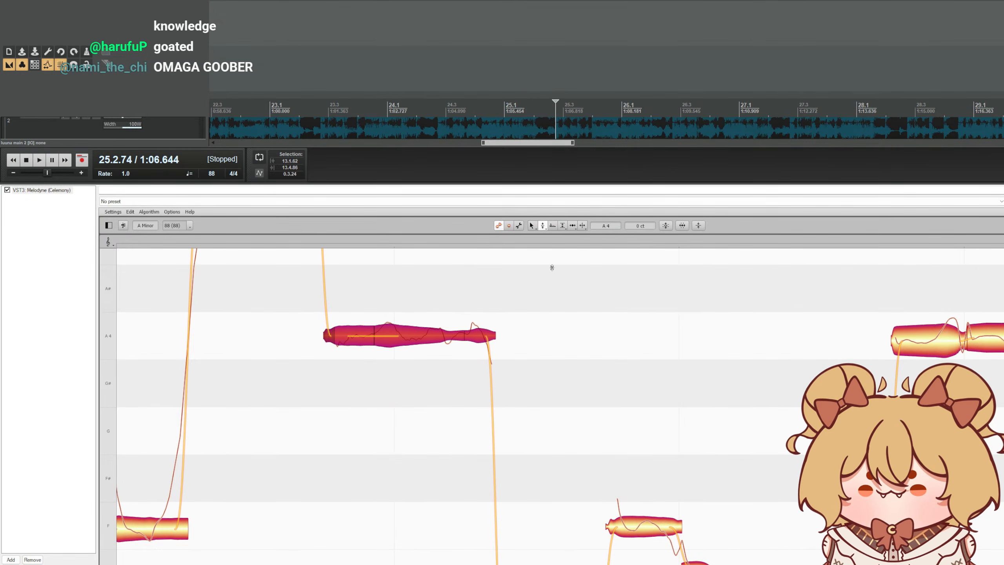
- Shrink the effects pane to reveal the track list and name the untitled vocal folder track main vocals
left_click_drag(716, 184, 693, 458)
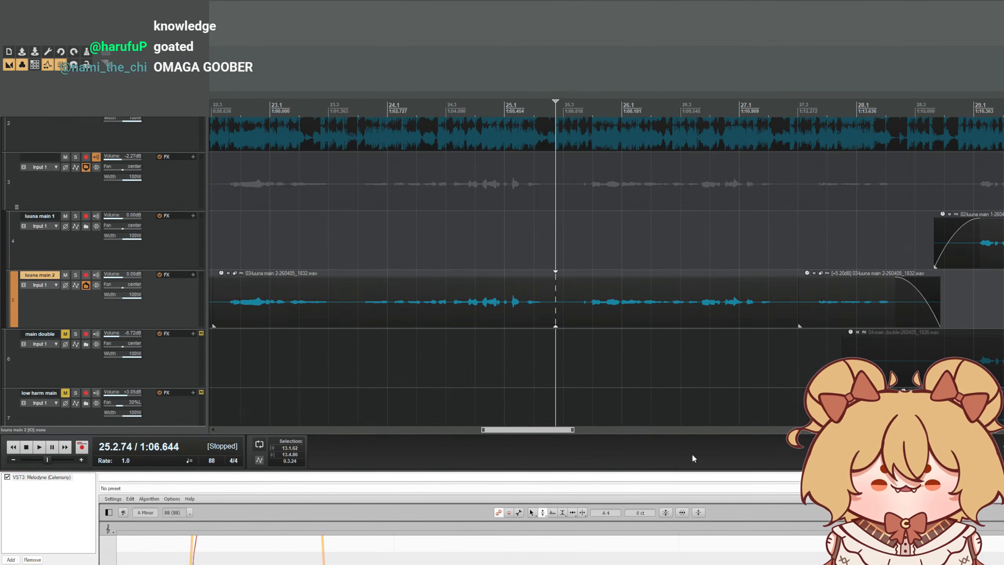
left_click(141, 189)
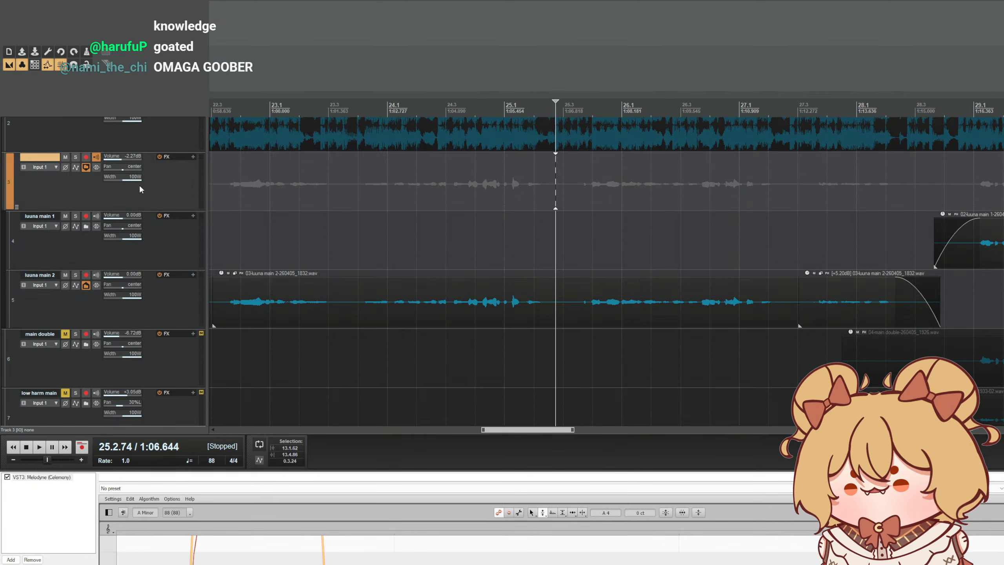
double_click(32, 158)
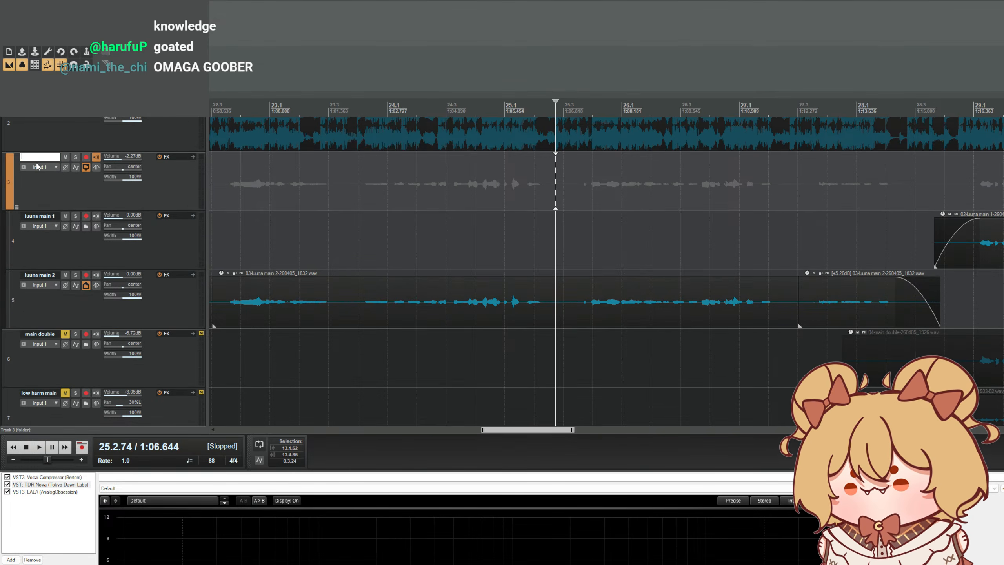
type("main vocals")
key("Return")
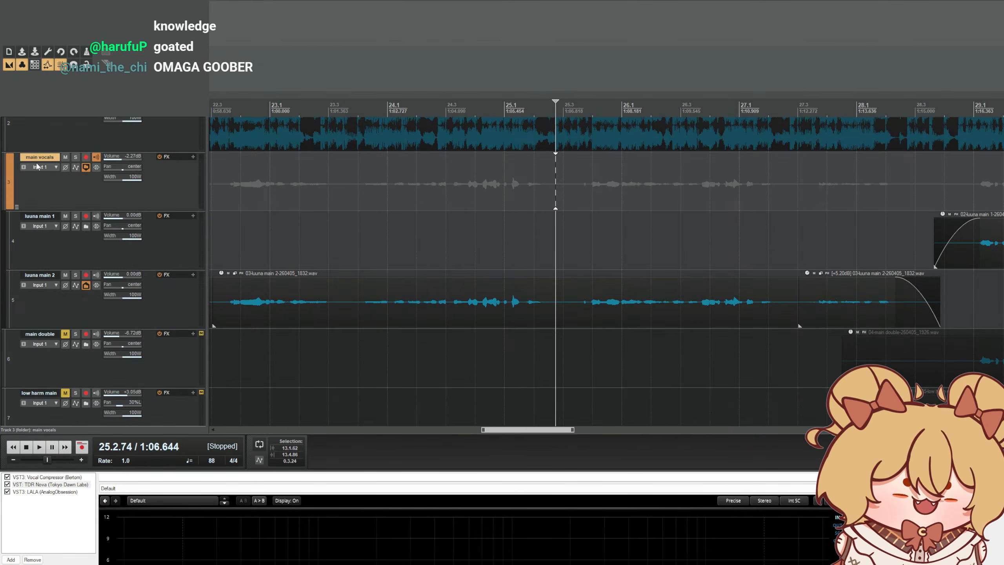
- Listen to the main vocals with the instrumental from bar 22.3
scroll(375, 193, "down", 3)
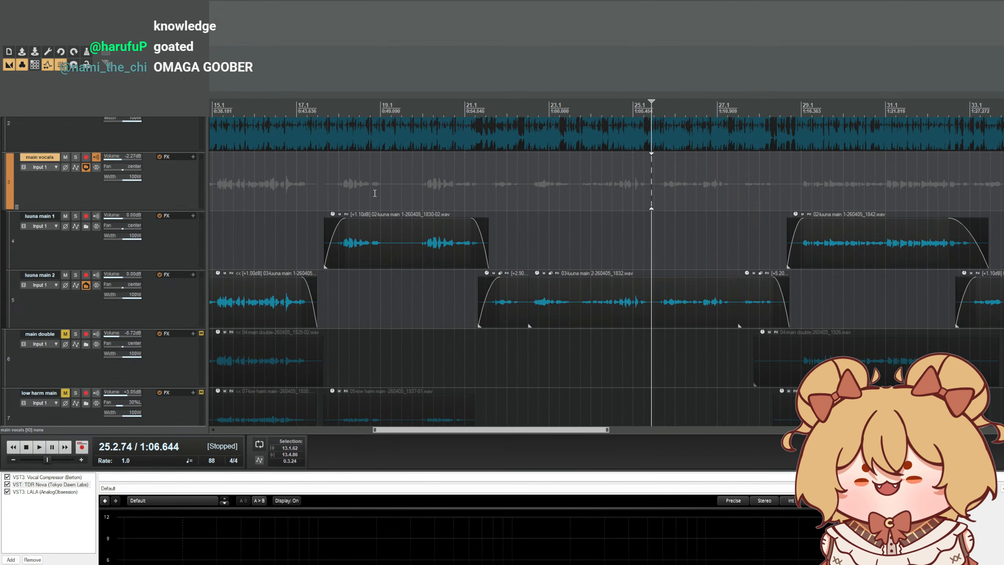
left_click(552, 98)
left_click(530, 99)
key("space")
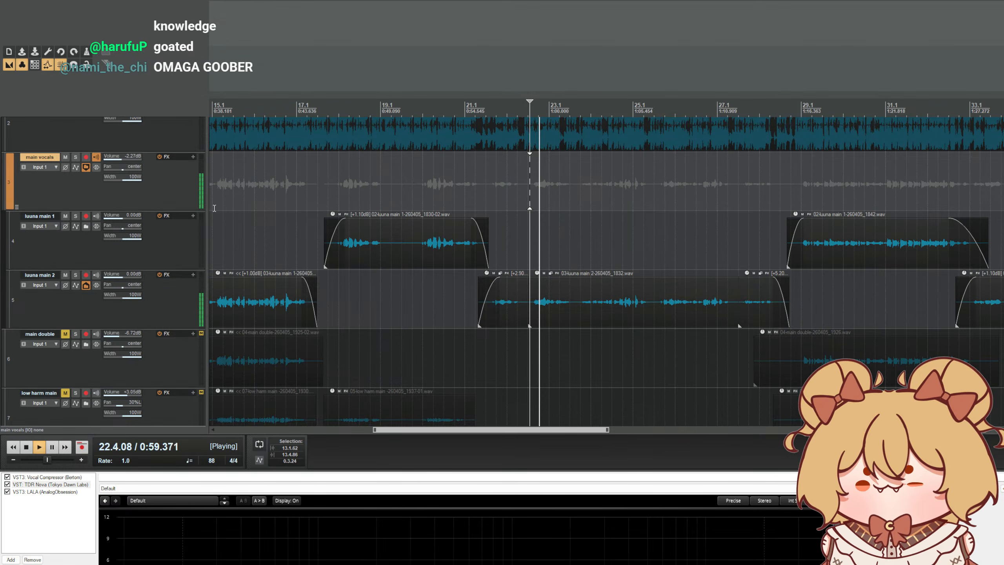
left_click(192, 158)
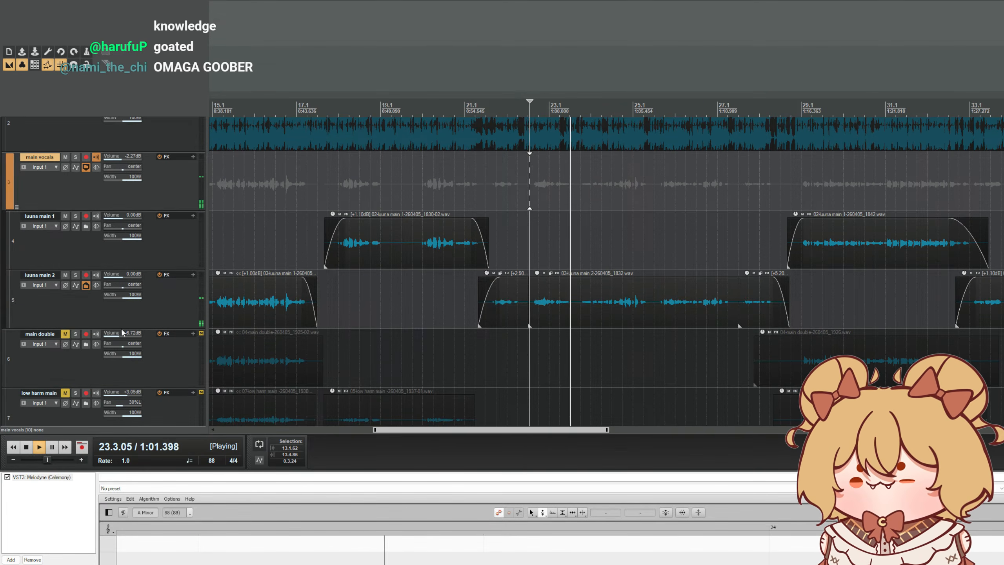
scroll(160, 200, "up", 3)
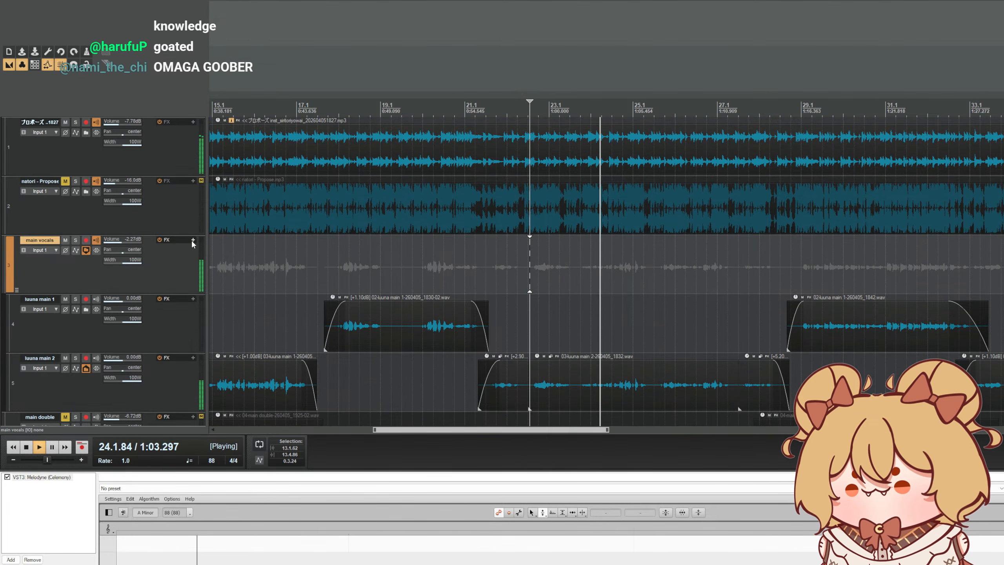
key("space")
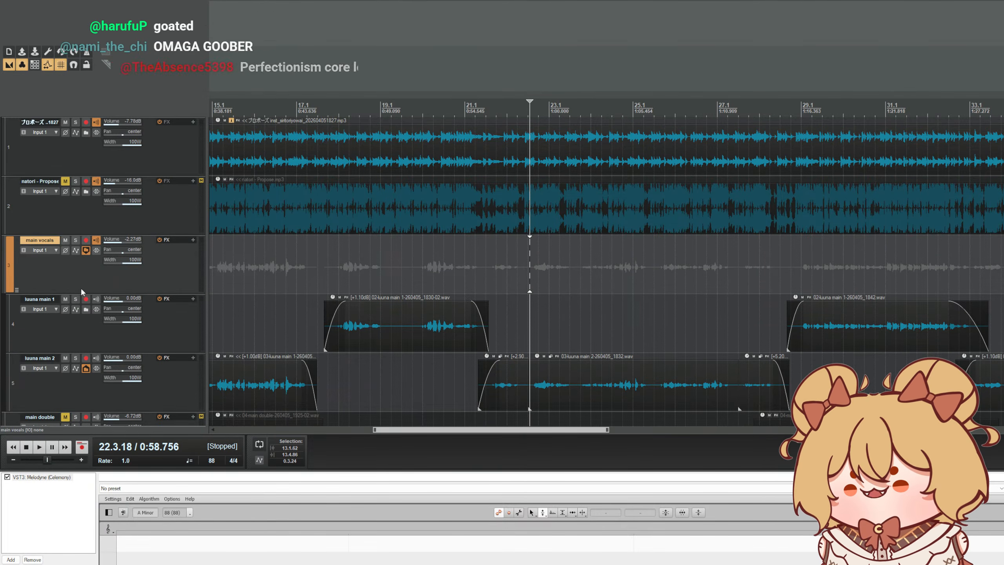
- Bring up the main vocals track's TDR Nova equalizer in an enlarged effects pane and play from bar 22.3
left_click(193, 240)
left_click(193, 240)
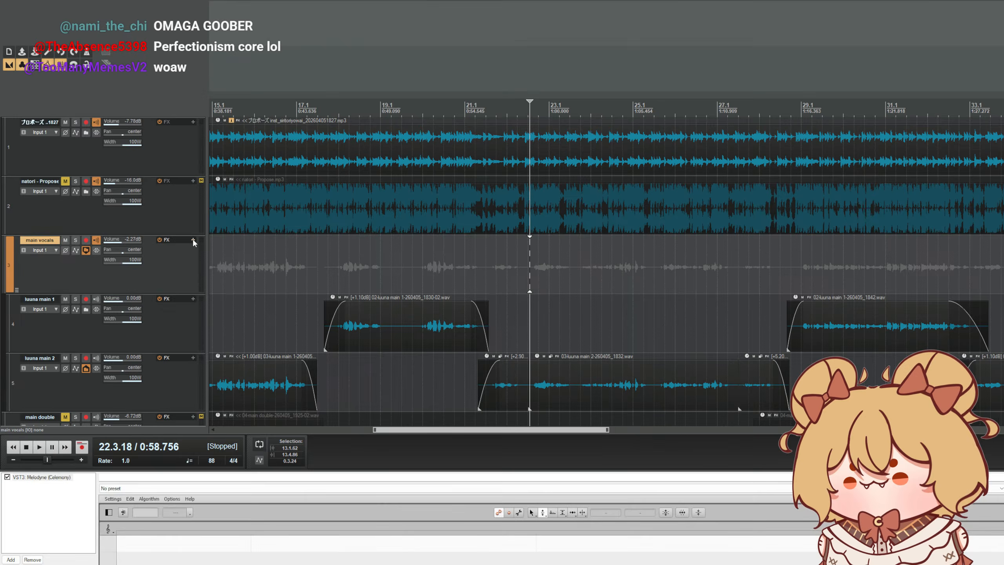
left_click(193, 240)
left_click(194, 240)
left_click(193, 240)
key("space")
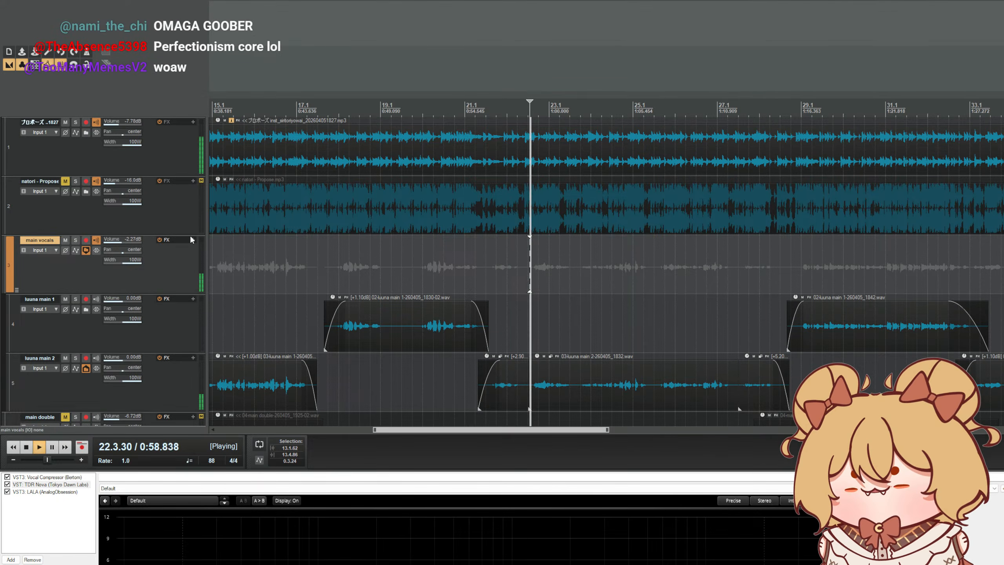
left_click_drag(328, 470, 328, 175)
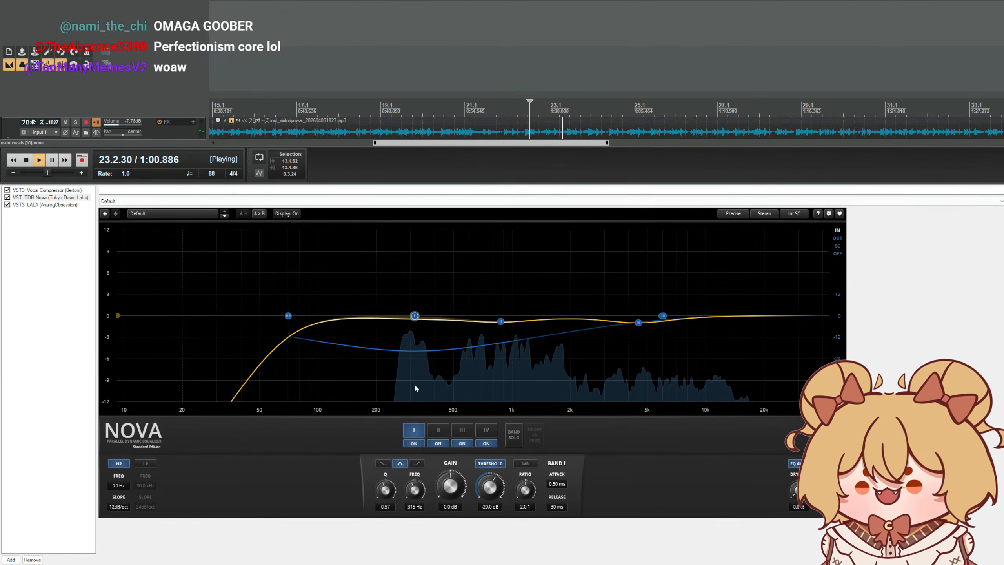
- Use band solo and replay to tune Nova's band I, setting its threshold to -18.0 dB and gain to -0.3 dB
left_click(513, 435)
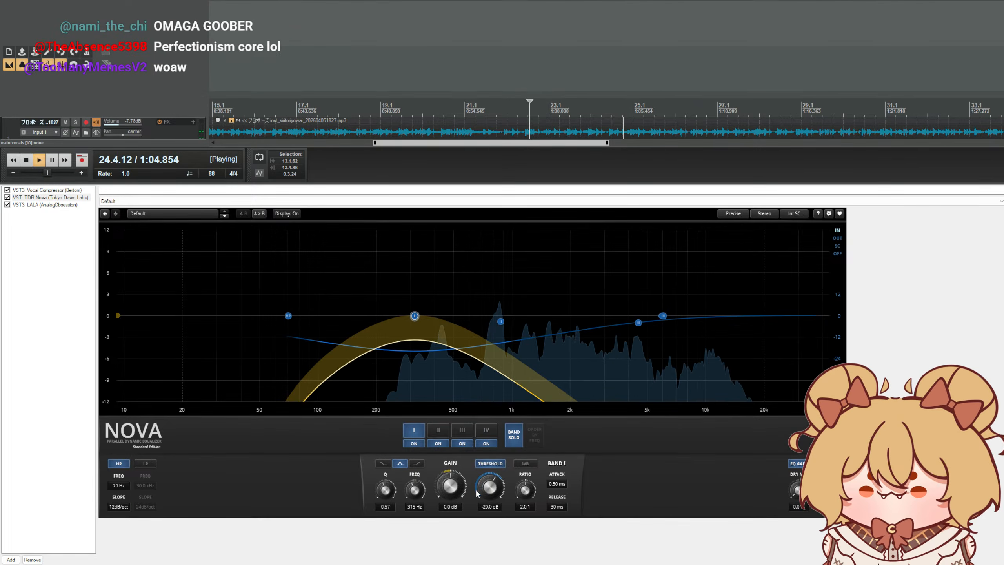
scroll(485, 489, "up", 2)
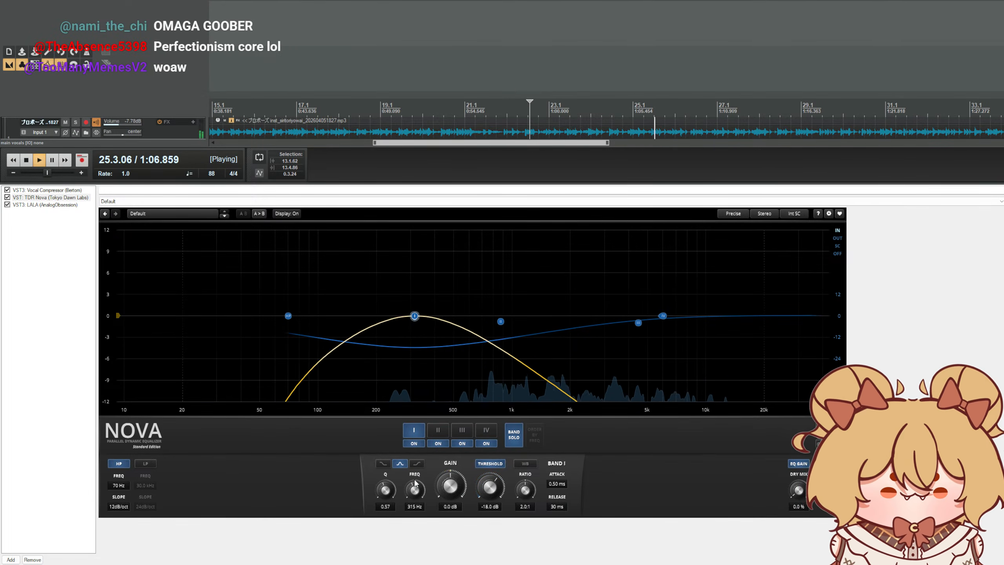
left_click_drag(449, 490, 449, 492)
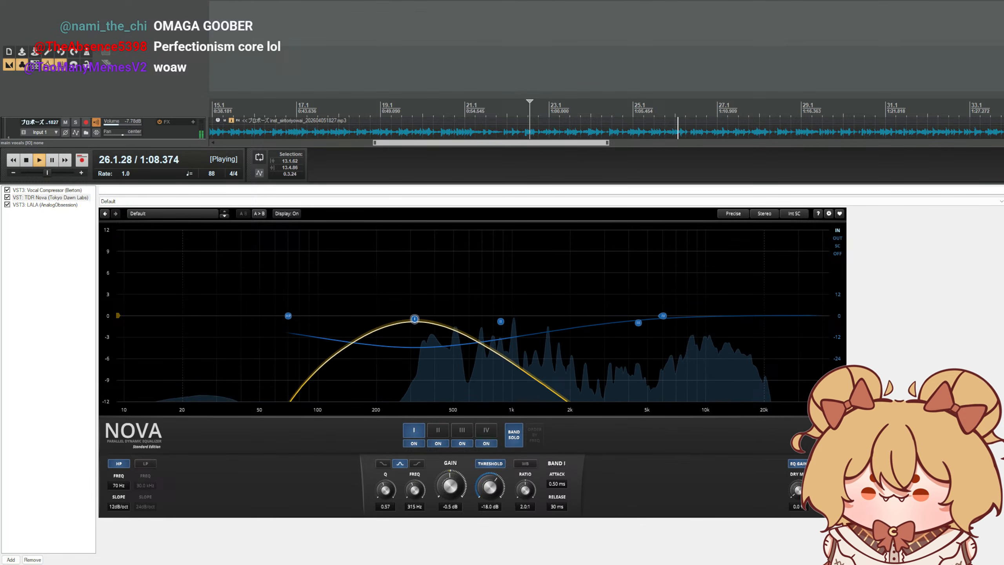
left_click(514, 434)
key("space")
key("space")
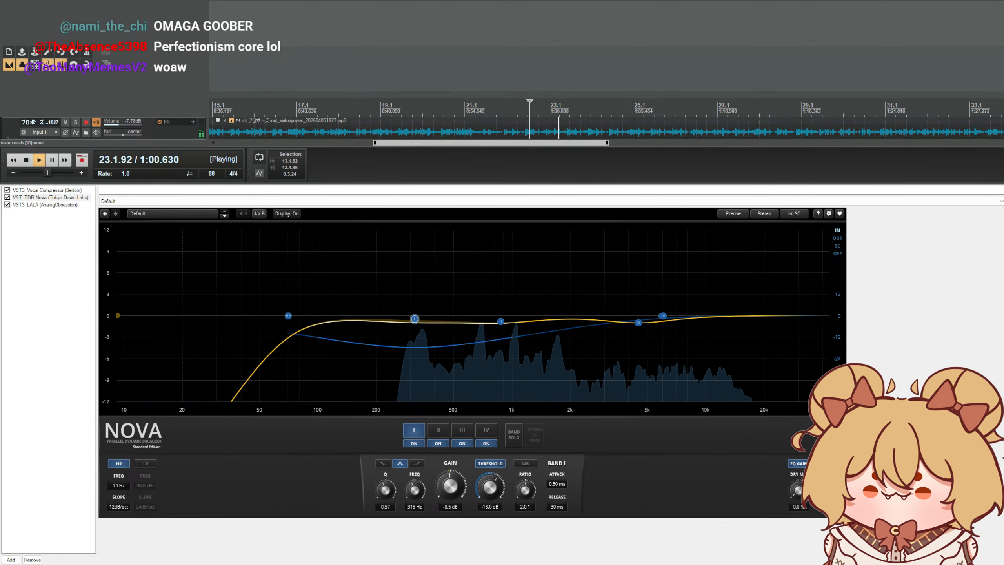
left_click_drag(450, 487, 450, 486)
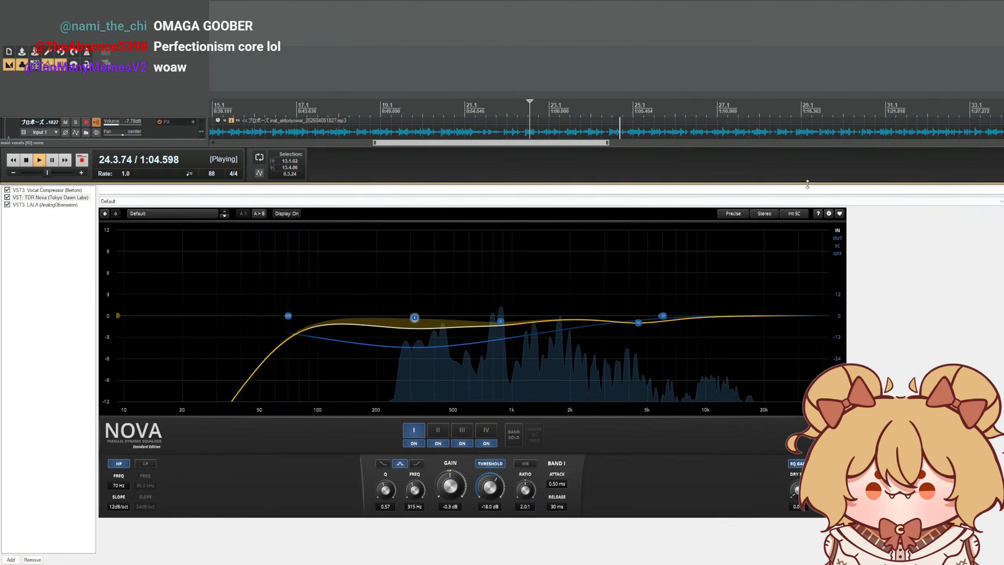
- Stop playback, insert a new track, and place it directly above the main vocals folder track
left_click_drag(806, 183, 751, 396)
scroll(672, 313, "down", 2)
key("space")
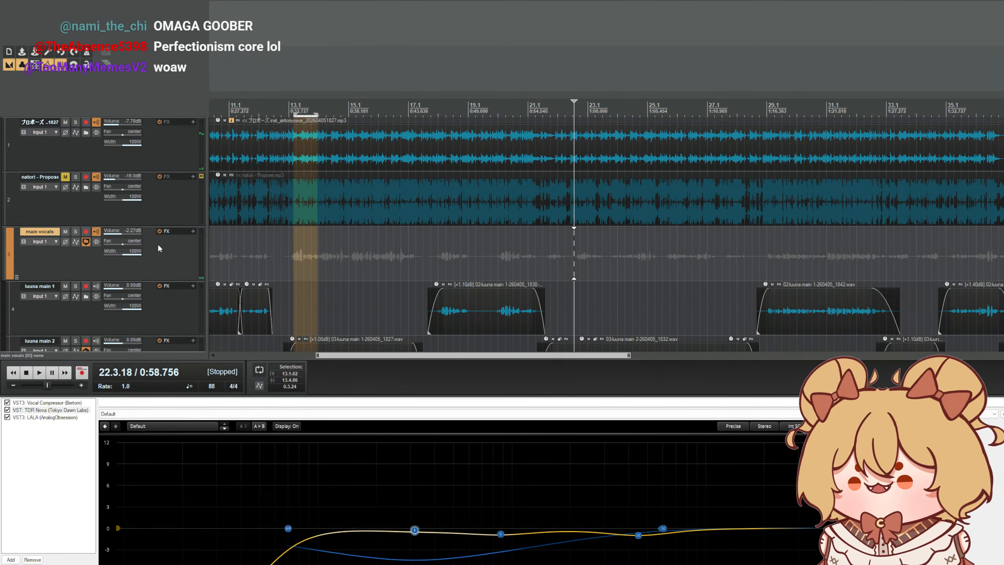
scroll(159, 247, "down", 1)
left_click(188, 187)
left_click(164, 240)
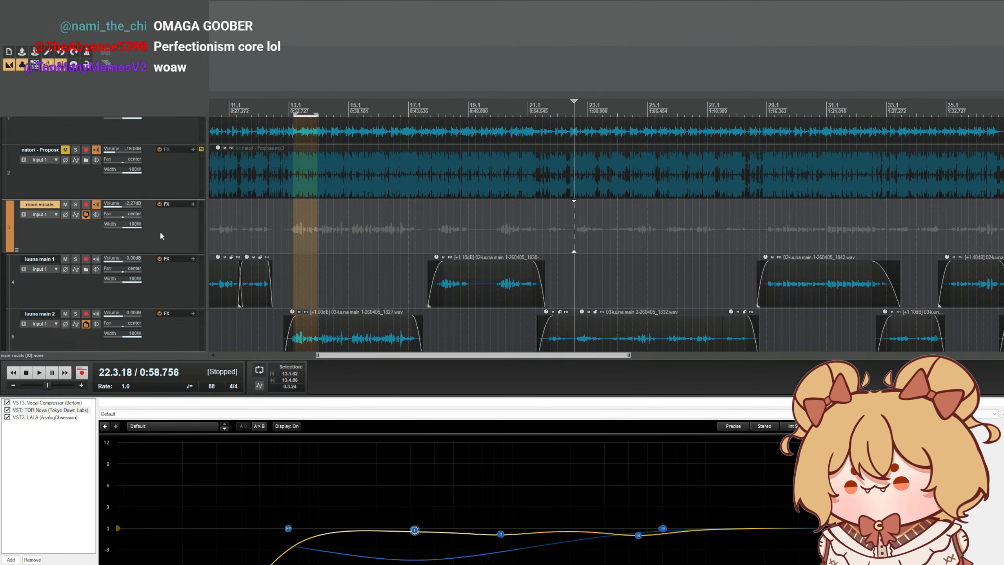
key("ctrl+t")
scroll(159, 249, "down", 5)
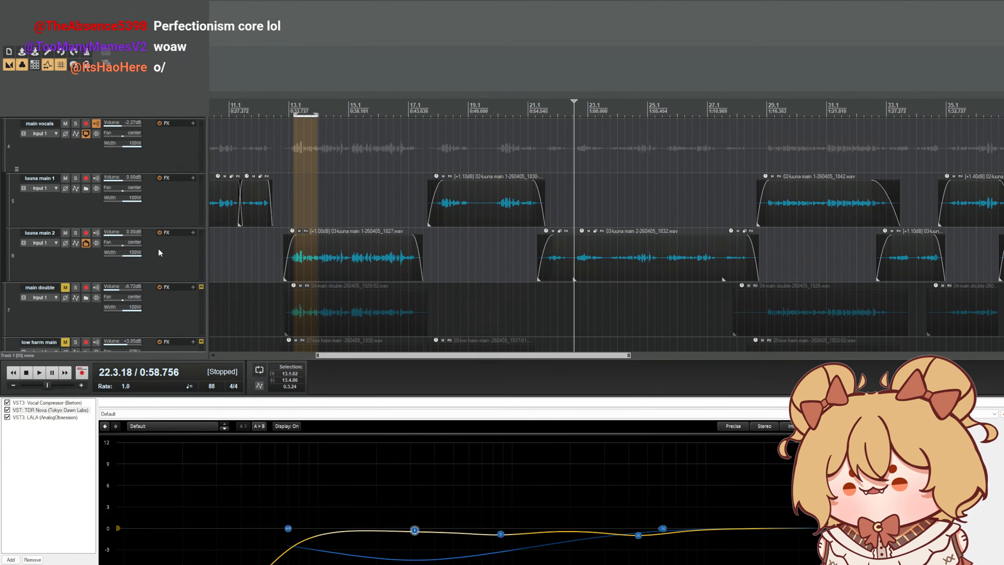
scroll(158, 249, "up", 6)
left_click_drag(168, 141, 174, 270)
- Name the new track reverb and load the Magic7 reverb effect on it
double_click(52, 232)
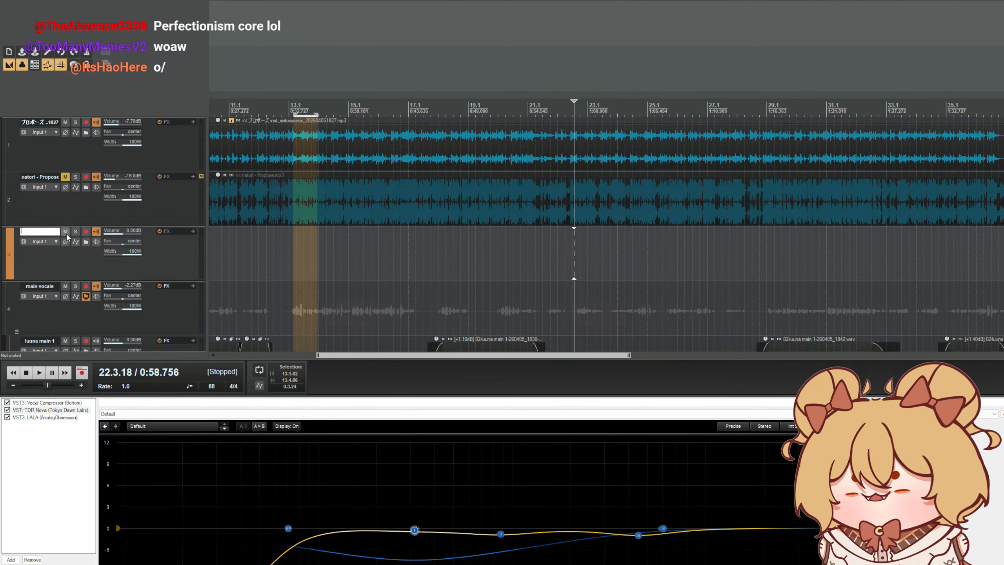
key("Return")
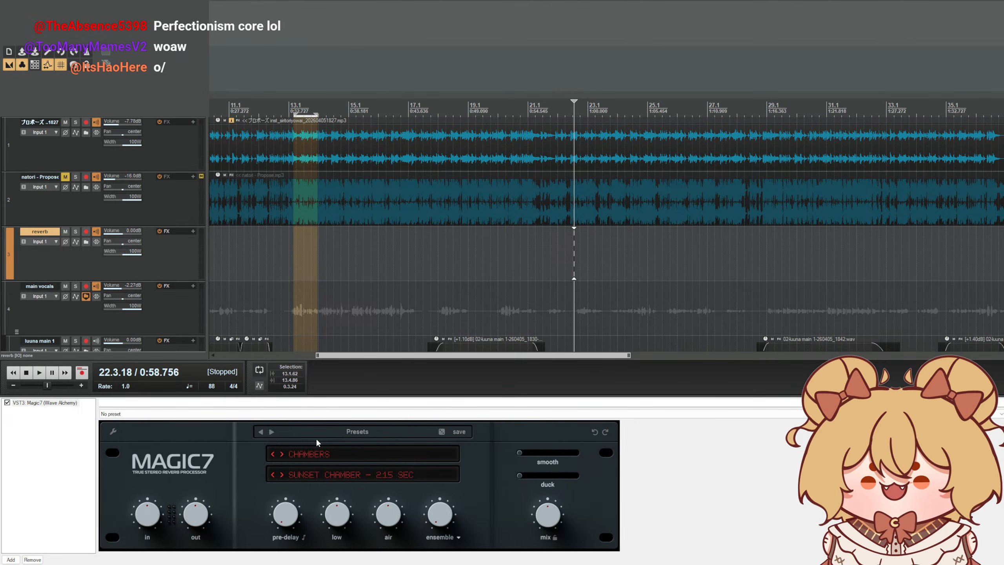
mouse_move(368, 396)
left_mouse_down()
mouse_move(364, 336)
mouse_move(353, 397)
left_mouse_up()
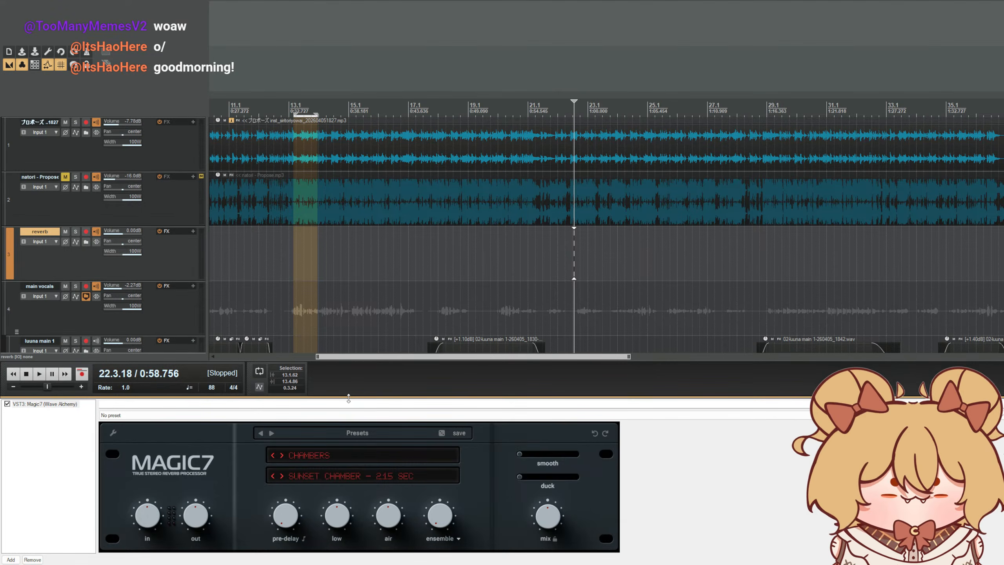
- Browse Magic7's reverb categories and choose PLATES 1
left_click(283, 455)
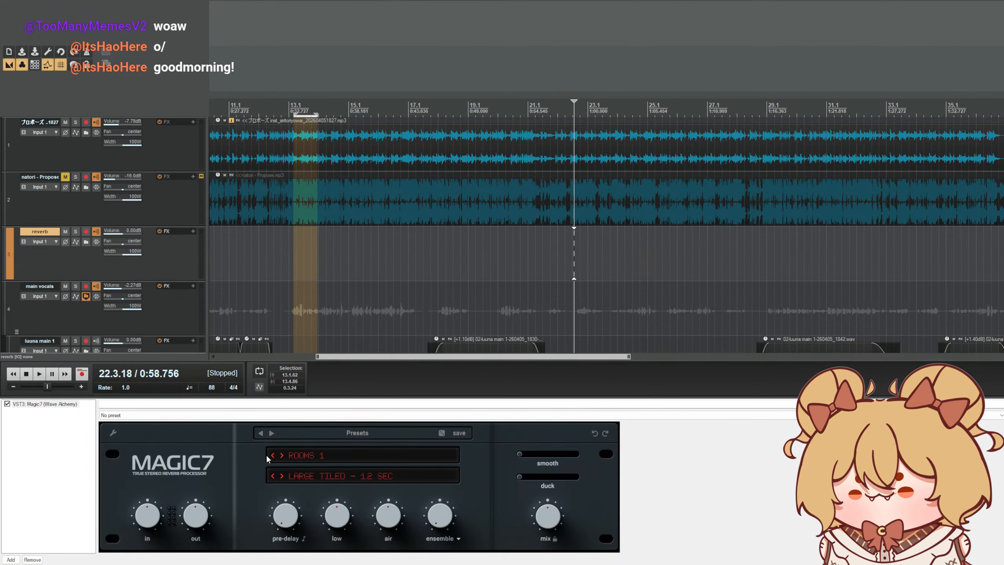
left_click(272, 456)
left_click(272, 455)
left_click(284, 454)
left_click(273, 456)
- Compare the plate programs in Magic7 and choose RICH PLATE - 1.9 SEC from PLATES 1
left_click(282, 476)
left_click(282, 476)
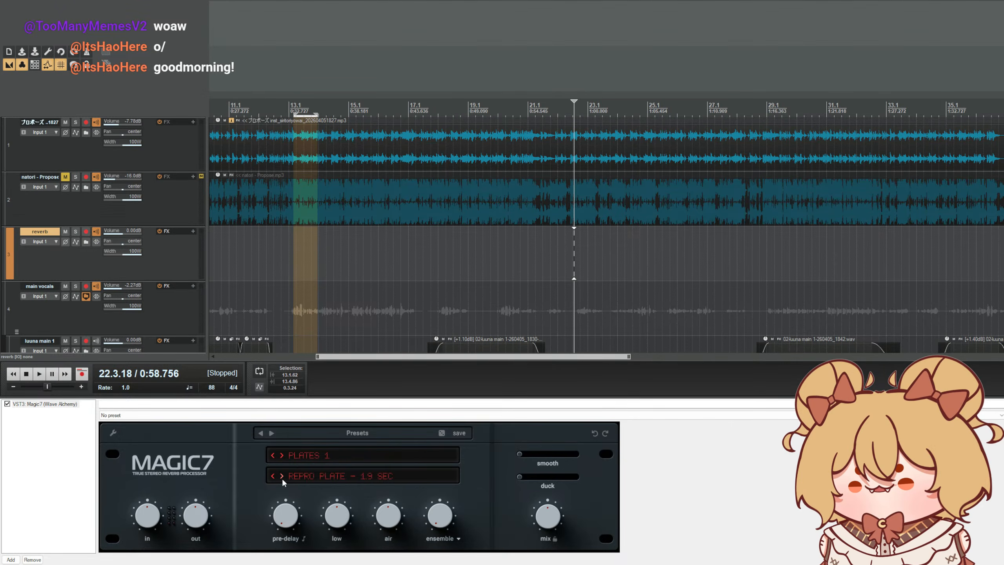
left_click(282, 476)
left_click(283, 455)
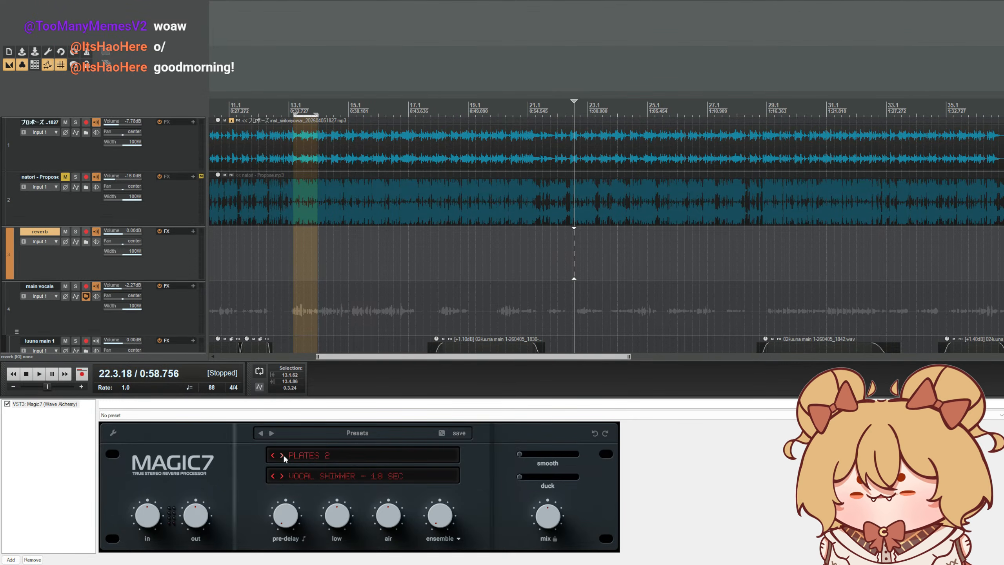
left_click(271, 454)
left_click(281, 475)
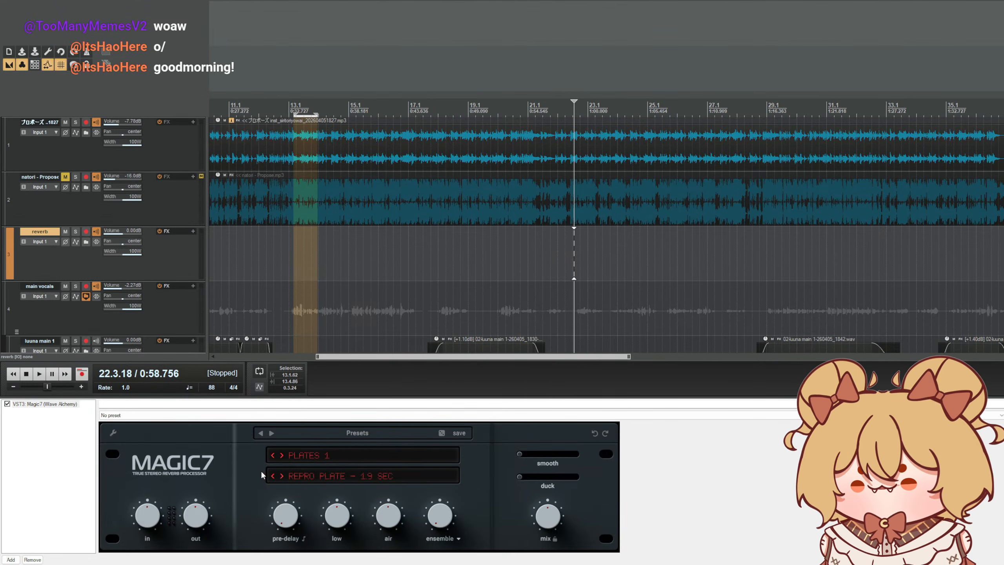
left_click(272, 476)
left_click(282, 474)
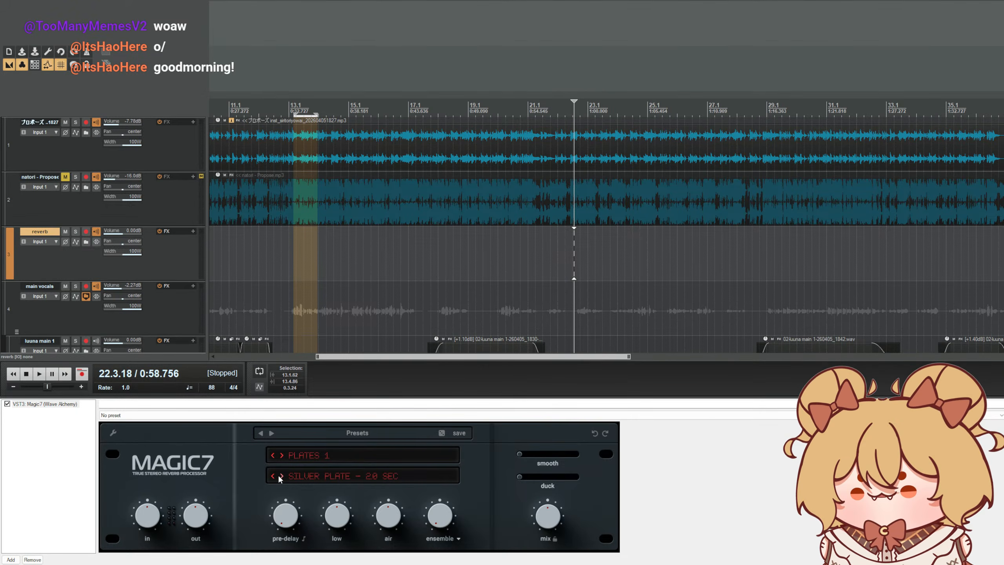
left_click(273, 476)
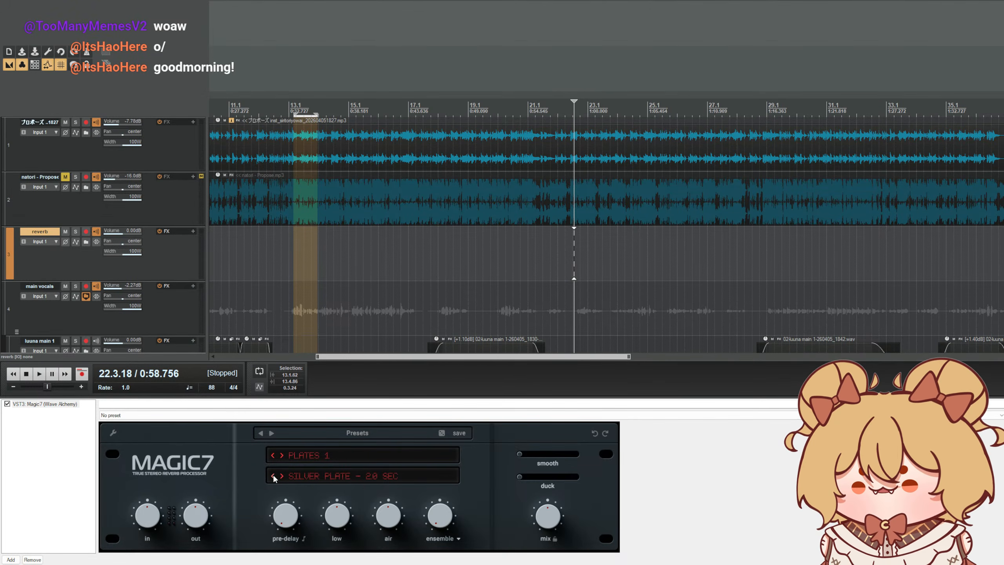
left_click(273, 476)
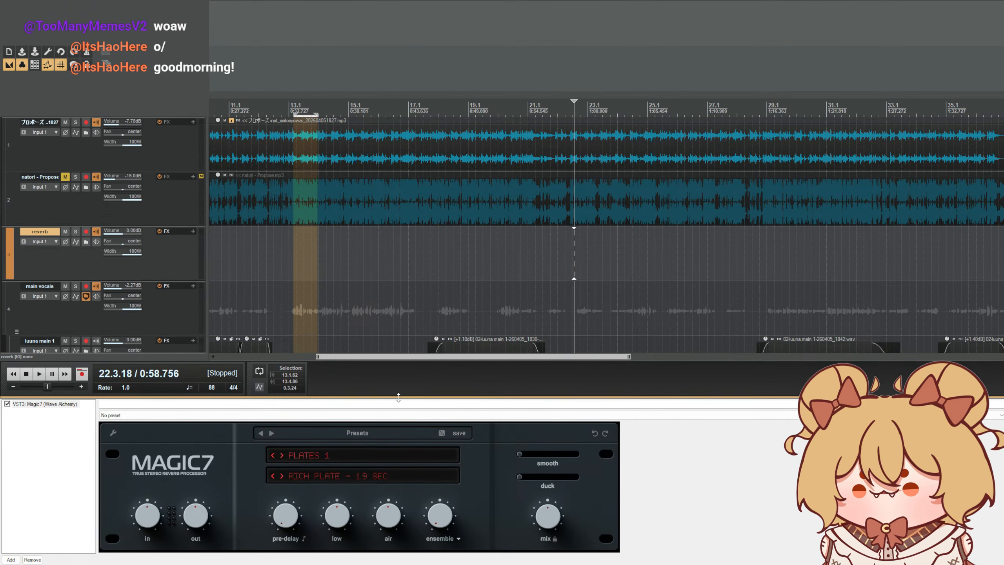
- Shrink the effects pane and create a send from the main vocals track to the reverb track
left_click_drag(398, 397, 387, 471)
scroll(360, 387, "down", 4)
scroll(197, 341, "up", 2)
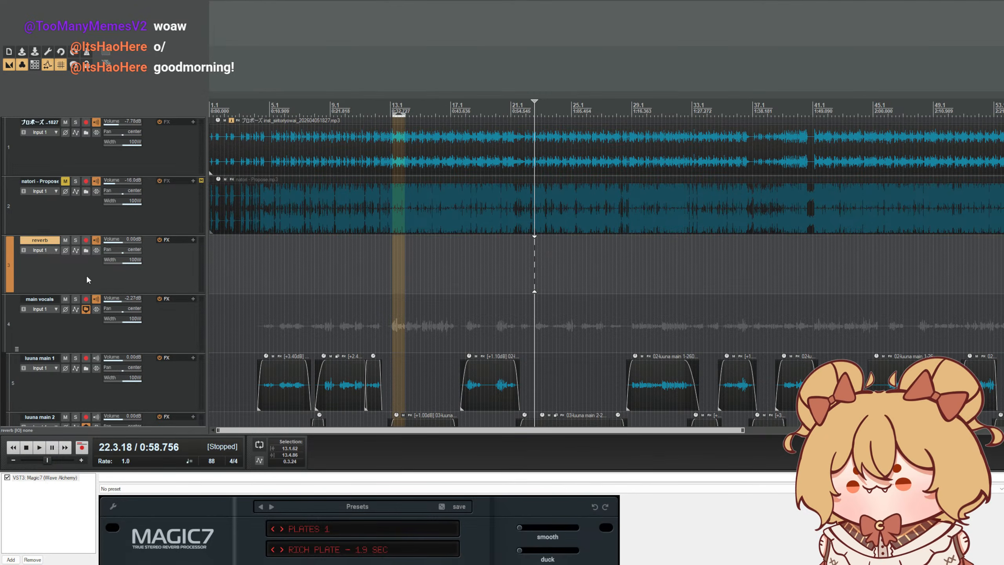
left_click_drag(96, 309, 96, 250)
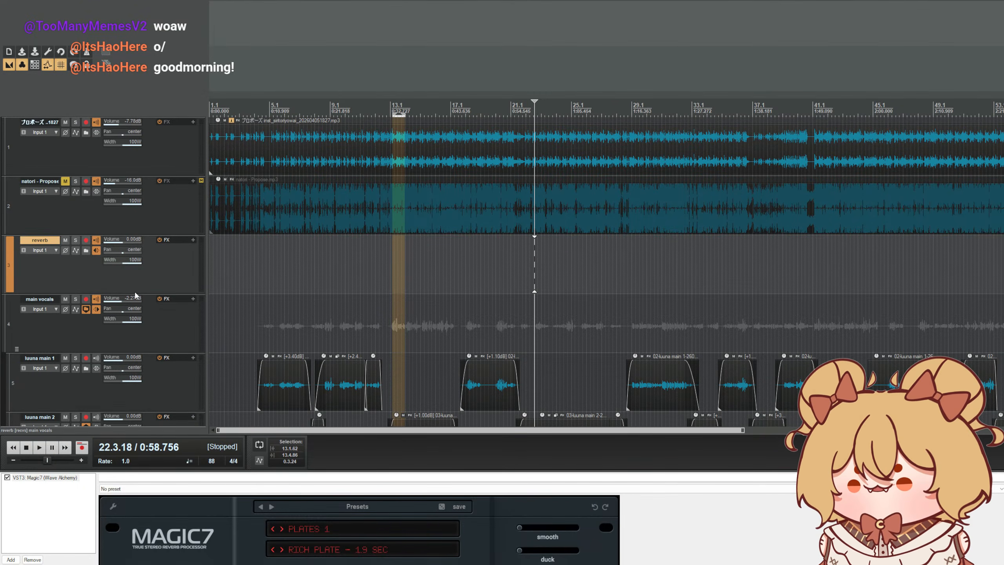
- Listen to the main vocals with the reverb send from bar 3.4
left_click(257, 122)
key("space")
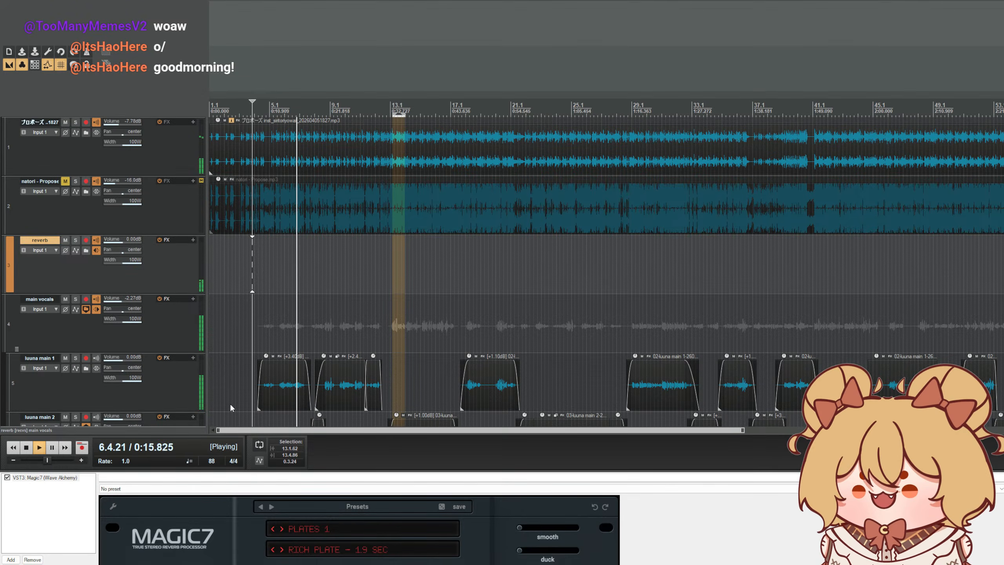
key("space")
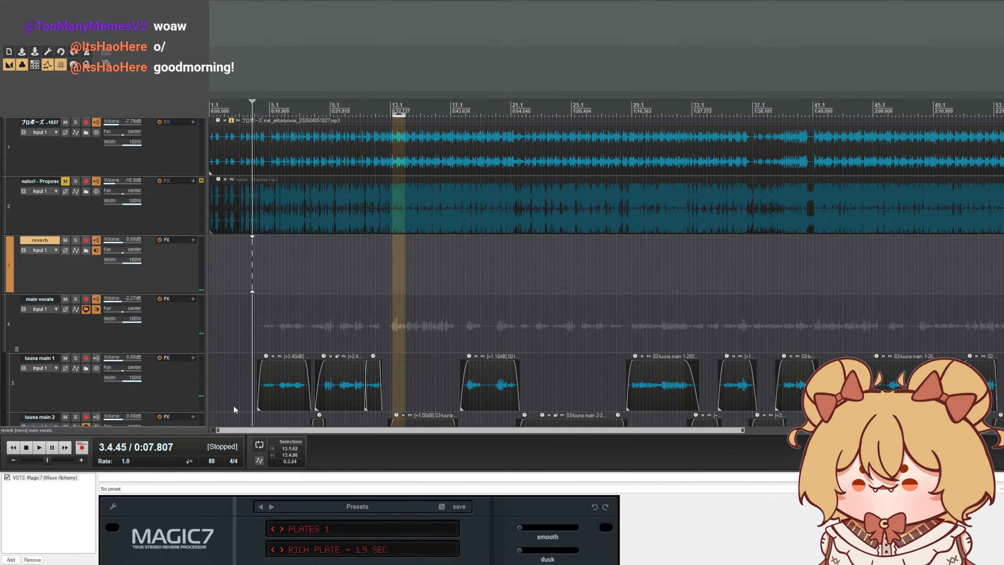
- Solo the natori - Propose reference track and place the edit cursor just after bar 5
left_click(76, 181)
scroll(289, 158, "up", 2)
left_click(305, 96)
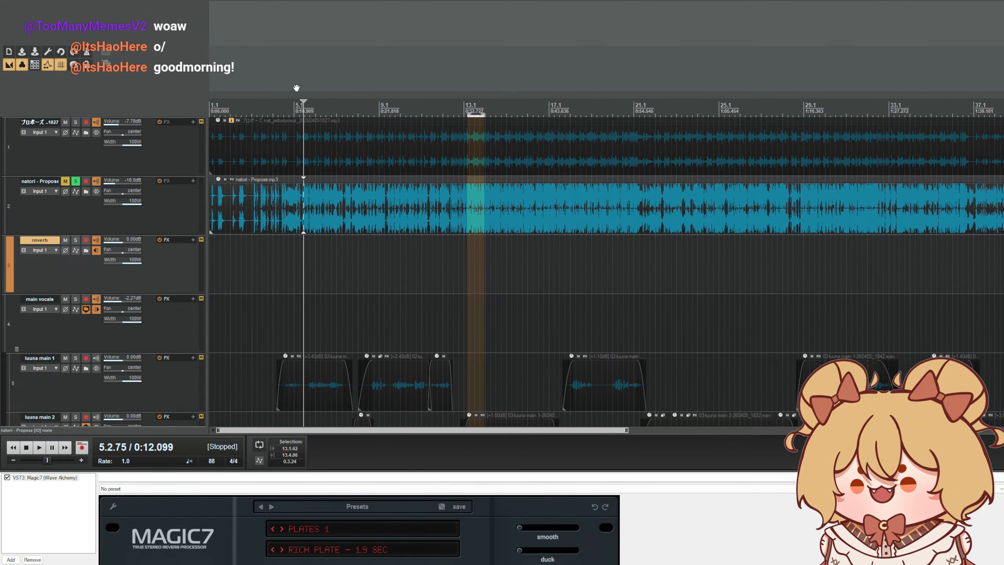
- Play the soloed natori - Propose reference track from just before bar 5 and turn off its solo
left_click(293, 96)
key("space")
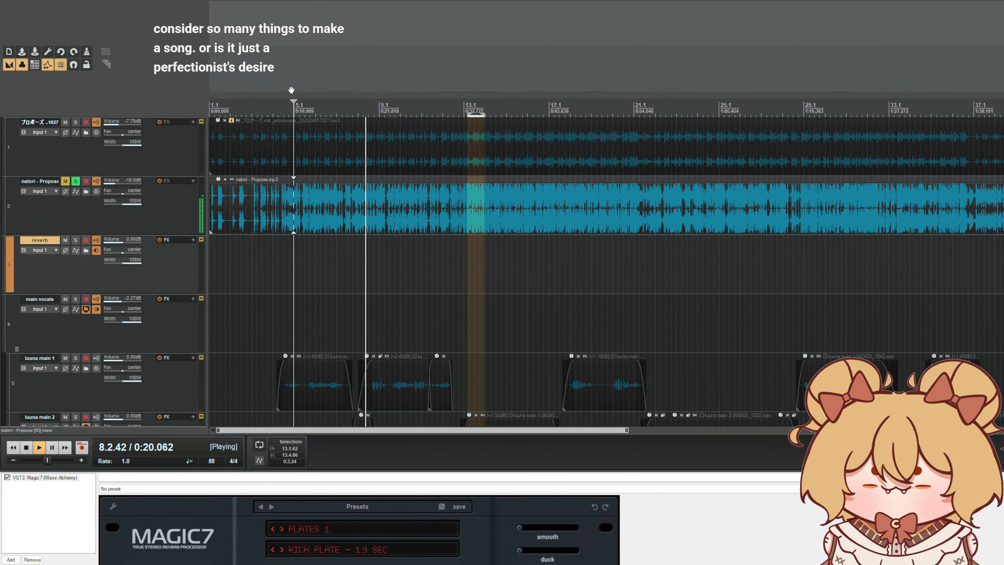
key("space")
left_click(76, 182)
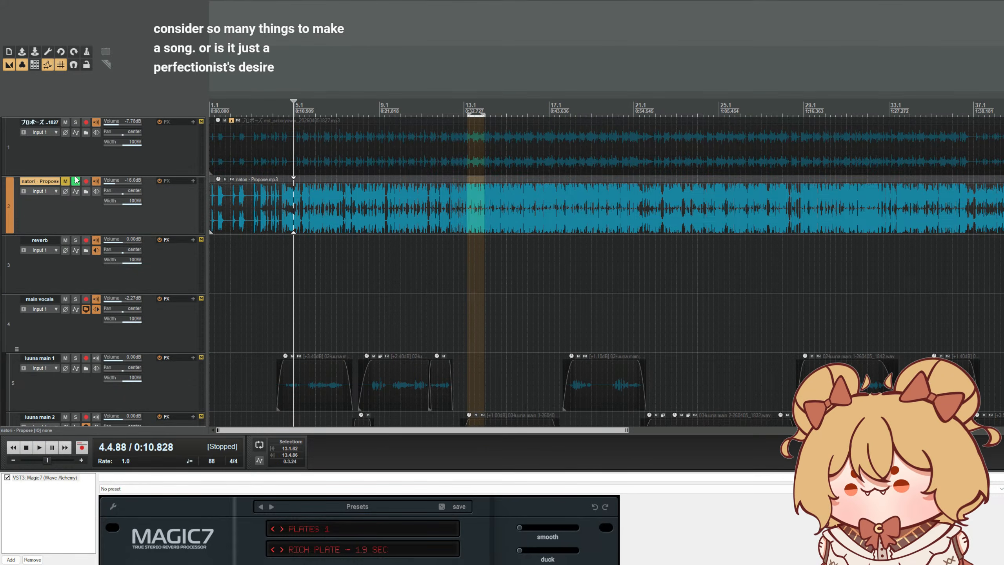
- Show the main vocals effects chain and play the full mix from 4.2.96 to compare with the reference
scroll(93, 170, "down", 1)
scroll(265, 222, "up", 2)
scroll(265, 222, "up", 1)
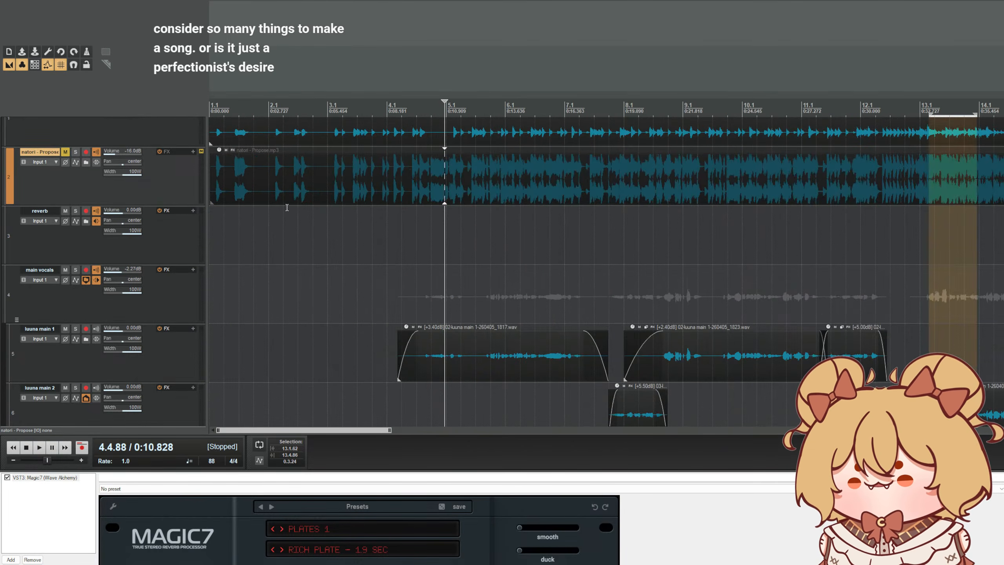
scroll(291, 210, "down", 2)
left_click(189, 327)
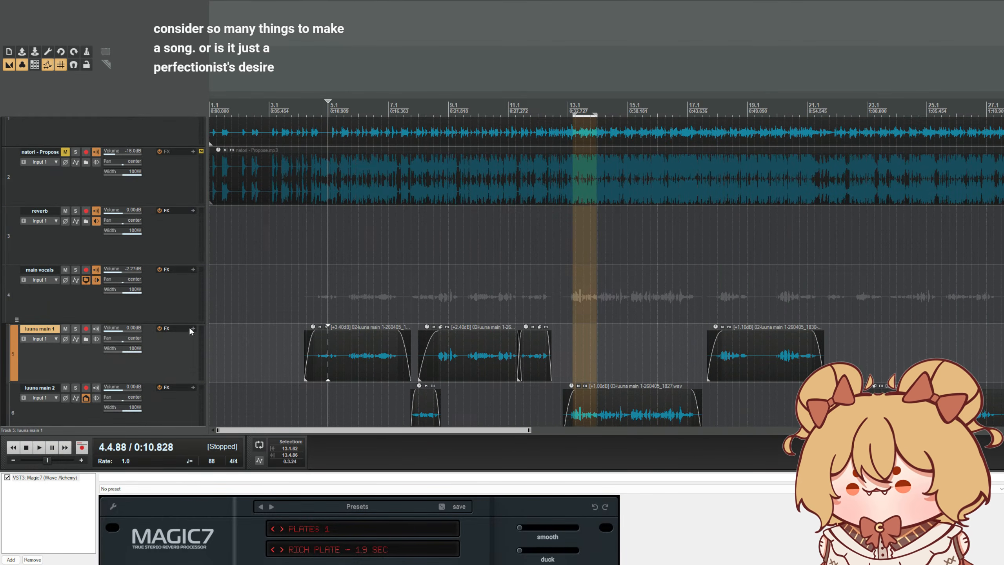
left_click(197, 270)
left_click(193, 269)
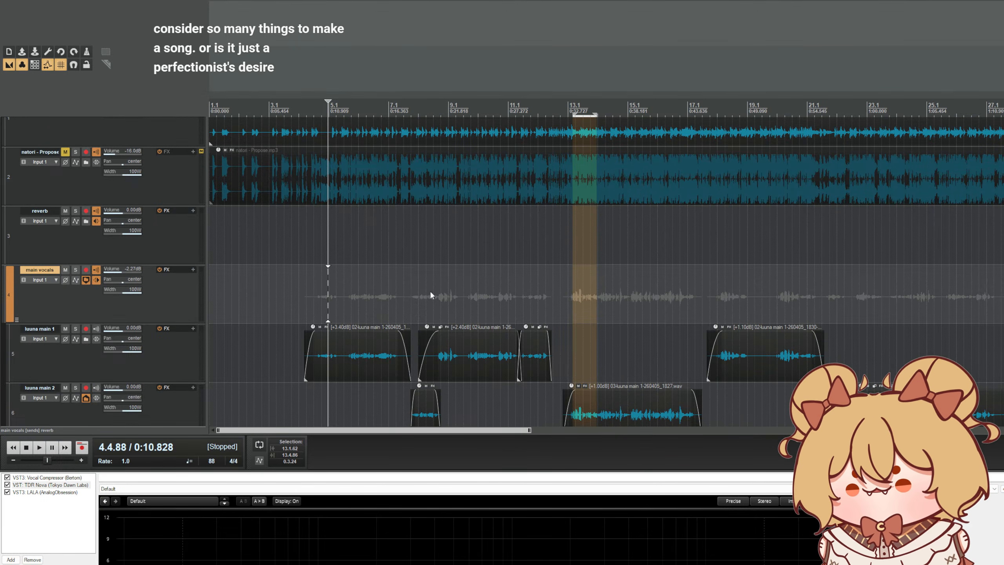
scroll(364, 175, "up", 2)
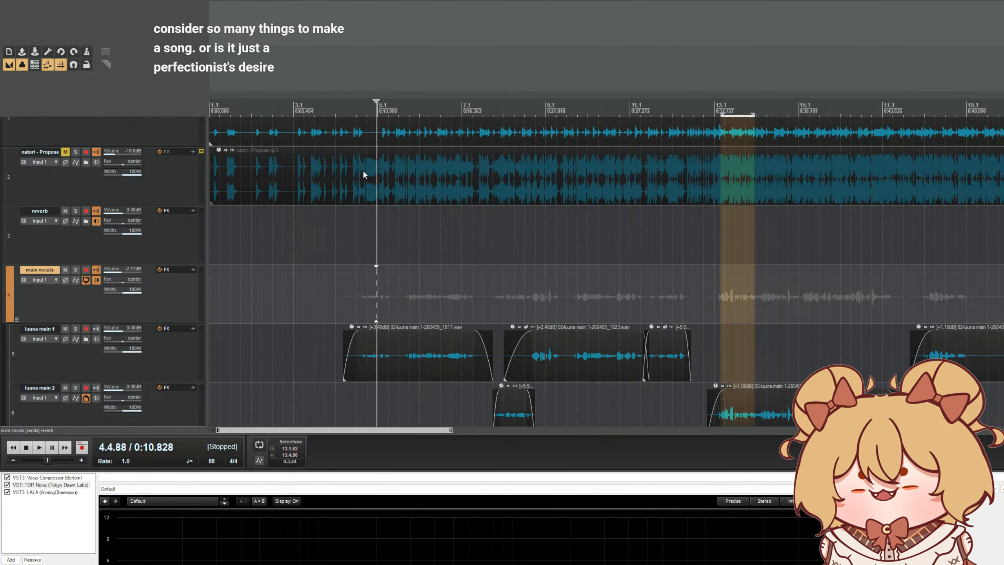
left_click(351, 106)
left_click(358, 107)
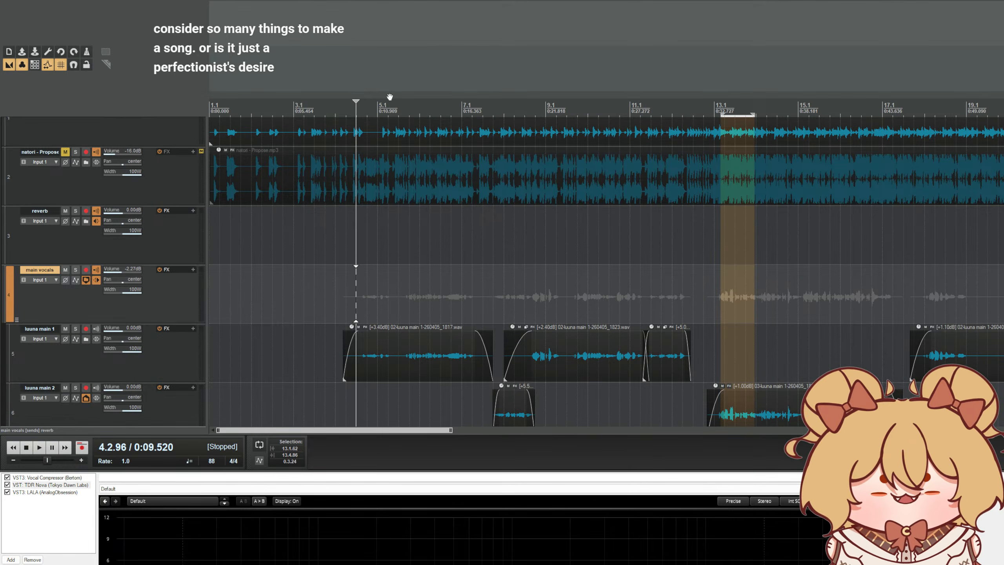
key("space")
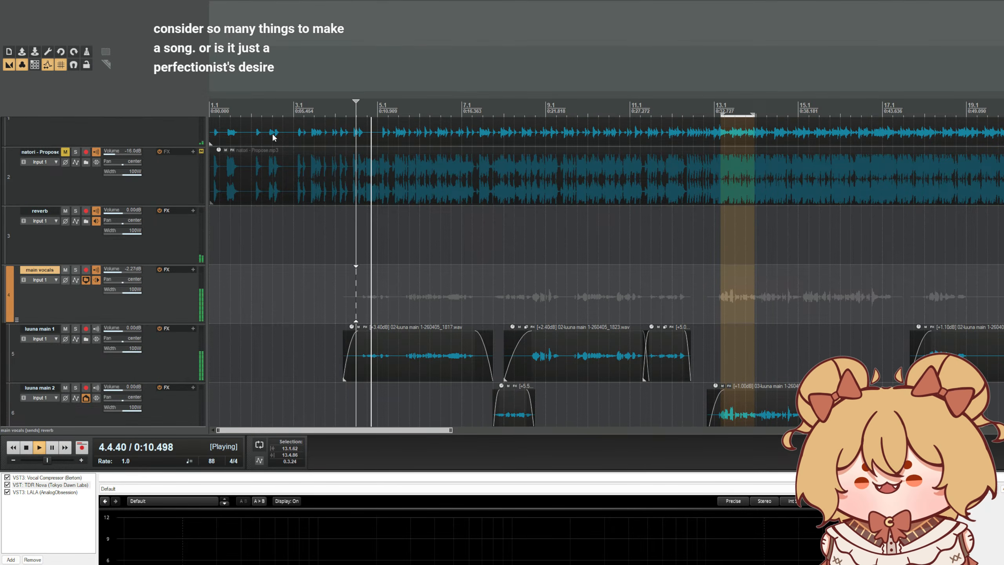
- Open Magic7 on the reverb track in an enlarged effects pane, raise smooth to just over a third and slightly increase the pre-delay
left_click(190, 272)
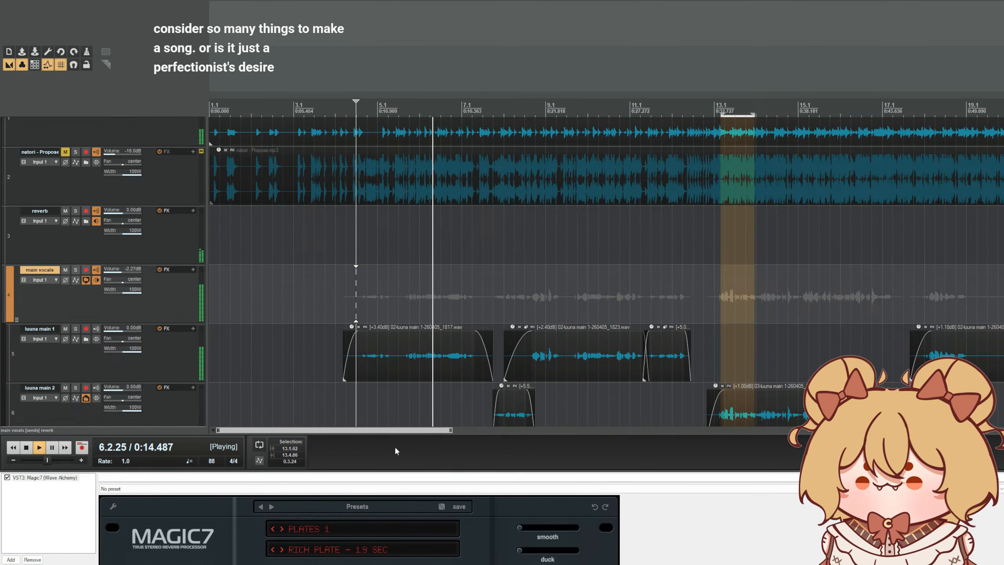
left_click_drag(385, 470, 386, 315)
key("space")
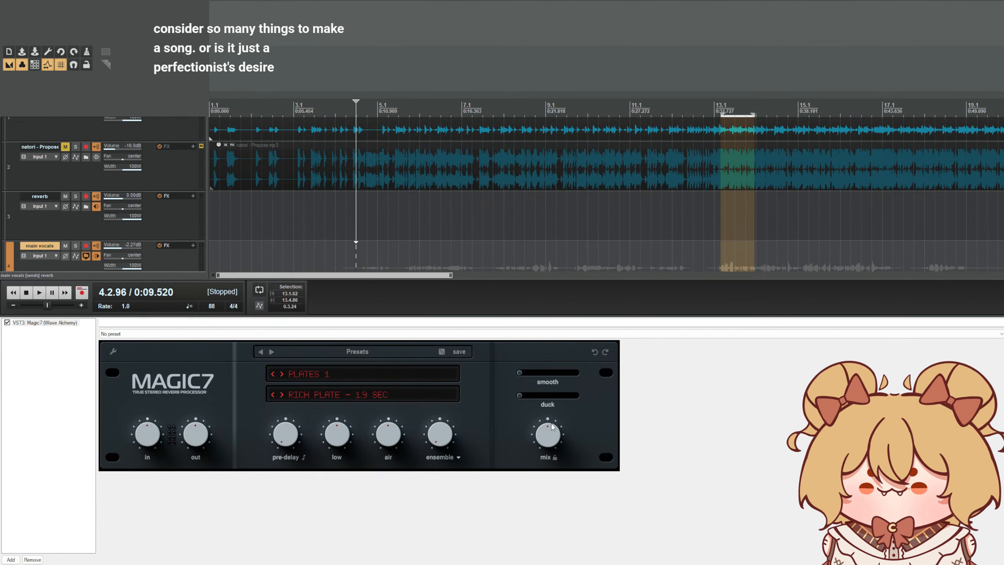
left_click_drag(557, 374, 601, 375)
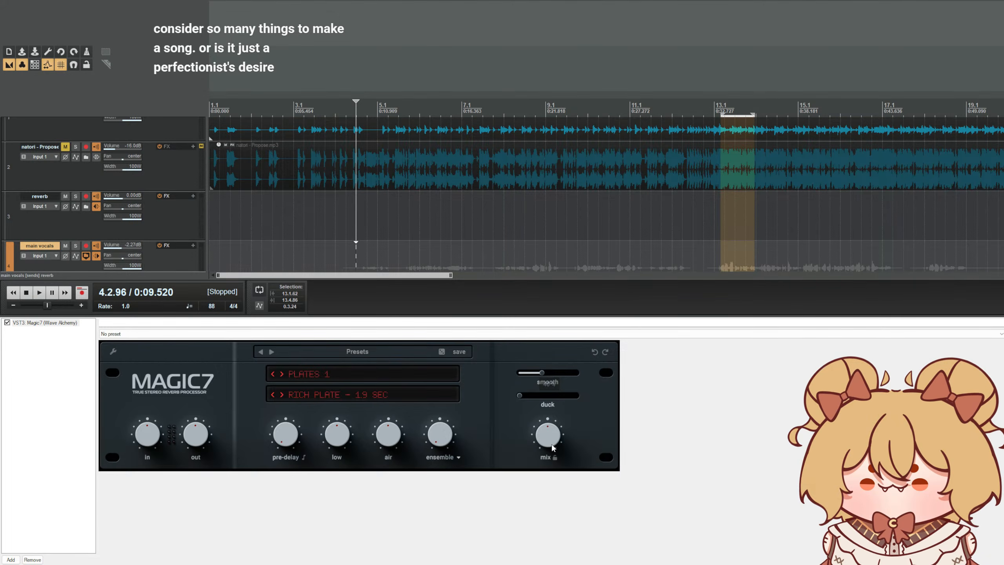
left_click_drag(553, 448, 551, 453)
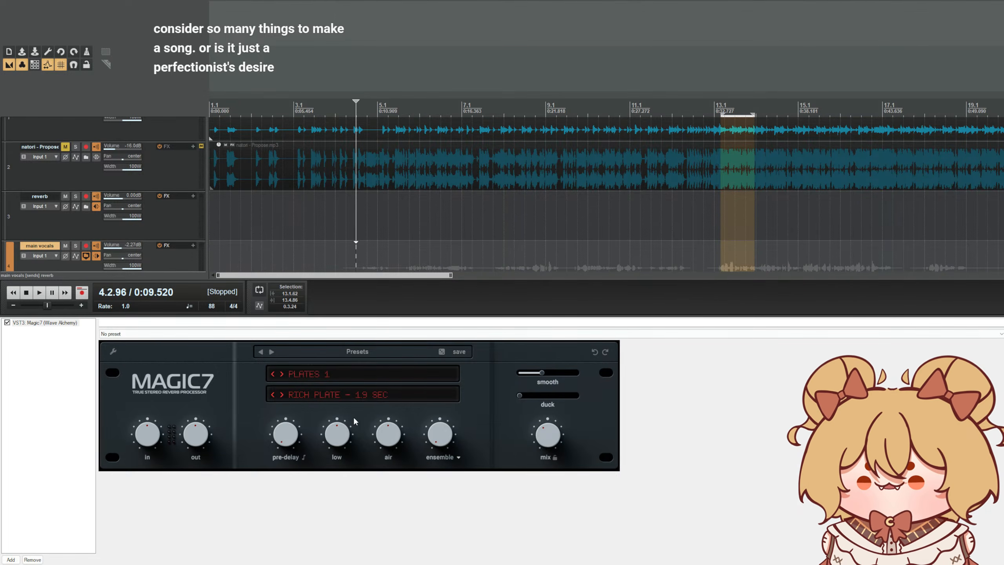
left_click_drag(287, 443, 286, 432)
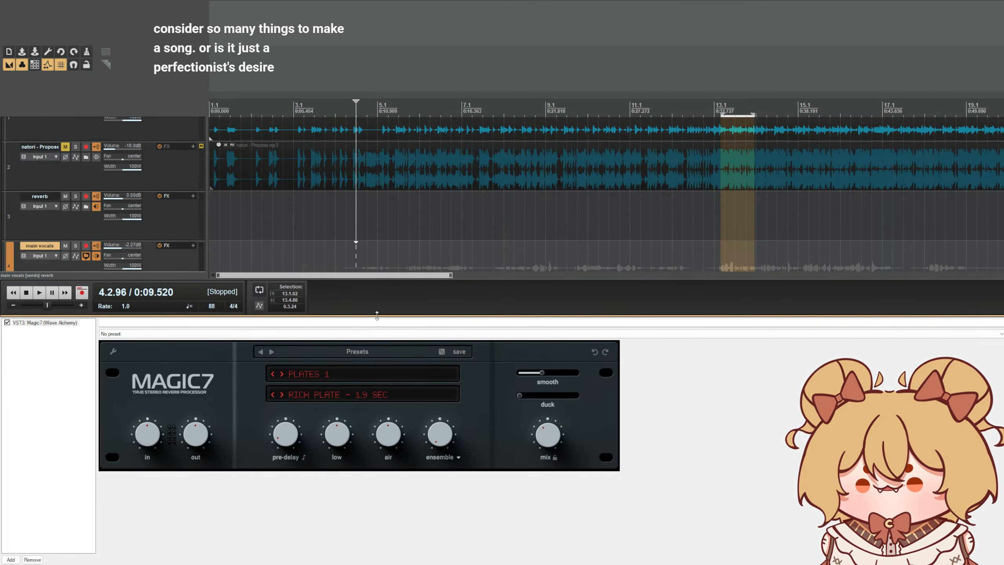
- Shrink the effects pane and lower the reverb track's volume to about -1.9 dB during playback
left_click_drag(378, 322, 379, 510)
key("space")
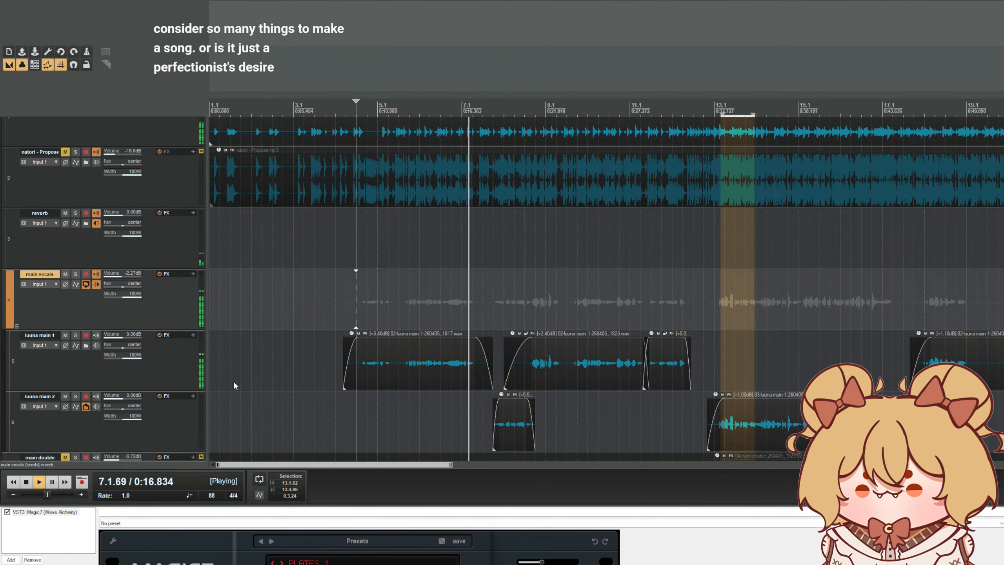
left_click_drag(131, 216, 129, 216)
scroll(413, 263, "up", 2)
key("space")
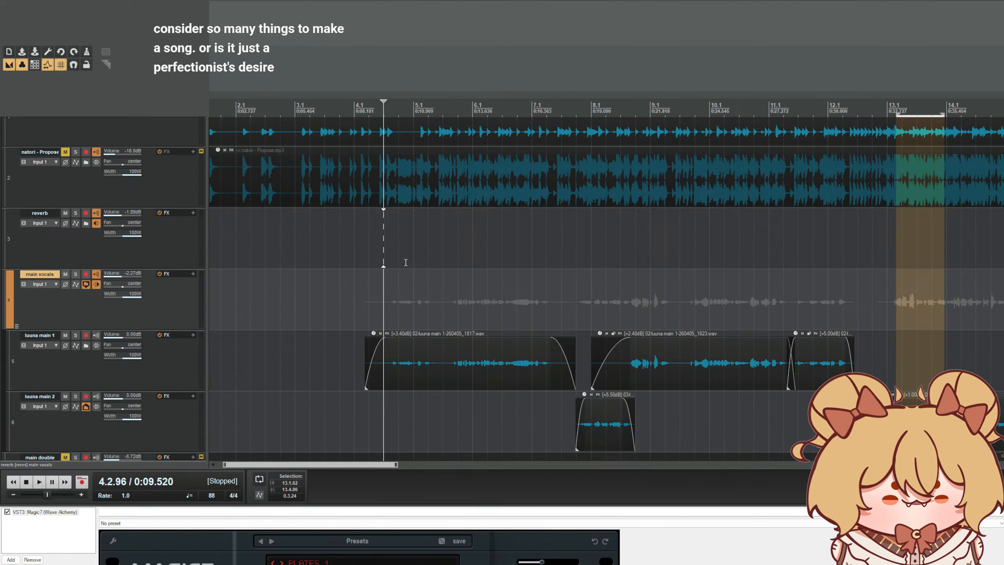
- Listen to the mix with the lowered reverb from the start of the first vocal item at 4.1.74
key("space")
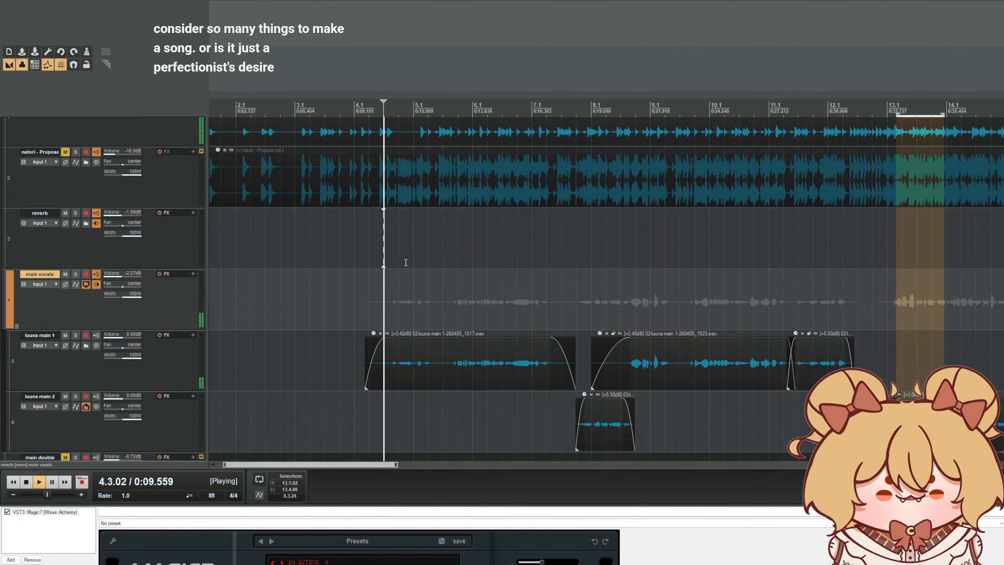
left_click(365, 123)
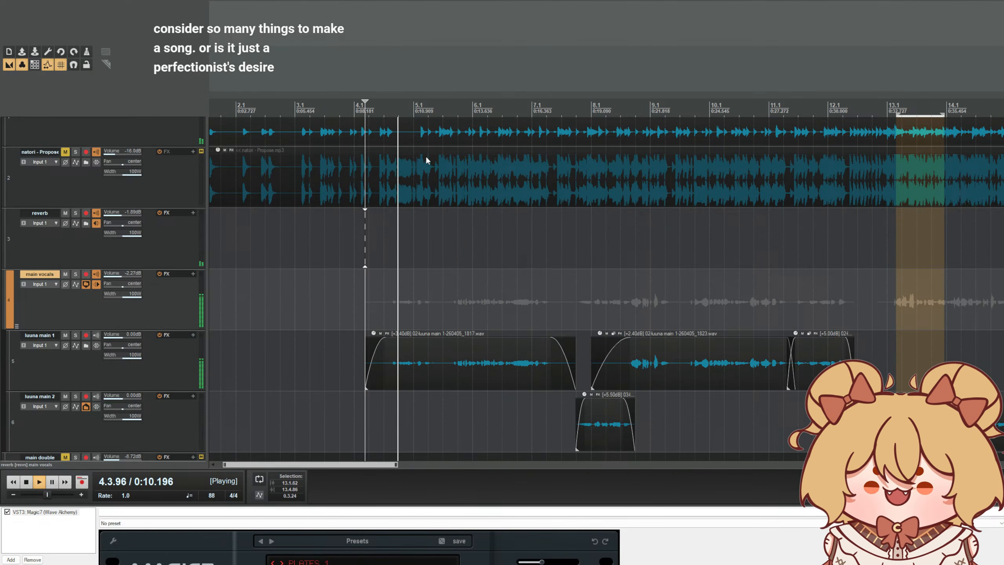
scroll(426, 158, "down", 2)
scroll(350, 246, "up", 1)
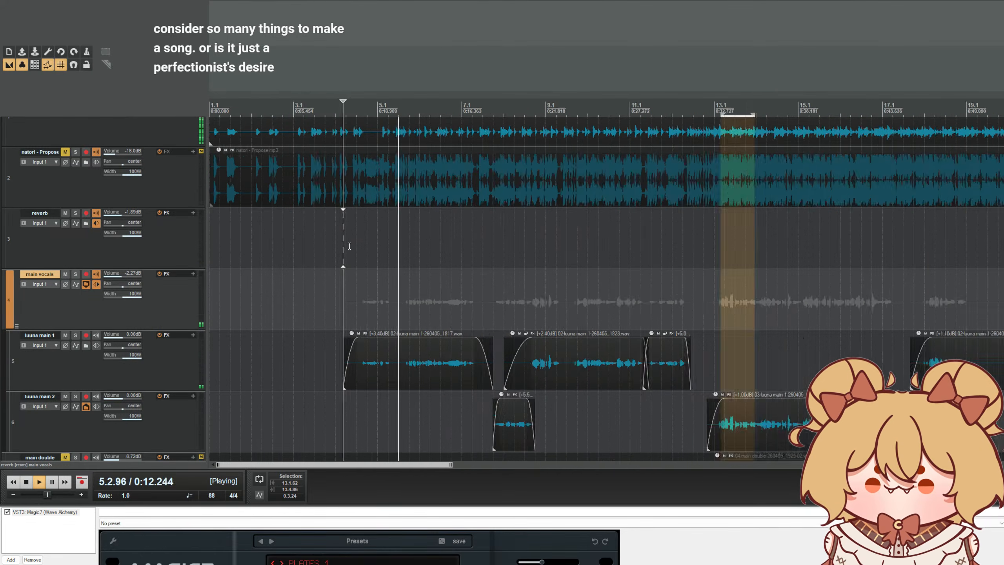
scroll(349, 246, "up", 1)
scroll(348, 242, "down", 1)
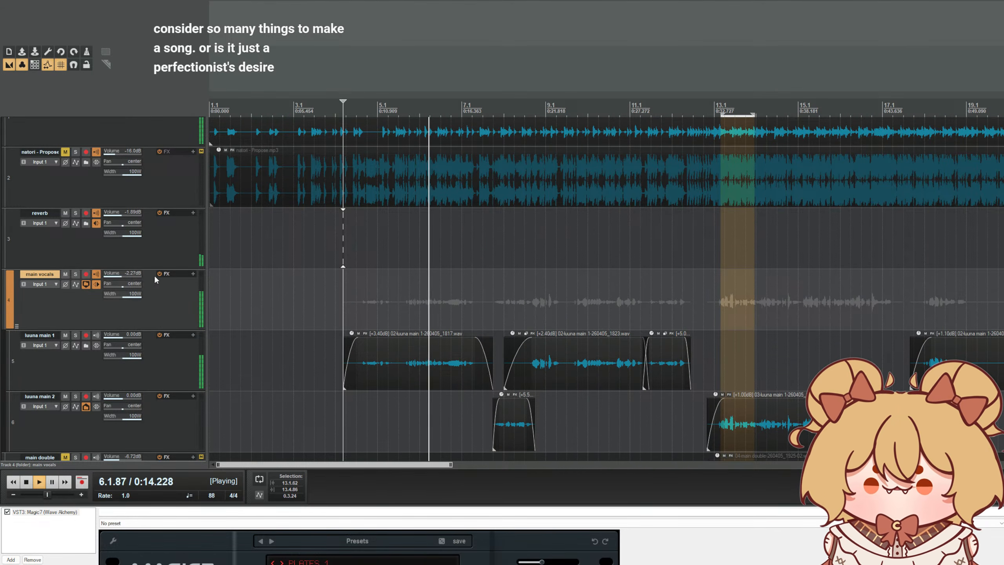
key("space")
- Open TDR Nova on the main vocals in an enlarged effects pane and set Band II's frequency to 785 Hz during playback
left_click(193, 275)
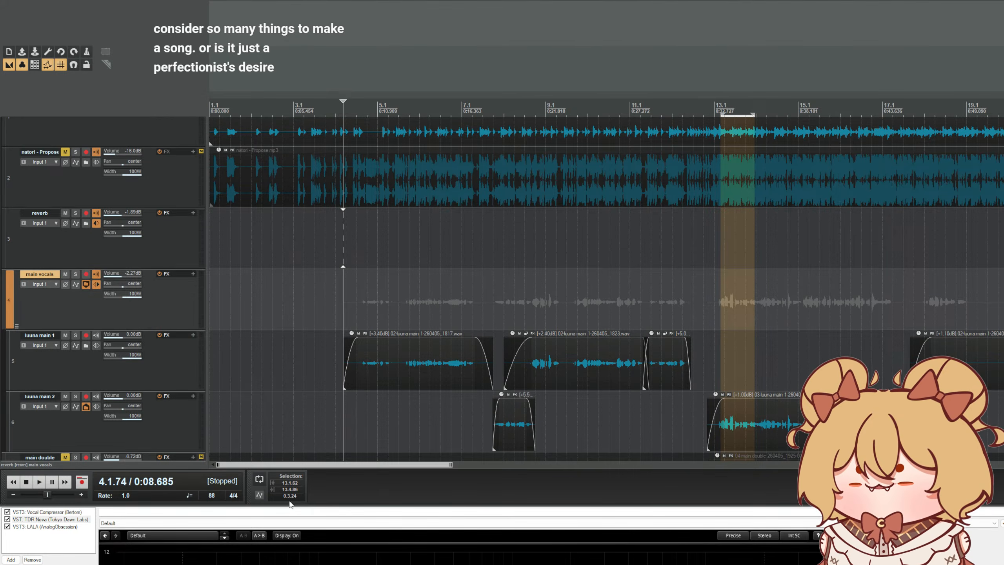
left_click_drag(313, 505, 313, 198)
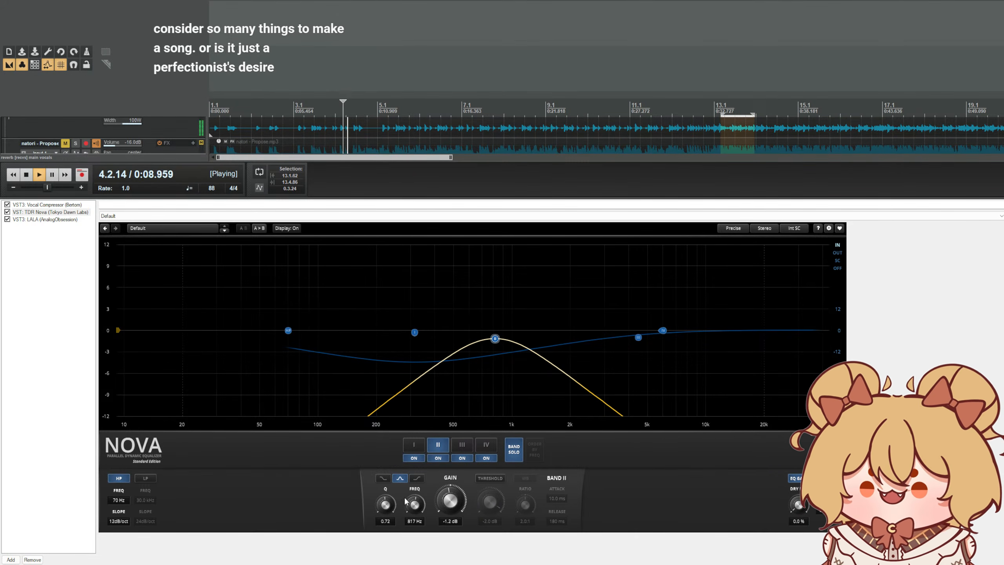
left_click_drag(414, 505, 439, 506)
left_click_drag(504, 338, 496, 338)
left_click(510, 453)
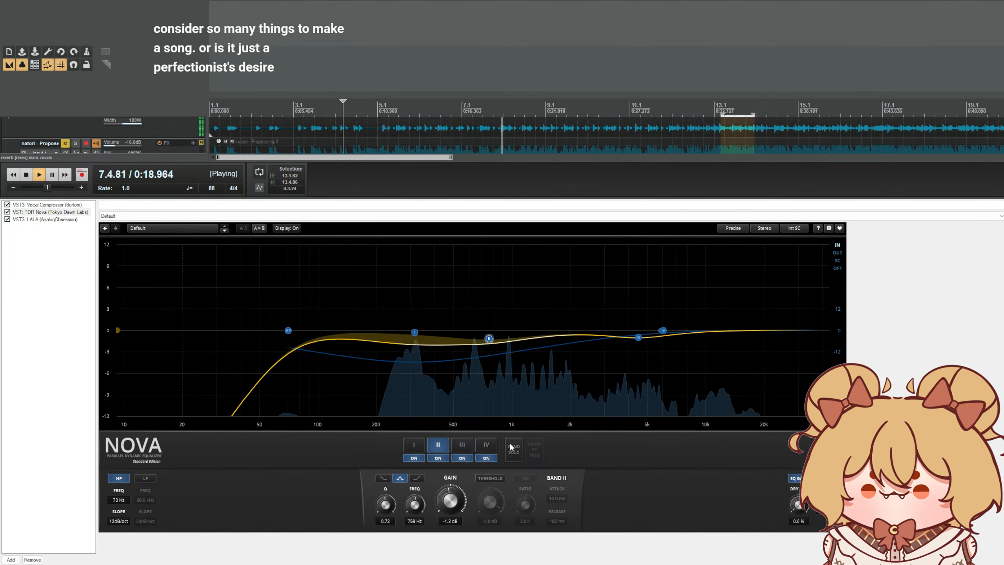
left_click_drag(423, 503, 422, 496)
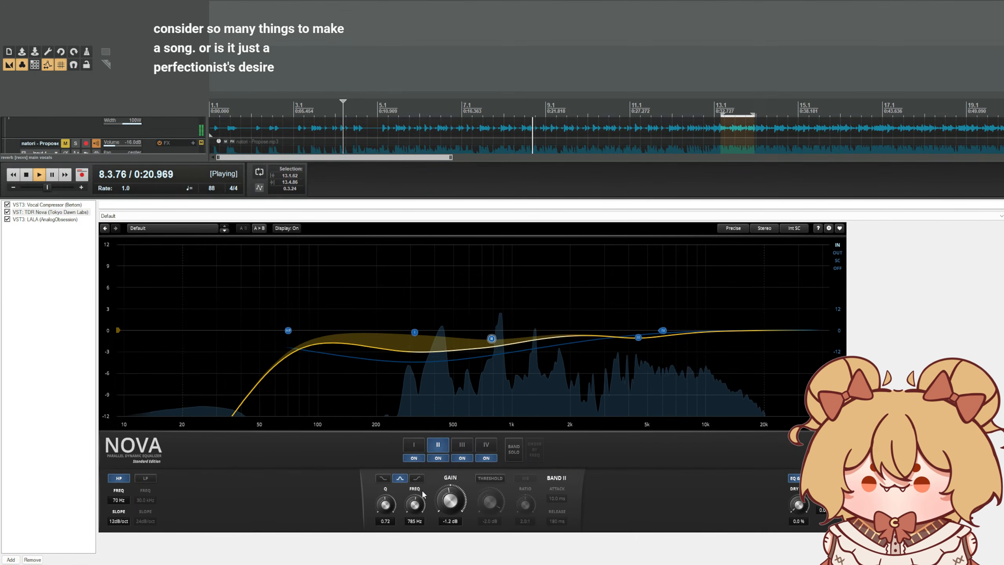
- Set Nova's Band I frequency to 296 Hz while auditioning the band solo
left_click(413, 332)
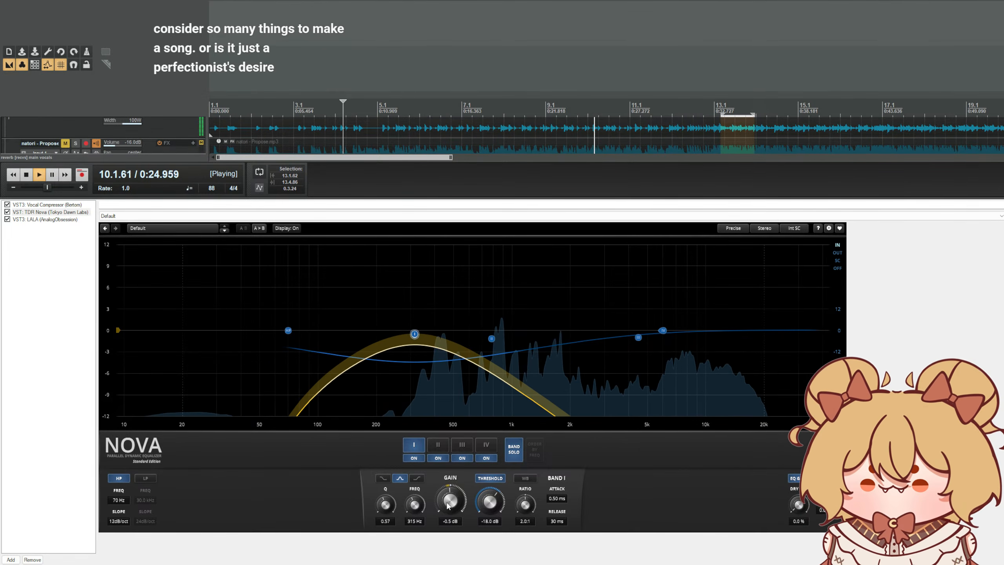
left_click_drag(414, 332, 410, 335)
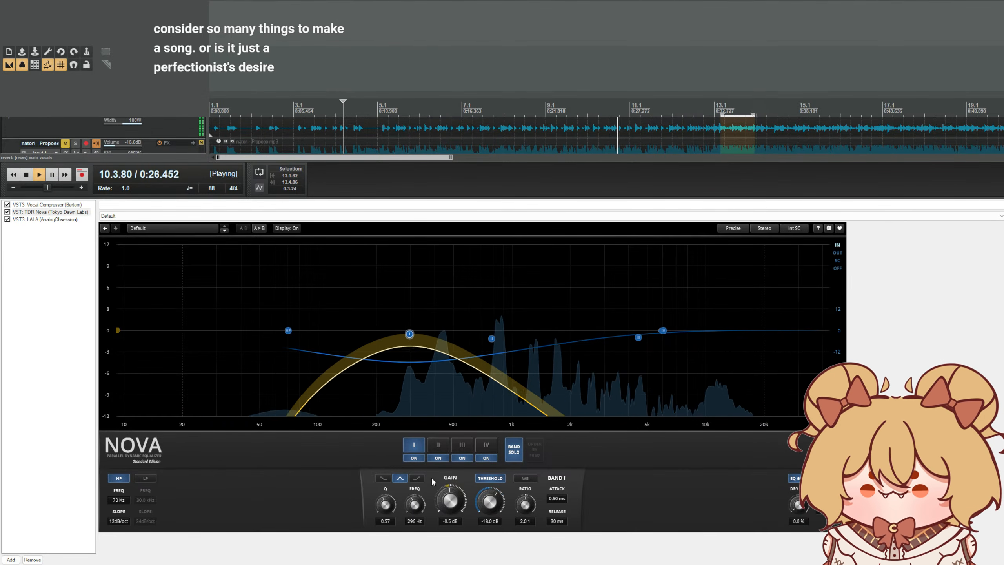
left_click(511, 447)
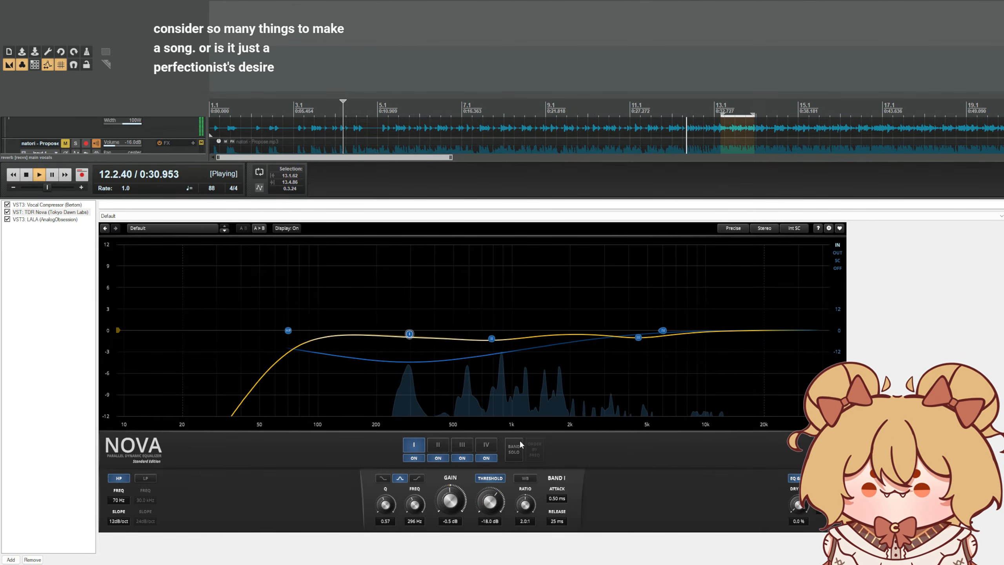
- Sweep Nova's Band II with a 12 dB boost and settle it at 655 Hz, Q 0.59 and -0.5 dB gain, ending the band solo
left_click(492, 339)
left_click_drag(497, 344, 482, 171)
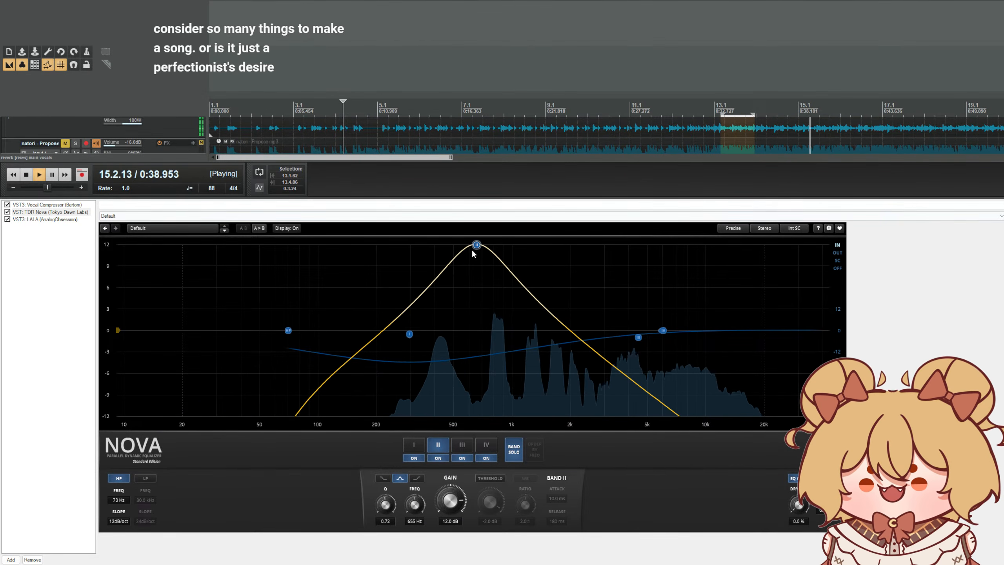
scroll(477, 245, "down", 1)
left_click(459, 523)
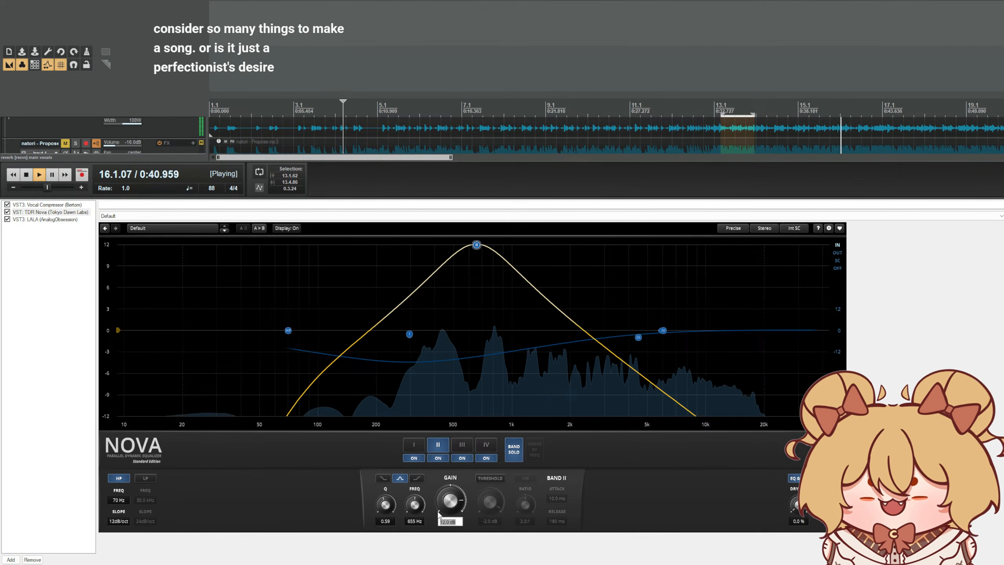
type("0")
key("Return")
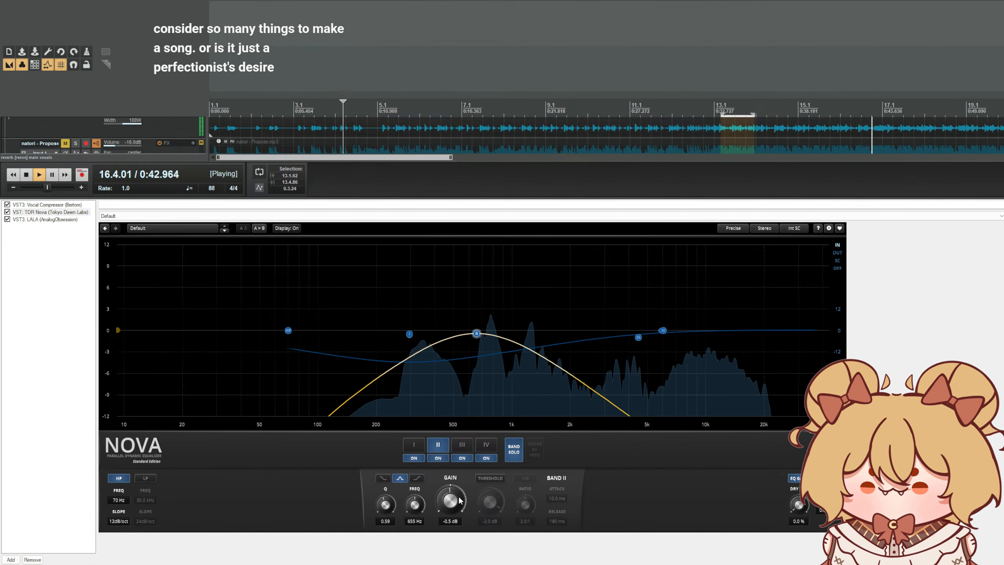
scroll(458, 496, "down", 1)
left_click(512, 451)
- Replay the equalized vocals with the effects pane shrunk, from 4.1.74 and from about bar 12
key("space")
key("space")
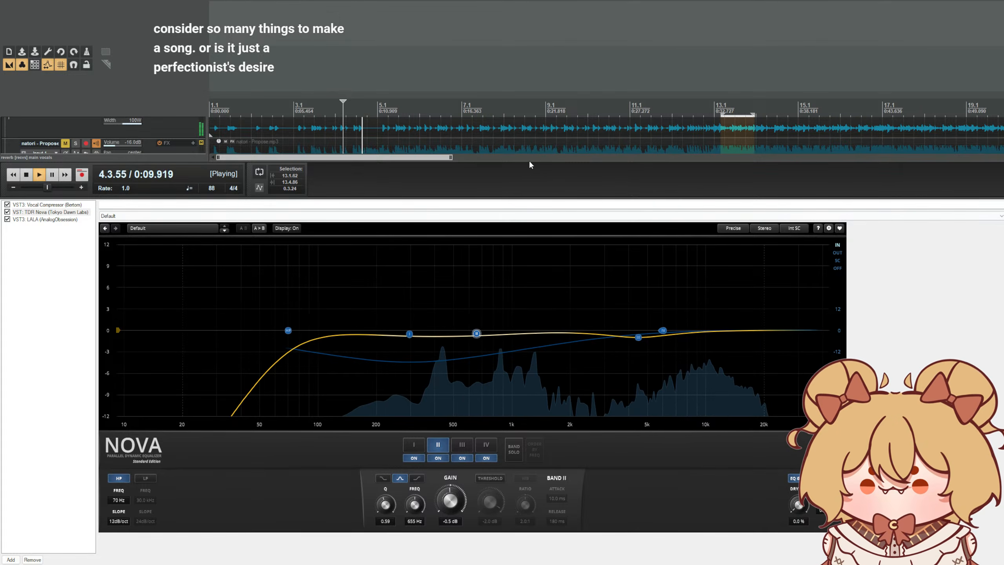
left_click_drag(529, 199, 525, 409)
scroll(509, 162, "down", 2)
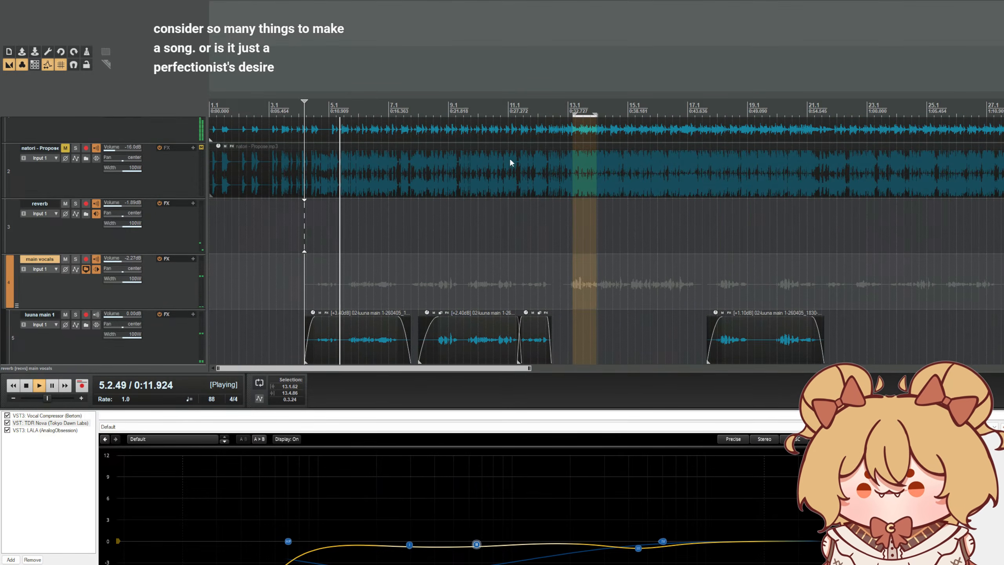
left_click(539, 109)
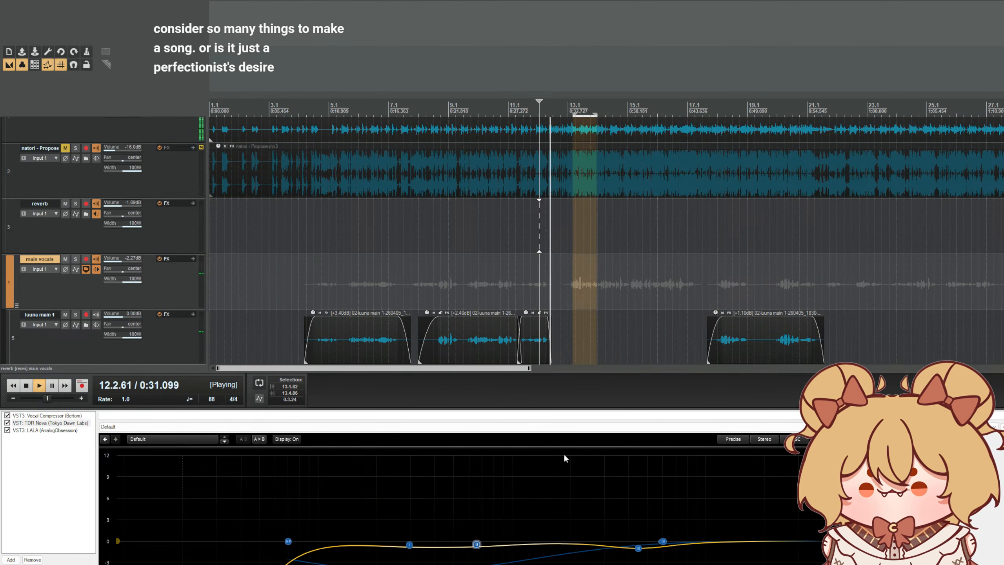
scroll(486, 319, "down", 2)
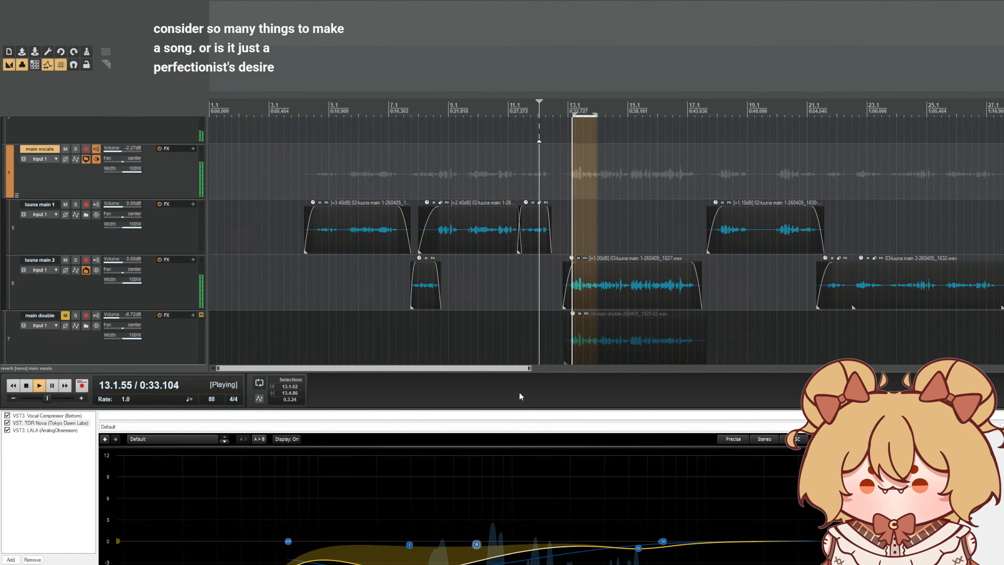
- Enlarge the effects pane, set Nova's Band II to 687 Hz with -1.0 dB gain and replay from about bar 12
left_click_drag(517, 409, 526, 195)
left_click_drag(461, 506, 415, 498)
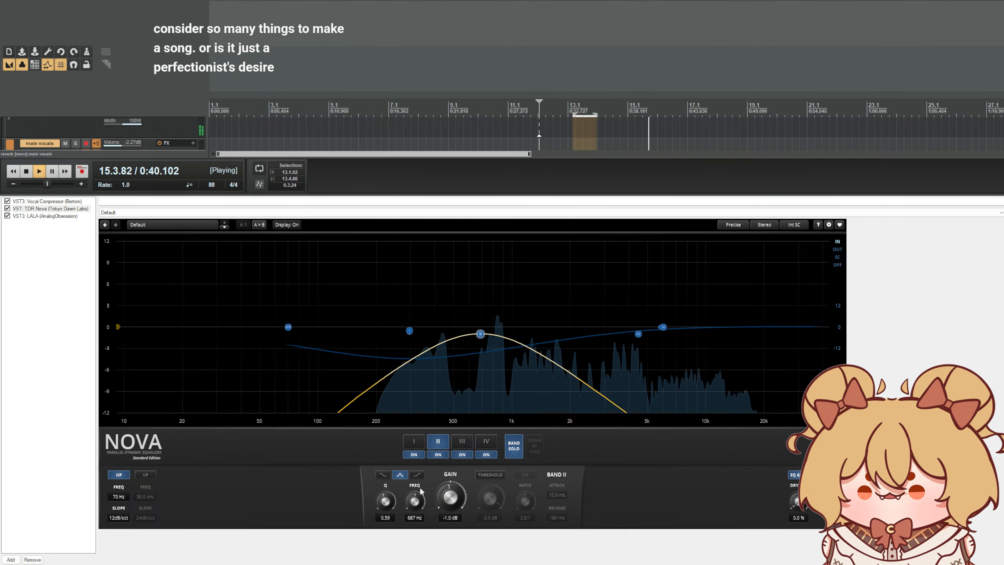
left_click(513, 446)
key("space")
key("space")
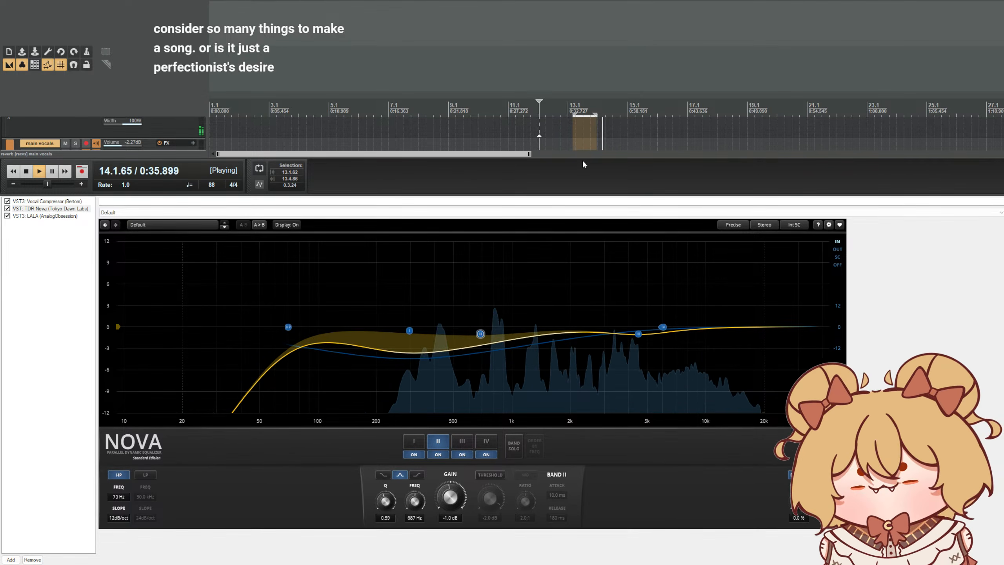
- Audition Nova's Band III in solo, set its frequency to 4.0 kHz, end the solo and replay the vocals
key("space")
left_click(638, 334)
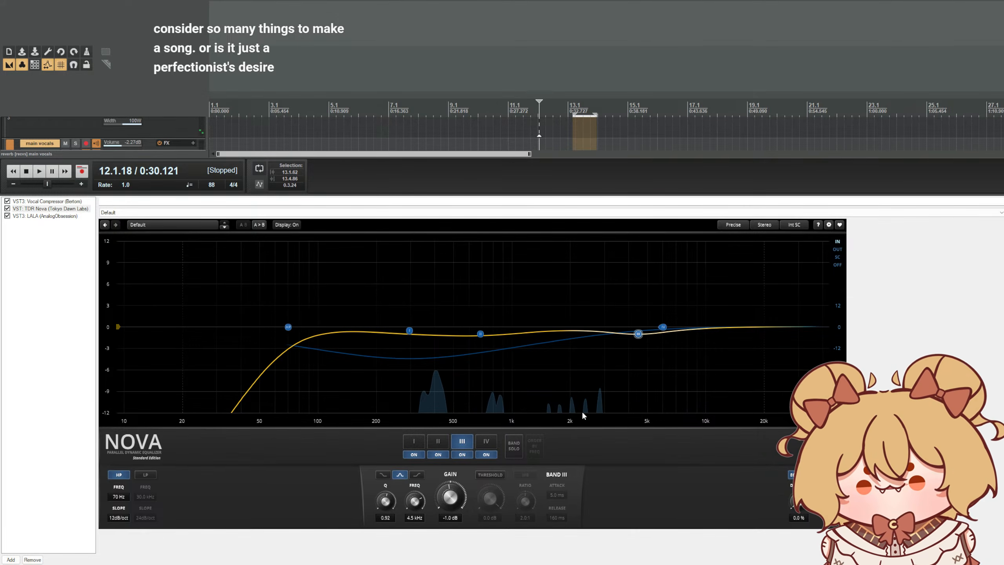
left_click(513, 446)
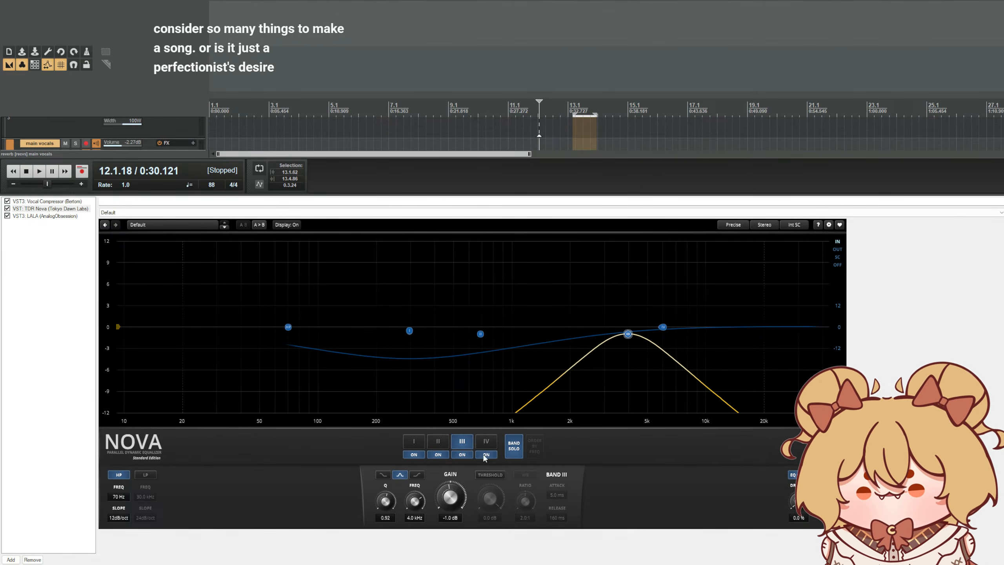
left_click(513, 446)
key("space")
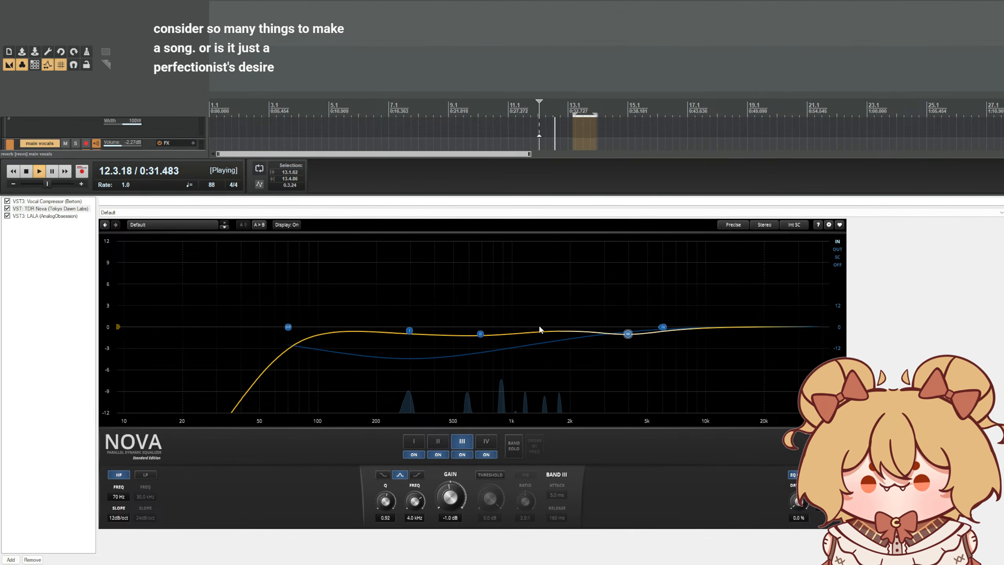
- Sweep Nova's soloed Band II to 828 Hz with a 12 dB boost, then set 0 dB gain, Q 0.72 and -11.0 dB threshold
left_click(480, 334)
left_click(513, 446)
left_click_drag(481, 334, 497, 240)
key("space")
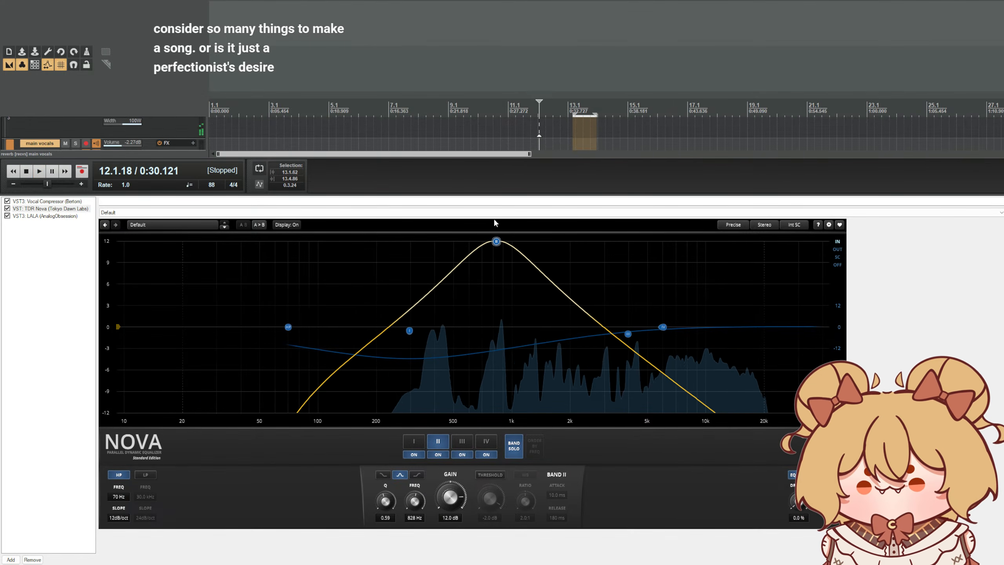
left_click(447, 515)
type("0")
key("Return")
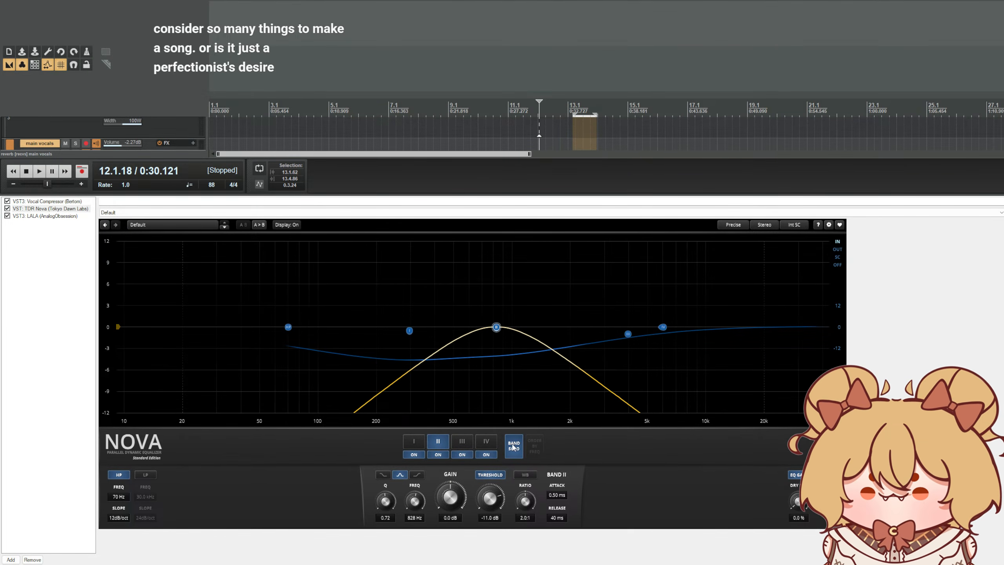
- Replay the vocals with and without band solo, settling Nova's Band II at 839 Hz and -1.0 dB gain with its threshold off
key("space")
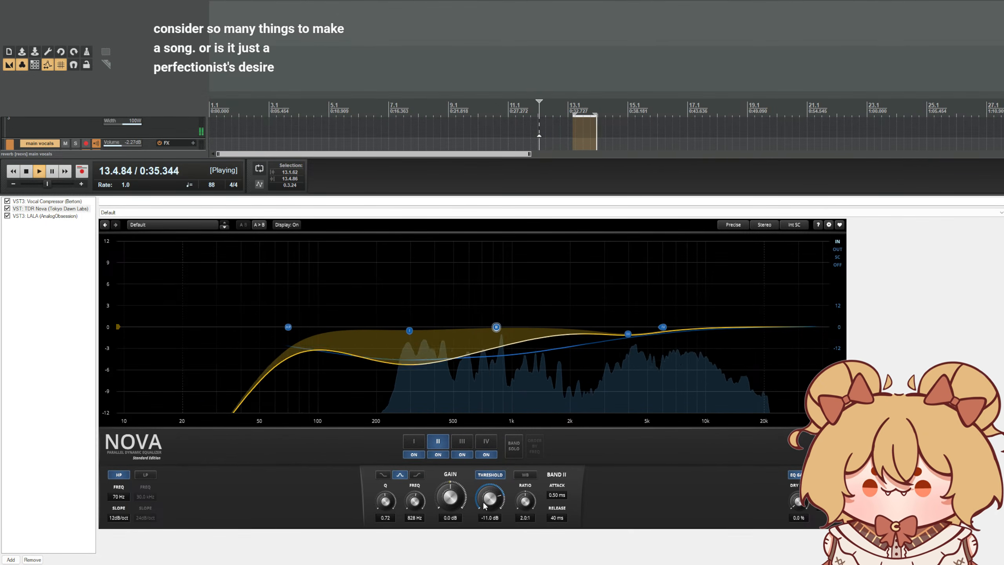
left_click(510, 446)
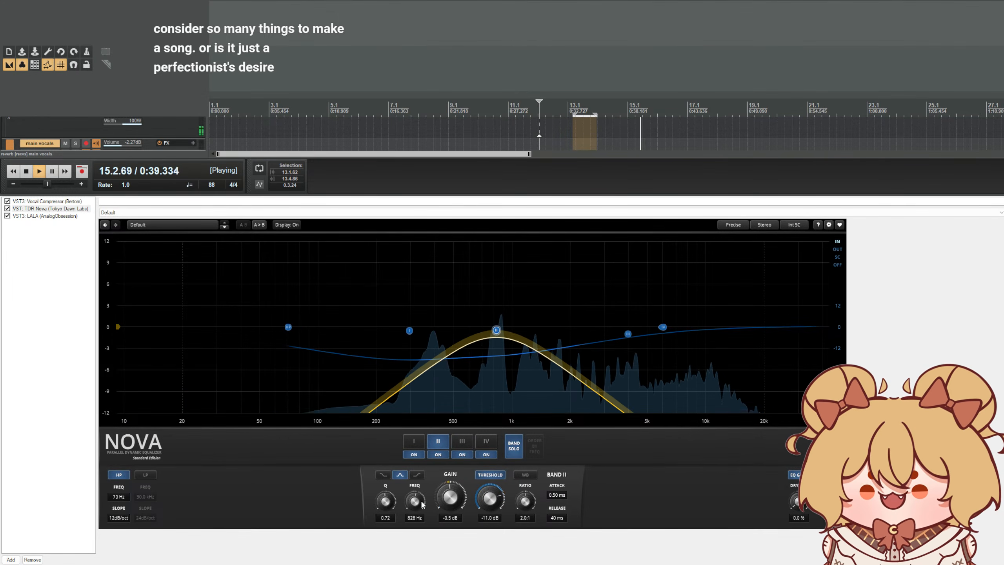
left_click_drag(419, 502, 449, 486)
left_click(509, 455)
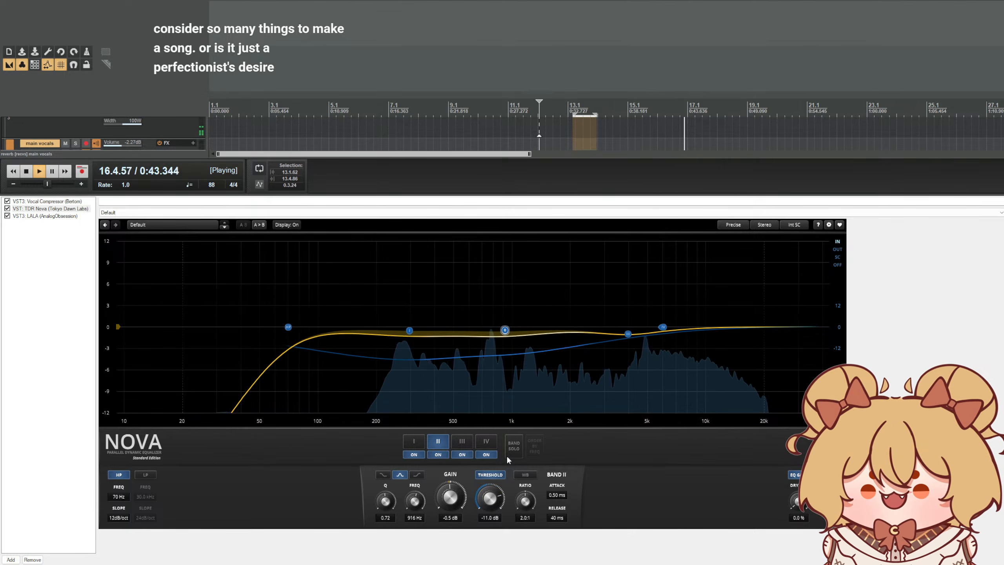
key("space")
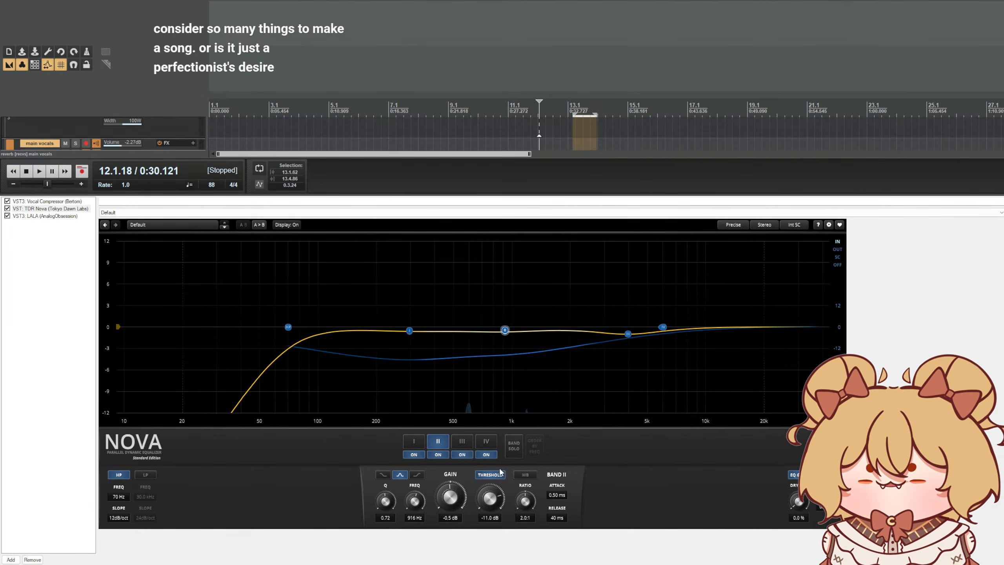
key("space")
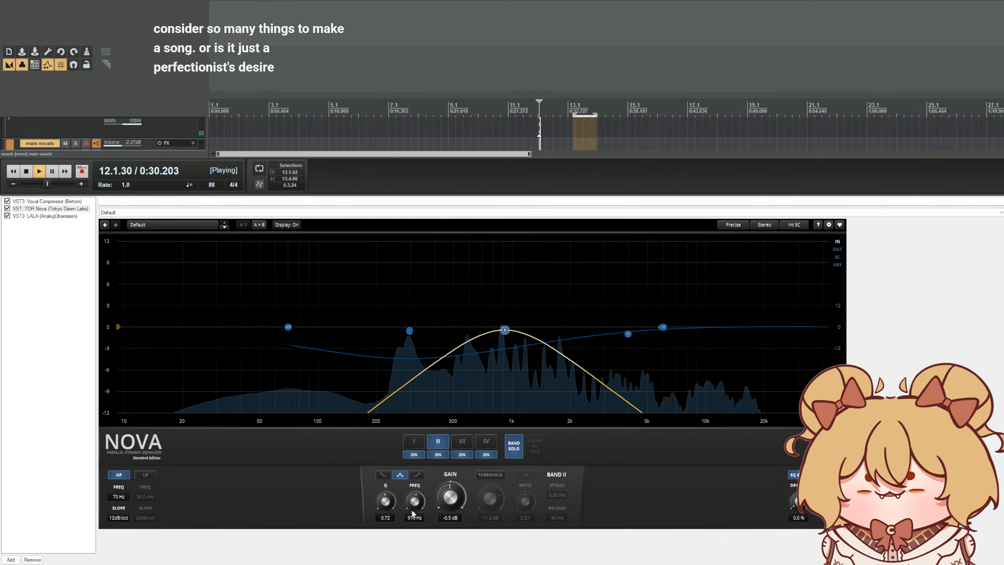
mouse_move(415, 503)
left_mouse_down()
mouse_move(443, 498)
mouse_move(415, 500)
left_mouse_up()
left_click(512, 446)
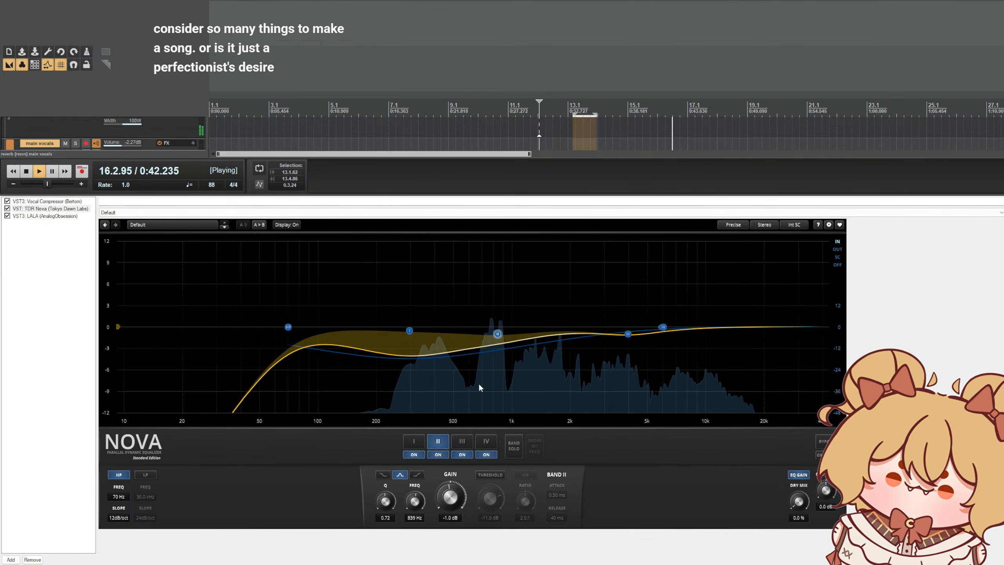
- Shrink the effects pane and listen to the equalized main vocals in the mix across the following bars
left_click_drag(639, 196, 656, 420)
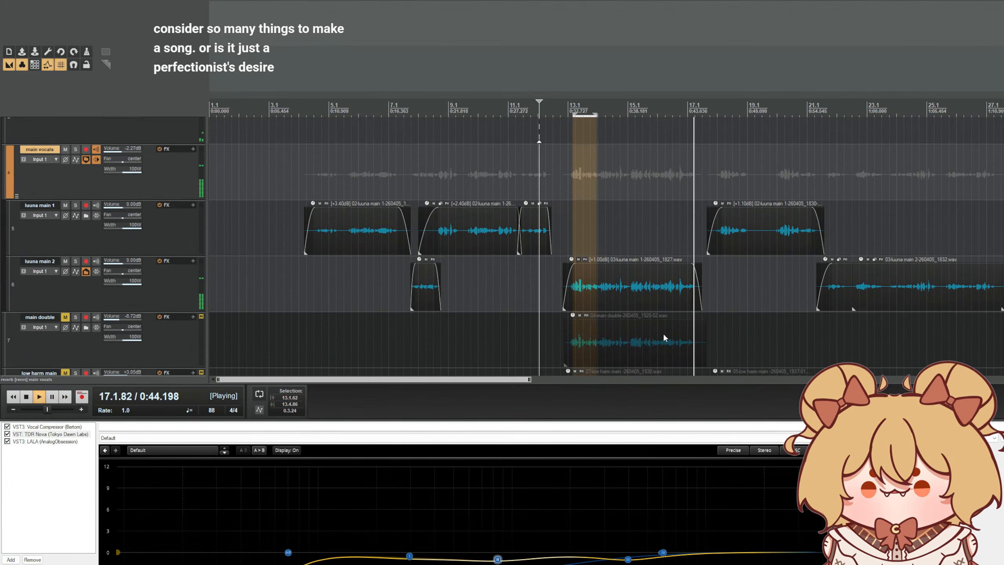
scroll(663, 332, "down", 2)
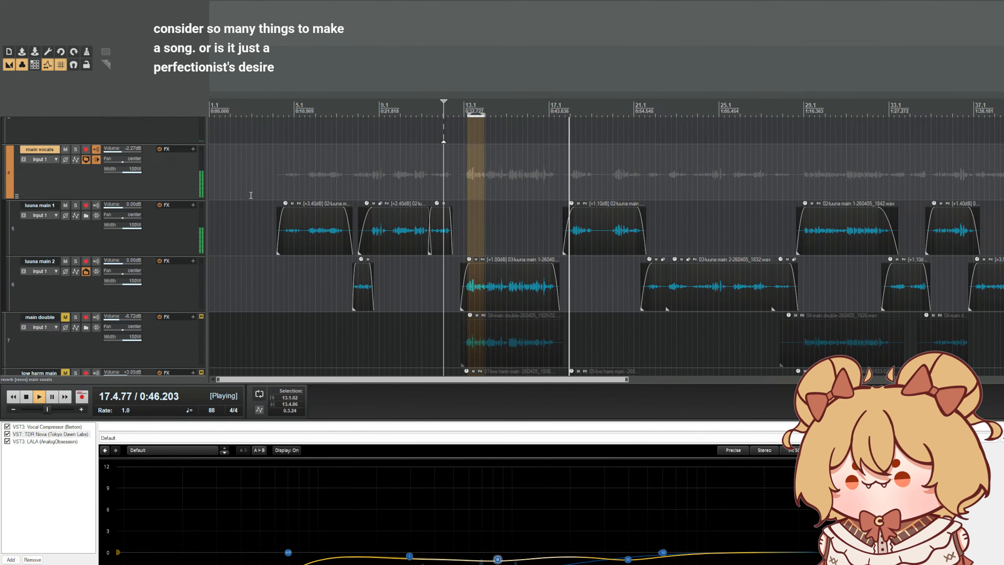
scroll(182, 170, "up", 1)
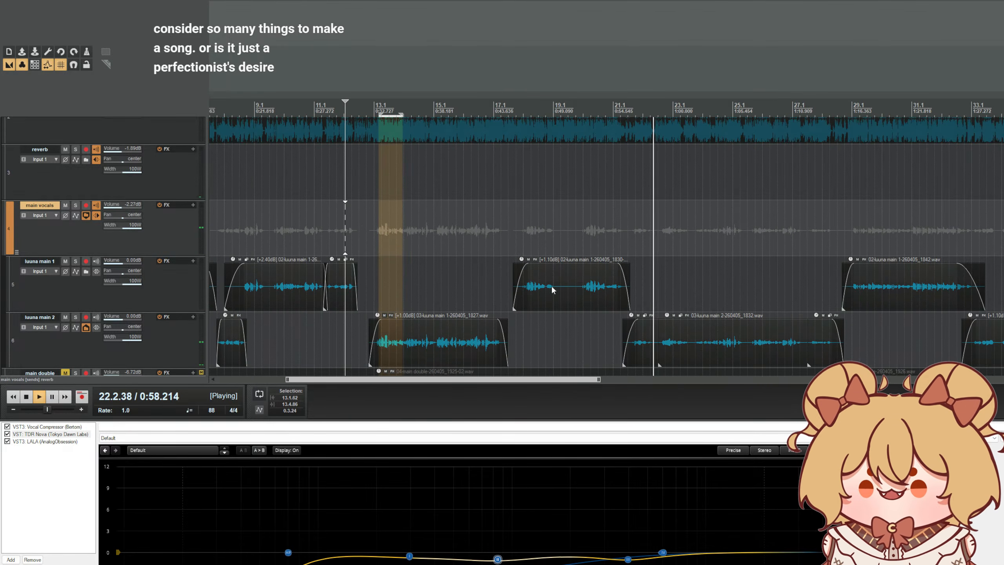
scroll(455, 300, "down", 3)
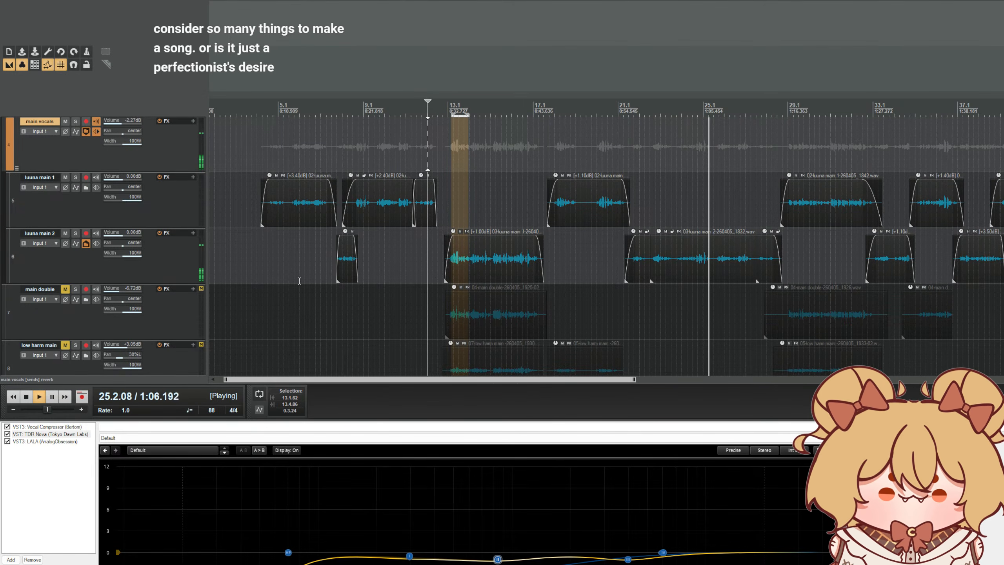
- Open Ozone 11 Equalizer on the instrumental track and add a soloed bell band at 642 Hz with Q 0.4
scroll(152, 257, "up", 6)
left_click(162, 134)
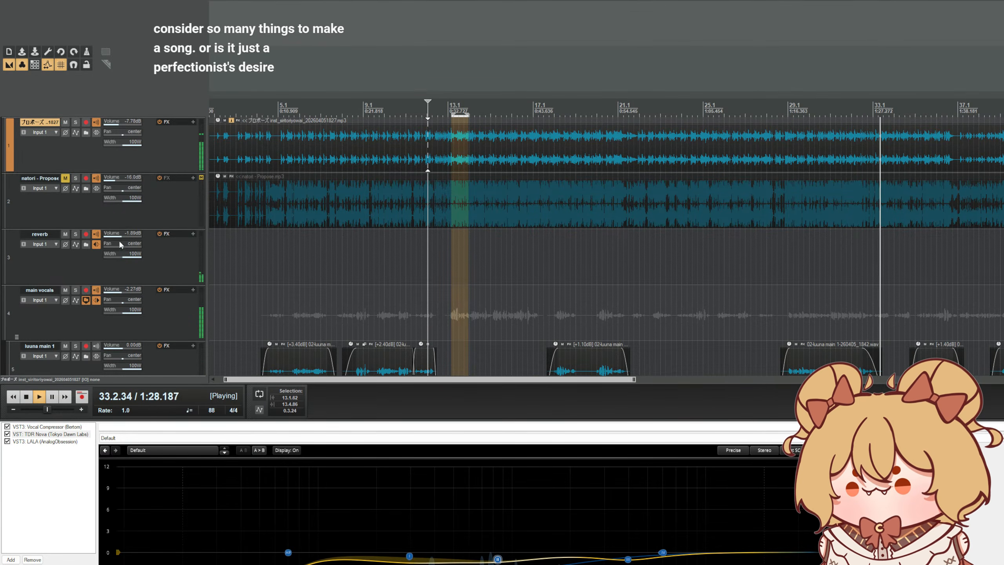
left_click(166, 122)
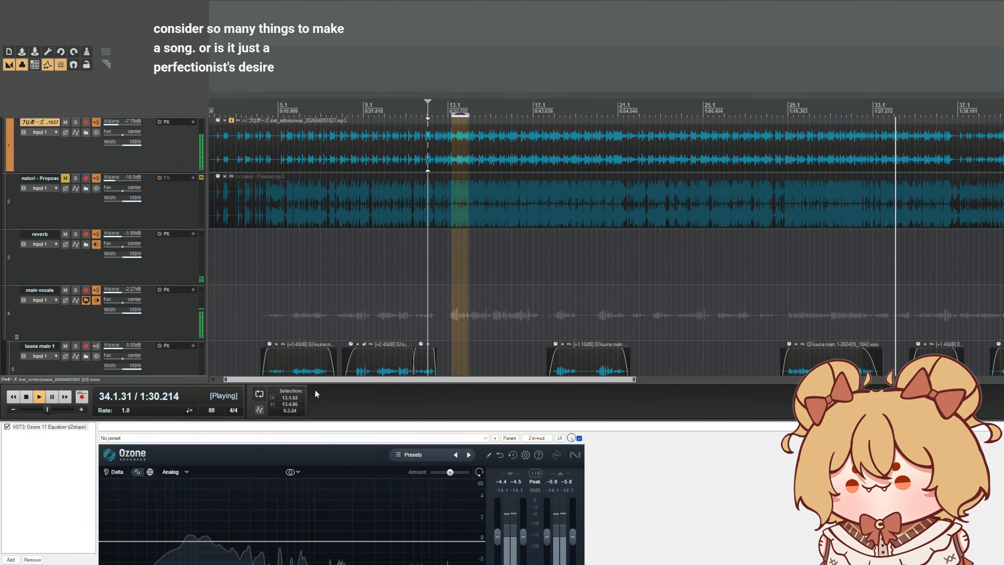
left_click_drag(320, 419, 316, 276)
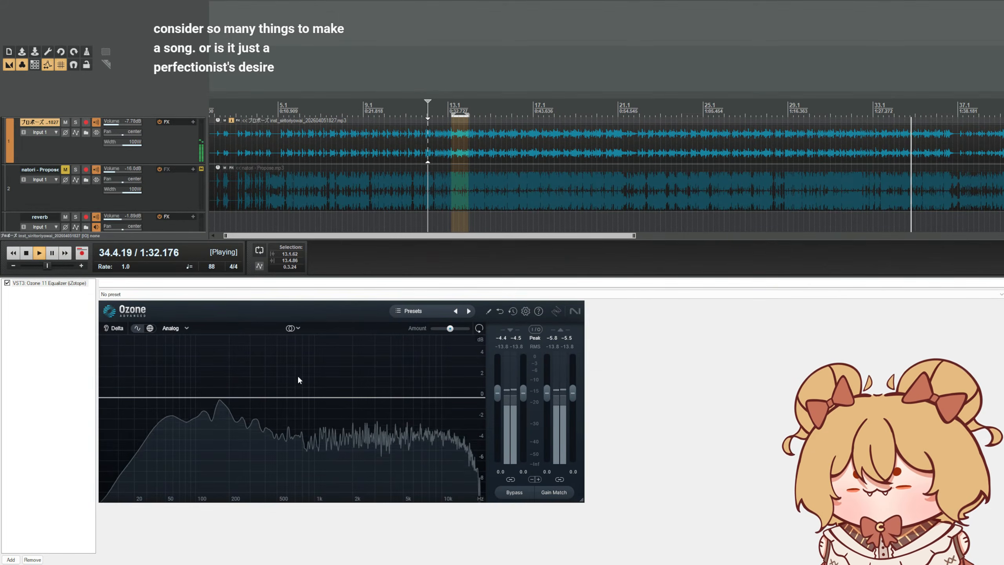
left_click(300, 397)
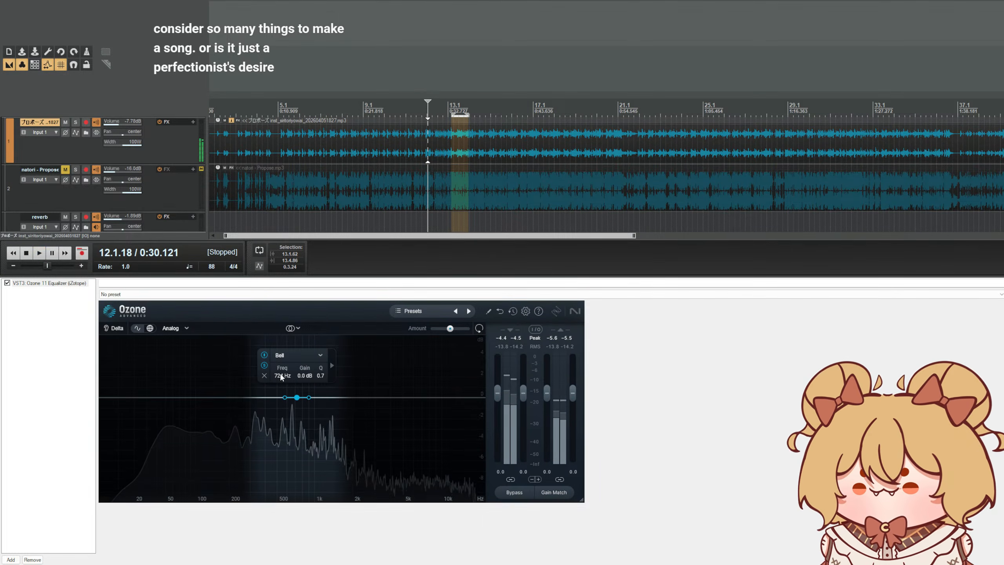
left_click_drag(321, 379, 284, 378)
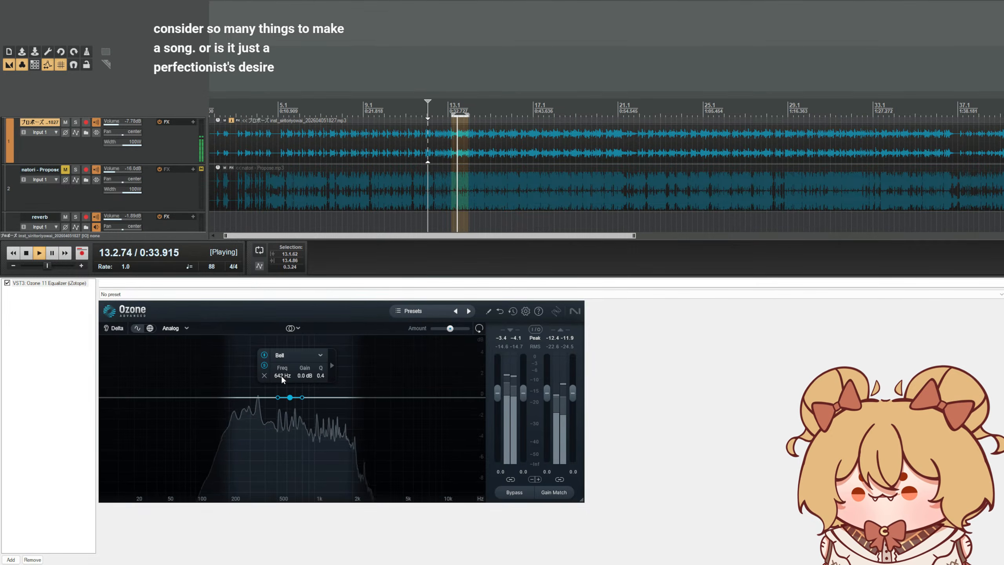
- Set Ozone's bell band to -0.4 dB gain at 540 Hz, ending its solo to hear the full instrumental
scroll(281, 377, "down", 2)
scroll(296, 376, "down", 2)
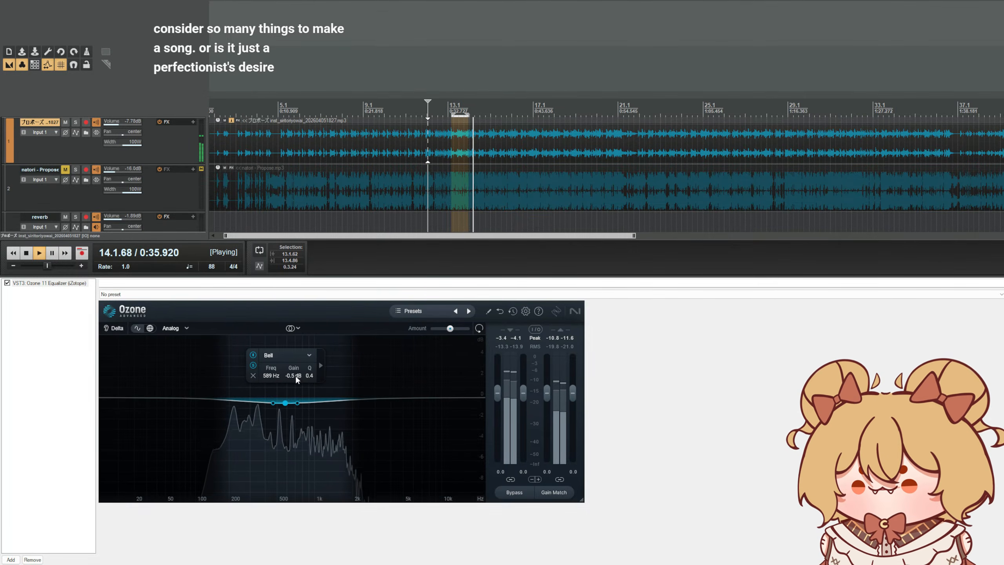
scroll(295, 375, "up", 1)
scroll(277, 377, "up", 1)
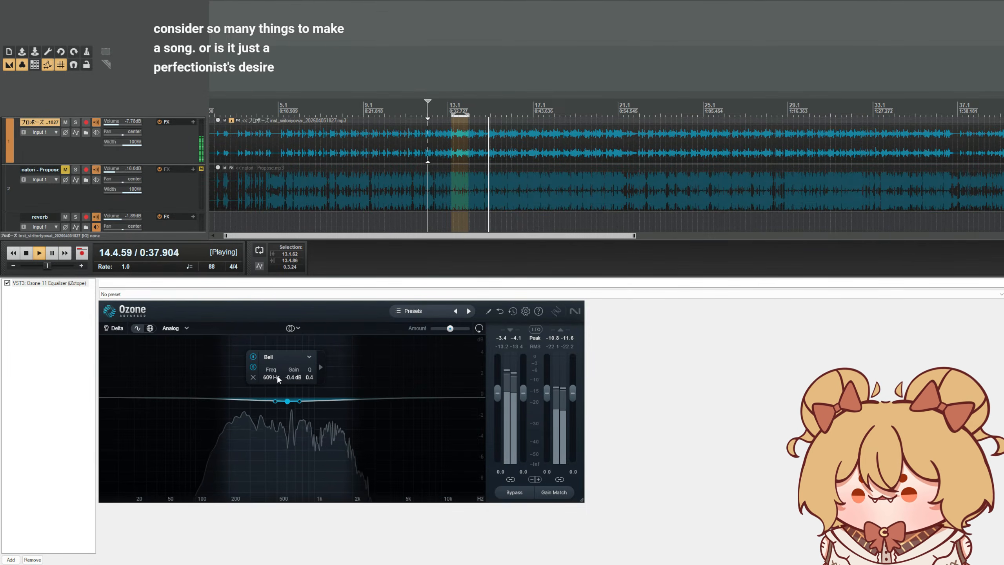
left_click(257, 367)
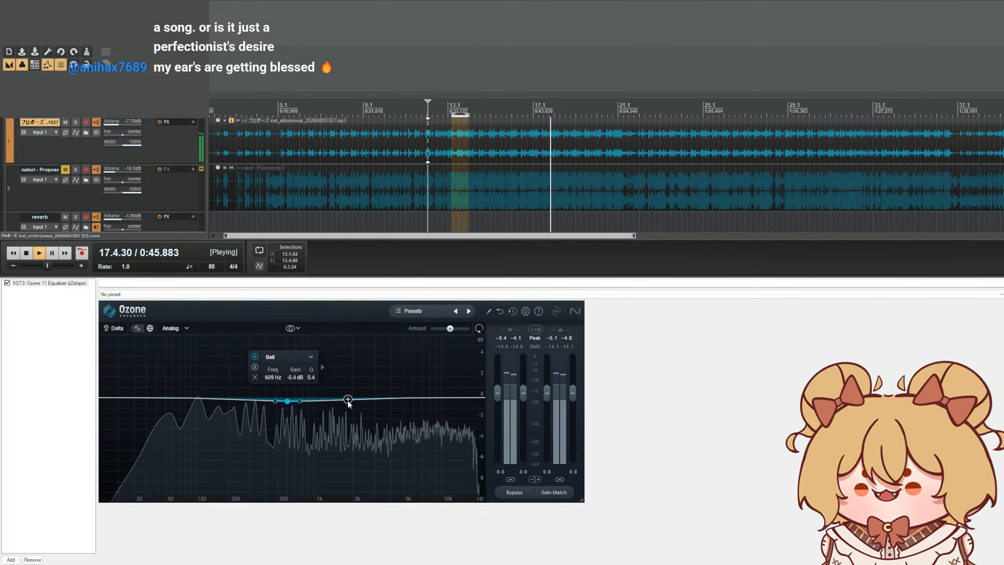
left_click_drag(255, 368, 250, 368)
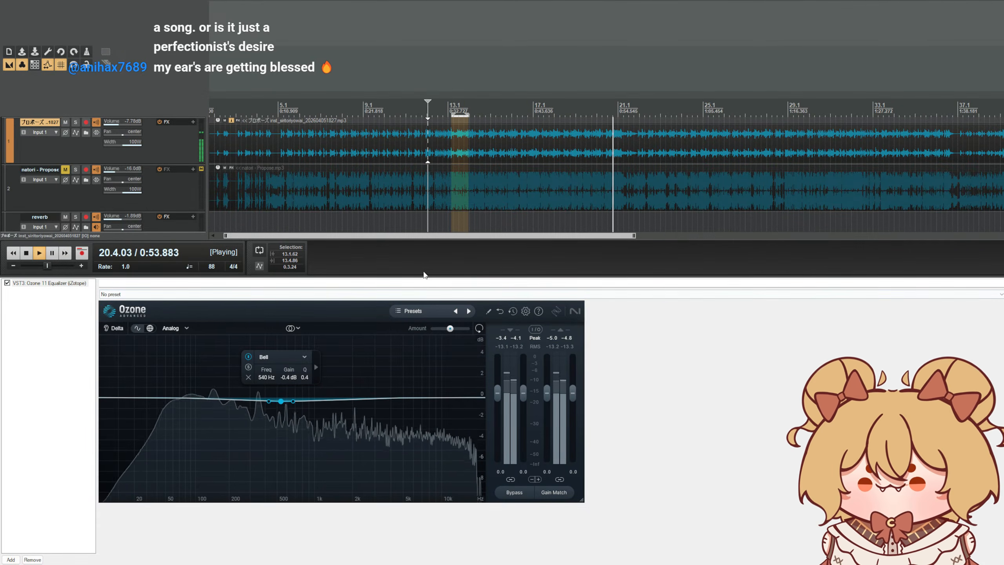
- Shrink the effects pane, stop playback and lower the main vocals track's volume to -3.63 dB
left_click_drag(425, 276, 421, 439)
scroll(421, 364, "down", 2)
key("space")
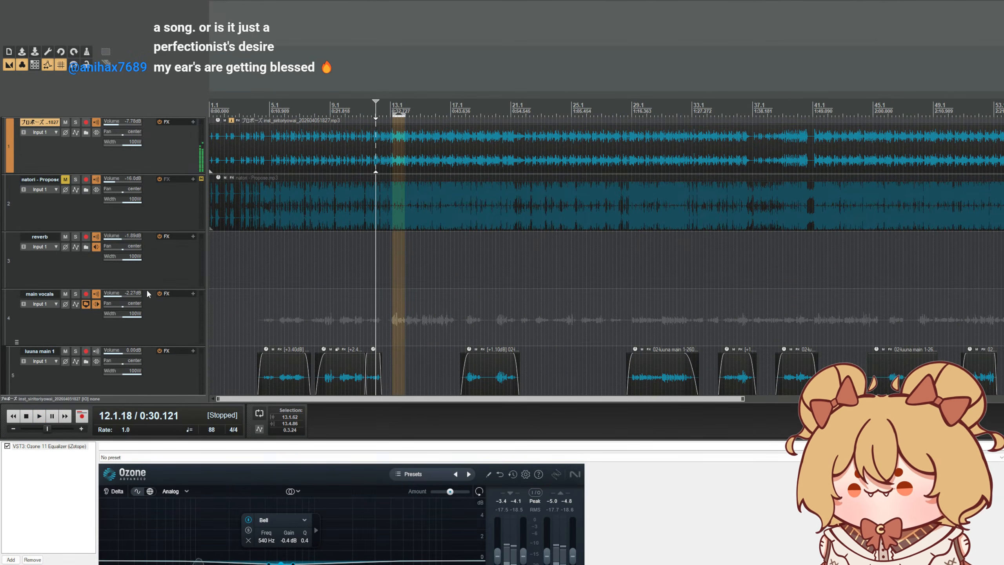
left_click_drag(127, 296, 120, 296)
scroll(180, 275, "down", 3)
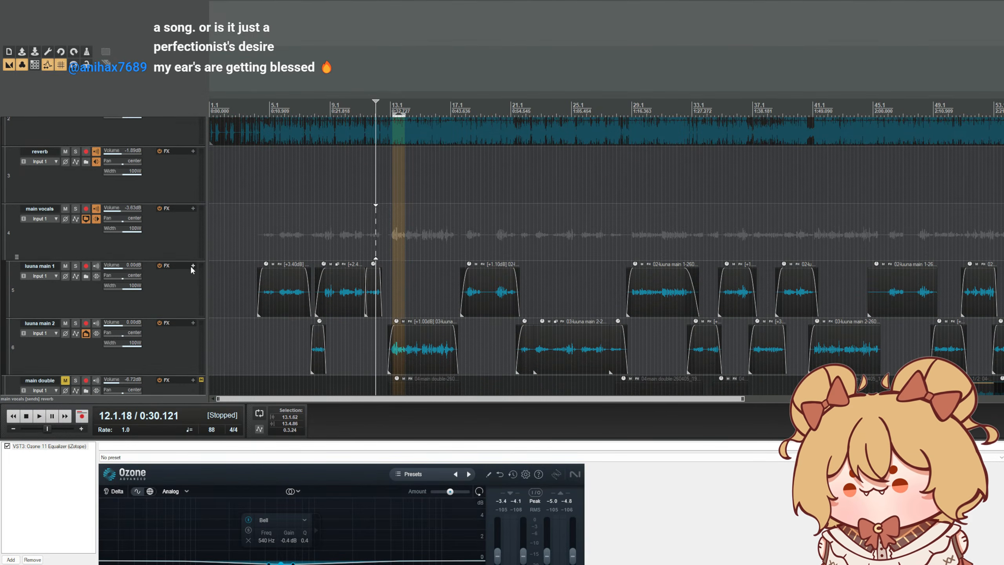
- Try Softube Saturation Knob on the main vocals at 0.5 and 0.4 saturation during playback, then remove it from the chain
left_click(166, 265)
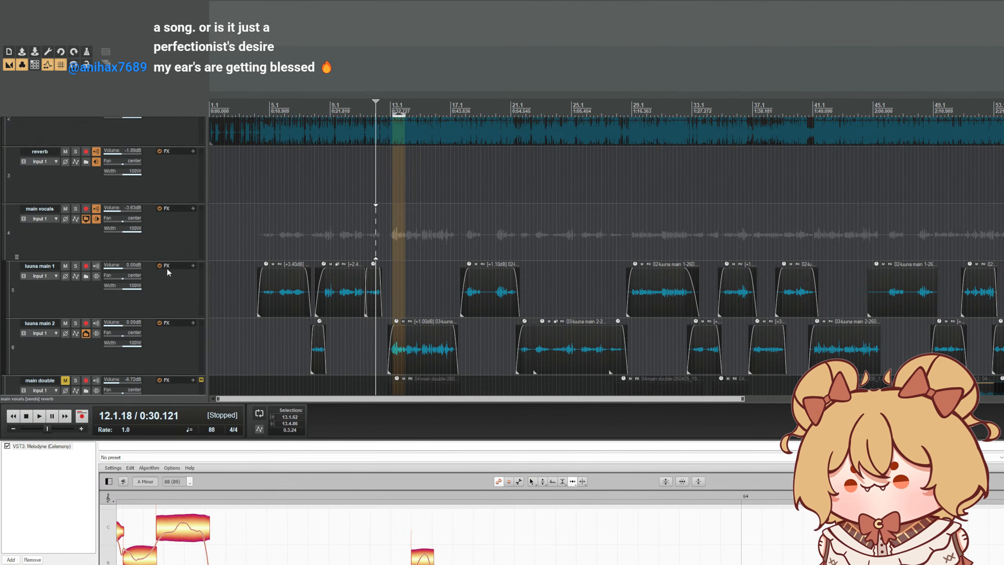
left_click(190, 208)
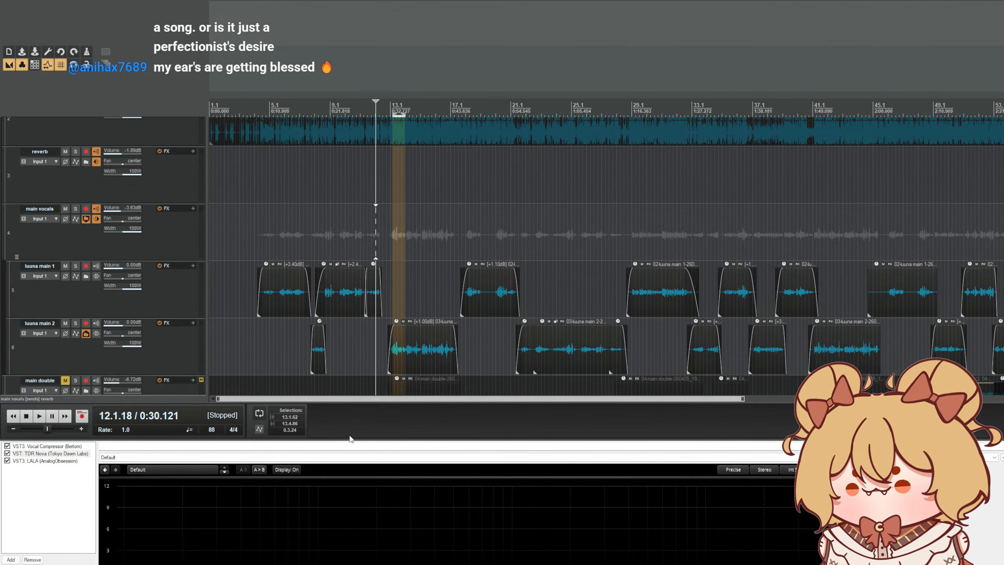
left_click_drag(349, 438, 326, 299)
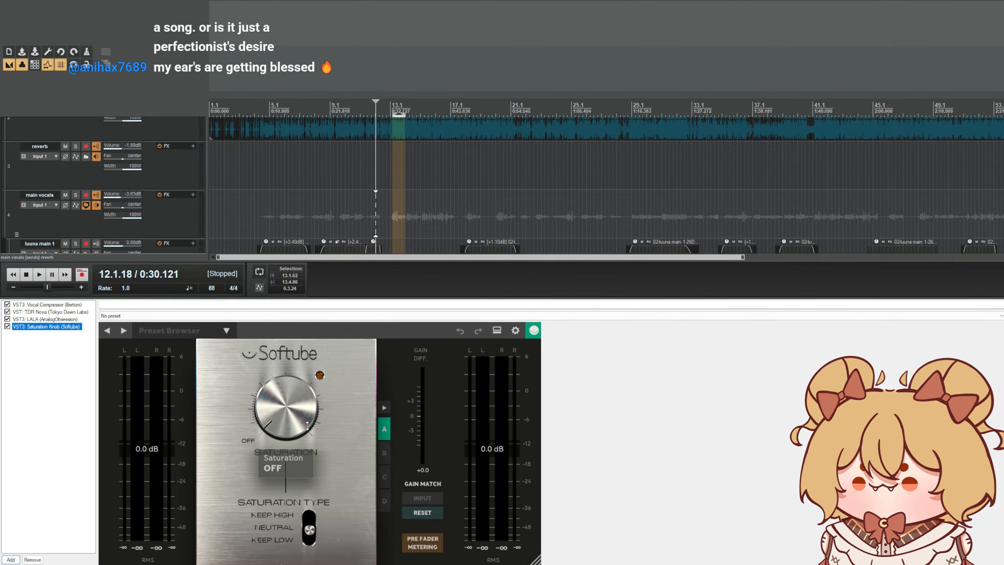
left_click_drag(308, 425, 298, 417)
key("space")
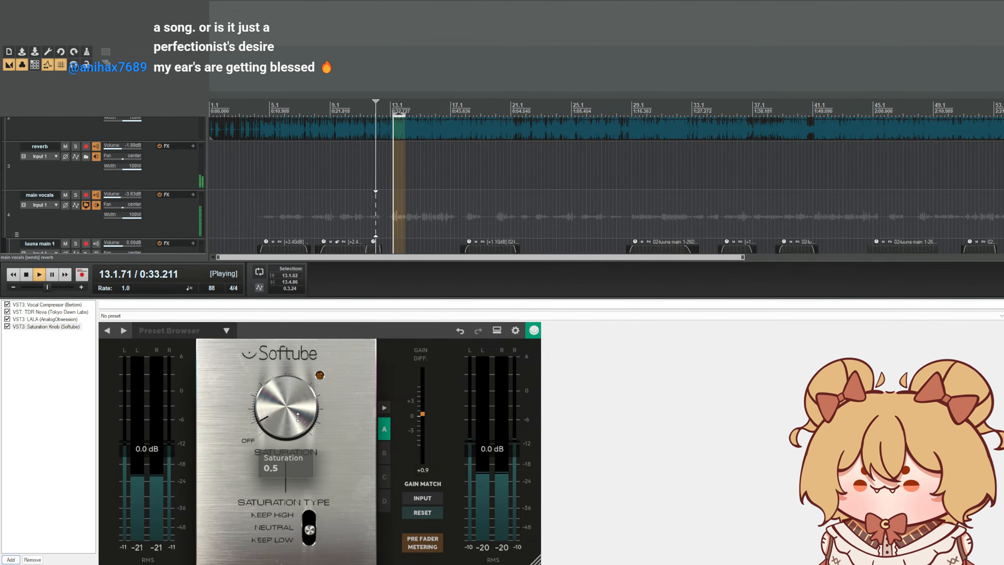
mouse_move(300, 393)
left_mouse_down()
mouse_move(298, 379)
mouse_move(297, 390)
left_mouse_up()
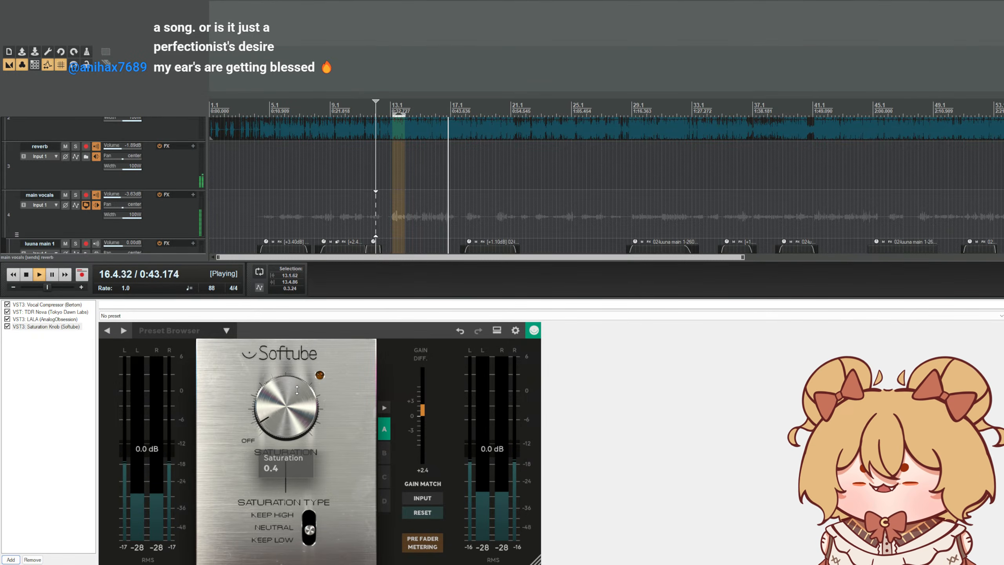
key("space")
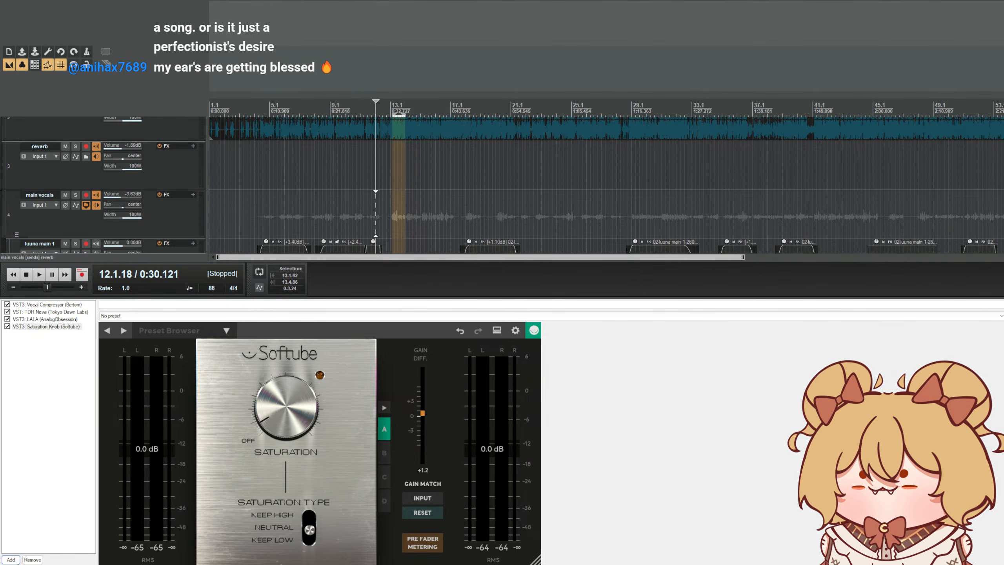
left_click(33, 557)
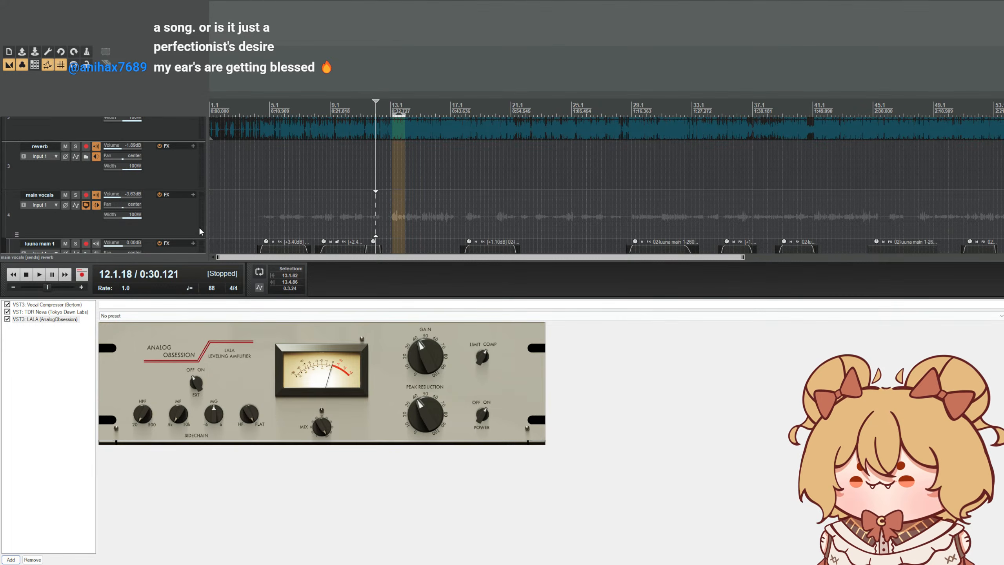
- Shrink the effects pane to show more tracks and select the reverb track
left_click_drag(203, 298, 198, 420)
left_click(158, 216)
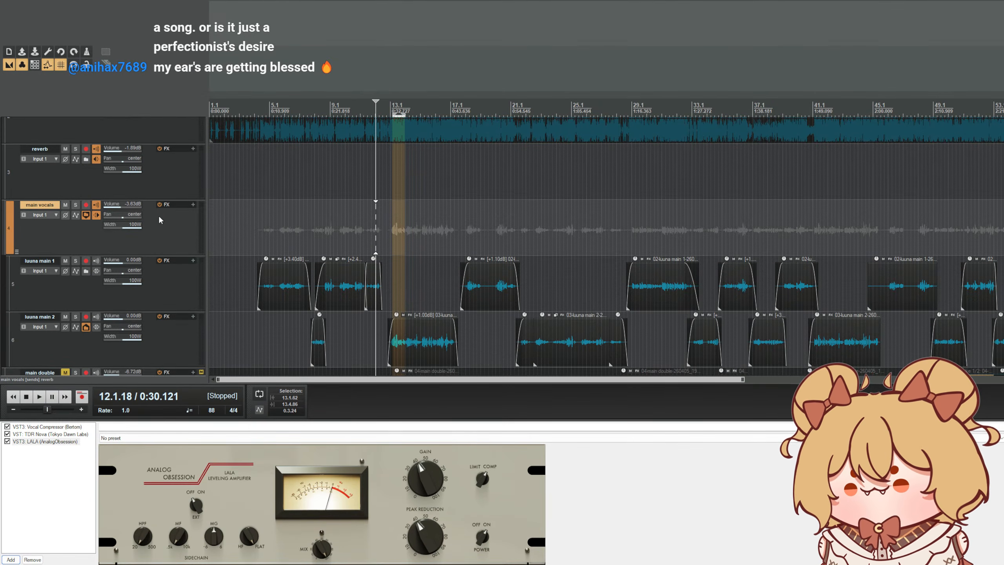
scroll(165, 262, "up", 3)
left_click(164, 261)
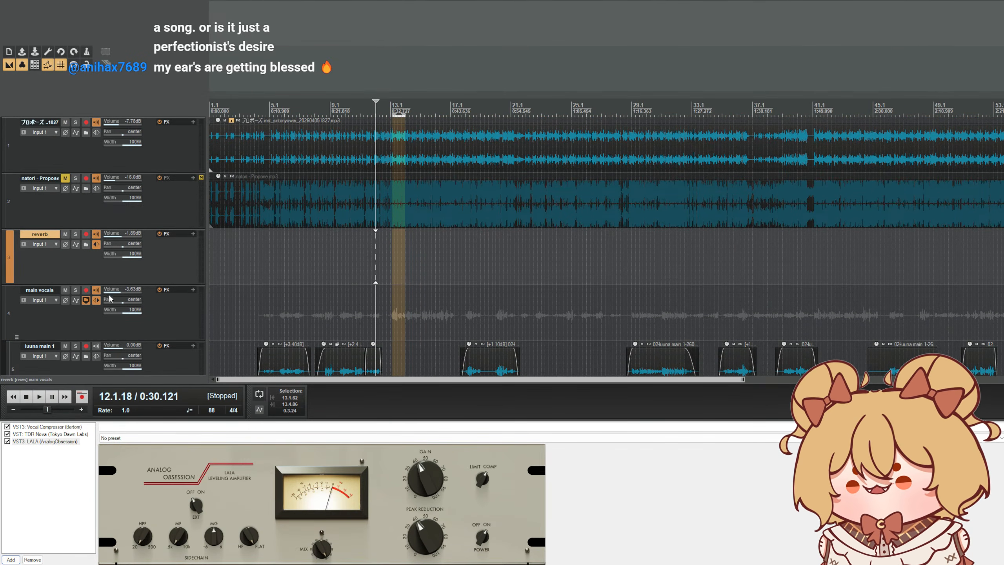
- Insert a track between the reverb and main vocals tracks and name it "satu"
key("ctrl+t")
double_click(45, 293)
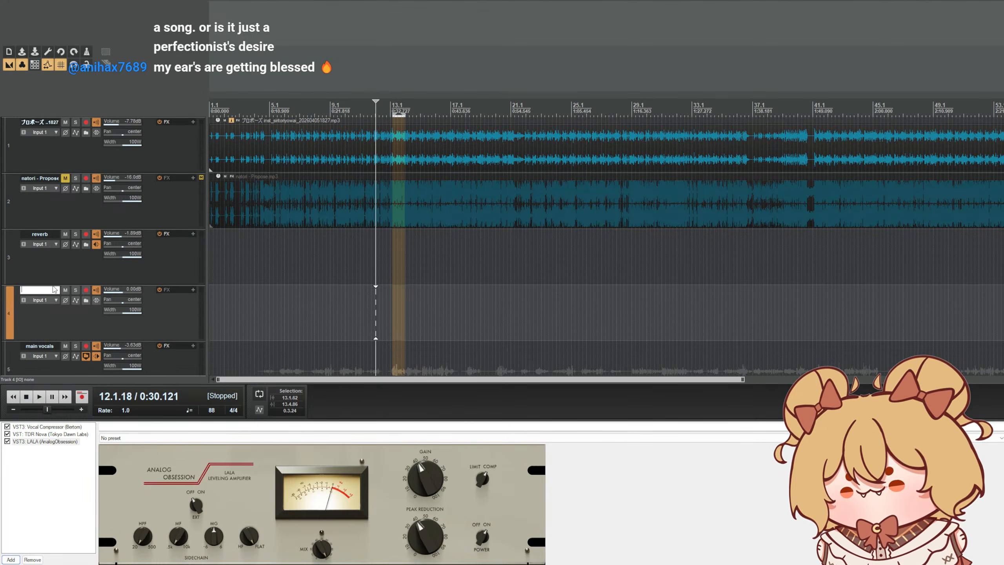
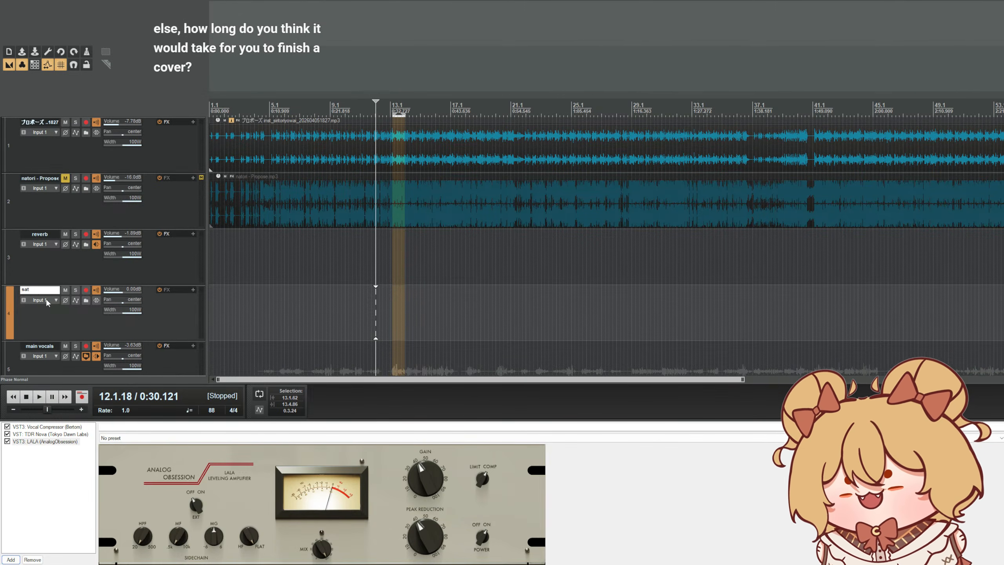
left_click(50, 460)
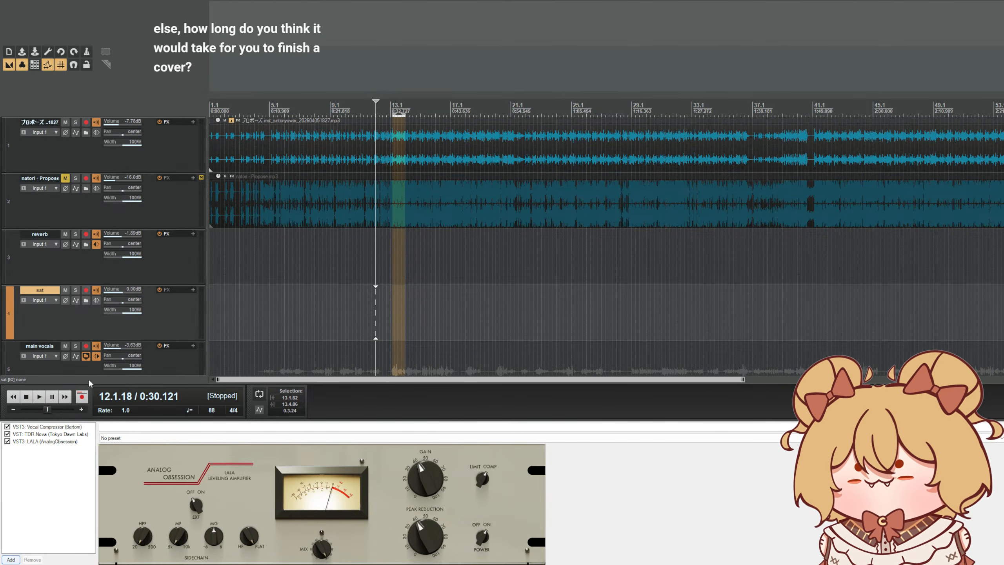
double_click(56, 290)
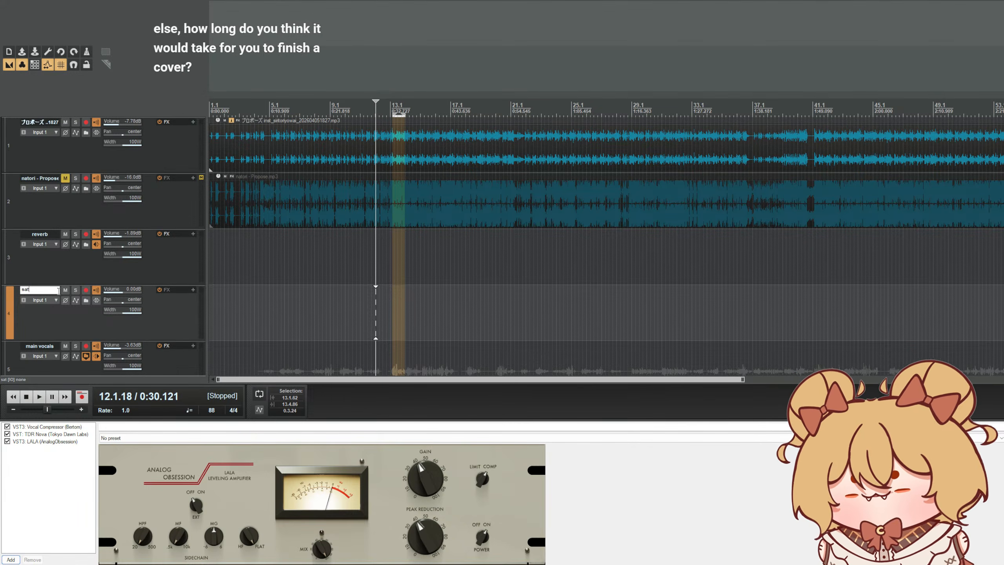
type("u")
key("Return")
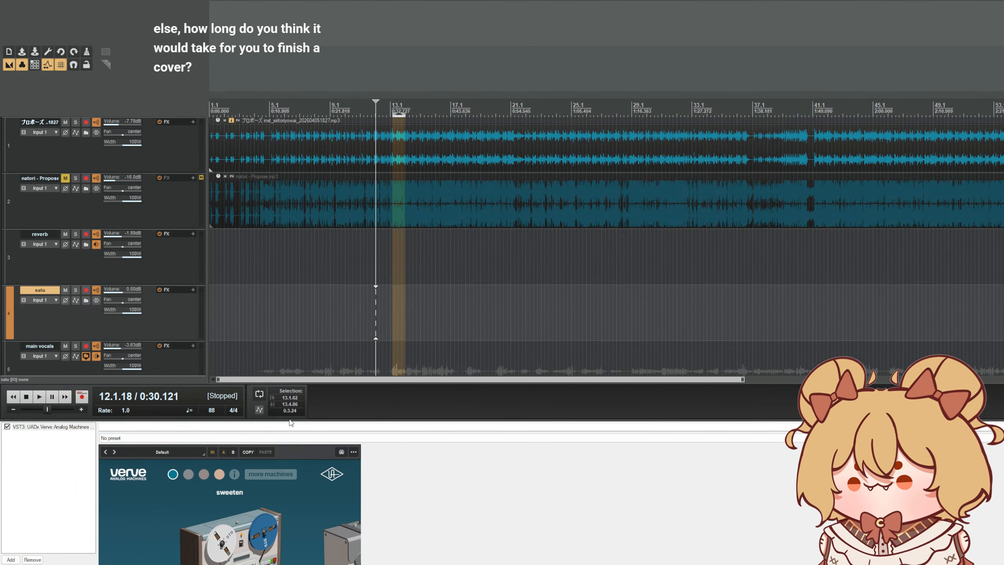
- Set up UADx Verve Analog Machines on the satu track, resizing the effects pane and turning down the sweeten machine's drive
left_click_drag(291, 421, 286, 294)
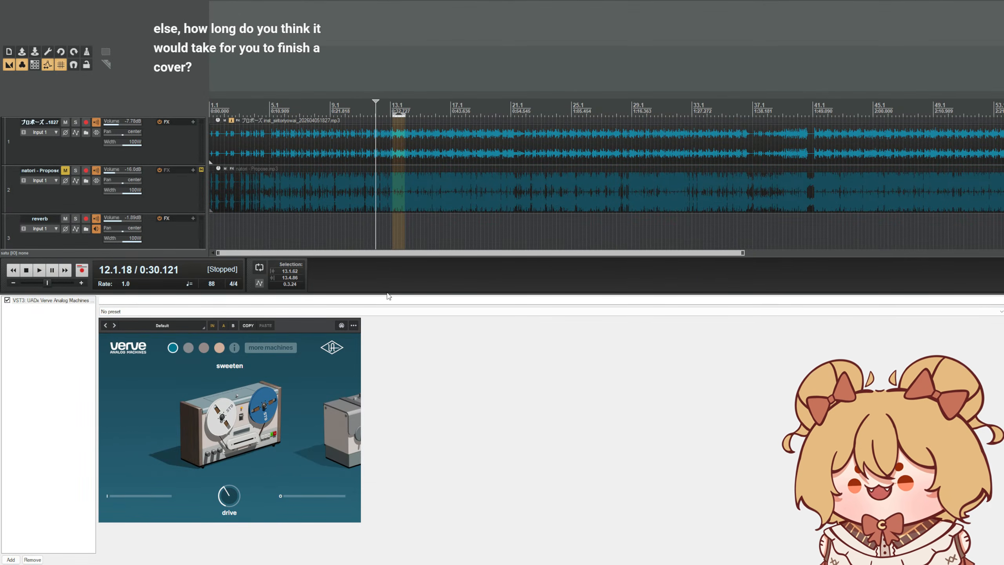
left_click_drag(385, 295, 371, 351)
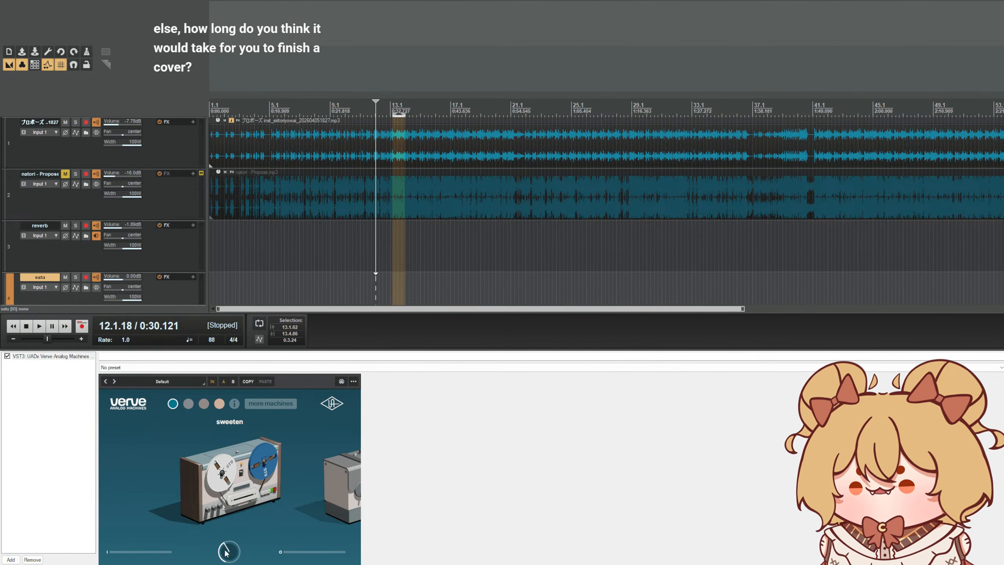
left_click_drag(235, 561, 235, 564)
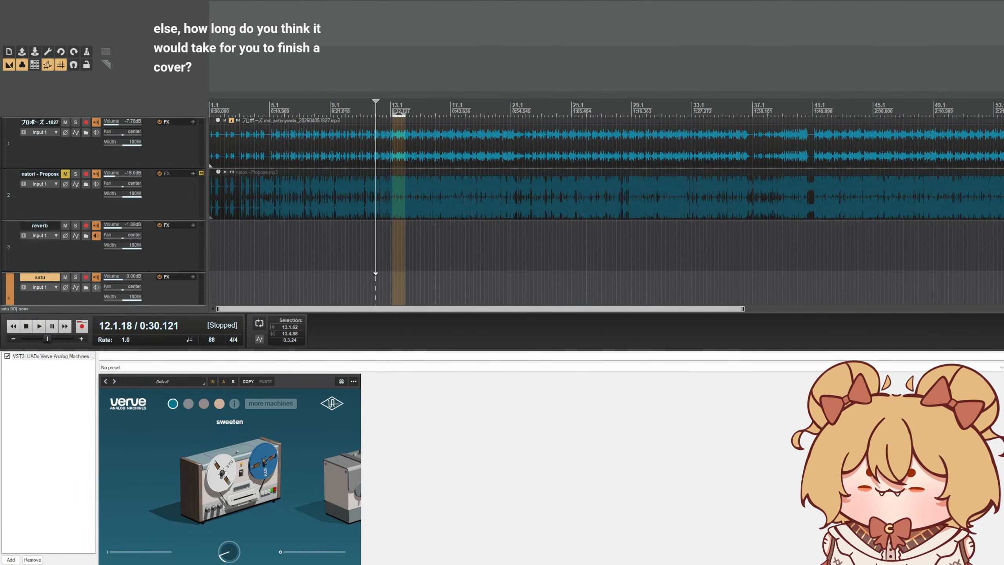
- Start playback and add a send from the main vocals track to the satu track
key("space")
scroll(93, 236, "down", 3)
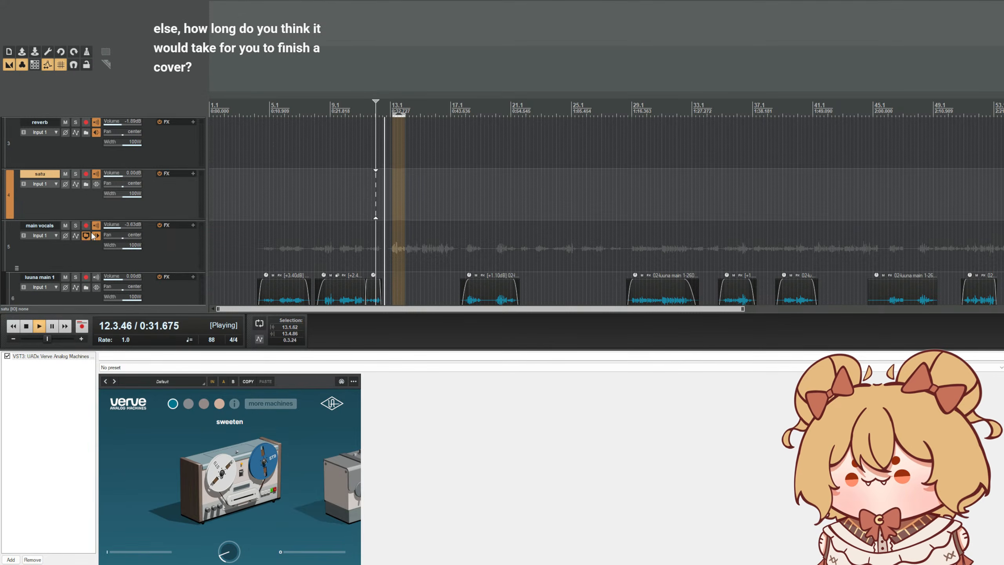
left_click(93, 236)
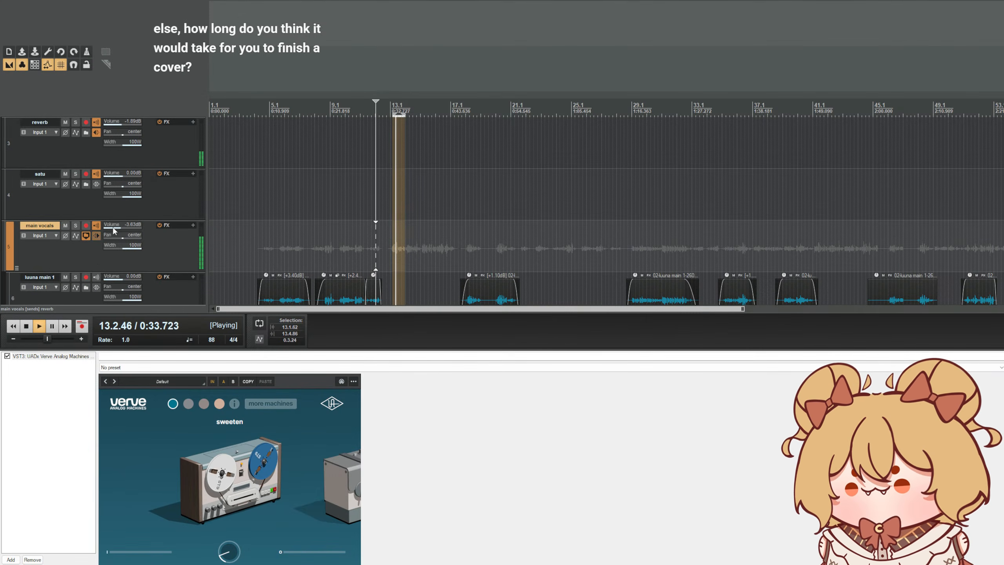
left_click_drag(112, 228, 107, 200)
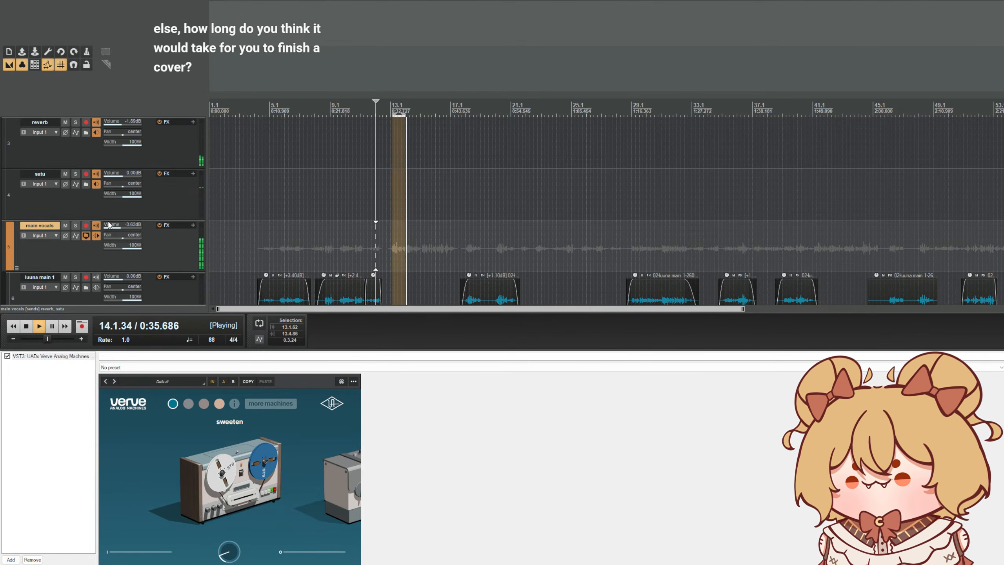
- Try Verve's warm, thicken and vintagize machines during playback, returning to sweeten
left_click(186, 404)
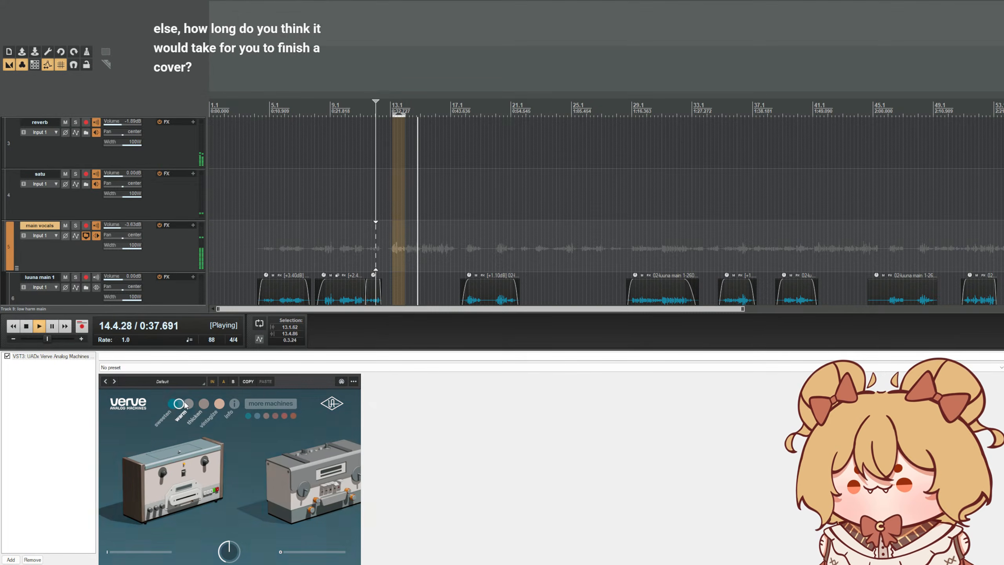
left_click(203, 404)
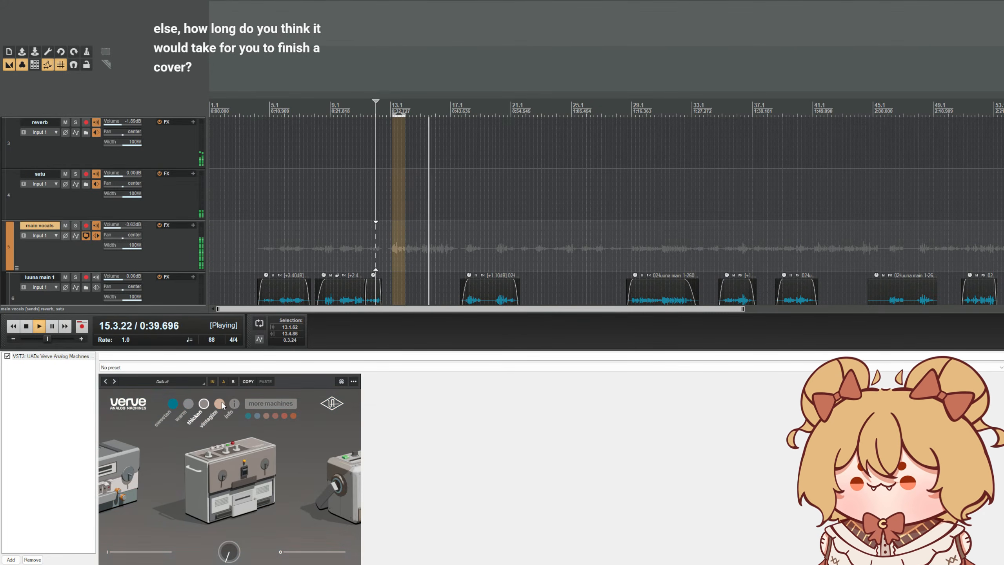
left_click(220, 403)
left_click(173, 403)
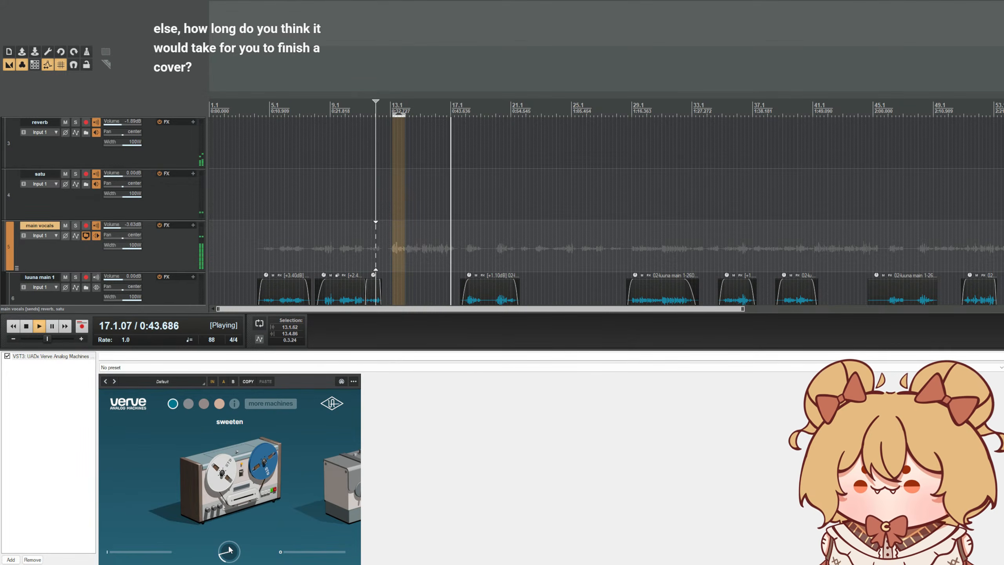
- Raise Verve's drive slightly and lower the satu track's volume to about -2 dB during playback, shrinking the effects pane
key("space")
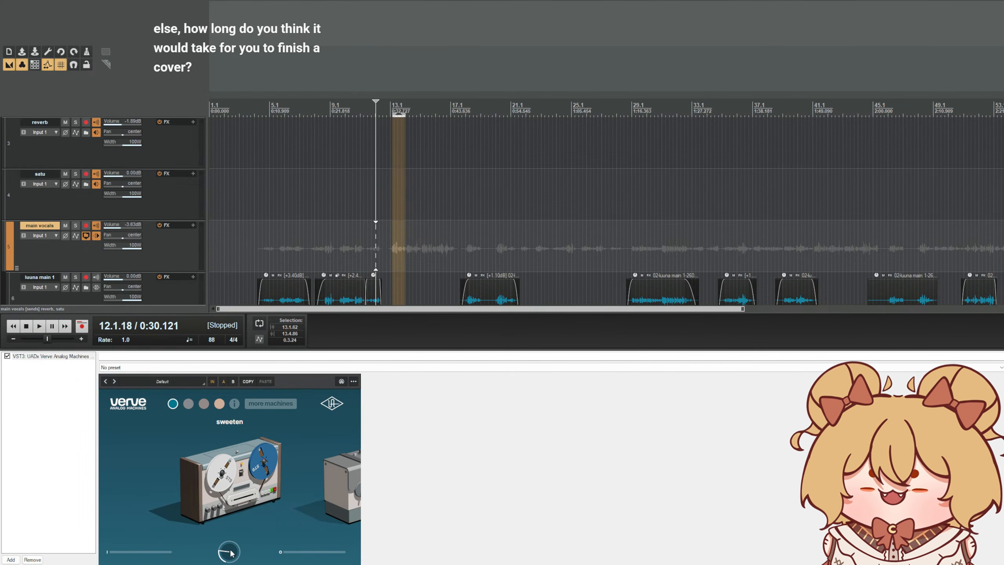
key("space")
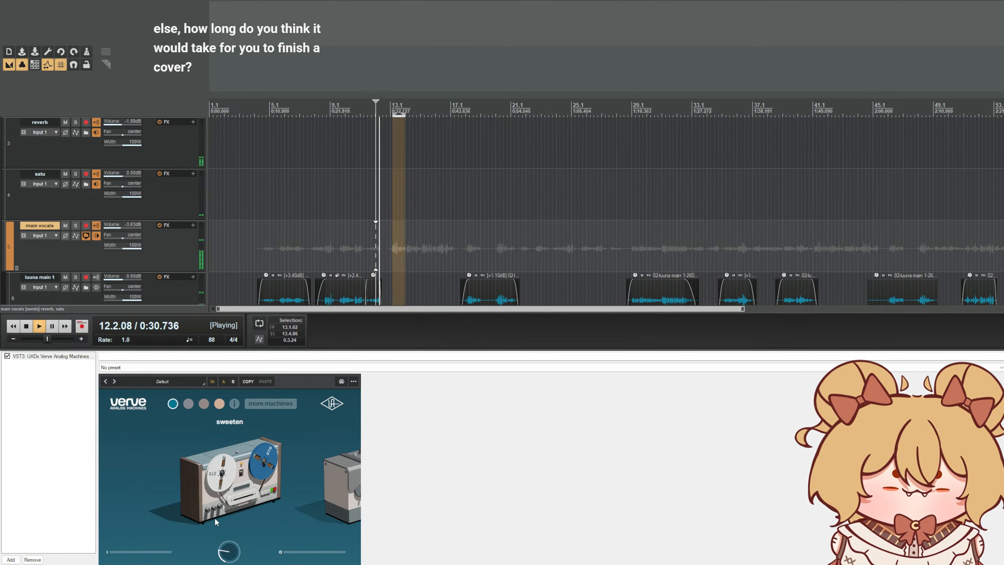
left_click(134, 183)
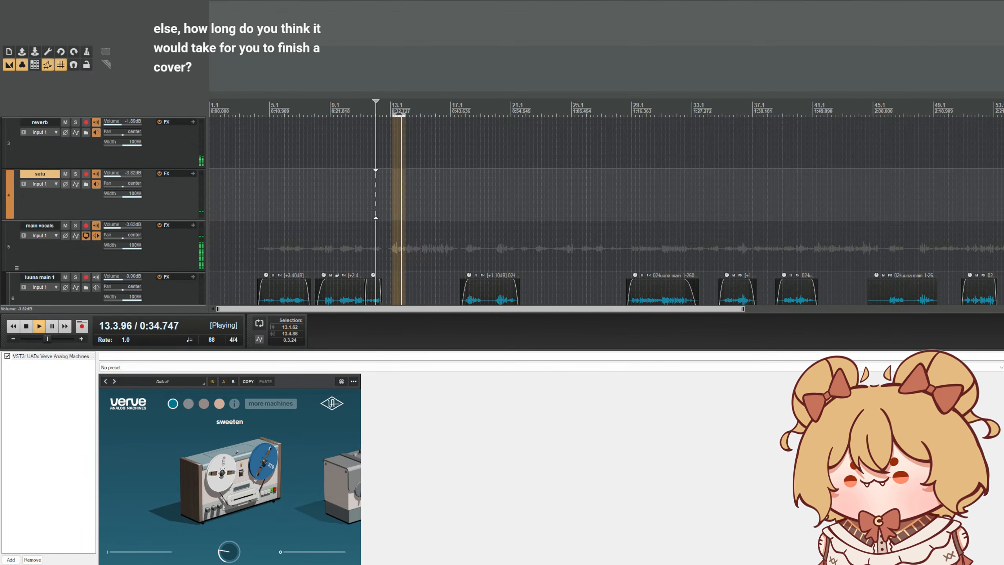
left_click_drag(123, 175, 121, 175)
left_click_drag(336, 349, 328, 506)
key("space")
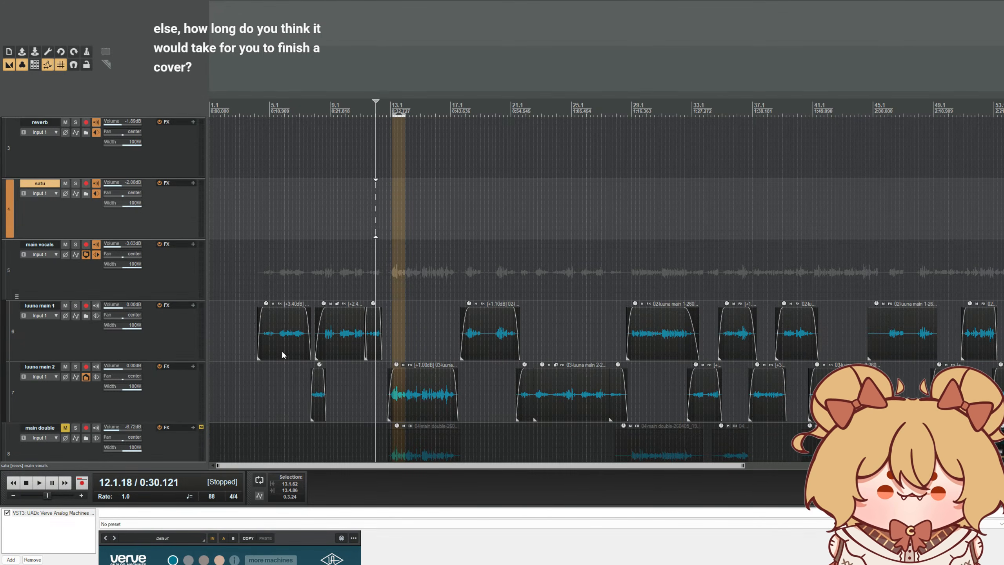
- Unmute the main double track
scroll(282, 355, "down", 3)
scroll(282, 315, "up", 2)
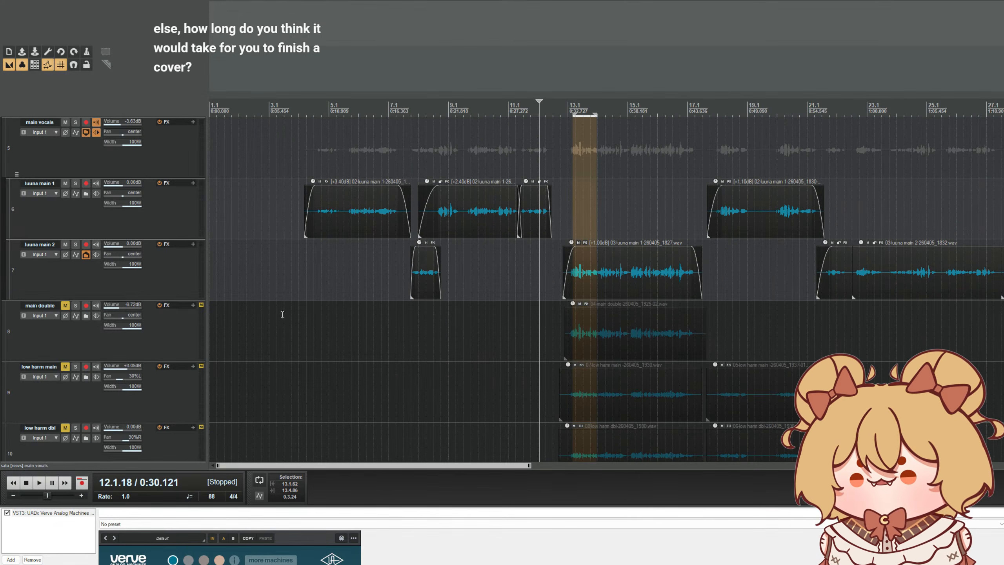
left_click(66, 305)
scroll(454, 356, "down", 1)
scroll(466, 356, "up", 3)
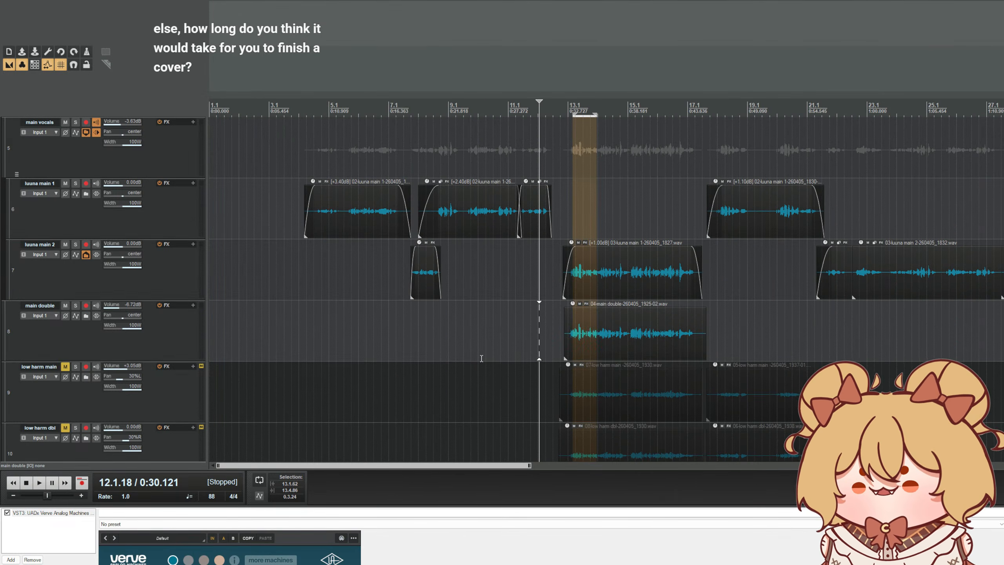
scroll(448, 362, "down", 3)
- Open the main double track's effects chain and add Bertom Vocal Compressor after Melodyne
left_click(177, 341)
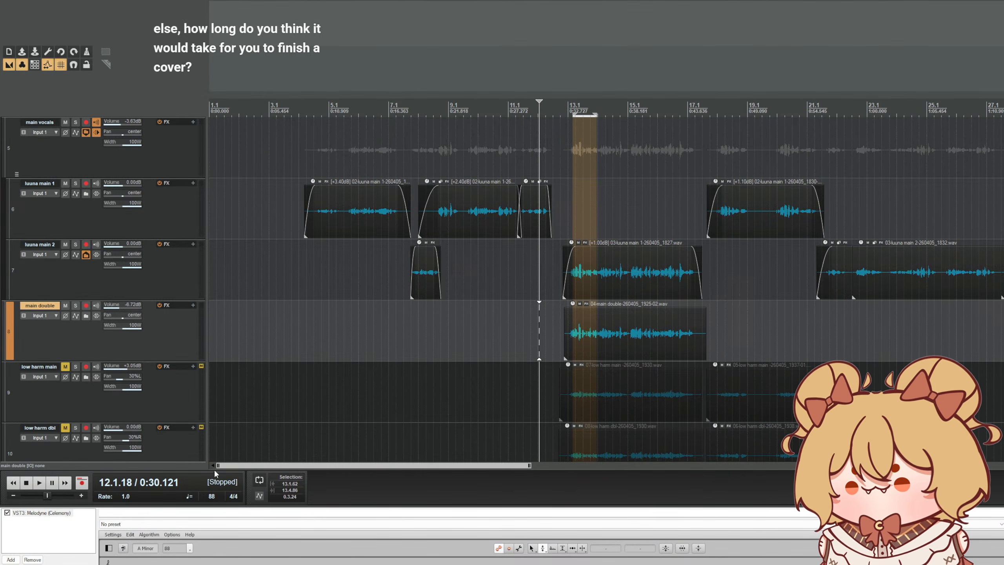
left_click_drag(213, 469, 338, 248)
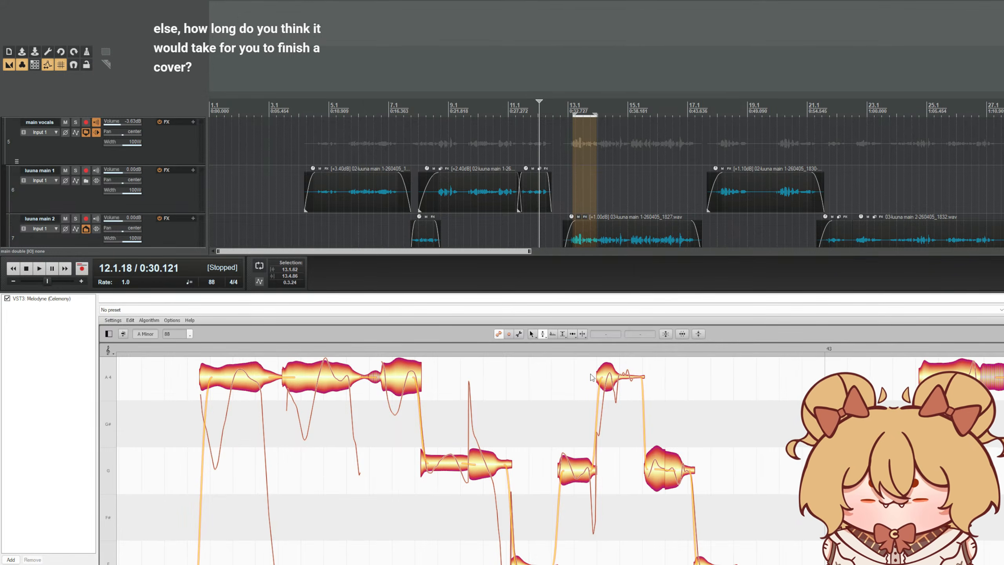
double_click(459, 214)
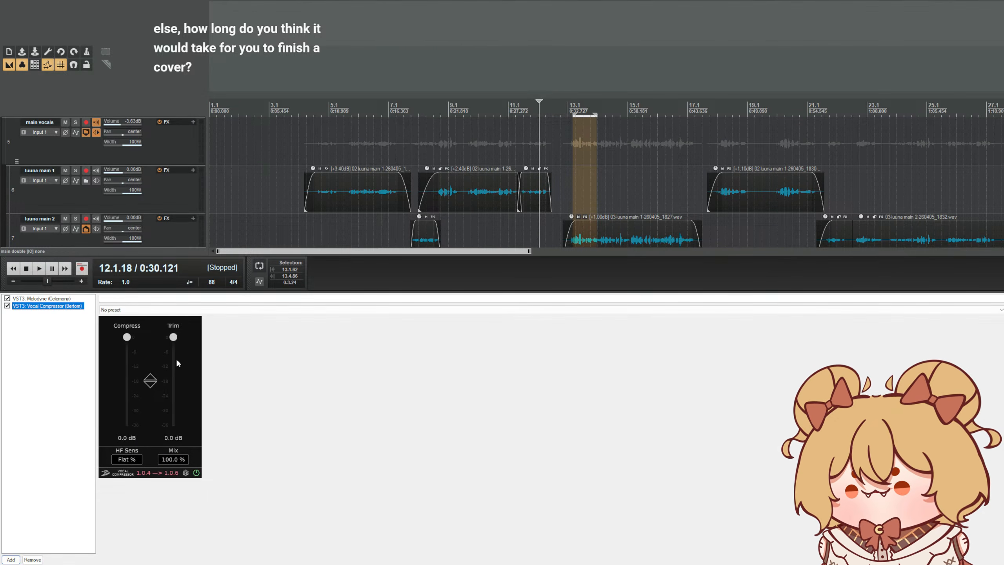
left_click_drag(165, 255, 165, 336)
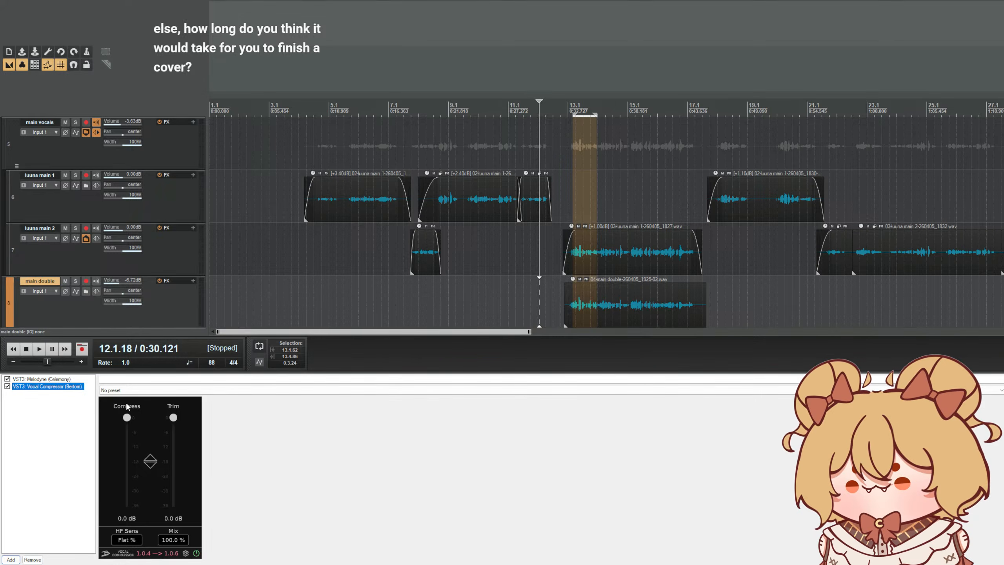
- Set Vocal Compressor to -12.2 dB compress and -8.8 dB trim during playback, and the main double volume to -4.22 dB
key("space")
left_click_drag(127, 419, 128, 447)
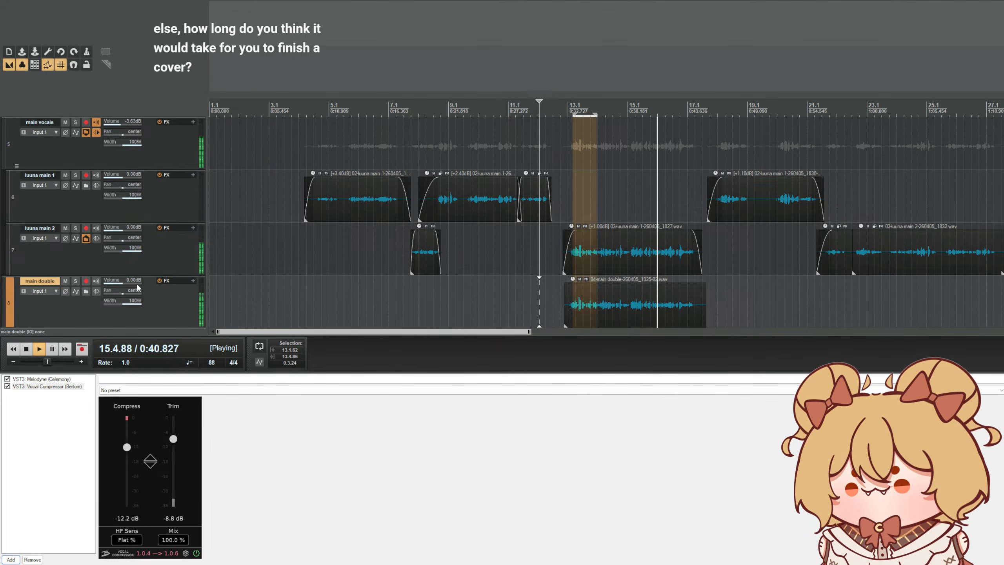
left_click_drag(135, 283, 132, 283)
key("space")
- Replace Ozone Imager with Ozone 11 Equalizer on main double and add a Flat High-Pass band at 91 Hz with 6 dB/oct slope
left_click(79, 442)
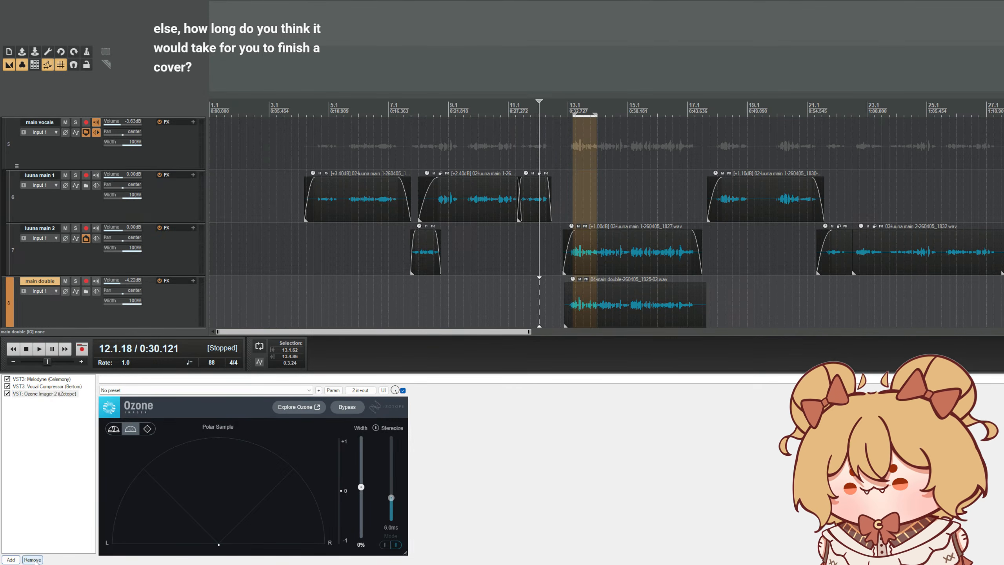
left_click(32, 559)
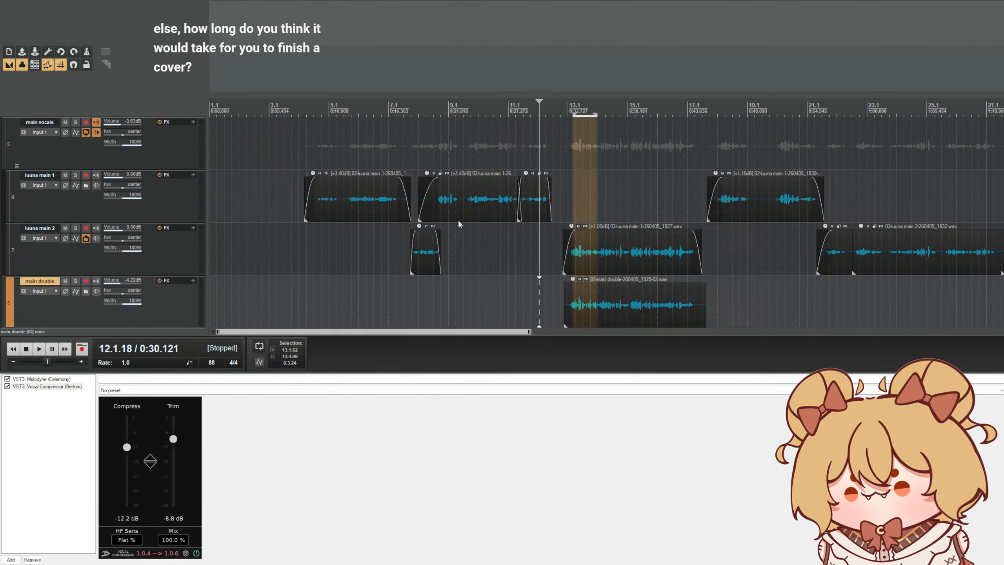
double_click(154, 505)
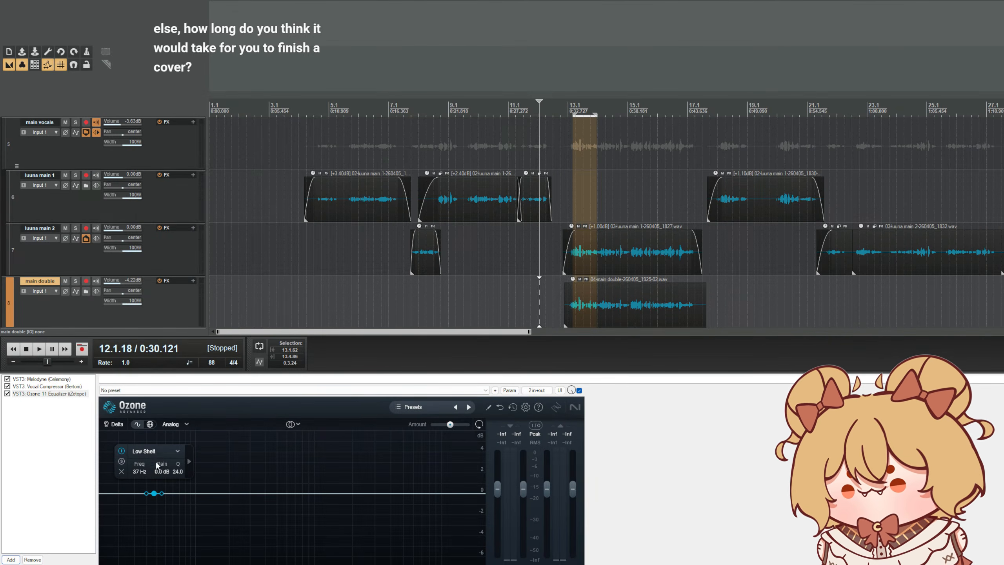
right_click(156, 505)
left_click(211, 503)
scroll(159, 495, "down", 1)
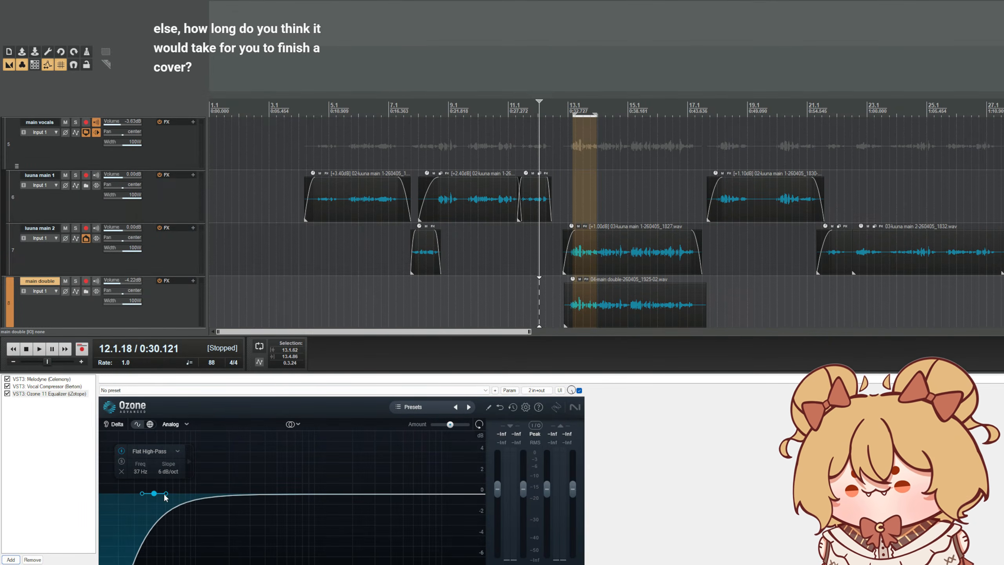
scroll(162, 495, "down", 1)
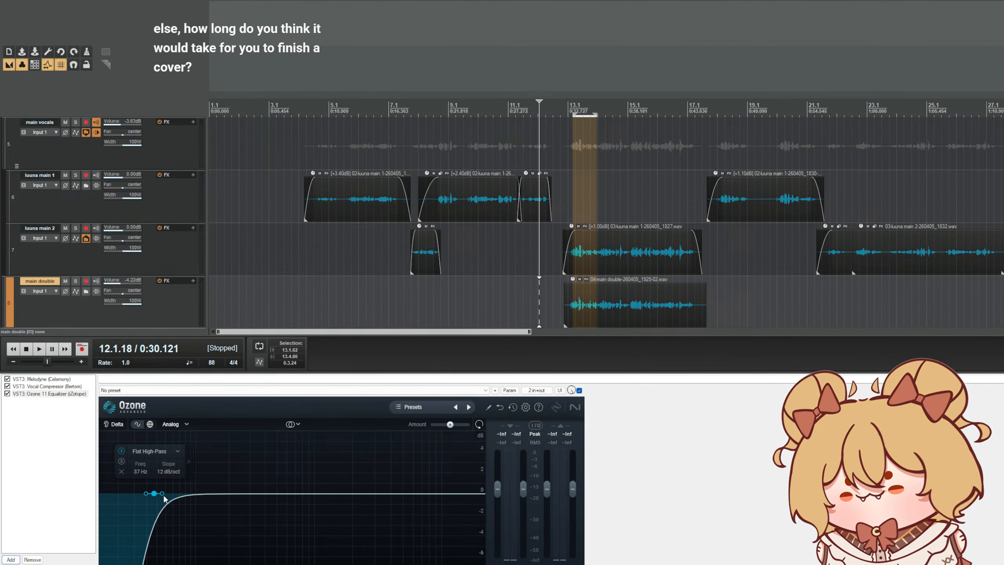
left_click_drag(164, 496, 191, 505)
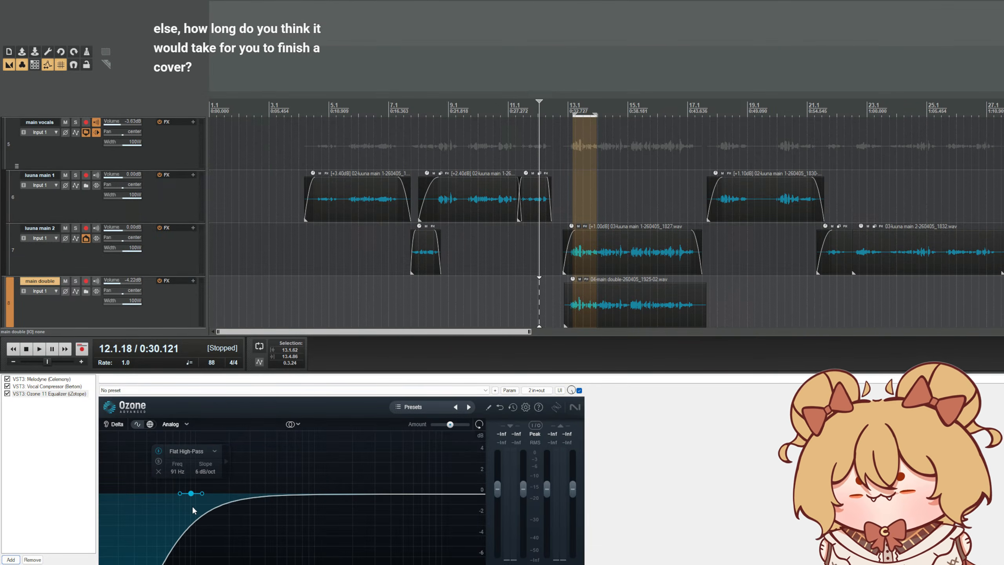
- Add a bell band to main double's equalizer during playback at 403 Hz, -1.4 dB gain and Q 0.4
key("space")
left_click(291, 493)
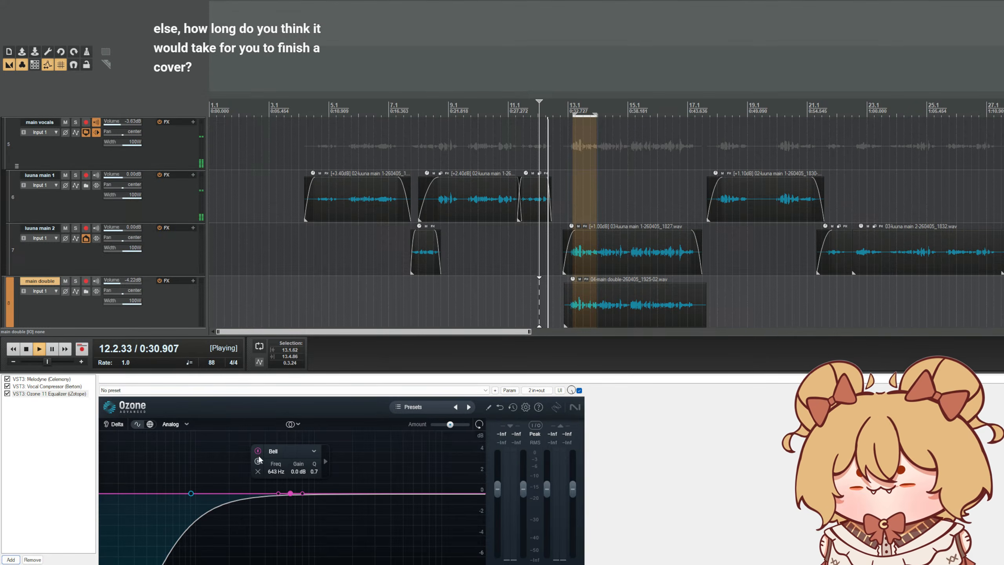
left_click_drag(275, 467, 259, 479)
left_click(236, 468)
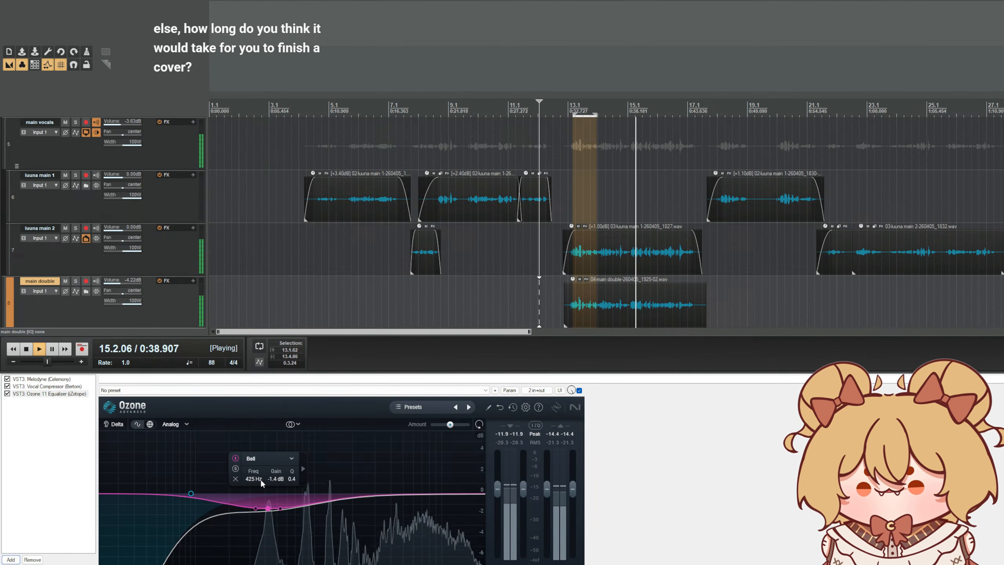
left_click_drag(260, 478, 261, 480)
key("space")
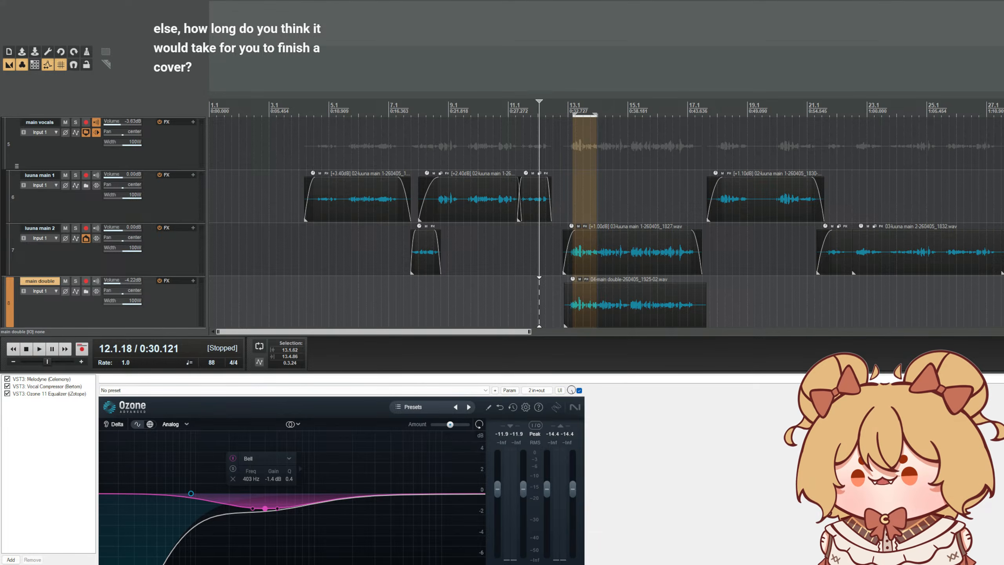
- Add Ozone Imager 2 to main double, enable Stereoize at 10.0 ms, set the width to 44% and start playback
double_click(451, 229)
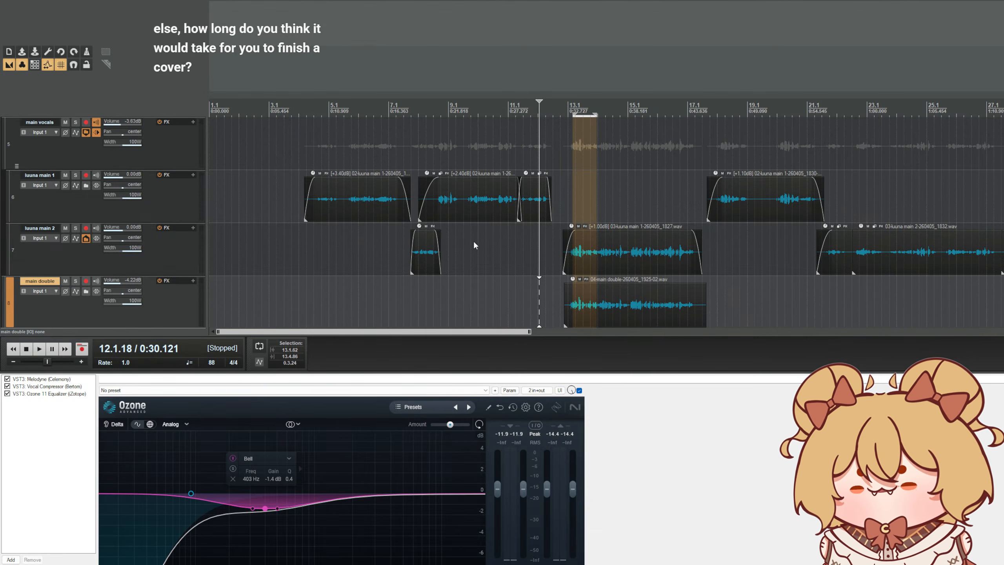
left_click_drag(407, 559, 506, 564)
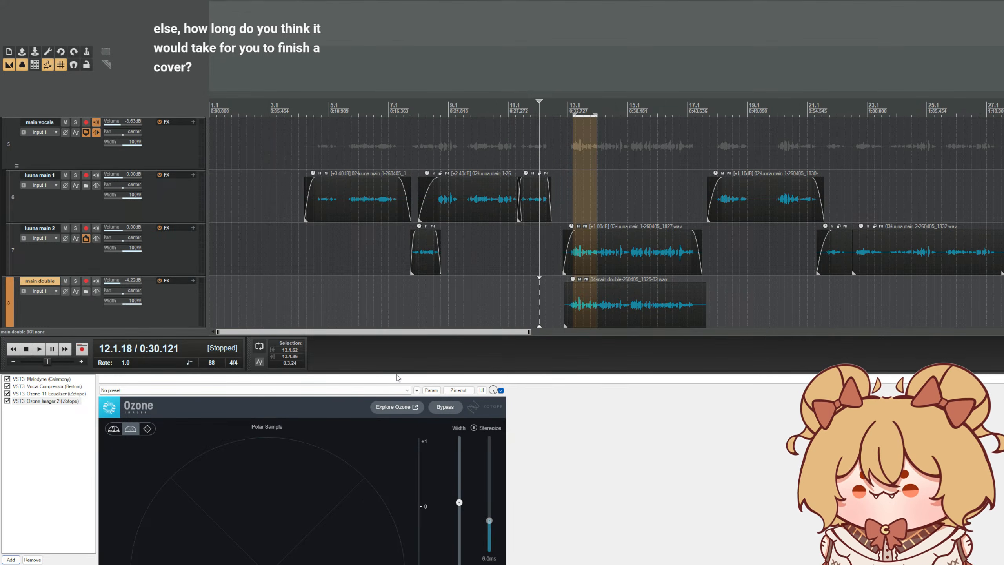
left_click_drag(399, 374, 400, 332)
left_click(483, 386)
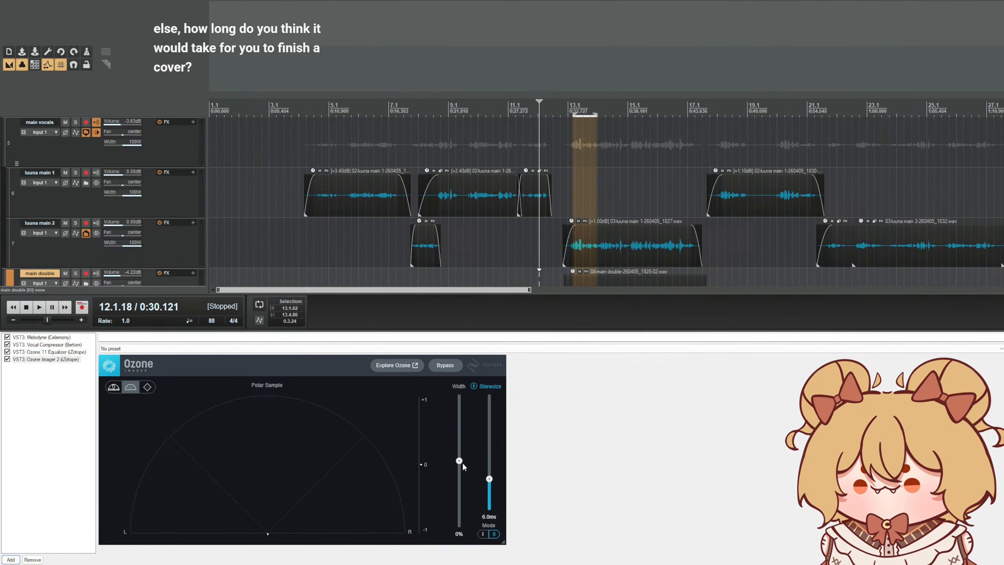
left_click_drag(491, 479, 462, 435)
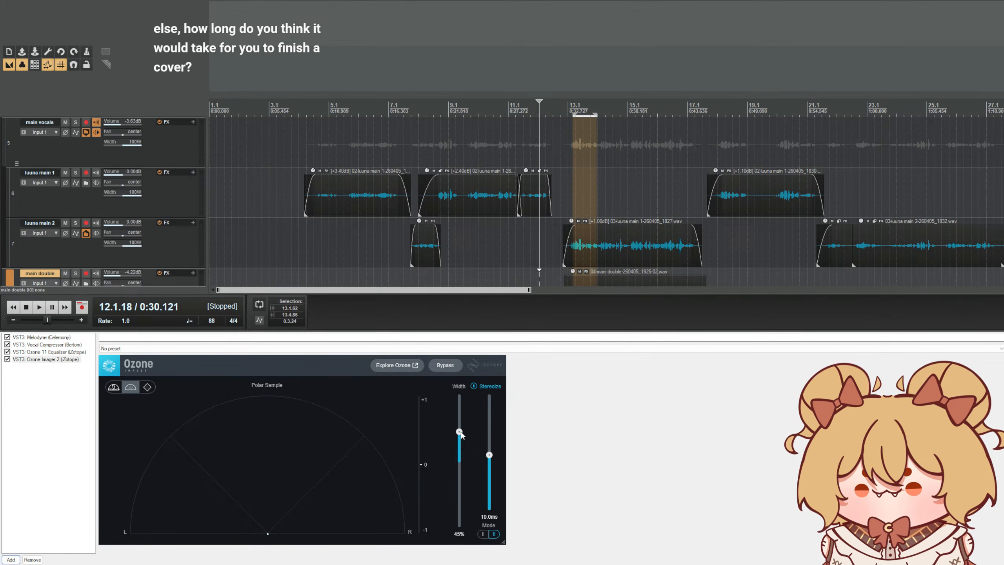
key("space")
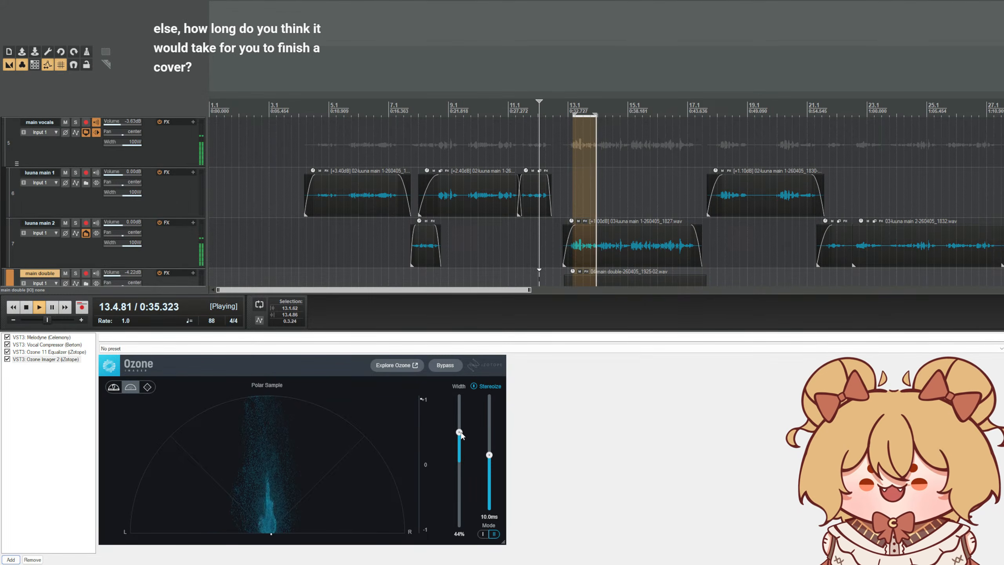
- Solo the main double track and play it from its first clip with the Ozone Imager 2 effect disabled
key("space")
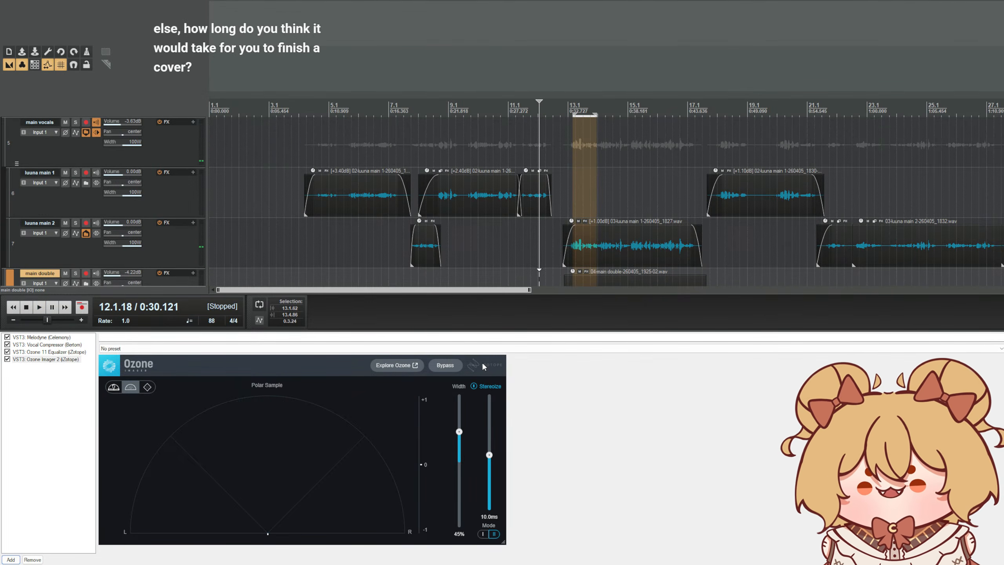
scroll(145, 208, "down", 4)
scroll(145, 209, "up", 4)
scroll(117, 217, "down", 3)
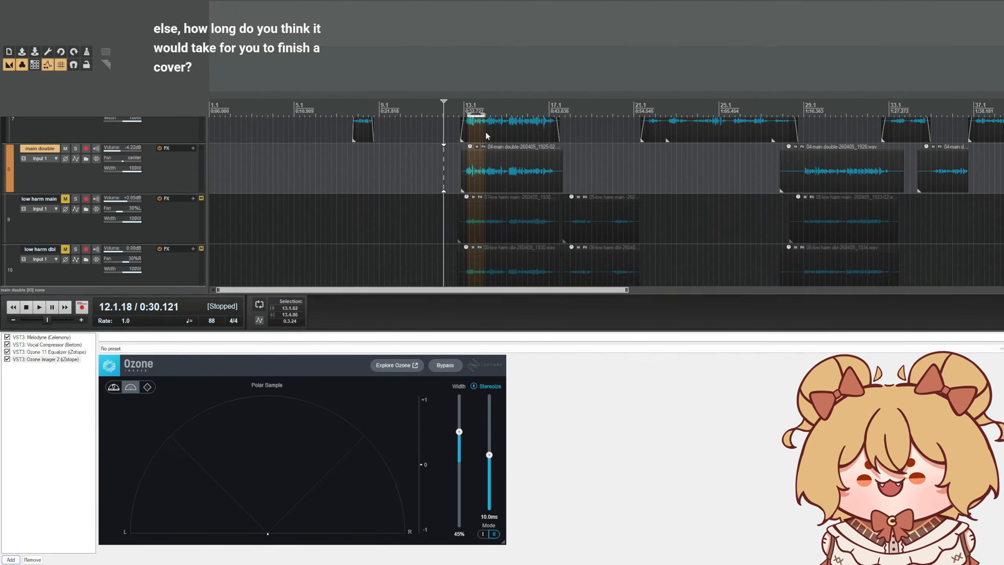
left_click(463, 109)
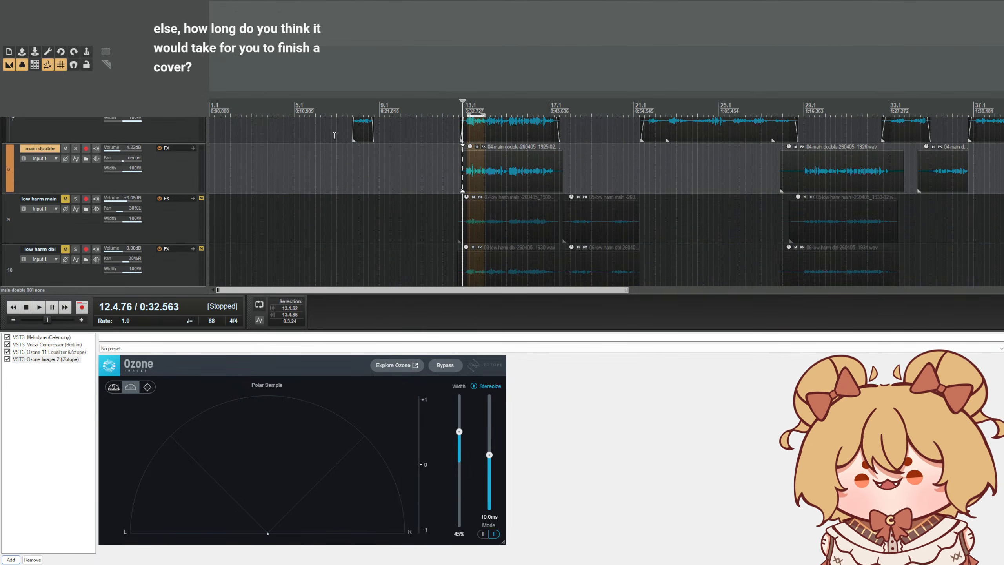
left_click(7, 360)
left_click(74, 149)
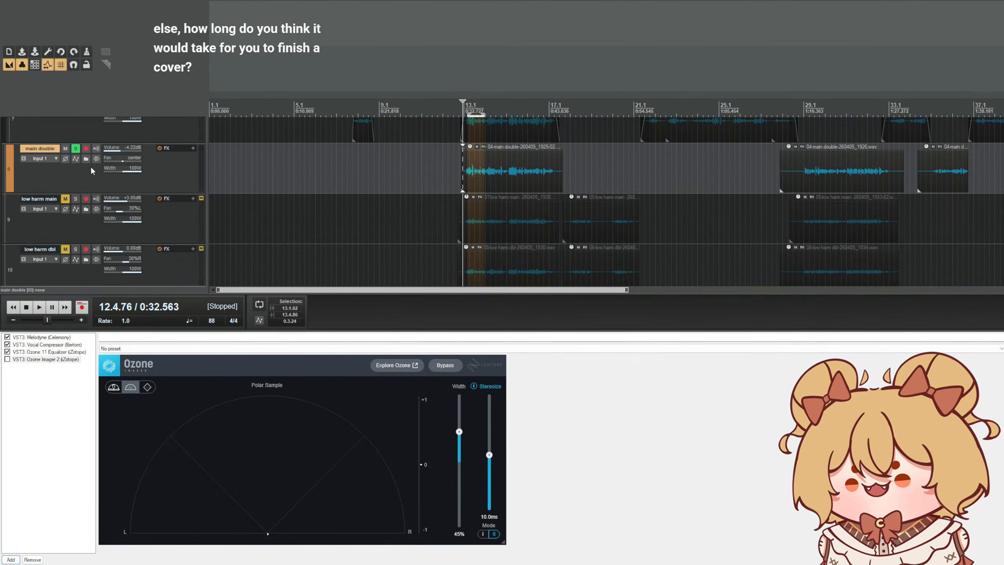
scroll(89, 162, "up", 2)
key("space")
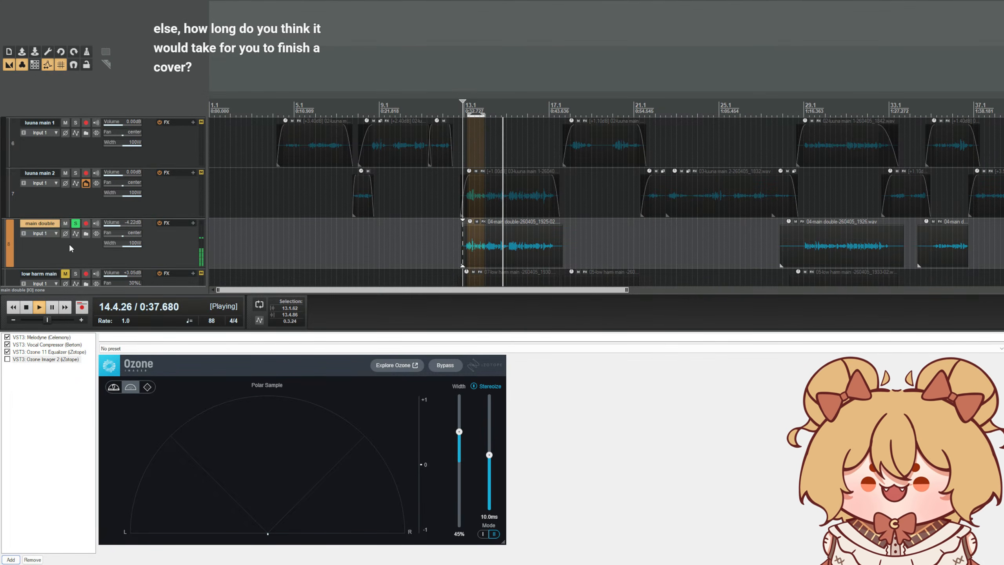
key("space")
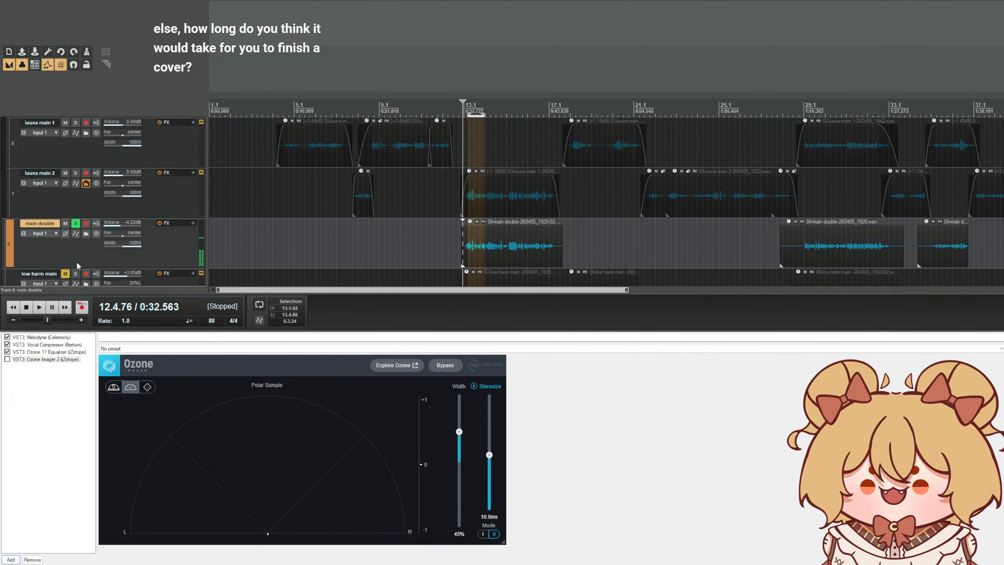
- Re-enable Ozone Imager 2 on the main double track and set its Width to 51% while the track plays
left_click(7, 359)
key("space")
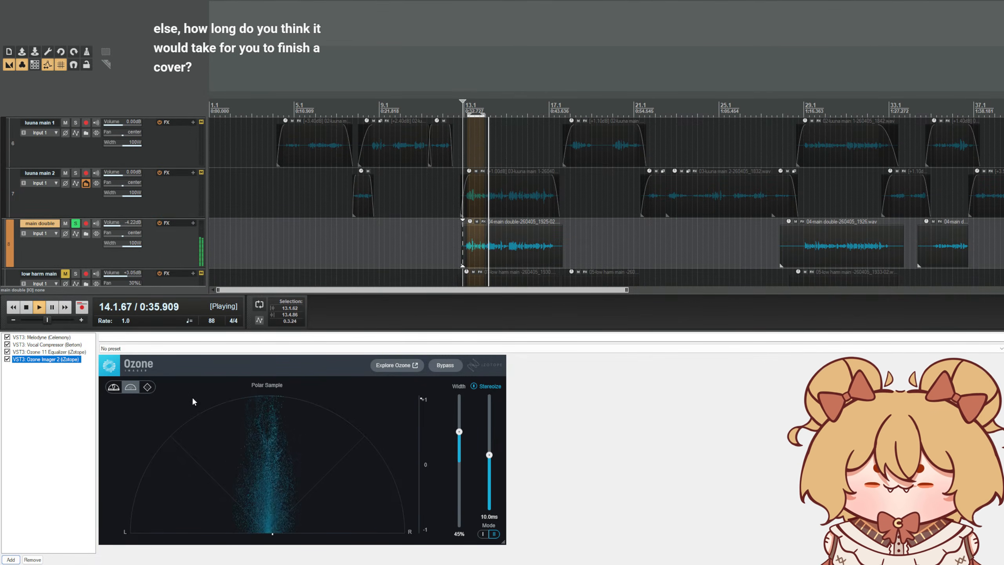
left_click_drag(462, 440, 465, 430)
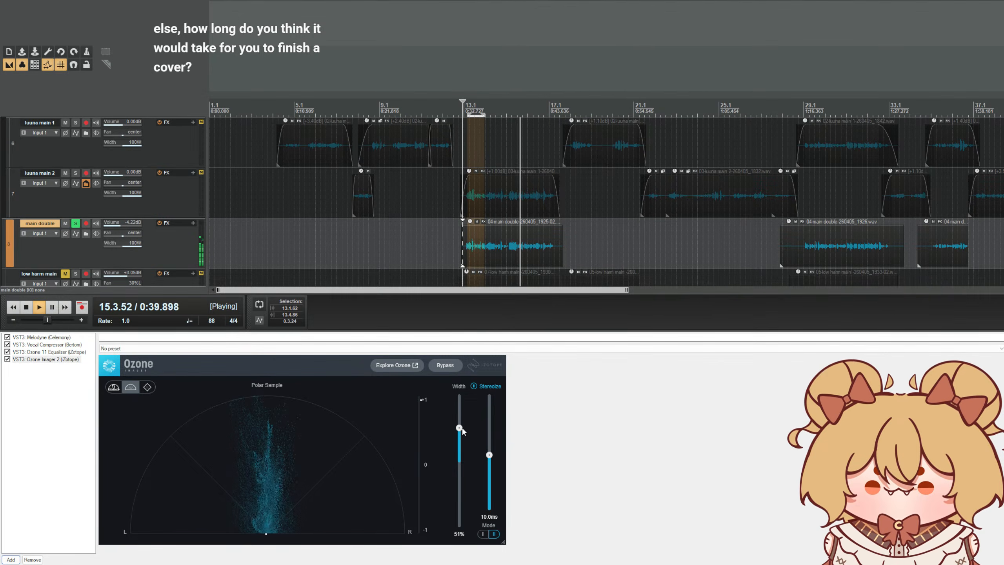
key("space")
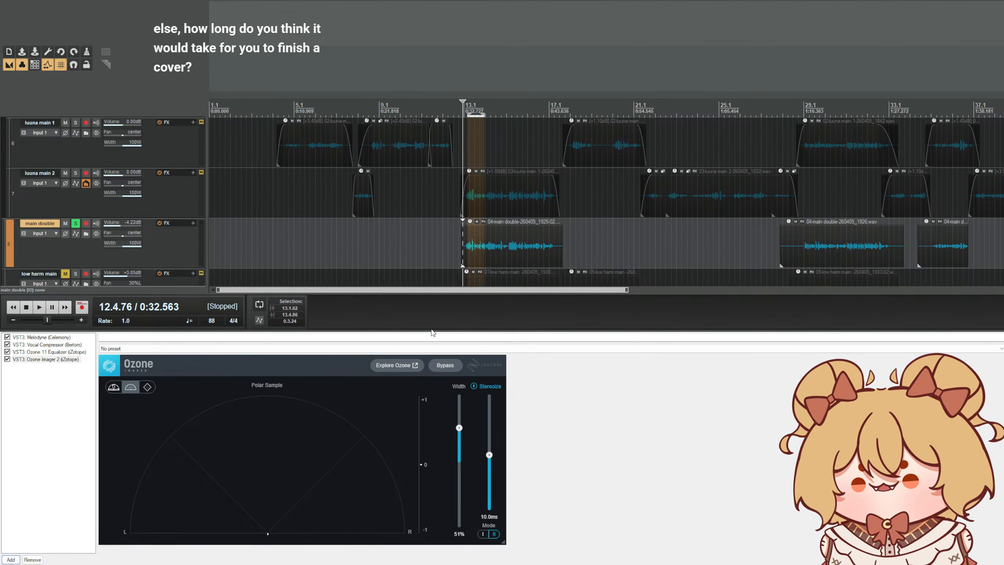
- Enlarge the track area and turn off solo on the main double track
left_click_drag(428, 336, 421, 454)
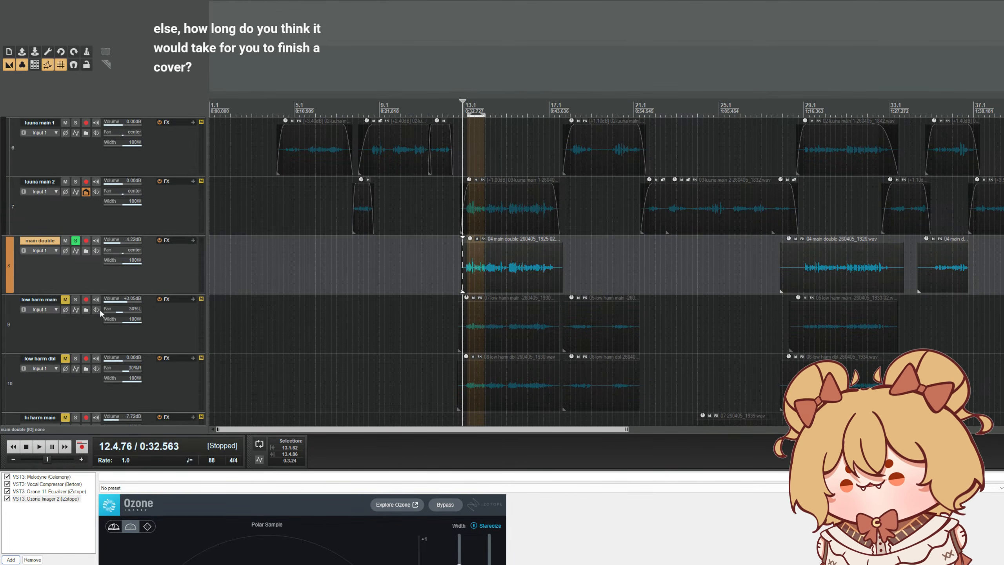
left_click(77, 242)
scroll(461, 285, "up", 2)
scroll(76, 256, "up", 5)
scroll(567, 318, "up", 2)
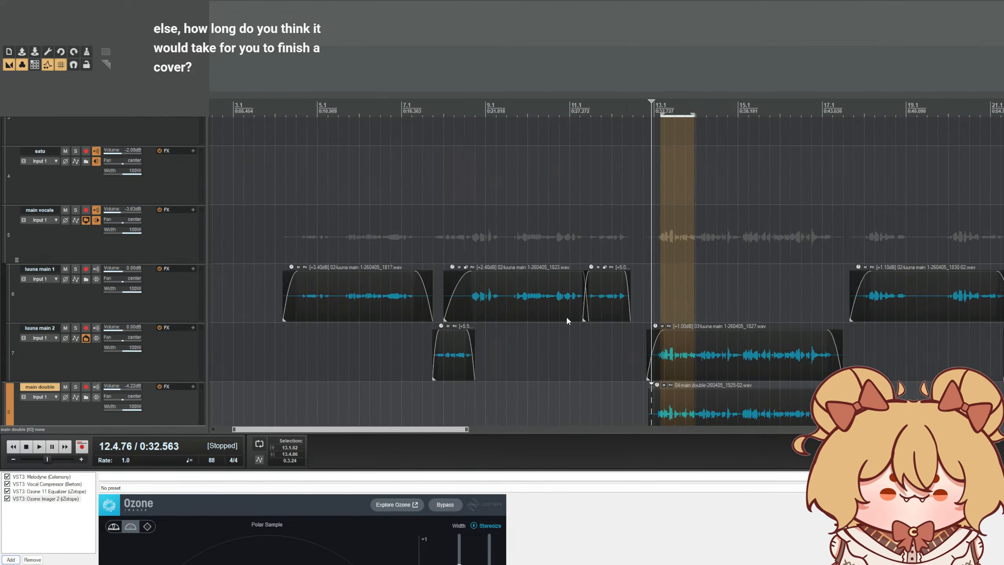
- Play the vocals together from around bar 11 and lower the main double track's volume to about -9 dB
scroll(566, 321, "down", 6)
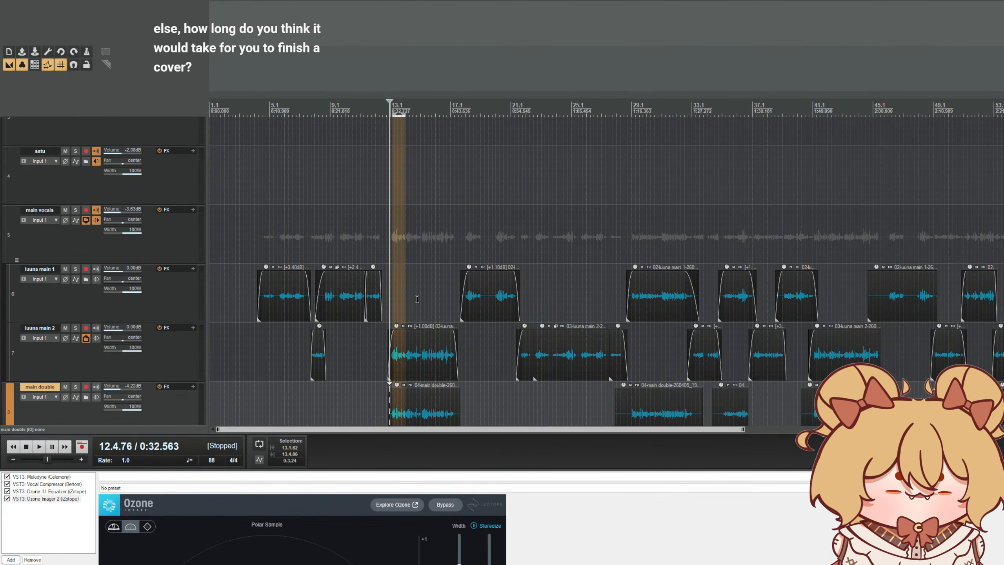
scroll(417, 299, "up", 2)
scroll(487, 285, "down", 3)
scroll(556, 272, "up", 2)
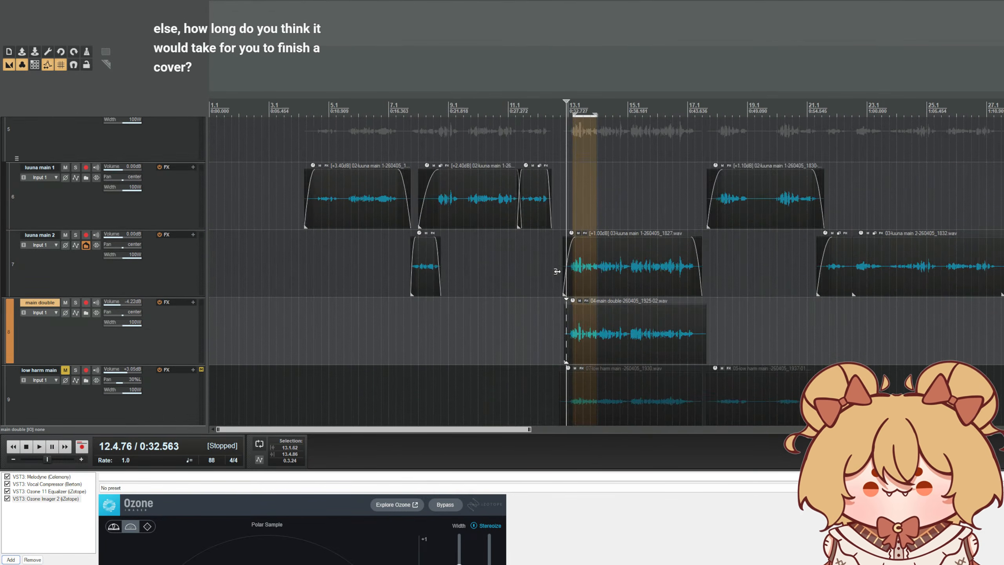
scroll(557, 272, "up", 1)
scroll(557, 271, "down", 1)
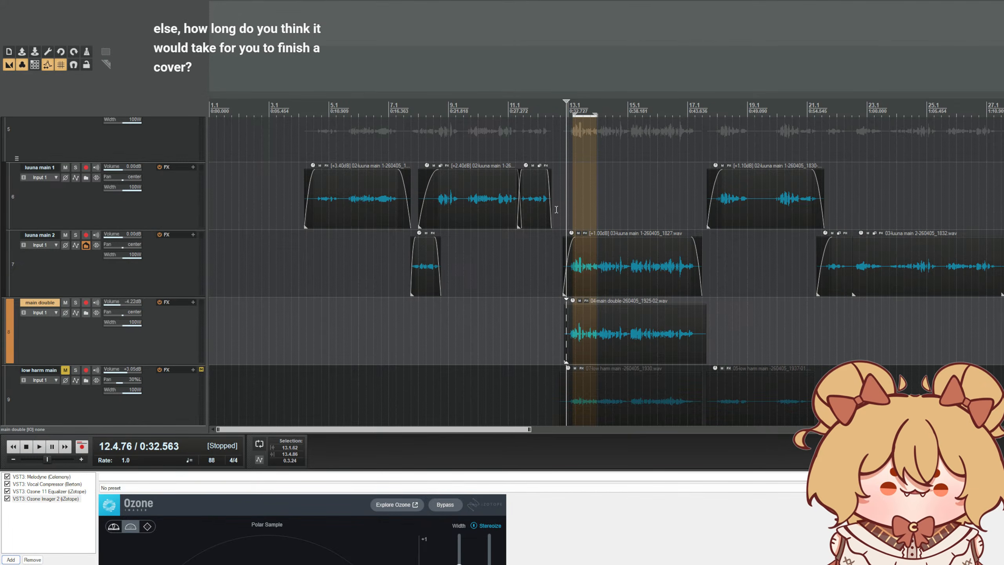
left_click(522, 97)
key("space")
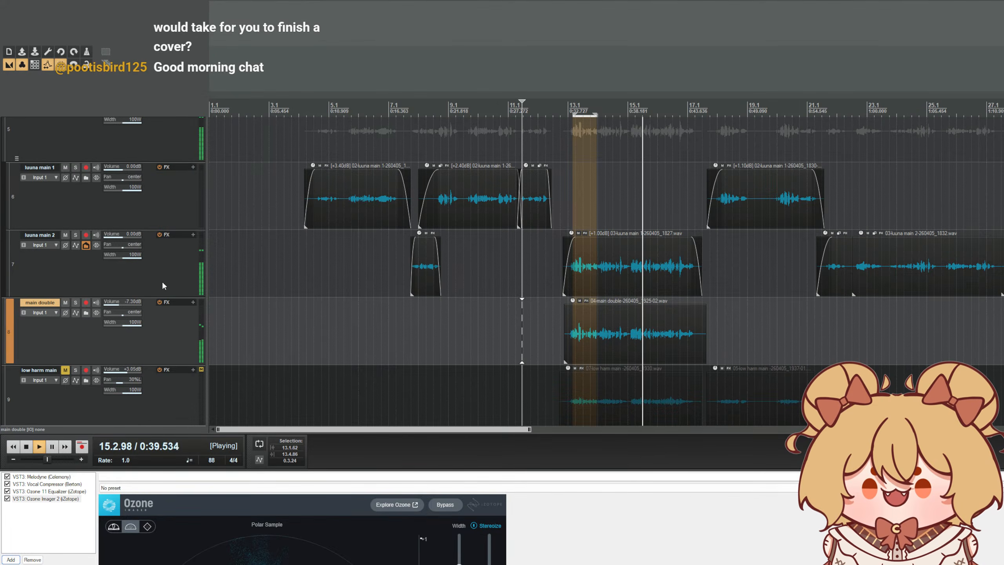
key("space")
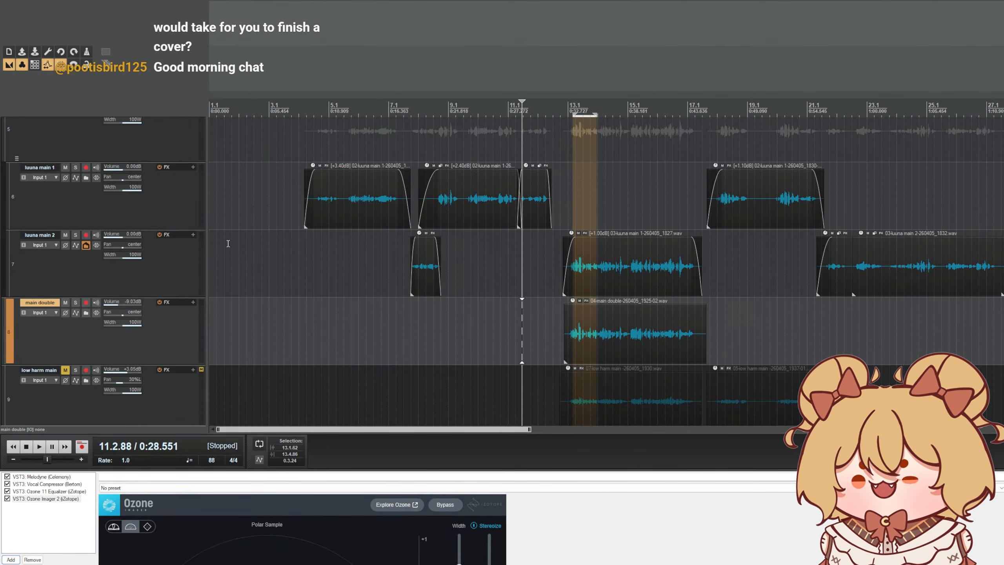
- Send the main double track to the reverb track and lower its volume to -10.1 dB during playback
scroll(160, 190, "down", 5)
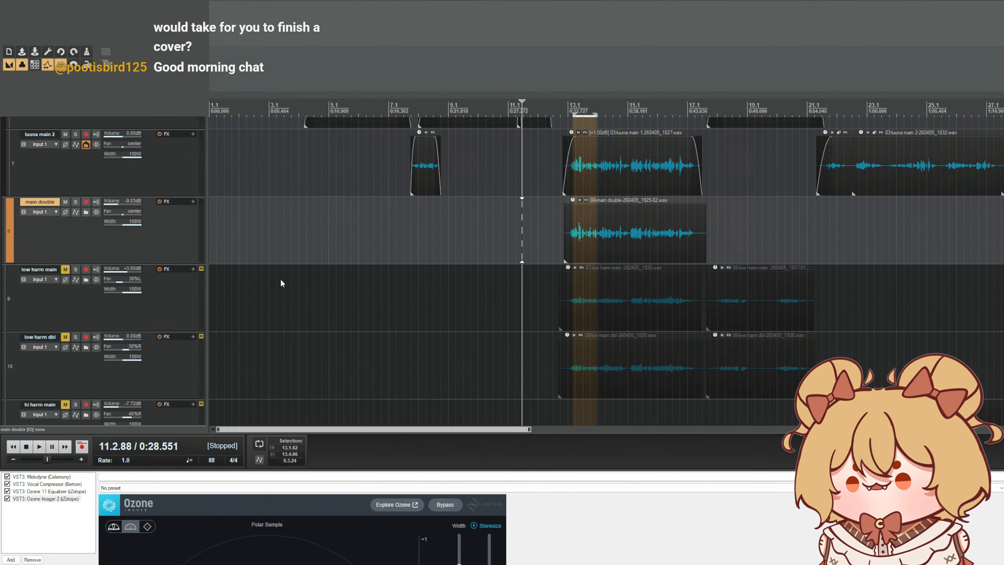
left_click(234, 311)
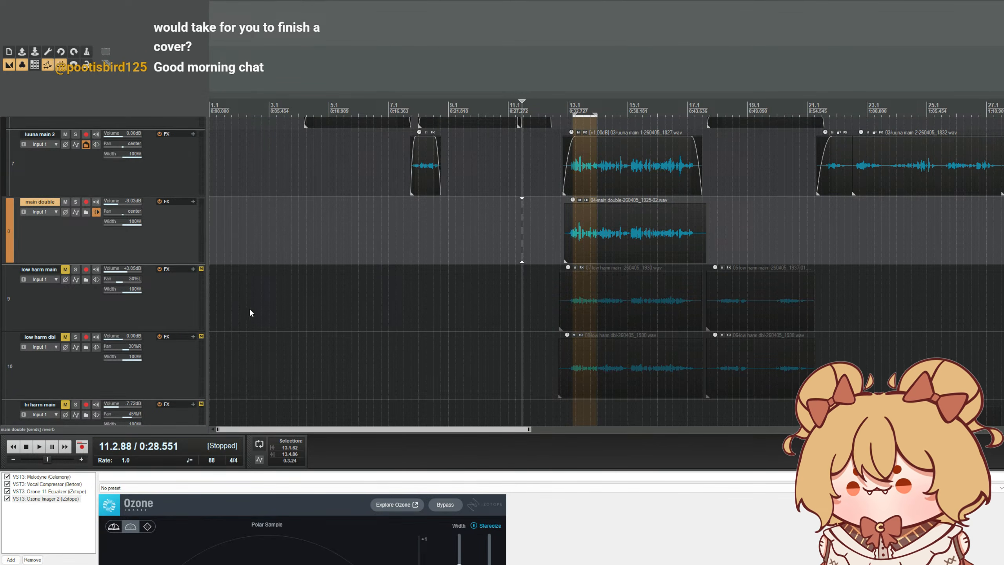
key("space")
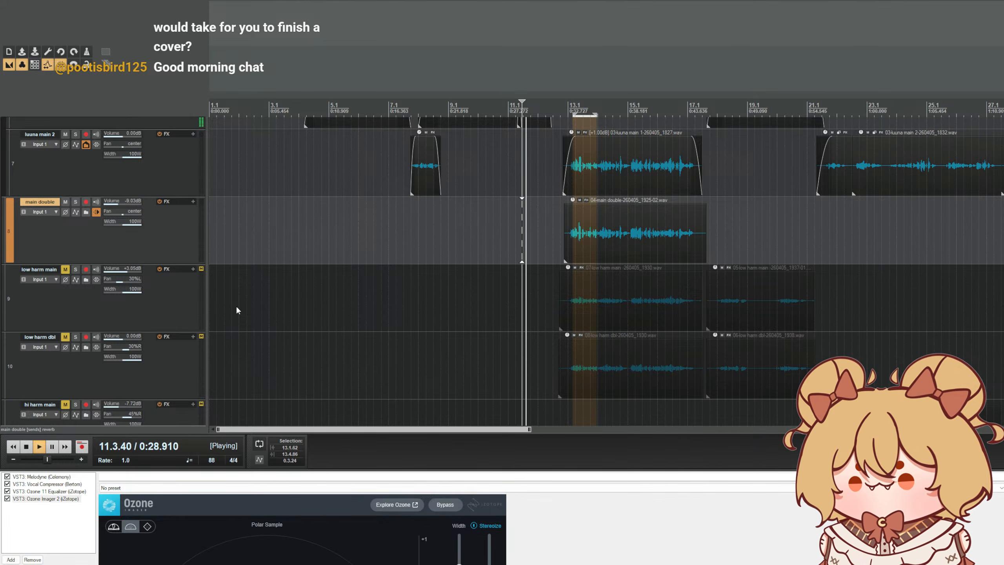
left_click(553, 110)
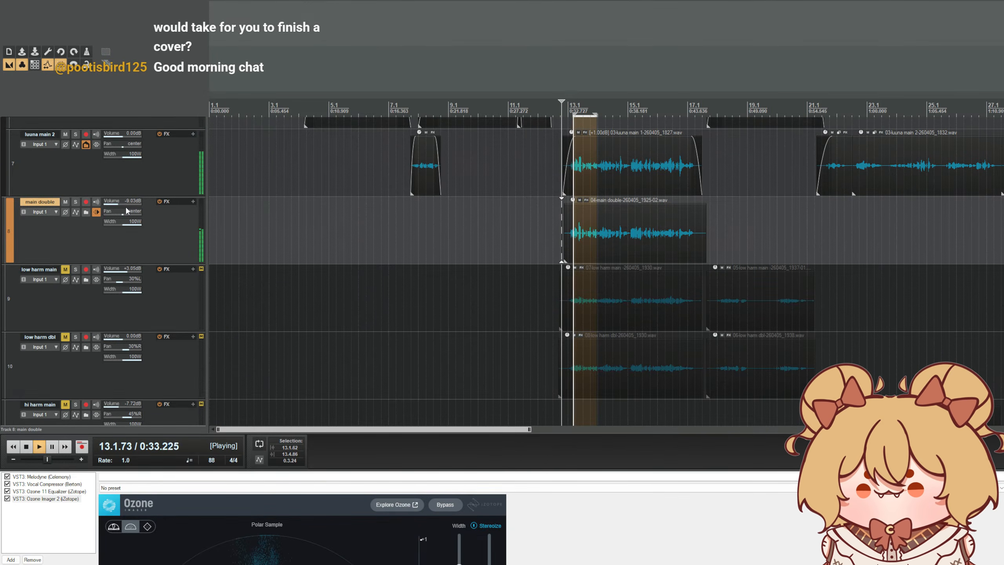
left_click_drag(127, 204, 127, 204)
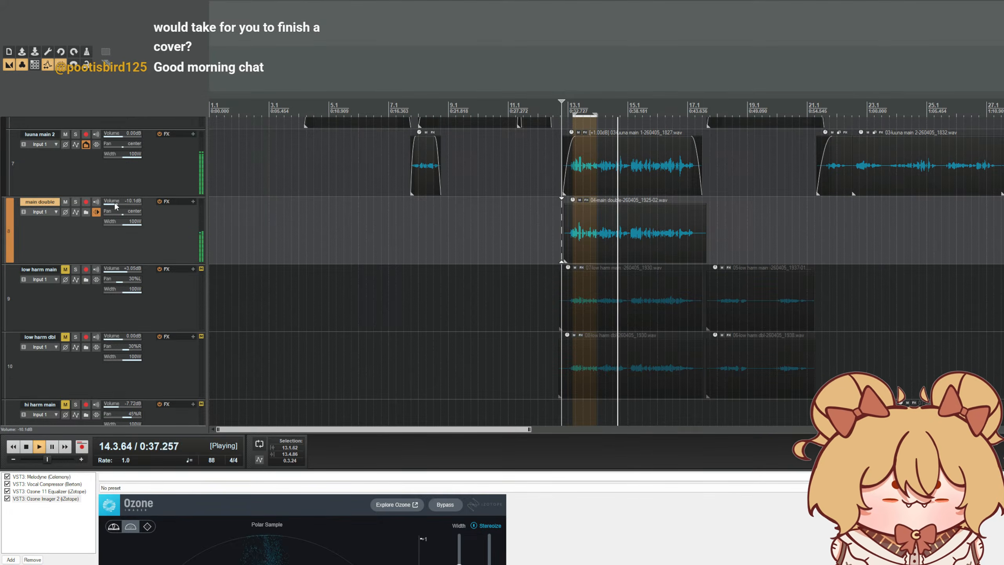
key("space")
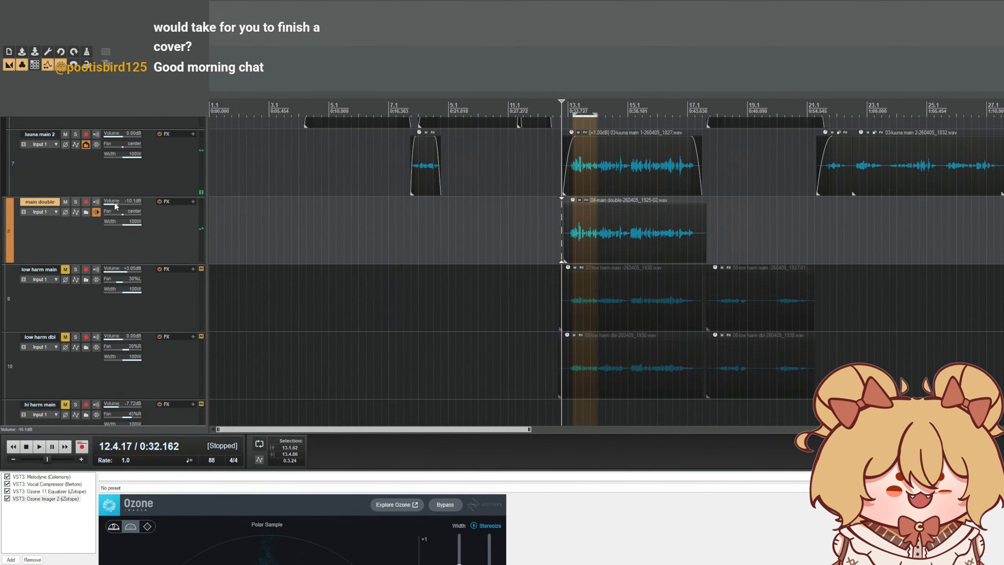
- Play the main vocals and main double together from around 13.3 to check their balance
left_click(587, 109)
key("space")
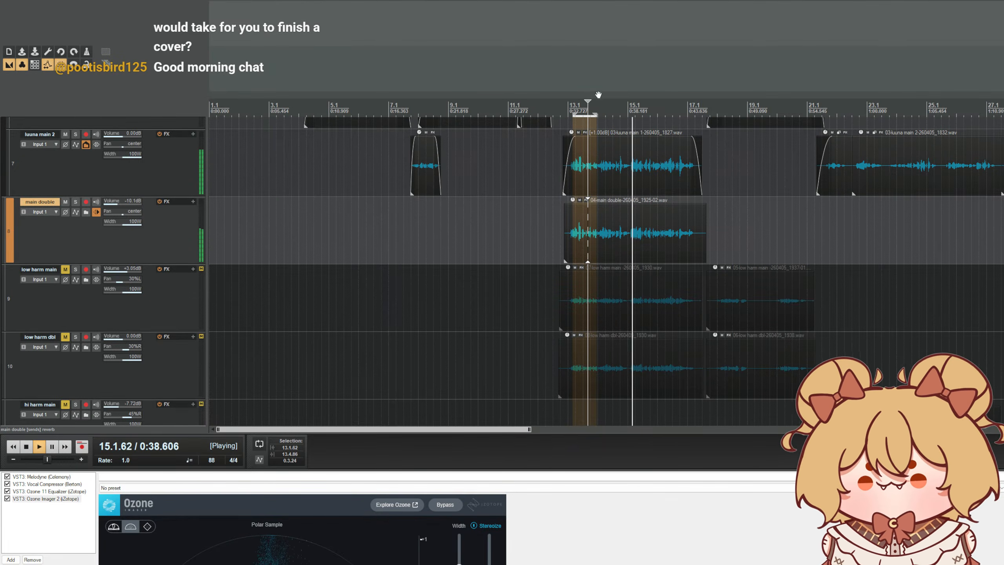
scroll(100, 179, "up", 4)
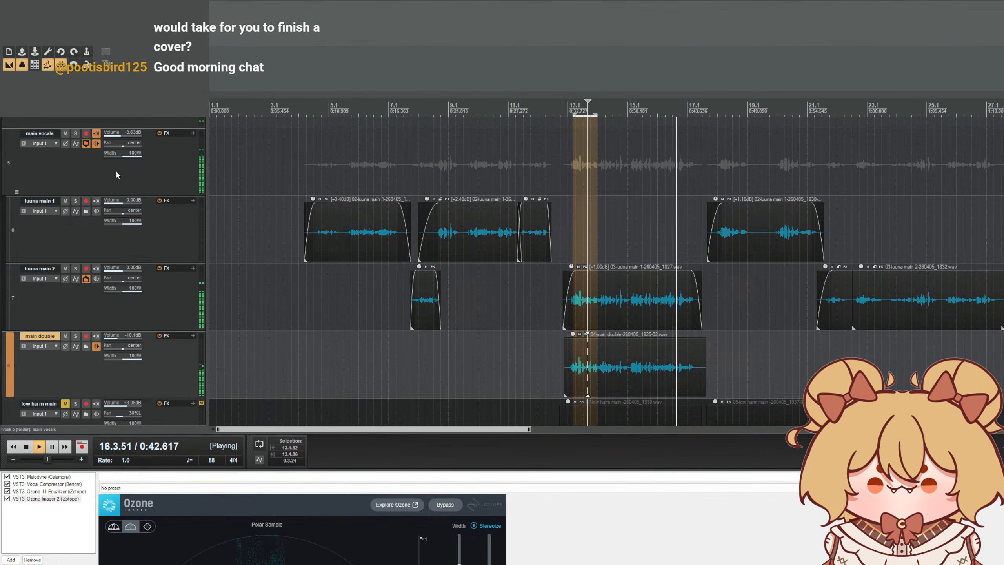
key("space")
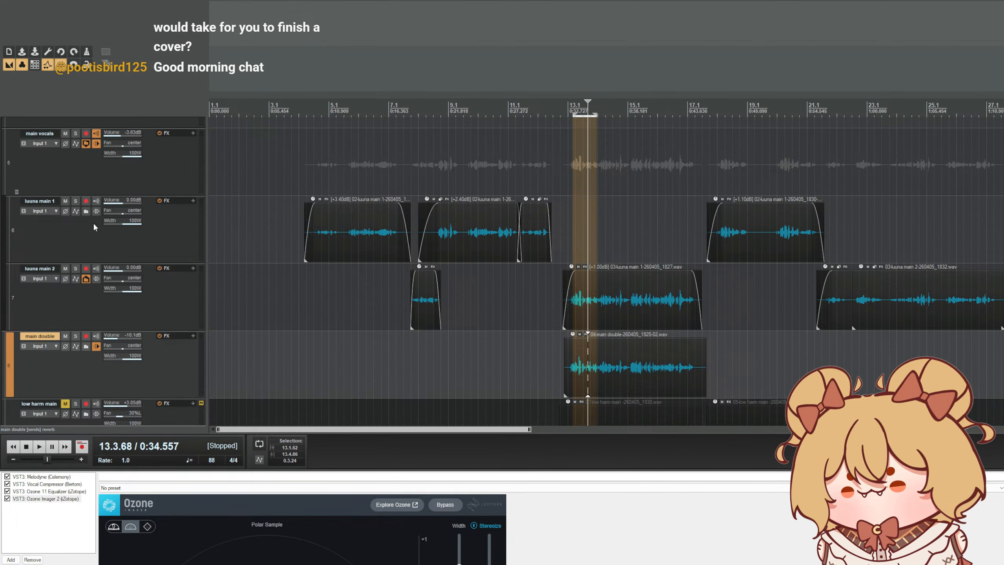
- Insert a new track directly below the reverb track and name it "reverb 2"
scroll(92, 222, "up", 3)
scroll(127, 249, "down", 3)
scroll(137, 239, "up", 6)
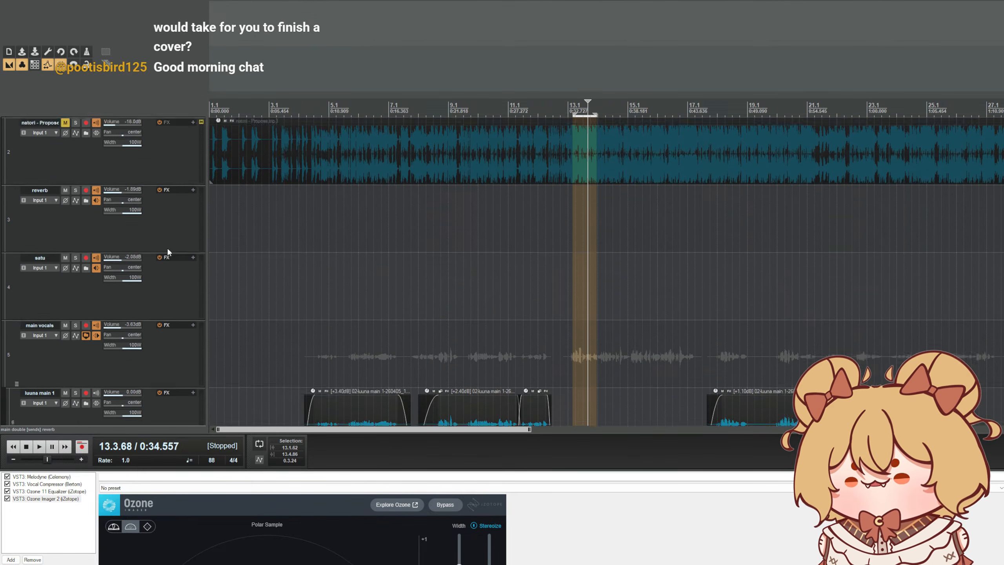
left_click(166, 247)
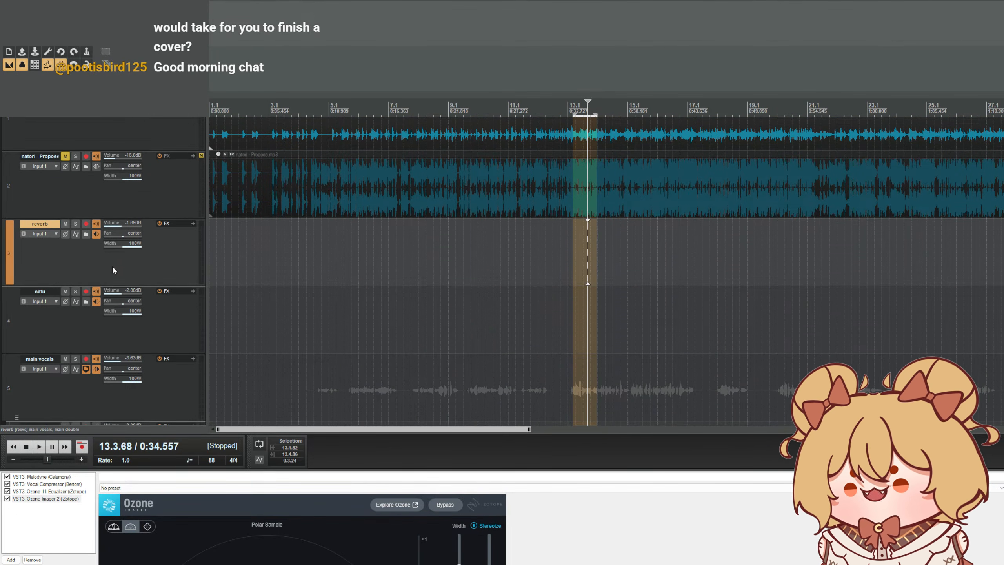
key("ctrl+t")
double_click(47, 292)
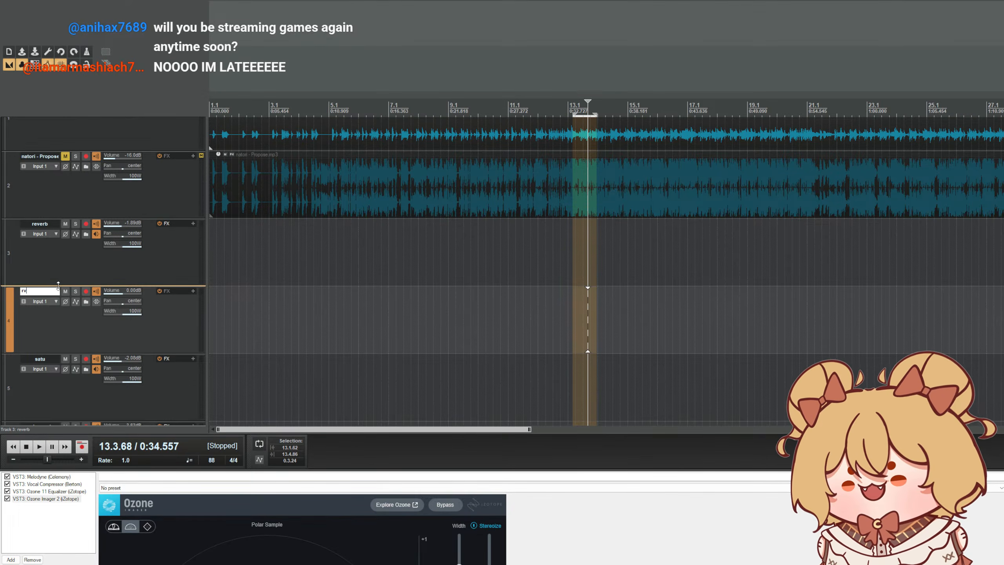
type("n")
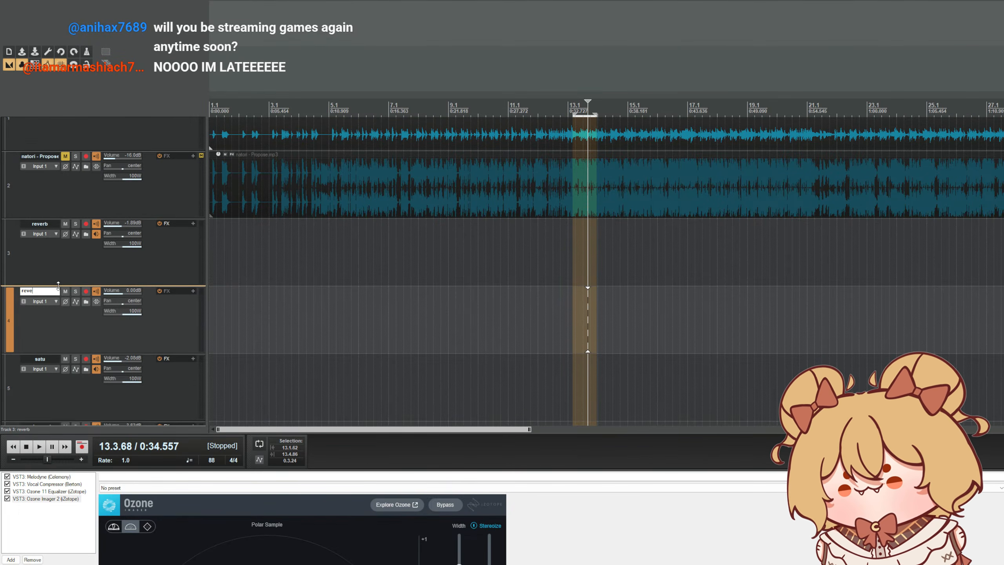
type("rb 2")
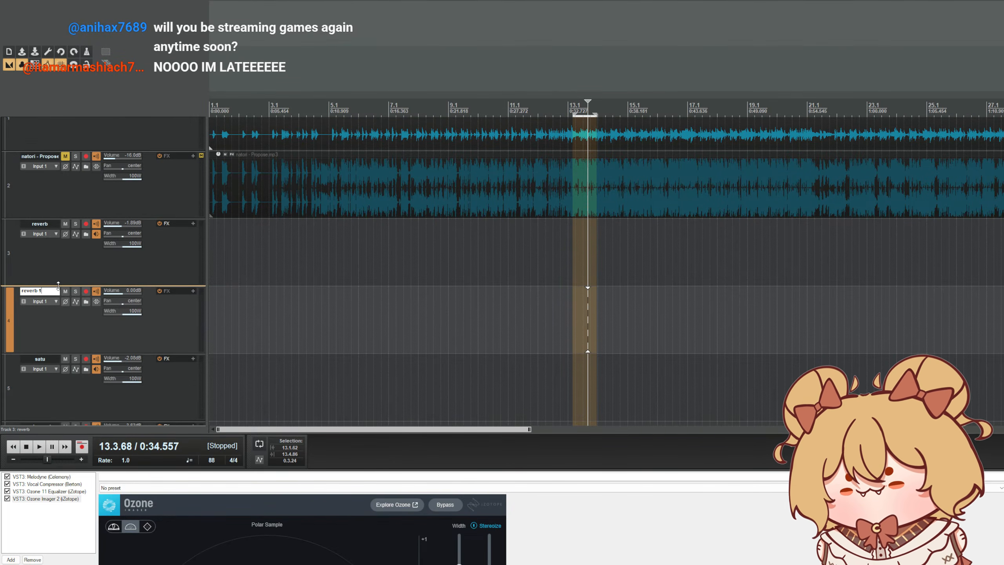
key("Return")
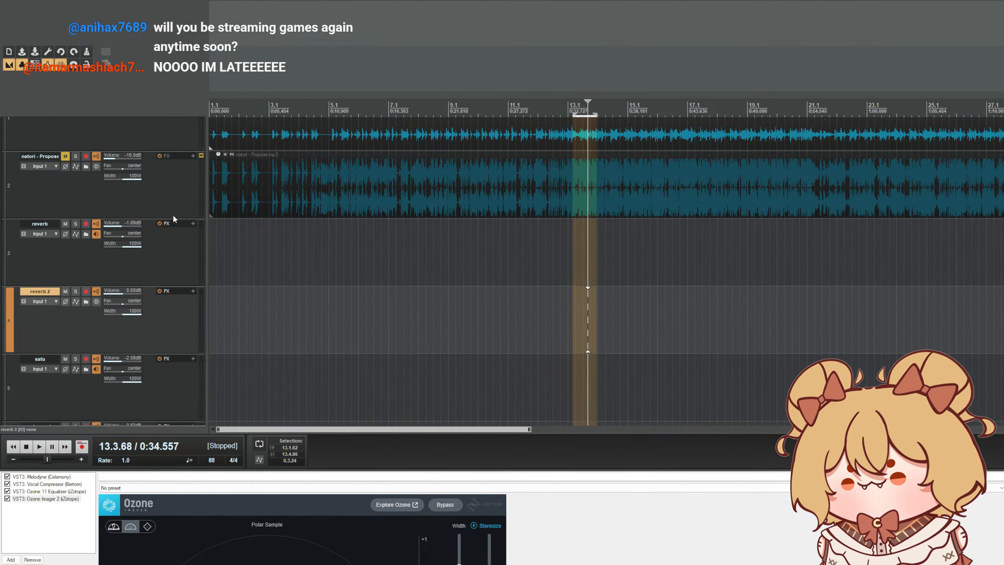
- Show the TENSjr reverb on the reverb 2 track in full and set its Decay to 2.1 s
left_click(176, 310)
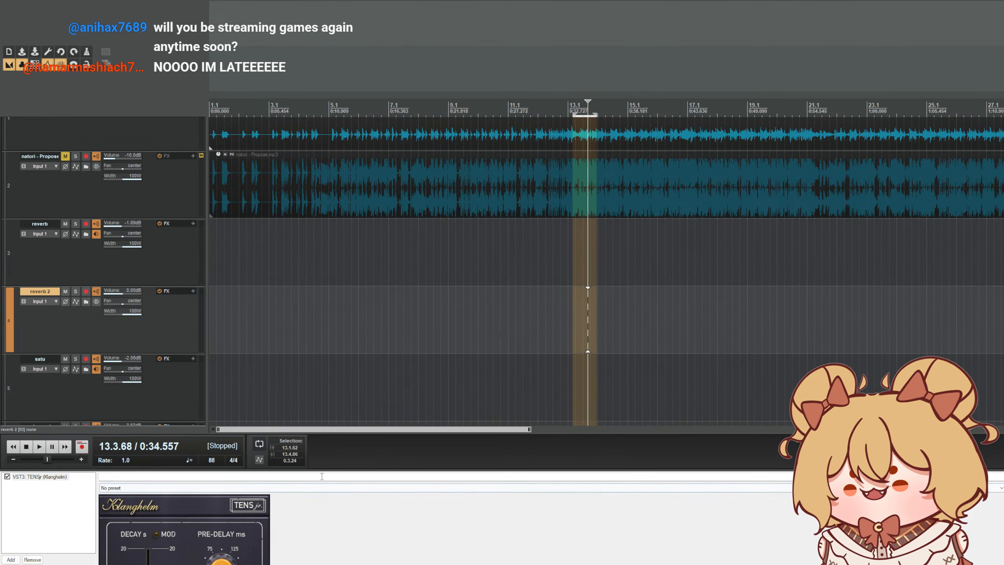
left_click_drag(329, 470, 329, 258)
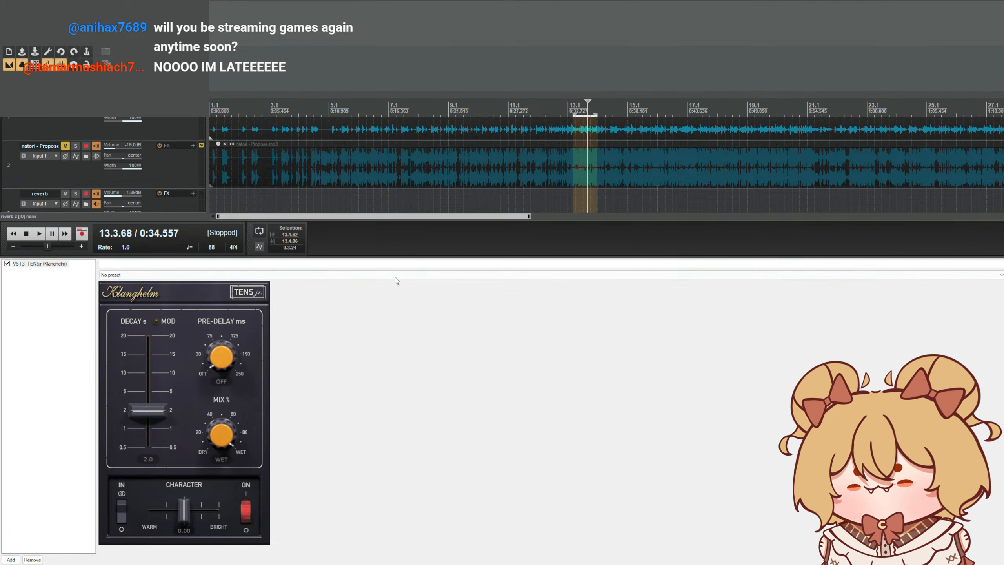
left_click_drag(381, 257, 368, 281)
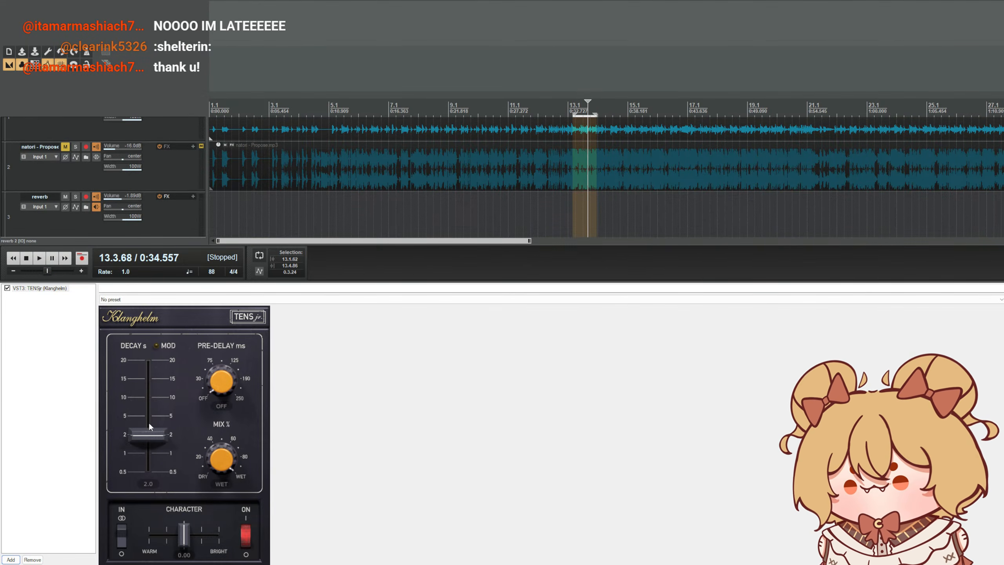
mouse_move(156, 428)
left_mouse_down()
mouse_move(156, 411)
mouse_move(157, 443)
mouse_move(157, 434)
left_mouse_up()
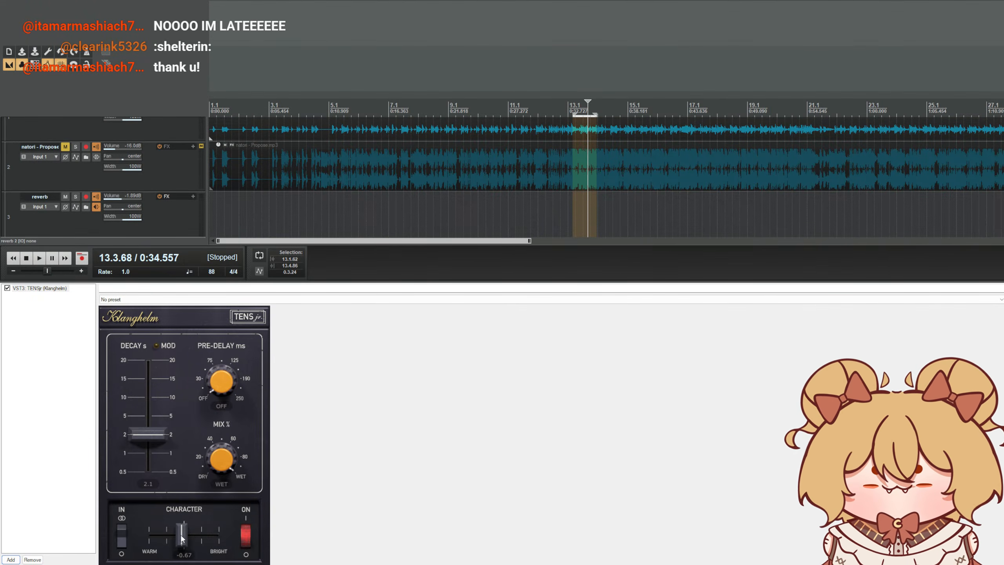
- Set the TENSjr pre-delay to 21.9 ms and shift its Character towards warm at -1.78
mouse_move(185, 536)
left_mouse_down()
mouse_move(197, 534)
mouse_move(177, 540)
mouse_move(184, 537)
left_mouse_up()
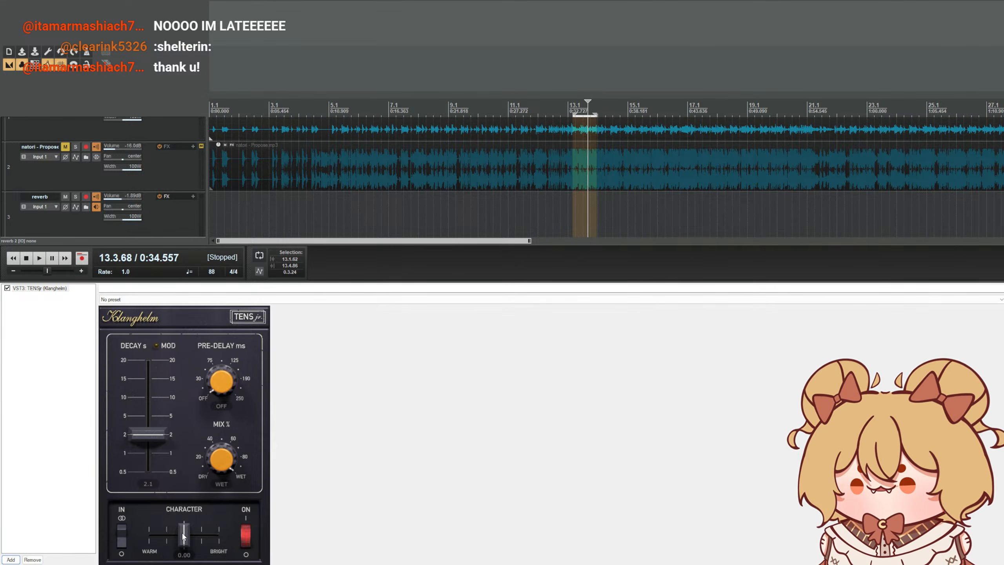
left_click_drag(230, 393, 228, 369)
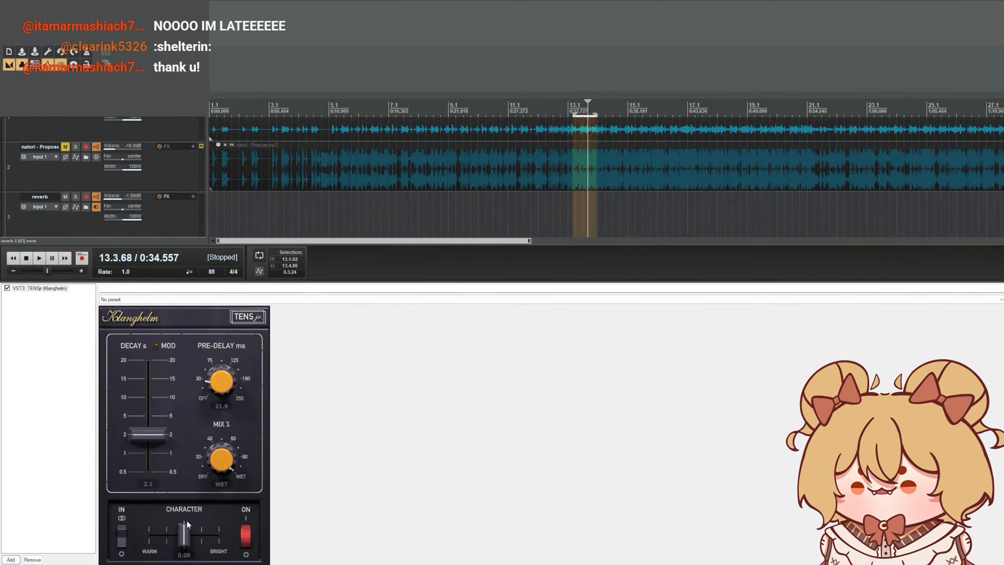
left_click_drag(186, 520, 182, 516)
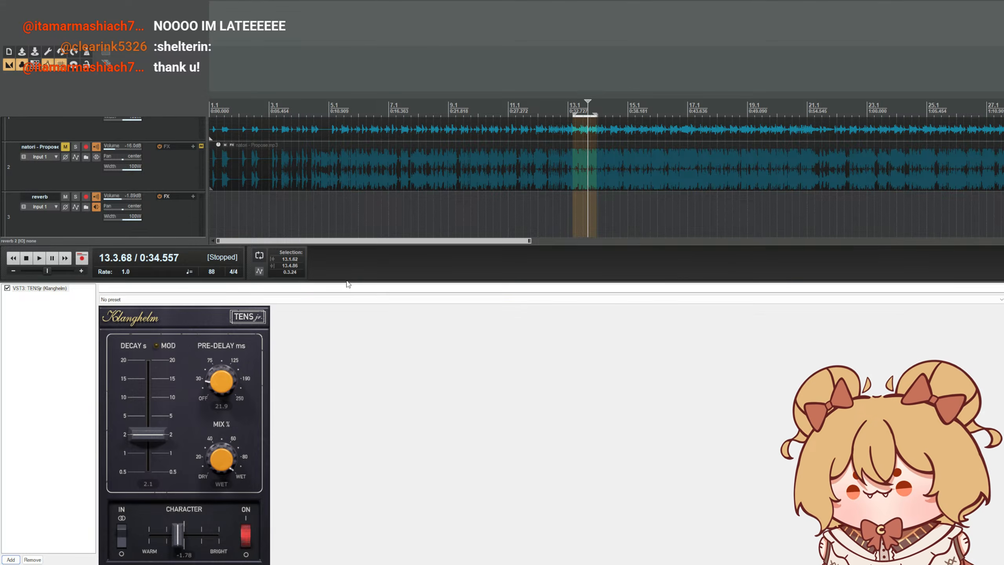
- Enlarge the track area and send the main vocals track to reverb 2
left_click_drag(348, 282, 295, 559)
scroll(140, 287, "down", 3)
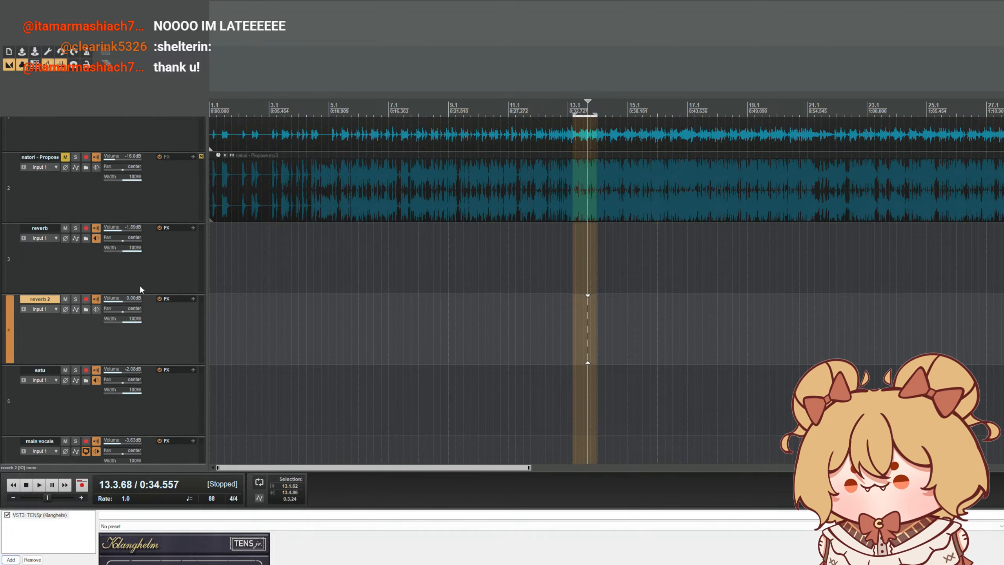
scroll(139, 285, "up", 3)
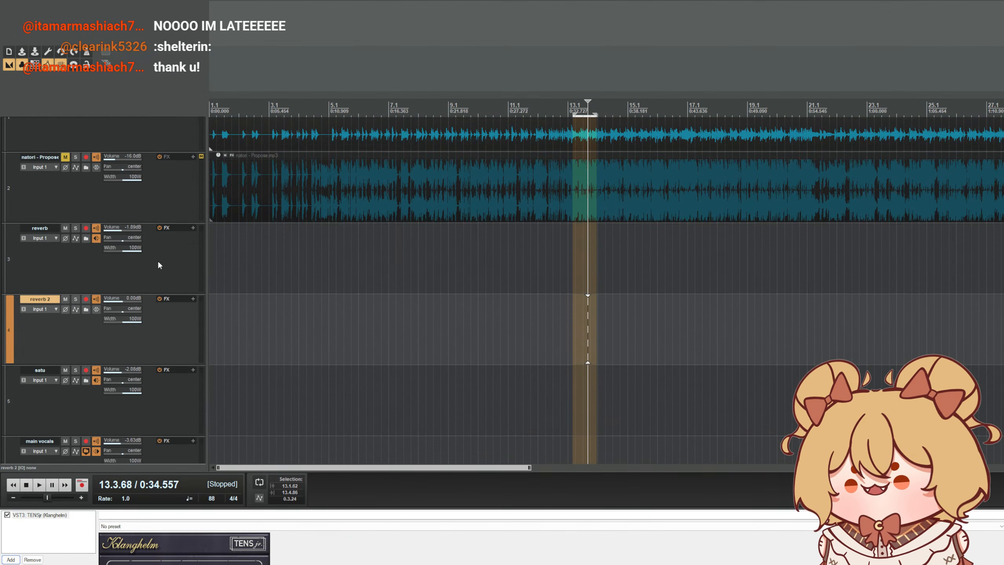
scroll(156, 261, "down", 4)
scroll(95, 261, "up", 2)
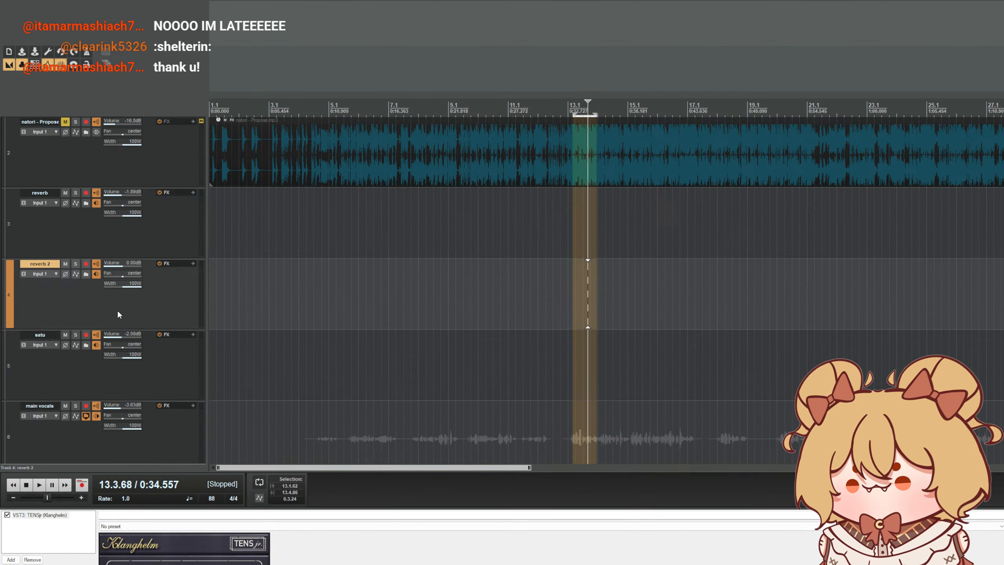
- Play the song from around 5.2 to hear the main vocals with the second reverb
key("space")
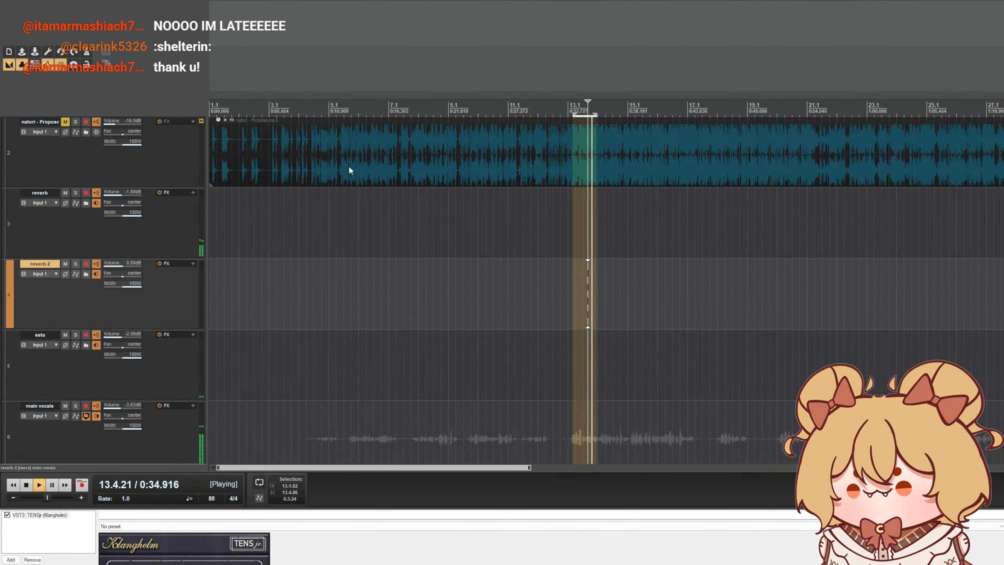
left_click(337, 166)
scroll(312, 167, "down", 3)
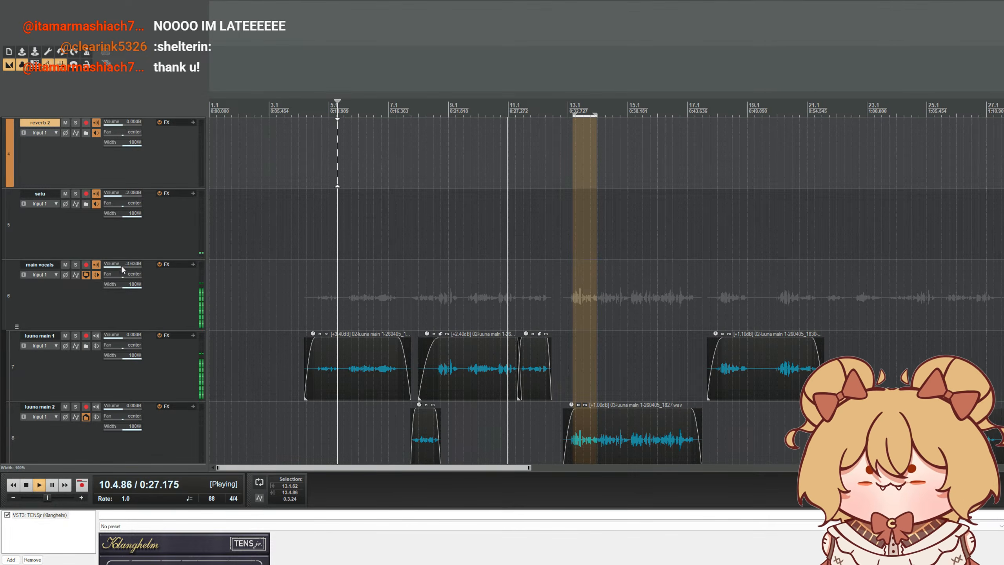
- Stop playback and send the main double track to reverb 2
key("space")
scroll(95, 269, "down", 3)
scroll(95, 284, "down", 1)
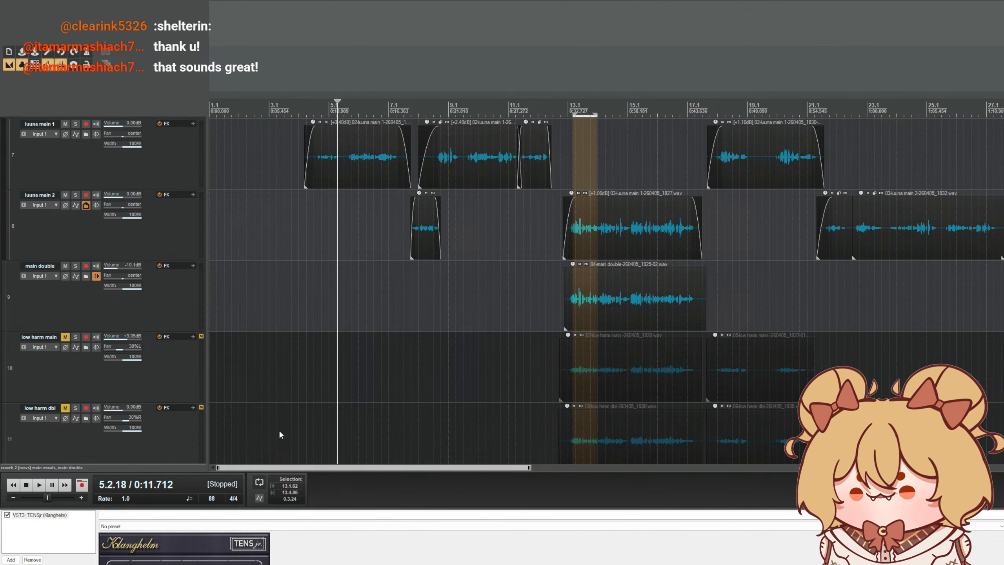
- Play from just before 13.1 and lower the main double volume to -12.5 dB
key("space")
left_click(555, 110)
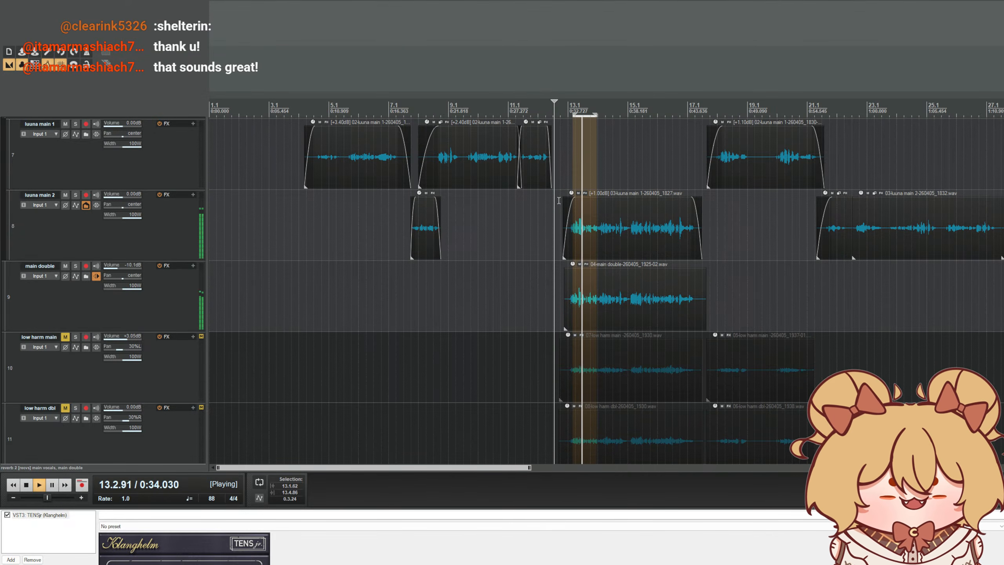
left_click_drag(137, 266, 138, 269)
scroll(163, 267, "up", 3)
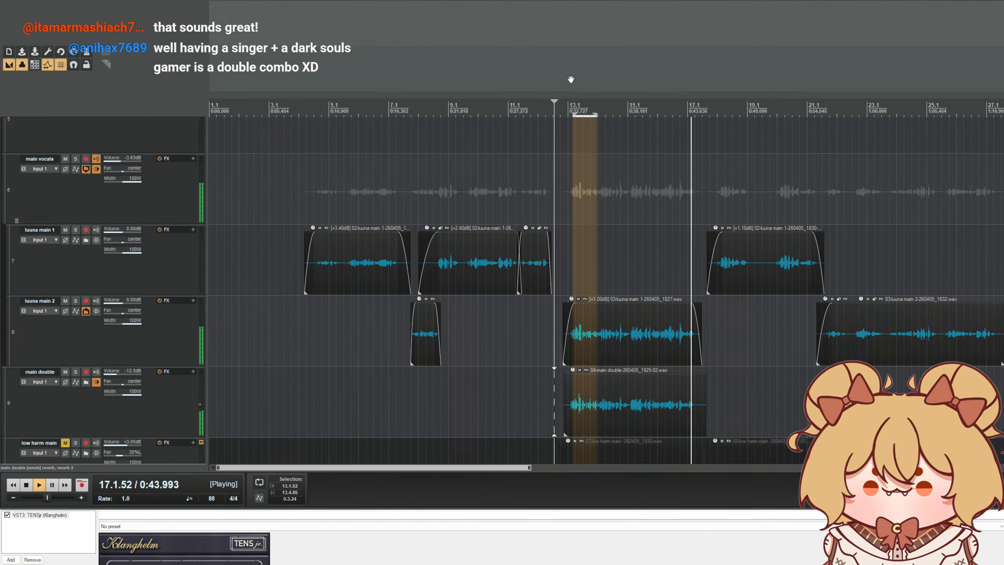
- Restart playback at 13.1 and raise the main double volume to -10.4 dB while comparing it with the main vocals
left_click(570, 97)
scroll(139, 375, "up", 4)
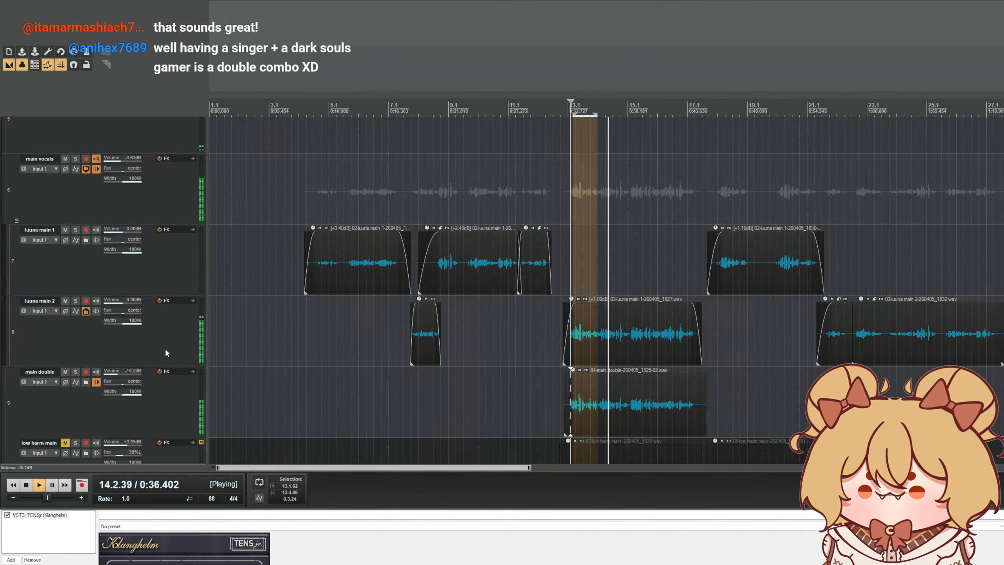
scroll(127, 326, "down", 4)
scroll(222, 320, "down", 2)
scroll(67, 287, "up", 2)
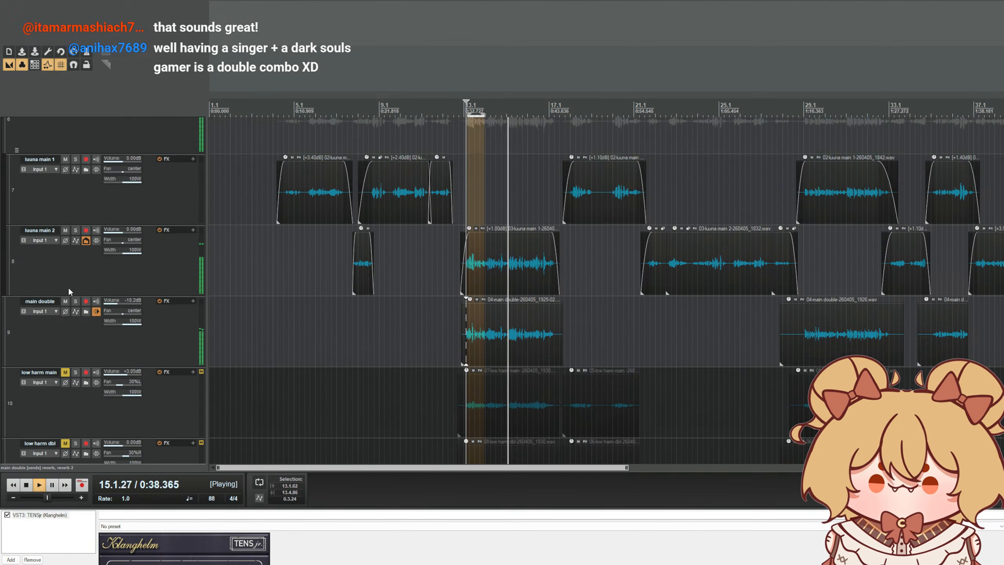
scroll(243, 315, "up", 2)
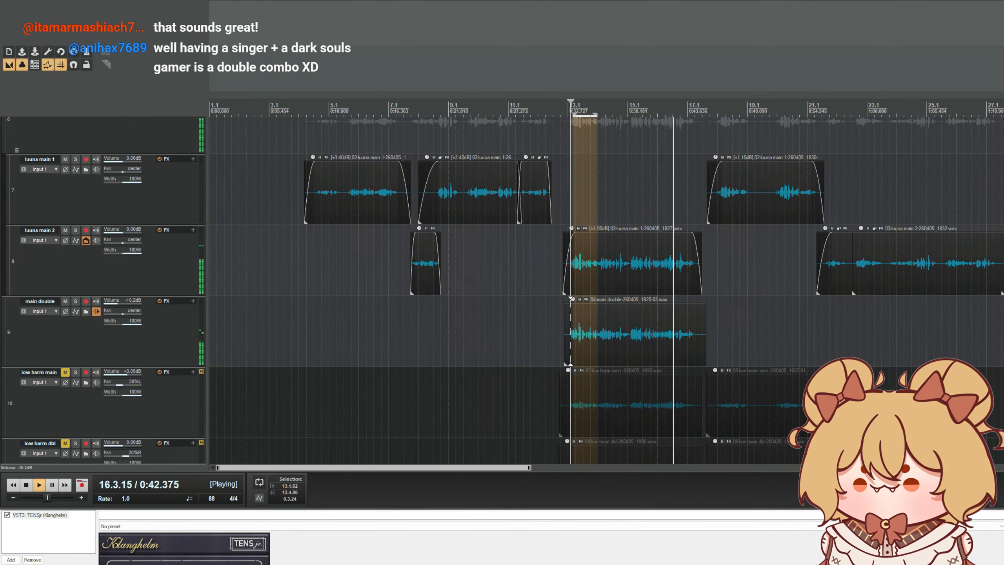
key("space")
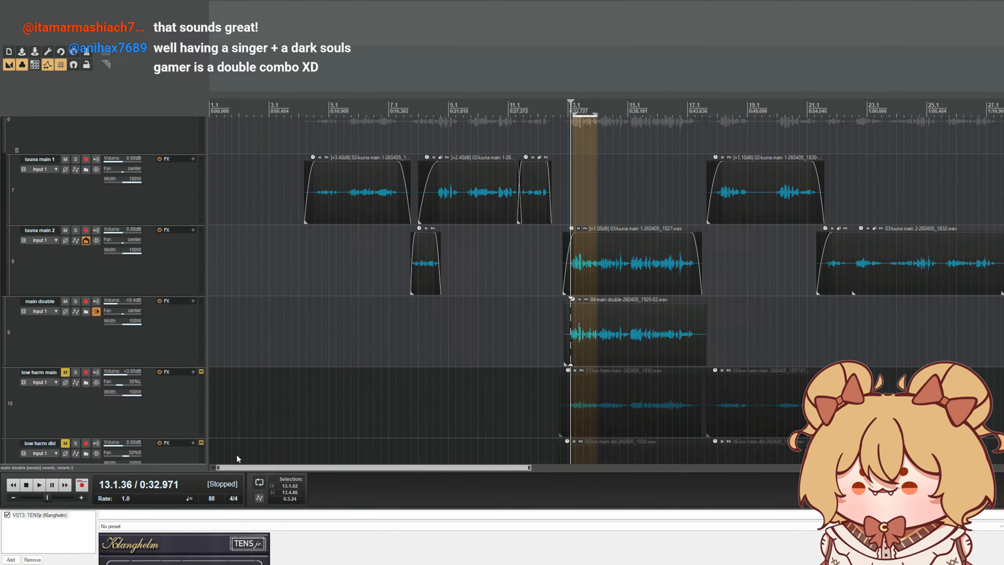
- Play the passage from 13.1 again and set the main double volume to -11.3 dB
key("space")
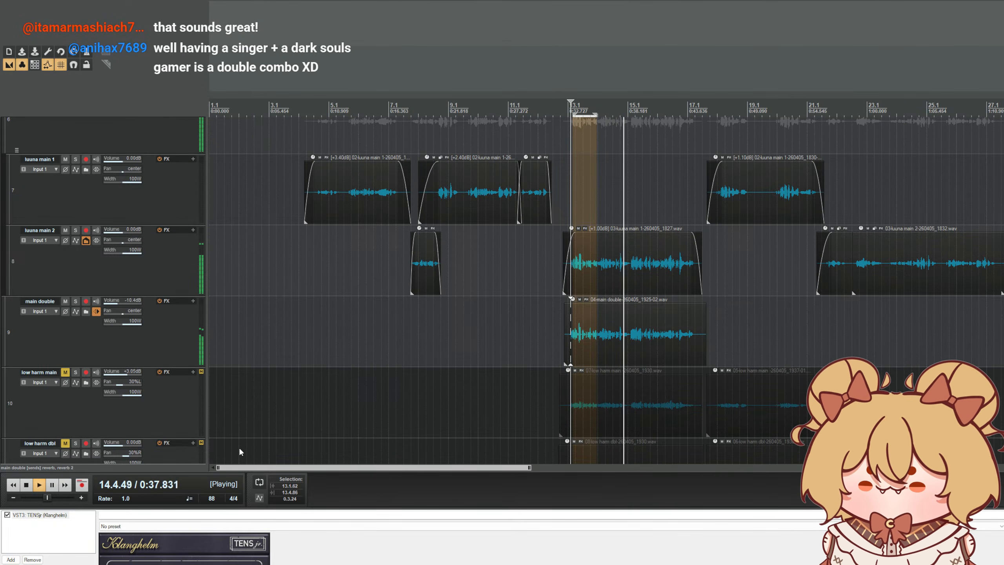
left_click_drag(132, 302, 131, 302)
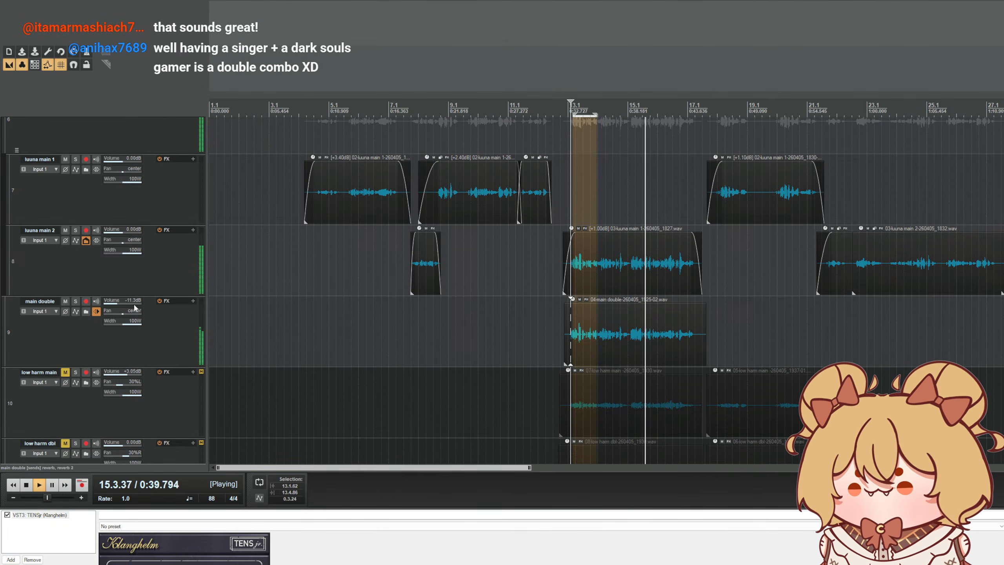
key("space")
scroll(595, 240, "up", 4)
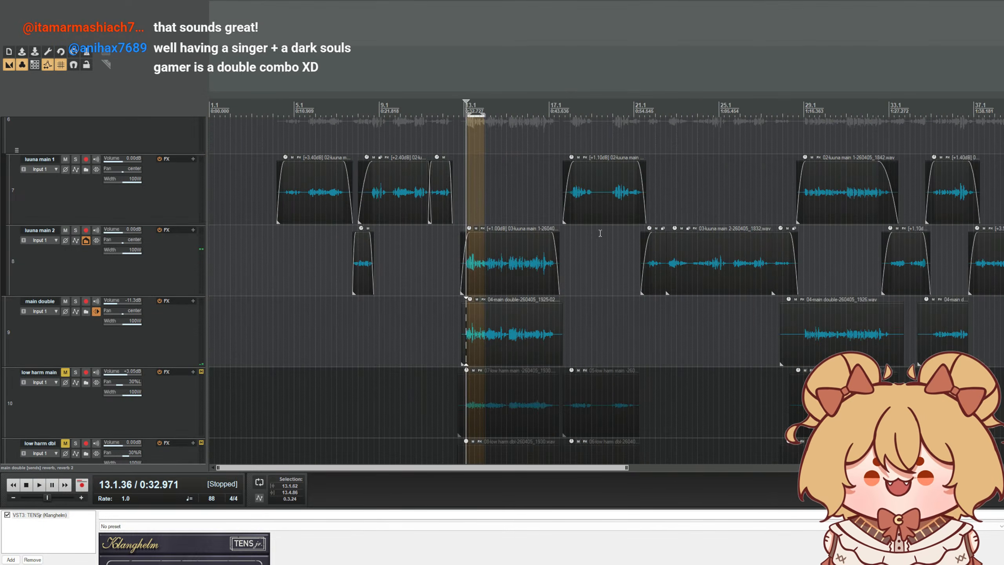
- Unmute the low harm main and low harm dbl tracks below the main double
left_click(157, 294)
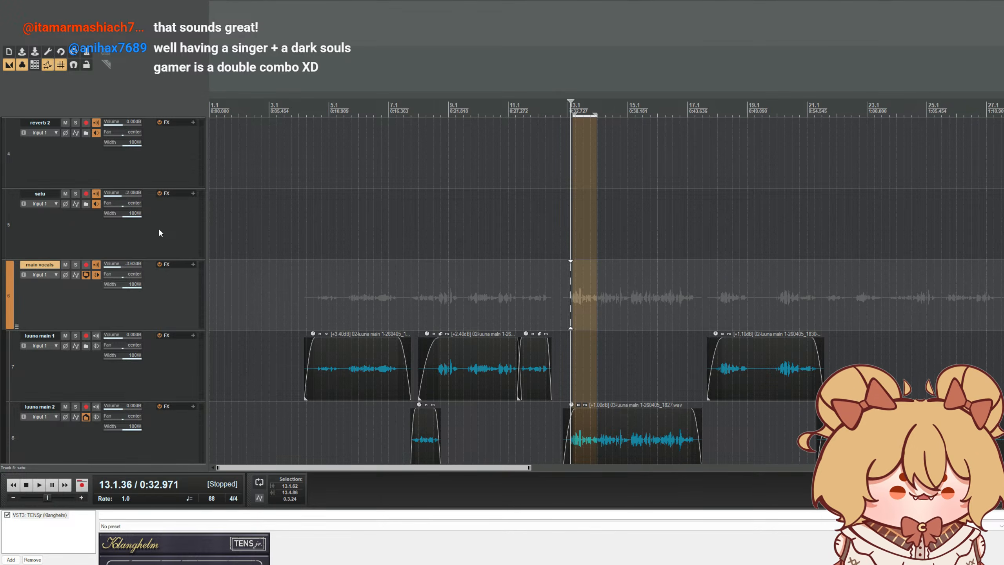
scroll(402, 169, "down", 3)
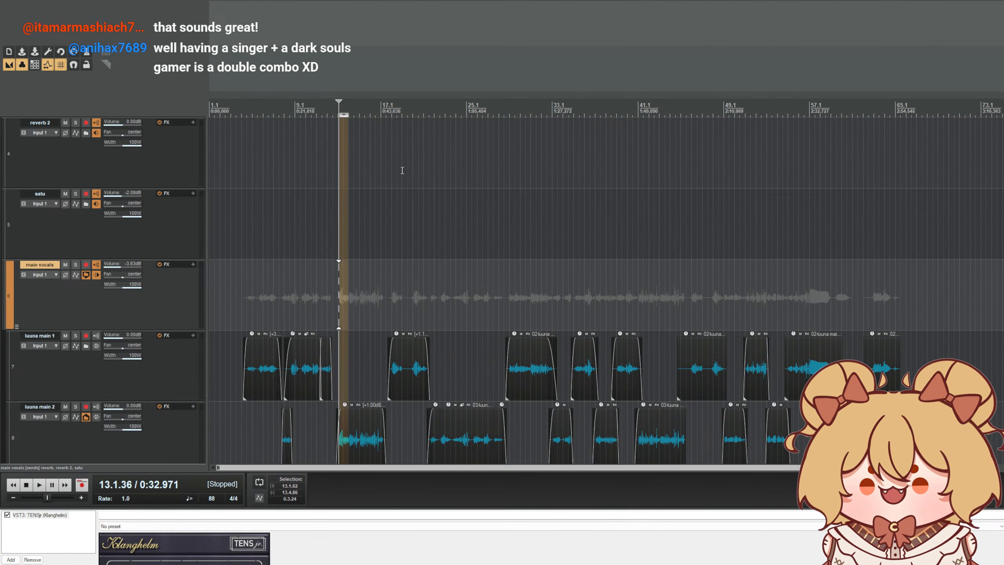
scroll(403, 170, "up", 2)
scroll(107, 156, "down", 3)
scroll(114, 164, "up", 1)
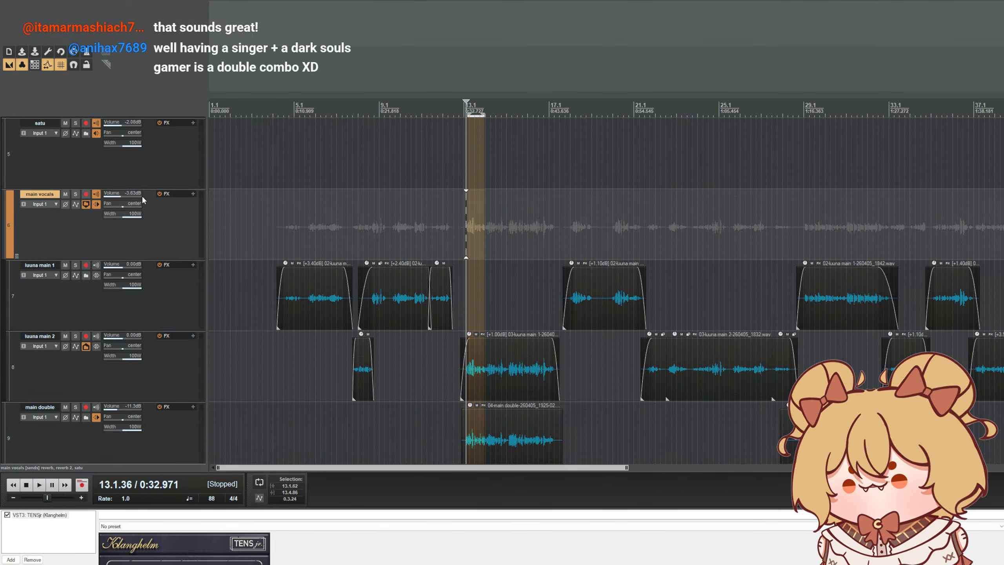
scroll(112, 200, "down", 2)
scroll(141, 210, "down", 1)
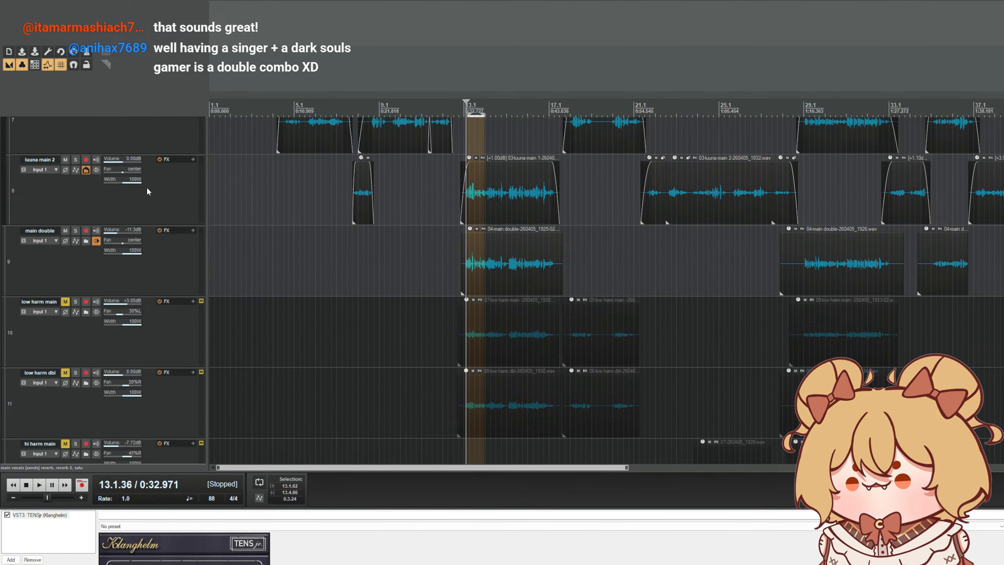
scroll(305, 188, "down", 2)
left_click(65, 301)
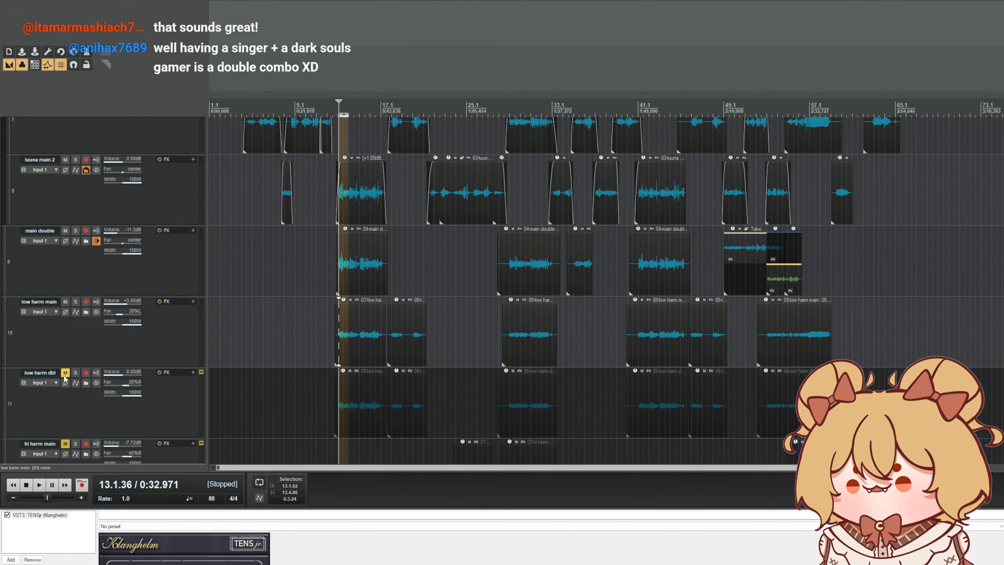
left_click(66, 372)
- Look over the low and high harmony tracks and where their clips fall in the song
scroll(295, 359, "up", 2)
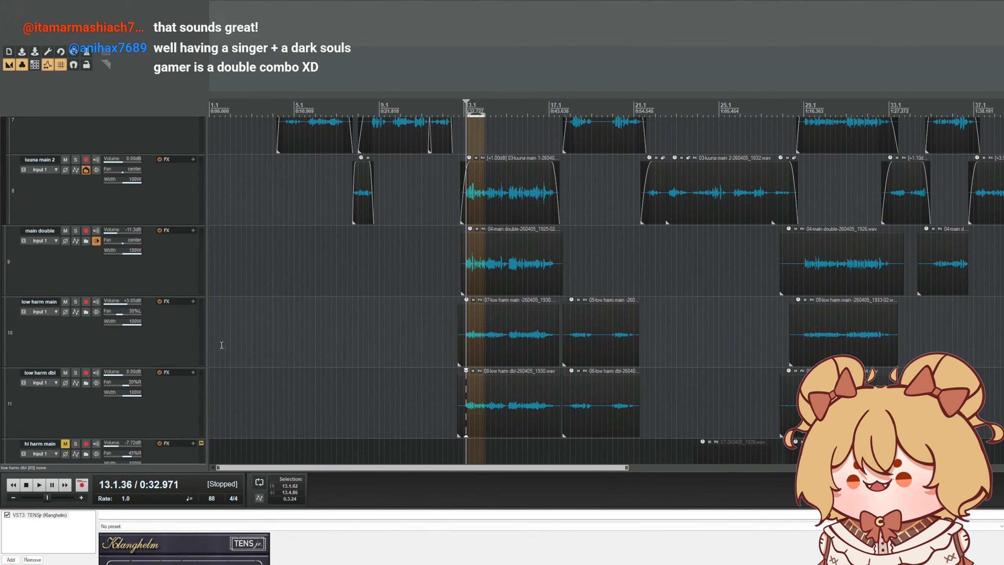
scroll(111, 342, "down", 3)
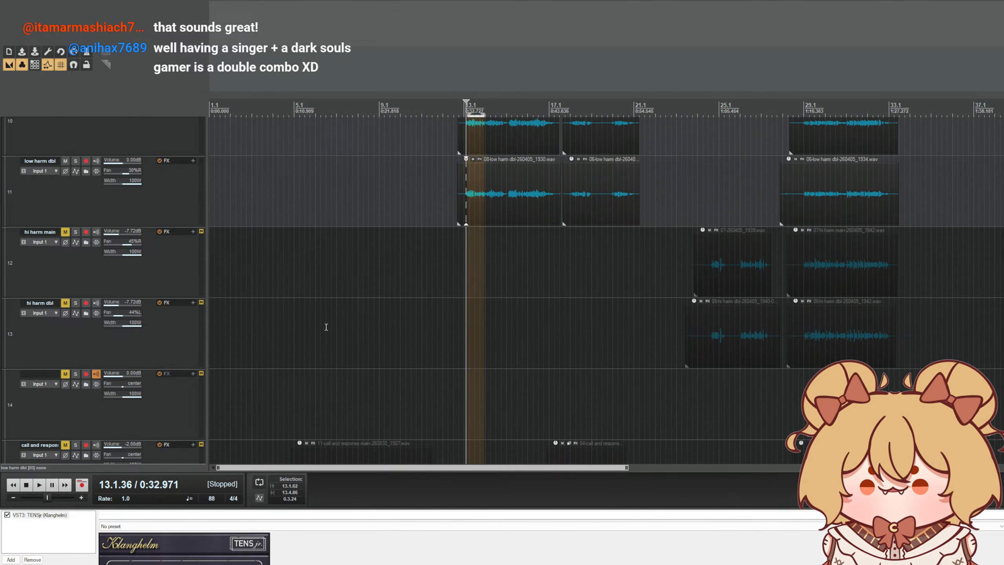
scroll(147, 293, "up", 3)
scroll(316, 316, "down", 2)
scroll(317, 317, "up", 2)
left_click(158, 294)
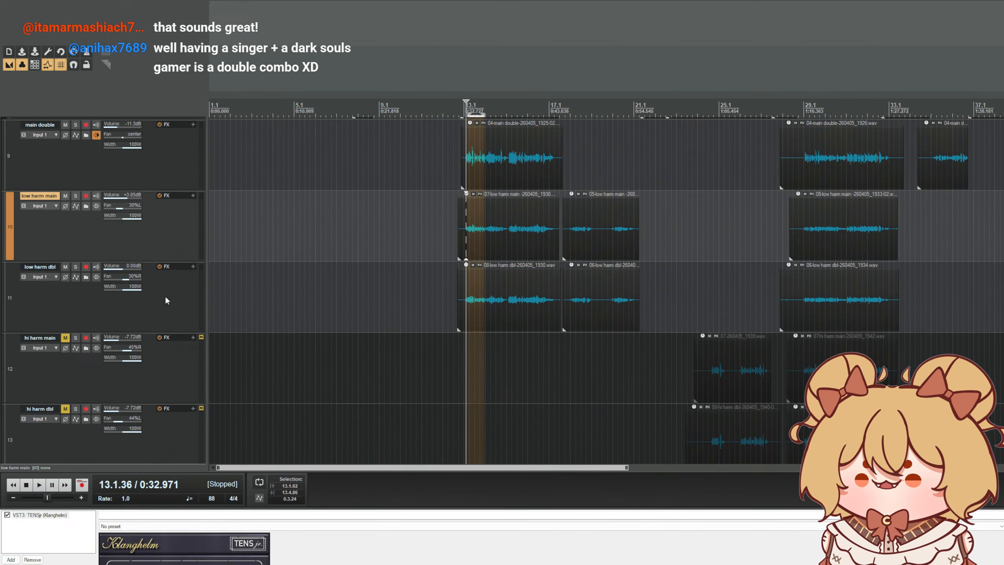
scroll(183, 286, "down", 1)
scroll(201, 278, "down", 2)
scroll(201, 278, "up", 2)
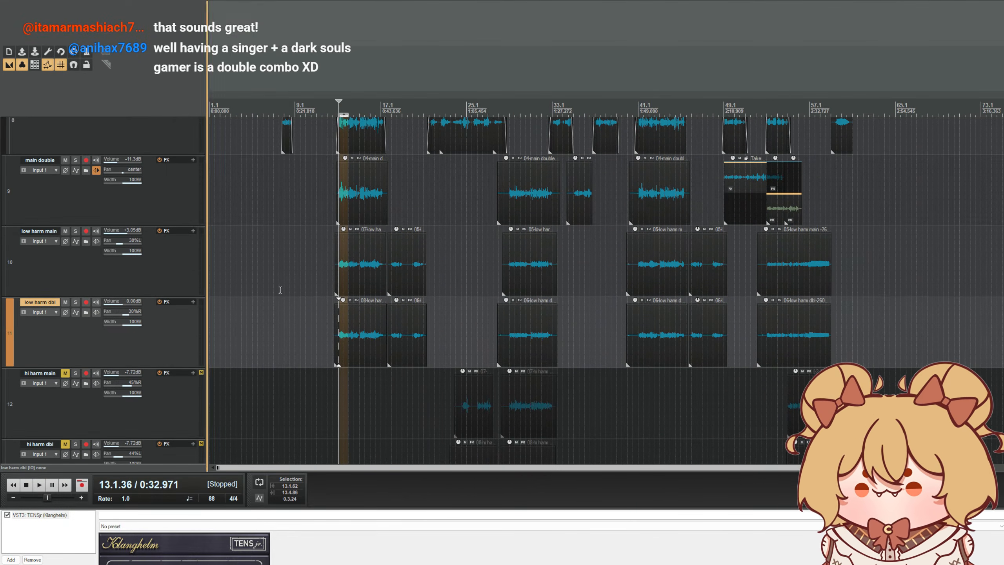
scroll(138, 279, "up", 2)
- Delete the empty unnamed track between hi harm dbl and the call and response tracks
scroll(172, 321, "down", 4)
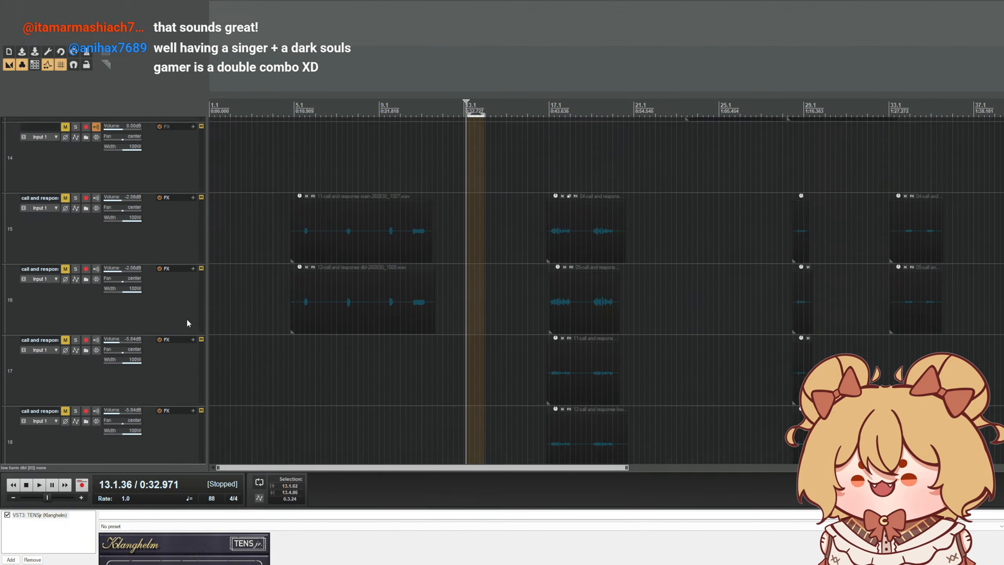
scroll(187, 318, "down", 2)
scroll(187, 305, "down", 1)
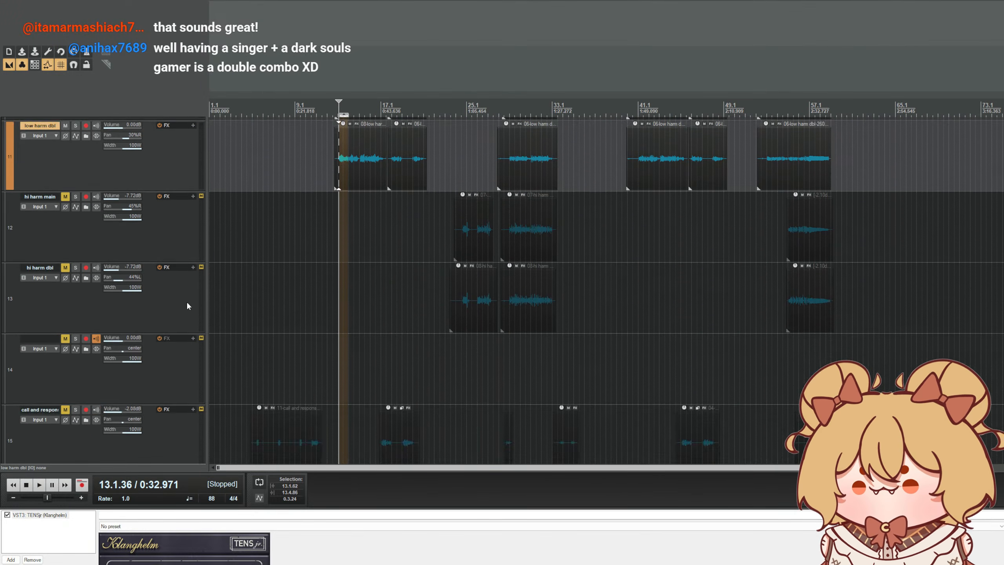
left_click(153, 357)
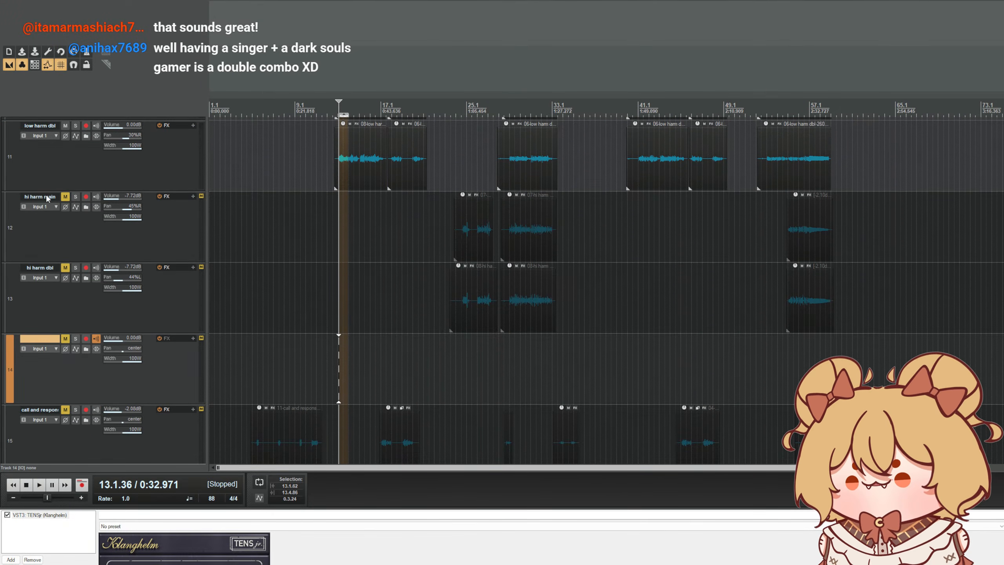
key("Delete")
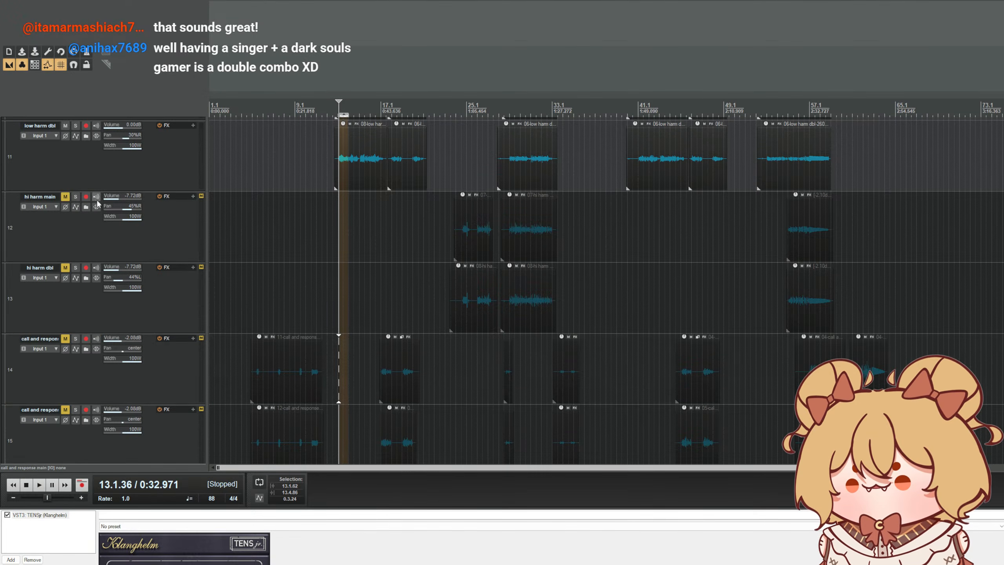
- Reset the low harm main volume to 0.00 dB and select that track together with low harm dbl
scroll(177, 239, "up", 3)
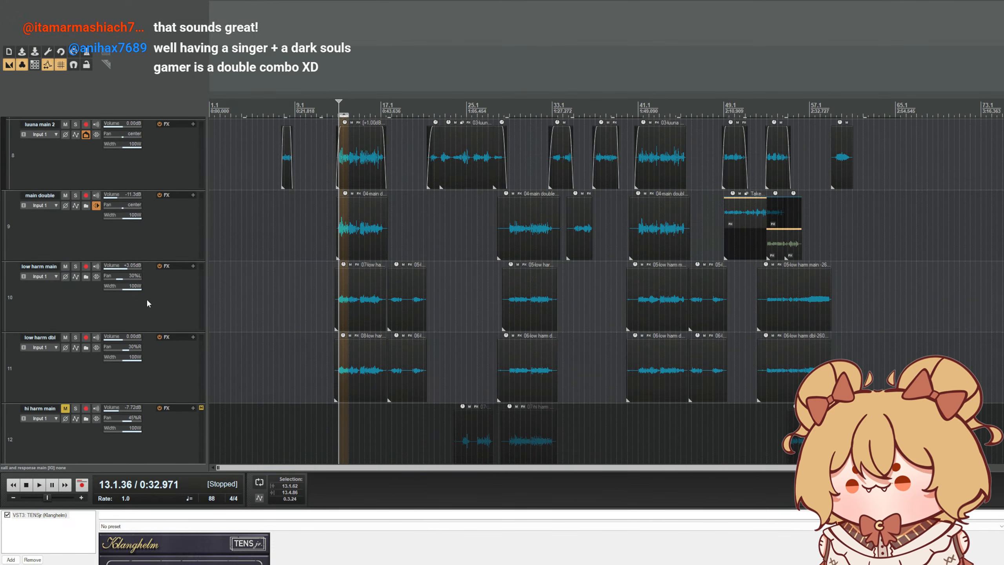
left_click(156, 297)
scroll(361, 313, "up", 3)
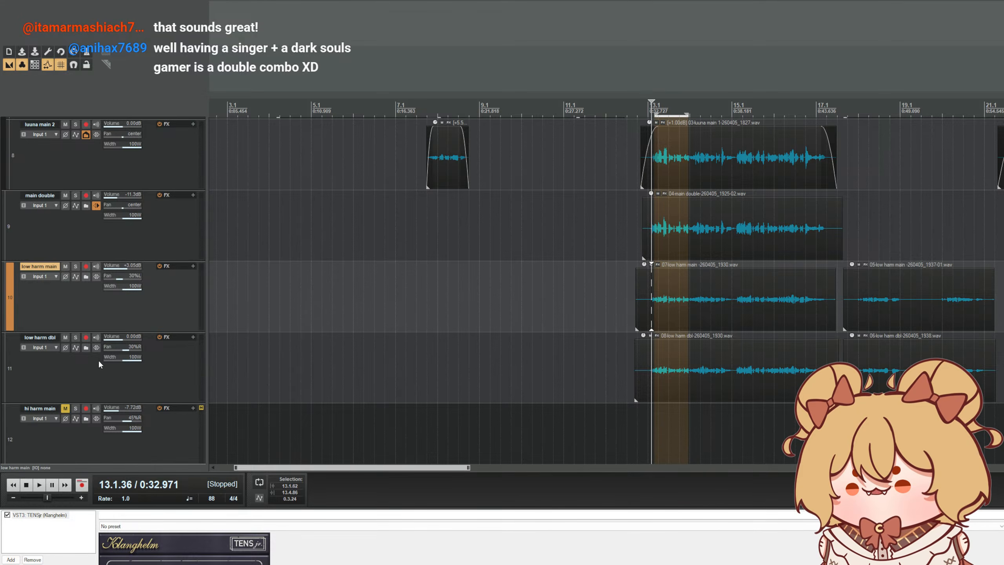
double_click(127, 272)
double_click(127, 267)
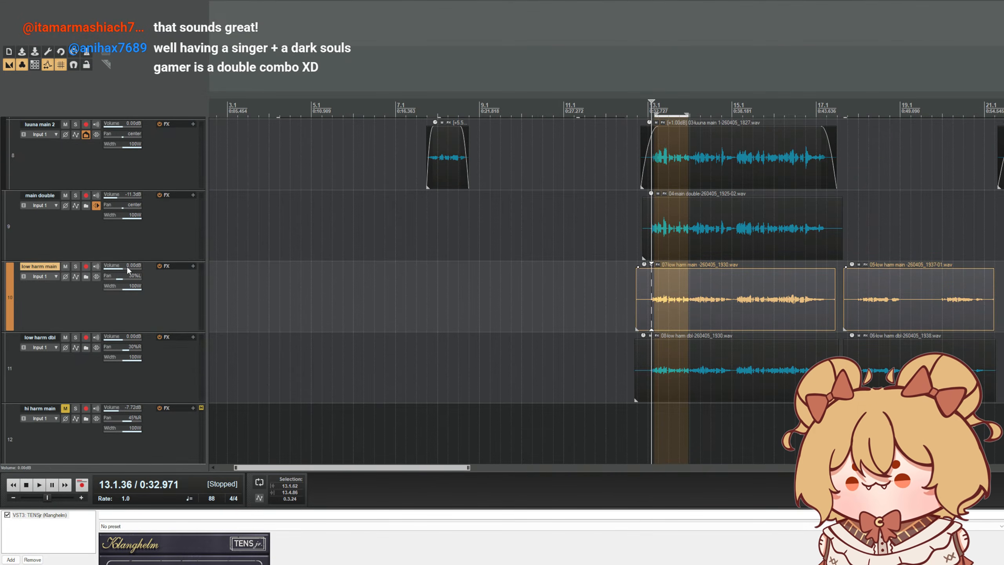
left_click(148, 333, "ctrl")
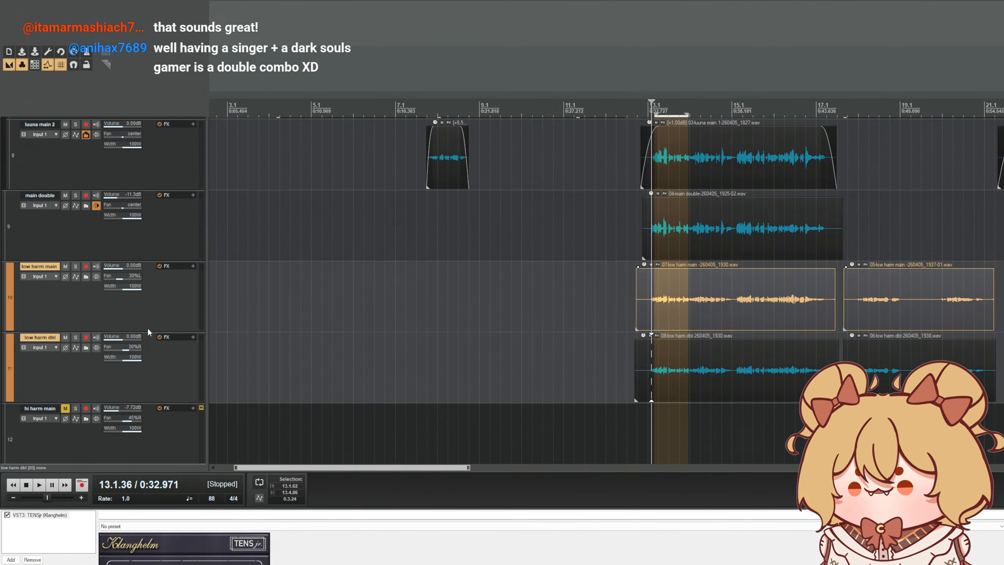
- Play the section and lower the volume of low harm main and low harm dbl together to -4.82 dB
key("space")
left_click_drag(128, 268, 125, 268)
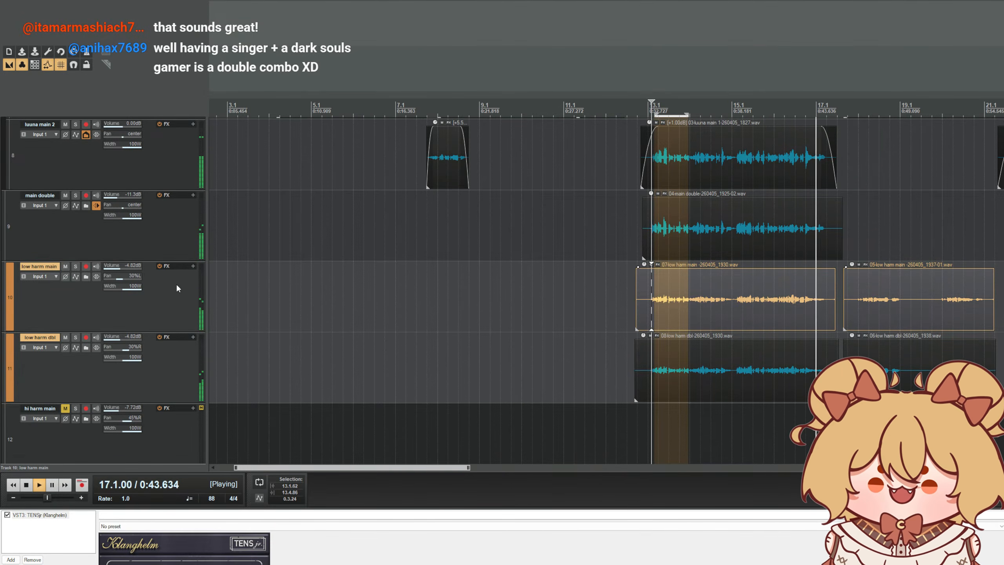
key("space")
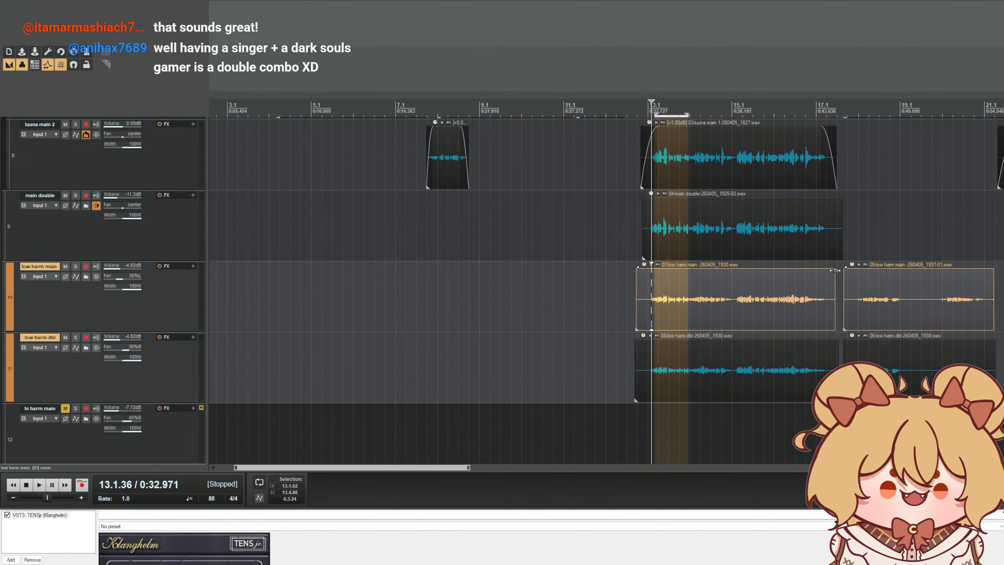
- Add short fade-ins and fade-outs to the first clips on low harm main and low harm dbl, spanning about bars 13 to 17
left_click_drag(835, 270, 827, 272)
left_click_drag(841, 344, 829, 343)
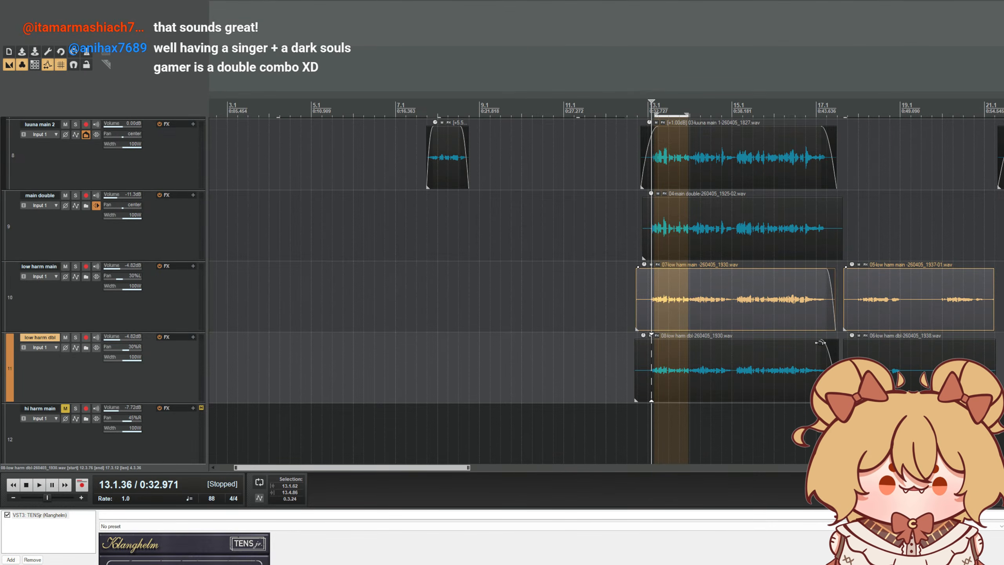
left_click_drag(635, 347, 651, 348)
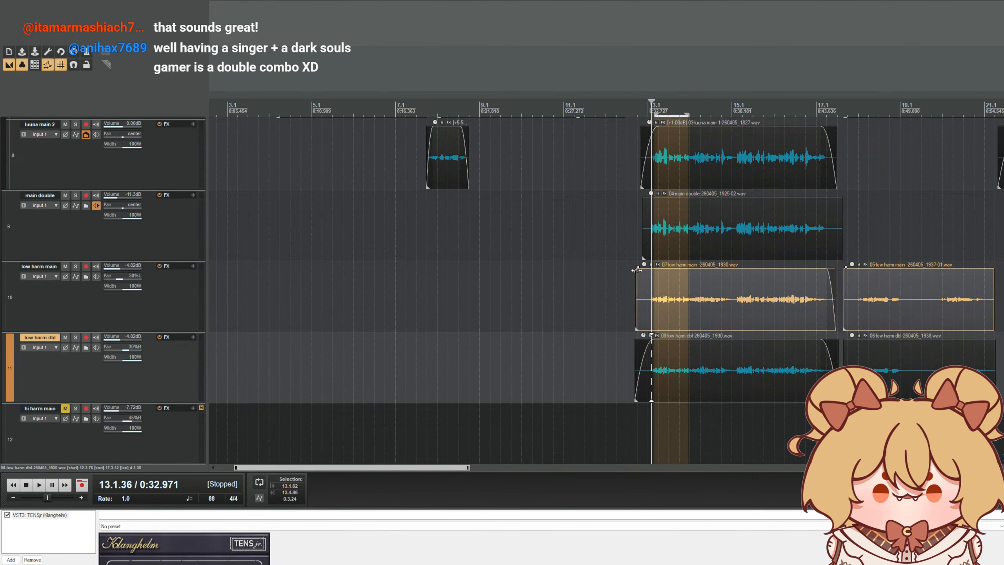
left_click_drag(637, 271, 652, 270)
- Add fade-ins and fade-outs to the second clips on low harm main and low harm dbl, starting after bar 17
left_click_drag(846, 271, 865, 271)
left_click_drag(846, 342, 869, 344)
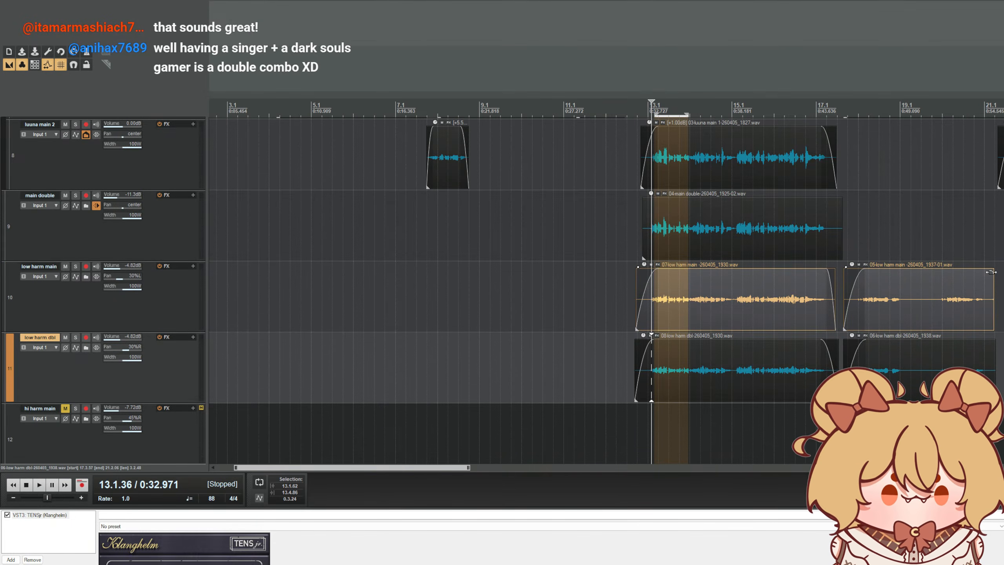
left_click_drag(992, 271, 981, 272)
left_click_drag(994, 342, 974, 343)
- Place the playback start at 12.4.96 and listen to the low harmonies together with the main vocals
scroll(973, 339, "down", 2)
scroll(915, 305, "up", 2)
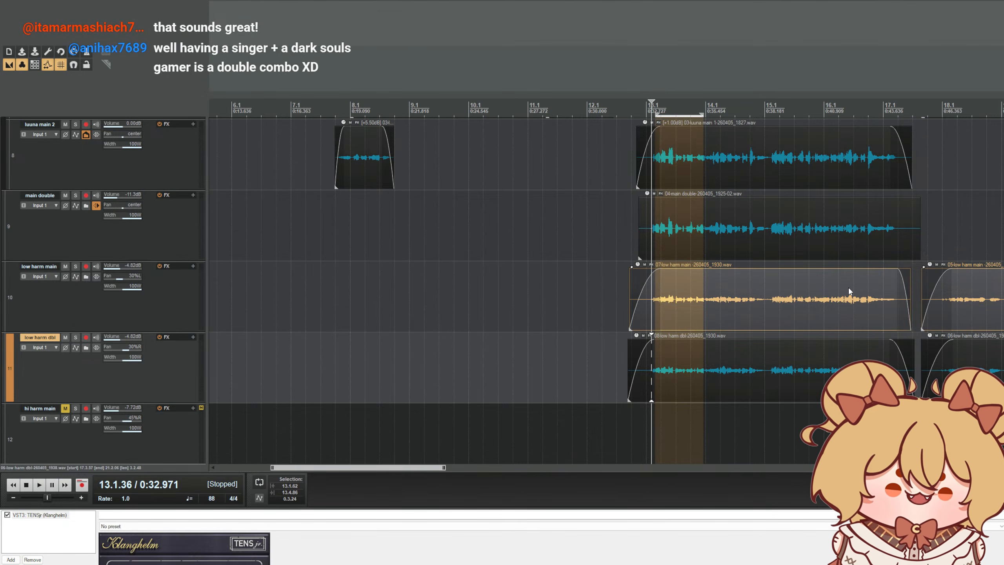
scroll(834, 285, "up", 3)
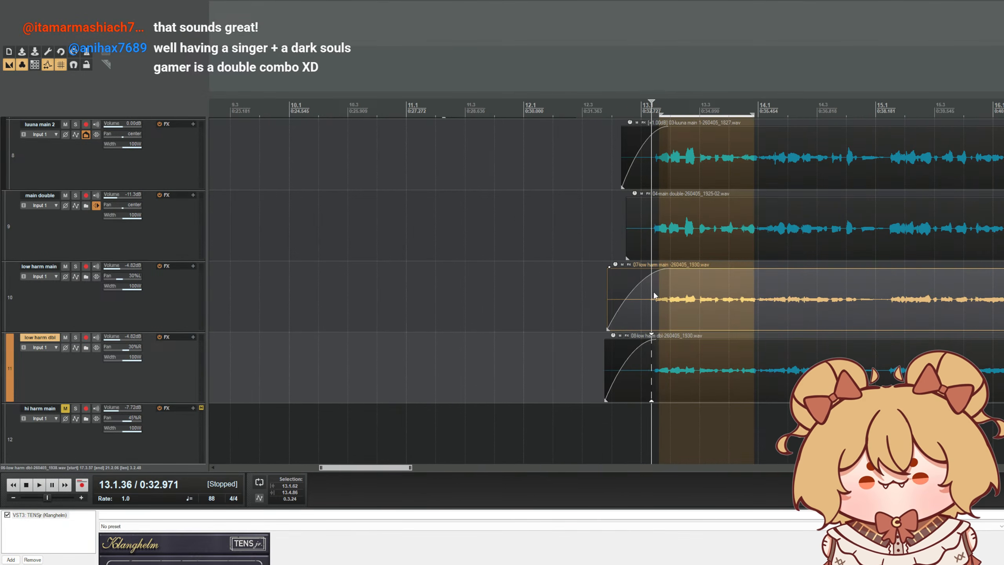
left_click(640, 303)
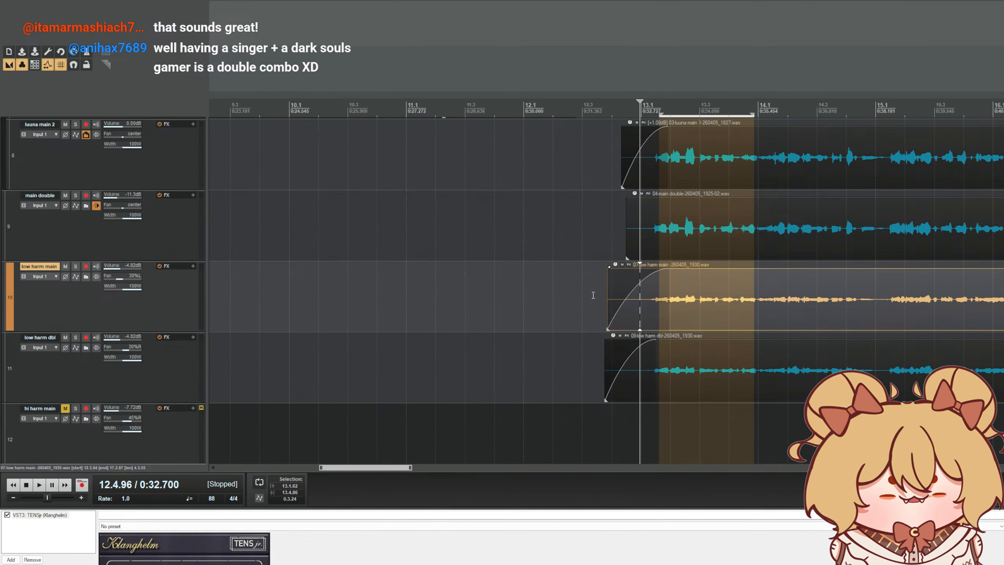
scroll(662, 211, "down", 3)
scroll(669, 201, "up", 1)
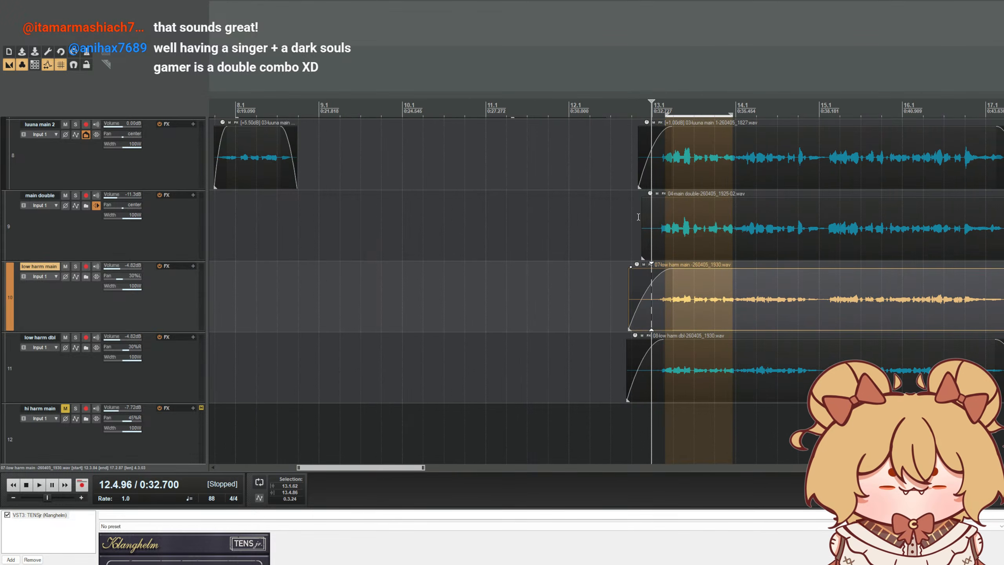
scroll(637, 205, "down", 1)
scroll(637, 205, "up", 1)
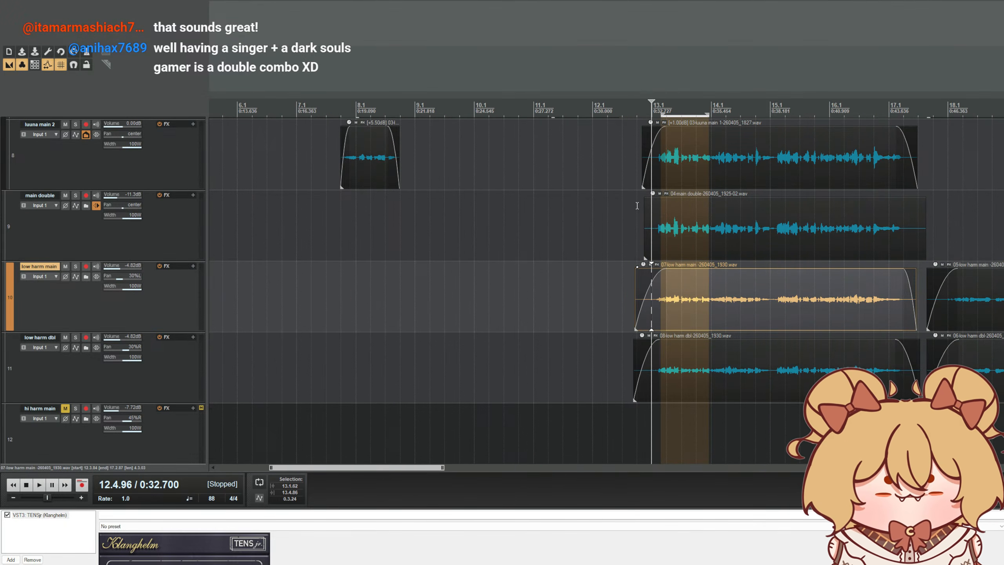
key("space")
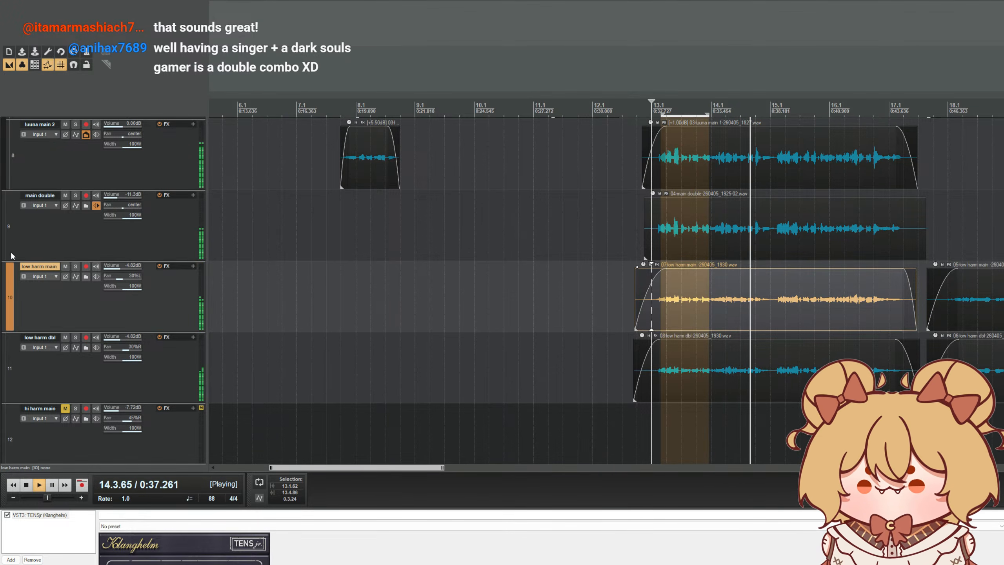
key("space")
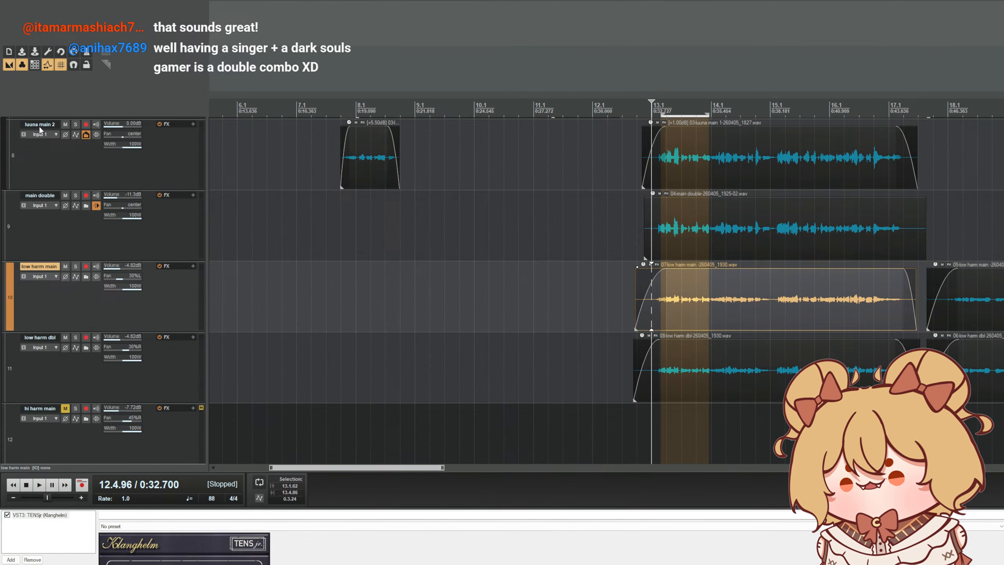
- Add Vocal Compressor after Melodyne on low harm main, with Compress at -6.9 dB and Trim at -3.9 dB
left_click(166, 336)
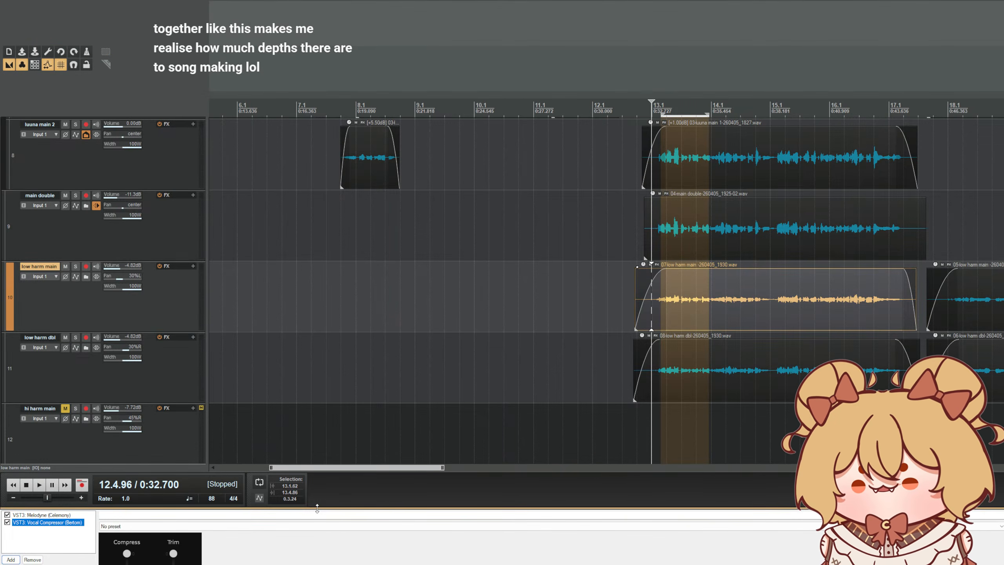
left_click_drag(317, 509, 317, 396)
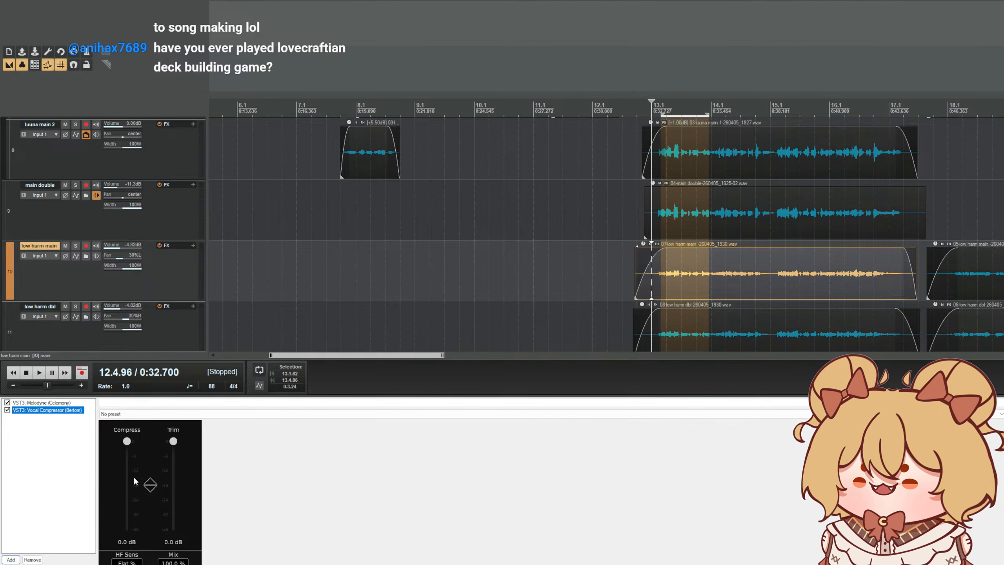
left_click_drag(127, 441, 173, 451)
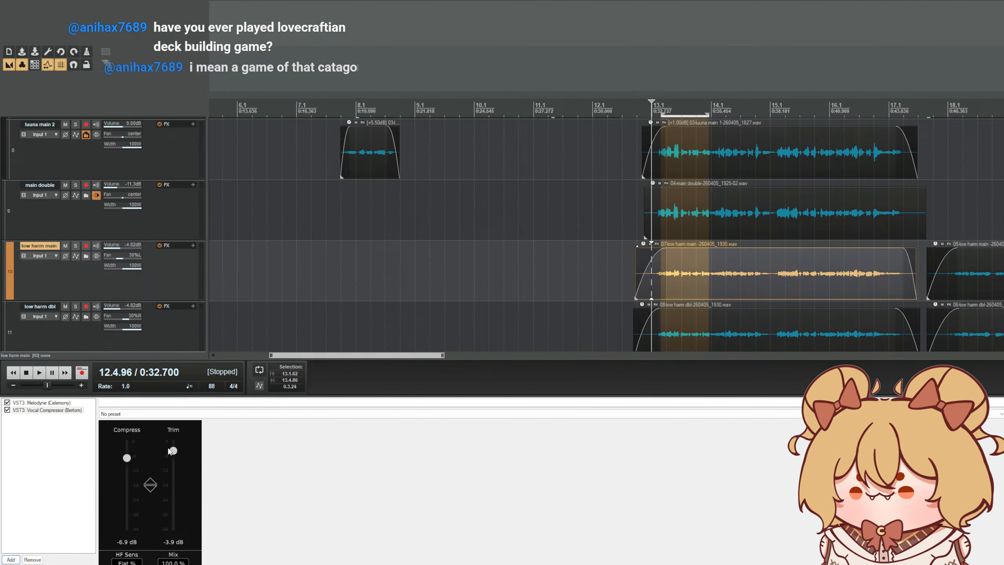
- Play from 12.3.84 and set the Vocal Compressor's Compress to -12.0 dB and Trim to -9.2 dB
left_click(634, 118)
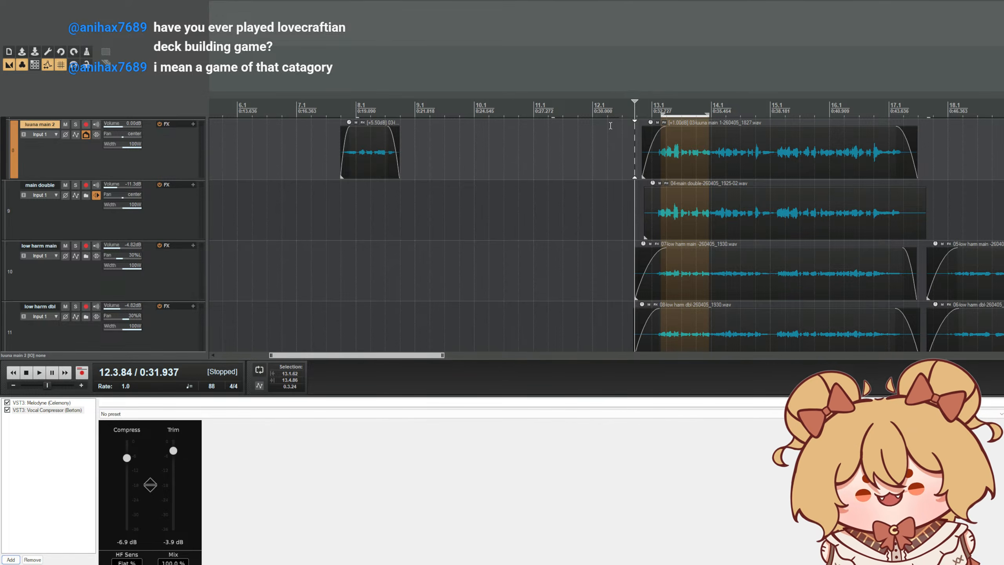
scroll(610, 125, "down", 5)
scroll(426, 240, "up", 4)
key("space")
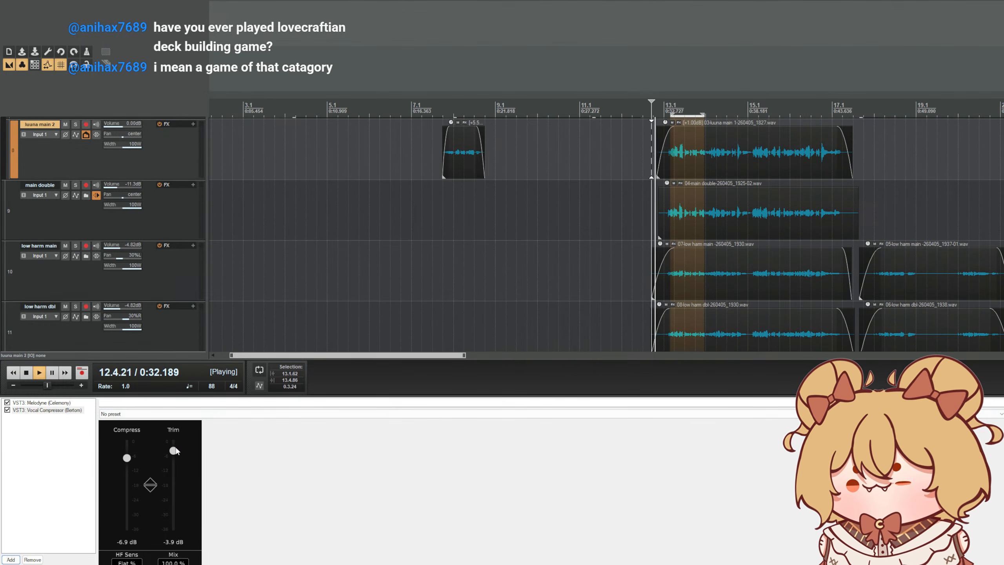
mouse_move(174, 451)
left_mouse_down()
mouse_move(173, 461)
mouse_move(127, 456)
mouse_move(127, 471)
mouse_move(173, 464)
left_mouse_up()
key("space")
scroll(151, 291, "down", 4)
scroll(140, 292, "up", 3)
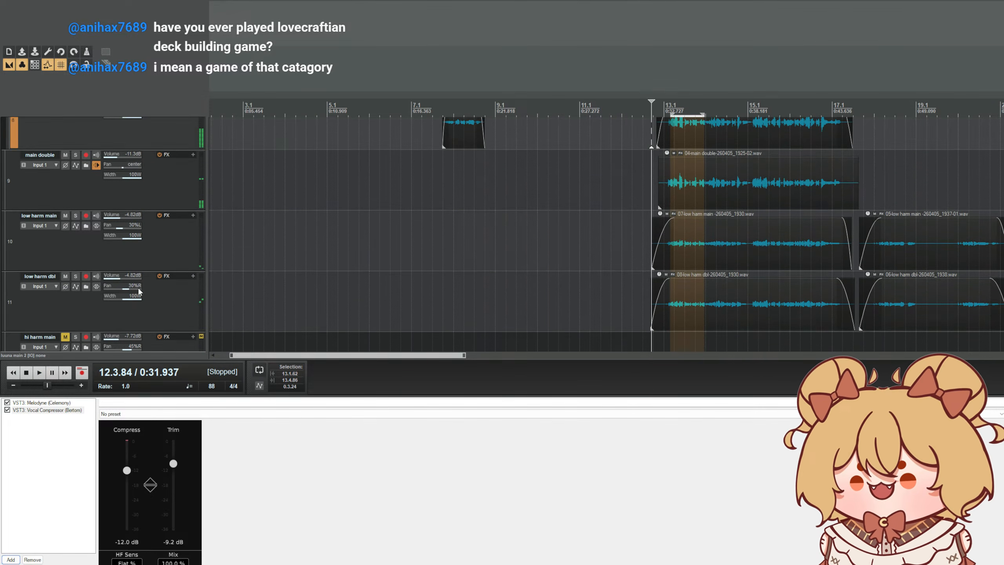
- Mute low harm dbl and, during playback, set the Vocal Compressor's Compress to -13.1 dB and Trim to -8.6 dB
left_click(65, 275)
key("space")
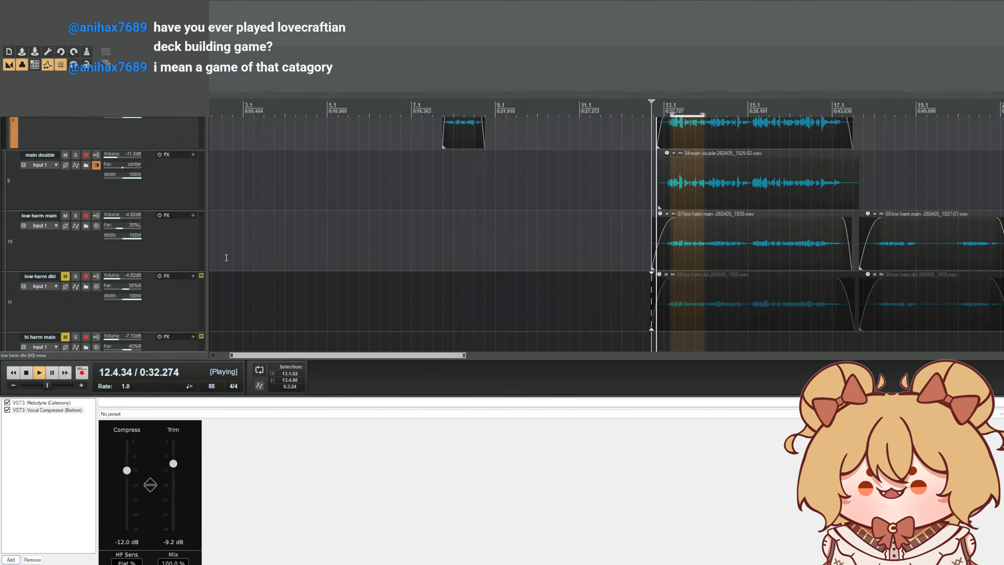
left_click_drag(127, 470, 173, 462)
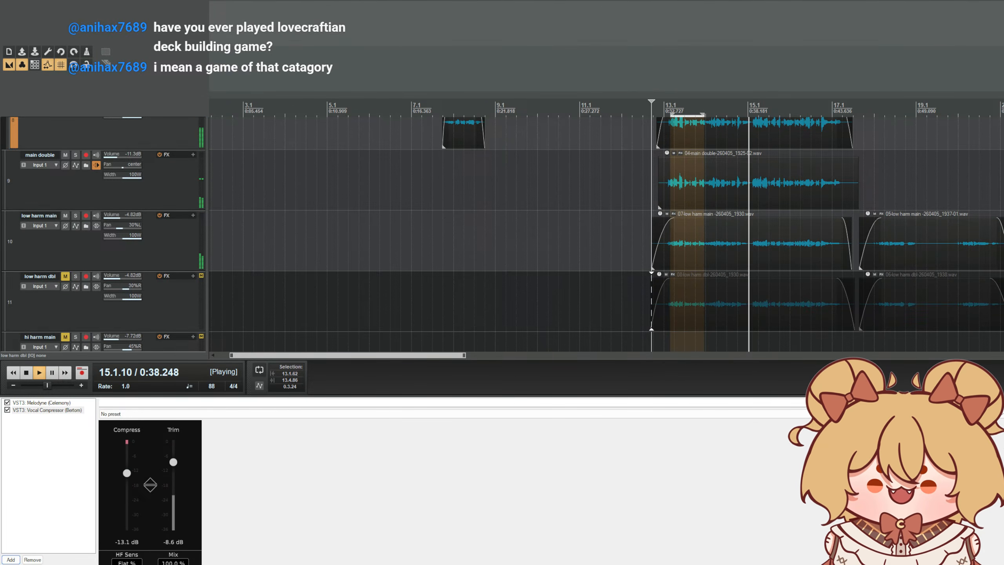
key("space")
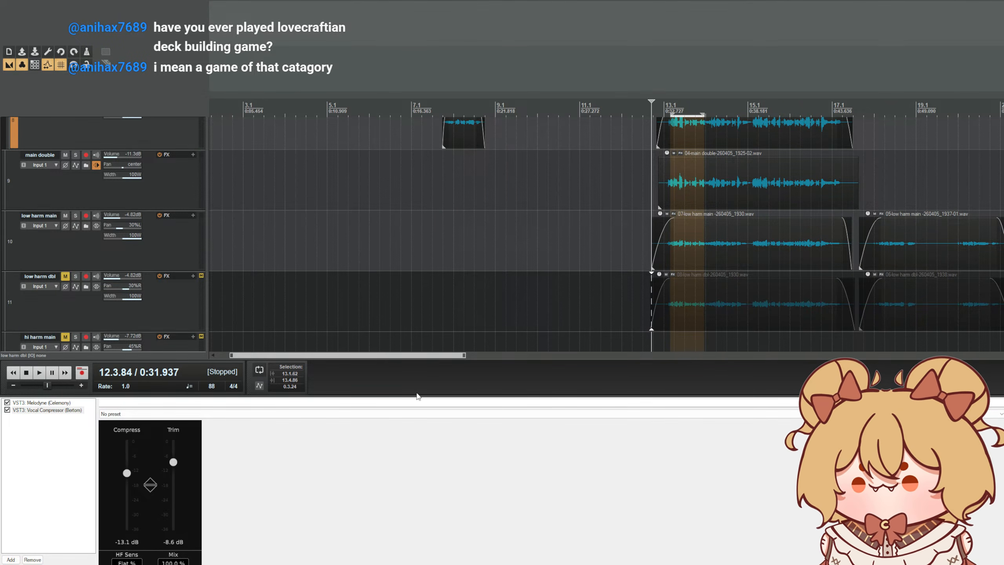
- Remove the mistakenly added Ozone Imager 2, add Ozone 11 Equalizer after the Vocal Compressor, and enlarge the effects area
double_click(578, 389)
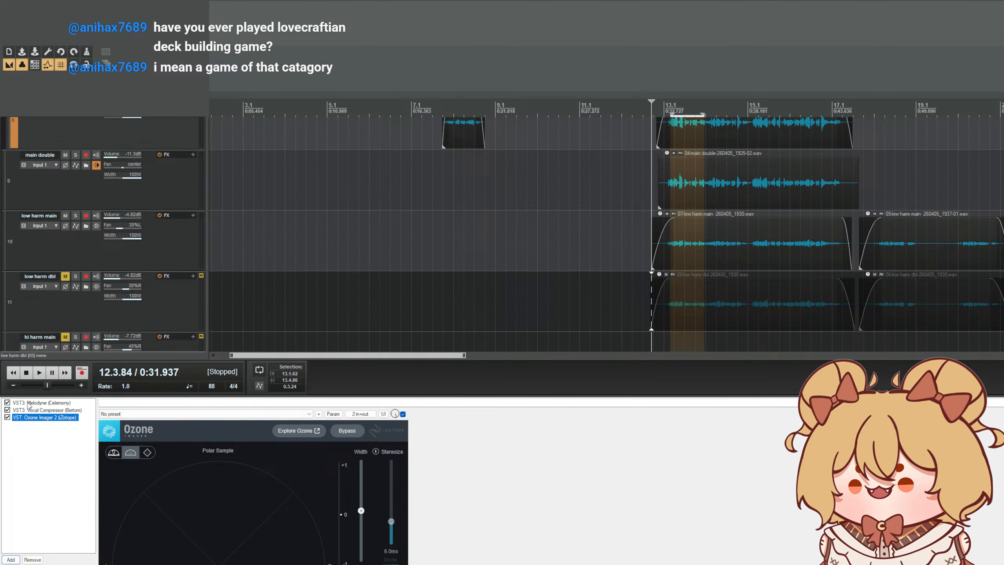
left_click(30, 559)
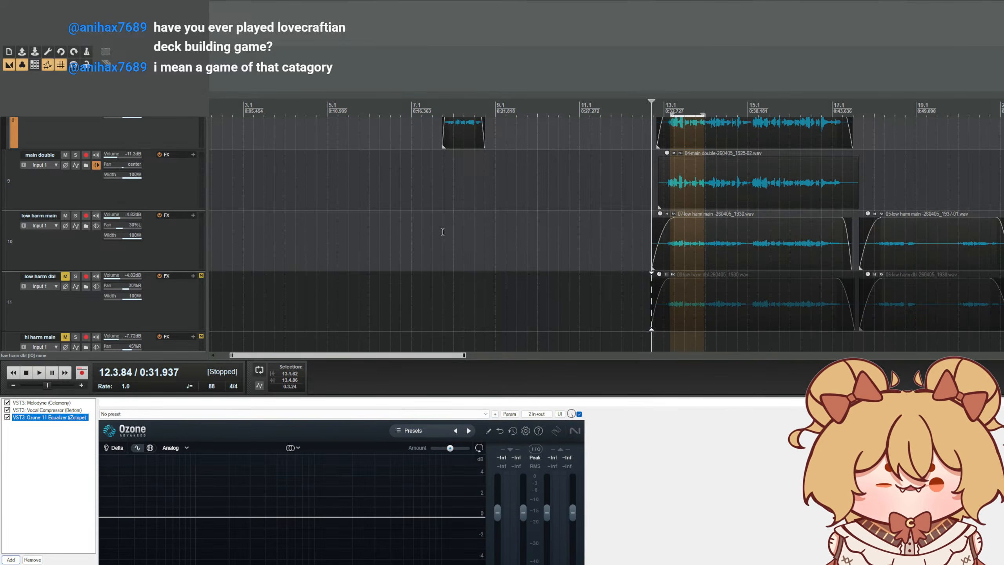
left_click_drag(404, 397, 400, 290)
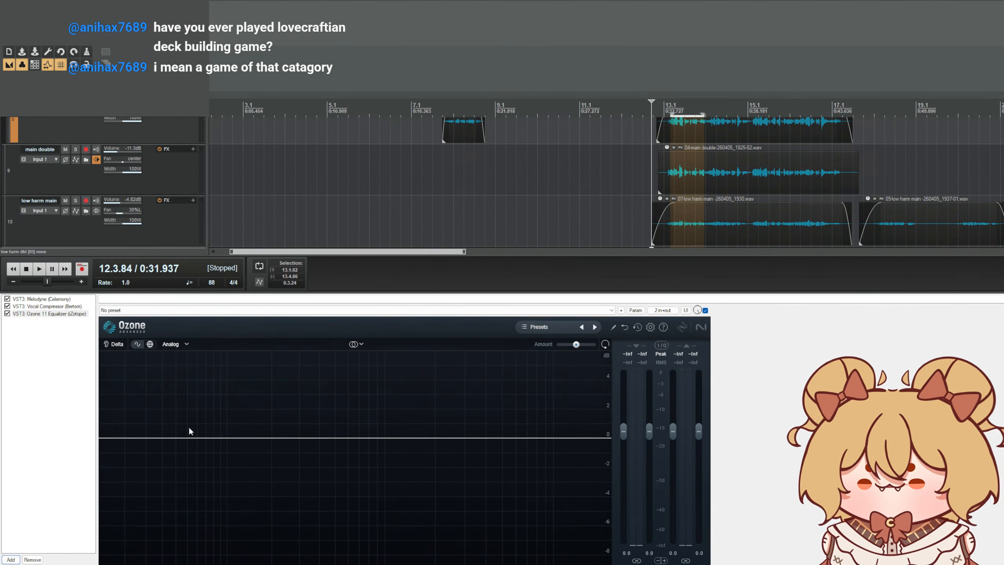
- Add a Flat High-Pass filter in the equalizer, soften its slope, and raise its cutoff frequency during playback
double_click(169, 437)
left_click(164, 396)
left_click(171, 459)
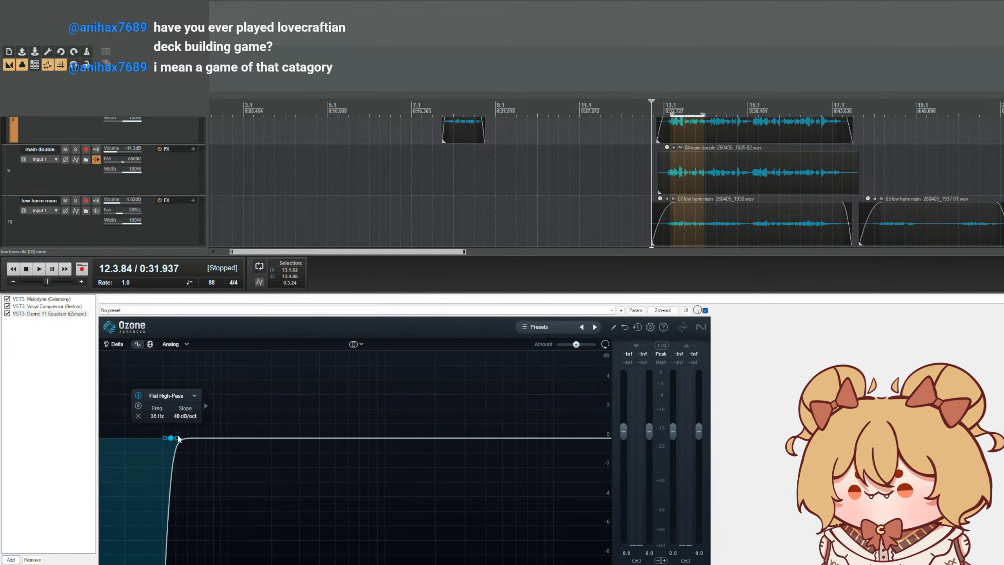
scroll(176, 438, "down", 7)
key("space")
left_click_drag(173, 438, 229, 441)
- Add a Bell band to the equalizer and set it to 354 Hz, -1.6 dB gain and a Q of 0.4
double_click(388, 438)
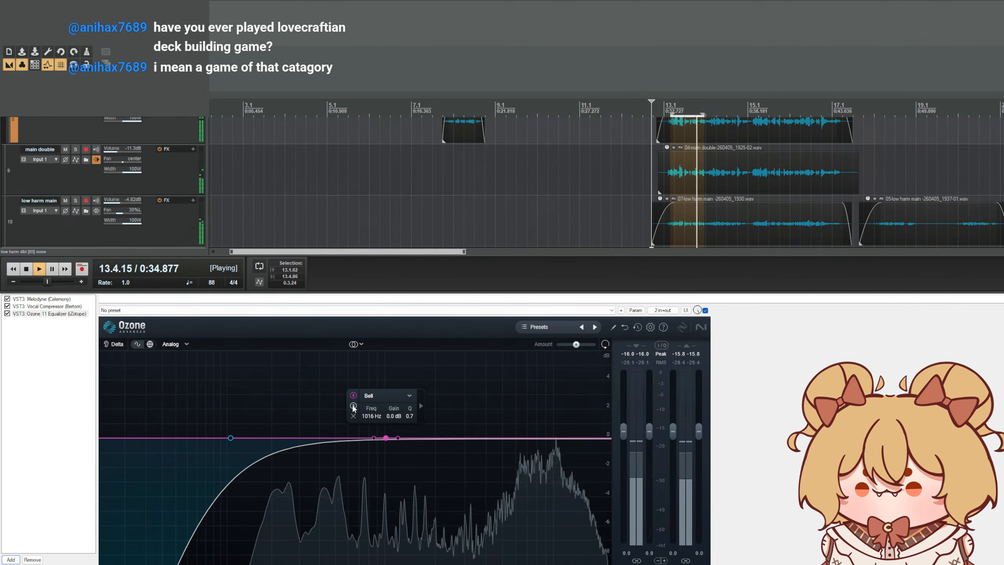
scroll(396, 419, "down", 7)
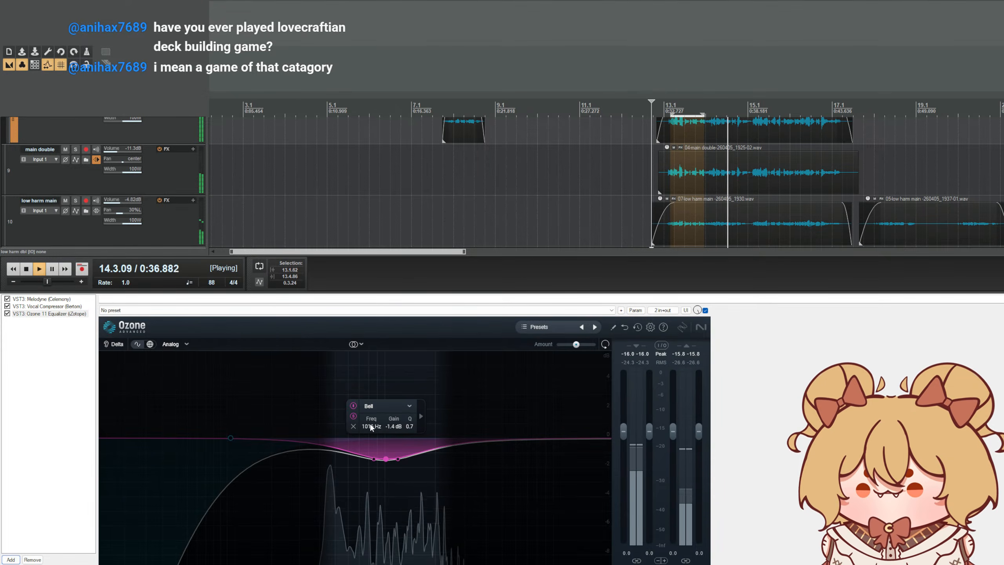
scroll(370, 424, "down", 8)
scroll(353, 428, "down", 2)
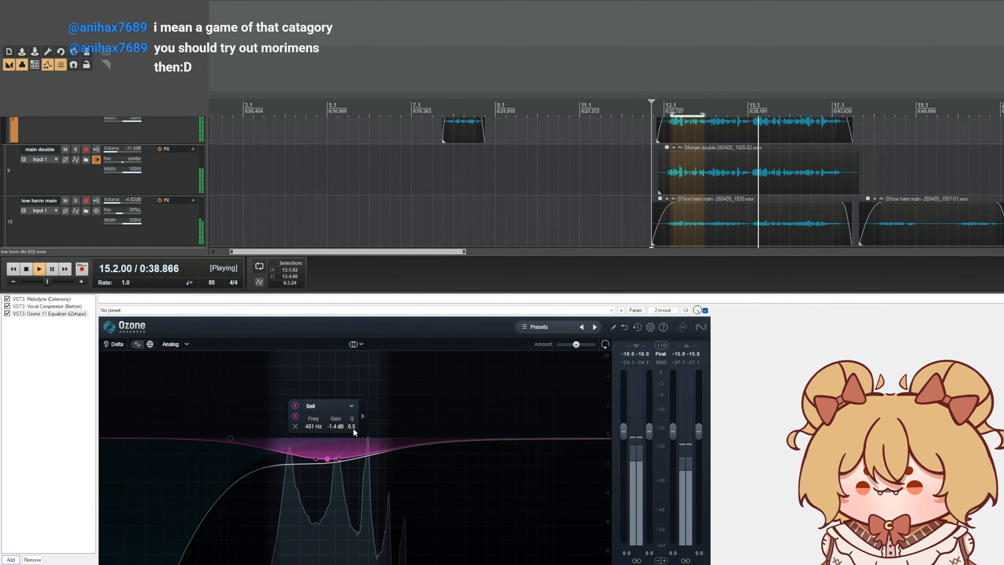
scroll(311, 427, "up", 1)
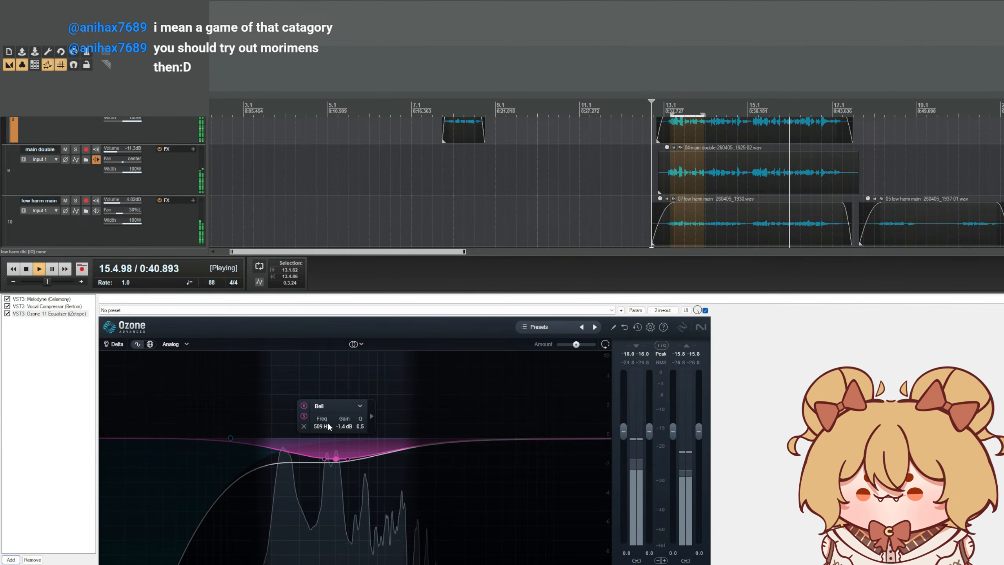
scroll(324, 426, "down", 3)
scroll(325, 428, "down", 1)
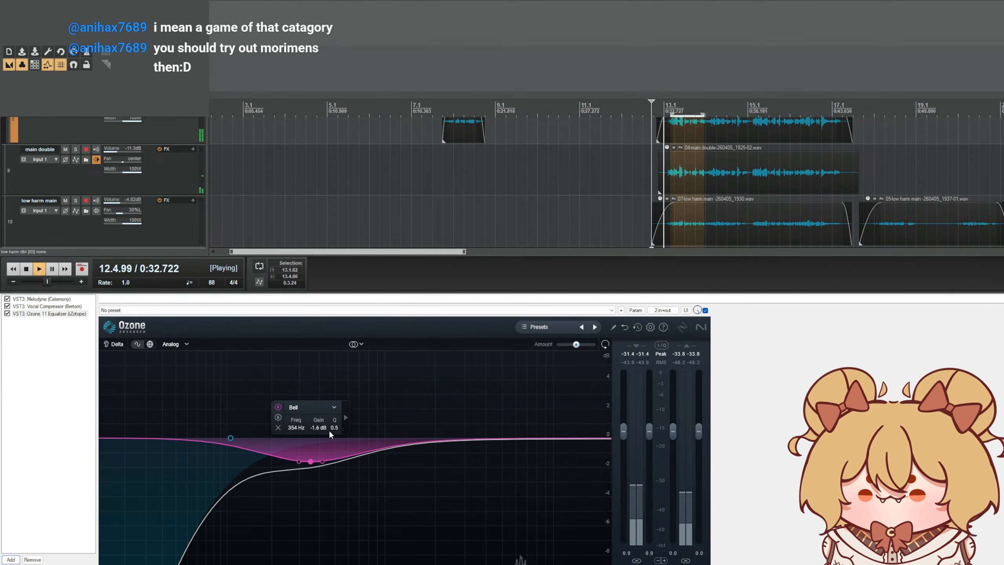
scroll(336, 428, "down", 1)
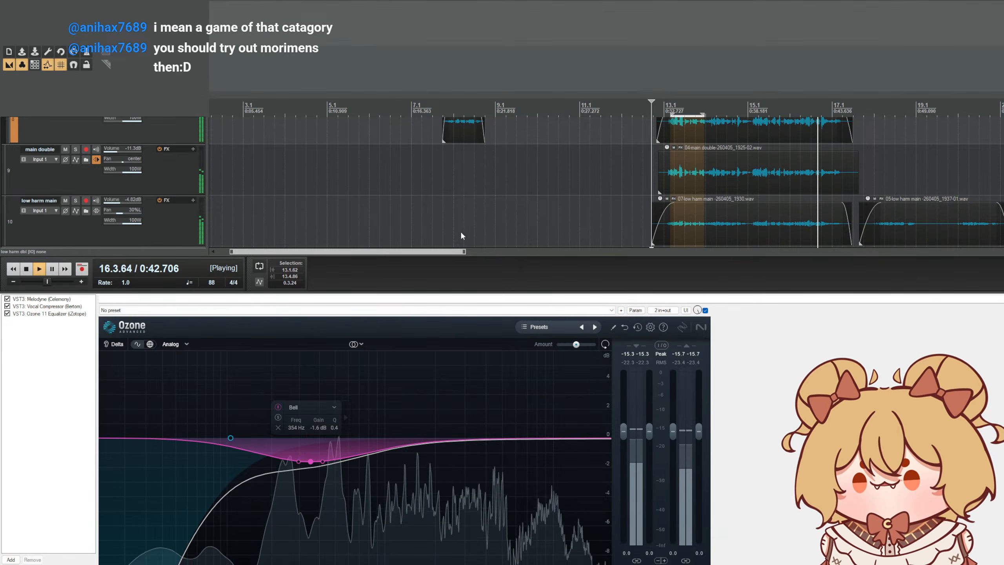
- Stop playback, add SLP 538 EQ after the Ozone equalizer, and raise the gain and frequency of its high-frequency band
double_click(451, 219)
key("space")
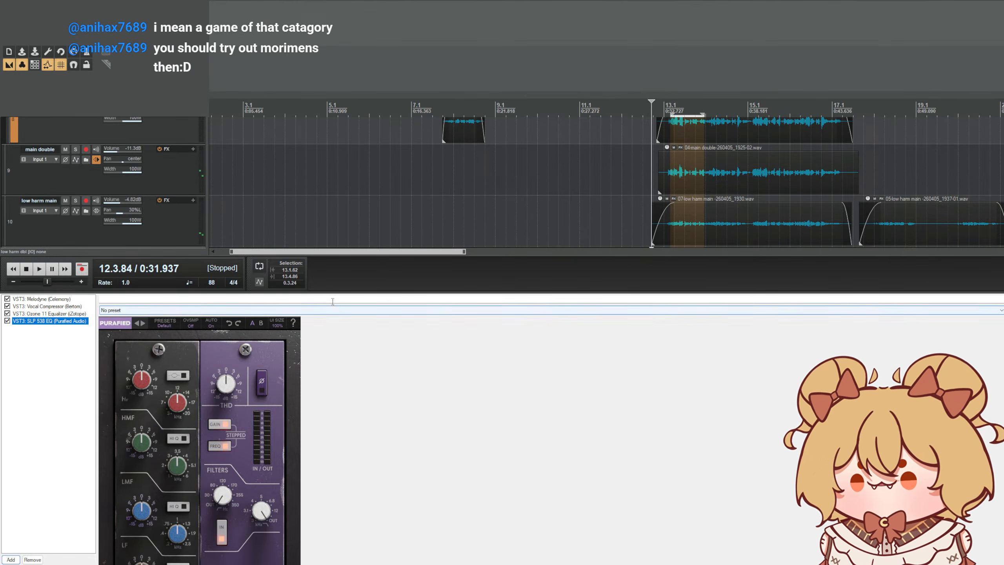
left_click_drag(325, 293, 328, 188)
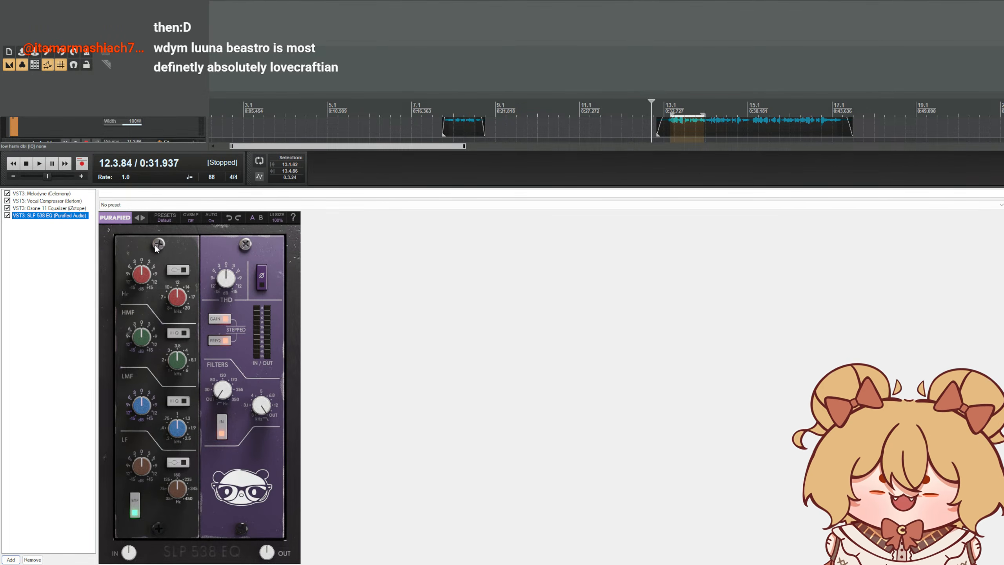
left_click_drag(178, 298, 191, 279)
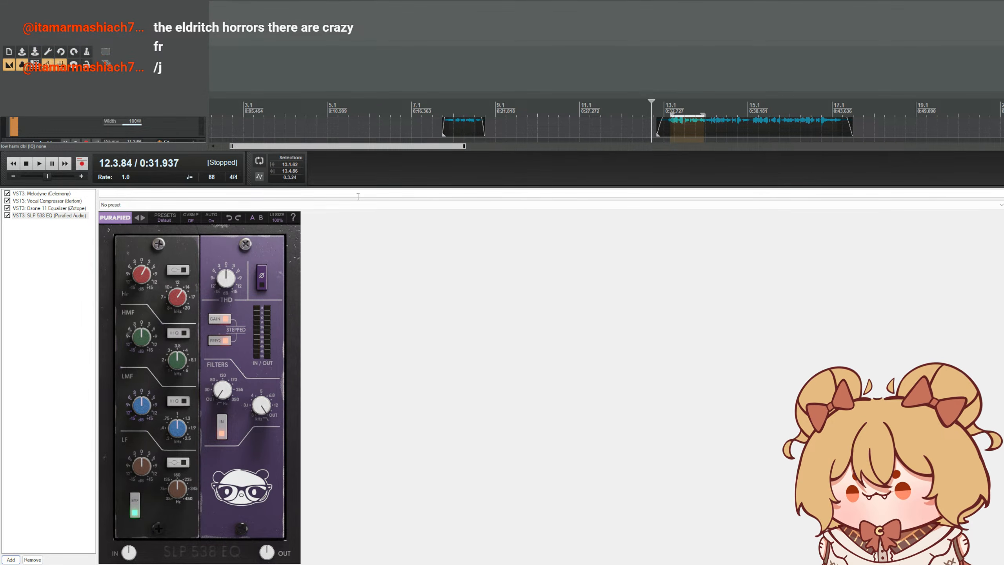
left_click_drag(354, 186, 336, 402)
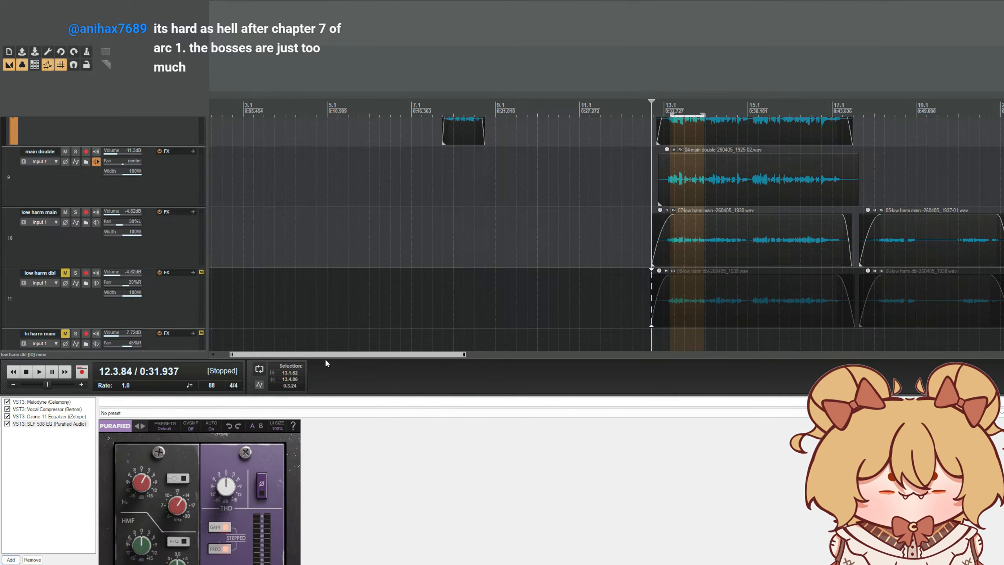
- Play the passage around bar 13 to hear the equalized low harmony with the main vocals, and shrink the effects area
key("space")
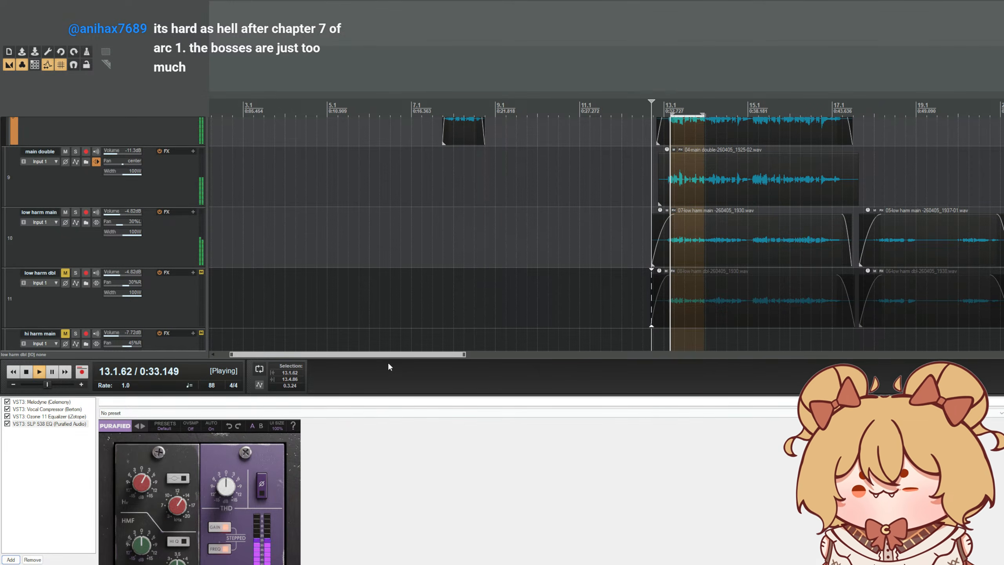
left_click_drag(407, 395, 411, 428)
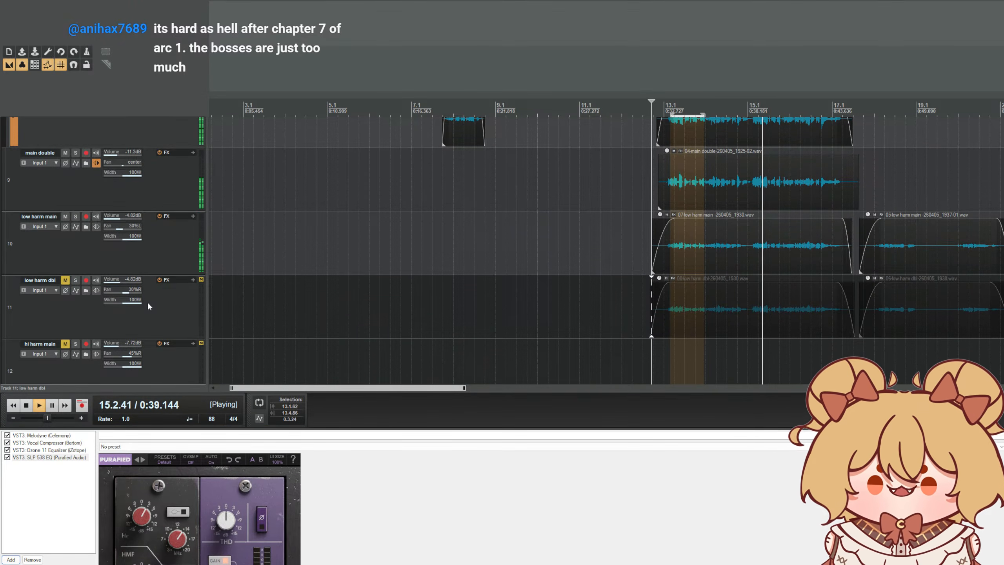
key("space")
- Return to the main vocals track and open its effects chain at T-De-Esser 2
scroll(127, 237, "up", 6)
scroll(215, 229, "down", 4)
scroll(158, 211, "up", 2)
scroll(157, 214, "down", 3)
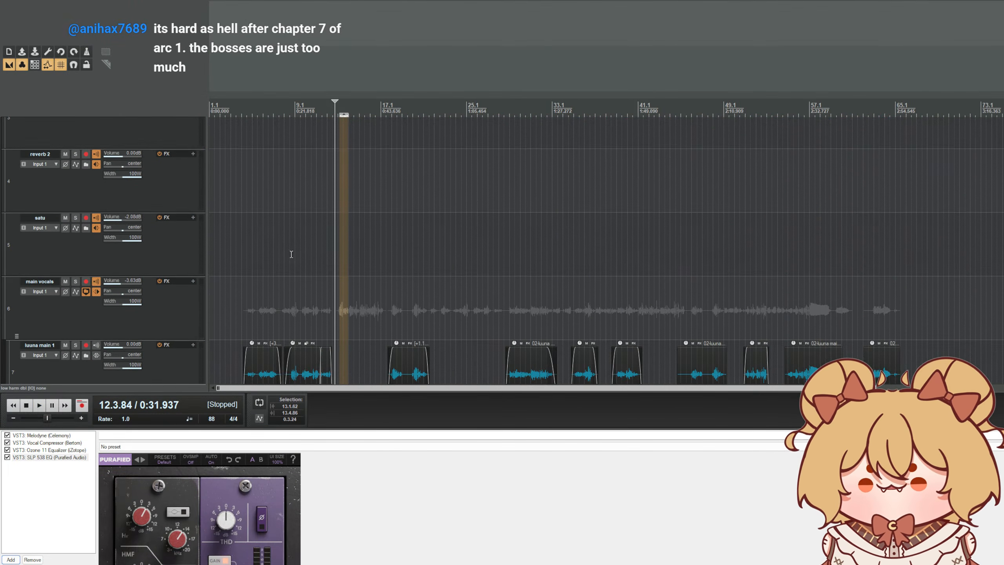
scroll(289, 253, "up", 3)
scroll(119, 250, "down", 1)
left_click(127, 284)
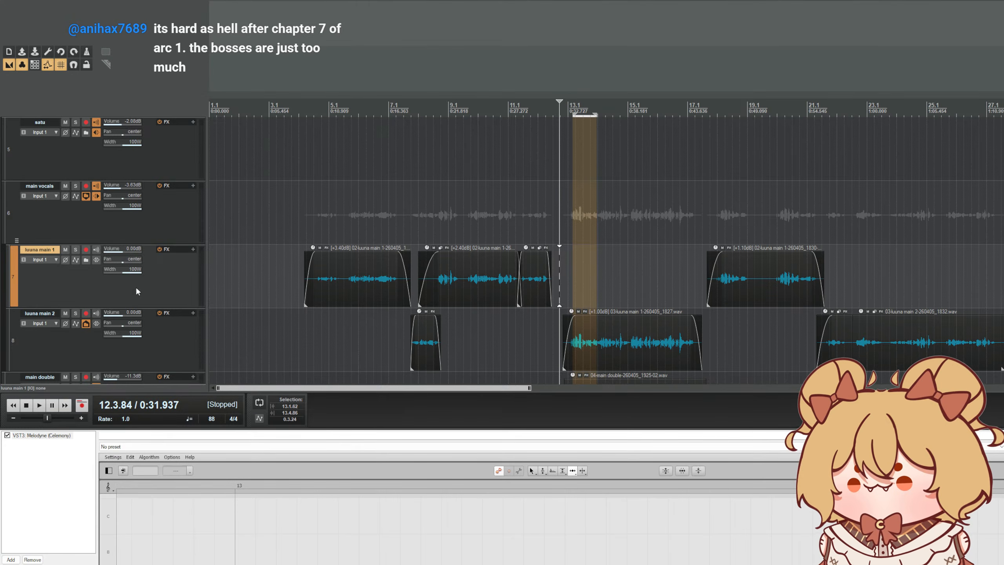
scroll(179, 213, "up", 1)
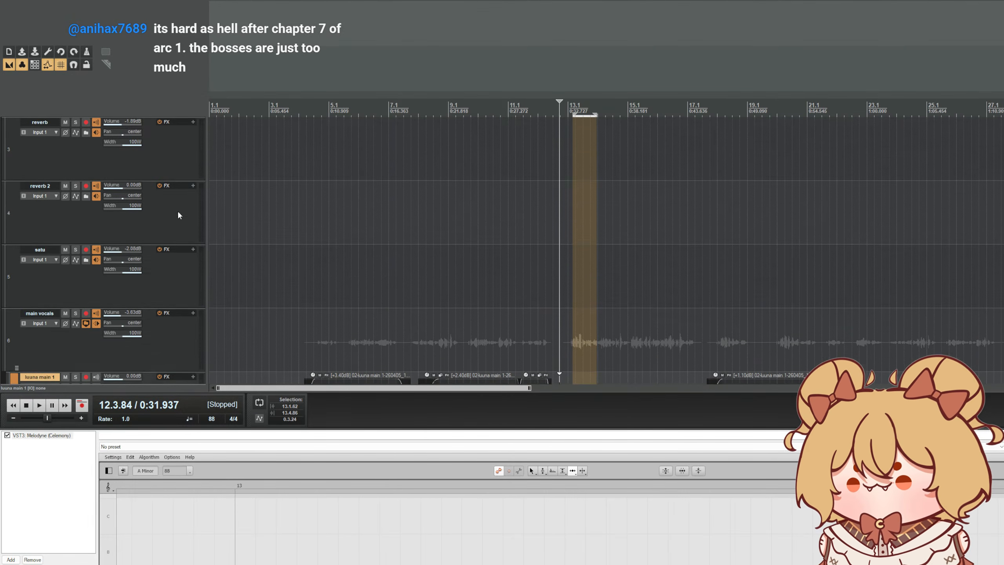
left_click(178, 249)
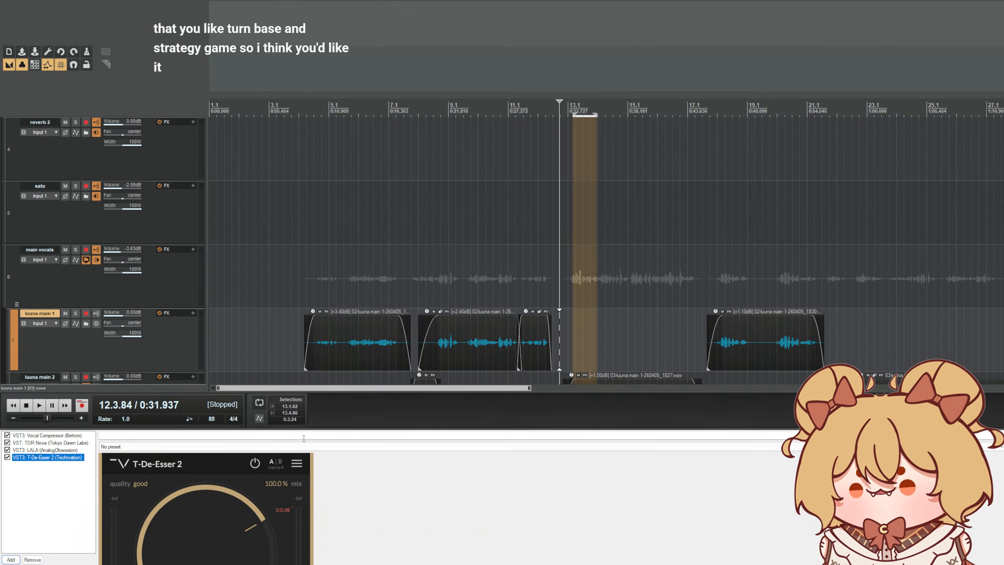
- Set T-De-Esser 2 to the Hi-End frequency range and its processing to -28.4 dB during playback, adjusting the effects area's size as needed
left_click_drag(373, 428, 362, 263)
key("space")
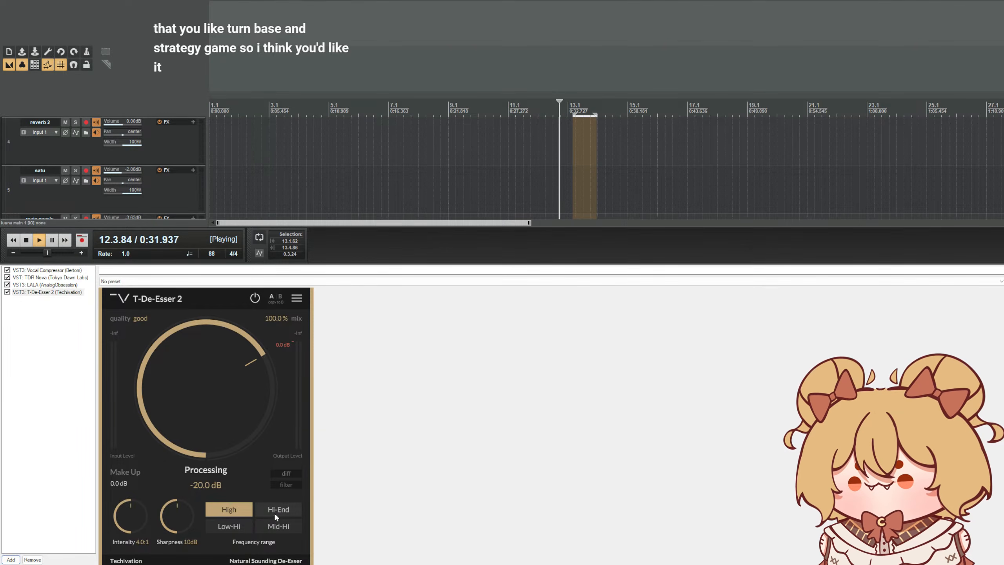
left_click(275, 510)
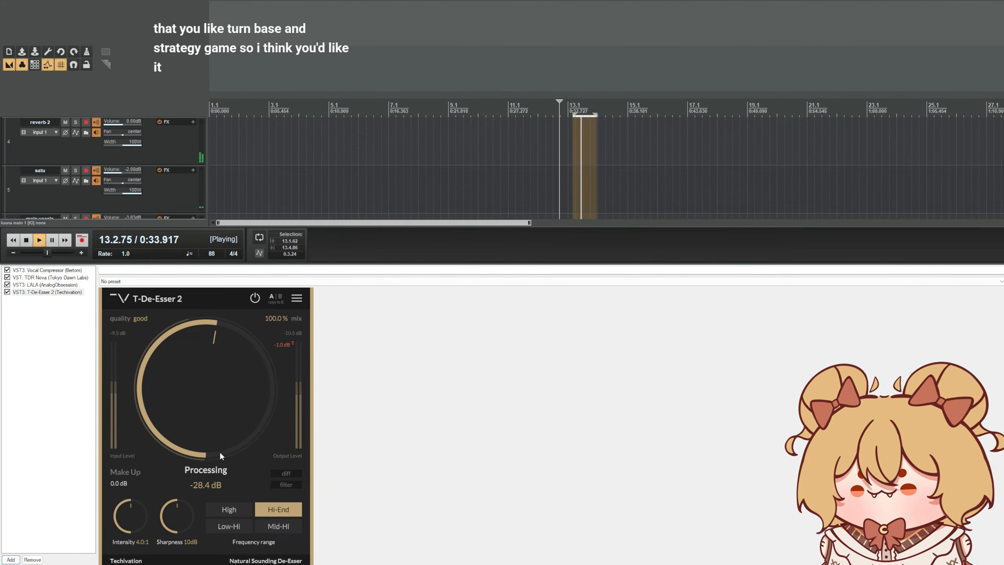
left_click_drag(420, 264, 418, 439)
key("space")
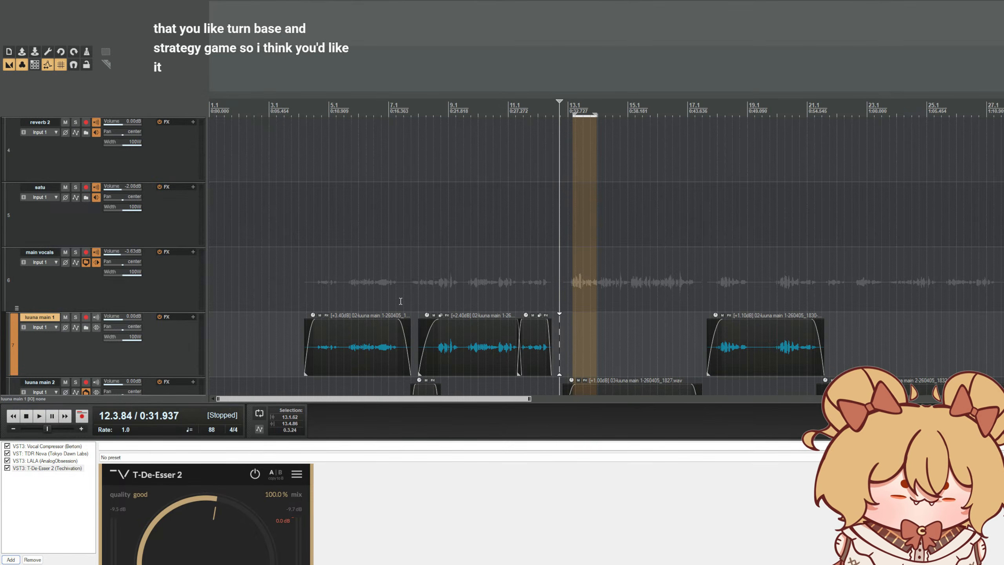
- Replay the passage from just before bar 13 to judge the main vocal, main double and low harm main together
scroll(24, 222, "down", 2)
key("space")
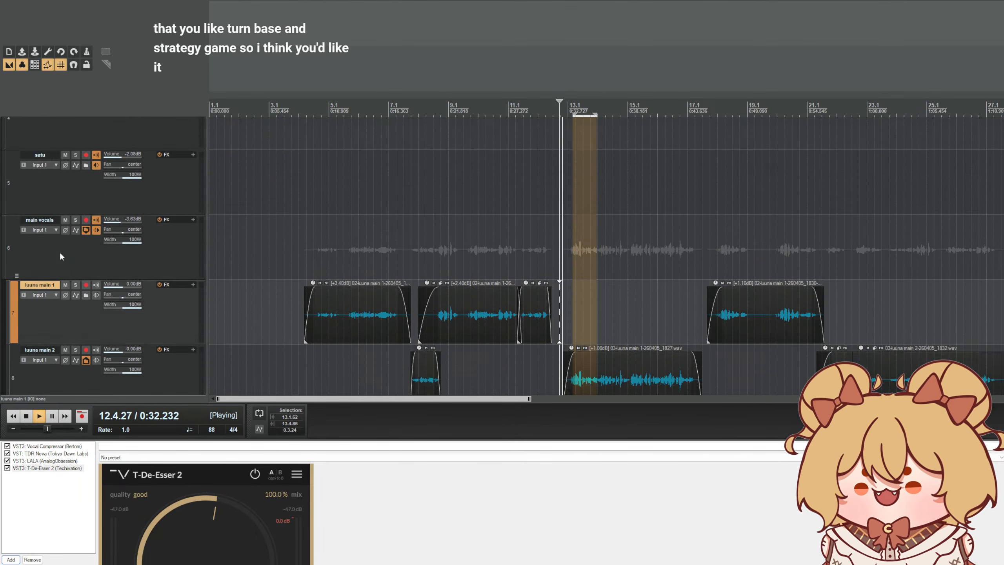
scroll(60, 251, "down", 6)
key("space")
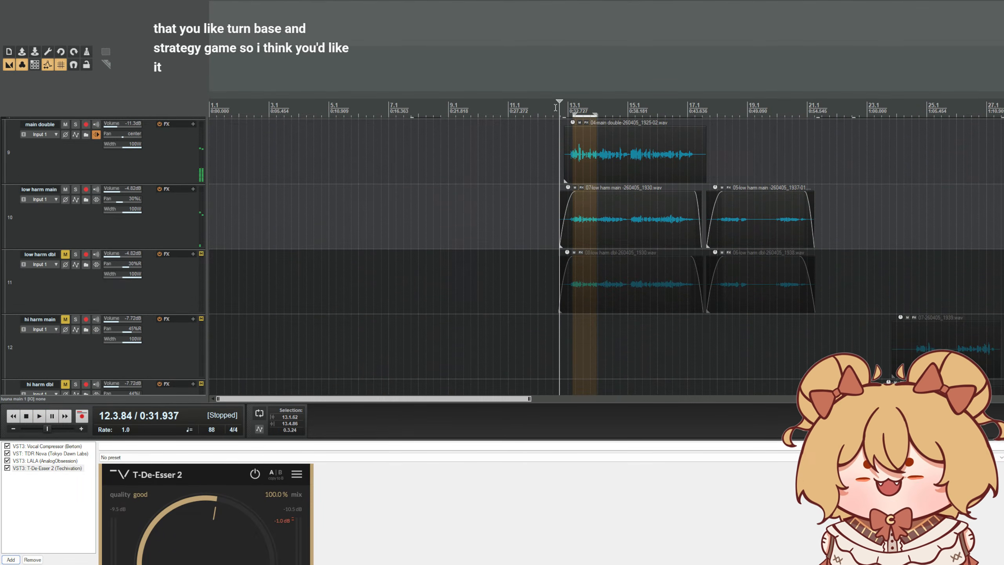
left_click(568, 100)
key("space")
scroll(616, 128, "up", 2)
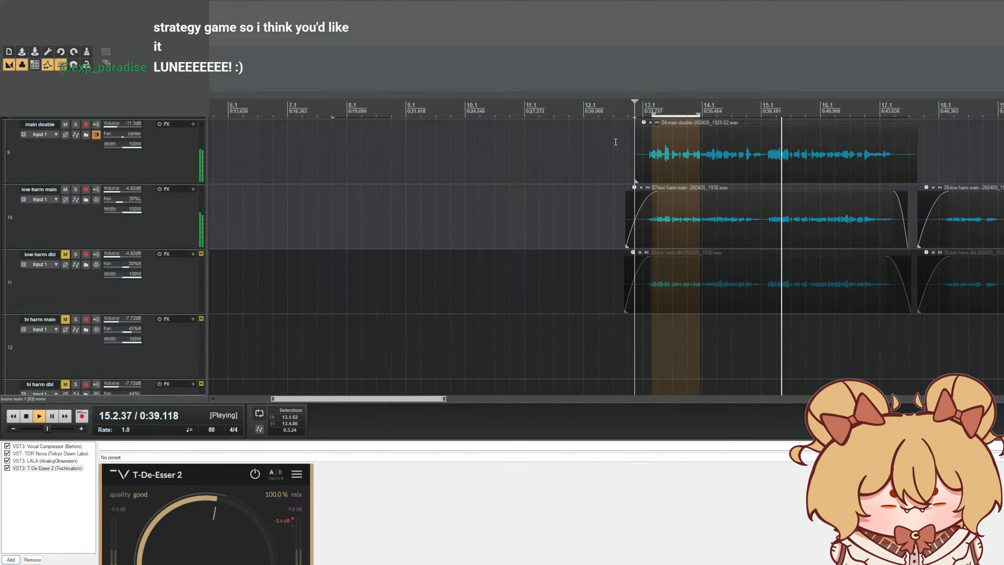
scroll(754, 144, "down", 2)
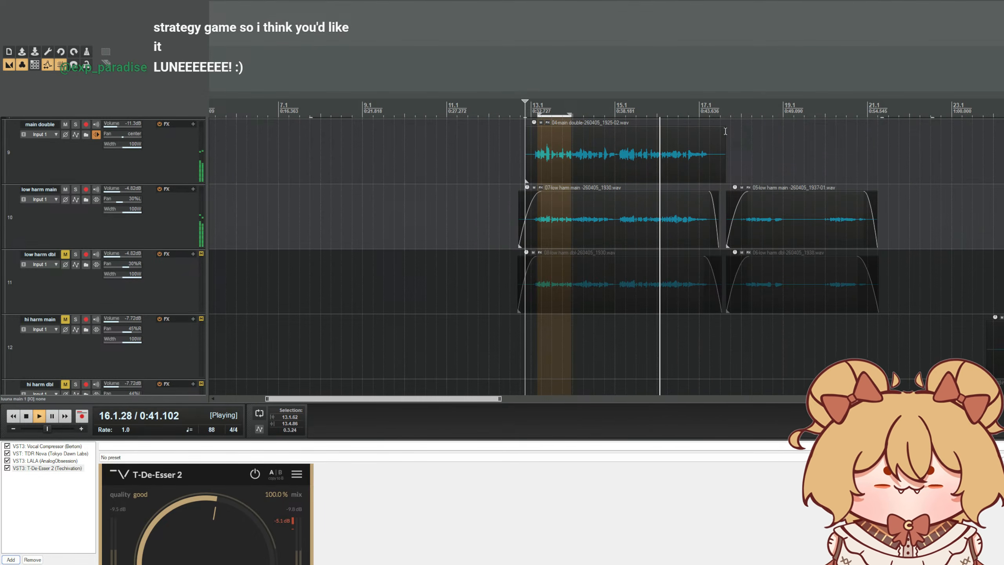
scroll(95, 293, "down", 1)
scroll(118, 272, "up", 3)
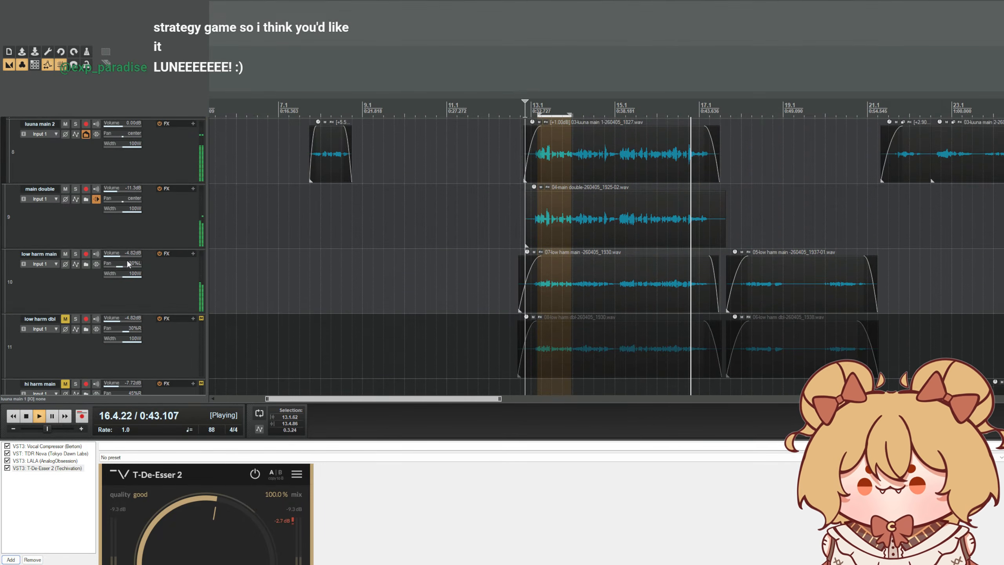
- Lower the low harm main track to -5.43 dB and try a send to reverb 2 on it during playback
scroll(129, 262, "down", 2)
scroll(134, 260, "up", 1)
key("space")
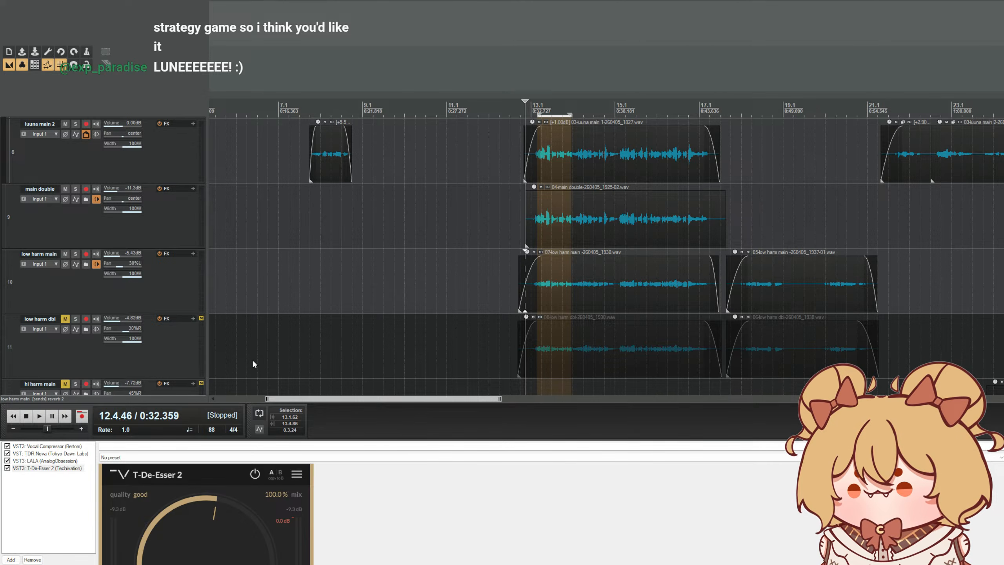
key("space")
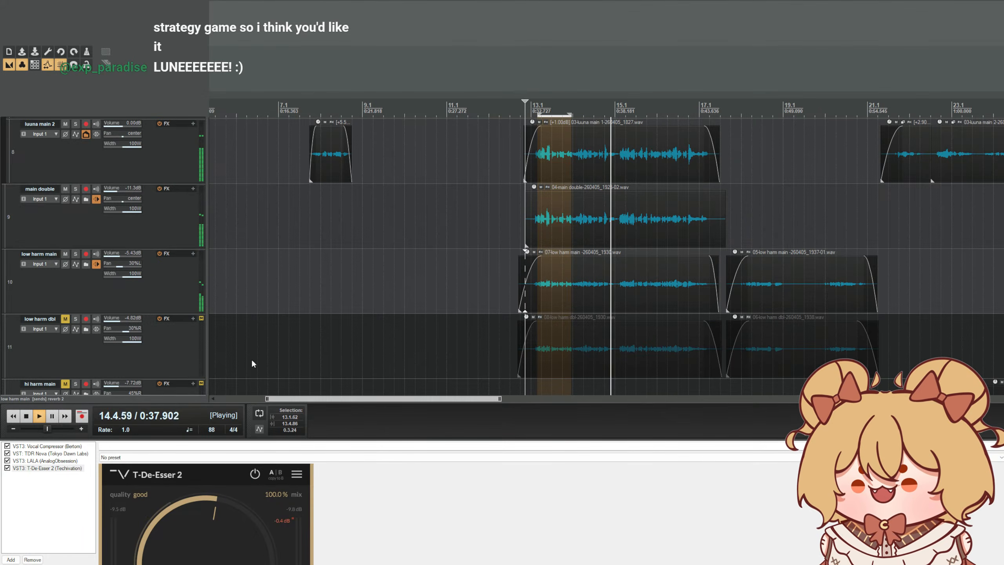
key("space")
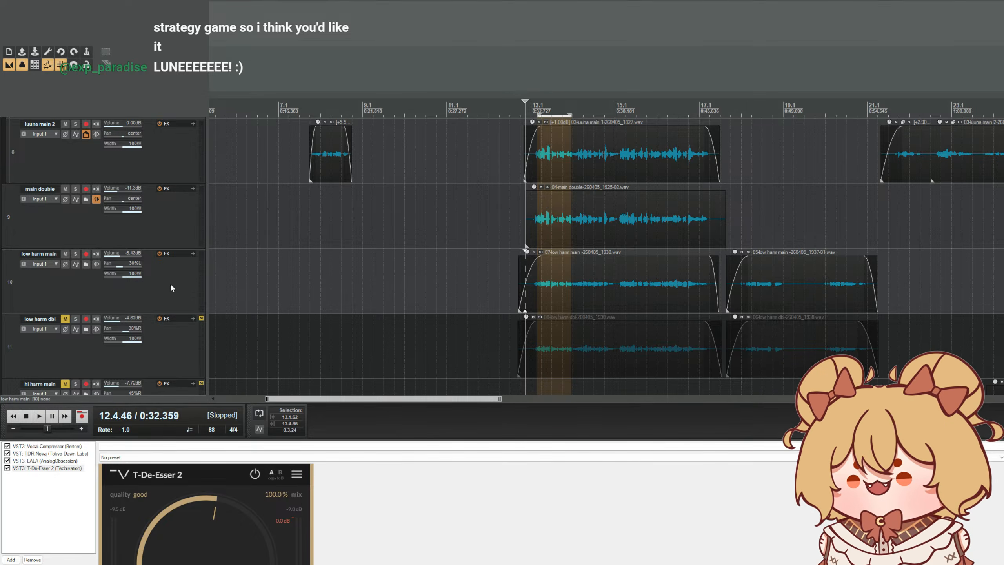
- Copy the Vocal Compressor, Ozone 11 Equalizer and SLP 538 EQ from the low harm main effects chain
left_click(121, 289)
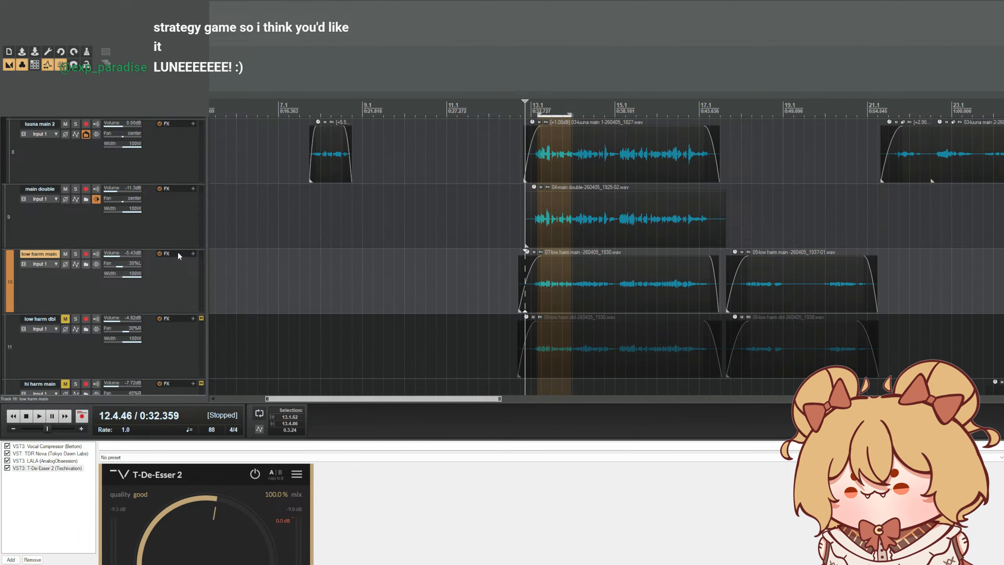
scroll(168, 294, "down", 8)
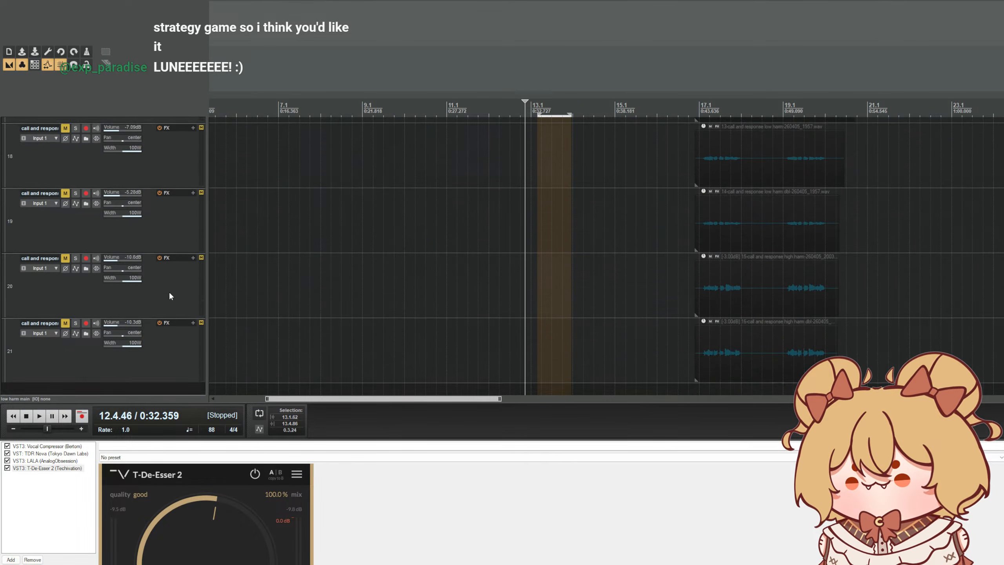
scroll(169, 296, "up", 8)
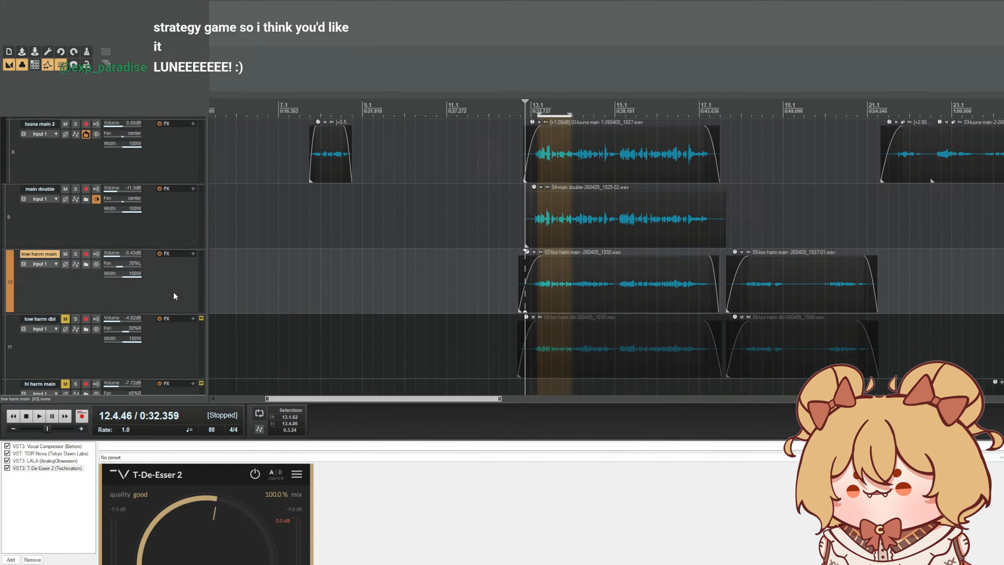
left_click(192, 222)
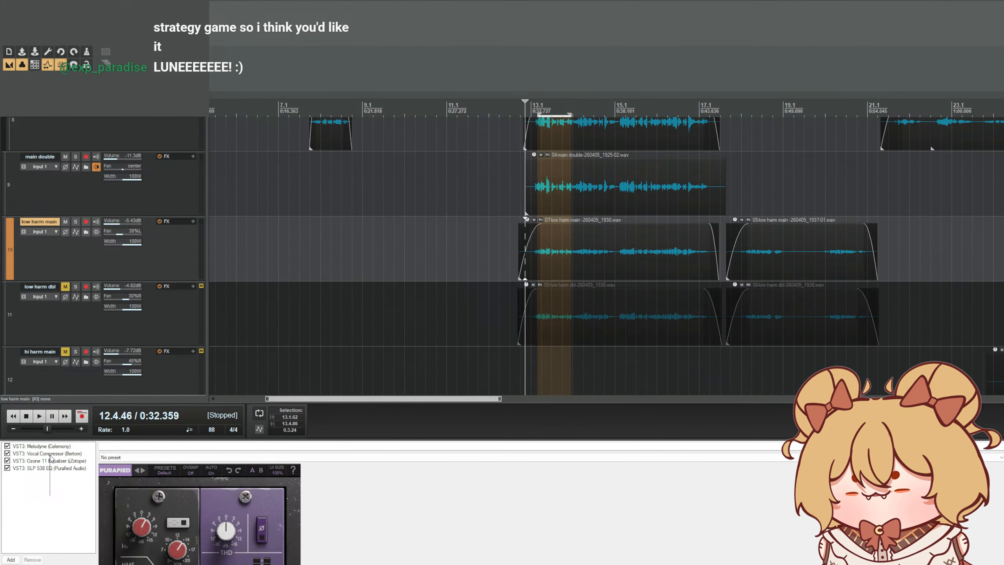
left_click_drag(50, 458, 57, 460)
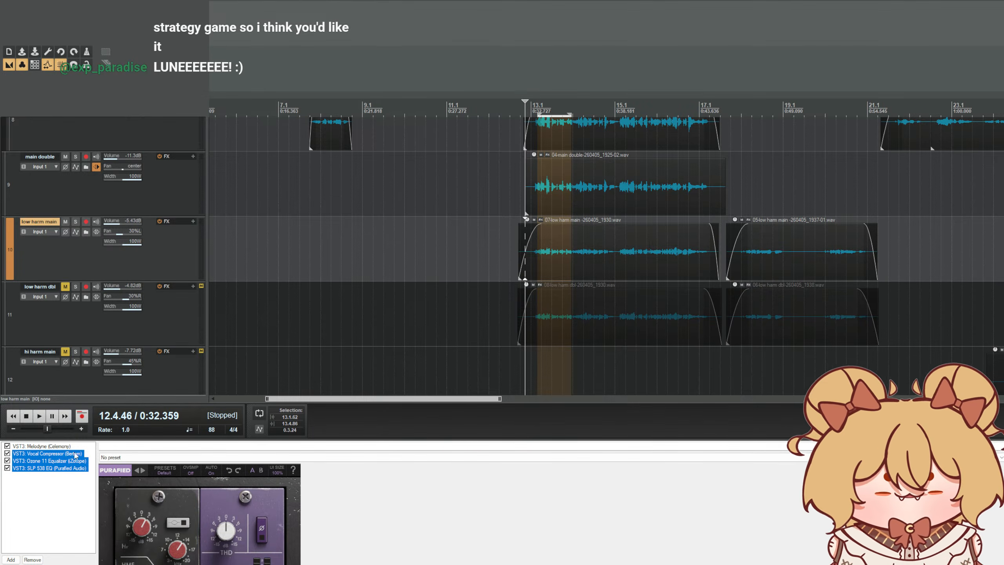
- Unmute low harm dbl, paste the three copied effects after Melodyne in its chain, and shrink the effects area
left_click(166, 307)
left_click(65, 286)
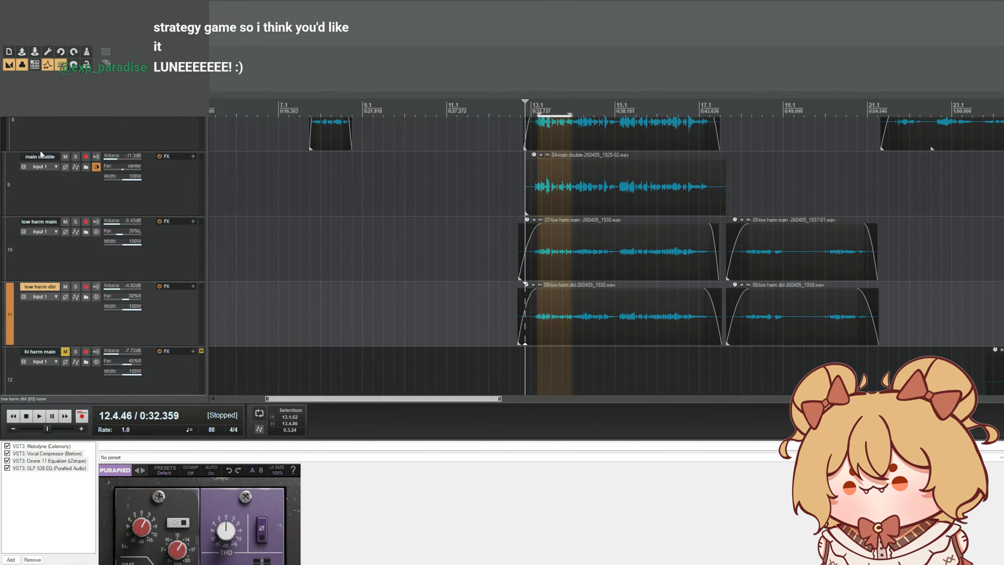
key("f")
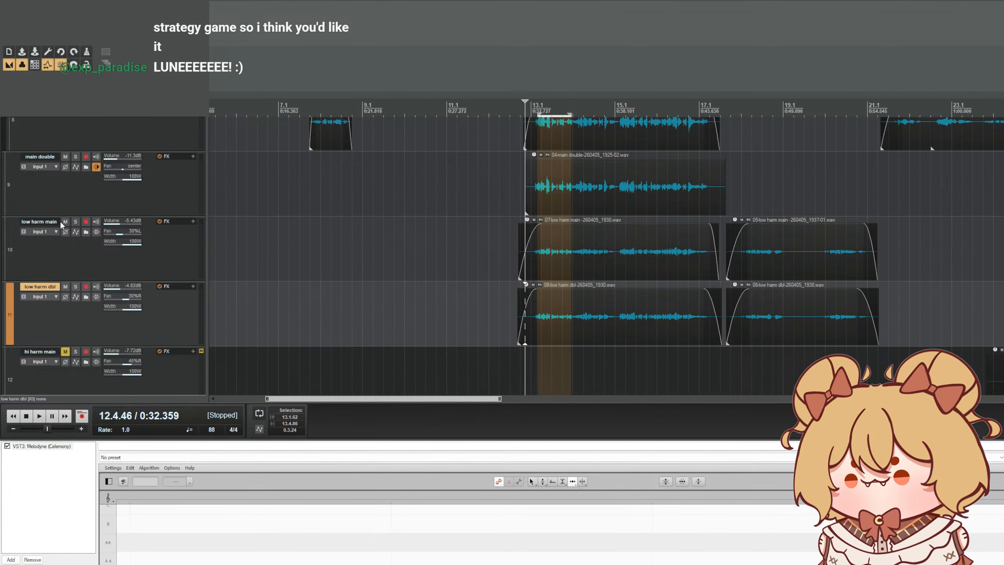
left_click_drag(418, 440, 419, 412)
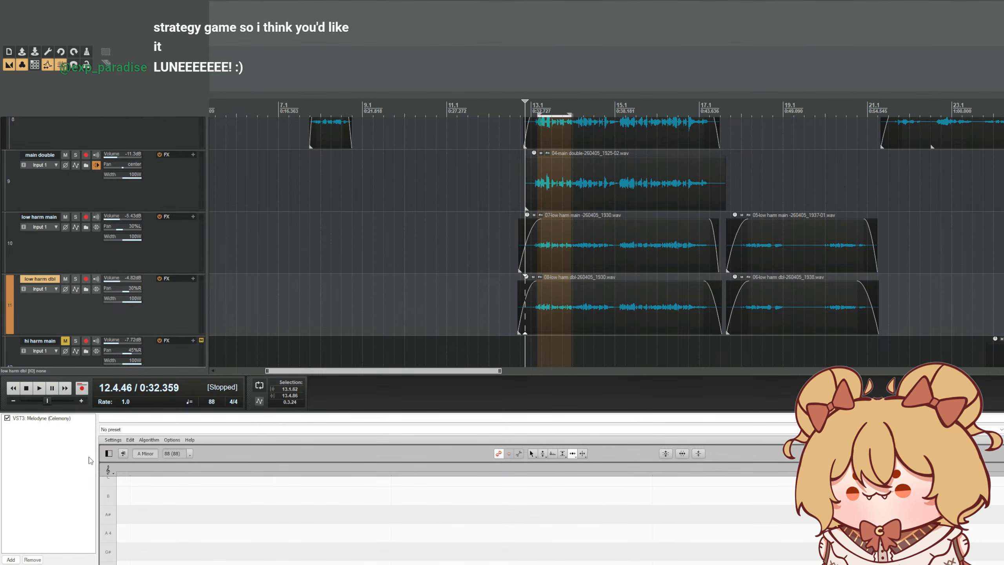
key("ctrl+v")
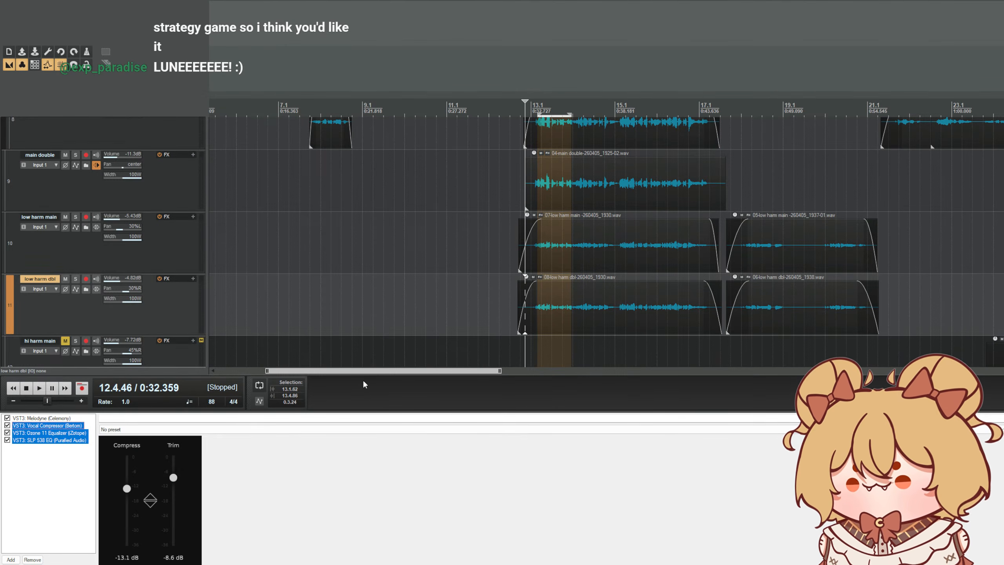
left_click_drag(356, 415, 356, 510)
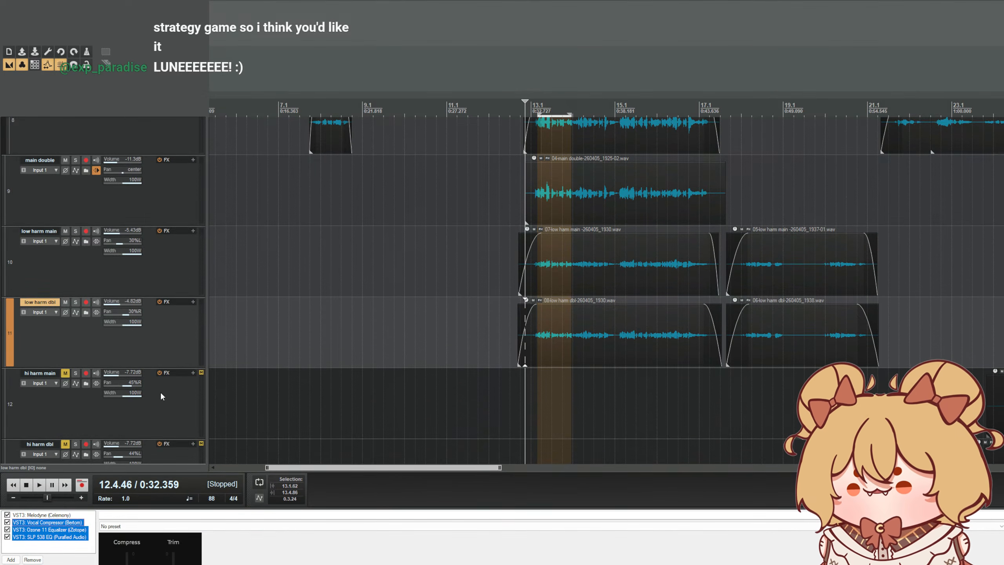
scroll(160, 390, "down", 1)
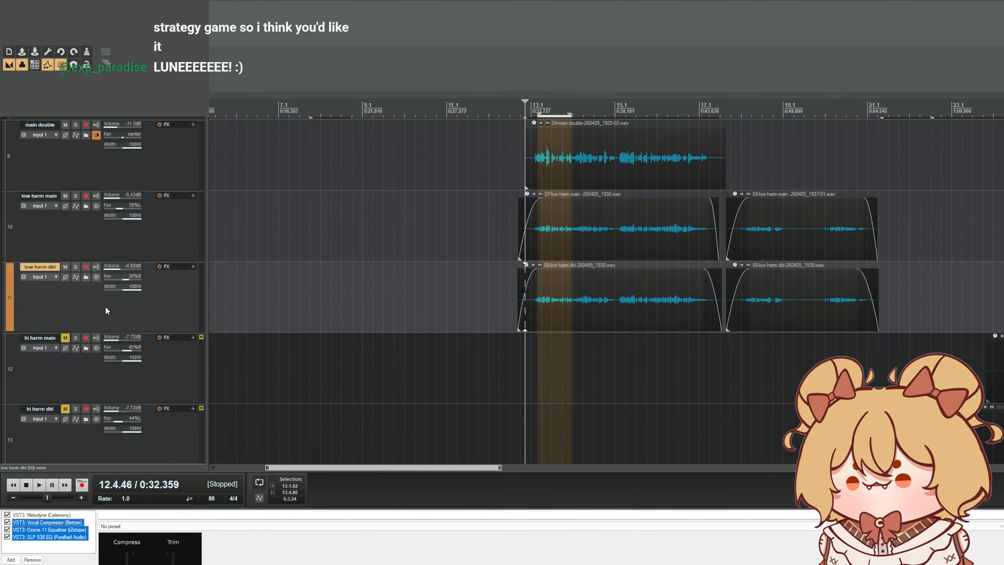
scroll(105, 305, "up", 1)
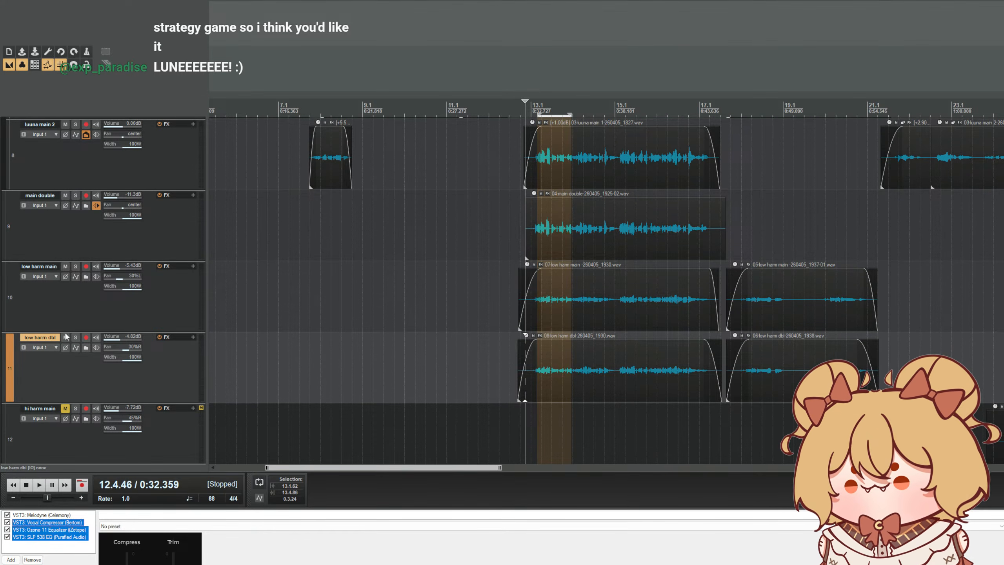
- During playback, lower both low harmony tracks, setting low harm main to -7.94 dB and low harm dbl to -7.30 dB
key("space")
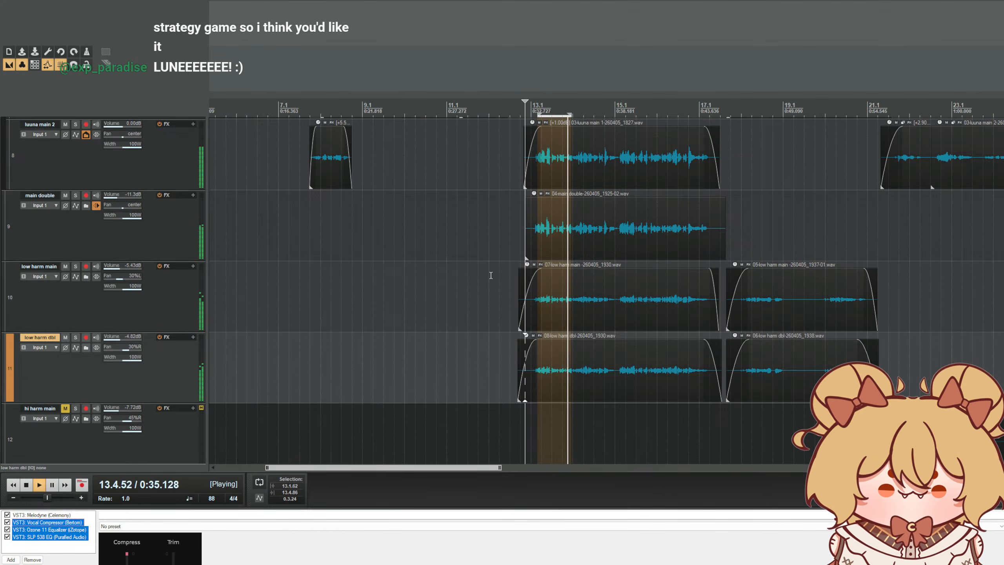
left_click(84, 301)
left_click(157, 364, "shift")
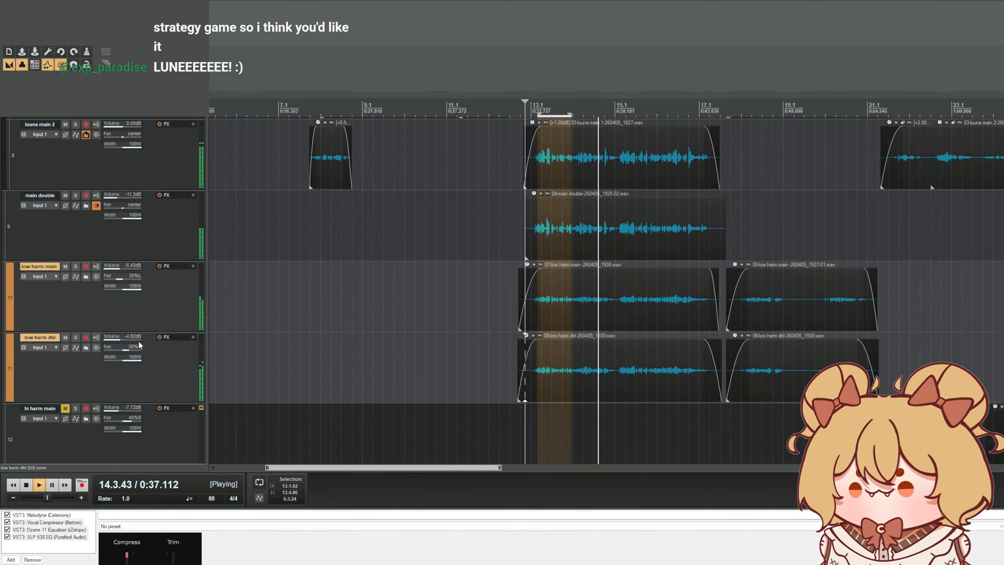
left_click_drag(137, 339, 135, 339)
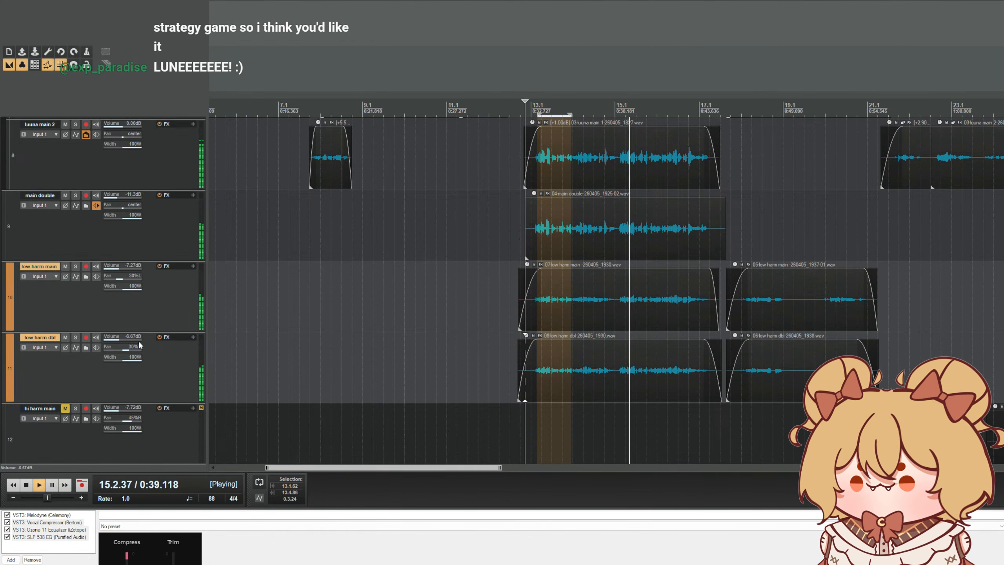
left_click(175, 293)
left_click_drag(132, 268, 131, 268)
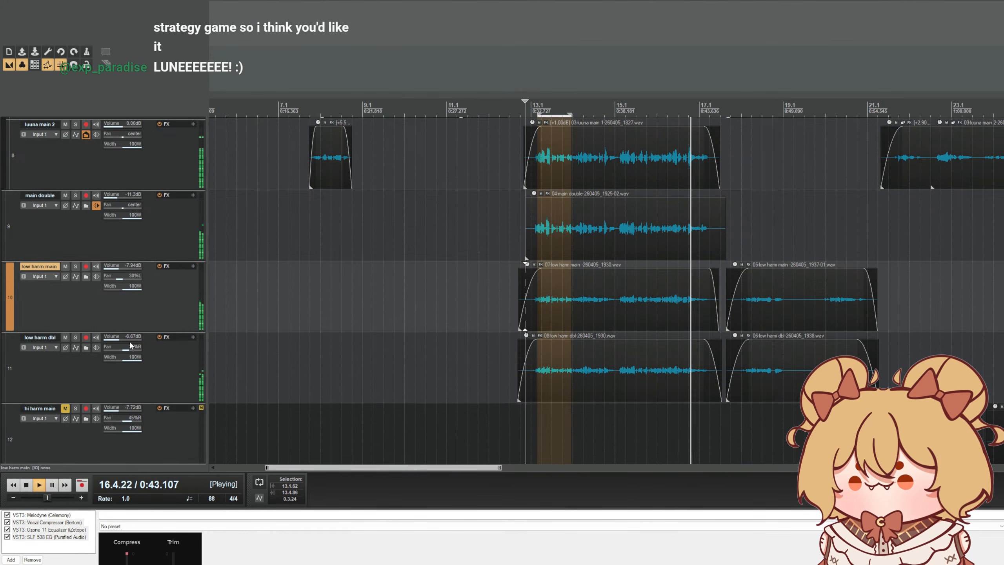
left_click_drag(131, 339, 130, 340)
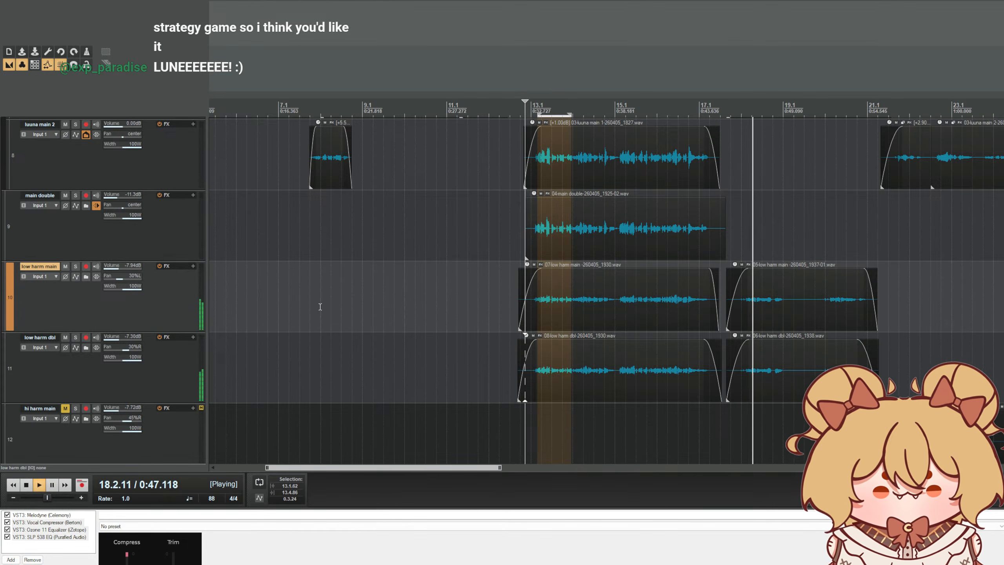
left_click_drag(444, 468, 553, 468)
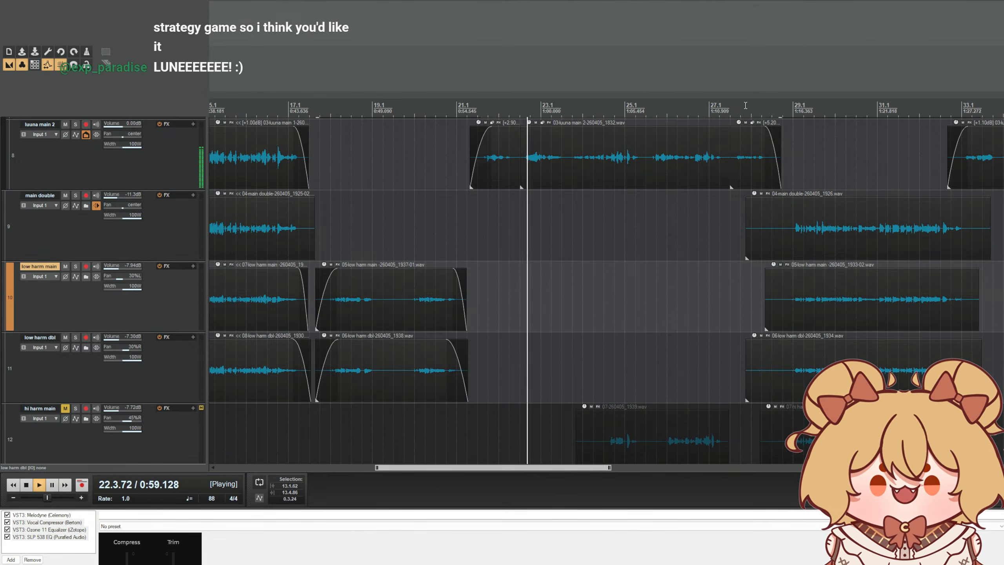
- Listen to the low harmonies from about bar 28 and trim the start of the luuna main 2 clip just before bar 37
left_click(765, 108)
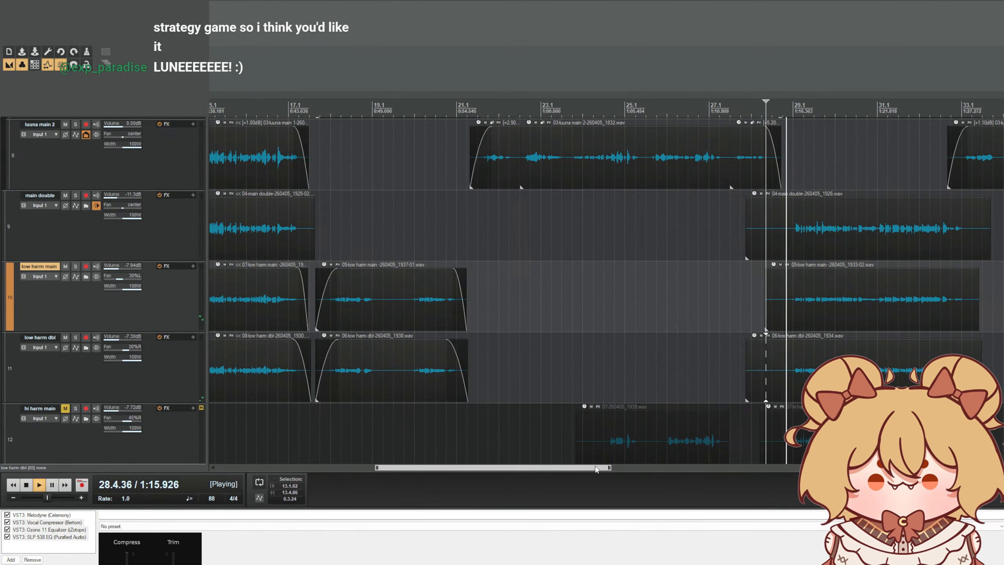
left_click_drag(601, 467, 668, 441)
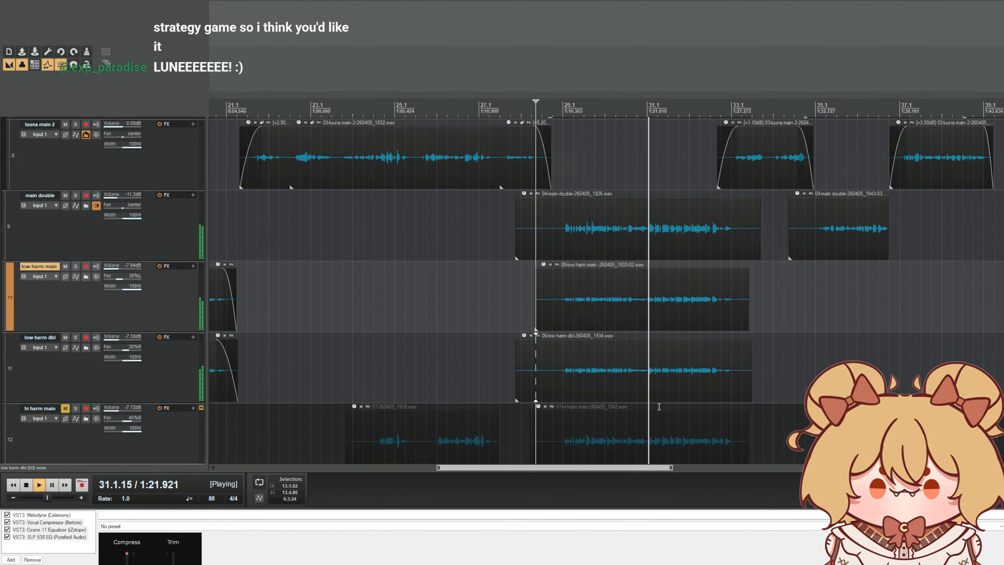
scroll(138, 325, "up", 3)
scroll(138, 325, "down", 2)
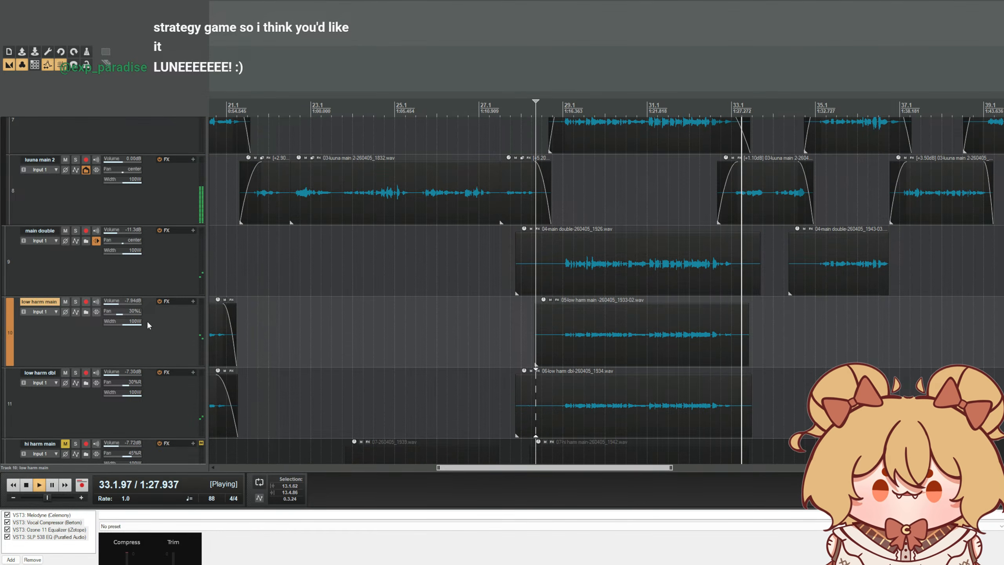
scroll(715, 295, "down", 2)
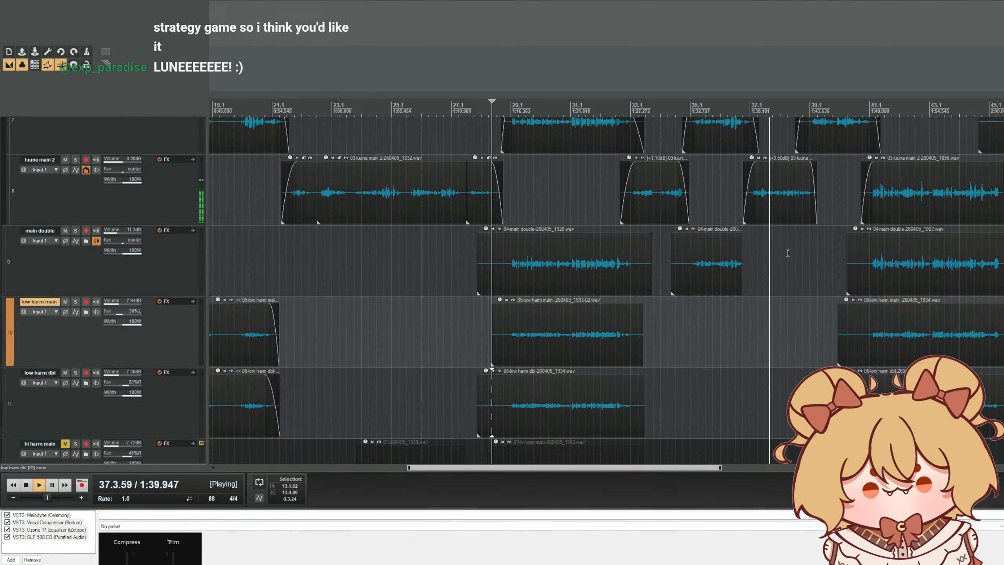
left_click_drag(742, 184, 759, 168)
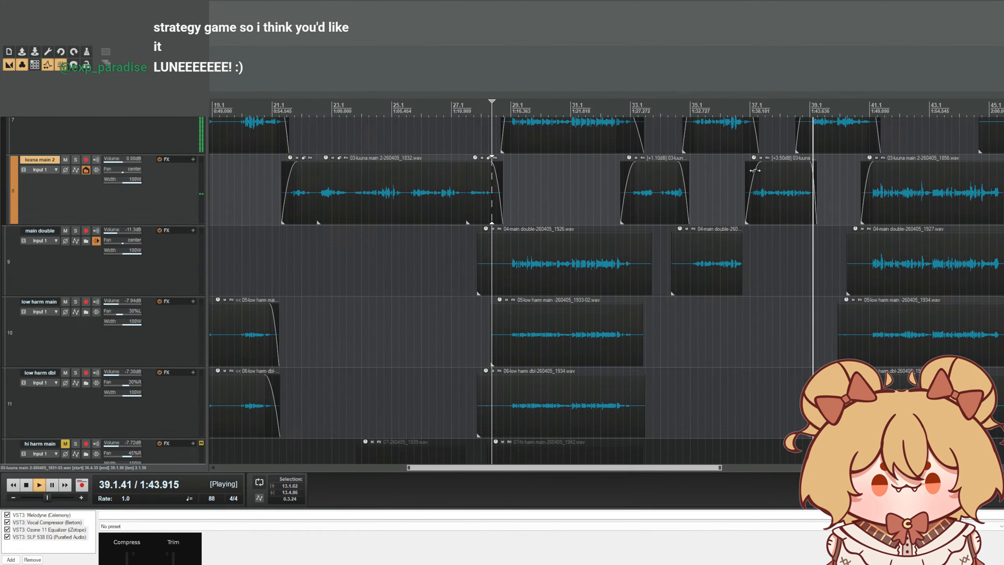
key("space")
- Add Ozone 11 Equalizer to the end of the main vocals effects chain and enlarge its window
scroll(340, 256, "up", 3)
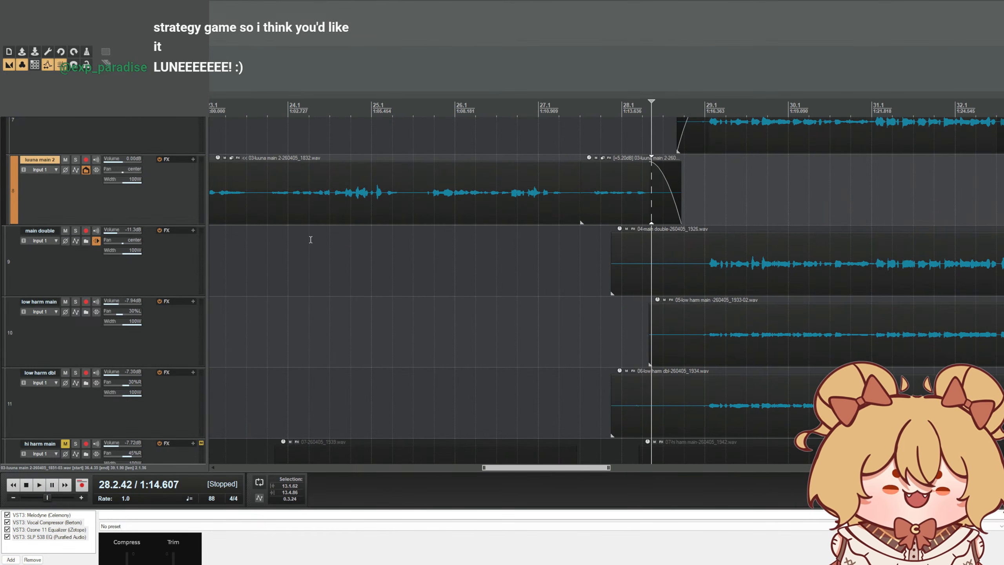
scroll(253, 245, "down", 3)
scroll(177, 253, "up", 5)
scroll(213, 259, "up", 1)
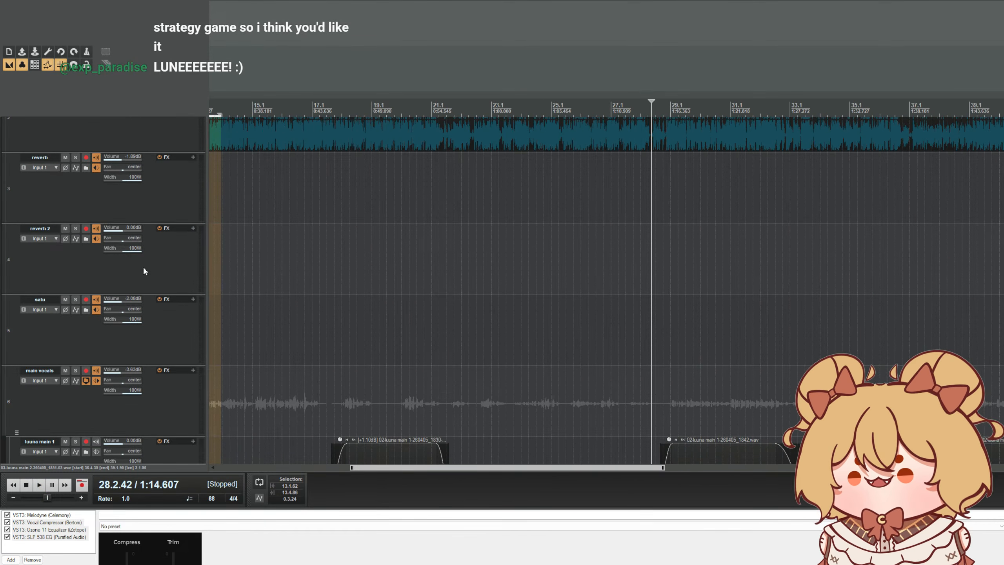
scroll(144, 271, "down", 5)
scroll(465, 226, "up", 1)
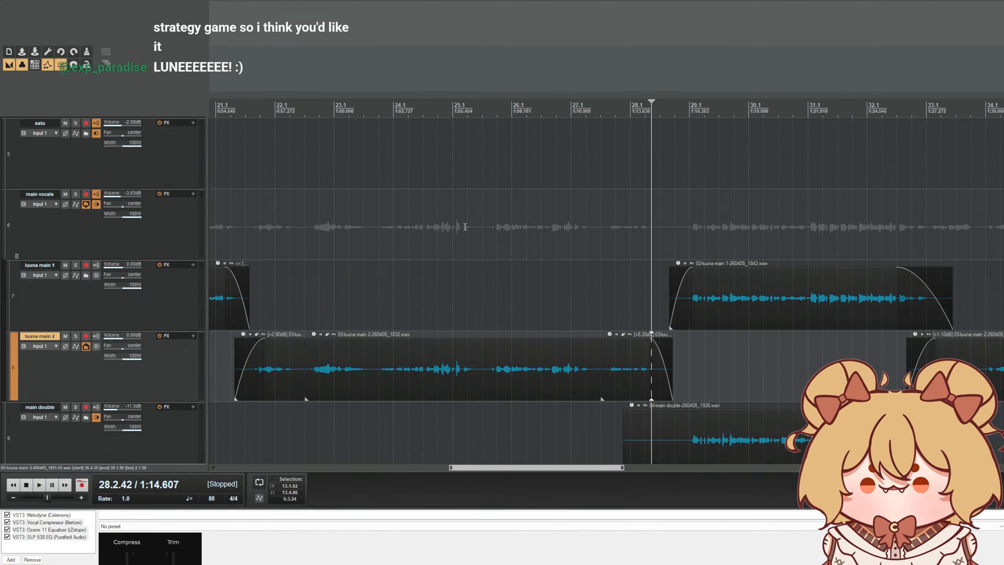
left_click(193, 194)
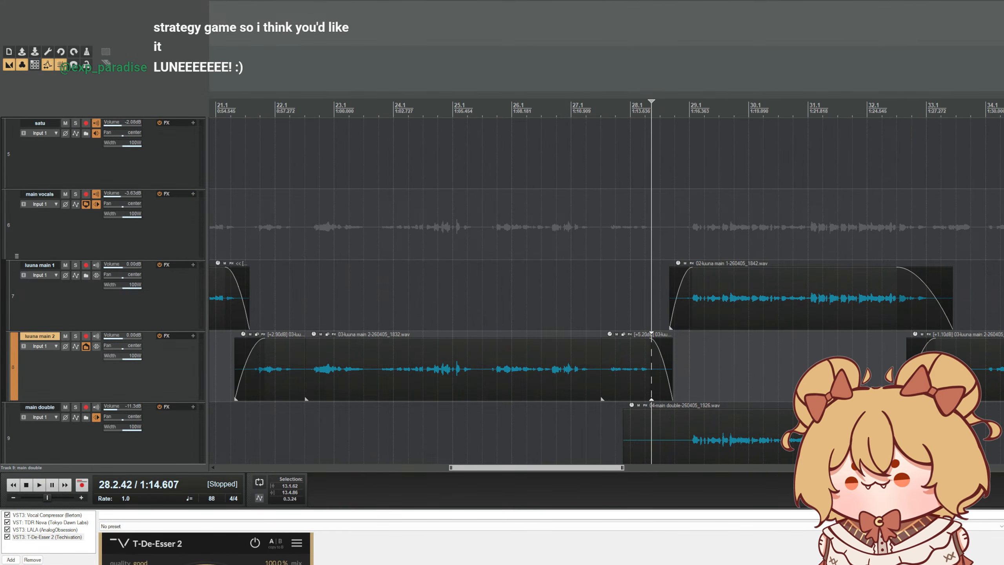
left_click(56, 546)
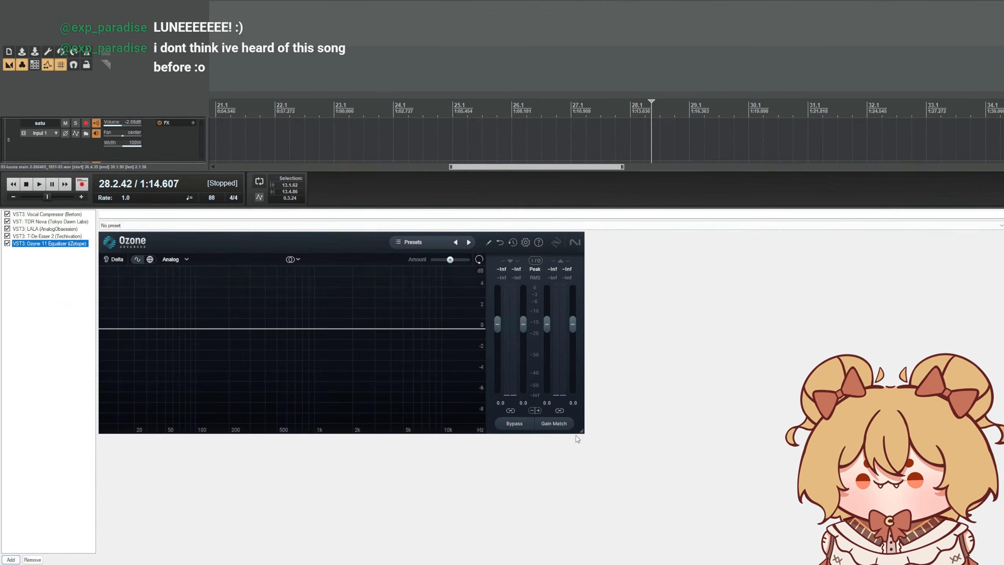
left_click_drag(582, 431, 791, 564)
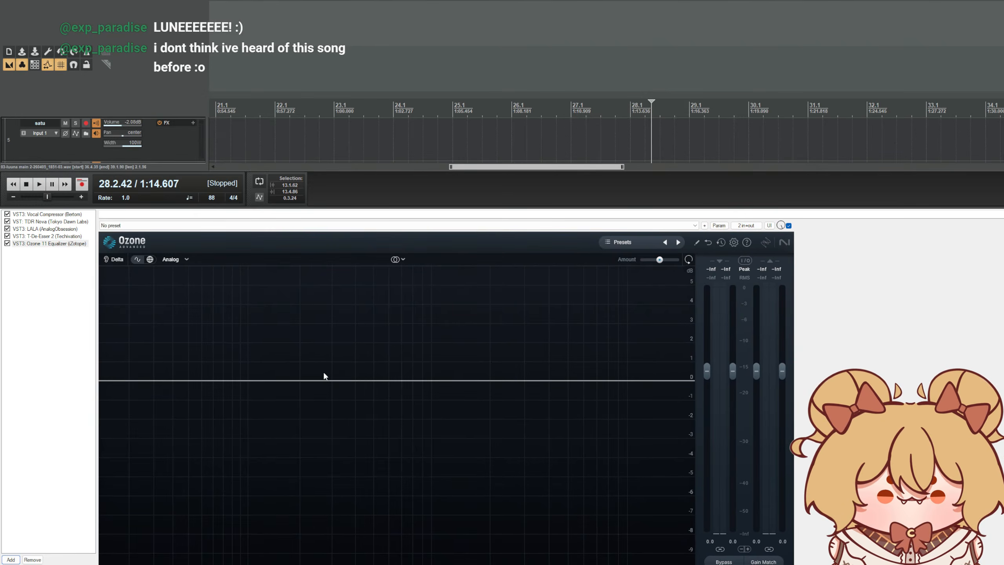
- Add a Flat High-Pass band to the main vocals equalizer with its cutoff at 164 Hz
left_click(190, 381)
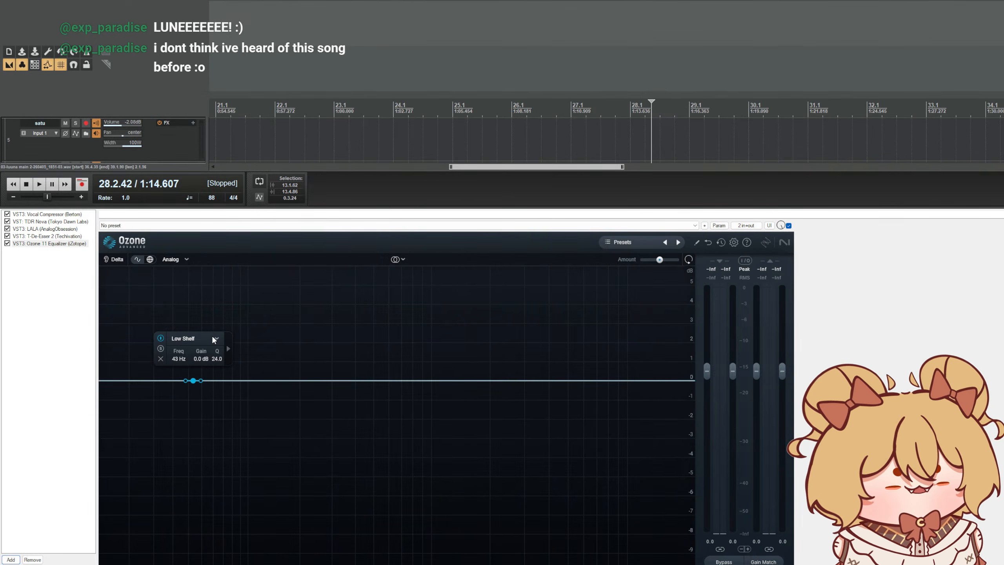
left_click(190, 339)
left_click(247, 415)
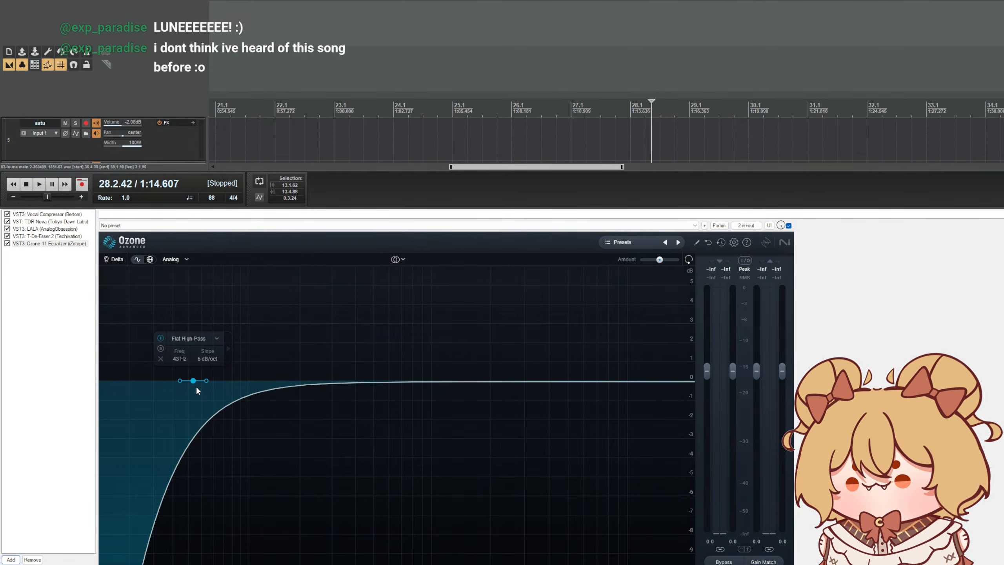
left_click_drag(197, 387, 288, 383)
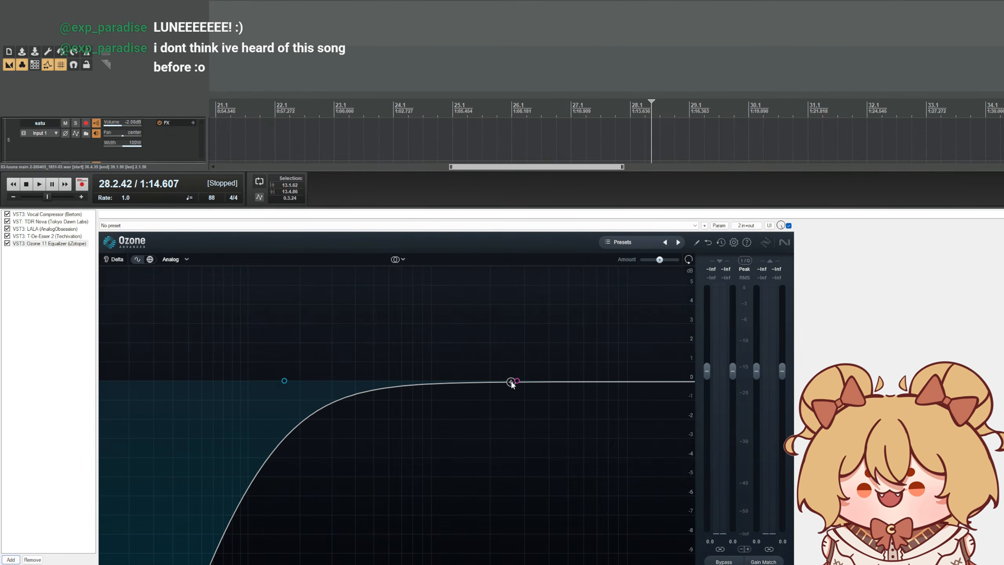
- Add a Flat Low-Pass band at 2753 Hz with a 12 dB/oct slope to the equalizer
left_click(516, 381)
left_click(516, 339)
mouse_move(518, 390)
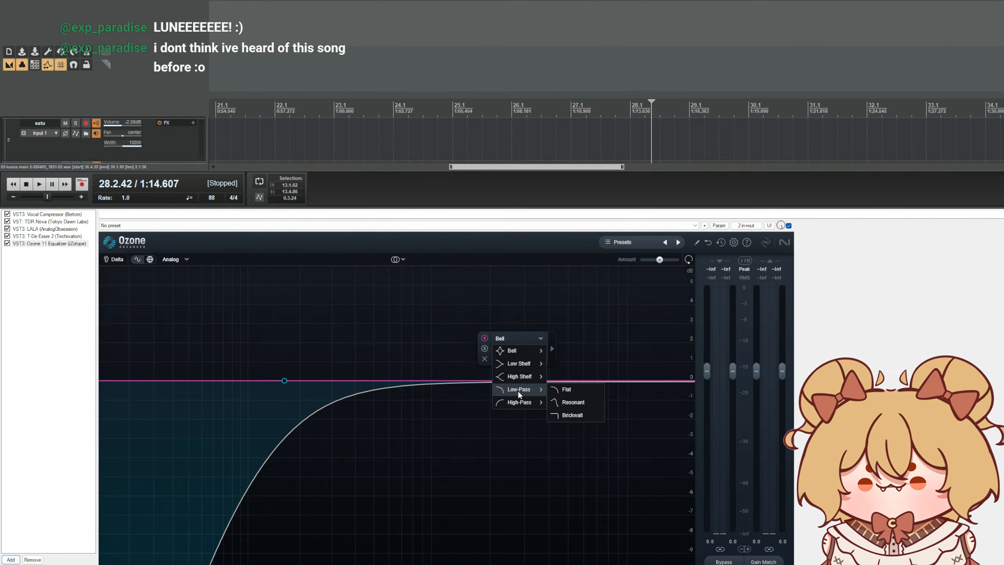
left_click(566, 390)
left_click_drag(527, 380, 526, 381)
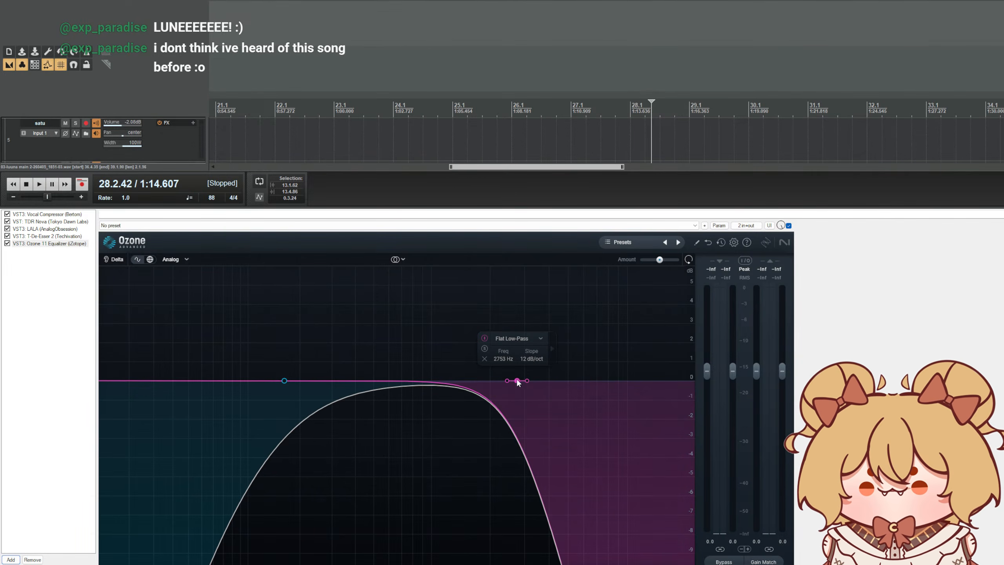
- Steepen both the high-pass and low-pass slopes to 24 dB/oct
left_click(285, 381)
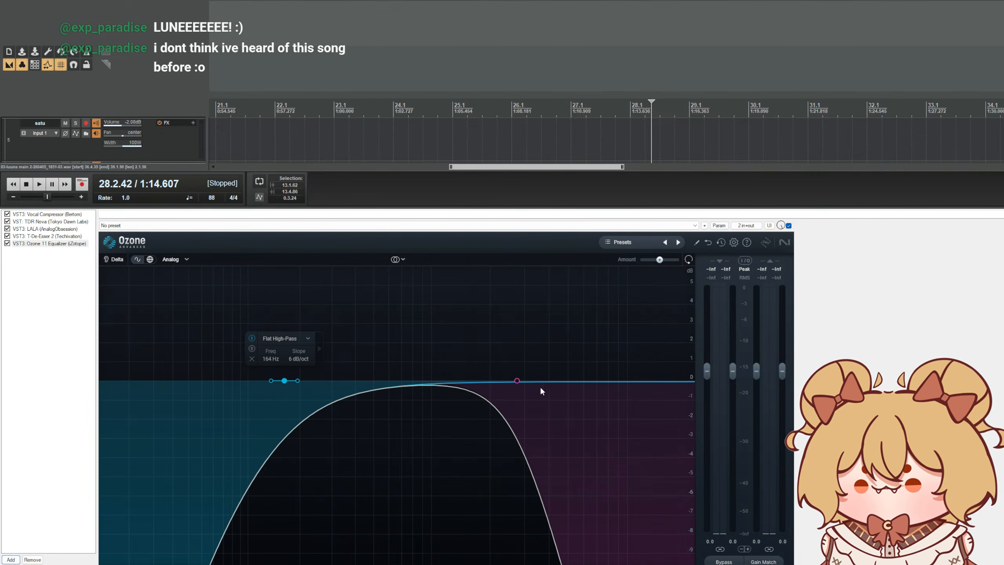
left_click_drag(297, 381, 292, 381)
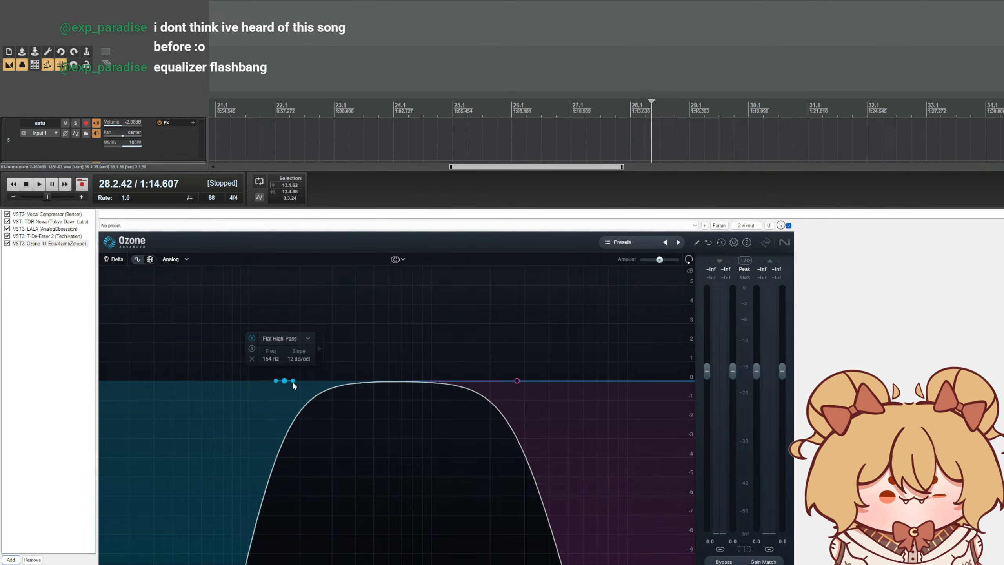
left_click(518, 381)
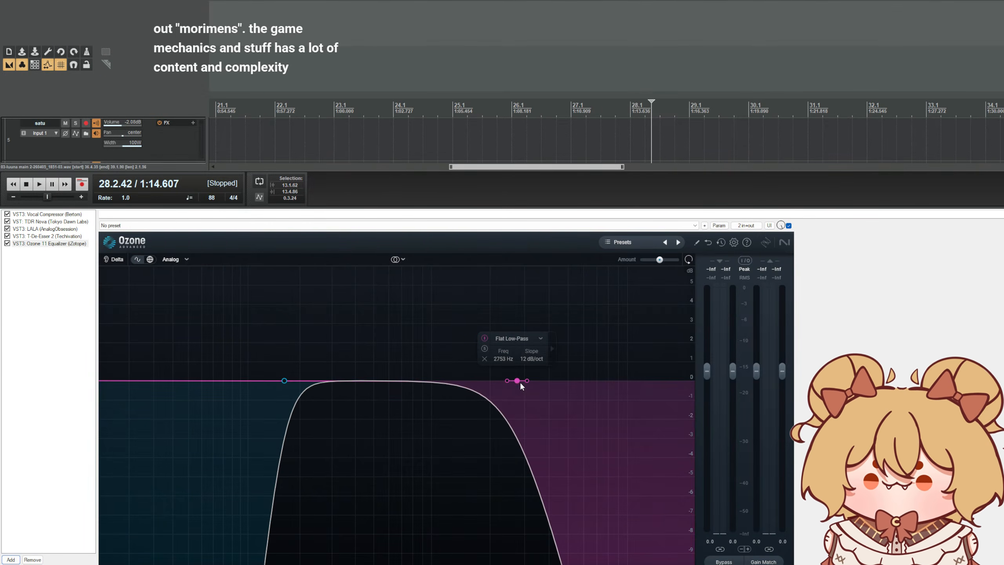
left_click_drag(527, 381, 524, 381)
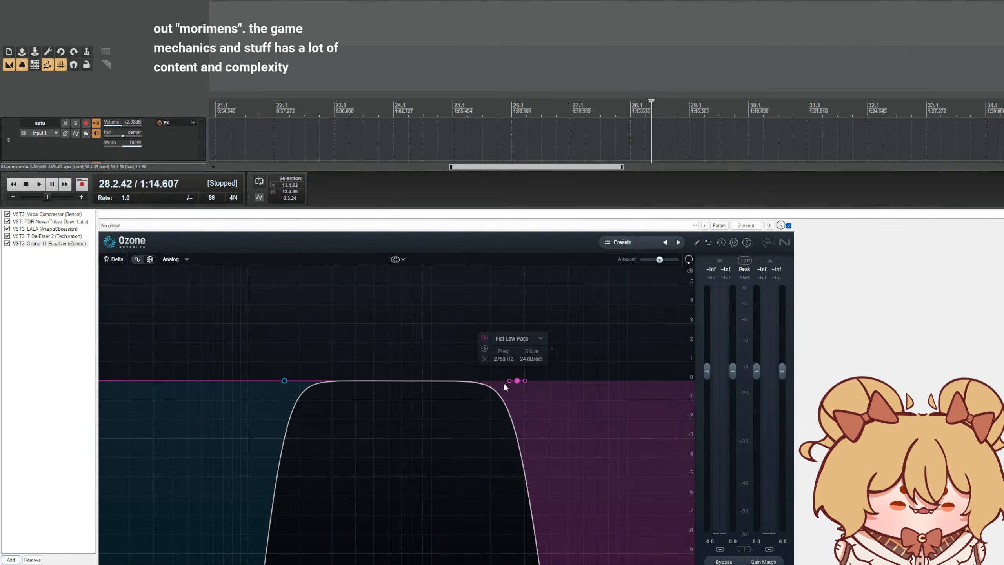
- Shrink the effects area to show the main vocal tracks and move the playhead to about bar 39
scroll(441, 453, "down", 1)
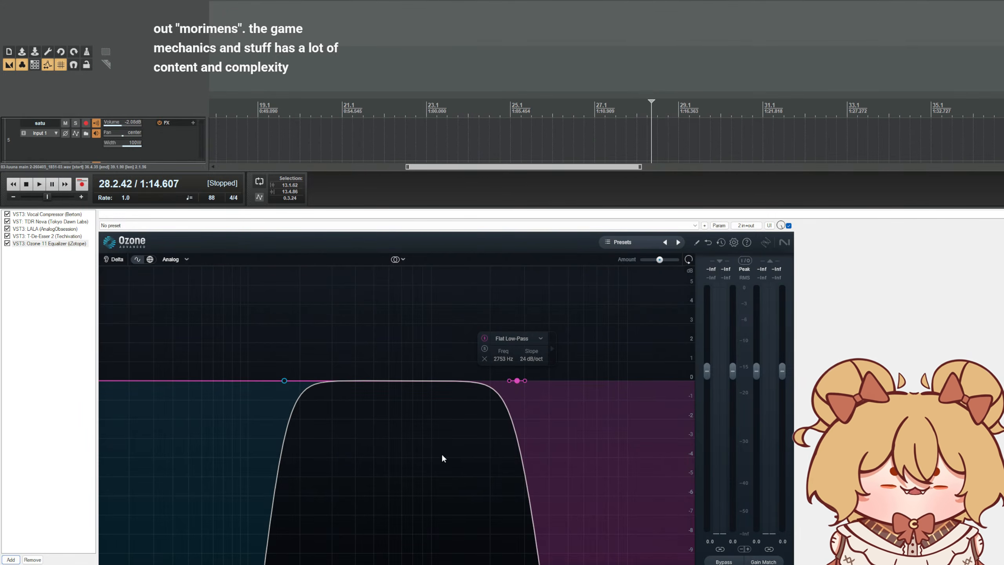
scroll(625, 61, "down", 2)
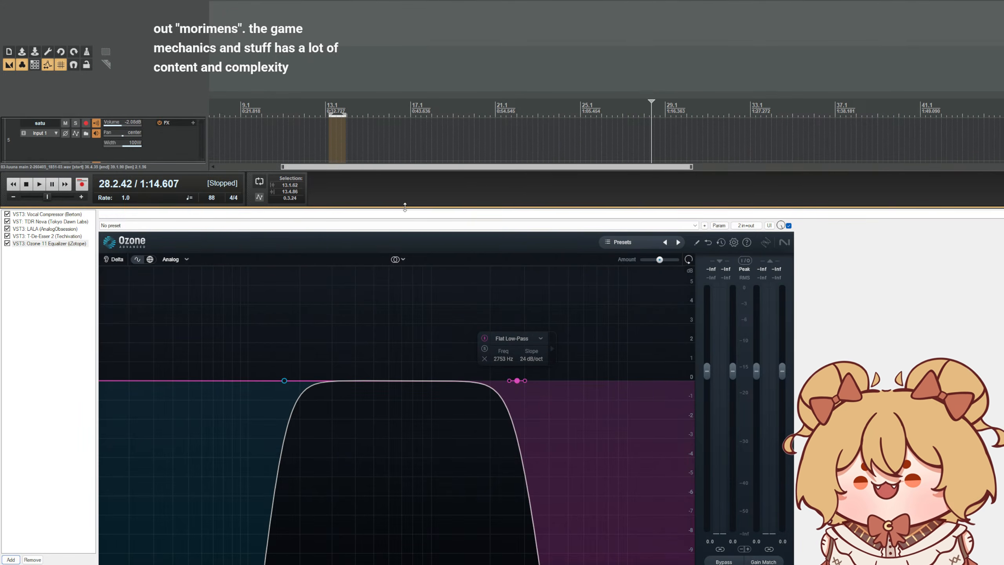
left_click_drag(404, 209, 404, 365)
scroll(164, 244, "down", 4)
scroll(202, 233, "up", 1)
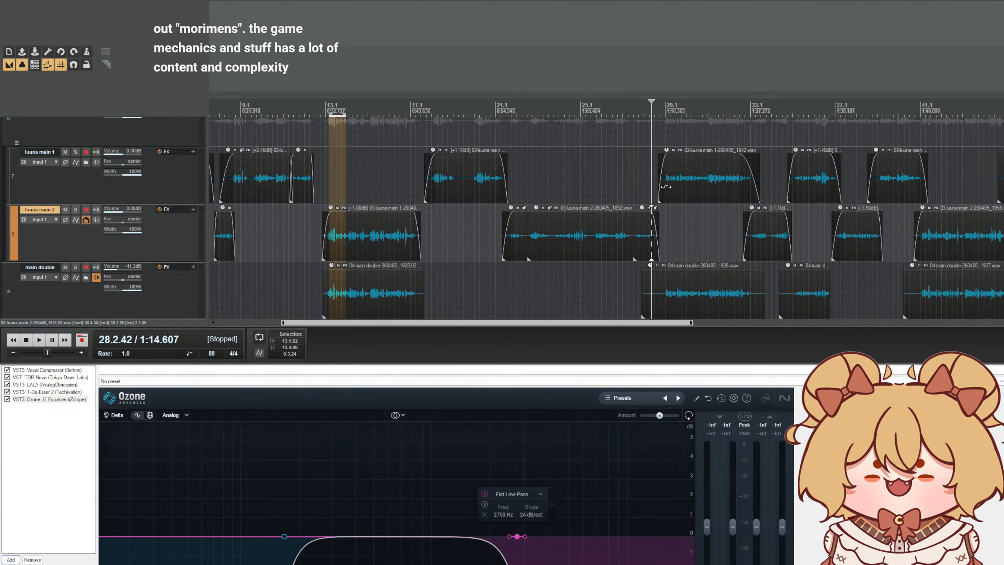
scroll(683, 183, "down", 1)
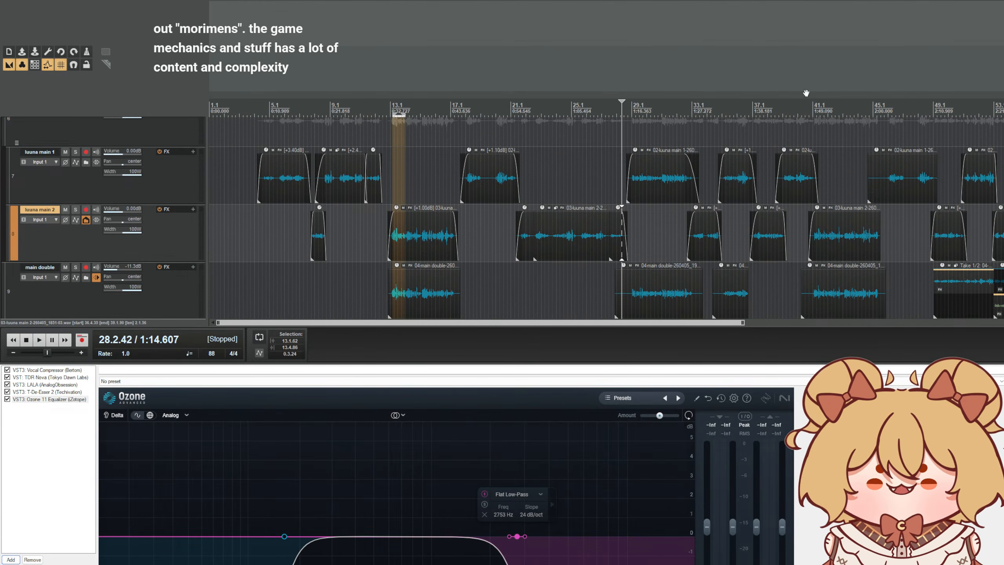
left_click(796, 107)
scroll(807, 108, "up", 2)
scroll(686, 102, "down", 1)
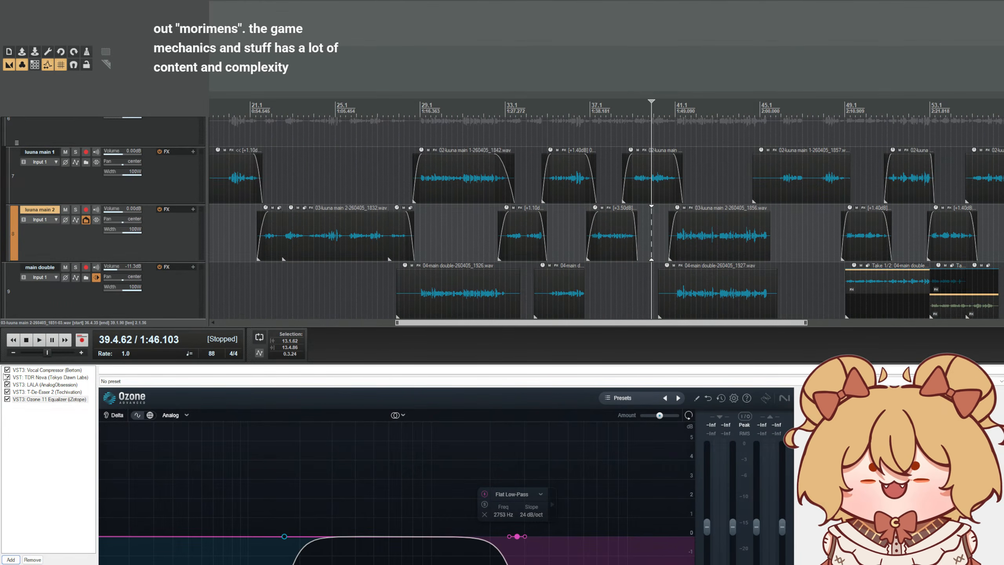
- Compare the passage around bar 37 with the Ozone 11 Equalizer bypassed and enabled, leaving it enabled
left_click(7, 399)
left_click(599, 90)
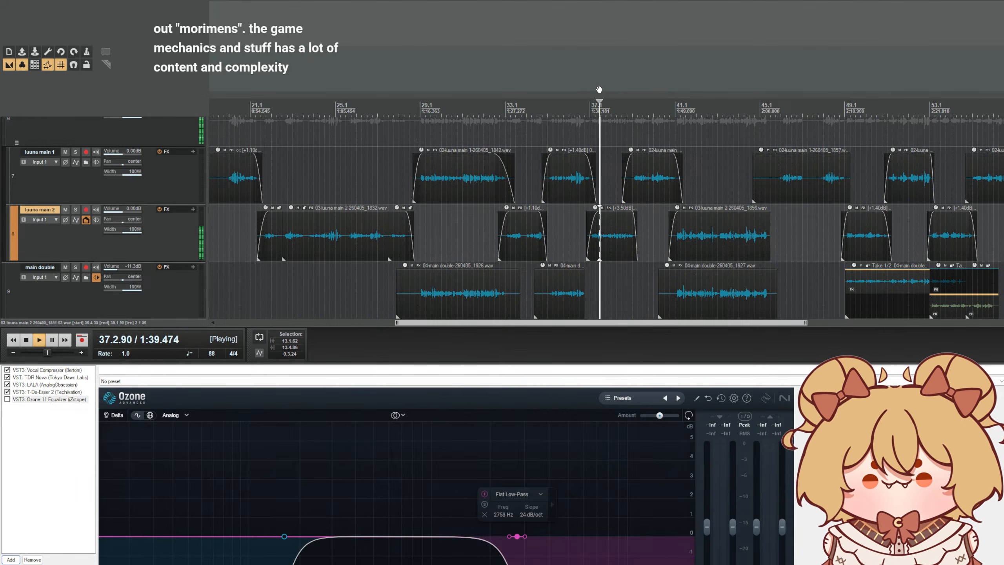
scroll(580, 94, "up", 2)
left_click(613, 97)
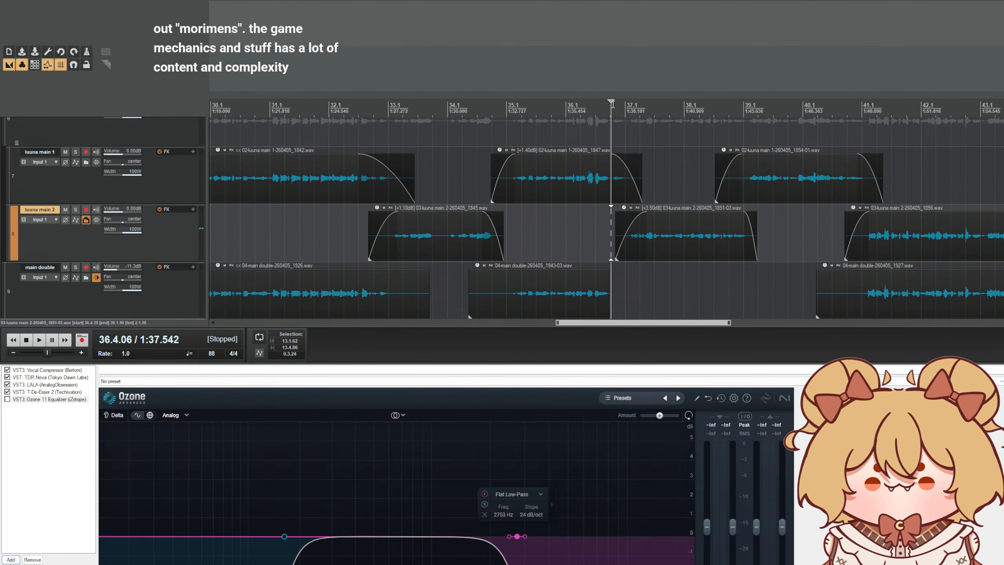
left_click(628, 103)
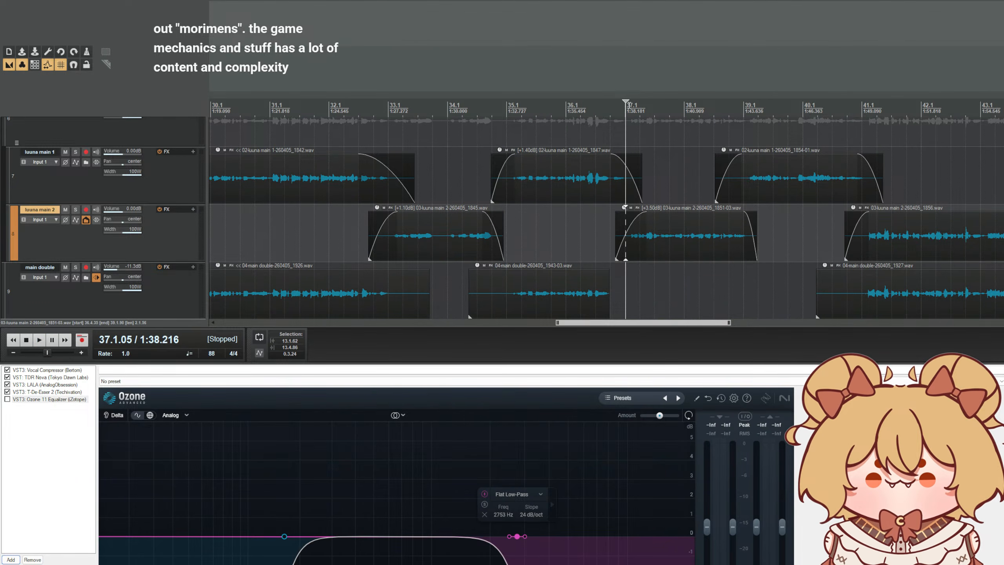
left_click(630, 103)
left_click(11, 401)
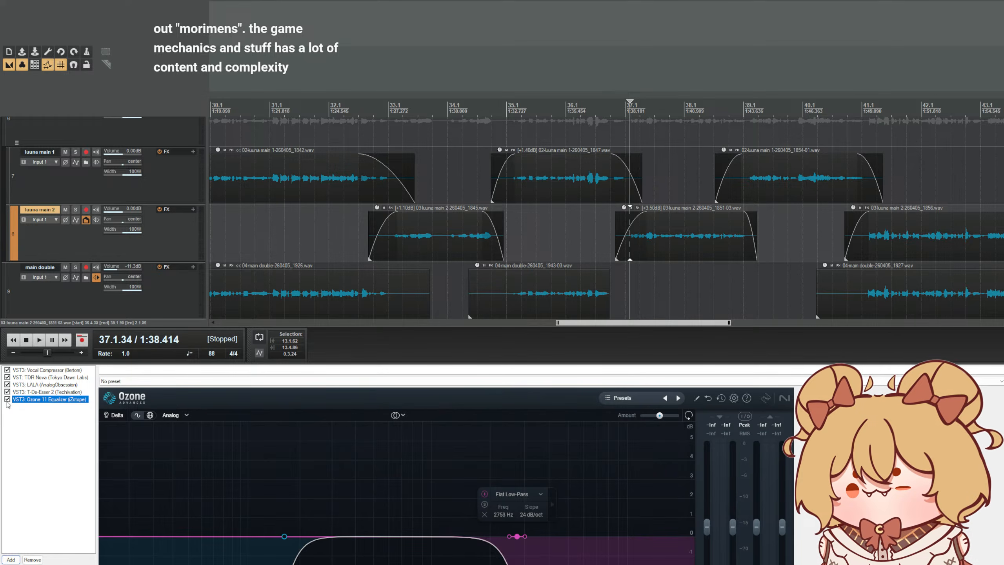
key("space")
key("space")
- Enlarge the effects area and, between playbacks, raise the high-pass cutoff above 312 Hz and lower the low-pass cutoff to 2489 Hz
left_click_drag(510, 364, 509, 195)
left_click_drag(281, 386, 337, 389)
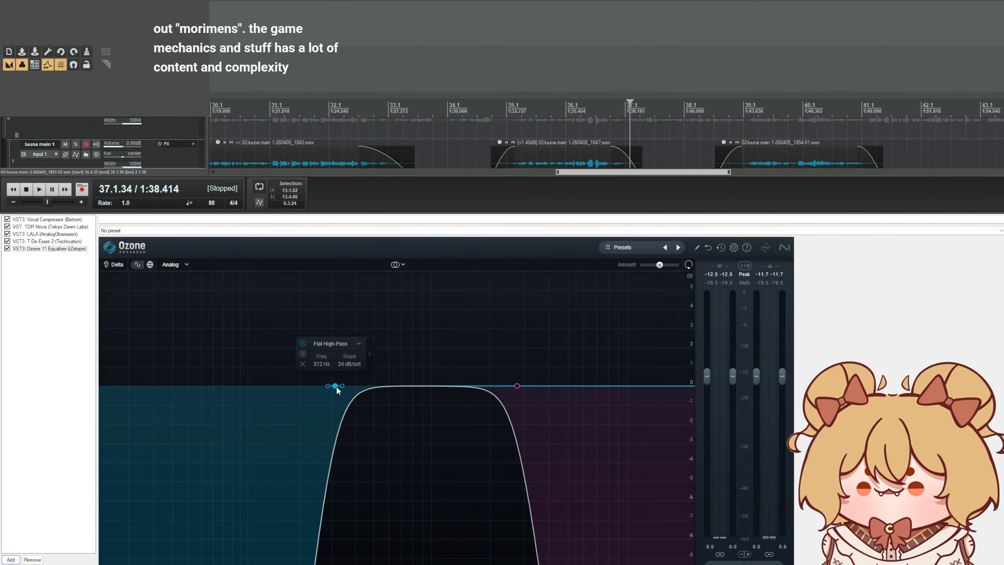
key("space")
mouse_move(518, 387)
left_mouse_down()
mouse_move(471, 389)
mouse_move(519, 390)
left_mouse_up()
key("space")
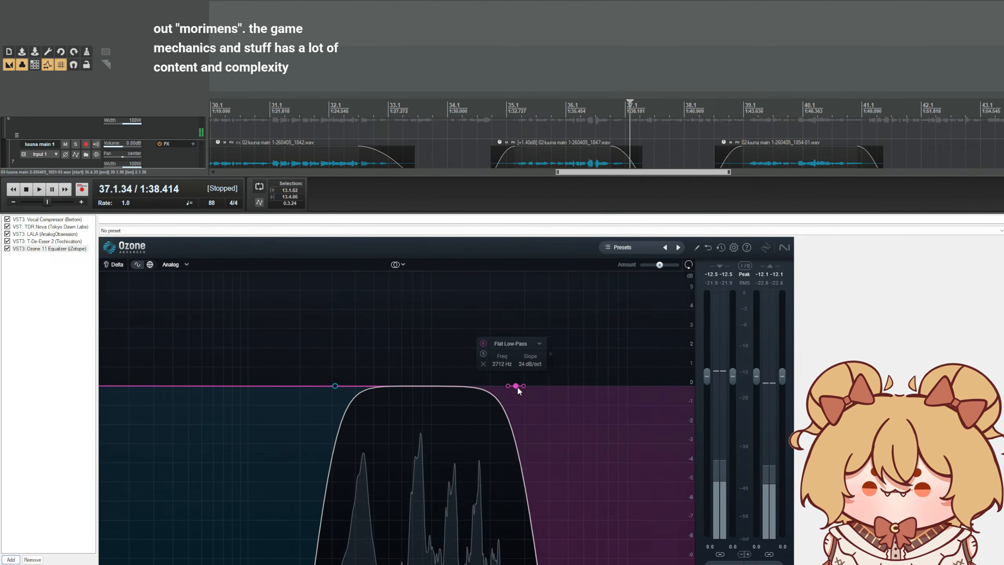
left_click_drag(336, 390, 371, 390)
key("space")
left_click_drag(524, 387, 511, 390)
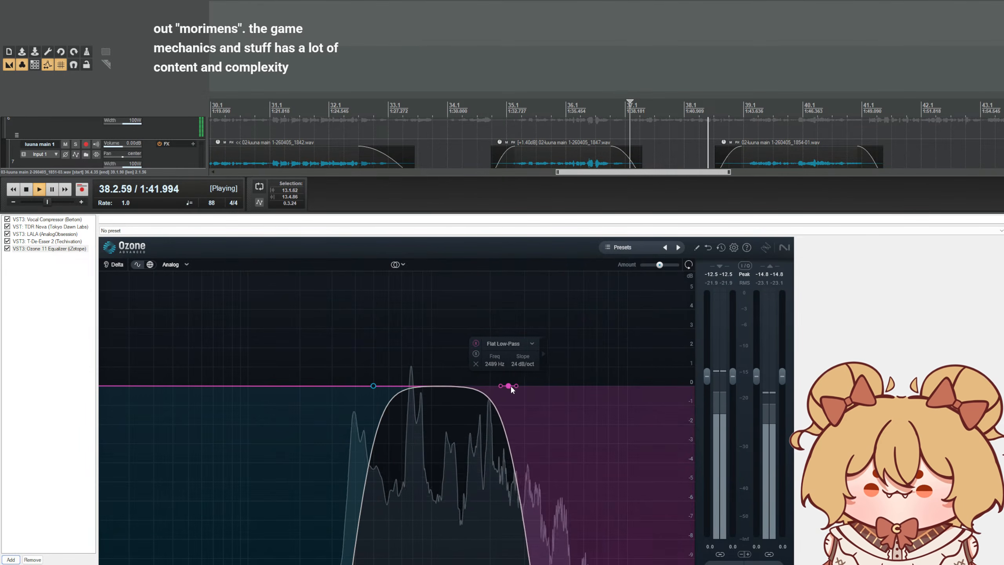
key("space")
- Add a Bell band at 1104 Hz and boost it to 3.6 dB with a Q of 0.7 while auditioning the passage
double_click(439, 386)
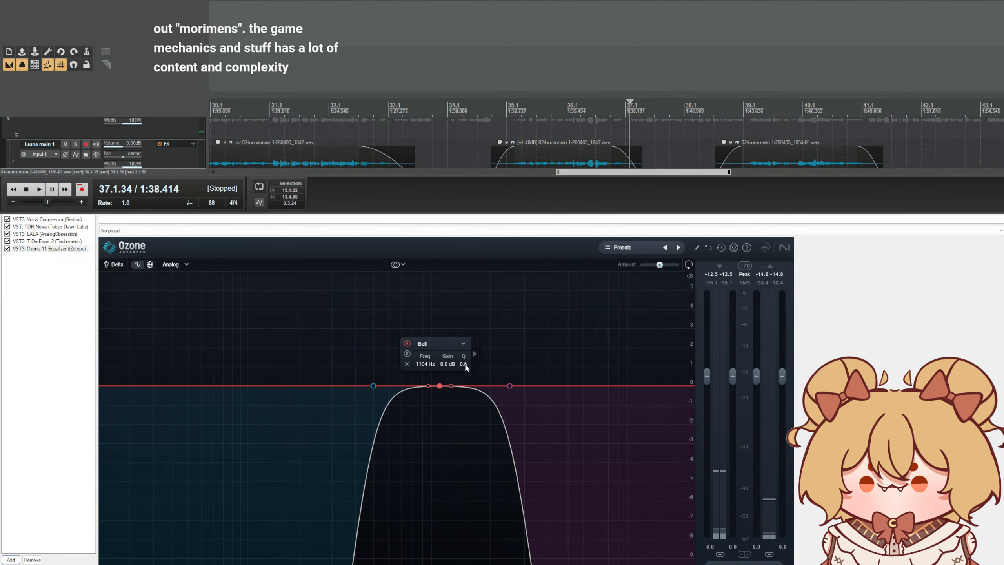
left_click_drag(445, 364, 448, 356)
key("space")
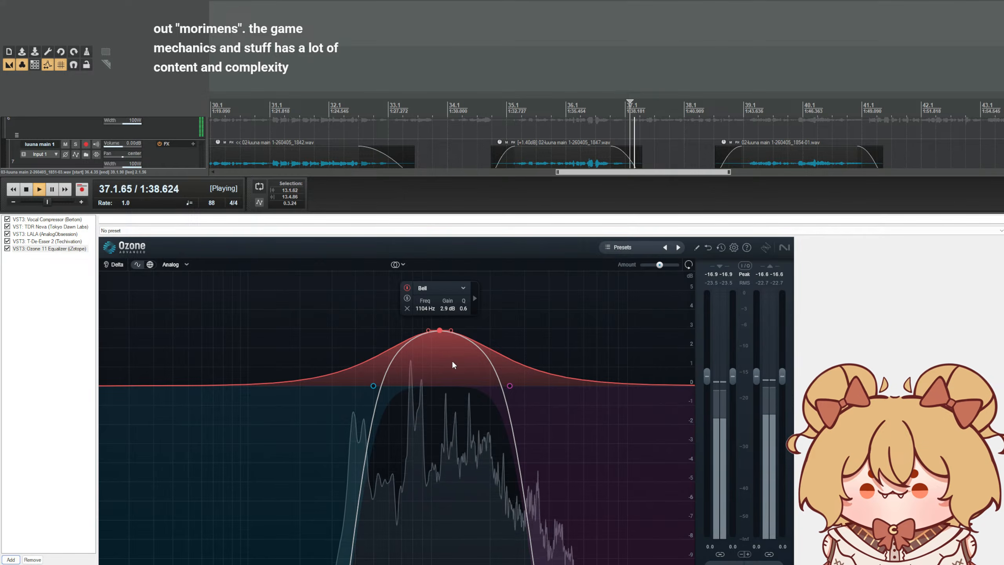
left_click_drag(450, 309, 449, 332)
key("space")
key("space")
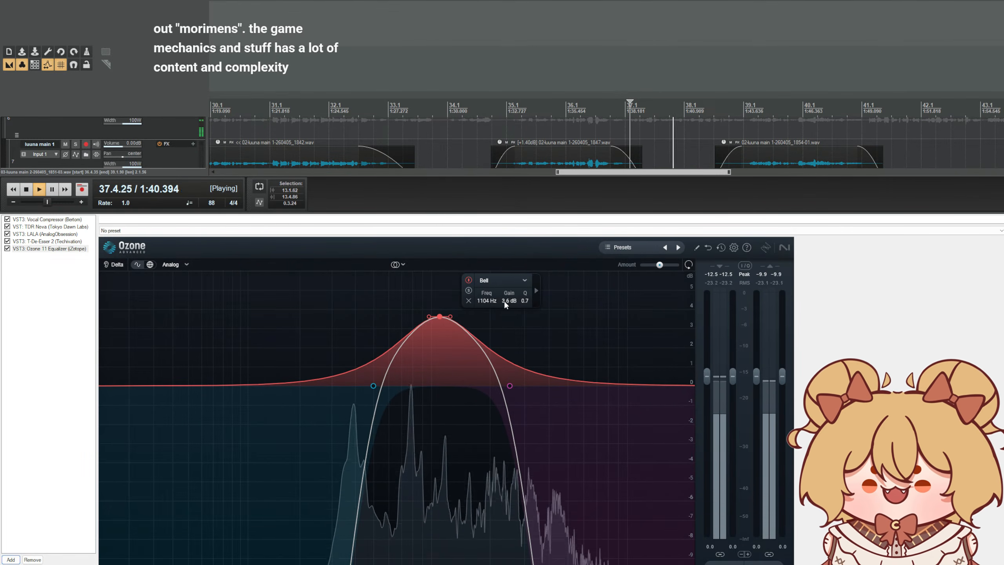
- Lower the Bell band's gain to 2.0 dB and set the high-pass cutoff to 469 Hz and the low-pass cutoff to 2712 Hz
left_click_drag(504, 299, 506, 304)
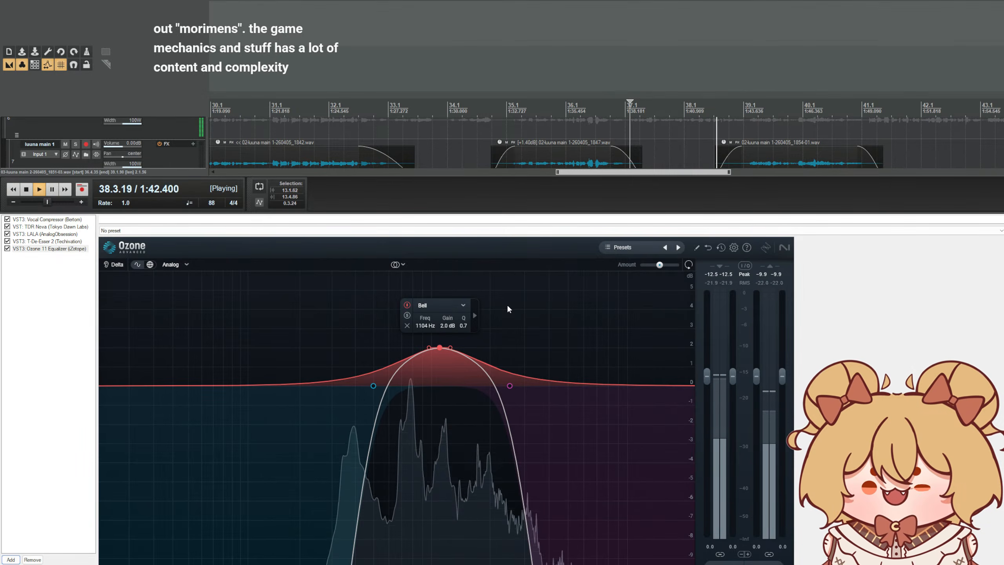
key("space")
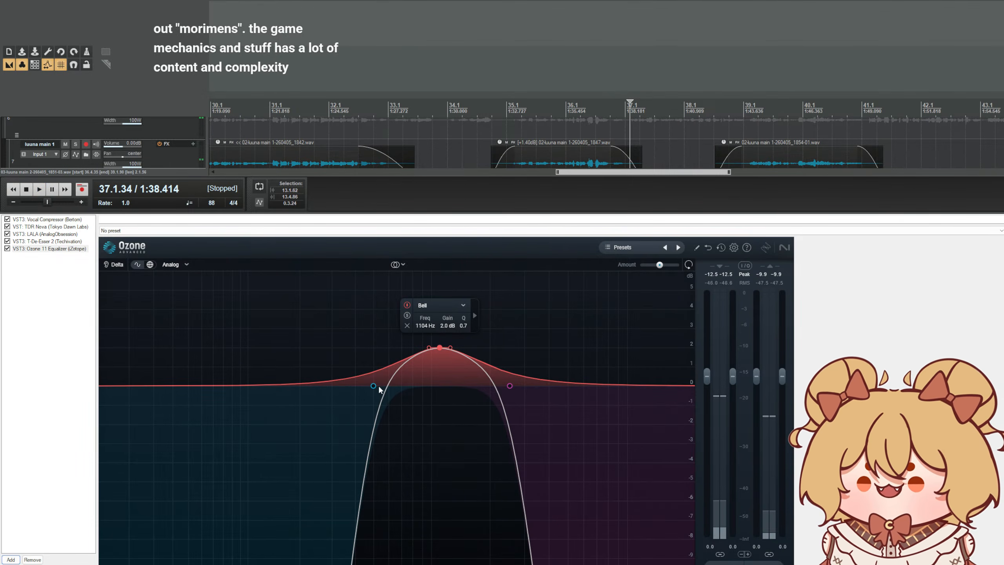
left_click_drag(373, 386, 368, 386)
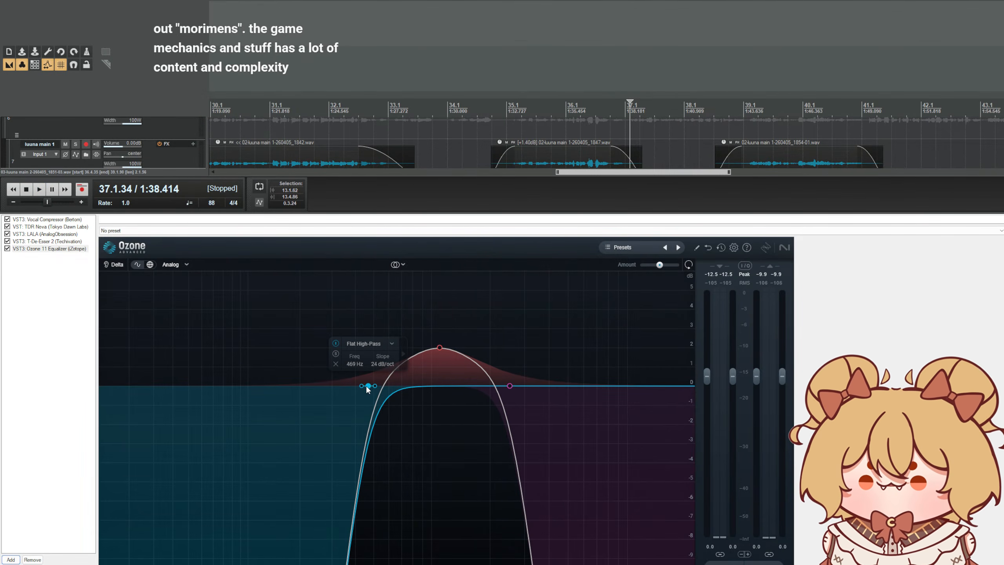
left_click(510, 386)
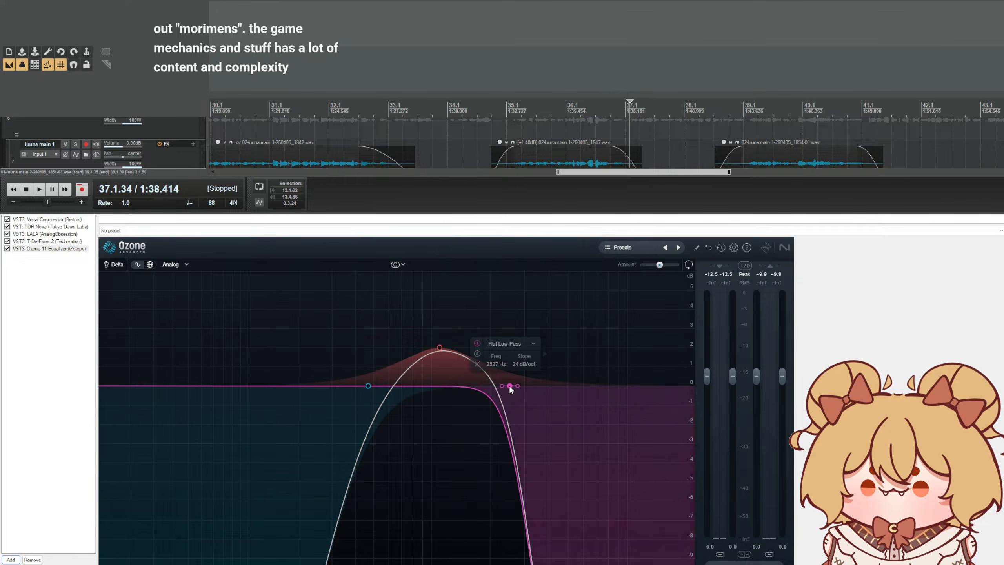
left_click_drag(517, 386, 515, 386)
- Audition 12 dB/oct filter slopes, restore both to 24 dB/oct and play with the high-pass cutoff at 349 Hz
key("space")
scroll(516, 386, "up", 1)
key("space")
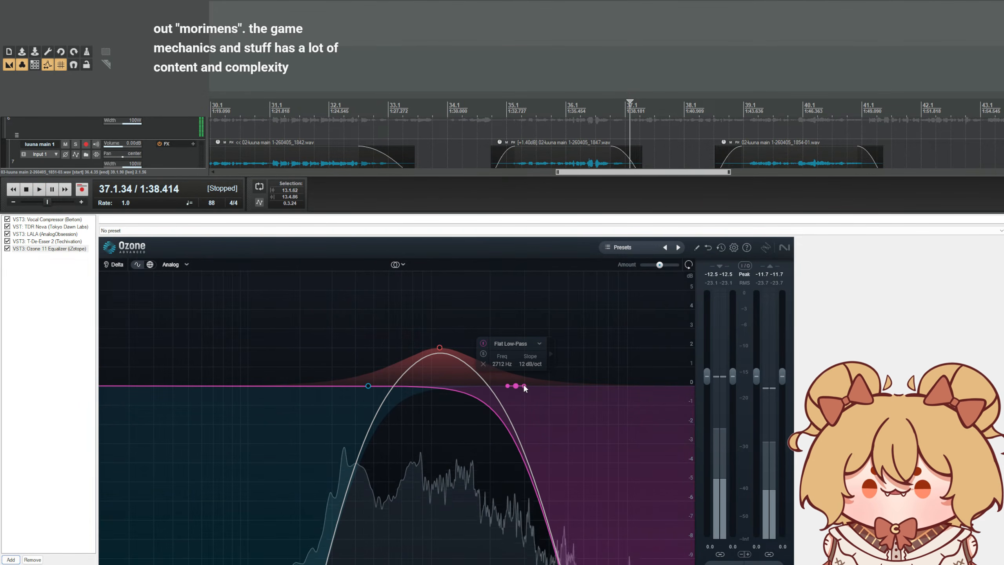
left_click(367, 386)
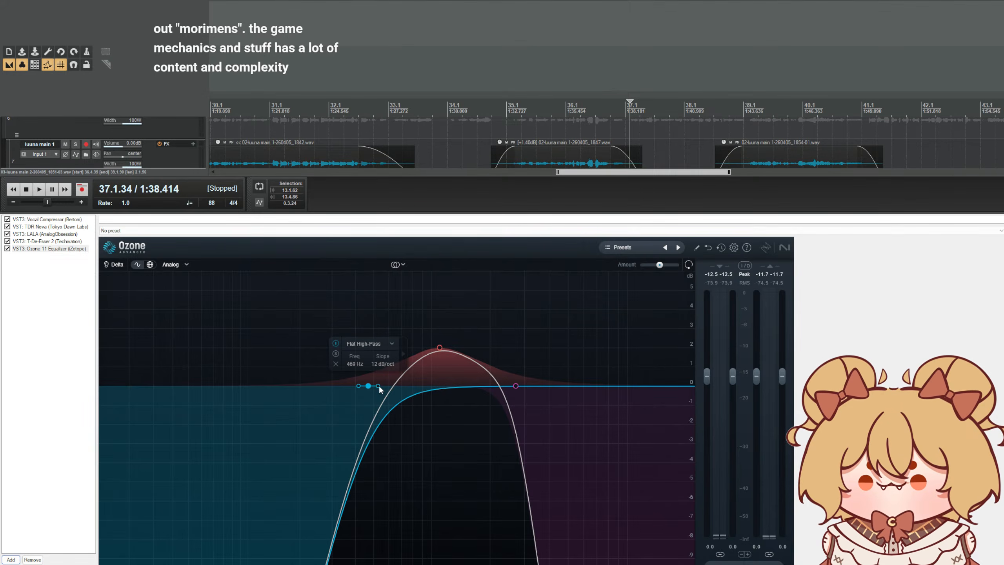
left_click_drag(375, 386, 346, 386)
scroll(378, 388, "up", 1)
key("space")
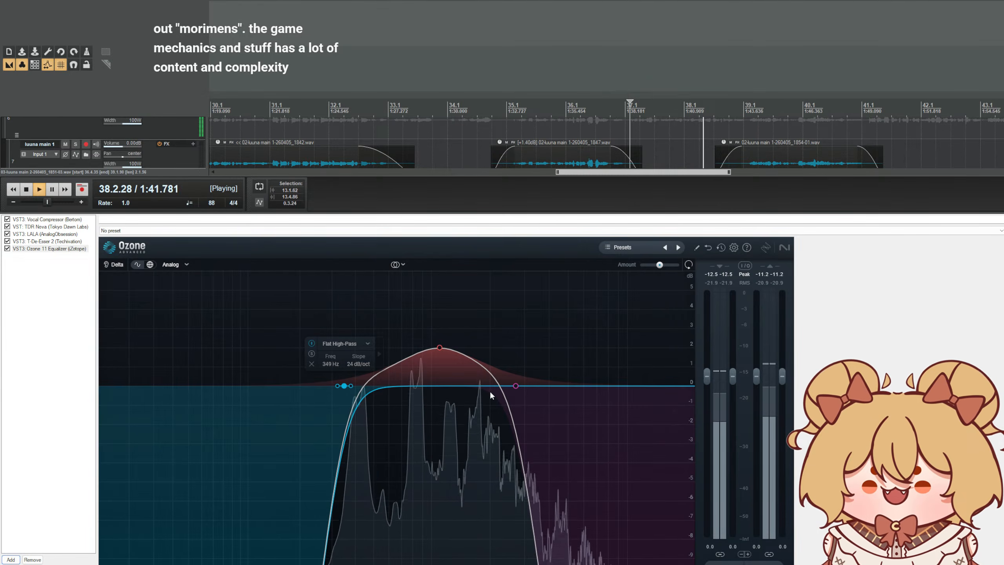
- During playback, try the low-pass cutoff at 1791 Hz before restoring it, and raise the high-pass cutoff to 476 Hz
left_click_drag(516, 386, 480, 386)
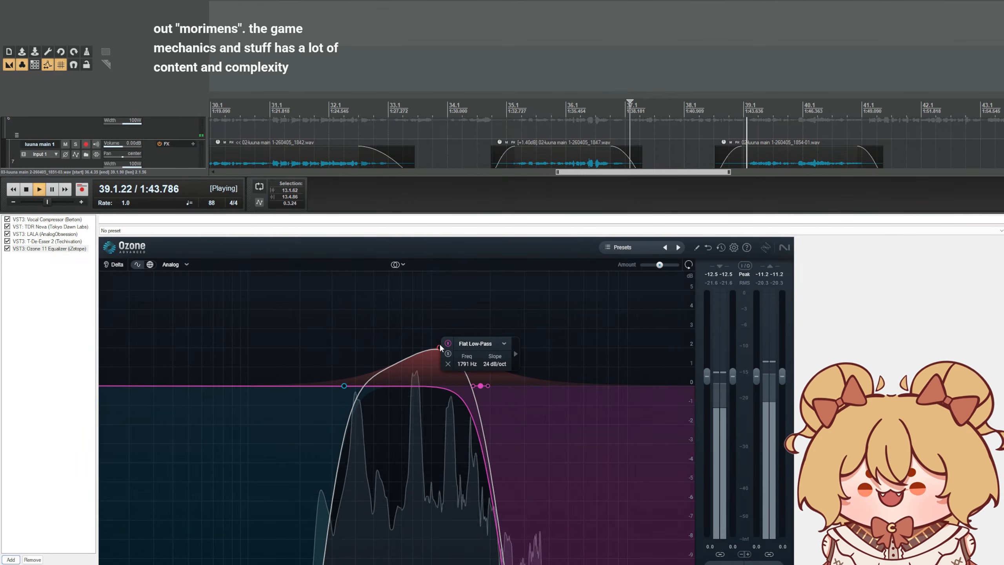
left_click_drag(481, 388, 516, 386)
left_click_drag(356, 385, 379, 386)
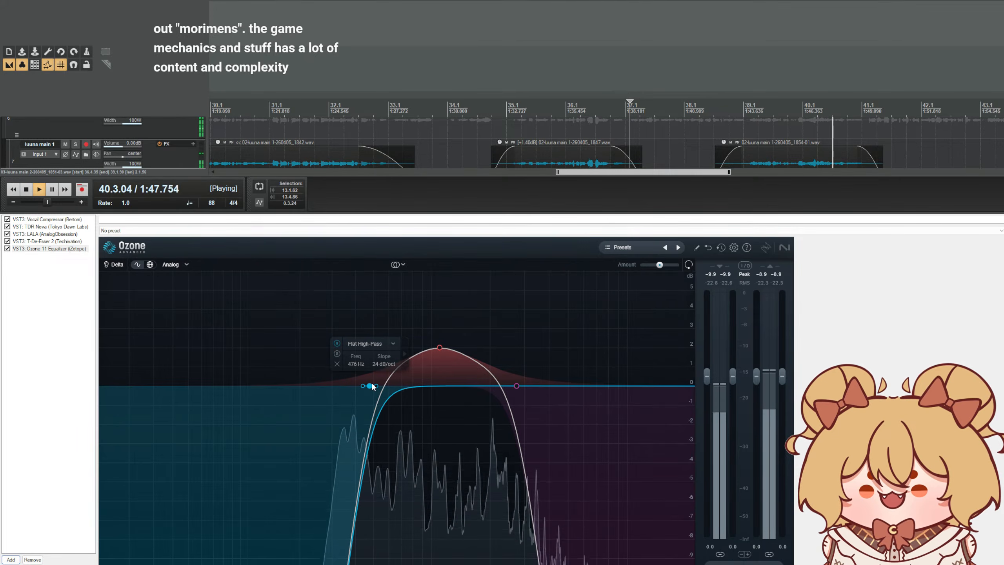
key("space")
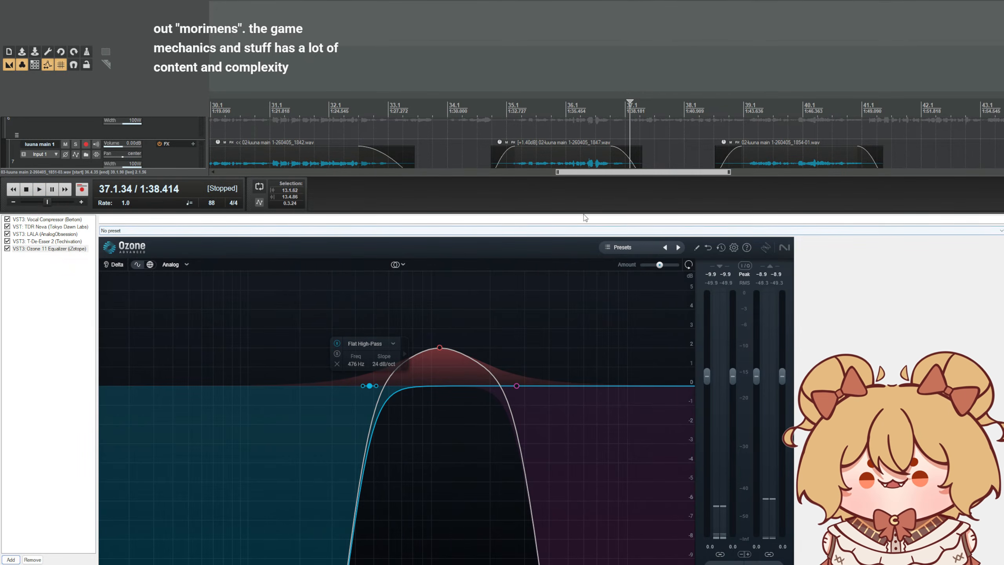
- Shrink the effects area, audition the vocals from bar 37 and place the playhead just before bar 41, at about 40.3.97
left_click_drag(593, 213, 566, 418)
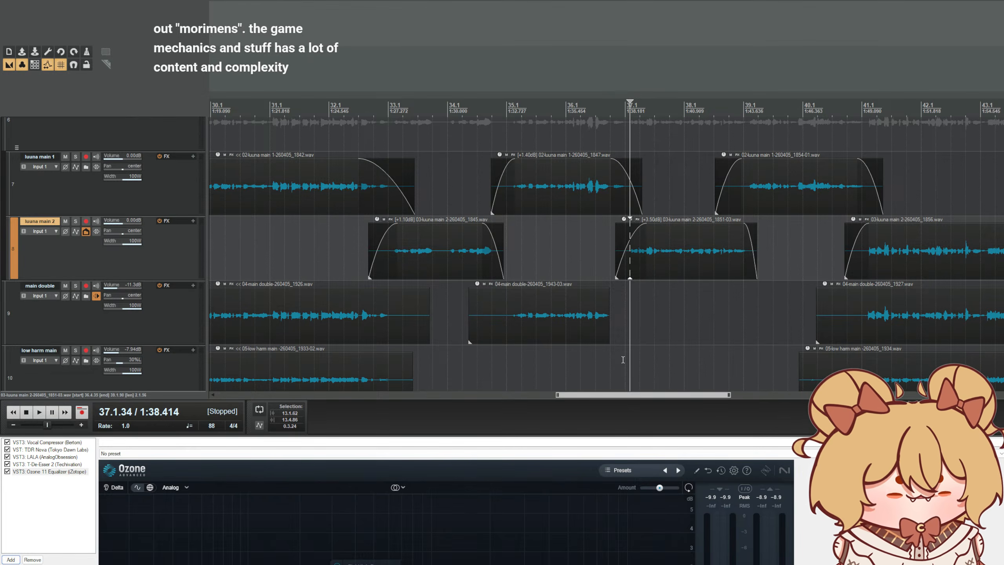
key("space")
key("=")
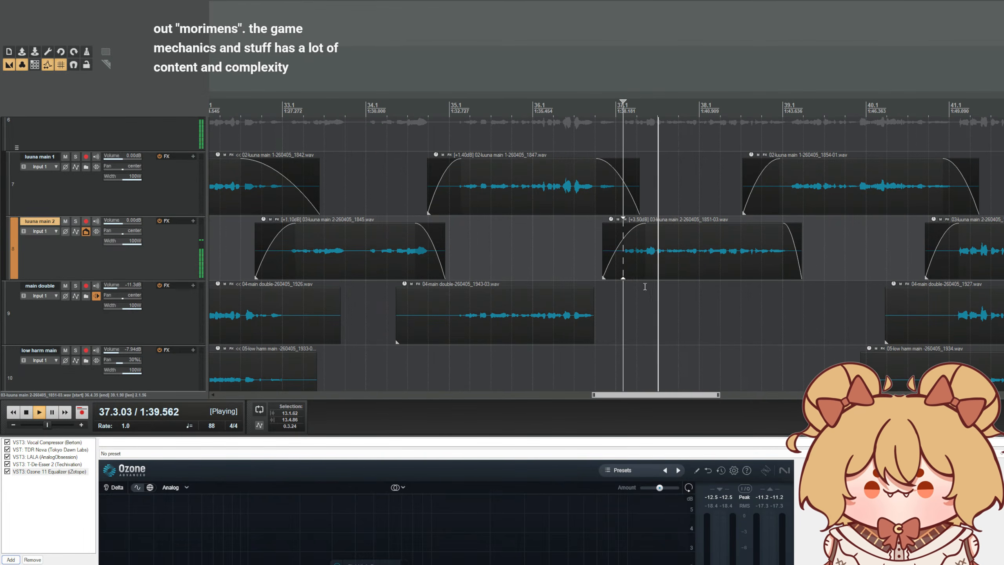
key("space")
scroll(200, 268, "up", 1)
left_click(926, 102)
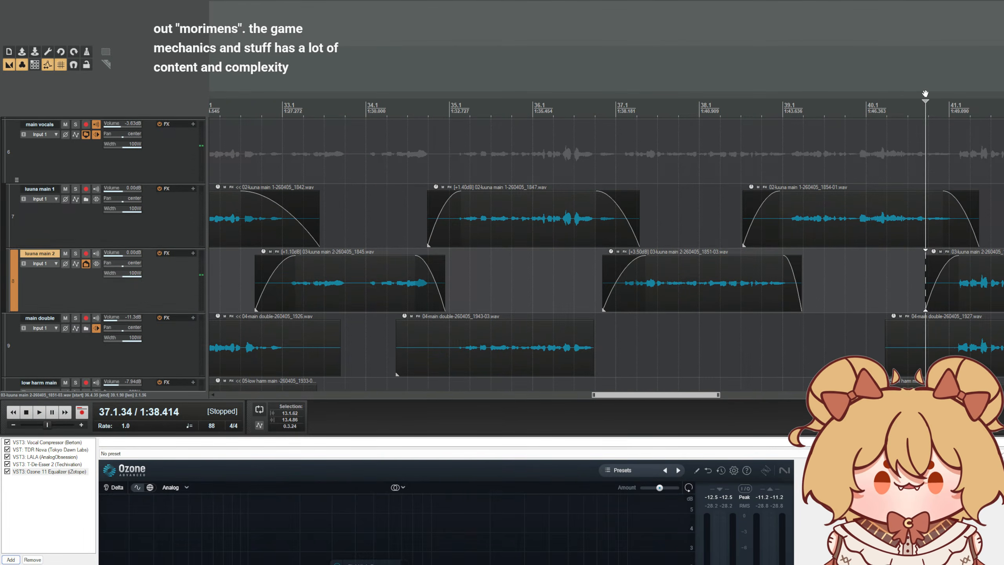
key("=")
left_click(658, 111)
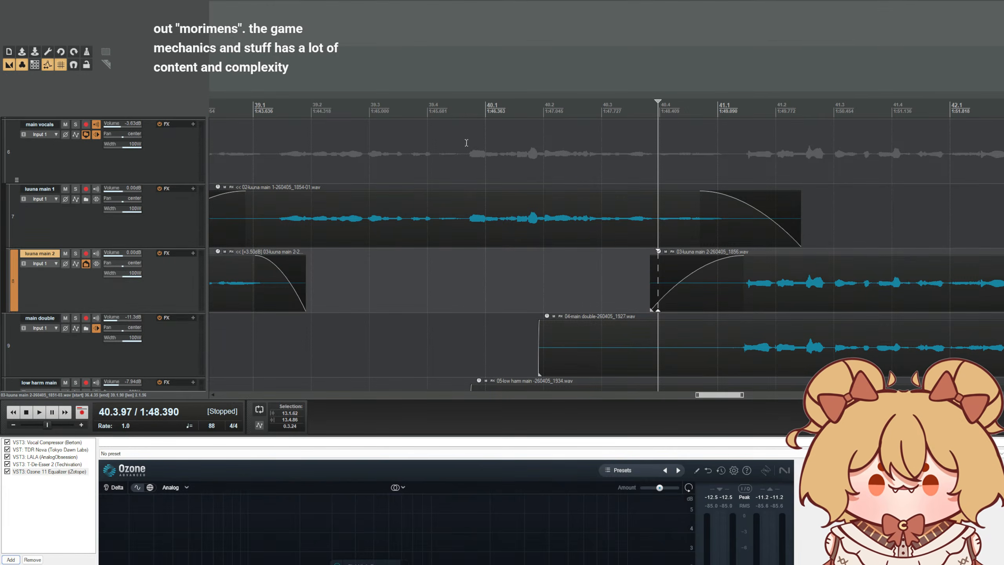
- Show the volume envelope of the main vocals track
left_click(155, 213)
scroll(146, 237, "up", 1)
left_click(153, 207)
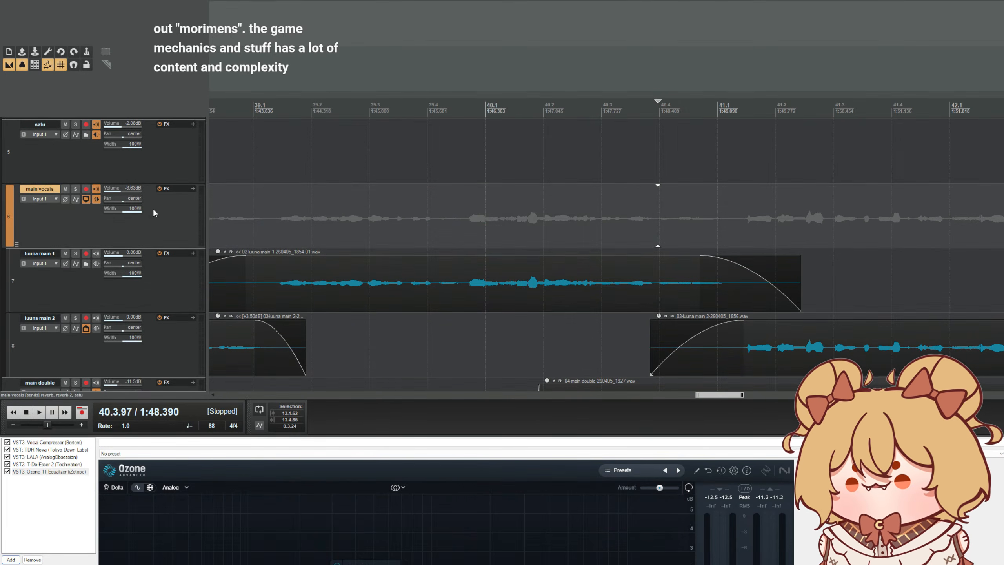
key("v")
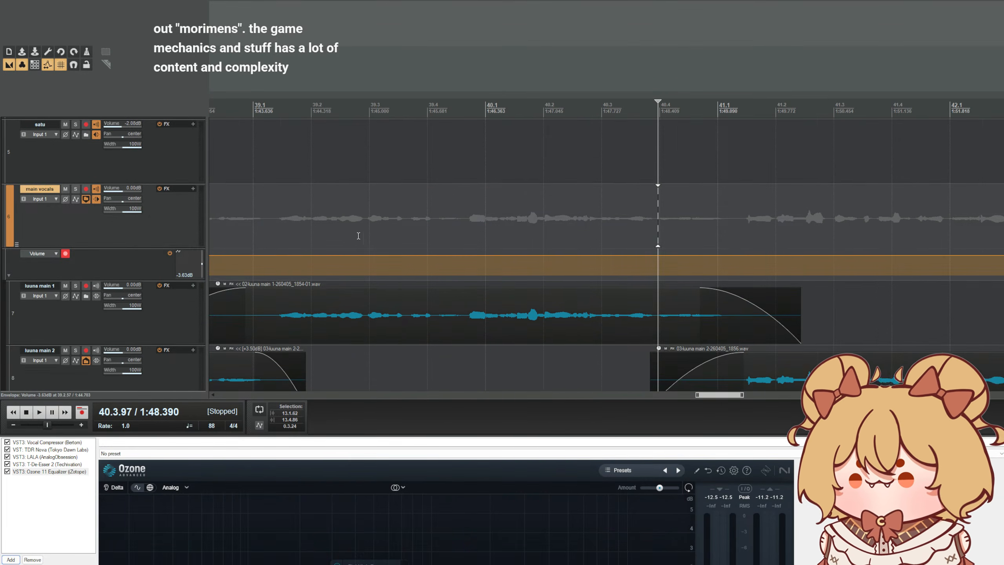
key("minus")
left_click(47, 253)
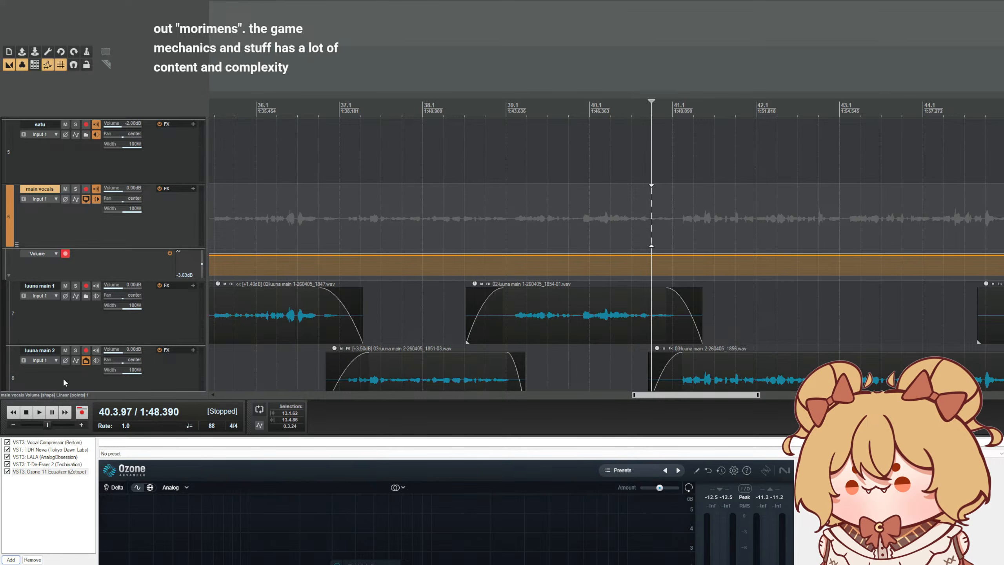
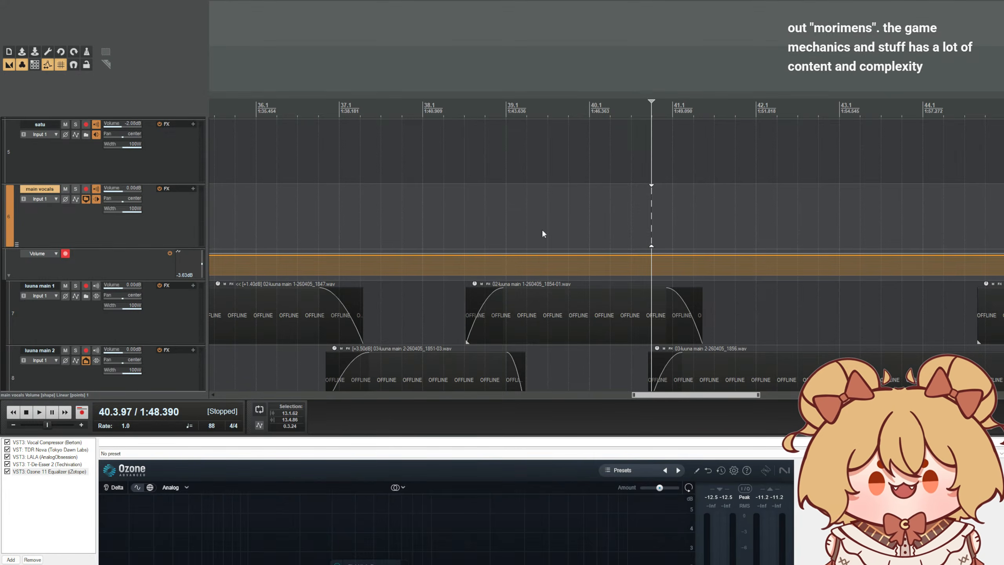
- Undo the main vocals volume envelope and show the track's Ozone 11 Equalizer bypass envelope instead
key("alt+Tab")
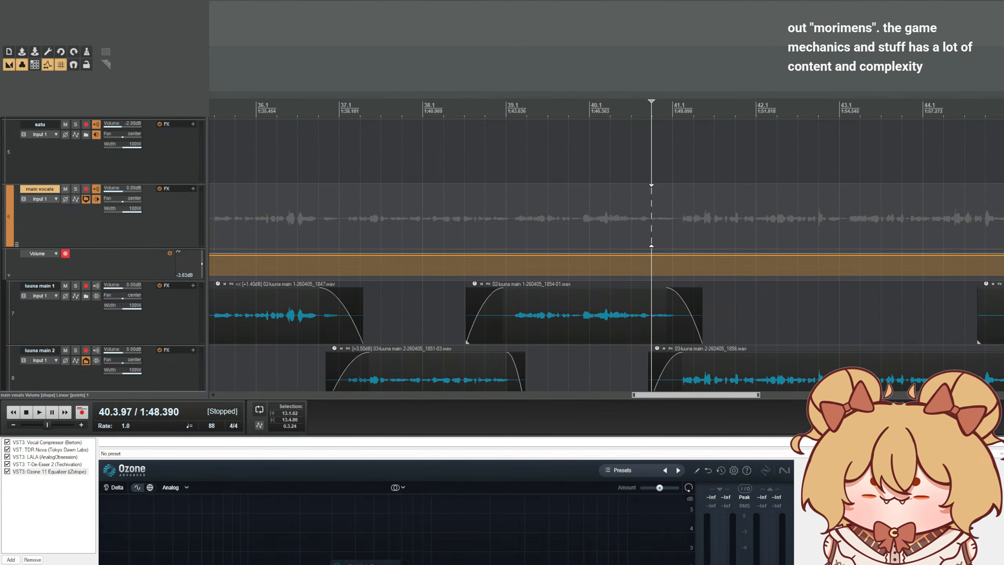
key("ctrl+z")
scroll(705, 319, "down", 3)
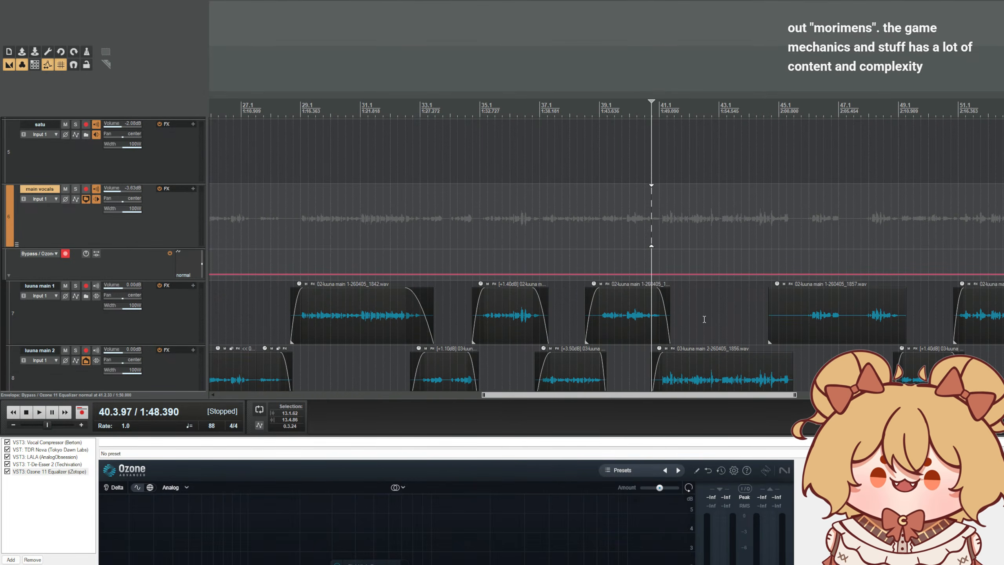
scroll(707, 320, "up", 4)
scroll(707, 321, "down", 2)
- Add a point at about bar 37 on the Ozone Equalizer bypass envelope and set the section before it to bypassed
left_click(469, 89)
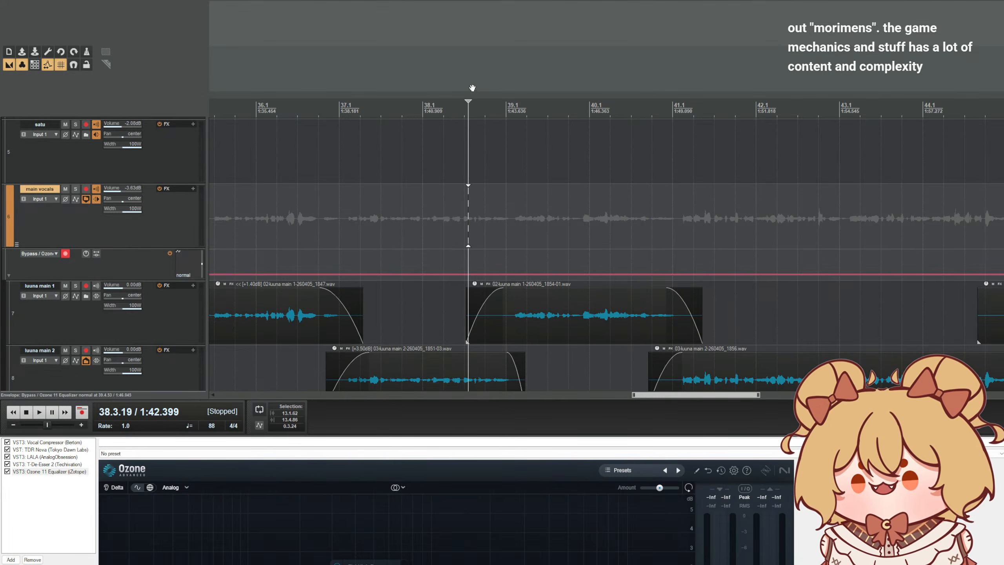
key("space")
key("space")
left_click(336, 90)
scroll(363, 111, "up", 4)
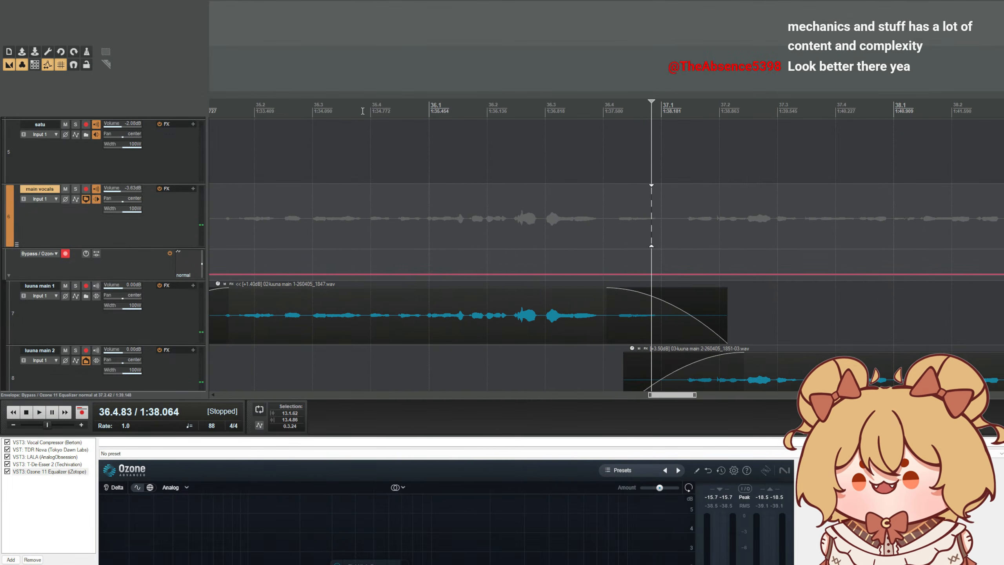
left_click(661, 273)
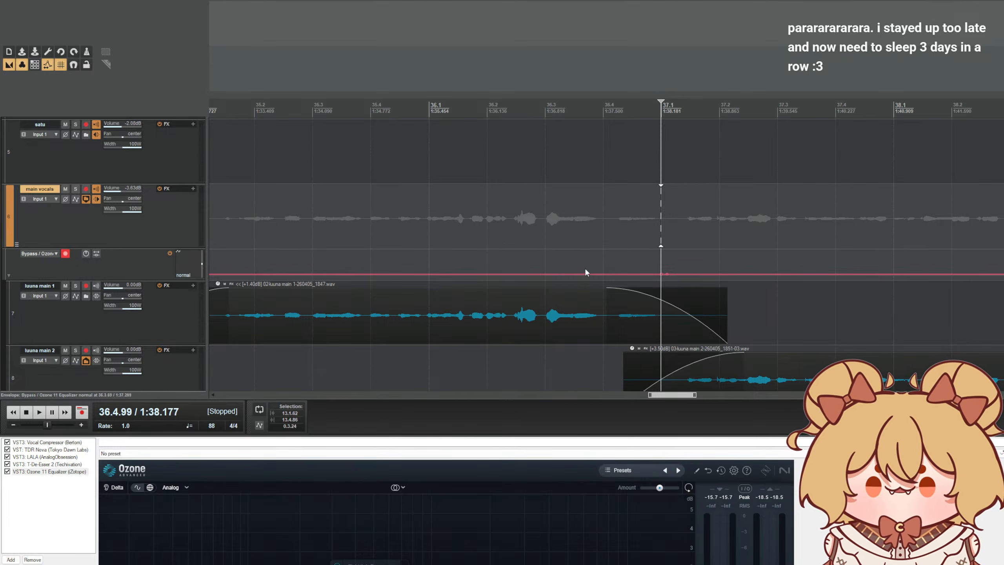
left_click_drag(601, 273, 595, 227)
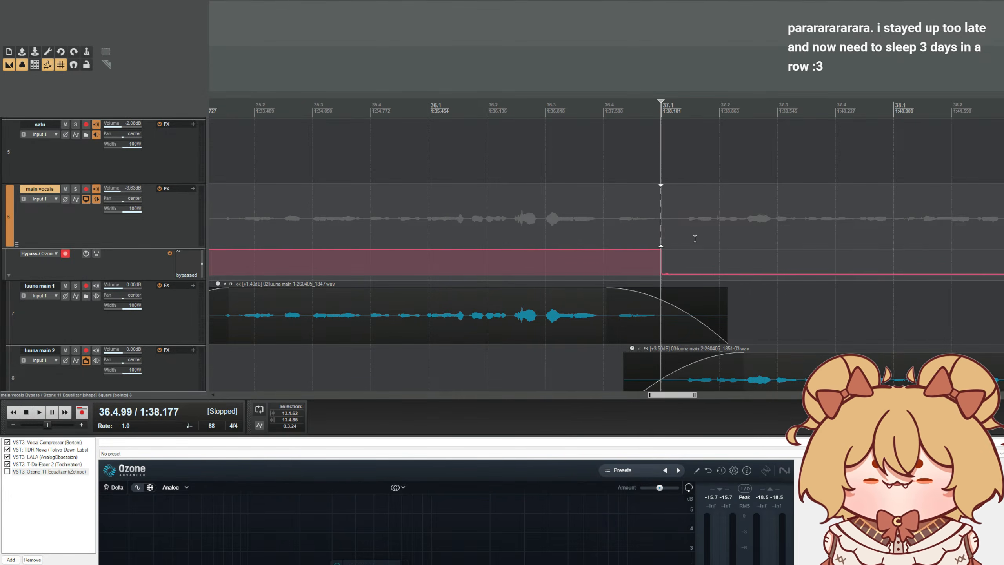
- Add a bypass envelope point at about 40.3.94 and set the Ozone Equalizer to bypassed from there on
scroll(793, 170, "down", 3)
scroll(754, 193, "down", 2)
left_click(864, 104)
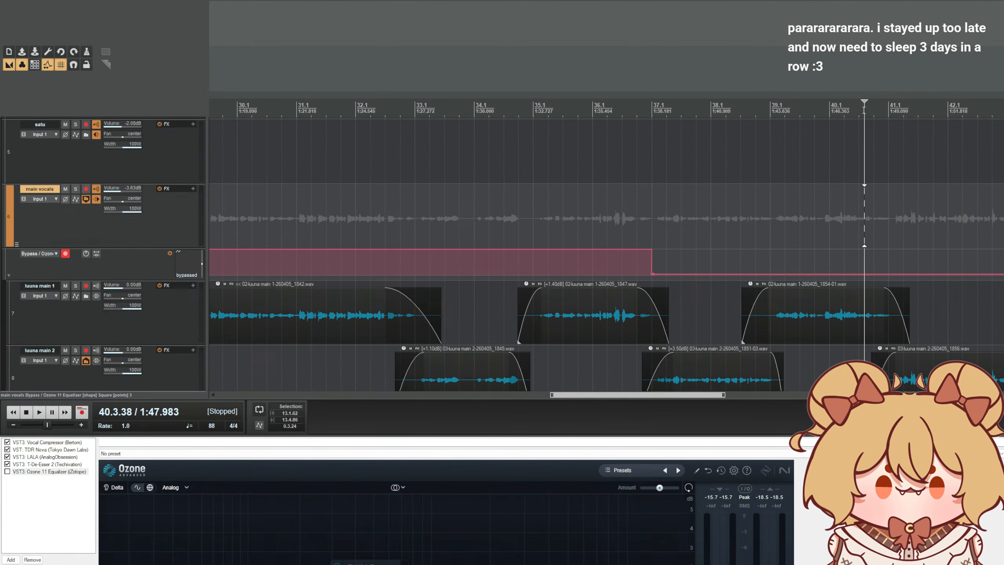
scroll(852, 122, "up", 5)
left_click(692, 119)
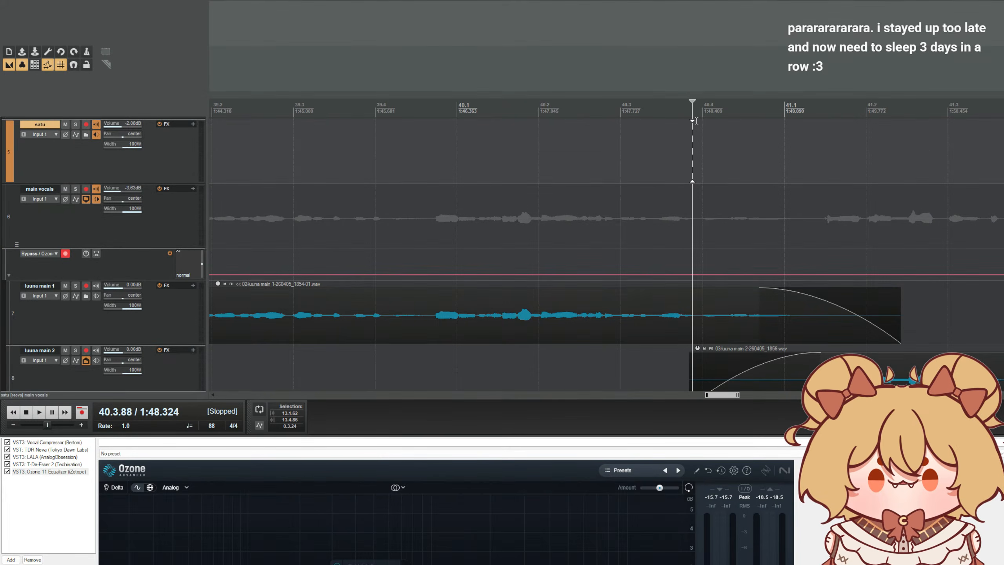
left_click(698, 123)
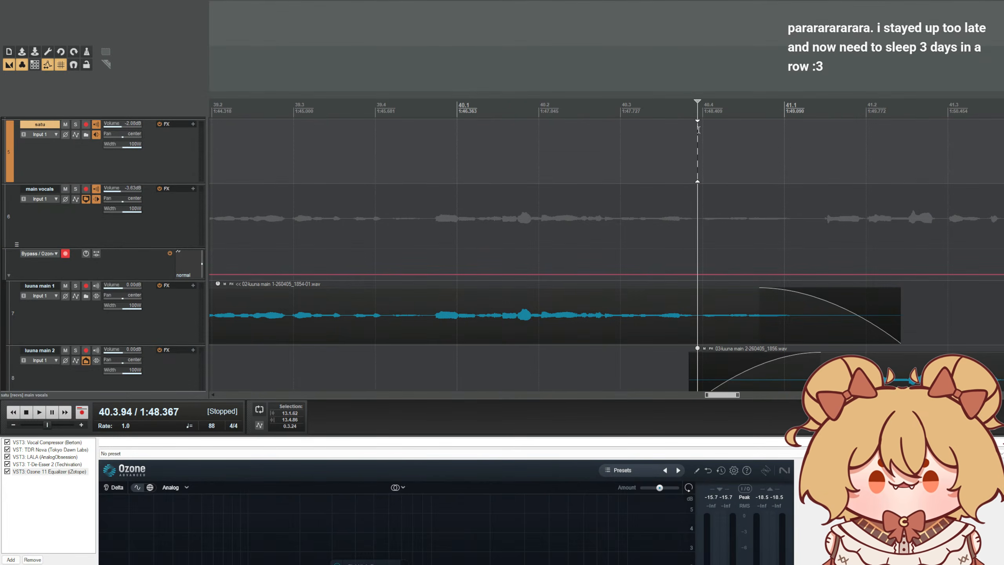
left_click(697, 274)
mouse_move(734, 271)
left_mouse_down()
mouse_move(727, 218)
mouse_move(716, 247)
mouse_move(717, 231)
left_mouse_up()
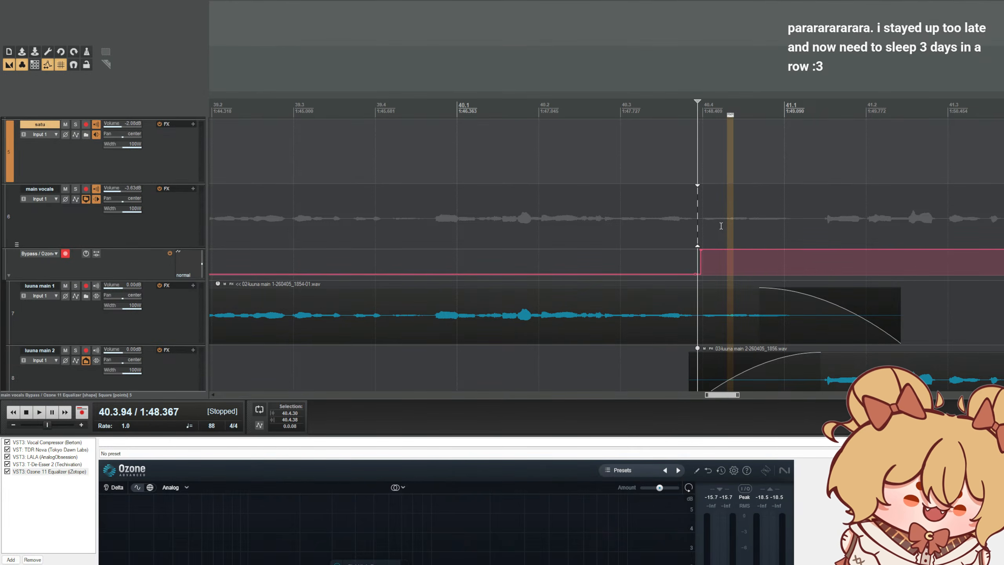
- Play the transition from about bar 36 into the equalized section and inspect the overlapping main vocal clips
scroll(720, 226, "down", 5)
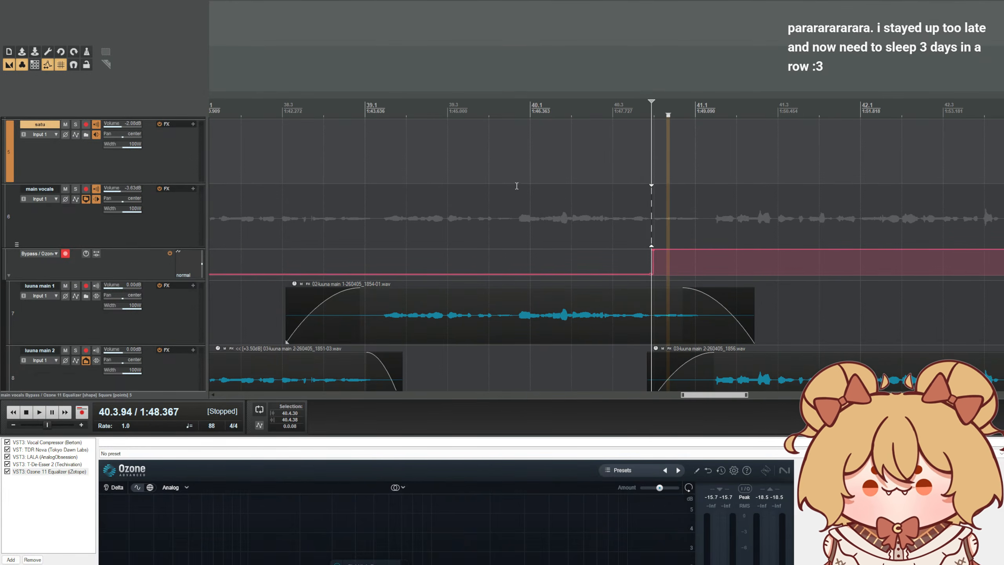
left_click(398, 106)
key("space")
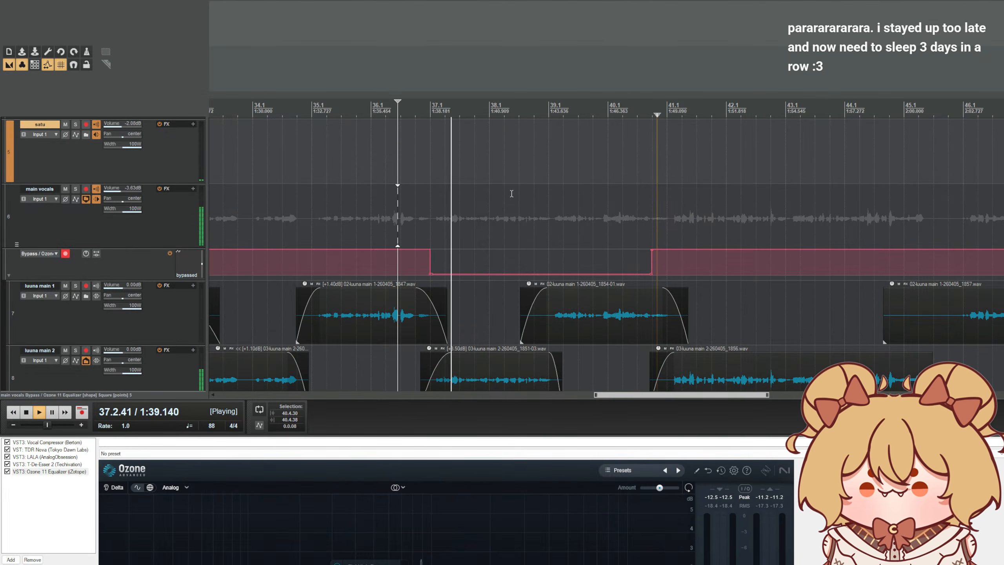
scroll(554, 221, "up", 4)
key("space")
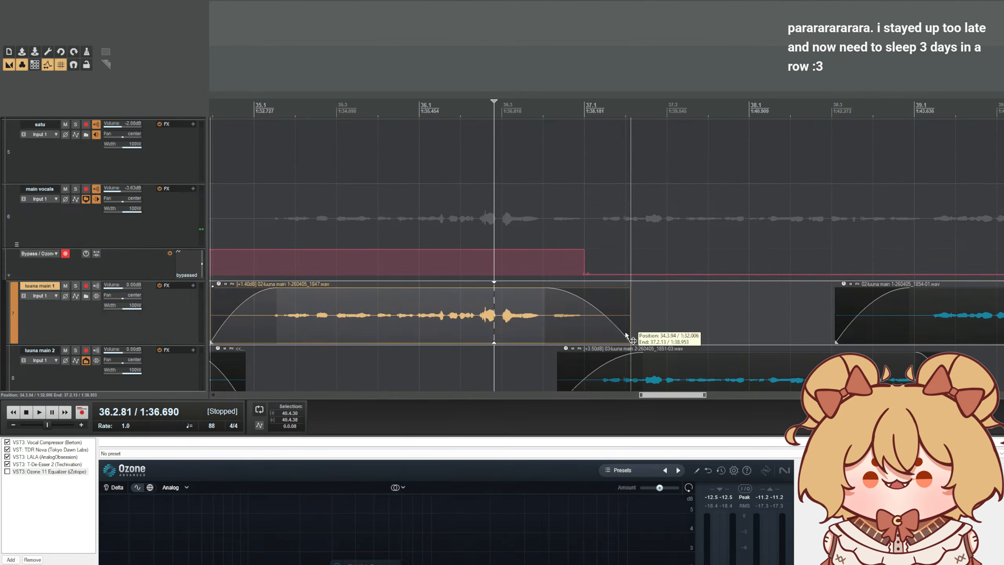
- Shorten the end of the main 1 clip overlapping bar 37 and trim the start of the main 2 clip to about 36.4.97
mouse_move(629, 331)
left_mouse_down()
mouse_move(600, 315)
mouse_move(625, 327)
mouse_move(653, 299)
mouse_move(628, 319)
left_mouse_up()
scroll(632, 394, "down", 3)
scroll(433, 321, "down", 1)
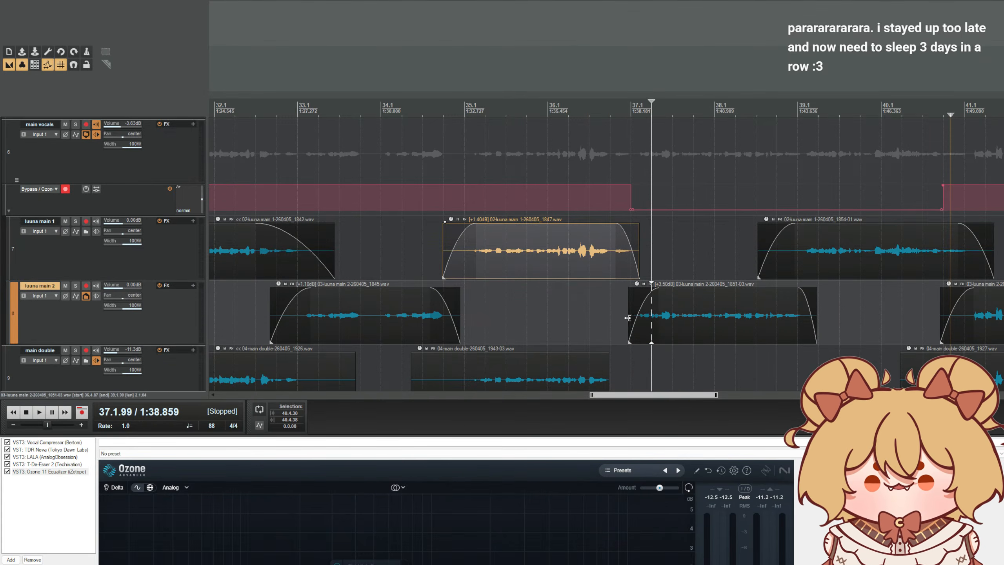
- Play from about bar 36 and trim the start of the main 1 clip 1854-01 to about 38.4.30
left_click(565, 97)
key("space")
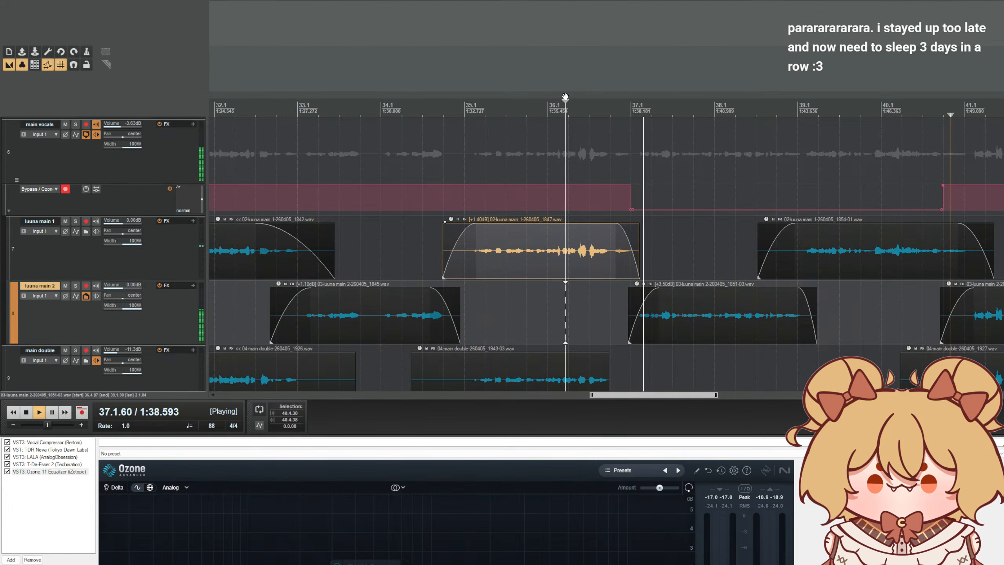
left_click_drag(680, 395, 712, 395)
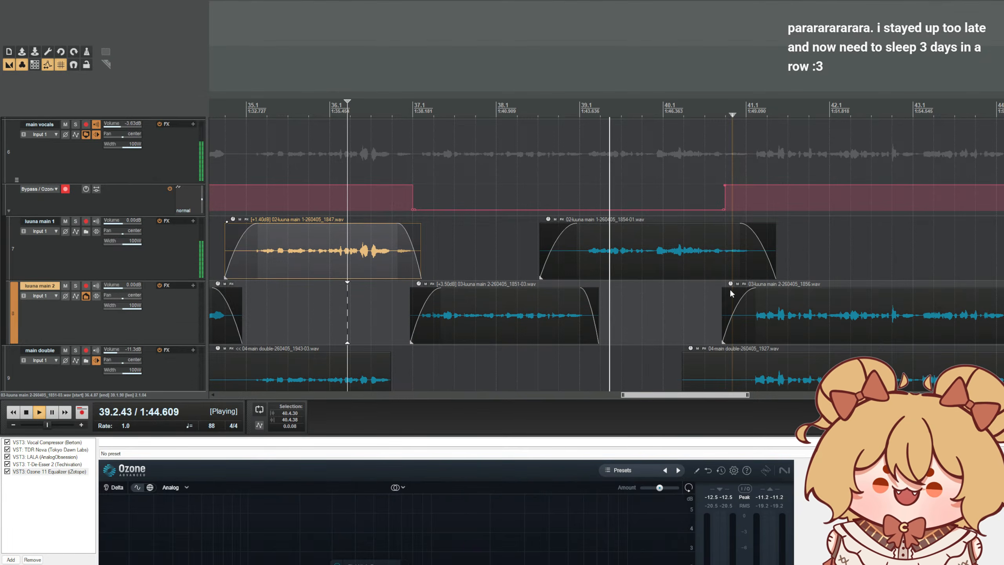
left_click_drag(540, 264, 564, 264)
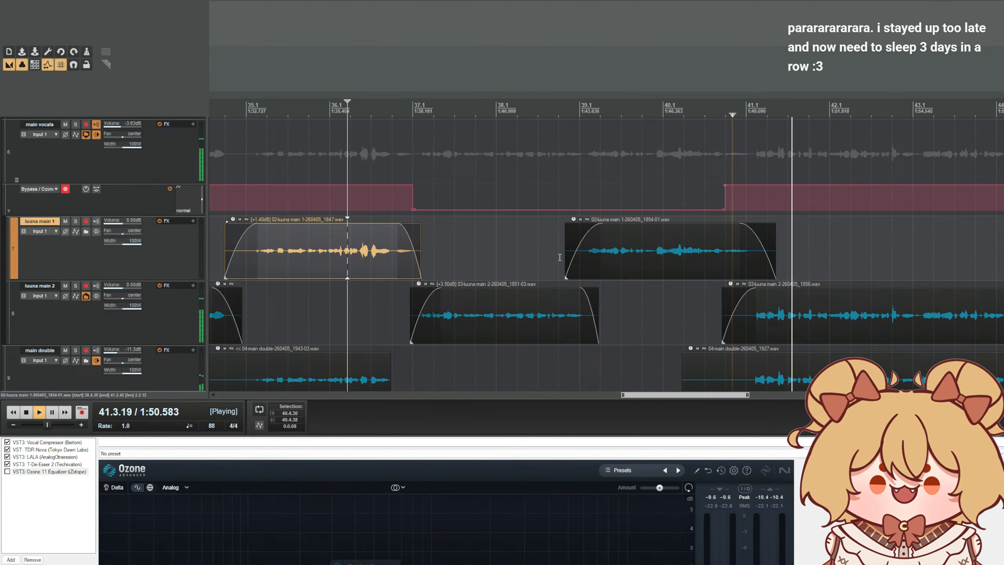
- Move the bypass envelope point that ends the equalized section on the main vocals track to about bar 41.1
key("space")
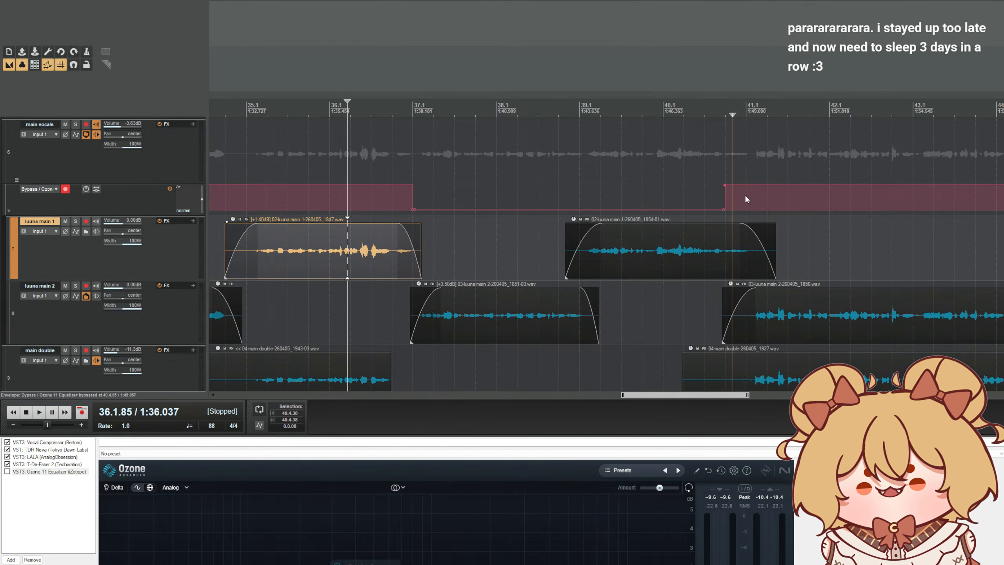
left_click_drag(700, 183, 652, 182)
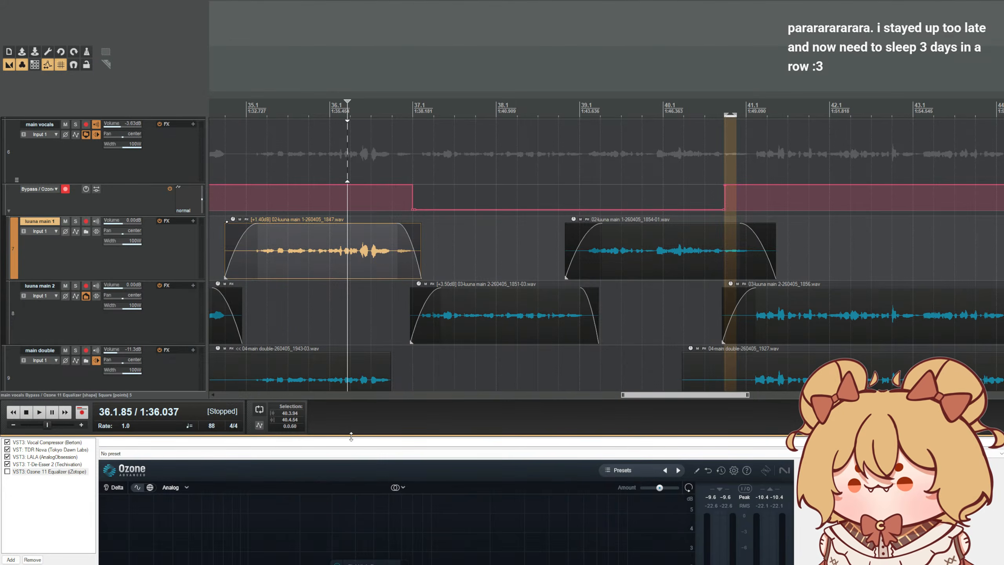
mouse_move(351, 437)
left_mouse_down()
mouse_move(348, 519)
mouse_move(348, 427)
mouse_move(348, 459)
mouse_move(348, 436)
left_mouse_up()
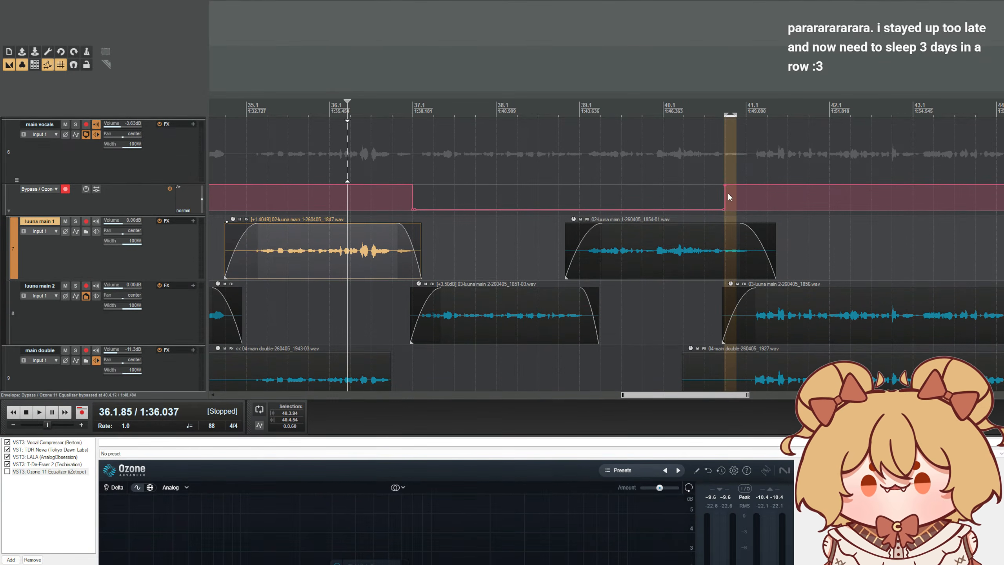
left_click_drag(738, 207, 646, 165)
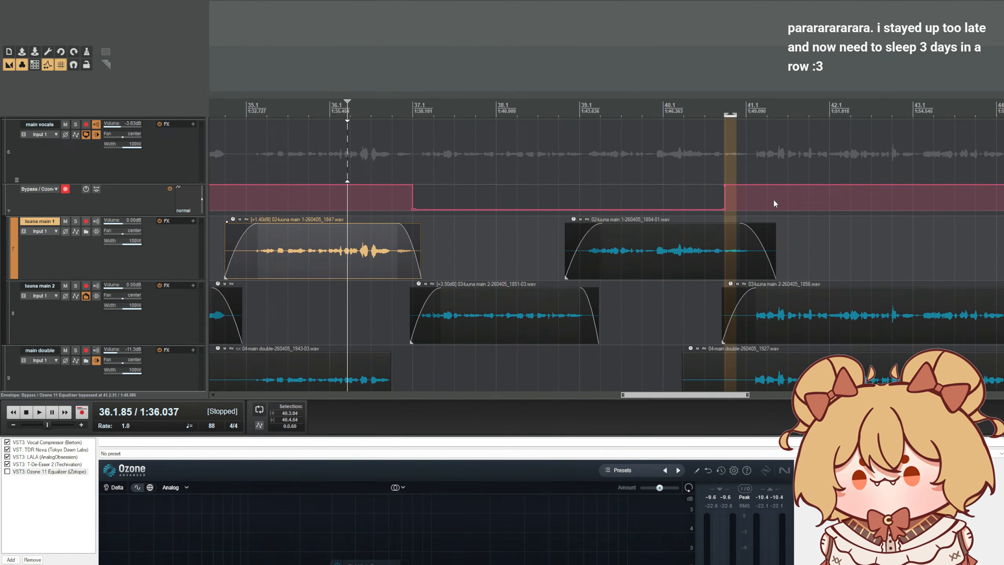
left_click(724, 187)
left_click_drag(724, 186, 751, 193)
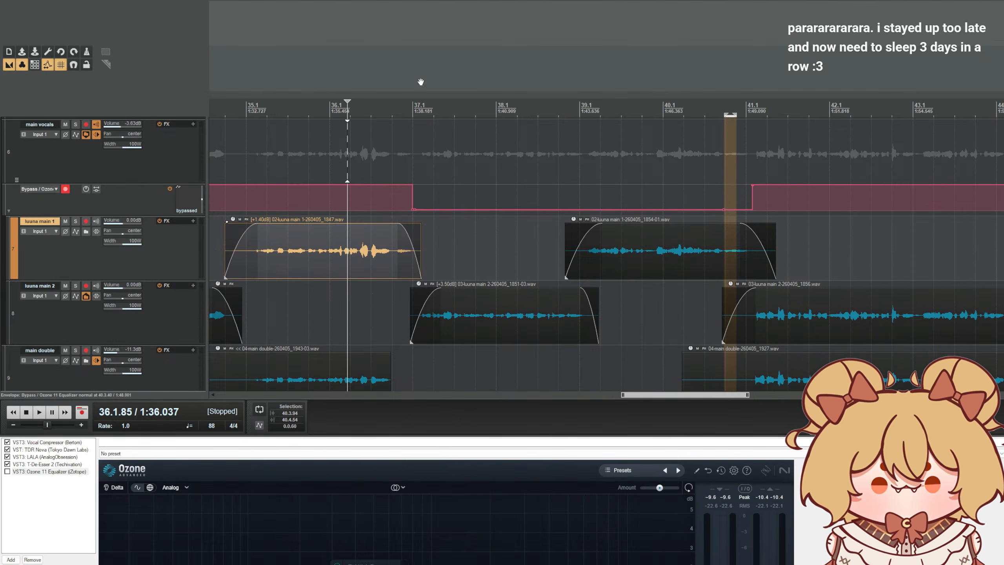
- Play from about 37.2.36 past bar 41 to check where the equalized section ends, and place the edit cursor at about 41.1.22
left_click(441, 95)
key("space")
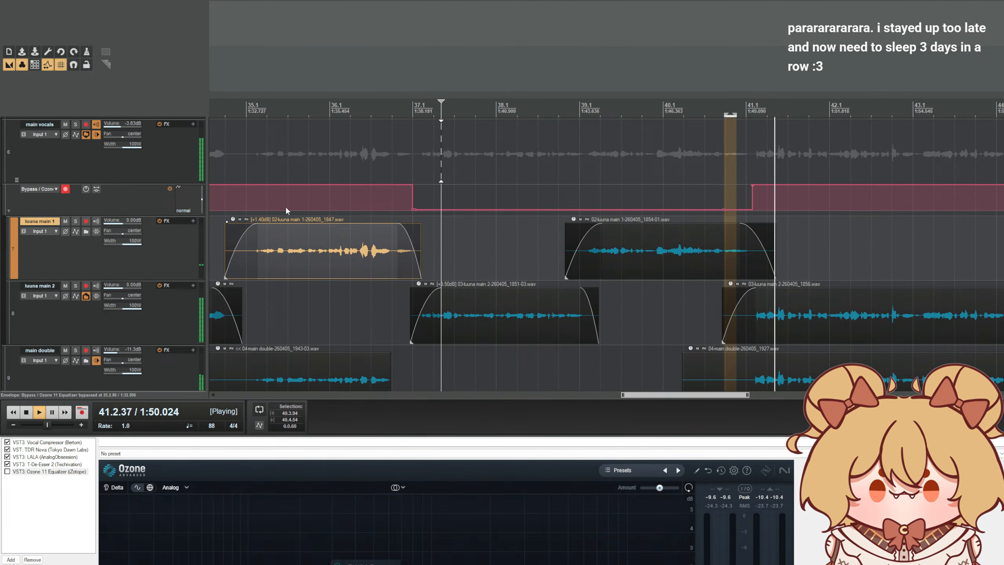
key("space")
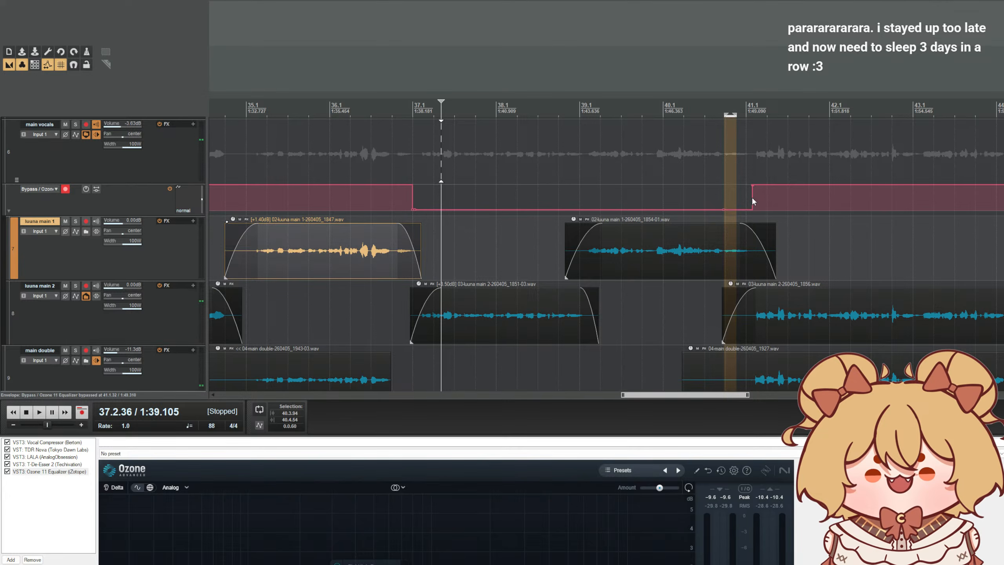
left_click(750, 197)
left_click(751, 195)
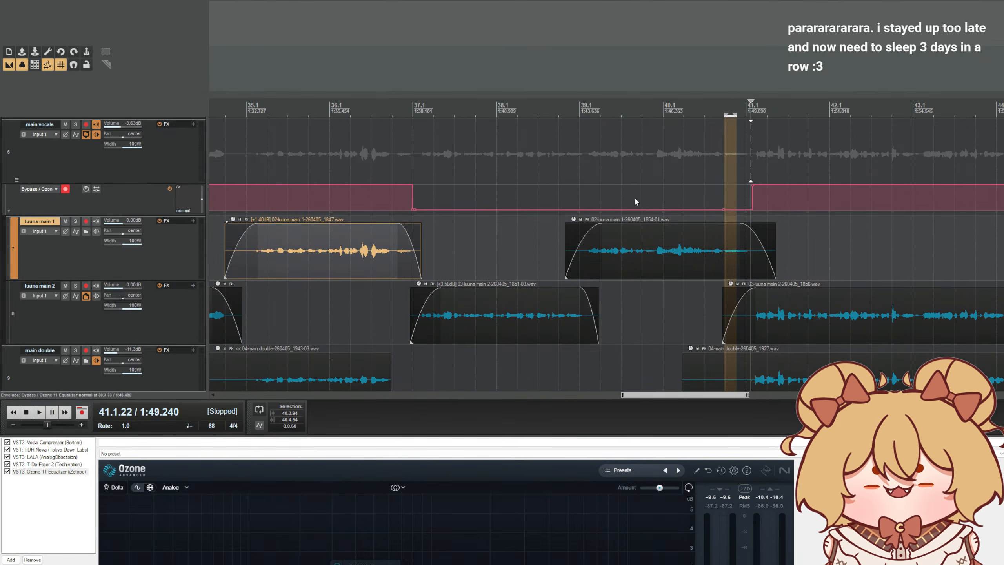
- Look through the vocal, harmony and call-and-response tracks and their clips across the arrangement
scroll(635, 201, "down", 2)
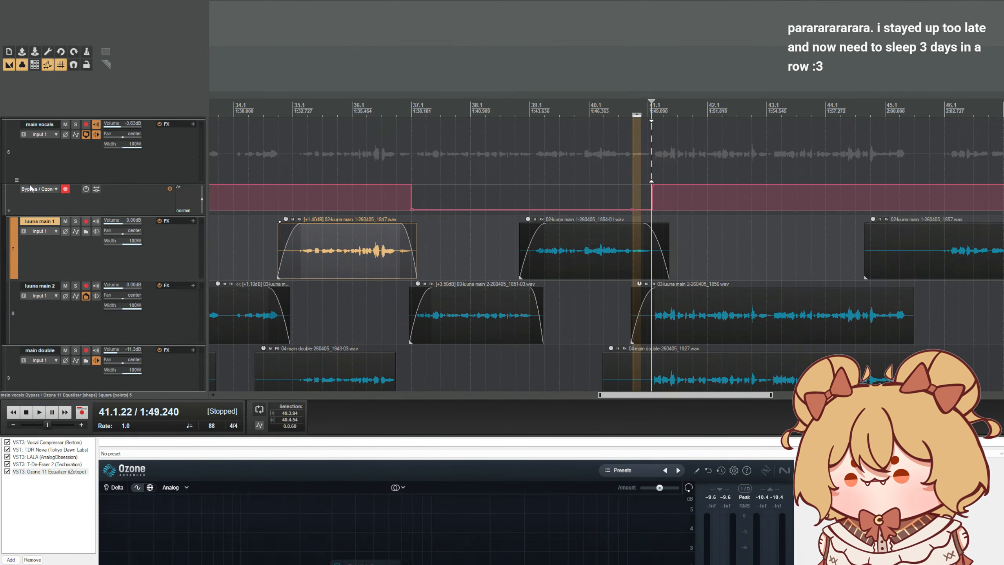
scroll(61, 180, "up", 3)
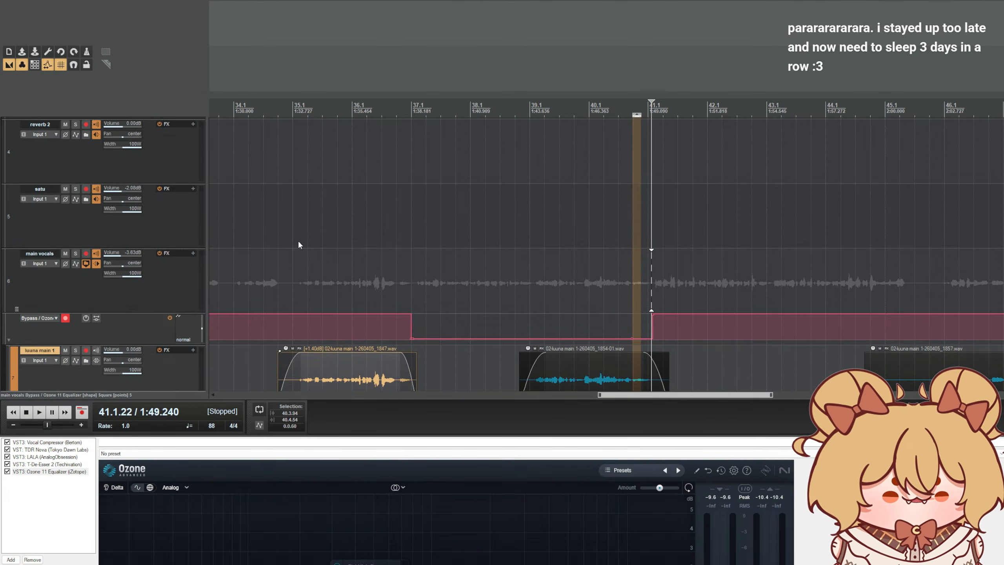
scroll(356, 197, "down", 3)
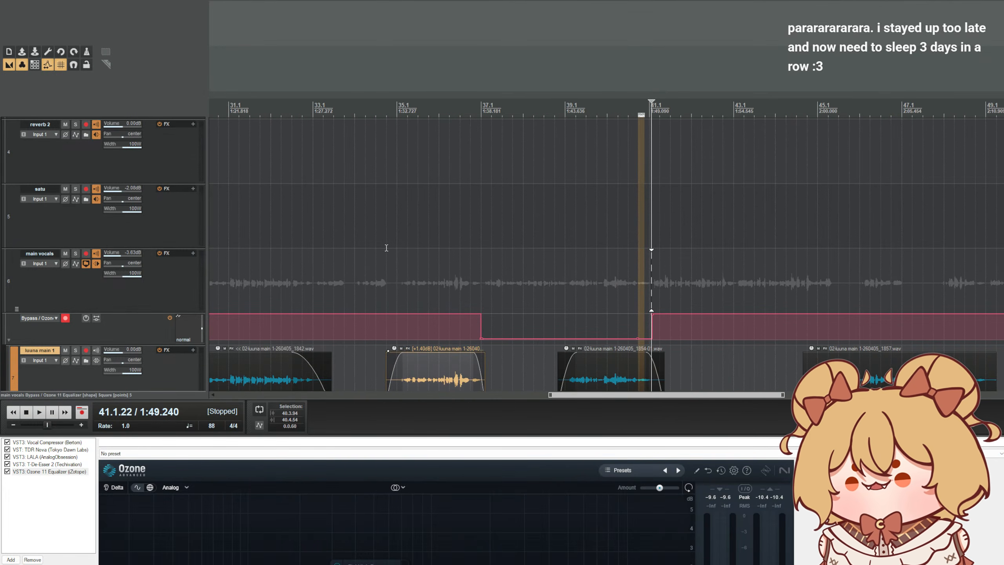
scroll(358, 240, "down", 5)
scroll(311, 218, "up", 3)
scroll(410, 214, "down", 3)
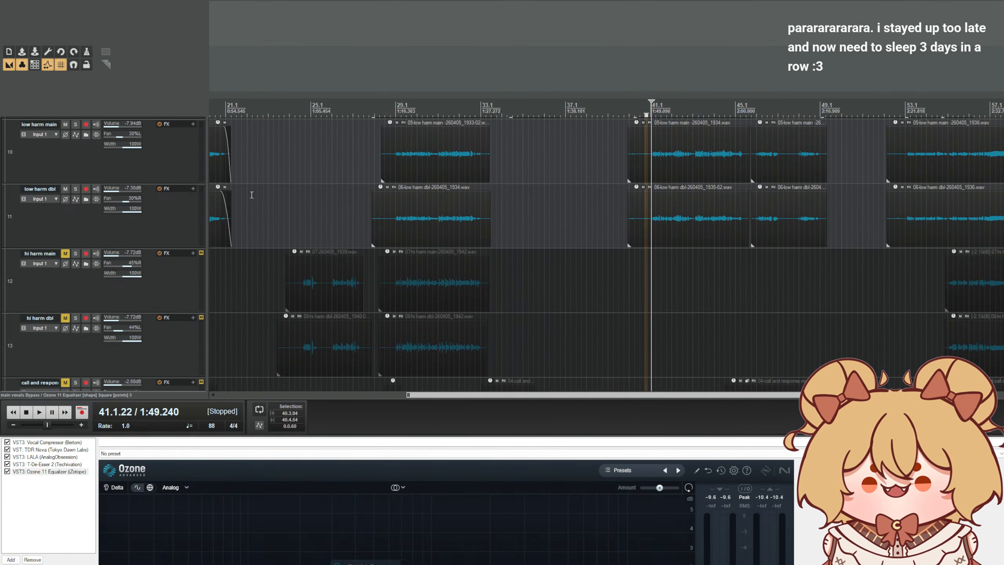
scroll(158, 196, "up", 4)
scroll(490, 233, "up", 1)
scroll(199, 205, "down", 3)
scroll(142, 183, "up", 5)
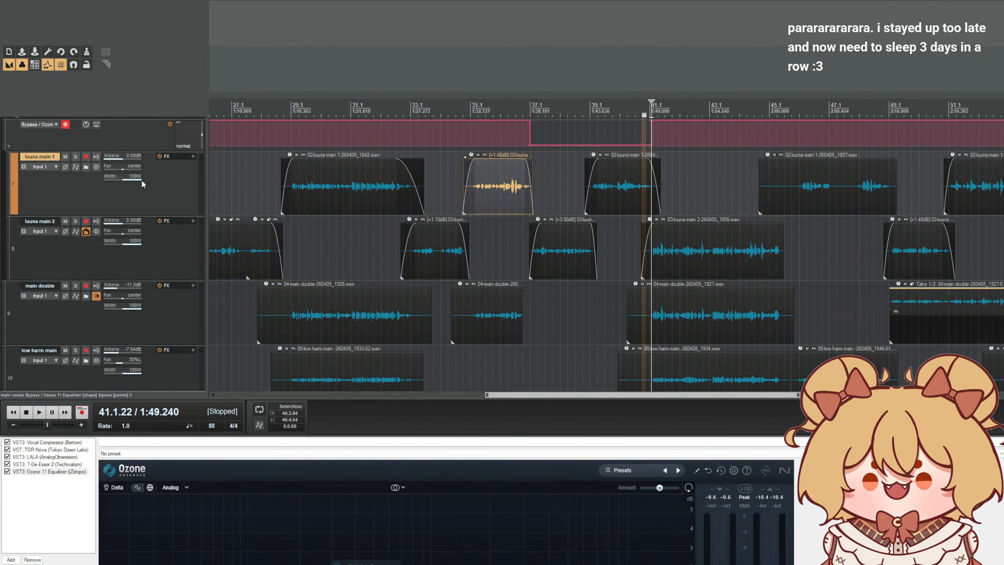
scroll(481, 222, "down", 1)
scroll(411, 207, "up", 1)
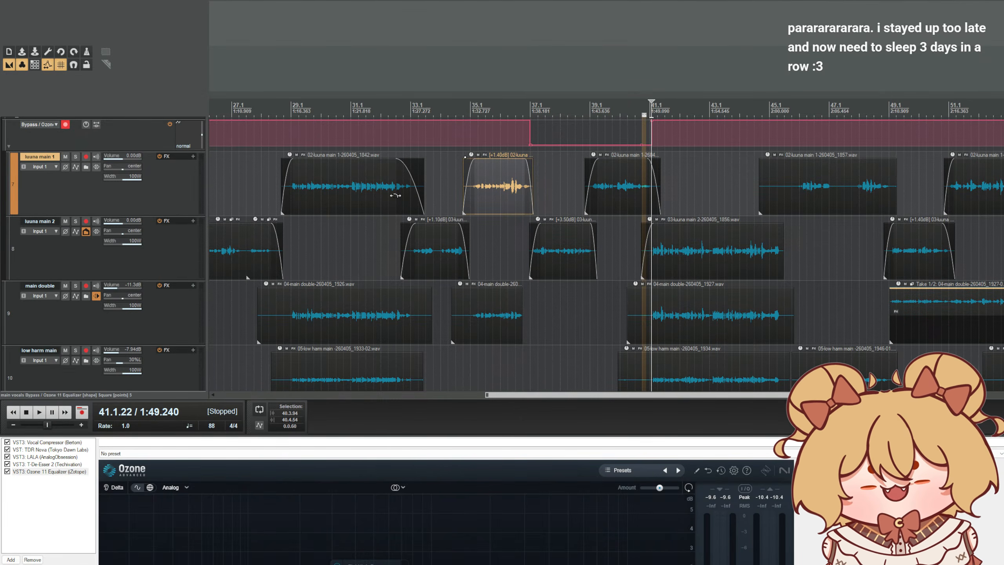
scroll(102, 307, "down", 3)
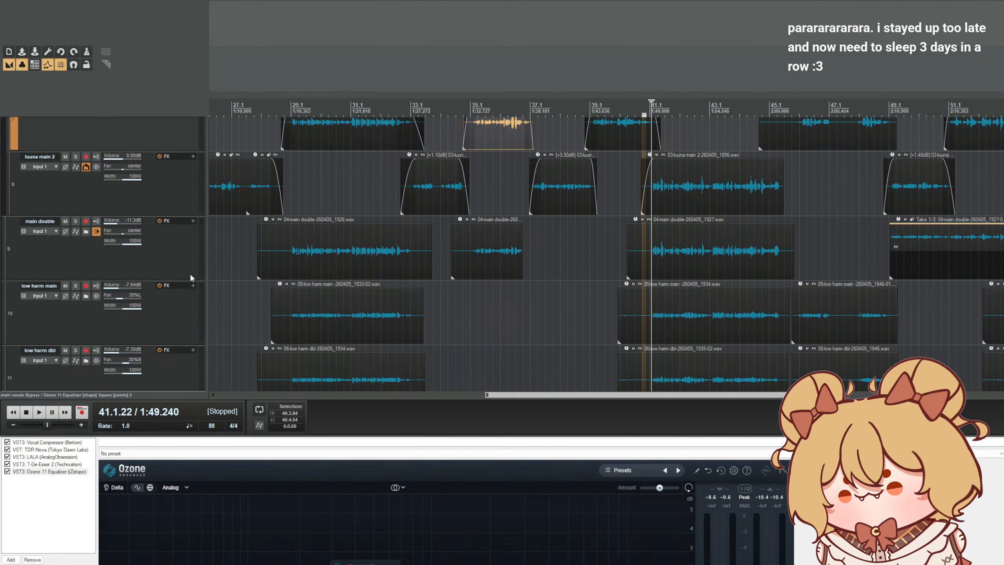
scroll(370, 258, "down", 3)
scroll(109, 238, "down", 3)
scroll(269, 229, "down", 2)
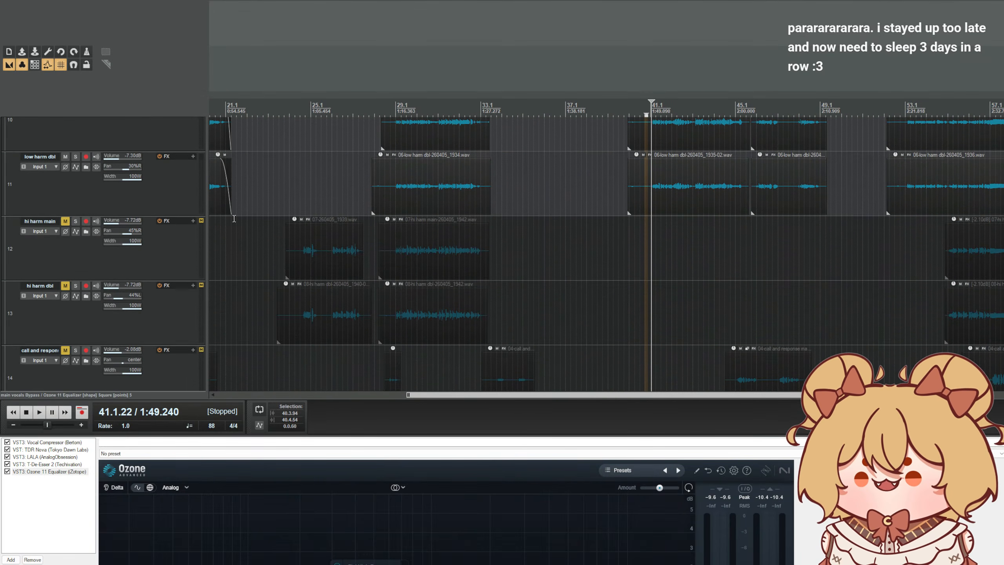
scroll(266, 229, "up", 2)
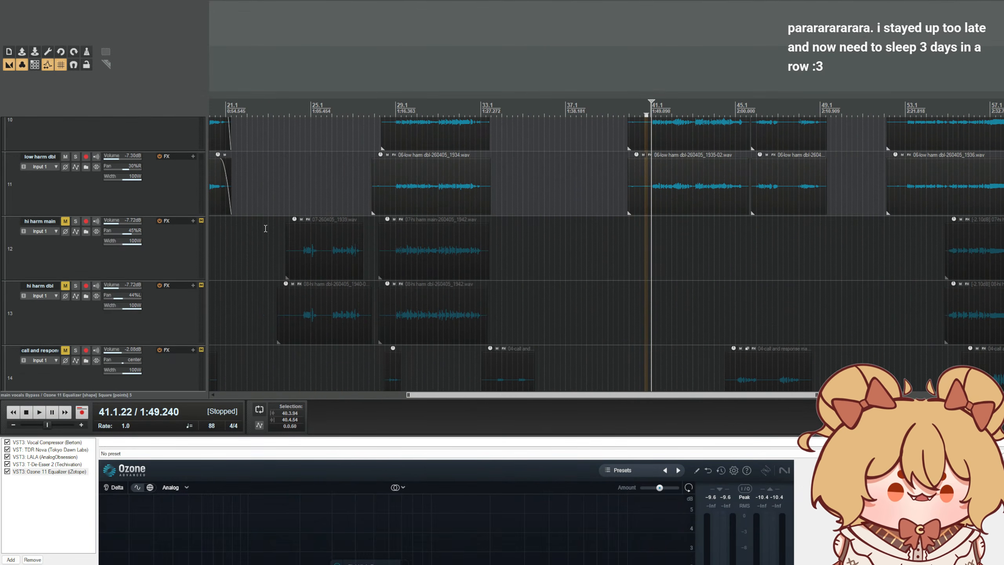
scroll(224, 198, "up", 3)
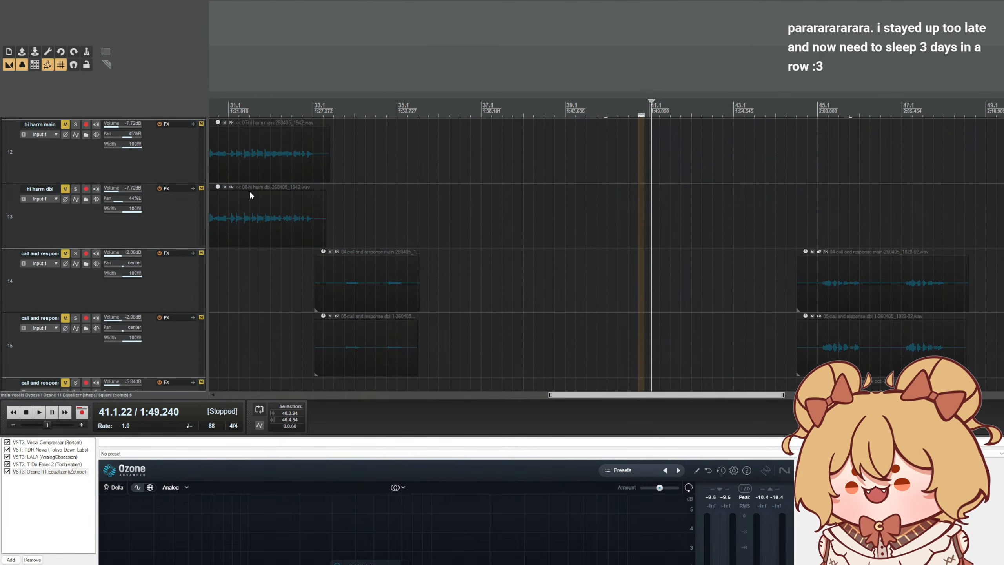
scroll(411, 261, "up", 1)
scroll(411, 258, "down", 5)
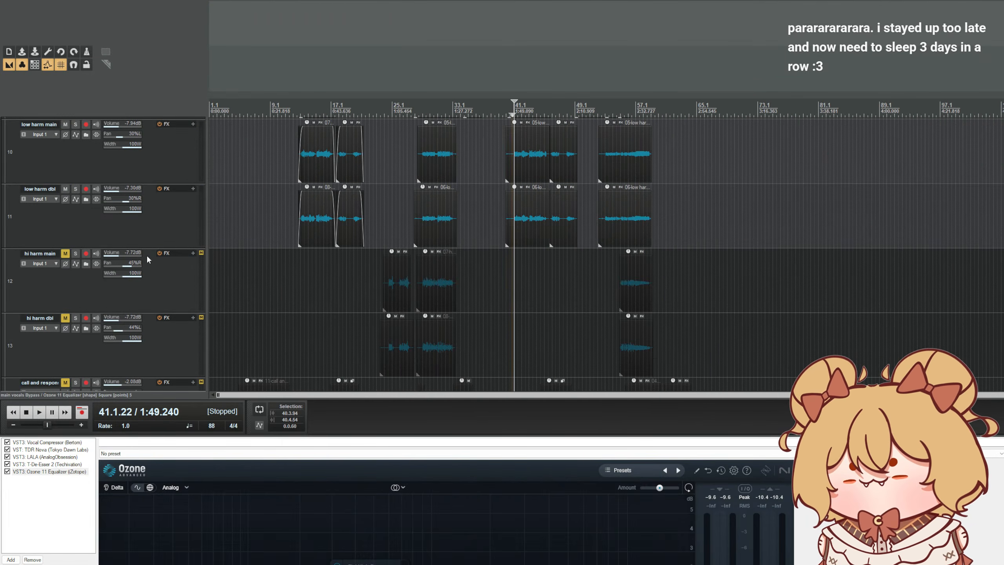
- Unmute the hi harm main and hi harm dbl tracks and set both track volumes to 0.00 dB
left_click(66, 253)
left_click(65, 317)
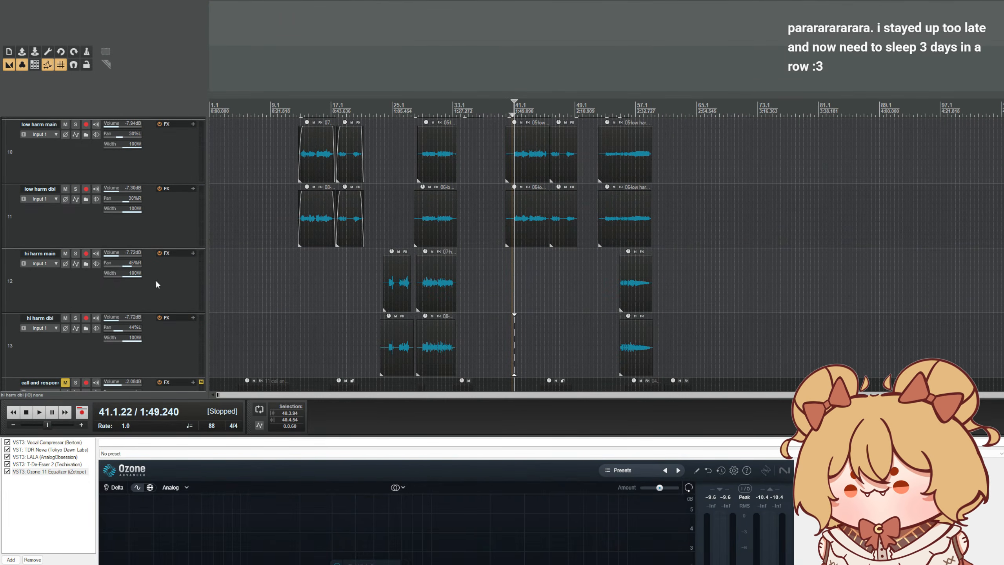
left_click(157, 281)
double_click(122, 253)
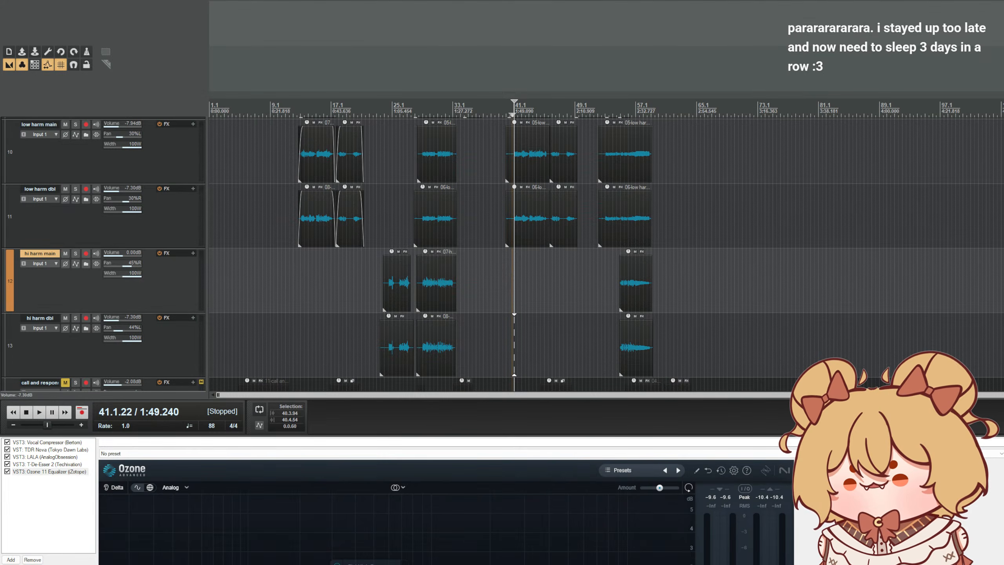
double_click(126, 319)
- Play the high harmonies from about 24.3.32, mute the hi harm dbl track, and audition hi harm main without it
scroll(404, 104, "up", 5)
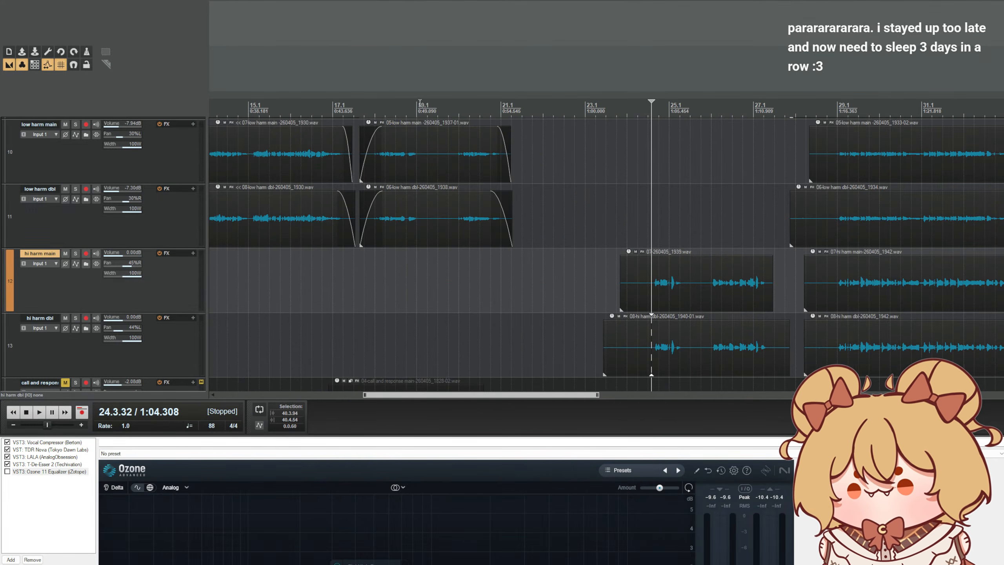
key("space")
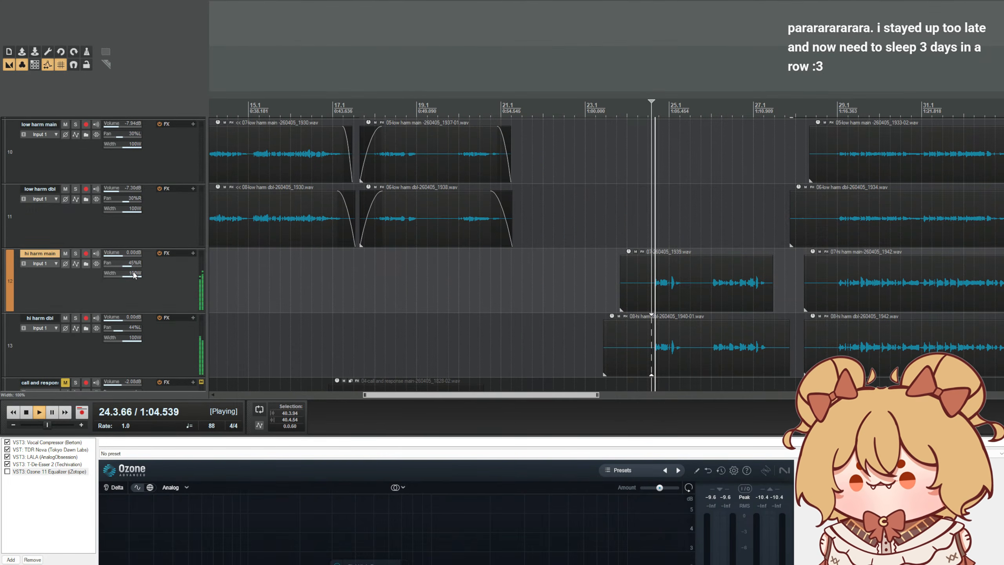
key("space")
left_click(65, 317)
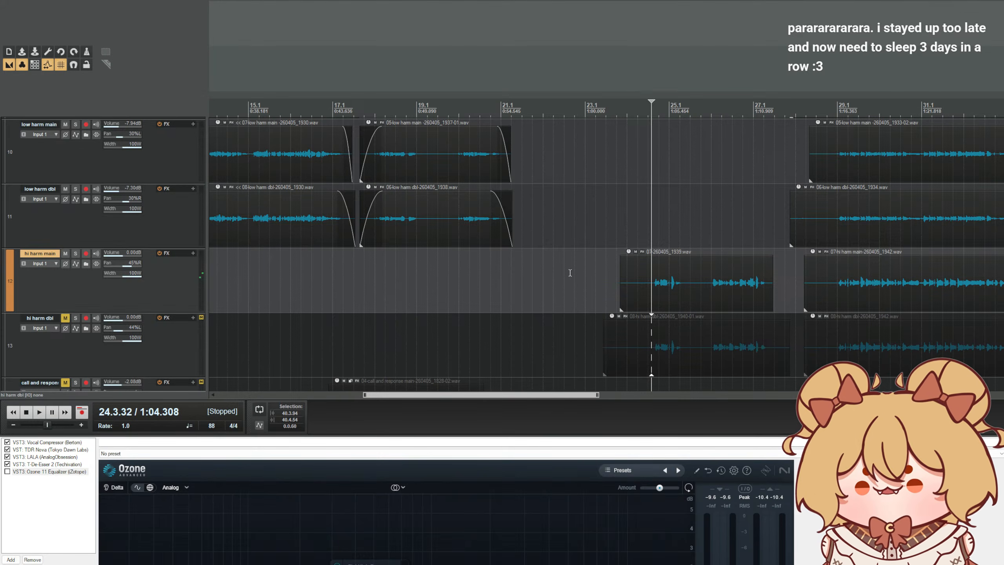
left_click(82, 344)
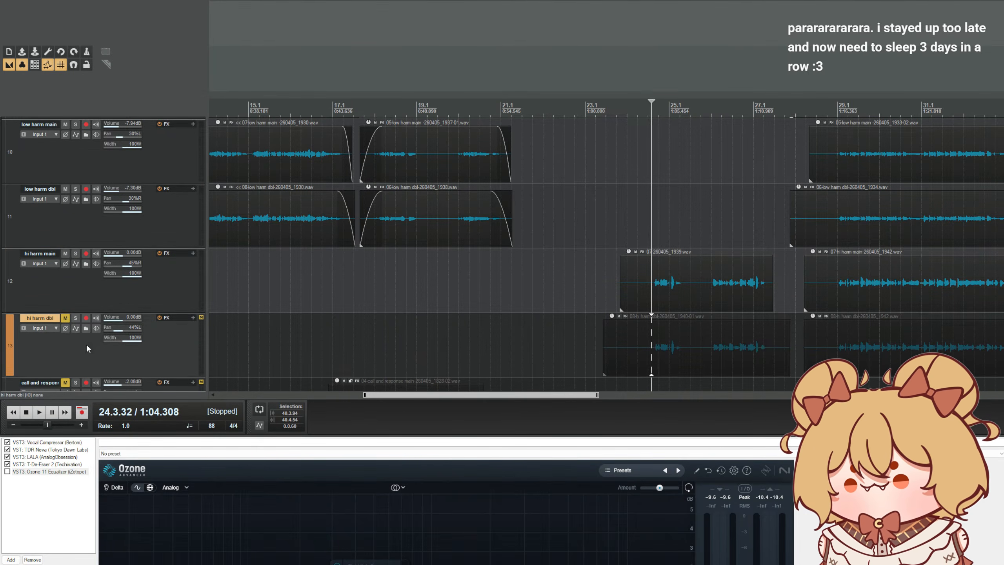
left_click(86, 291)
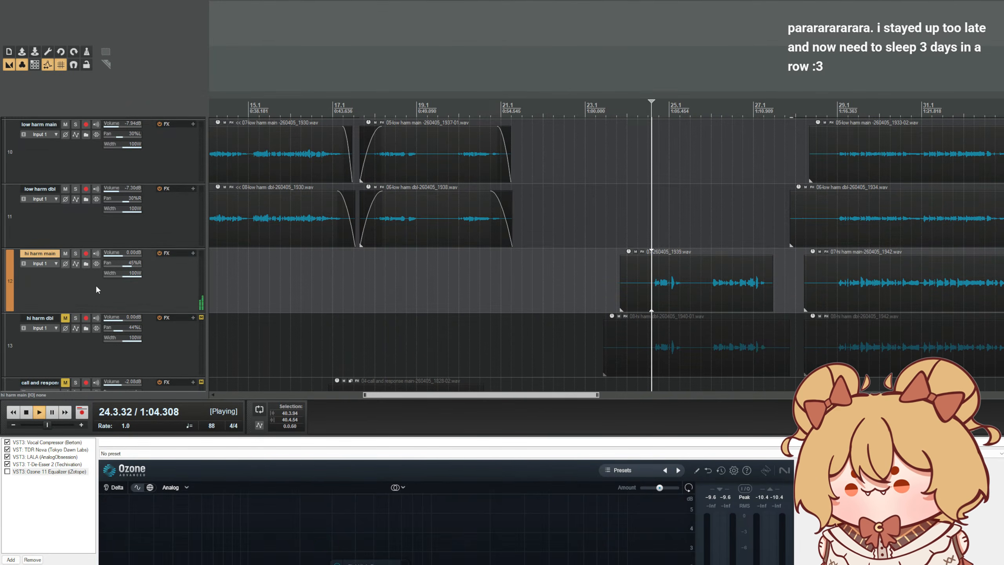
key("space")
key("space")
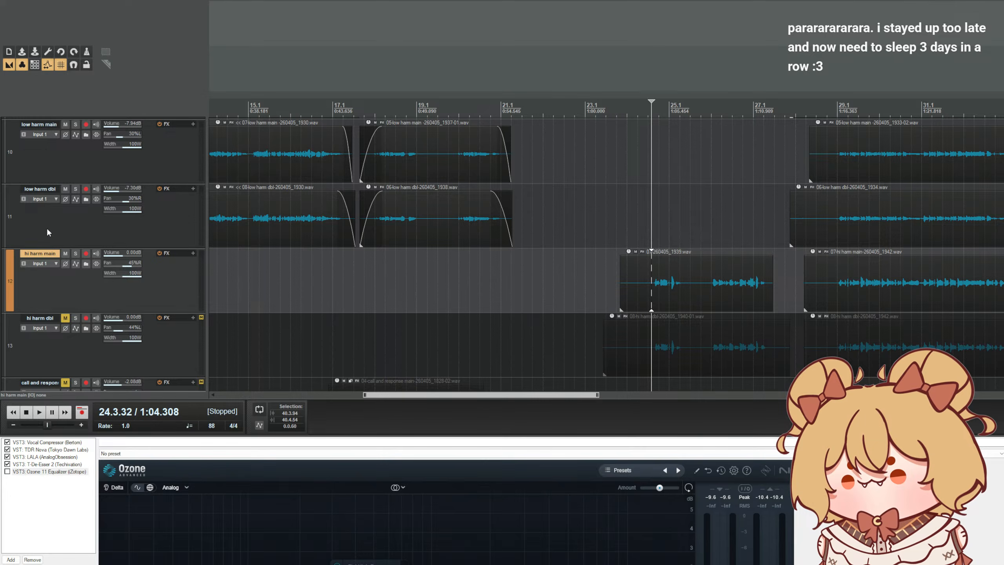
- Add Vocal Compressor to the hi harm main track and set Compress to -13.6 dB and Trim to -8.1 dB
left_click(60, 564)
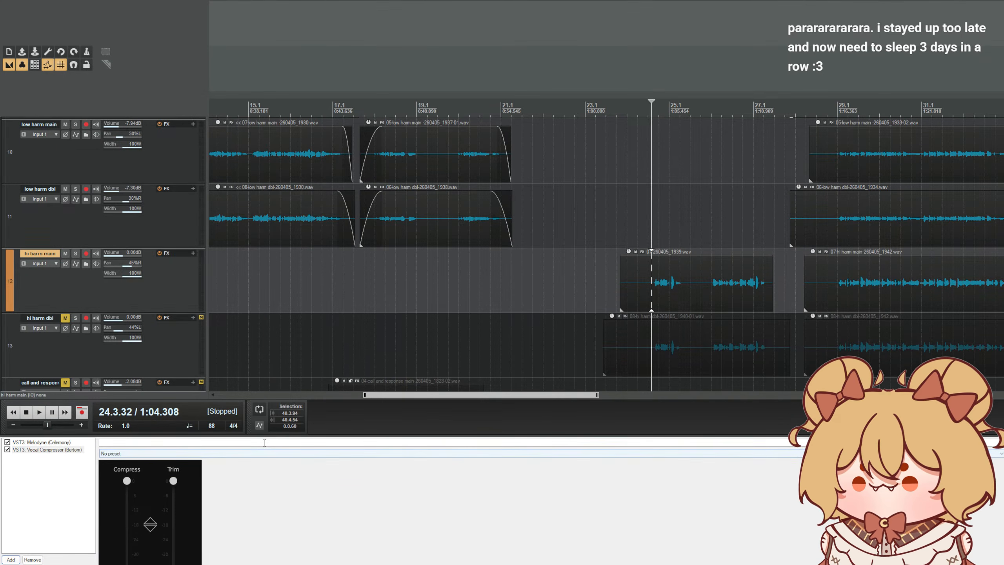
left_click_drag(277, 436, 276, 374)
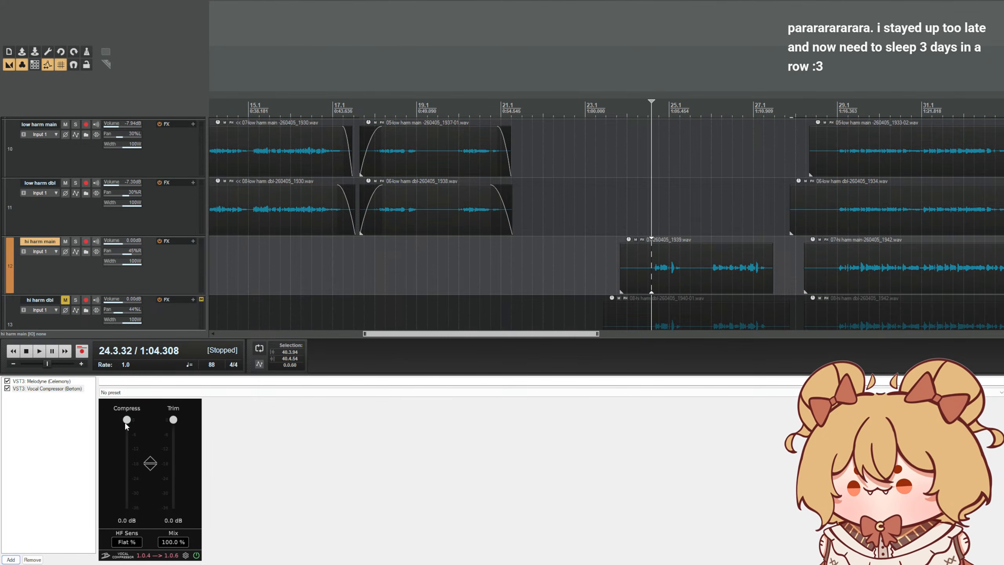
left_click_drag(127, 420, 127, 452)
left_click_drag(173, 419, 173, 434)
key("space")
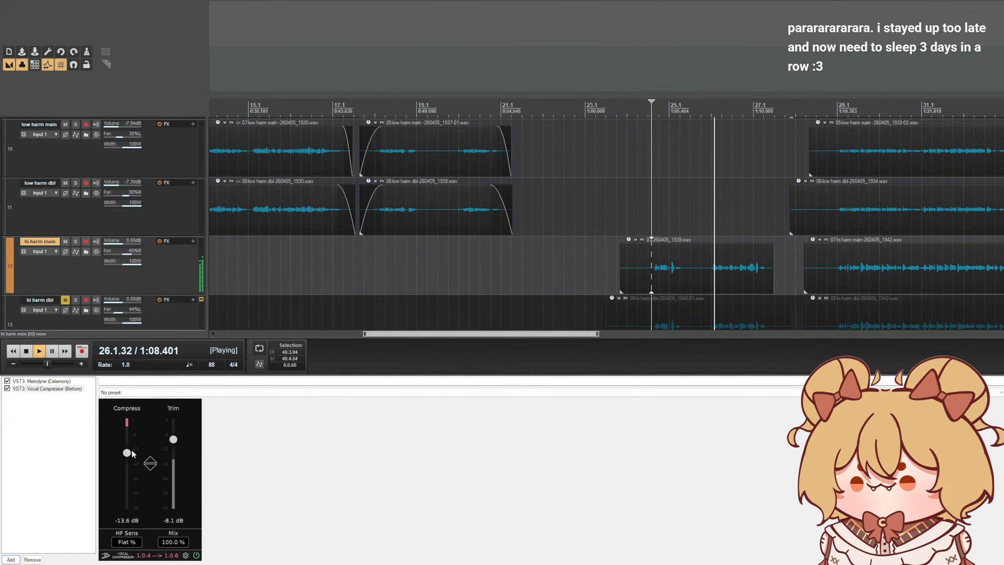
- Lower the compressor's Trim to about -15.5 dB, replay hi harm main from about bar 24, and raise the Trim slightly
left_click_drag(173, 440, 162, 468)
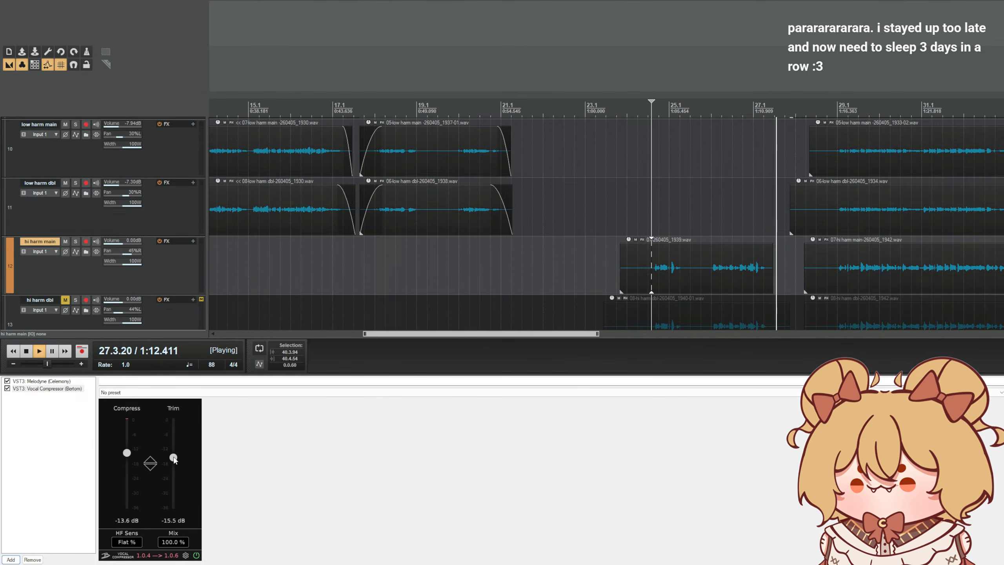
left_click(635, 108)
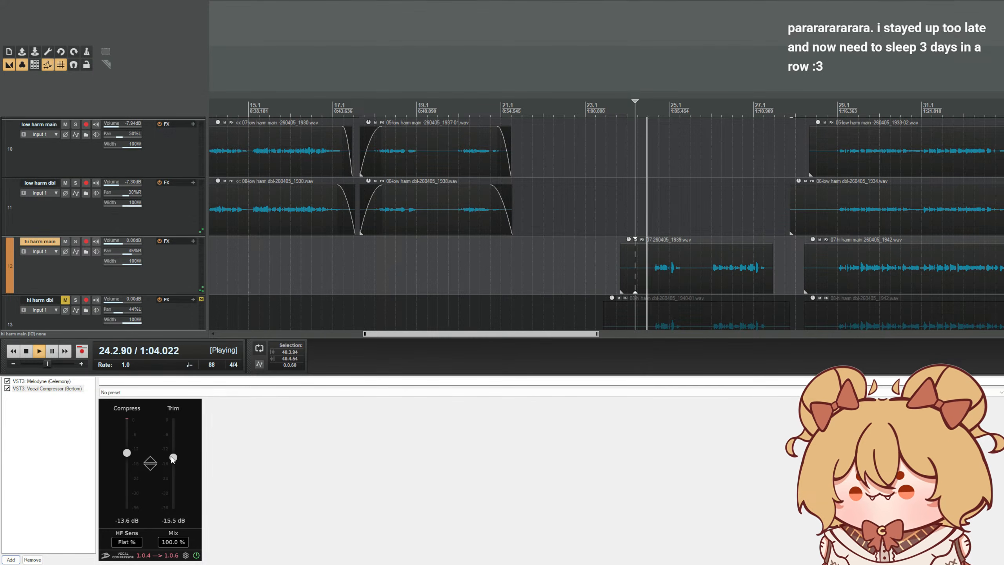
left_click_drag(171, 459, 171, 452)
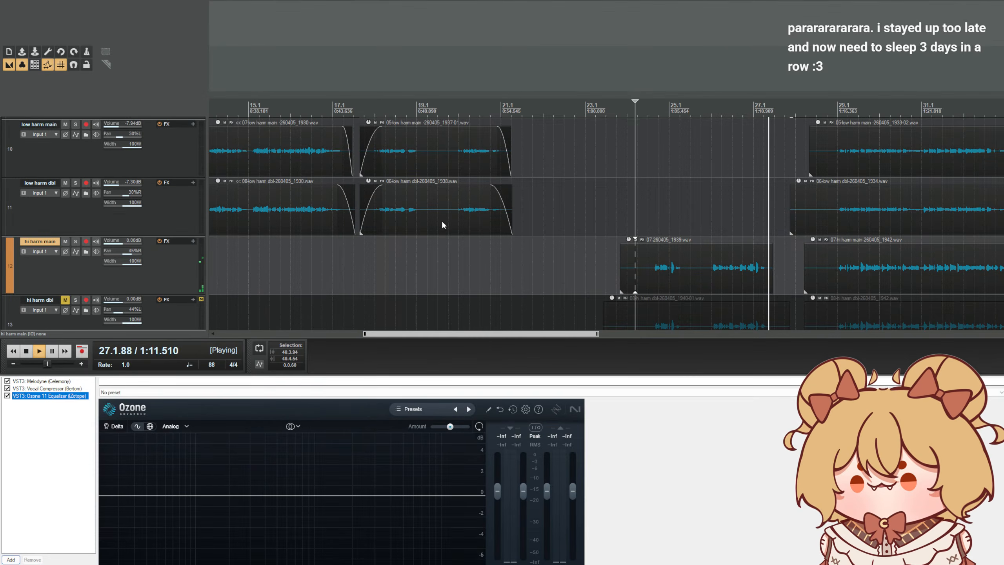
- Add Ozone 11 Equalizer to hi harm main with a Flat High-Pass band at about 136 Hz and 12 dB/oct slope
left_click(174, 496)
left_click(172, 454)
mouse_move(175, 508)
left_click(223, 517)
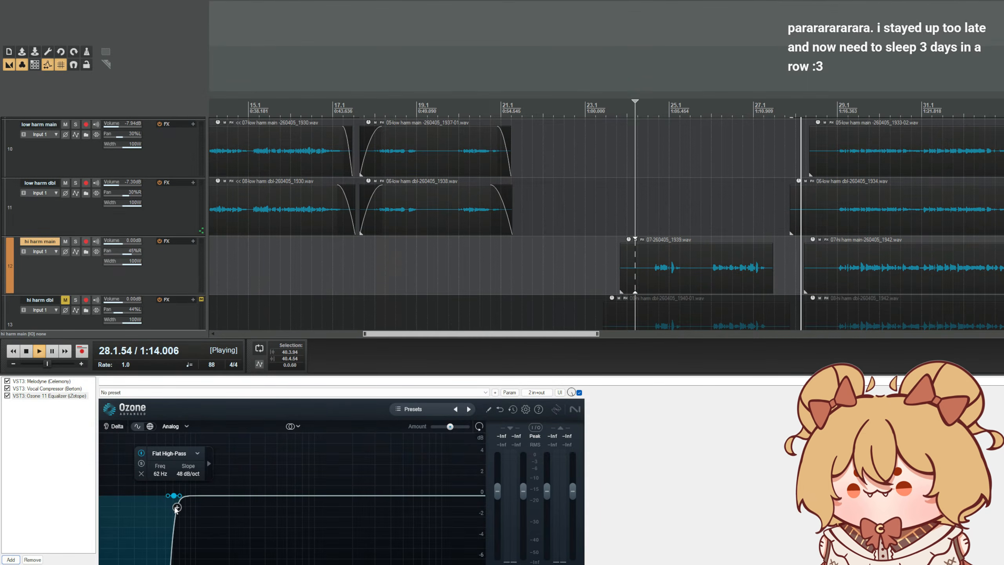
left_click_drag(191, 496, 207, 499)
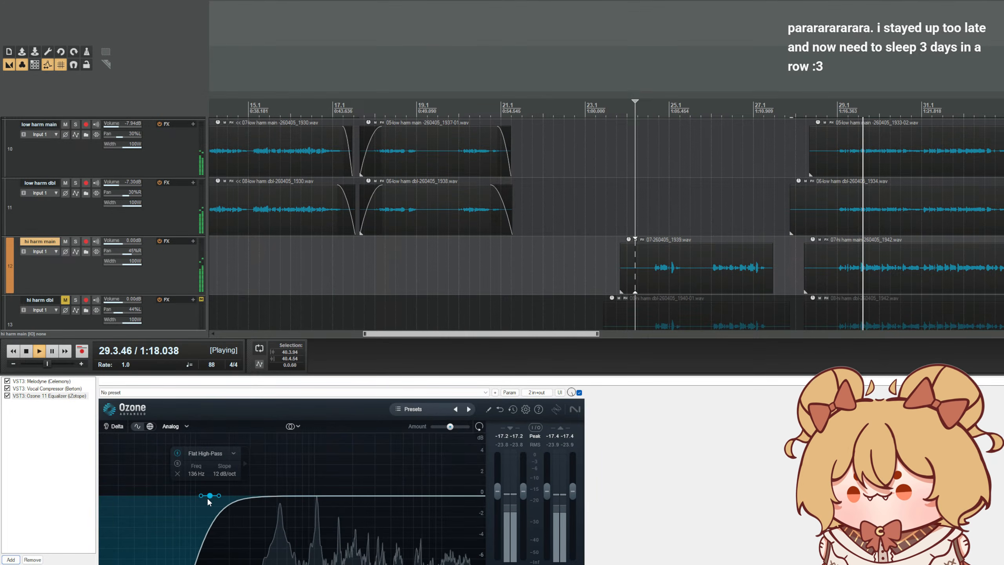
- Add a Bell band at about 679 Hz, -2.0 dB, Q 0.4 to hi harm main's equalizer and raise the high-pass to 201 Hz
left_click(335, 496)
left_click_drag(317, 474, 265, 476)
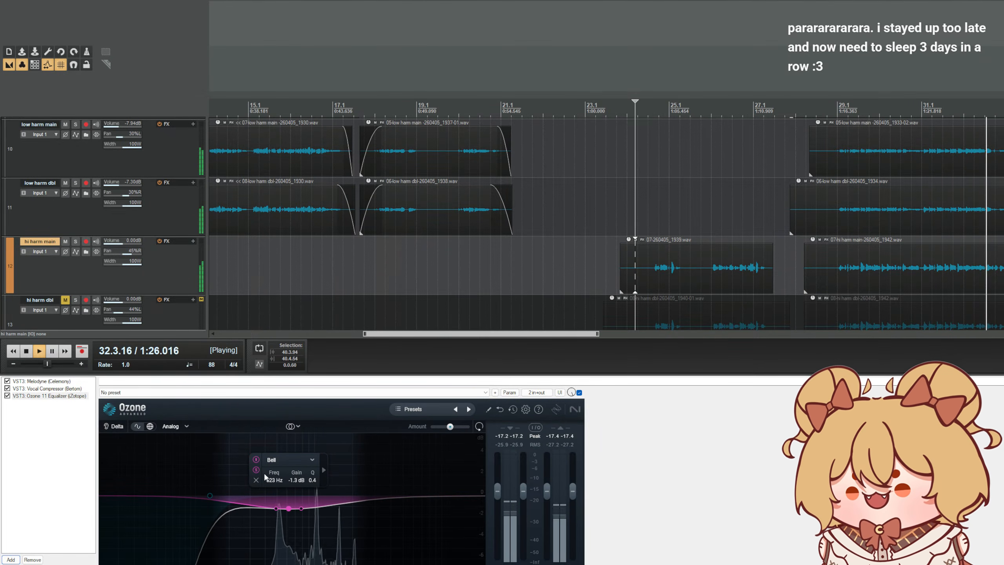
left_click_drag(206, 496, 232, 501)
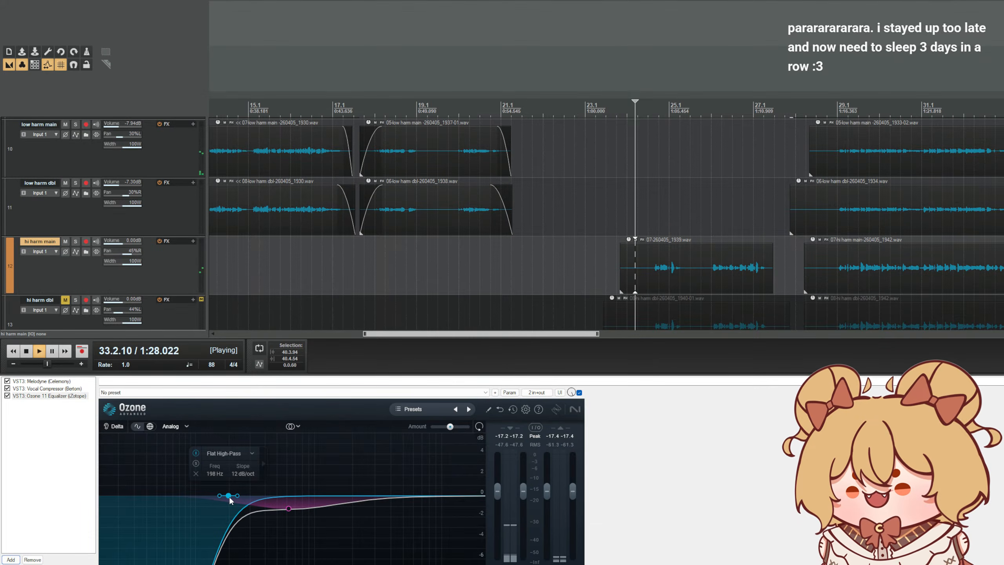
key("space")
key("space")
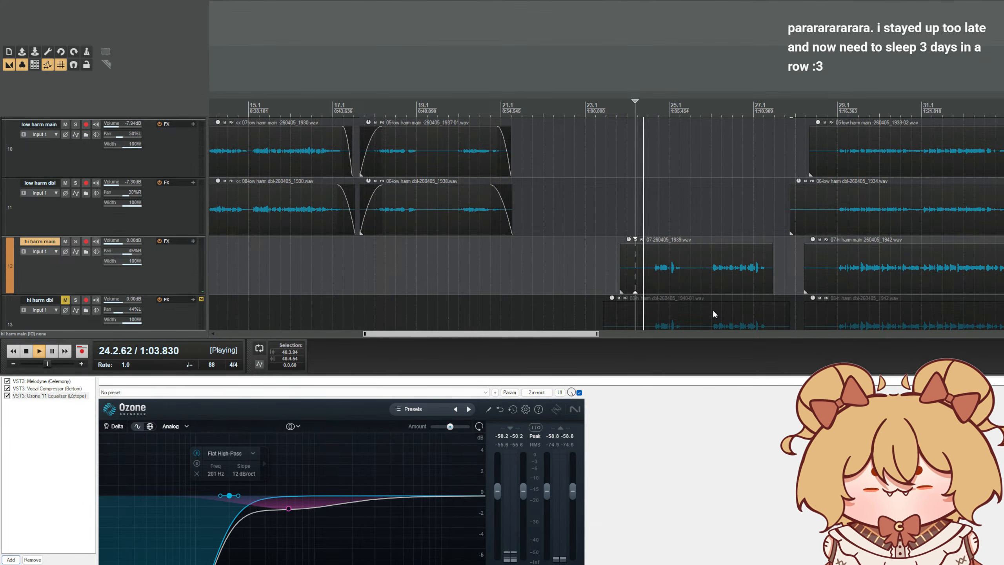
left_click(288, 509)
left_click_drag(288, 508, 293, 516)
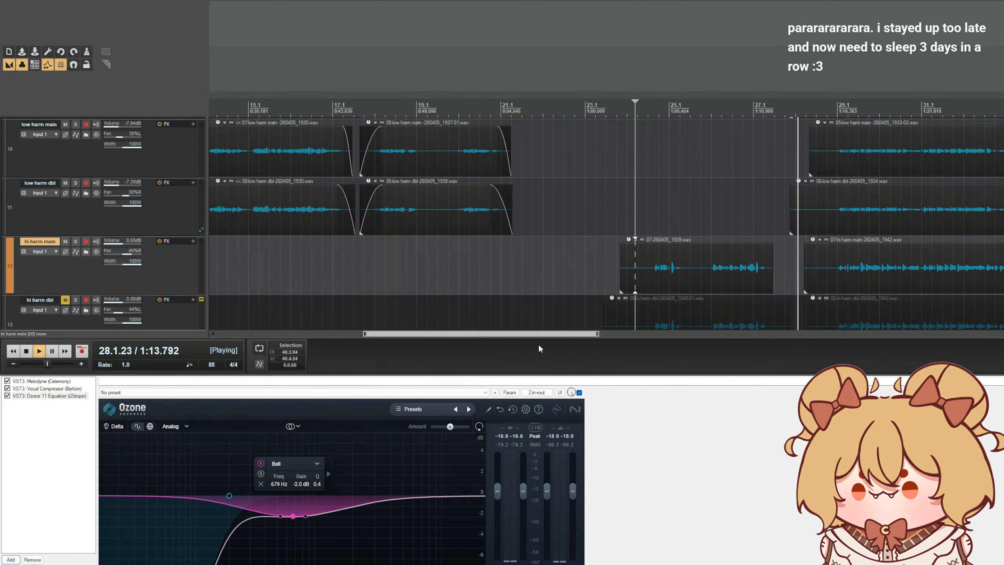
- Lower the hi harm main track's volume to -7.51 dB and replay it from about 24.2.02
left_click_drag(525, 380, 579, 525)
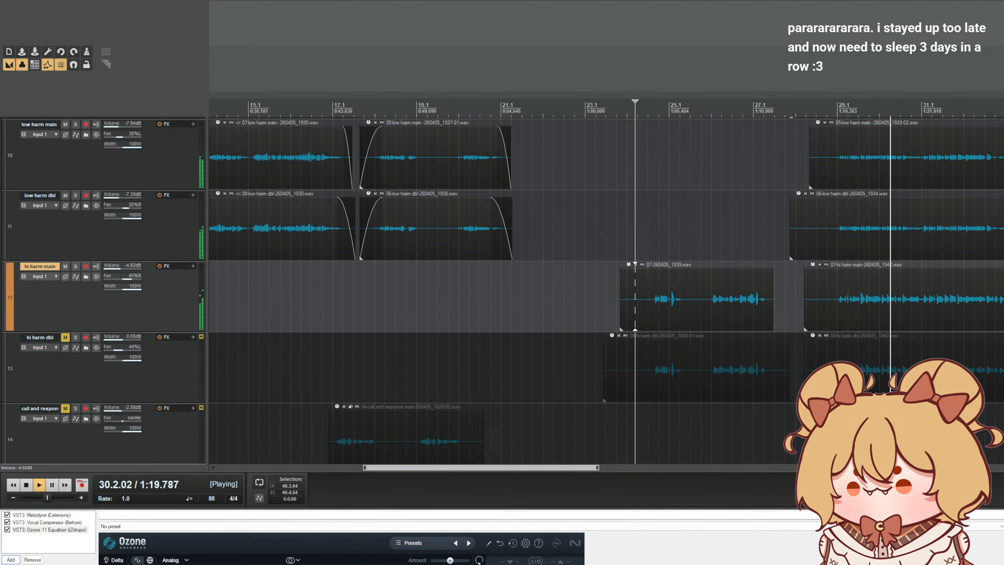
left_click_drag(120, 268, 119, 268)
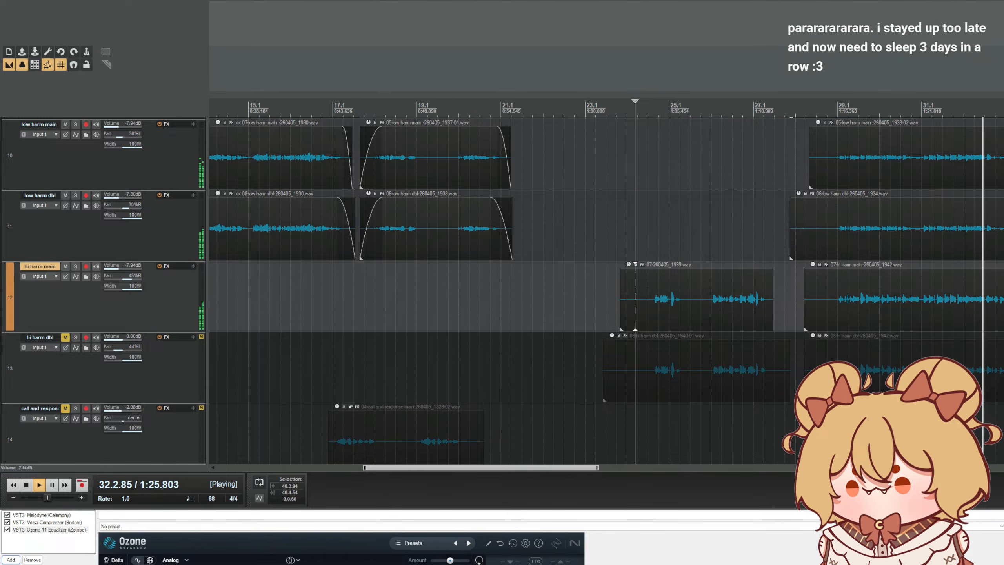
left_click(659, 102)
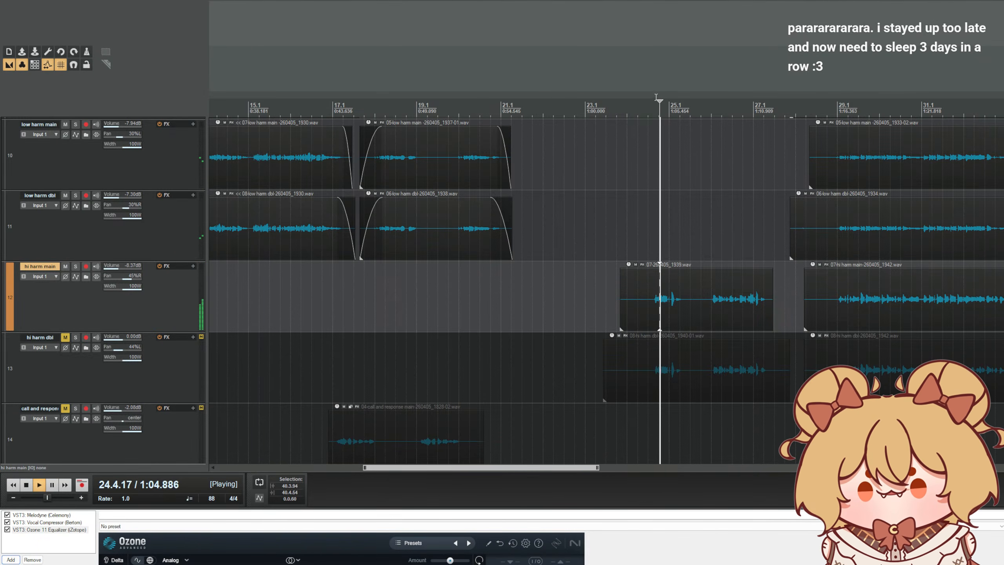
left_click(637, 100)
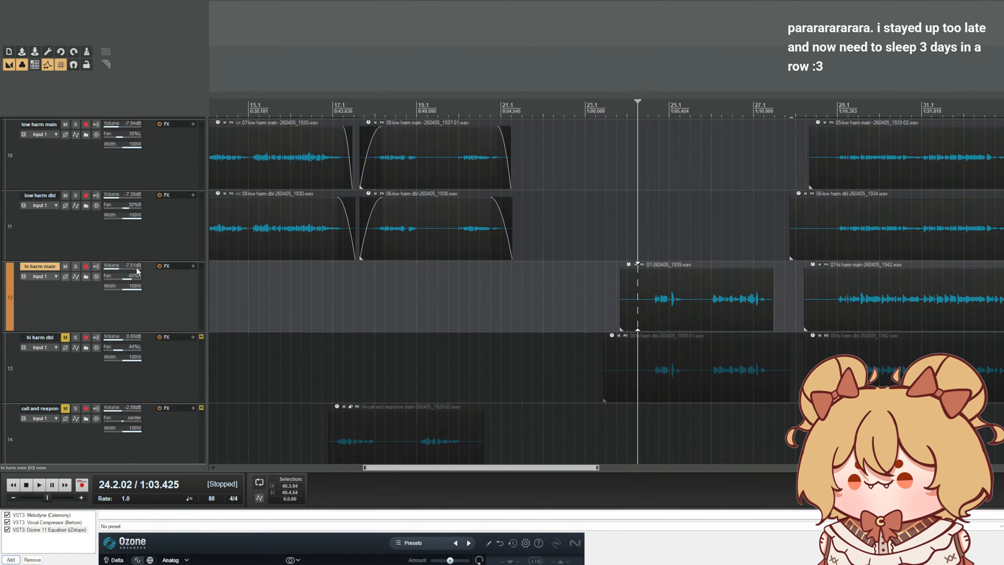
key("space")
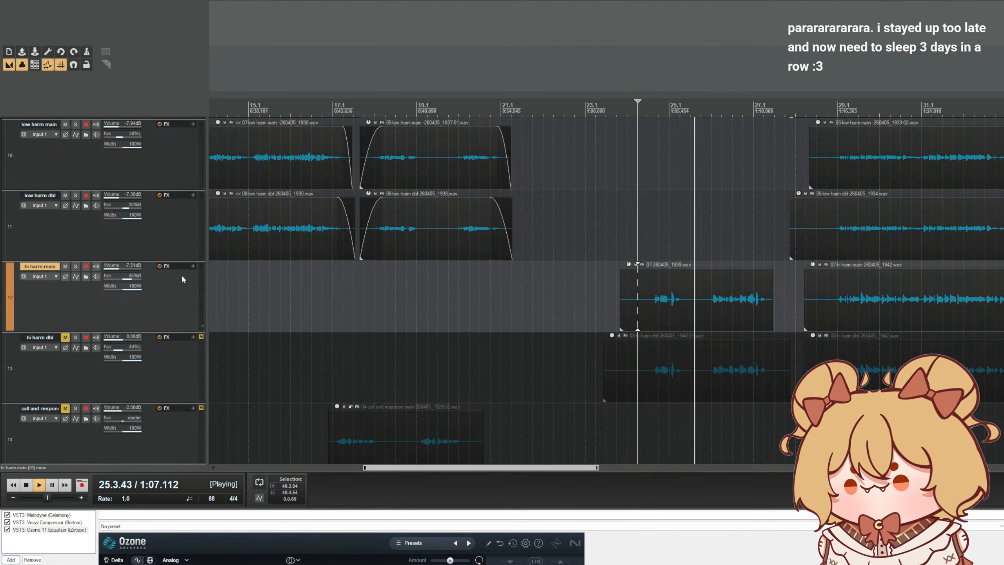
left_click(190, 266)
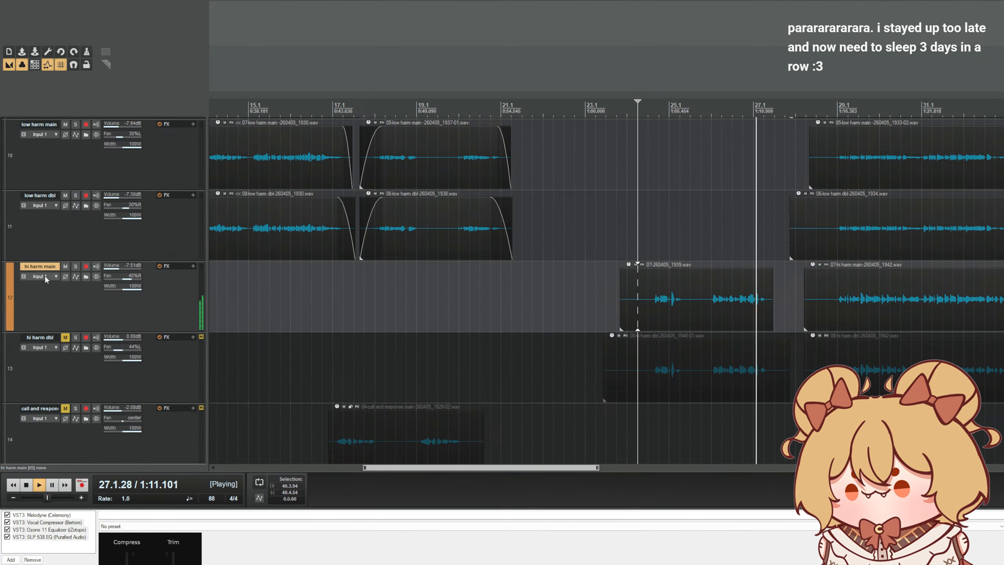
double_click(193, 264)
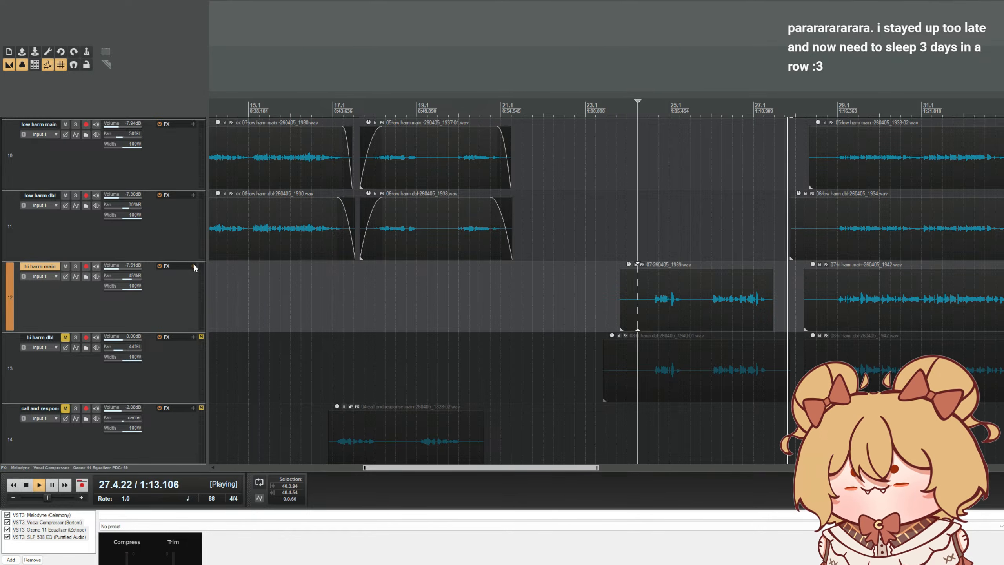
left_click(193, 265)
- Copy Vocal Compressor and Ozone 11 Equalizer from hi harm main to the hi harm dbl track's effects chain
left_click_drag(61, 544, 60, 523)
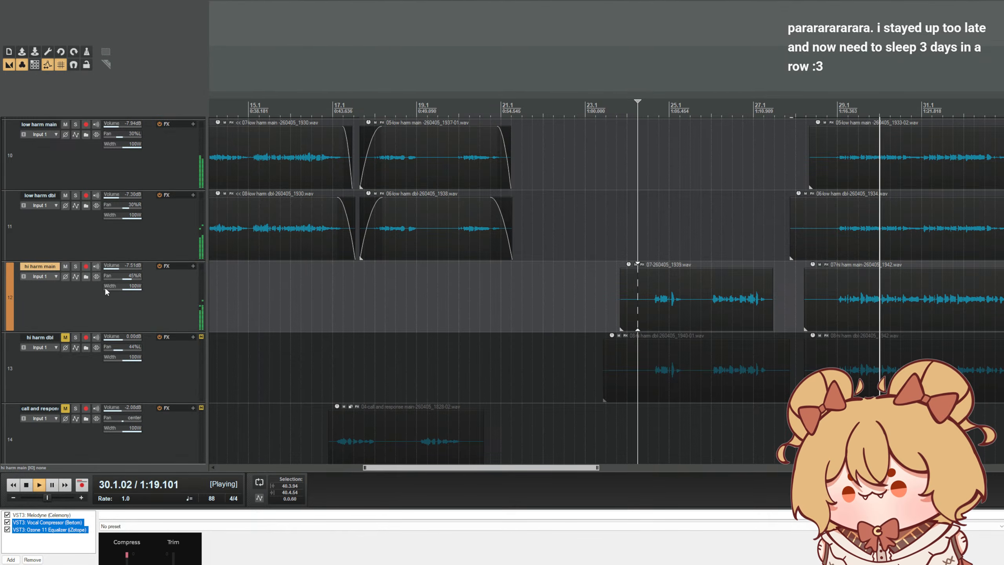
left_click(136, 315)
left_click(172, 367)
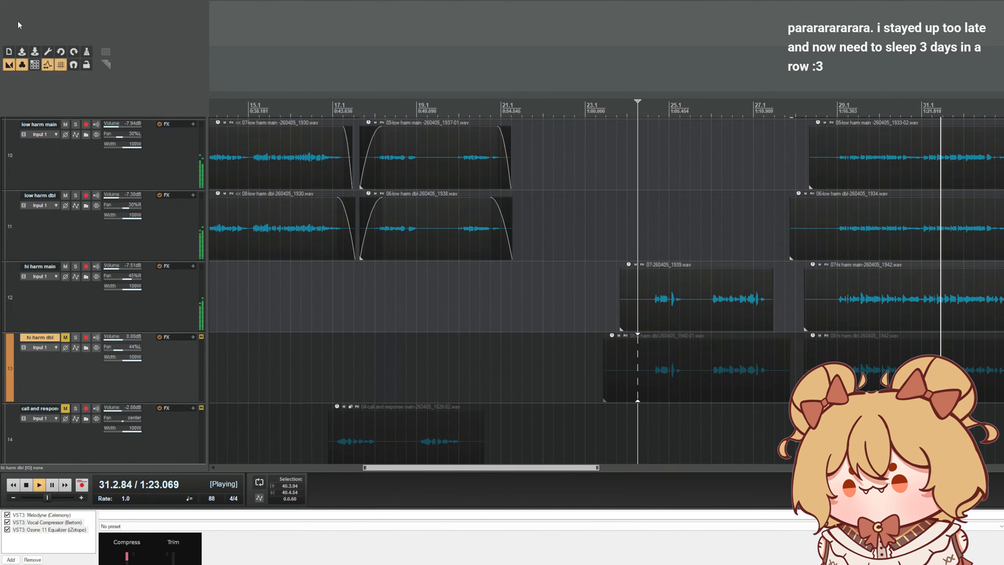
left_click(55, 377)
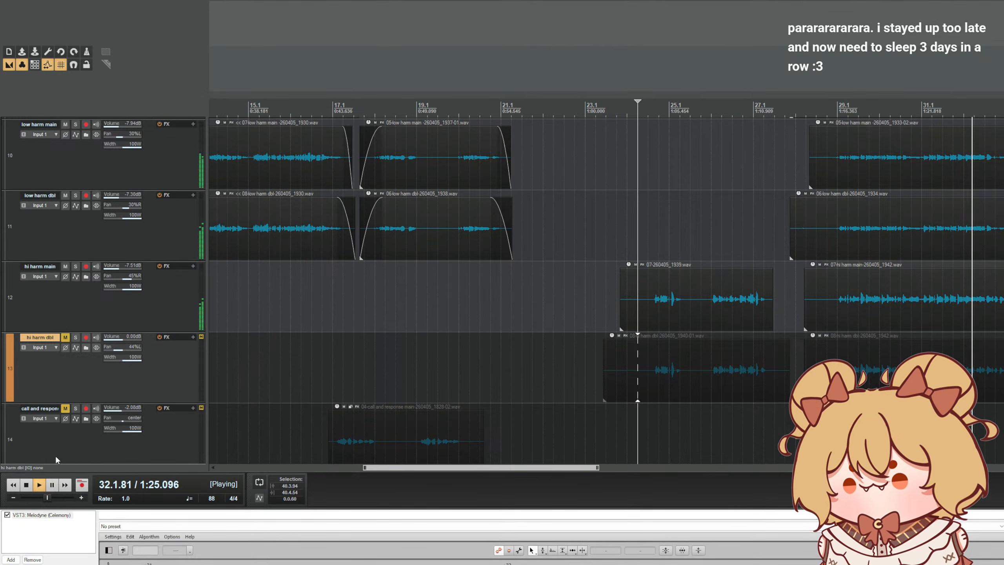
key("ctrl+v")
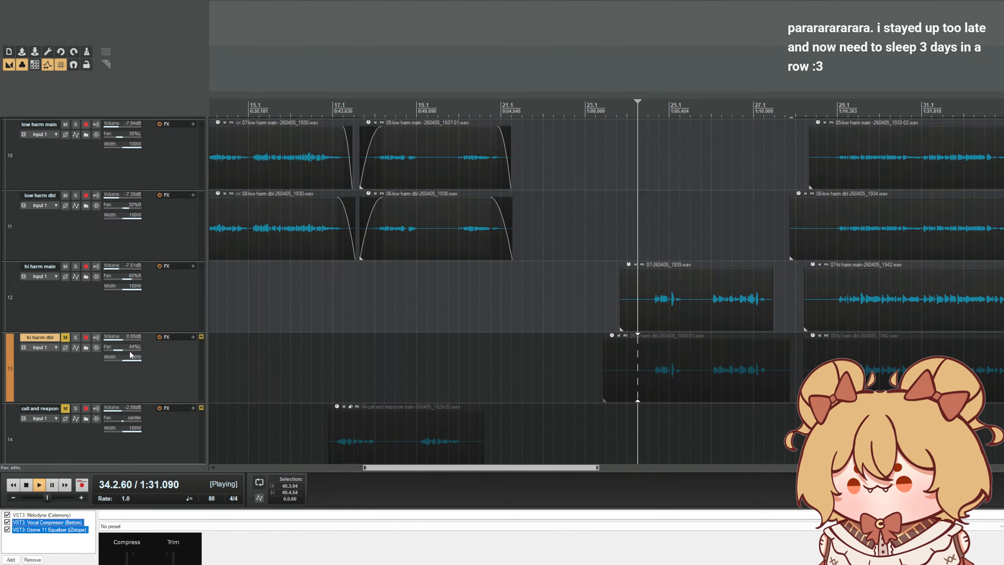
- Set hi harm dbl to -7.51 dB volume and 45% left pan, and unmute it while playing from about 28.2.52
left_click_drag(130, 350, 124, 340)
scroll(362, 246, "down", 2)
left_click(398, 104)
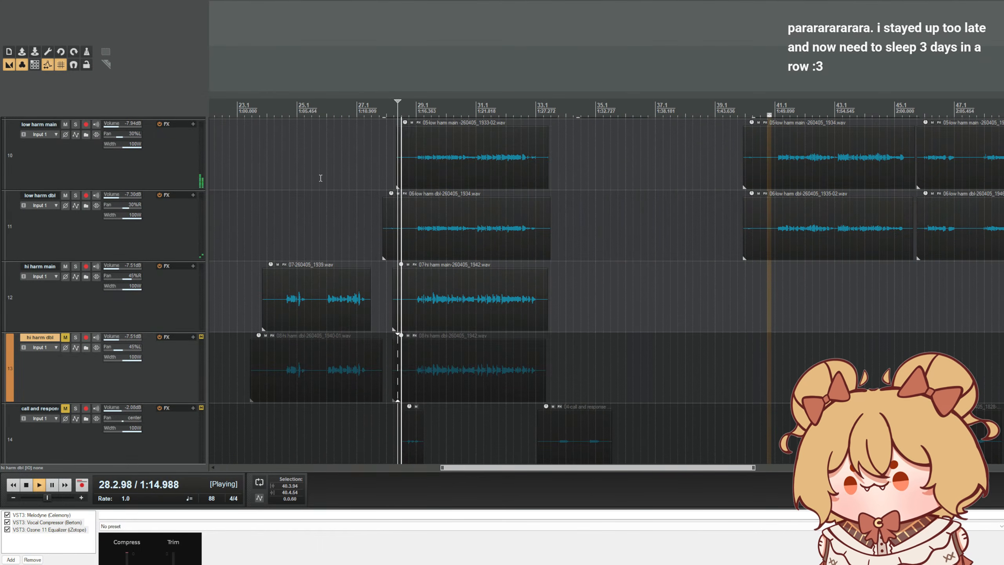
left_click(65, 337)
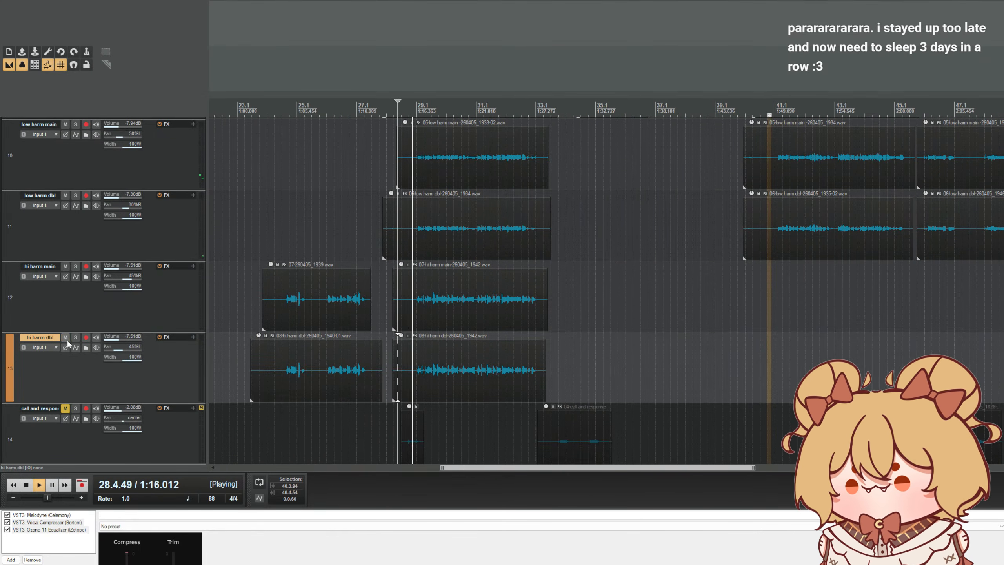
- Lower the volume of hi harm main and hi harm dbl together to -9.25 dB and replay the section
left_click(115, 326)
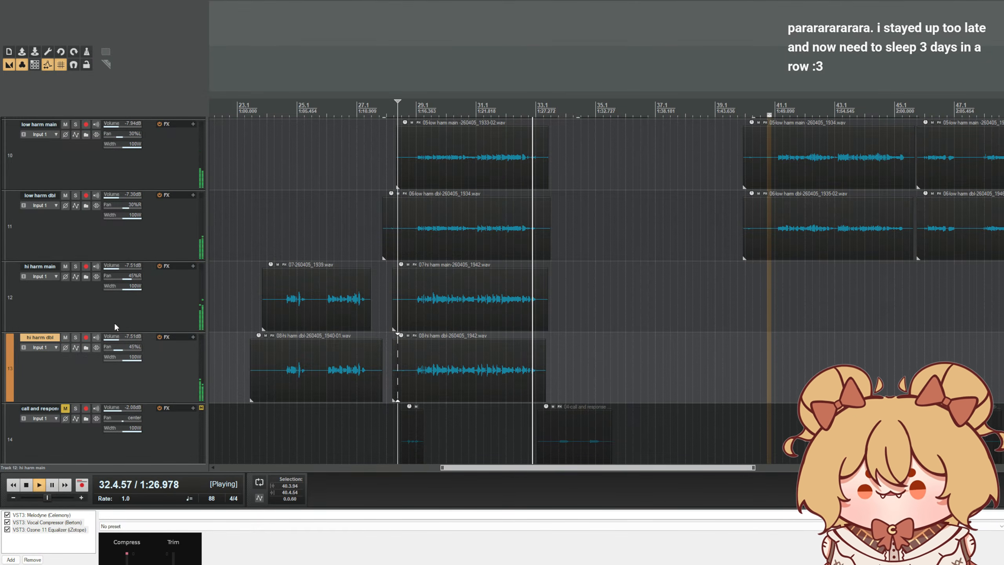
key("space")
left_click(157, 385, "ctrl")
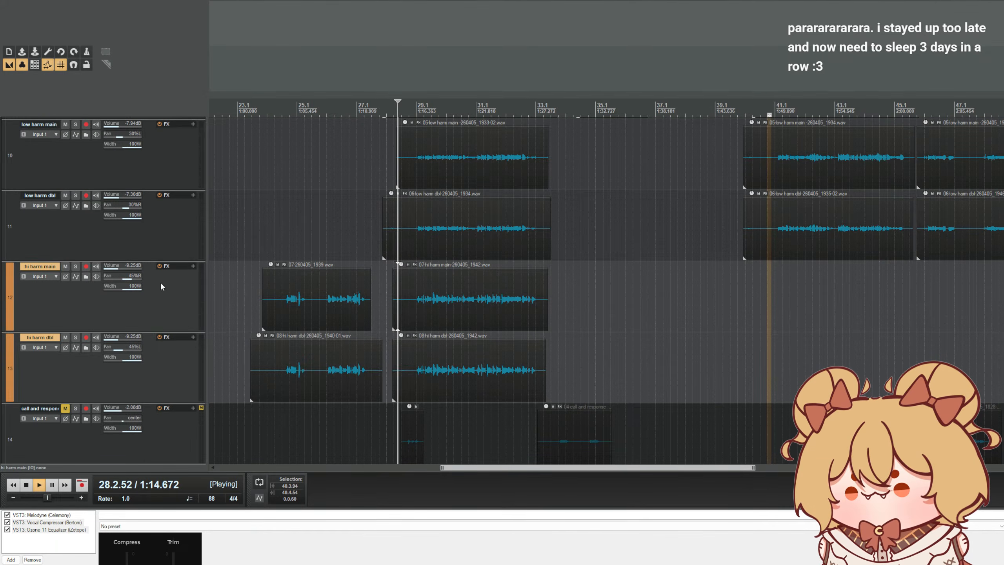
- Insert a new empty track and move it directly above low harm main
scroll(155, 317, "up", 2)
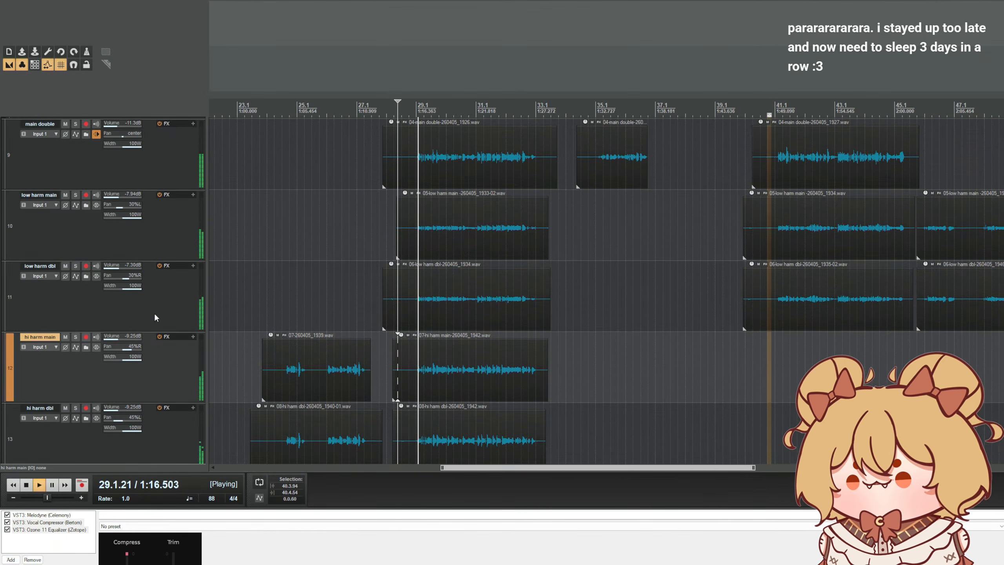
left_click(155, 318)
key("ctrl+t")
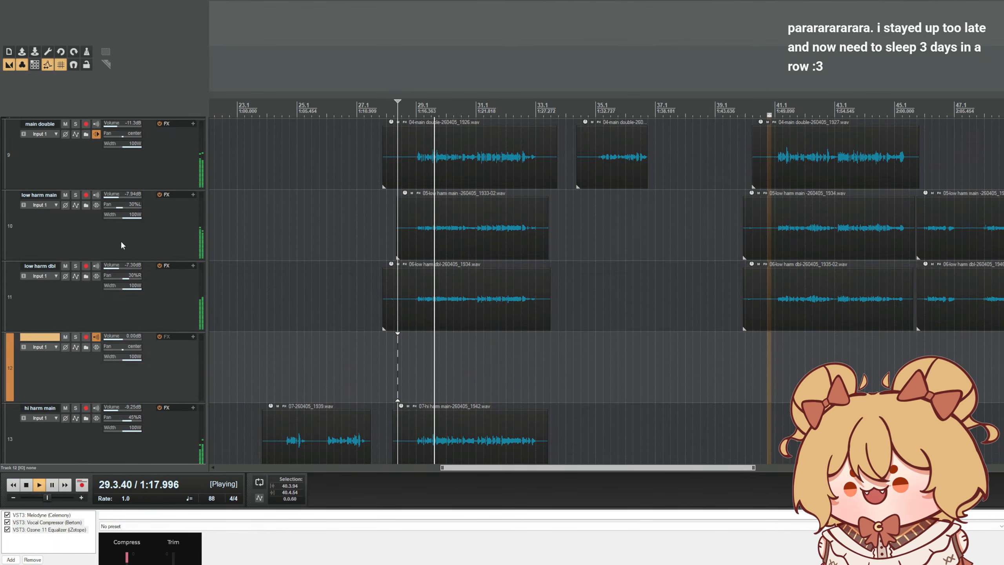
left_click(153, 296)
left_click_drag(146, 373, 124, 209)
- Nest low harm main, low harm dbl, hi harm main and hi harm dbl inside the new track as a folder
left_click(134, 294)
scroll(133, 294, "down", 1)
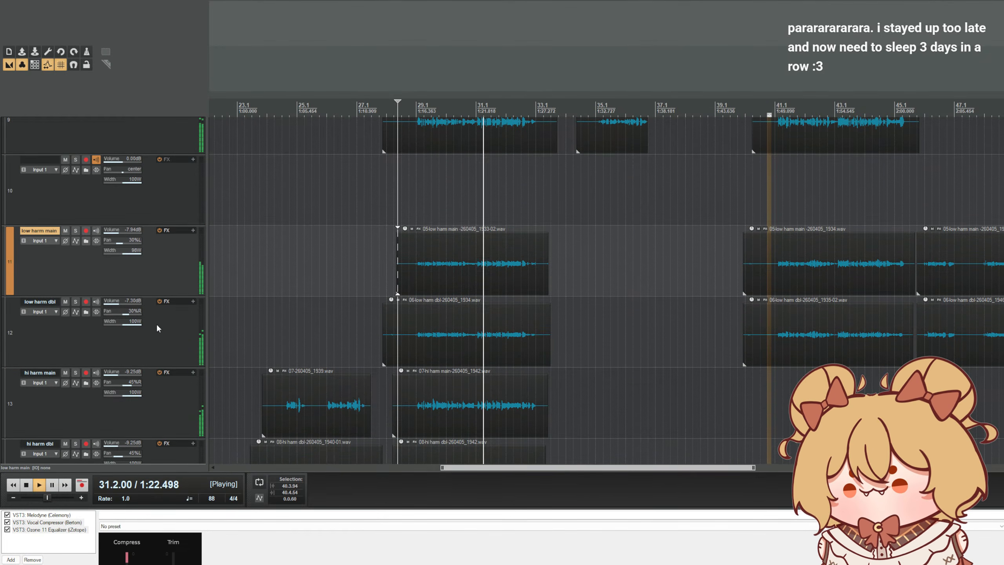
left_click(157, 356, "ctrl")
scroll(160, 358, "down", 1)
left_click(162, 358, "ctrl")
scroll(161, 358, "down", 2)
left_click(160, 357, "ctrl")
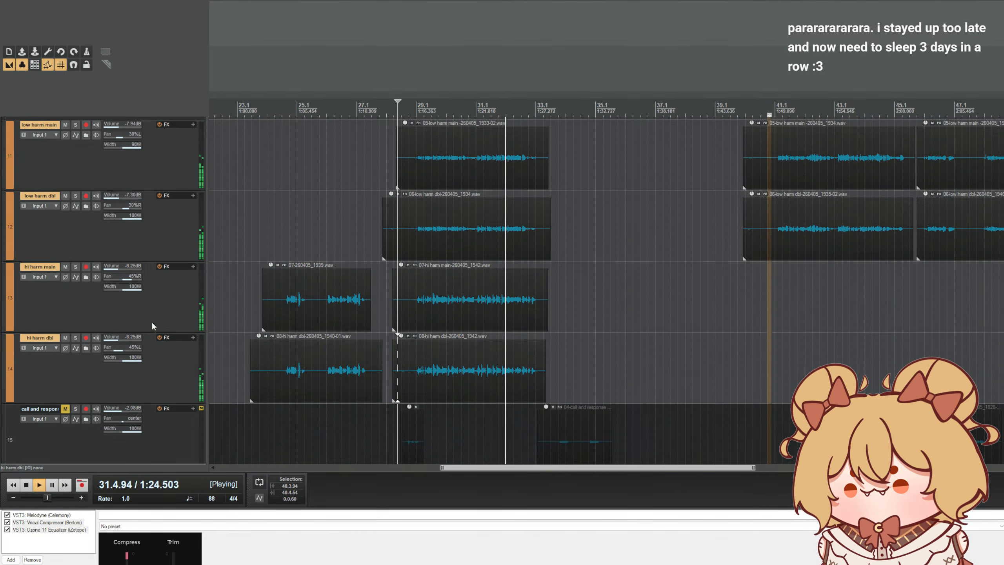
scroll(152, 325, "up", 5)
left_click_drag(158, 333, 162, 263)
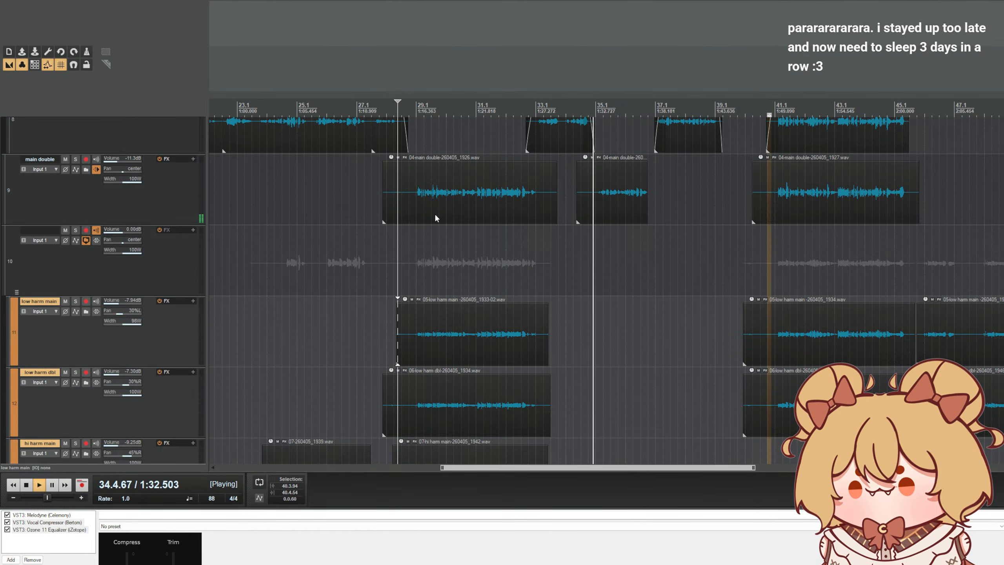
- Add the Klanghelm DC1A3 compressor to the harmony folder track and enable its Relaxed and Deep modes
key("space")
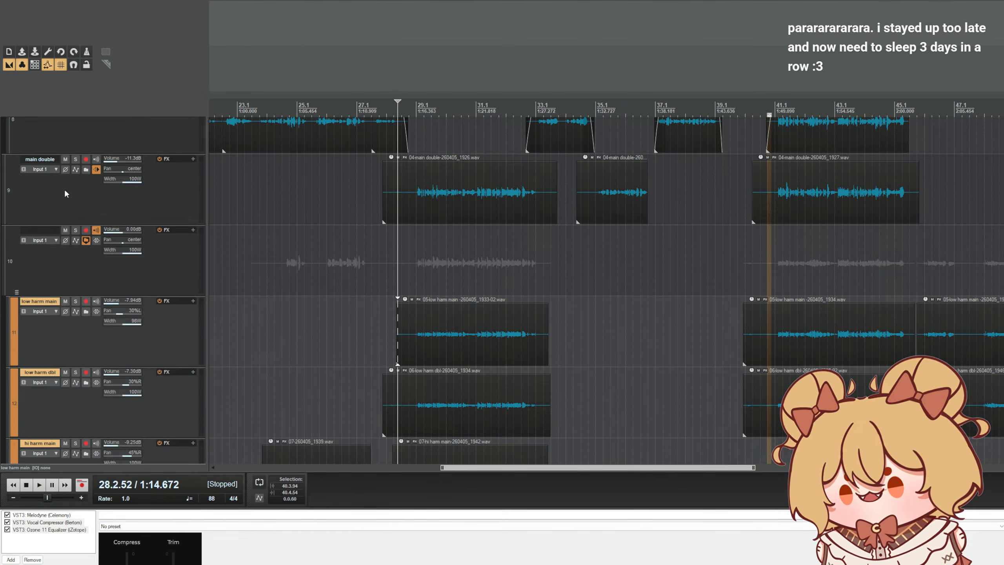
left_click(61, 238)
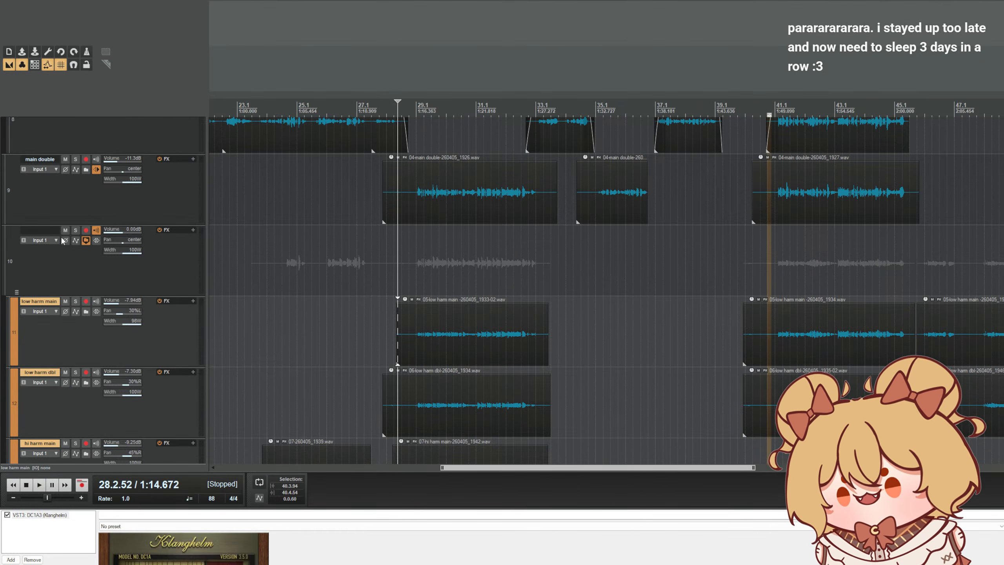
left_click_drag(324, 509, 341, 244)
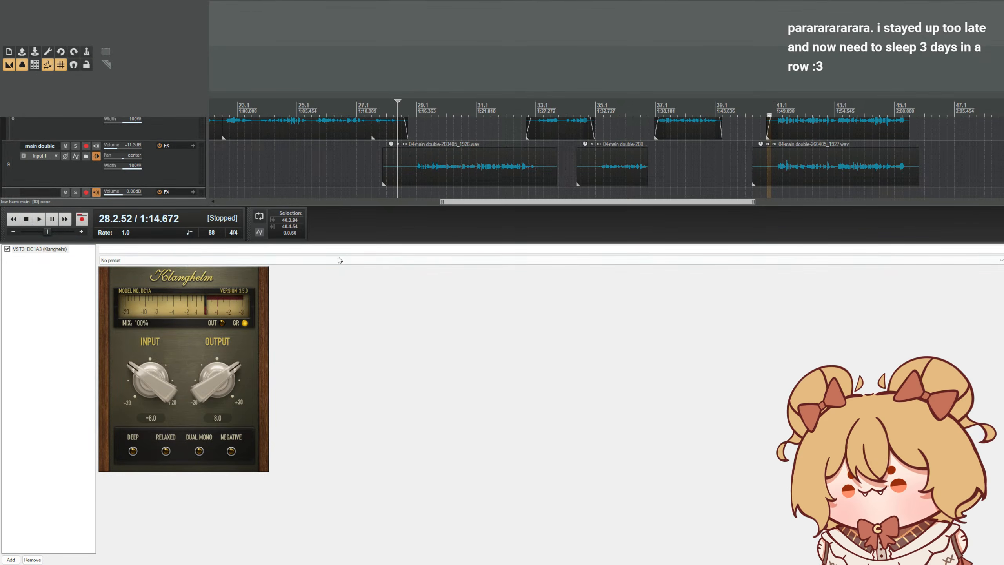
left_click_drag(350, 241, 338, 345)
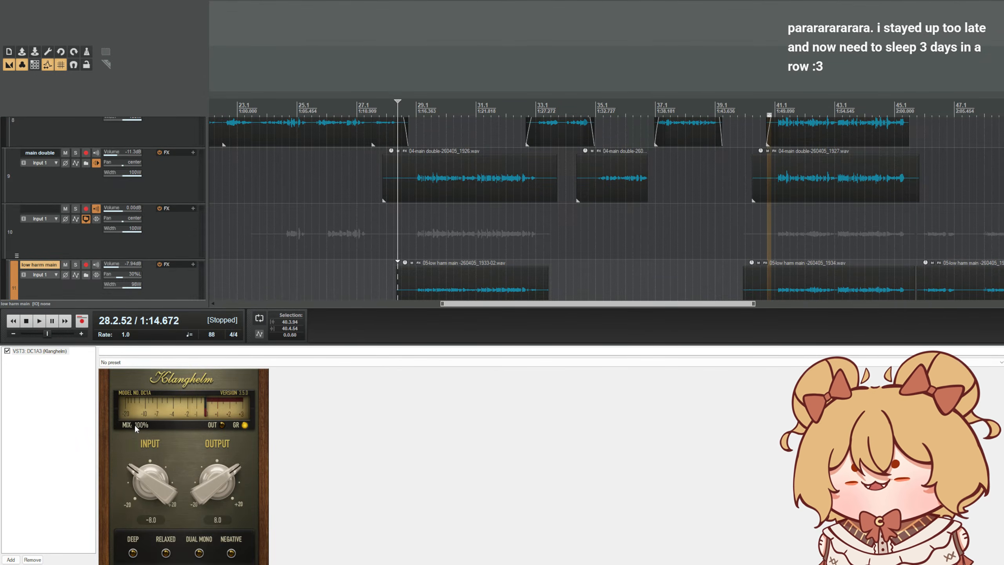
scroll(124, 216, "down", 5)
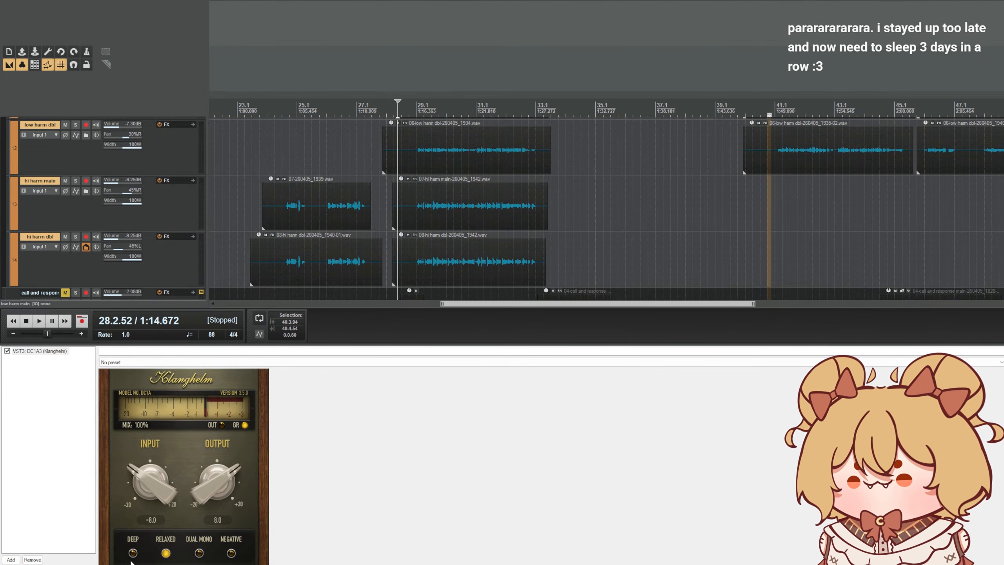
scroll(242, 212, "up", 3)
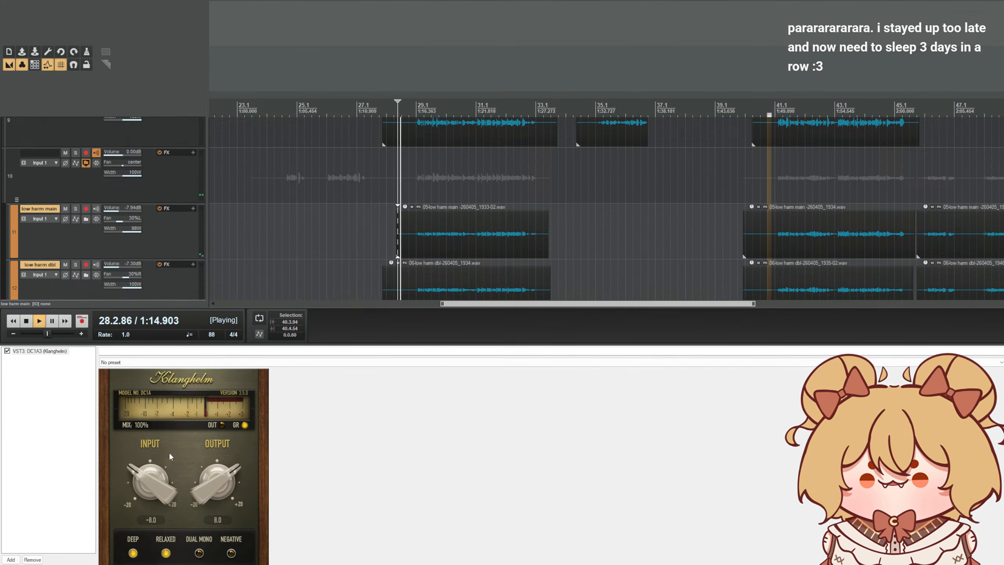
- Set the DC1A3 compressor's input to -5.0, output to 6.0 and mix to 70%, and replay the harmonies from about 28.4.94
left_click_drag(165, 512, 157, 480)
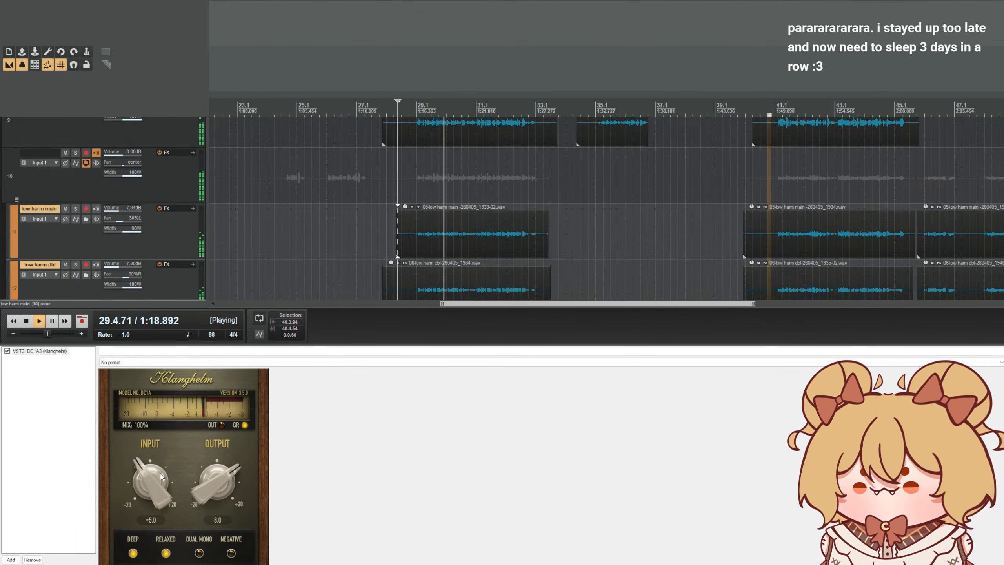
left_click_drag(217, 481, 204, 517)
left_click_drag(205, 520, 203, 508)
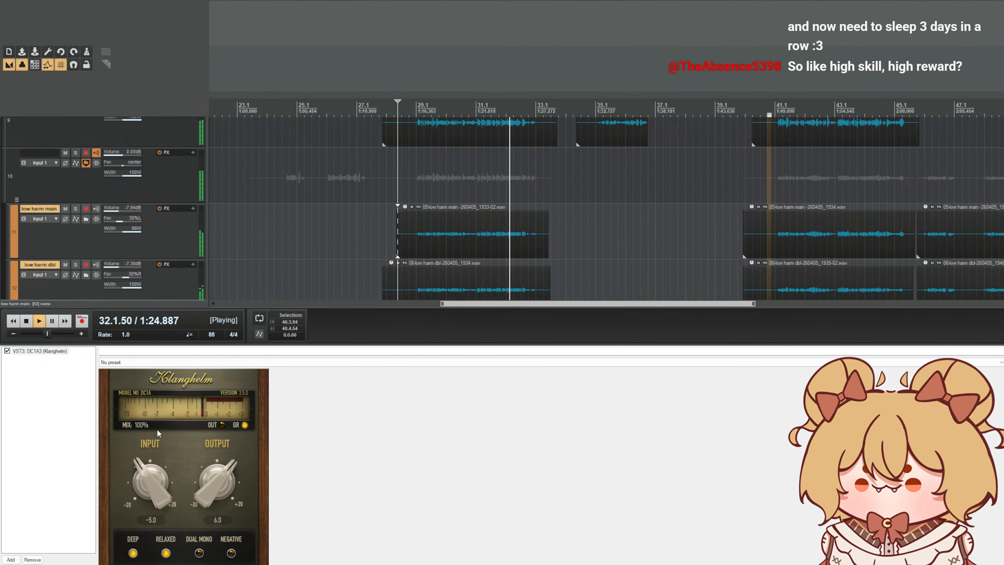
left_click_drag(145, 427, 144, 451)
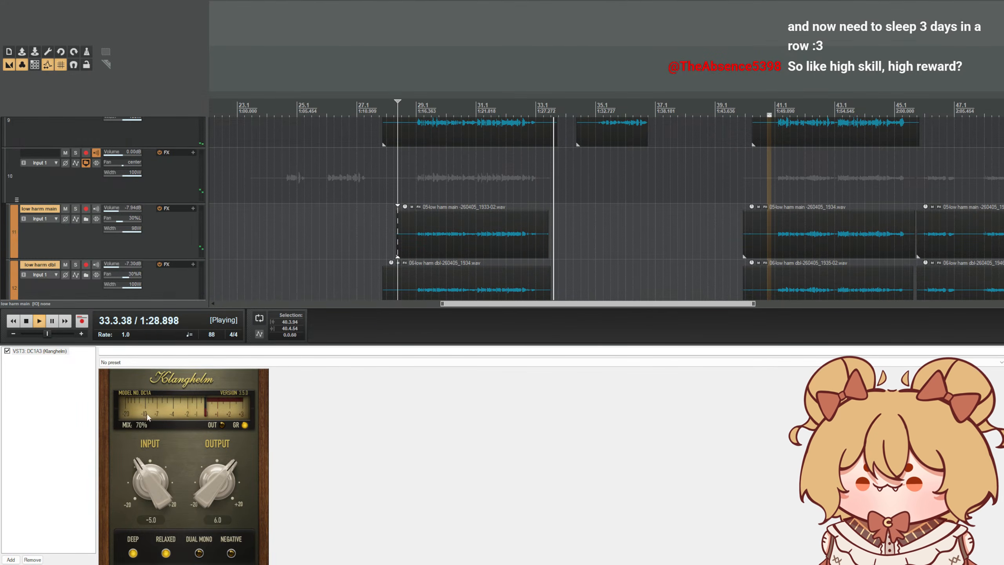
left_click(416, 125)
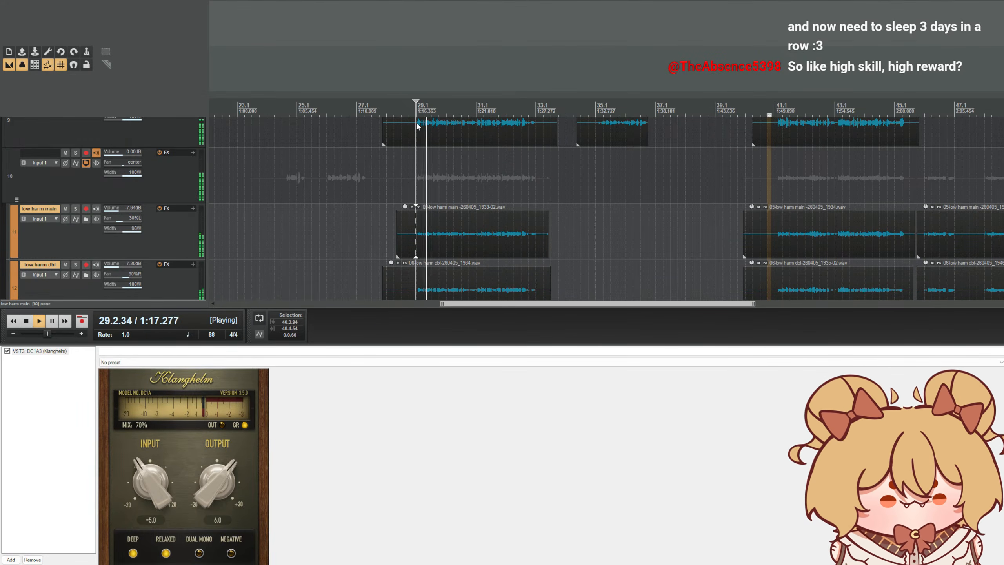
key("space")
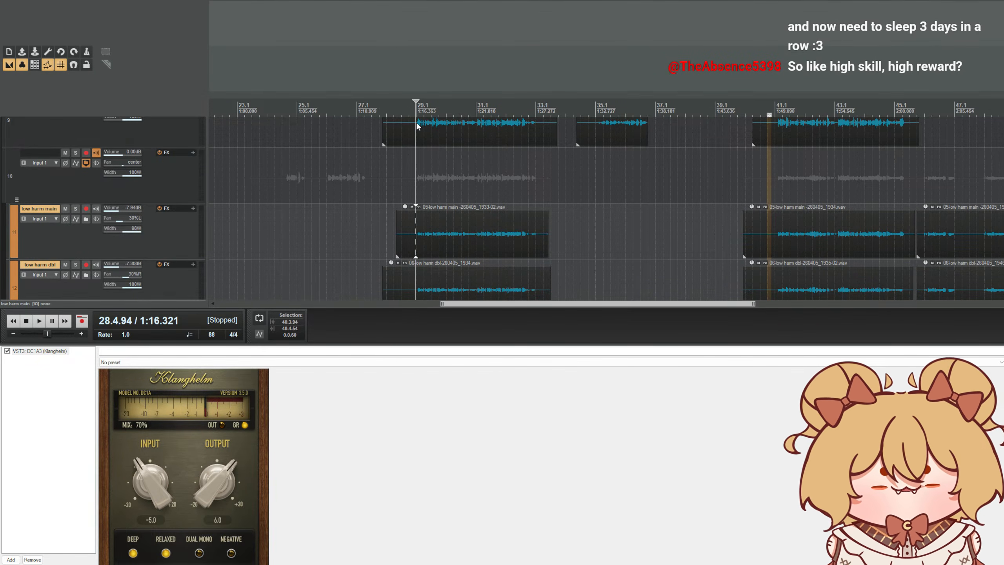
- Lower the harmony folder's DC1A3 mix to 65% while listening to the harmonies
key("space")
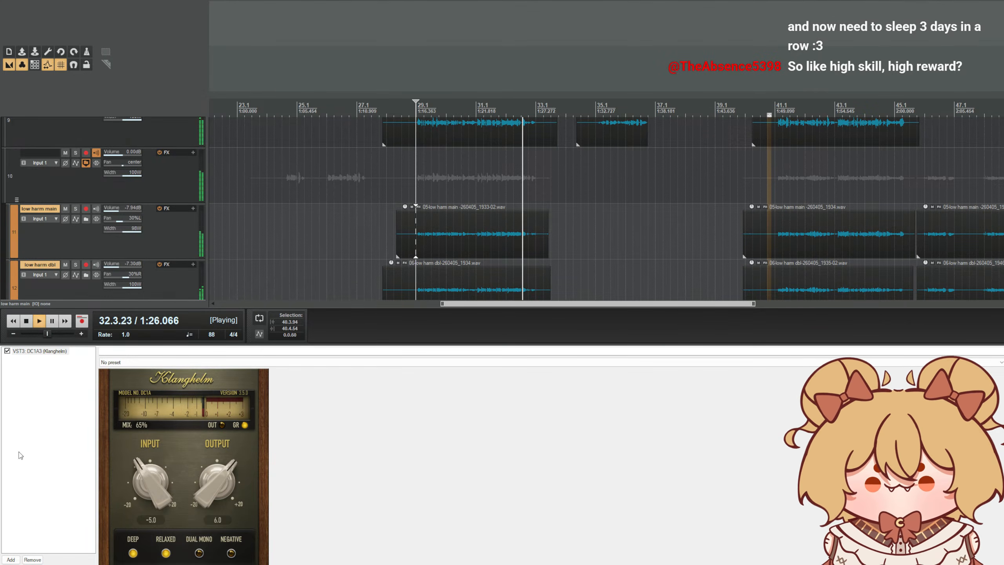
scroll(84, 225, "down", 2)
key("space")
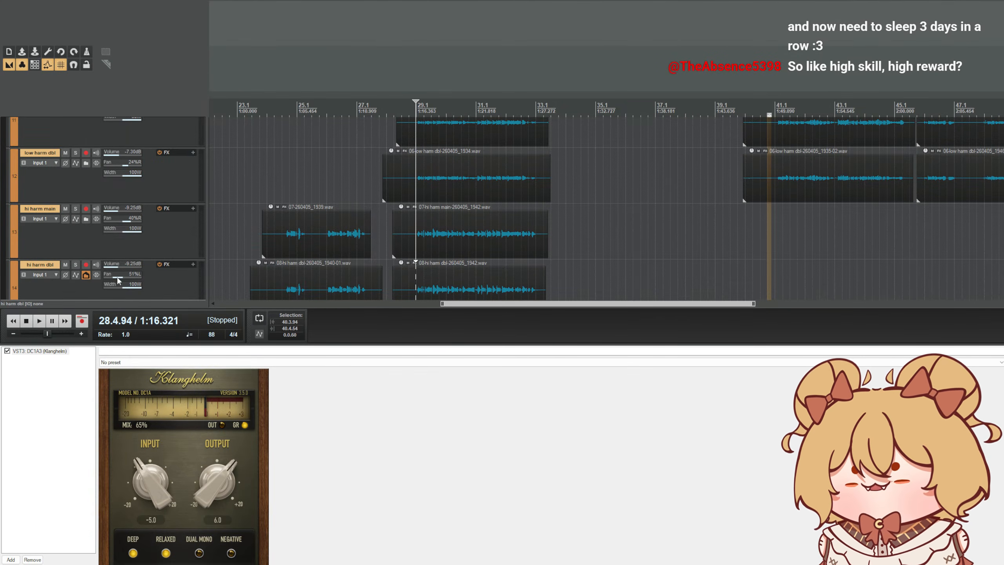
- Pan hi harm main to 50% right and hi harm dbl to 50% left
left_click(154, 228)
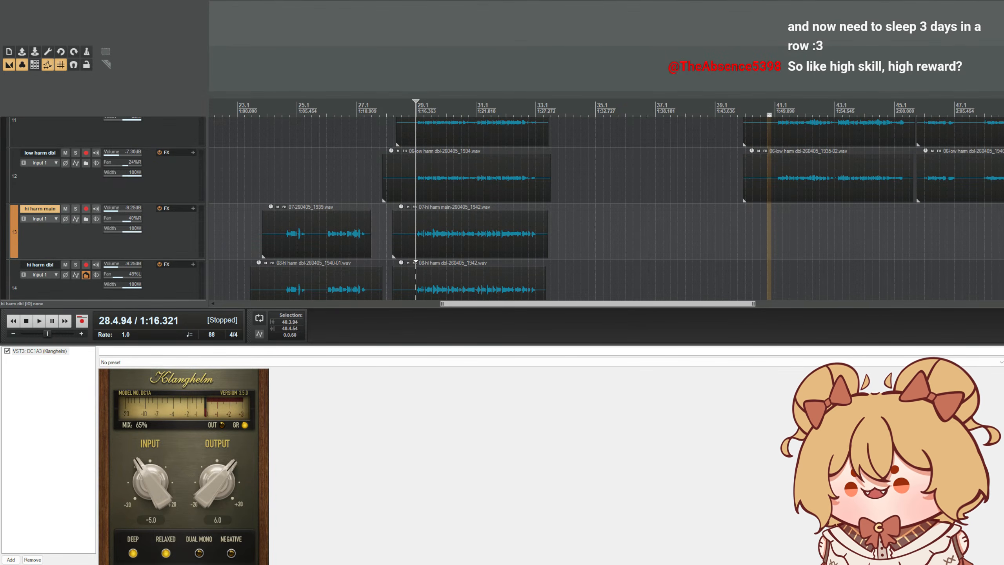
left_click(168, 282)
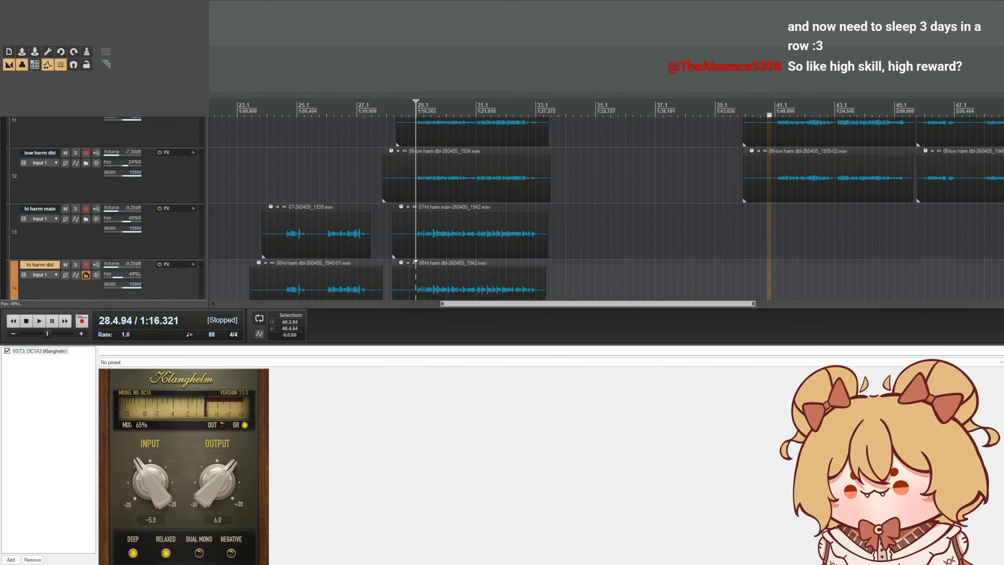
left_click(144, 236)
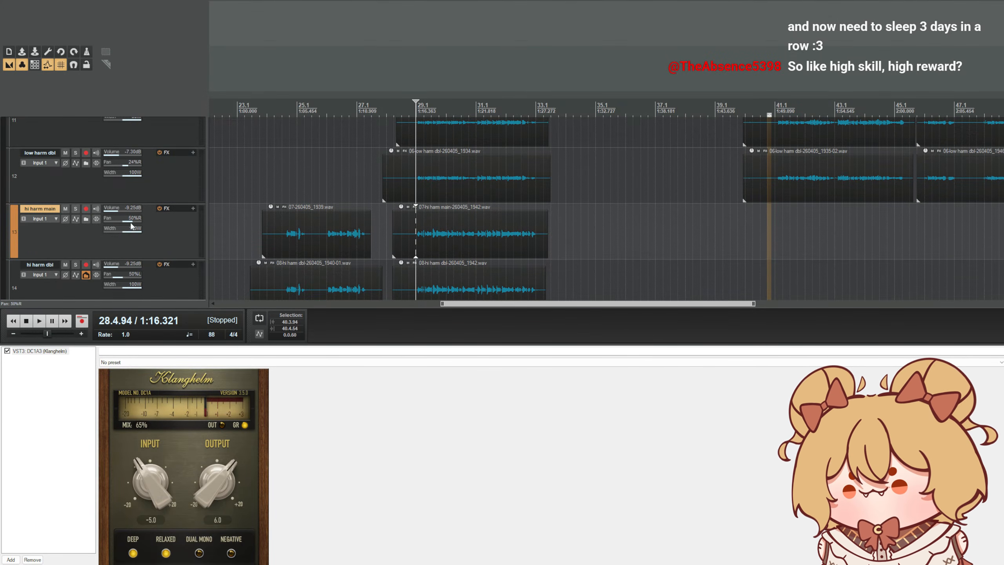
- Replay the harmonies and lower the volume of hi harm main and hi harm dbl together to about -10 dB
key("space")
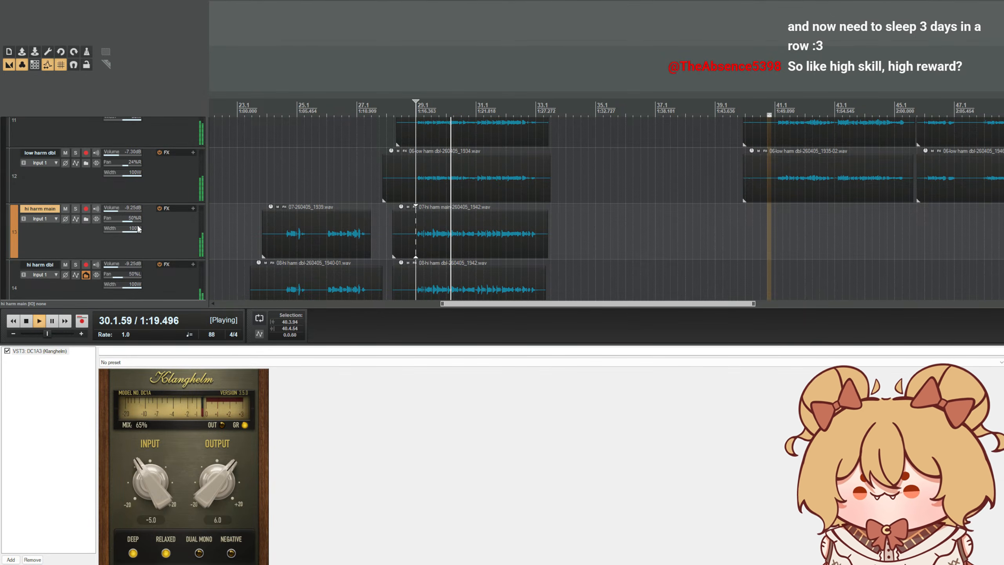
left_click(147, 180, "ctrl")
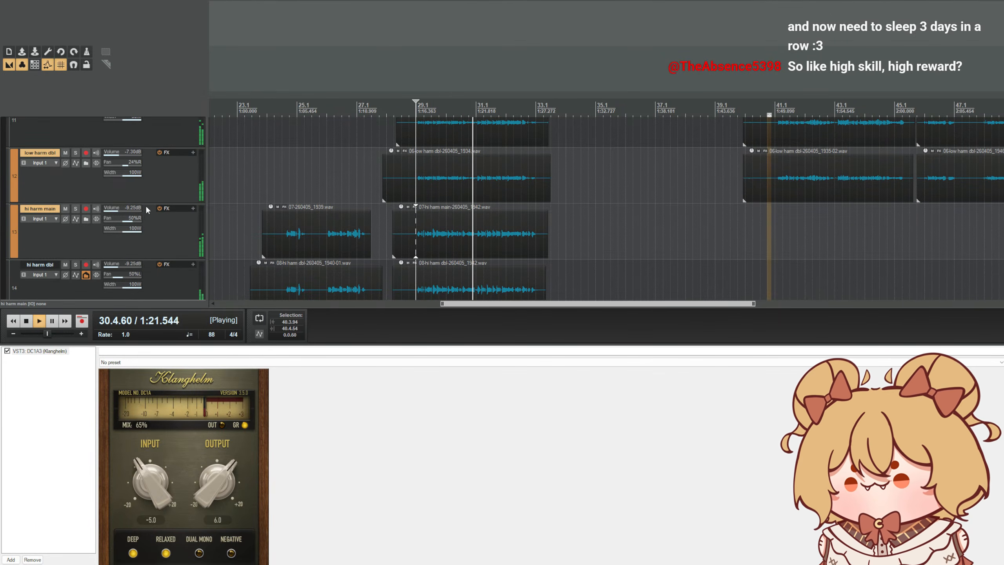
left_click(154, 234)
left_click(160, 279)
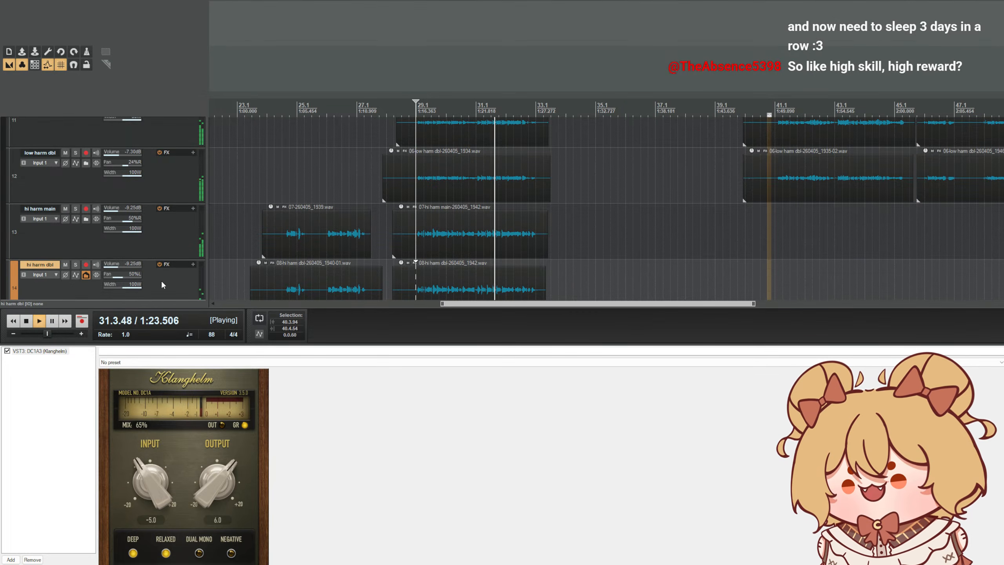
left_click(158, 231, "ctrl")
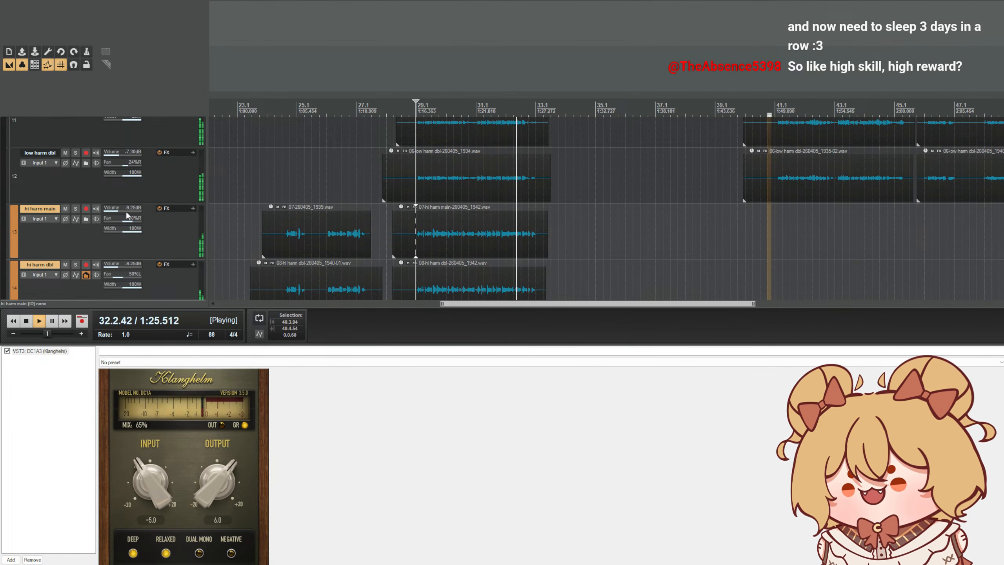
left_click_drag(126, 210, 122, 210)
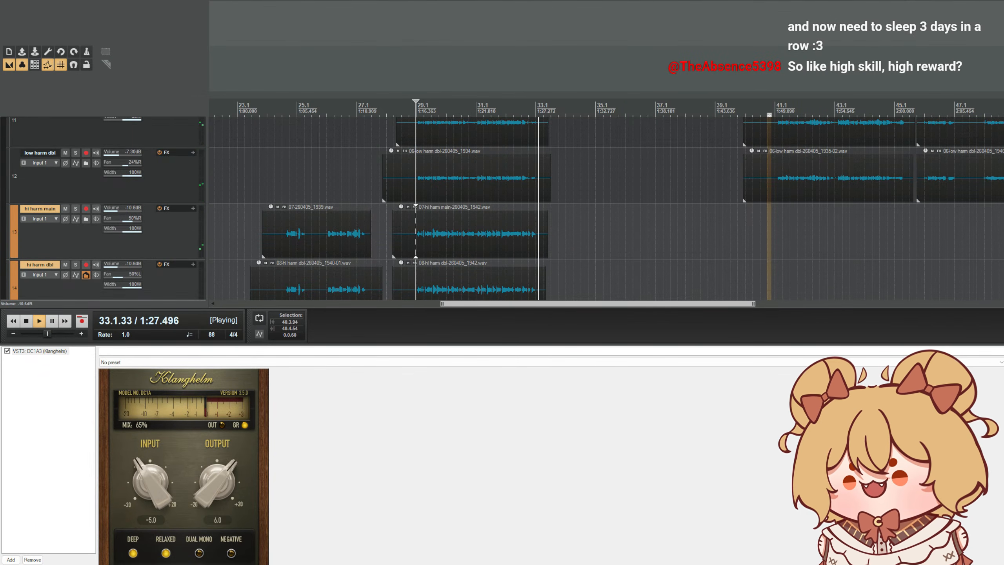
- Replay the harmonies from 24.1.59 and set the volume of hi harm main to -11.5 dB
left_click(268, 106)
scroll(599, 283, "down", 3)
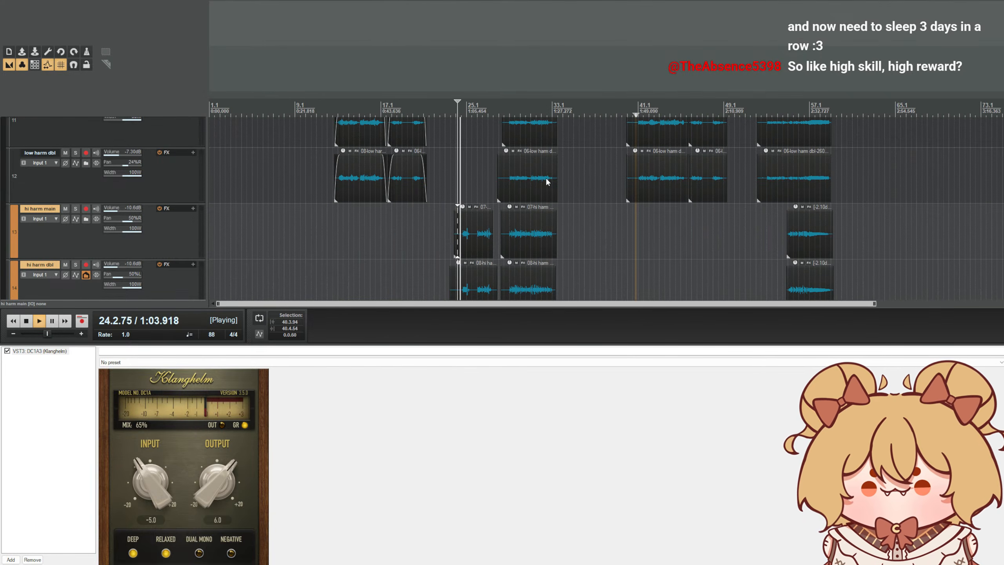
scroll(600, 283, "up", 3)
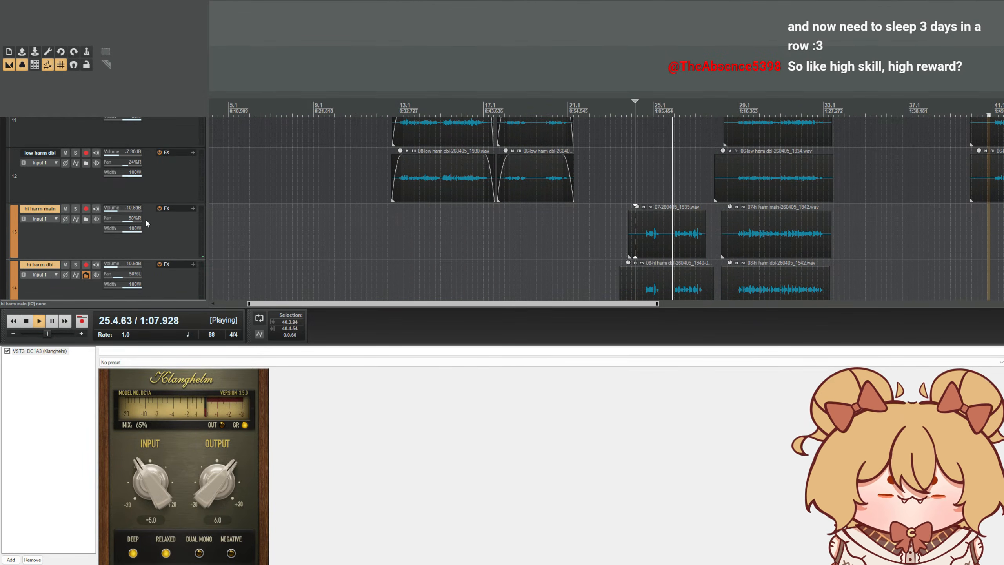
scroll(85, 237, "up", 2)
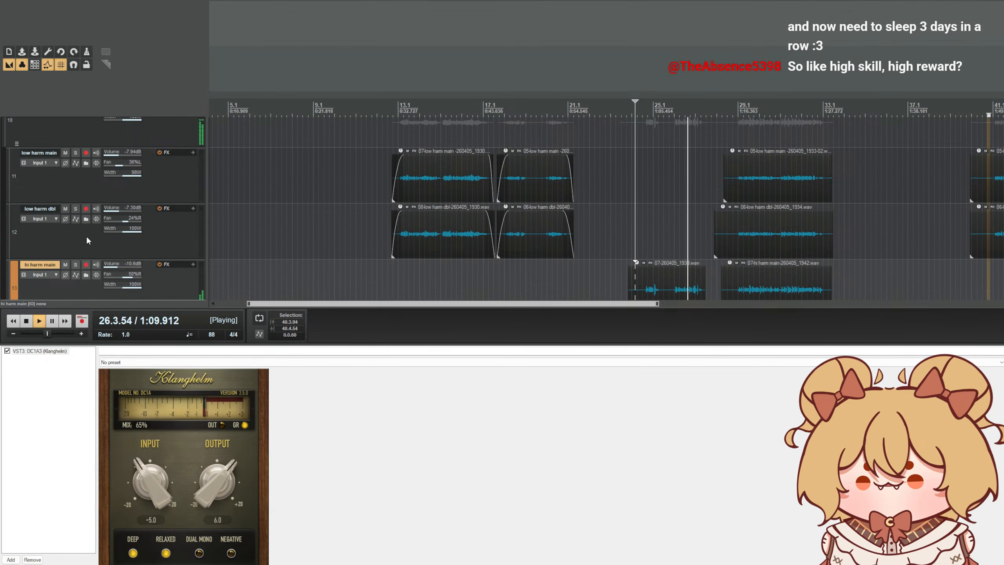
scroll(86, 235, "down", 3)
key("space")
left_click(168, 256)
left_click(99, 218)
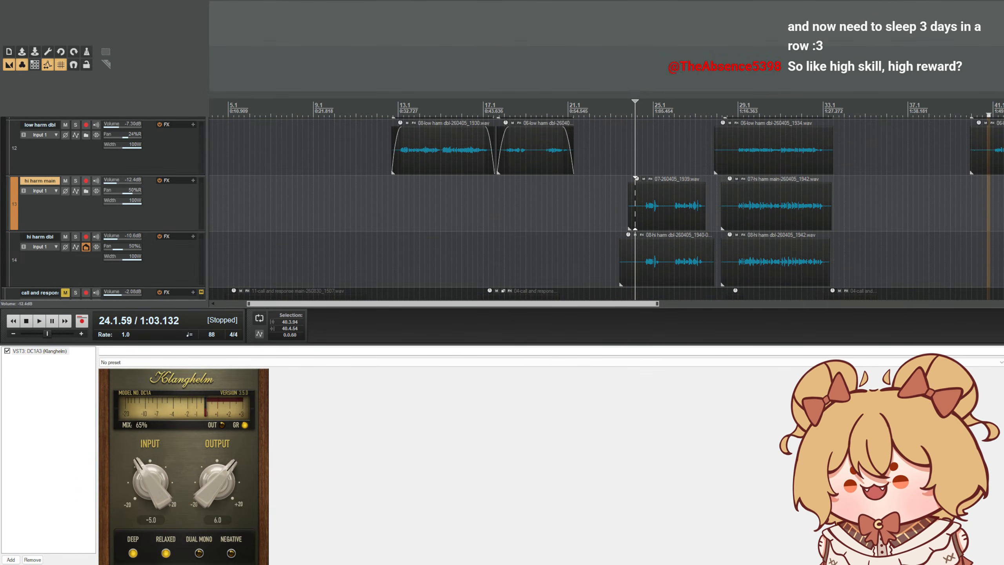
key("space")
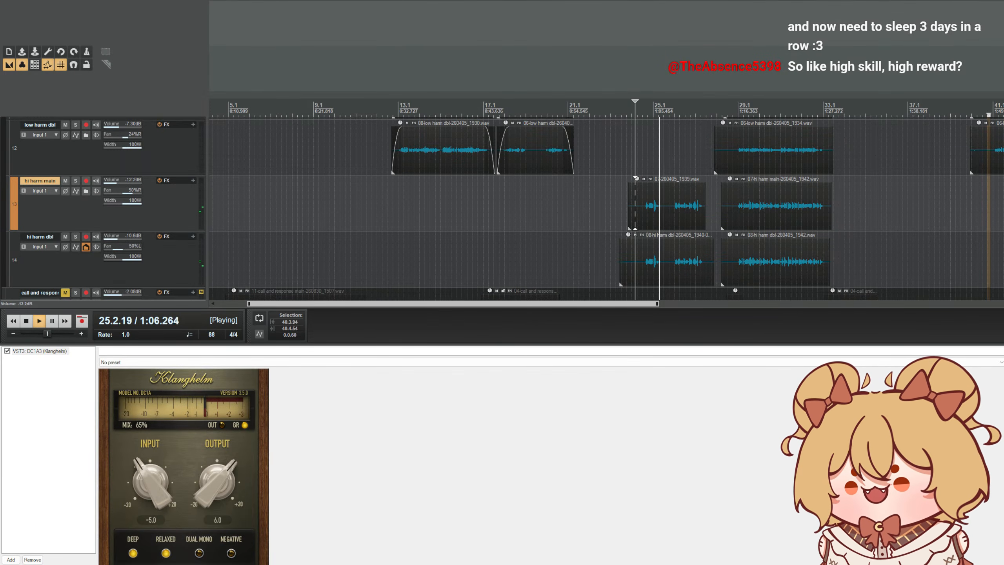
left_click_drag(117, 183, 120, 184)
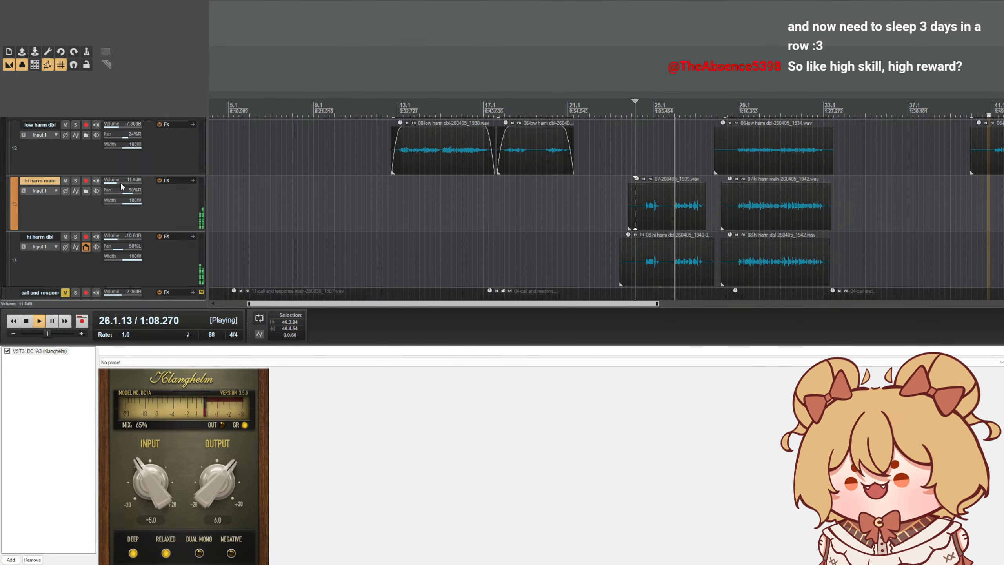
key("space")
- Add a send from the harmony folder track to reverb 2 and play the mix from 24.1.59
scroll(145, 183, "up", 5)
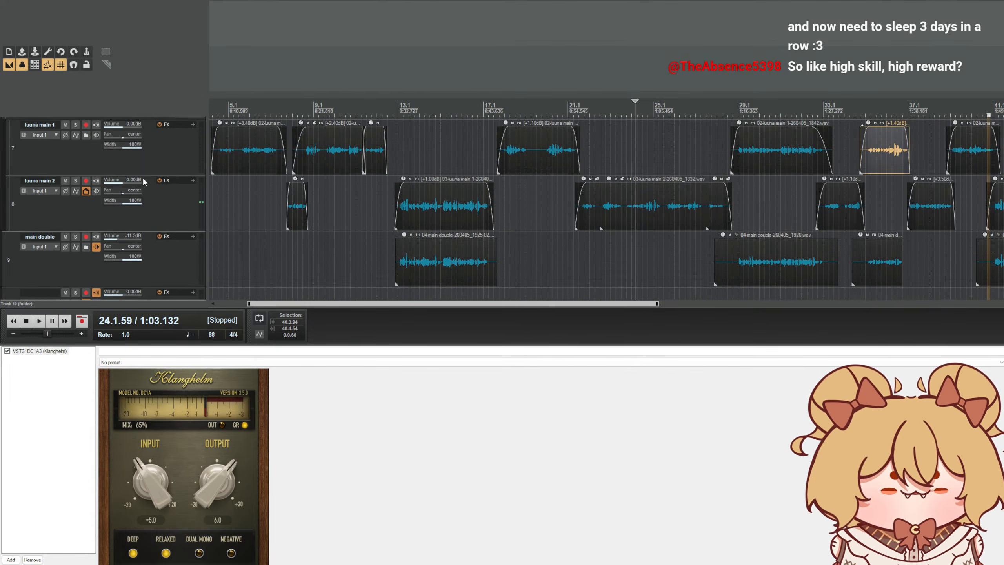
scroll(145, 183, "down", 2)
scroll(282, 193, "down", 3)
scroll(277, 193, "up", 5)
scroll(85, 198, "up", 4)
scroll(225, 210, "down", 2)
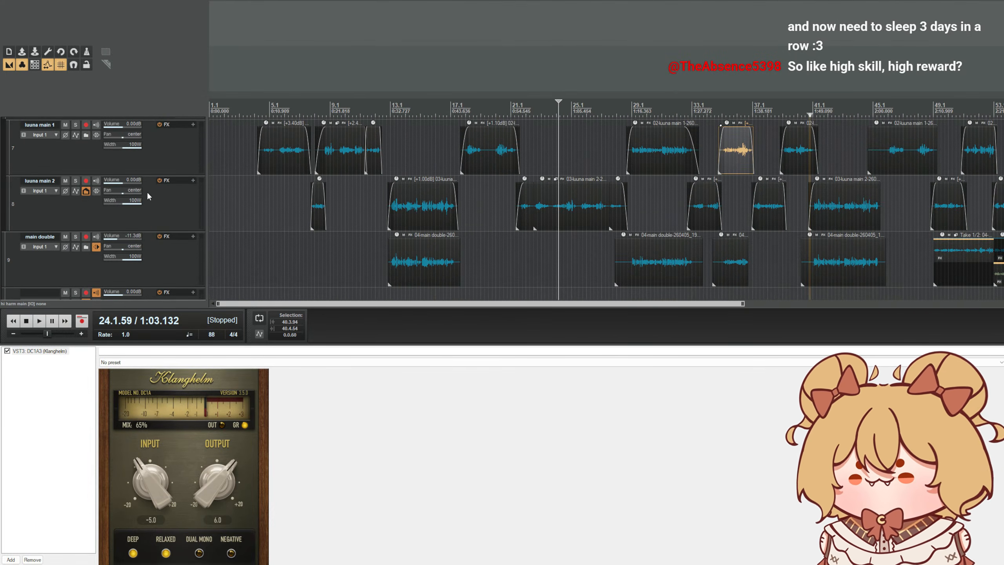
scroll(142, 206, "down", 1)
scroll(136, 217, "down", 1)
scroll(89, 202, "down", 1)
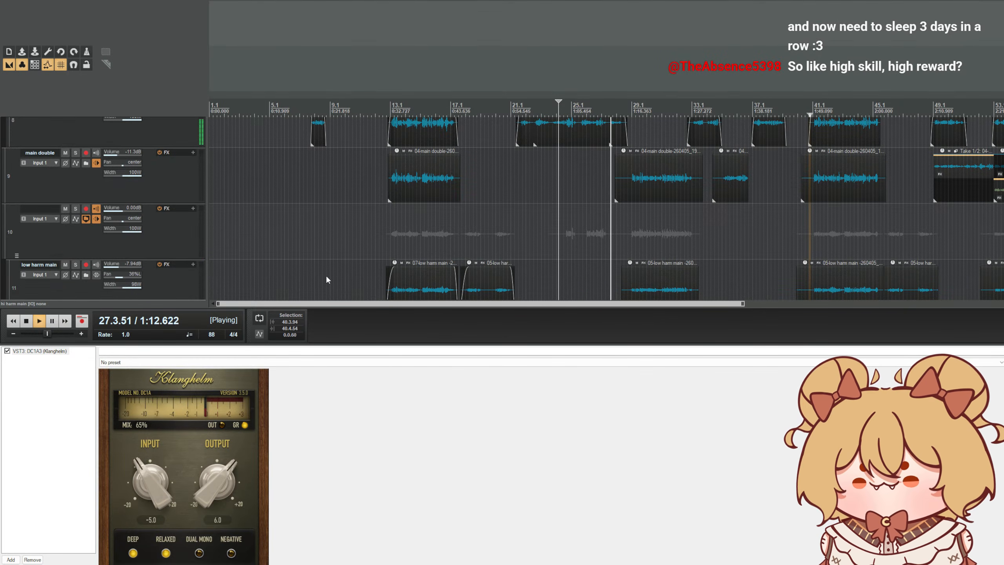
- Add Soundtoys EchoBoy Jr. after the Ozone 11 Equalizer in the vocal effect chain
left_click(171, 281)
scroll(171, 277, "down", 1)
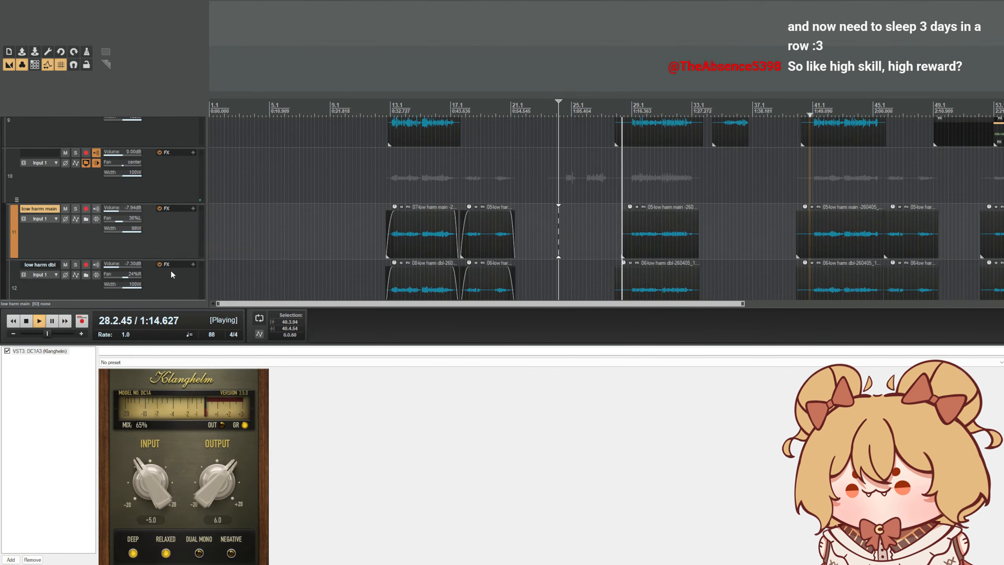
left_click(192, 165)
left_click(194, 152)
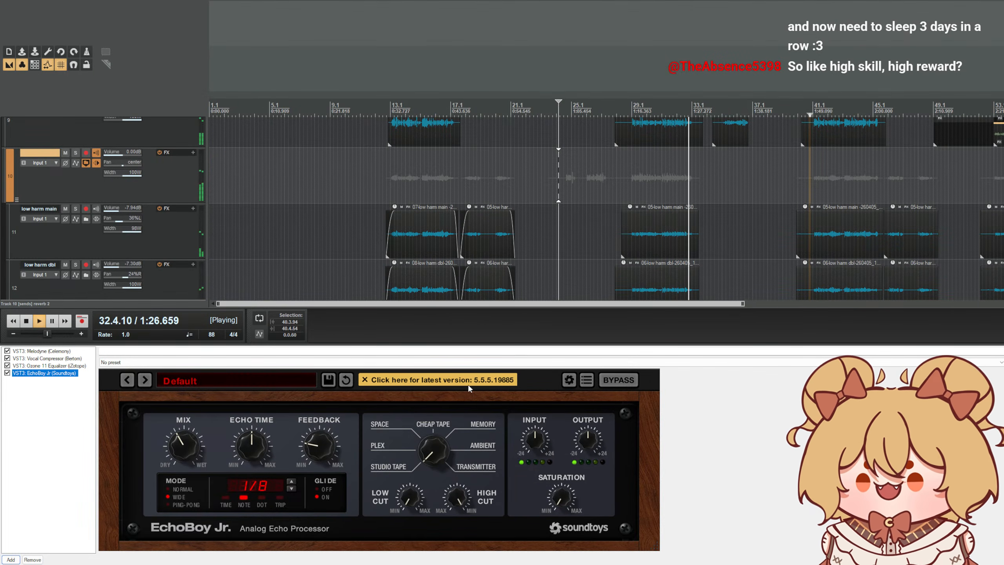
- Set EchoBoy Jr. to a 1/4 note echo in Ambient style, raise its low cut and saturation, and slightly lower its output
key("space")
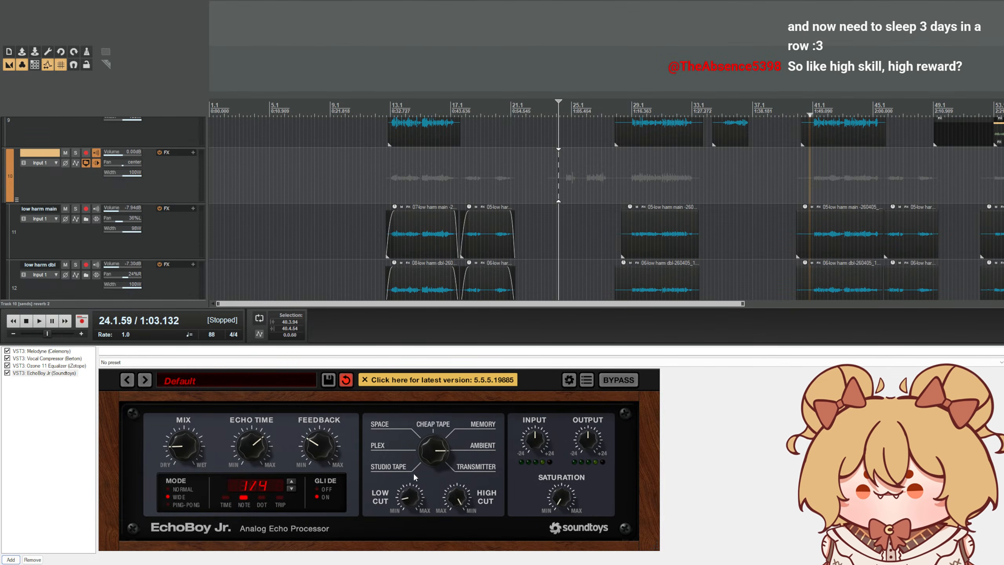
left_click_drag(558, 500, 568, 483)
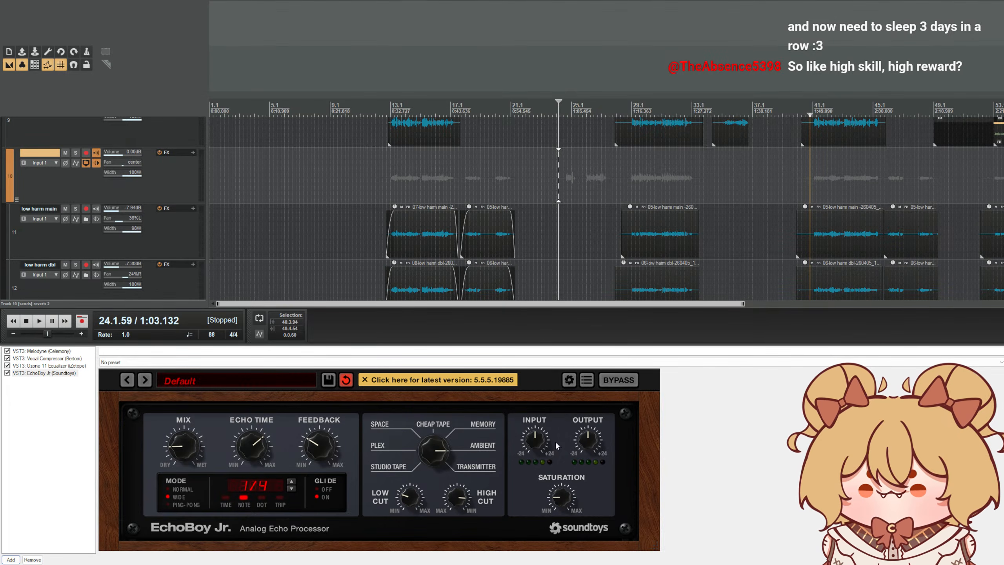
left_click_drag(530, 446, 572, 439)
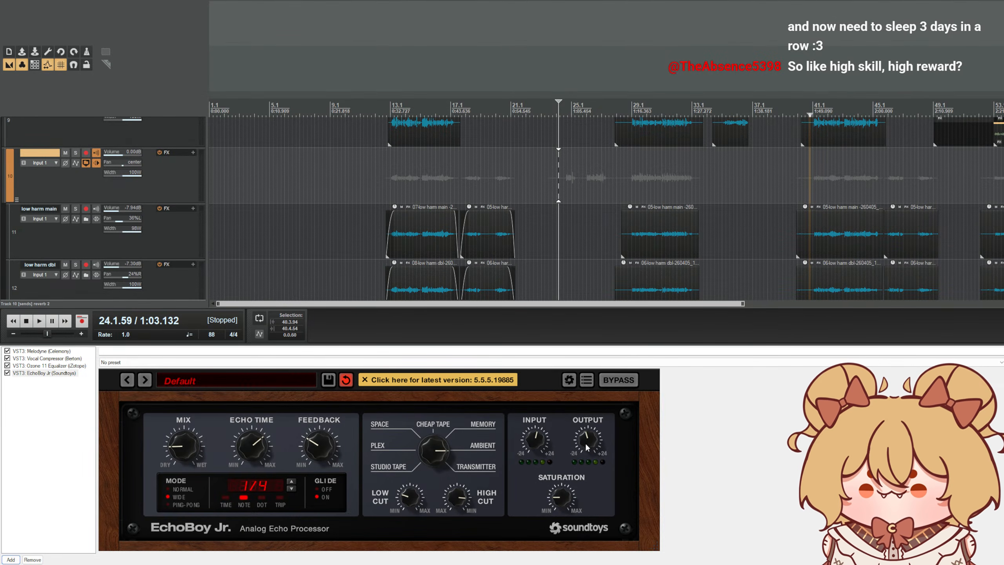
key("space")
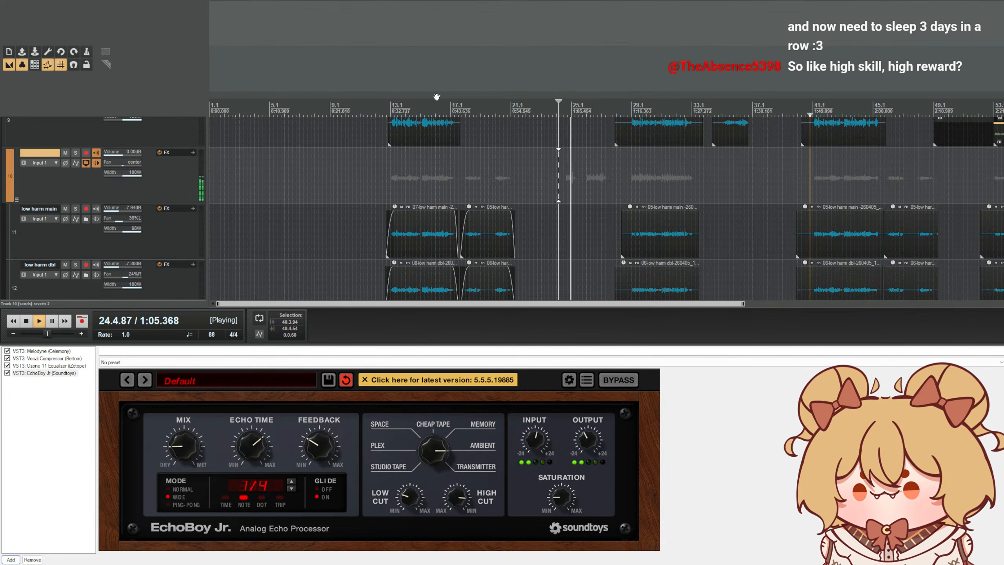
- Replay from just before bar 13 while raising EchoBoy Jr.'s mix and lowering its feedback
left_click(400, 103)
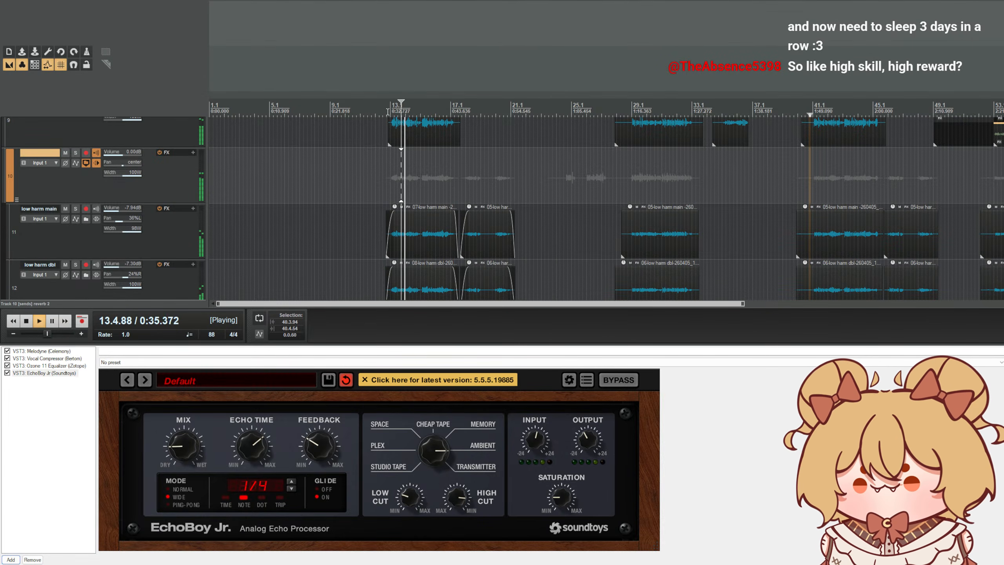
left_click(384, 109)
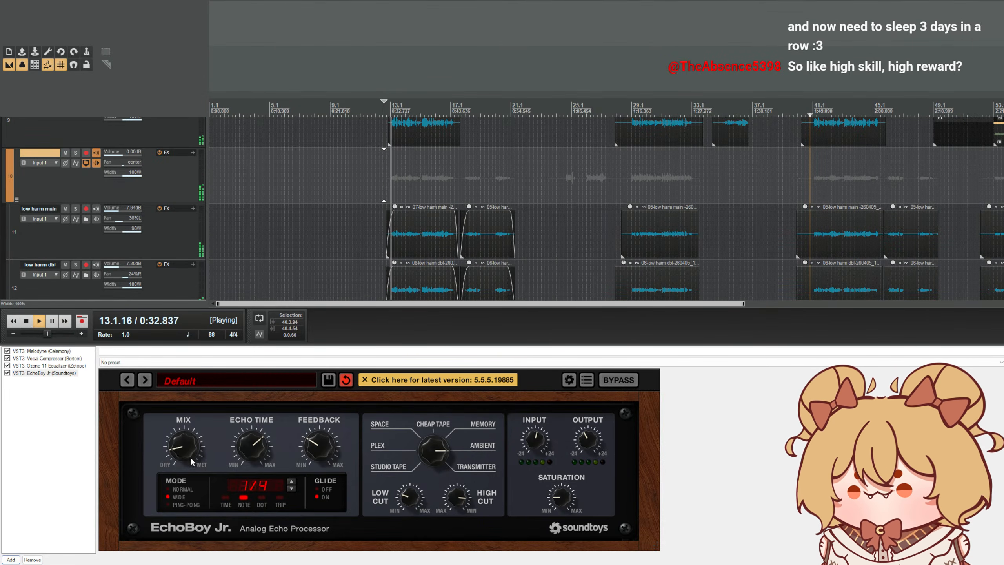
left_click_drag(193, 467, 200, 452)
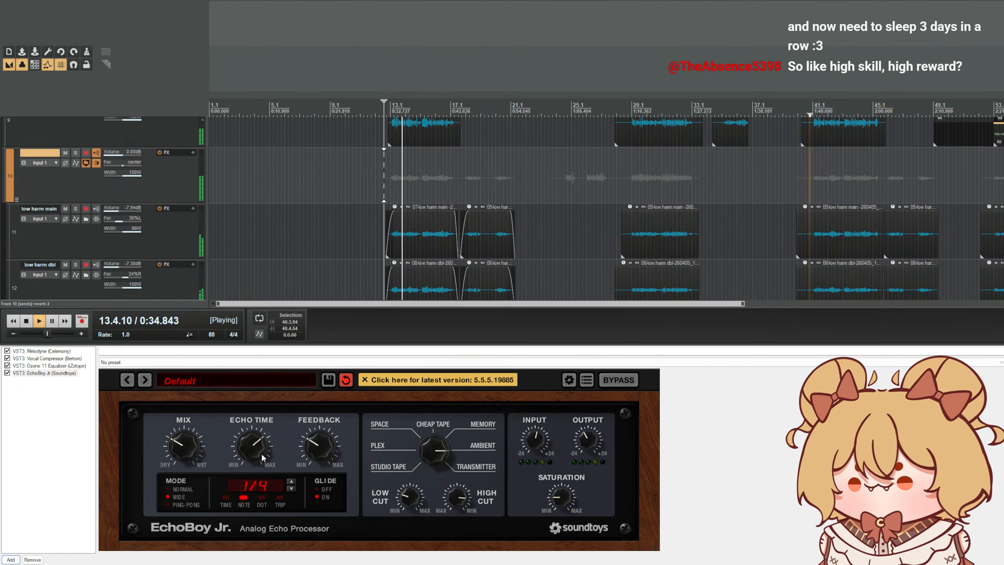
left_click_drag(316, 455, 316, 471)
left_click_drag(199, 454, 196, 447)
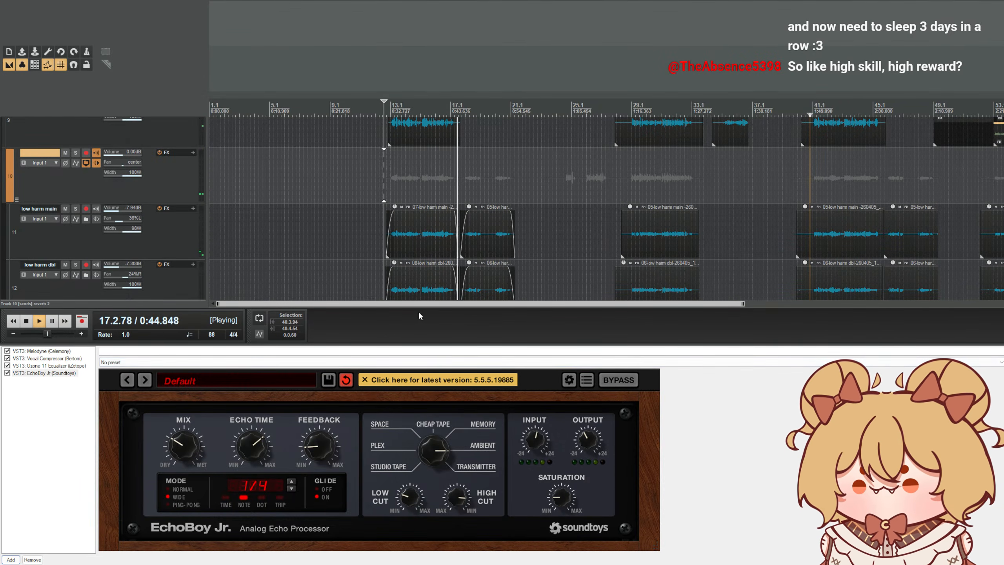
- Replay the harmonies from 28.1.47 in a taller track view and rename their folder track to harmonies
left_click_drag(412, 343, 411, 460)
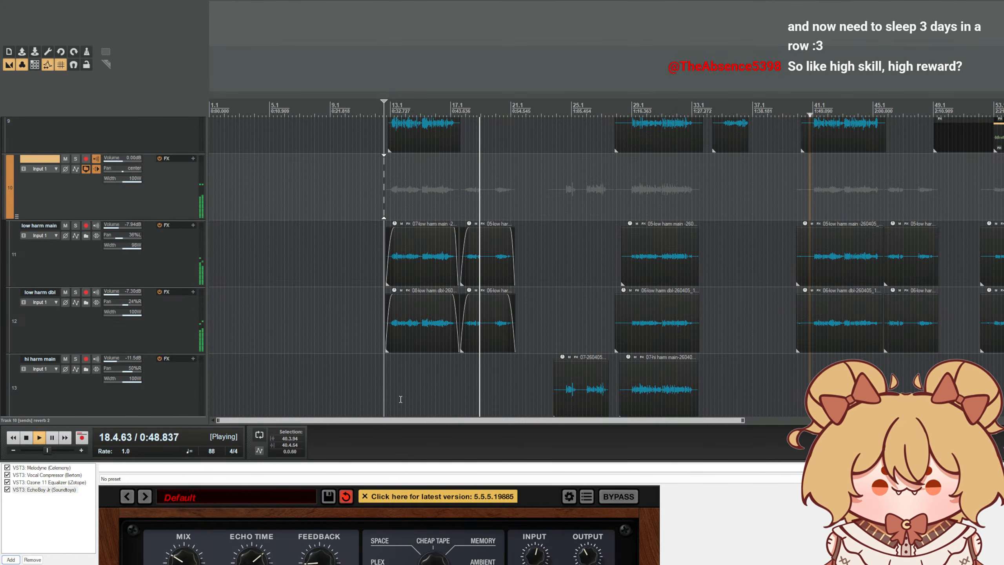
left_click(619, 173)
scroll(64, 311, "down", 1)
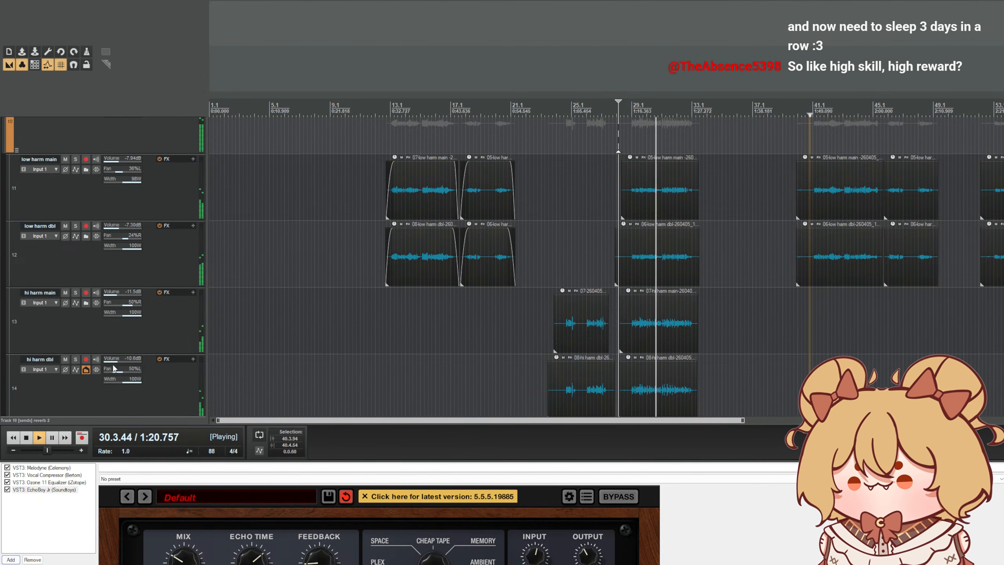
scroll(89, 343, "down", 2)
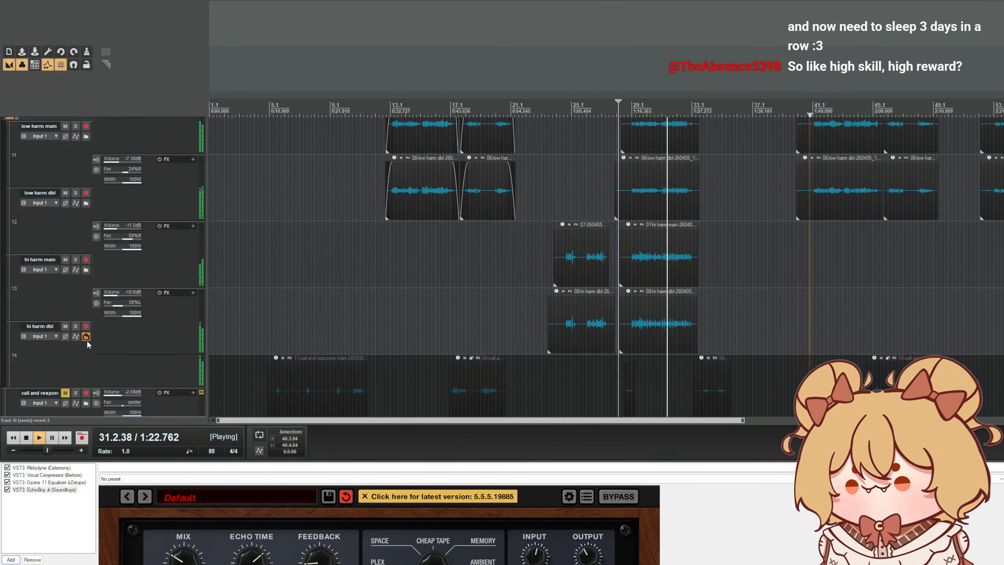
scroll(97, 301, "up", 4)
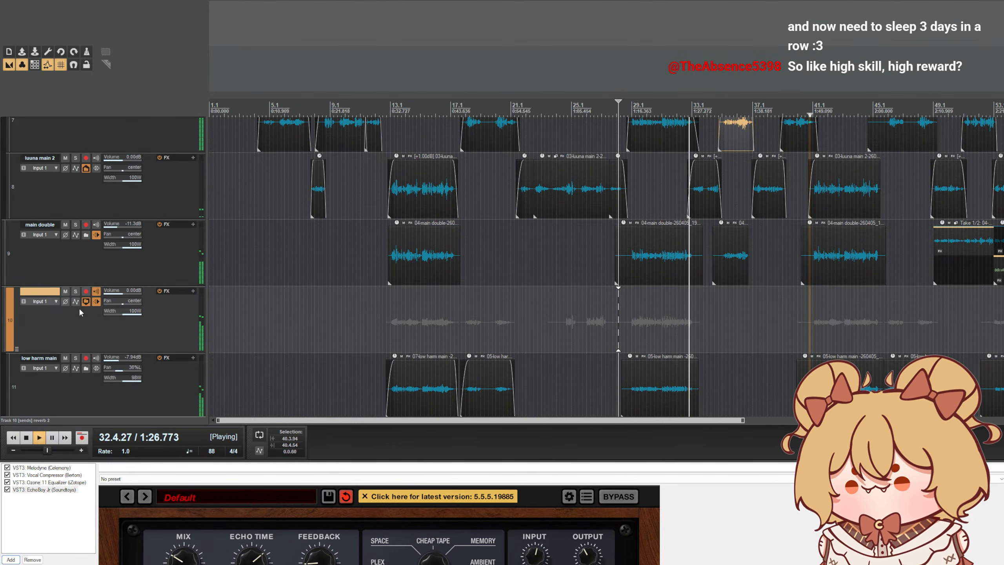
key("space")
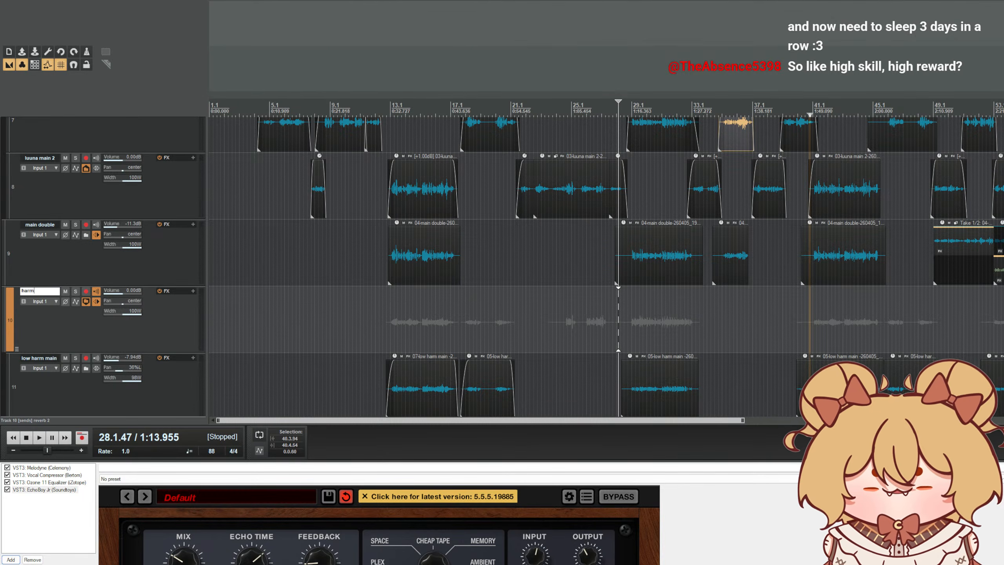
scroll(200, 370, "down", 3)
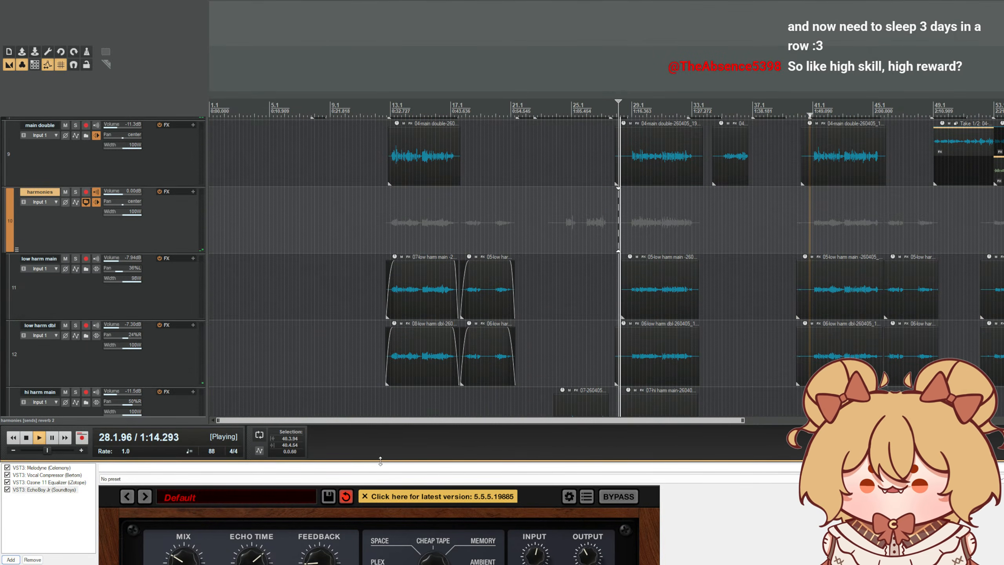
- Bring the full EchoBoy Jr. interface back into view, turn its saturation down to minimum and replay from 28.1.47
left_click_drag(378, 464, 391, 352)
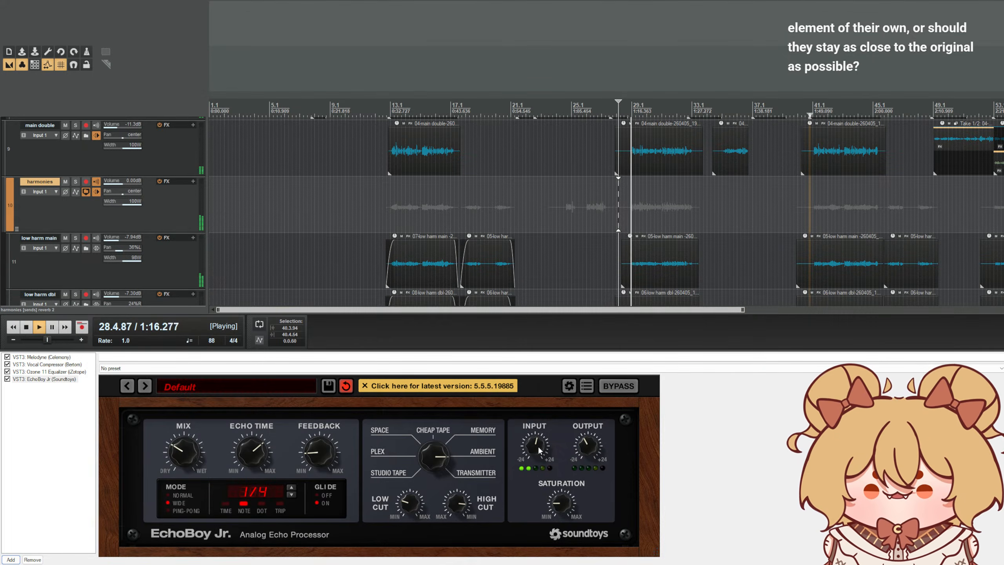
left_click_drag(562, 503, 564, 517)
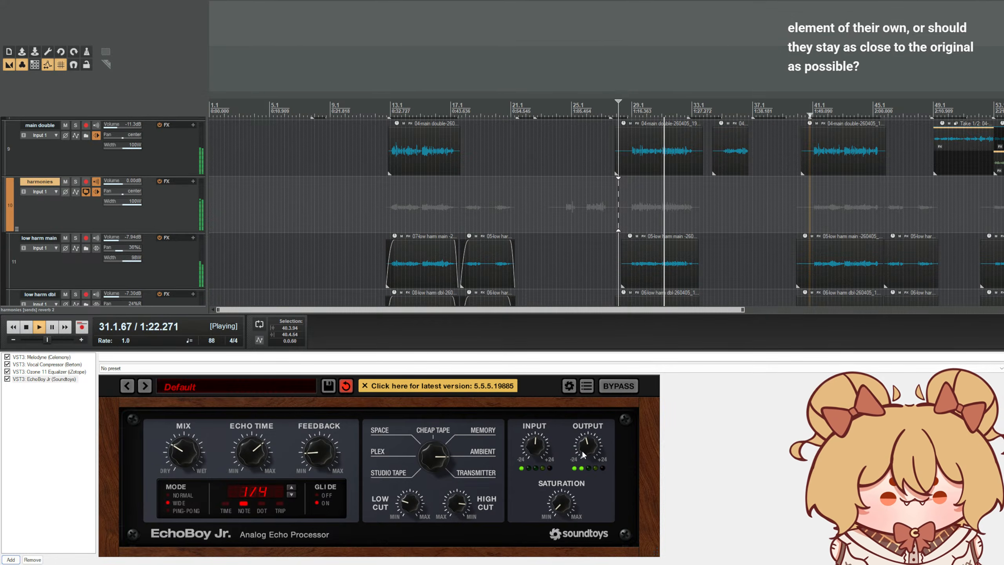
key("space")
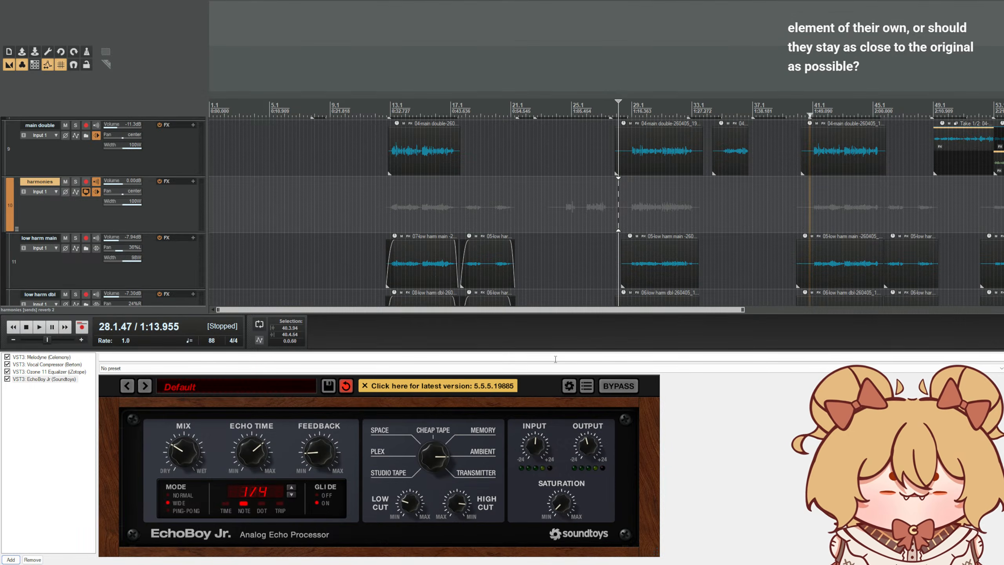
key("space")
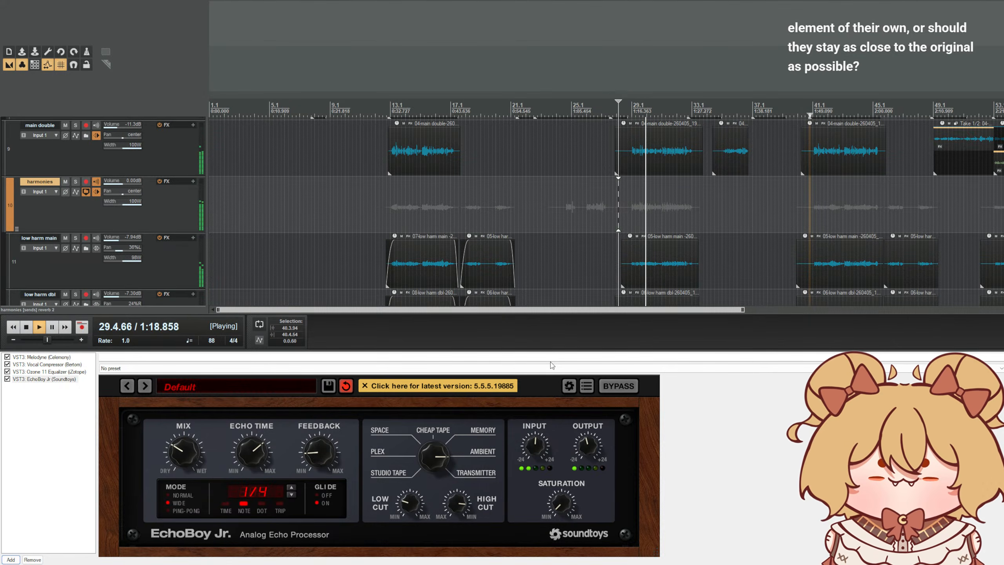
- Stop playback and dismiss the update notice in the EchoBoy Jr. plug-in
key("space")
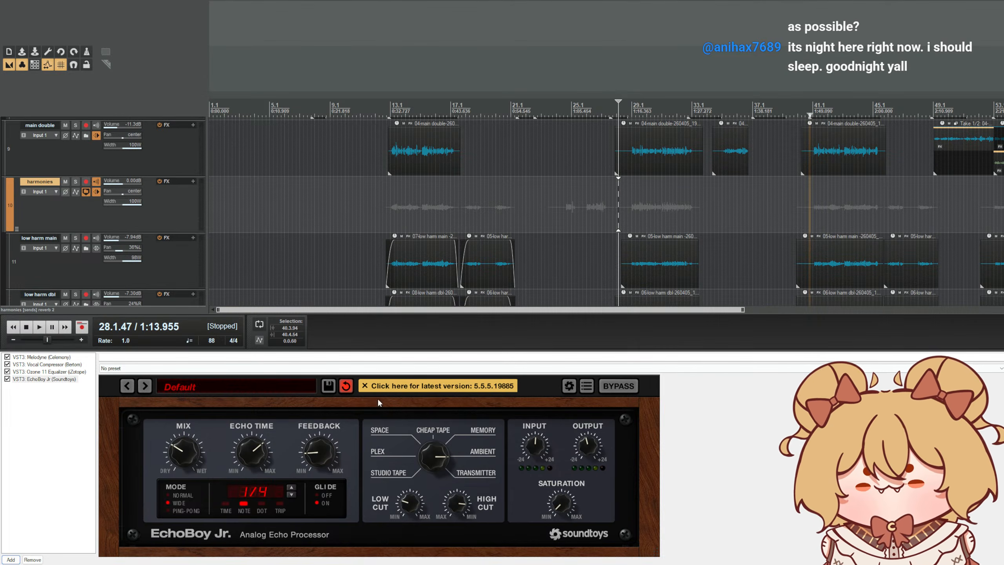
left_click(364, 385)
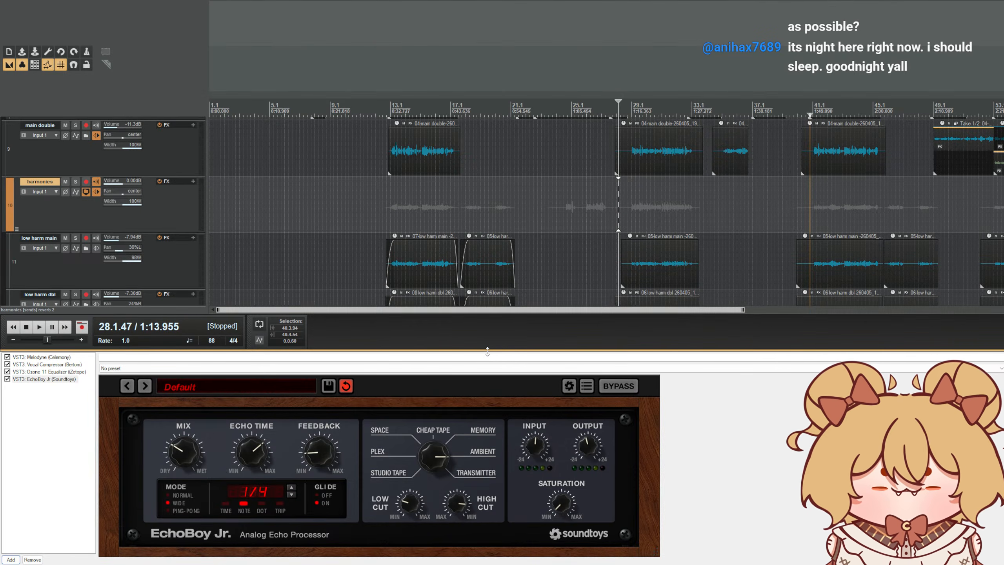
- Look over the main vocal, double and harmony tracks across the arrangement
scroll(499, 336, "down", 3)
scroll(499, 335, "up", 3)
scroll(103, 228, "down", 2)
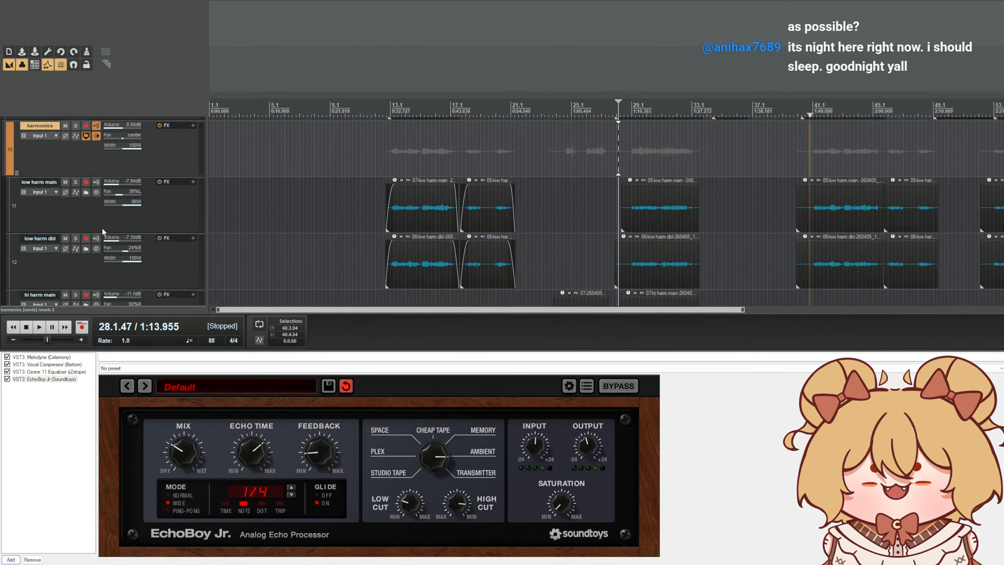
scroll(104, 227, "up", 5)
scroll(102, 225, "up", 3)
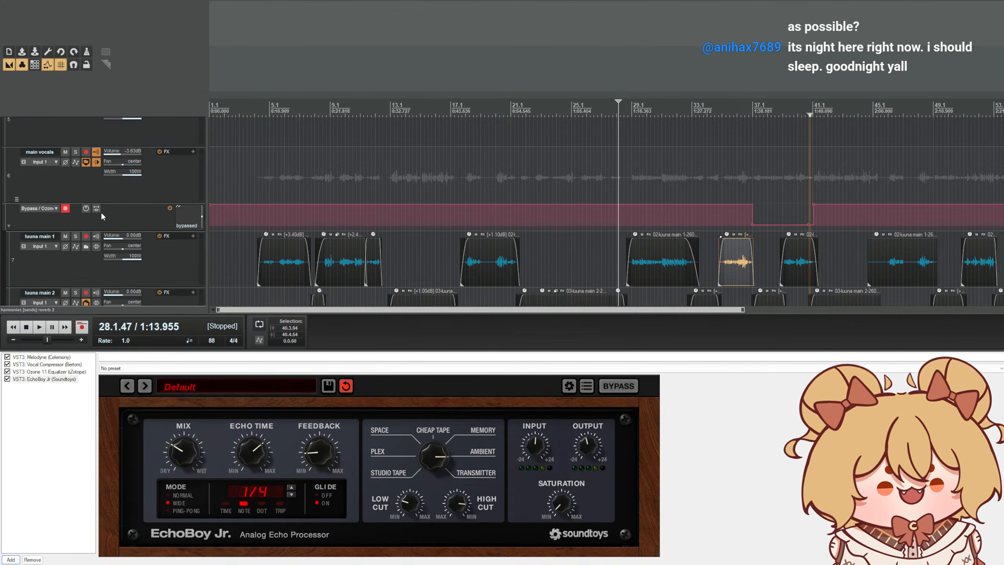
scroll(100, 214, "down", 1)
scroll(221, 231, "down", 3)
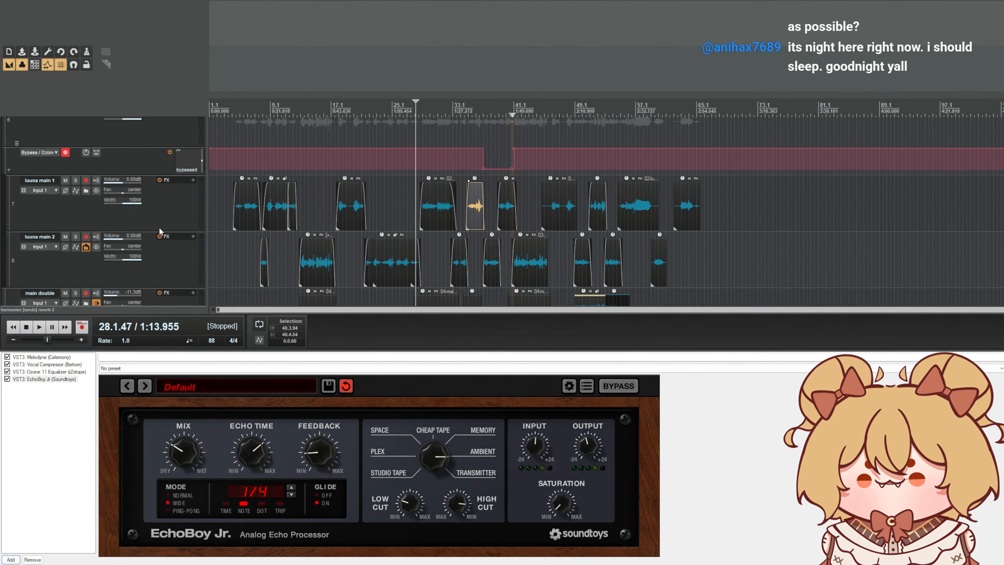
scroll(51, 257, "up", 1)
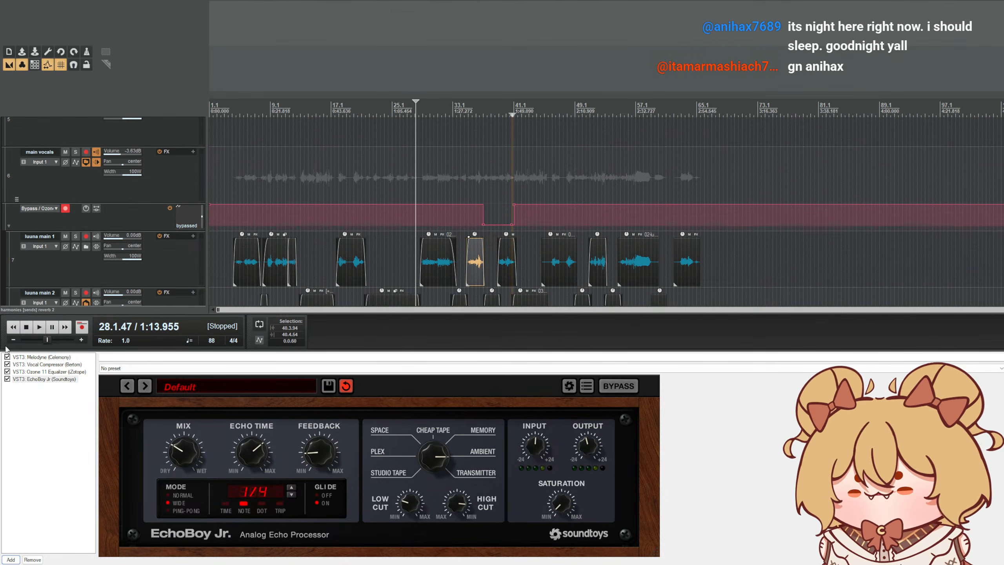
scroll(38, 335, "down", 6)
scroll(138, 245, "up", 5)
scroll(213, 239, "up", 5)
scroll(118, 242, "down", 5)
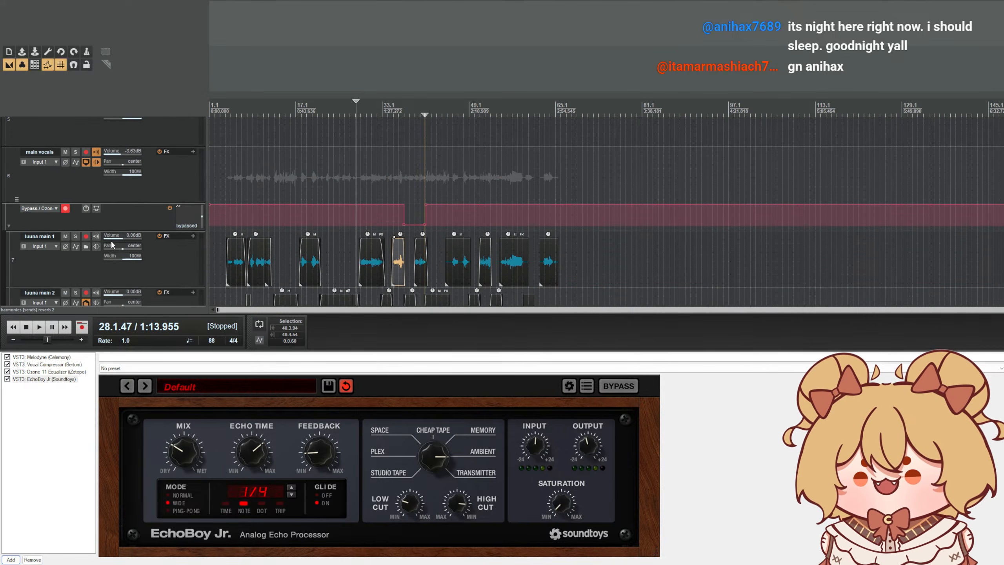
scroll(273, 267, "up", 3)
scroll(78, 240, "up", 3)
scroll(216, 250, "up", 2)
scroll(73, 229, "down", 1)
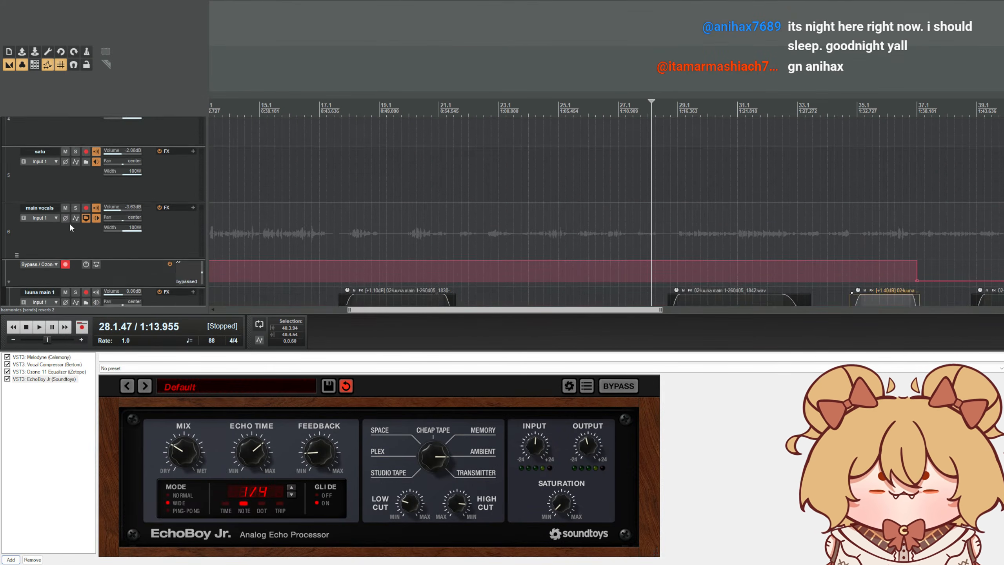
scroll(71, 228, "down", 4)
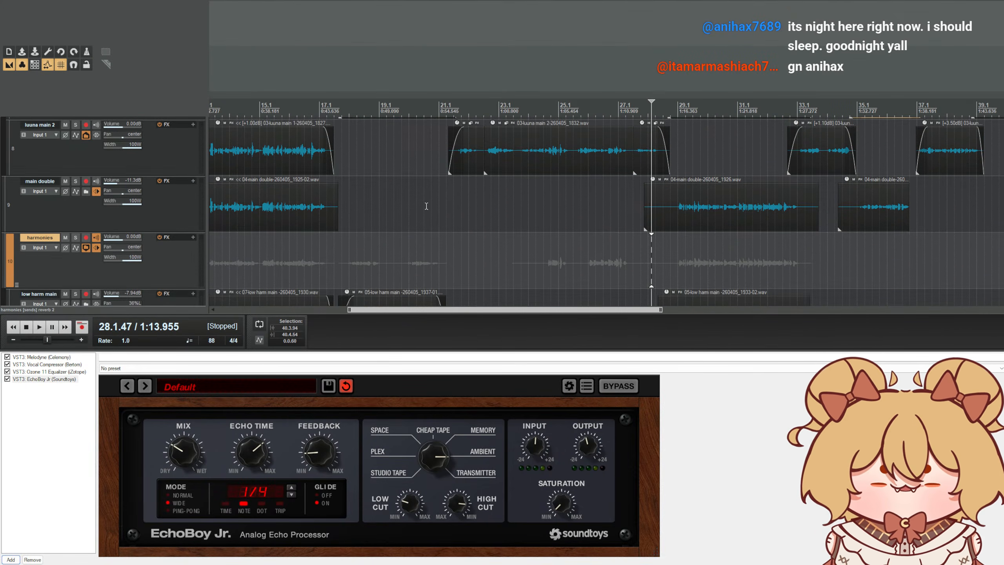
- Play the full mix from 28.1.47 to hear how the harmonies sit with the lead vocals, and stop playback
scroll(70, 207, "up", 1)
key("space")
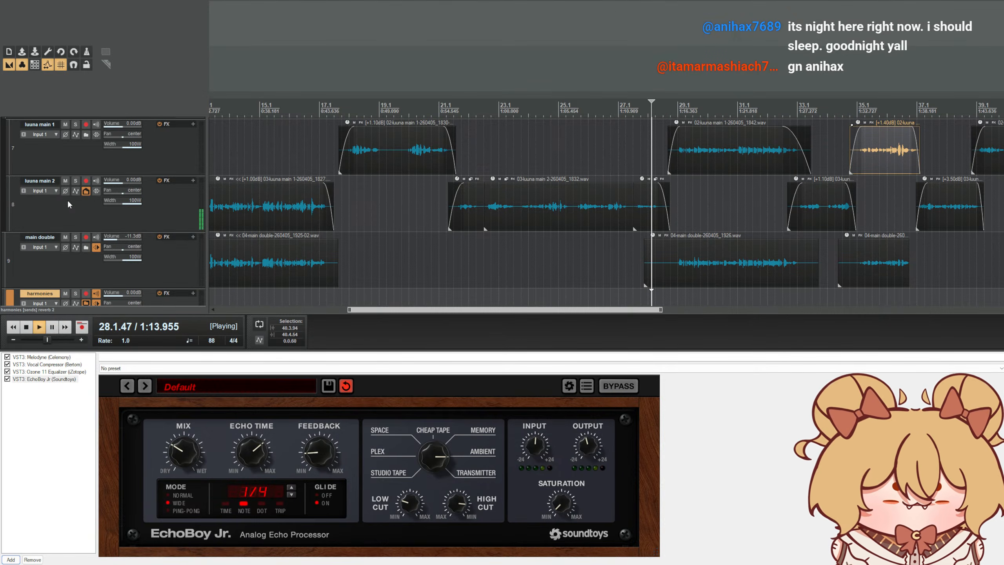
scroll(138, 161, "up", 1)
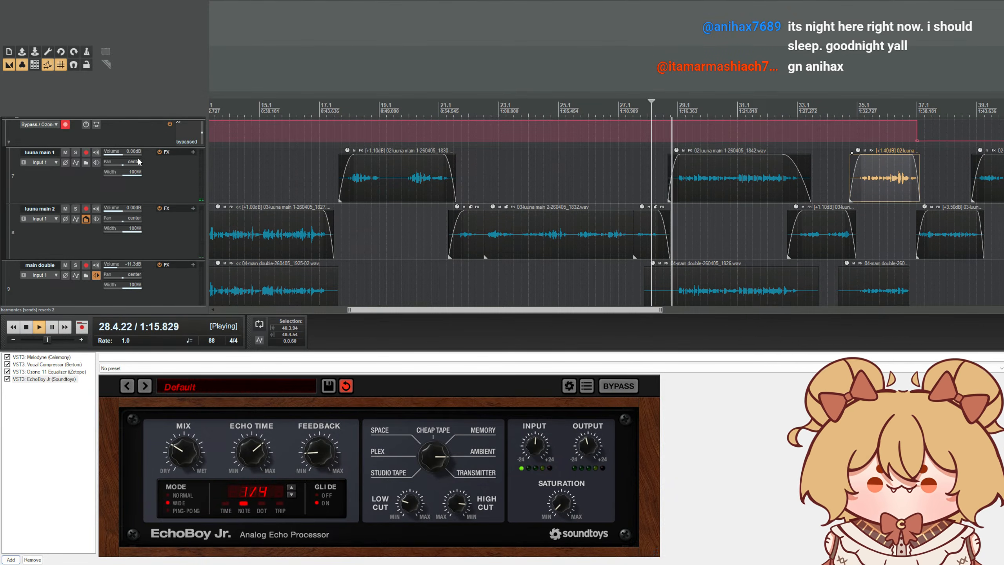
scroll(138, 161, "down", 3)
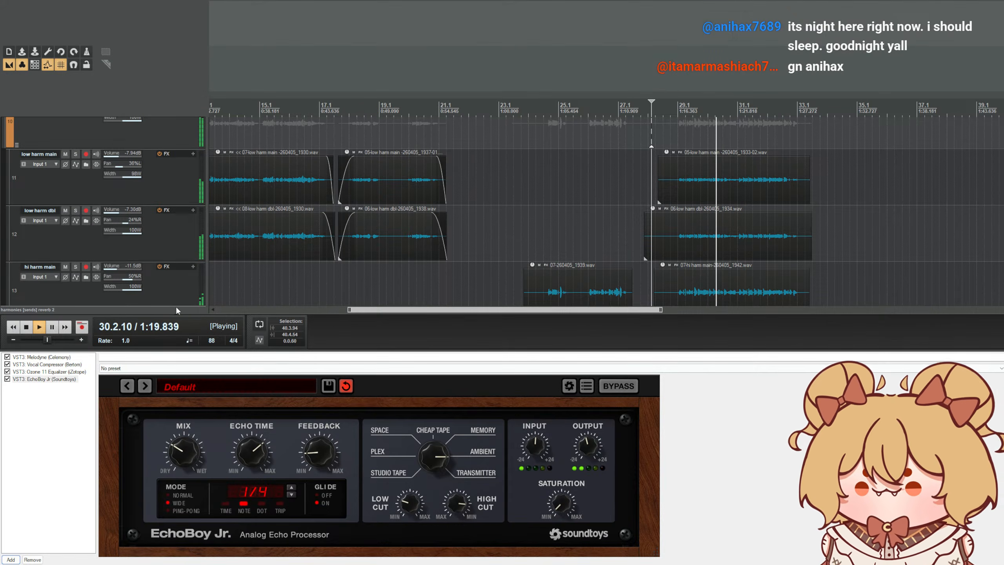
key("space")
- Solo the harmonies folder track and listen to the passage from 28.1.47 on its own
scroll(176, 280, "up", 1)
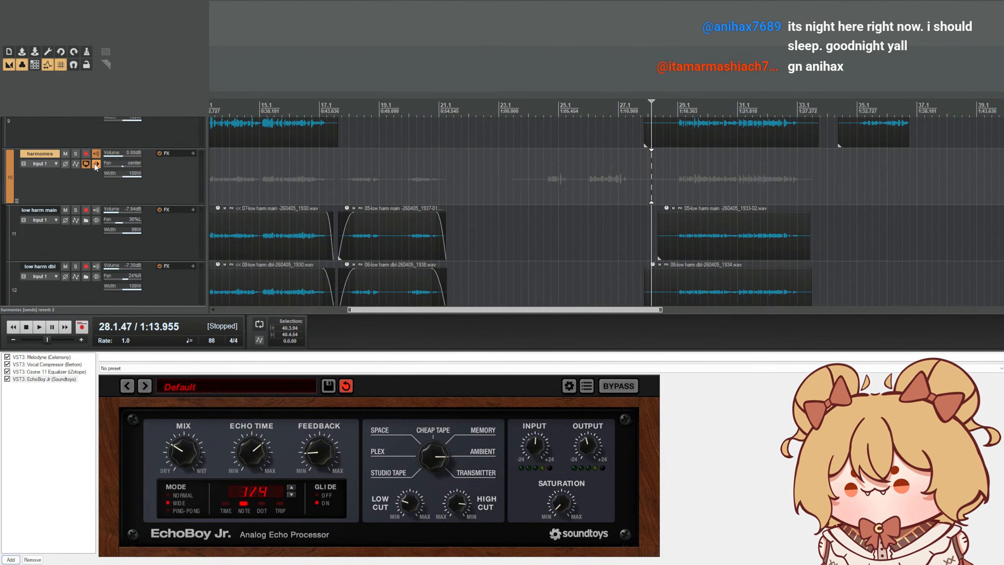
scroll(88, 212, "down", 4)
scroll(90, 212, "up", 5)
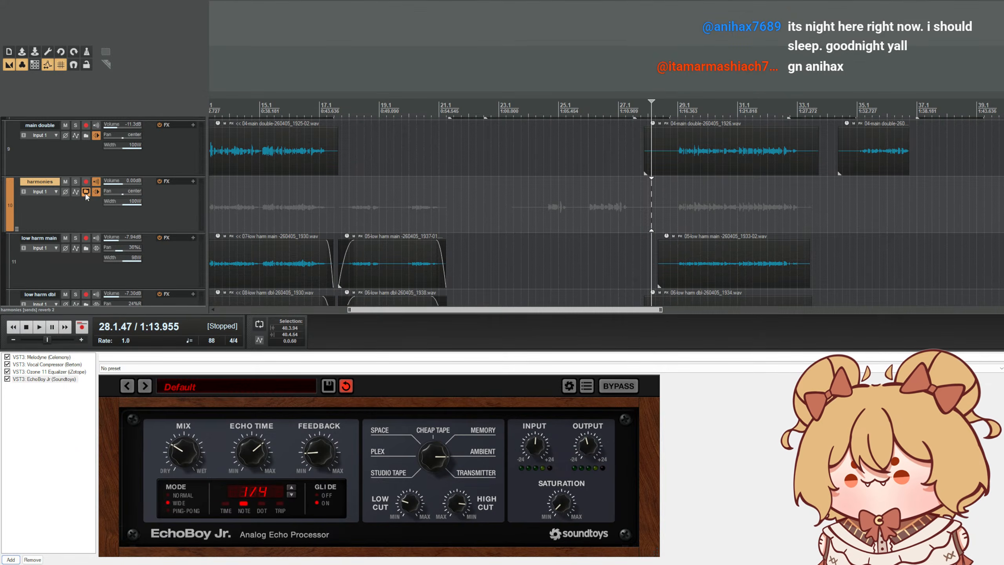
left_click(75, 182)
key("space")
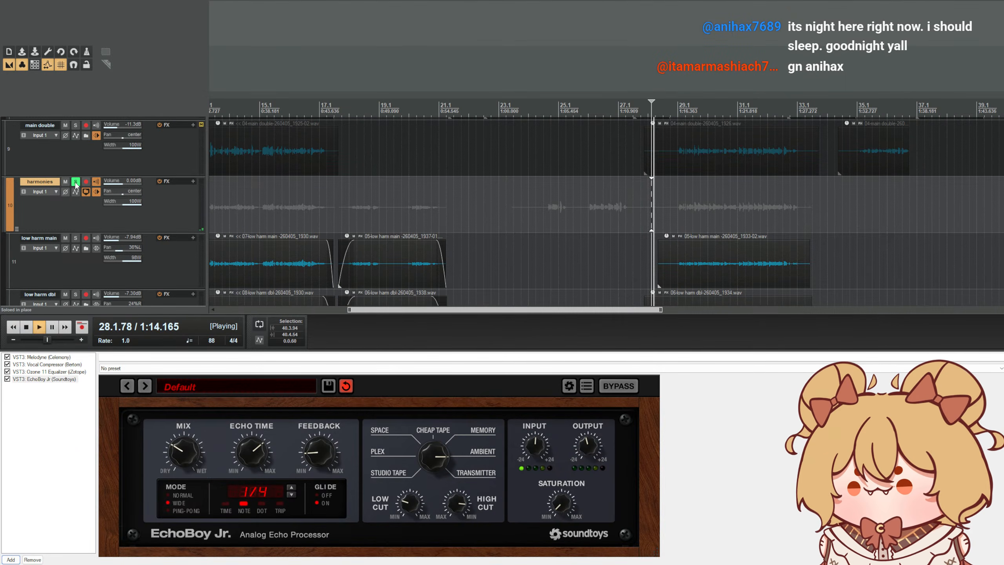
scroll(79, 190, "down", 3)
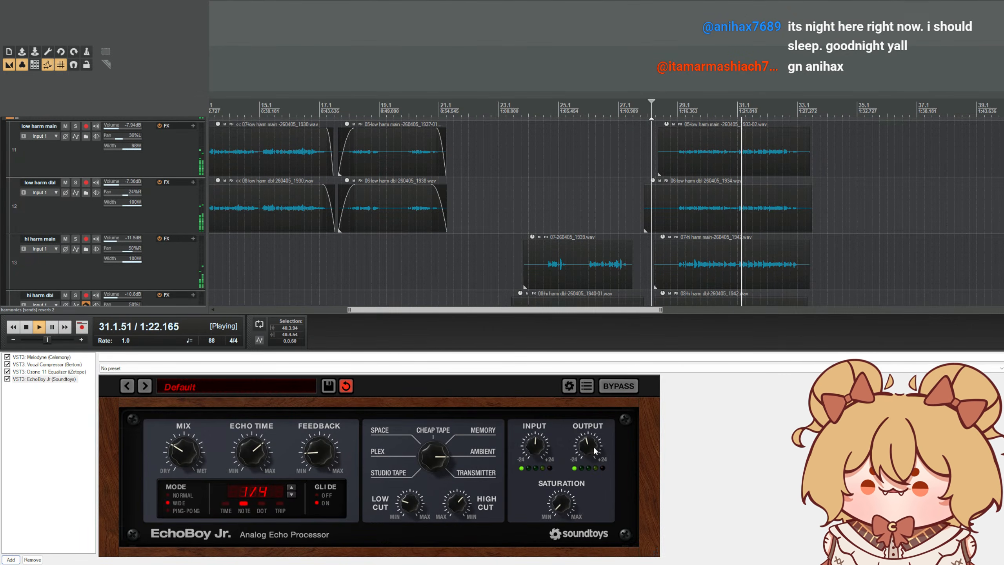
key("space")
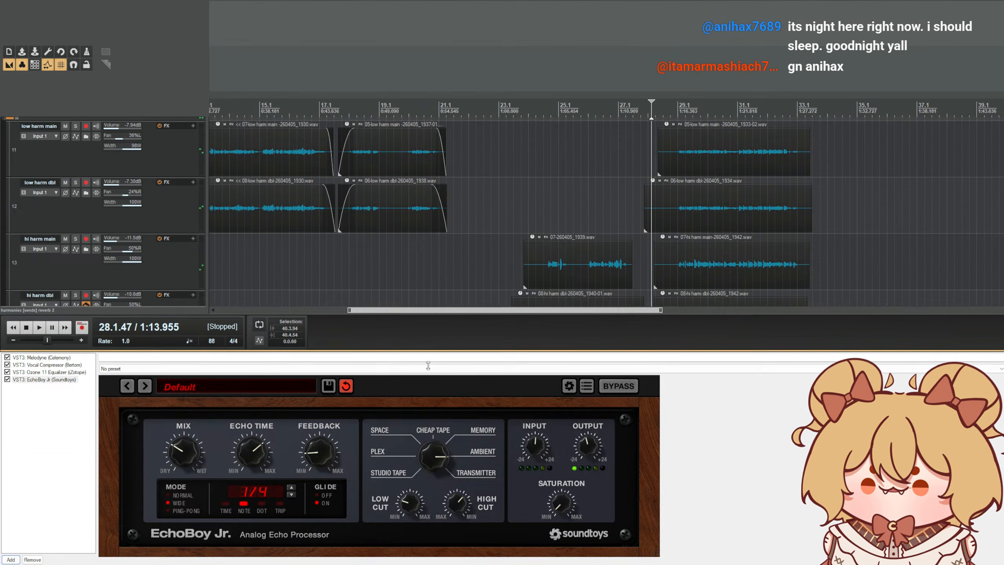
- Place the edit cursor at 29.4.98 and open Melodyne from the low harm main track's effects chain
left_click_drag(428, 366, 429, 489)
scroll(688, 299, "up", 2)
scroll(162, 291, "up", 3)
scroll(709, 290, "up", 2)
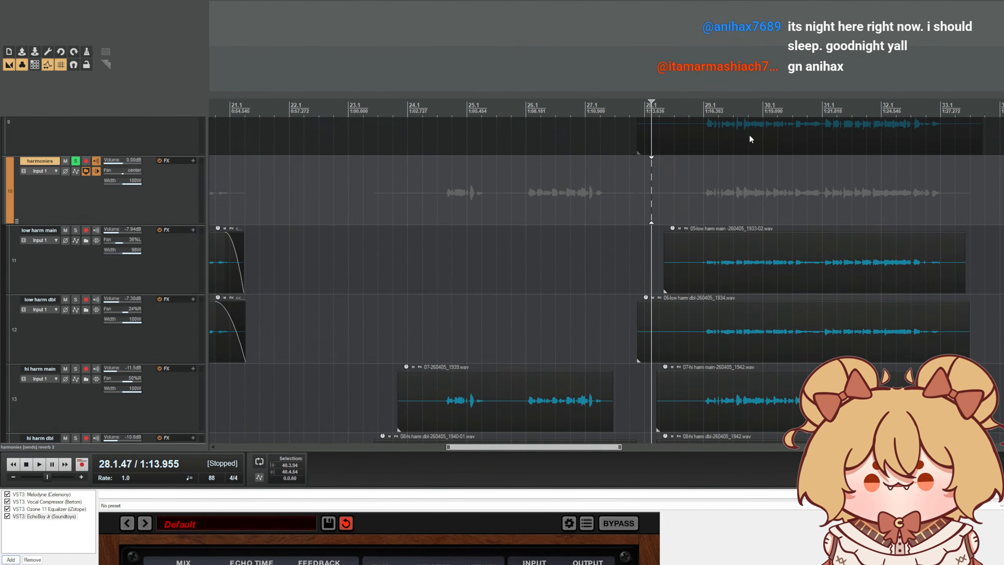
left_click(762, 102)
left_click(176, 271)
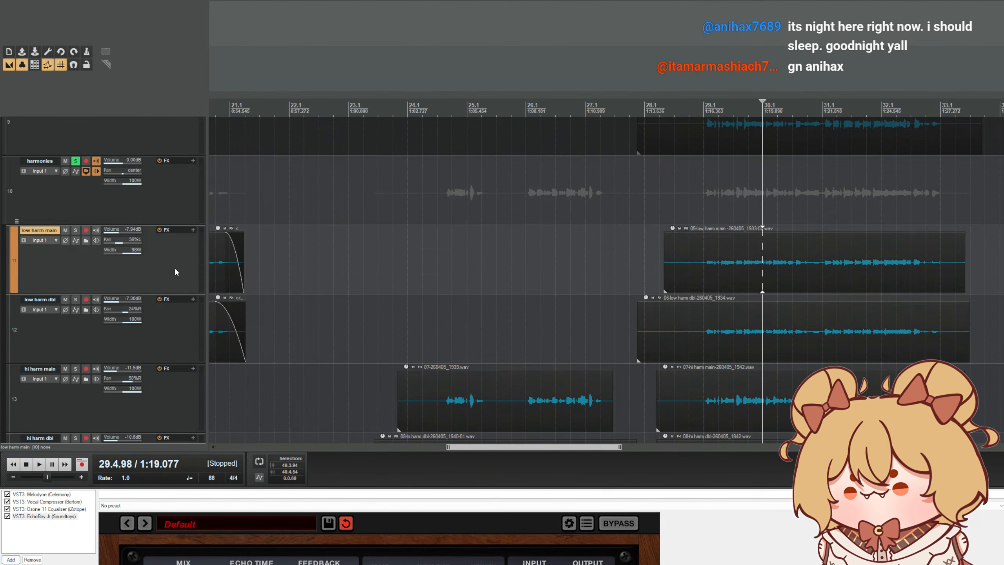
left_click(195, 230)
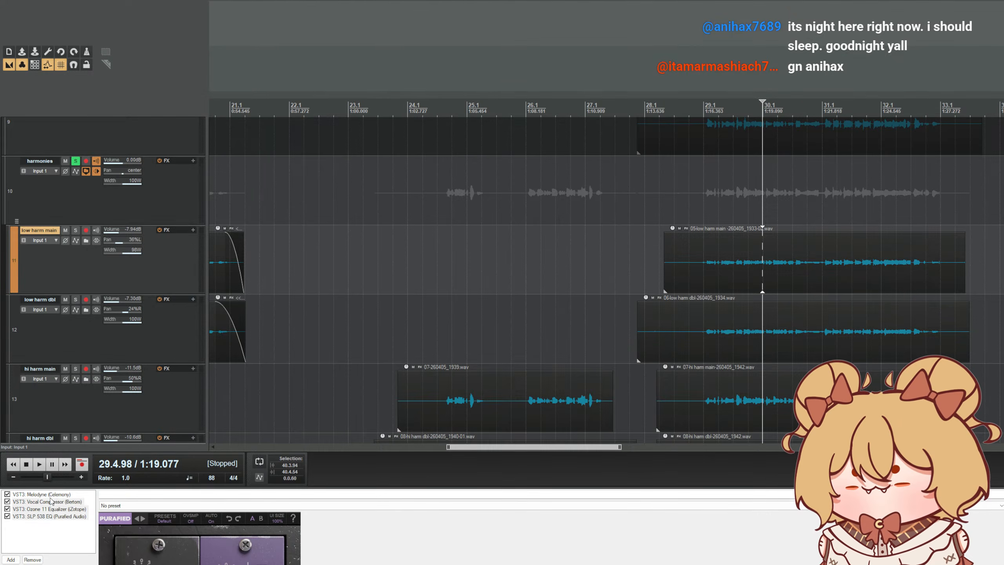
left_click(41, 494)
- Move the low harm main F#3 note just before bar 31 down to F3 and set its pitch modulation to -189%
key("space")
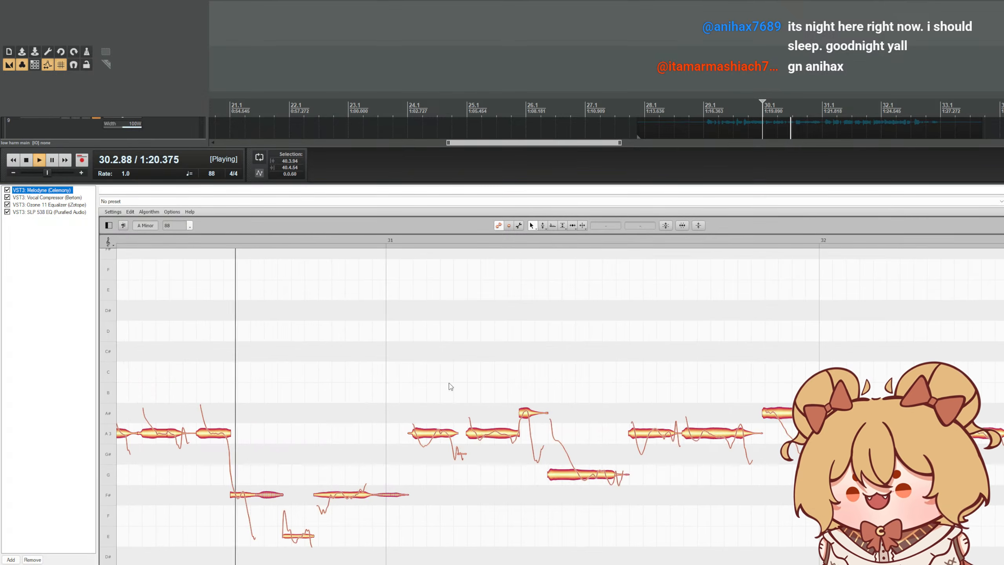
key("space")
scroll(450, 387, "down", 2)
left_click(302, 497)
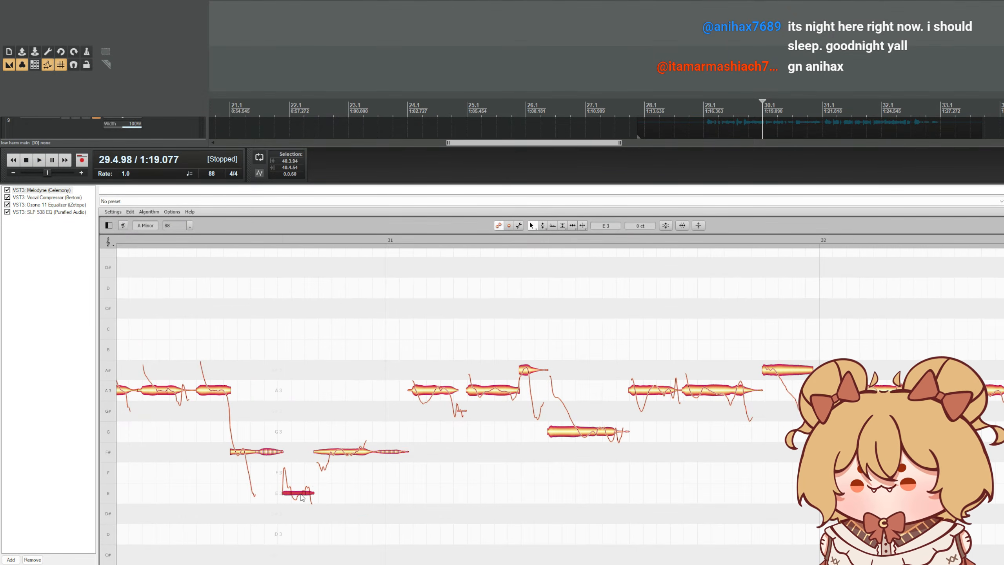
left_click(339, 455)
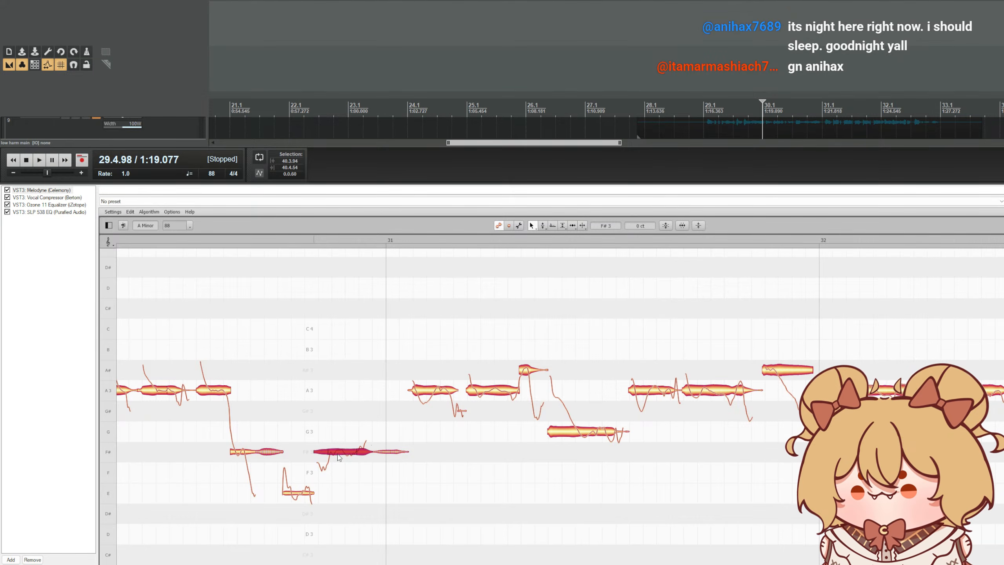
left_click_drag(339, 456, 336, 474)
double_click(336, 474)
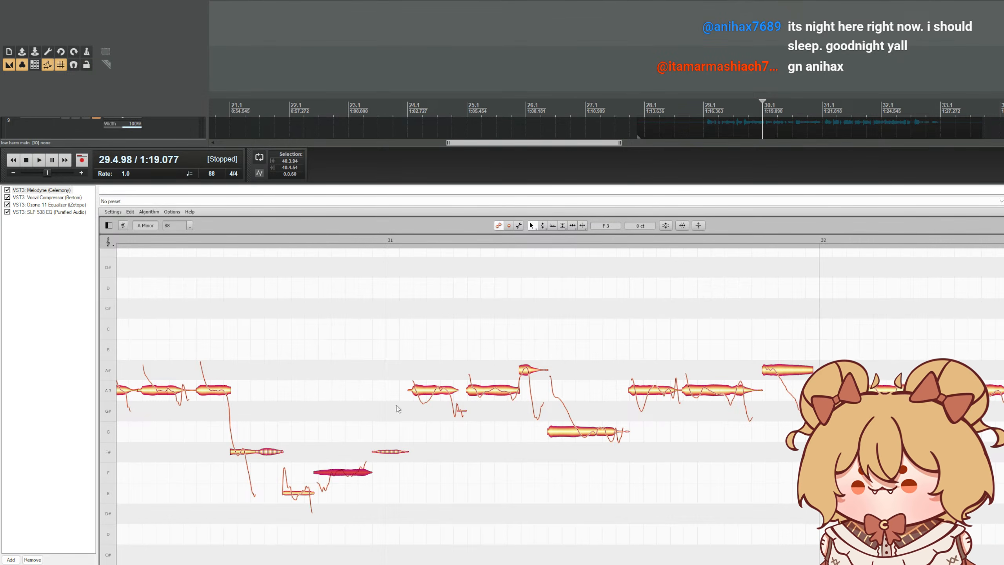
left_click(539, 249)
left_click_drag(361, 476, 352, 545)
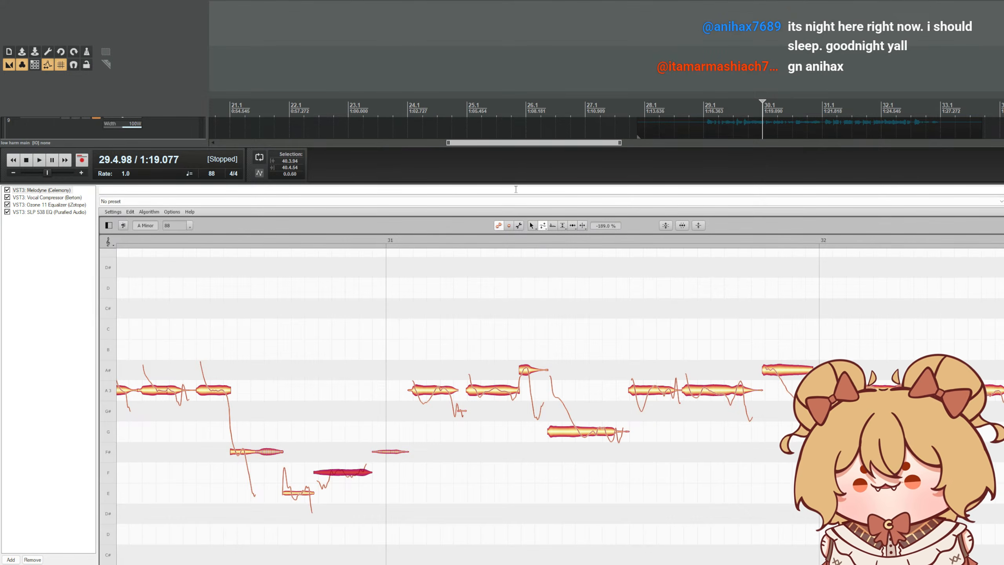
- Select the low harm dbl clip with the cursor at 29.1.25 and open that track's Melodyne in an enlarged editor
left_click_drag(512, 184, 470, 477)
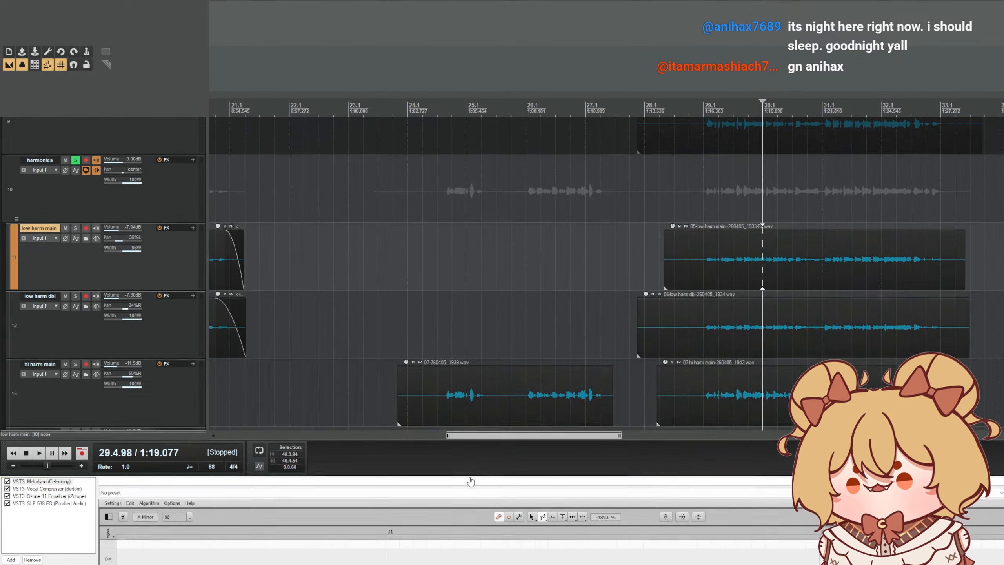
left_click(708, 332)
left_click(60, 490)
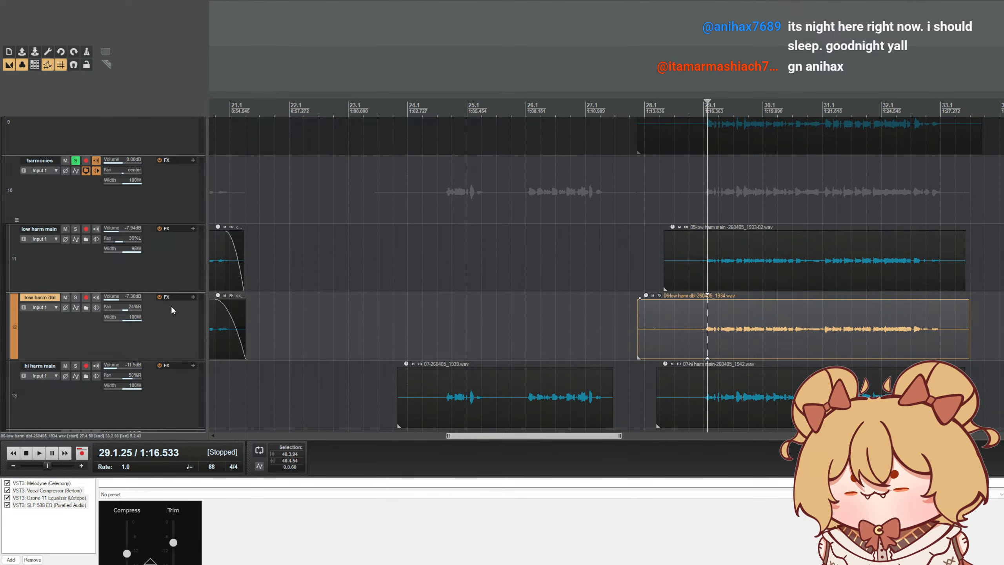
left_click(62, 484)
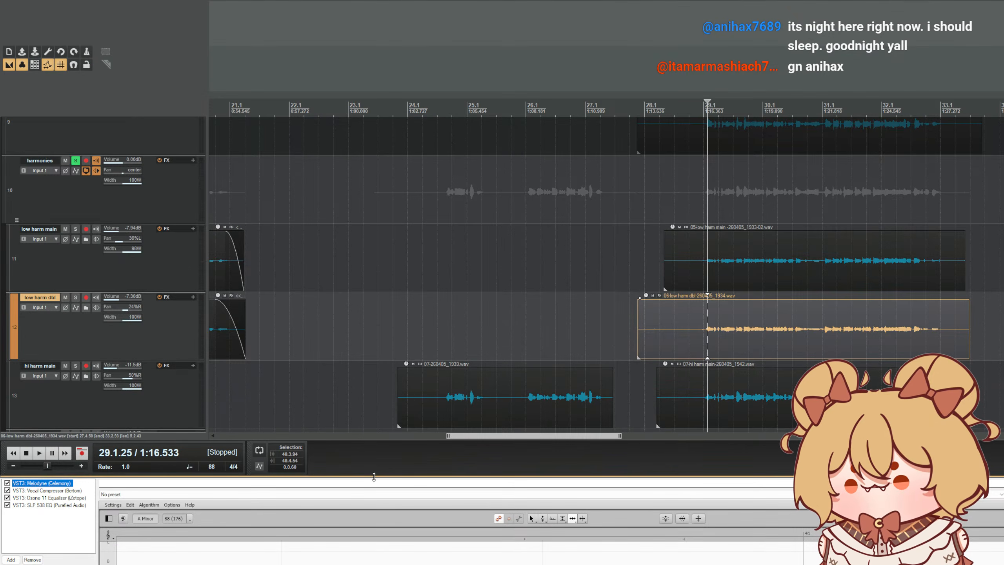
left_click_drag(374, 477, 415, 183)
- Reduce the pitch modulation of the low harm dbl track's long F note just before bar 31 to 56%
key("space")
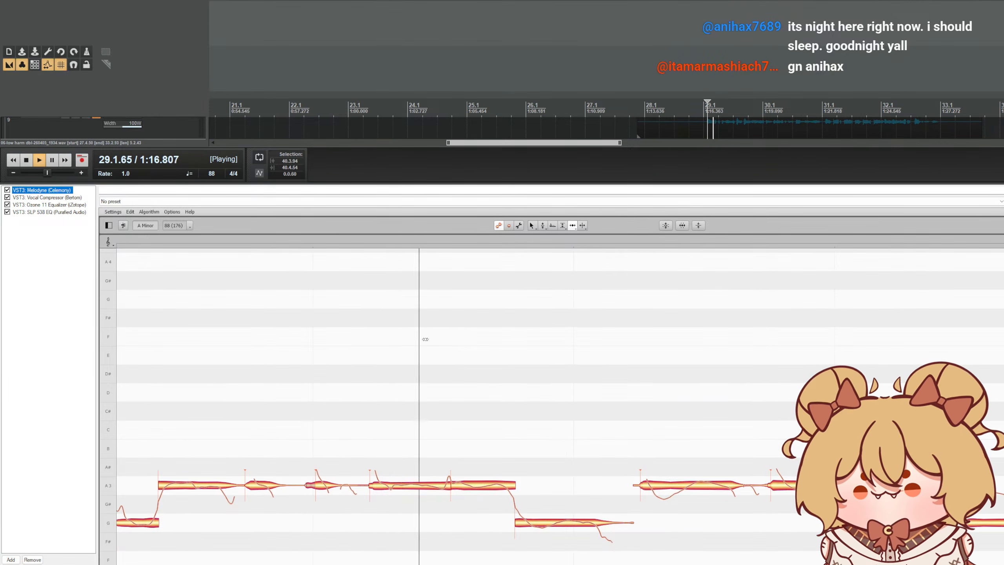
key("space")
left_click_drag(534, 564, 594, 564)
left_click(570, 479)
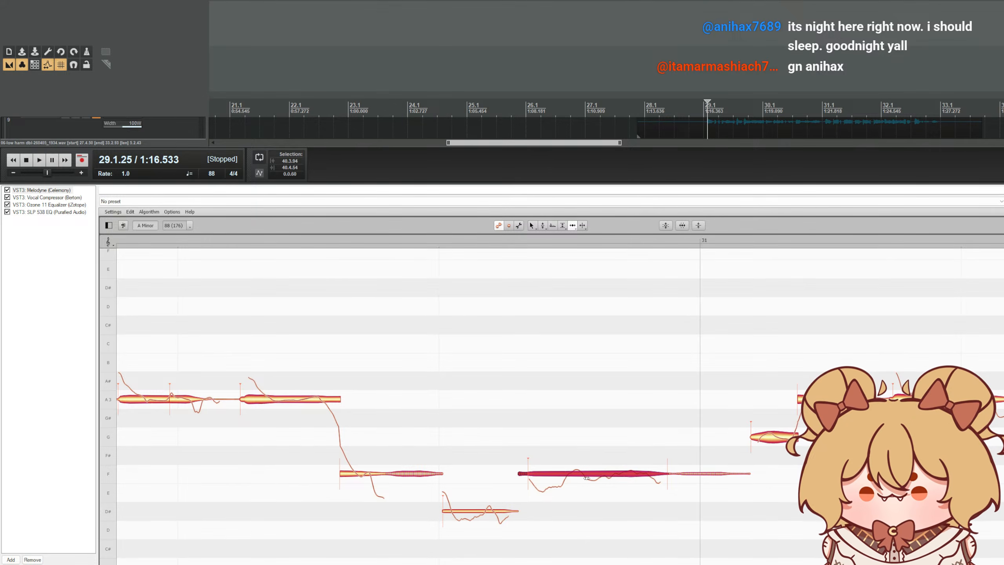
left_click(544, 225)
left_click(545, 247)
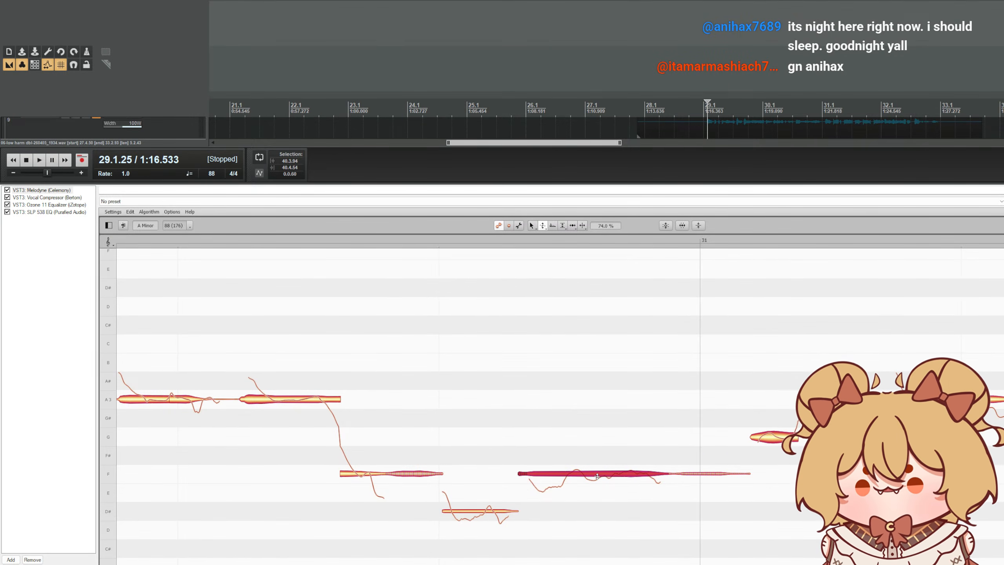
left_click_drag(598, 476, 598, 486)
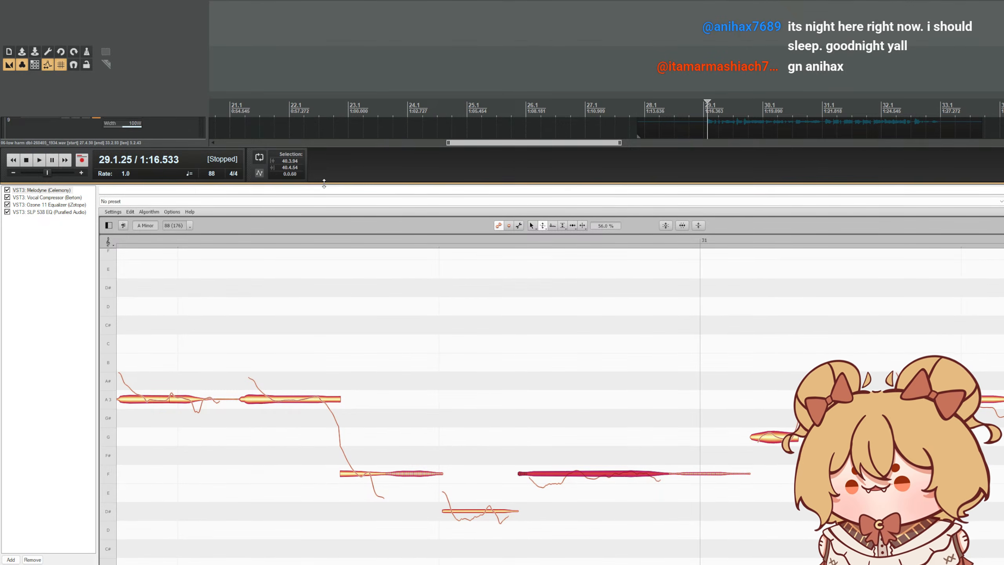
- Play the passage from 29.1.25 and unsolo the harmonies track to hear the retuned notes in the full mix
left_click_drag(324, 184, 329, 485)
scroll(512, 326, "down", 2)
key("space")
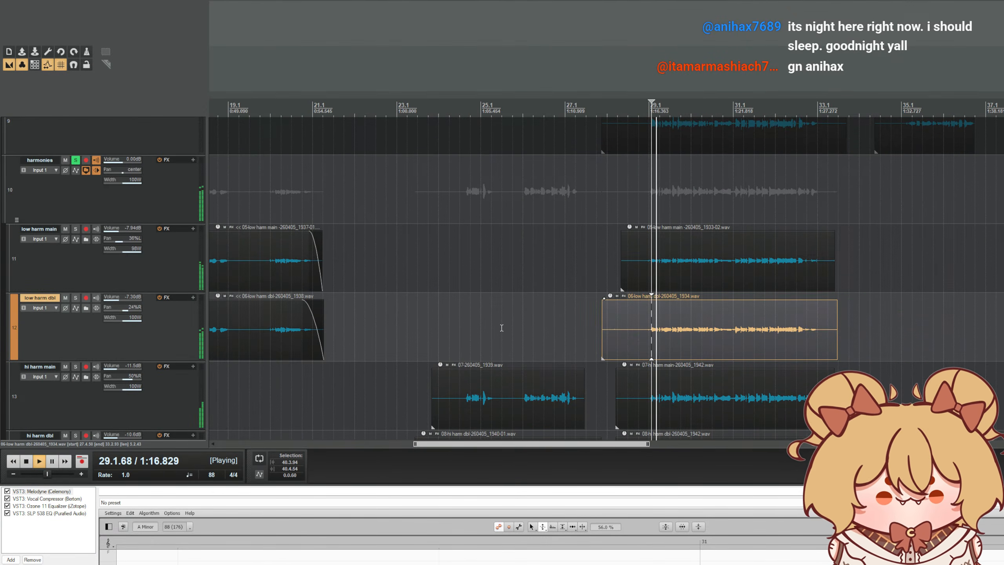
left_click(75, 160)
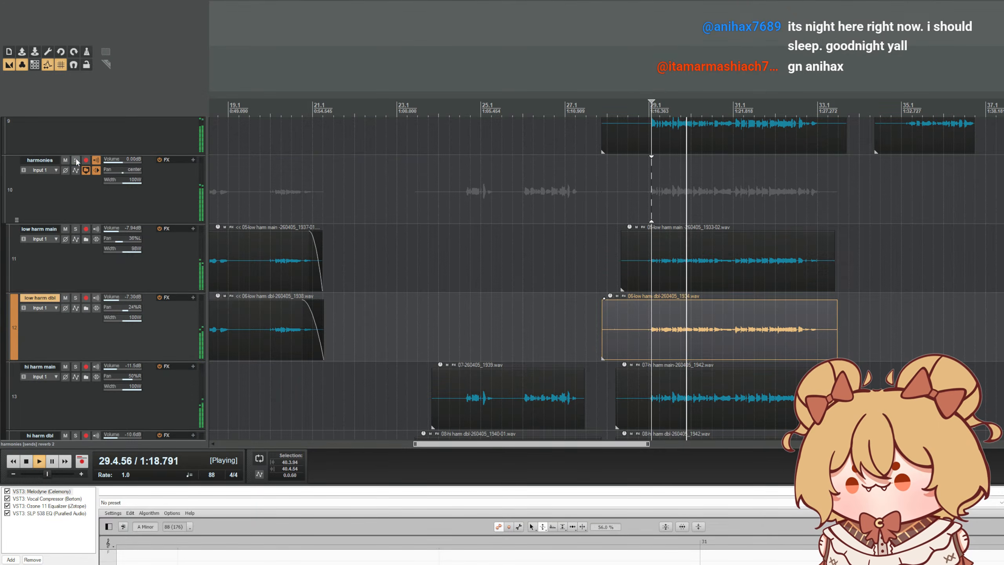
scroll(321, 220, "down", 1)
scroll(321, 222, "up", 1)
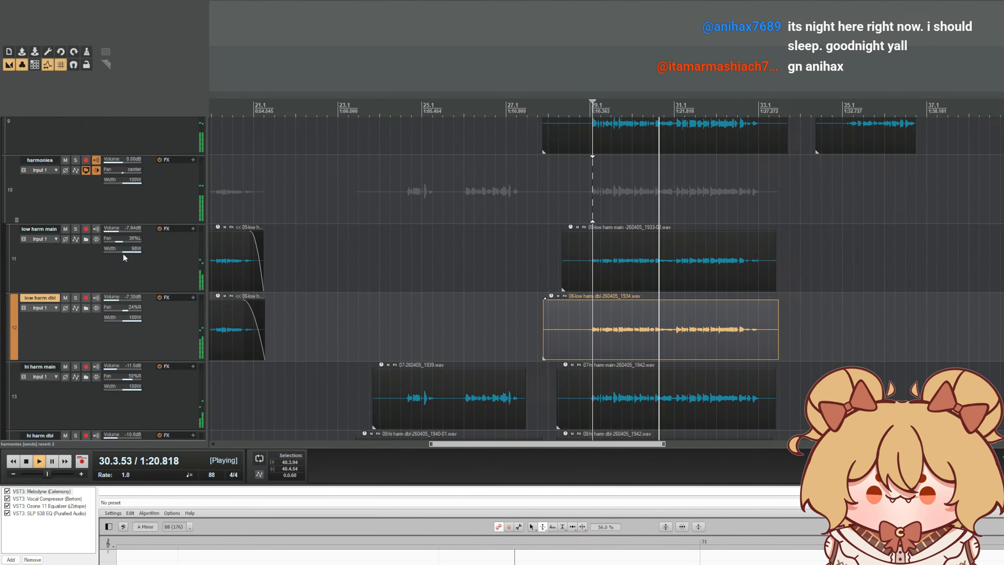
- Listen to the retuned harmonies in the full mix until the phrase ends after bar 33 and stop playback
scroll(124, 257, "down", 4)
scroll(152, 266, "up", 4)
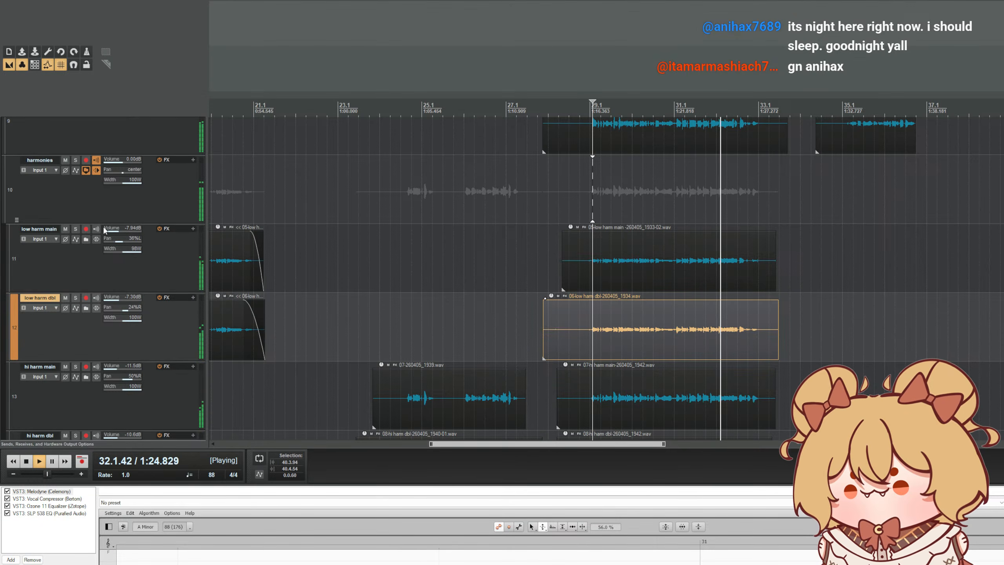
left_click(96, 178)
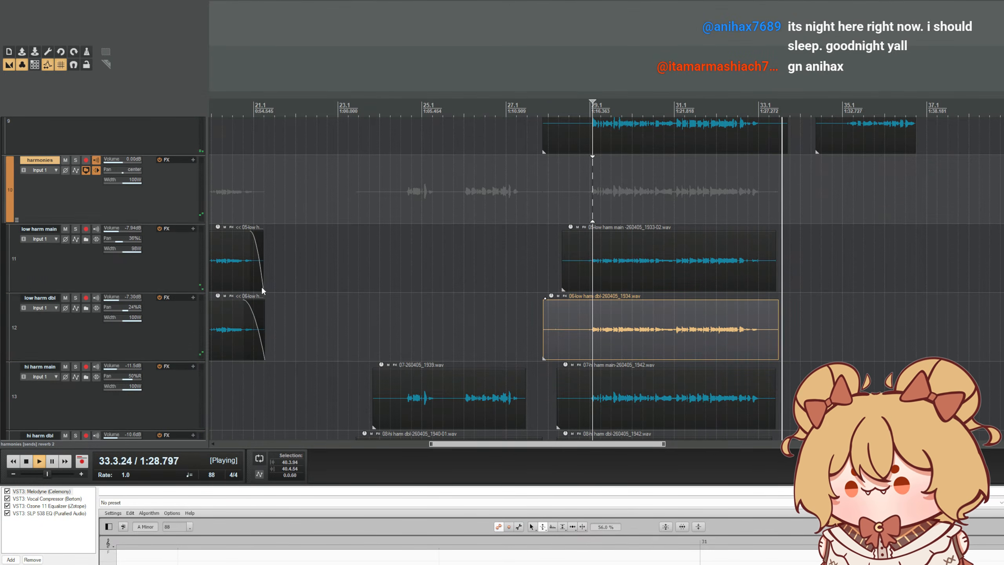
key("space")
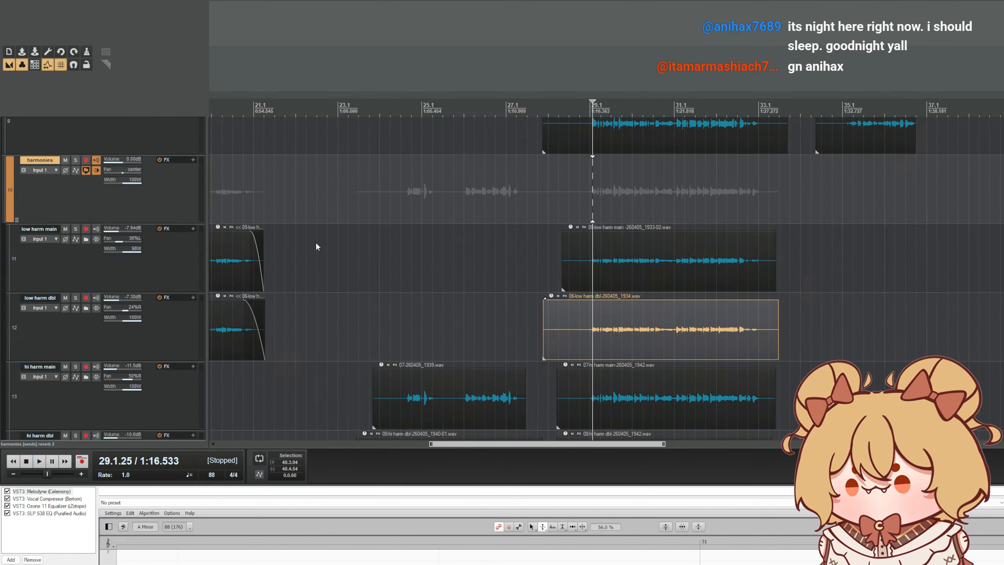
- Replay from 29.1.25 and adjust the hi harm main and hi harm dbl volumes together to -11.2 dB and -10.3 dB
key("space")
scroll(477, 161, "down", 3)
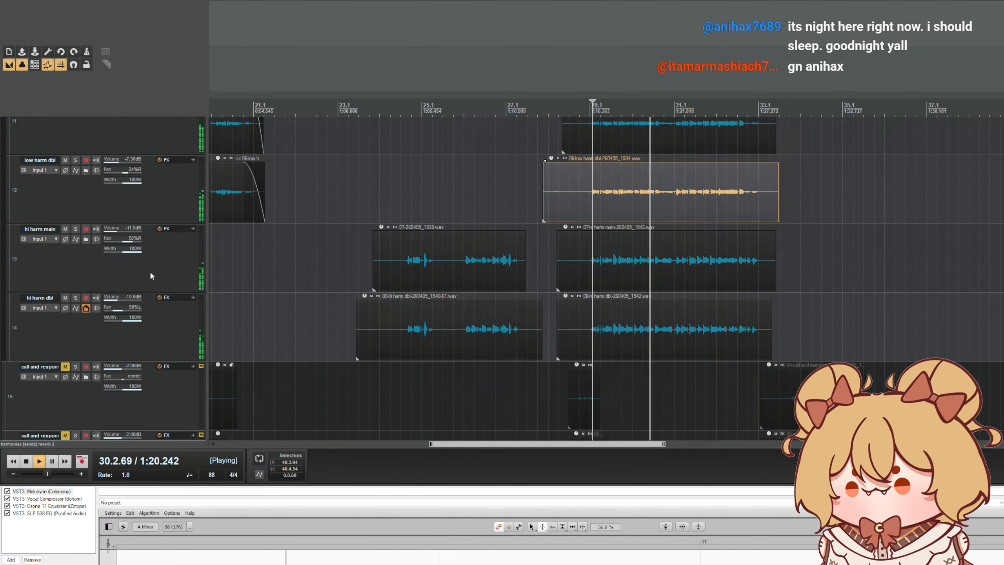
left_click(150, 314)
left_click(162, 273)
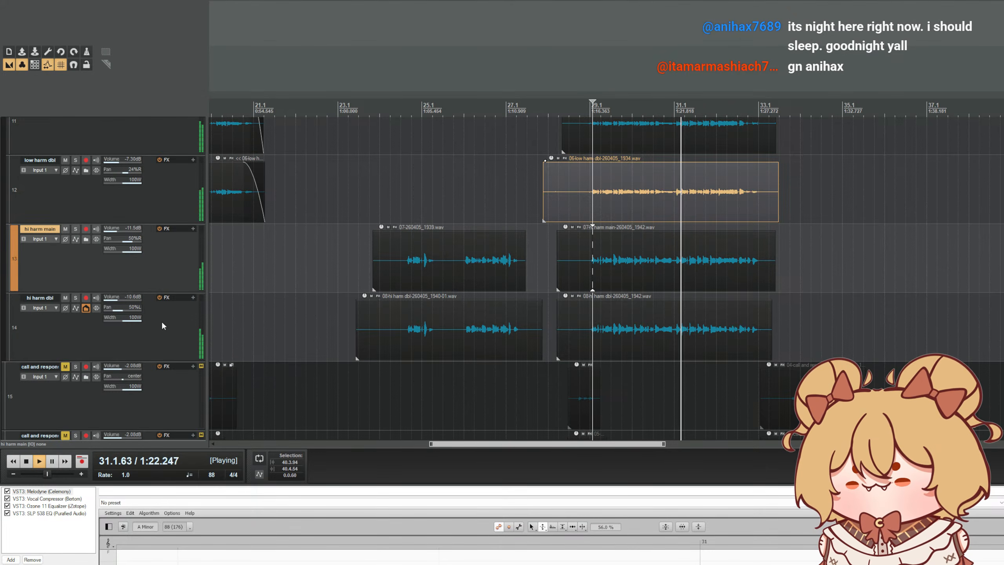
left_click(163, 327, "ctrl")
left_click_drag(117, 231, 118, 231)
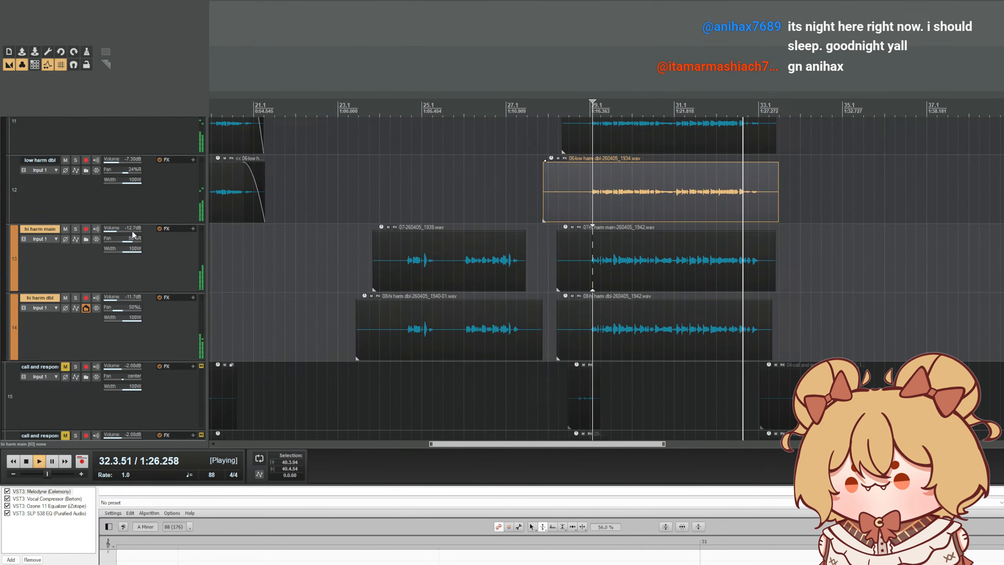
- Add matching fade-ins to the low harm main and low harm dbl clips that begin just before bar 41
scroll(407, 269, "down", 2)
scroll(405, 264, "up", 4)
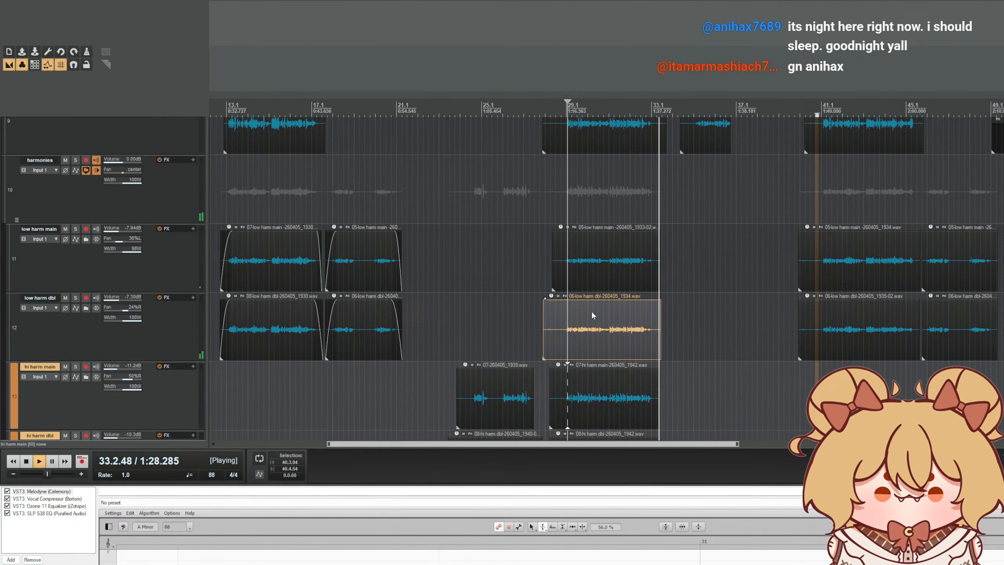
scroll(356, 277, "down", 2)
scroll(830, 277, "up", 2)
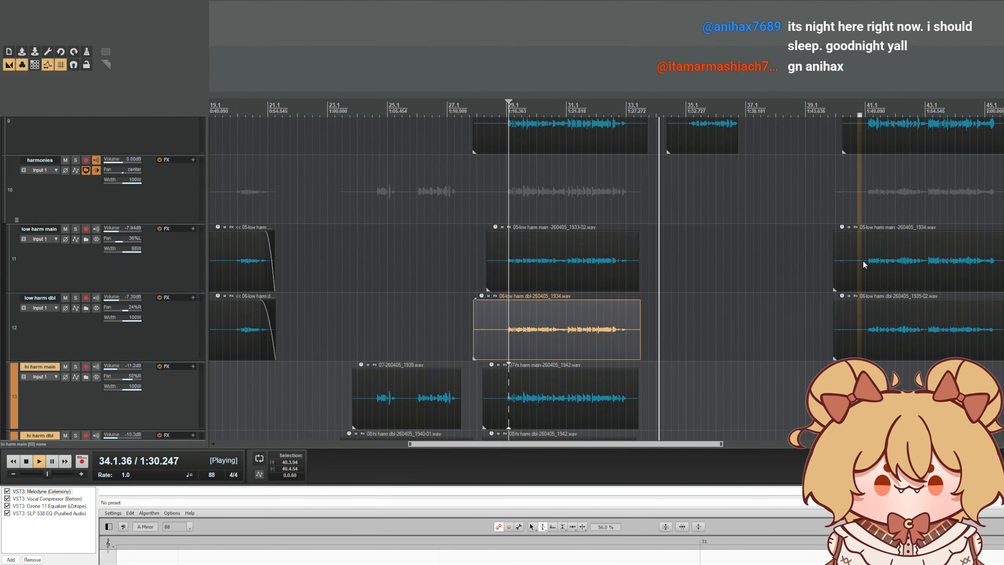
left_click_drag(799, 364, 824, 264)
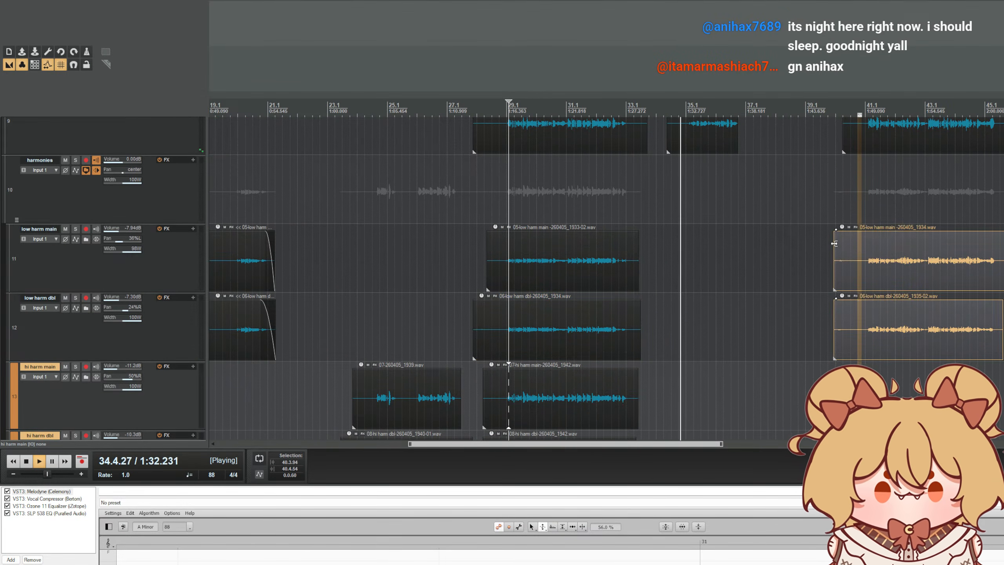
left_click_drag(840, 260, 884, 238)
scroll(909, 255, "down", 2)
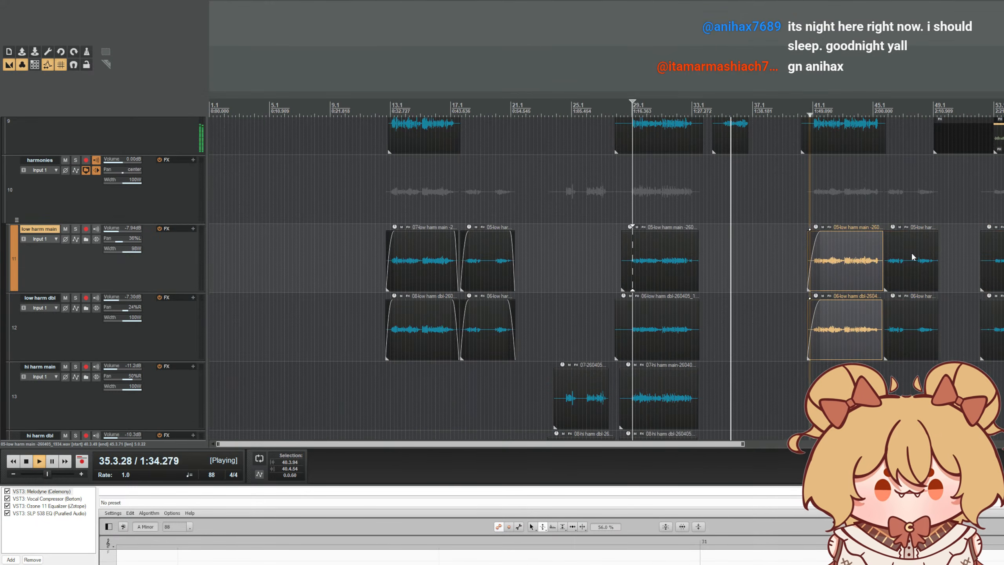
- Review the lead, double and harmony tracks around bars 29 to 45 while the song keeps playing
scroll(251, 260, "up", 3)
scroll(252, 261, "up", 2)
scroll(49, 292, "down", 3)
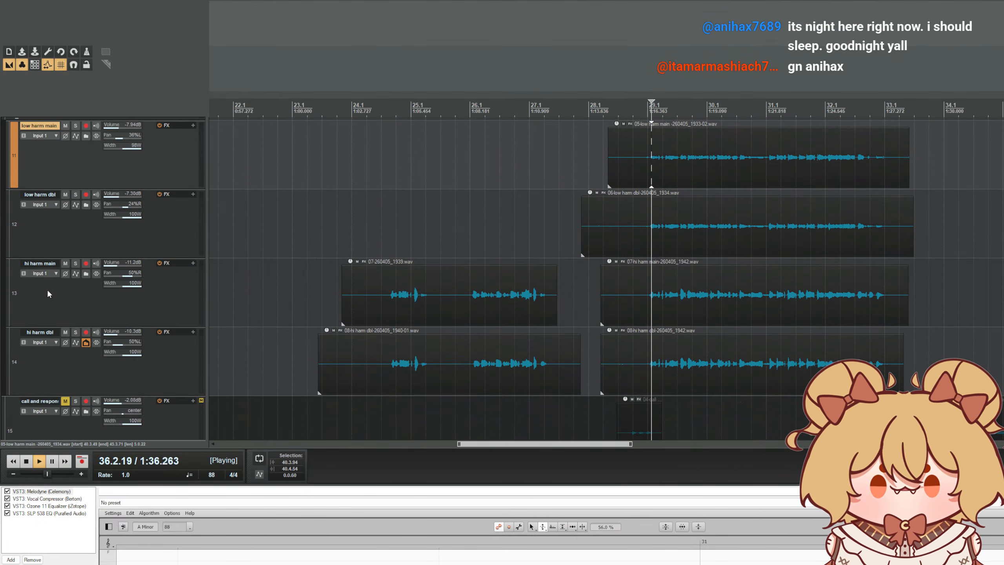
scroll(51, 282, "up", 5)
scroll(54, 275, "down", 2)
scroll(255, 285, "down", 2)
scroll(136, 268, "up", 4)
scroll(480, 358, "down", 2)
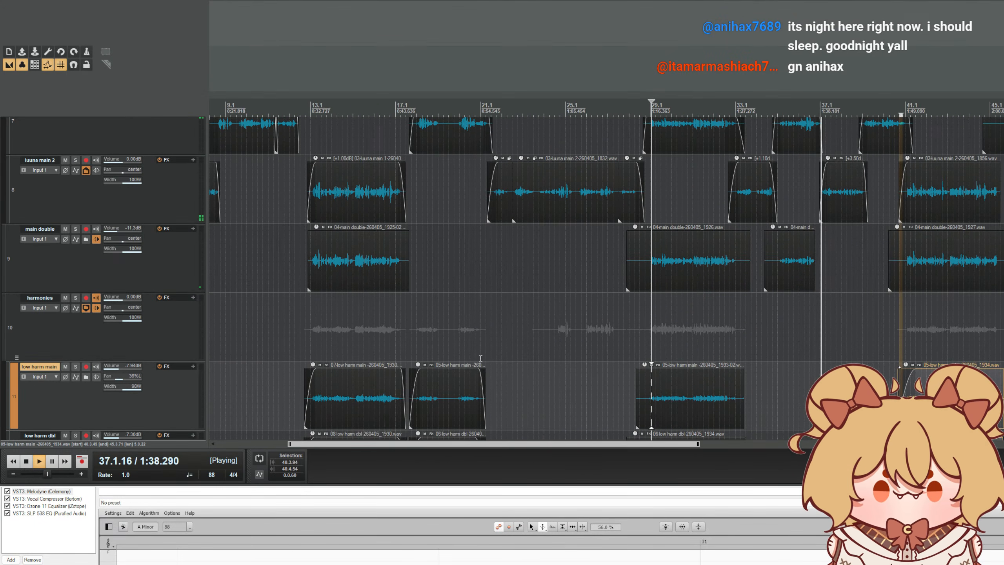
left_click_drag(614, 445, 738, 449)
scroll(83, 275, "up", 2)
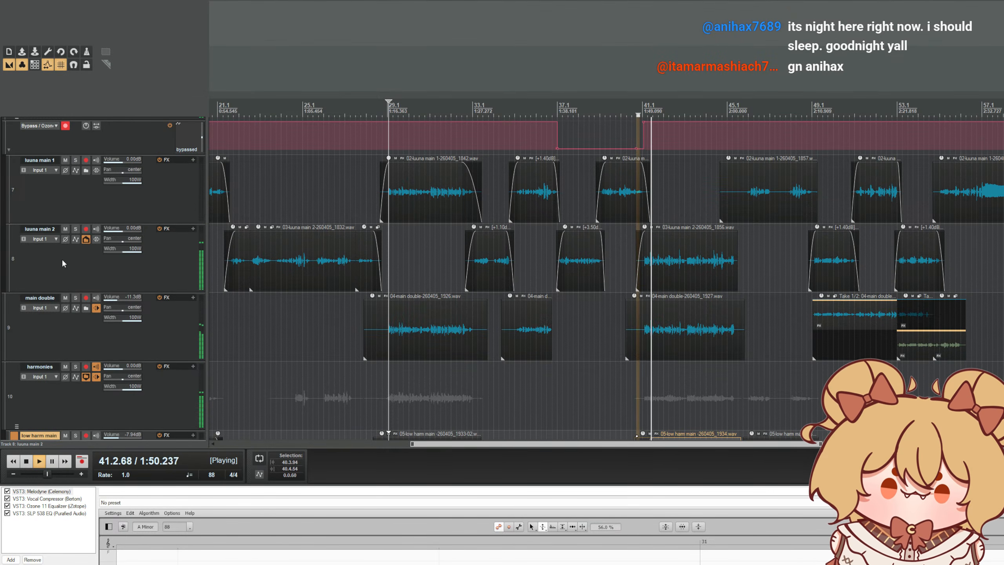
scroll(706, 311, "up", 2)
scroll(685, 321, "down", 4)
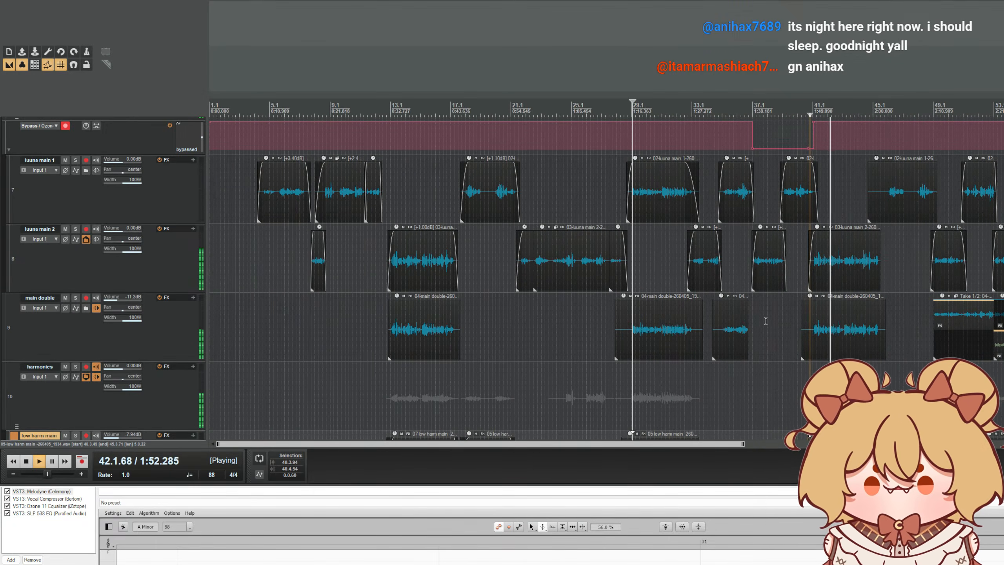
- Trim the start of the main double clip near bar 41 to 40.4.67 and give it a fade-in
left_click(822, 327)
scroll(823, 327, "up", 4)
left_click_drag(567, 313, 632, 302)
scroll(566, 286, "down", 1)
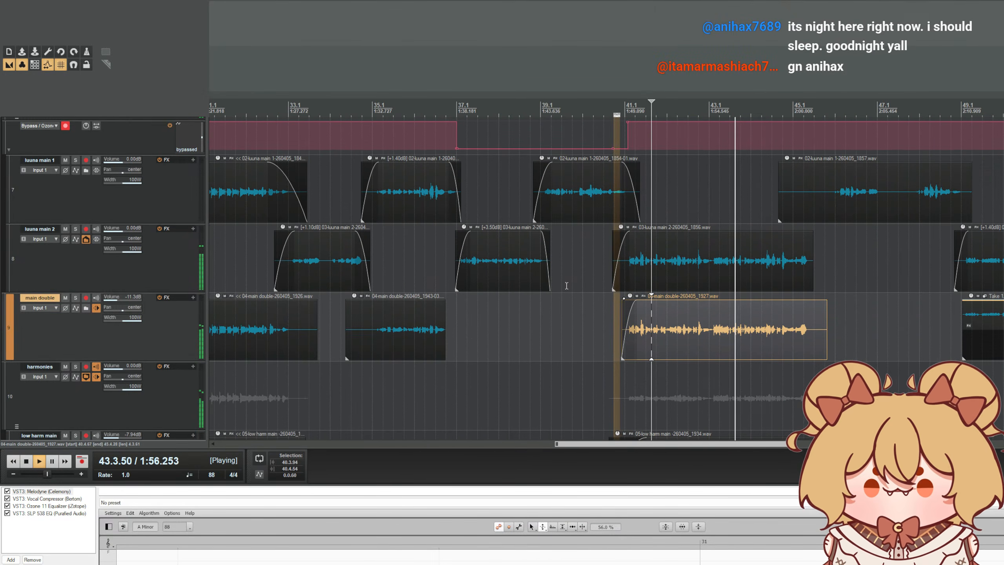
- Listen on through the harmonies after bar 43, checking their clips, and continue playback from bar 49
scroll(69, 237, "down", 1)
scroll(69, 236, "down", 1)
scroll(69, 235, "down", 1)
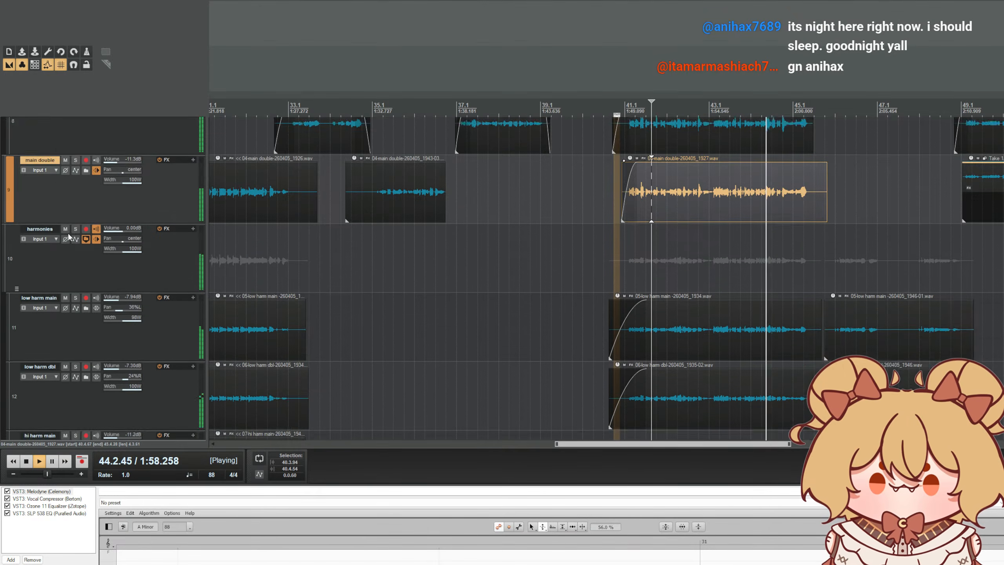
scroll(259, 250, "down", 1)
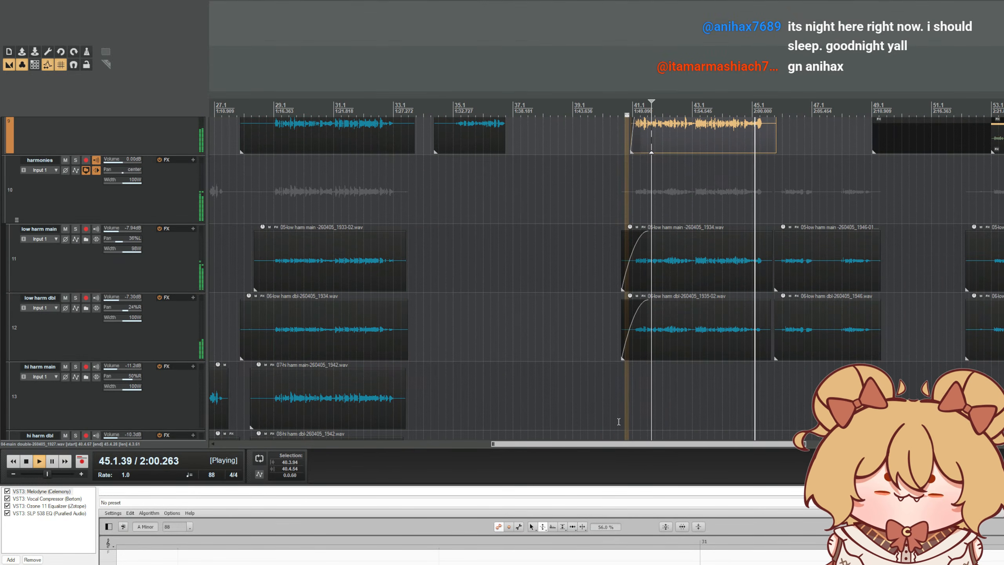
left_click_drag(620, 446, 677, 446)
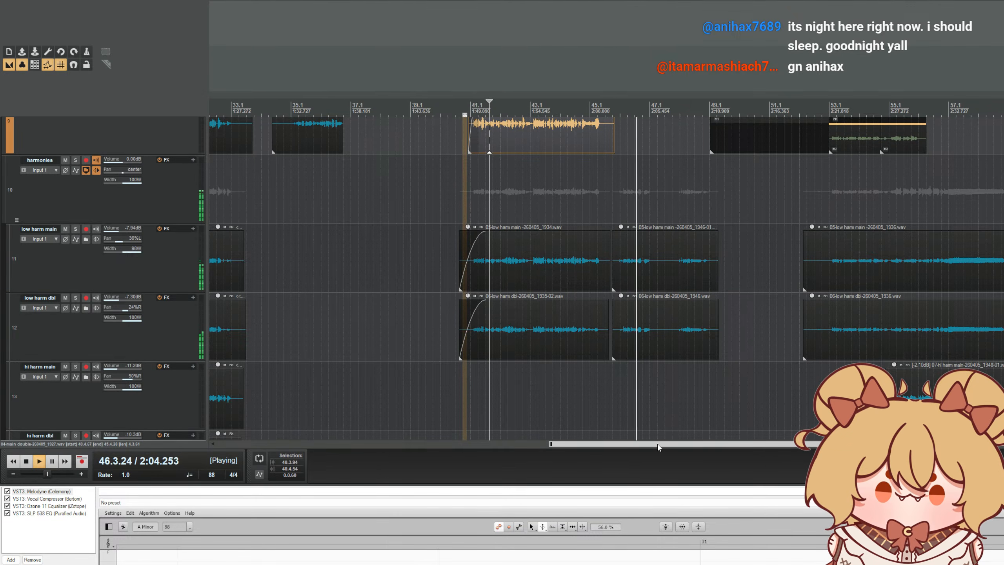
left_click_drag(658, 447, 694, 449)
scroll(81, 263, "up", 5)
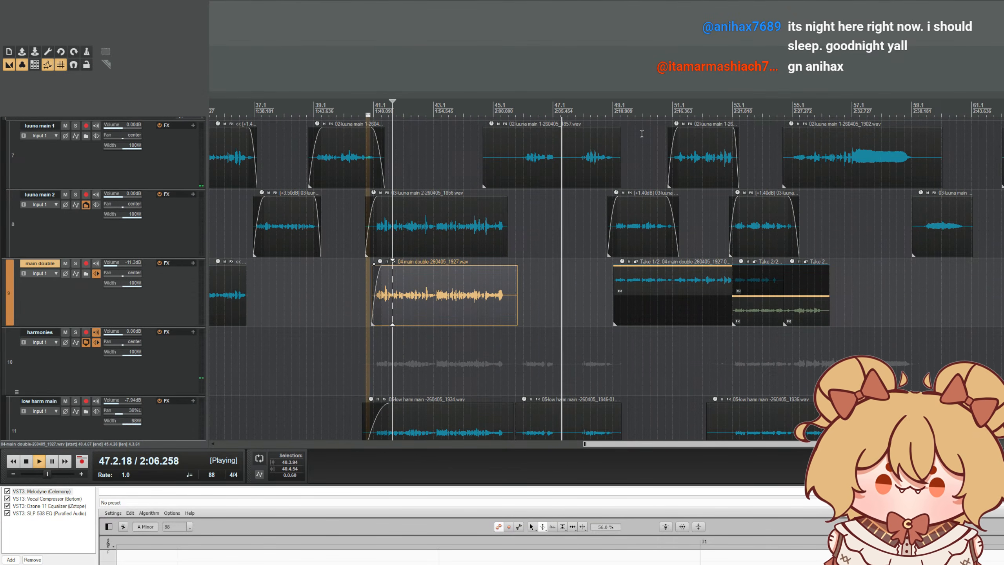
left_click(619, 105)
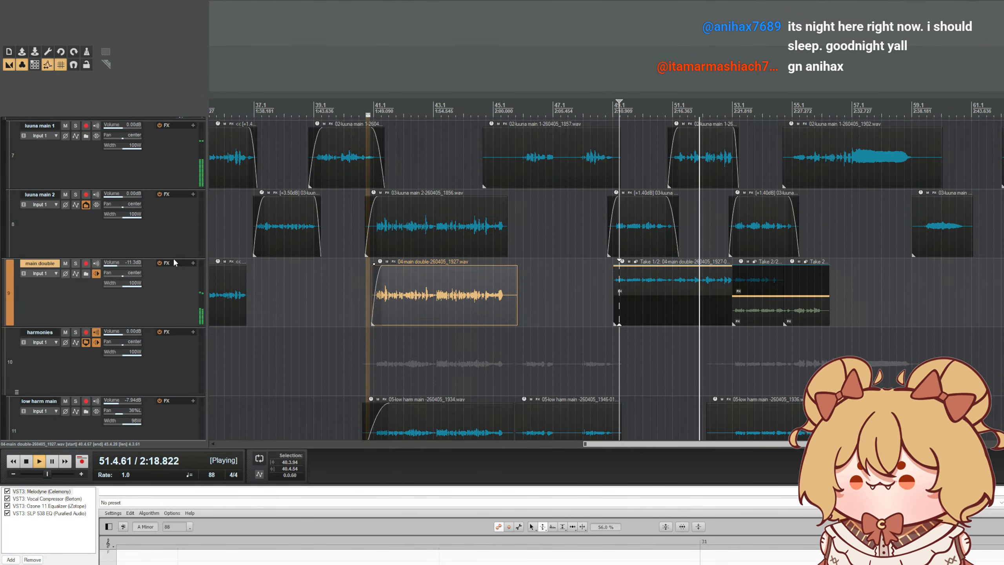
- Open the main double track's Ozone 11 Equalizer and enlarge the effects area to show the whole curve
left_click(193, 263)
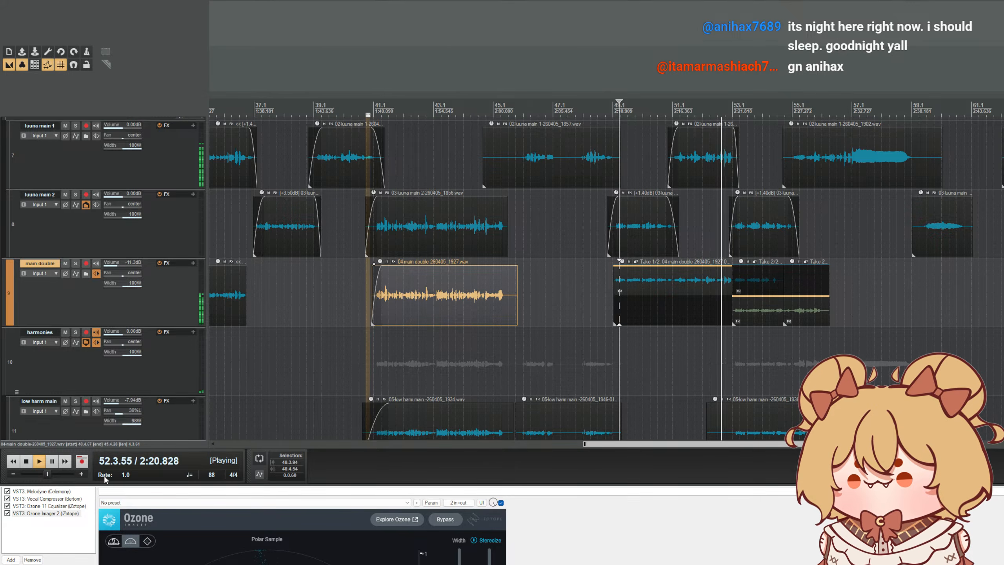
left_click(61, 506)
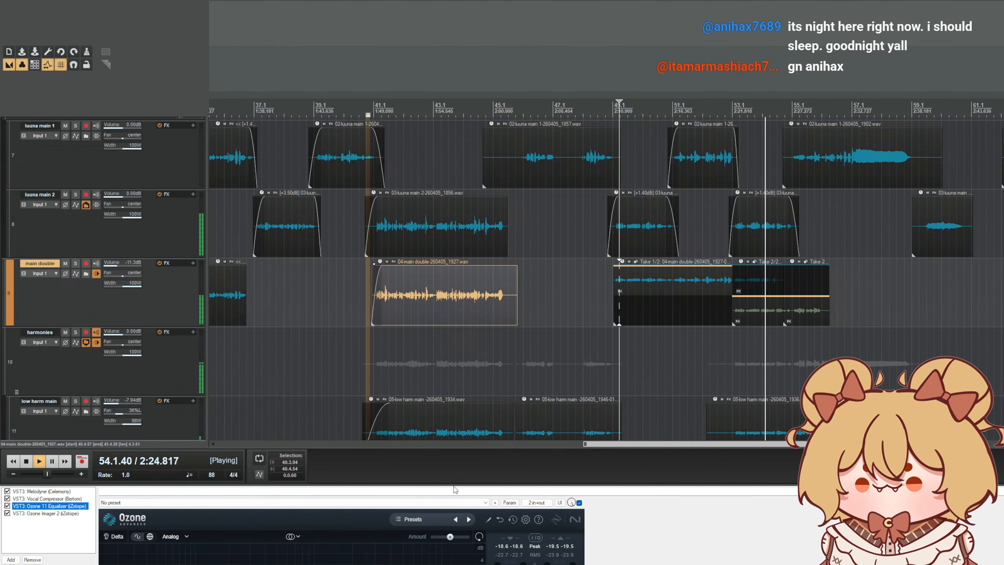
left_click(453, 484)
left_click_drag(453, 486, 453, 279)
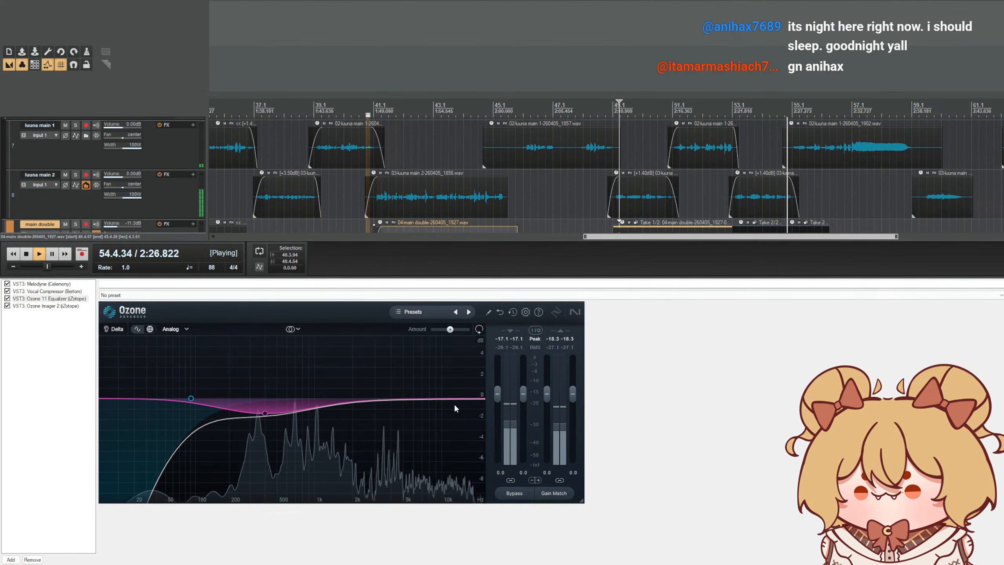
- Add a Flat Low-Pass filter at 6665 Hz with a 6 dB/oct slope to the main double's equalizer and shrink the effects area
left_click(455, 399)
left_click(444, 357)
left_click(444, 407)
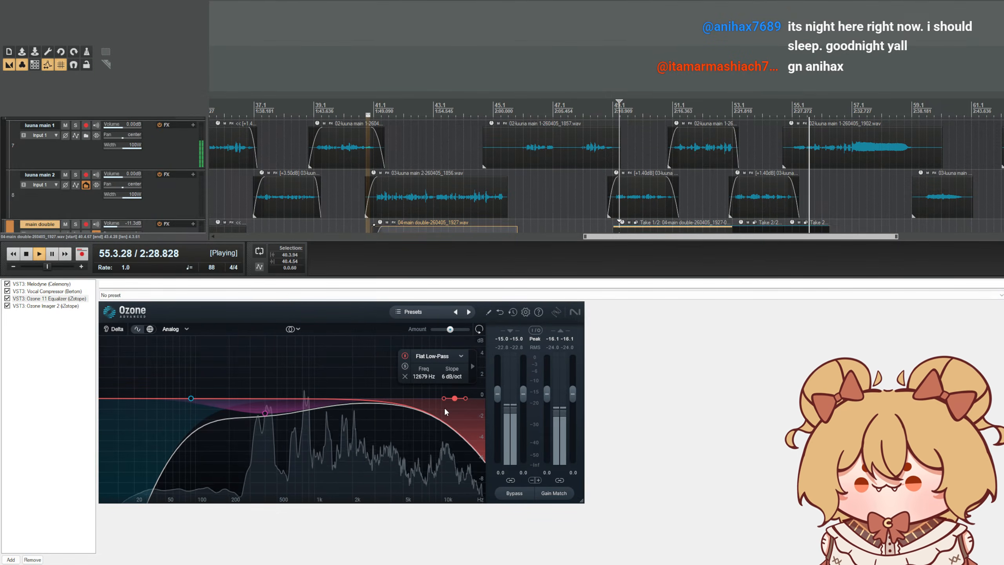
left_click_drag(453, 401, 417, 402)
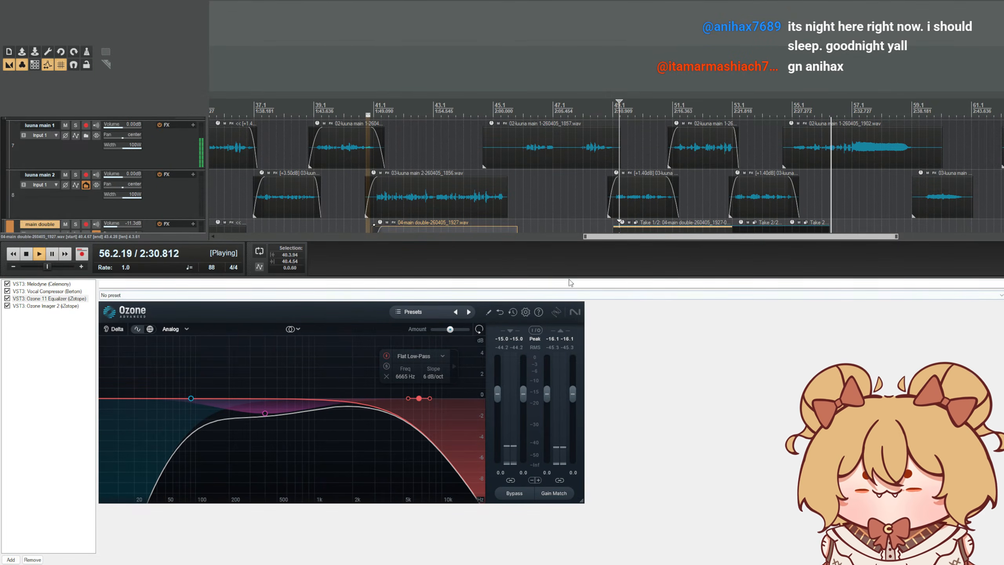
left_click_drag(570, 277, 570, 503)
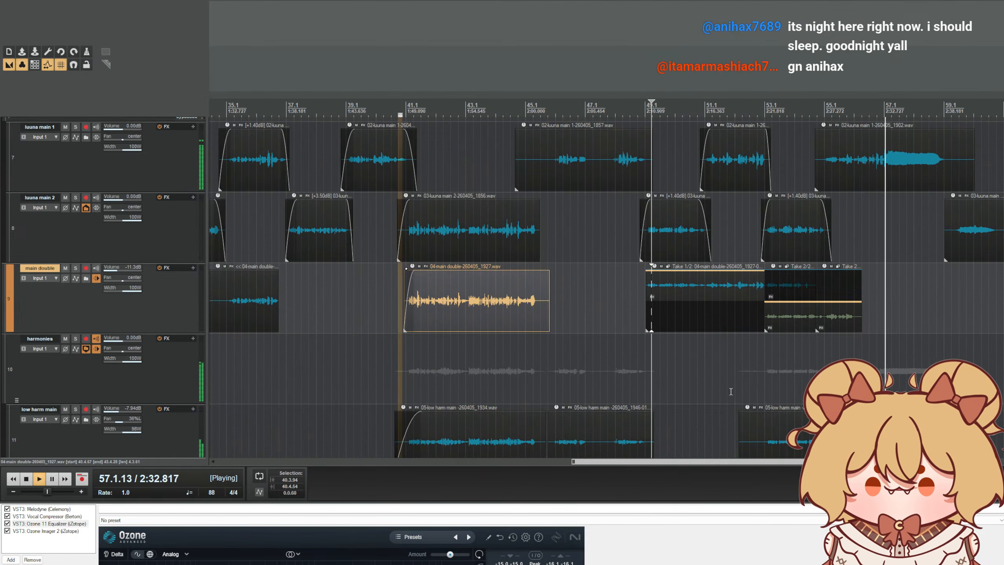
- Add a short fade-out to the low harm main clip ending near bar 59 and stop playback
scroll(758, 383, "down", 2)
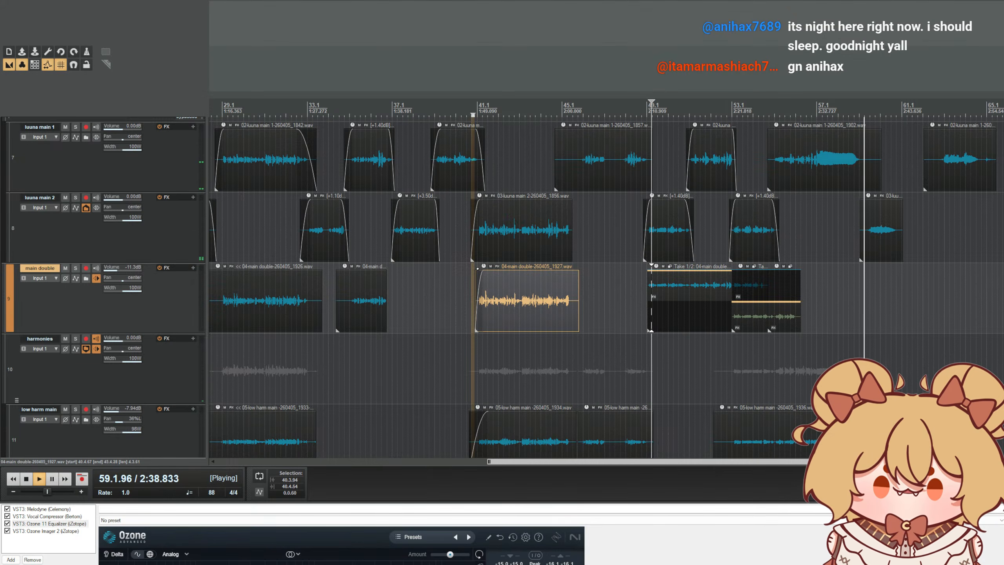
left_click_drag(860, 413, 853, 413)
scroll(850, 415, "down", 2)
scroll(150, 319, "down", 7)
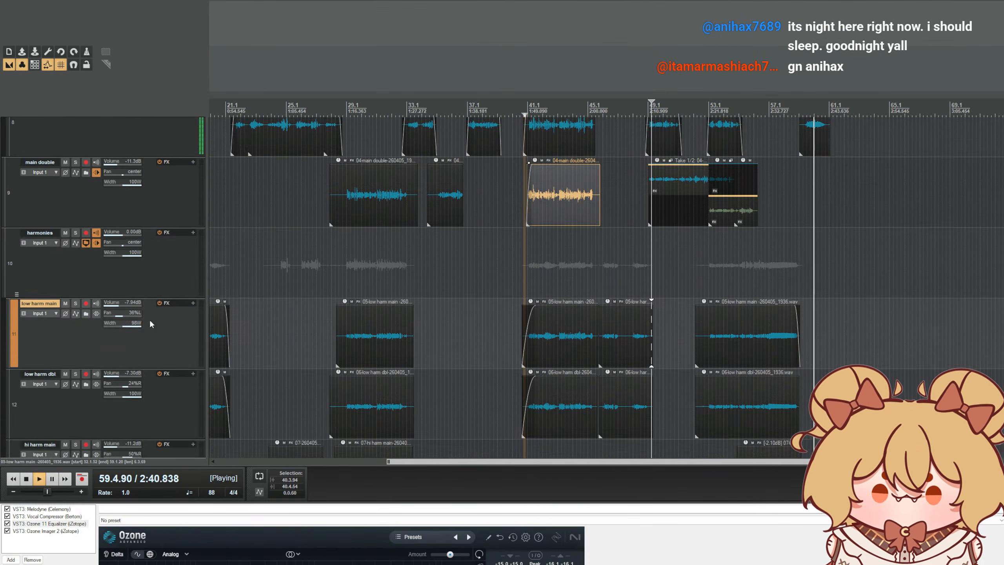
scroll(151, 315, "down", 2)
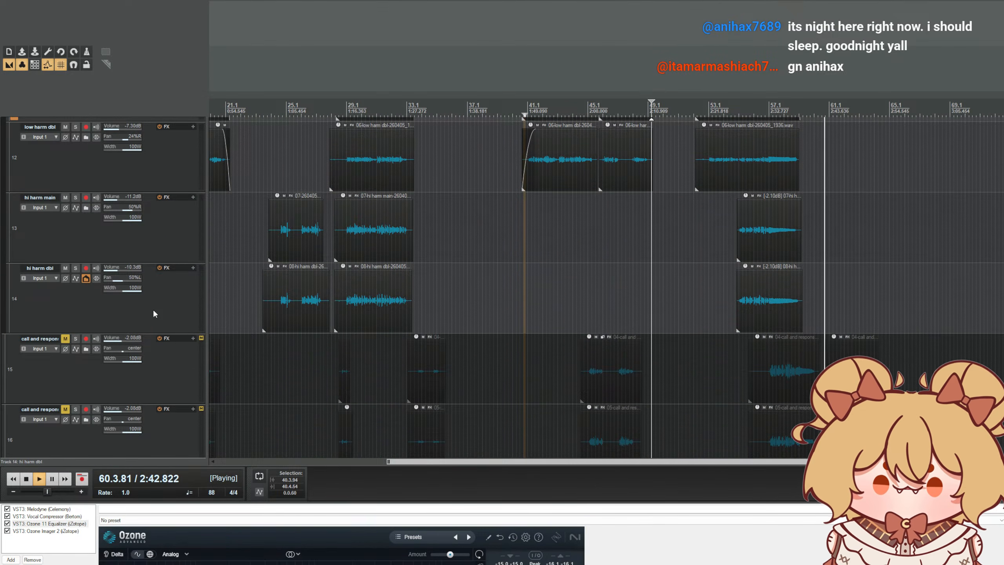
key("space")
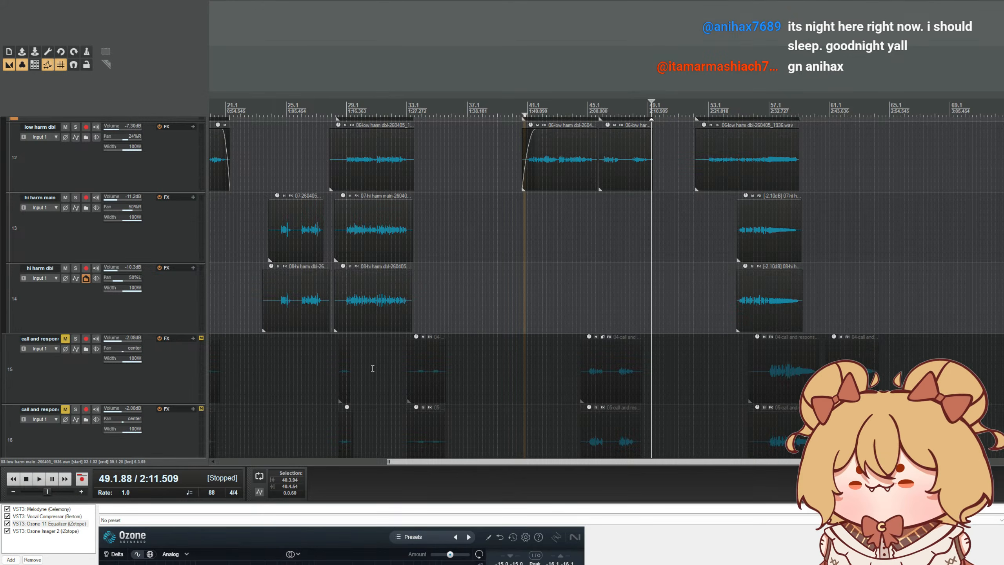
- Look over the whole arrangement, from the backing tracks and lead vocals down to the muted call and response tracks
scroll(375, 364, "up", 2)
scroll(47, 253, "down", 4)
scroll(51, 237, "down", 2)
scroll(39, 265, "up", 6)
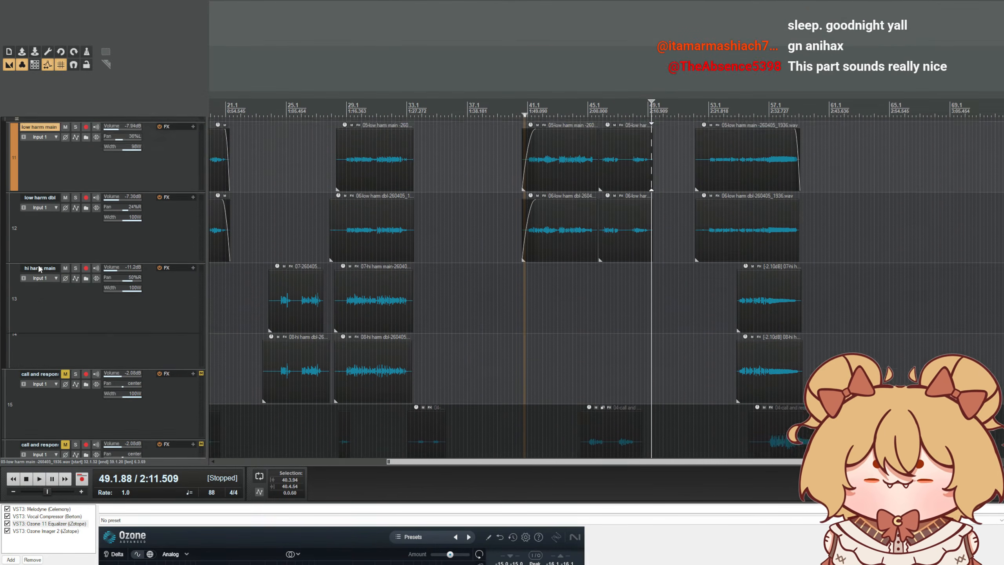
scroll(44, 266, "up", 4)
scroll(445, 309, "down", 3)
scroll(442, 325, "down", 5)
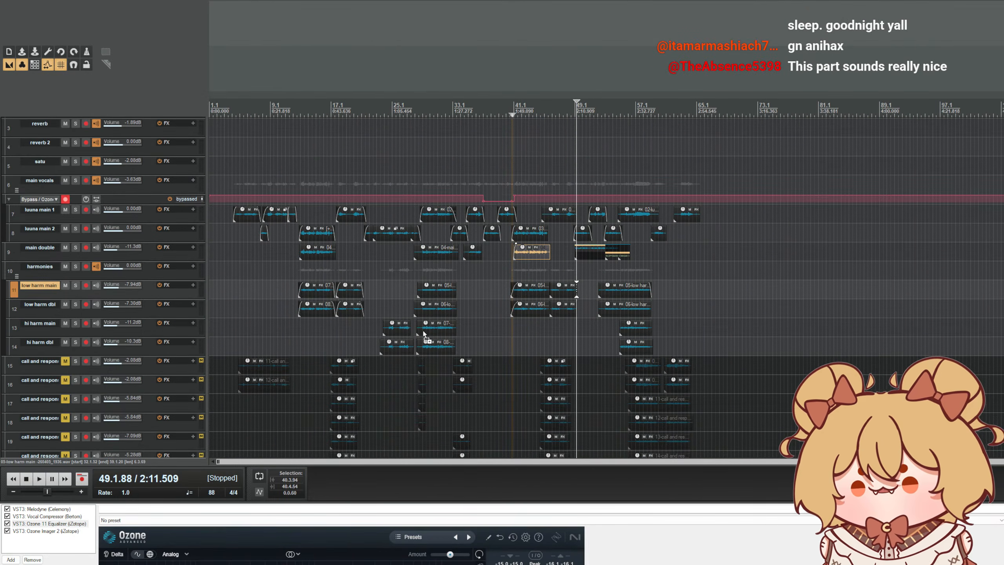
scroll(424, 333, "up", 5)
scroll(53, 289, "up", 6)
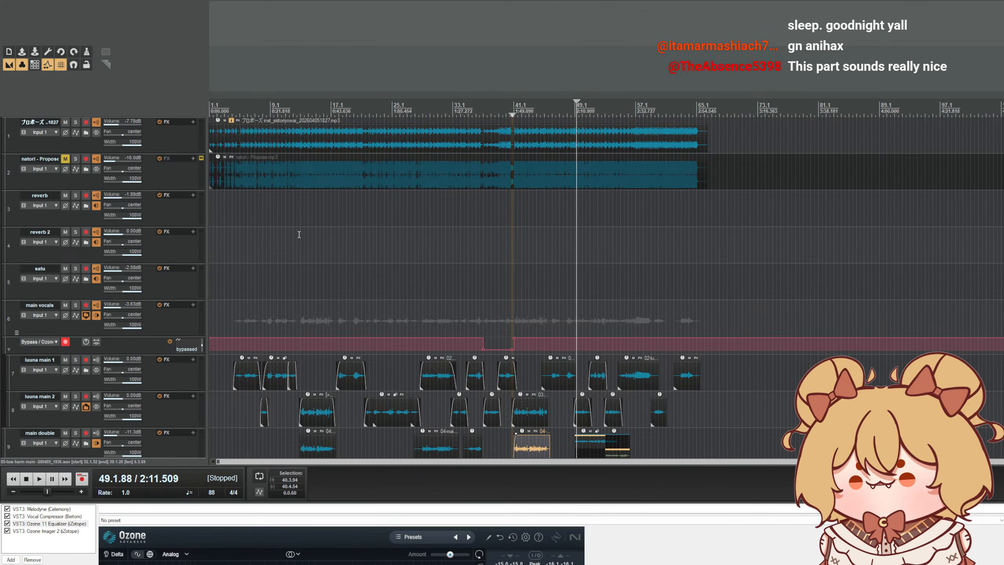
scroll(296, 234, "up", 3)
scroll(37, 201, "down", 6)
scroll(272, 237, "down", 3)
scroll(261, 277, "up", 3)
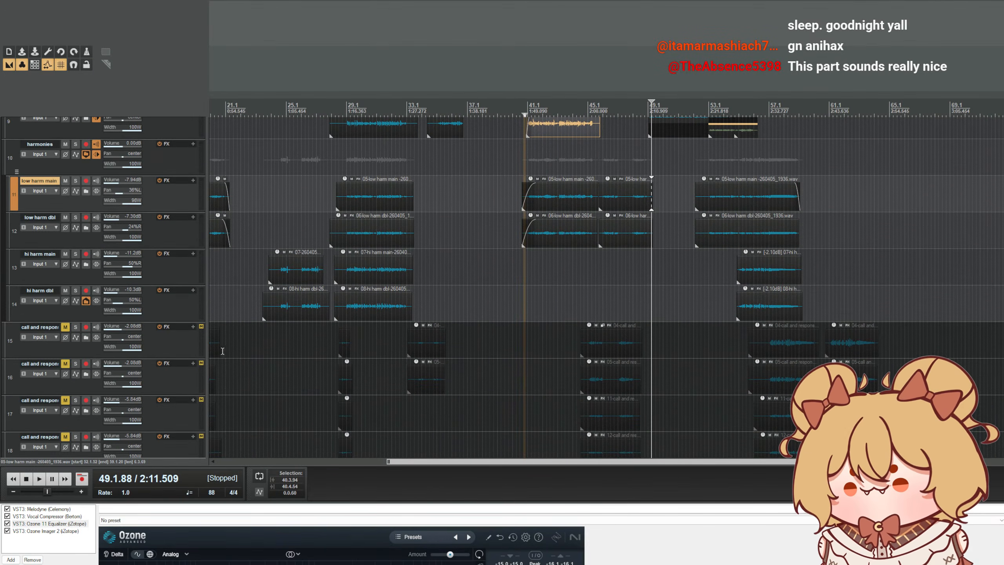
scroll(205, 388, "left", 5)
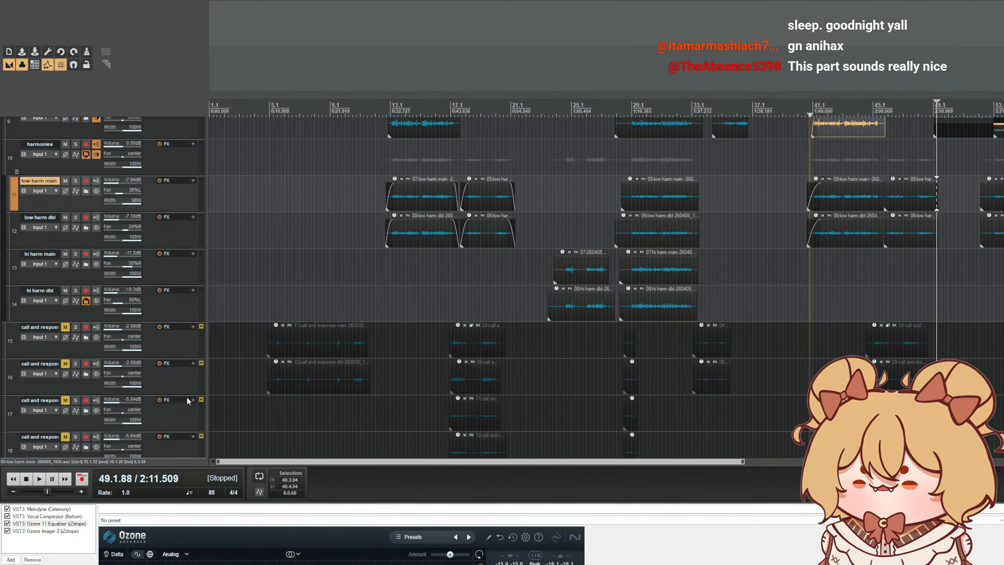
- Unmute the call and response main and double tracks and clear the clip selection
left_click(176, 380)
left_click(65, 327)
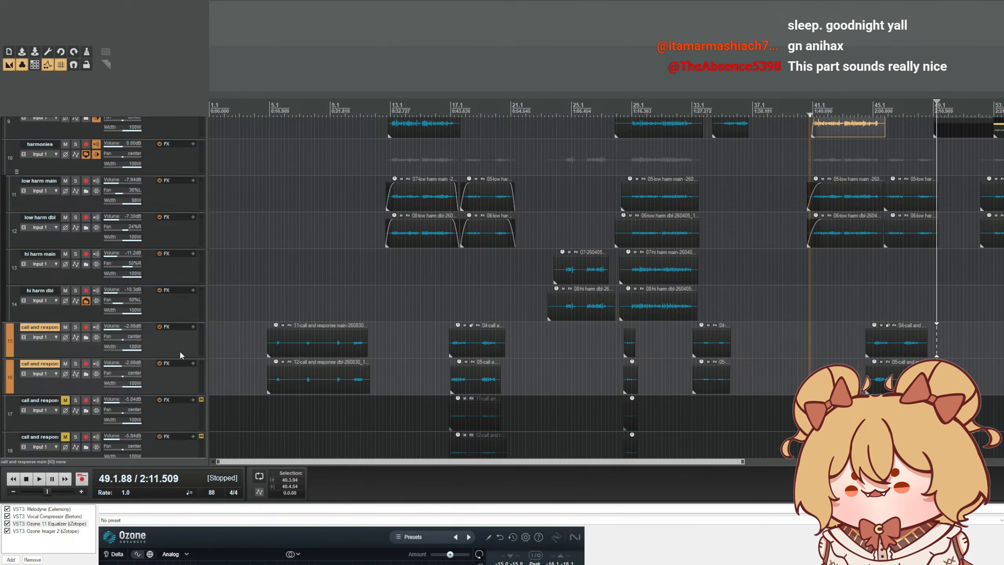
left_click(331, 344)
scroll(316, 348, "up", 4)
left_click_drag(300, 333, 411, 393)
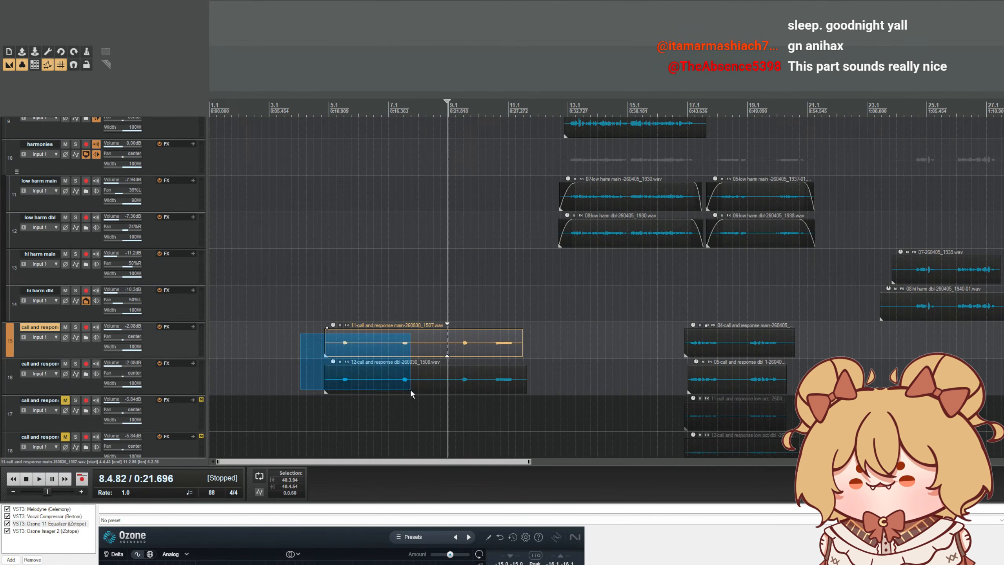
left_click(278, 334)
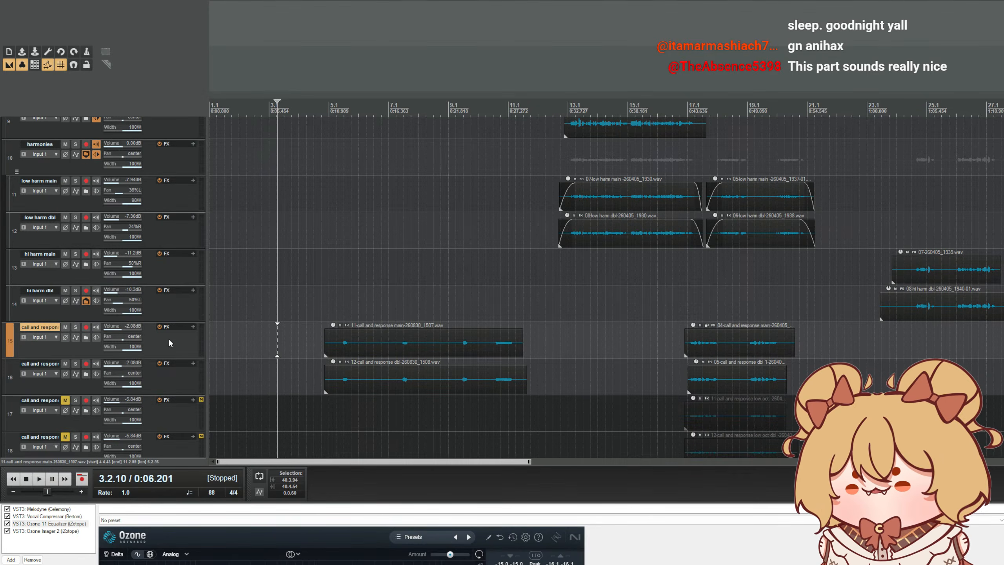
- Play the first call and response clips and lower both the main and double tracks' volume to -6.15 dB
left_click(170, 387)
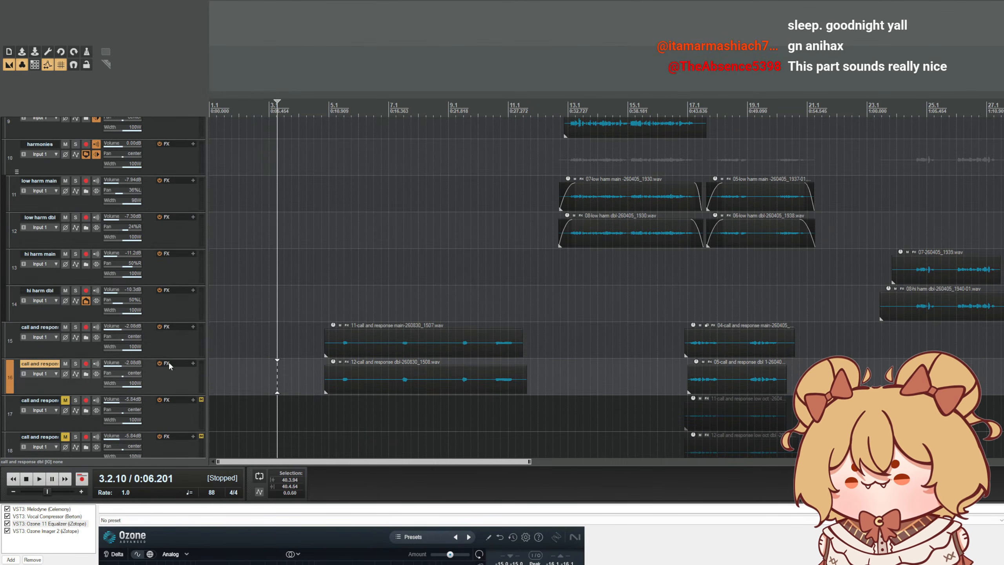
left_click(178, 337)
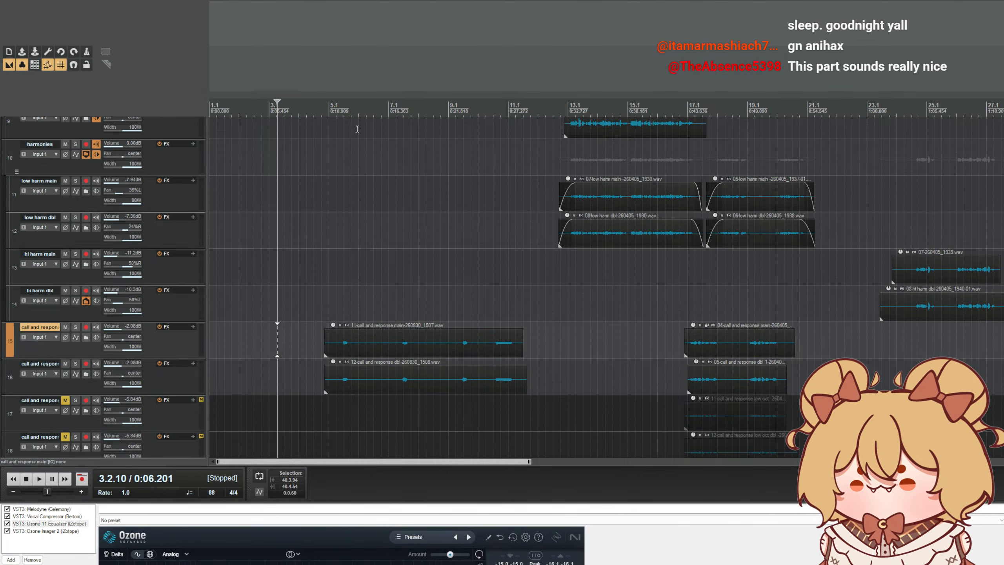
left_click(339, 131)
key("space")
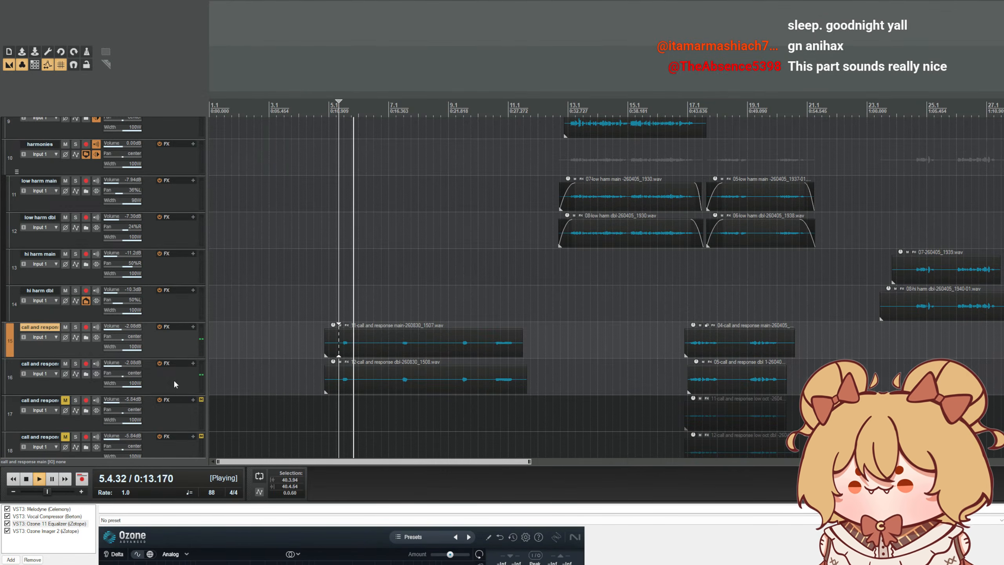
left_click(176, 384, "shift")
left_click_drag(121, 365, 118, 364)
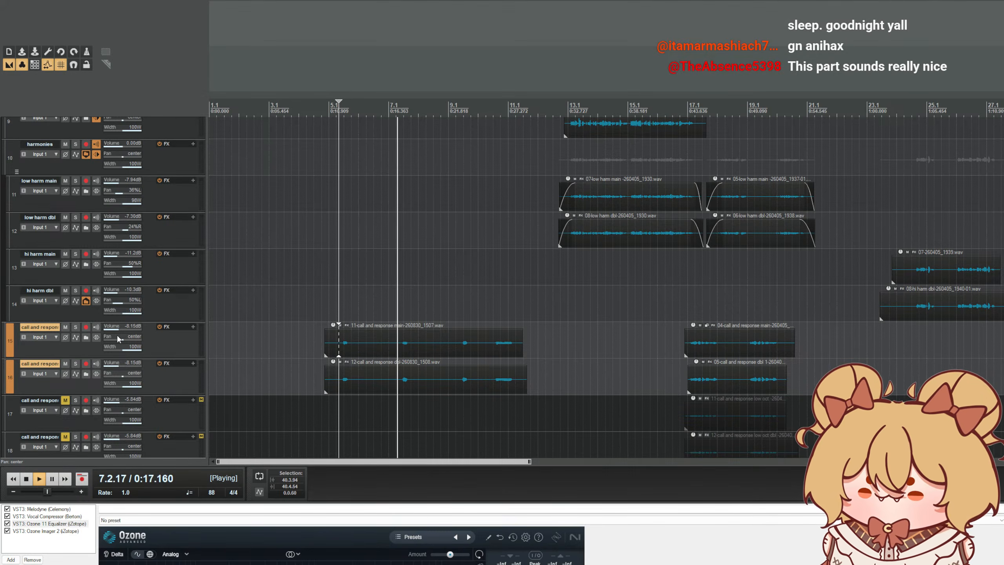
- Pan the call and response main track 35% left and its double 34% right, and restart playback
key("space")
left_click(136, 341)
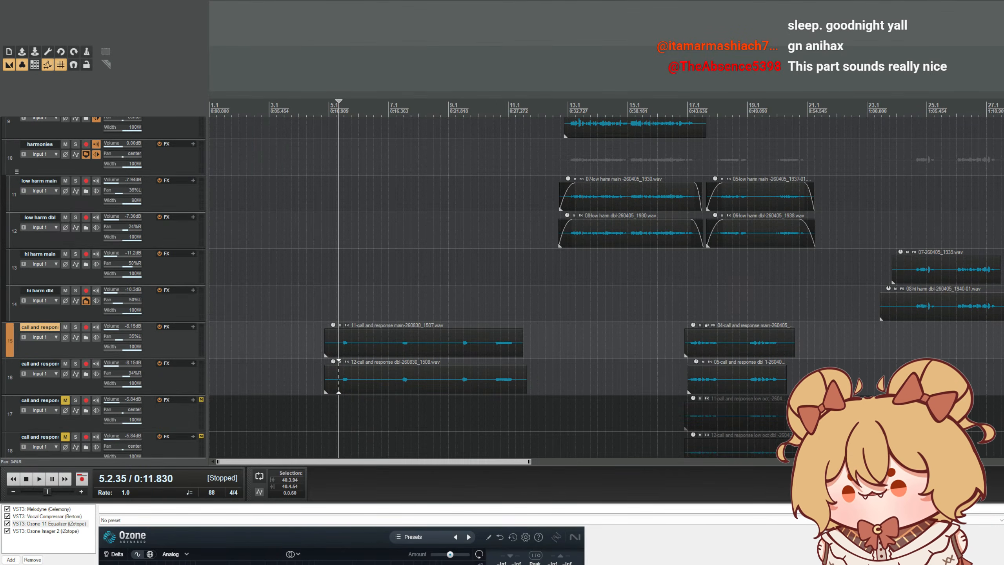
key("space")
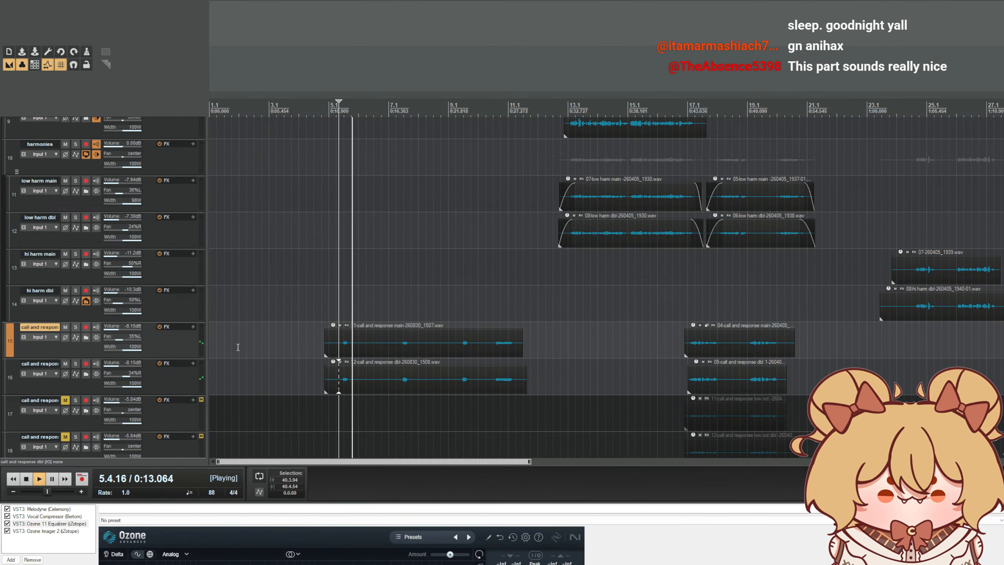
- Set the volume of the call and response main and double tracks to -9.03 dB together
left_click(153, 316)
left_click(154, 332, "ctrl")
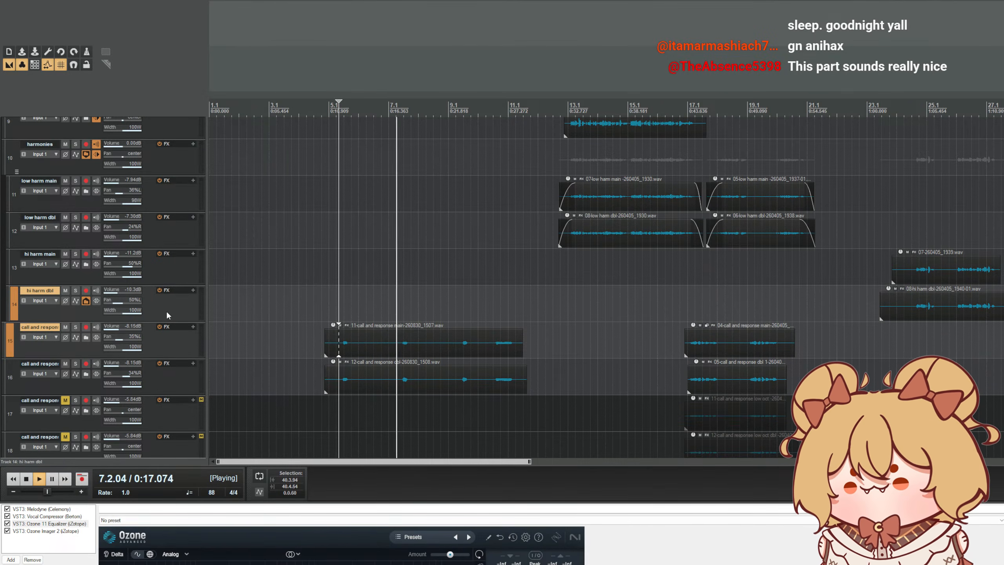
left_click(144, 307)
left_click(166, 347)
left_click(156, 373, "ctrl")
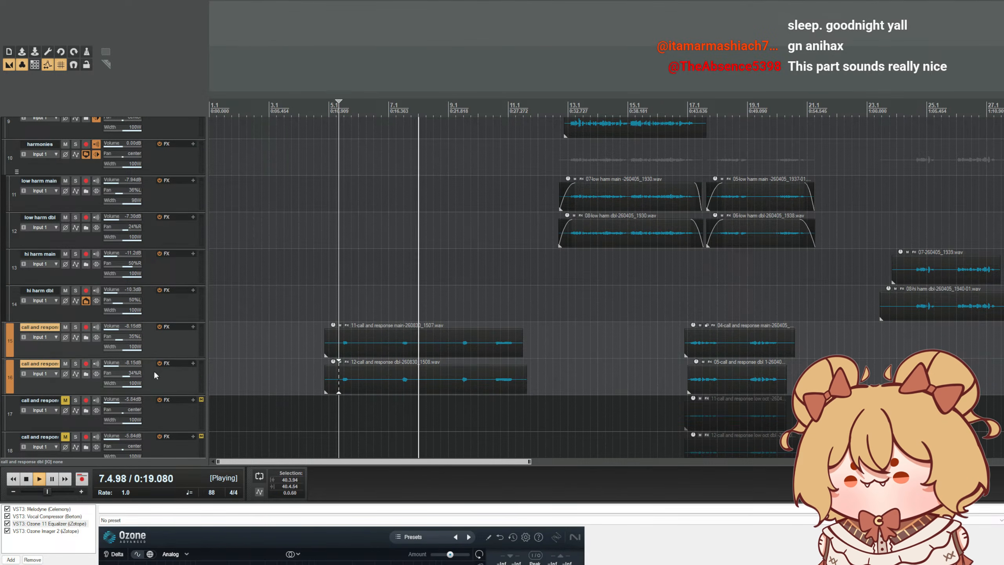
left_click_drag(120, 329, 117, 329)
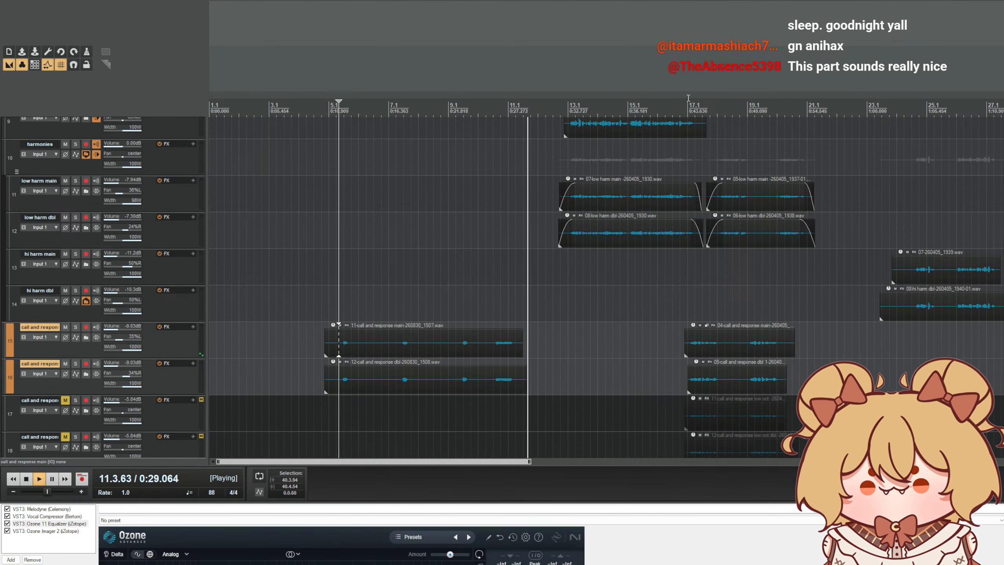
- Listen to the call and response parts from bar 17 against the harmonies and stop playback
left_click(688, 103)
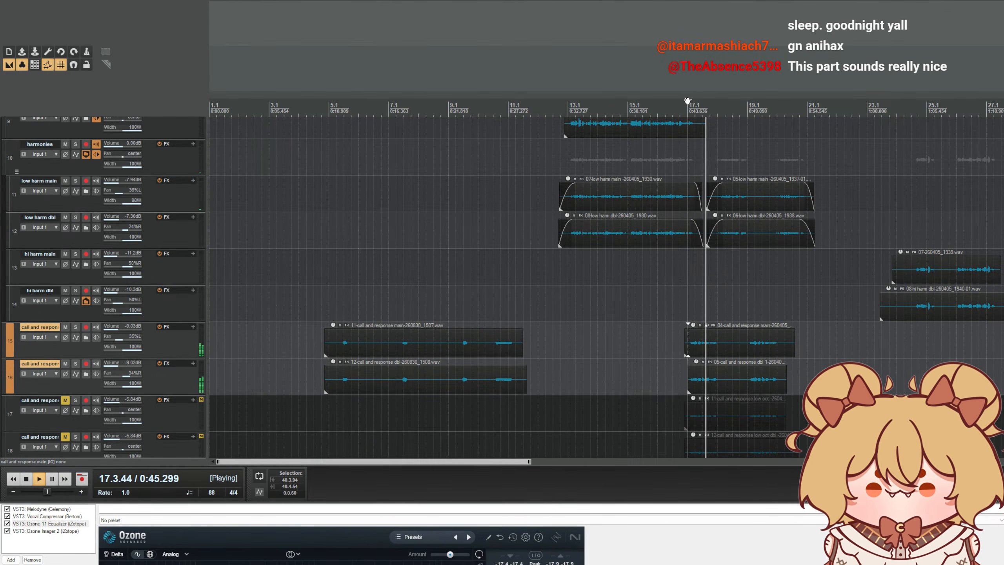
scroll(688, 124, "down", 2)
scroll(633, 174, "up", 1)
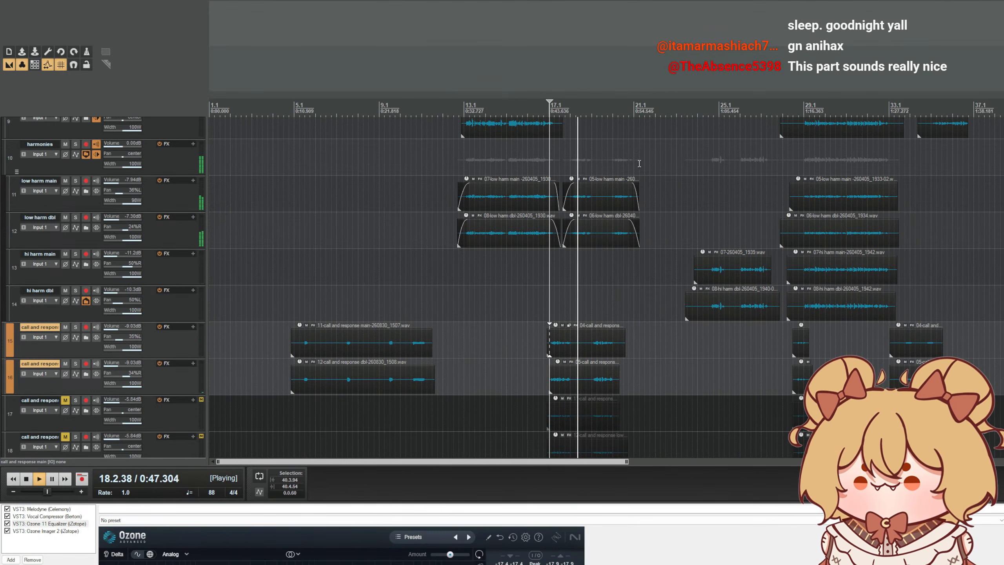
left_click(179, 350)
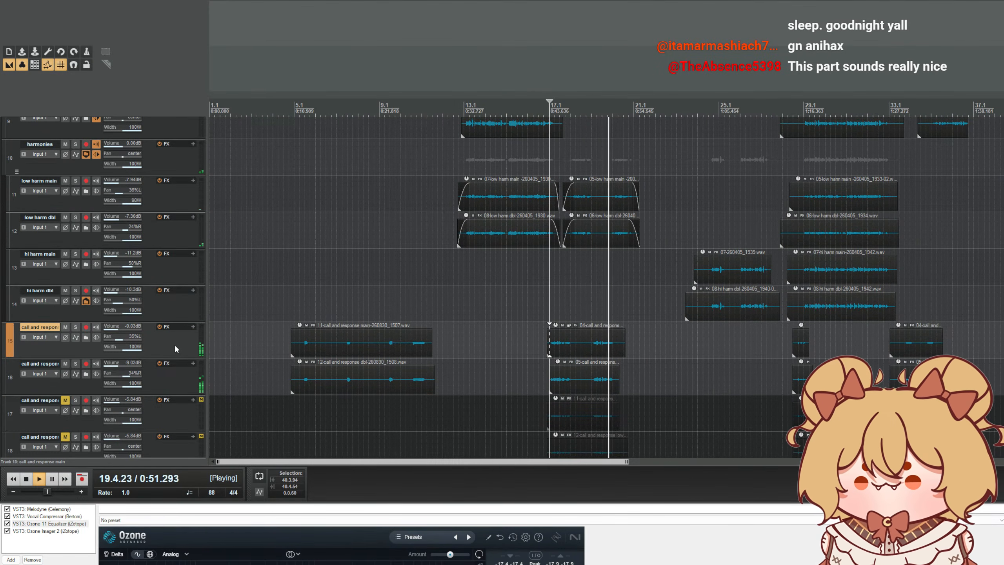
key("space")
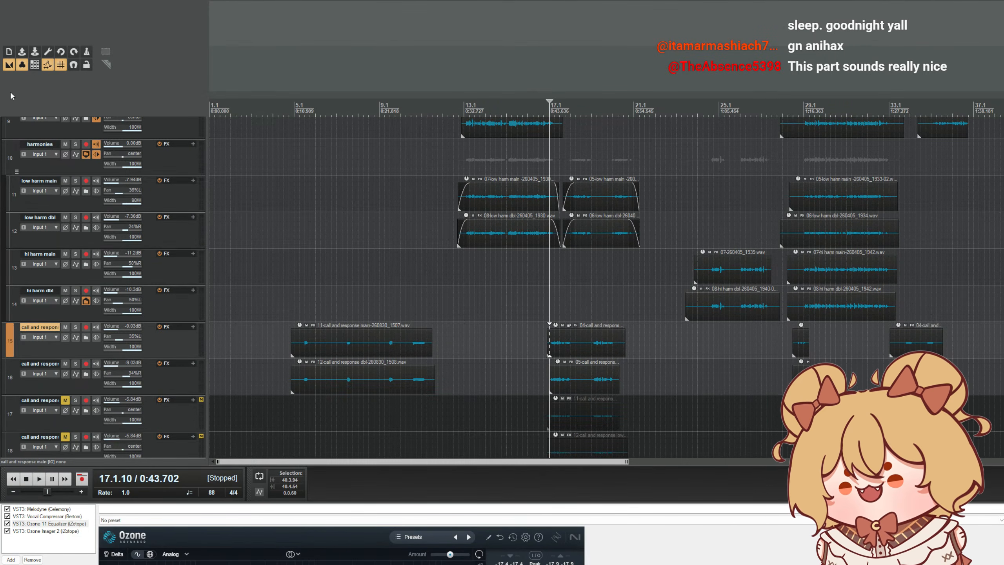
- Open the call and response main track's effects in an enlarged effects area and add the Bertom Vocal Compressor after Melodyne
left_click(164, 363)
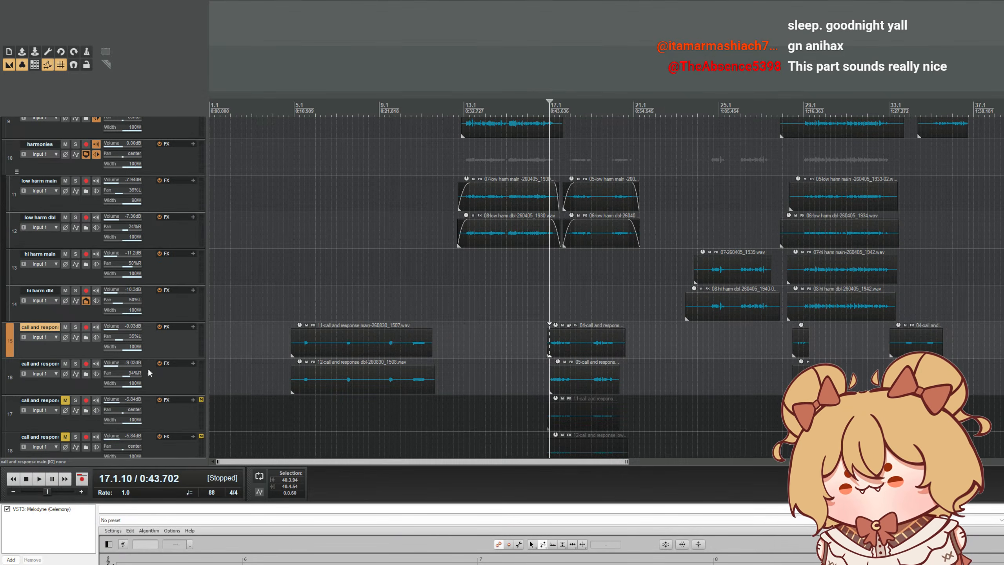
left_click_drag(346, 507, 237, 334)
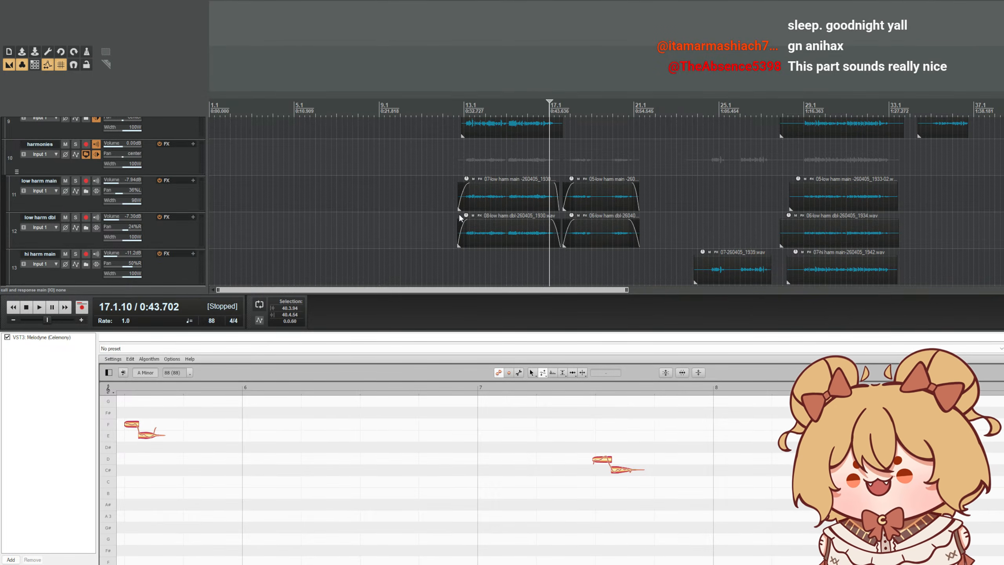
left_click(428, 217)
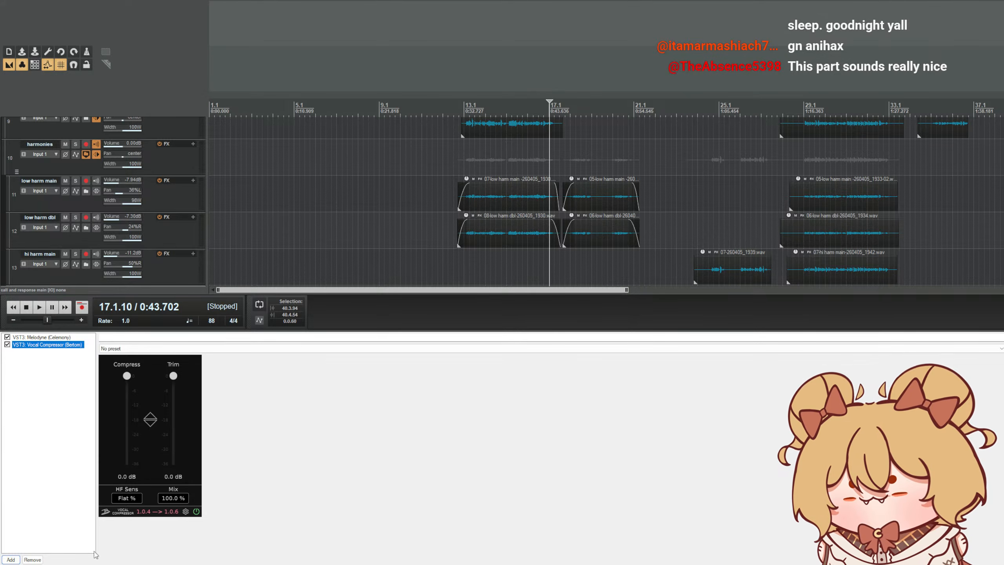
- Play from bar 17, stop playback, and mute the call and response double track
key("minus")
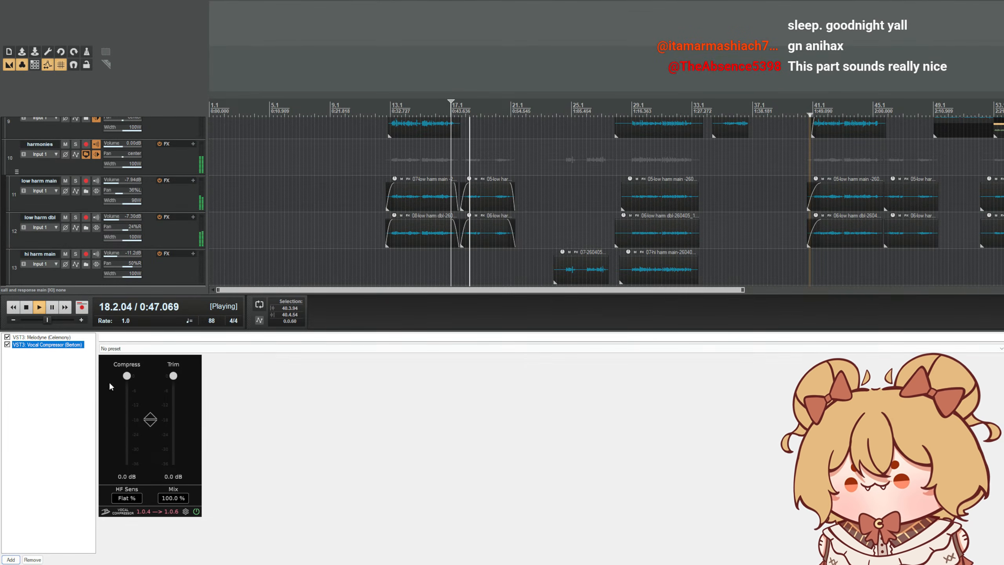
scroll(370, 210, "down", 2)
scroll(359, 214, "up", 1)
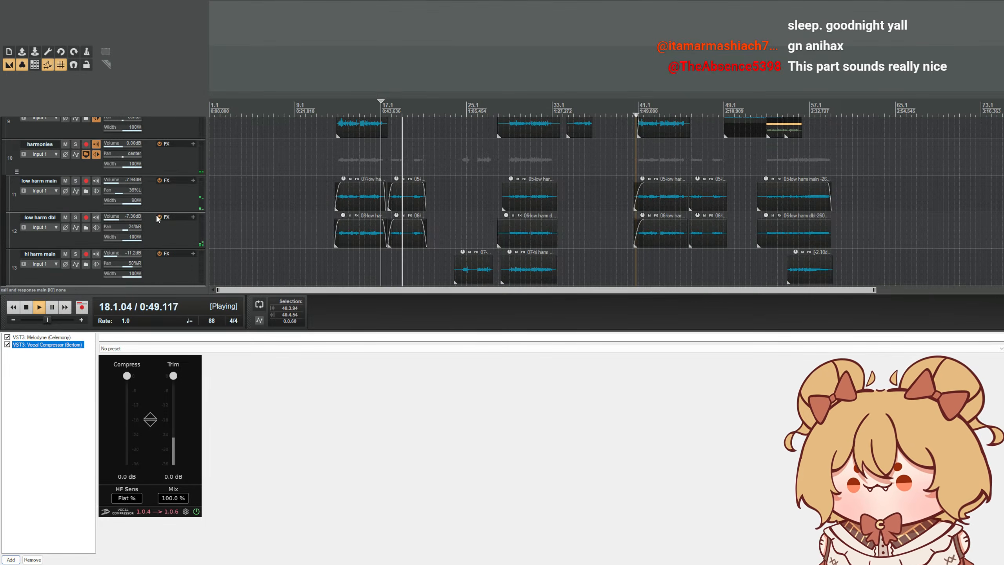
scroll(158, 219, "down", 4)
key("space")
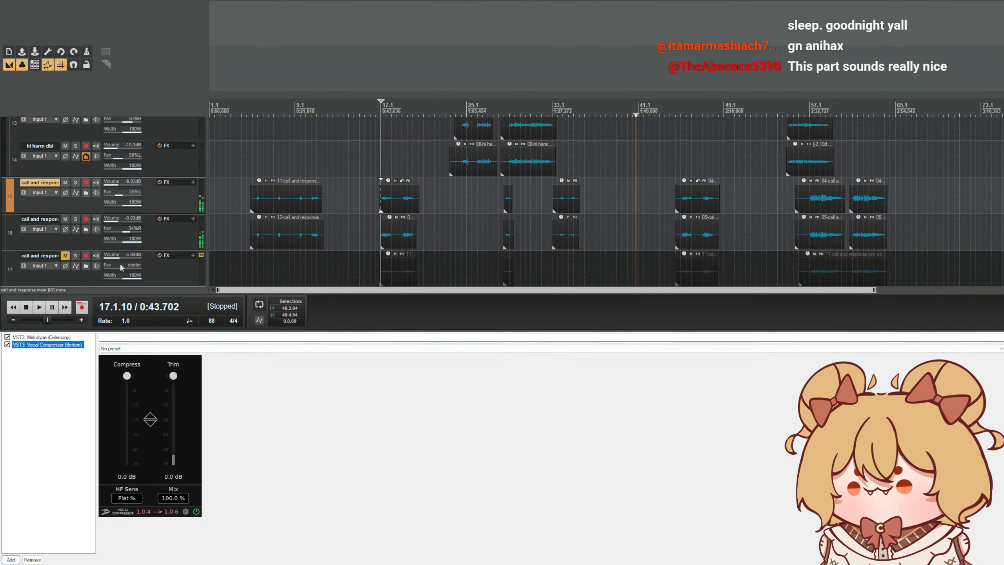
left_click(65, 219)
- Set the call and response main track's Vocal Compressor to -15.2 dB Compress and -11.5 dB Trim during playback
key("space")
left_click_drag(127, 375, 127, 402)
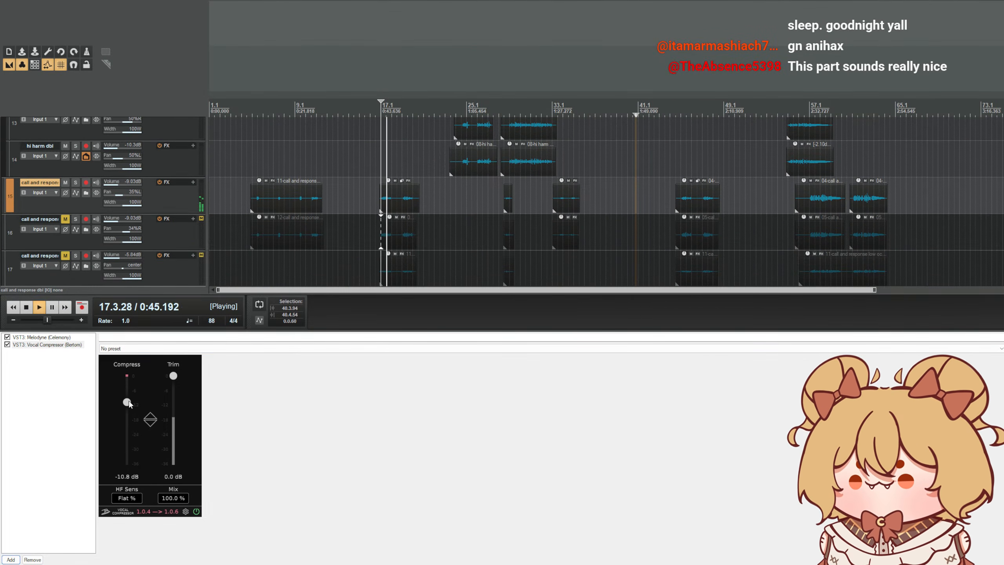
left_click_drag(173, 375, 173, 388)
left_click(257, 99)
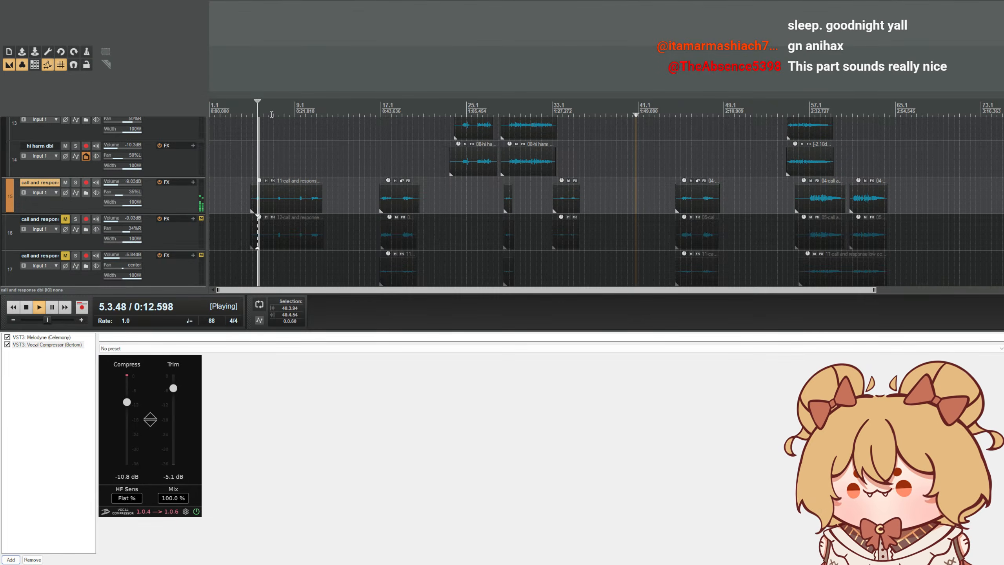
scroll(272, 114, "up", 2)
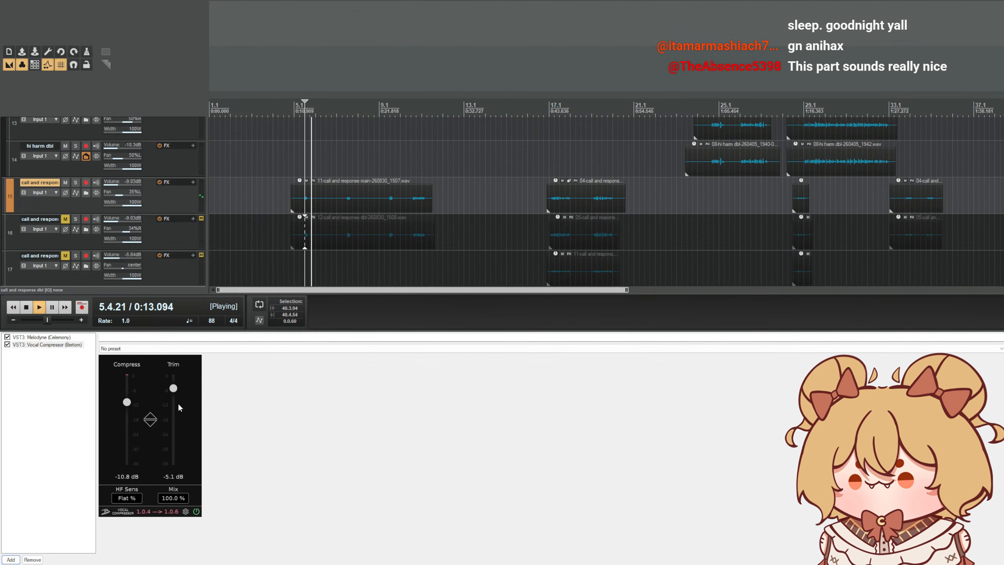
left_click_drag(127, 402, 174, 407)
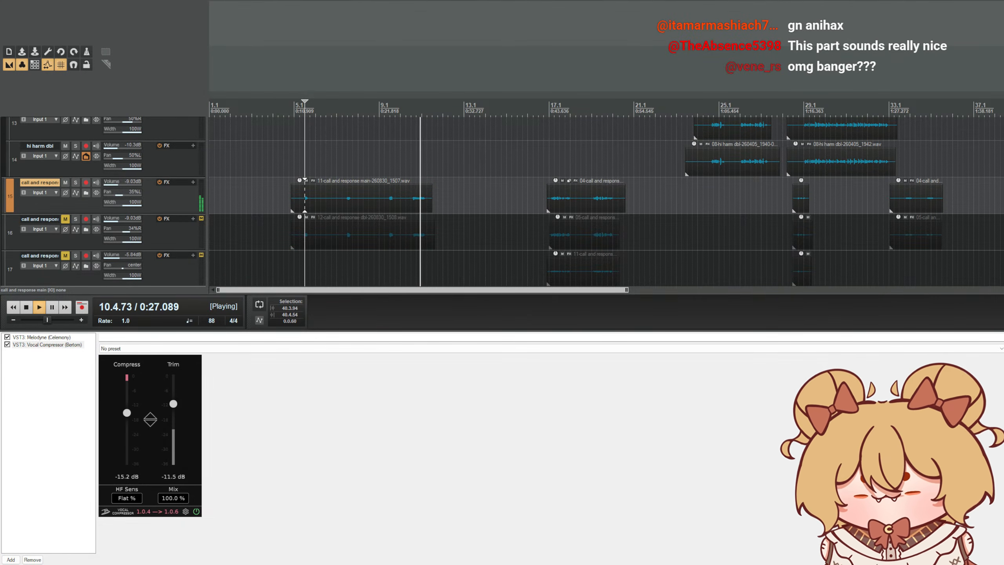
- Add the Ozone 11 Equalizer to the call and response main track with a Flat High-Pass filter at 108 Hz and 12 dB/oct
left_click(430, 226)
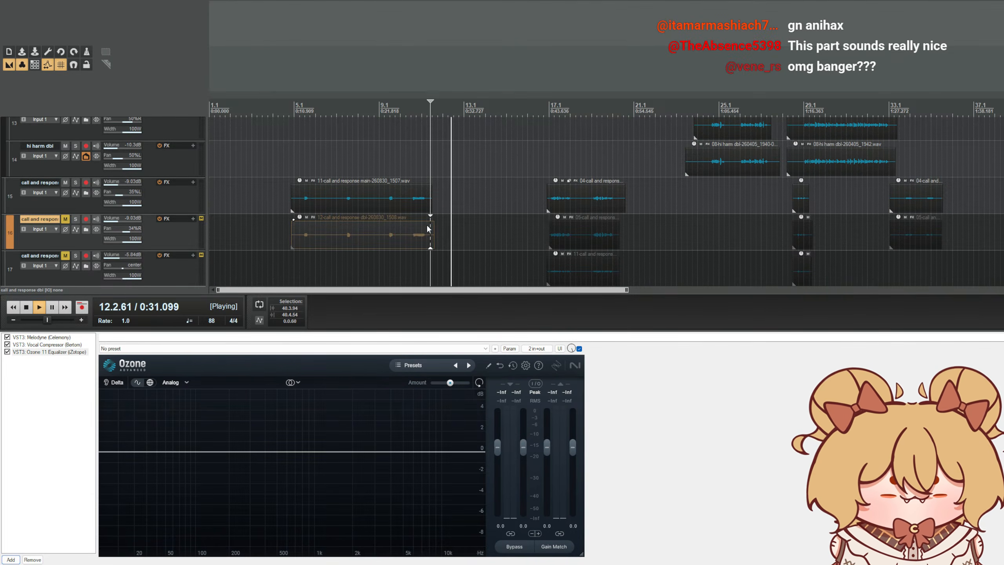
key("space")
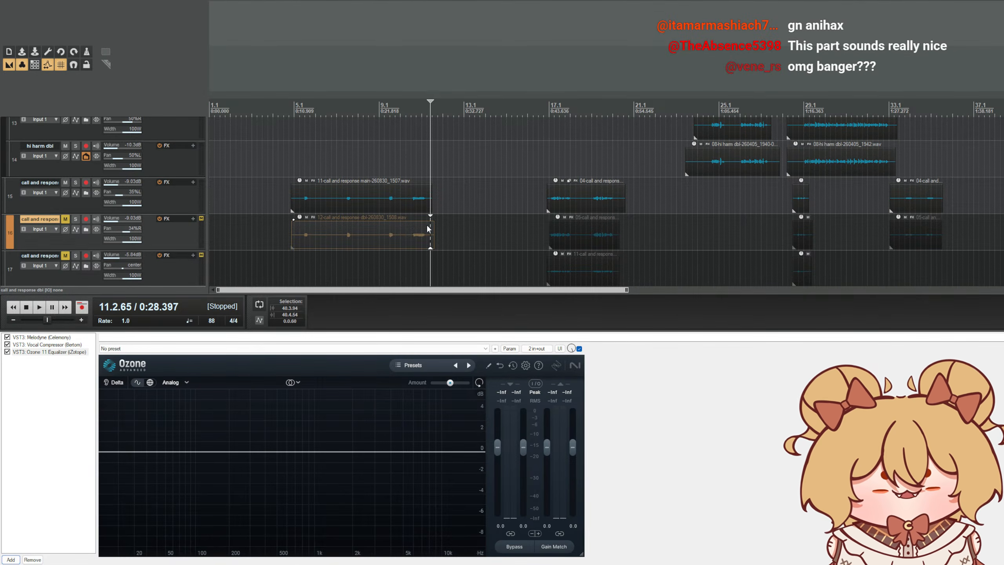
left_click(157, 453)
left_click(155, 411)
left_click(153, 462)
key("space")
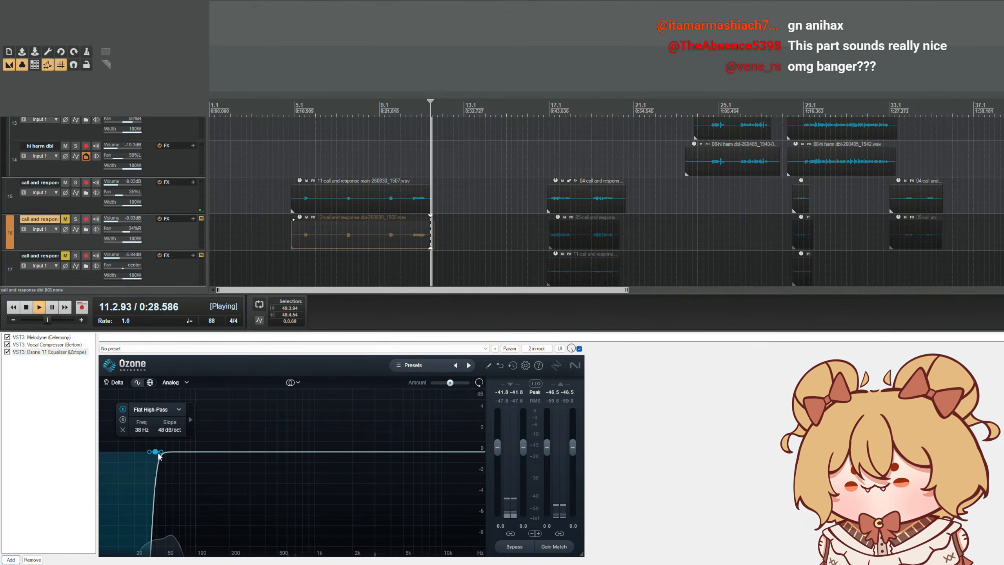
scroll(158, 455, "down", 7)
left_click_drag(158, 455, 199, 454)
scroll(194, 456, "up", 1)
scroll(180, 220, "down", 3)
scroll(148, 197, "up", 1)
- Play from bar 17 and add a Flat Low-Pass filter at 6822 Hz with a 12 dB/oct slope to the equalizer
left_click(550, 104)
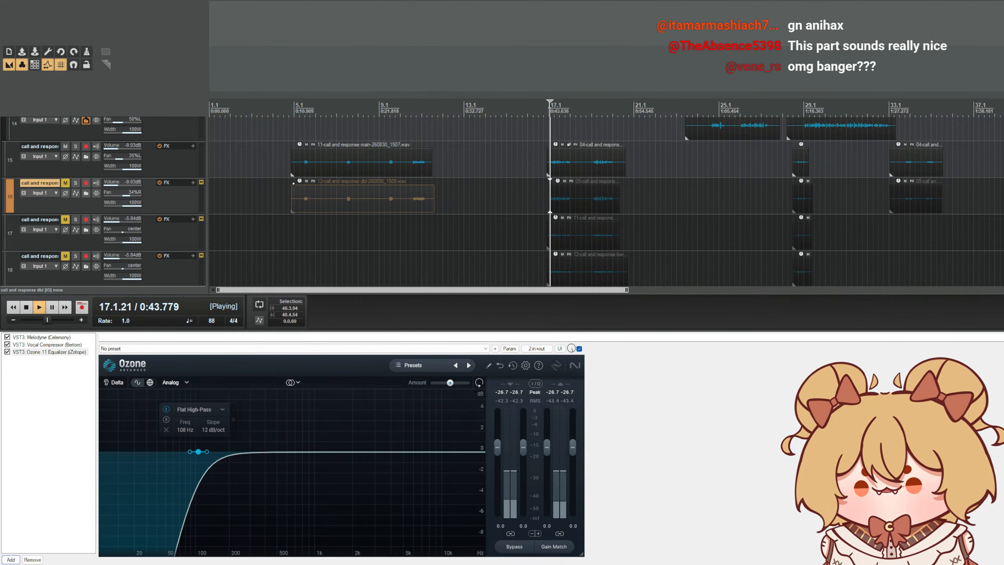
double_click(434, 451)
left_click(435, 410)
mouse_move(432, 449)
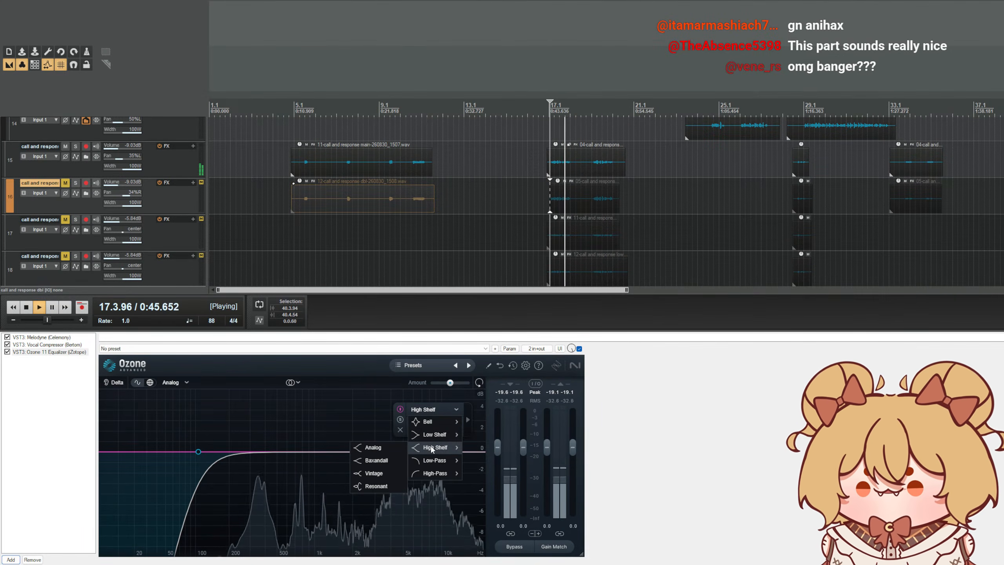
left_click(373, 460)
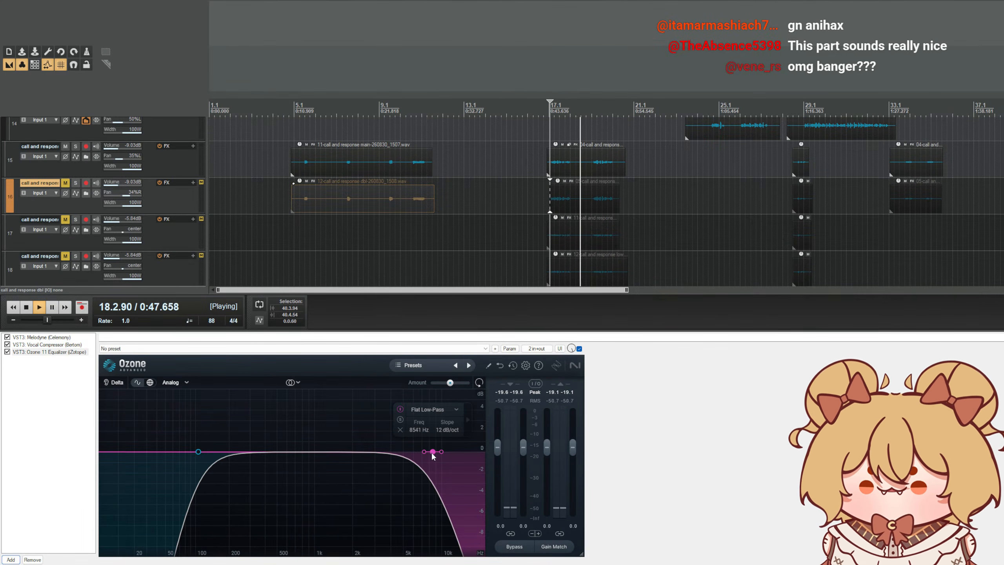
left_click_drag(434, 456, 421, 456)
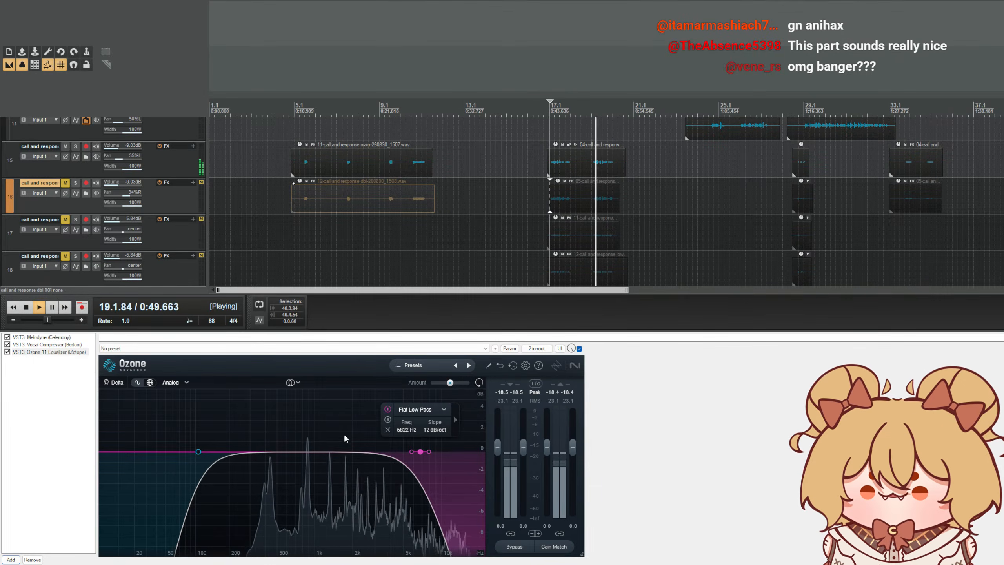
- Set the equalizer's Flat High-Pass filter to 111 Hz and add a Bell band at 415 Hz with -0.5 dB gain and Q 0.7
left_click(199, 452)
key("space")
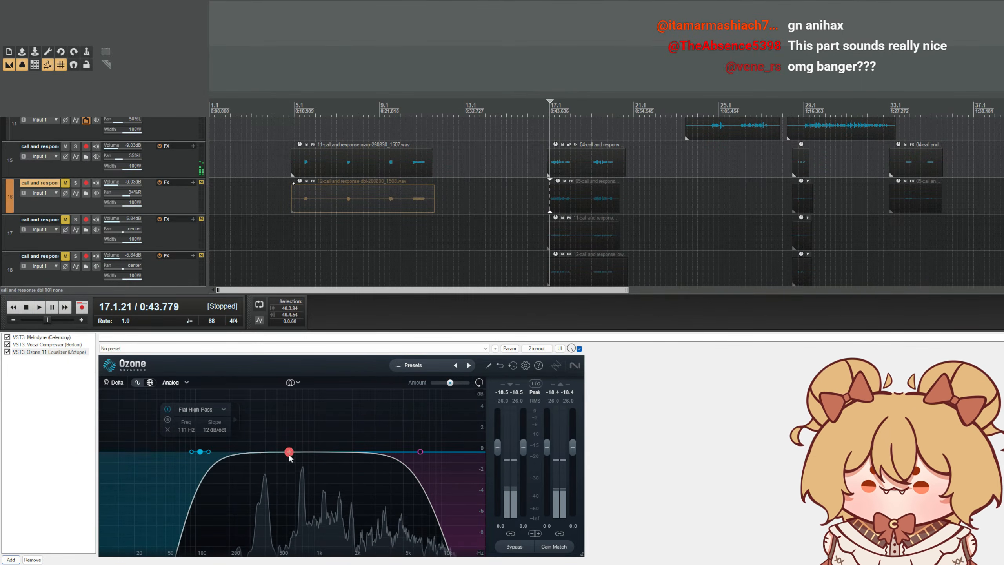
left_click(289, 453)
left_click(256, 419)
key("space")
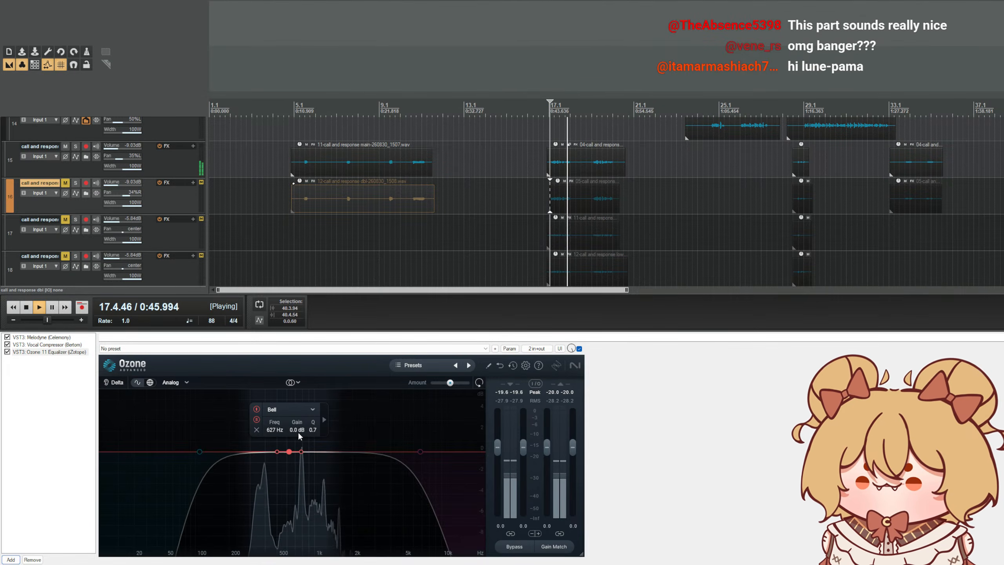
left_click_drag(299, 432, 280, 444)
key("space")
key("space")
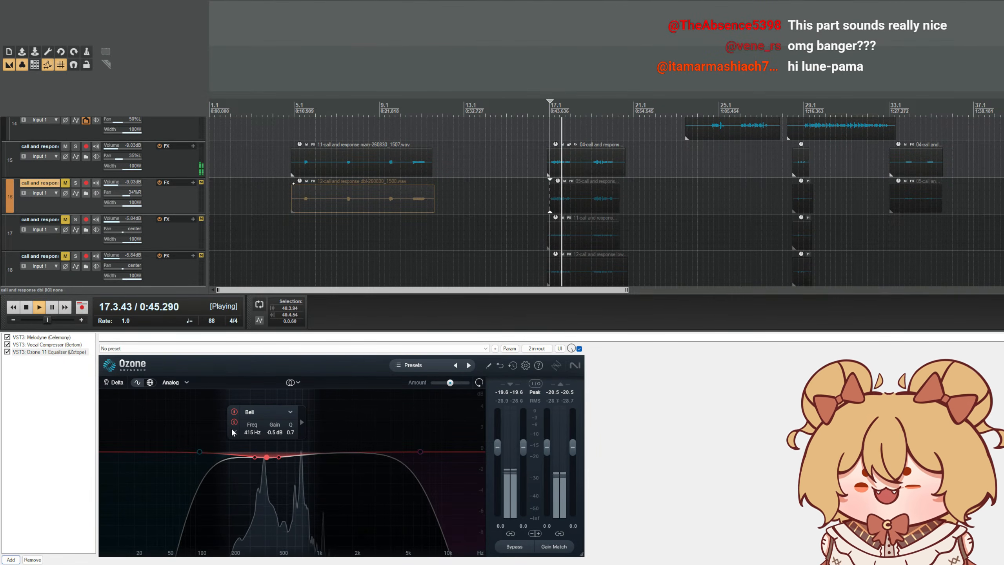
left_click(234, 423)
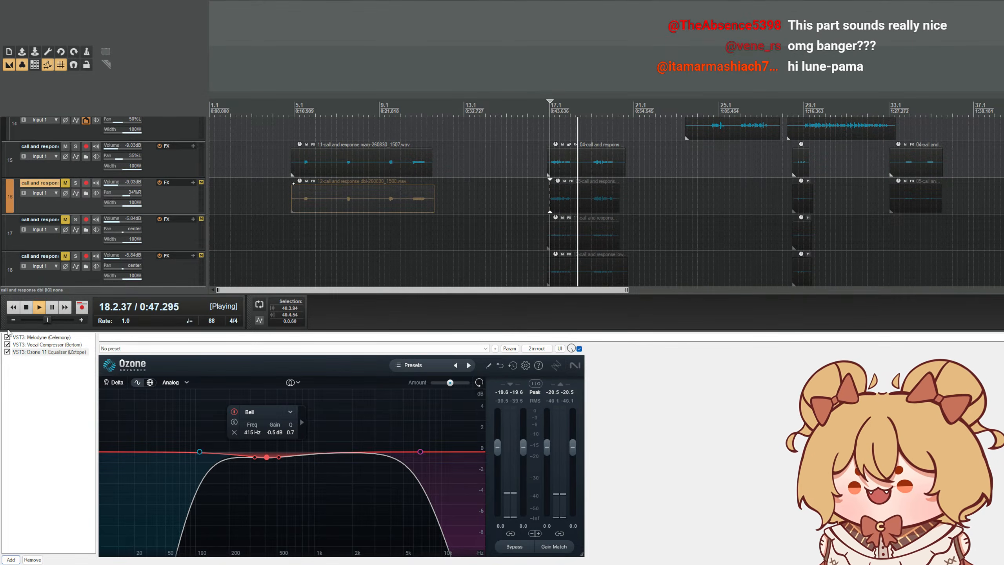
- Unmute the call and response double track and copy the main track's Vocal Compressor and Ozone 11 Equalizer onto it
left_click(65, 183)
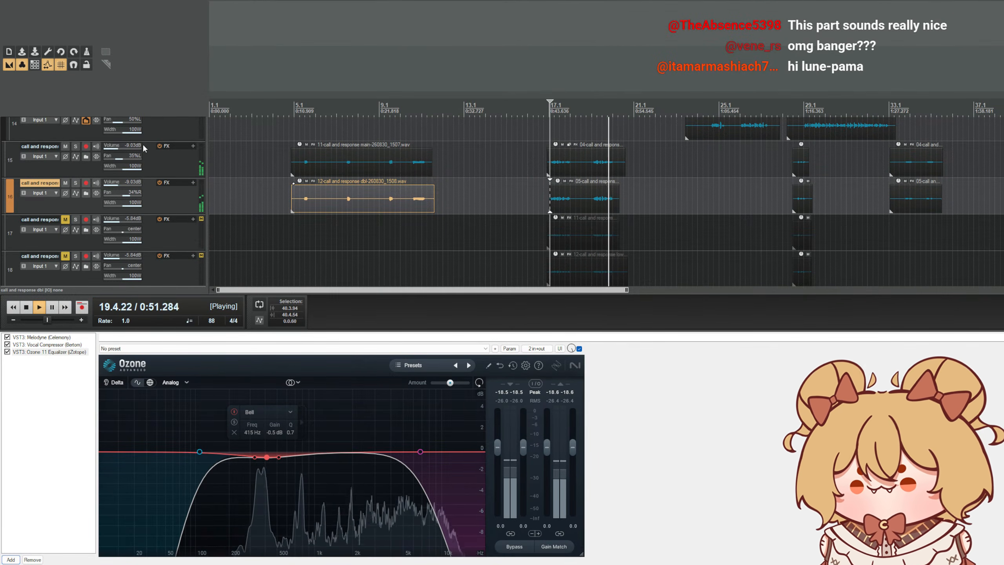
left_click(62, 344, "shift")
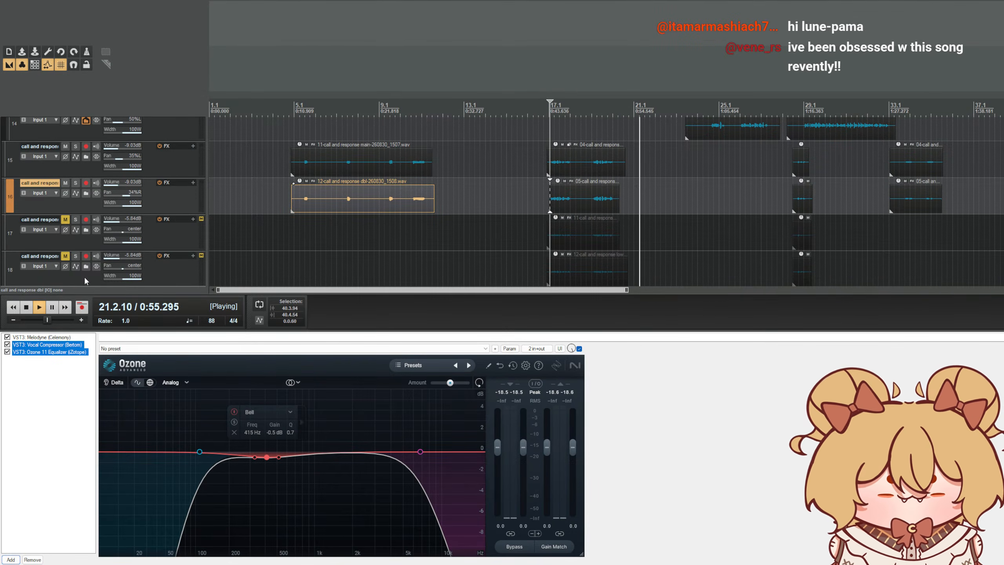
left_click(176, 233)
left_click(181, 210)
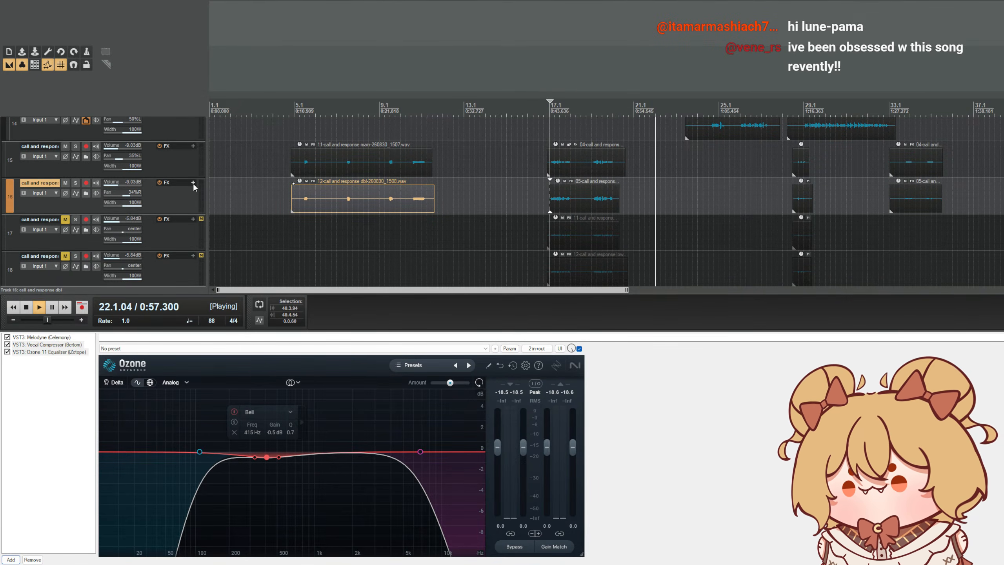
left_click(62, 382)
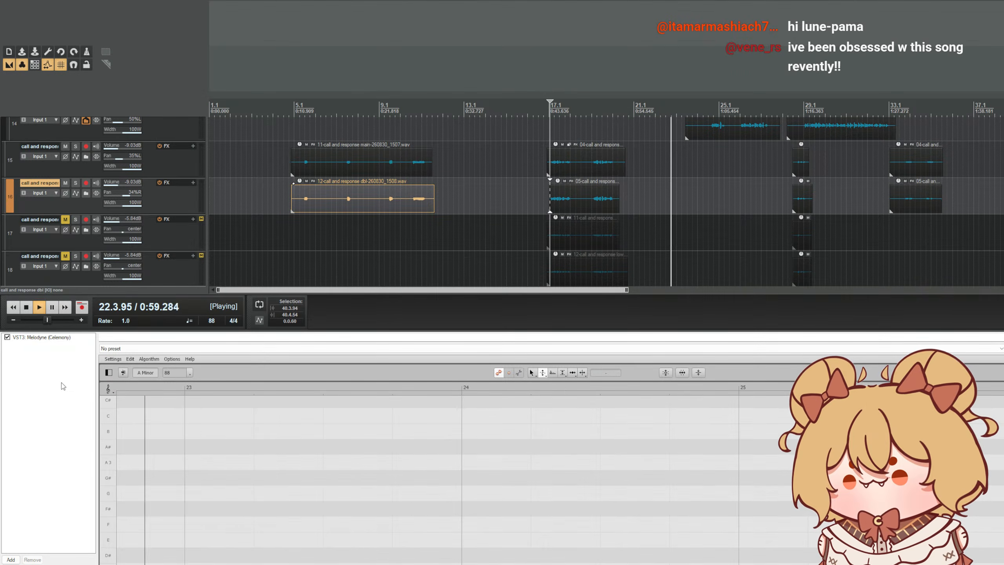
key("ctrl+v")
- Play the processed call and response main and double tracks from bar 17, from bar 5, and again from just before bar 17
left_click(554, 103)
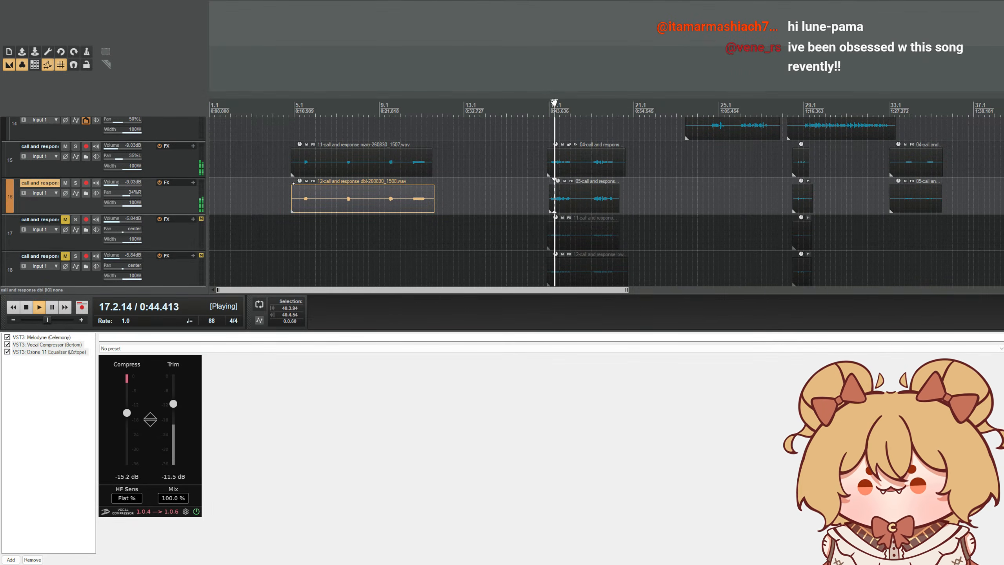
left_click(303, 103)
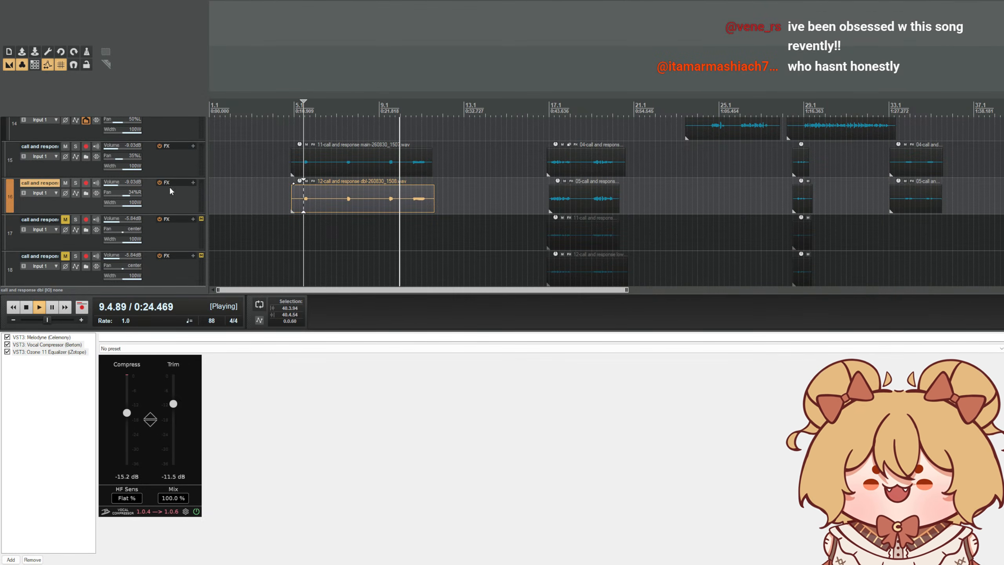
scroll(171, 192, "up", 1)
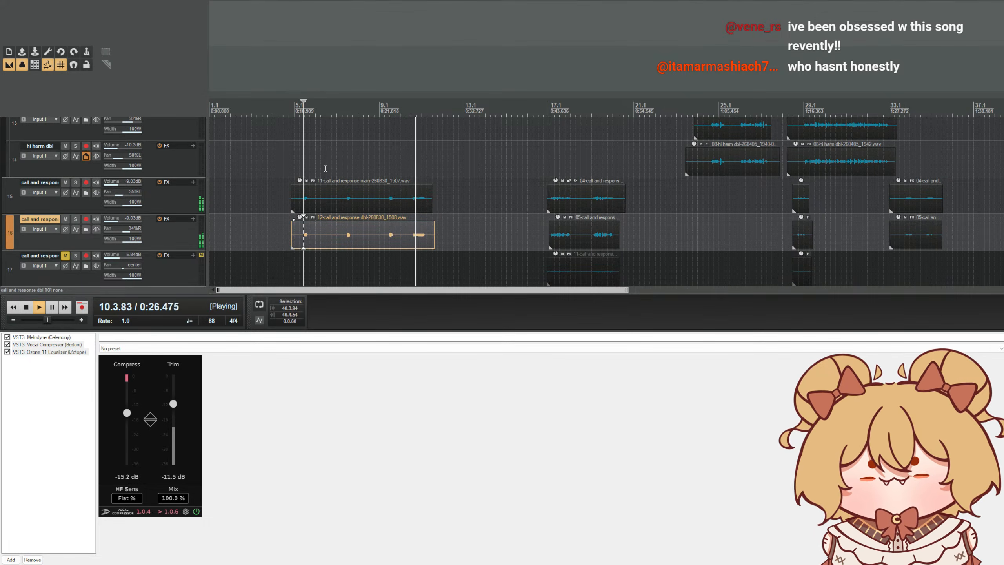
key("space")
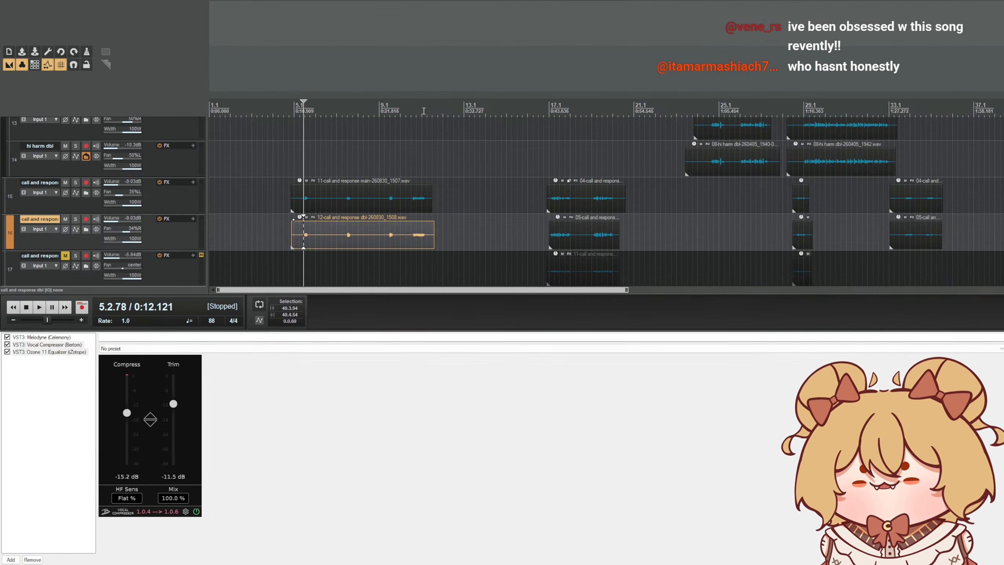
left_click(408, 111)
key("space")
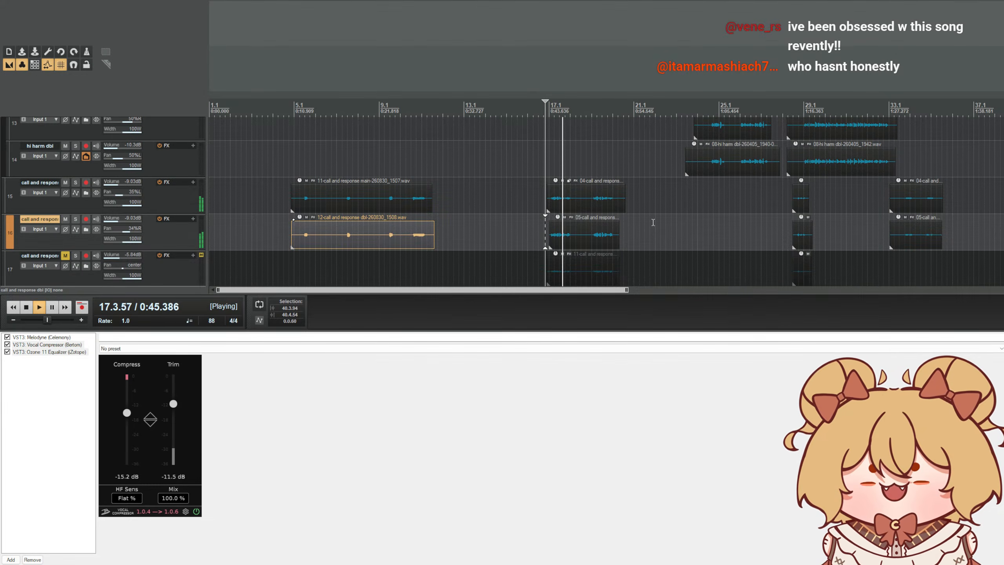
scroll(145, 187, "down", 1)
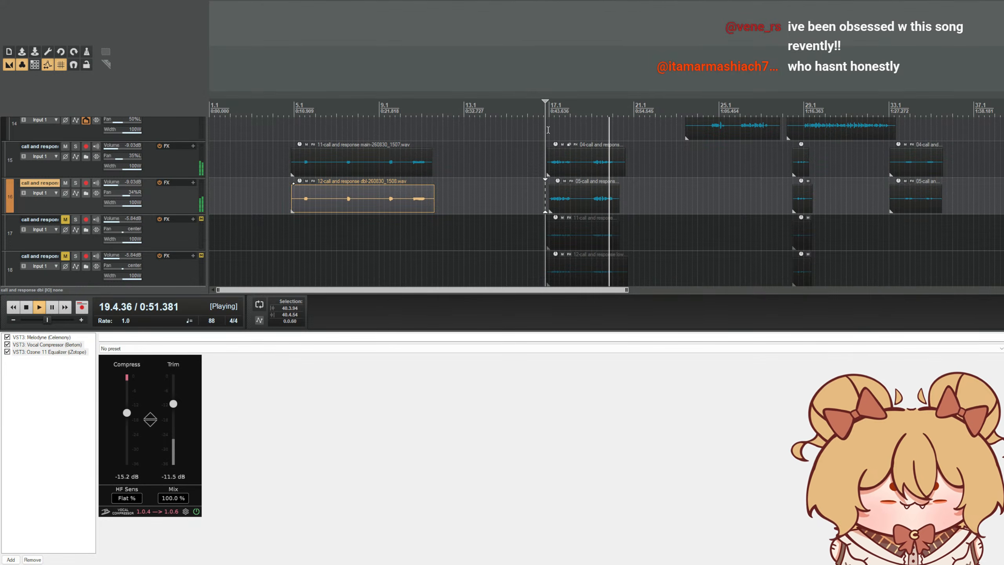
- Play from bar 28 to check the call and response tracks against the harmony tracks, and stop playback
left_click(791, 108)
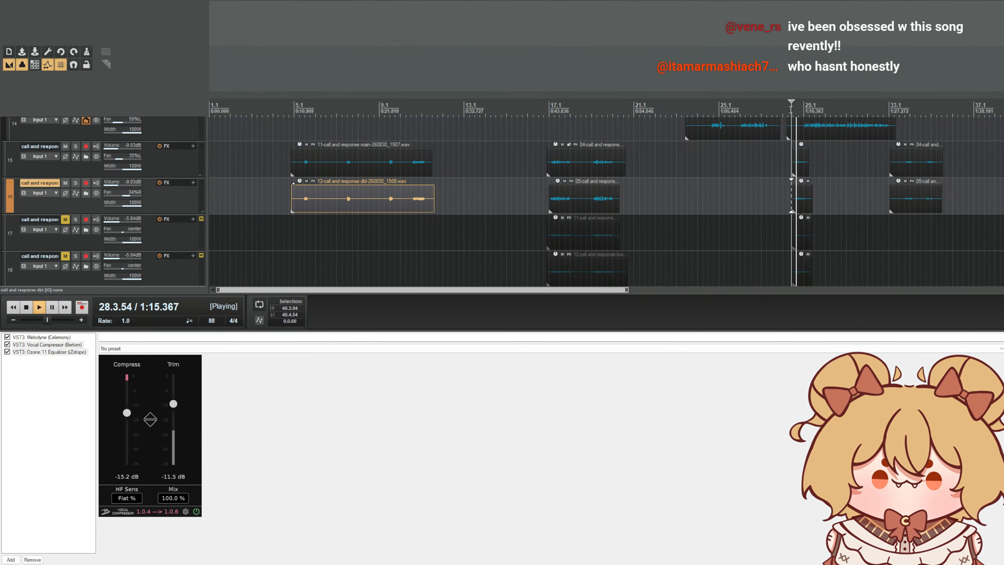
scroll(796, 110, "down", 2)
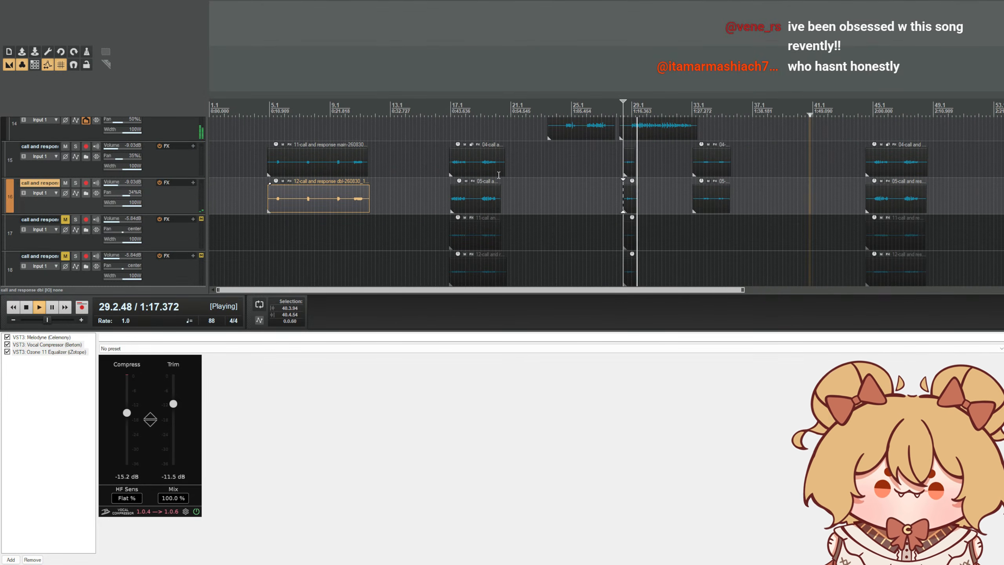
scroll(80, 175, "down", 2)
scroll(79, 174, "up", 3)
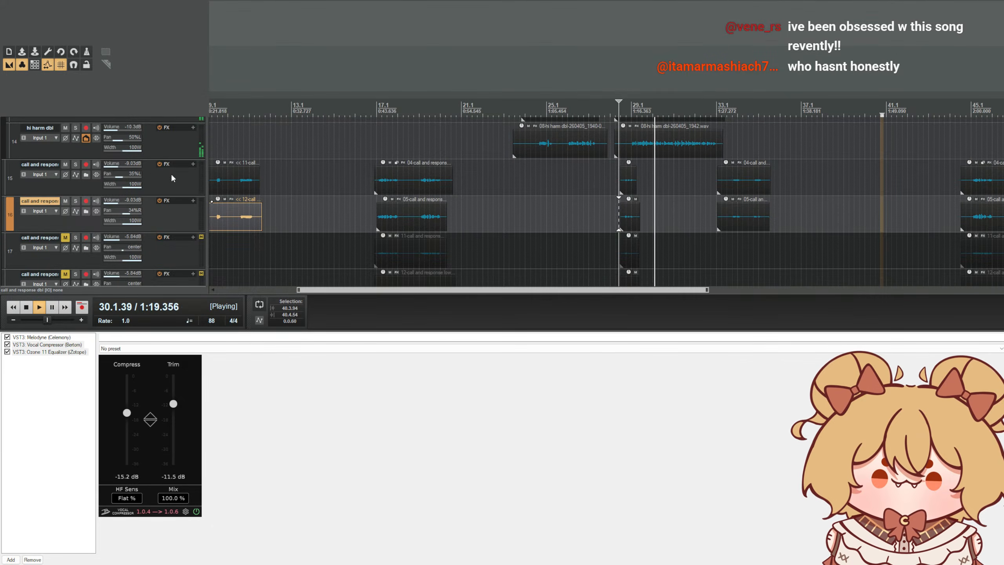
scroll(541, 201, "up", 2)
scroll(129, 170, "up", 3)
scroll(129, 170, "up", 1)
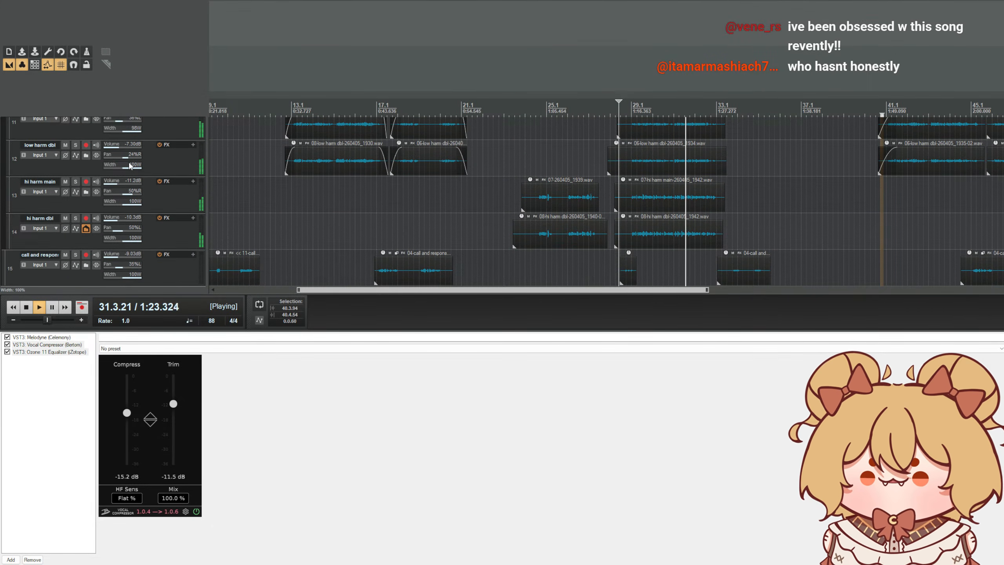
scroll(130, 166, "down", 3)
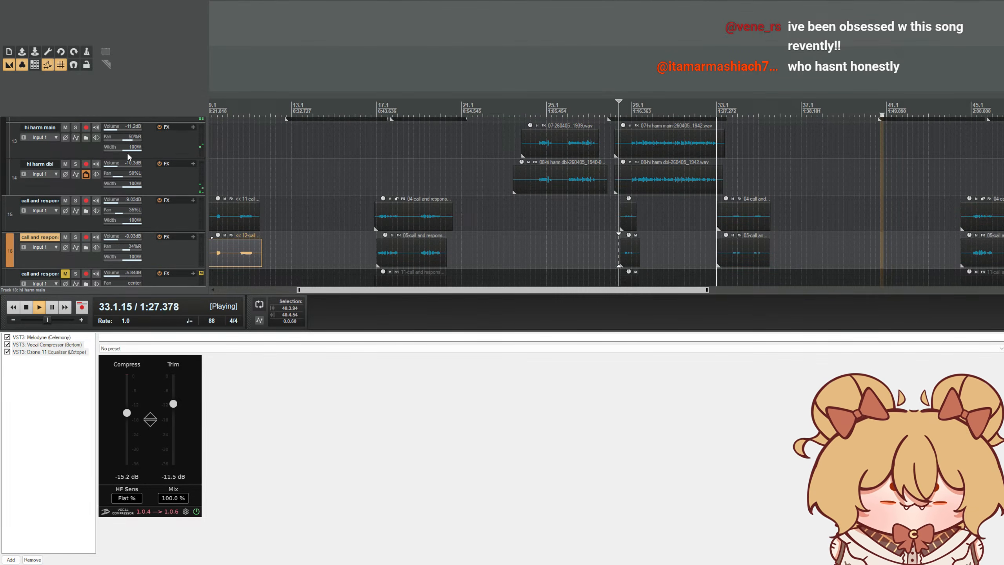
scroll(125, 153, "down", 2)
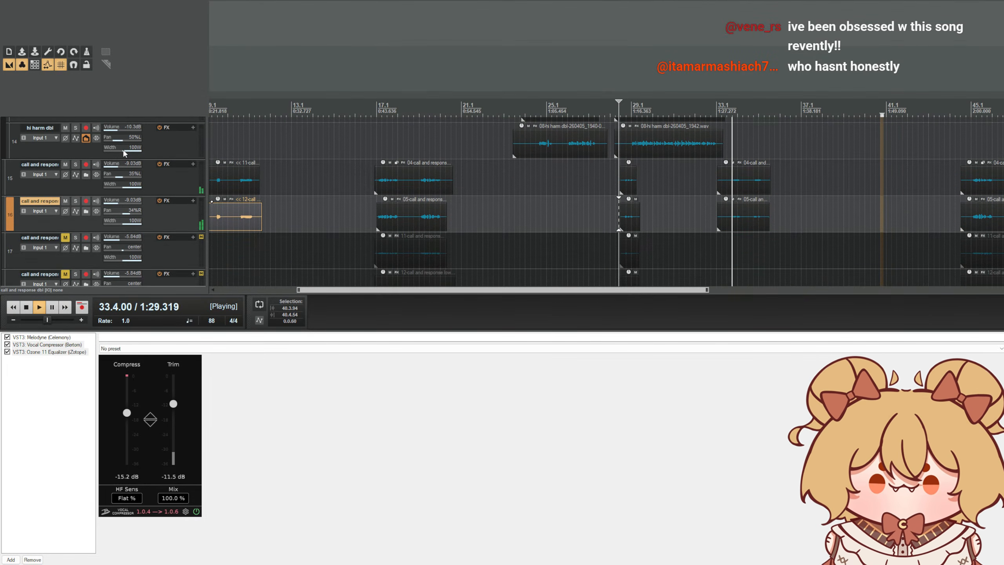
scroll(122, 154, "down", 3)
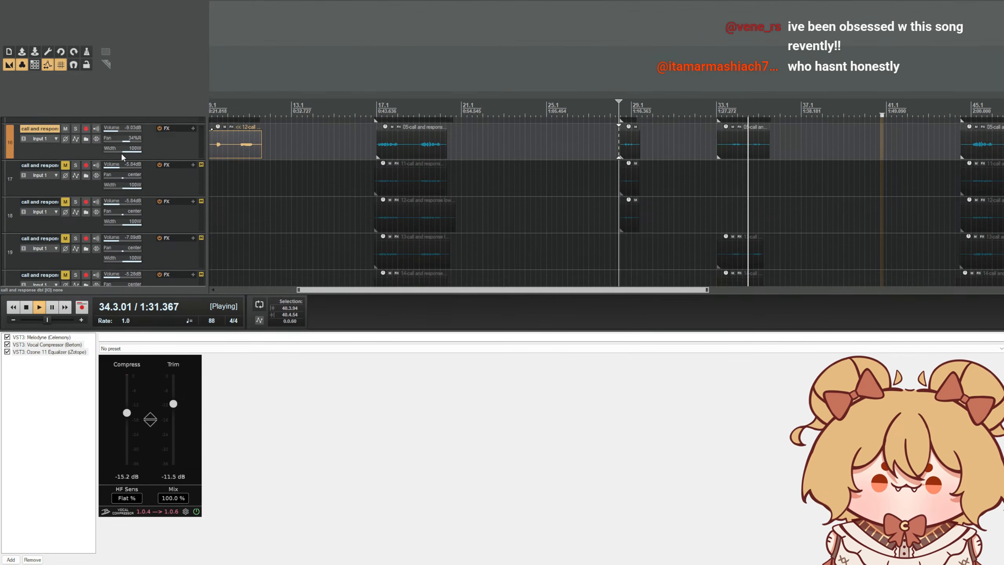
scroll(122, 157, "up", 3)
scroll(121, 157, "down", 3)
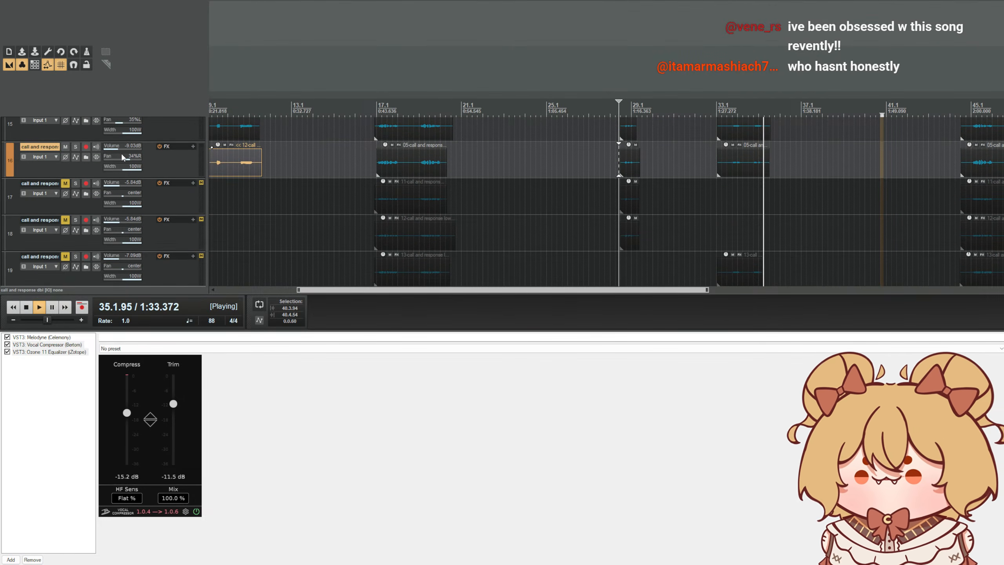
scroll(122, 157, "up", 2)
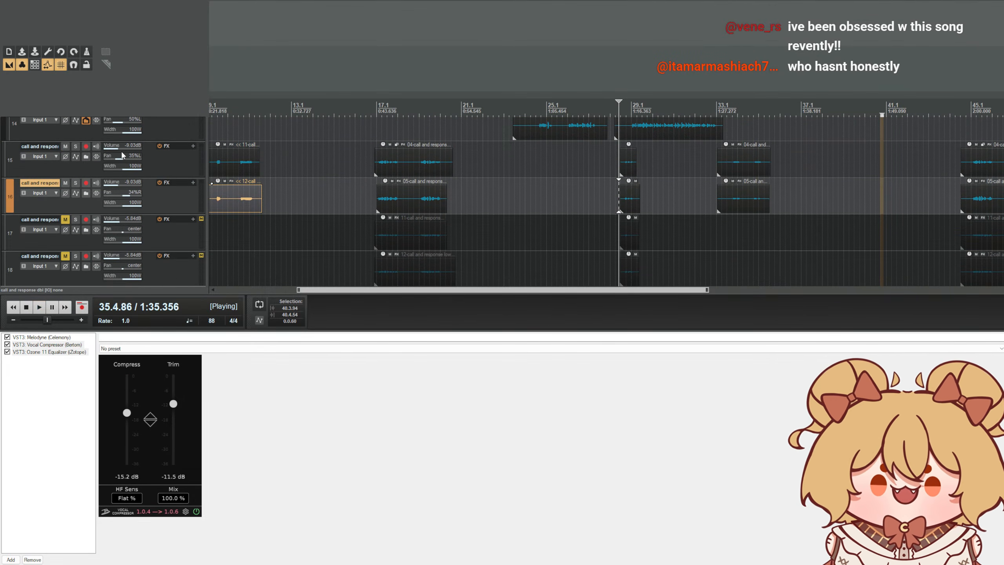
key("space")
- Play the final call and response section from just before bar 57, comparing the vocal tracks, and stop playback
scroll(324, 175, "down", 3)
scroll(382, 183, "down", 3)
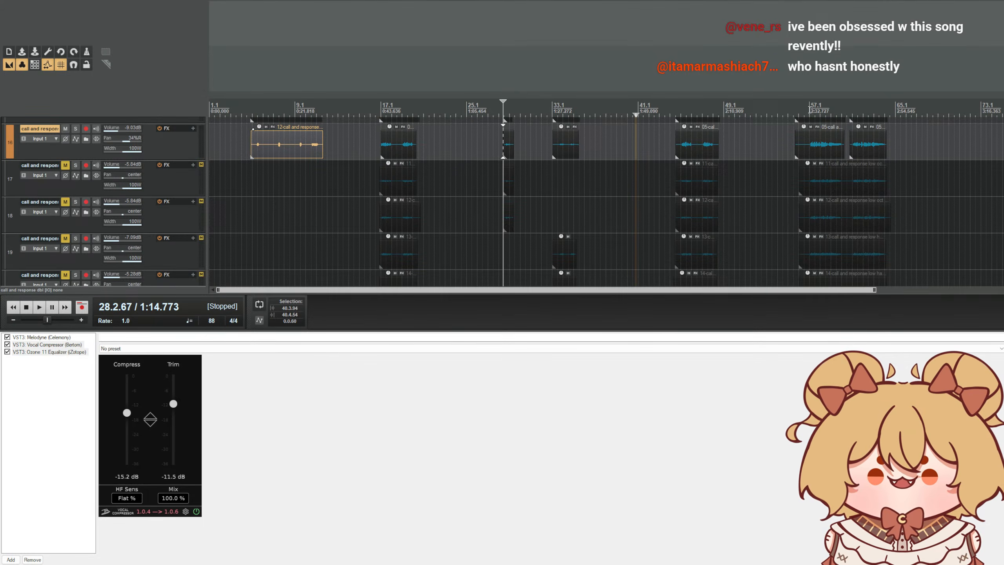
left_click(806, 103)
key("space")
scroll(253, 329, "up", 3)
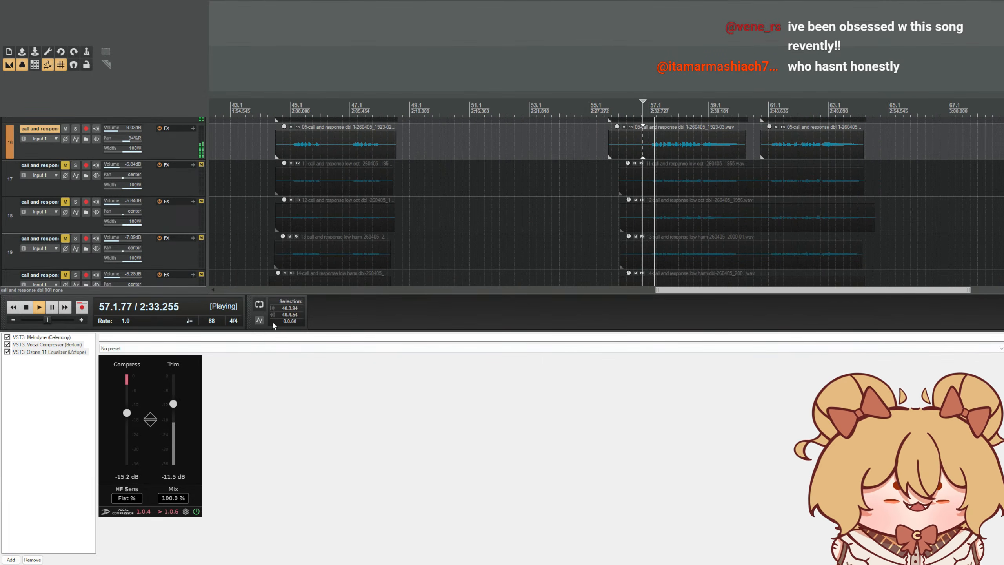
scroll(275, 209, "up", 2)
scroll(67, 212, "up", 2)
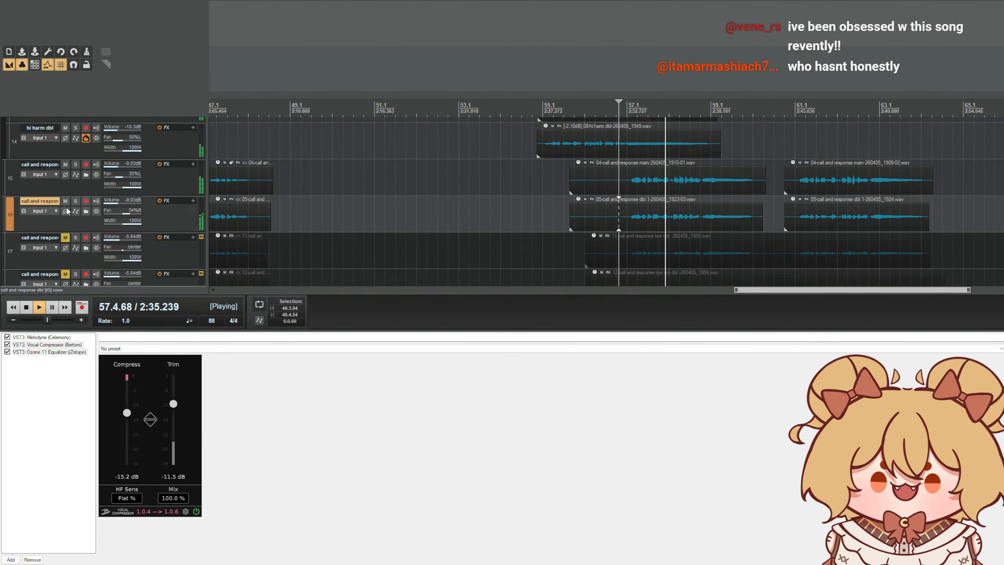
scroll(96, 209, "down", 2)
scroll(118, 208, "up", 1)
scroll(139, 209, "up", 1)
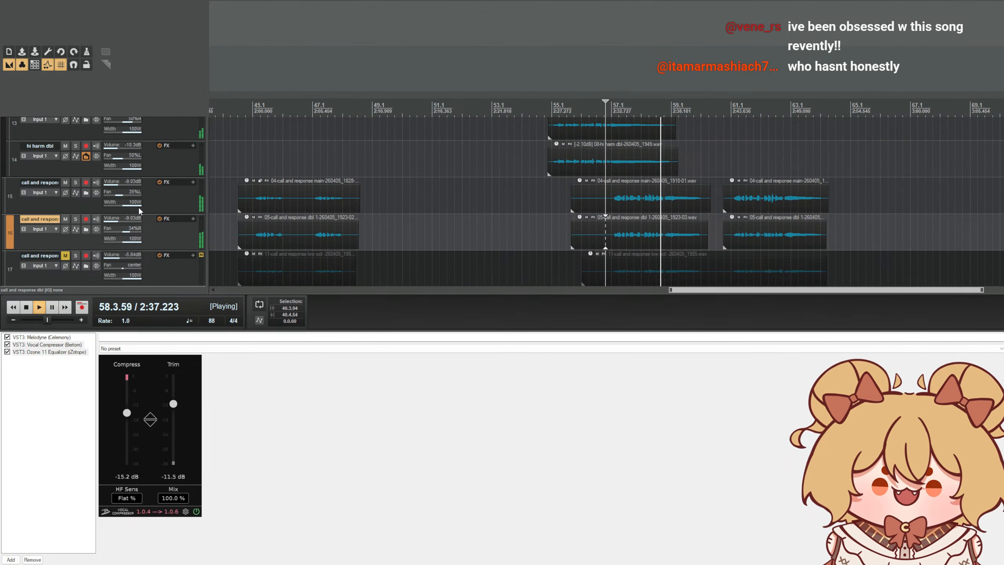
key("space")
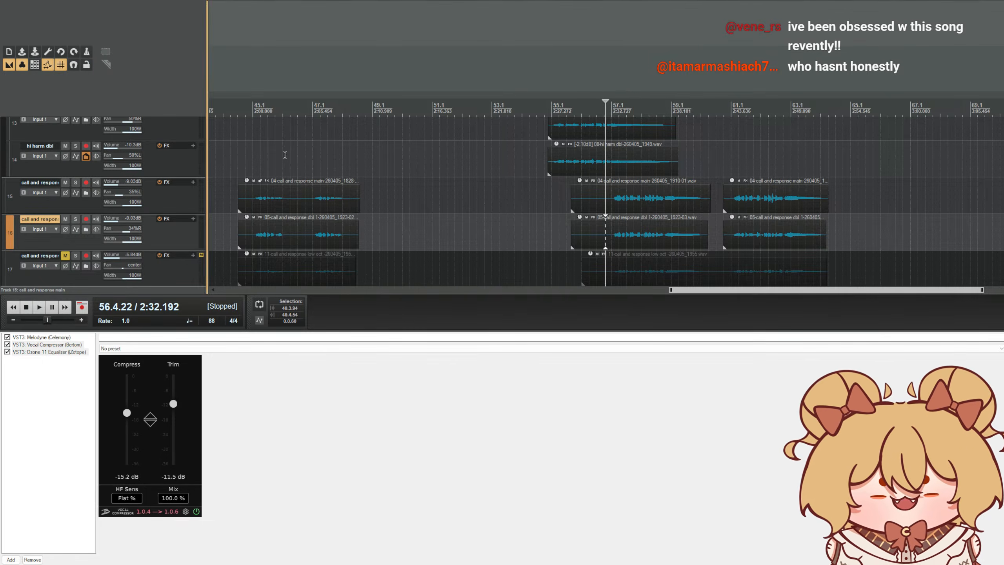
- Unmute the first call and response low octave track and pan it 20% left while playing from just before bar 17
scroll(356, 190, "down", 4)
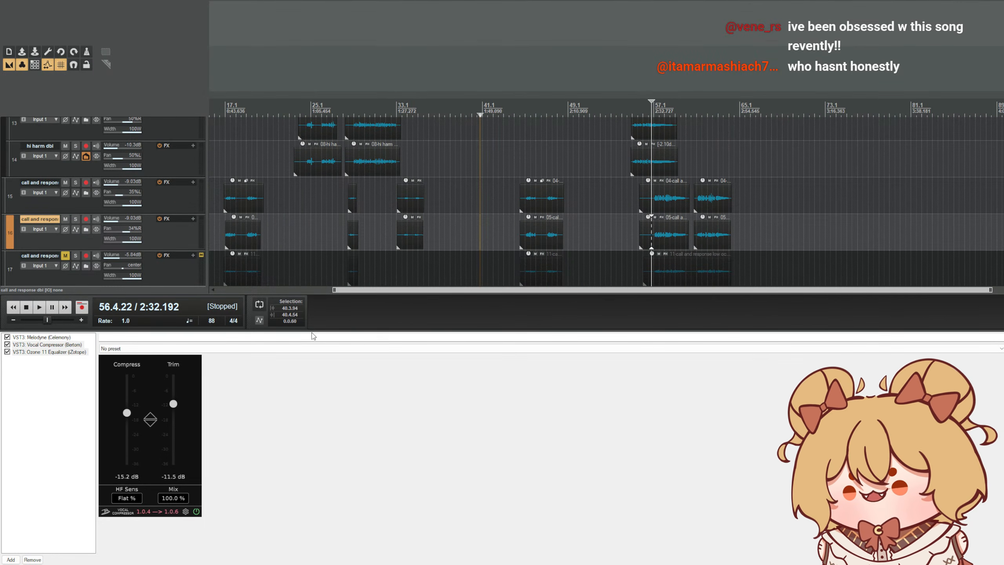
left_click_drag(312, 332, 312, 439)
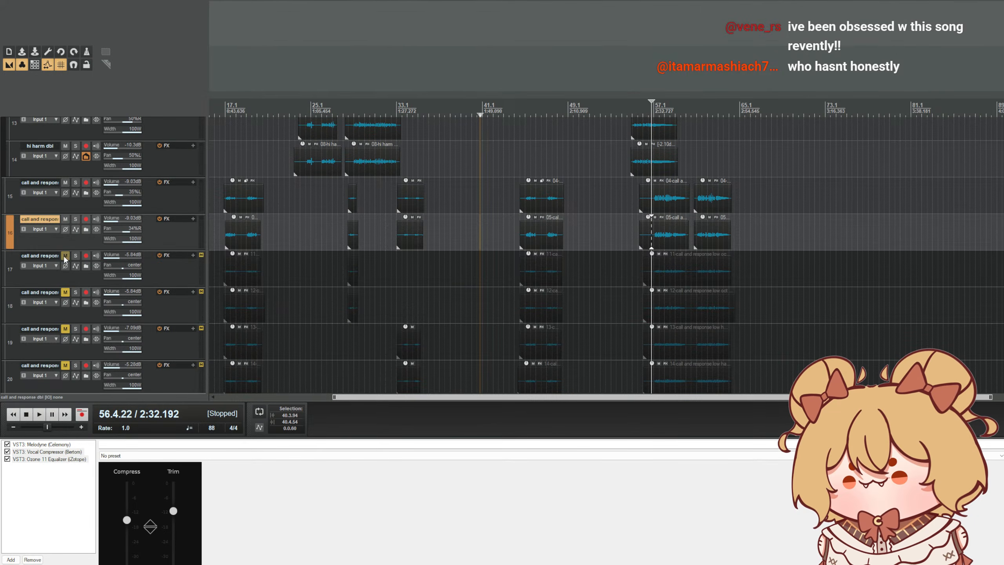
left_click(65, 256)
left_click(284, 269)
scroll(279, 269, "down", 2)
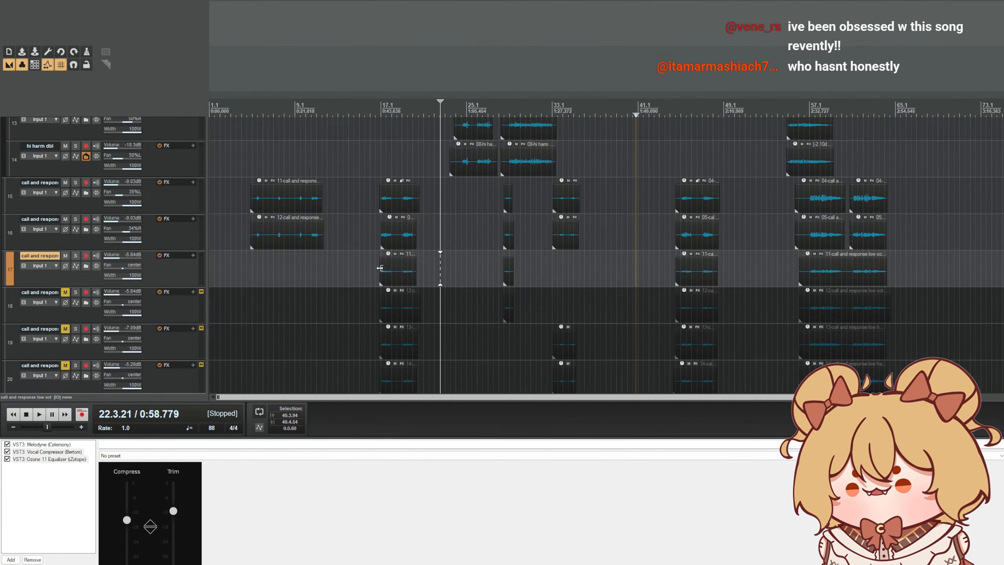
left_click(380, 268)
key("space")
scroll(493, 279, "up", 4)
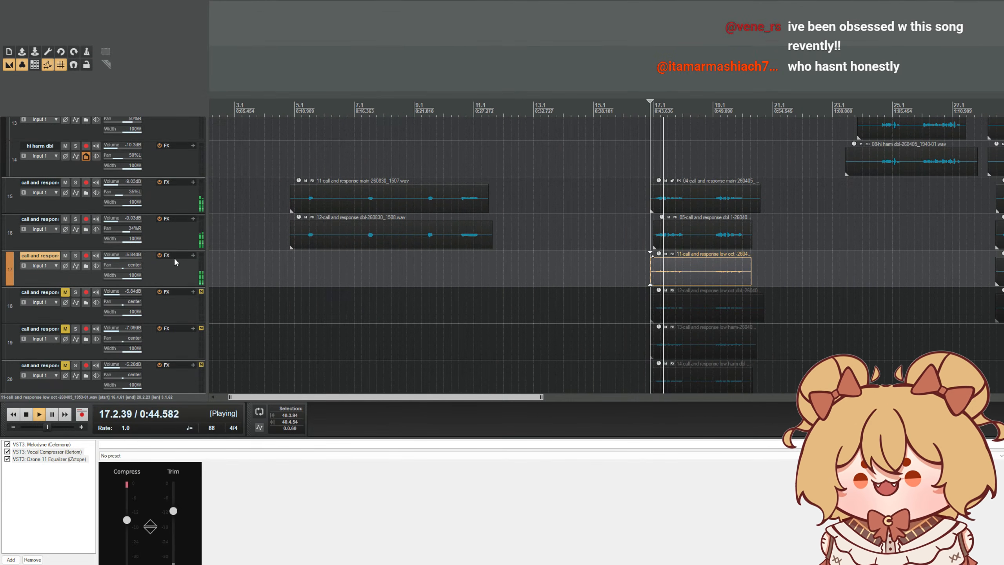
key("space")
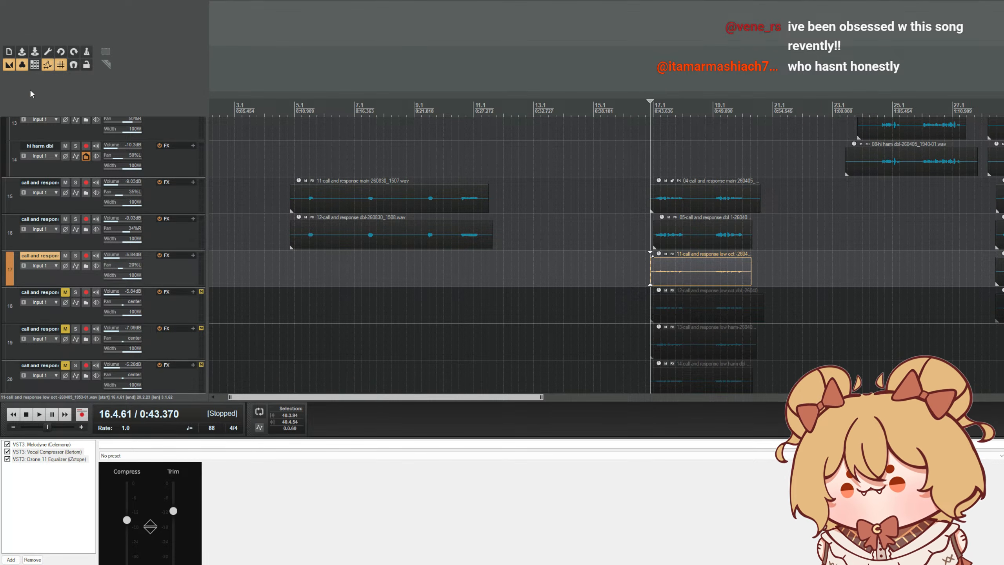
- Open the first call and response low octave track's effects and add Vocal Compressor after Melodyne
left_click(42, 444)
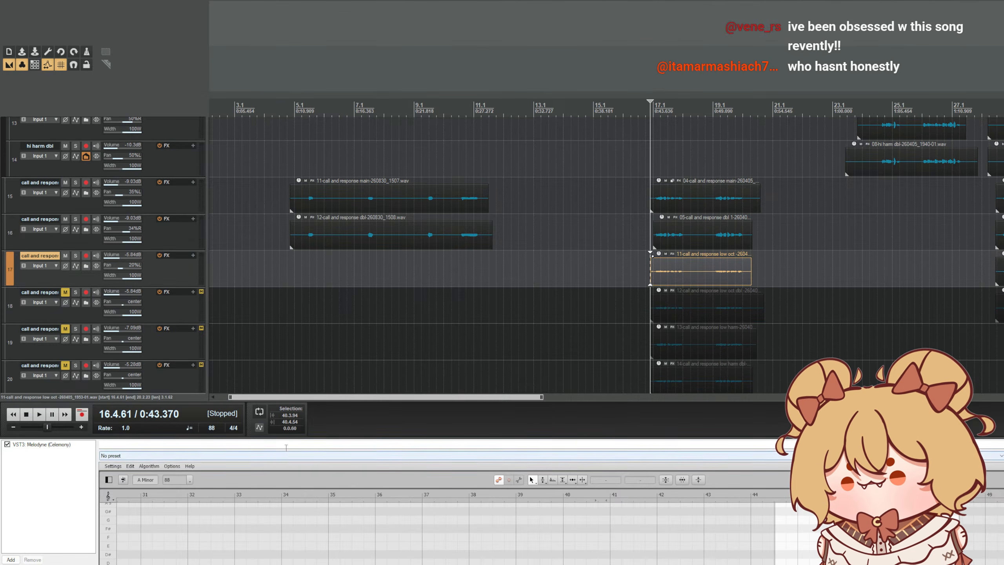
left_click_drag(306, 437, 307, 328)
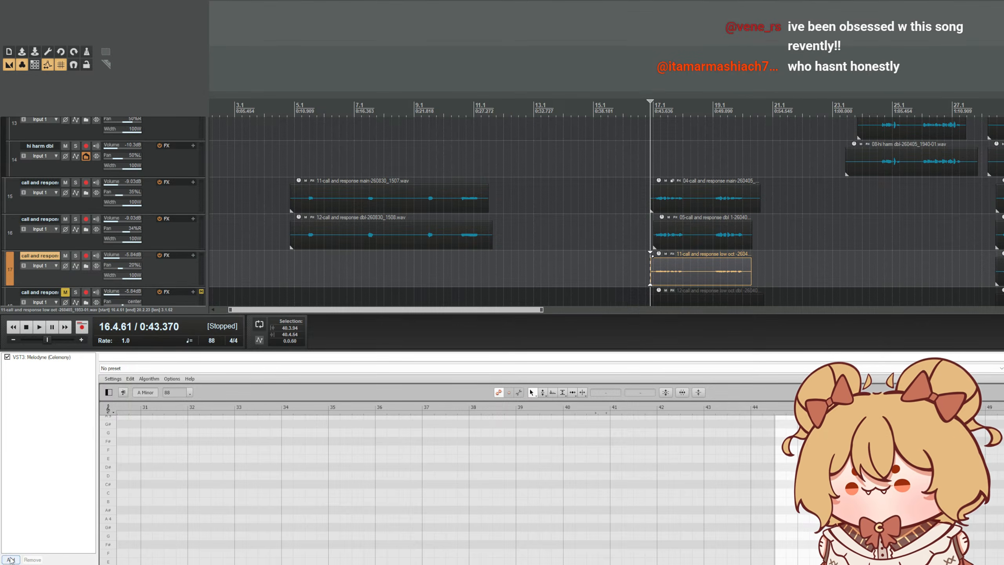
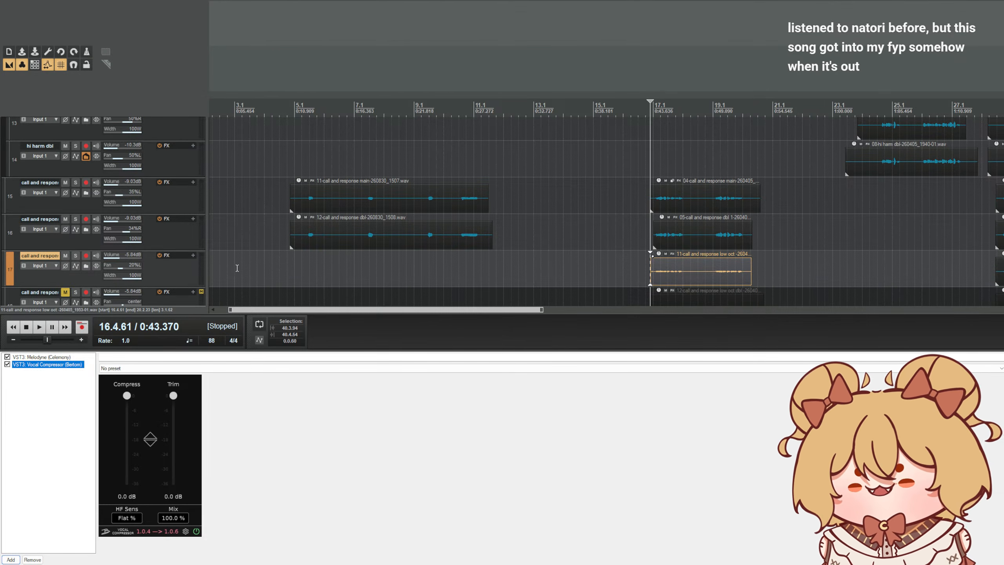
scroll(130, 203, "down", 1)
scroll(552, 224, "up", 3)
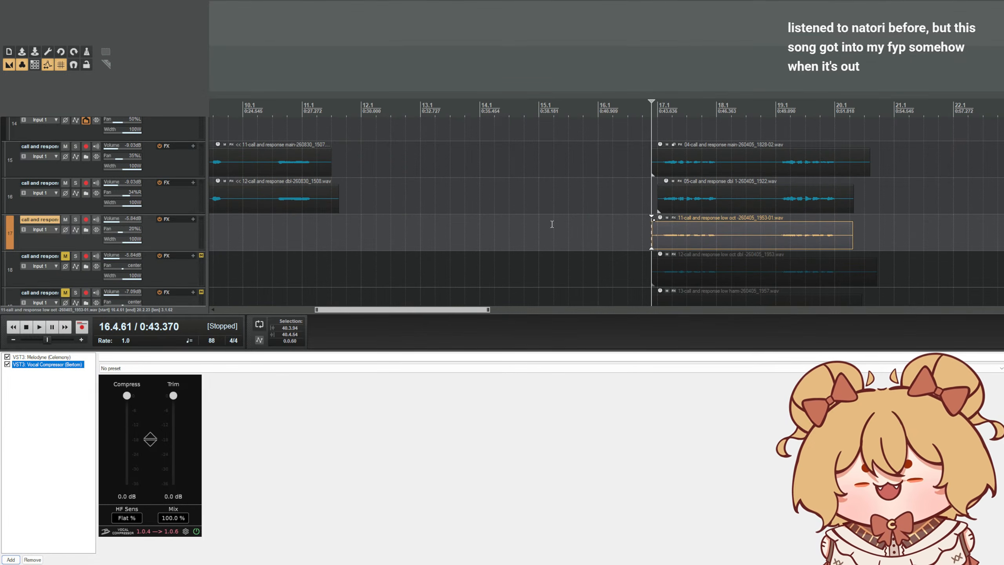
scroll(675, 234, "up", 1)
scroll(659, 210, "up", 1)
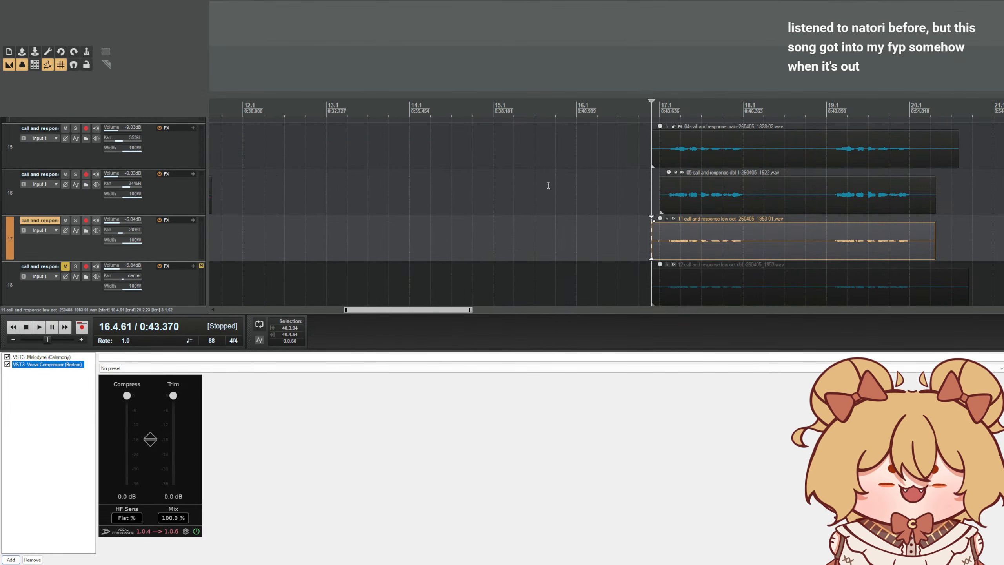
- Set the low octave track's Vocal Compressor to -12.4 dB compression and -5.8 dB trim, checking it with playback
left_click_drag(132, 397, 132, 423)
key("space")
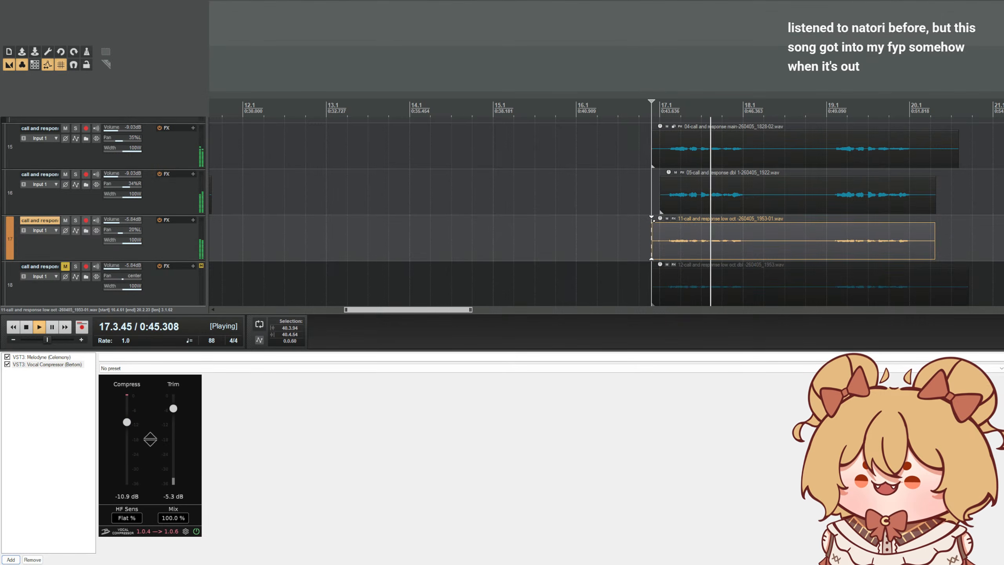
left_click_drag(129, 423, 130, 426)
key("space")
key("space")
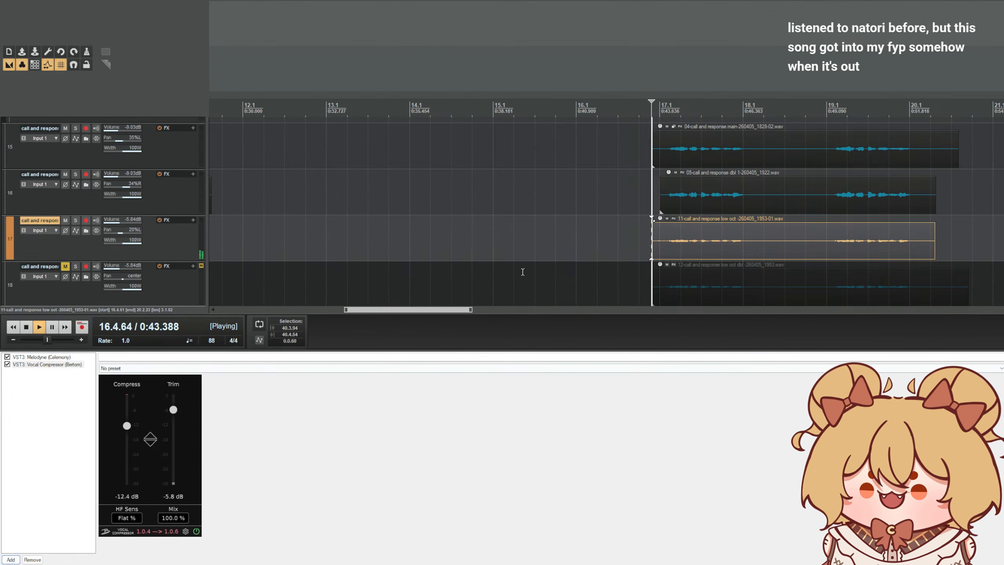
key("space")
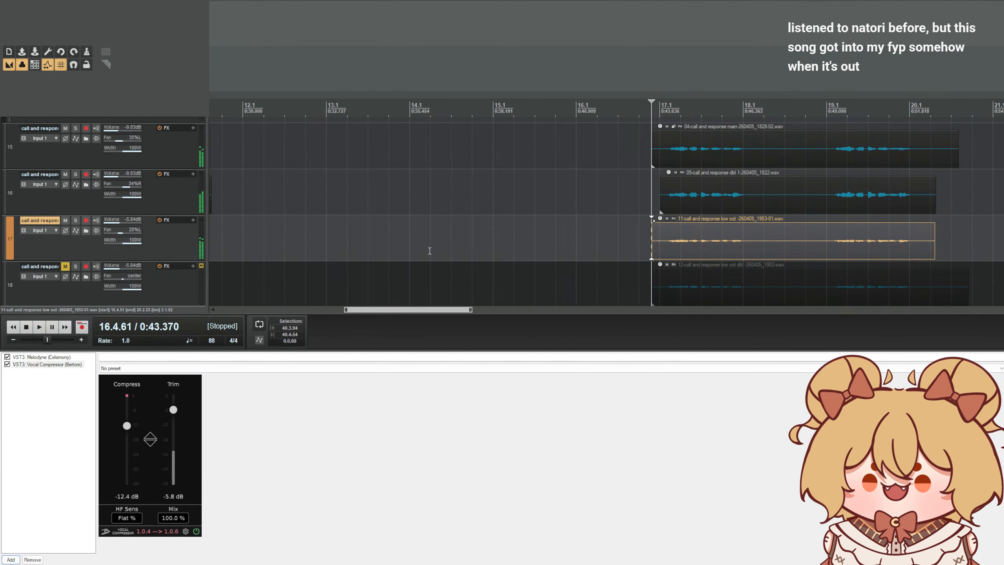
- Open the low octave track in Melodyne and play the bar 17 to 20 phrases to check their pitch
left_click(59, 356)
key("space")
key("space")
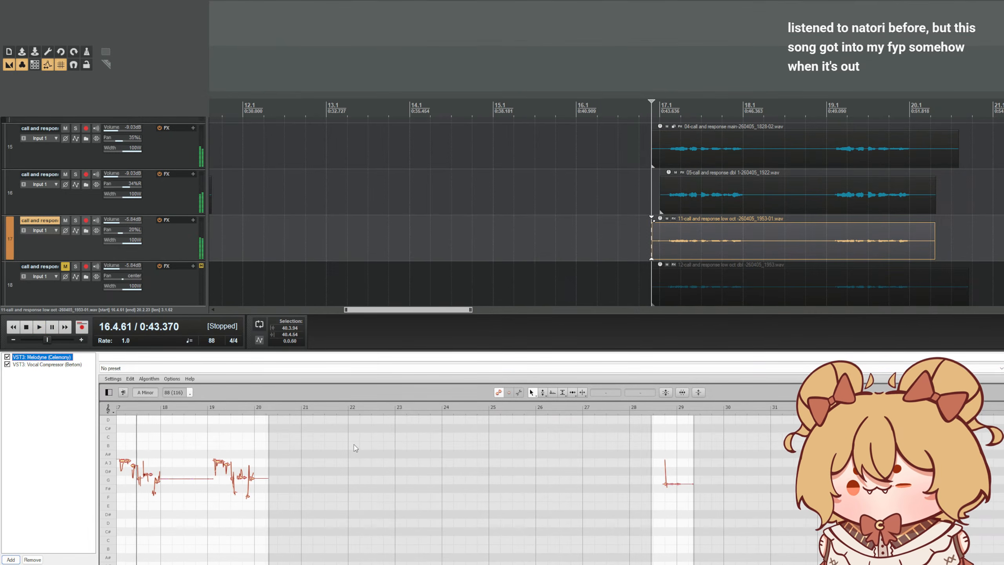
left_click(531, 395)
left_click_drag(275, 471, 407, 544)
key("space")
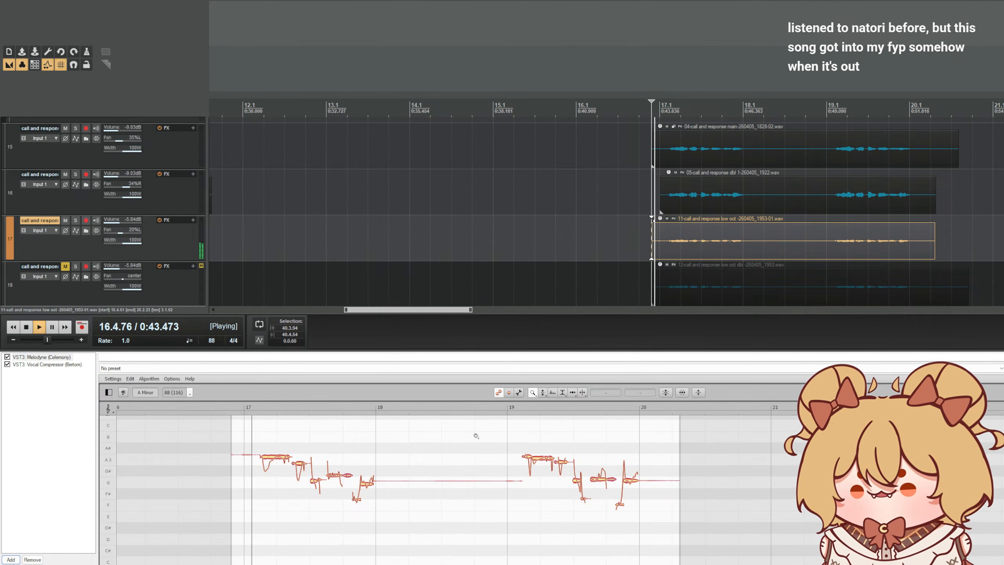
key("space")
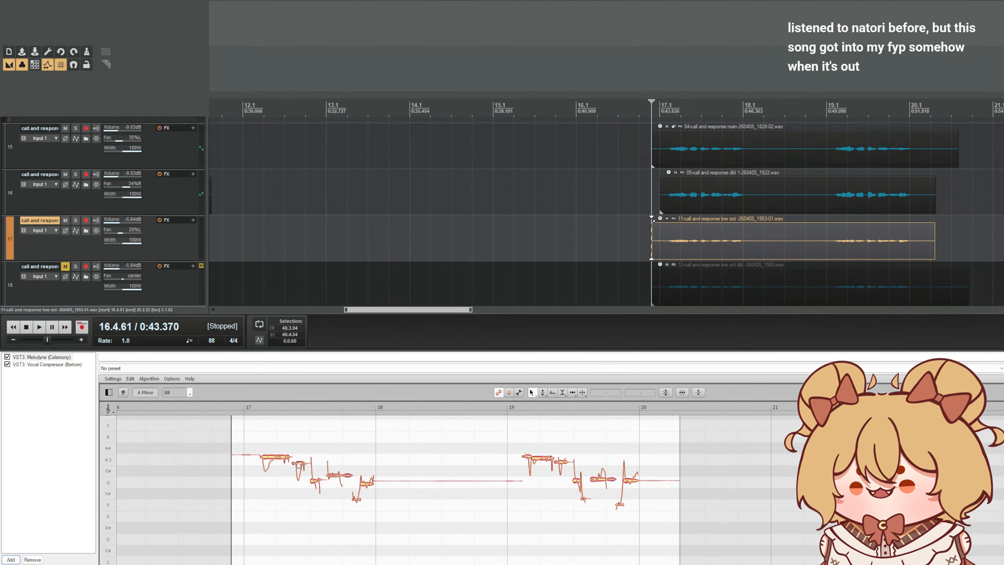
- Snap the second main note of the bar 17 low octave phrase to A3 at 0 ct, checking it with playback
left_click(299, 464)
left_click_drag(299, 464, 296, 474)
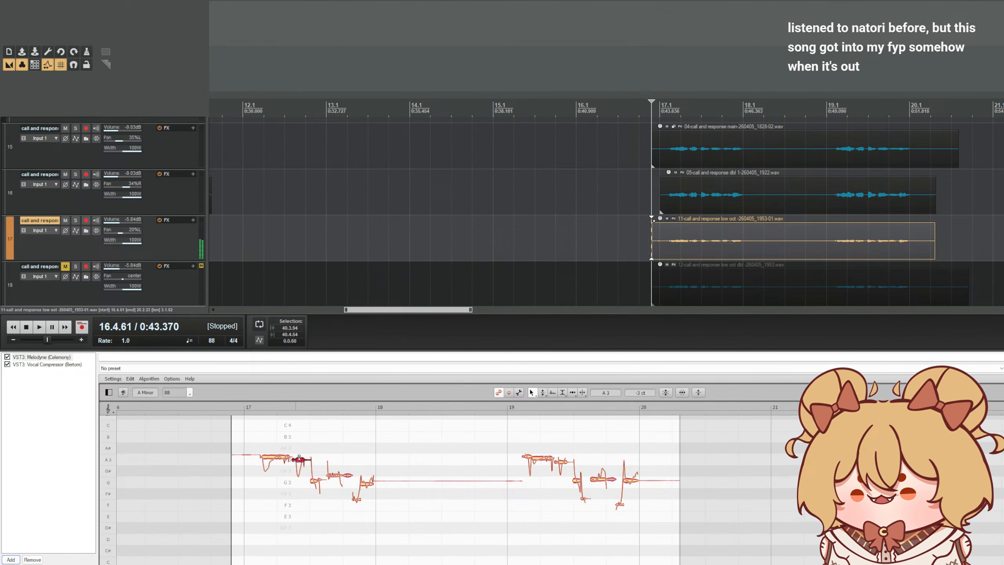
key("space")
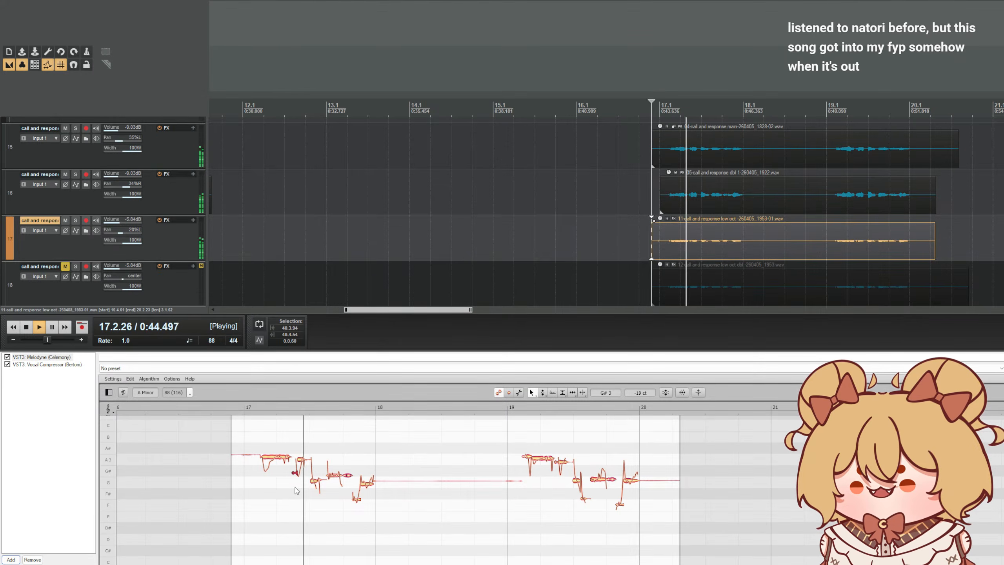
key("space")
left_click_drag(296, 474, 301, 463)
double_click(300, 461)
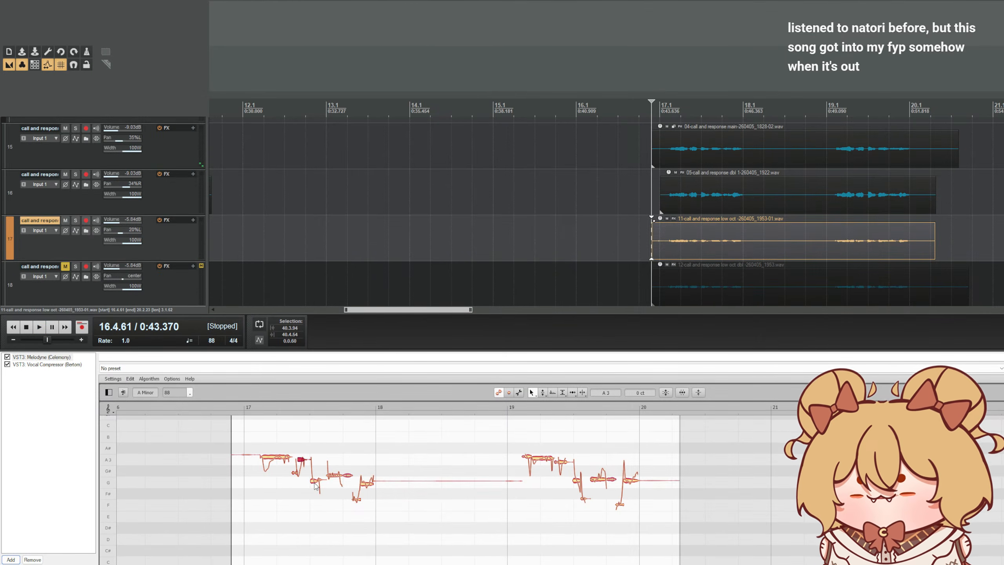
- Raise the short fragment before the second main note to A3 at 0 ct and play the phrase
left_click(280, 459)
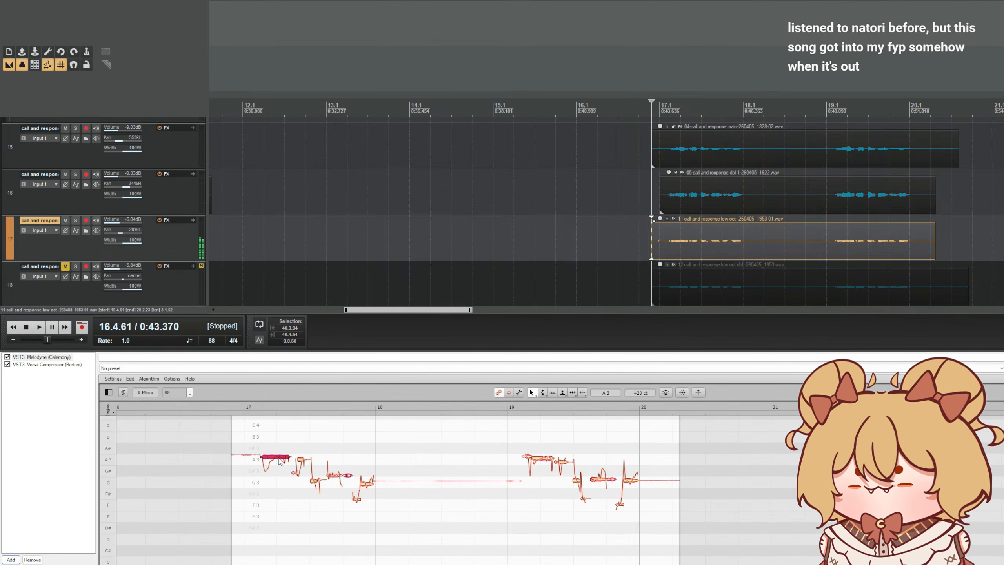
left_click(298, 460)
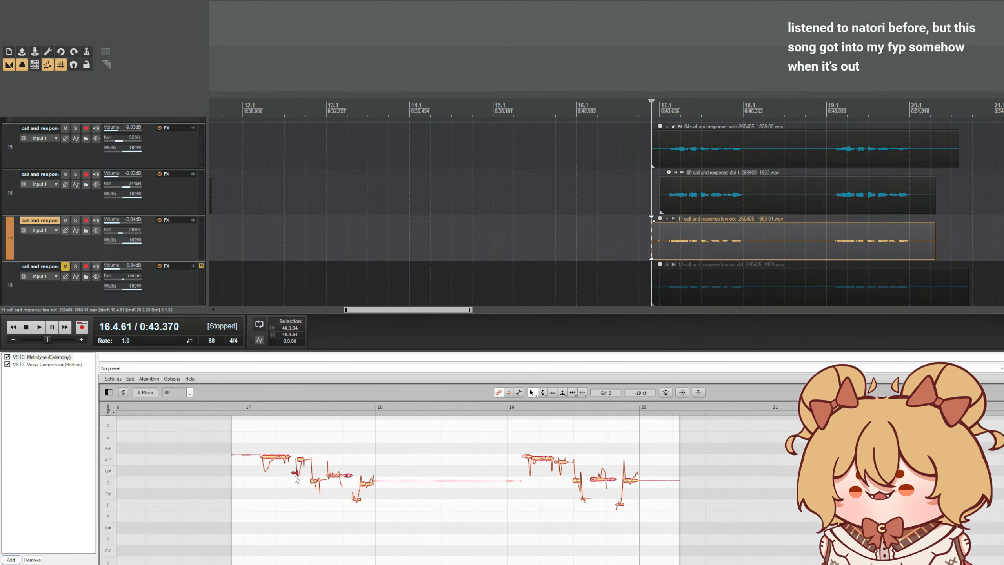
left_click_drag(295, 476, 296, 461)
key("space")
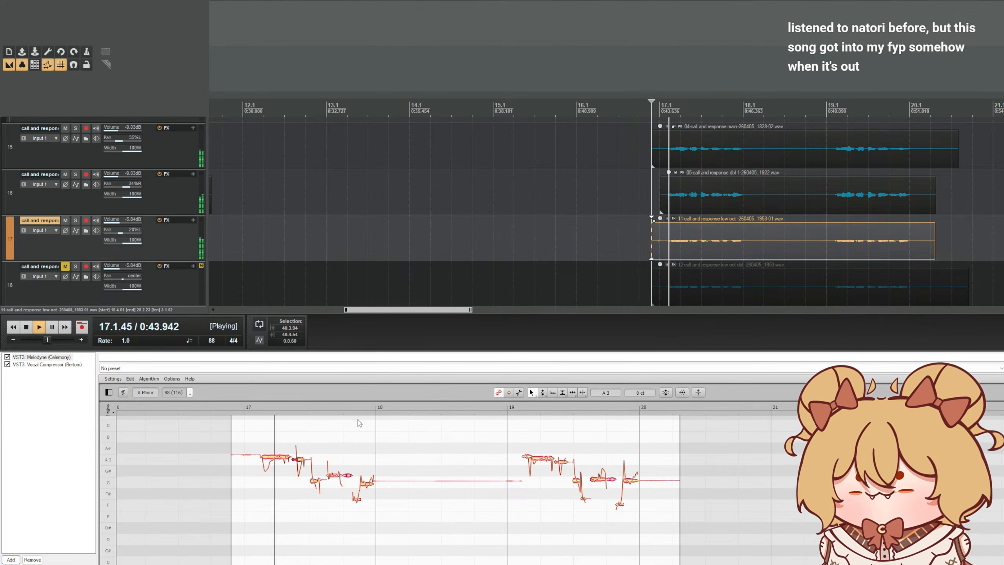
key("space")
- Tune the notes following the A3 pair in the bar 17 phrase to G3 at 0 ct and play the result
left_click(314, 482)
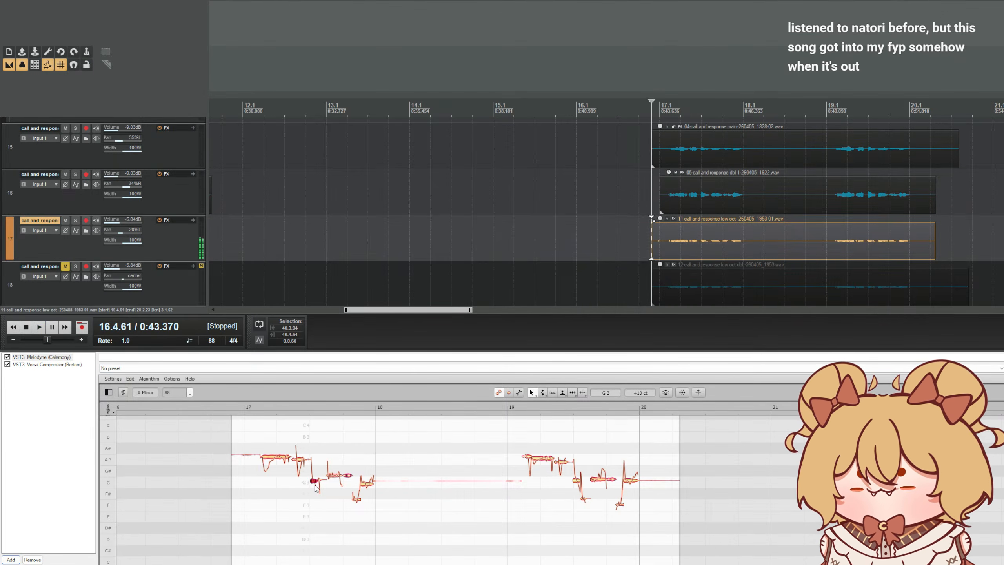
mouse_move(319, 467)
left_mouse_down()
mouse_move(332, 490)
mouse_move(322, 486)
left_mouse_up()
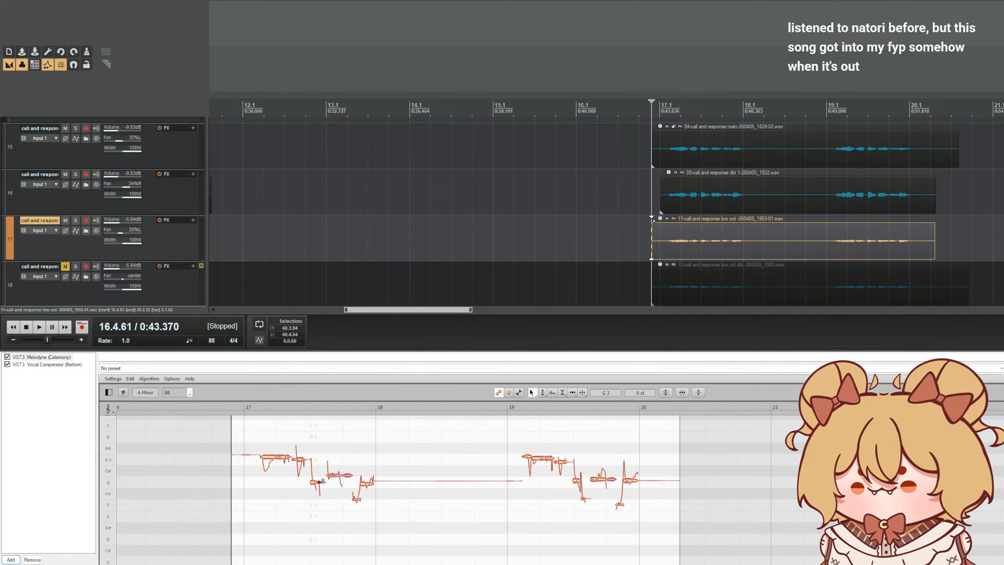
left_click_drag(335, 479, 348, 486)
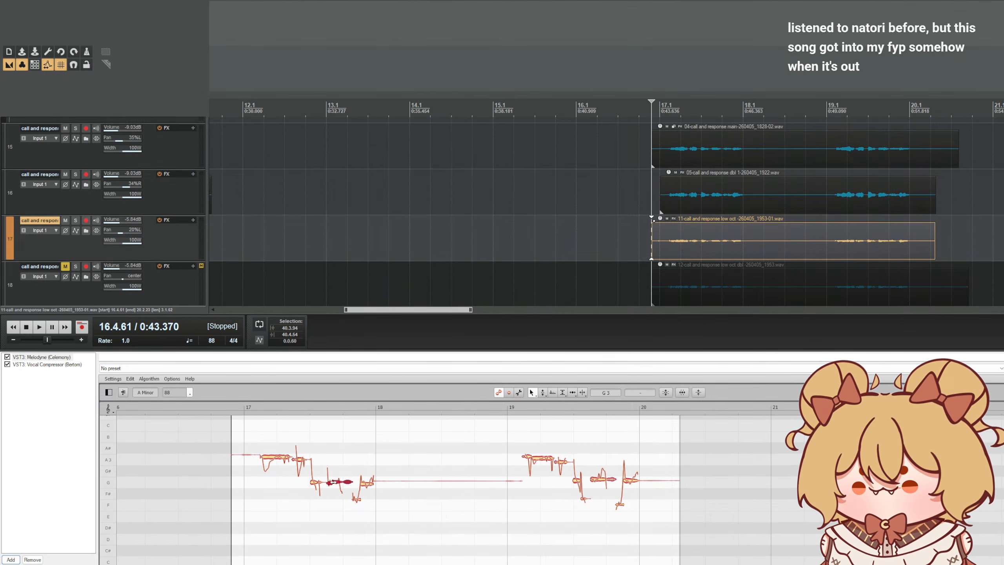
double_click(342, 482)
key("space")
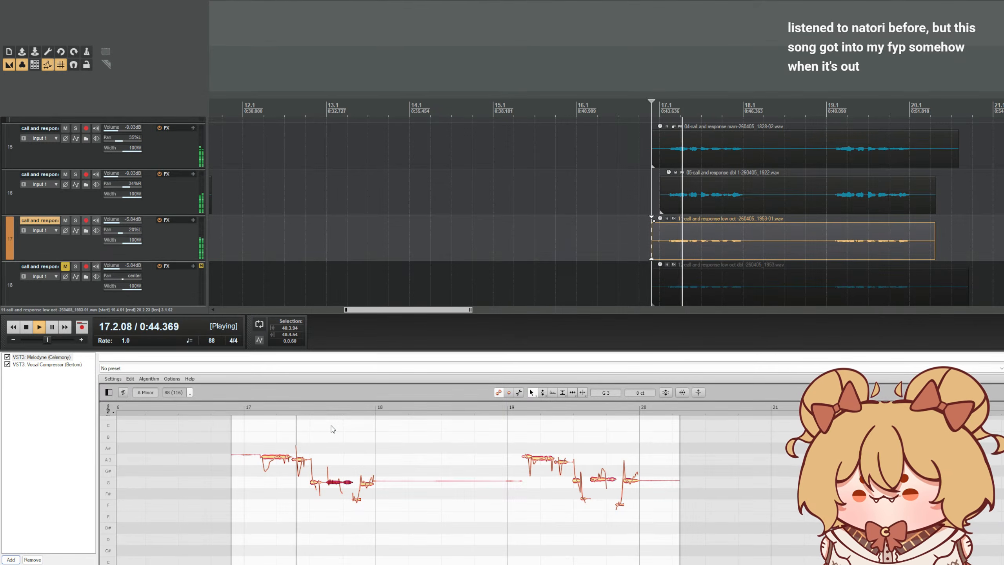
key("space")
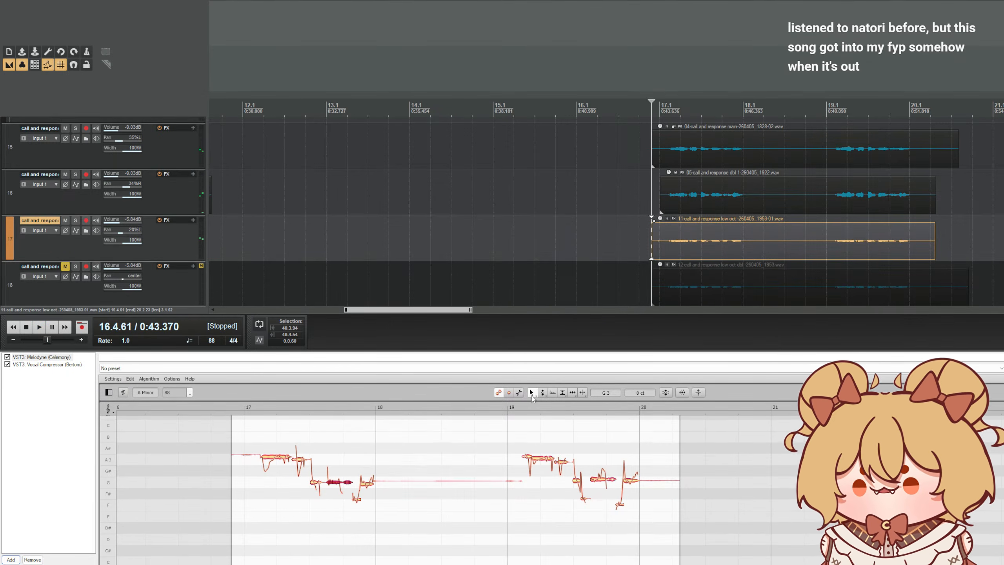
- Reduce the pitch modulation of the second A3 note to 76% and play it back
left_click_drag(311, 457, 460, 471)
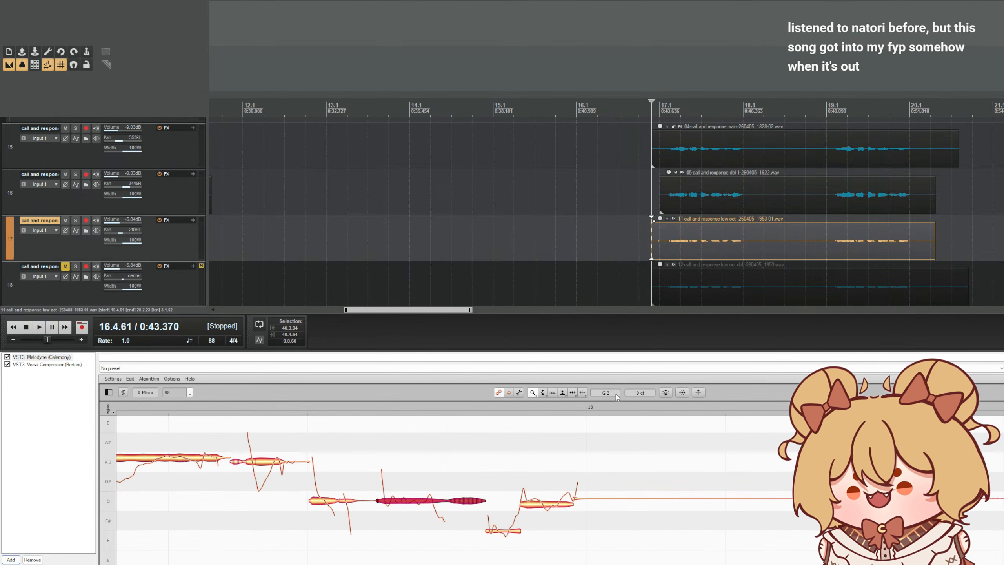
left_click(541, 395)
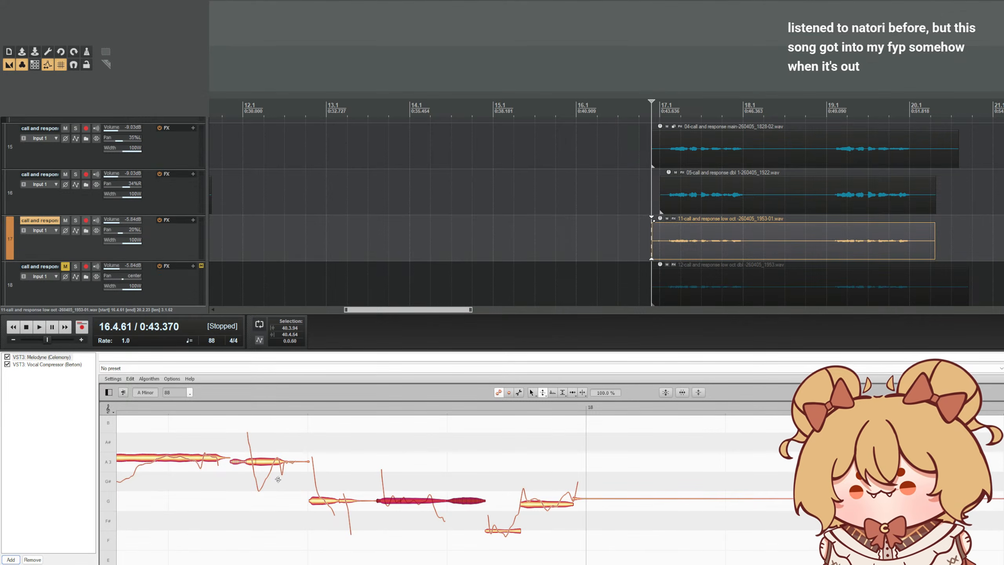
key("space")
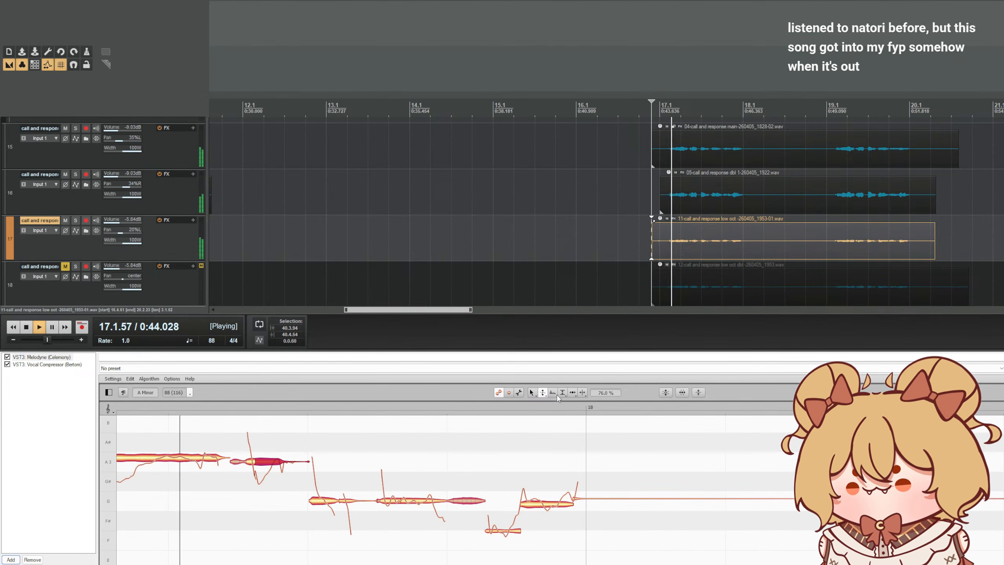
key("space")
- Separate the dipping middle part of the second A3 note, tune it to A3 at 0 ct, and play both phrases
double_click(271, 455)
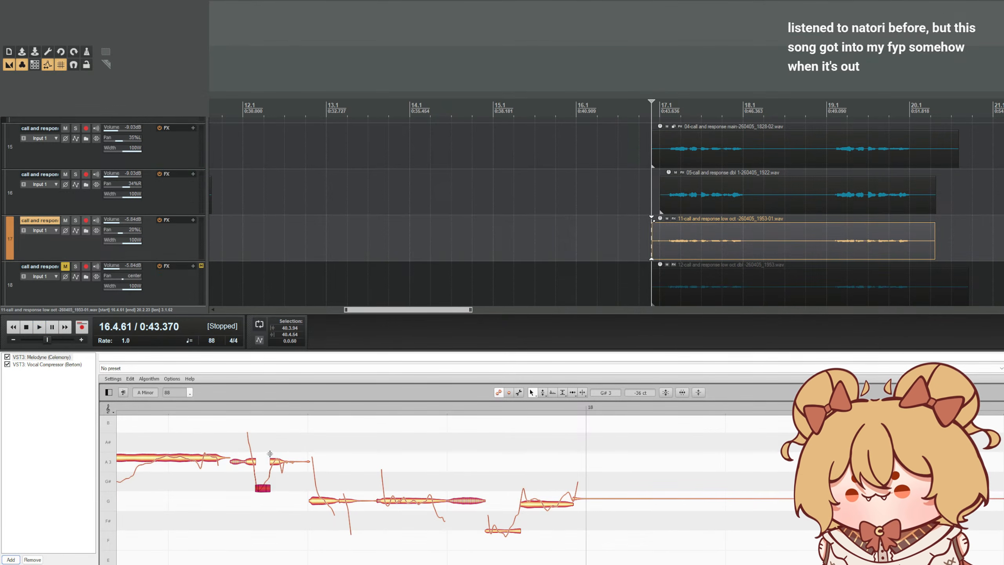
left_click_drag(263, 487, 266, 435)
left_click(542, 393)
key("space")
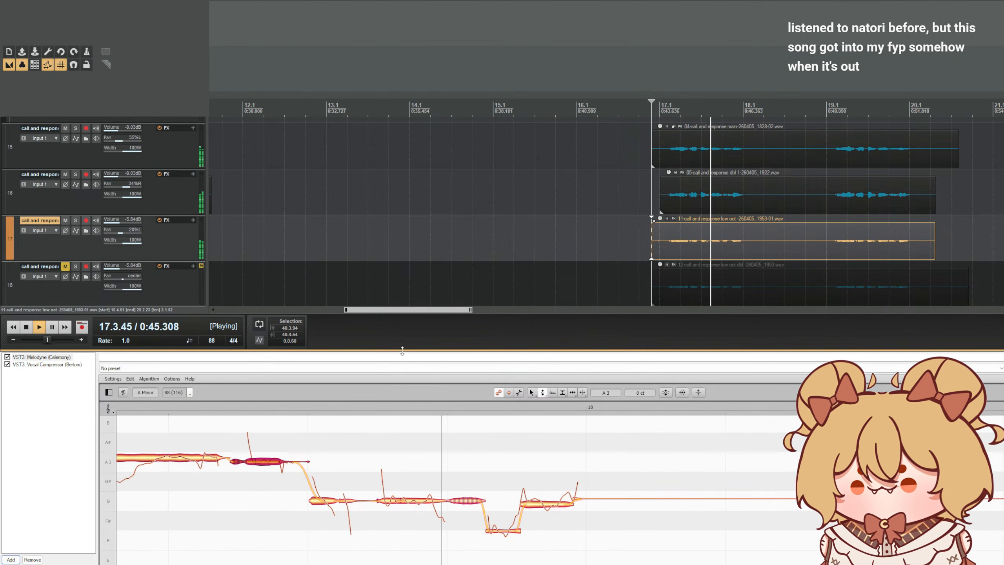
left_click_drag(402, 353, 399, 465)
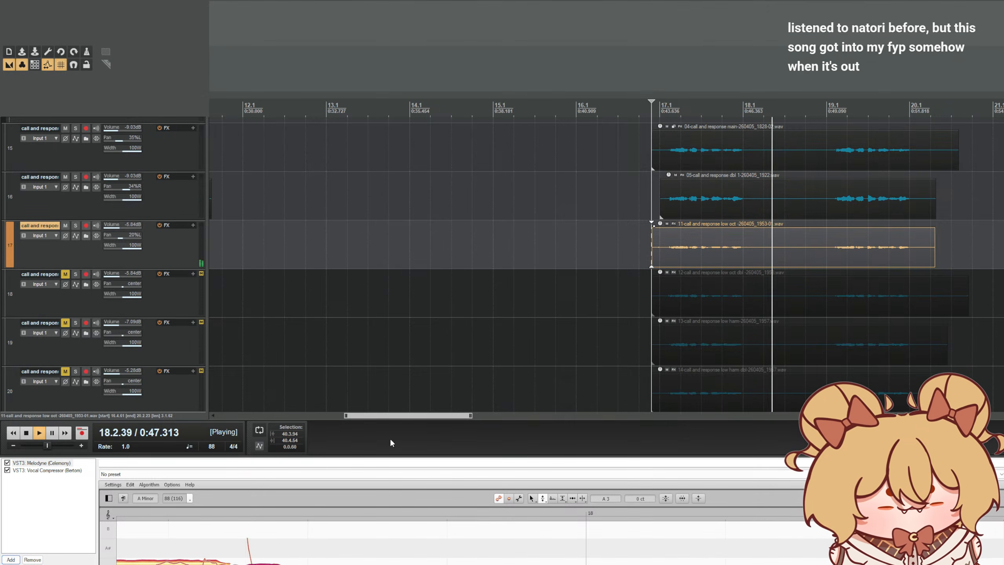
scroll(564, 304, "down", 4)
scroll(564, 303, "up", 2)
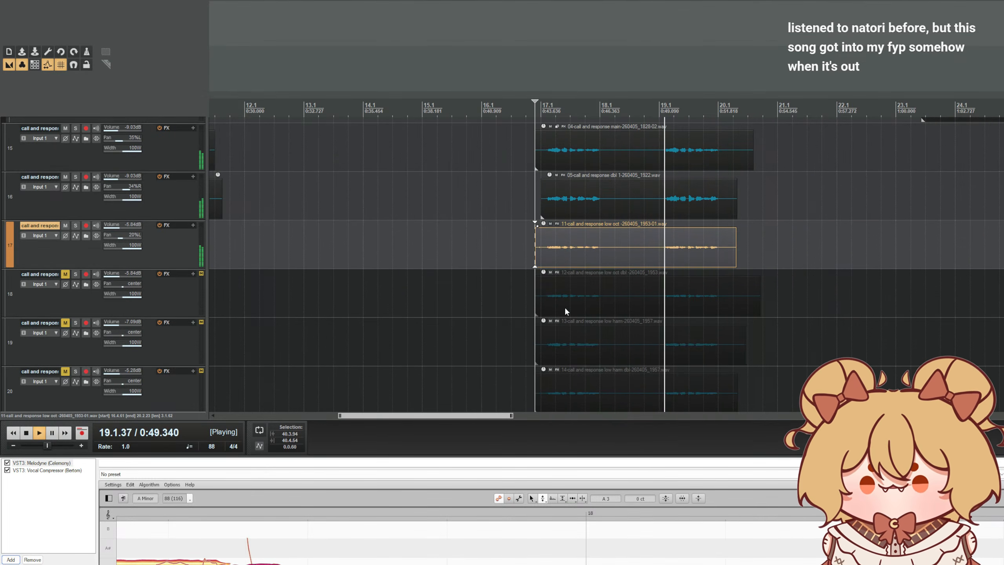
key("space")
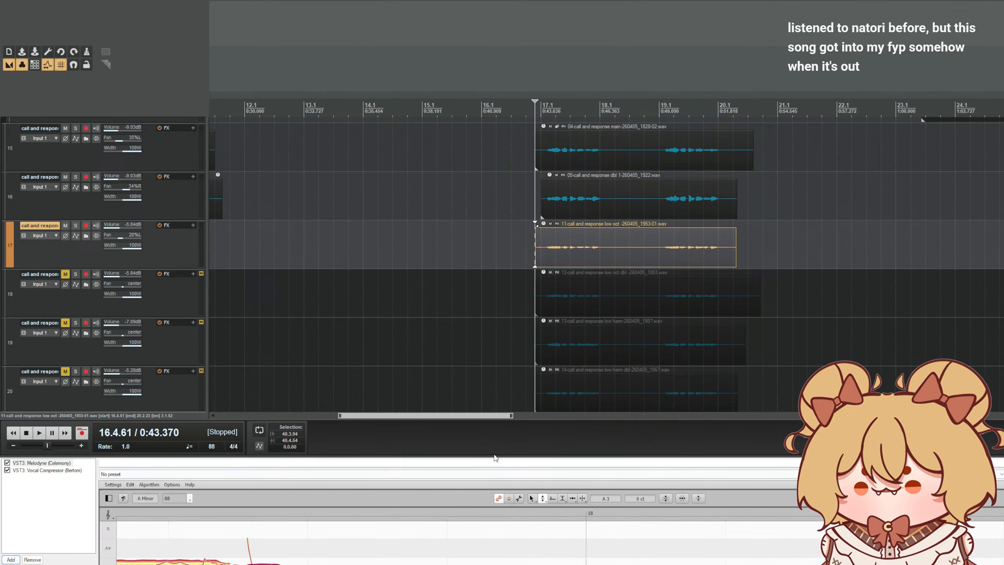
- Enlarge the Melodyne editor and lower the short note following the first G3 in the bar 19 phrase to F
left_click_drag(492, 456, 493, 245)
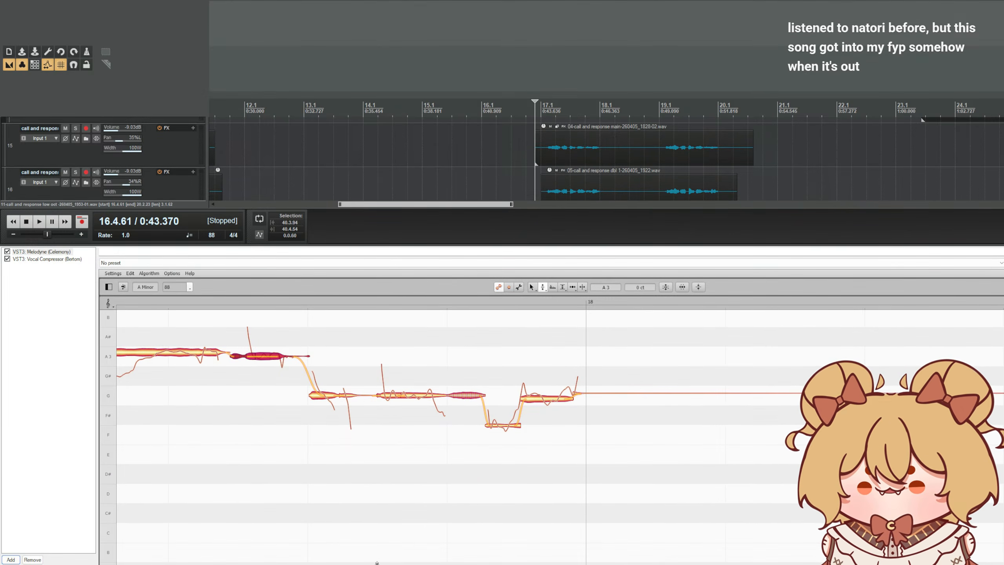
left_click(377, 563)
scroll(398, 551, "right", 10)
scroll(398, 551, "left", 3)
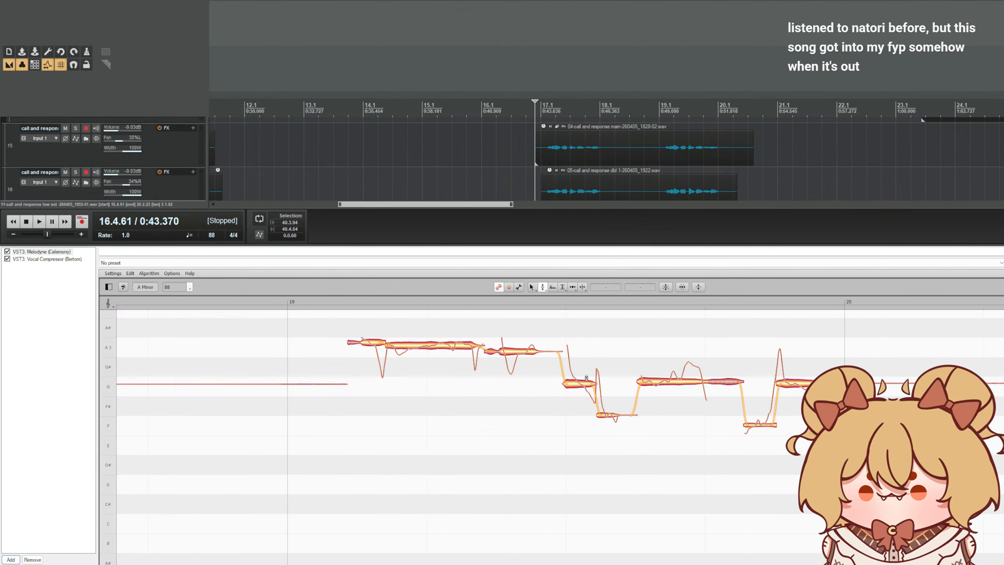
left_click(576, 383)
left_click_drag(605, 418, 605, 430)
- Split the long G3 note in the bar 19 phrase and tune both of its parts to G3
left_click(672, 388)
left_click_drag(672, 388, 715, 388)
double_click(683, 378)
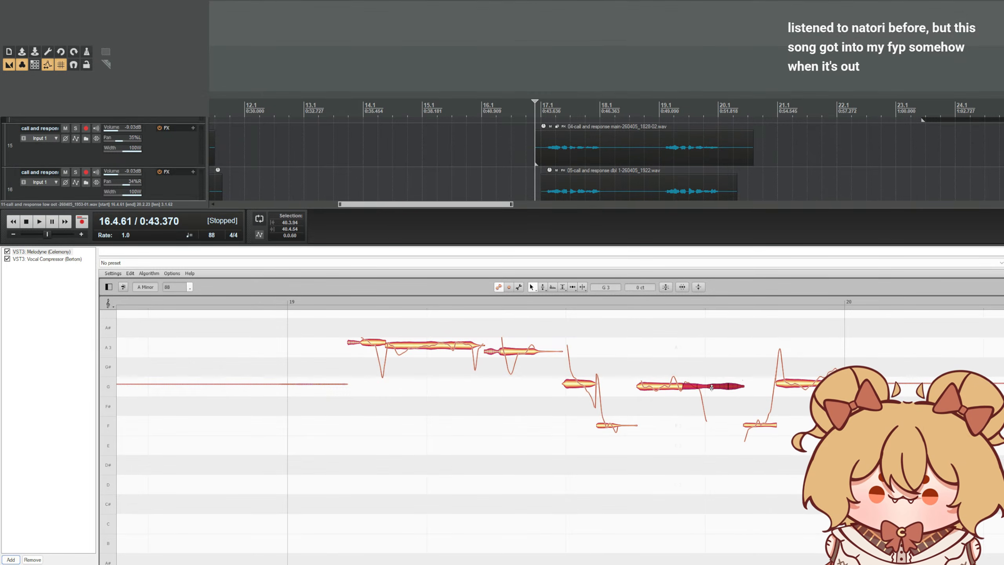
left_click(671, 385)
left_click(756, 425)
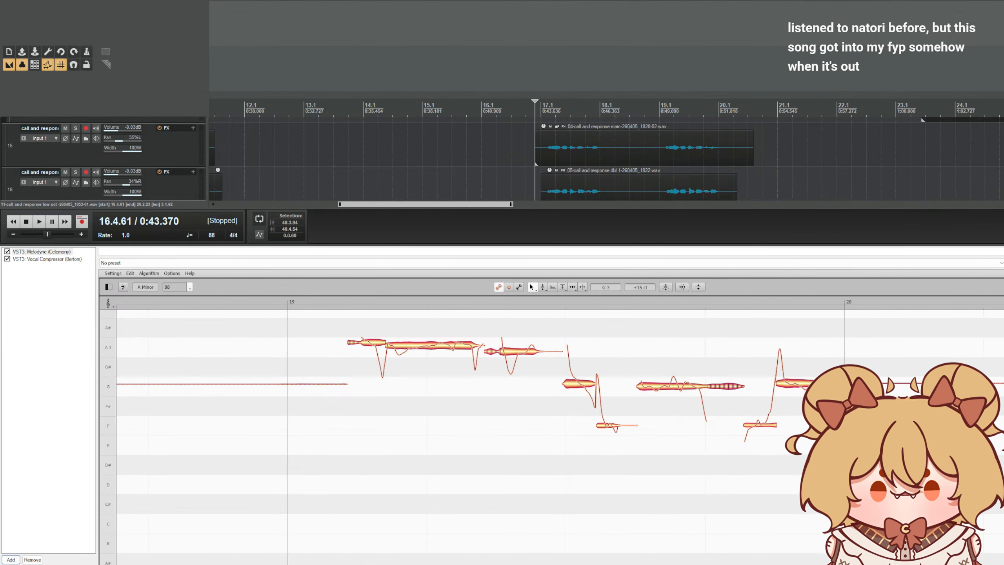
key("Delete")
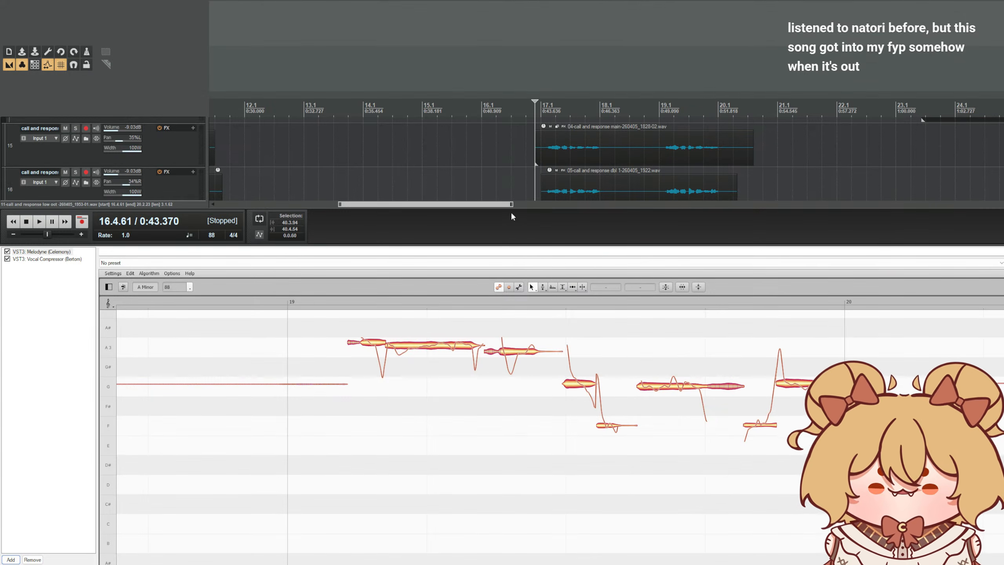
- Tune the short note just before bar 20 to F3, and shrink the Melodyne editor to reveal the call and response tracks
left_click_drag(818, 383, 818, 546)
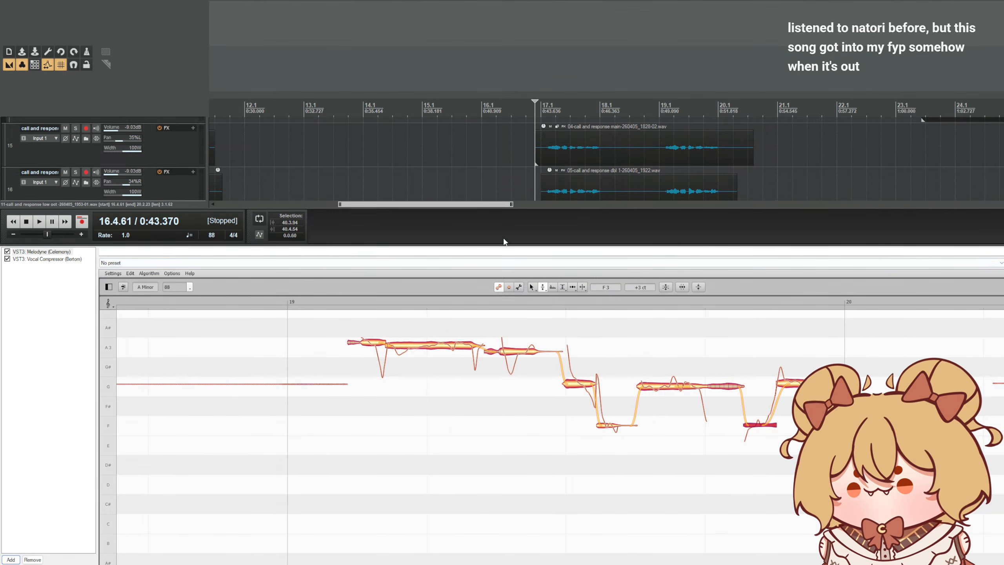
left_click_drag(504, 245, 504, 390)
scroll(628, 293, "down", 3)
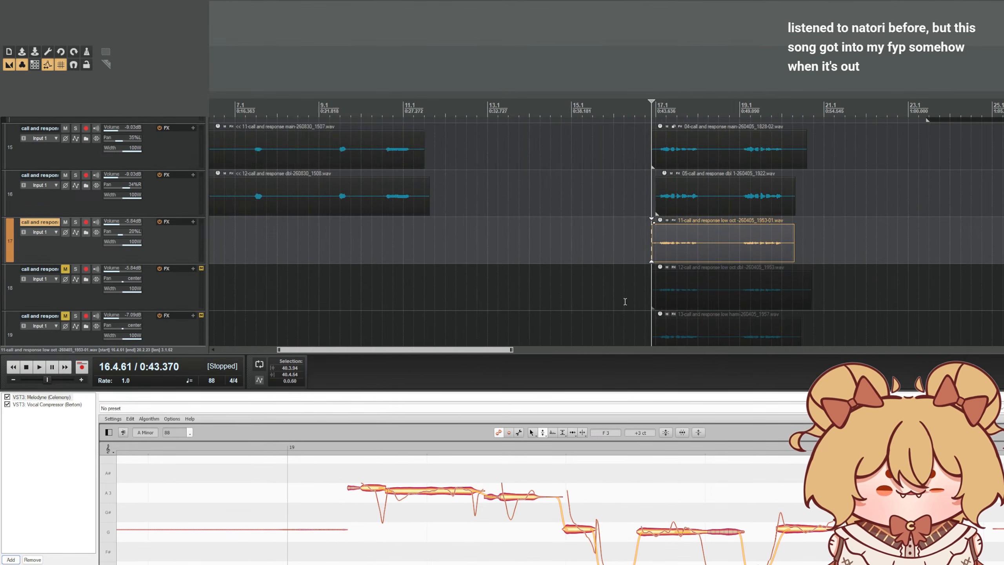
scroll(143, 292, "up", 3)
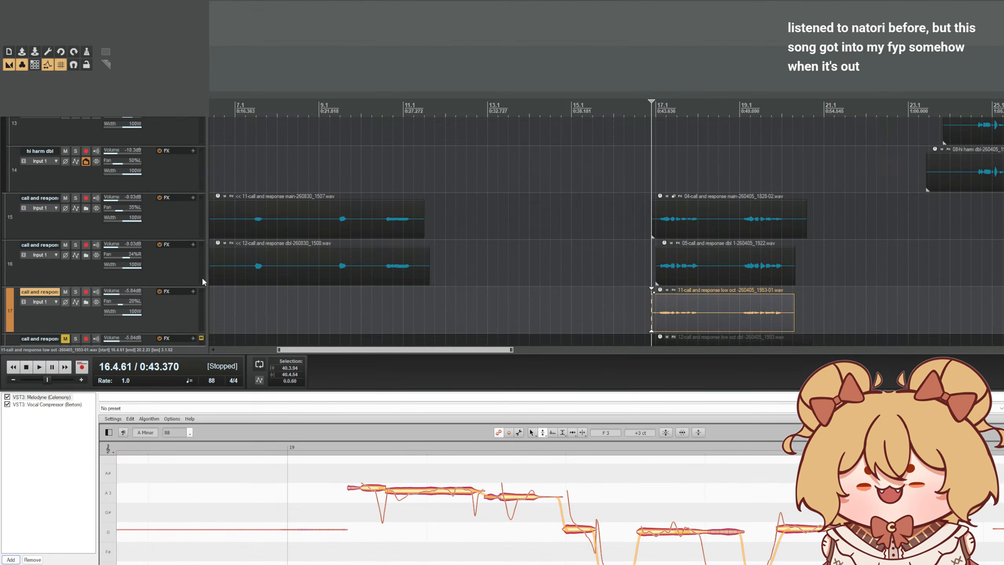
scroll(201, 276, "down", 2)
scroll(158, 270, "down", 1)
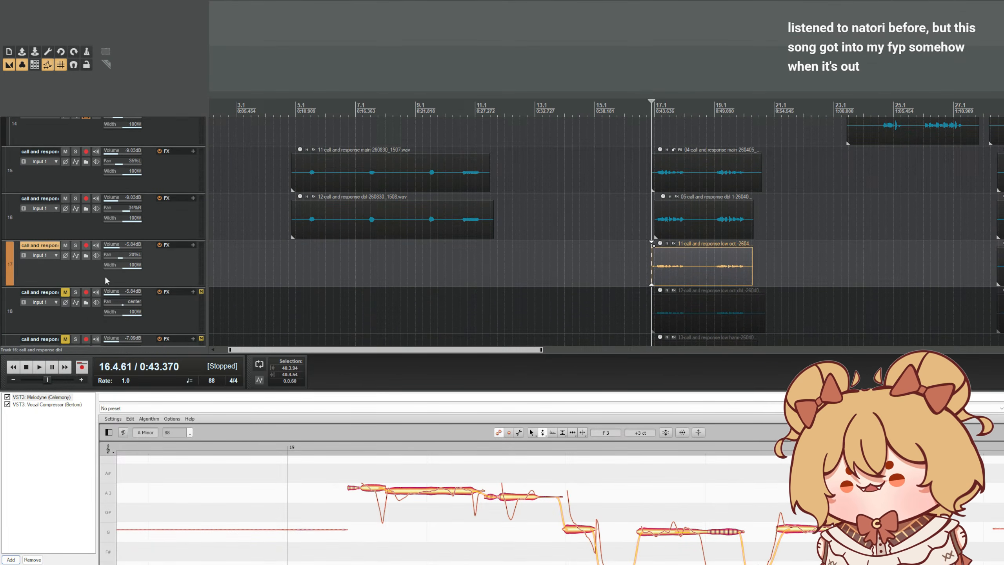
- Set the low octave track's Vocal Compressor to -14.3 dB compression and -5.5 dB trim while playing the phrases
left_click(60, 404)
key("space")
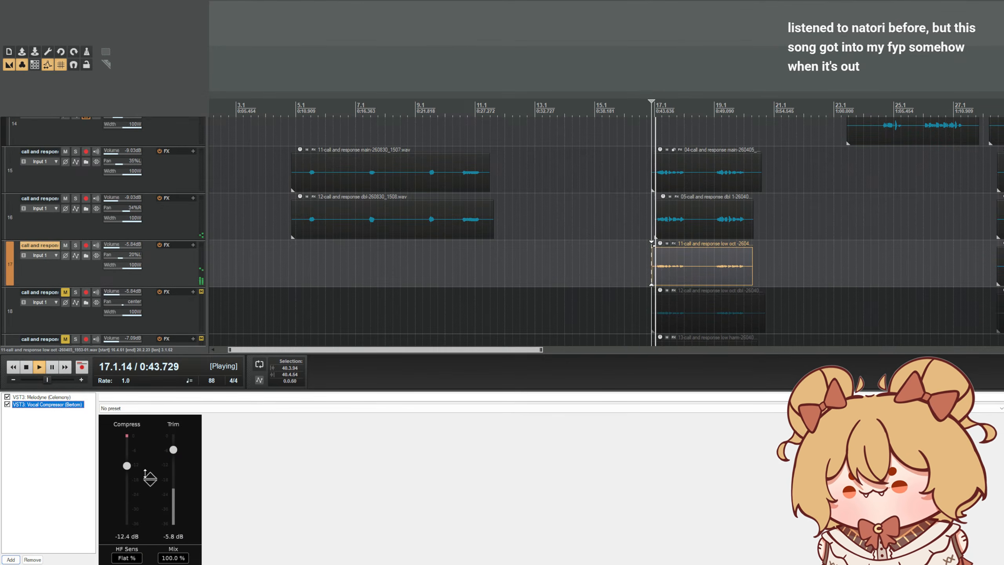
left_click_drag(173, 455, 127, 471)
key("space")
key("space")
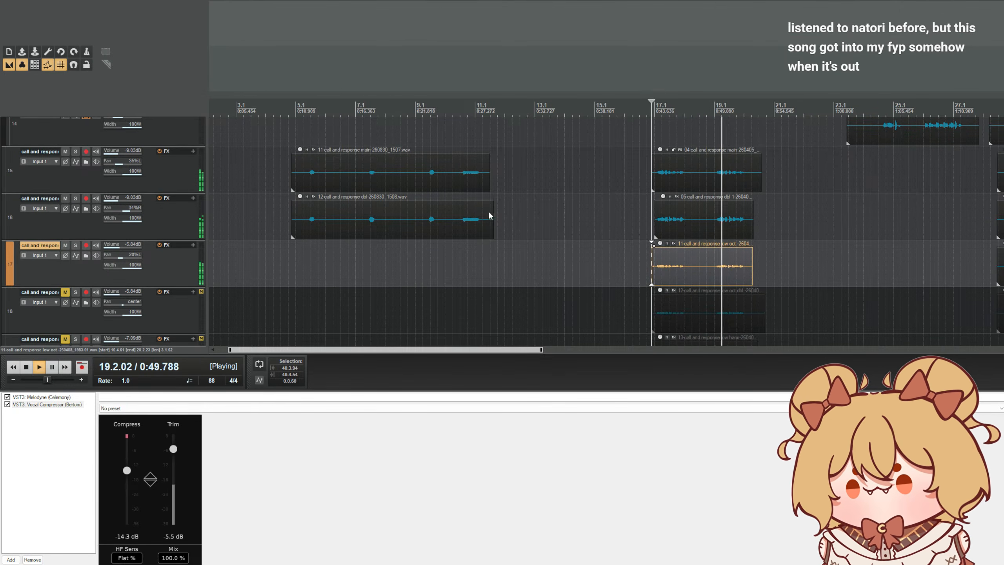
- Add the SLP 538 EQ after the compressor on the low octave track, and enlarge the effects area to show it fully
double_click(453, 216)
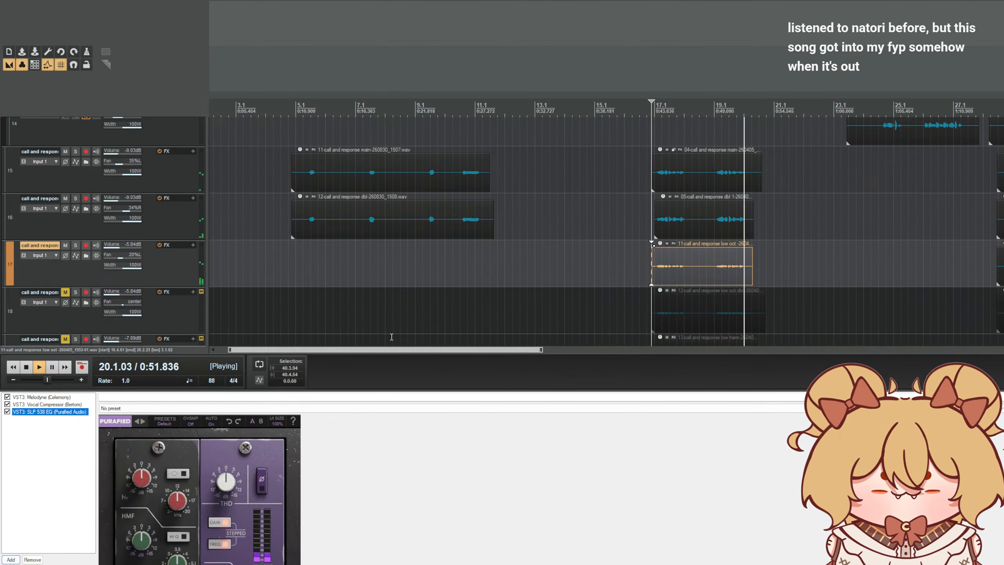
key("space")
key("space")
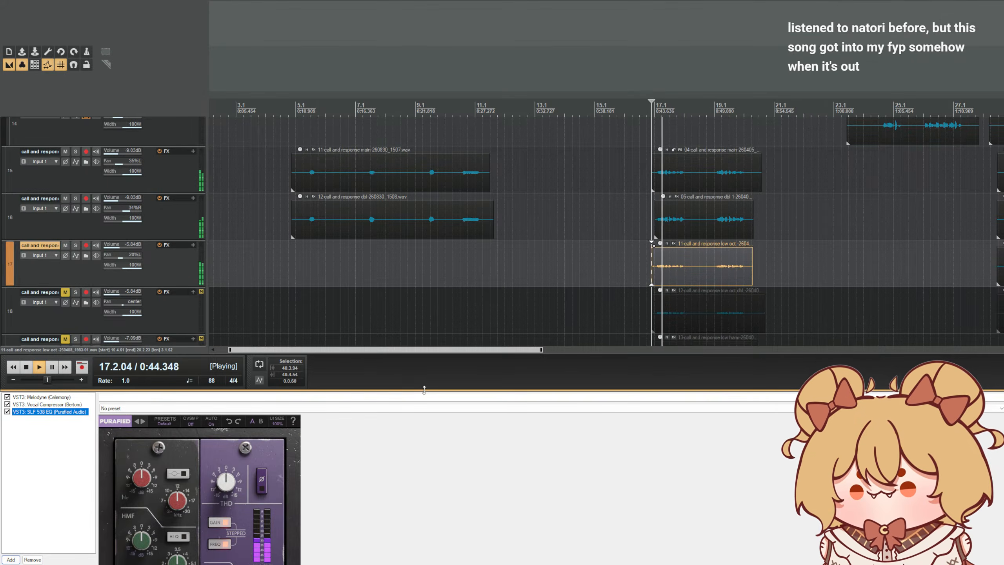
left_click_drag(427, 392, 403, 214)
left_click_drag(222, 416, 223, 367)
- Lower the frequency of the EQ's HF band and boost its gain by 3.0 dB
key("space")
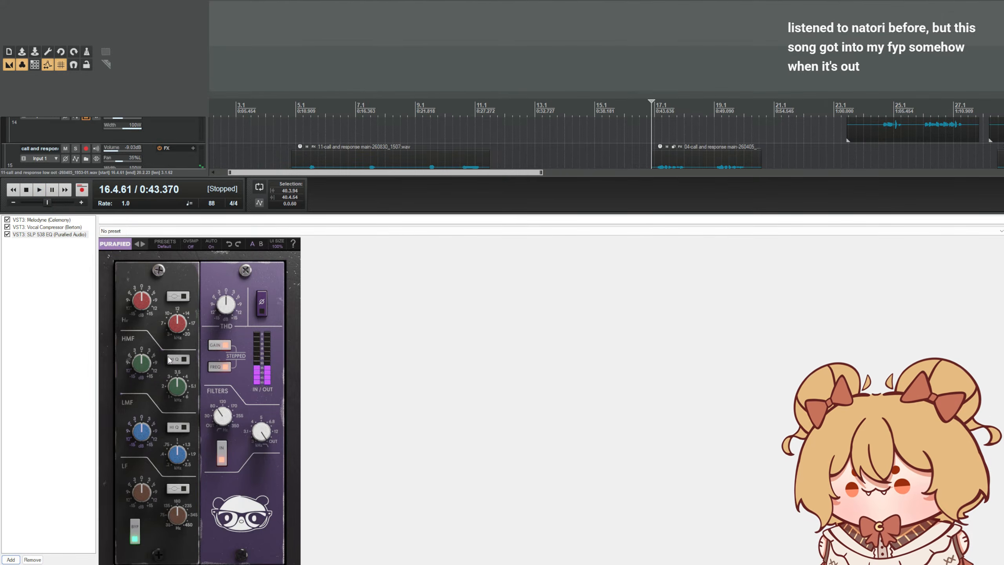
left_click_drag(173, 320, 166, 347)
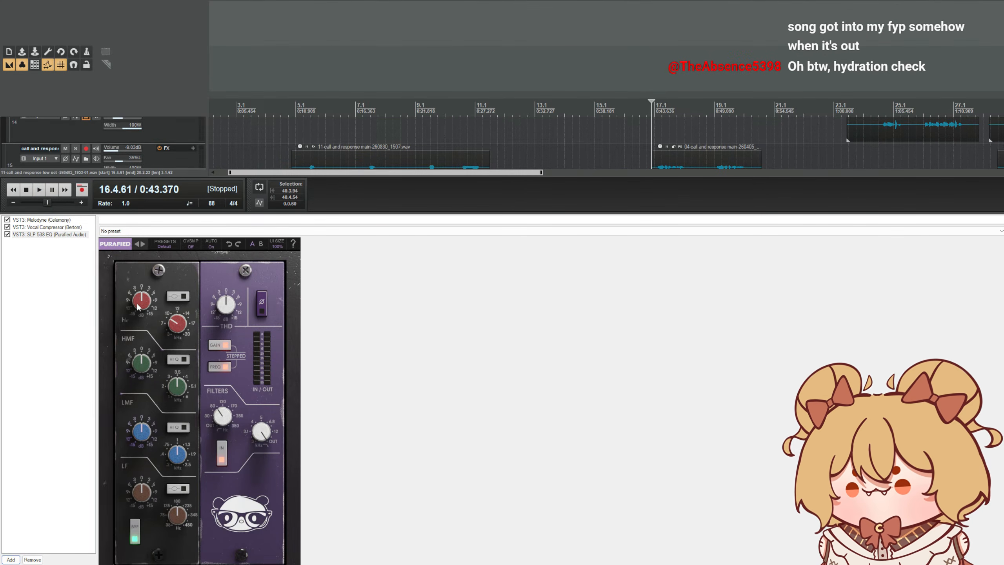
key("space")
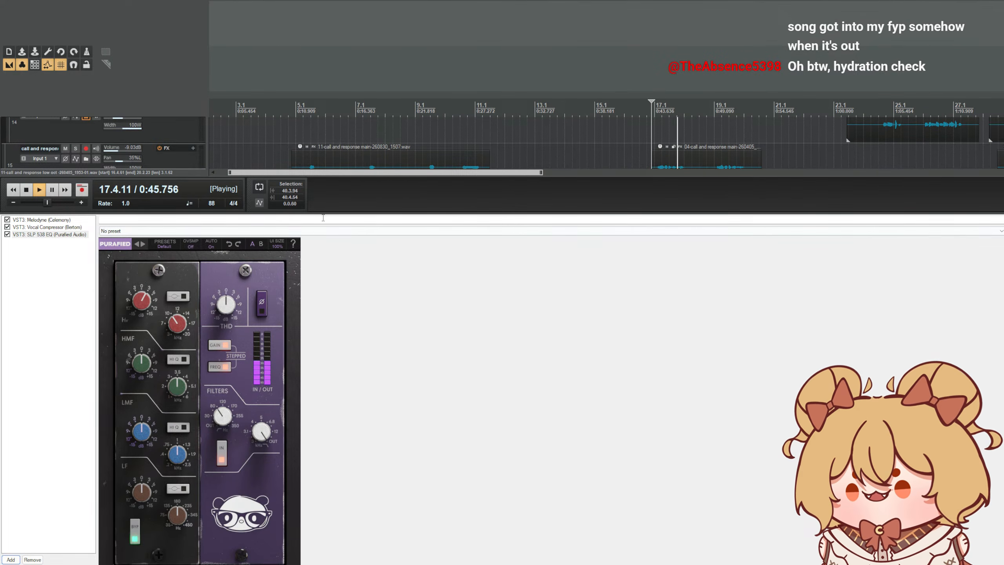
- Play the low octave phrases together with the other call and response parts to judge the EQ and balance
left_click_drag(327, 214, 328, 311)
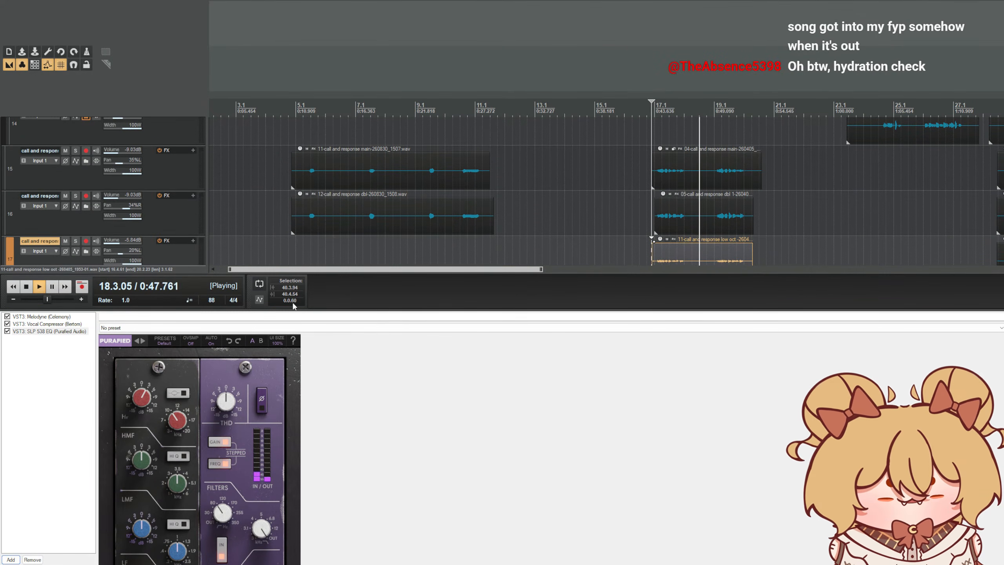
key("space")
key("space")
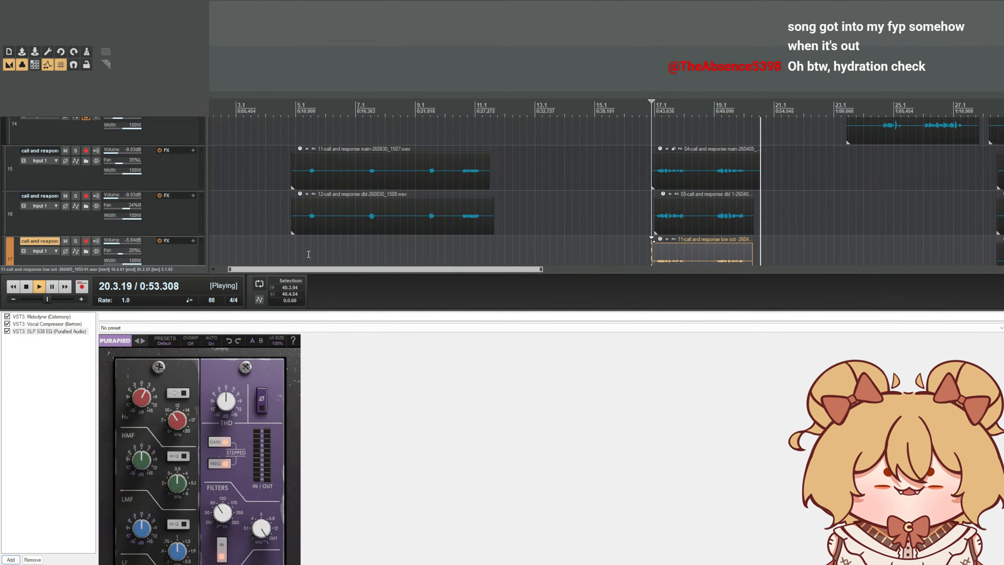
scroll(359, 228, "down", 3)
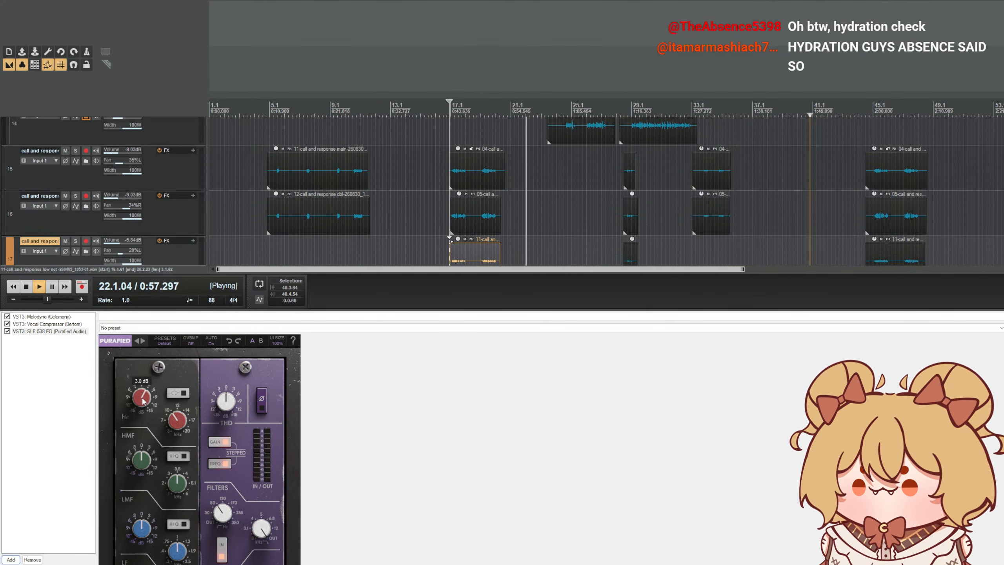
key("space")
key("space")
scroll(98, 204, "down", 1)
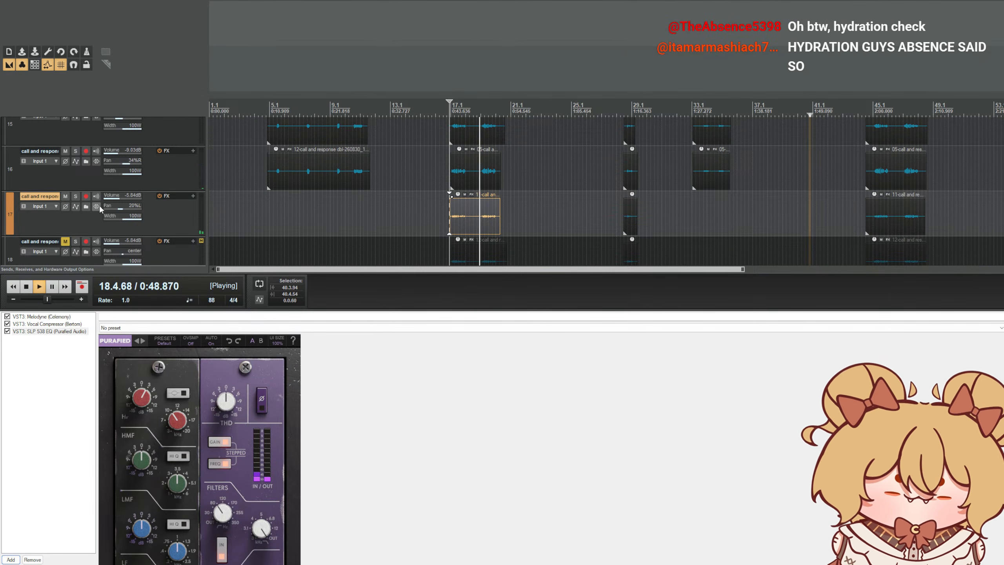
scroll(78, 175, "down", 1)
scroll(80, 168, "up", 1)
scroll(75, 167, "down", 1)
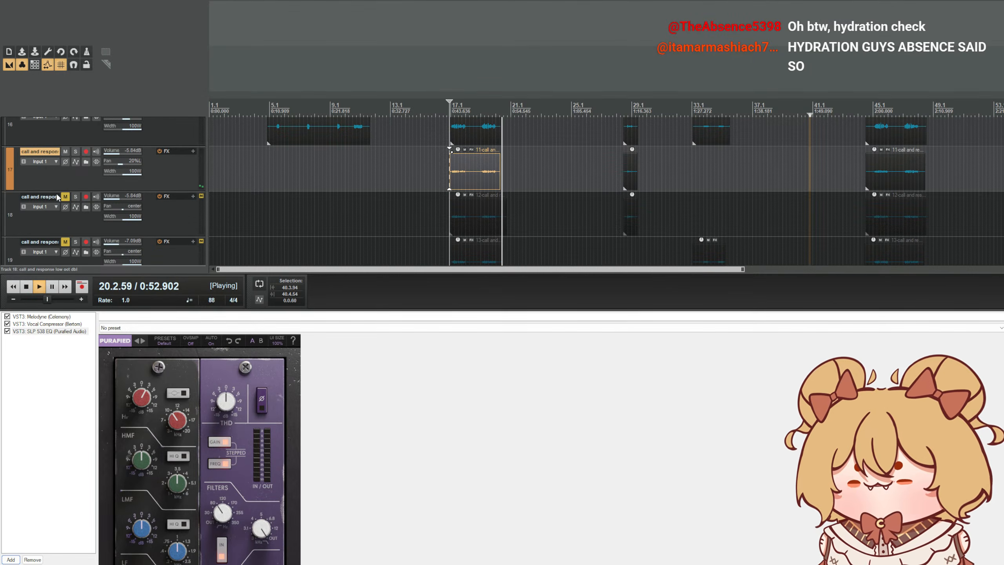
- Copy the compressor and EQ to the unmuted low octave double, pan it 20% right, and set both low octave tracks to -6.88 dB
left_click_drag(57, 344, 55, 325)
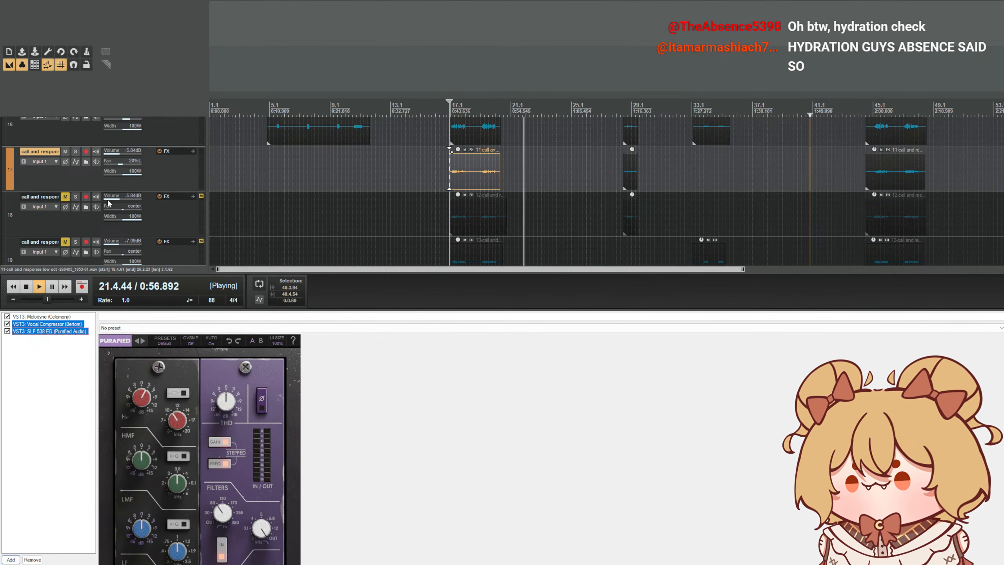
left_click(66, 197)
left_click(179, 215)
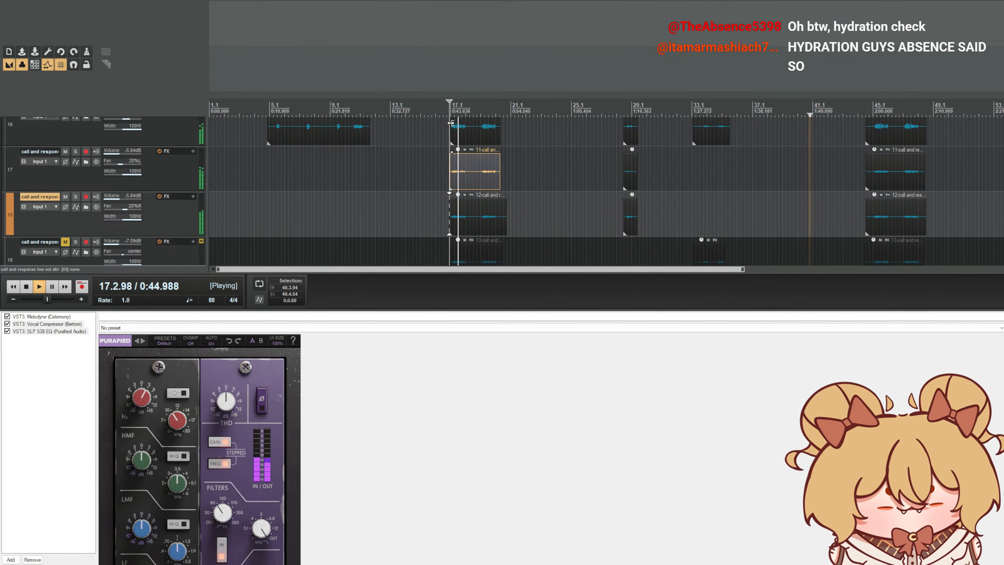
left_click(200, 180, "ctrl")
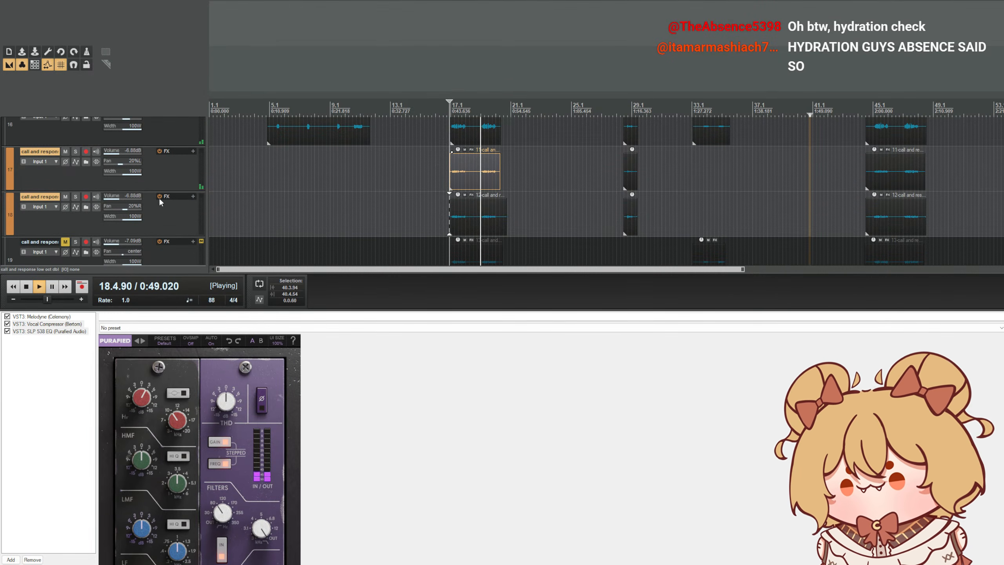
- Enlarge the arrangement area and unmute the low harmony track and its double while playing from bar 17
scroll(140, 176, "down", 2)
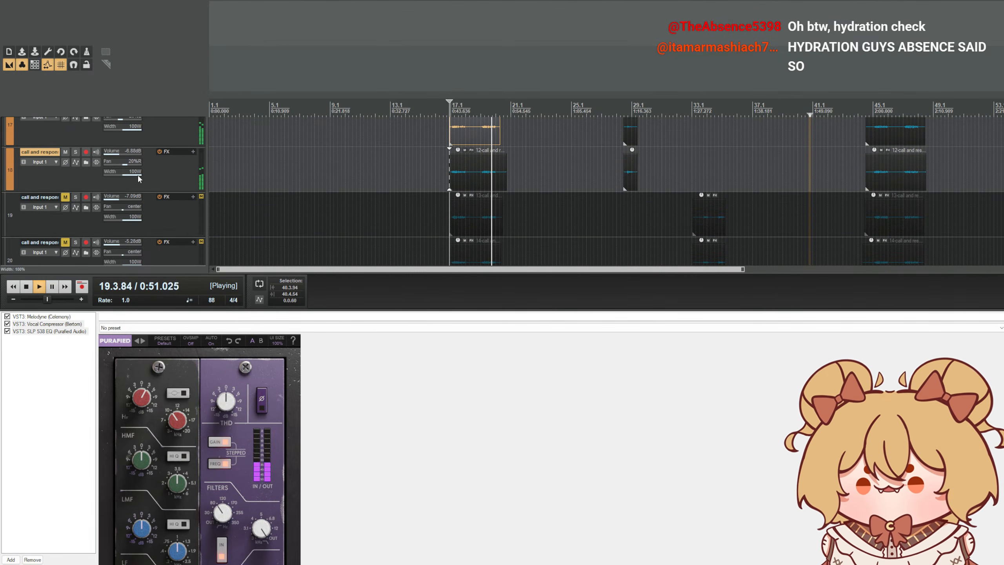
left_click(158, 215)
scroll(160, 212, "down", 2)
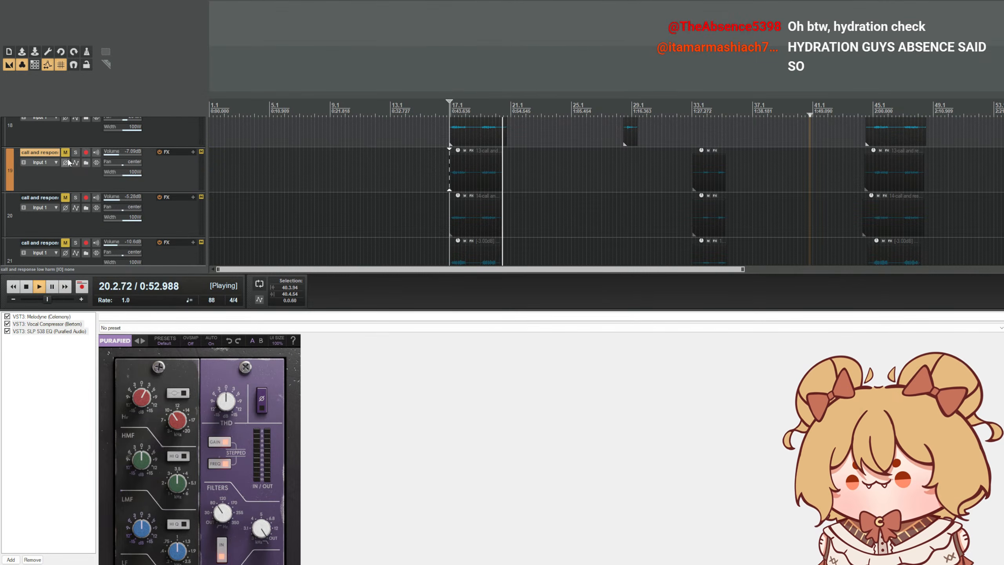
scroll(488, 168, "up", 2)
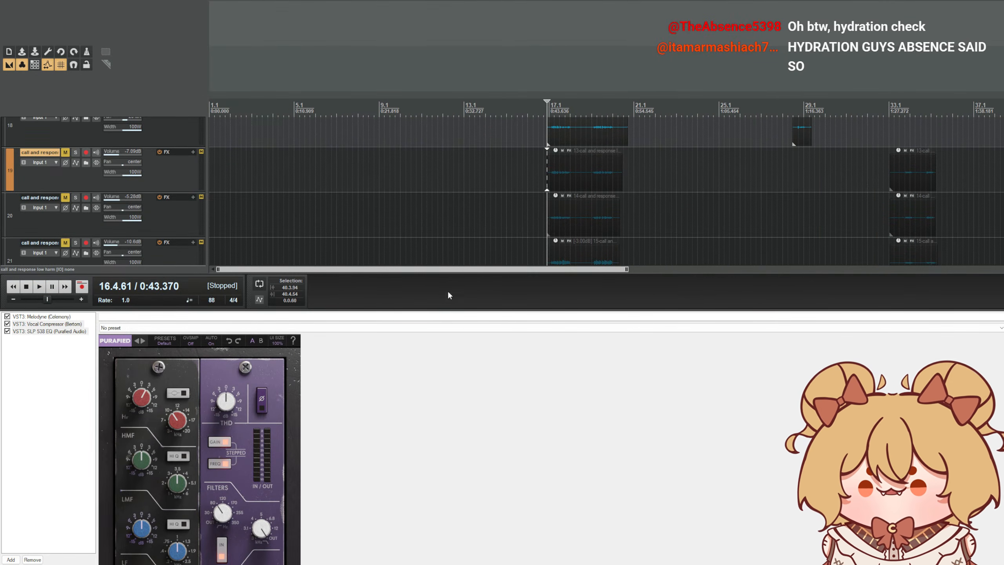
left_click_drag(444, 310, 458, 396)
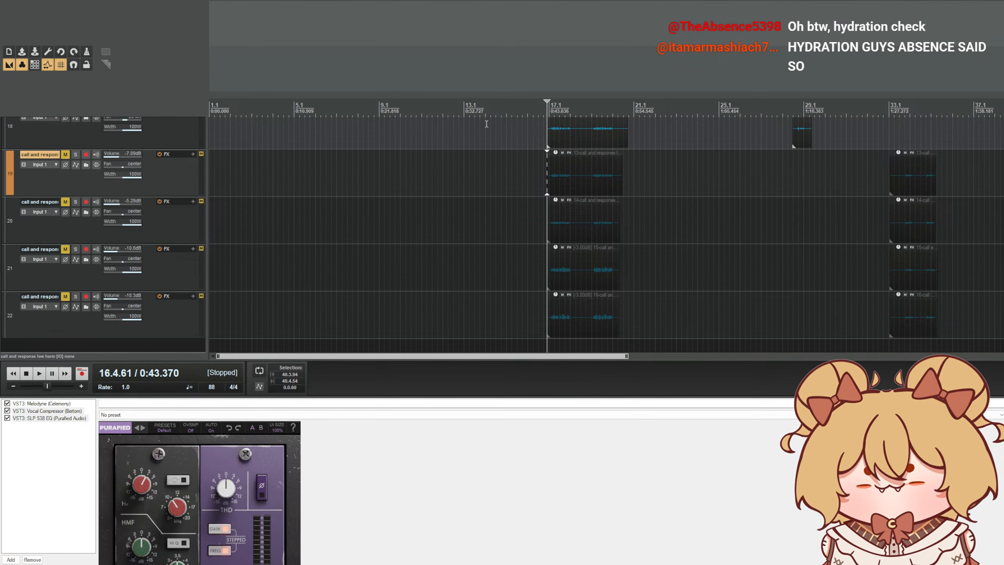
key("space")
scroll(67, 204, "up", 1)
left_click(66, 202)
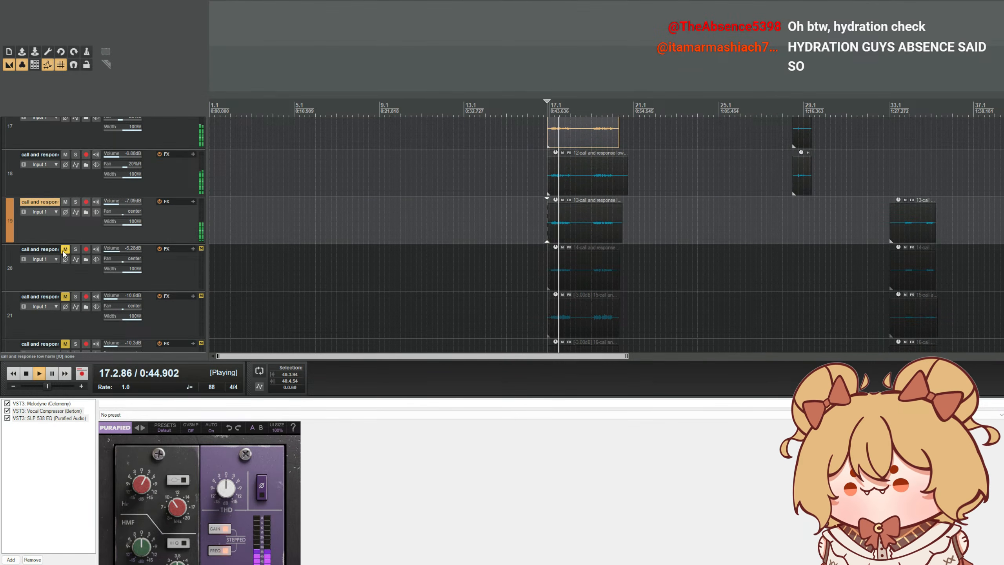
left_click(65, 248)
- Copy the Vocal Compressor and SLP 538 EQ from the low octave tracks to the low harmony track, and mute the low harmony double
scroll(493, 220, "up", 2)
key("space")
scroll(491, 219, "down", 1)
scroll(475, 218, "up", 2)
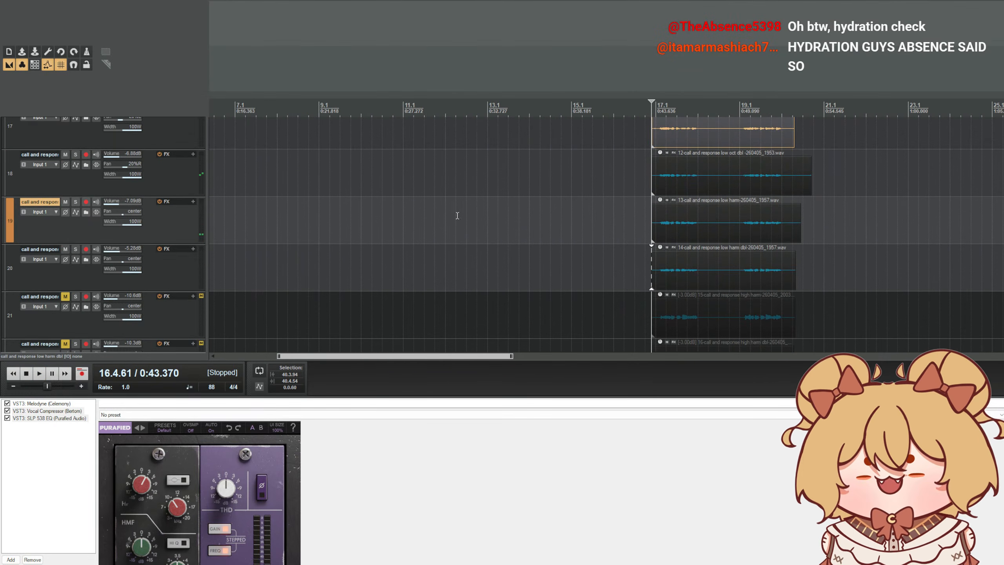
scroll(193, 202, "up", 2)
scroll(514, 234, "down", 2)
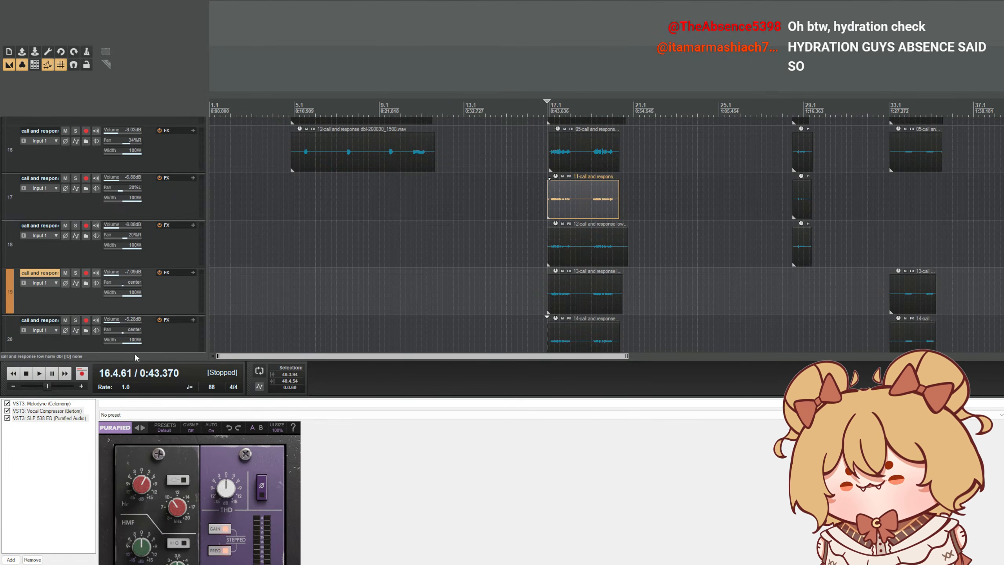
left_click(161, 213)
left_click(182, 241)
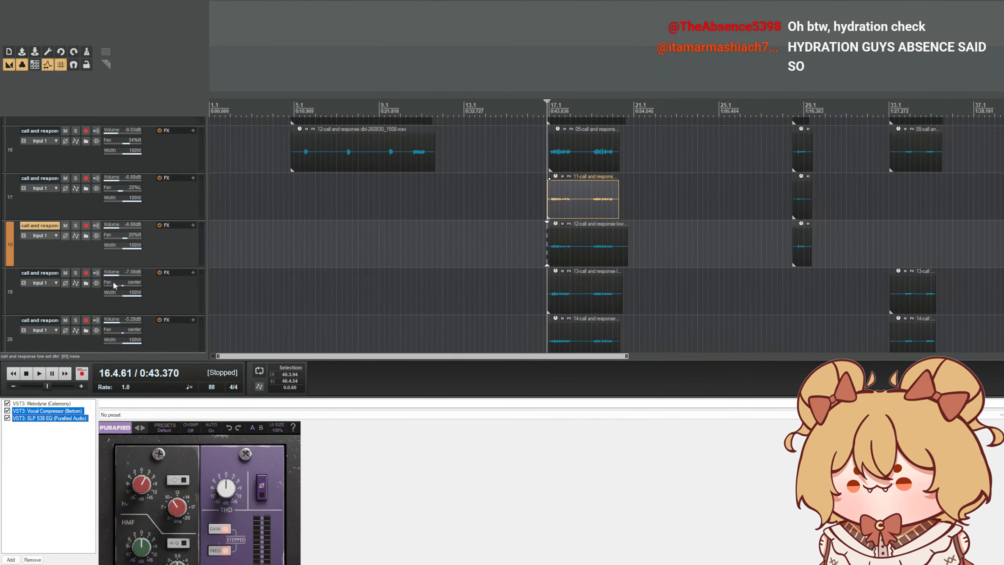
left_click(194, 277)
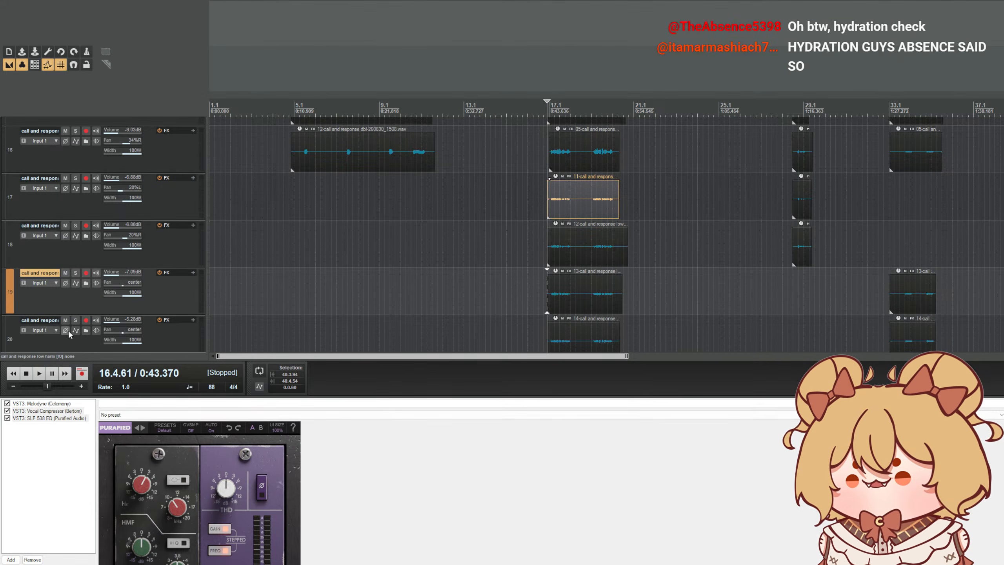
left_click(65, 321)
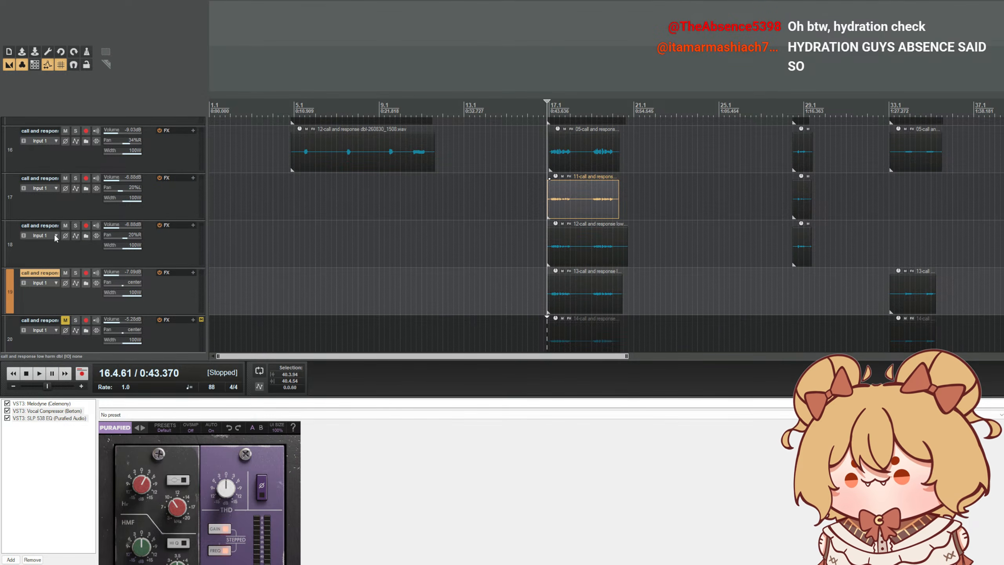
- Pan the low harmony track 45% left and lower its Vocal Compressor trim to -9.0 dB during playback
left_click(52, 411)
mouse_move(294, 398)
left_mouse_down()
mouse_move(292, 359)
mouse_move(289, 401)
left_mouse_up()
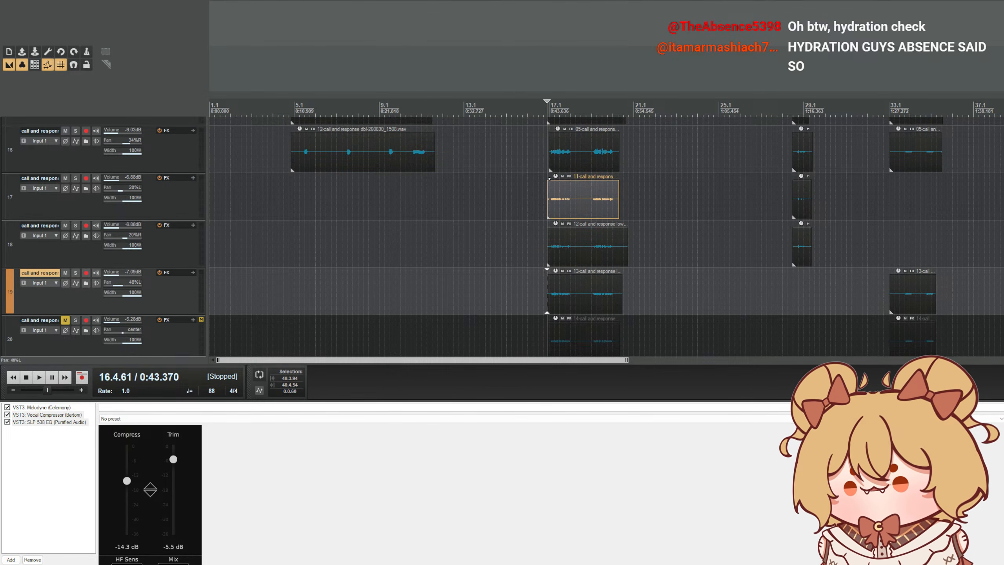
key("space")
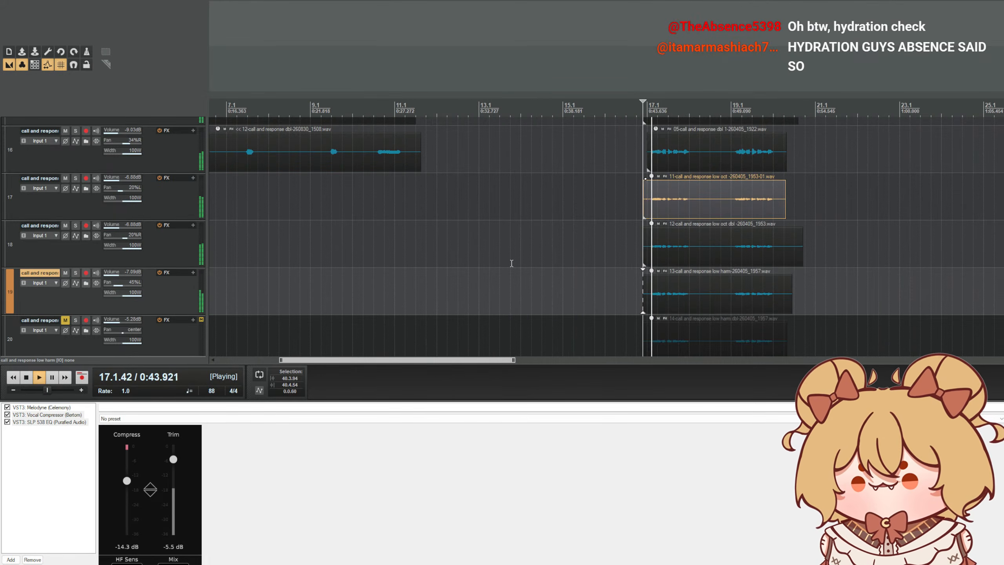
scroll(511, 265, "up", 2)
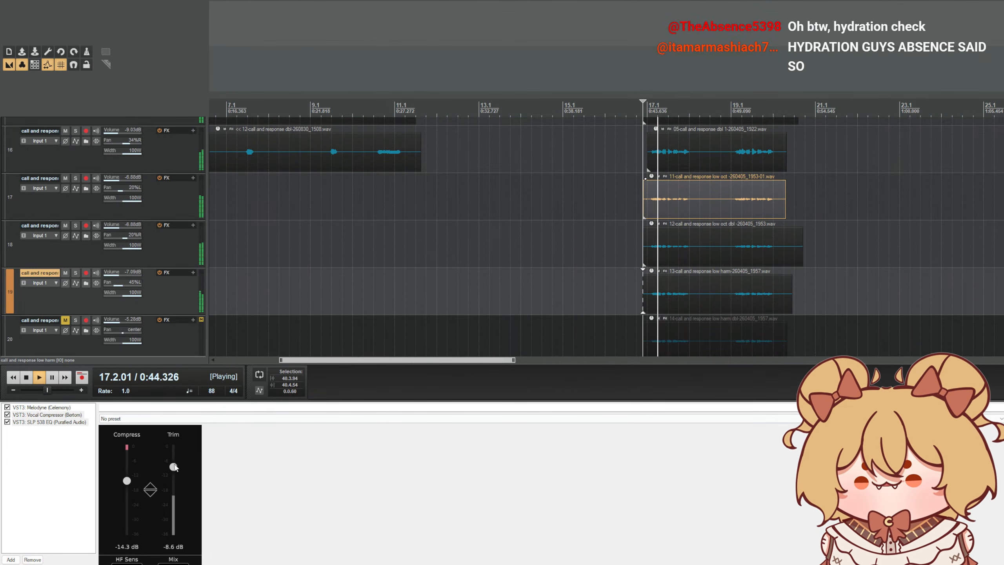
left_click_drag(173, 467, 174, 473)
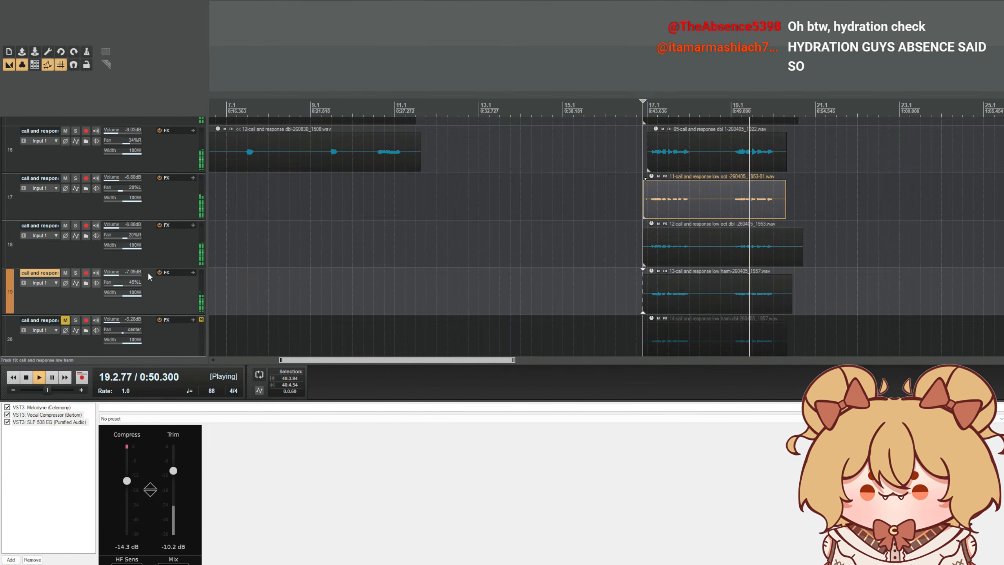
key("space")
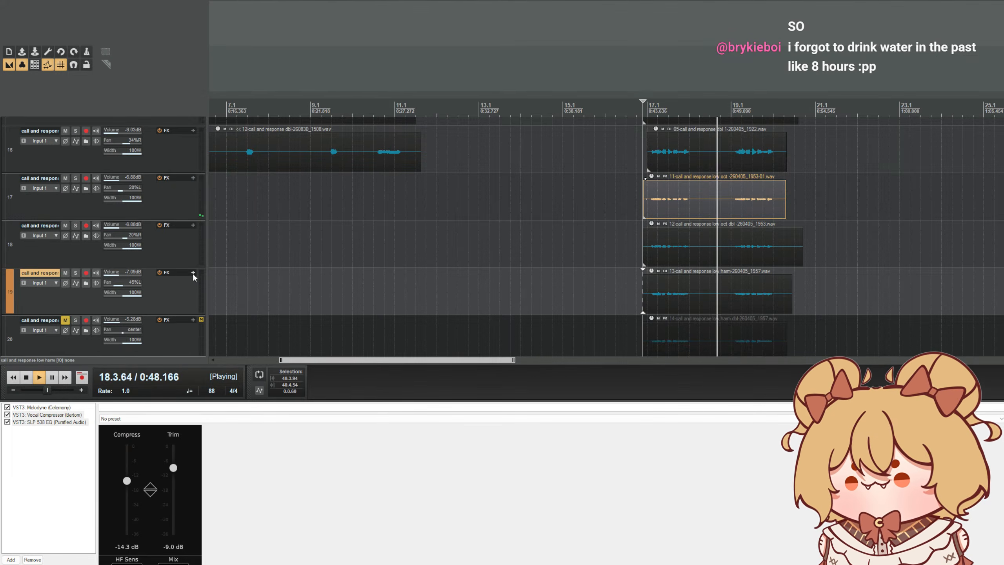
- Copy the compressor and EQ to the low harmony double, unmute it, pan it 45% right, and set its volume to -7.19 dB
left_click_drag(84, 469, 71, 415)
left_click(163, 341)
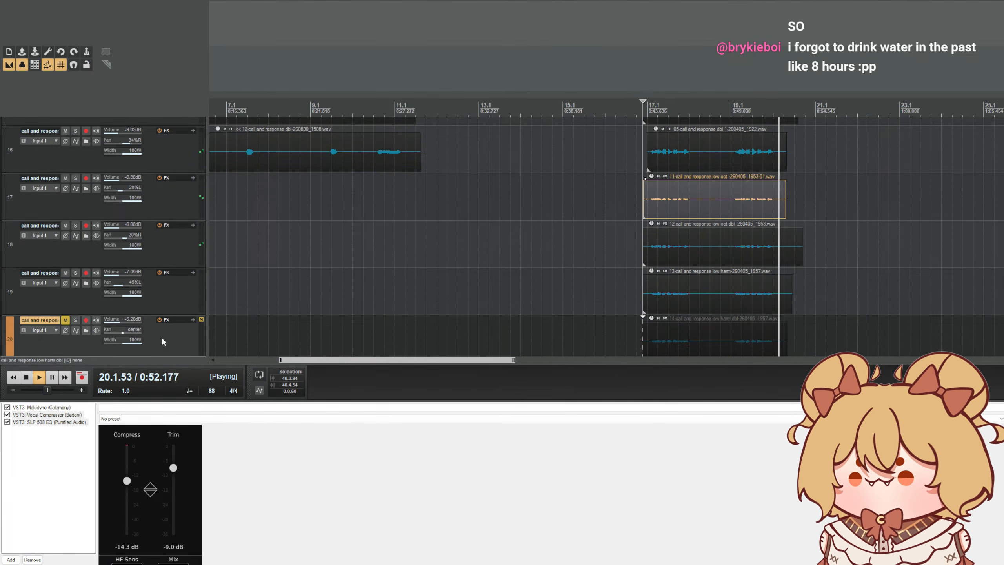
left_click(66, 320)
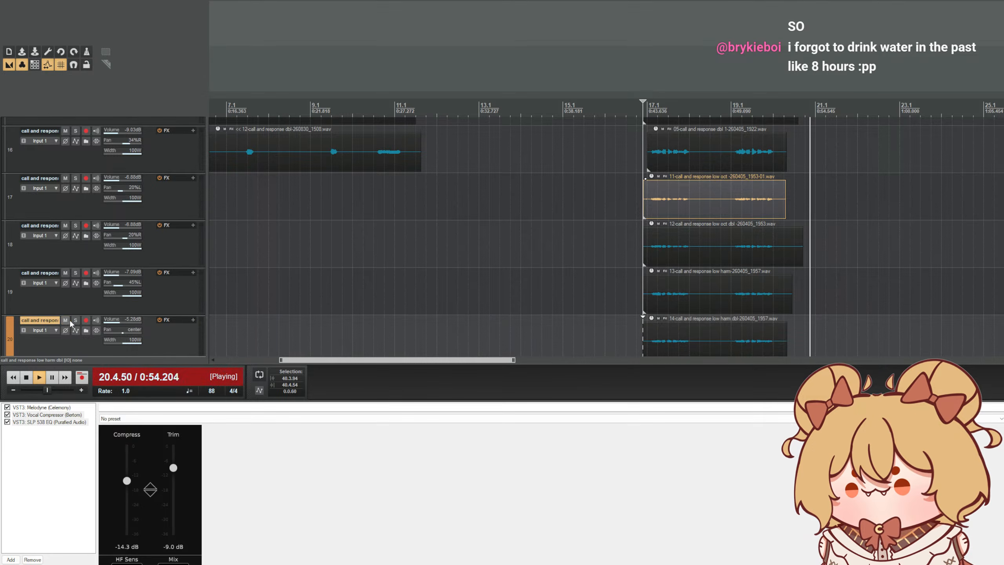
left_click_drag(133, 335, 144, 334)
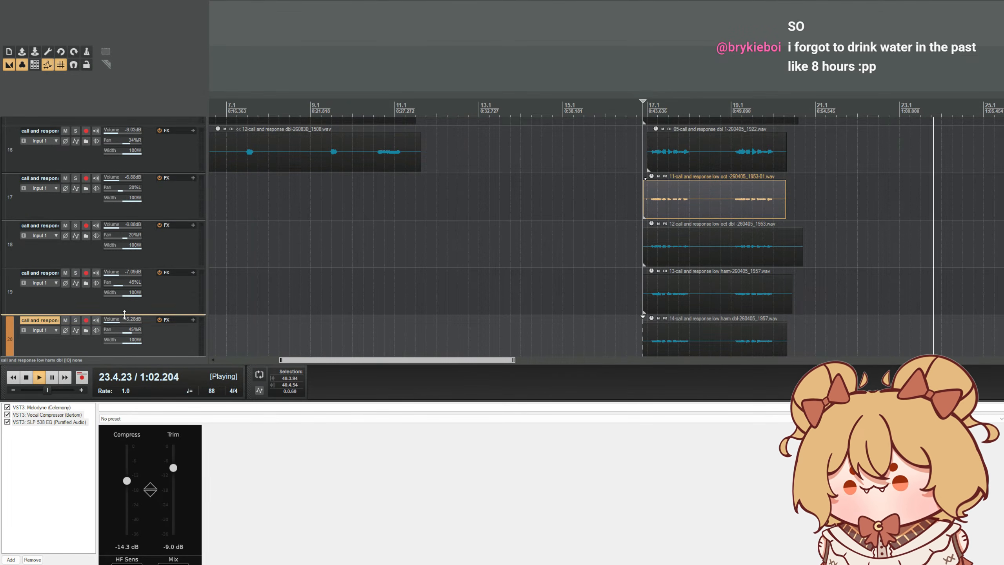
left_click_drag(125, 320, 120, 319)
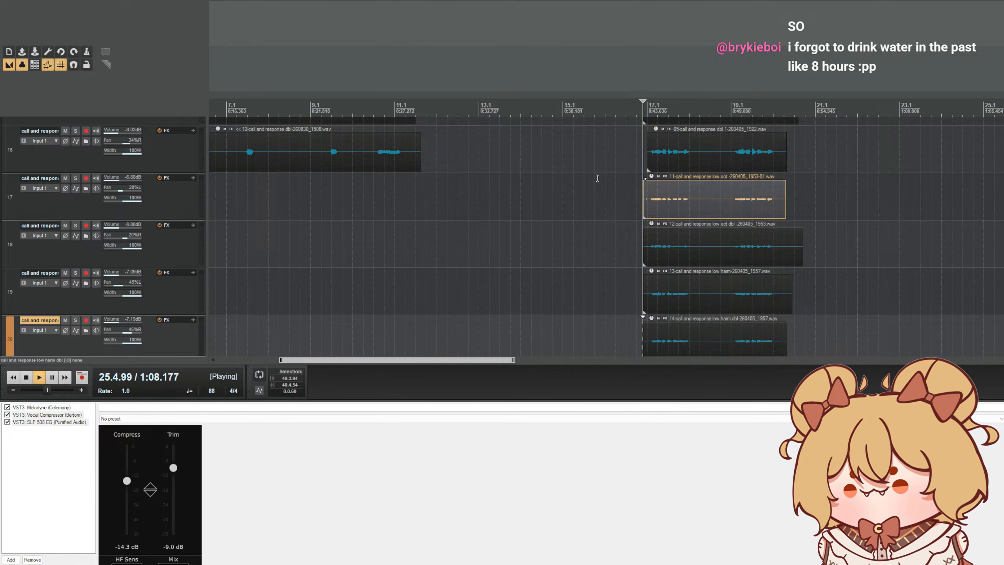
- Replay from just before bar 17 and set the low harmony double's SLP 538 EQ filter to 120 Hz
left_click(638, 102)
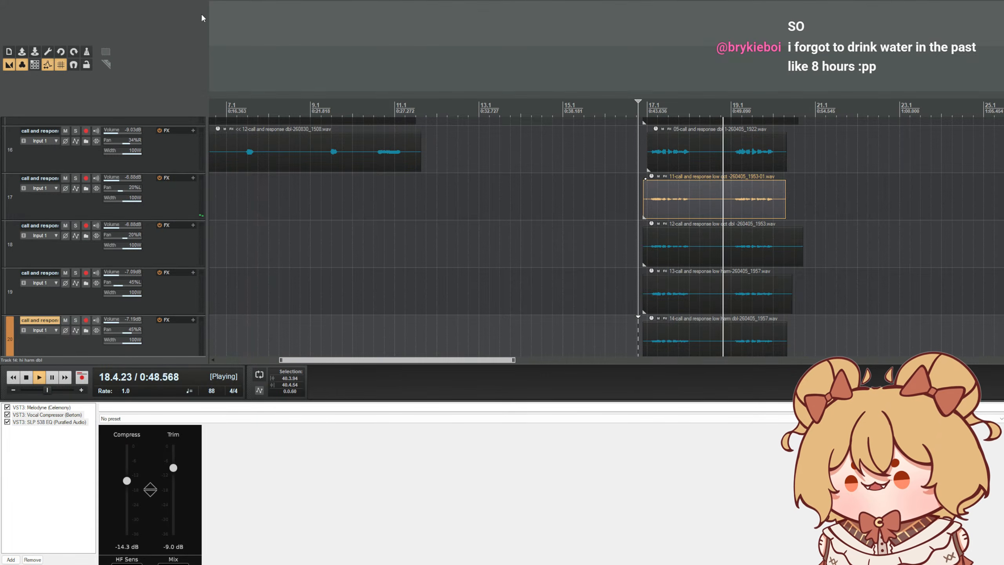
left_click(47, 421)
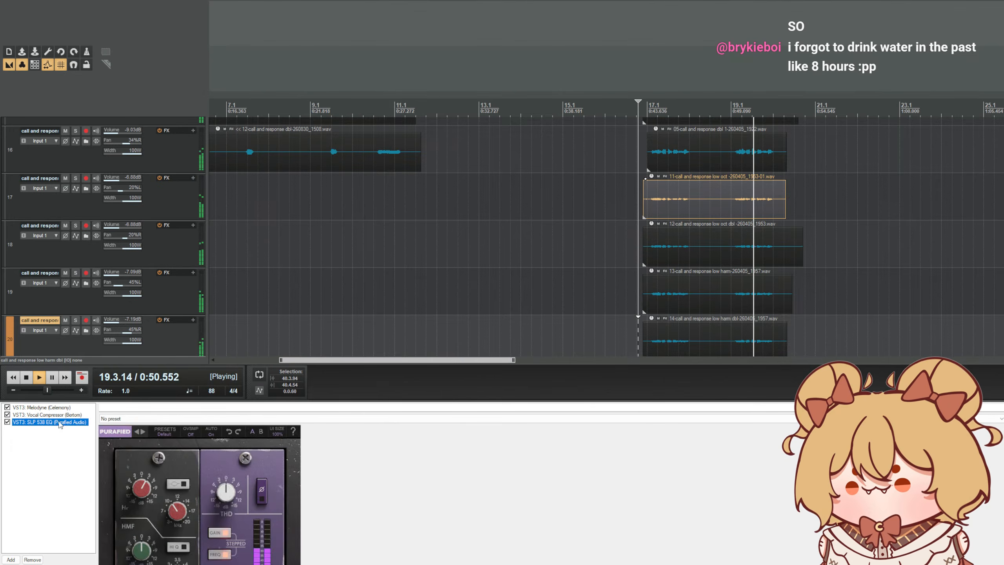
left_click_drag(345, 407, 345, 209)
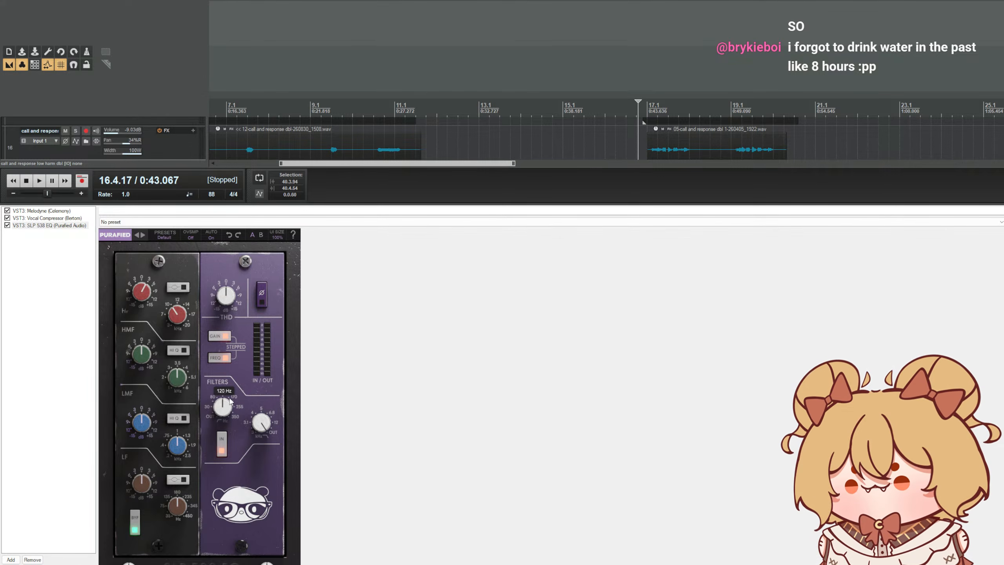
left_click_drag(387, 204, 366, 485)
- Set the SLP 538 EQ filter on the low harmony track to 123 Hz and start playback
left_click(171, 297)
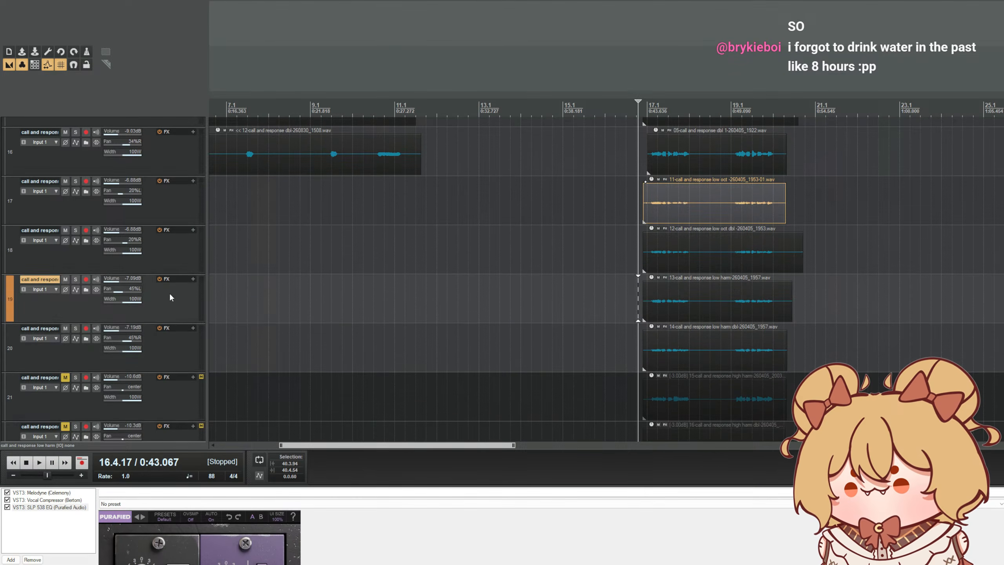
left_click(50, 508)
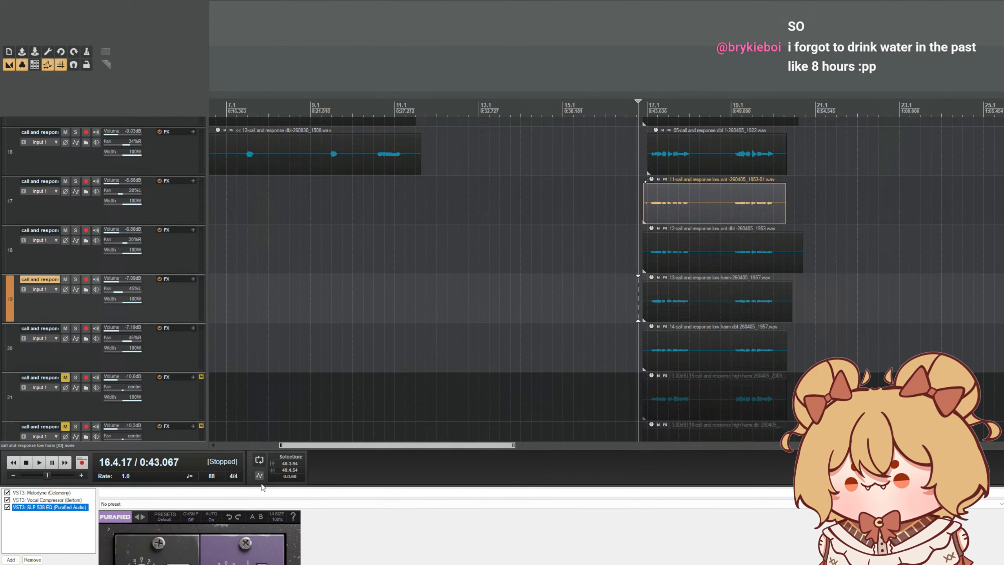
left_click_drag(314, 489, 276, 253)
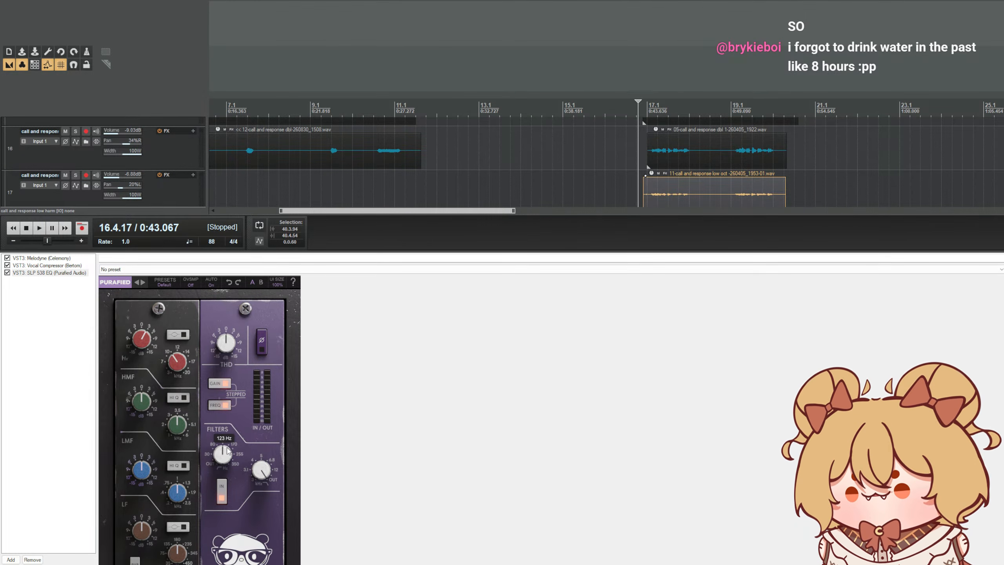
key("space")
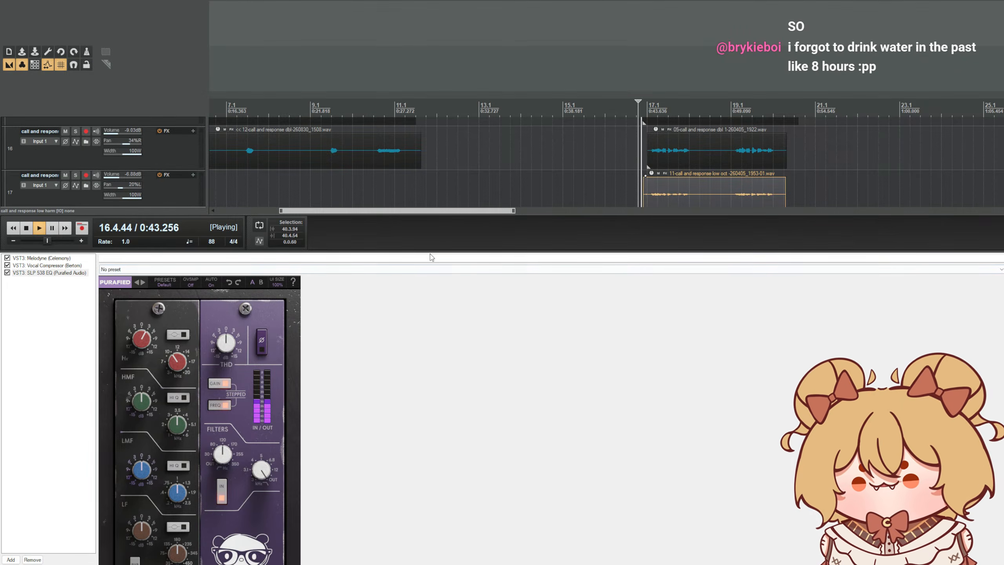
- Select the low harmony track and its double and lower them together to -10.6 dB and -10.7 dB during playback
left_click_drag(430, 253, 429, 508)
scroll(496, 346, "up", 2)
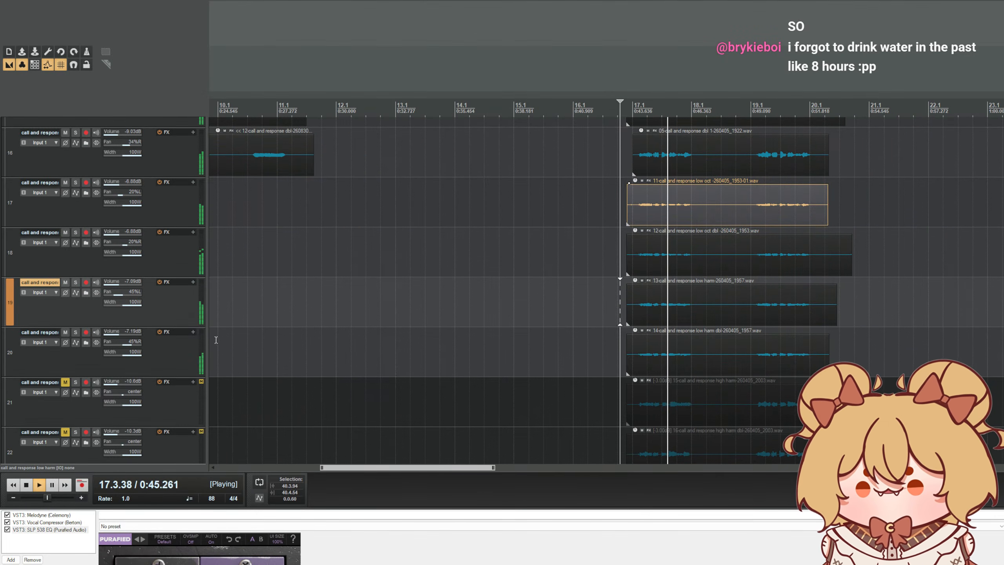
key("space")
left_click(176, 359, "ctrl")
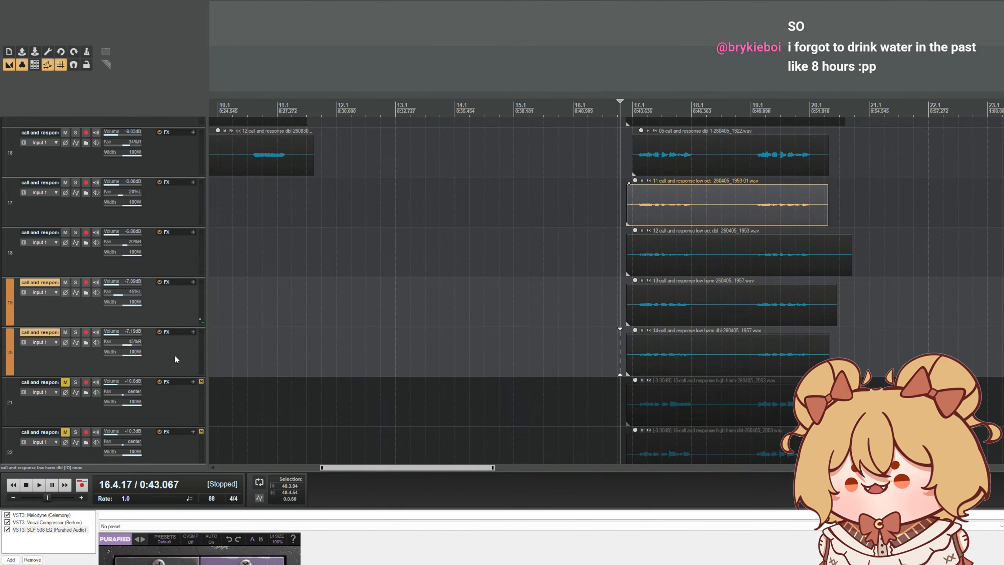
key("space")
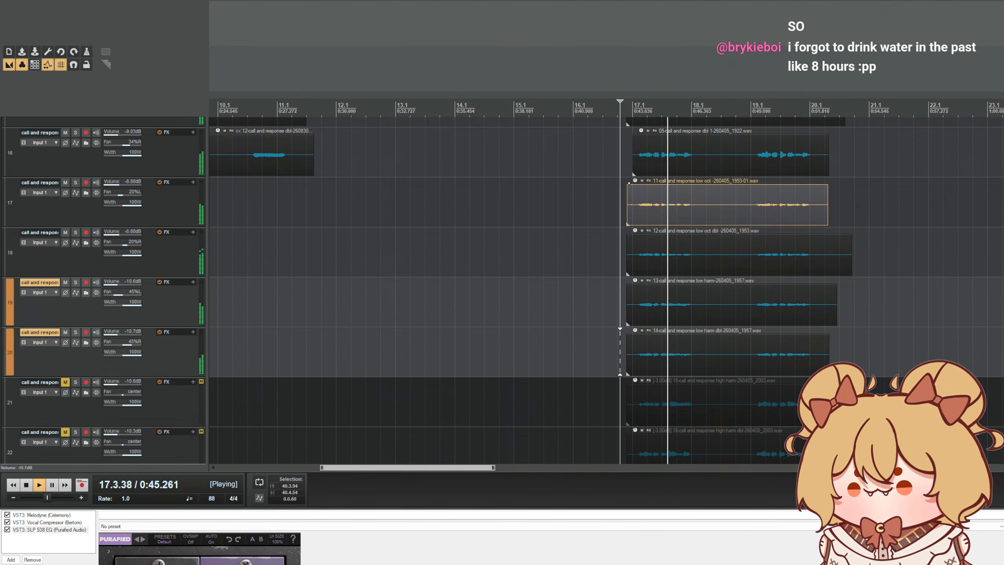
- Trim the ends of the double and both low octave clips near bar 29, fade out the low octaves, and replay them
scroll(319, 303, "down", 2)
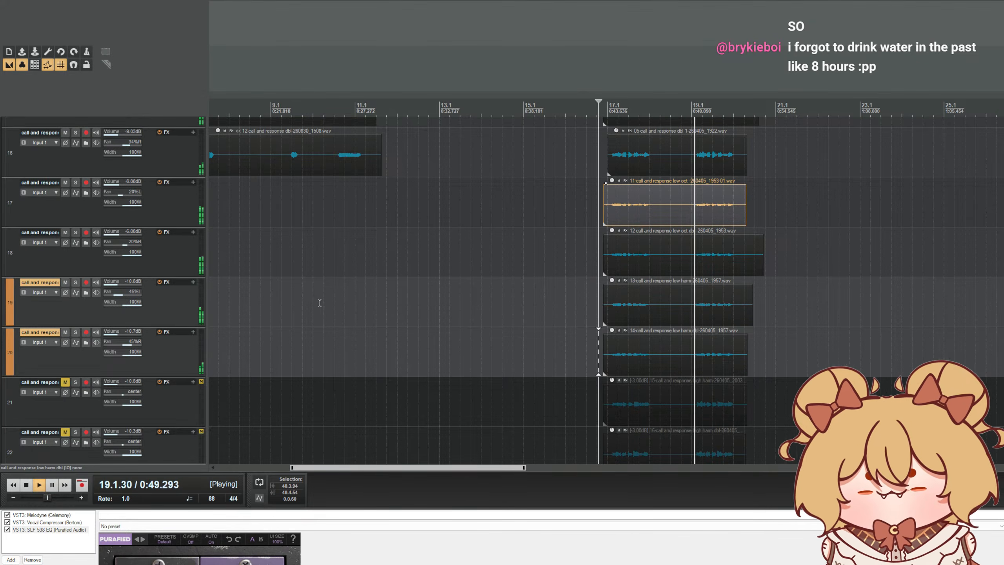
scroll(654, 236, "down", 4)
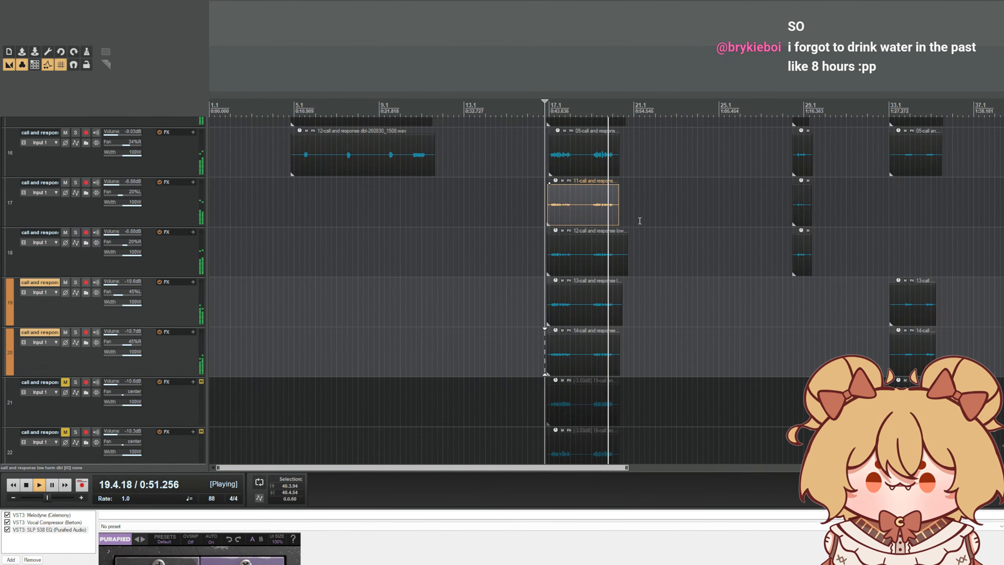
left_click(787, 108)
scroll(871, 217, "up", 3)
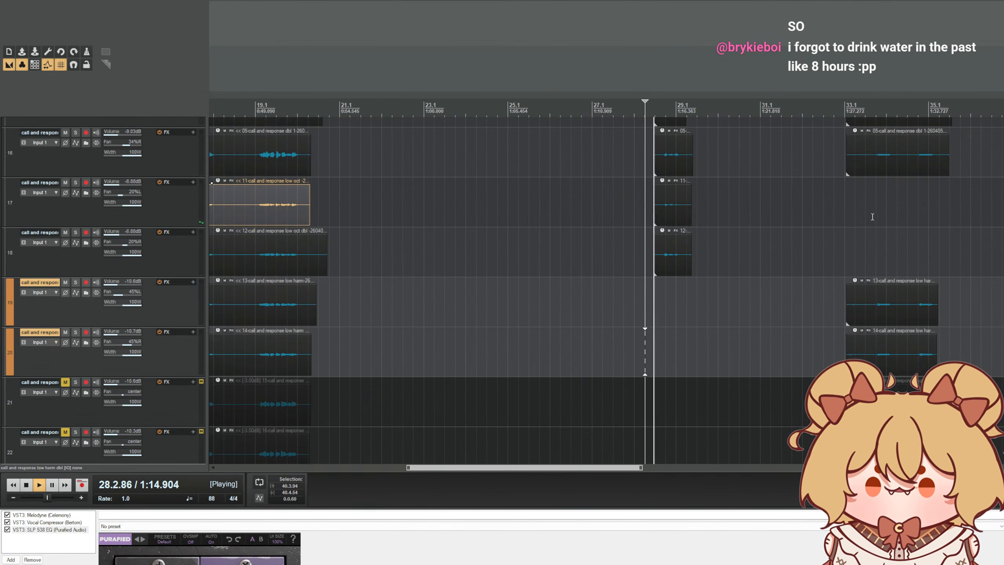
scroll(61, 234, "up", 2)
scroll(515, 267, "up", 2)
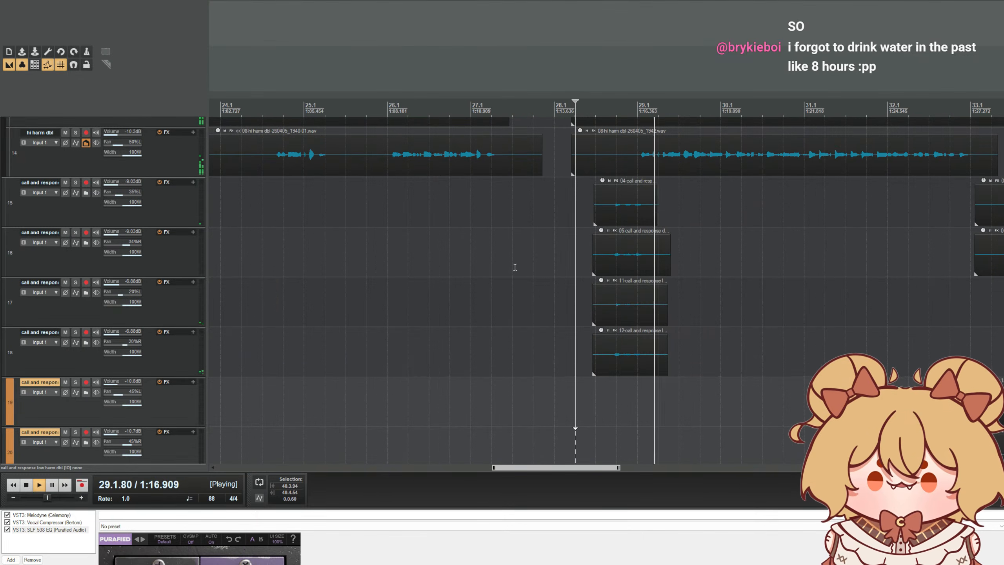
scroll(516, 267, "down", 2)
scroll(655, 232, "up", 2)
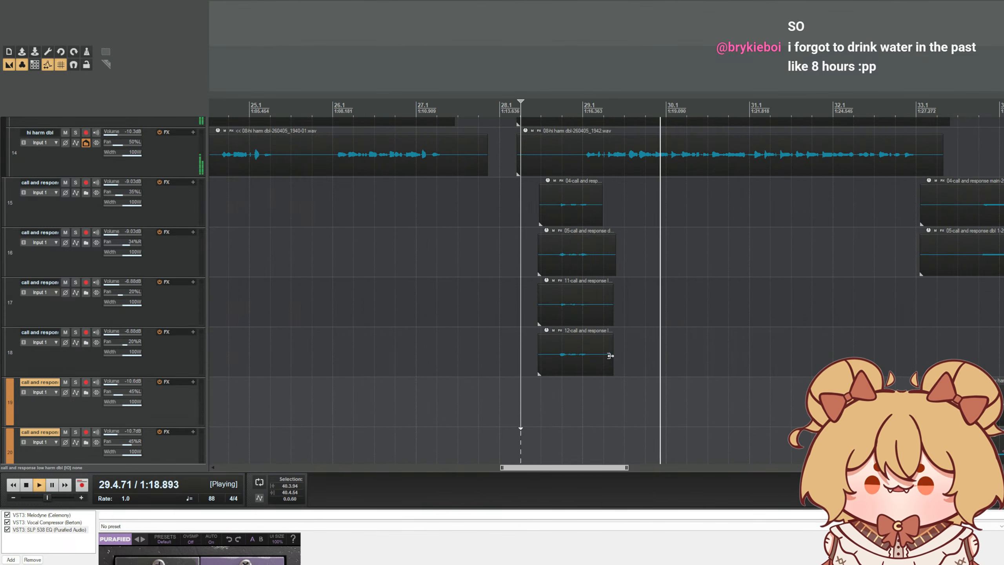
mouse_move(637, 369)
left_mouse_down()
mouse_move(585, 285)
mouse_move(602, 261)
left_mouse_up()
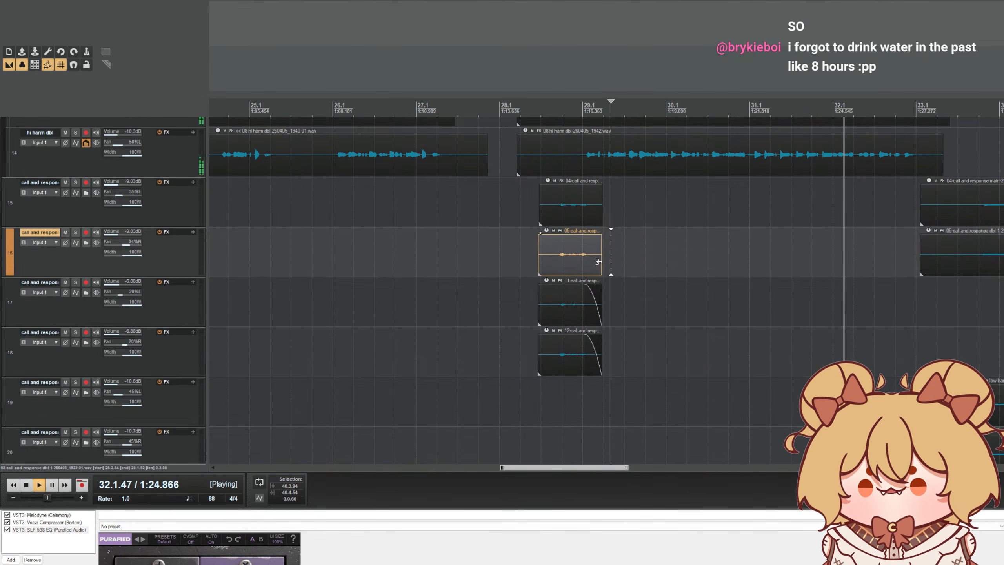
left_click(542, 123)
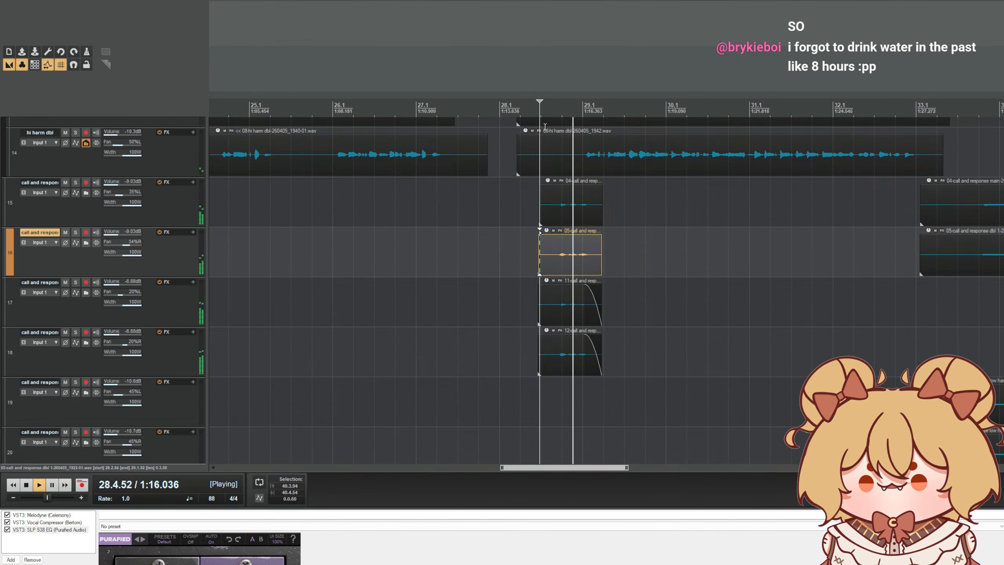
- Trim the starts of the low and high harmony clips at bar 33 together and listen through the section
scroll(574, 193, "left", 3)
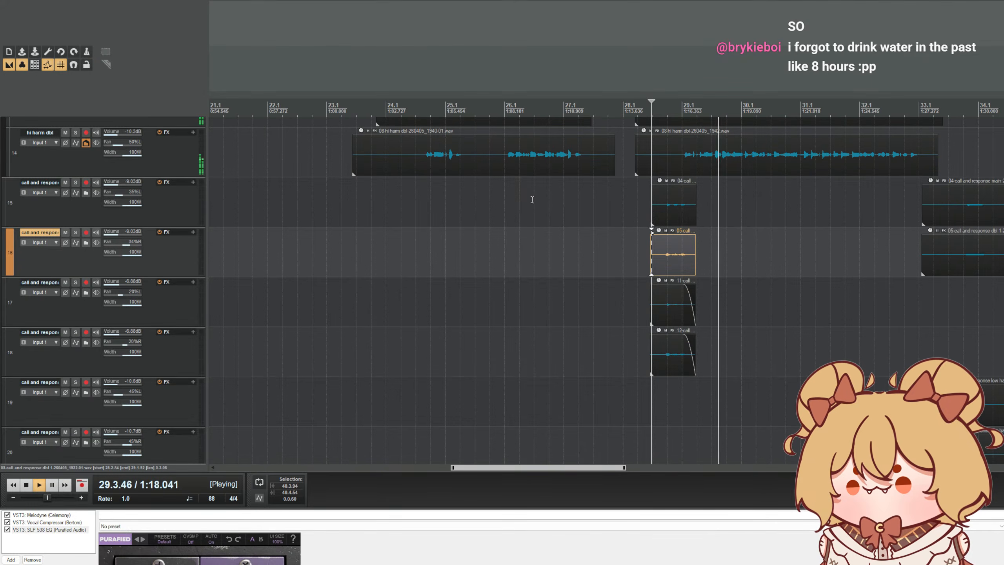
scroll(553, 198, "down", 2)
scroll(142, 249, "down", 2)
scroll(142, 249, "down", 1)
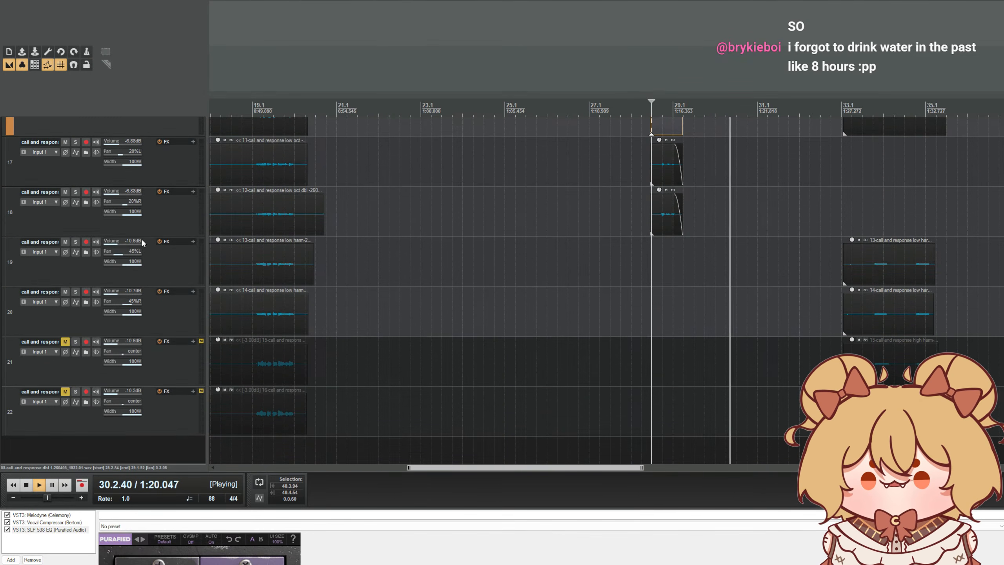
left_click_drag(808, 247, 865, 325)
left_click_drag(844, 264, 863, 265)
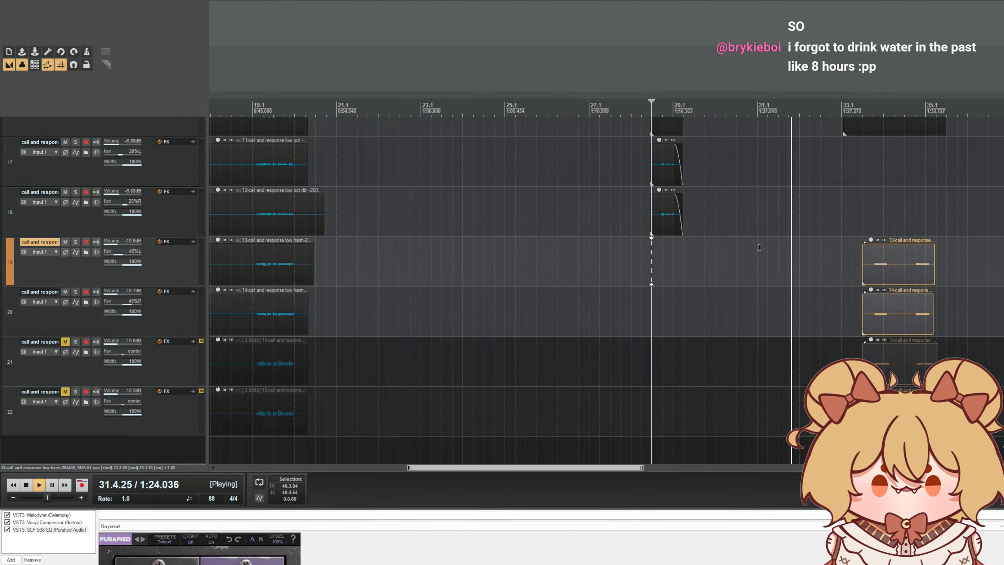
scroll(98, 237, "up", 3)
scroll(401, 242, "down", 1)
scroll(401, 243, "up", 2)
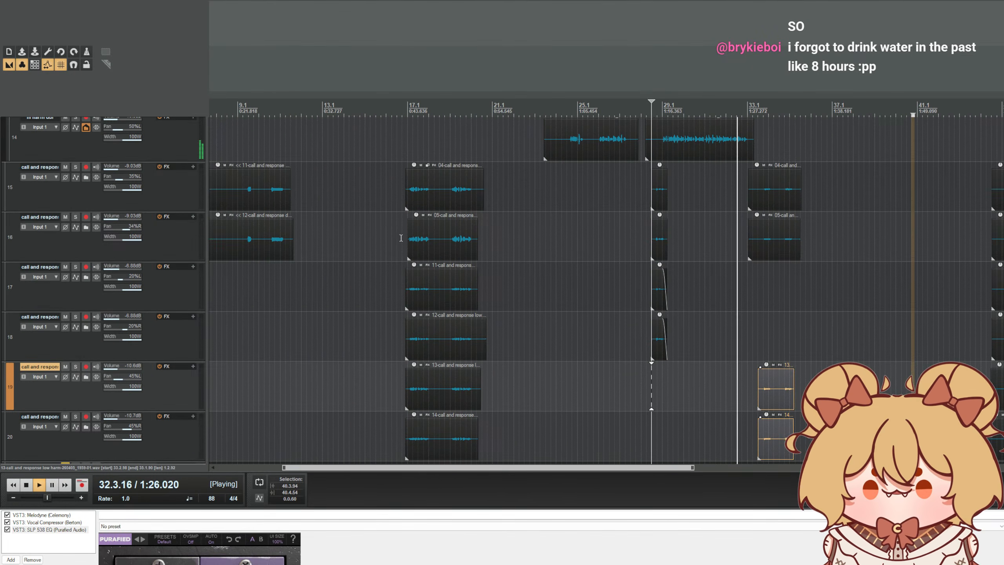
scroll(108, 236, "down", 1)
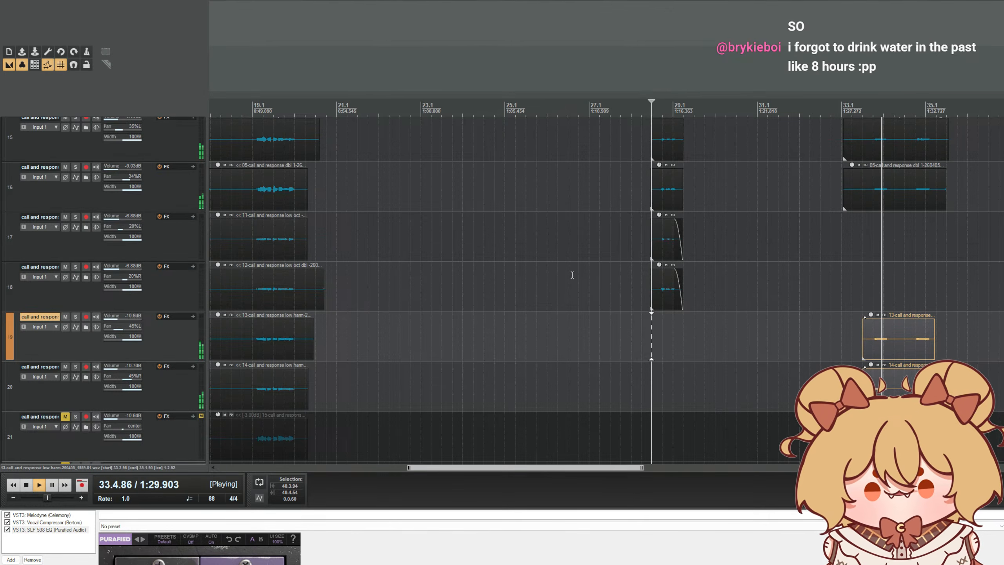
scroll(699, 319, "down", 2)
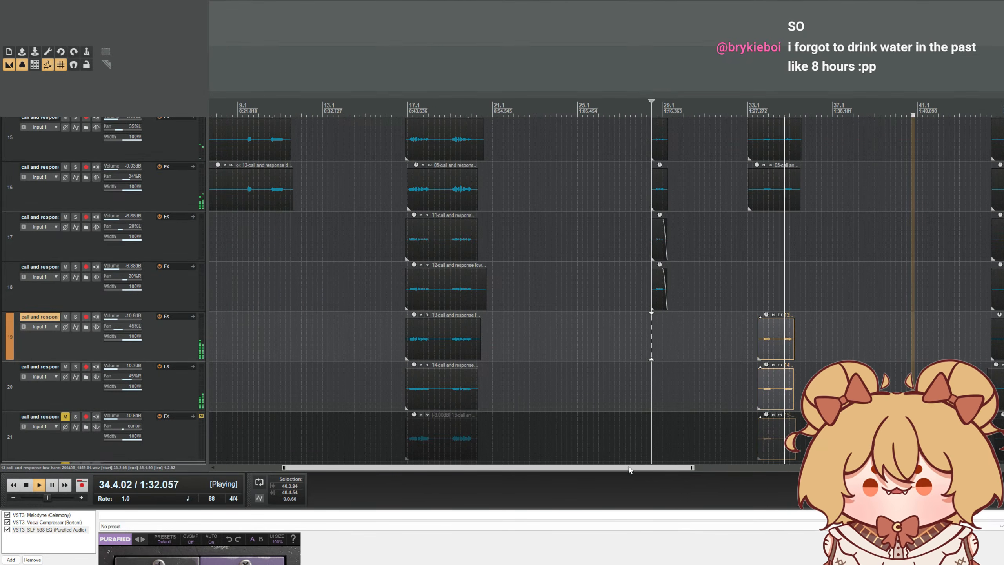
scroll(698, 469, "up", 2)
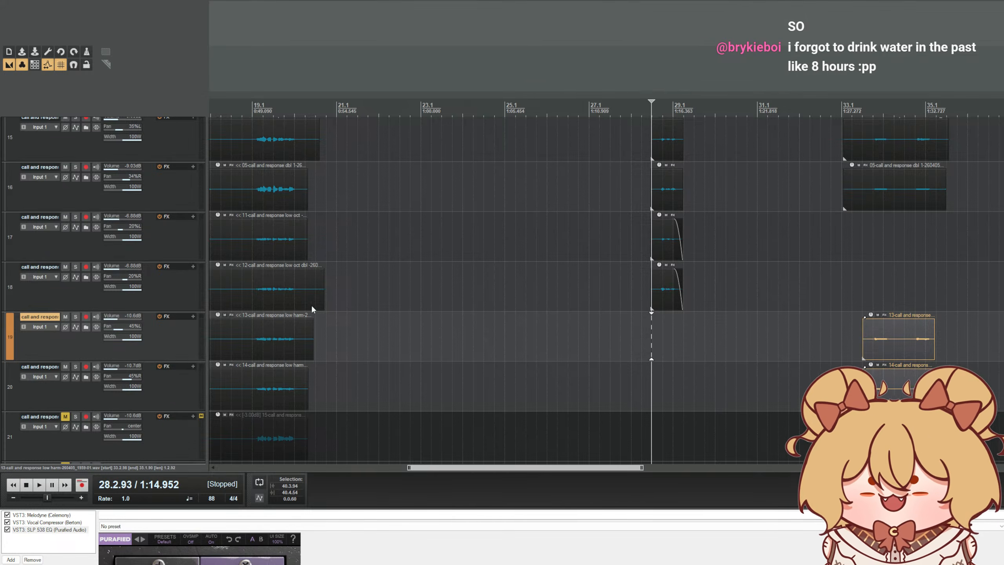
- Paste the copied Vocal Compressor and SLP 538 EQ onto the high harmony track after Melodyne
scroll(311, 308, "down", 2)
scroll(159, 351, "down", 3)
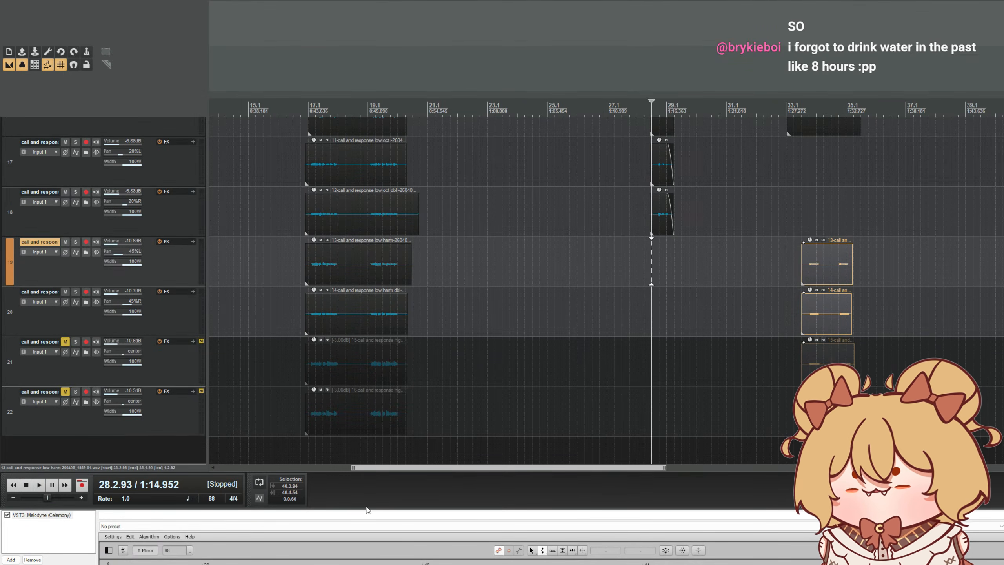
left_click_drag(367, 508, 367, 410)
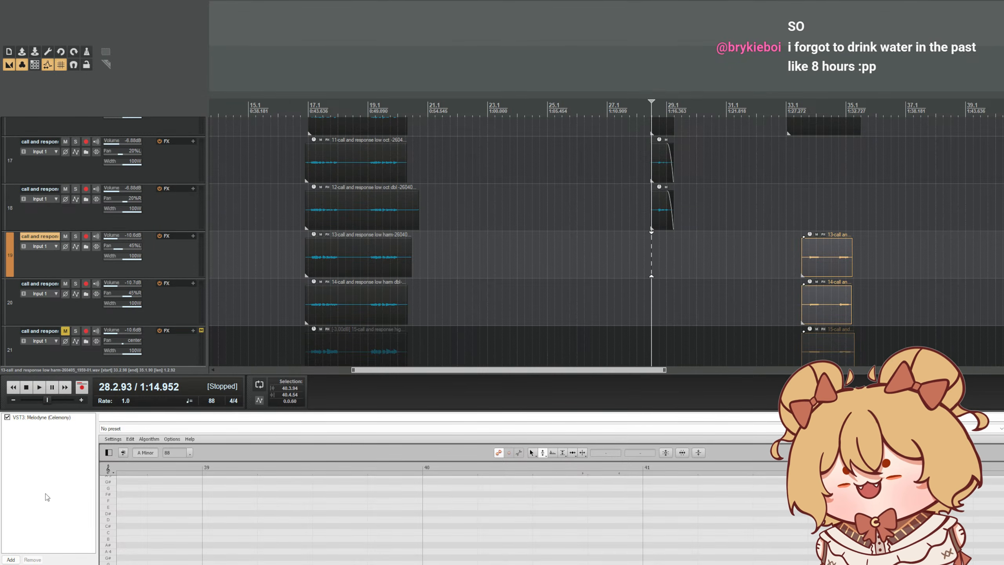
key("ctrl+v")
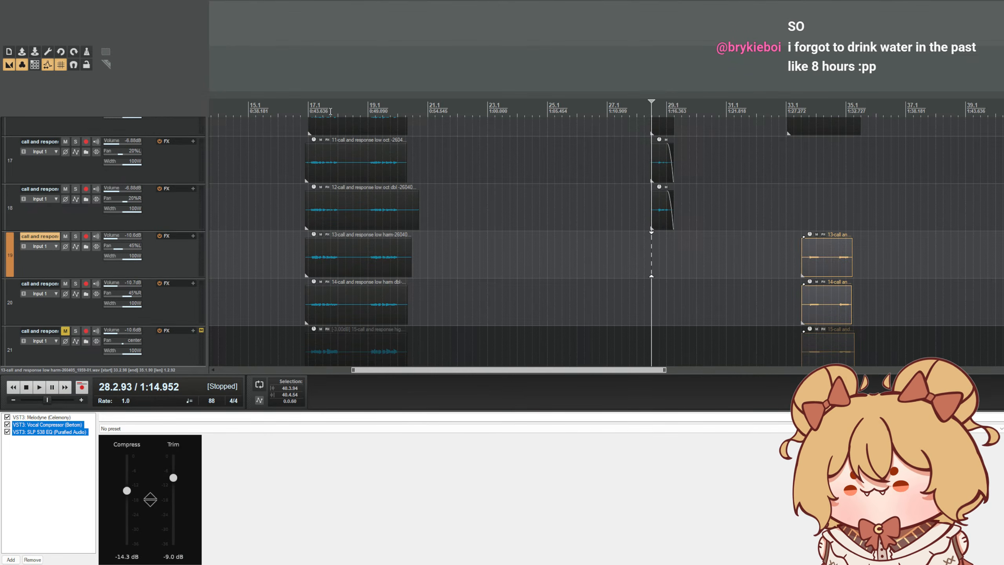
- Return to bar 17, unmute the high harmony track, and pan it 55% left
left_click(330, 111)
scroll(131, 262, "down", 3)
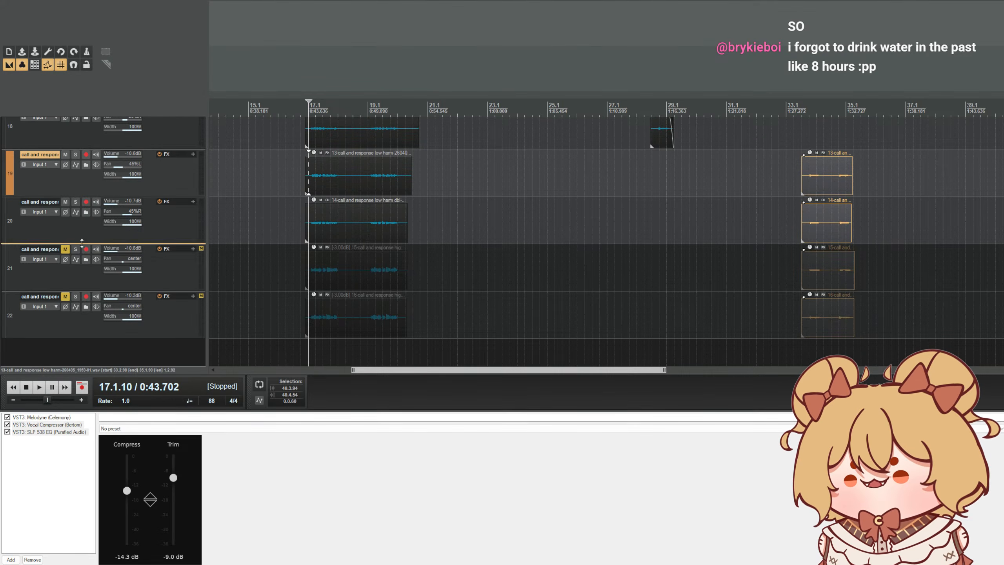
left_click(65, 249)
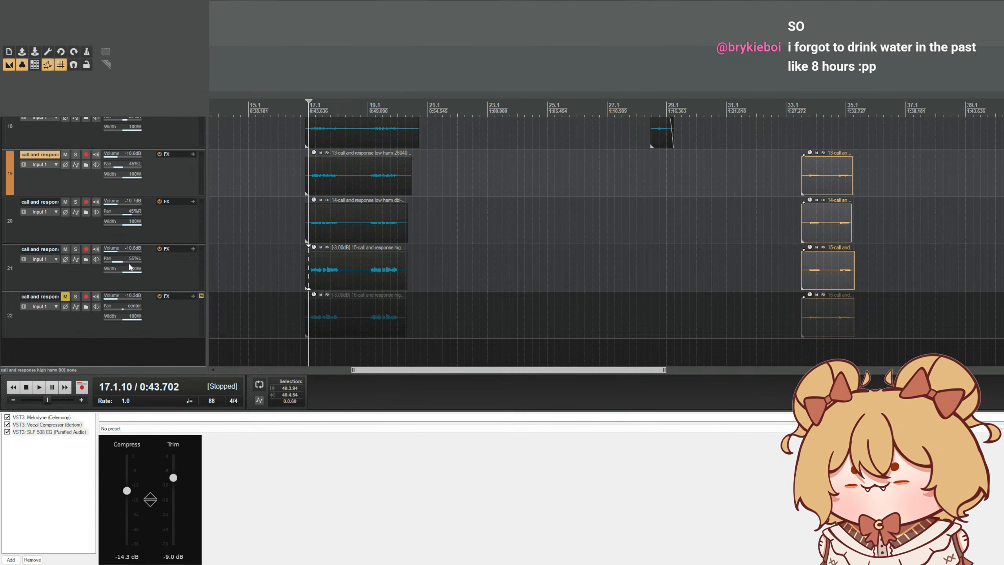
- Set the high harmony's compressor trim to -9.7 dB, lower its Compress level, and raise the SLP 538 EQ's high-pass filter
key("space")
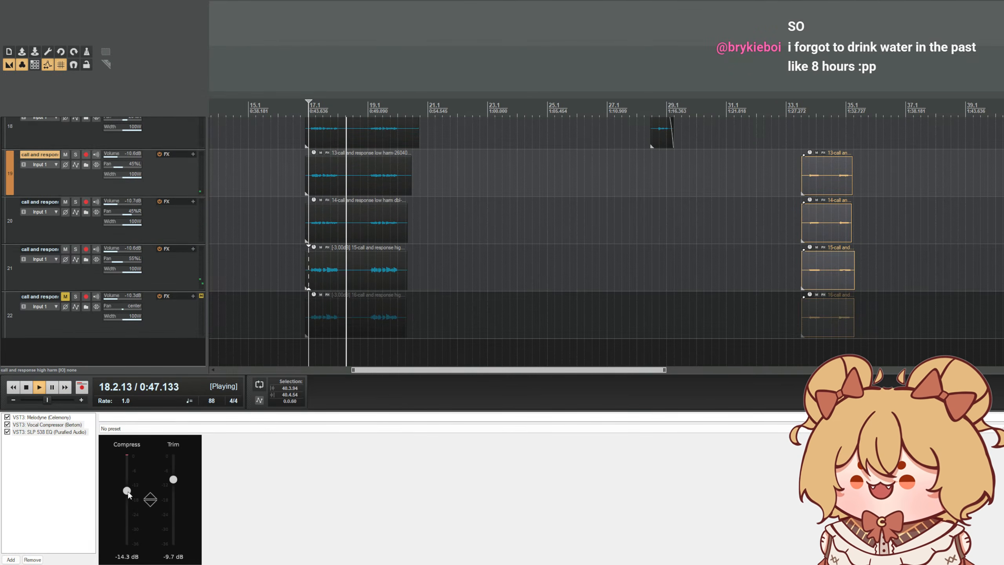
left_click_drag(127, 491, 127, 501)
left_click(70, 432)
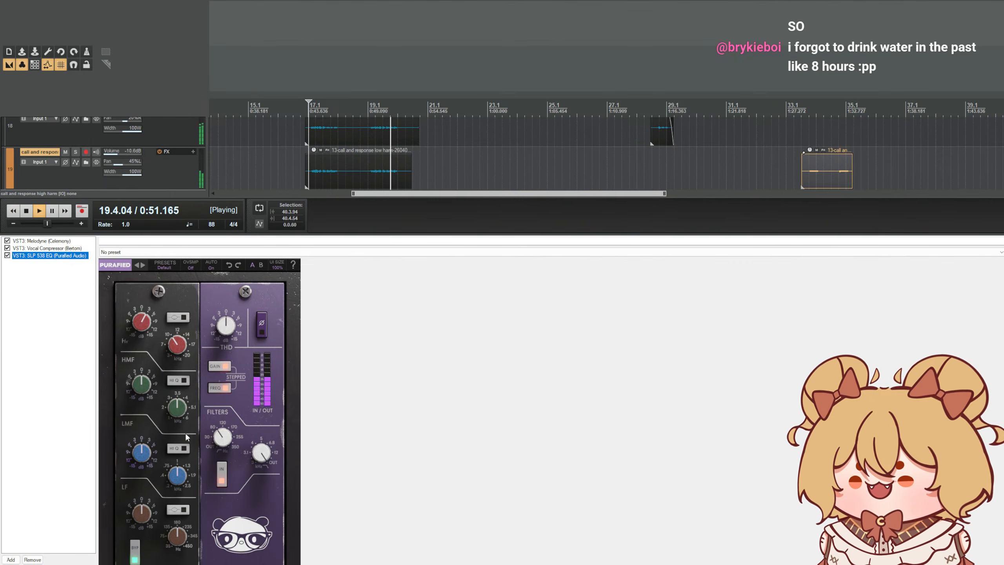
left_click_drag(222, 441, 228, 432)
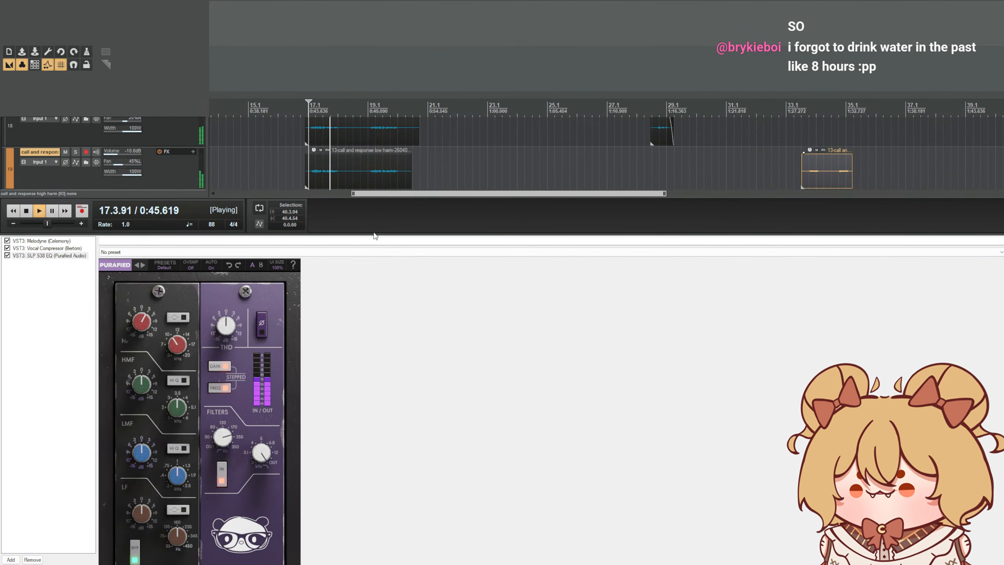
- Copy the Vocal Compressor and SLP 538 EQ onto the high harmony double, pan it right, and unmute it
left_click_drag(375, 236, 366, 478)
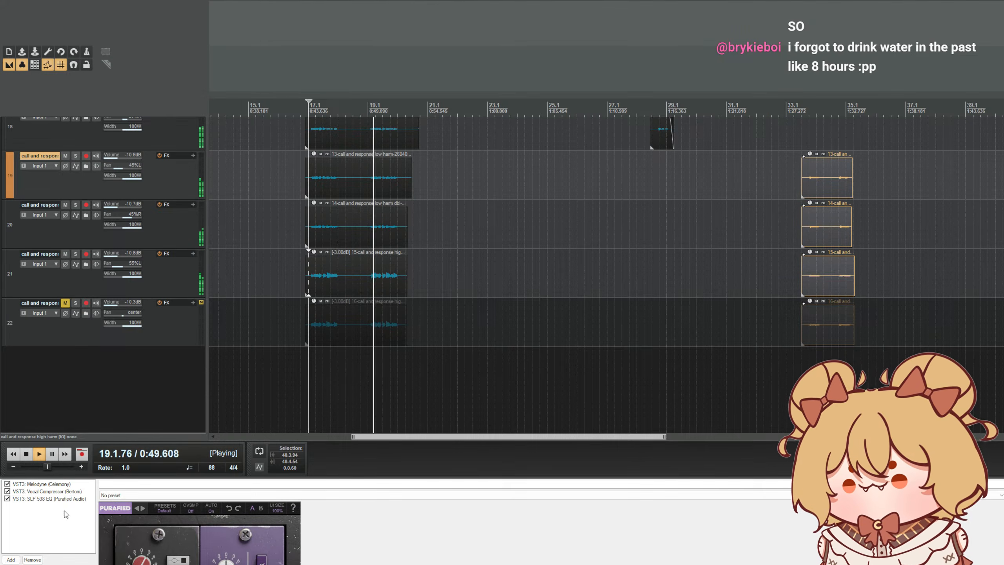
left_click_drag(65, 514, 59, 491)
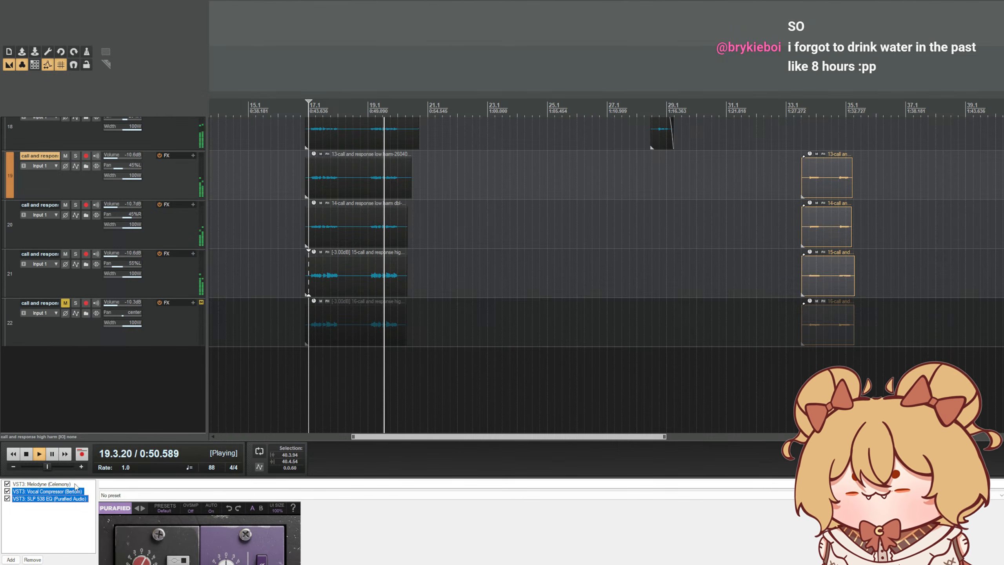
left_click(170, 334)
left_click_drag(123, 314, 134, 314)
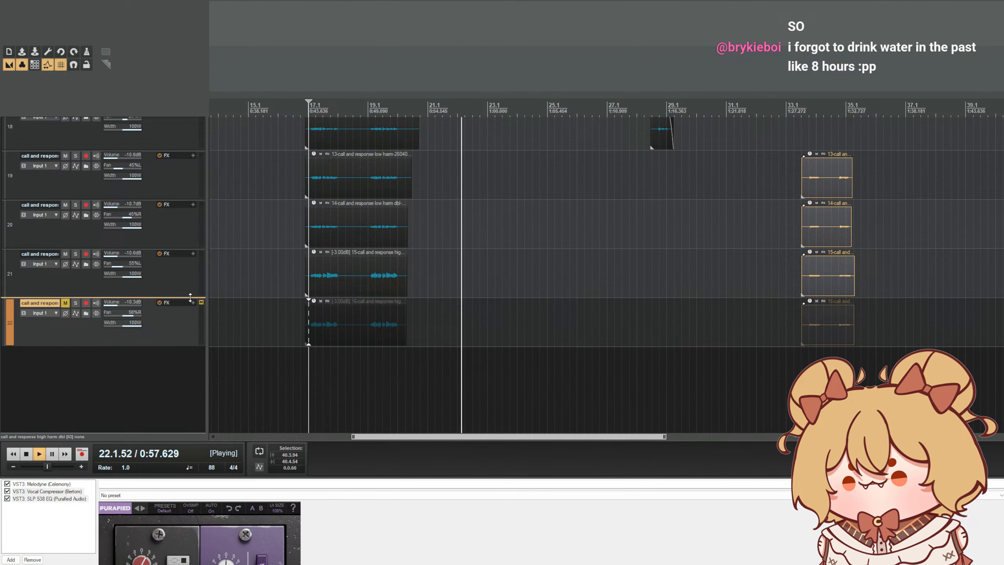
left_click(66, 303)
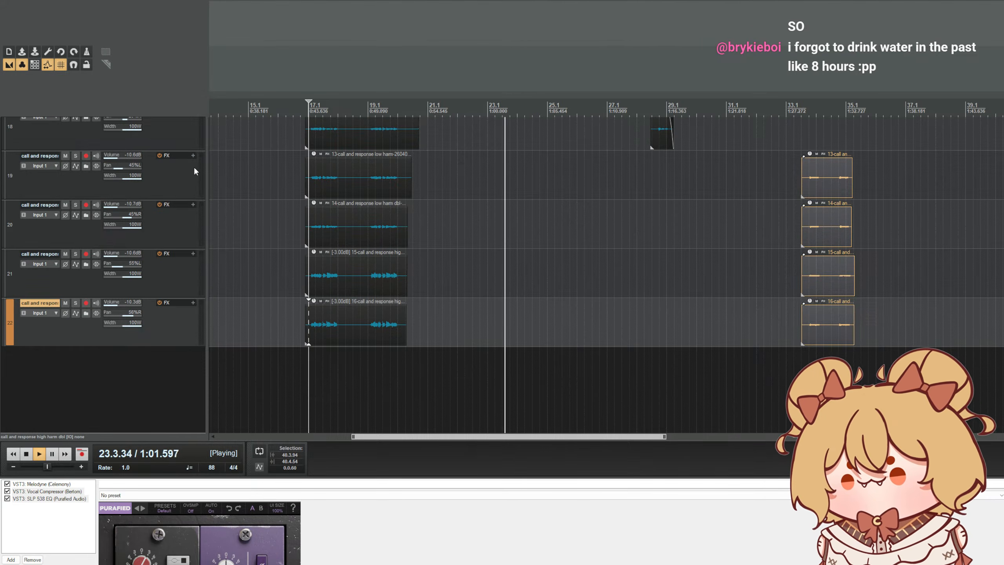
- Replay bar 17 and lower both high harmony tracks, setting the main to -13.9 dB and the double to -14.7 dB
left_click(317, 143)
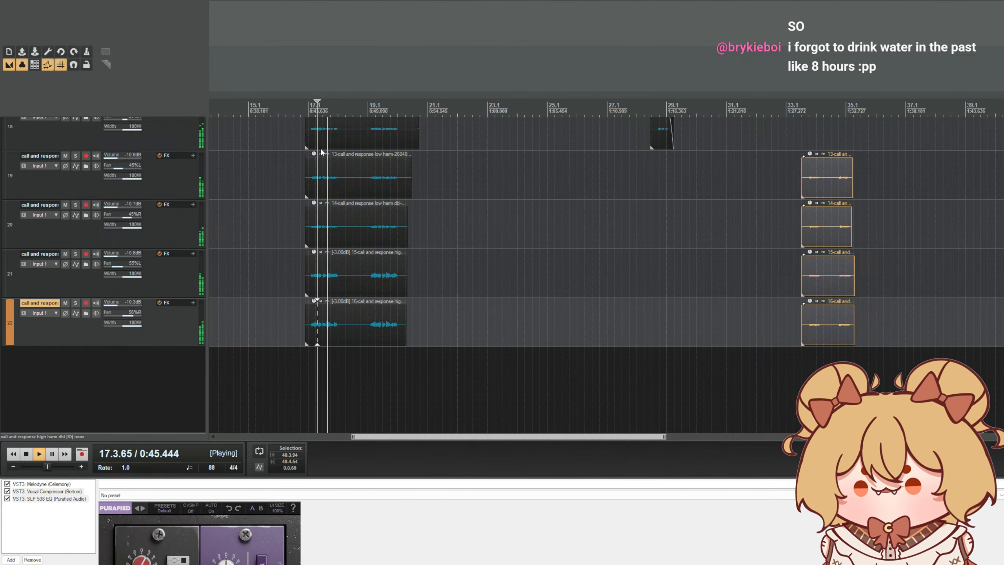
left_click(162, 261, "ctrl")
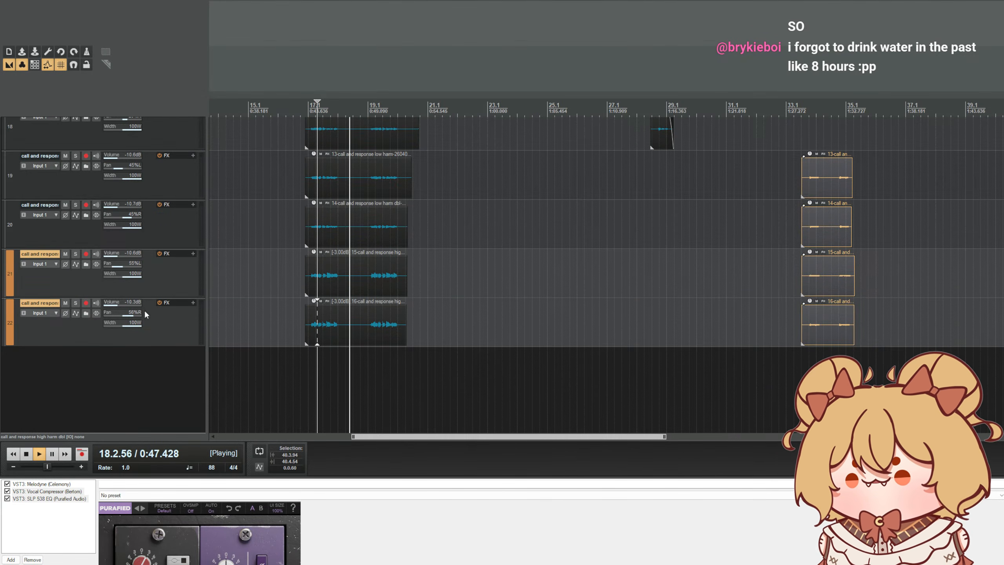
left_click_drag(119, 303, 116, 303)
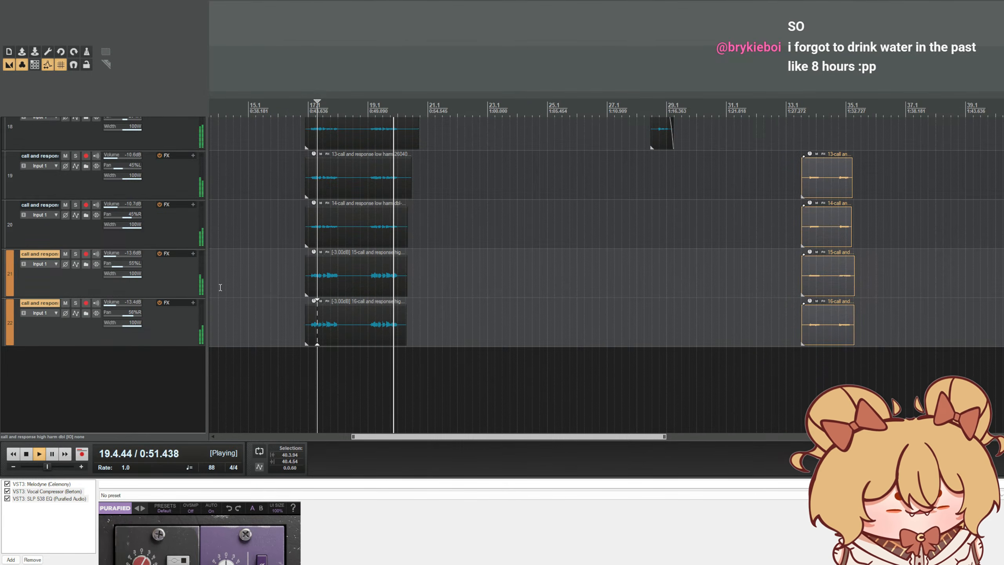
left_click(134, 261)
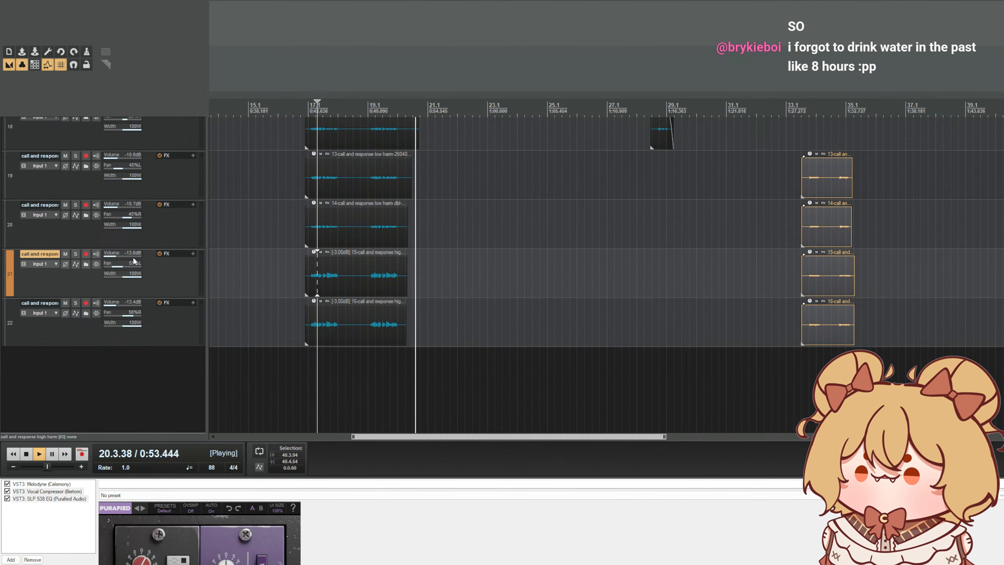
left_click_drag(133, 254, 131, 255)
left_click_drag(127, 303, 124, 303)
- Listen to the call and response harmonies at bar 33 and inspect their clips
left_click(796, 107)
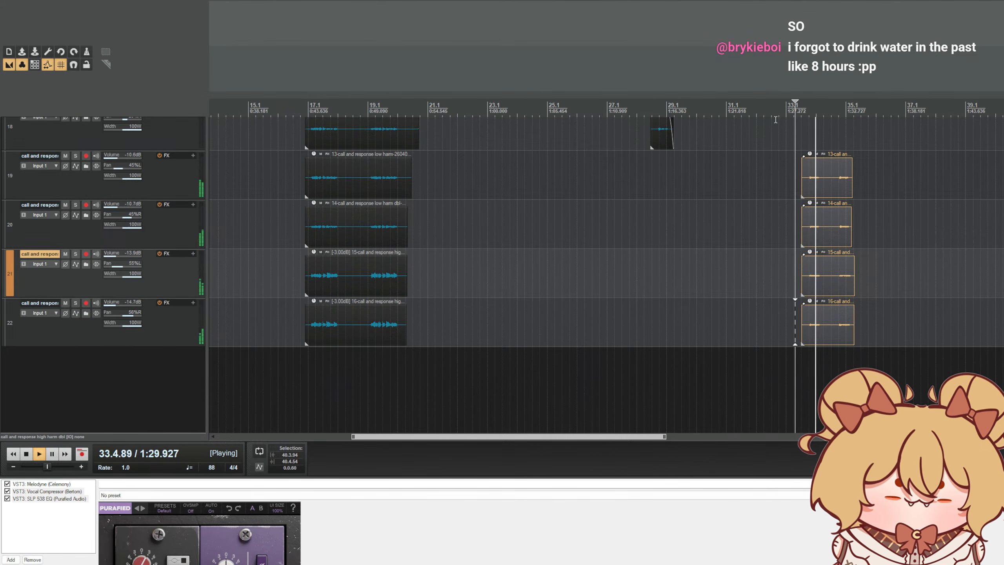
scroll(809, 347, "down", 3)
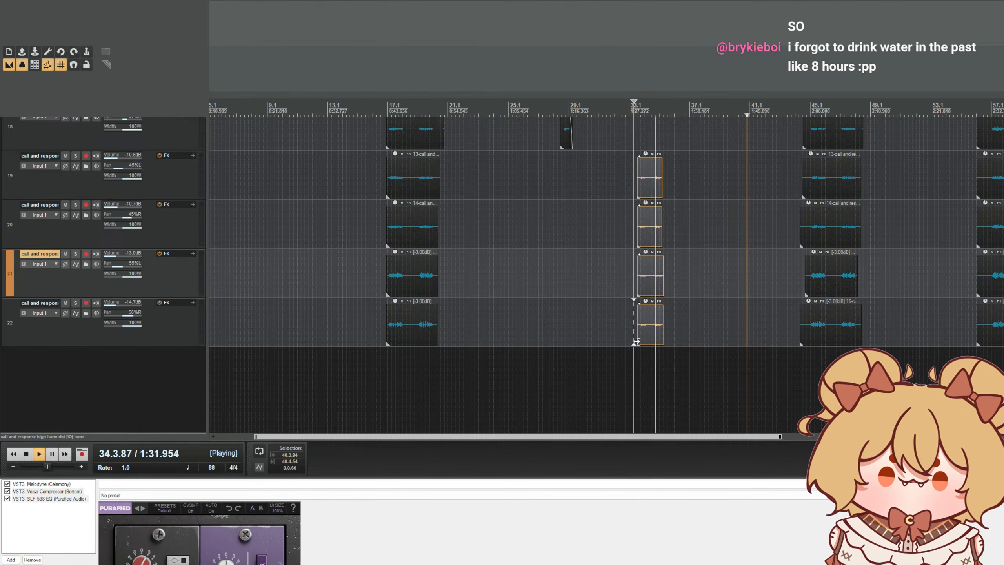
scroll(636, 340, "up", 4)
key("space")
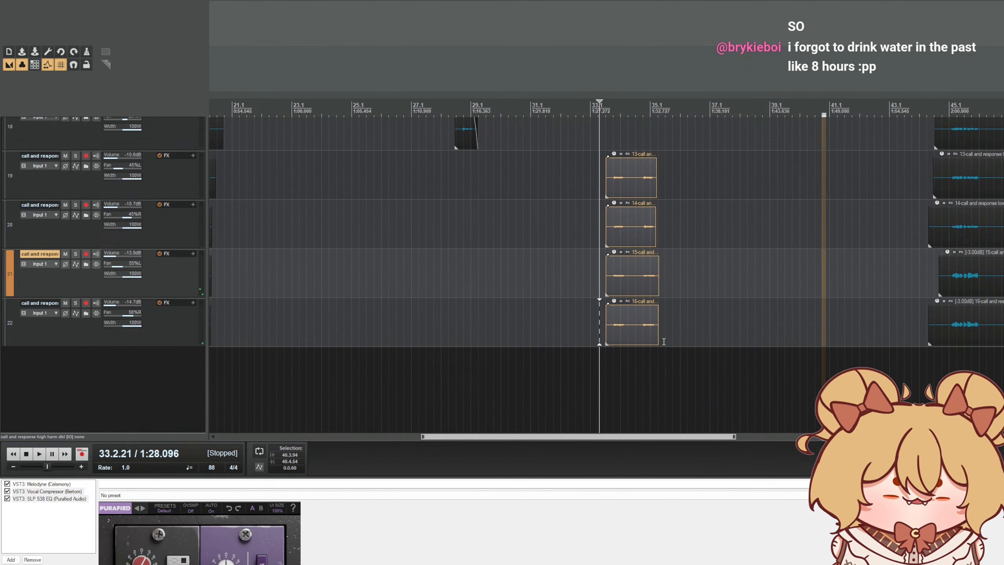
scroll(660, 338, "down", 1)
scroll(301, 279, "up", 3)
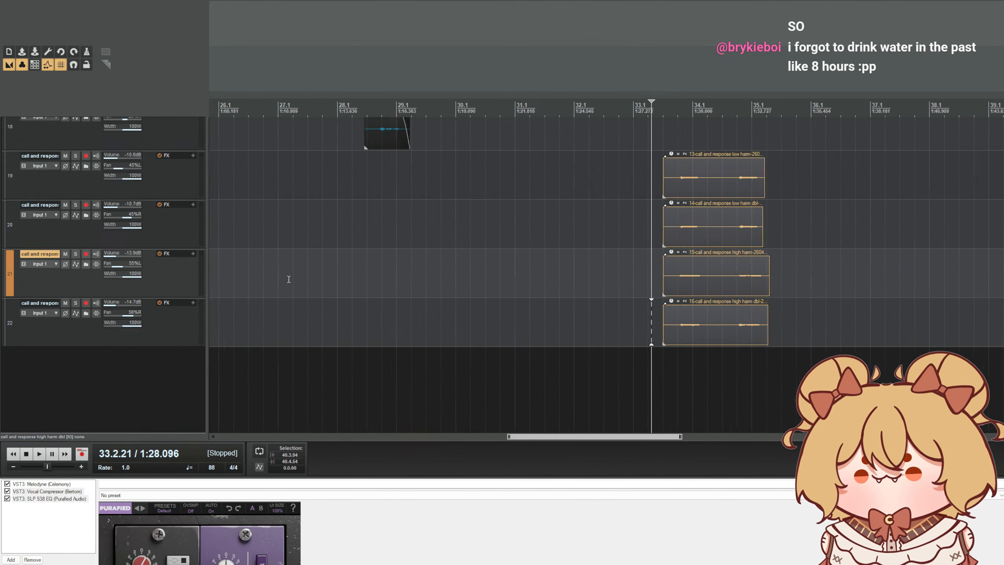
scroll(281, 278, "down", 3)
scroll(119, 278, "up", 3)
- Insert a new track, move it above the call and response tracks, and make it their folder track
scroll(305, 261, "down", 3)
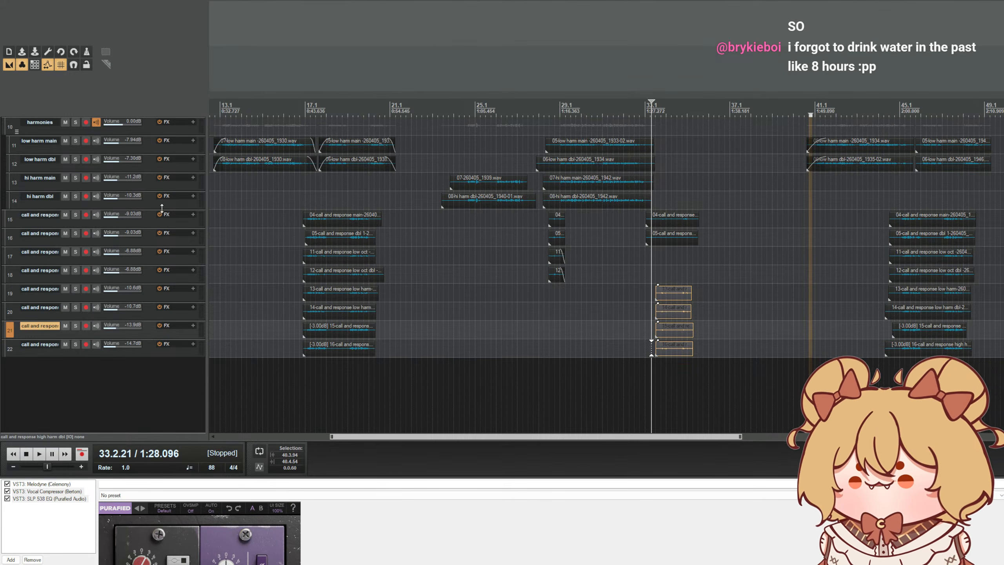
double_click(194, 386)
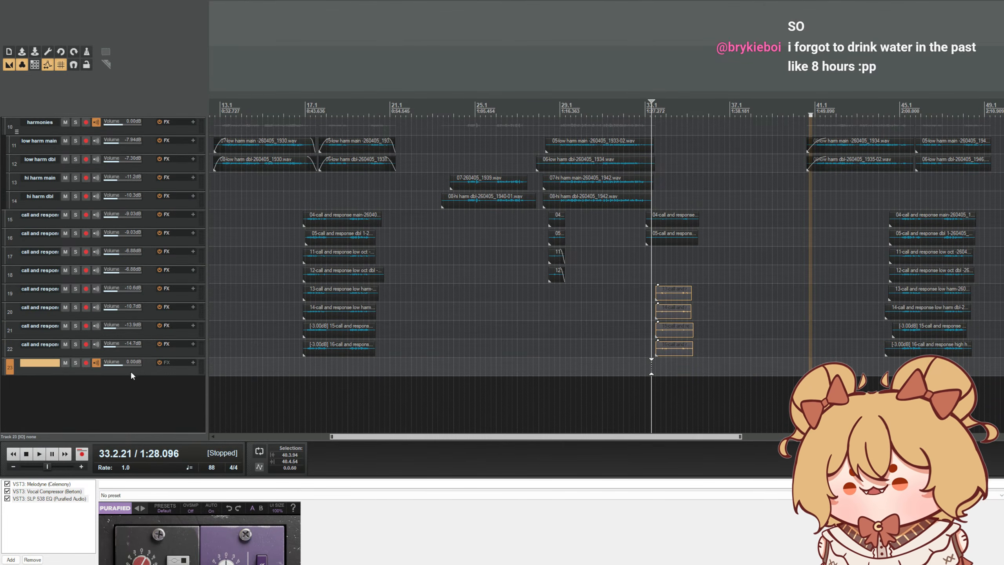
left_click_drag(131, 370, 115, 215)
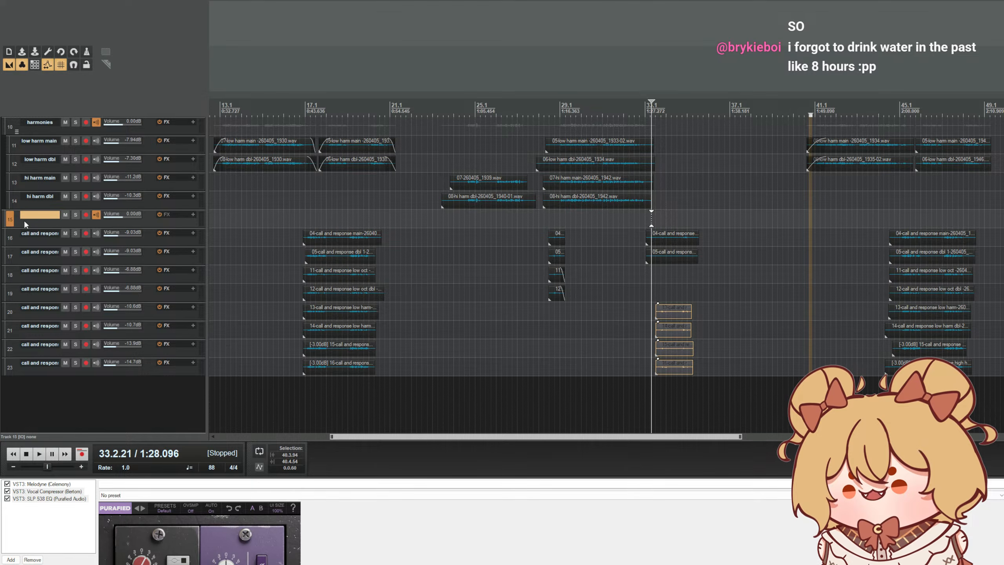
scroll(23, 224, "up", 4)
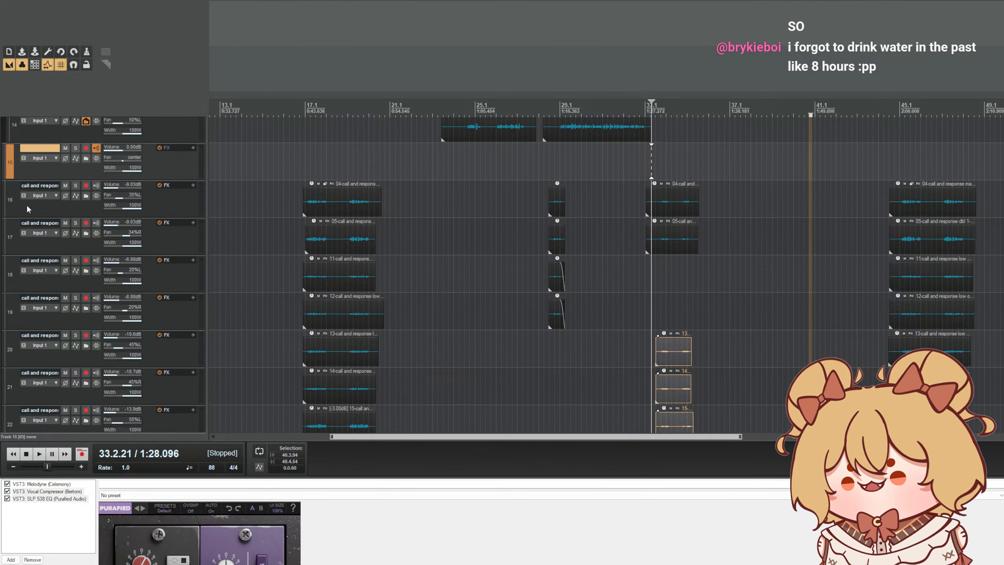
left_click(86, 158)
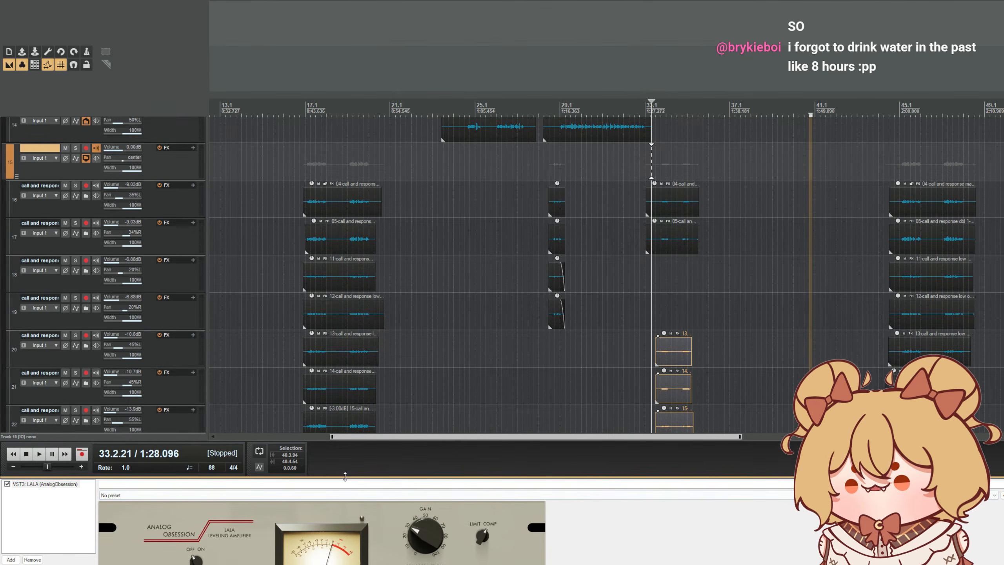
- Raise the peak reduction and gain on the call and response folder's LALA compressor while playing bars 33 and 17
left_click_drag(343, 478, 336, 425)
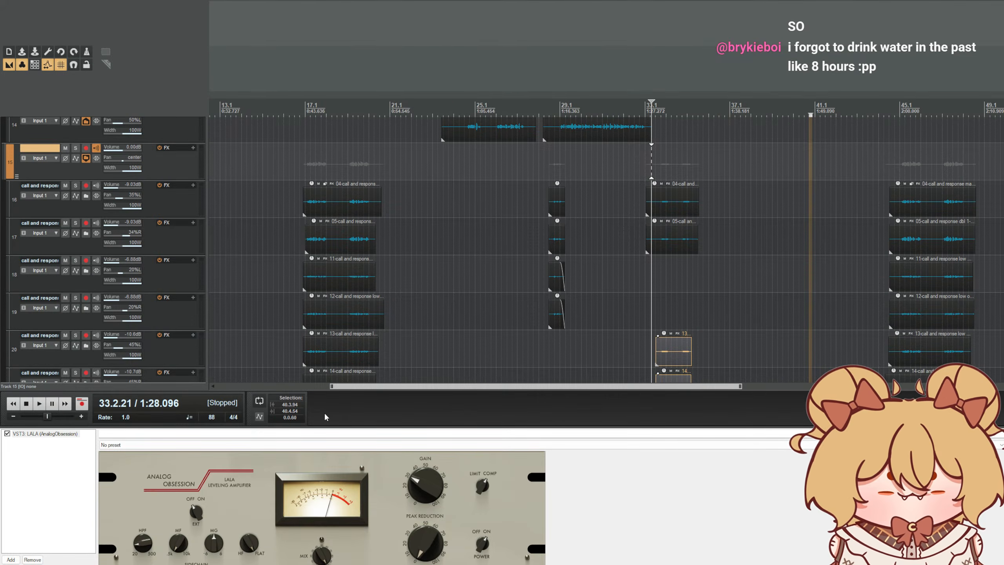
left_click_drag(374, 426, 375, 436)
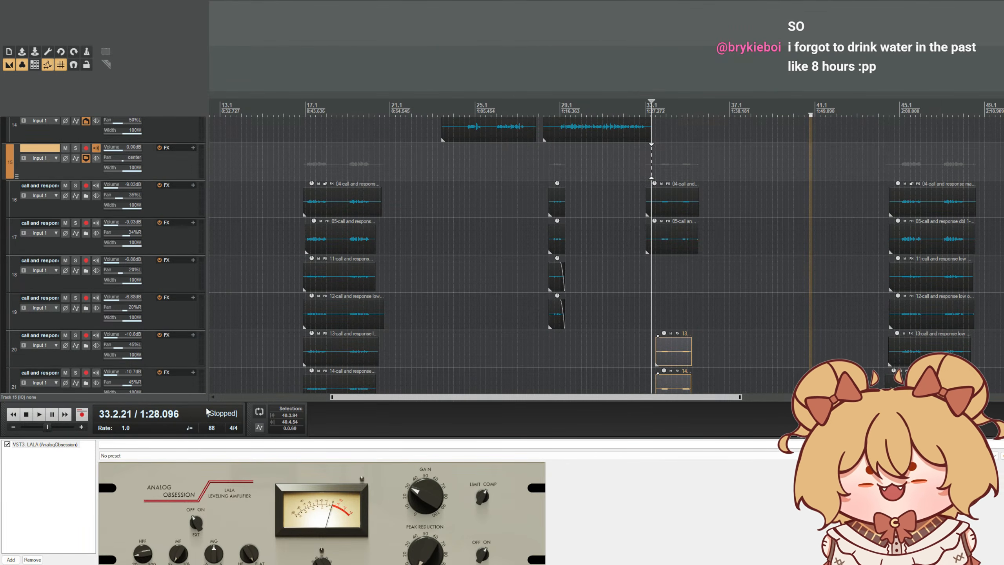
key("space")
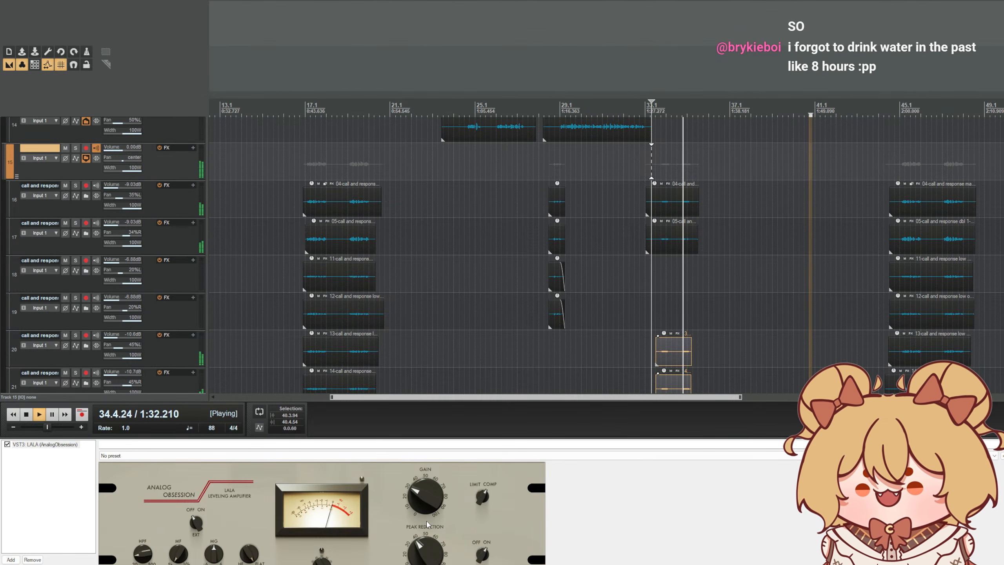
left_click_drag(426, 564, 426, 559)
key("space")
key("space")
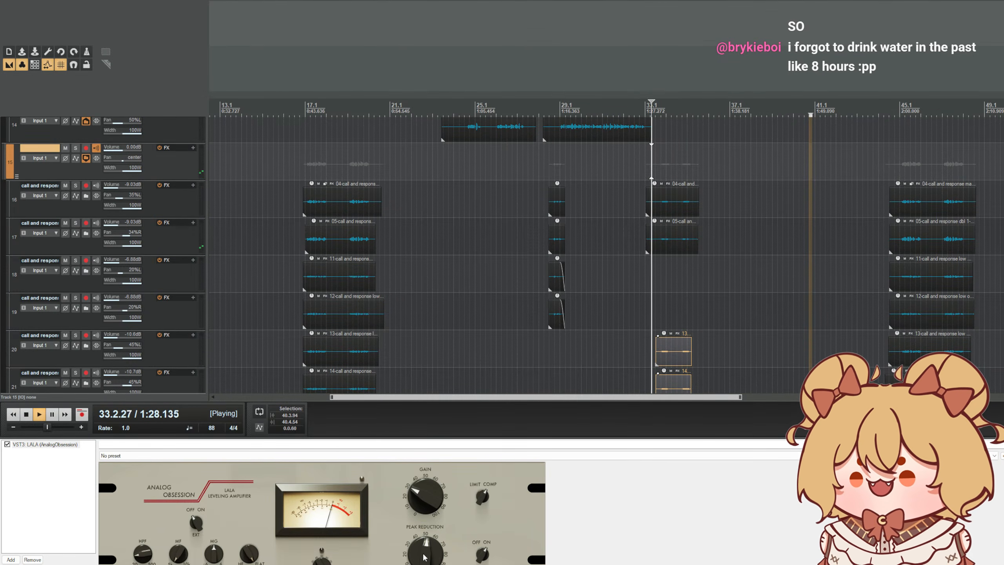
left_click(305, 100)
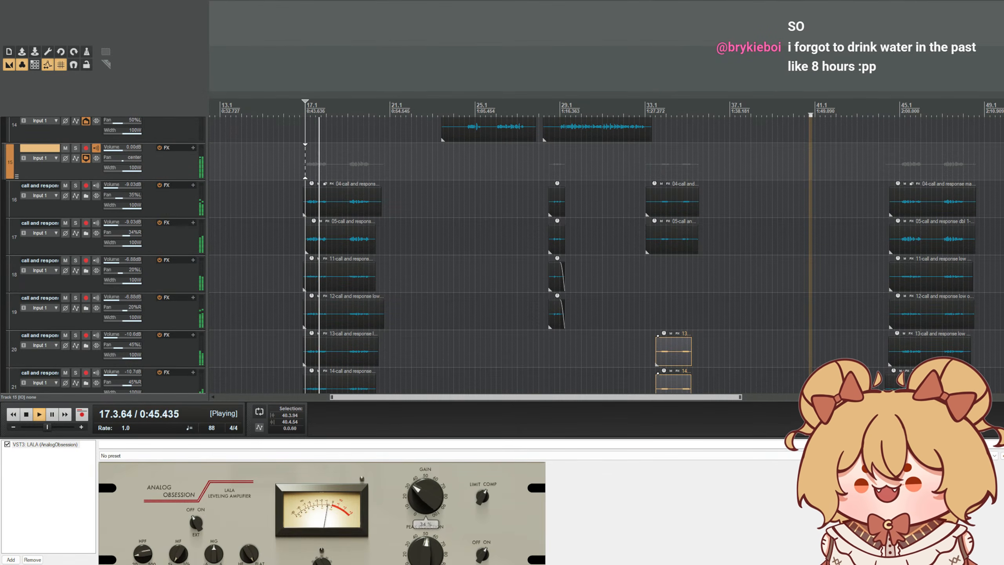
left_click_drag(435, 517, 435, 511)
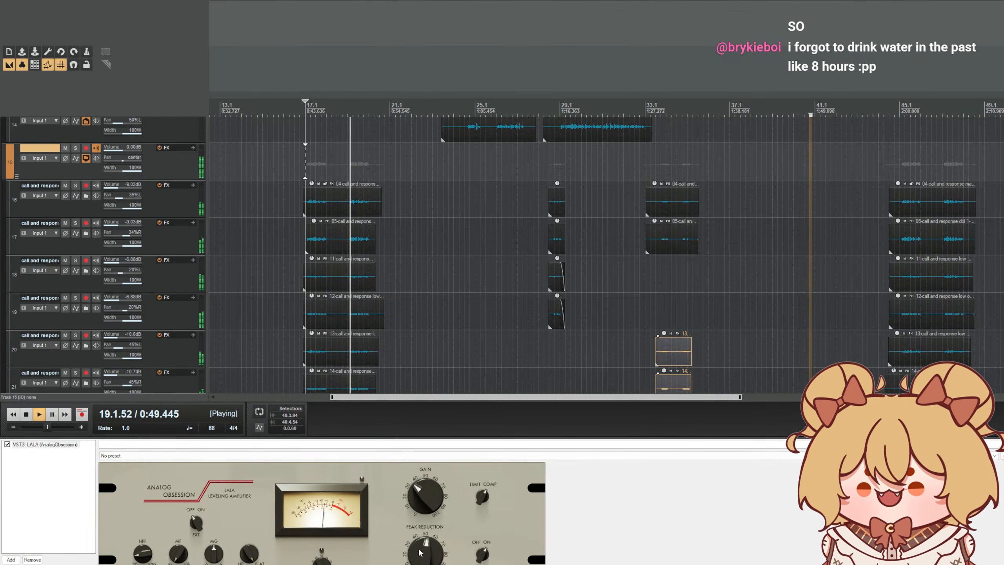
left_click_drag(422, 558, 474, 530)
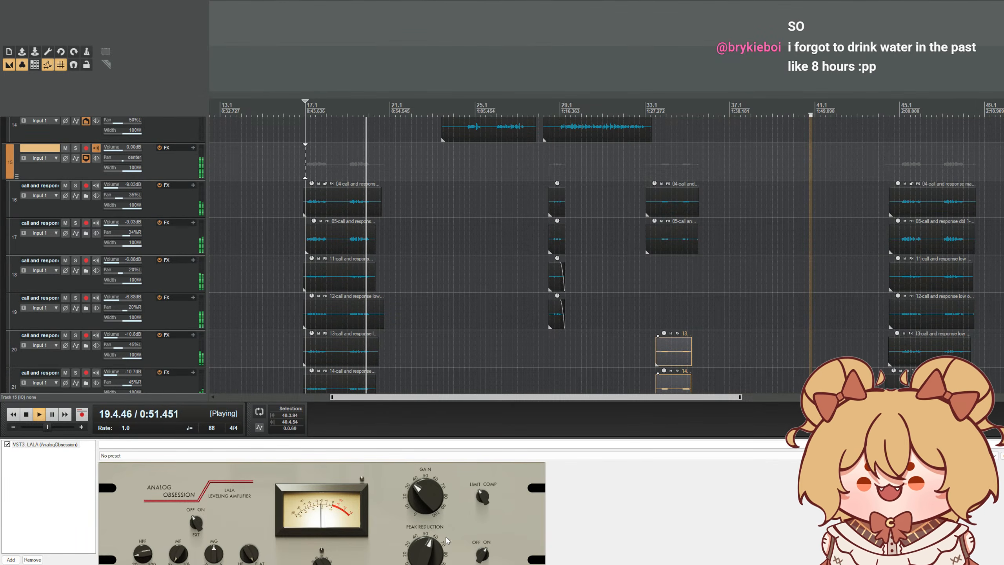
- Replay bar 17 and fine-tune the folder's LALA, readjusting the peak reduction and setting the gain to 35%
key("space")
key("space")
left_click_drag(424, 552, 424, 556)
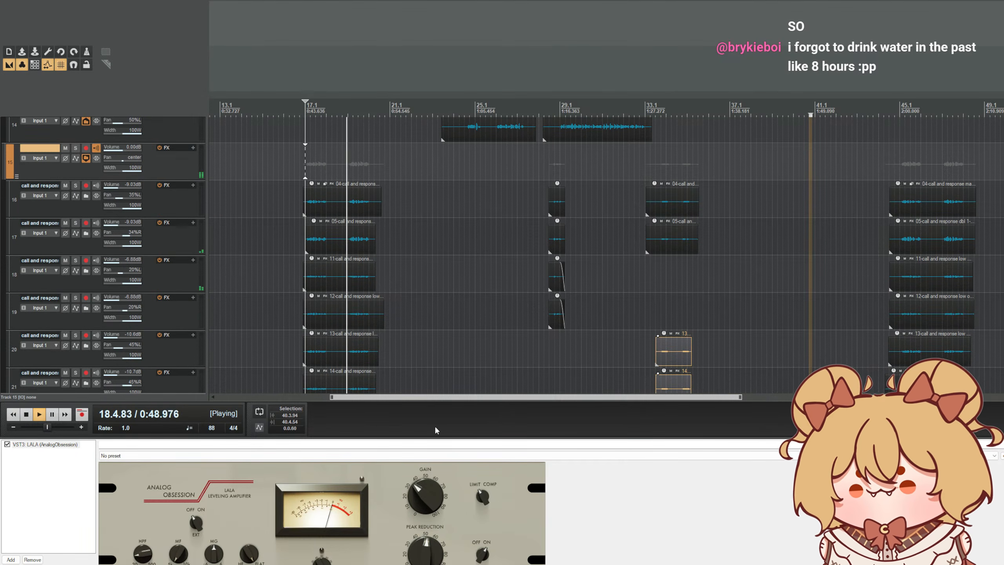
left_click(483, 497)
key("space")
key("space")
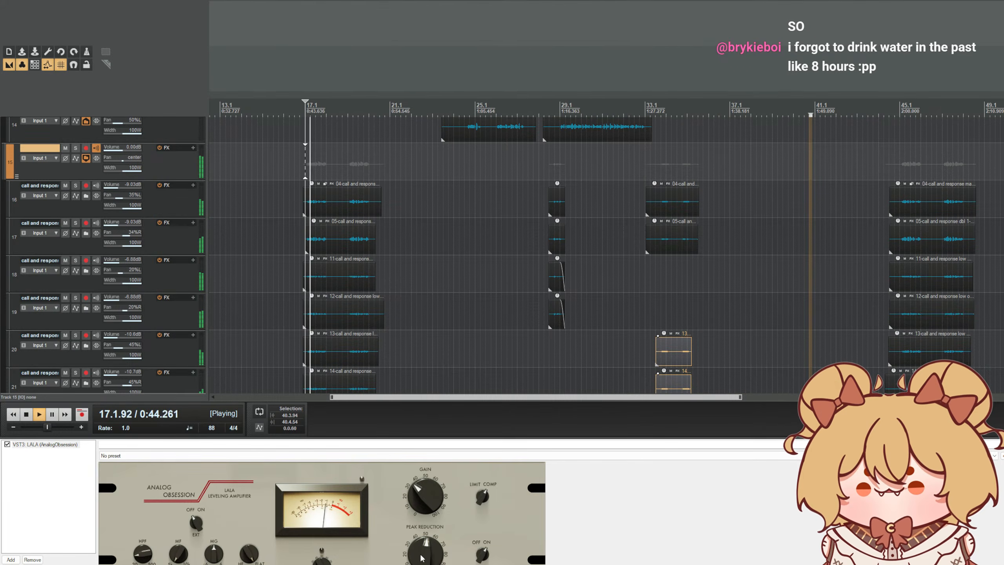
left_click_drag(431, 546, 417, 508)
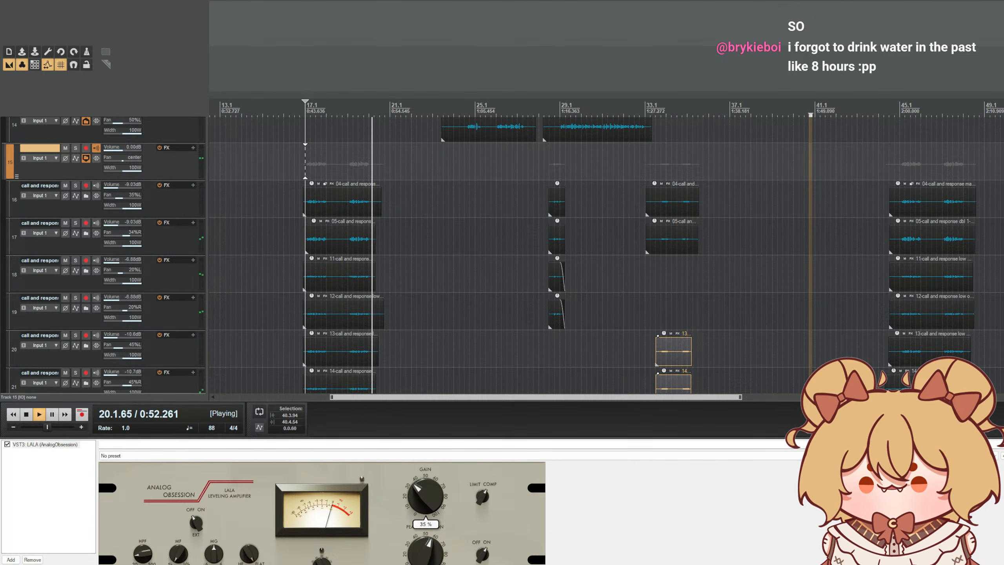
- Listen to the compressed call and response from bar 17 and look over its tracks, including the clips at bar 5
scroll(124, 337, "up", 3)
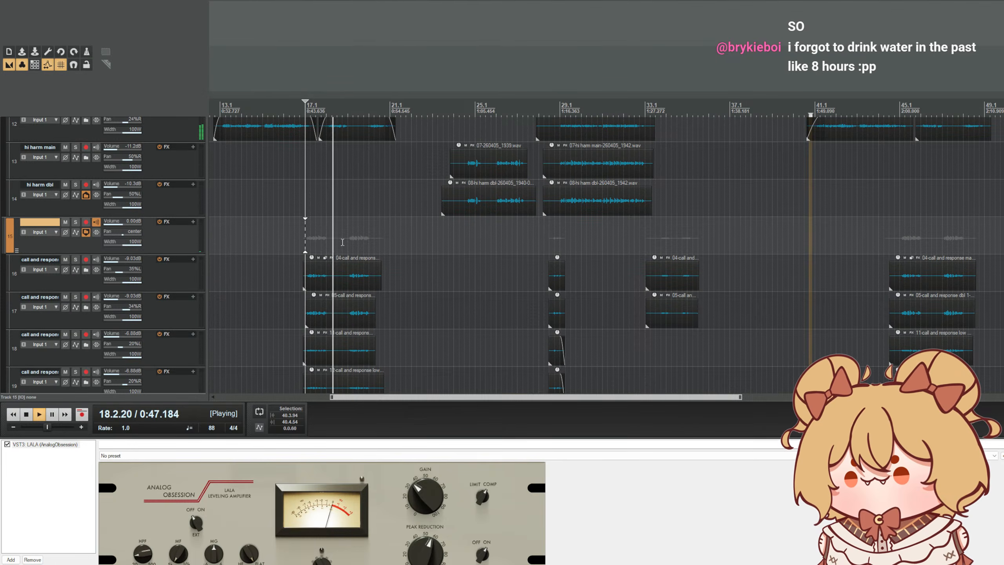
left_click(365, 79)
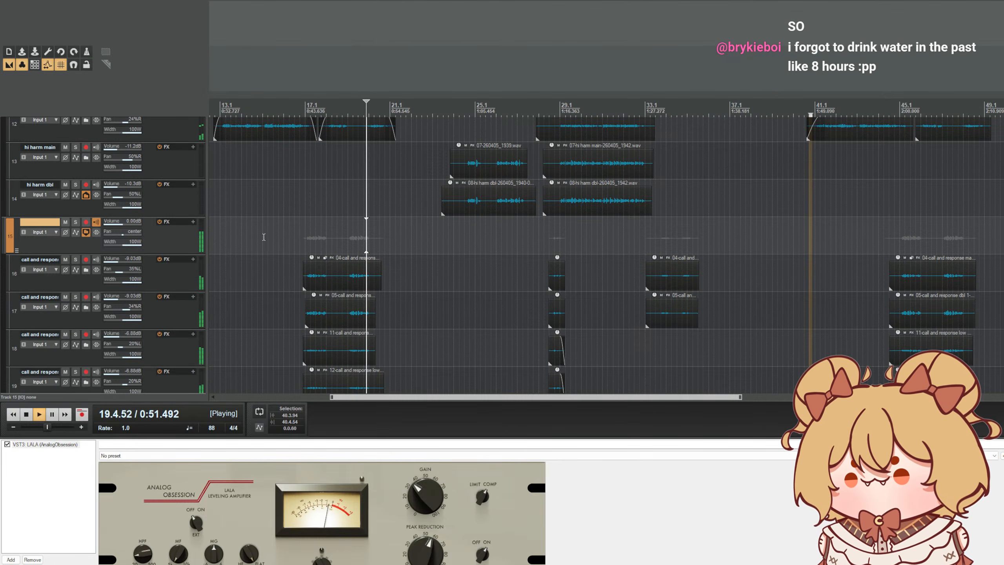
left_click(308, 95)
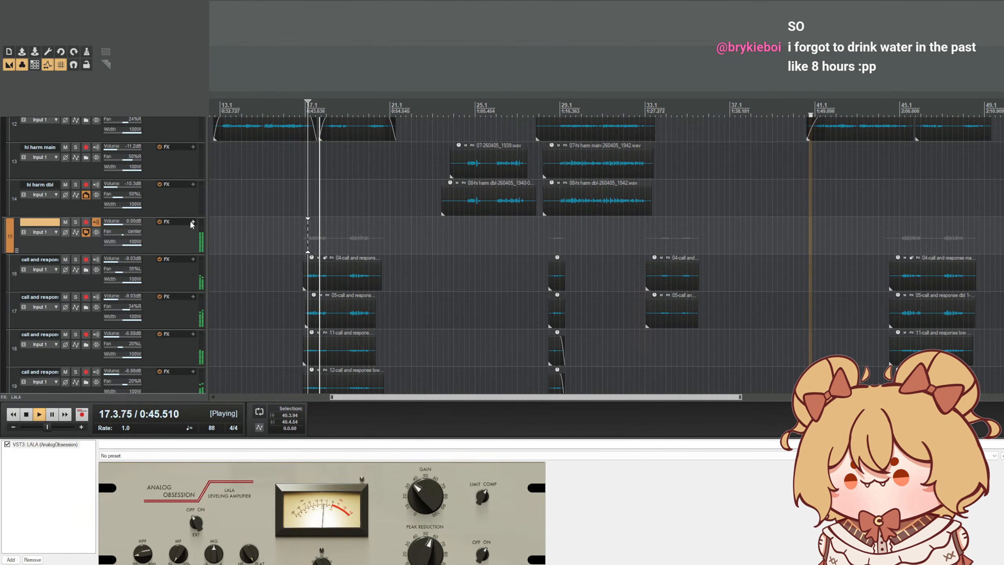
scroll(231, 247, "down", 1)
scroll(231, 247, "left", 5)
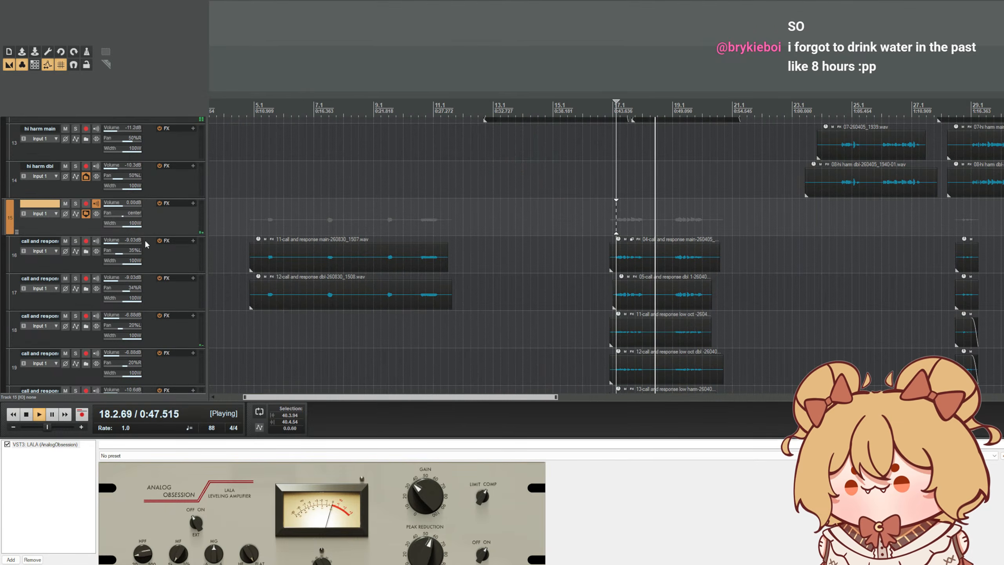
scroll(205, 269, "down", 2)
scroll(198, 278, "right", 1)
scroll(170, 336, "down", 1)
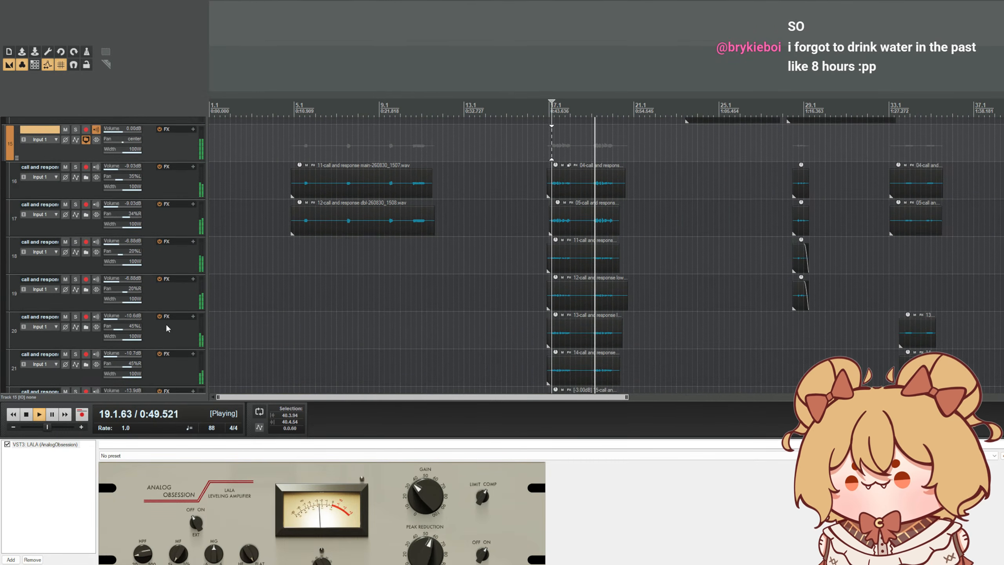
key("space")
left_click(160, 294)
left_click(168, 326, "shift")
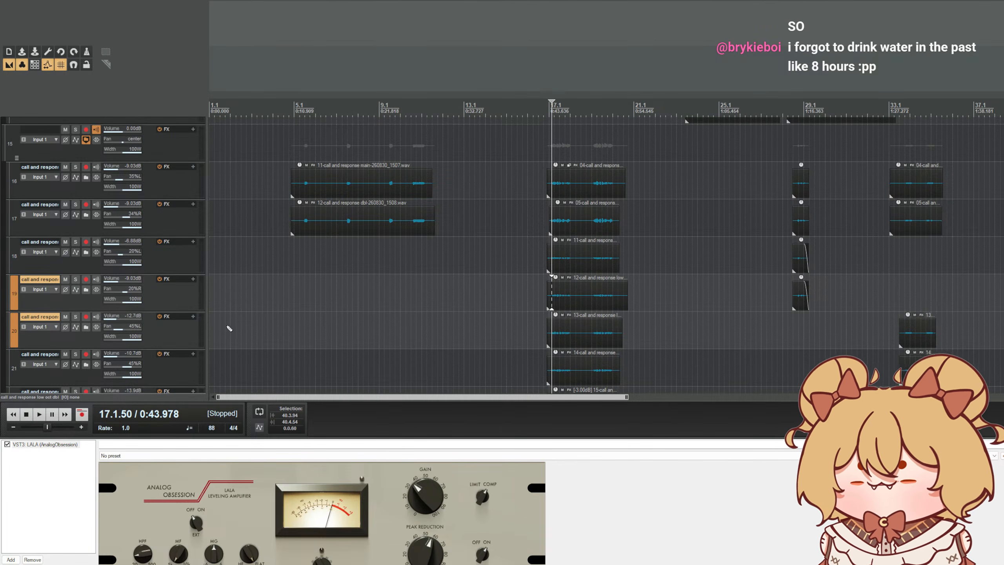
left_click(185, 331)
left_click(178, 299)
- Set the two low octave call and response tracks to -8.59 dB and the main and double tracks to -6.10 dB
left_click(184, 257)
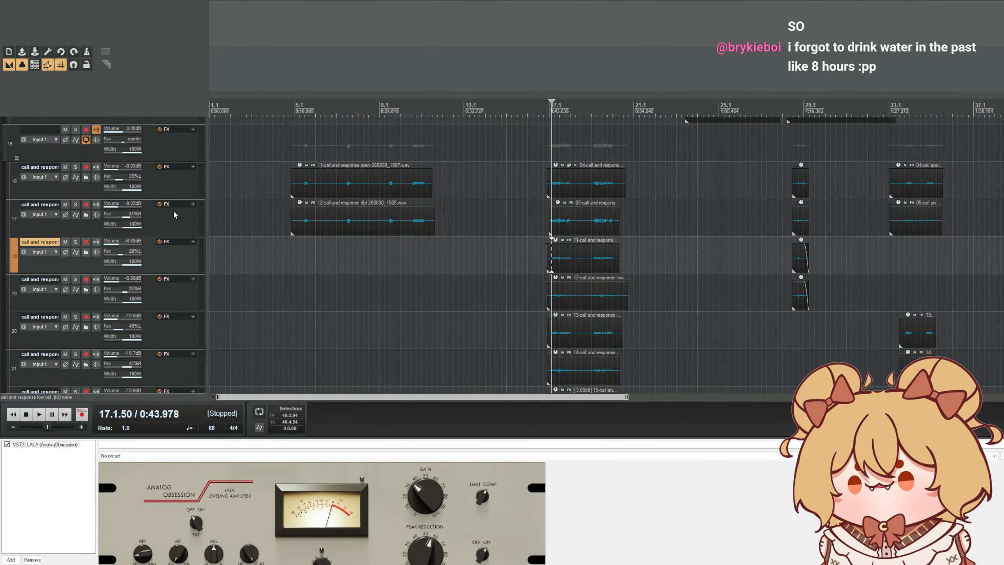
left_click(175, 216)
left_click(169, 179)
left_click(169, 220)
left_click(167, 267)
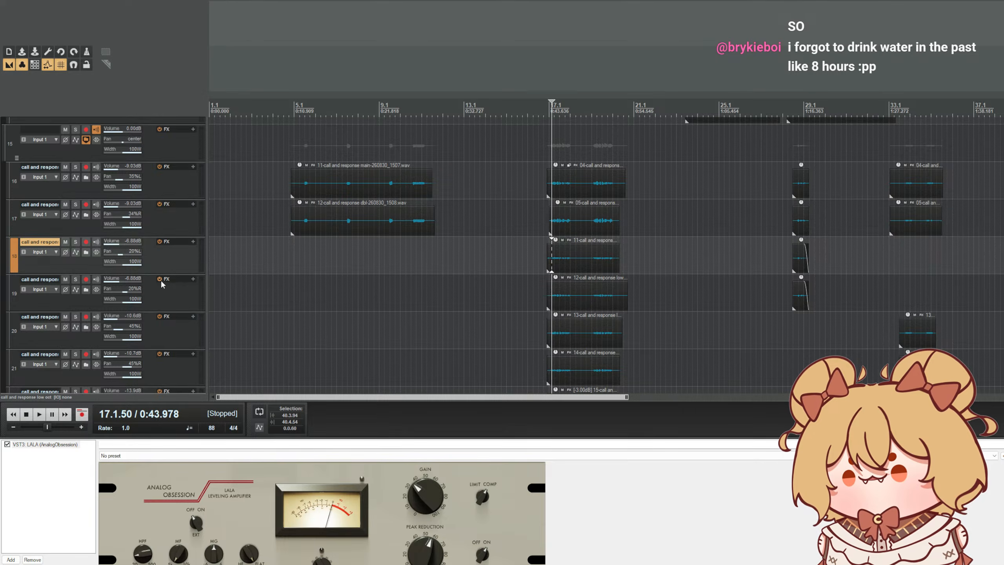
left_click(159, 293, "shift")
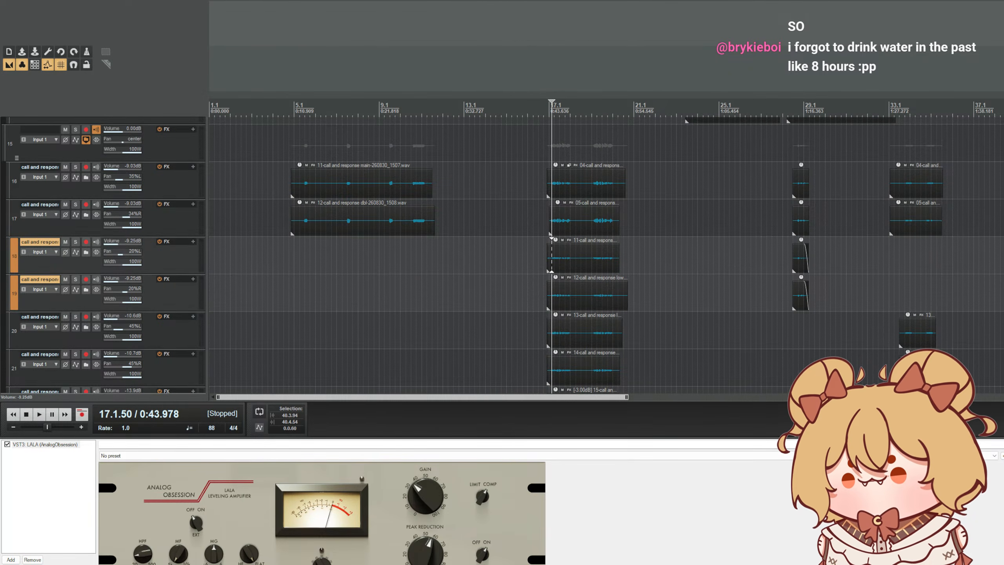
left_click(175, 218)
left_click(175, 187, "shift")
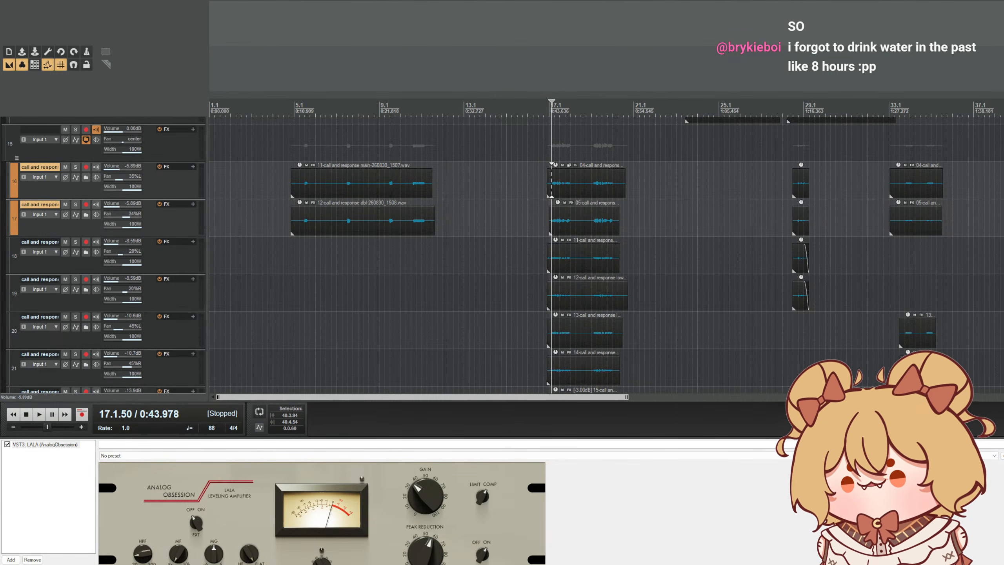
- Lower the item volume of the main and double call and response clips at bar 5 to -10.3 dB while listening to them
left_click_drag(266, 137, 352, 217)
left_click_drag(299, 165, 301, 179)
left_click(302, 122)
key("space")
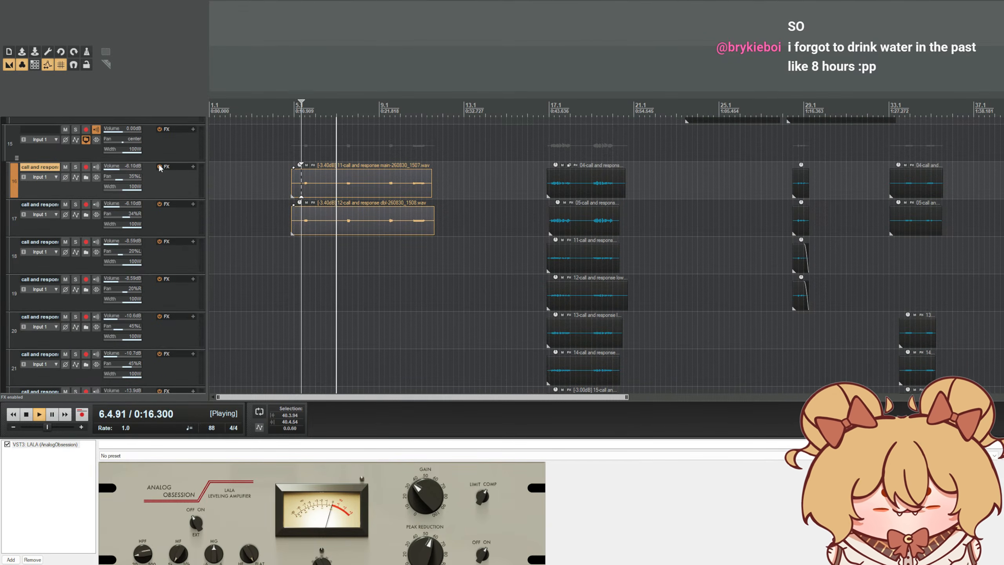
scroll(300, 190, "up", 2)
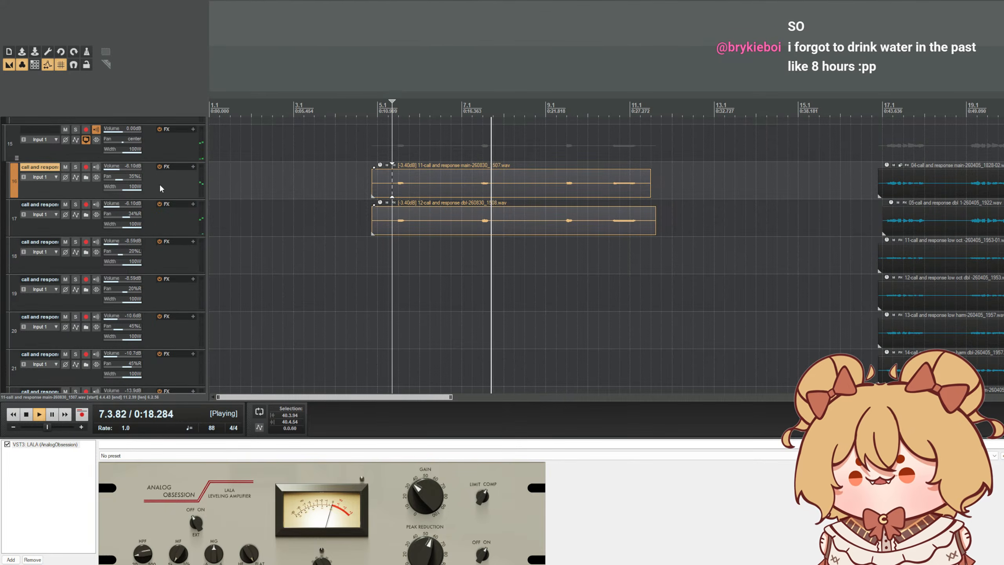
left_click(377, 188)
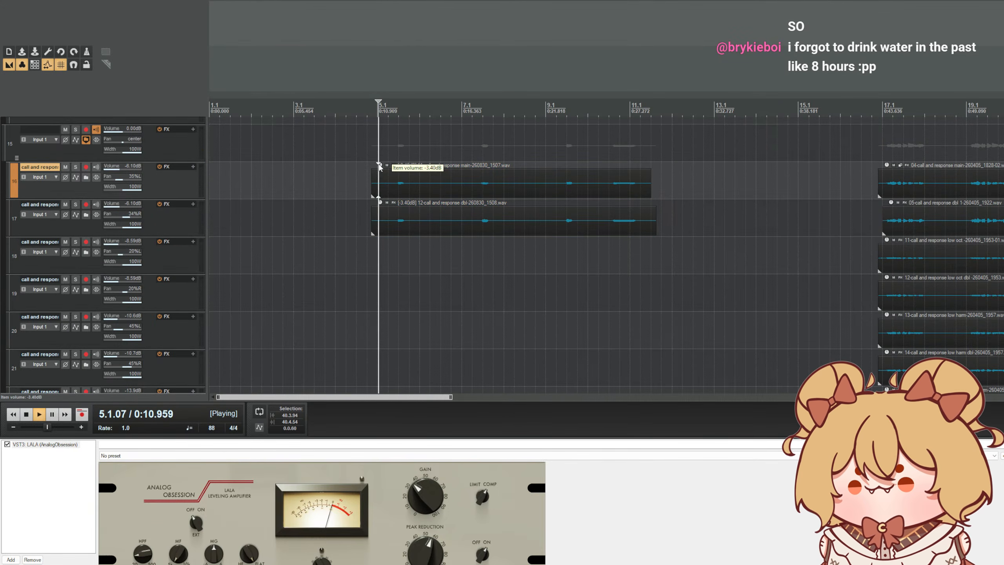
left_click_drag(380, 185, 389, 214)
left_click_drag(380, 165, 381, 179)
key("space")
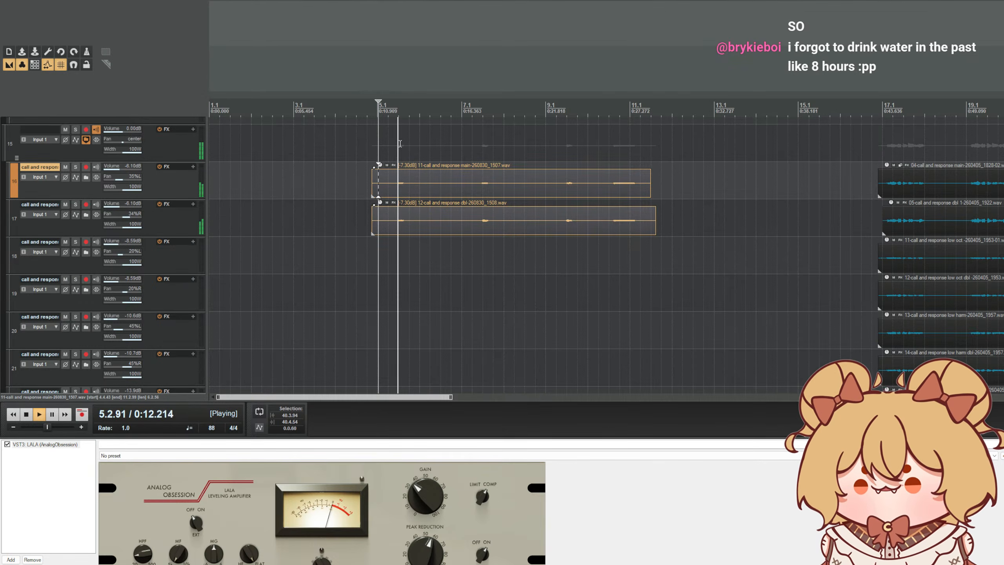
left_click_drag(380, 165, 380, 177)
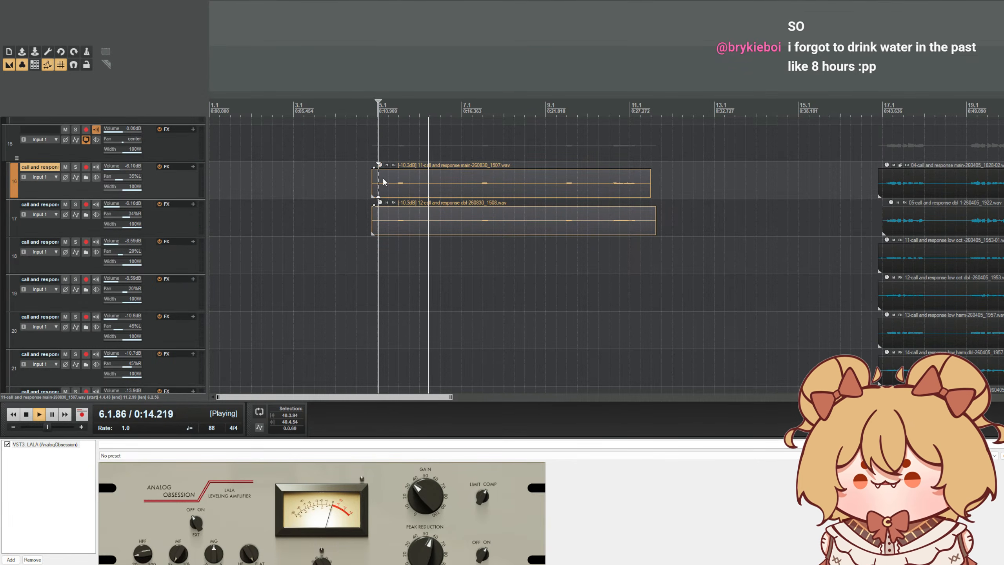
key("space")
- Listen to the call and response from bar 5 and review the effects on the main track and its folder track
scroll(470, 147, "up", 2)
scroll(194, 194, "up", 3)
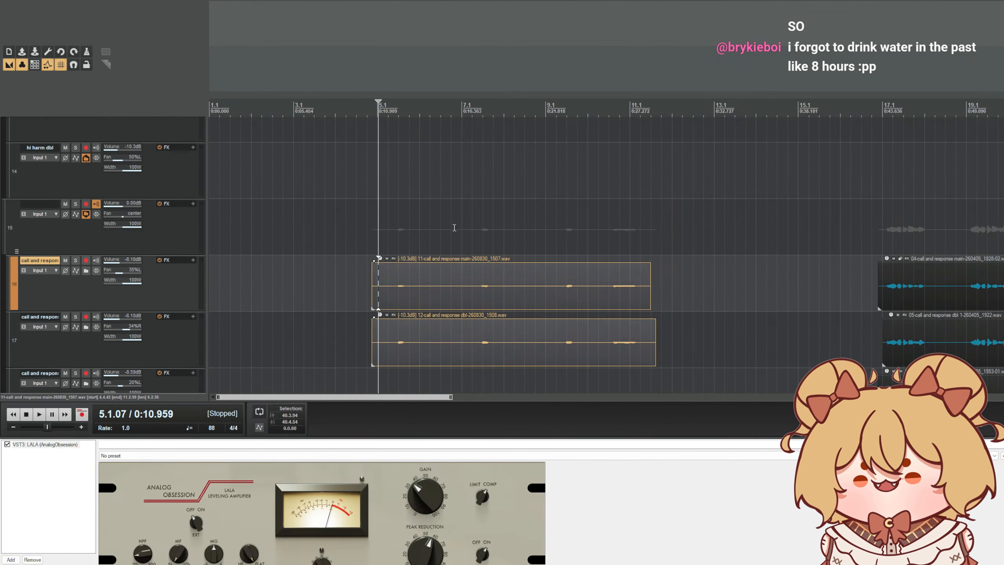
scroll(485, 231, "up", 1)
scroll(227, 208, "down", 2)
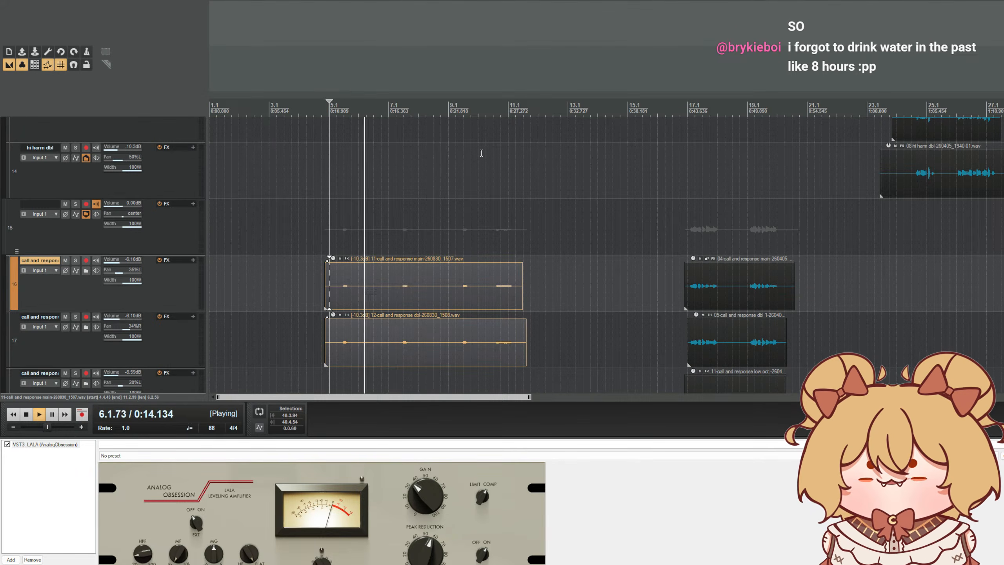
scroll(231, 236, "down", 2)
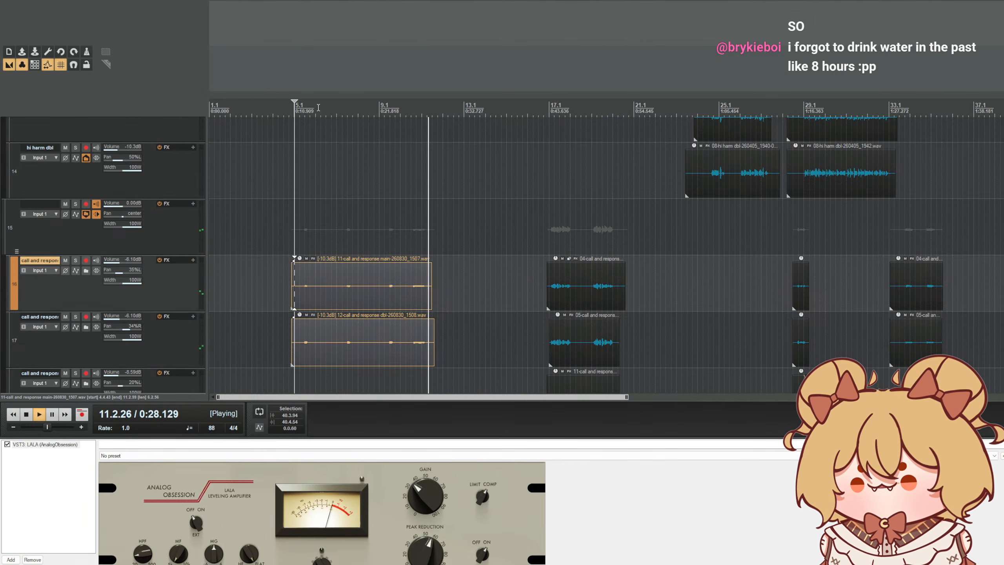
left_click(318, 107)
left_click(311, 107)
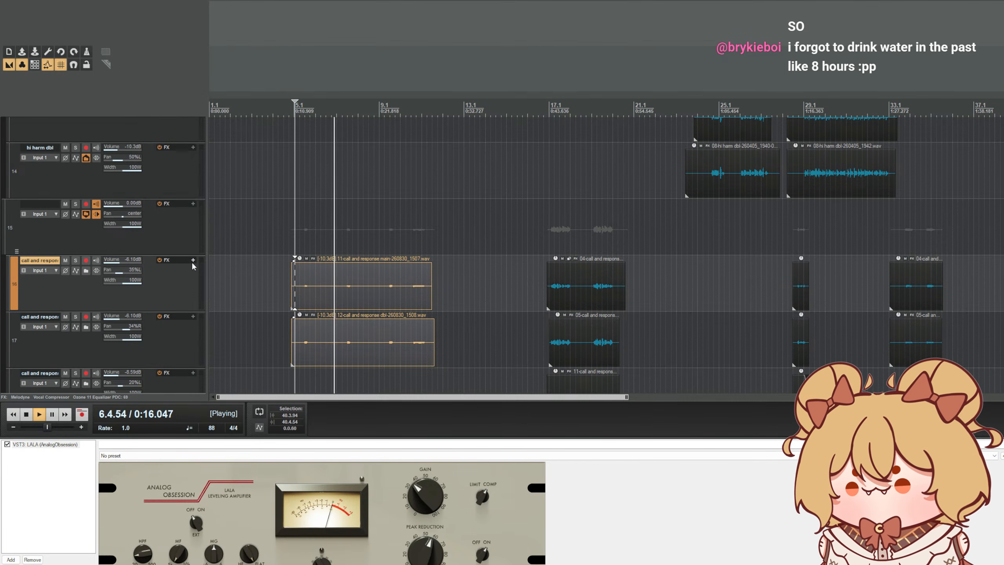
left_click(193, 204)
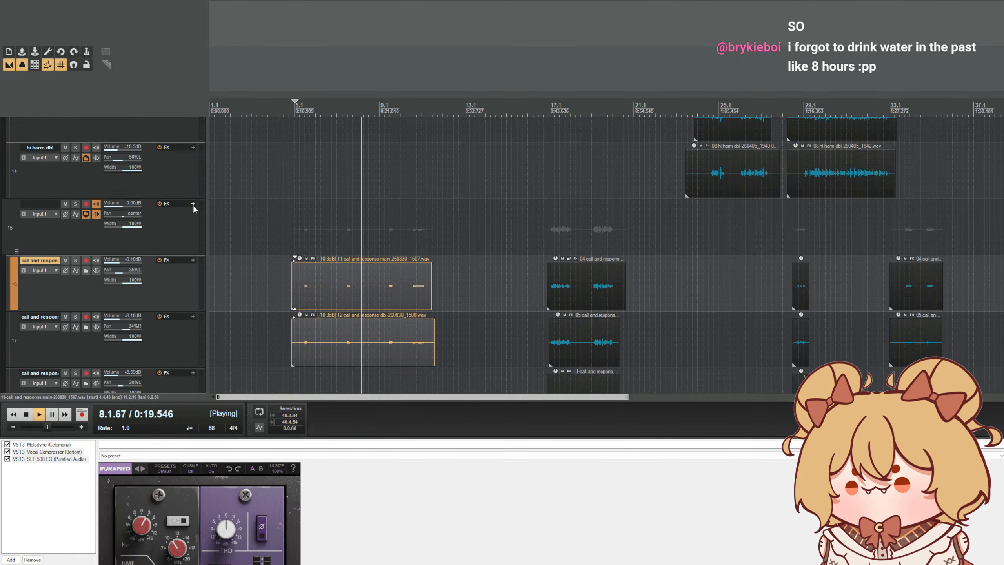
left_click(193, 205)
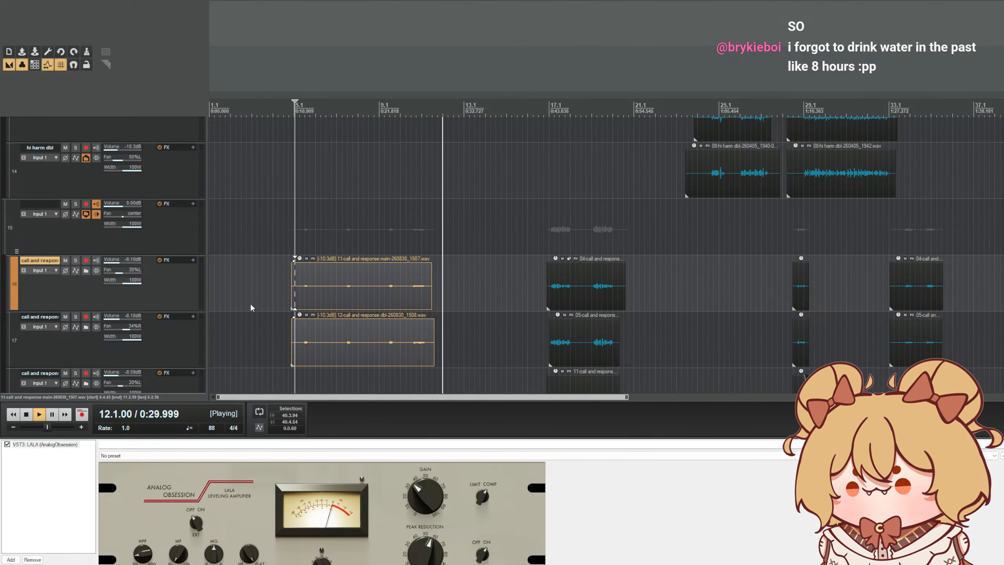
- Lower the call and response folder track's volume to -1.32 dB and check it by playing the part that starts at bar 5
left_click(123, 212)
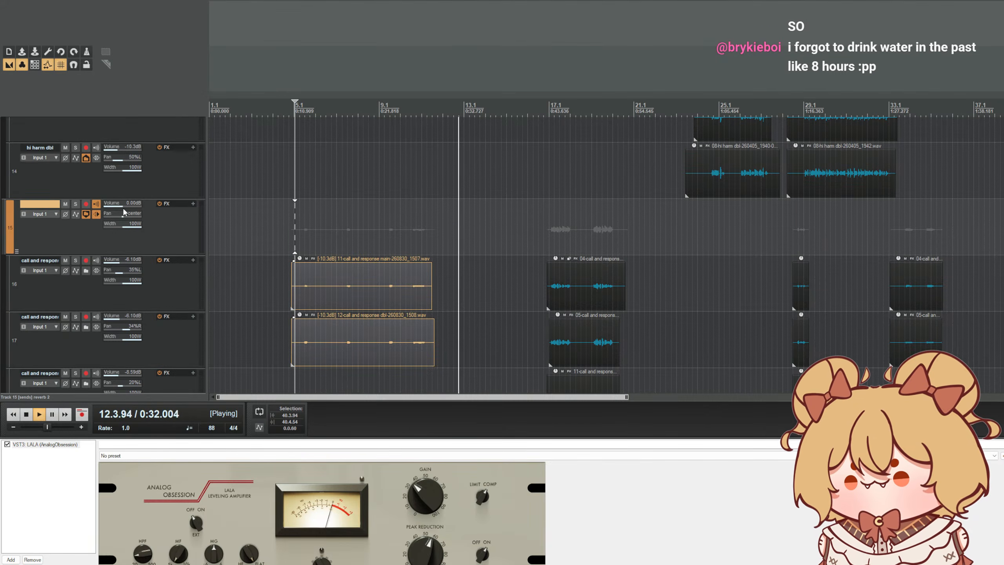
left_click_drag(123, 211, 121, 206)
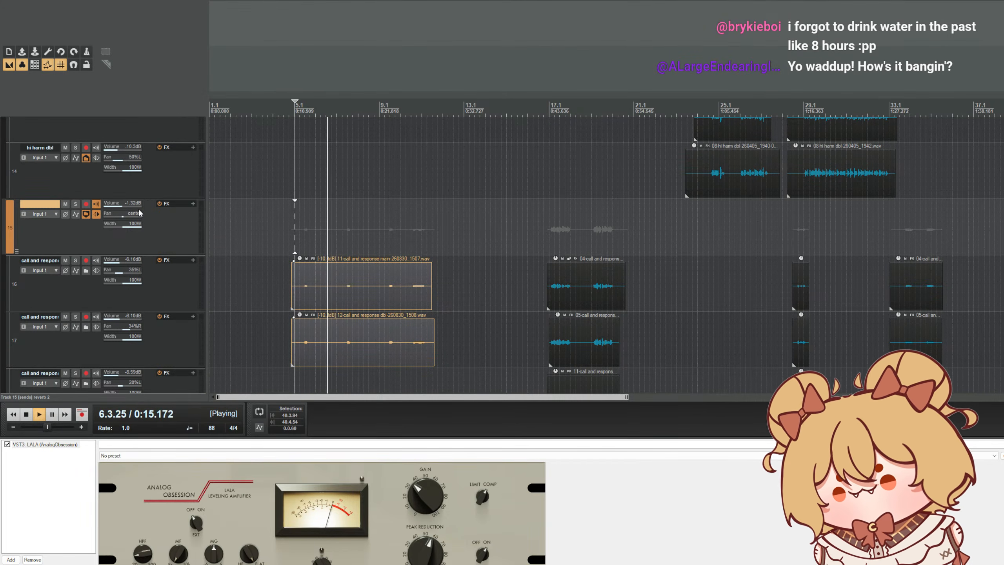
key("space")
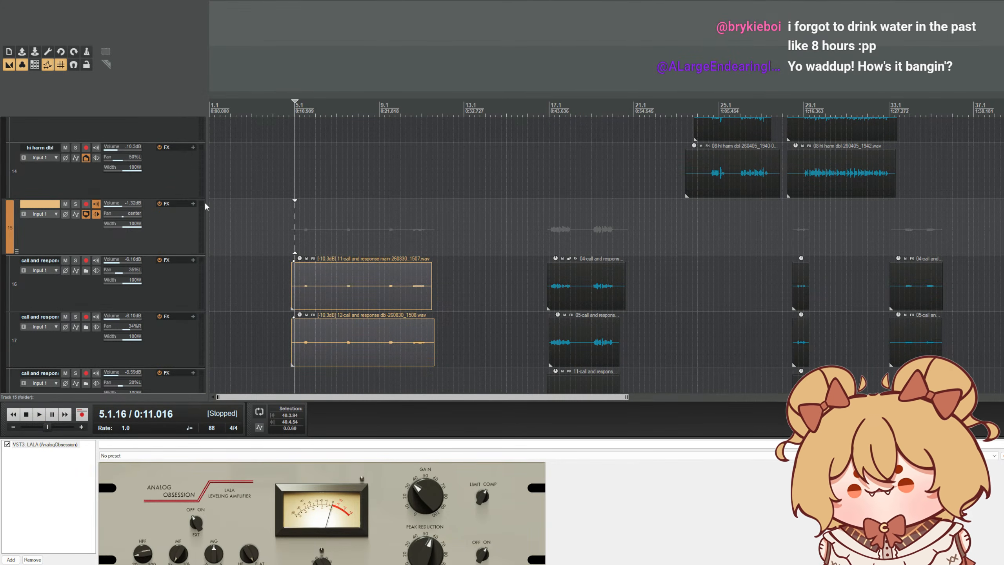
left_click(326, 108)
key("space")
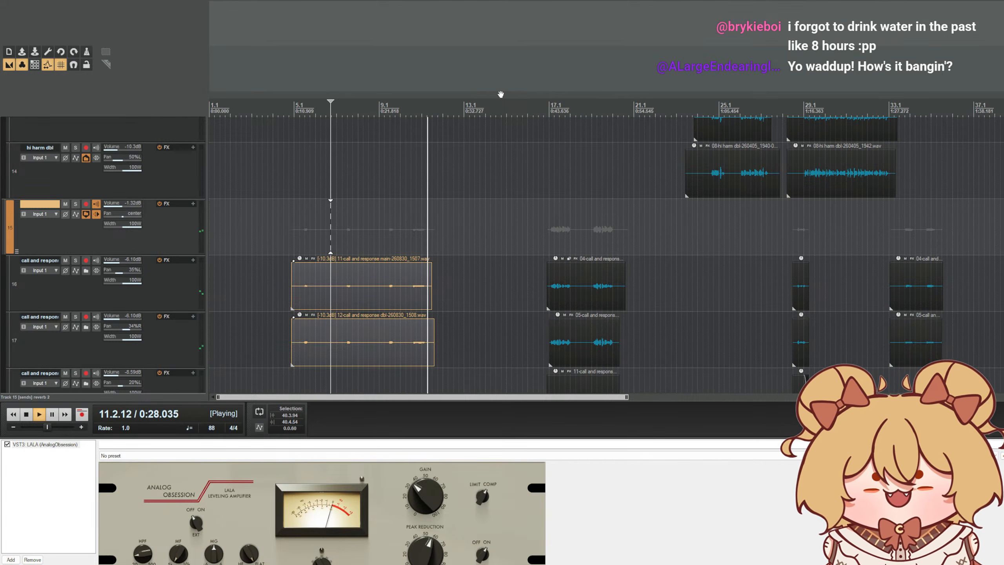
- Play from bar 17 and fine-tune the call and response folder track's volume to -1.51 dB
left_click(549, 110)
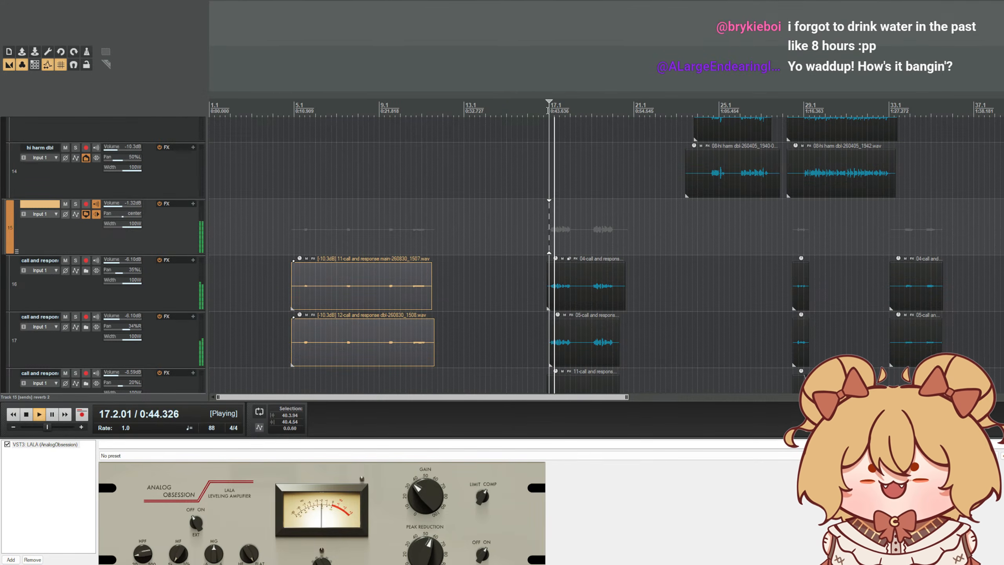
scroll(554, 179, "up", 1)
scroll(650, 197, "down", 1)
scroll(563, 192, "up", 1)
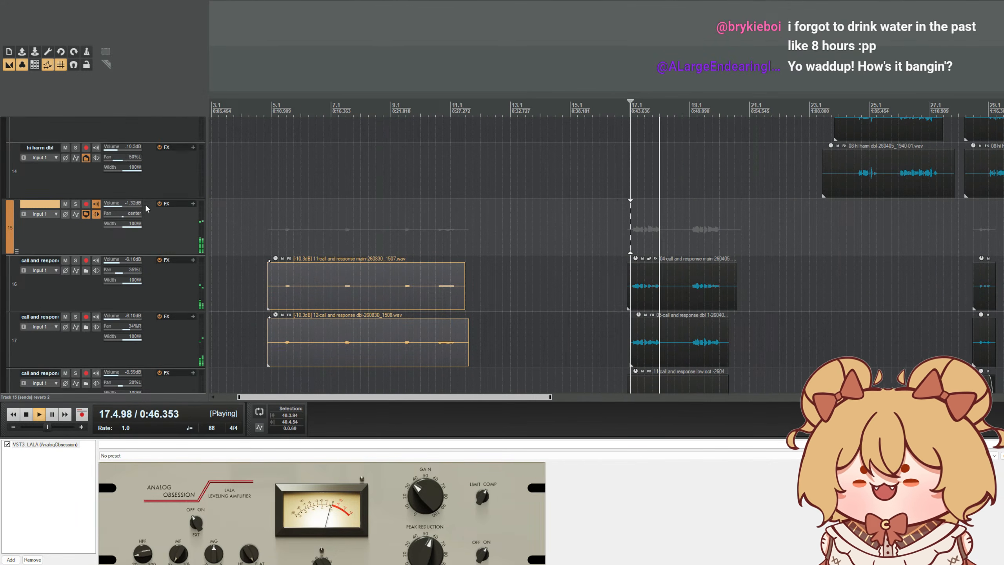
scroll(193, 208, "down", 1)
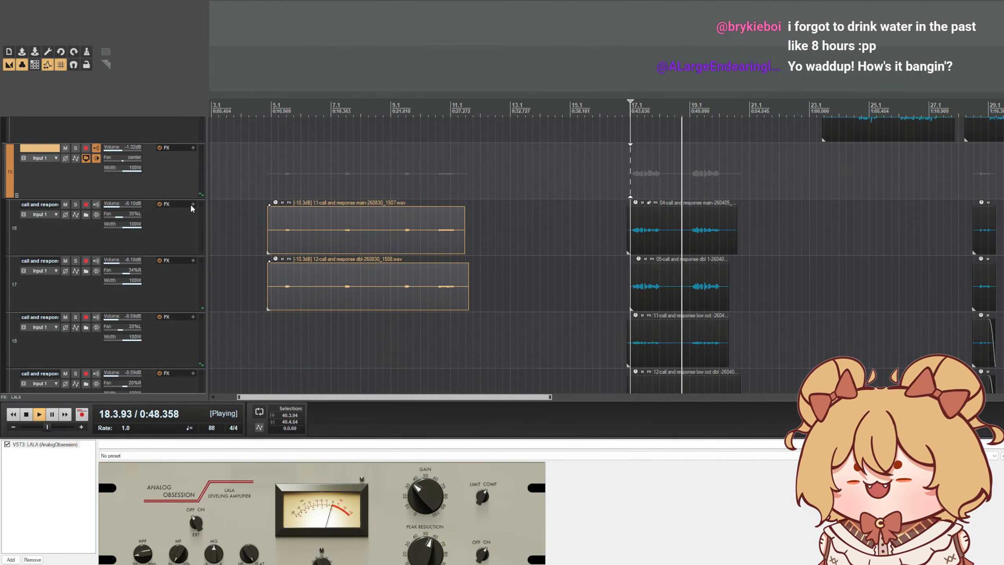
scroll(191, 207, "up", 1)
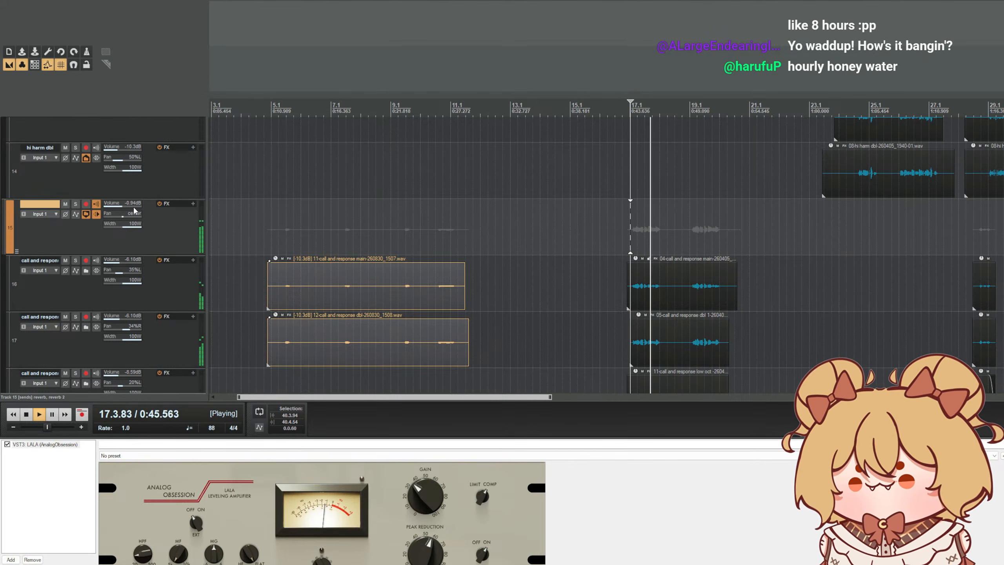
left_click_drag(135, 206, 133, 206)
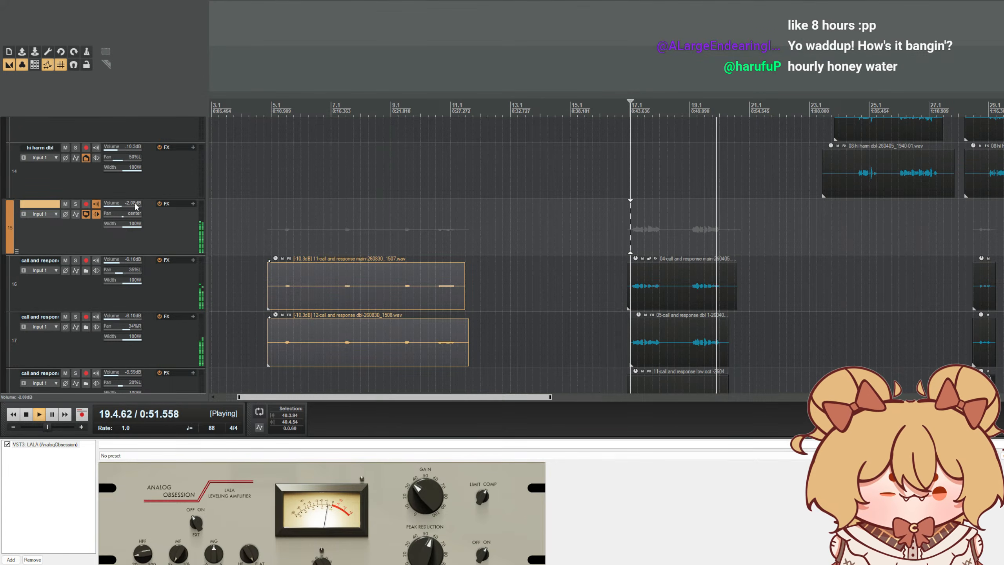
key("space")
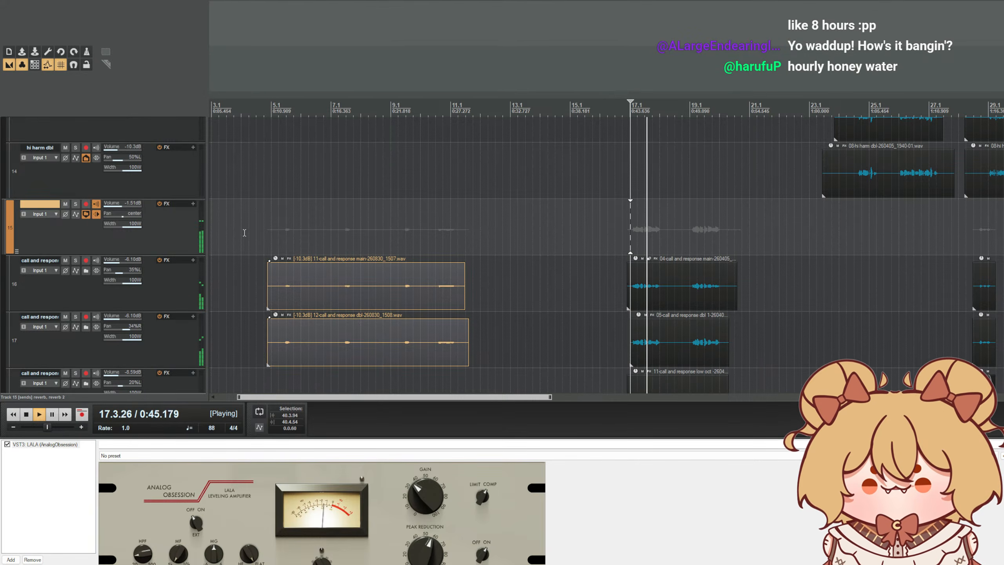
- Listen to the call and response from bar 17, briefly soloing the main track to check it
scroll(245, 233, "down", 3)
scroll(372, 265, "up", 2)
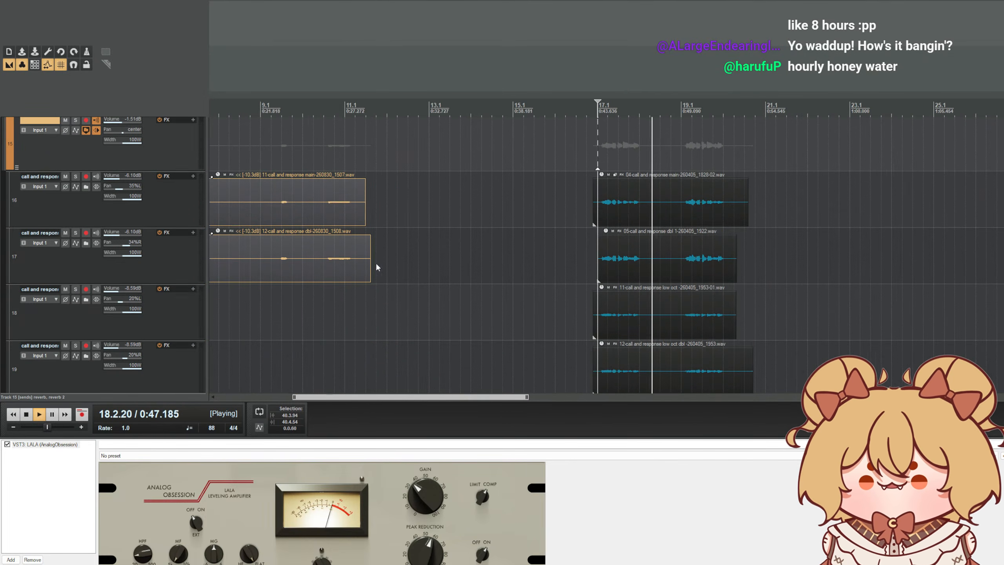
scroll(265, 222, "down", 2)
left_click(158, 205)
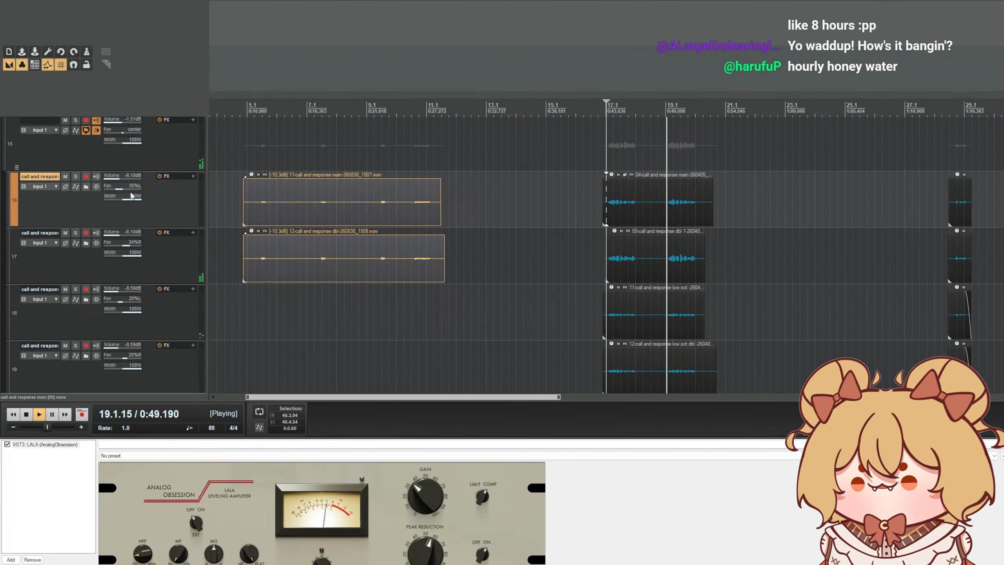
left_click(76, 176)
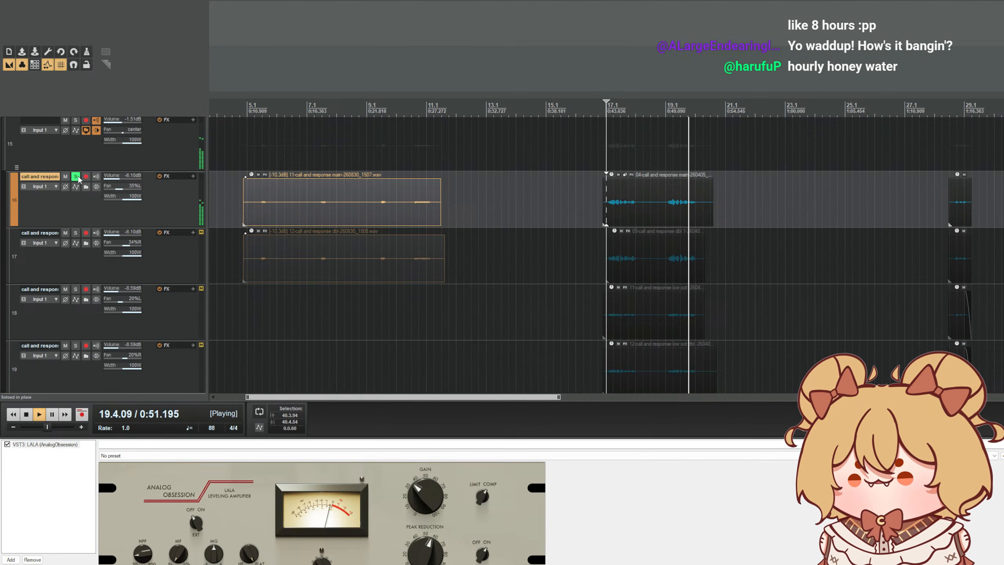
left_click(76, 176)
key("space")
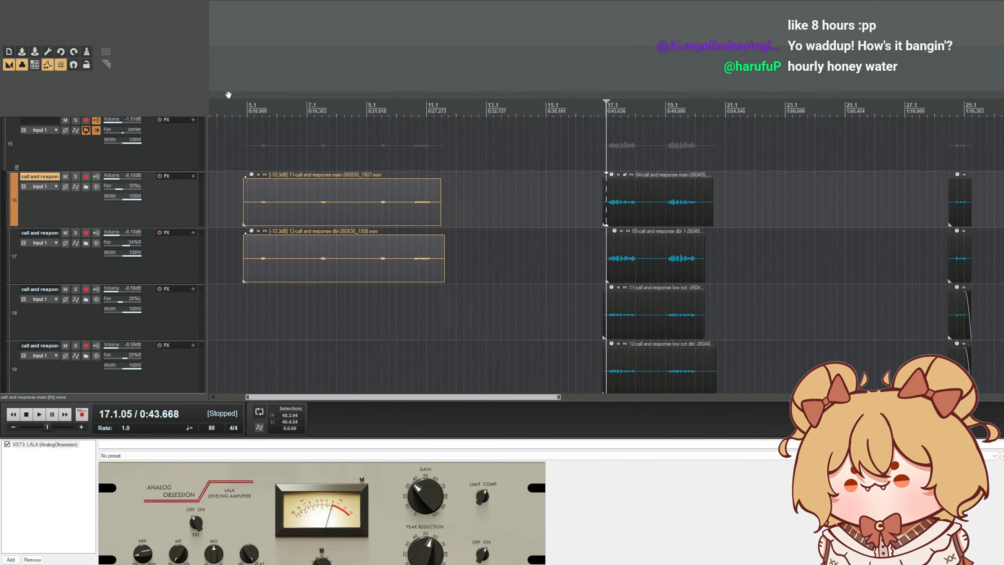
- Raise the main and double call and response tracks to -3.48 dB and check them from bar 5
left_click(223, 93)
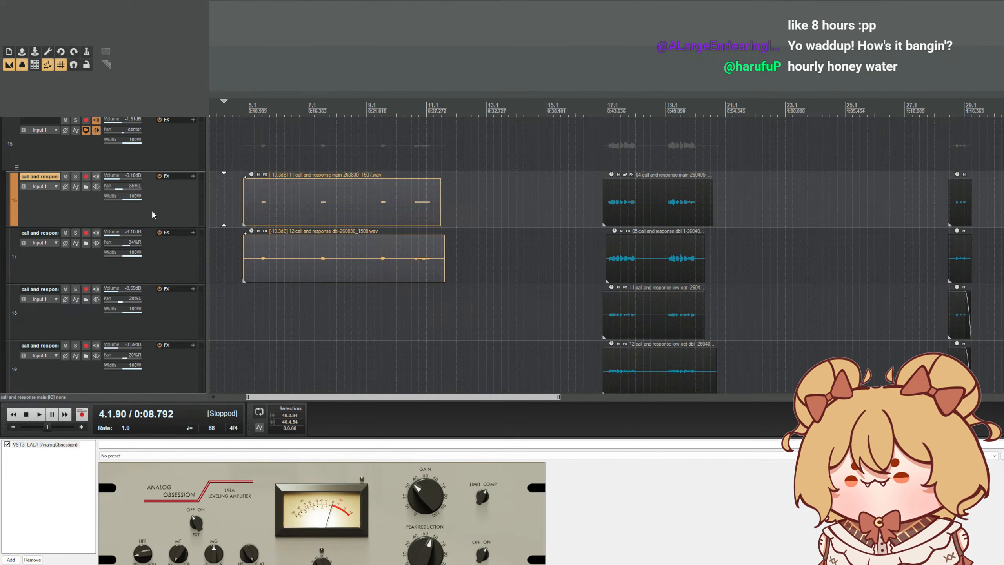
left_click(161, 251, "ctrl")
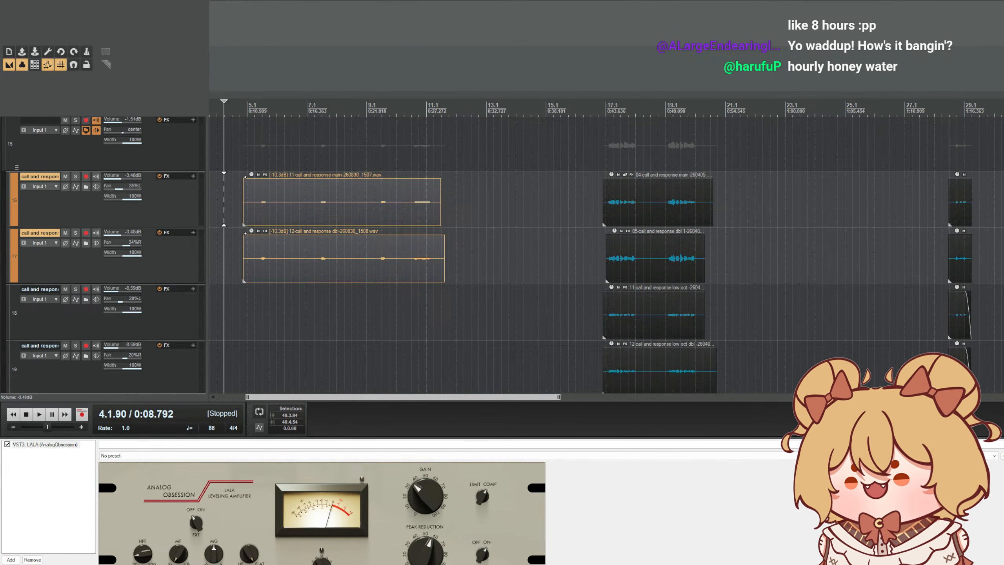
left_click(257, 101)
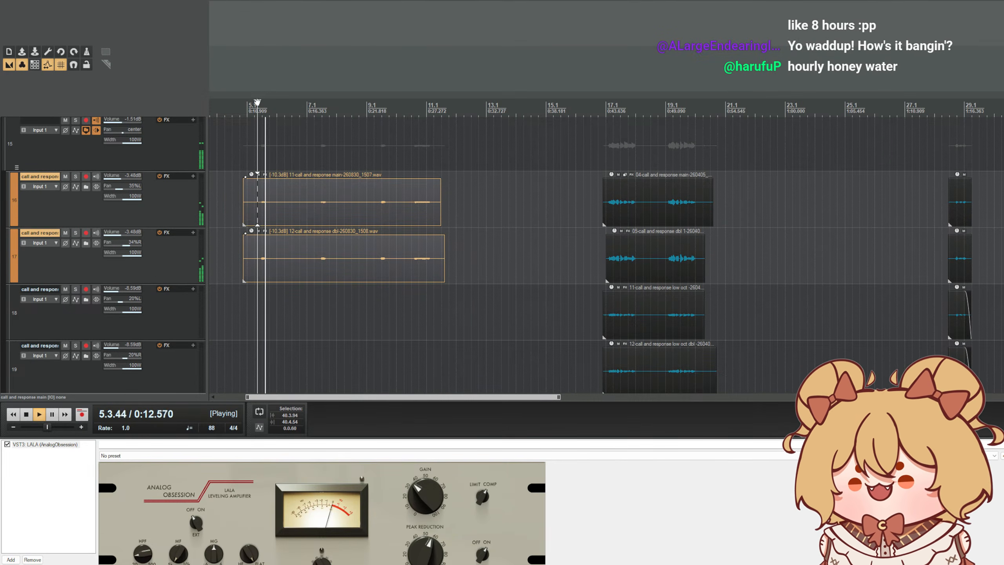
left_click(173, 213)
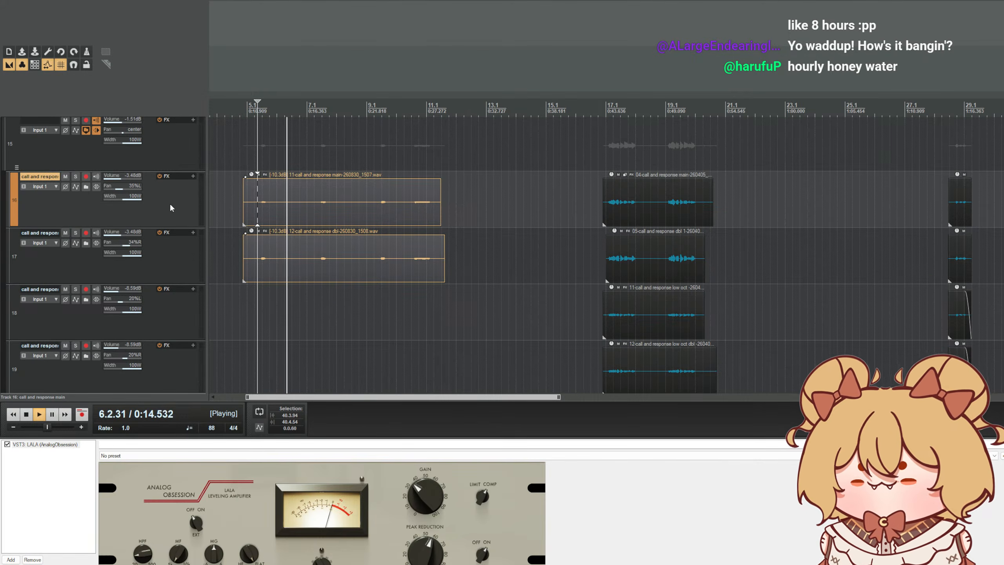
key("space")
- Show the call and response folder track's volume envelope, lower it to -5.11 dB and play from bar 5
scroll(155, 175, "up", 1)
left_click(174, 207)
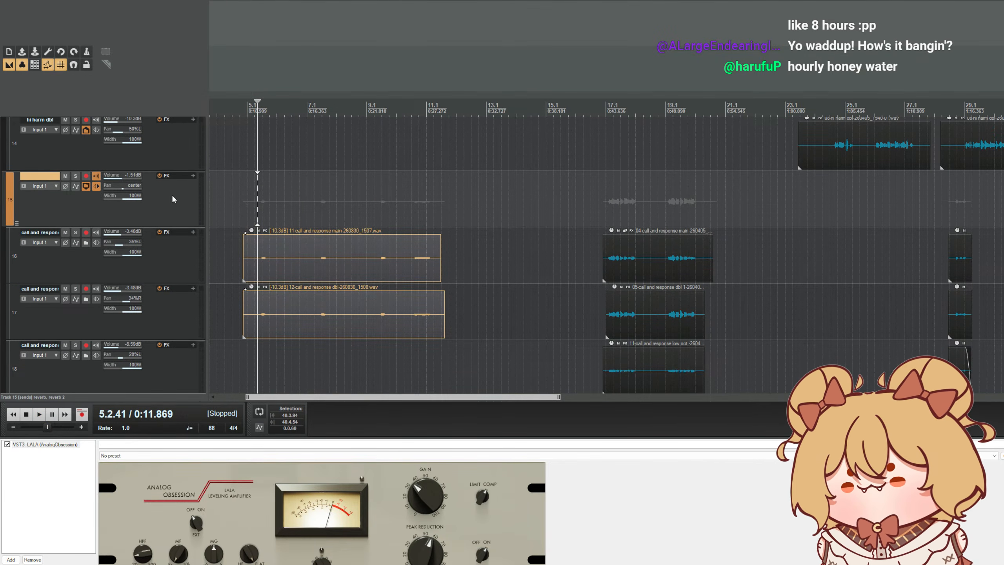
key("v")
left_click_drag(355, 231, 359, 238)
key("space")
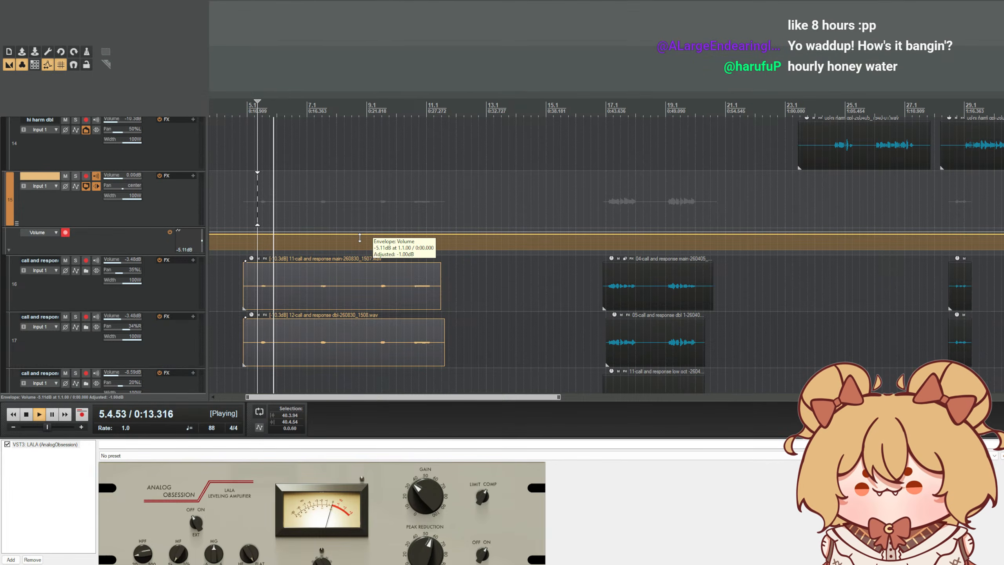
- Add two points to the folder's volume envelope just after the bar 5 clips and raise the envelope level from there onward
left_click(451, 235, "shift")
left_click(460, 235, "shift")
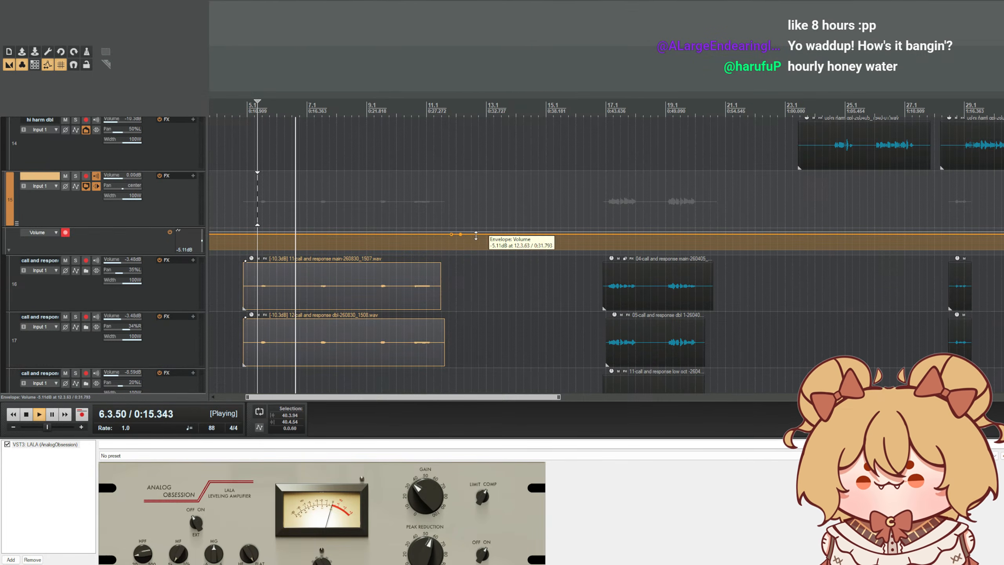
left_click_drag(476, 236, 476, 232)
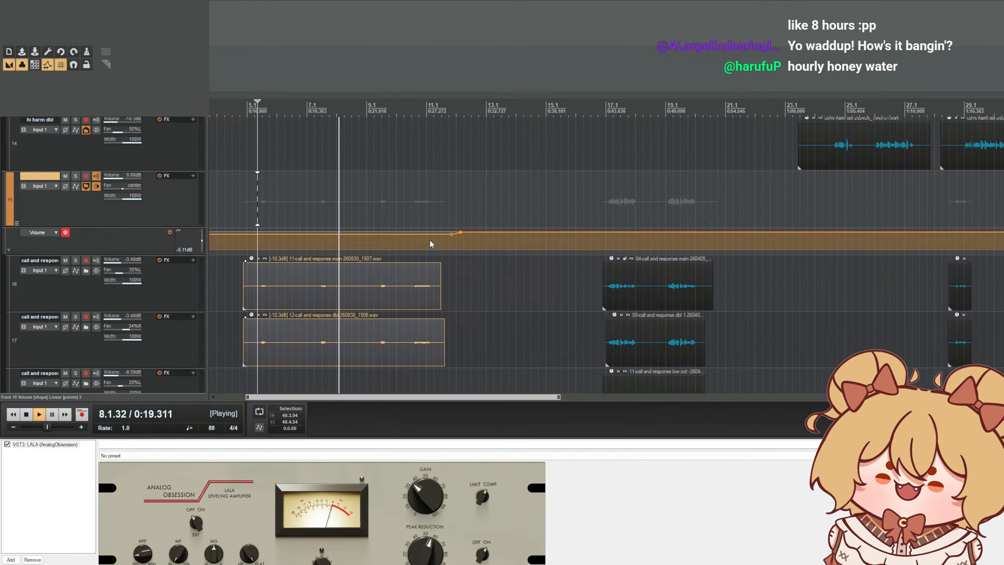
- Lower the folder's volume envelope before the two points to -6.11 dB and check it by replaying from bar 5
left_click_drag(424, 234, 425, 236)
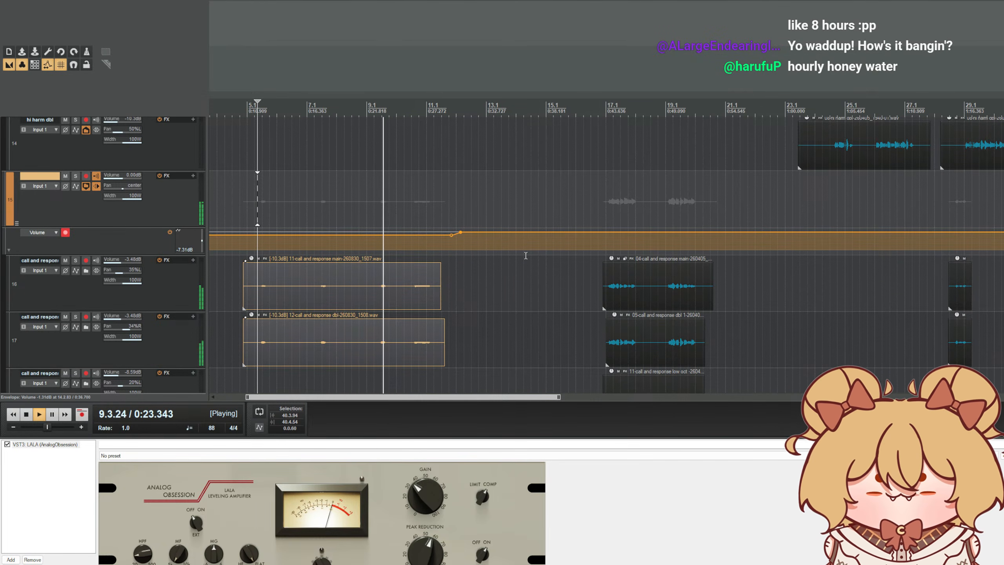
left_click_drag(438, 237, 438, 237)
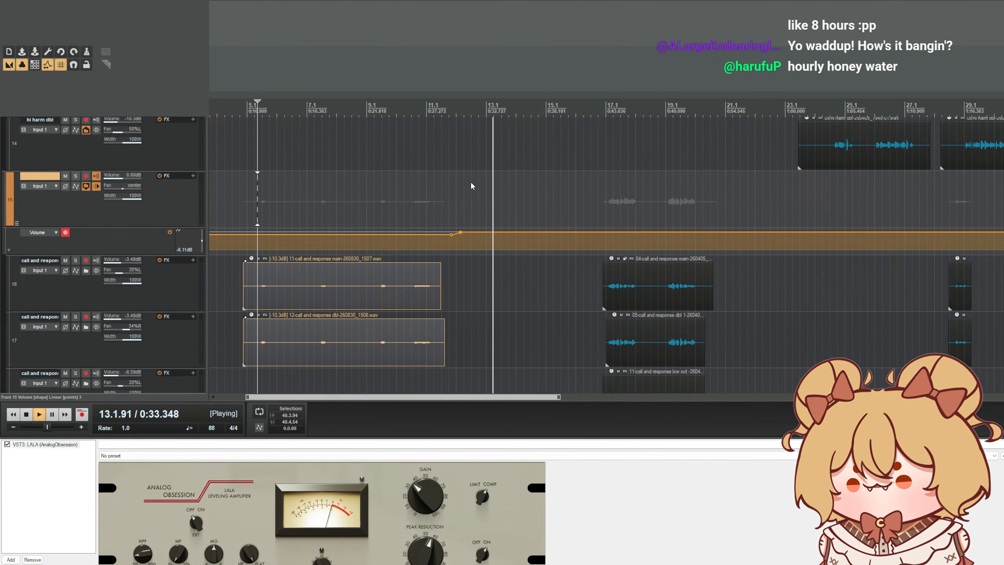
left_click(263, 127)
left_click(264, 127)
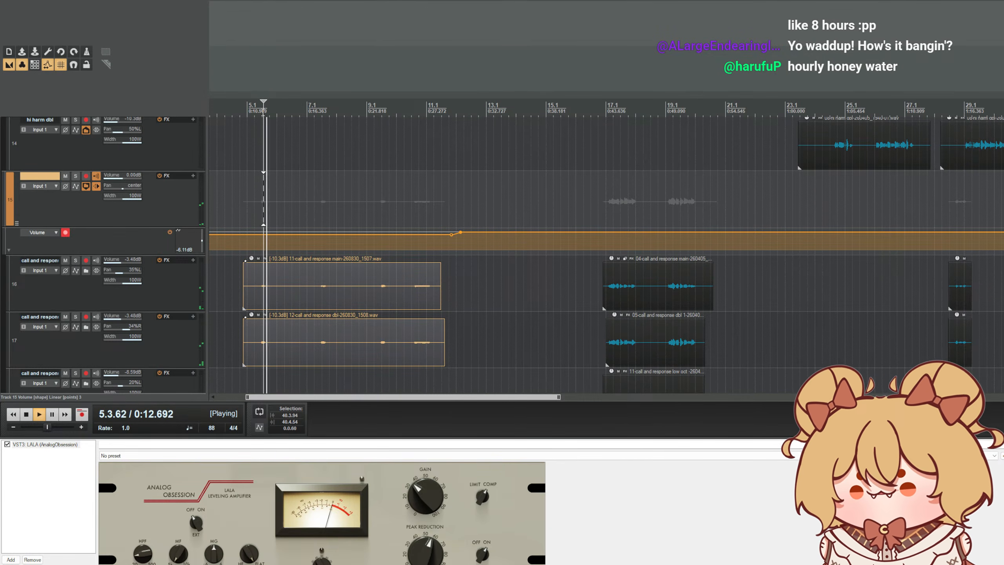
left_click(257, 112)
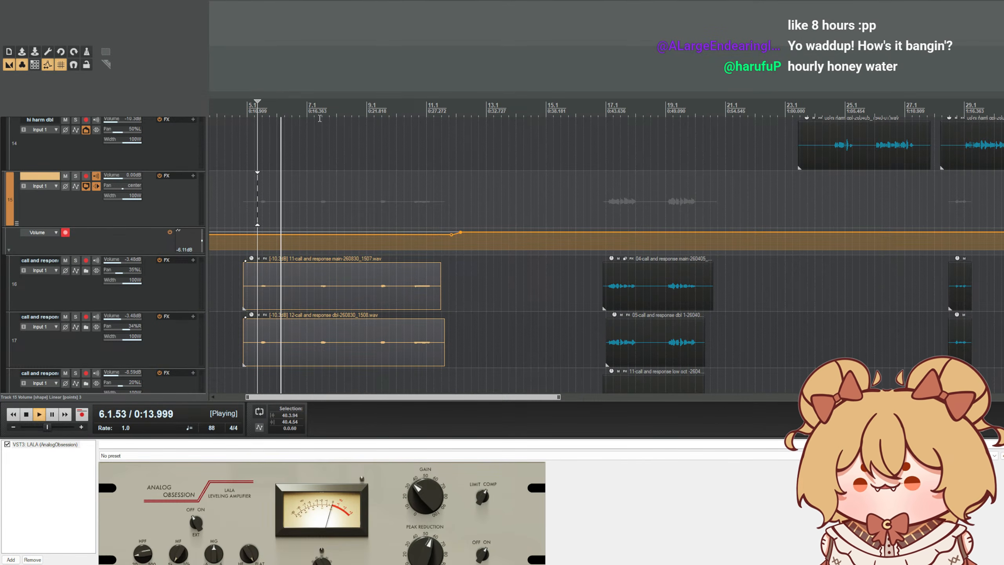
- Name the unnamed call and response folder track adlibs
left_click(193, 176)
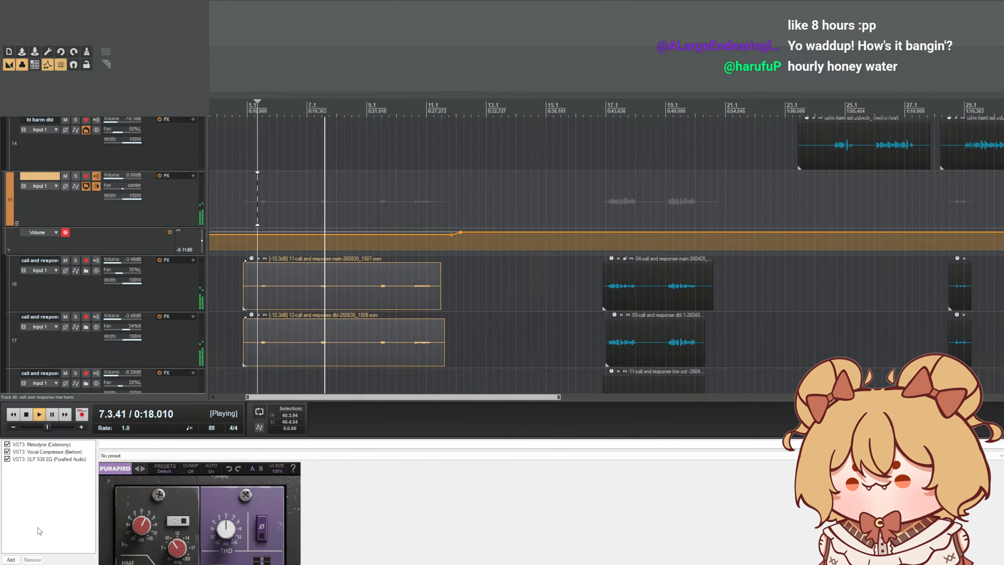
scroll(155, 155, "down", 1)
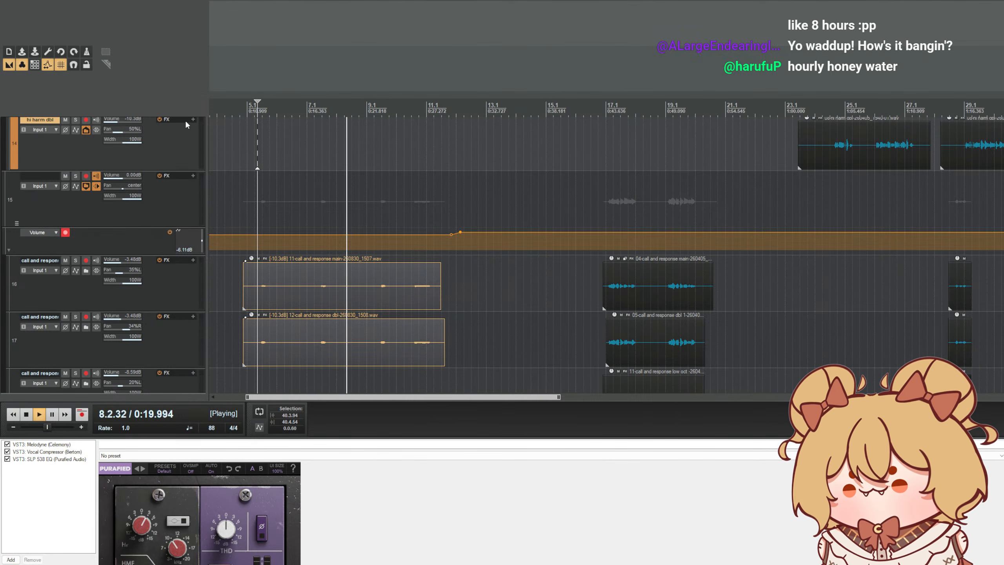
scroll(169, 185, "up", 2)
double_click(50, 236)
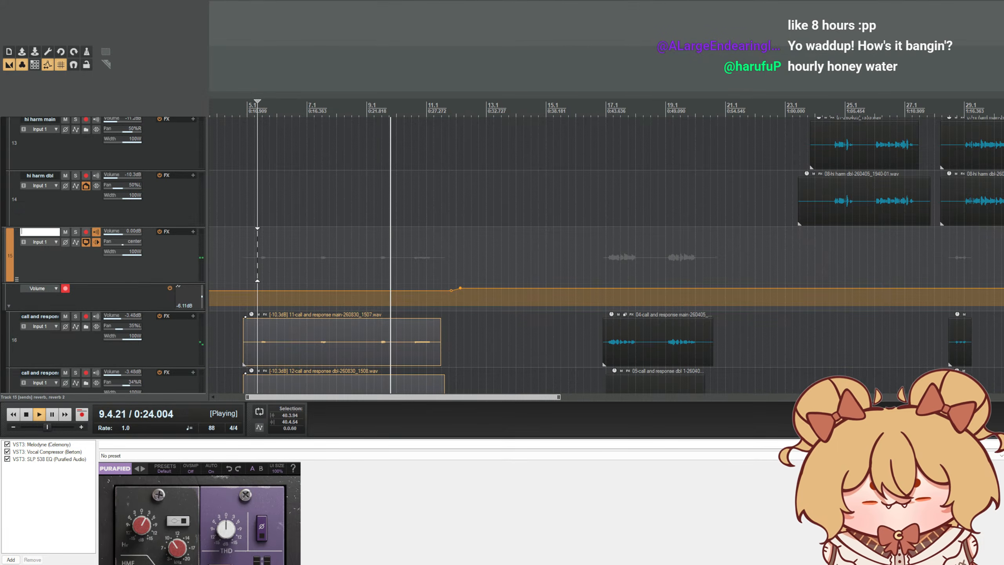
type("adlibs")
key("Return")
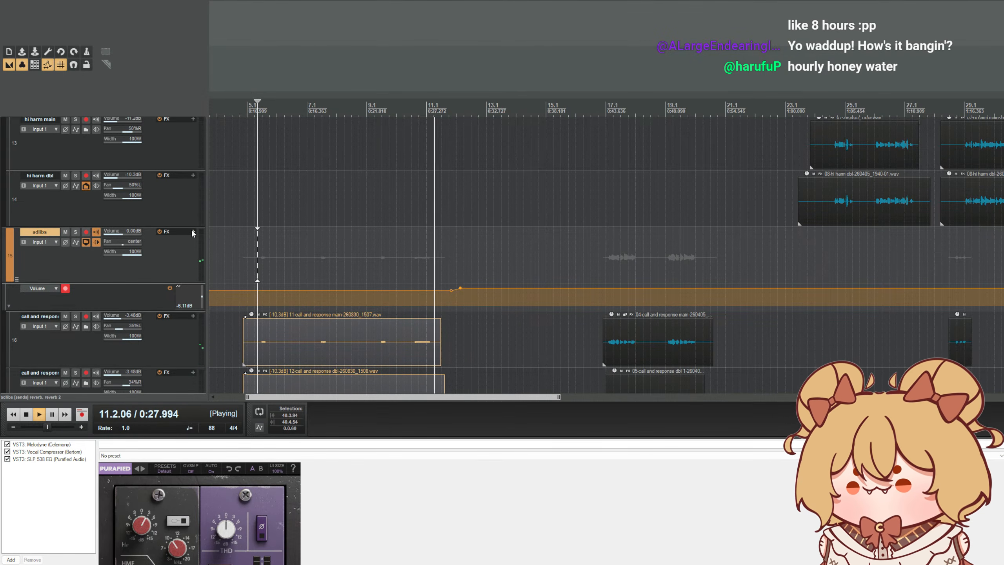
- Add the LALA and Saturation Knob effects to the adlibs track, enlarge the plug-in view, and set the saturation type to Keep Low
left_click(82, 498)
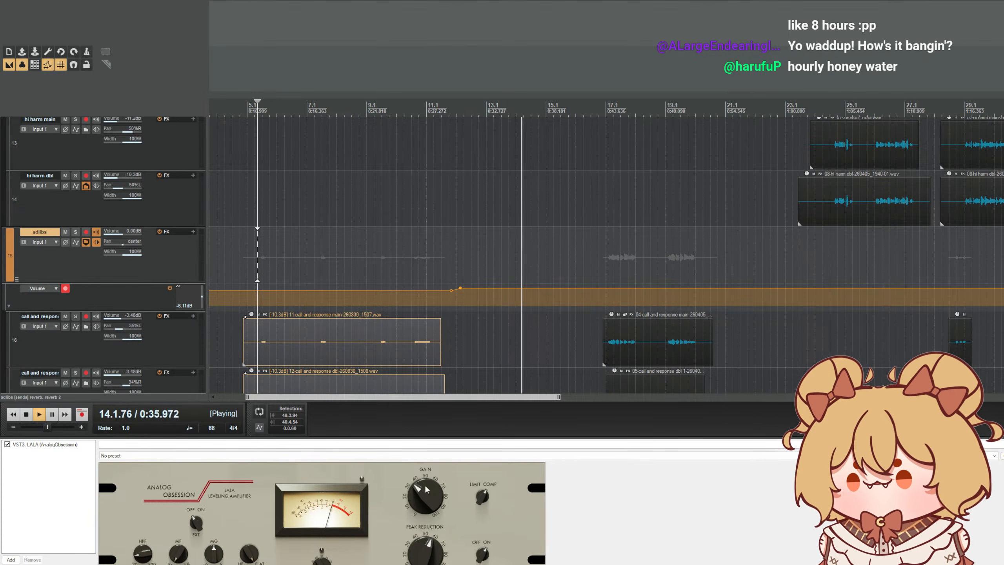
double_click(457, 223)
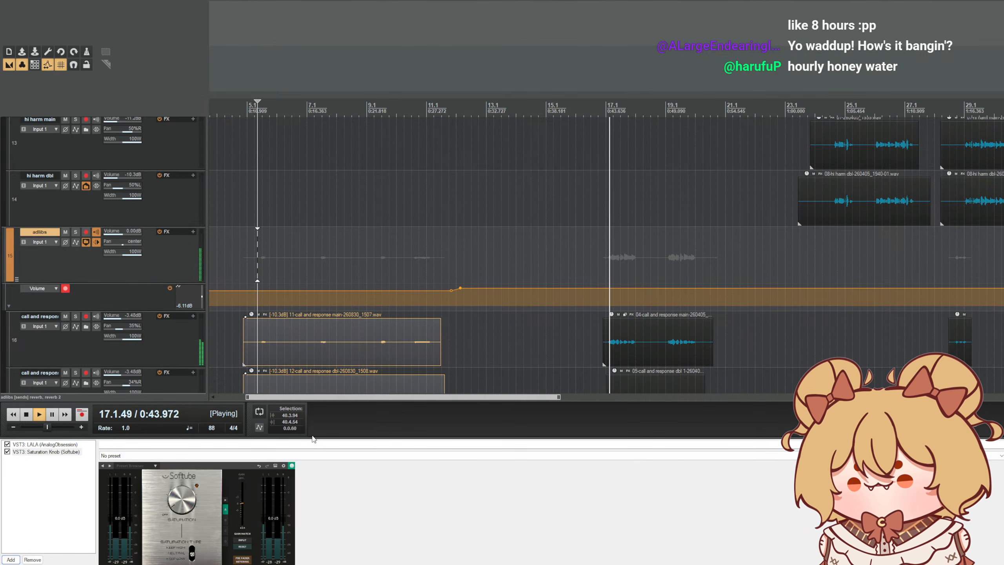
left_click_drag(290, 445, 264, 396)
left_click_drag(229, 449, 229, 445)
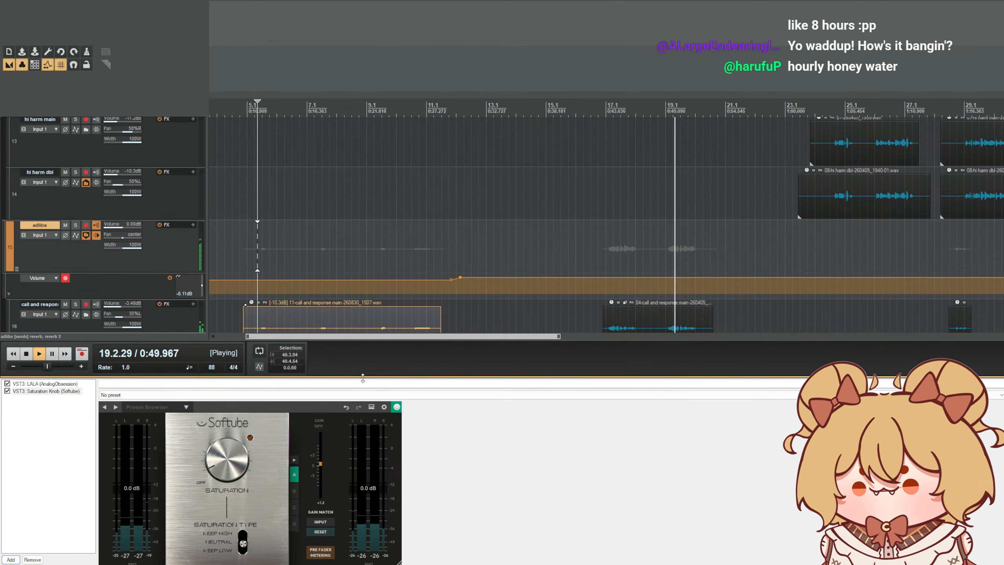
mouse_move(243, 546)
left_click_drag(242, 546, 238, 559)
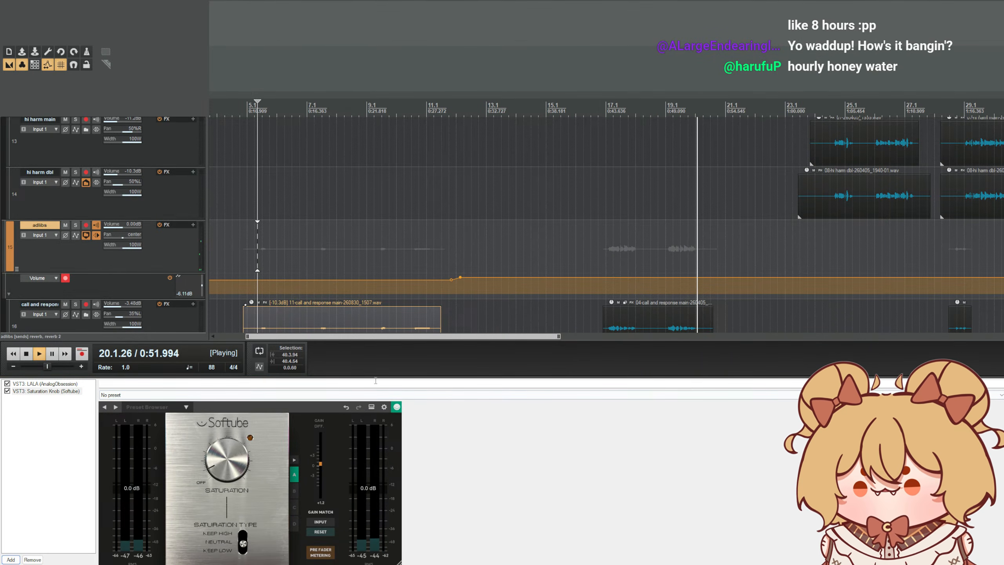
- Play the call and response from bar 17 and lower the adlibs volume envelope there to -2.91 dB
key("space")
key("space")
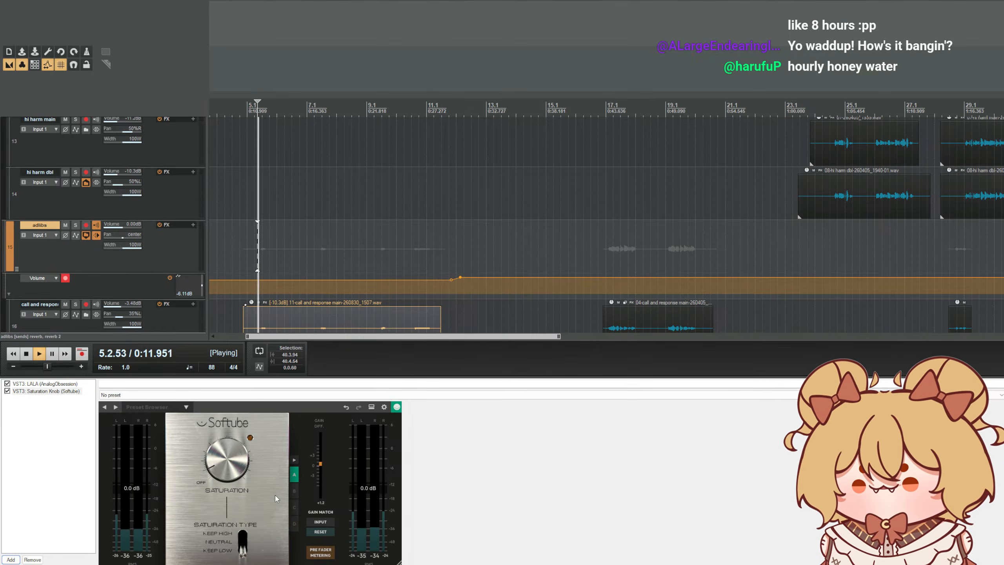
left_click(607, 107)
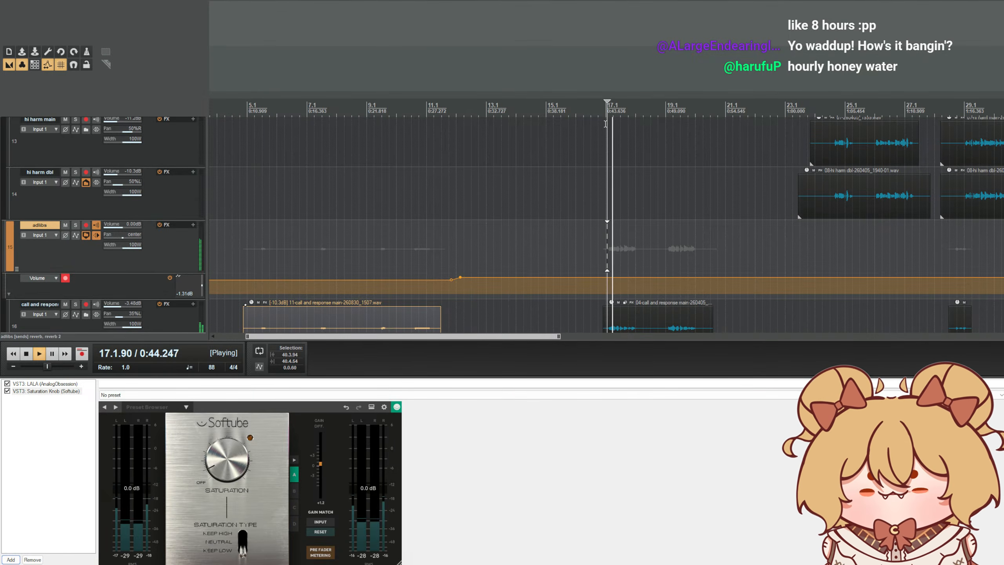
left_click_drag(494, 378, 496, 486)
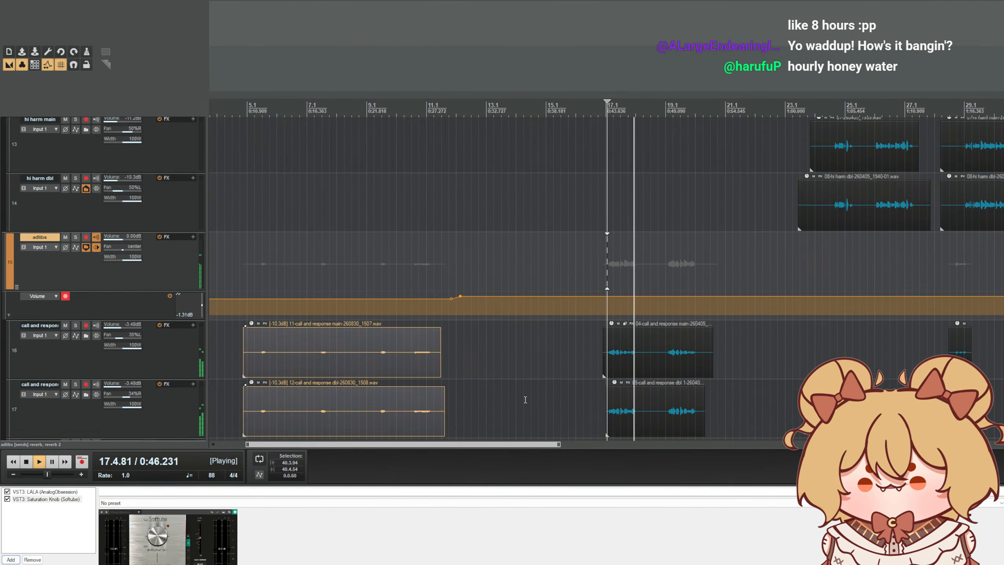
left_click_drag(593, 296, 591, 300)
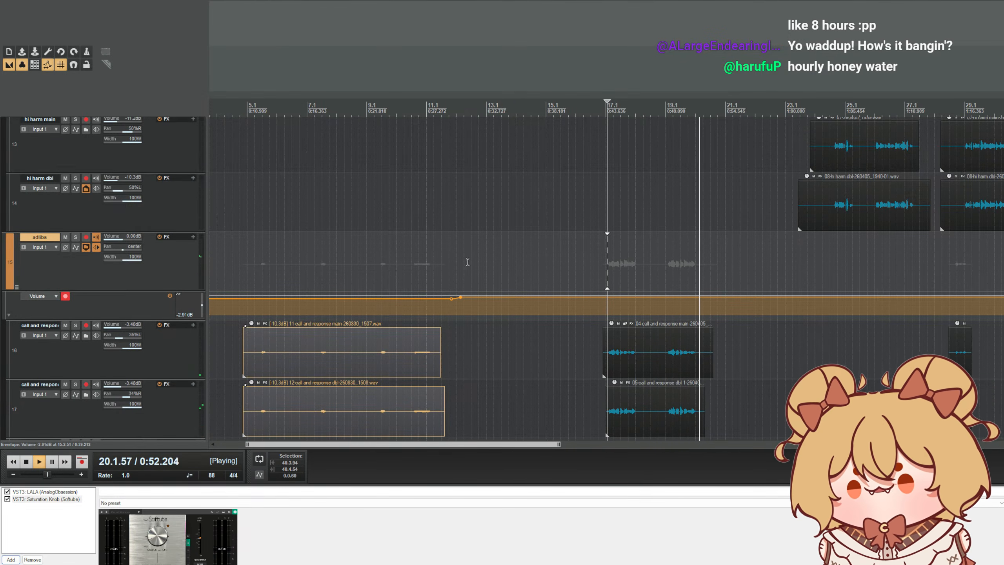
- Show the volume envelope of track 18 and dip it to -13.8 dB around the short clip near bar 29
left_click(934, 240)
scroll(925, 234, "down", 1)
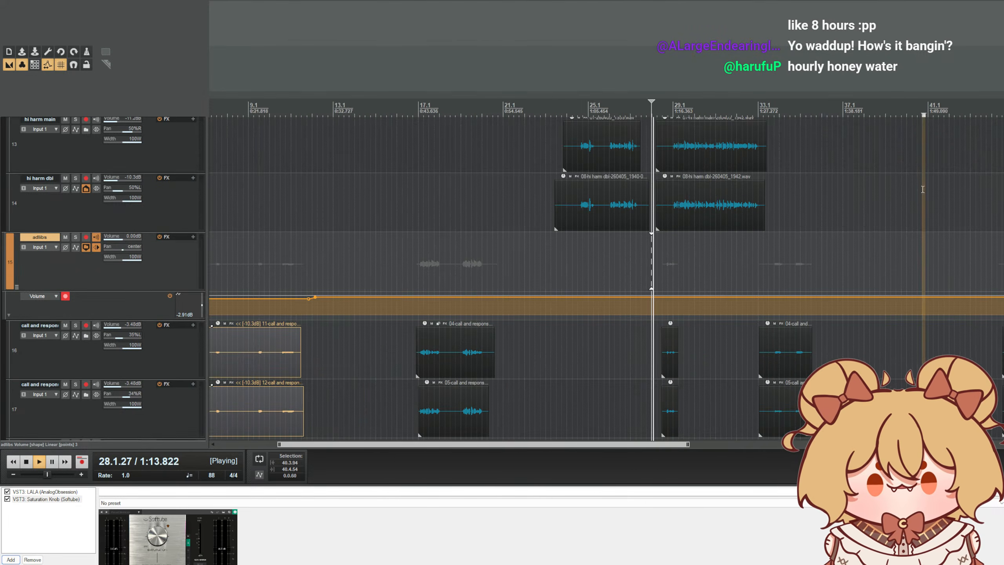
scroll(824, 221, "up", 2)
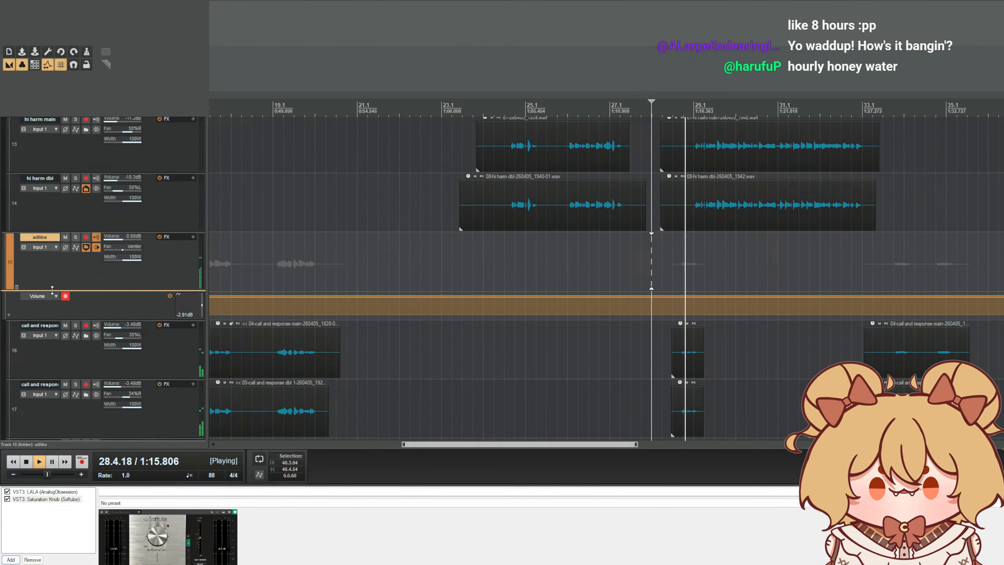
scroll(55, 296, "down", 2)
key("space")
left_click(189, 363)
scroll(189, 363, "down", 2)
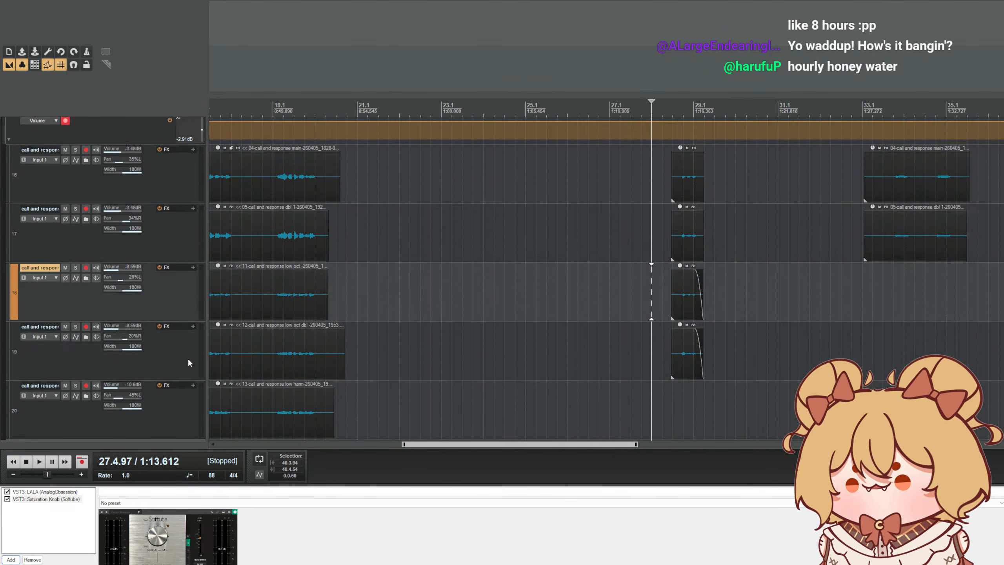
key("v")
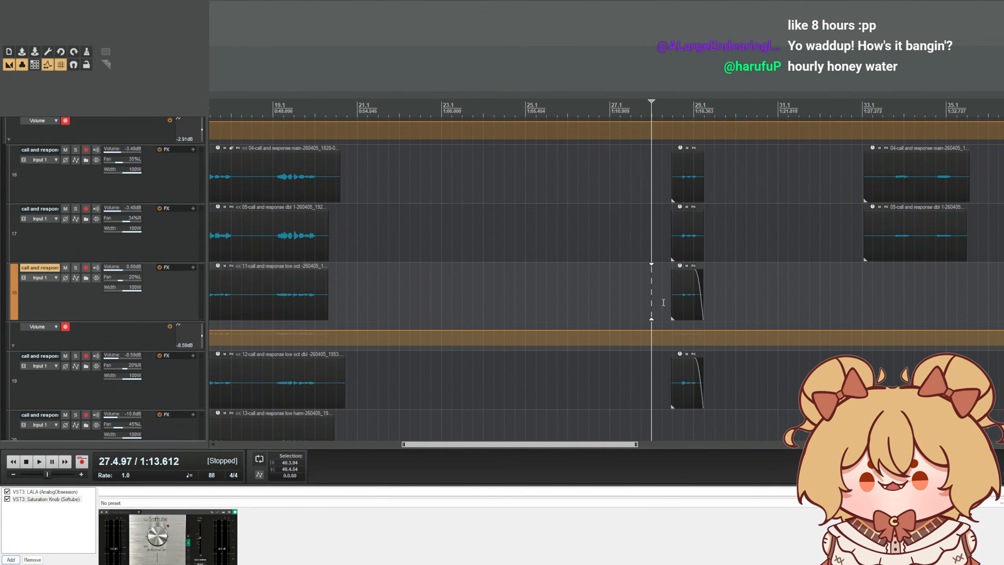
left_click(652, 330, "shift")
left_click(645, 329, "shift")
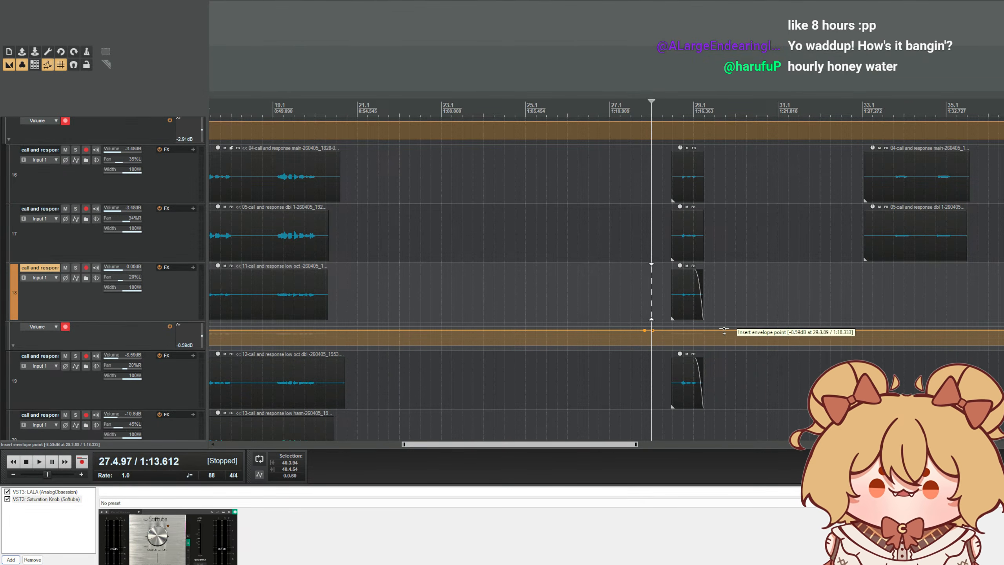
left_click_drag(708, 329, 707, 334)
- Show the volume envelope of track 19 and dip it to -16.7 dB around the short clip near bar 29
left_click(162, 385)
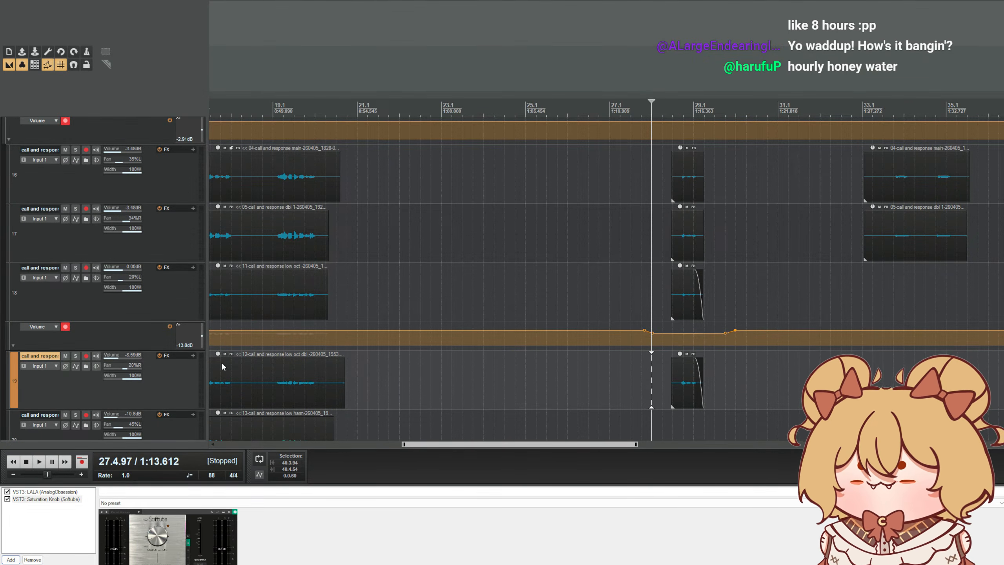
key("v")
left_click(638, 418, "shift")
left_click(646, 419, "shift")
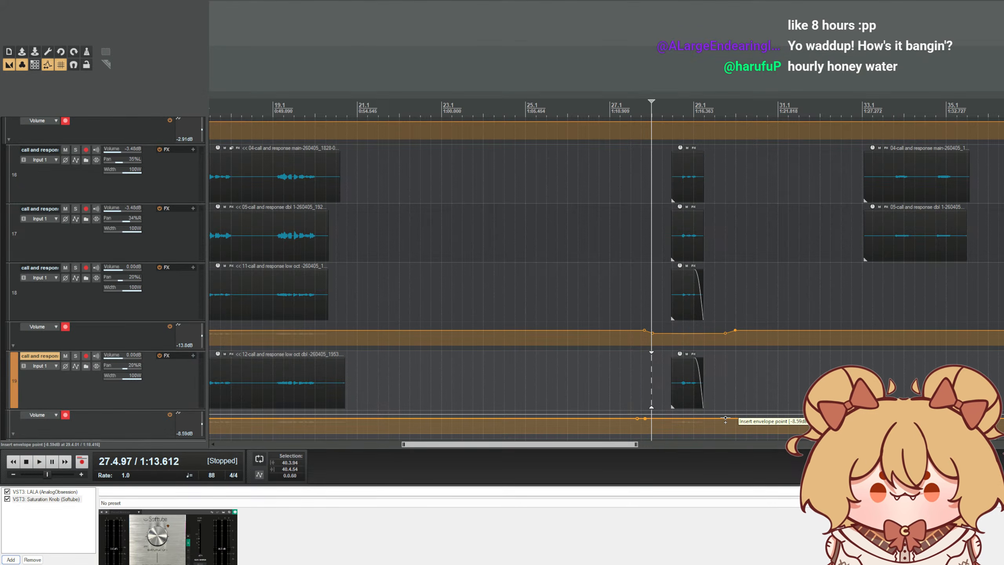
left_click_drag(708, 418, 702, 422)
- Play from bar 28 onward and check the harmony and call and response tracks for balance
key("space")
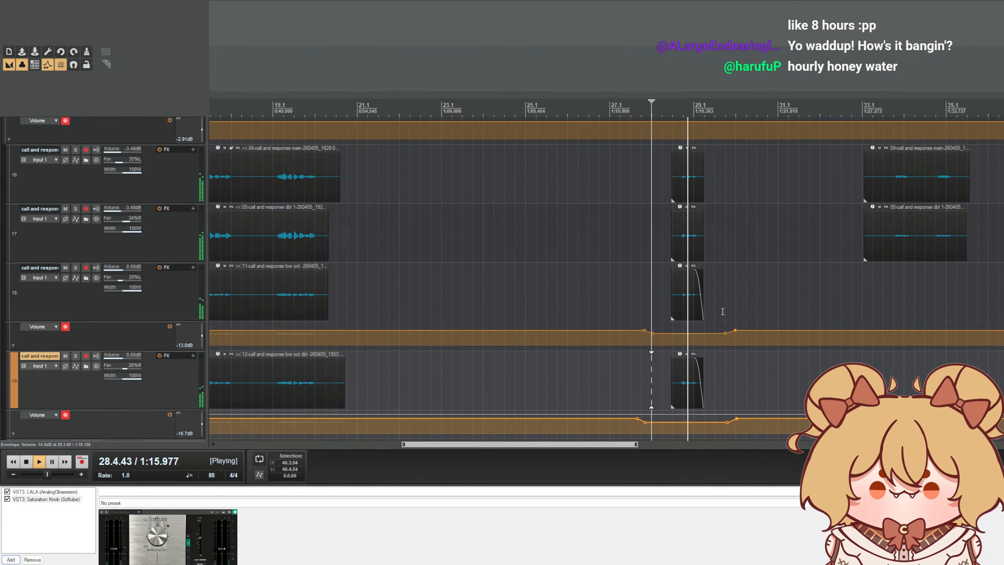
scroll(722, 295, "down", 3)
scroll(719, 292, "up", 3)
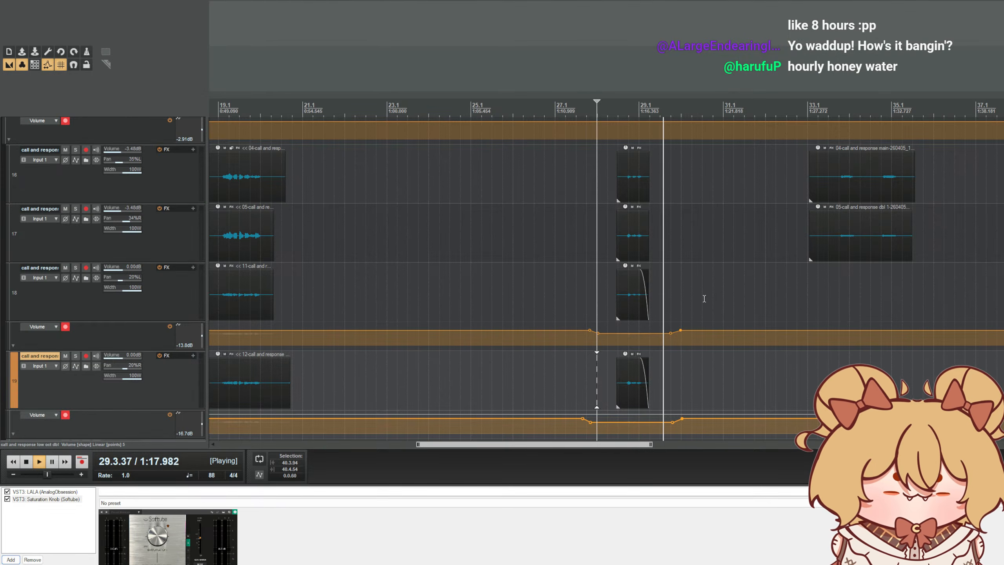
scroll(703, 298, "down", 2)
scroll(111, 278, "up", 4)
scroll(110, 278, "up", 2)
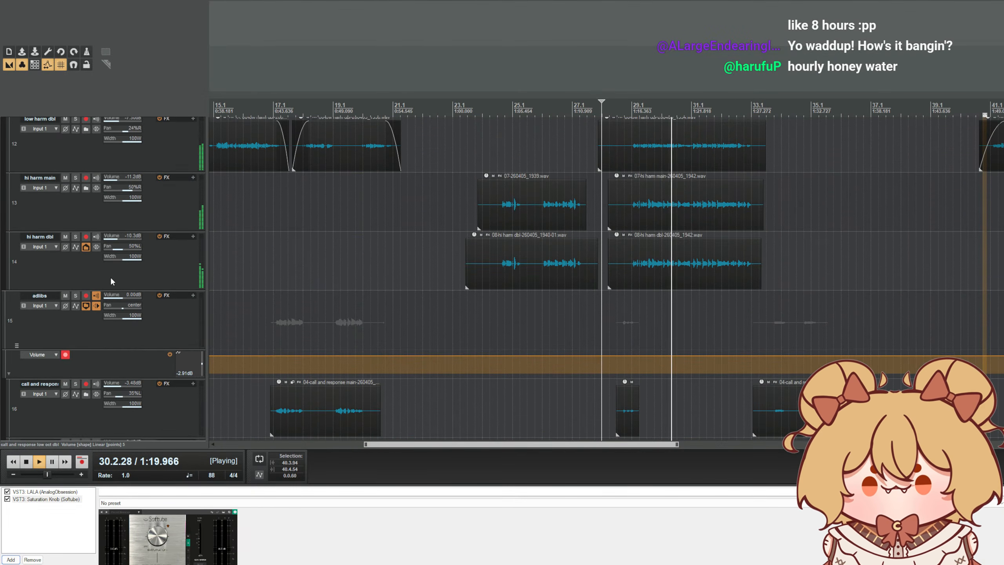
scroll(110, 278, "up", 2)
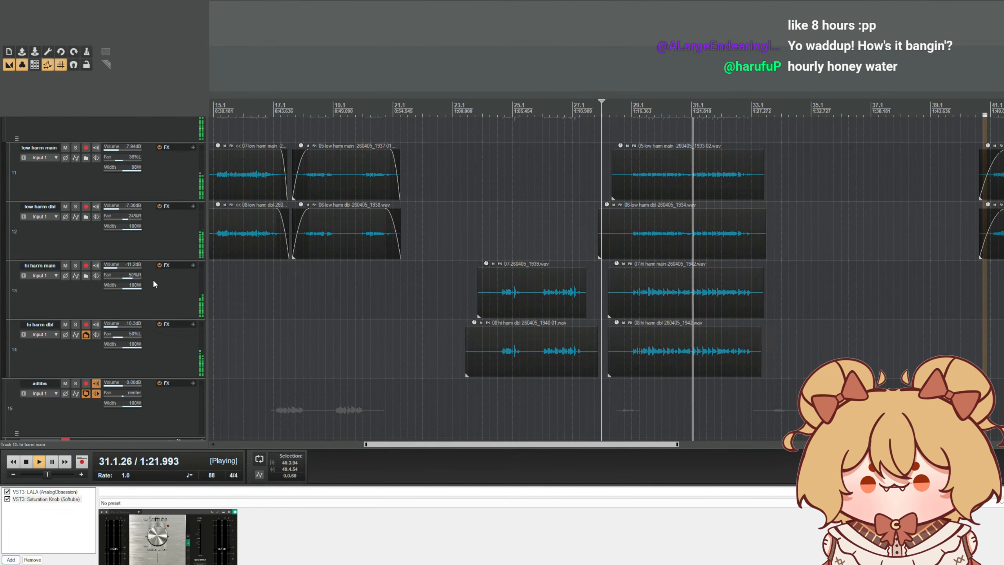
scroll(154, 283, "down", 1)
scroll(398, 288, "down", 2)
scroll(117, 264, "down", 6)
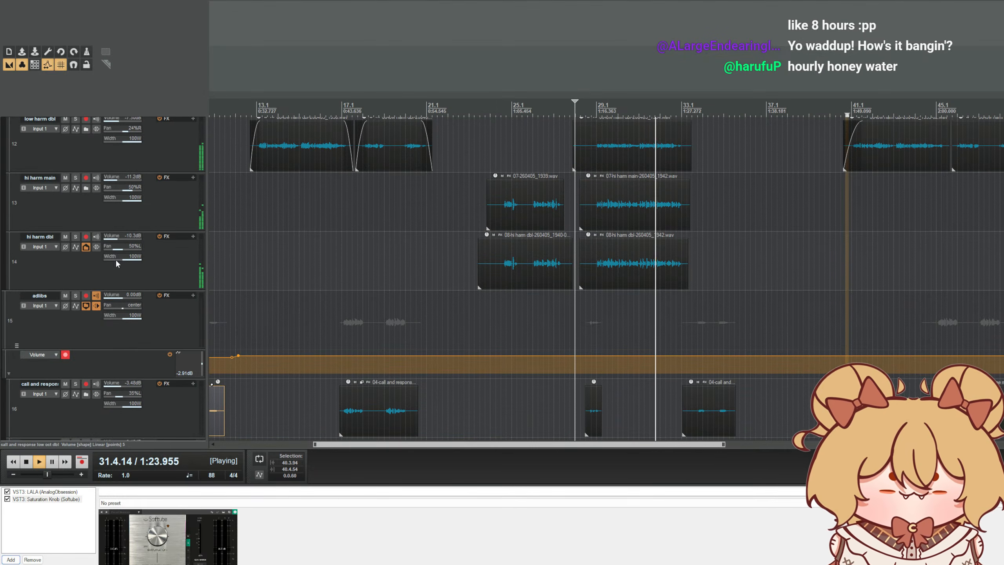
scroll(124, 257, "down", 2)
scroll(593, 276, "down", 2)
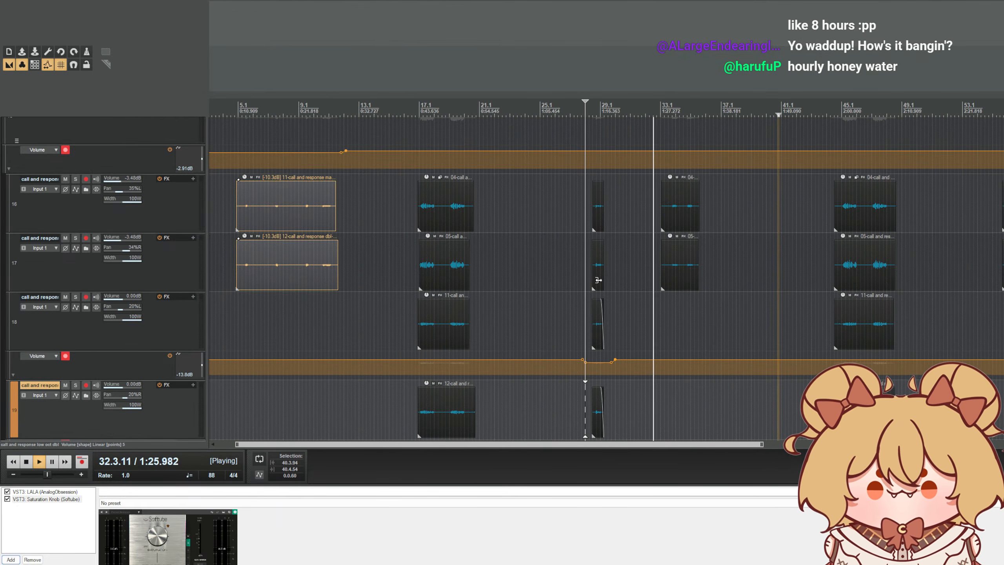
scroll(151, 244, "down", 5)
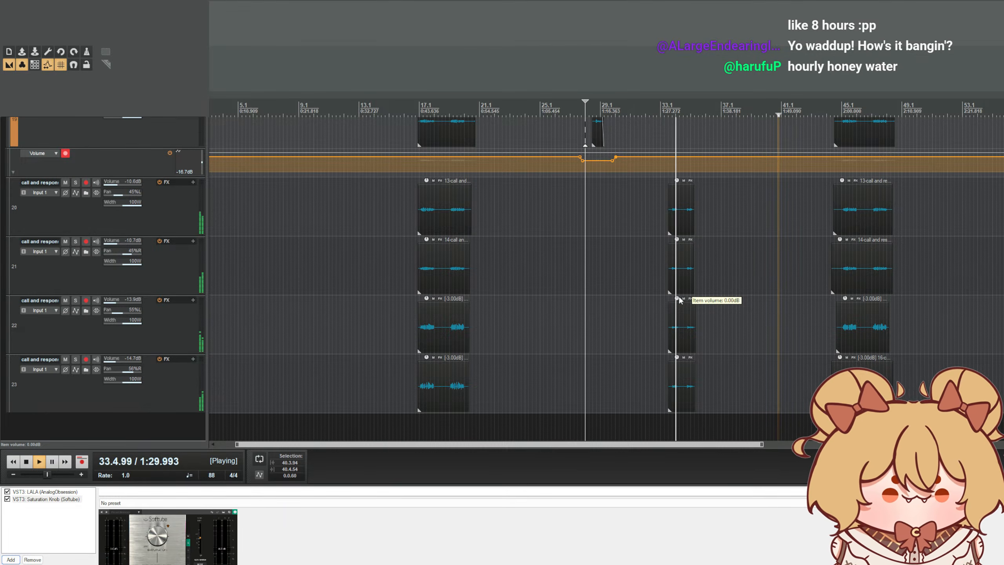
scroll(680, 300, "up", 2)
scroll(84, 246, "up", 15)
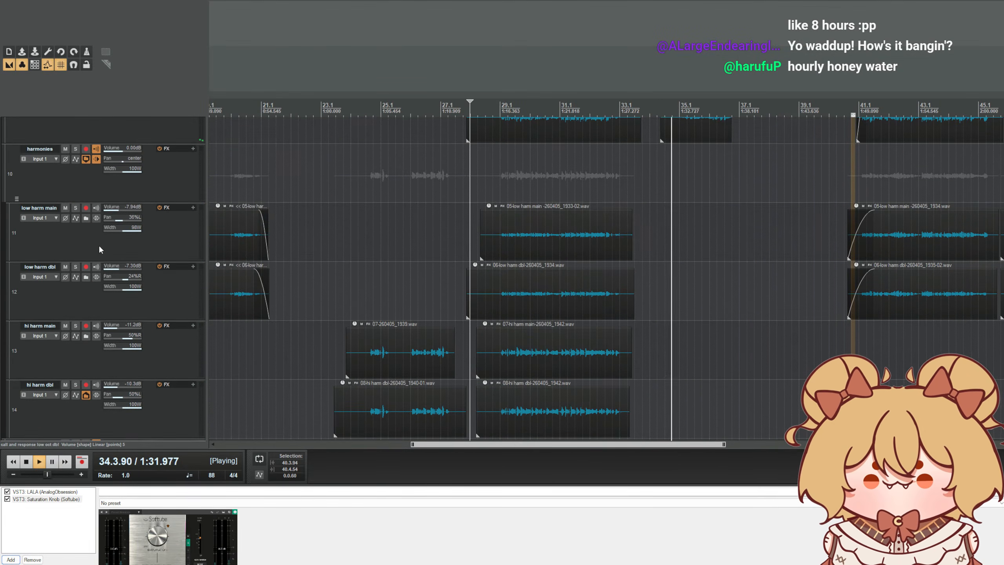
- Add four points to the adlibs volume envelope around the bar 33 to 35 clips and lower the enclosed section to -5.31 dB
scroll(100, 249, "down", 8)
left_click(605, 211, "shift")
left_click(593, 211, "shift")
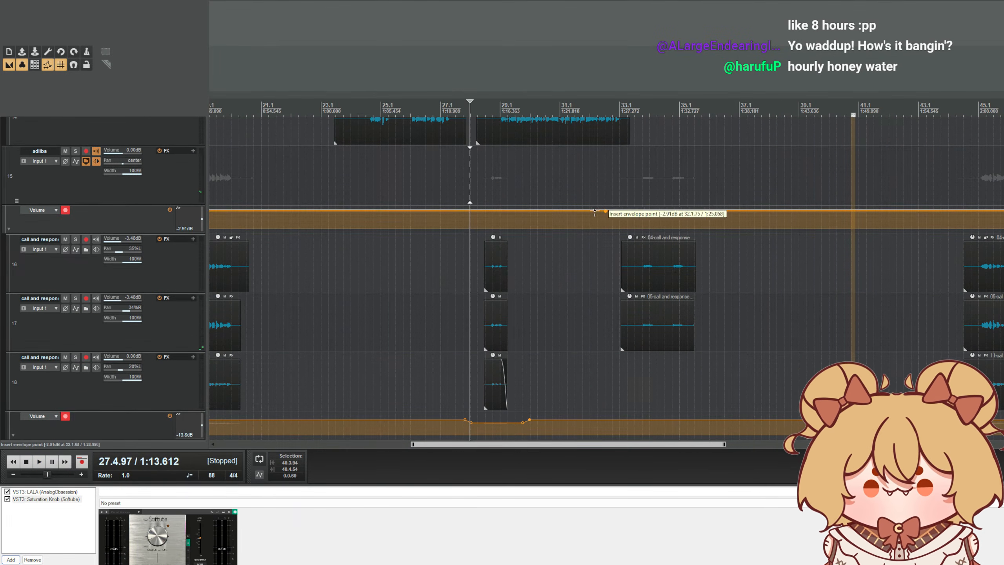
left_click(720, 211, "shift")
left_click(740, 211, "shift")
left_click_drag(712, 211, 712, 211)
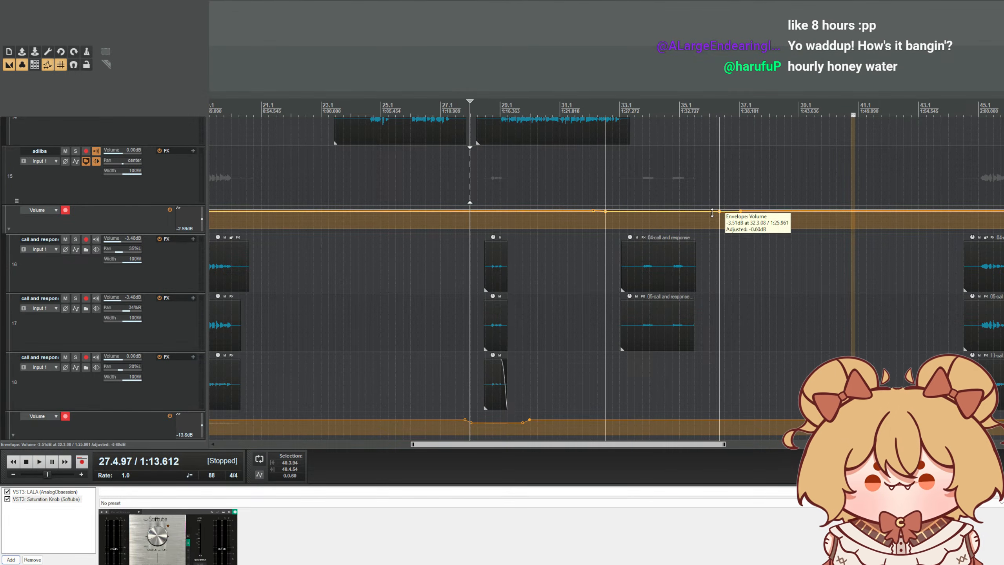
- Show the volume envelope of track 22 and dip it to -17.1 dB around the clip between bars 33 and 35
scroll(141, 245, "down", 6)
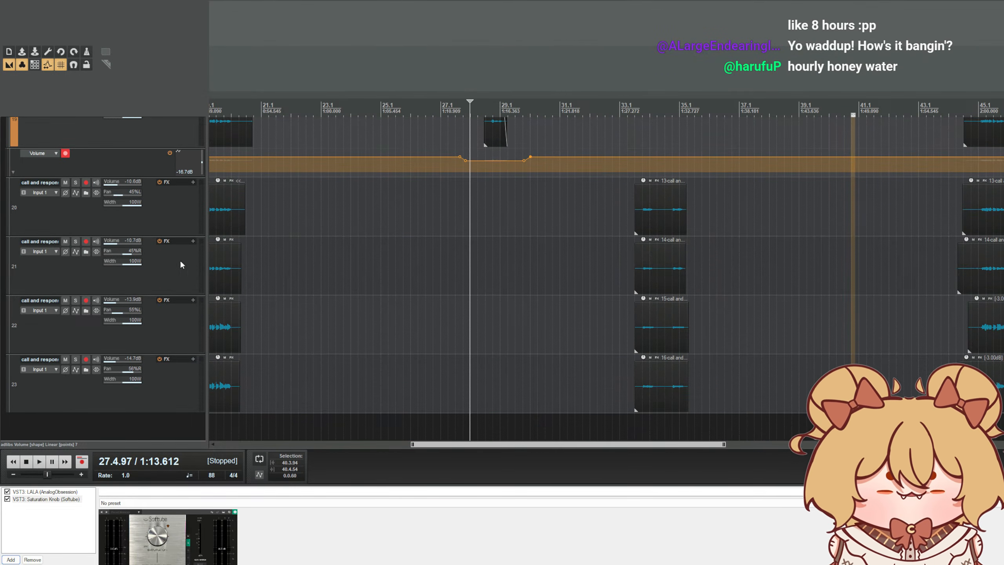
left_click(179, 320)
key("v")
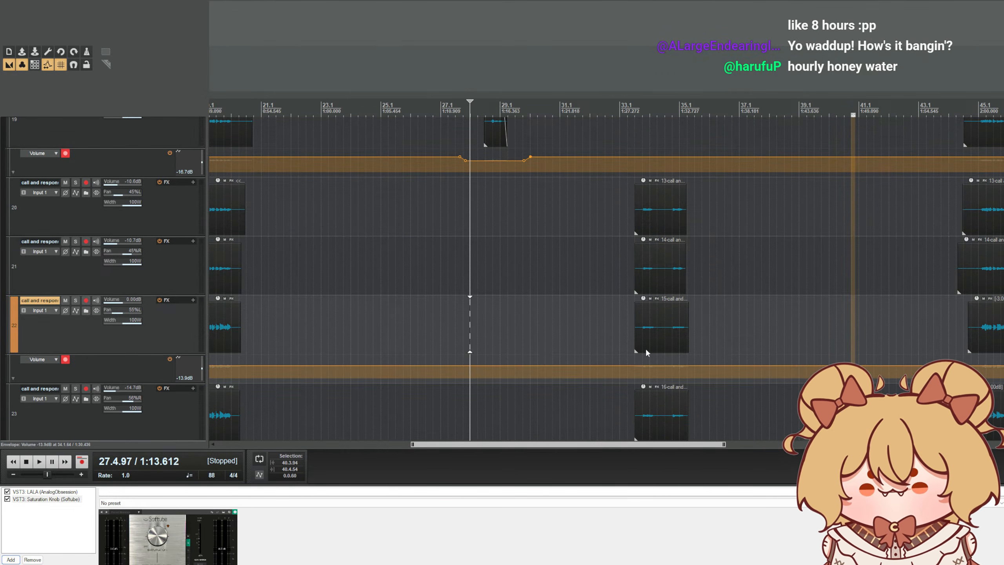
left_click(617, 365, "shift")
left_click(604, 366, "shift")
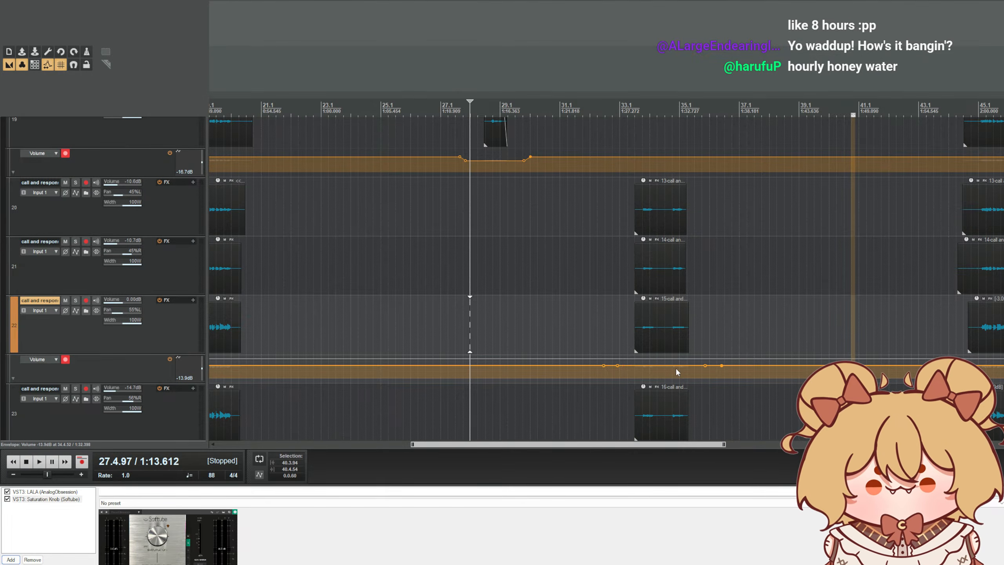
left_click_drag(676, 367, 642, 368)
- Show the volume envelope of track 23 and dip it to -19.7 dB around the clip between bars 33 and 35
scroll(591, 368, "down", 2)
scroll(213, 362, "up", 1)
scroll(89, 334, "down", 1)
left_click(193, 385)
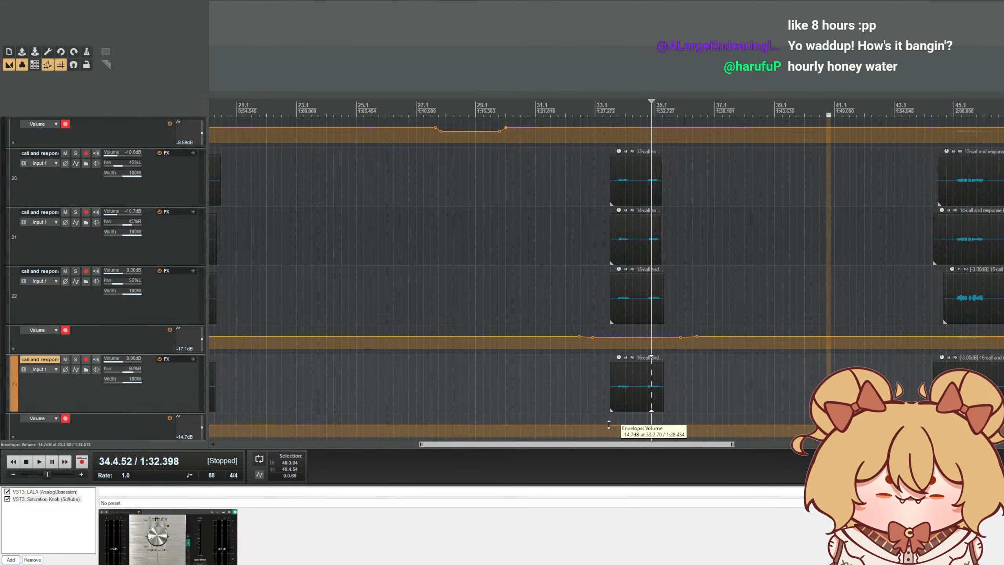
left_click(588, 425, "shift")
left_click(597, 425, "shift")
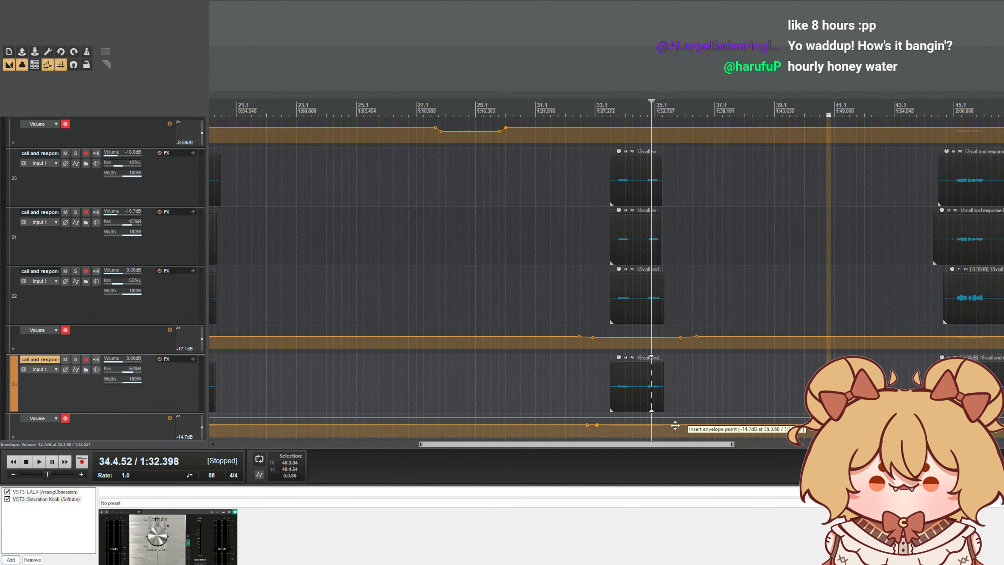
left_click(677, 425, "shift")
left_click(683, 425, "shift")
left_click_drag(655, 426, 655, 431)
- Play the passage from bar 33 to check the lowered volumes, and look over the call and response tracks
key("space")
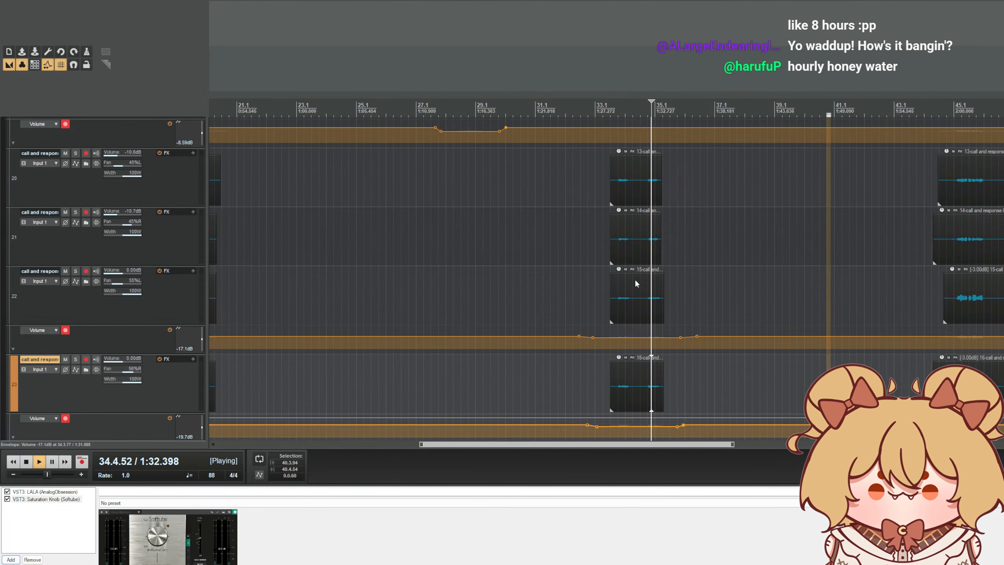
left_click(602, 110)
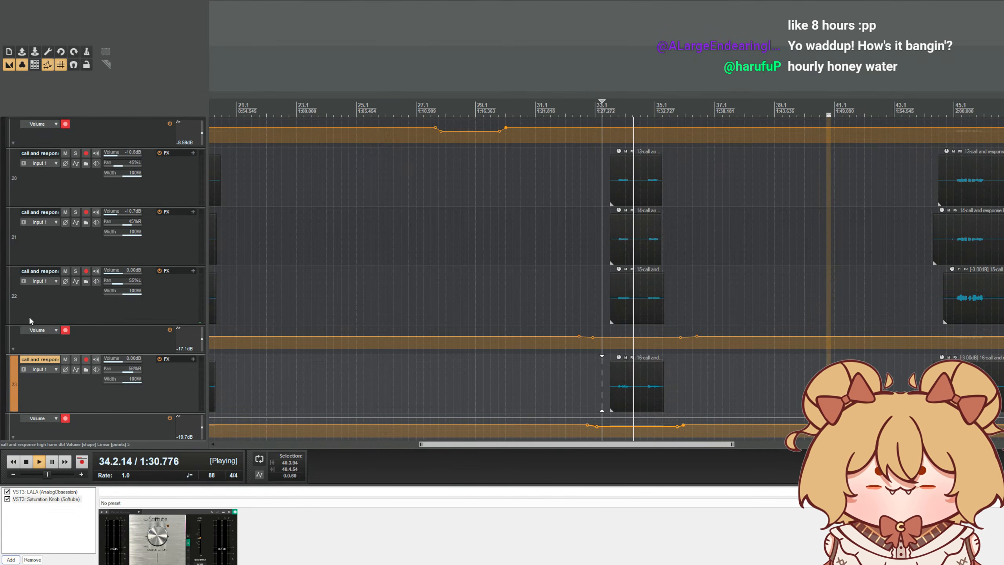
scroll(29, 308, "up", 3)
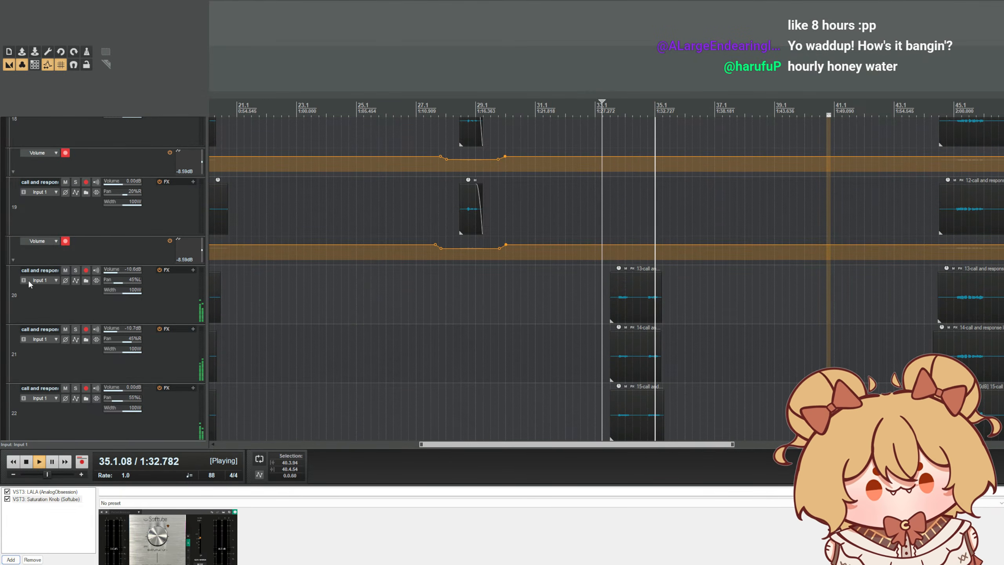
key("space")
scroll(59, 230, "up", 8)
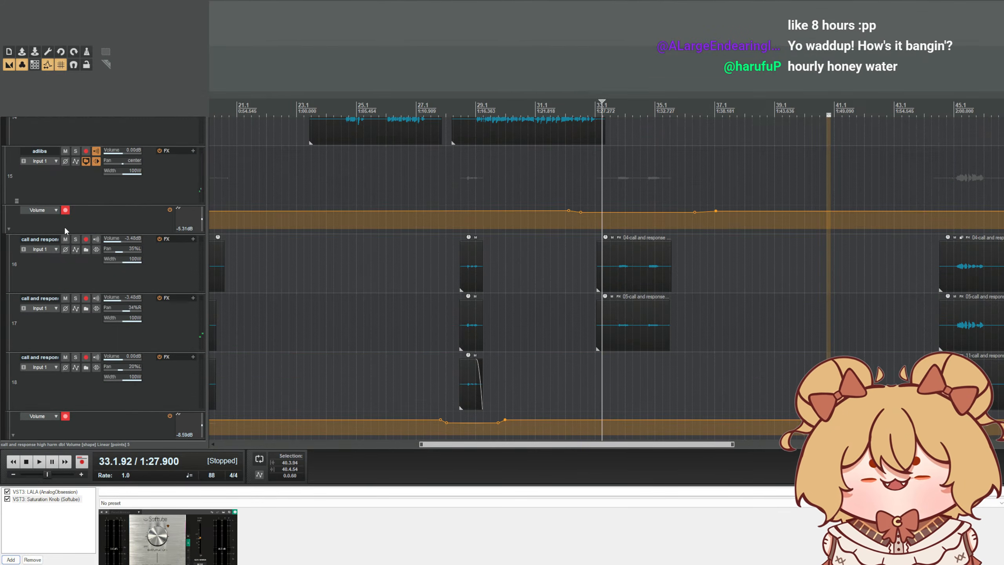
scroll(65, 227, "down", 1)
scroll(277, 240, "down", 2)
scroll(278, 240, "up", 1)
scroll(86, 268, "down", 6)
scroll(427, 250, "down", 1)
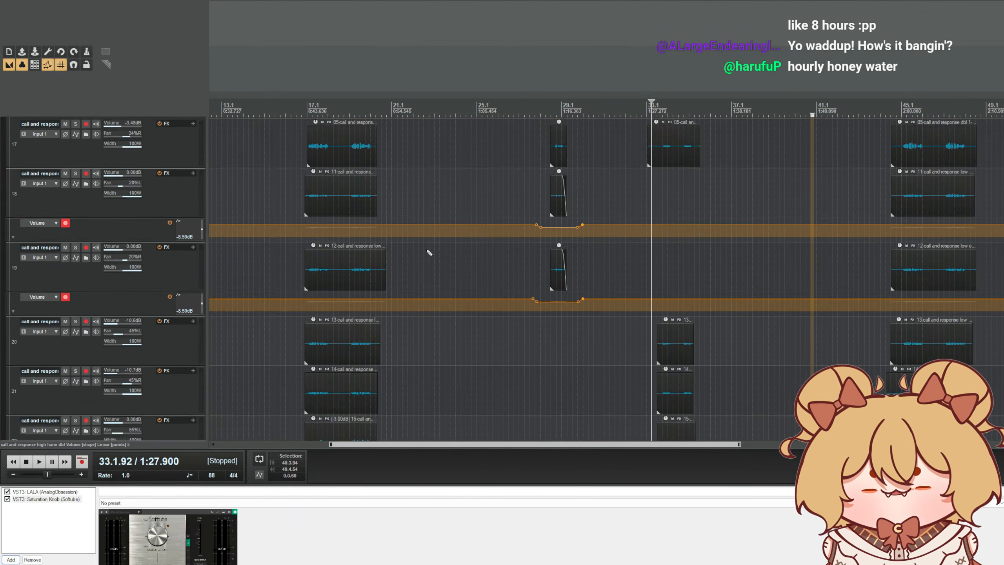
- Play the passages from bar 33 and from just before bar 29 to check the adlib and call and response levels
scroll(430, 252, "down", 2)
scroll(431, 253, "up", 2)
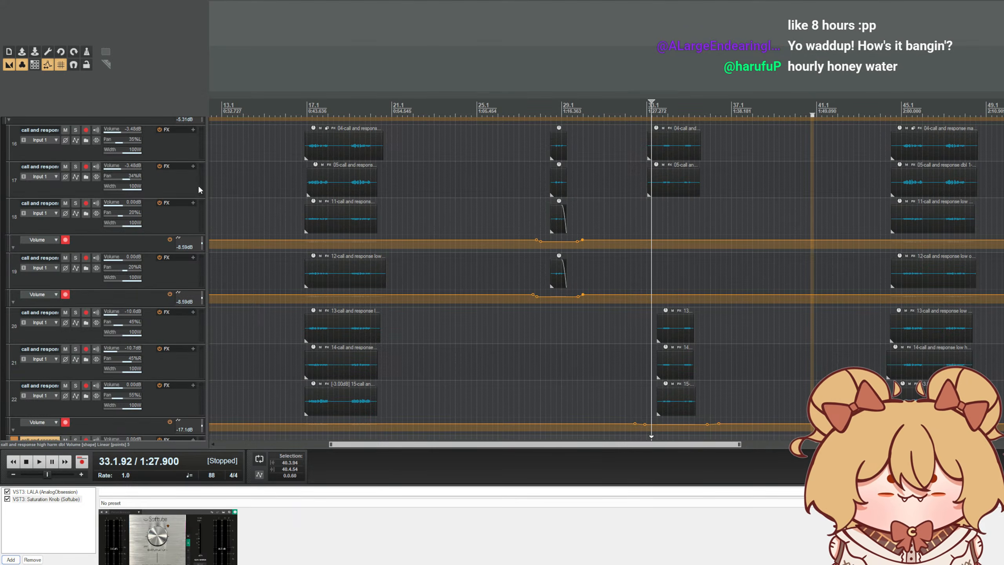
scroll(284, 199, "up", 5)
key("space")
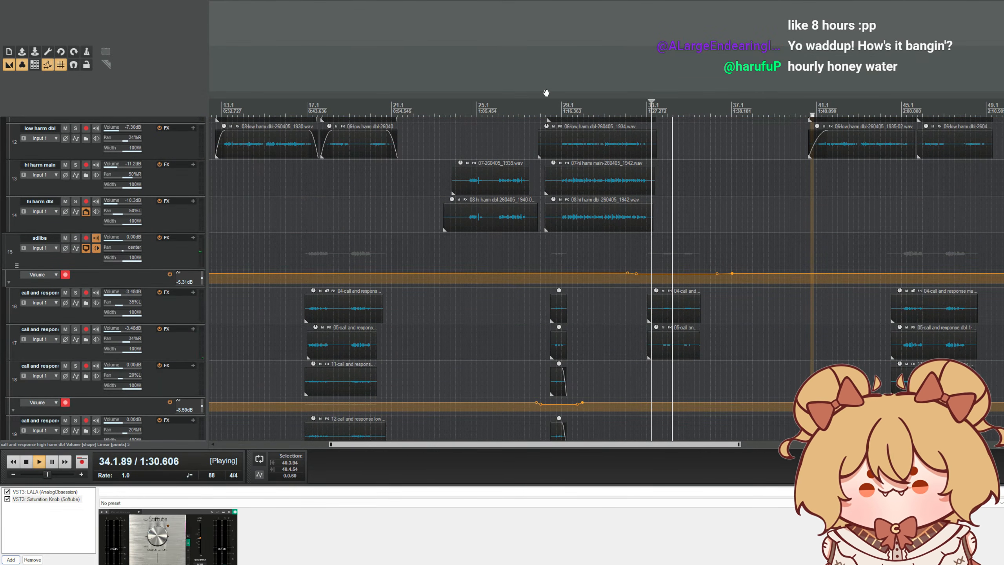
left_click(538, 107)
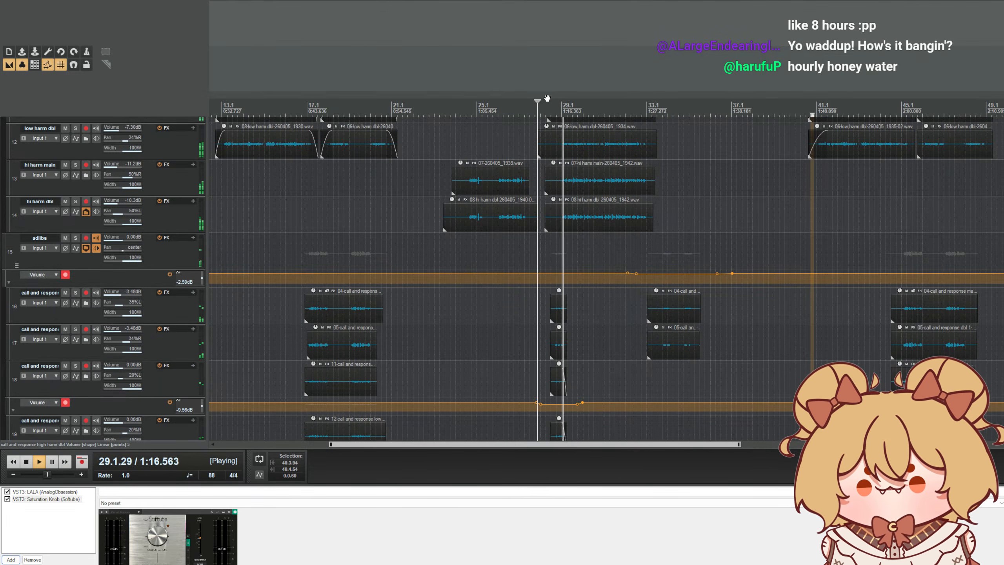
scroll(393, 206, "up", 3)
key("space")
- Add the TAL-Chorus-LX effect to the adlibs track, enlarge the effects area and play from just before bar 29
left_click(59, 258)
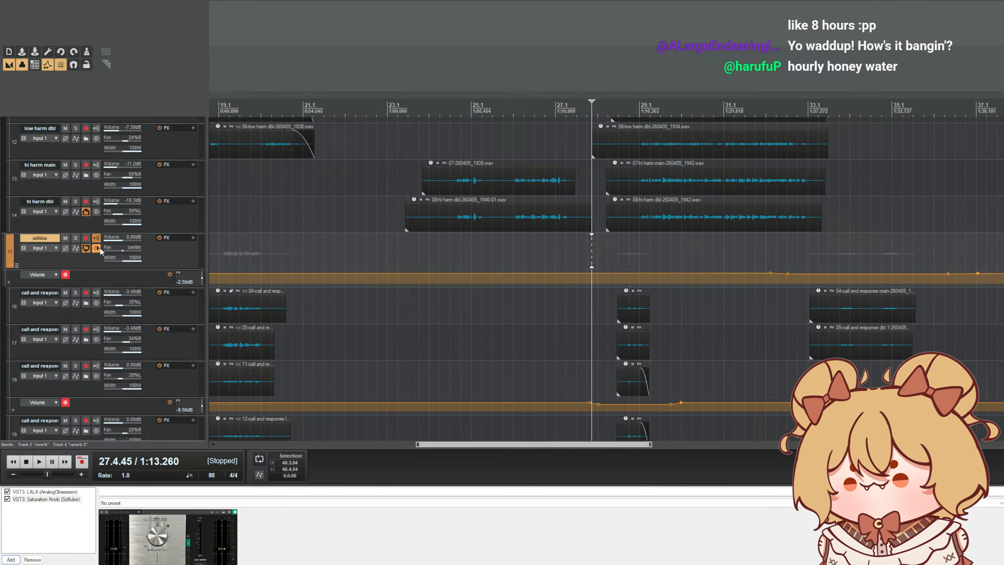
scroll(455, 197, "down", 6)
scroll(41, 260, "down", 3)
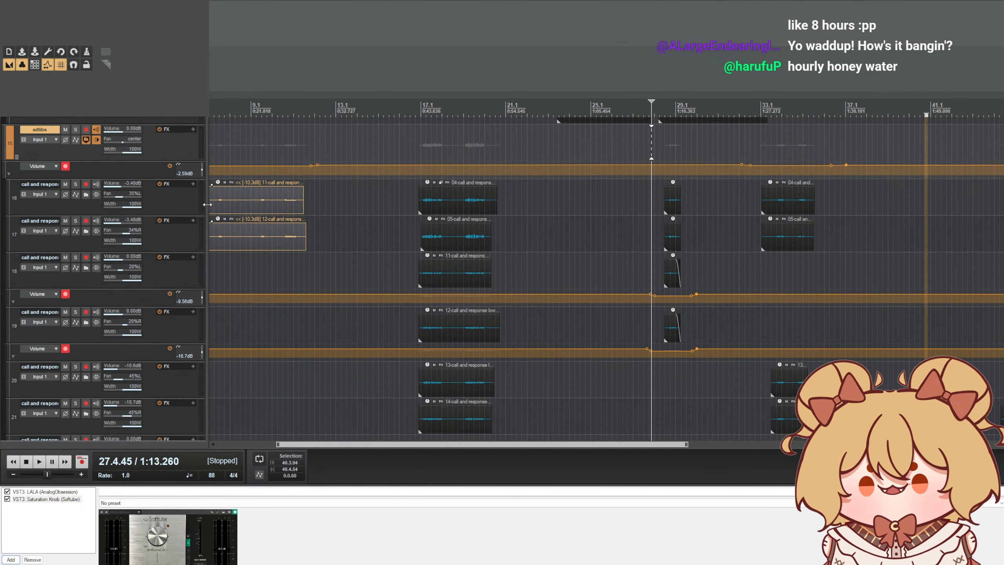
scroll(42, 261, "down", 3)
scroll(60, 266, "up", 6)
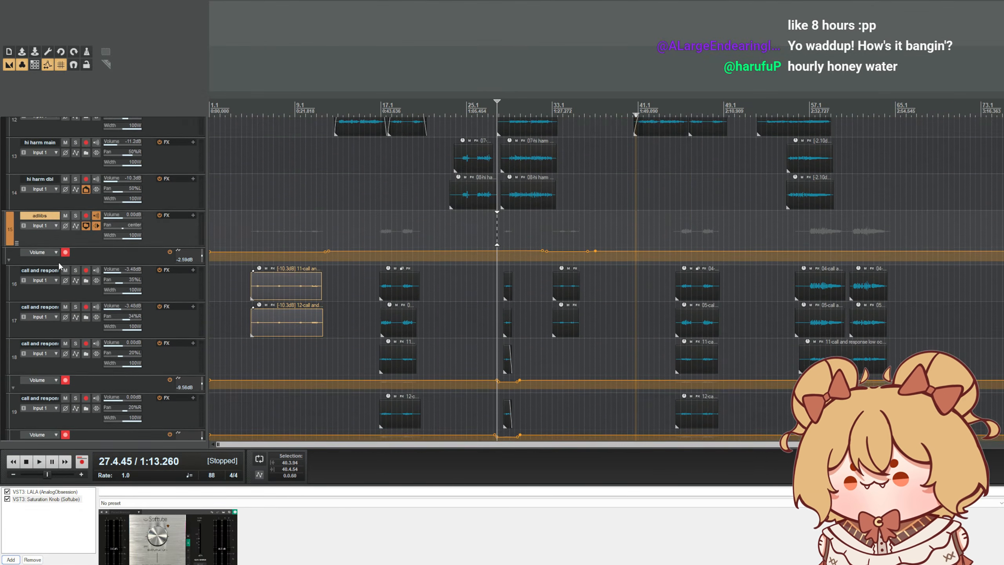
left_click(167, 269)
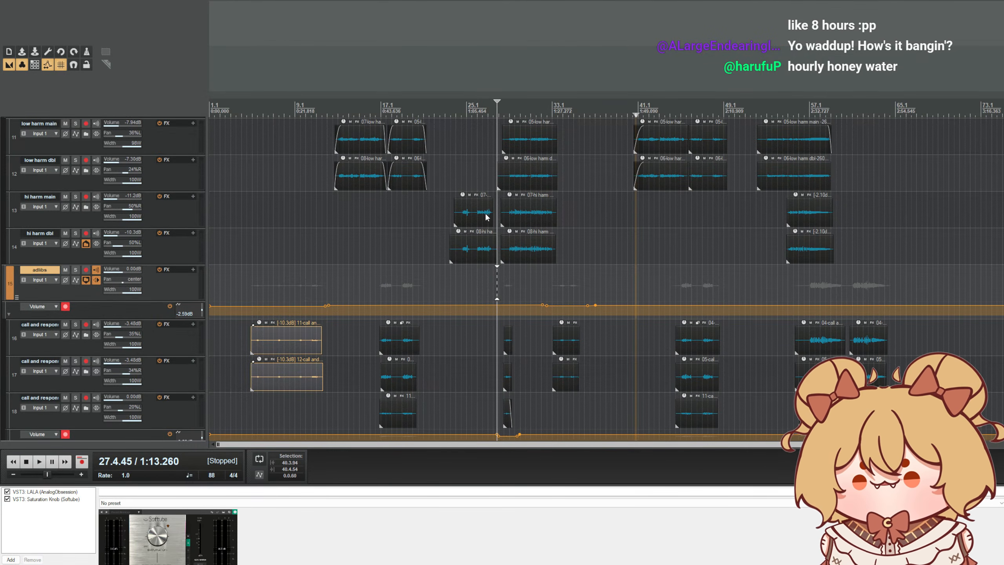
left_click_drag(346, 486, 301, 373)
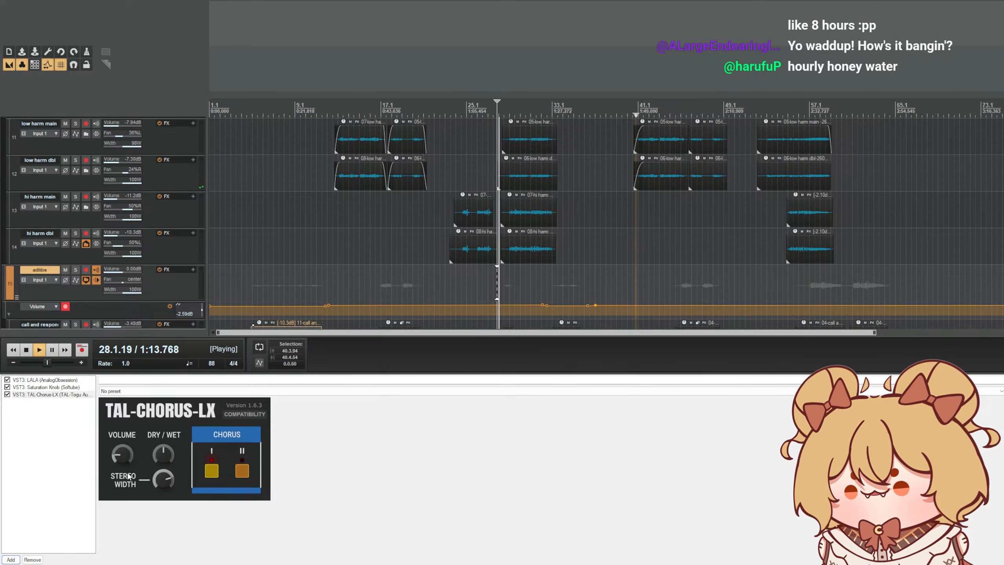
scroll(404, 125, "down", 2)
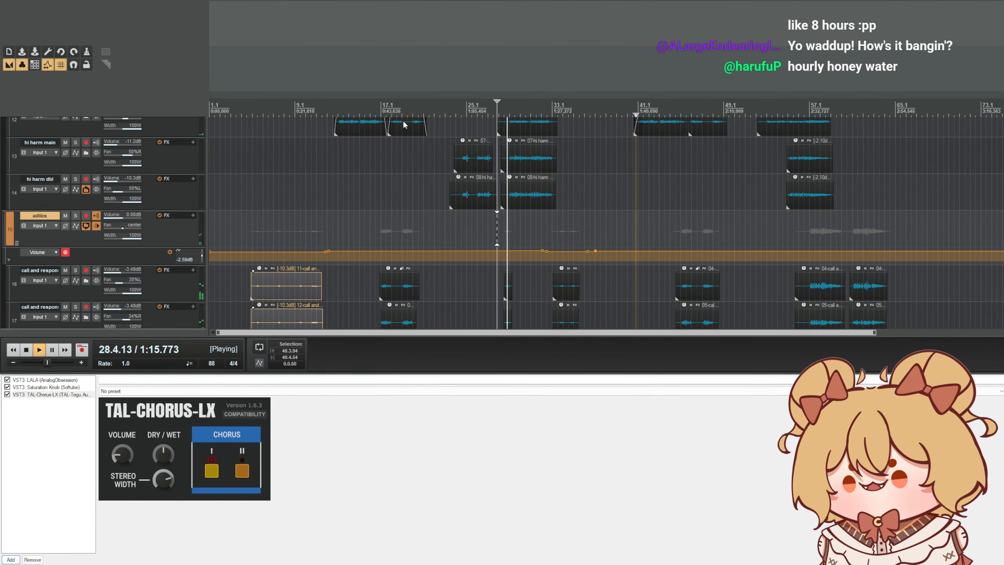
- Play from bar 17, switch the adlibs chorus to mode II and adjust its volume, dry/wet mix and stereo width, then shrink the effects area
left_click(396, 103)
left_click(386, 104)
left_click(381, 103)
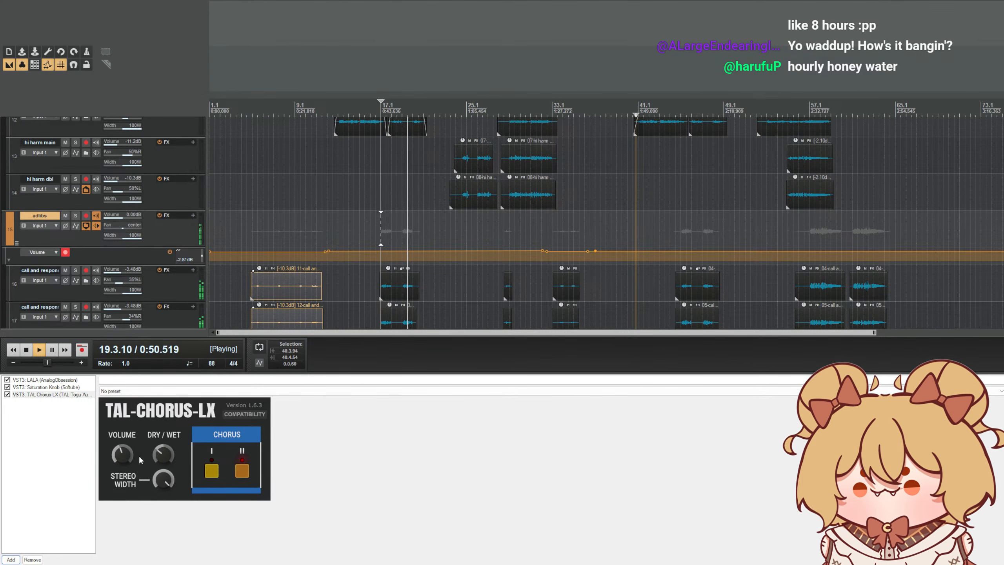
key("space")
key("space")
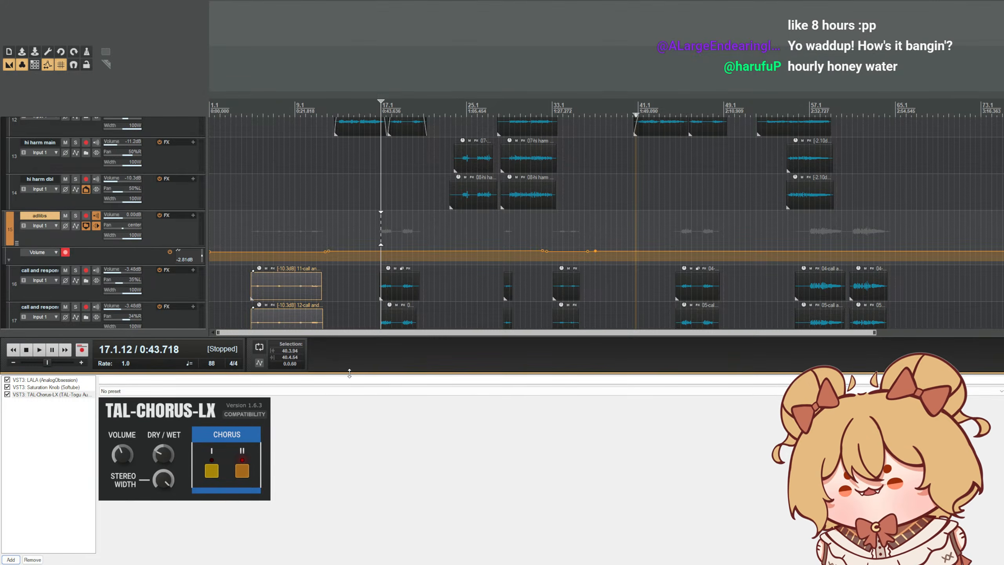
left_click_drag(344, 372, 344, 508)
- Look over the clips and envelopes of the call and response, harmony and main vocal tracks across the whole song
scroll(367, 360, "down", 4)
scroll(365, 353, "up", 2)
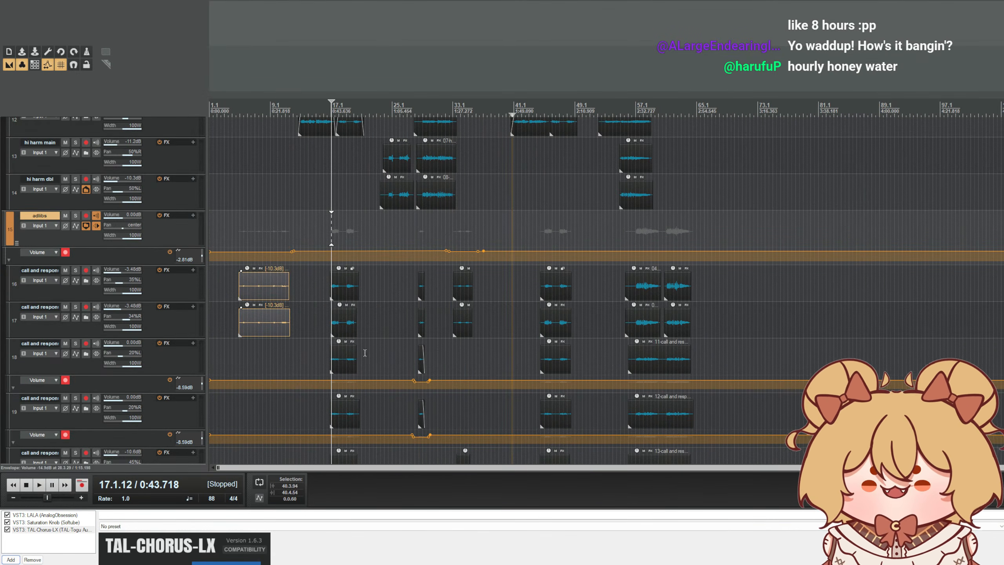
scroll(149, 316, "up", 5)
scroll(396, 319, "down", 3)
scroll(396, 310, "up", 2)
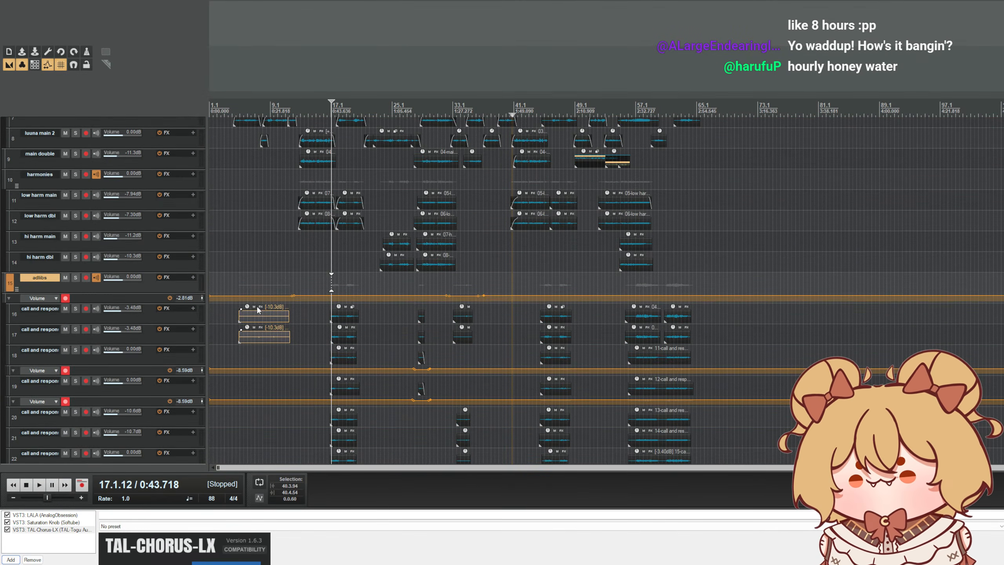
scroll(170, 294, "up", 4)
scroll(427, 305, "up", 2)
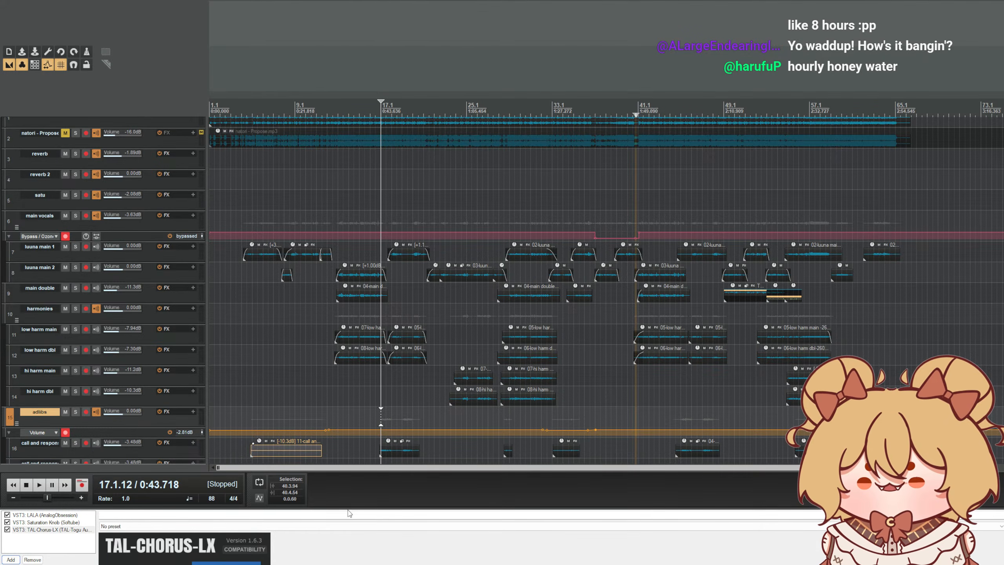
scroll(440, 442, "down", 5)
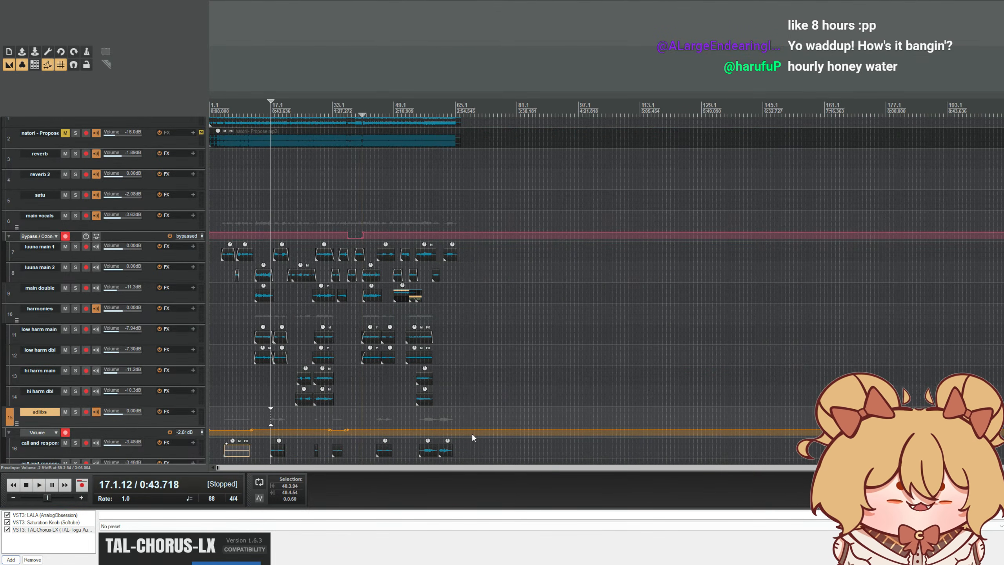
- Play the song from the beginning to review the mix, with all tracks brought into view
left_click(216, 106)
scroll(215, 106, "up", 4)
scroll(138, 204, "up", 2)
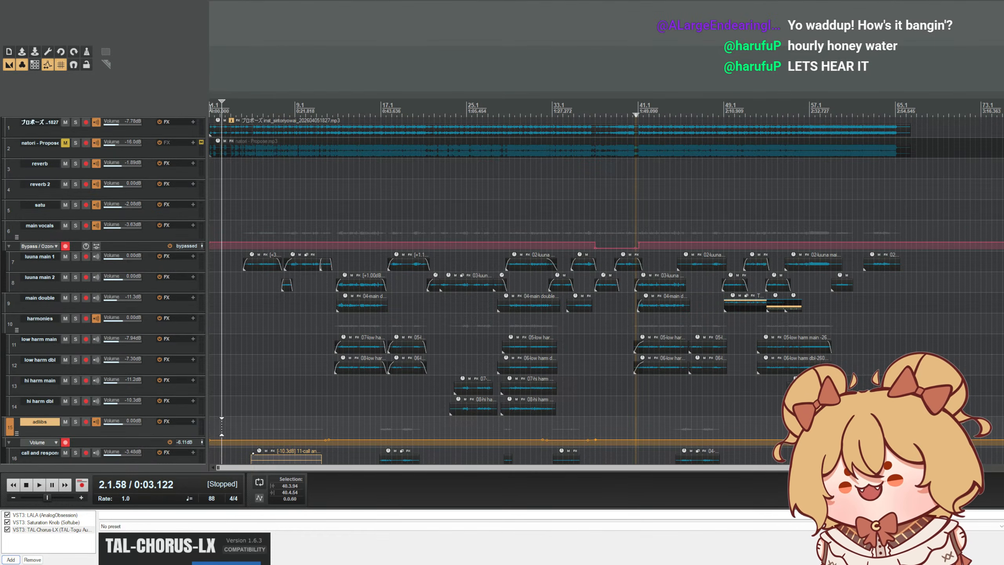
left_click(211, 107)
left_click(210, 108)
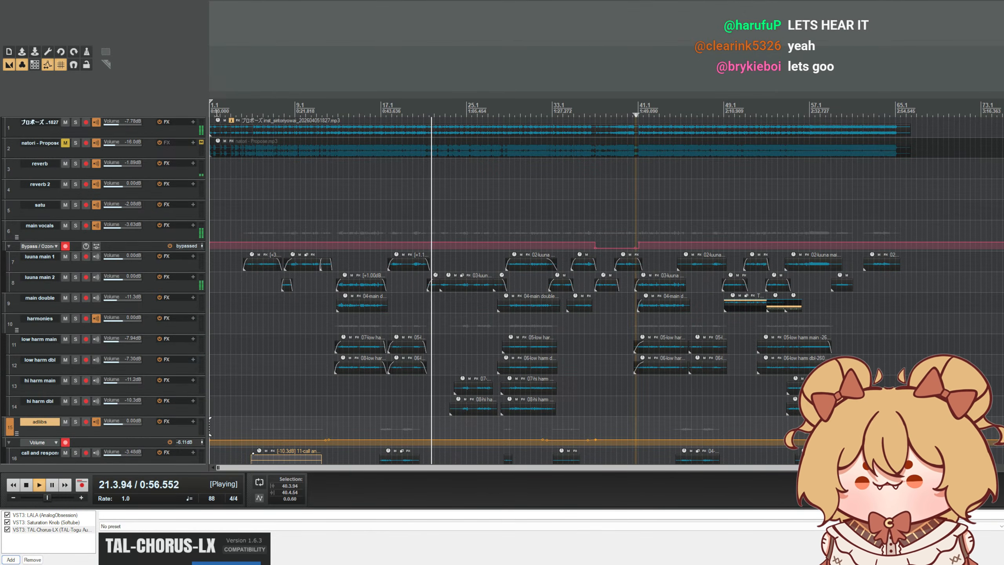
scroll(339, 222, "down", 2)
scroll(281, 246, "up", 1)
scroll(138, 253, "down", 3)
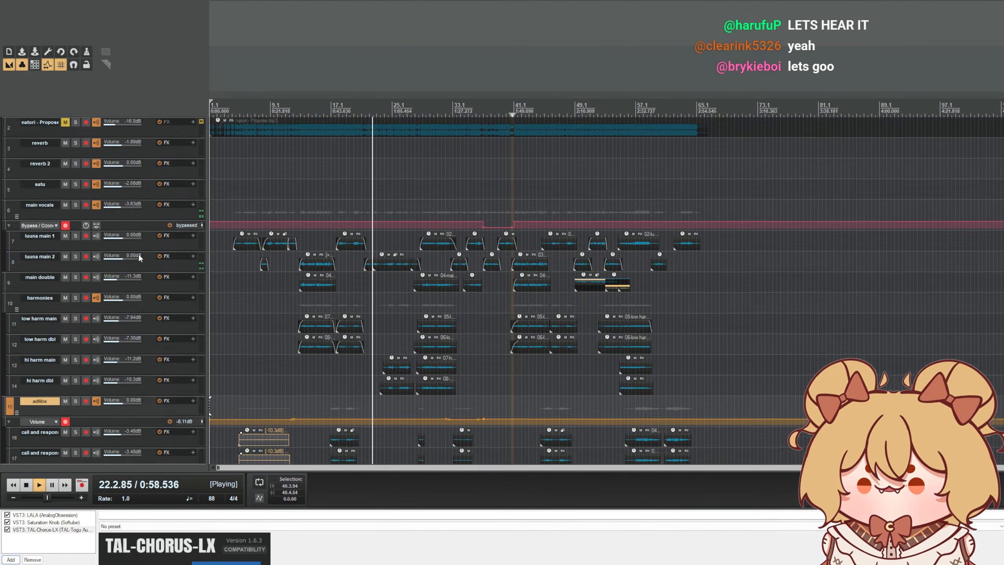
scroll(349, 272, "up", 2)
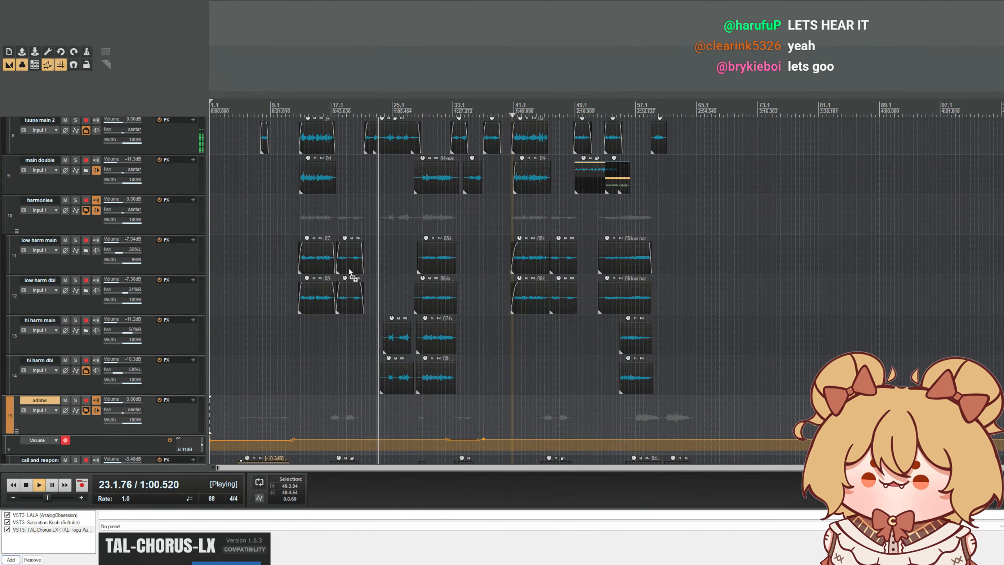
scroll(348, 267, "down", 3)
scroll(341, 269, "down", 2)
scroll(341, 269, "up", 3)
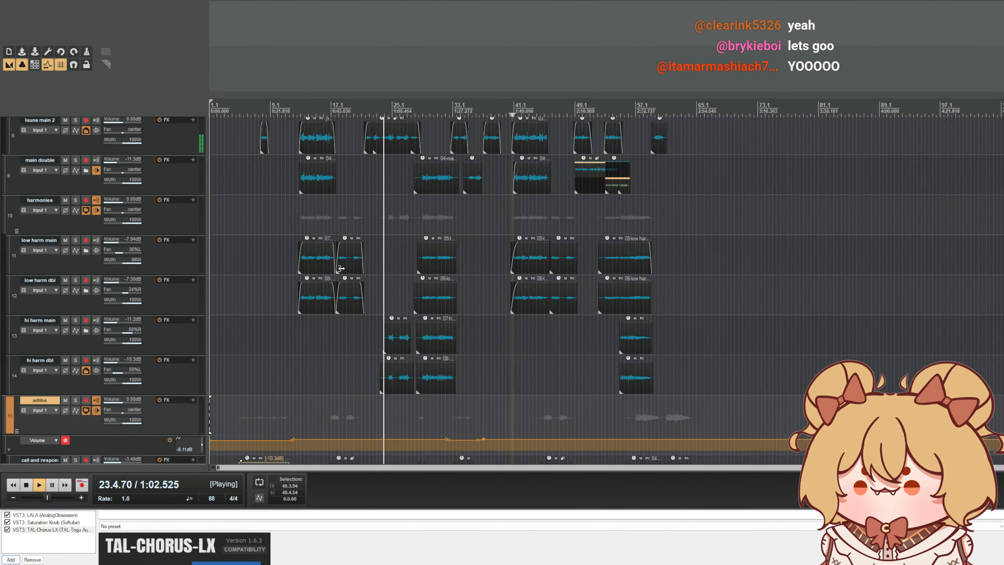
scroll(341, 268, "down", 2)
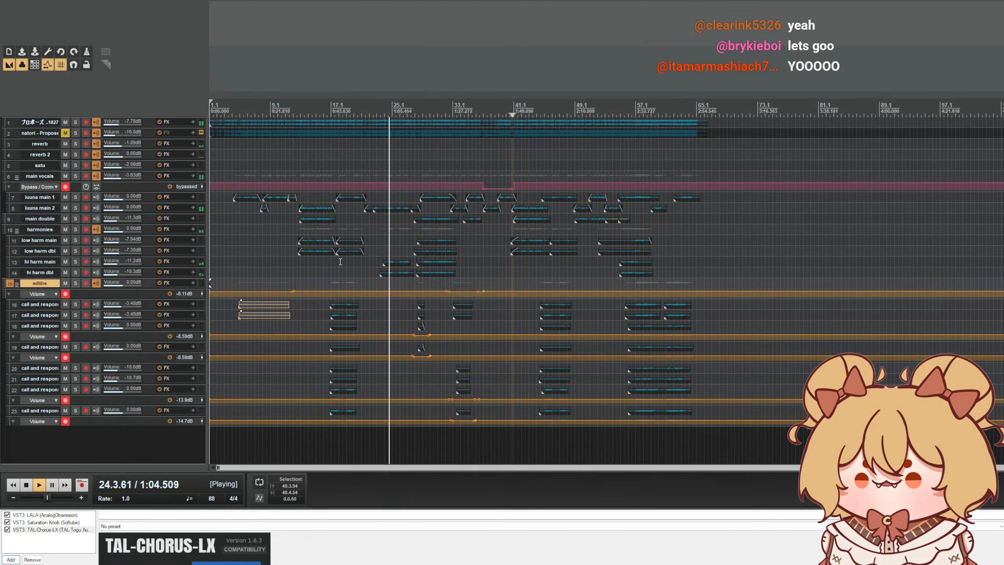
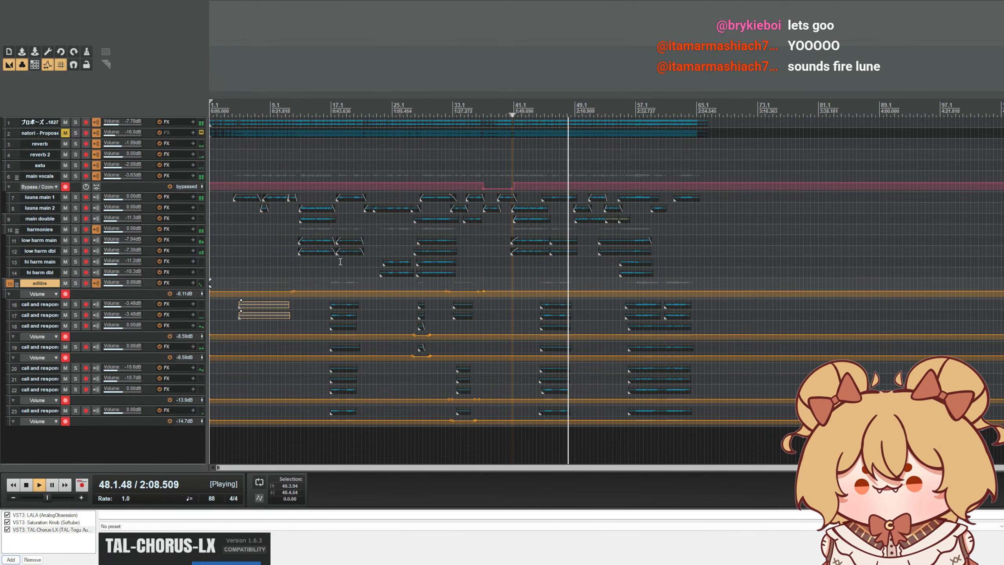
- Add points to the adlibs volume envelope just before the bar 55 clips and slightly lower the section after them
scroll(490, 290, "up", 3)
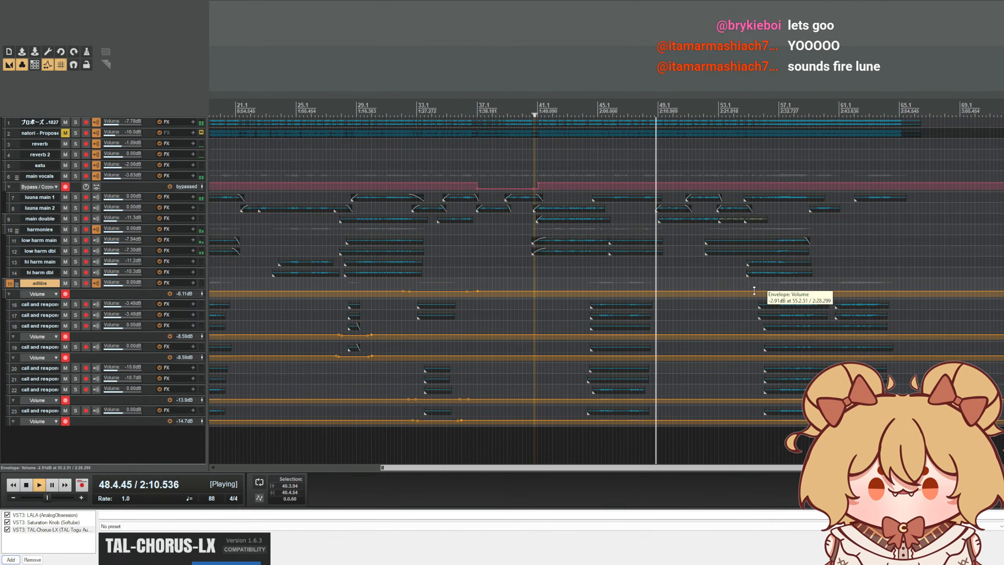
scroll(821, 273, "up", 2)
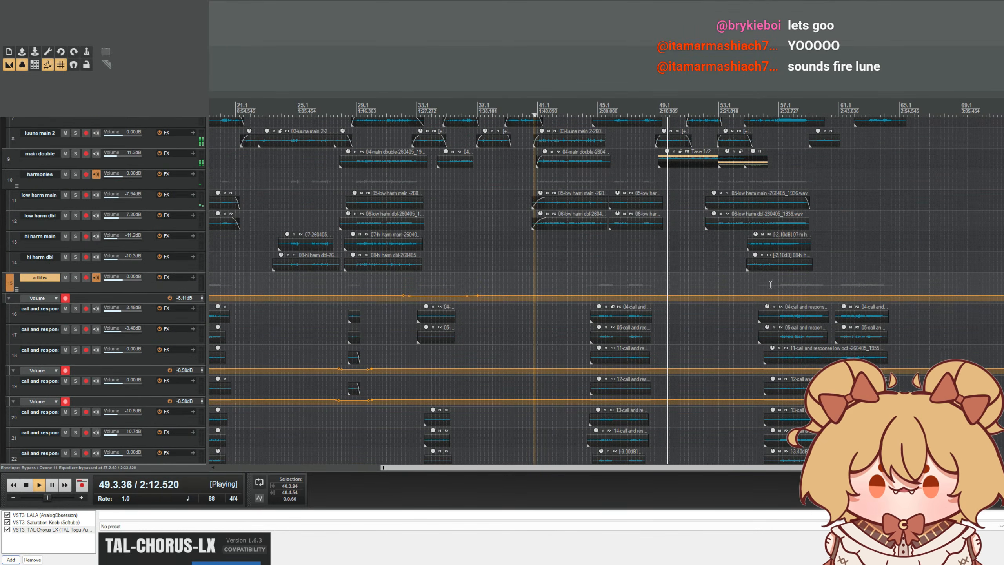
scroll(763, 293, "up", 2)
left_click_drag(750, 302, 784, 309)
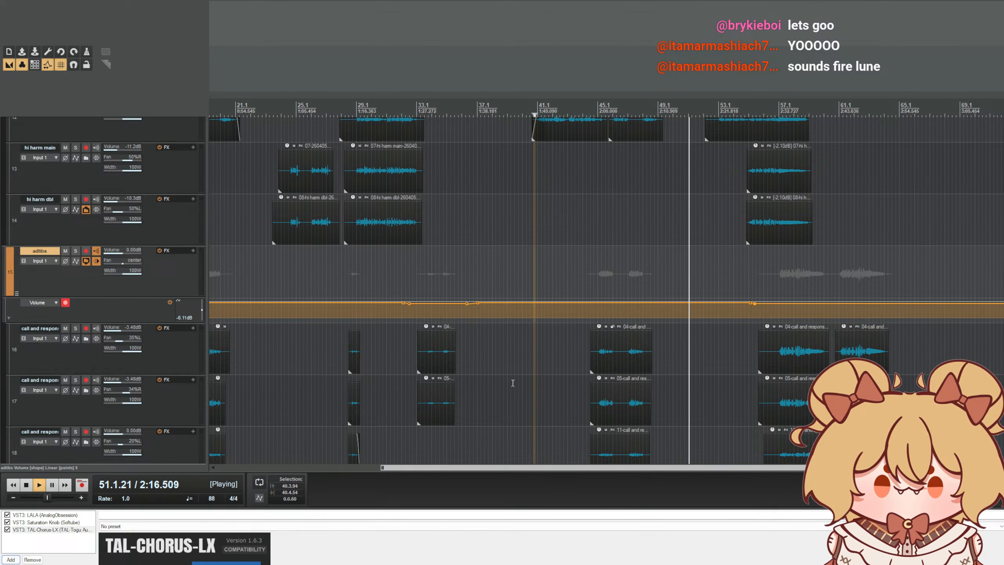
scroll(95, 298, "up", 1)
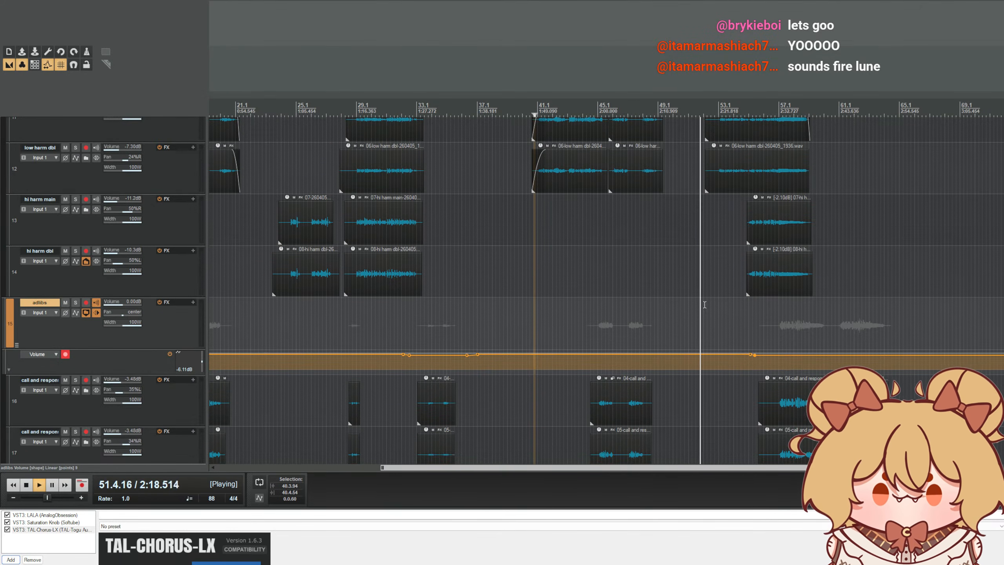
scroll(705, 305, "down", 2)
scroll(708, 310, "down", 2)
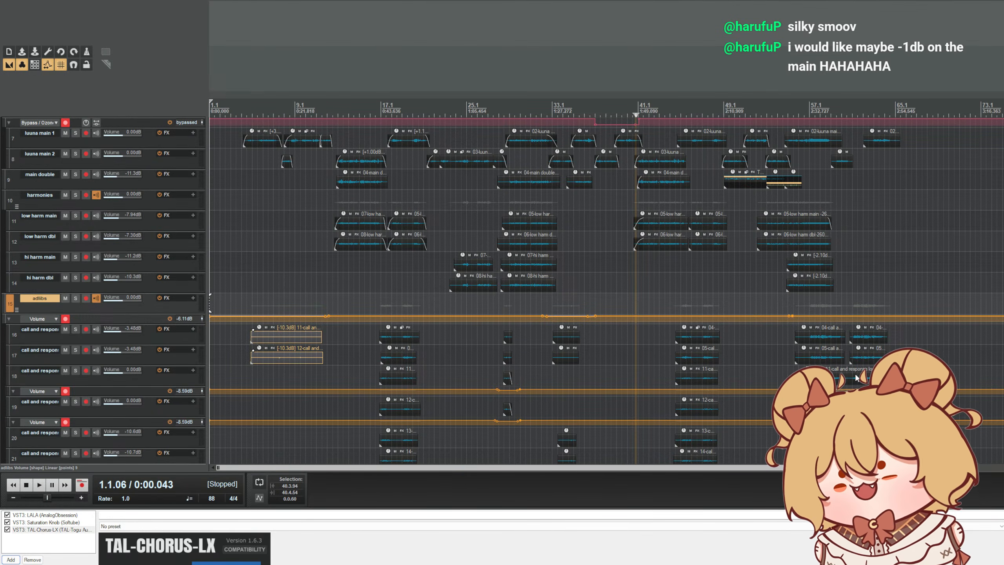
- Lower the main vocals track's volume to -5.02 dB while playing from bar 4 to check it
scroll(156, 260, "up", 5)
scroll(230, 233, "up", 3)
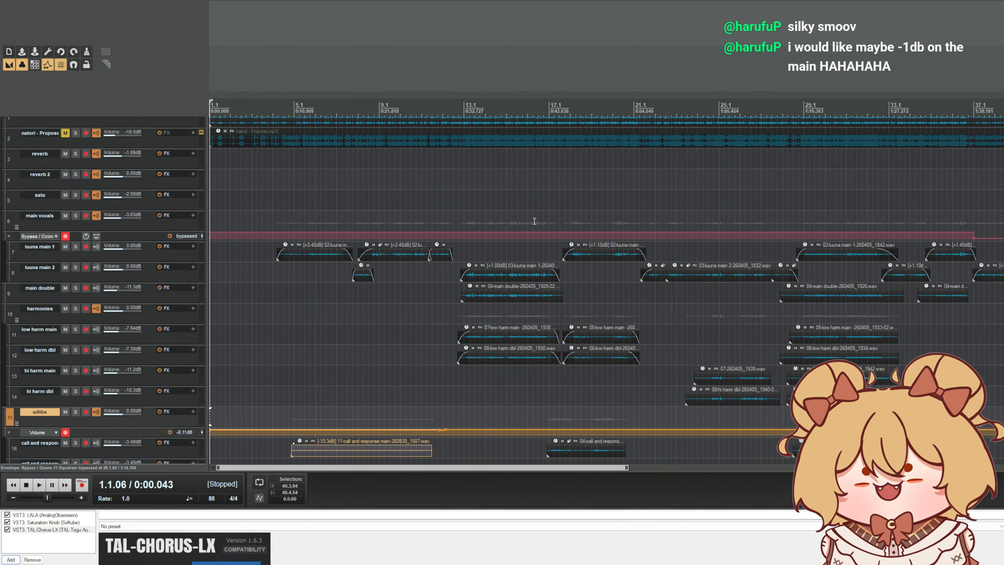
scroll(604, 199, "up", 3)
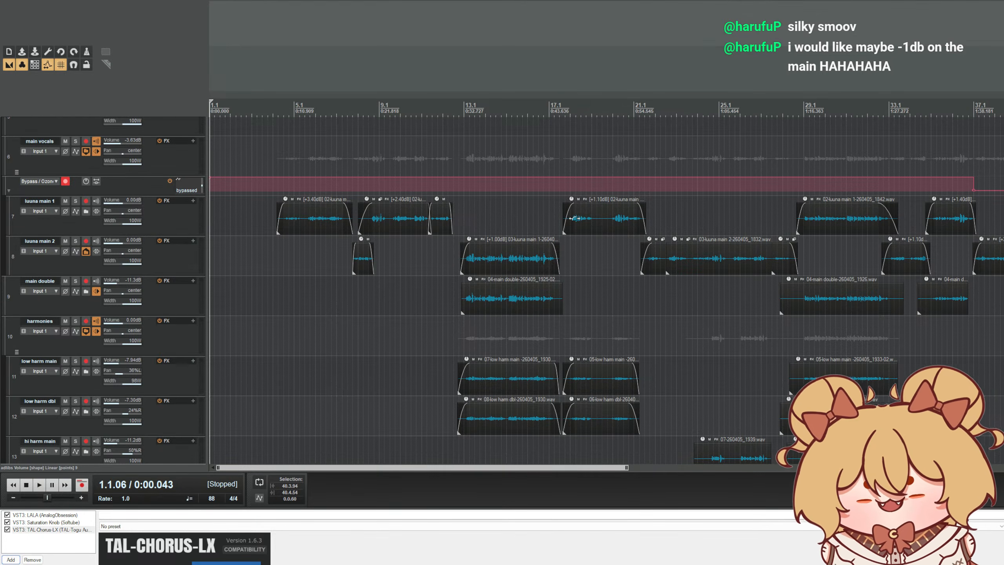
scroll(279, 285, "down", 2)
scroll(155, 256, "up", 2)
left_click(166, 215)
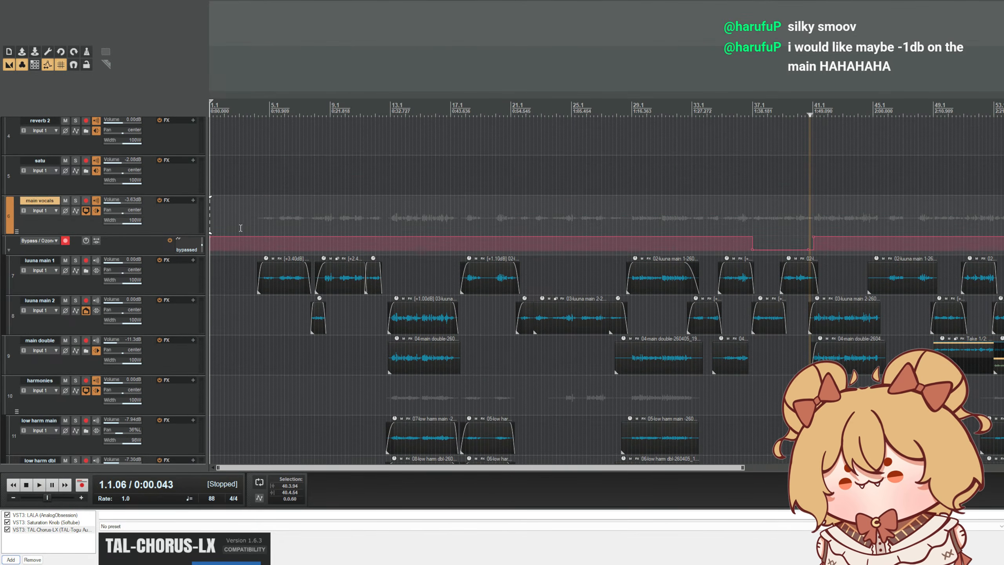
scroll(256, 242, "up", 2)
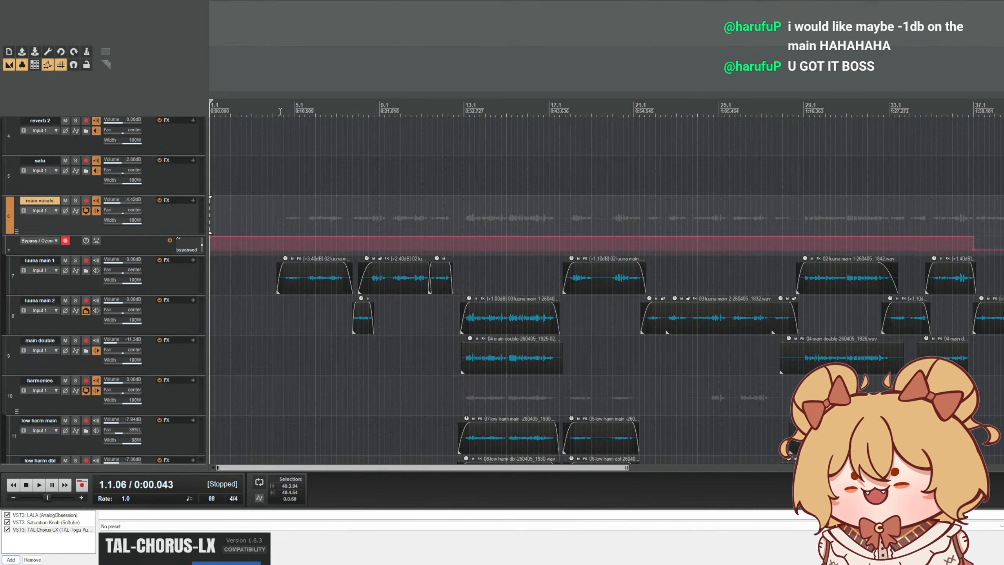
left_click(280, 111)
key("space")
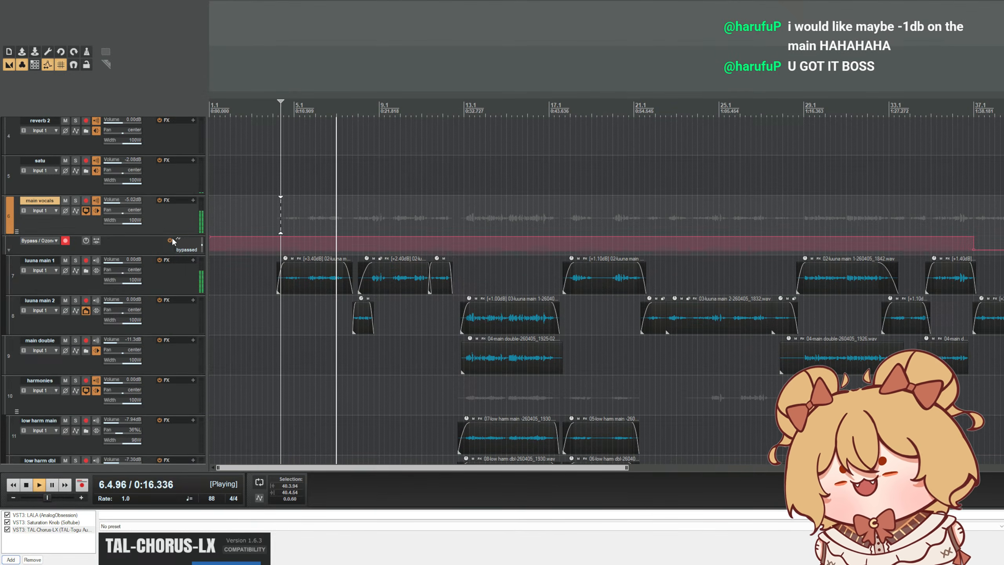
- Show the main vocals volume envelope, lower its whole line to -6.02 dB and replay from bar 4
key("v")
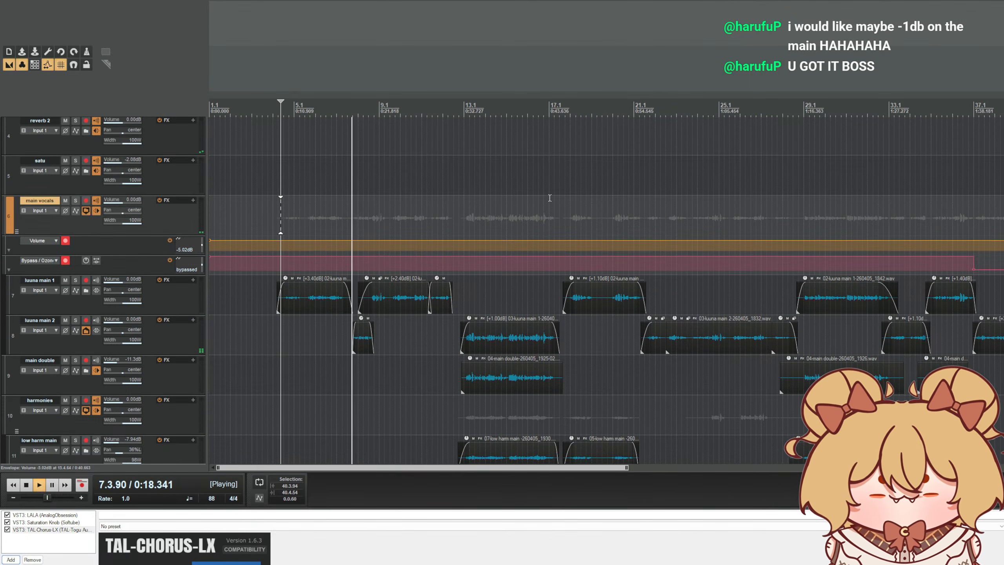
scroll(550, 198, "up", 1)
scroll(664, 191, "up", 1)
scroll(633, 246, "up", 1)
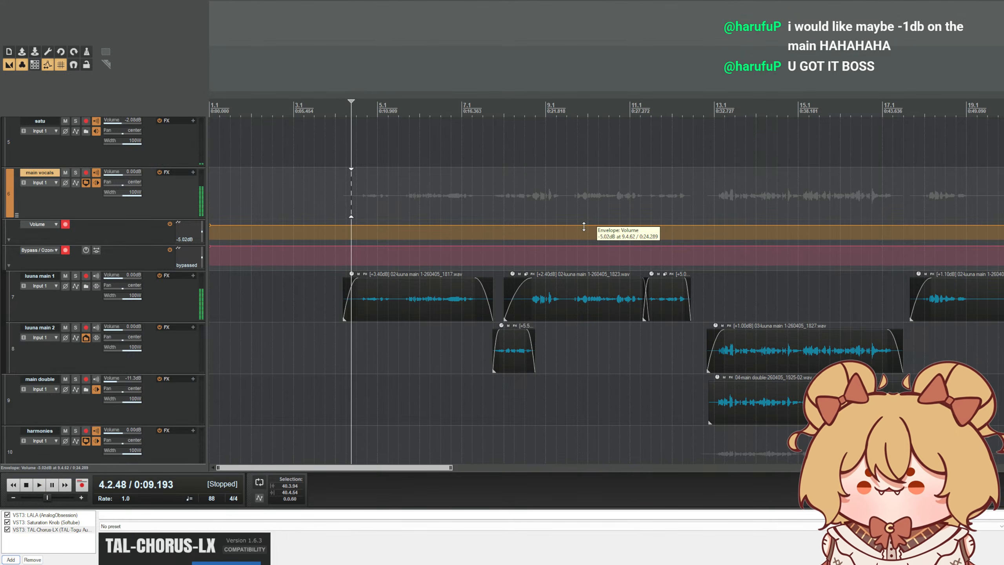
left_click_drag(584, 227, 585, 227)
key("space")
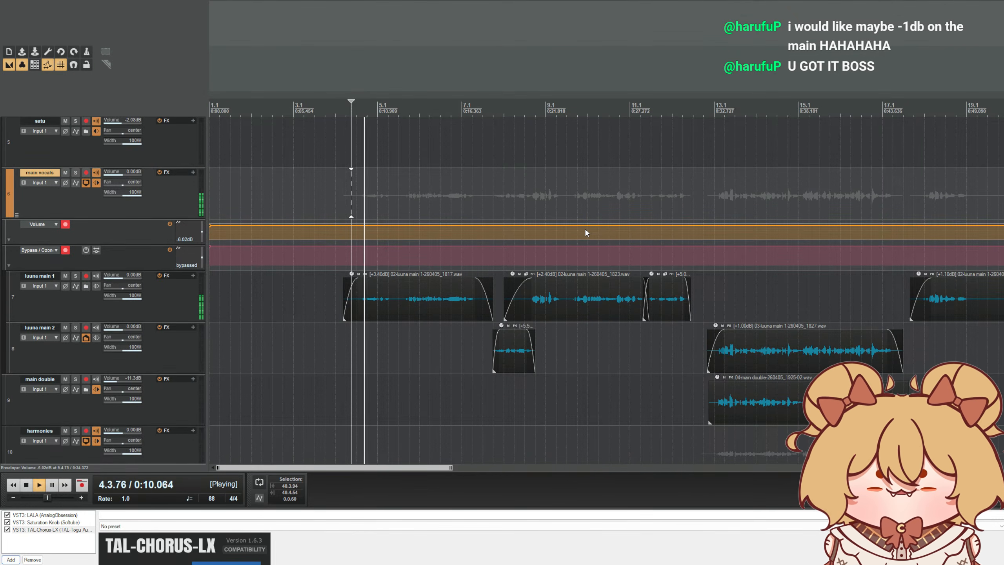
- Raise the whole main vocals volume envelope to -5.22 dB and play from bars 4, 11 and 13 to check it
key("space")
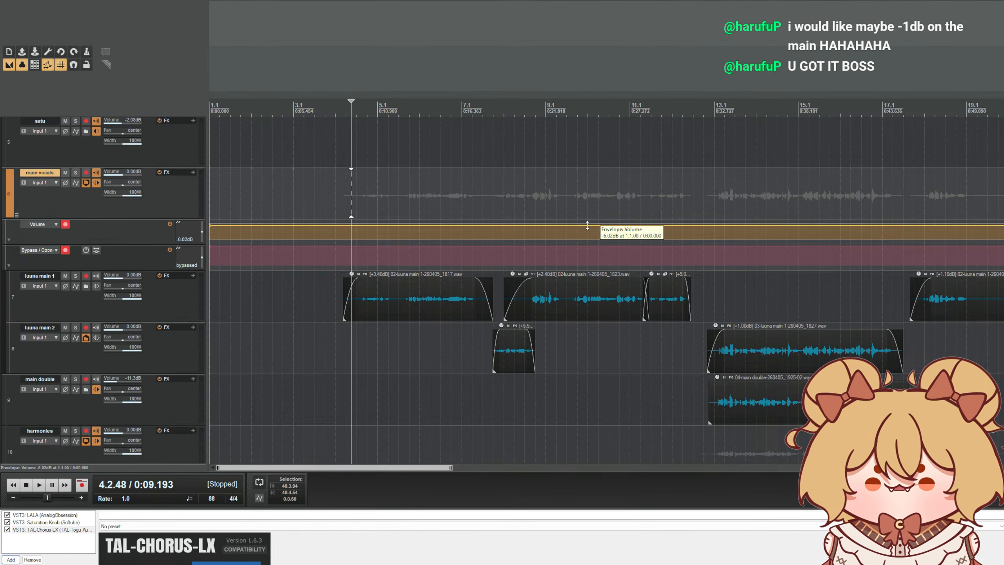
left_click_drag(587, 225, 588, 223)
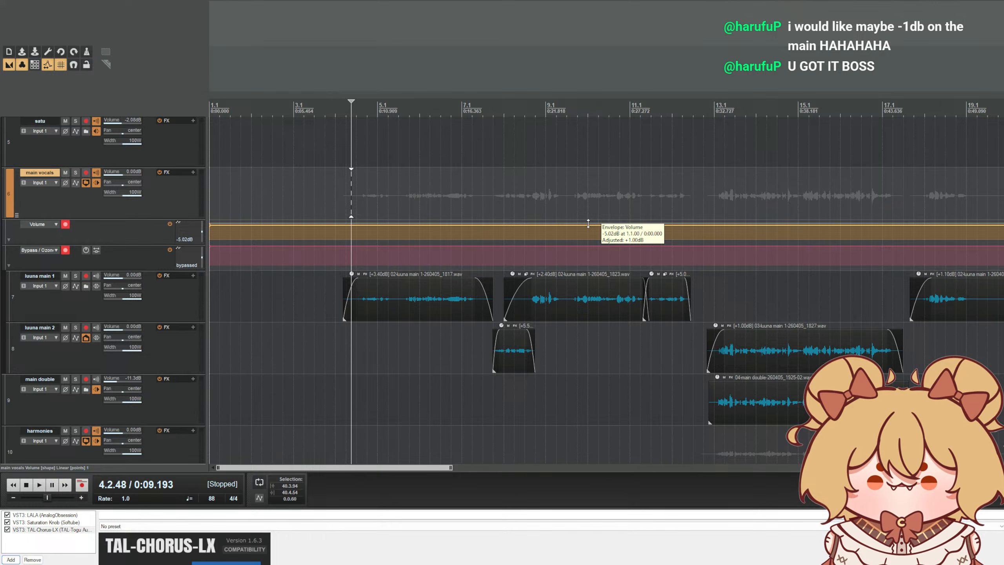
key("space")
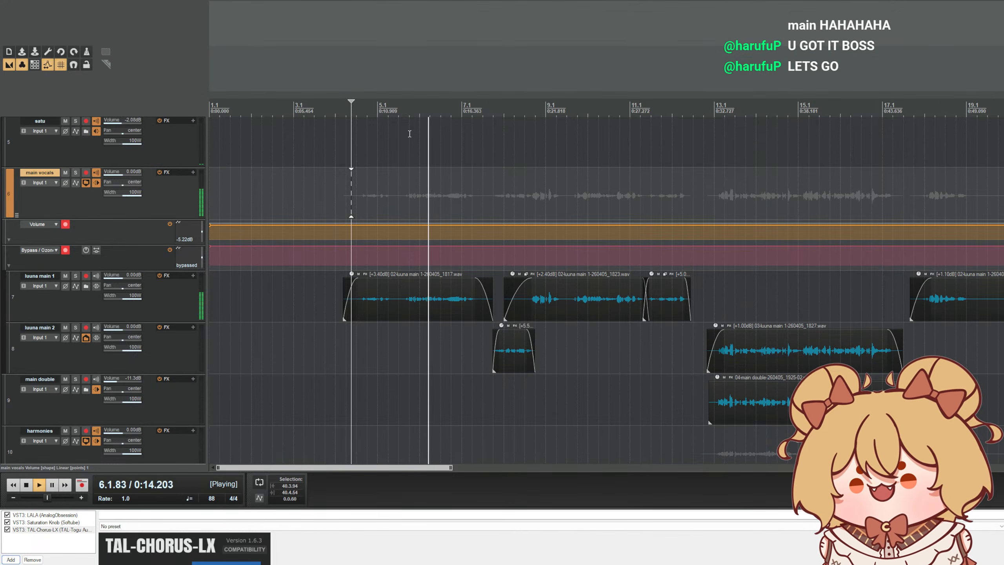
left_click(631, 109)
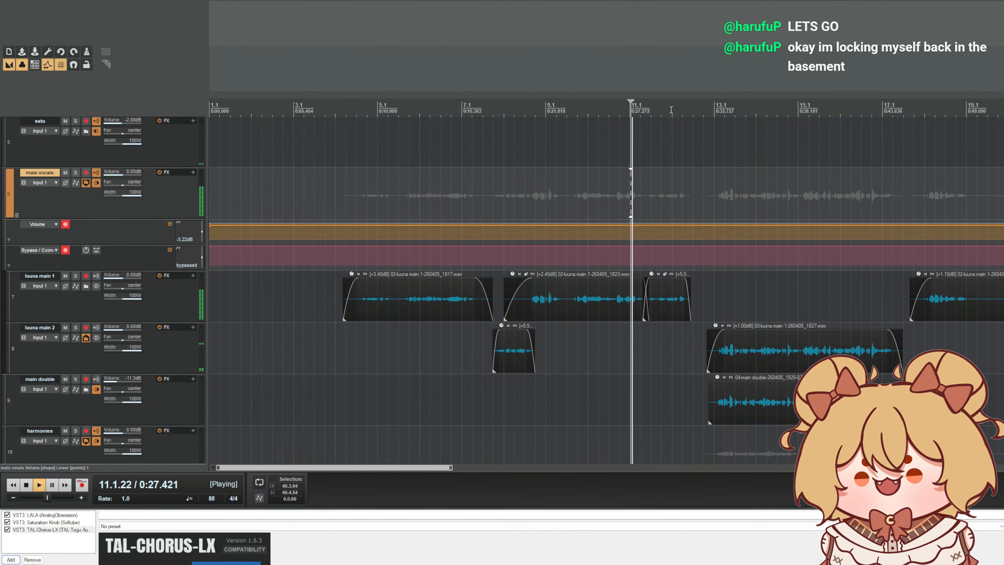
left_click(717, 113)
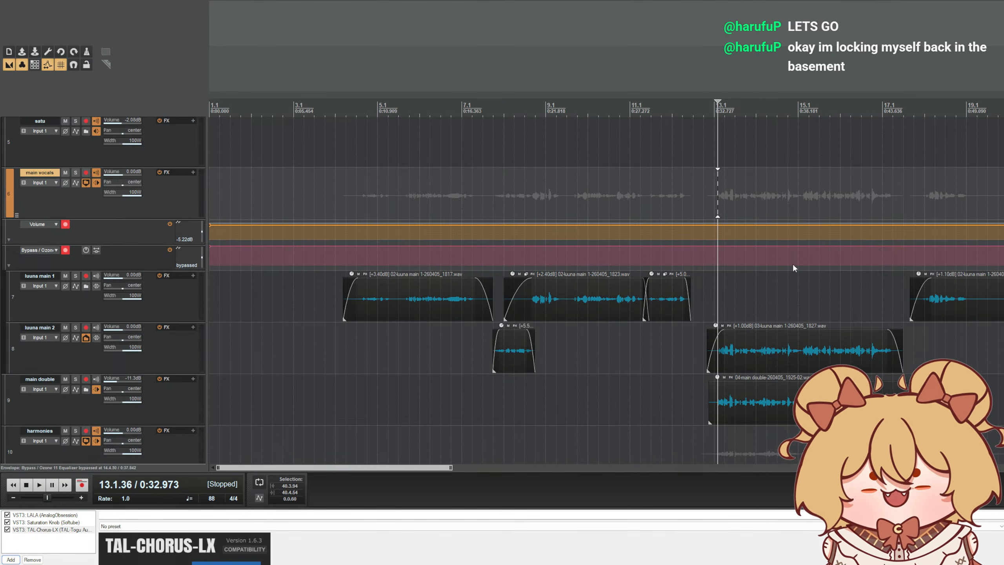
- Try a slightly louder main vocals volume envelope section between added points around the bar 13 clip, and undo it
scroll(802, 253, "down", 3)
key("space")
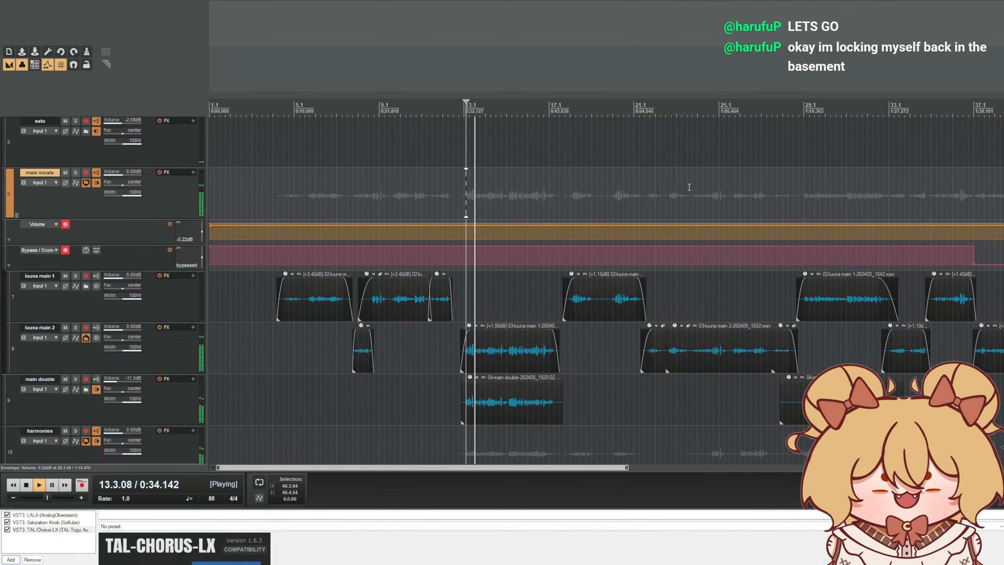
scroll(689, 187, "up", 3)
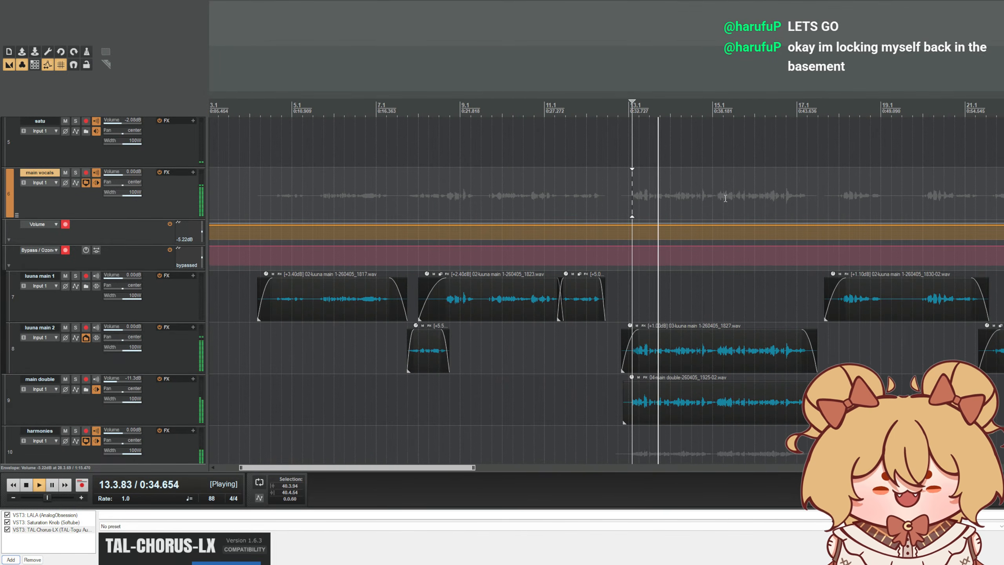
left_click(623, 224)
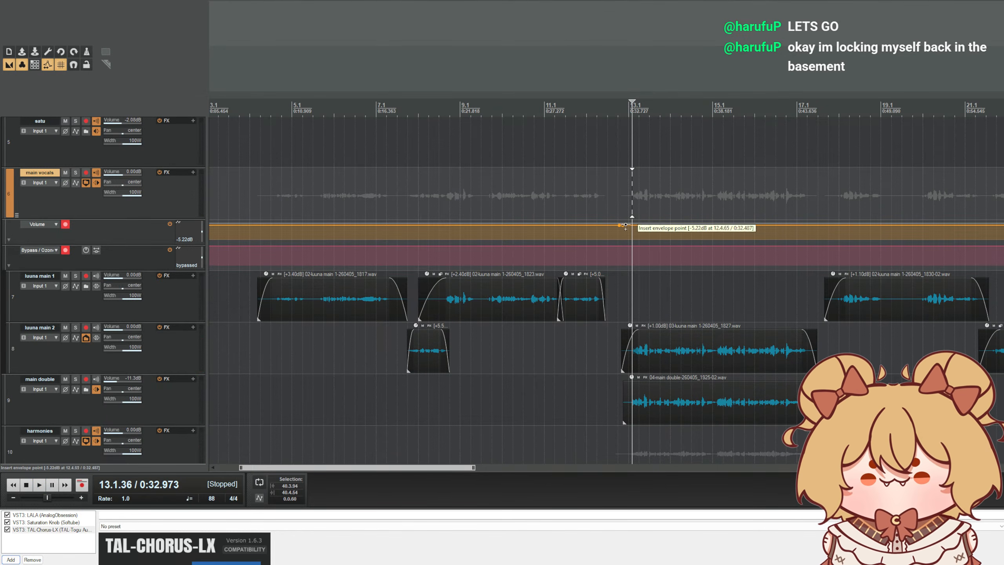
scroll(817, 235, "left", 1)
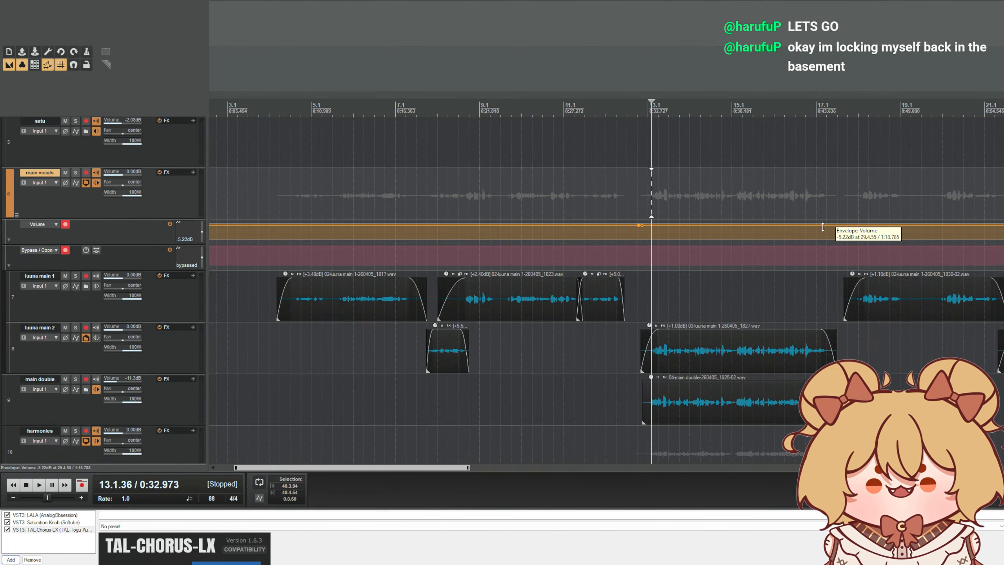
left_click(840, 226)
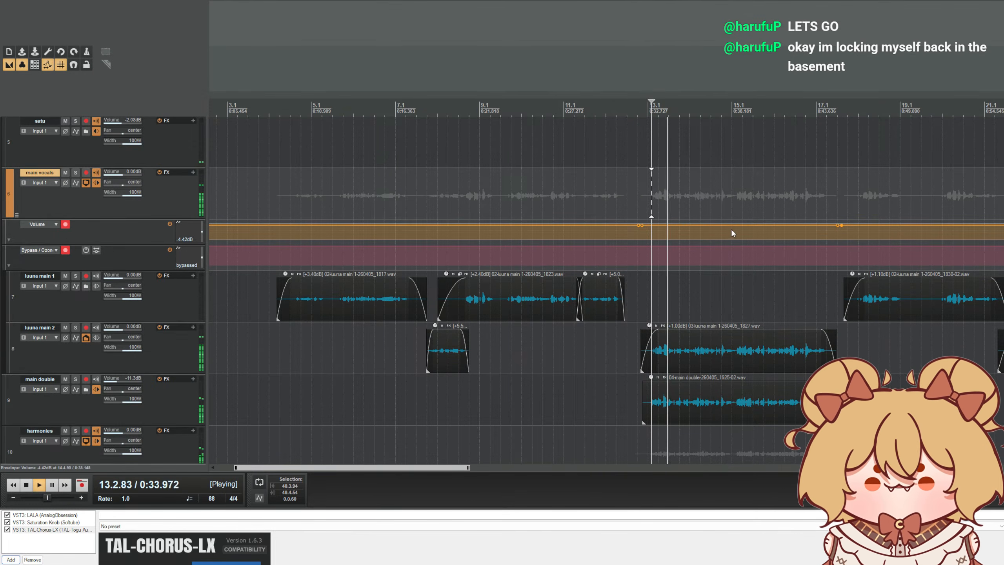
key("space")
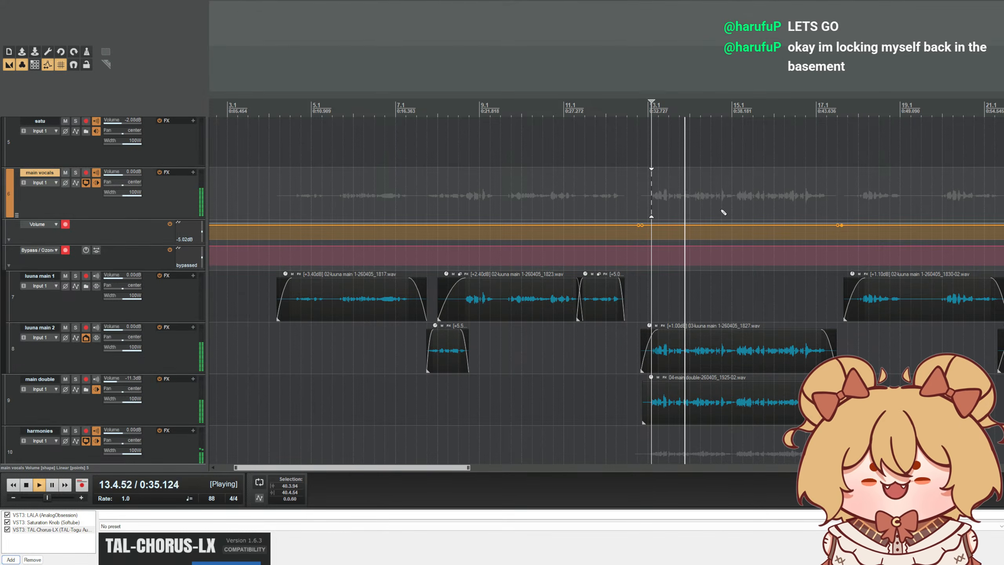
key("ctrl+z")
key("ctrl+z")
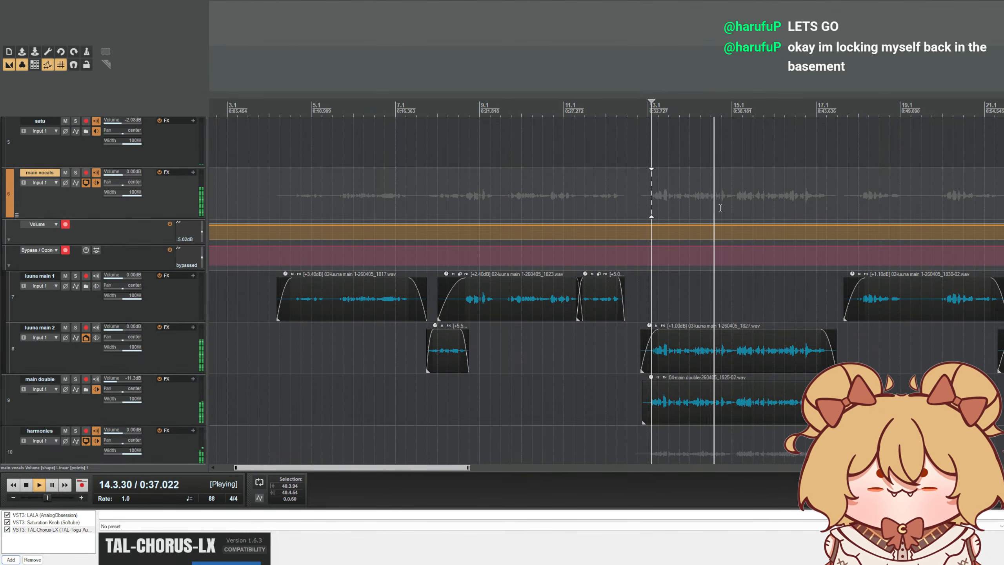
- Play from just before bar 17 and slightly trim the start of the following luuna main 1 clip
scroll(719, 203, "down", 3)
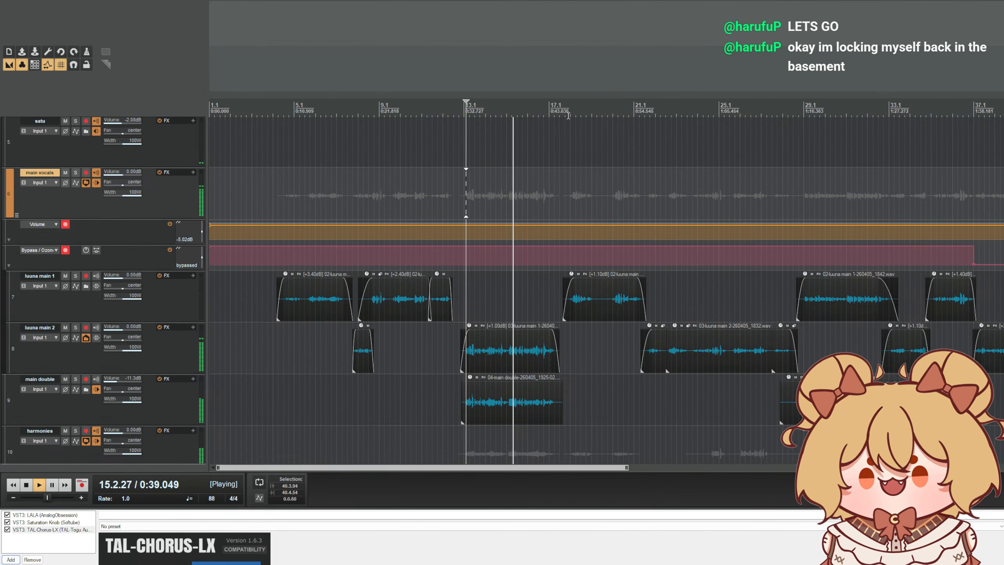
left_click(569, 115)
scroll(627, 120, "up", 3)
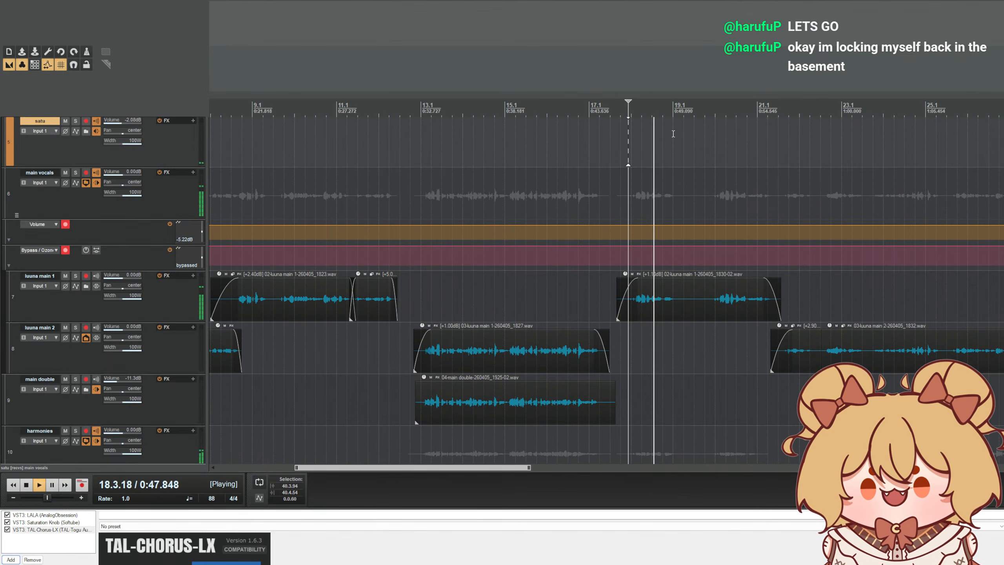
left_click(585, 112)
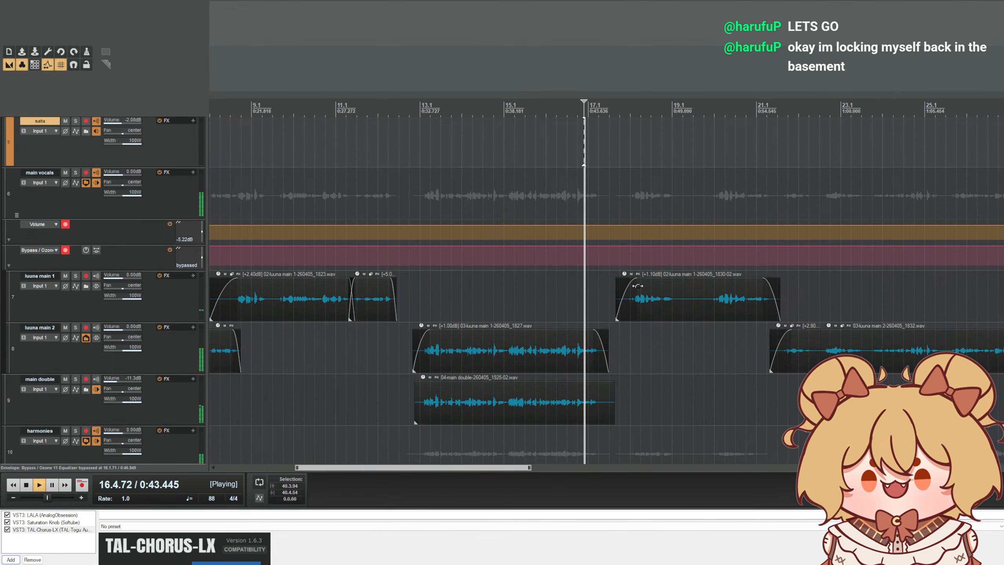
left_click_drag(616, 298, 620, 298)
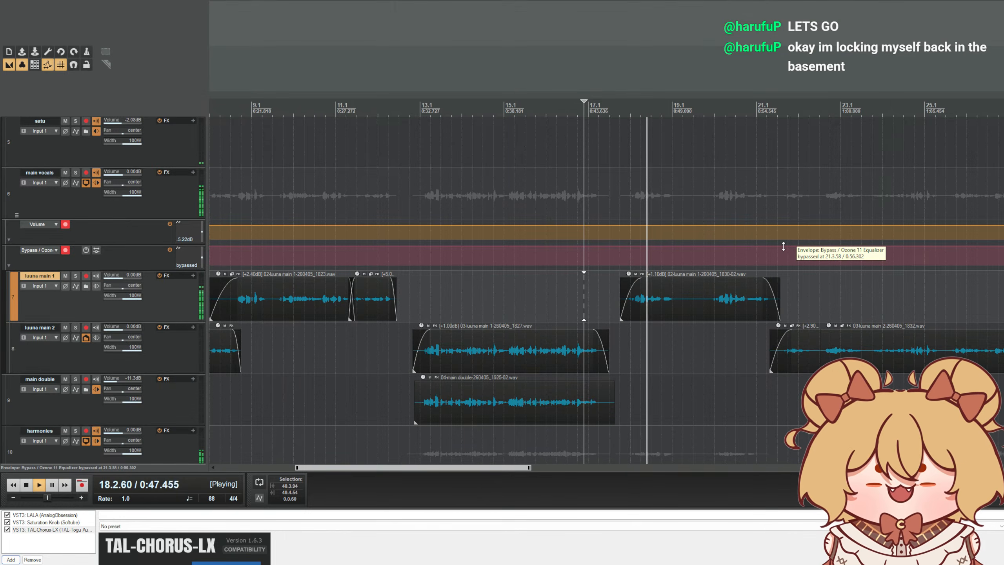
- Add main vocals volume envelope points around the luuna main 2 clips in bars 21 to 28 and raise that section to -5.02 dB
scroll(776, 238, "down", 3)
left_click(652, 104)
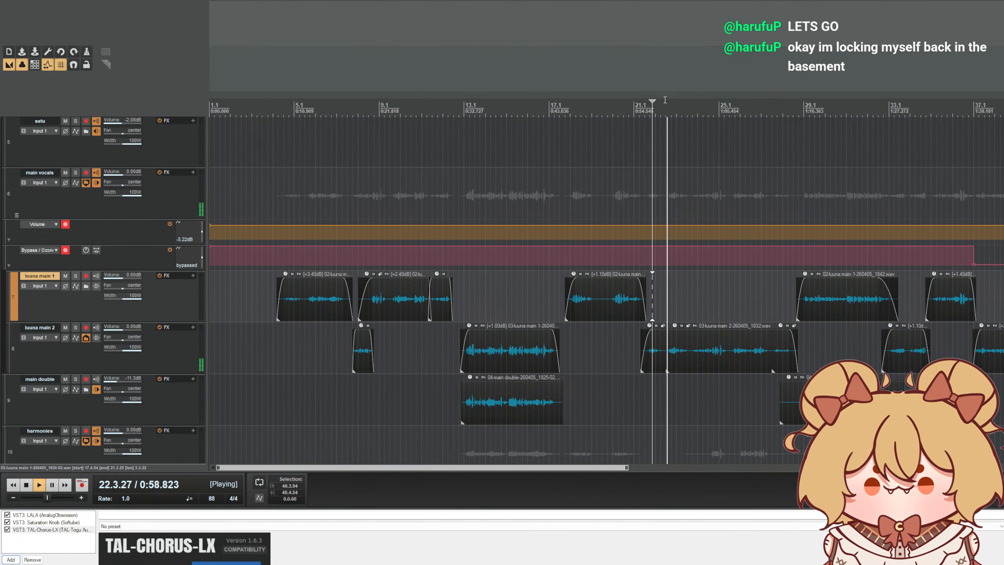
scroll(739, 121, "up", 3)
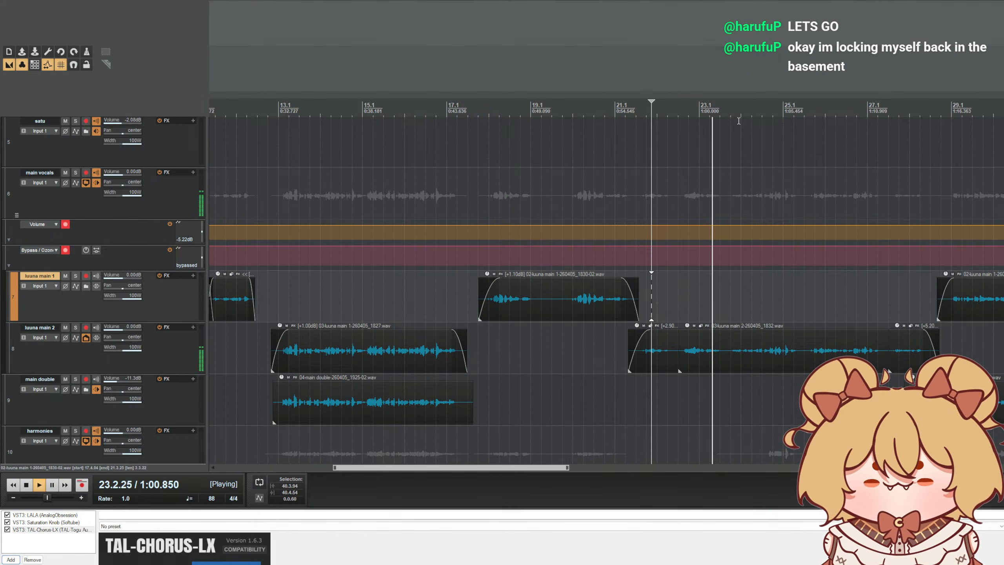
scroll(739, 121, "down", 3)
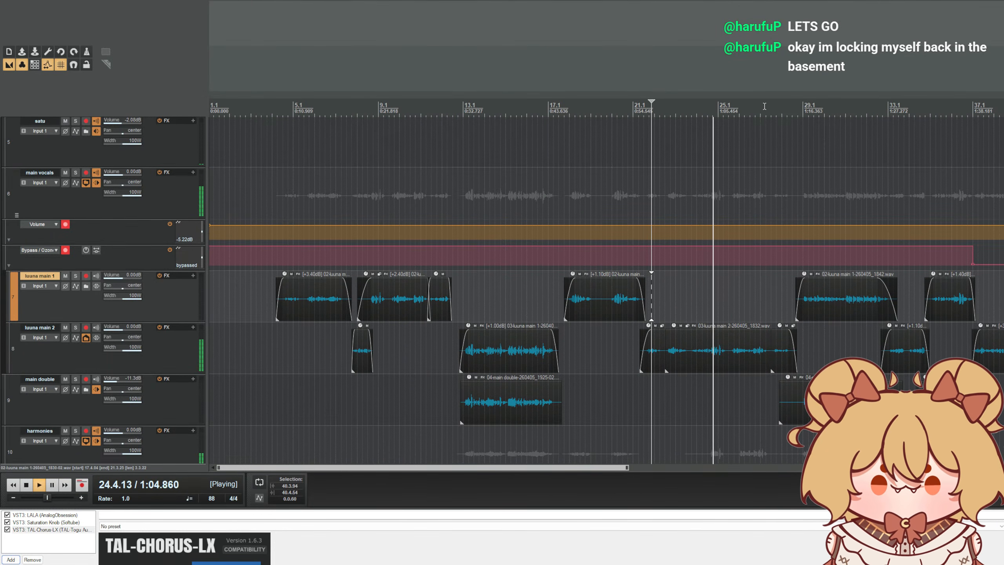
scroll(758, 120, "up", 3)
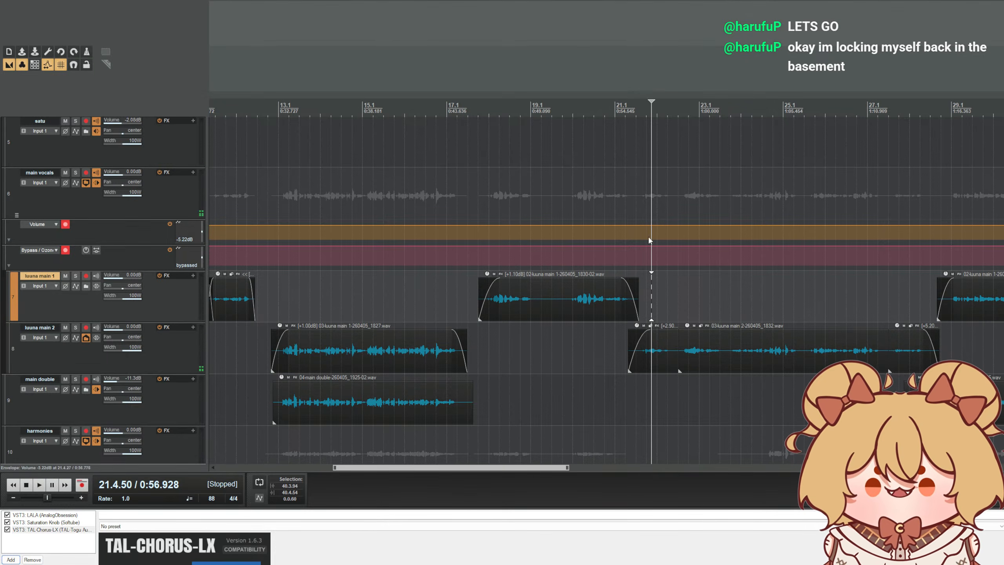
left_click_drag(641, 225, 637, 227)
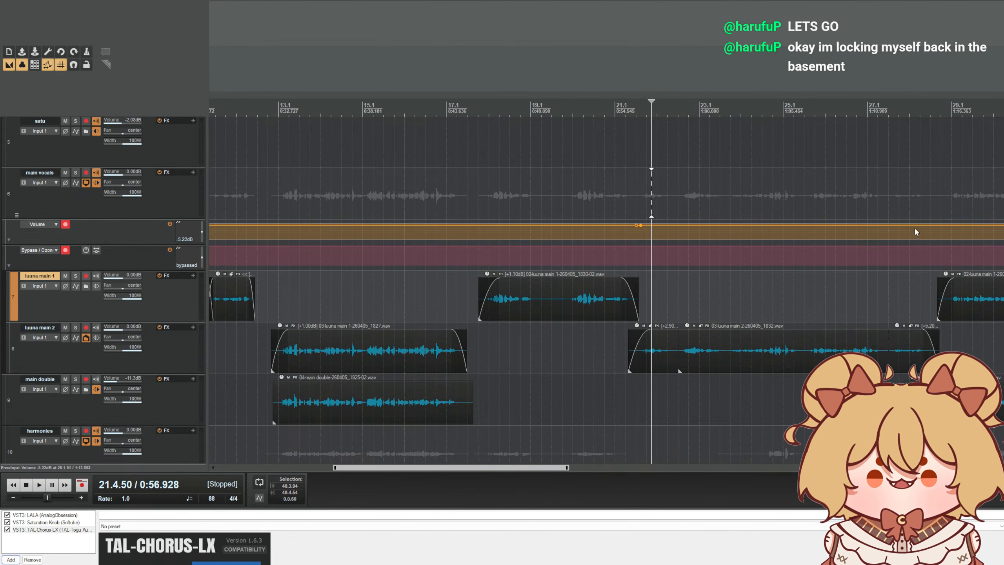
left_click(895, 226)
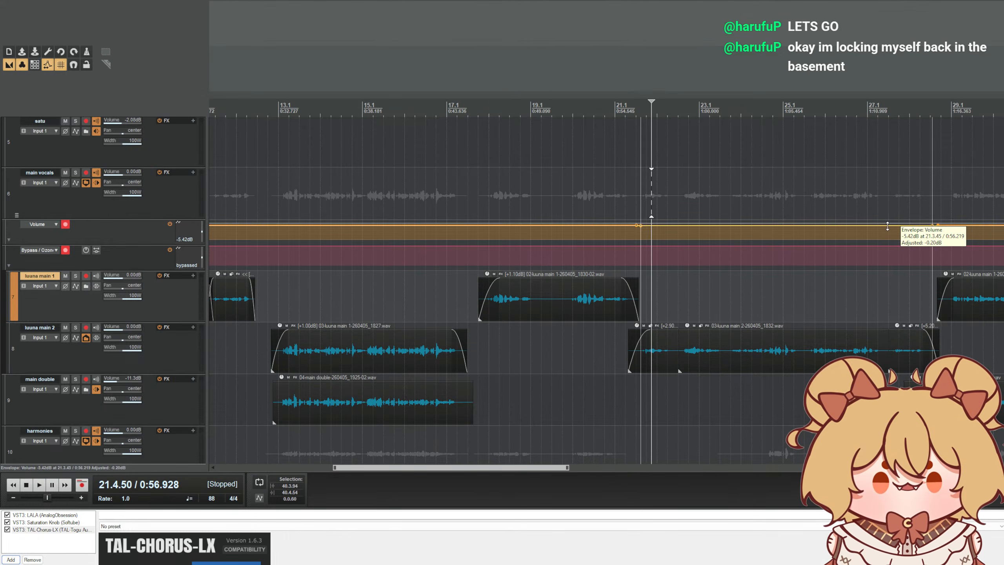
left_click_drag(888, 225, 887, 225)
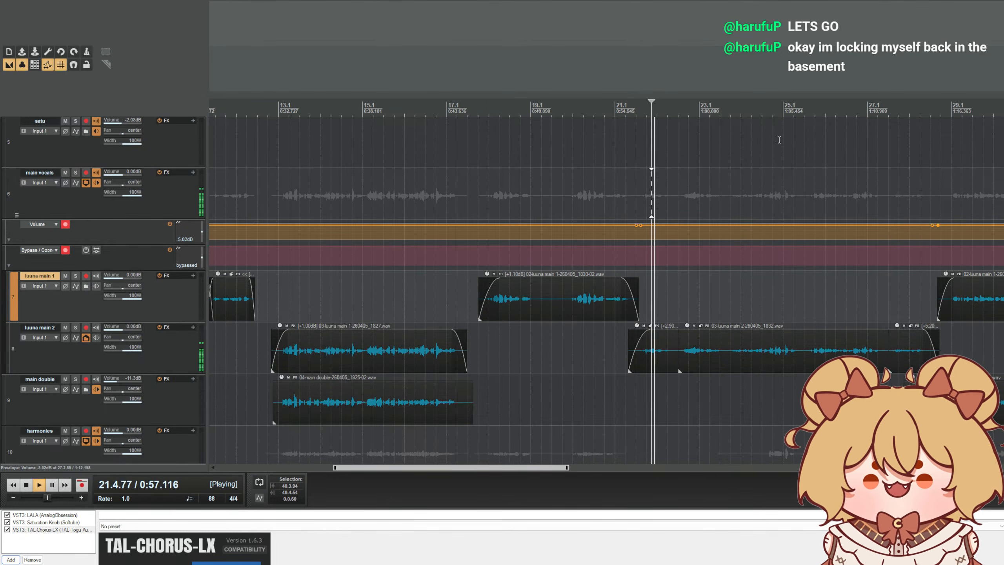
- Replay from around bar 20 and fine-tune the main vocals volume envelope section in bars 21 to 28, settling on -5.02 dB
left_click(632, 104)
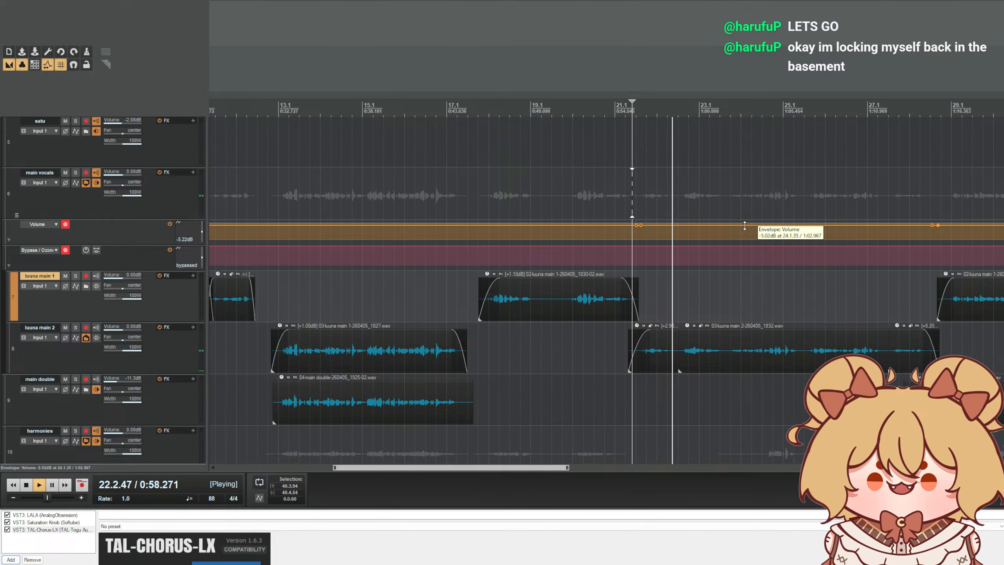
left_click(538, 120)
left_click(590, 120)
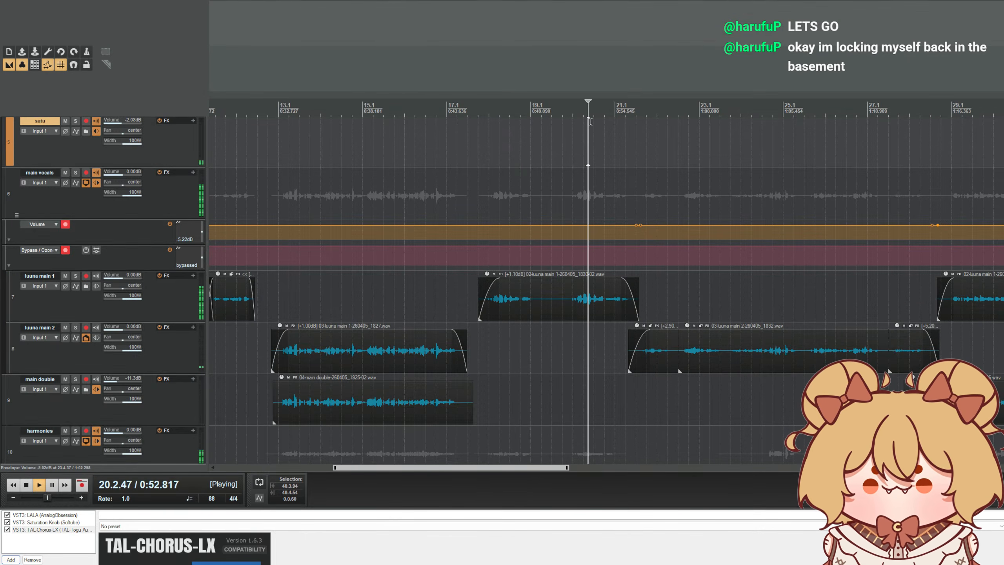
left_click(636, 225)
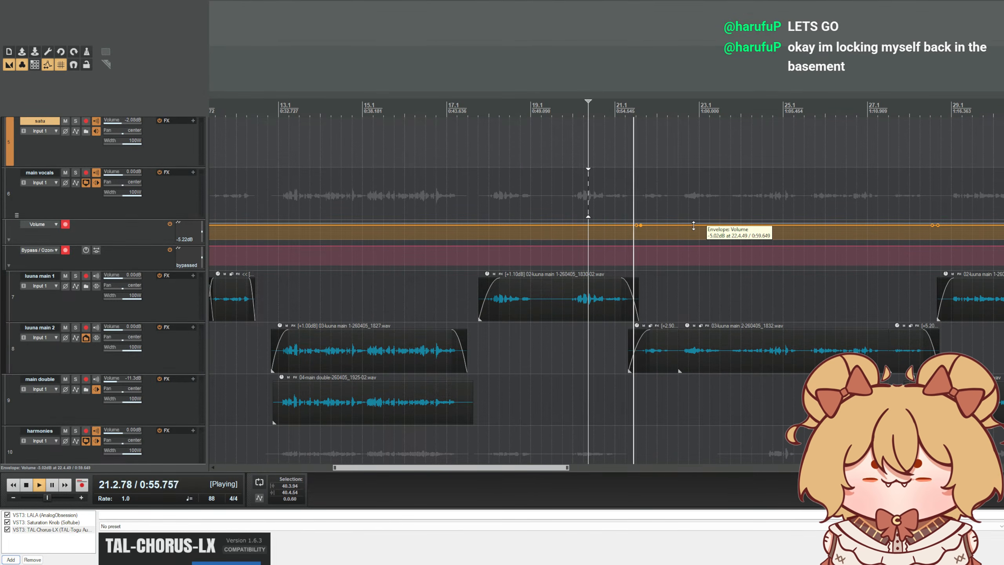
left_click_drag(695, 227, 696, 227)
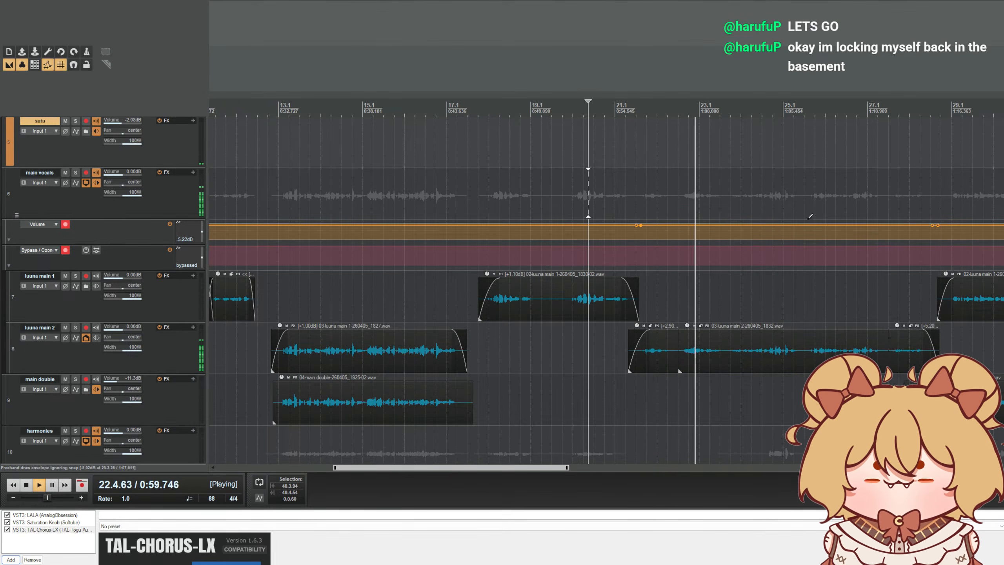
scroll(819, 216, "up", 2)
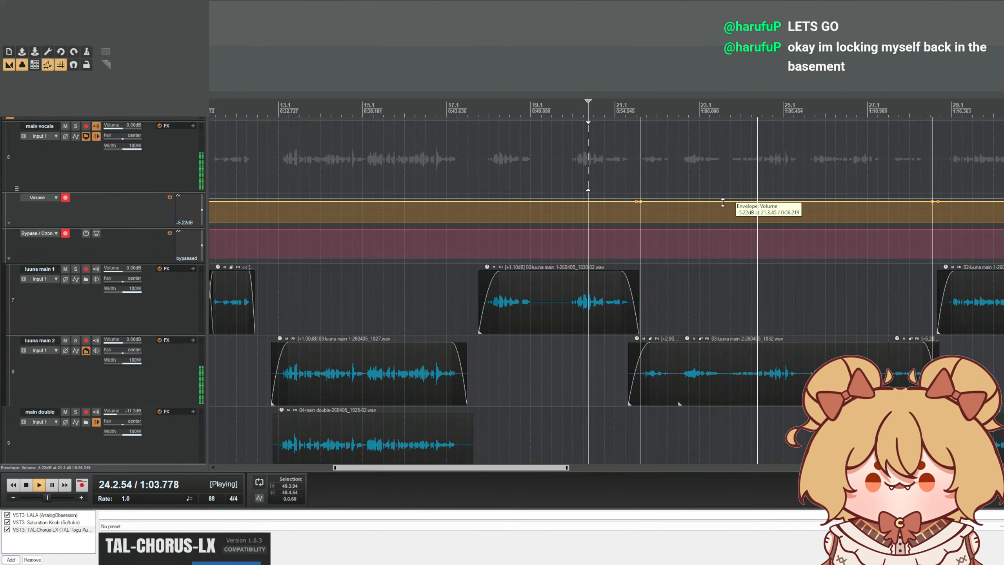
left_click_drag(722, 203, 673, 202)
scroll(680, 202, "up", 2)
scroll(733, 188, "down", 1)
scroll(763, 182, "down", 2)
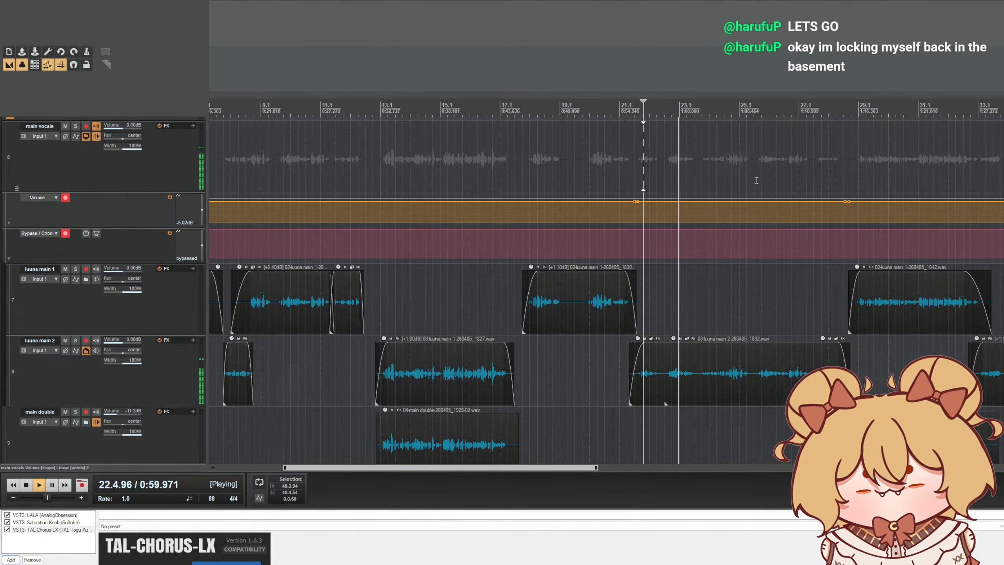
- Play the song from just before bar 29 to check the main vocals section
scroll(766, 178, "down", 1)
left_click(774, 98)
scroll(848, 123, "up", 2)
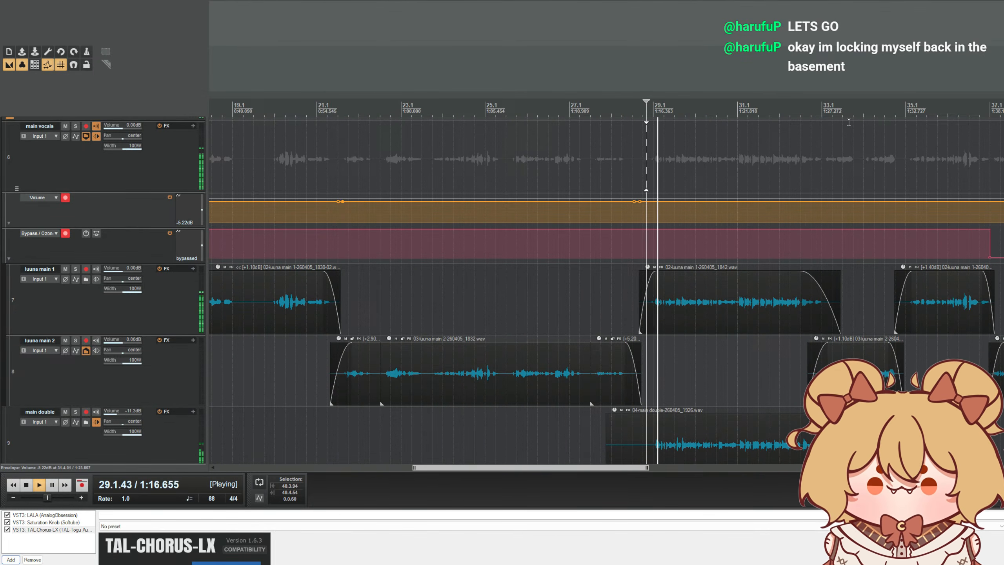
scroll(731, 297, "down", 2)
scroll(640, 435, "up", 2)
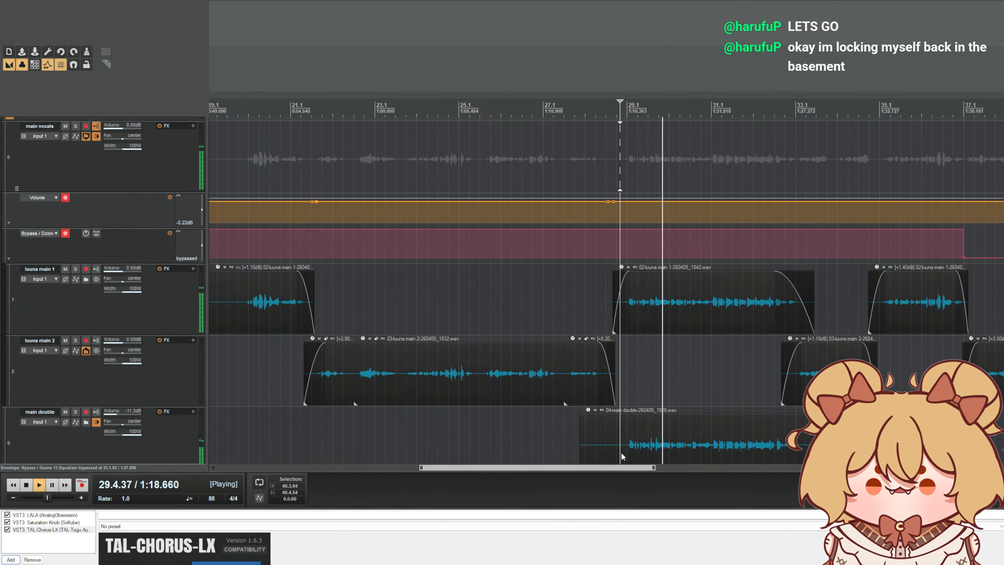
left_click_drag(624, 468, 691, 468)
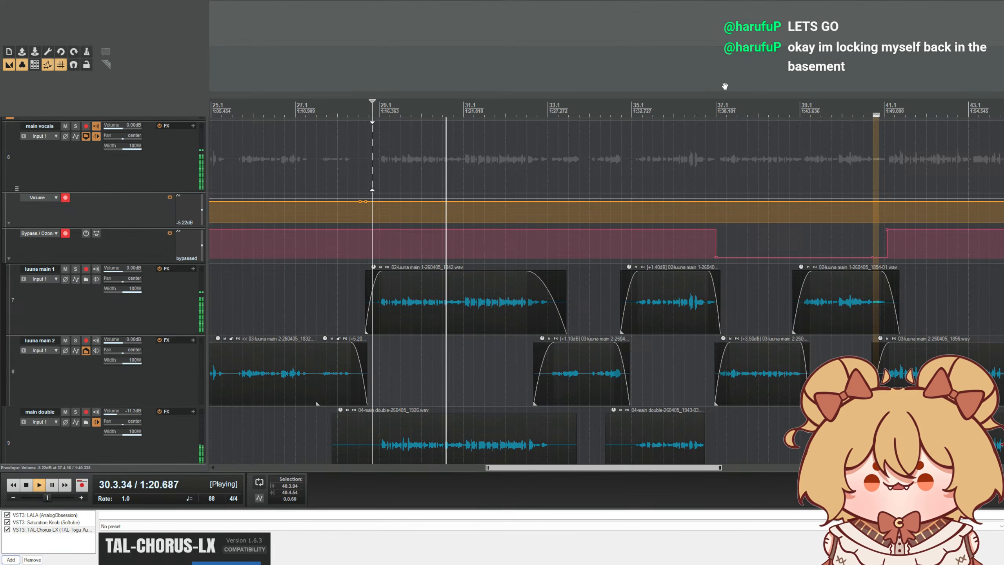
- Stop playback and add main vocals volume envelope points just before bar 37 and around the start of bar 41
left_click(711, 111)
scroll(658, 198, "up", 3)
key("space")
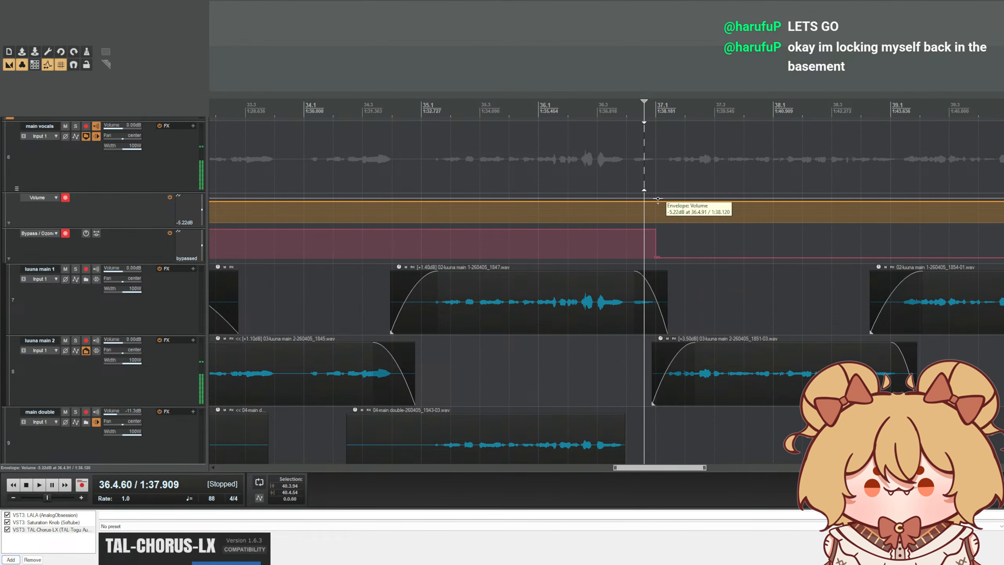
left_click(657, 199)
scroll(659, 203, "down", 3)
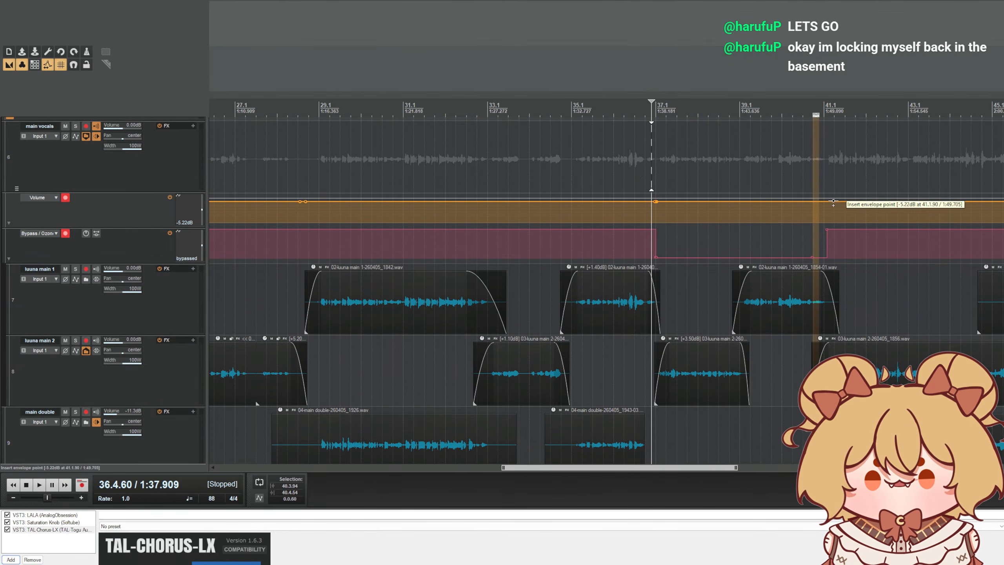
left_click(831, 202)
scroll(832, 202, "up", 1)
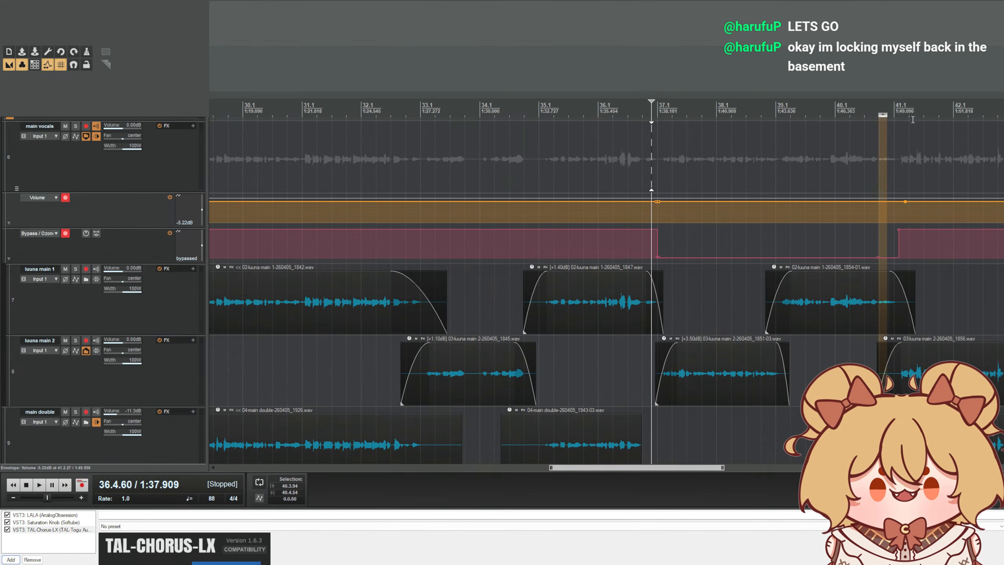
left_click(913, 120)
scroll(901, 120, "up", 3)
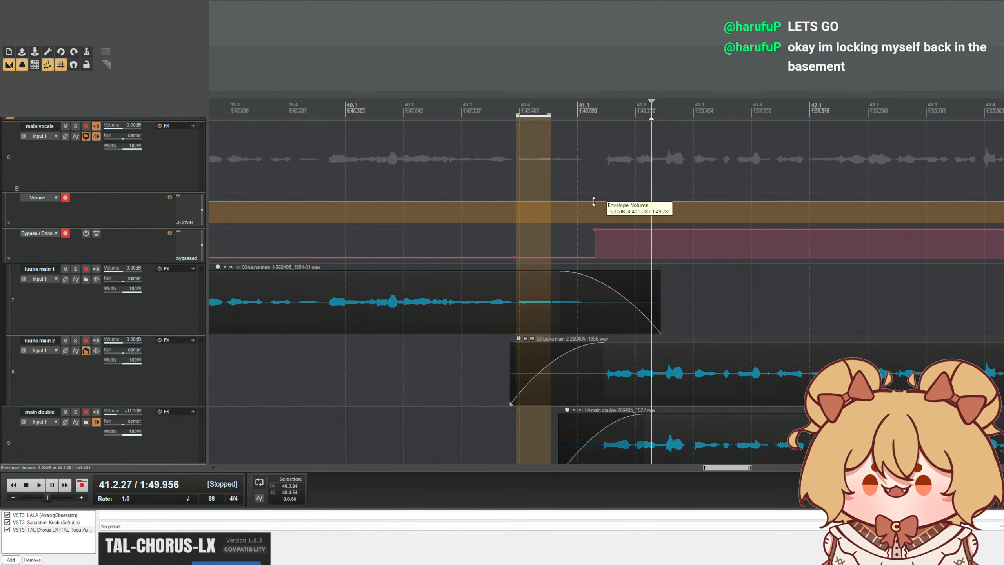
scroll(503, 187, "down", 3)
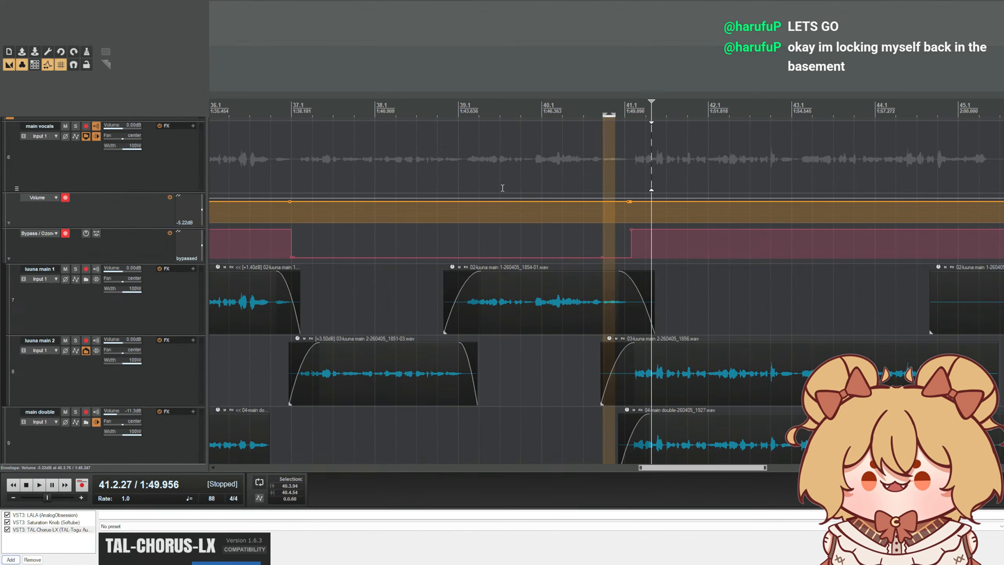
scroll(400, 203, "up", 2)
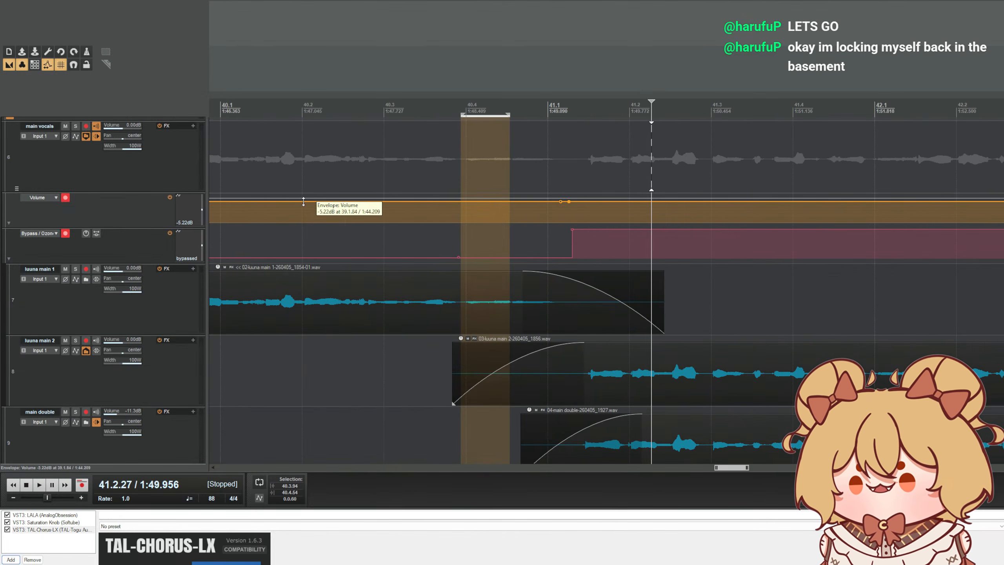
scroll(378, 110, "down", 2)
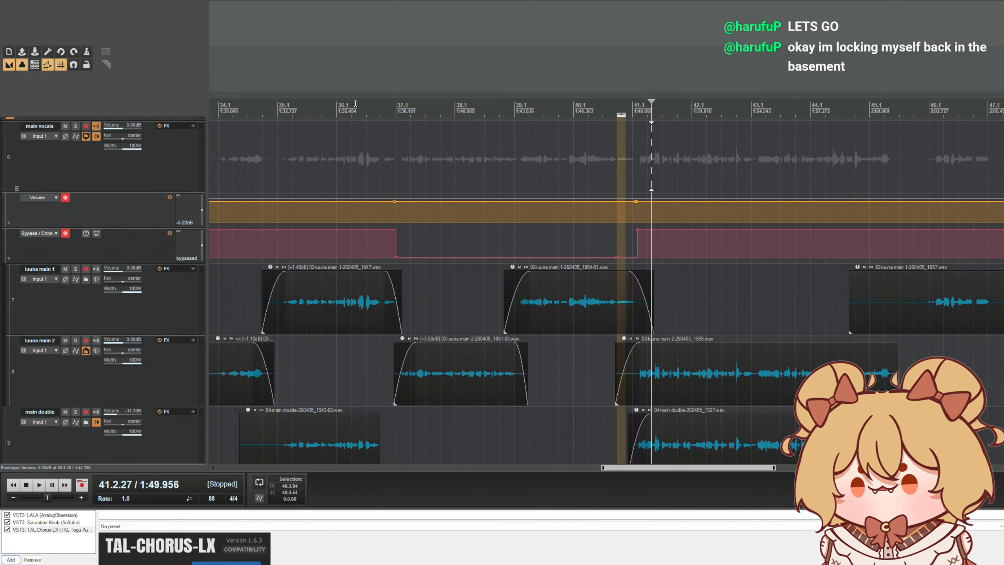
- Refine the main vocals volume envelope points at bar 37 and lower the section in bars 37 to 41 to -6.22 dB
left_click(400, 116)
scroll(400, 116, "up", 6)
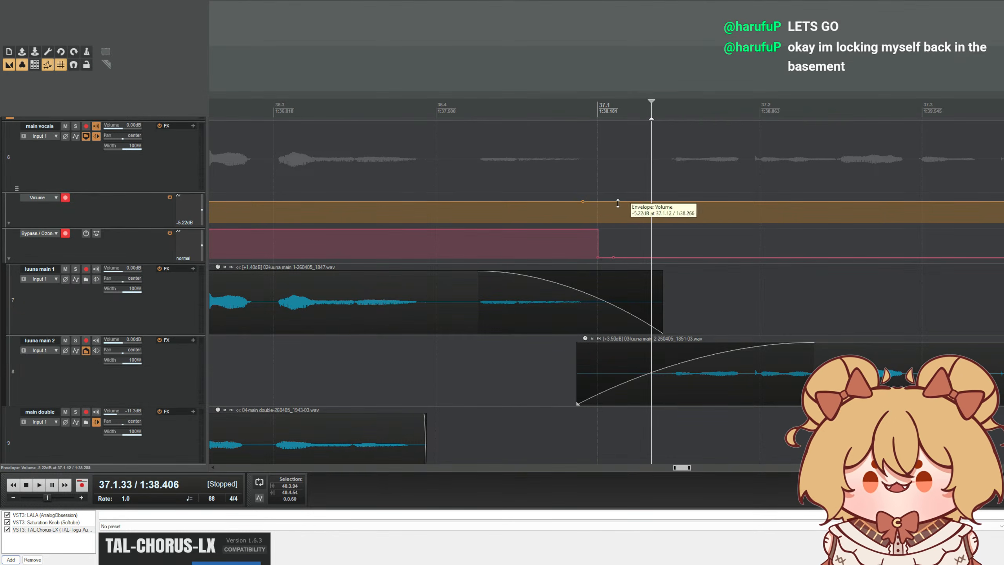
left_click(584, 202)
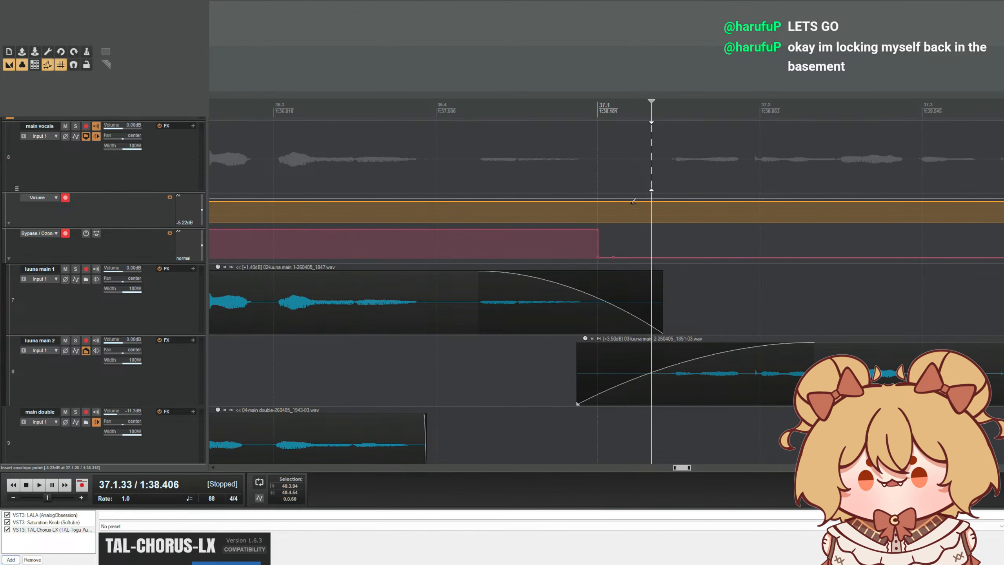
scroll(672, 204, "down", 6)
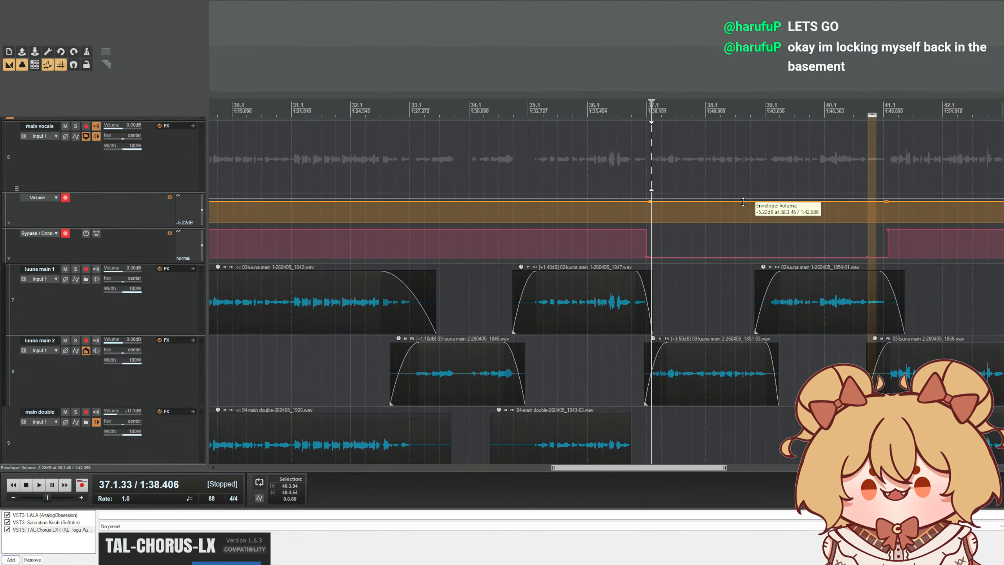
left_click_drag(753, 203, 746, 206)
- Play the song from bar 37 past bar 41 to check the lowered main vocals section, and stop playback
key("space")
scroll(746, 206, "down", 1)
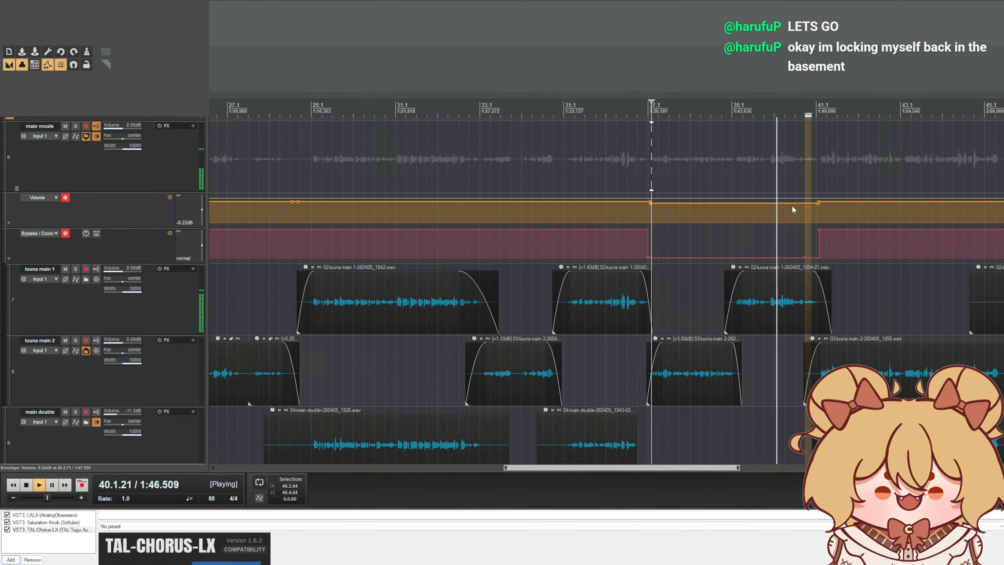
scroll(794, 204, "up", 1)
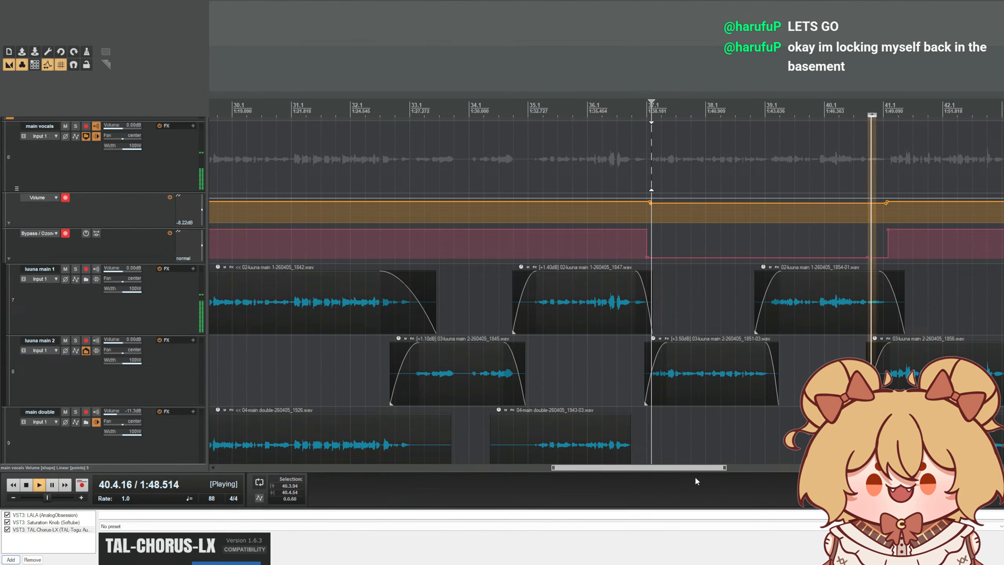
left_click_drag(698, 471, 763, 471)
scroll(729, 337, "up", 1)
scroll(726, 356, "down", 2)
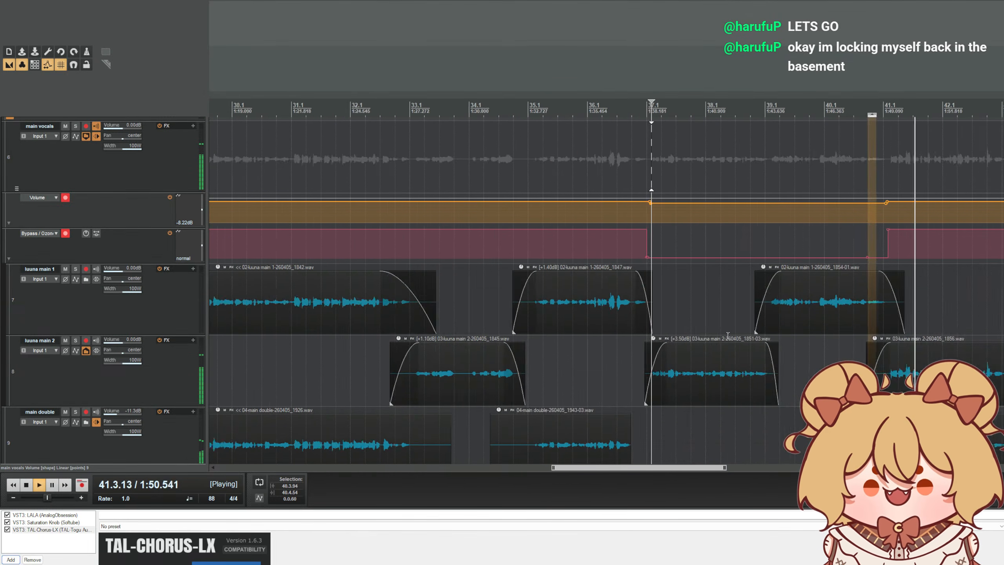
scroll(723, 391, "down", 2)
key("space")
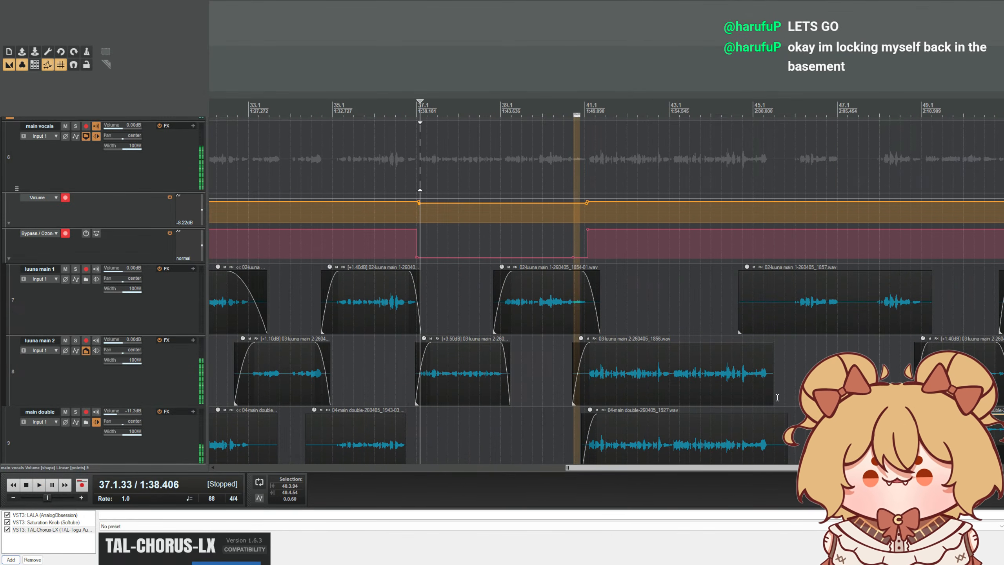
- Look over the main vocal clips and volume envelope from bar 41 to the end of the song
scroll(791, 411, "down", 5)
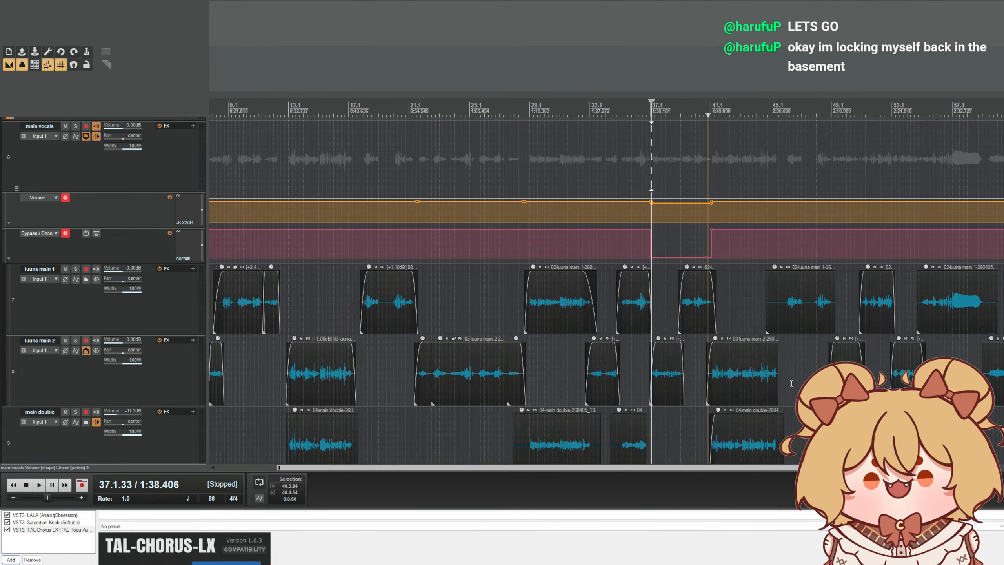
scroll(847, 355, "down", 2)
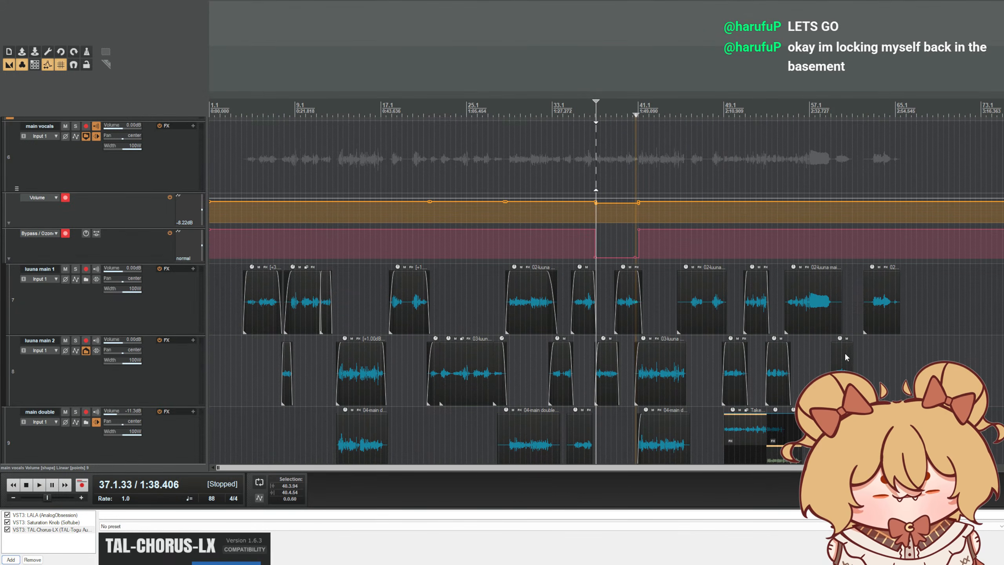
left_click(843, 352)
left_click(881, 316)
left_click(843, 354)
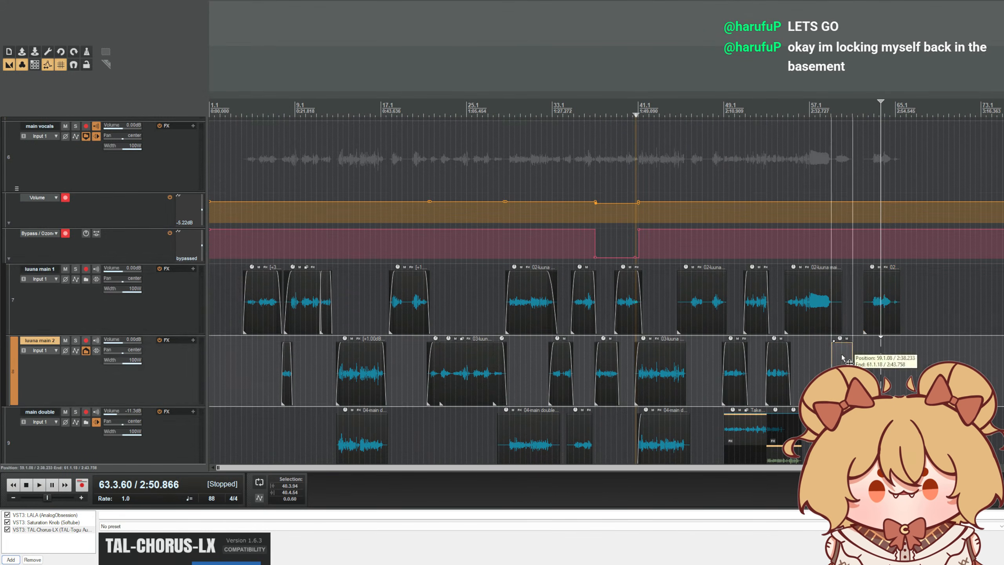
left_click(887, 316)
scroll(822, 311, "up", 8)
left_click(657, 259)
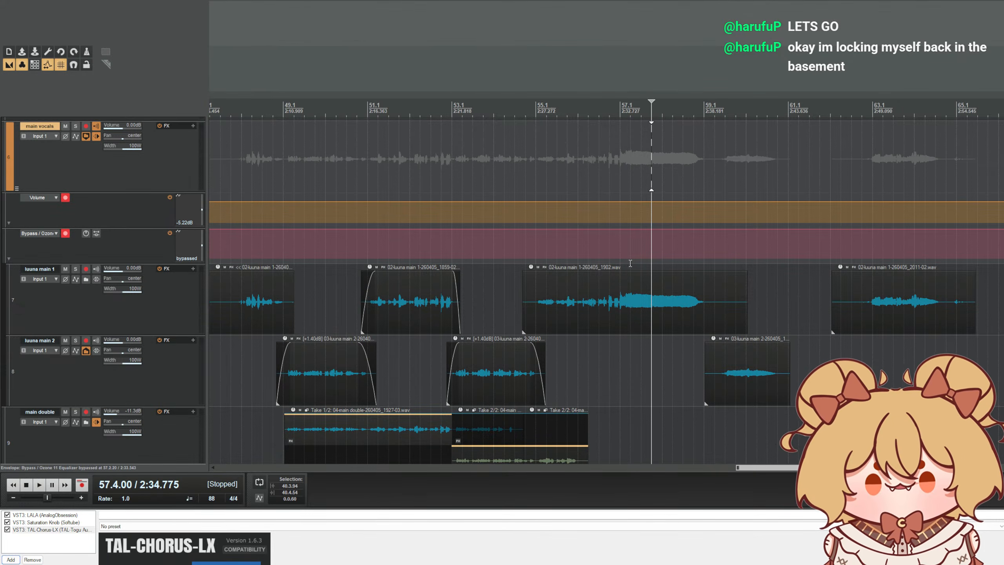
scroll(657, 259, "down", 3)
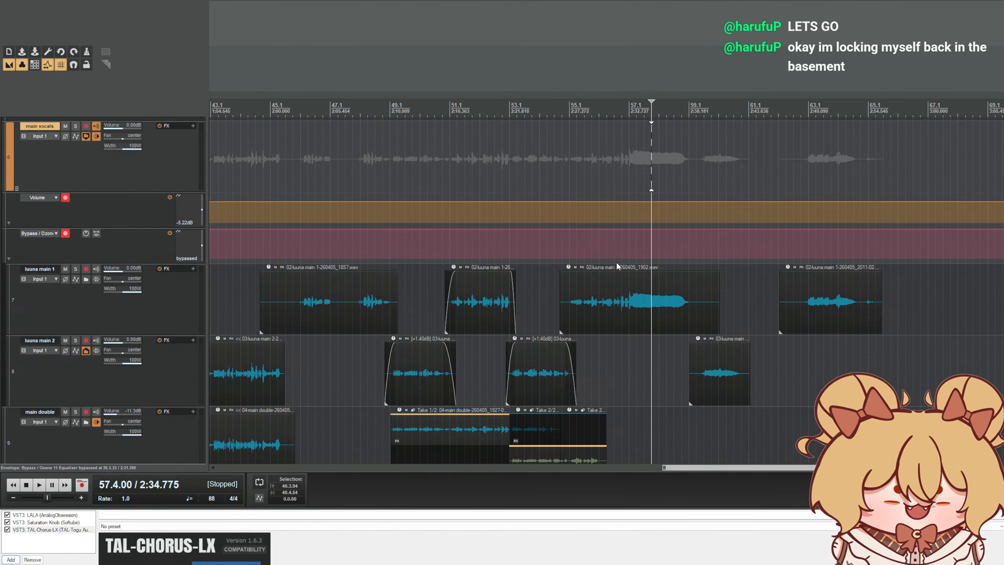
scroll(616, 261, "down", 8)
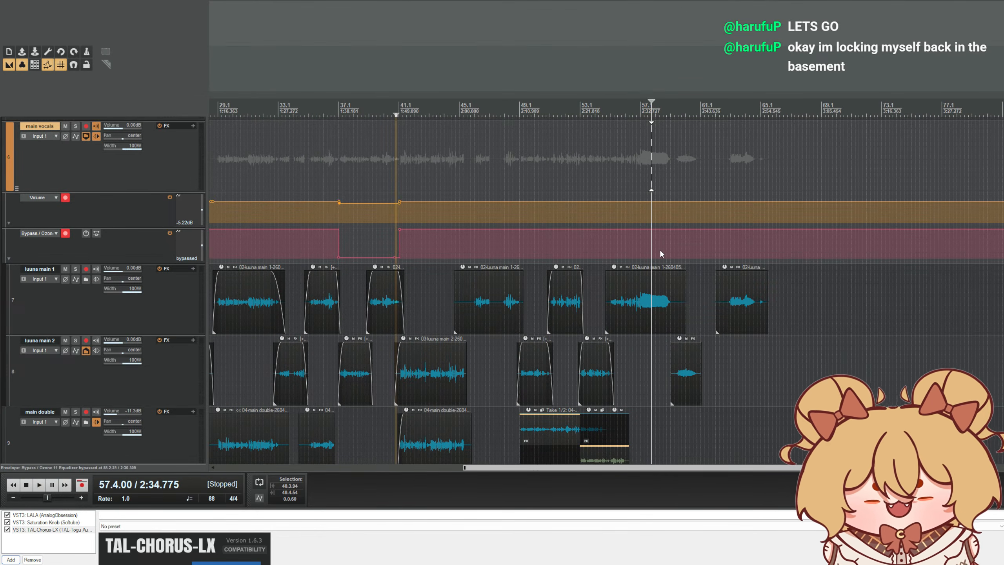
- Remove TAL-Chorus-LX from the adlibs track's effects chain
scroll(263, 280, "down", 10)
scroll(371, 276, "up", 4)
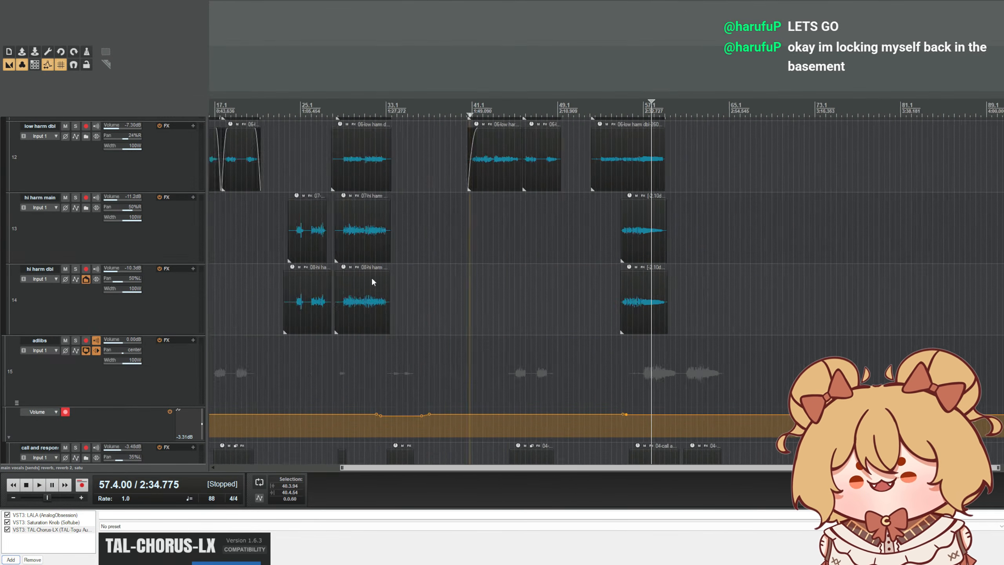
scroll(164, 279, "down", 4)
scroll(165, 246, "up", 4)
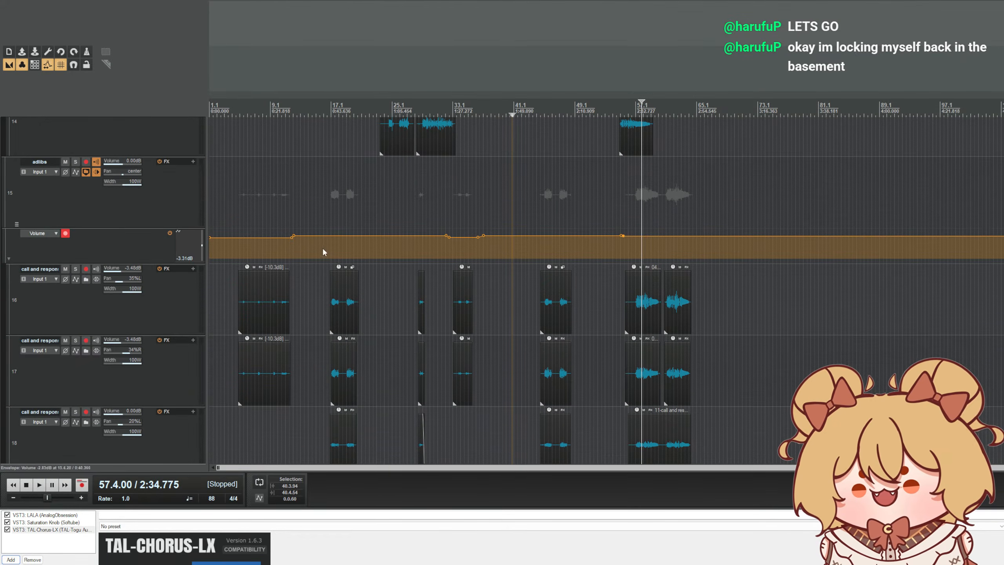
left_click(195, 233)
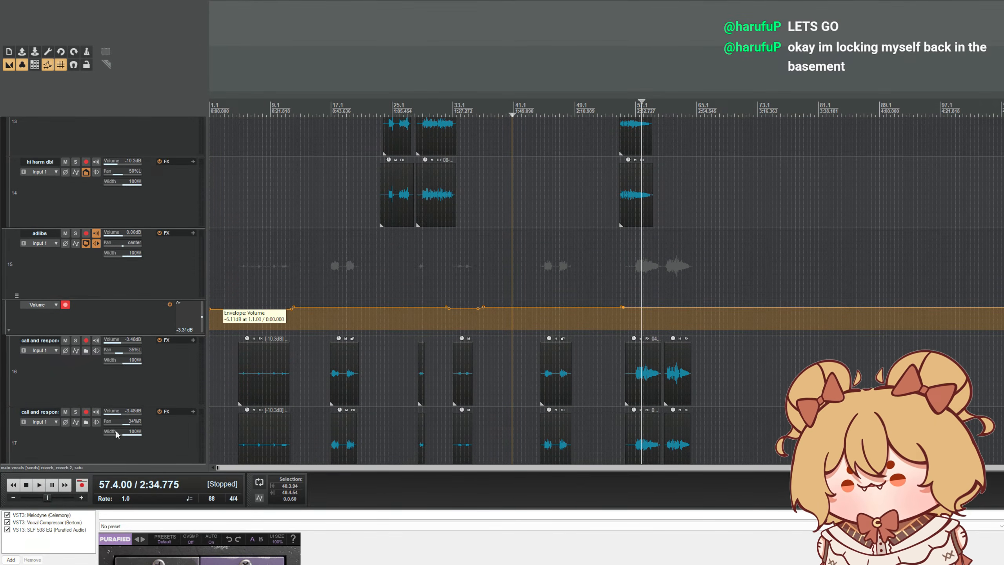
left_click(154, 292)
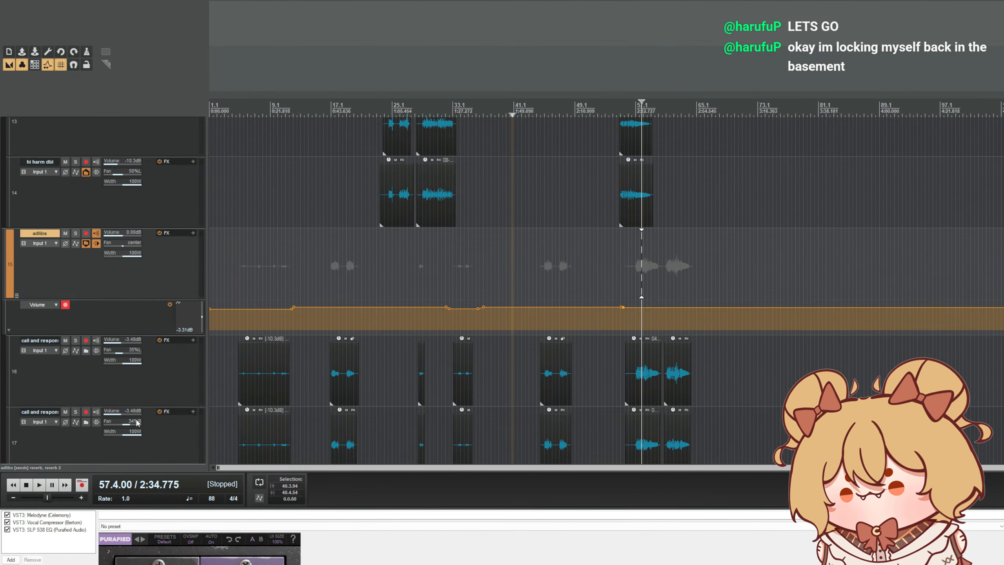
scroll(160, 223, "up", 1)
left_click(252, 111)
scroll(260, 111, "down", 2)
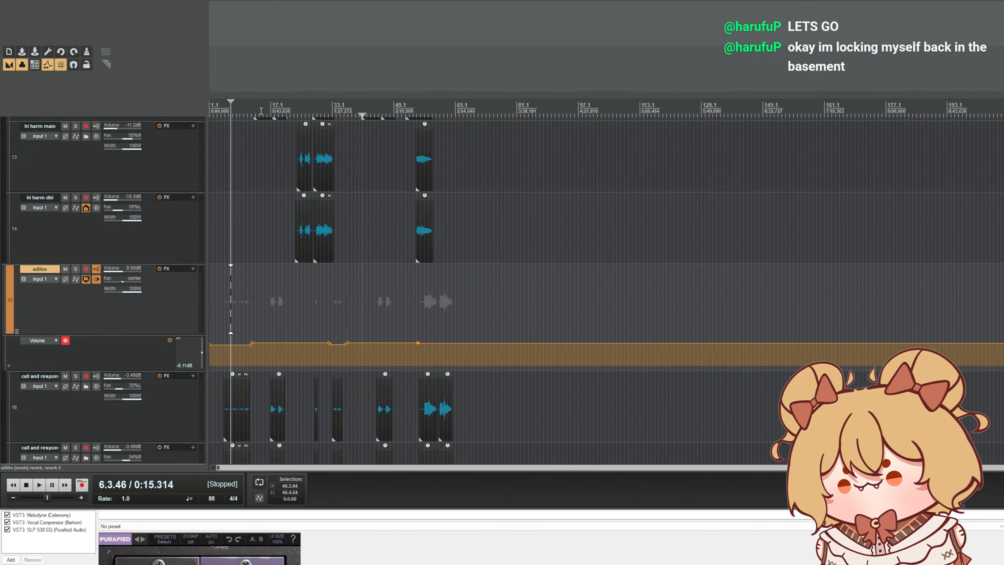
left_click(194, 271)
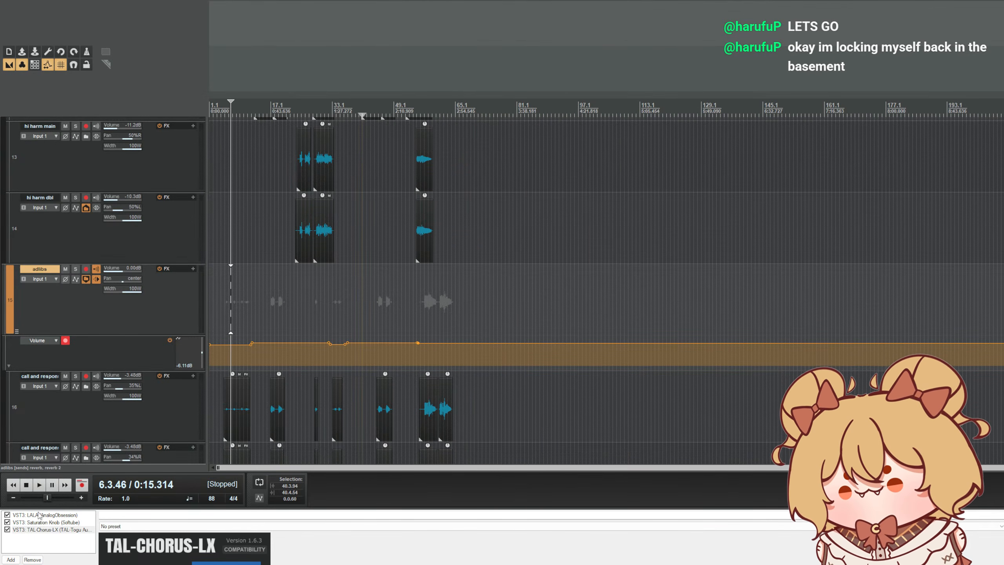
left_click(42, 558)
- Play from just before bar 17 and lower the adlibs volume envelope section in bars 12 to 32 to about -3.8 dB
scroll(396, 118, "up", 3)
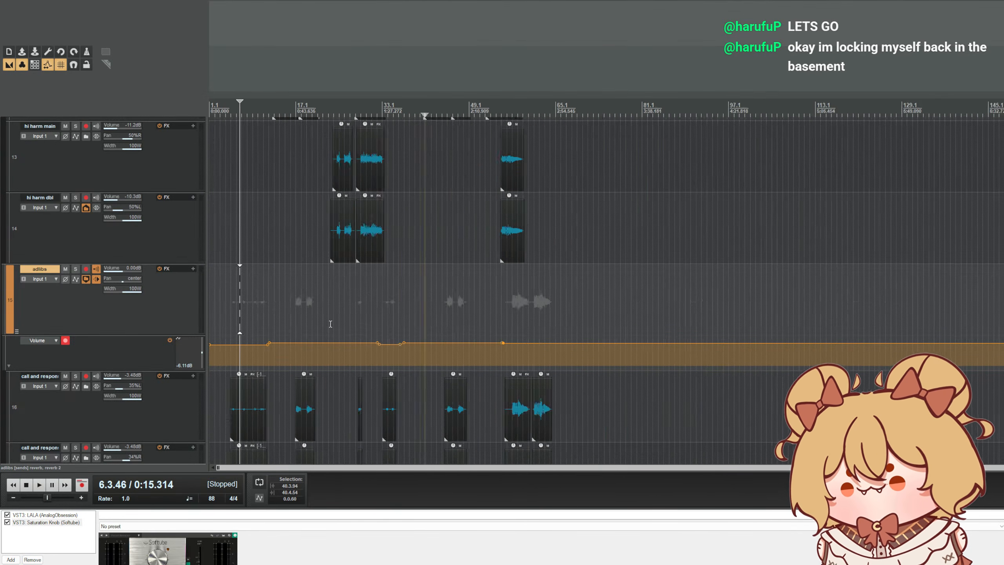
left_click_drag(300, 105, 360, 96)
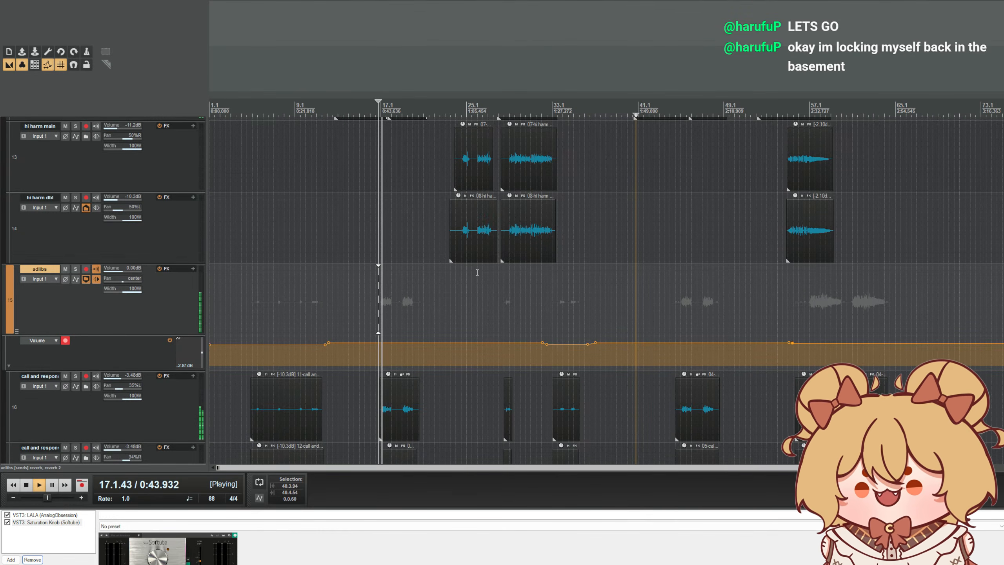
scroll(401, 186, "up", 2)
left_click_drag(529, 344, 529, 346)
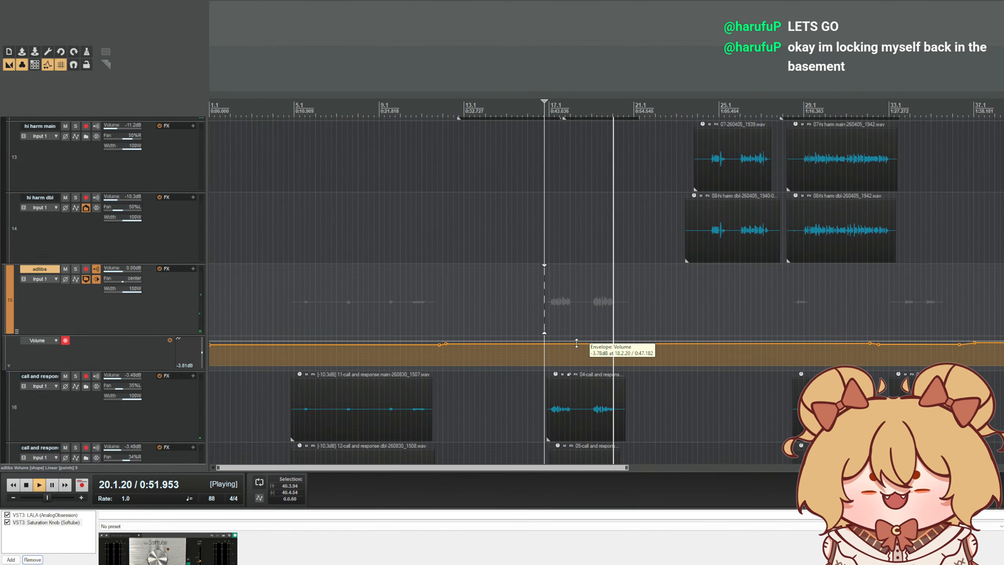
- Look over the call and response and harmony tracks' clips and levels while playback continues from bar 20 to 27
scroll(201, 288, "down", 1)
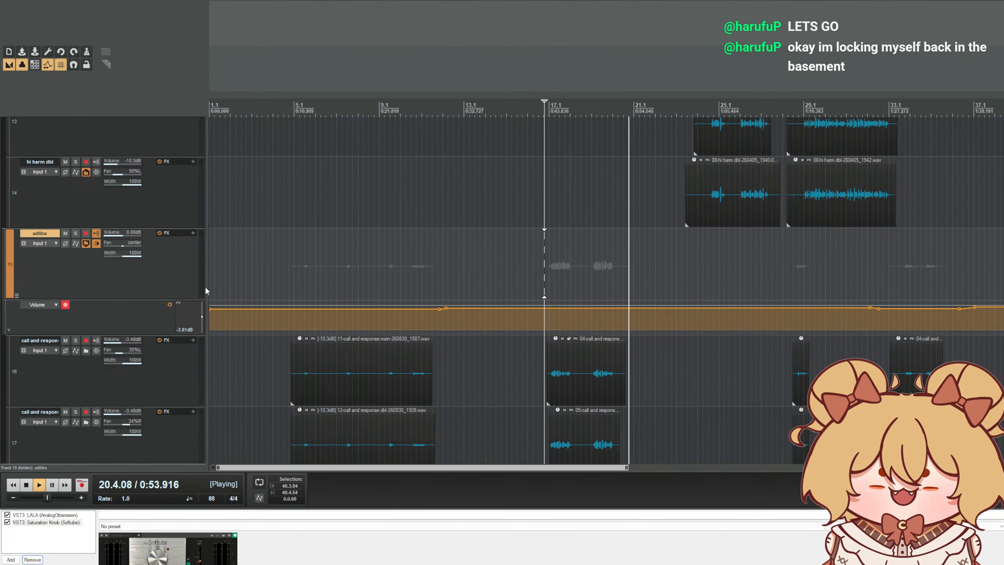
scroll(359, 294, "down", 4)
scroll(131, 285, "down", 6)
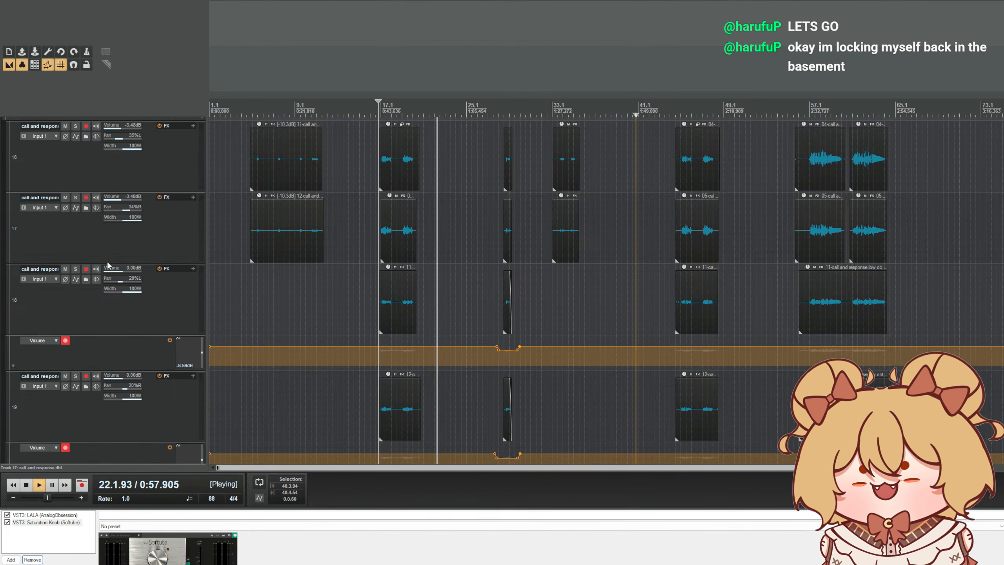
scroll(163, 219, "up", 10)
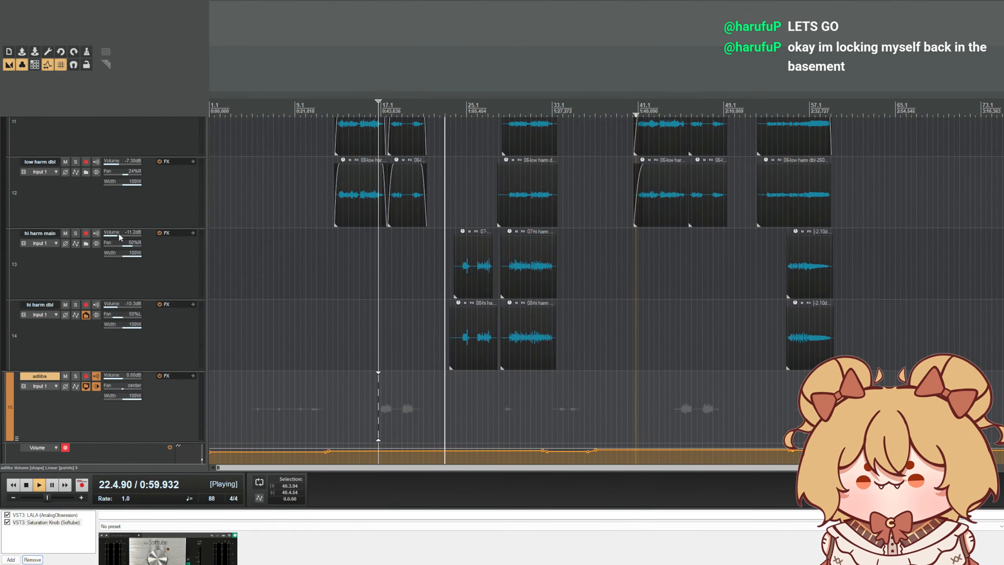
scroll(119, 232, "up", 2)
scroll(471, 277, "up", 4)
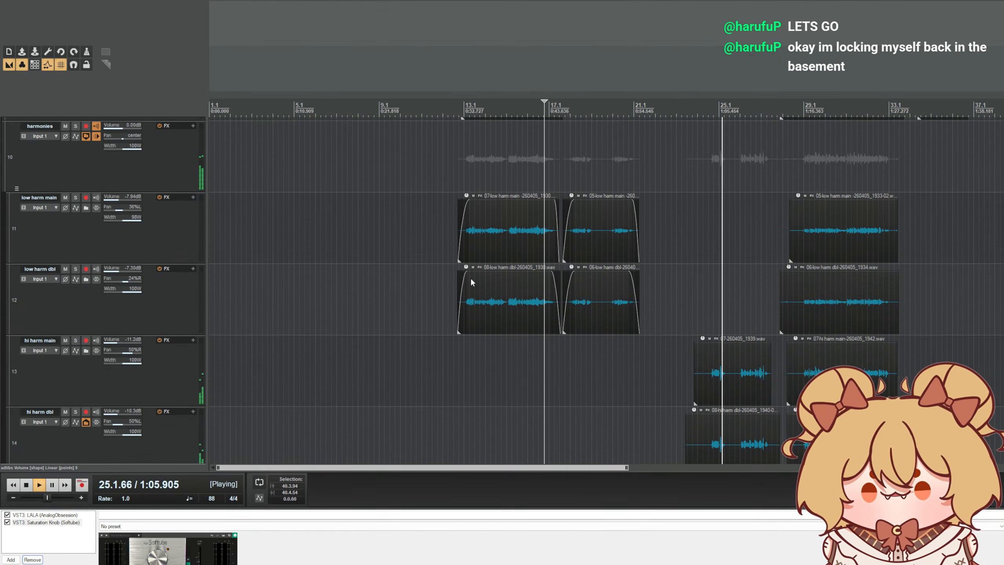
scroll(191, 234, "down", 1)
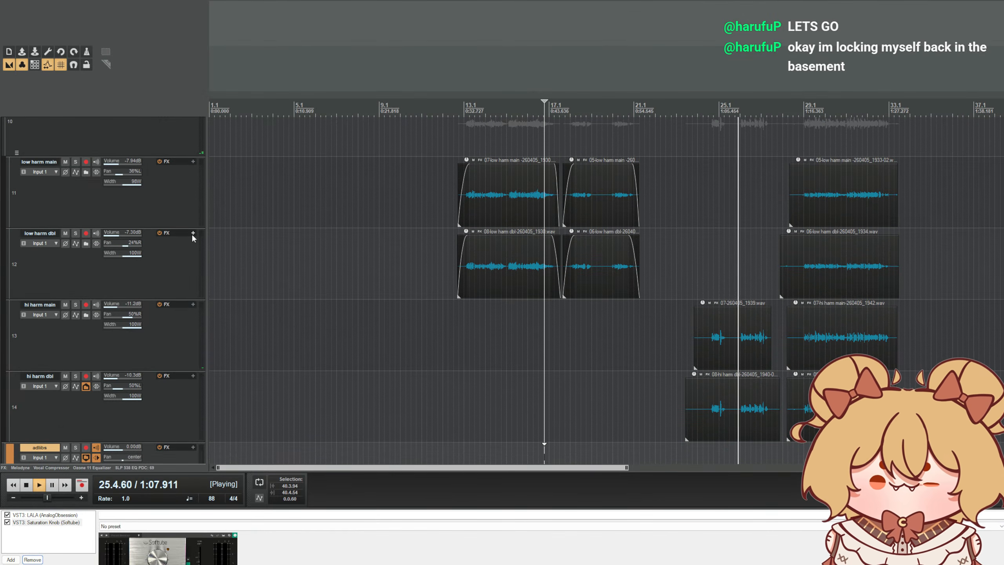
scroll(192, 237, "up", 1)
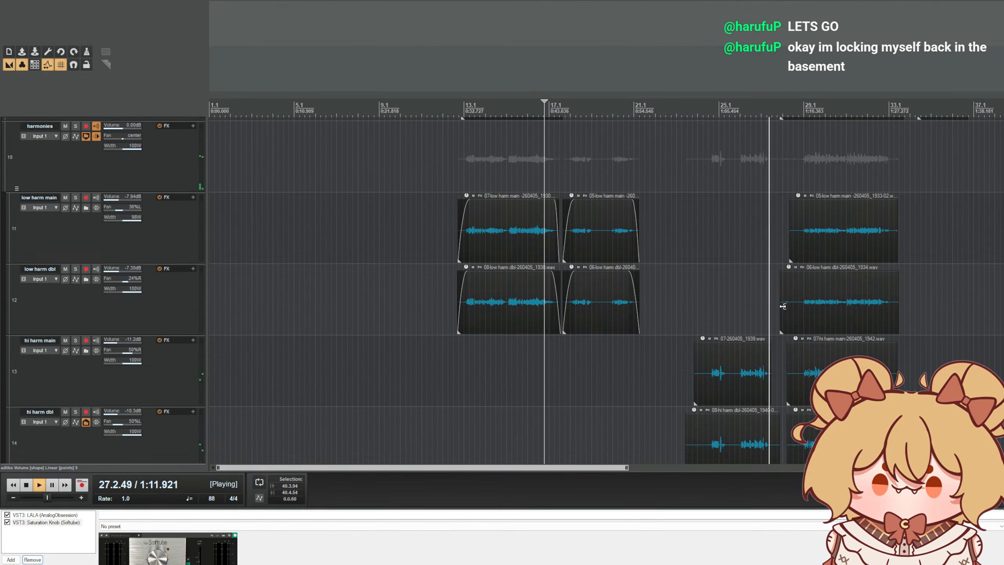
- Trim the start of the low harm dbl clip at bar 28 to align with the low harm main clip, and check the neighbouring tracks
left_click_drag(782, 307, 793, 305)
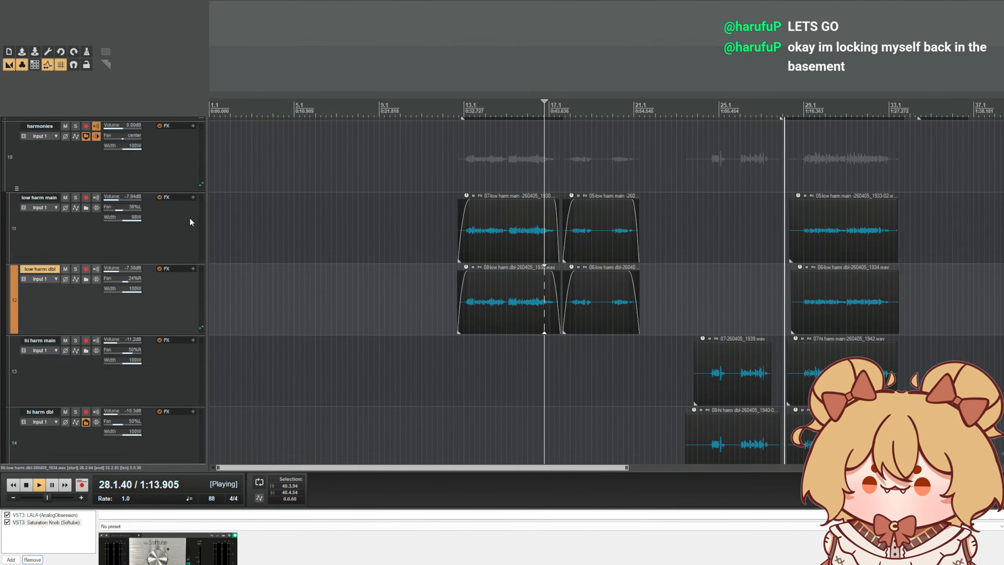
scroll(186, 220, "down", 3)
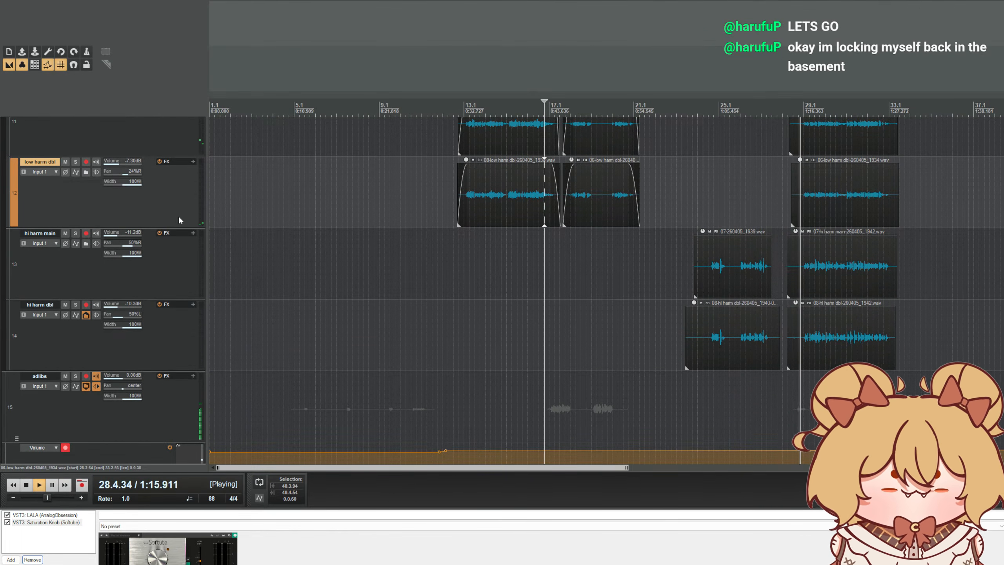
scroll(179, 217, "down", 8)
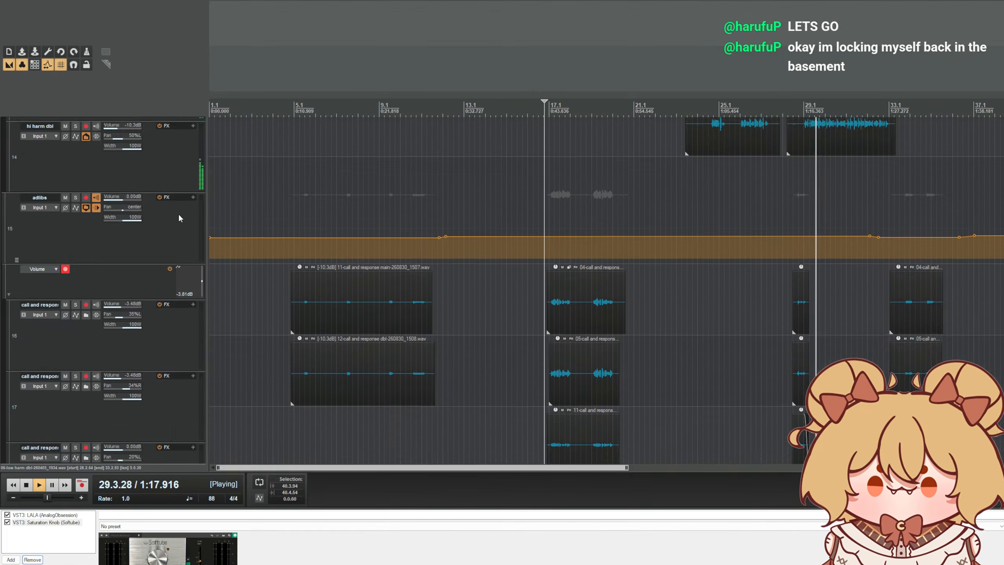
scroll(179, 219, "up", 15)
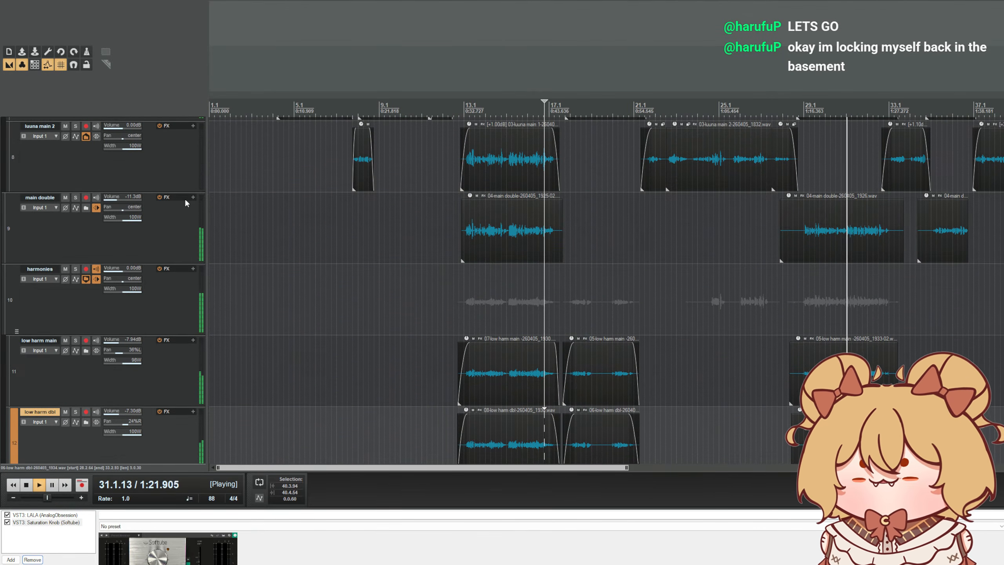
scroll(174, 200, "down", 12)
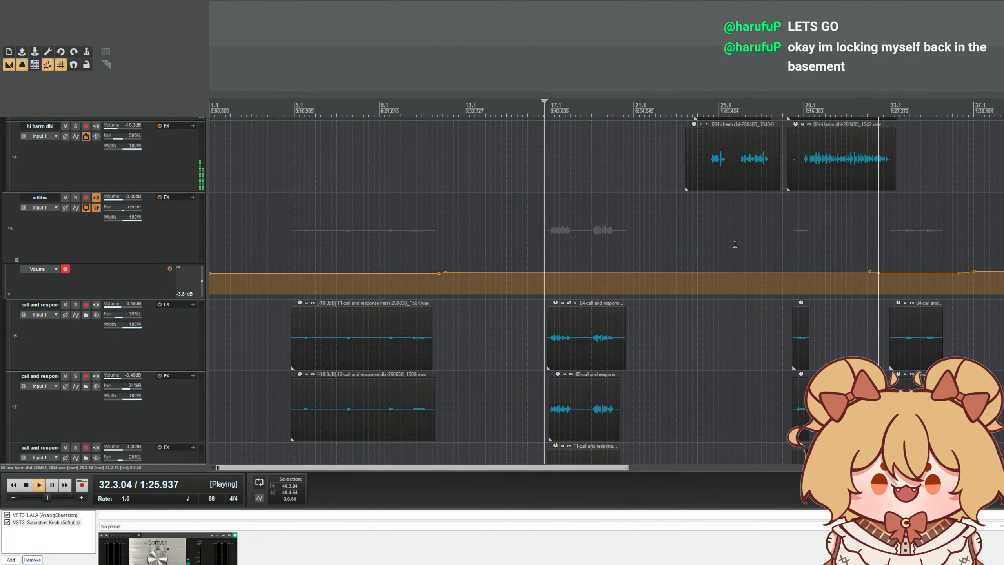
- Play the later adlib sections and raise the adlibs volume envelope from about bar 55 onward to about -2.3 dB
scroll(754, 240, "down", 4)
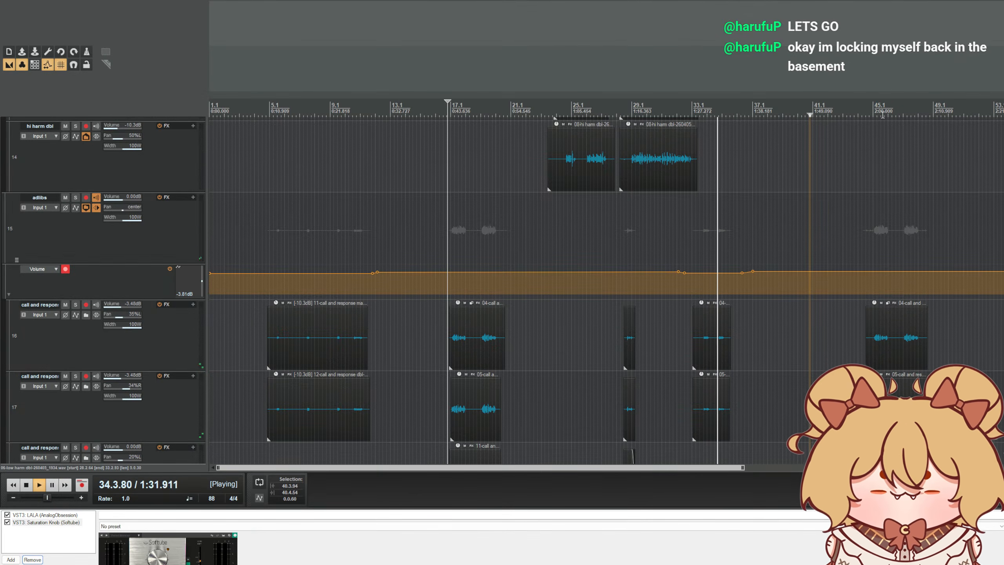
scroll(906, 240, "down", 4)
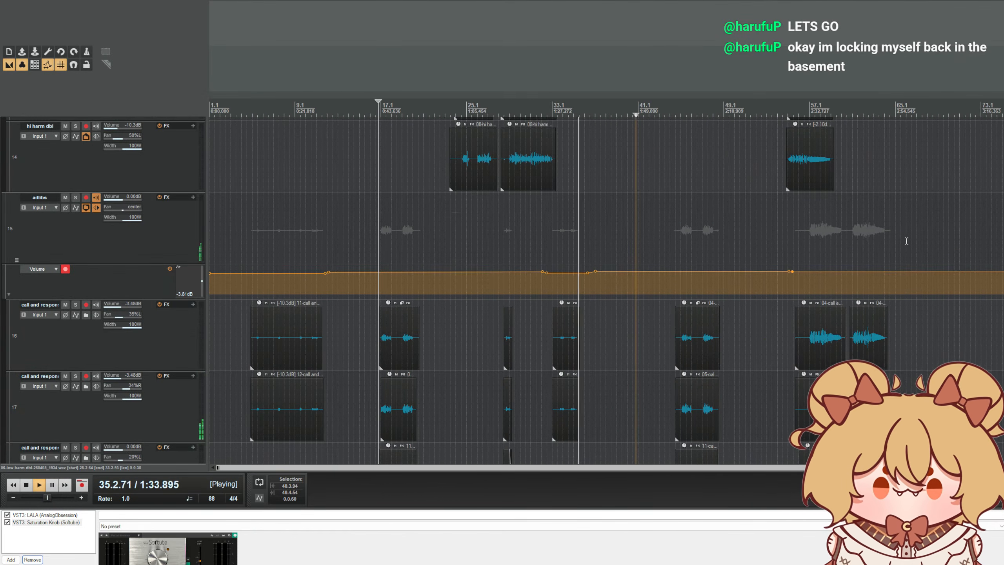
left_click(694, 109)
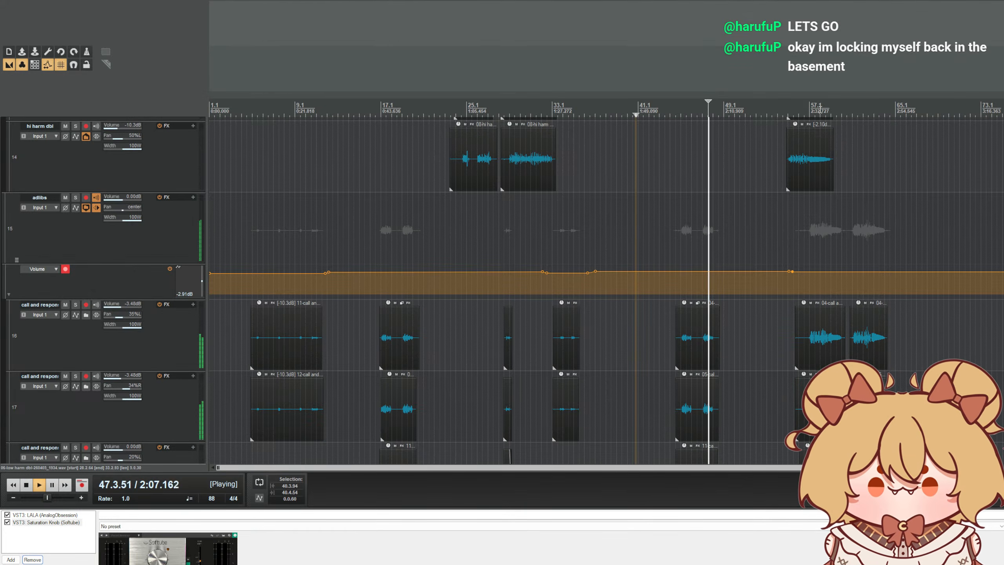
scroll(736, 273, "up", 4)
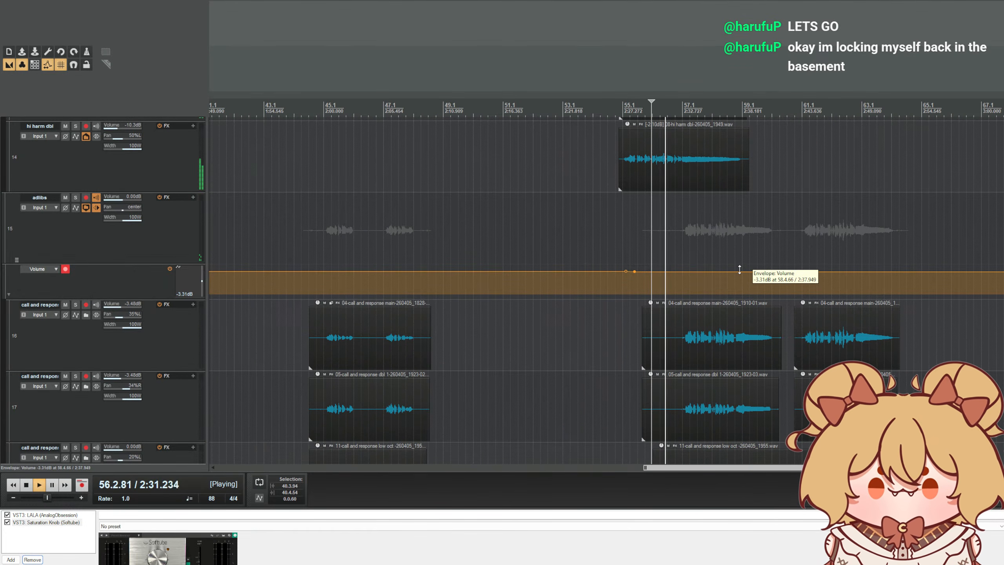
left_click_drag(736, 273, 742, 269)
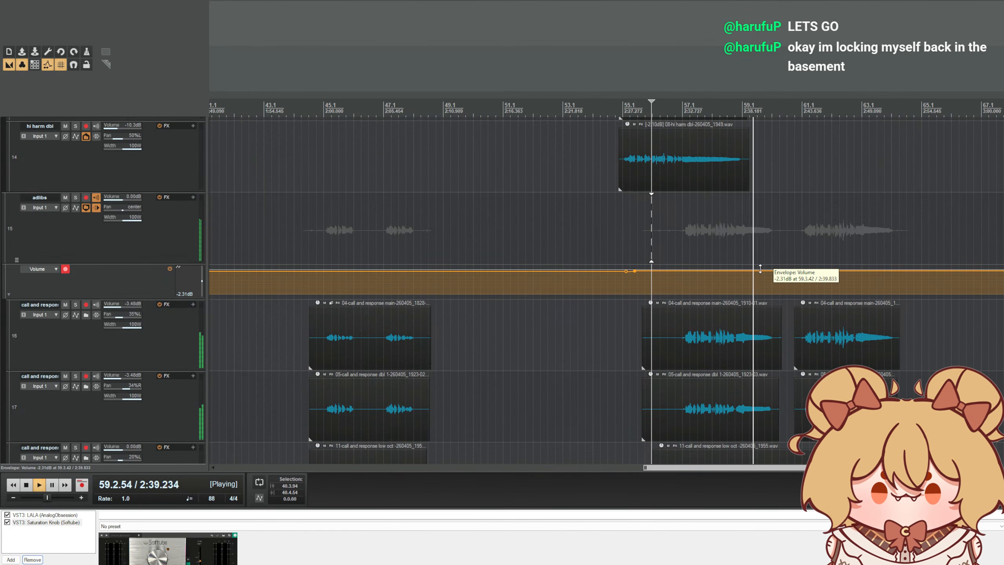
scroll(639, 257, "down", 2)
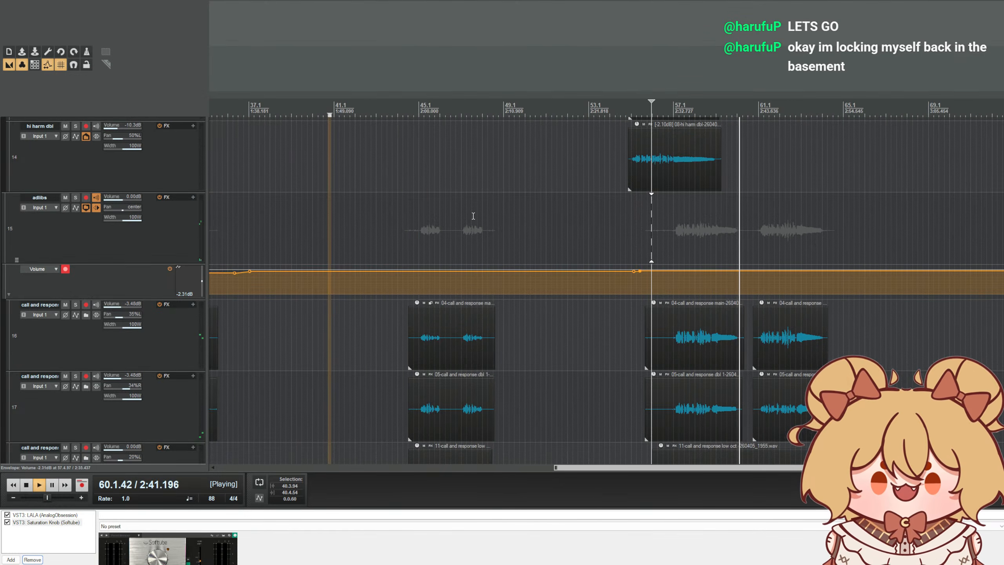
- Stop playback and place the edit cursor just after bar 59 on the main vocals track, past the long sustained note
scroll(162, 217, "up", 3)
scroll(162, 217, "up", 6)
key("space")
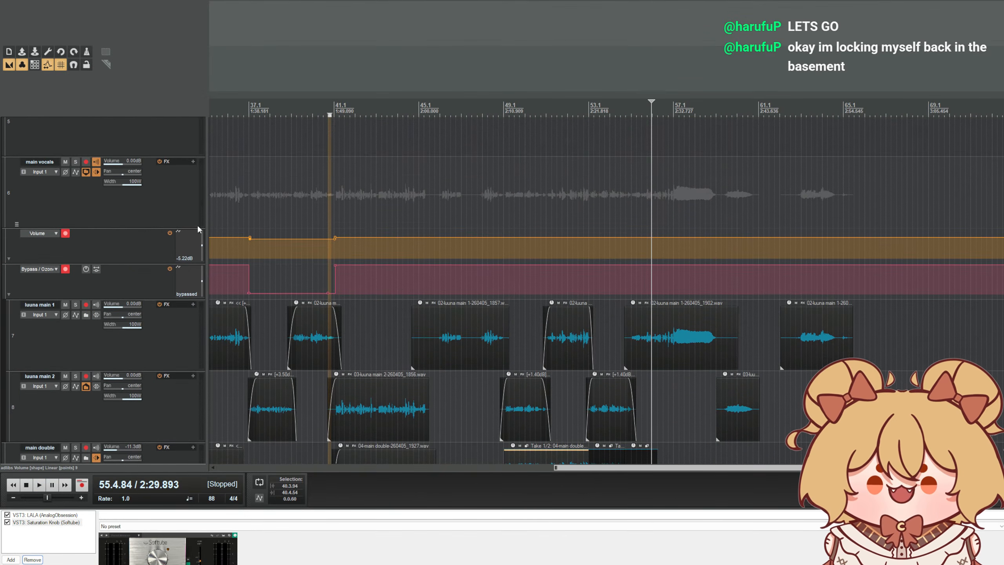
scroll(704, 404, "up", 3)
left_click(189, 404)
scroll(189, 404, "down", 1)
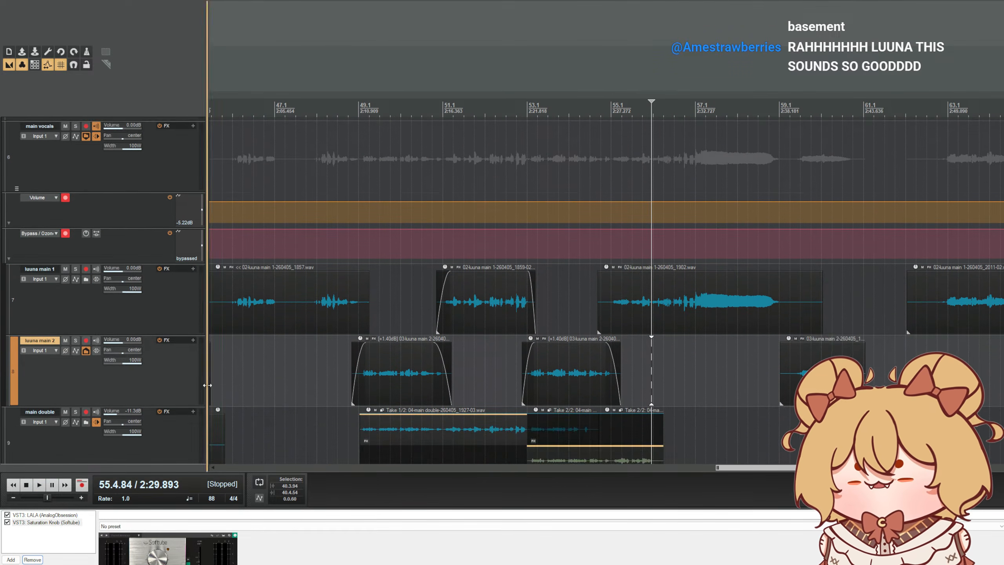
left_click(790, 209)
scroll(811, 211, "up", 2)
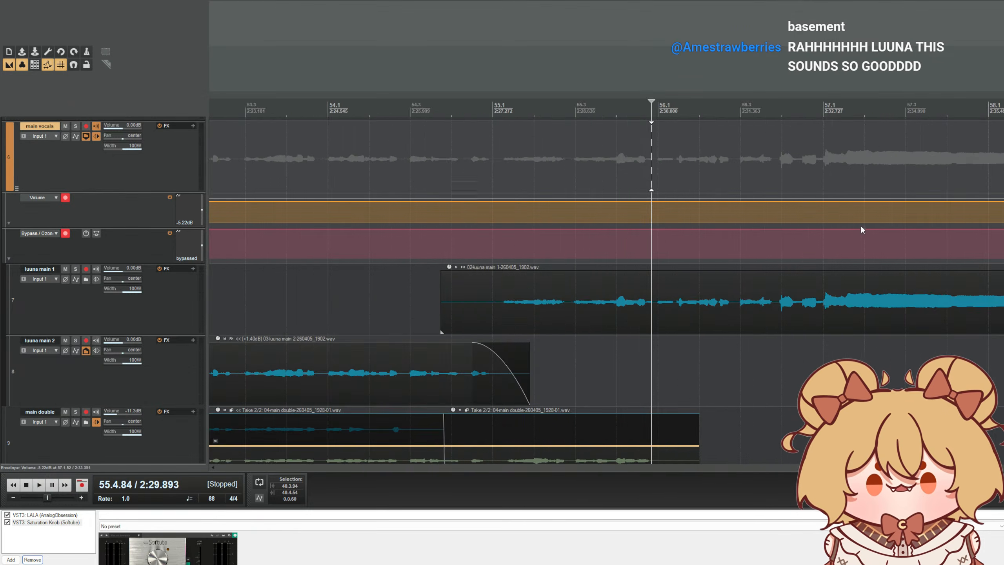
left_click(845, 93)
scroll(661, 202, "up", 4)
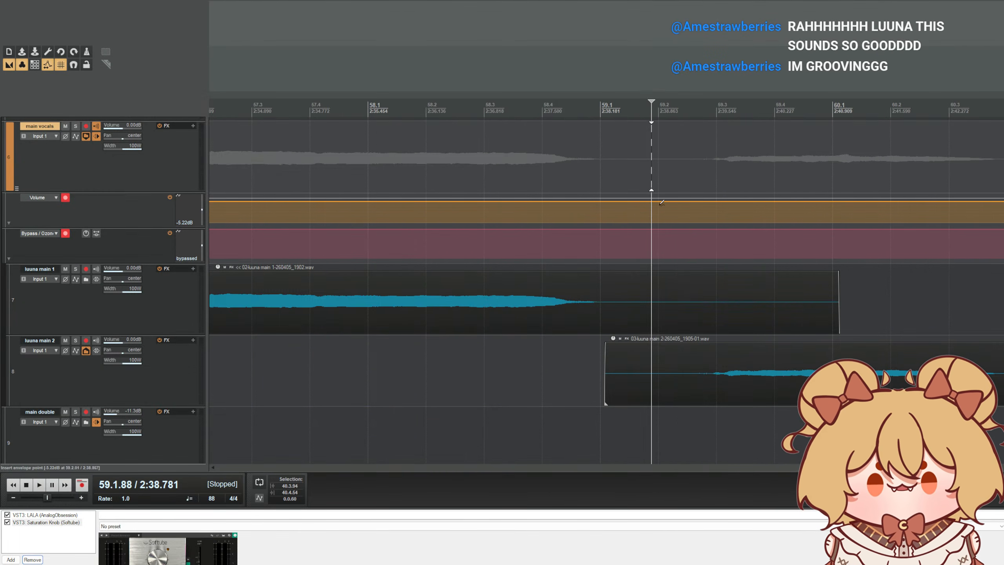
- Lower the main vocals volume envelope between points near bars 59 and 64 to about -6.4 dB and play the section back
scroll(861, 213, "down", 5)
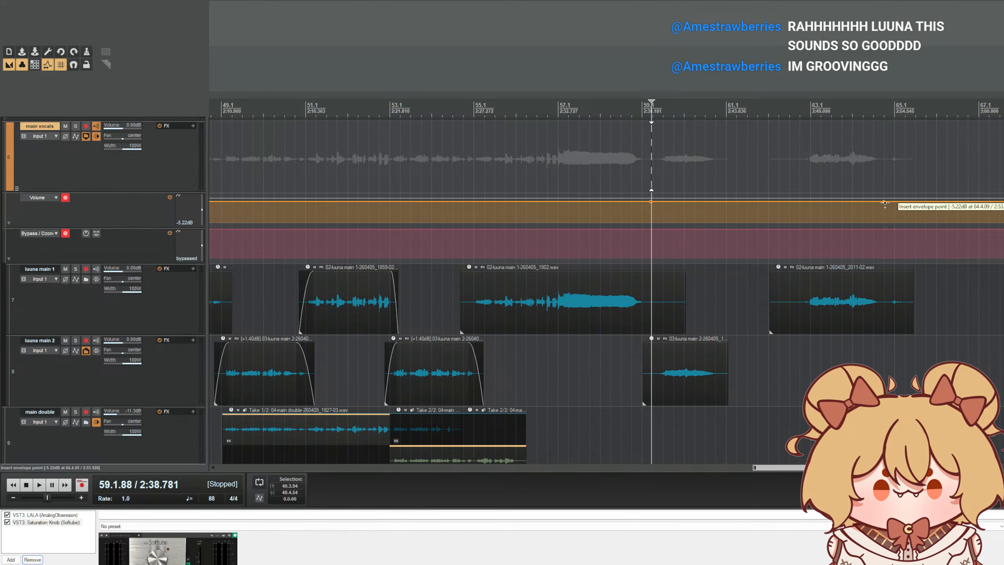
left_click_drag(860, 202, 836, 206)
left_click_drag(747, 206, 749, 195)
key("space")
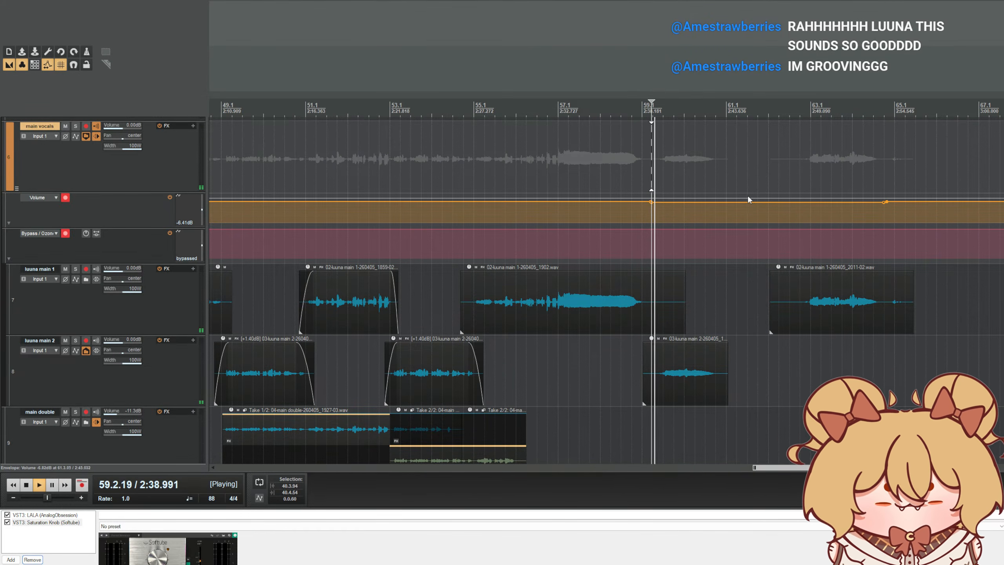
key("space")
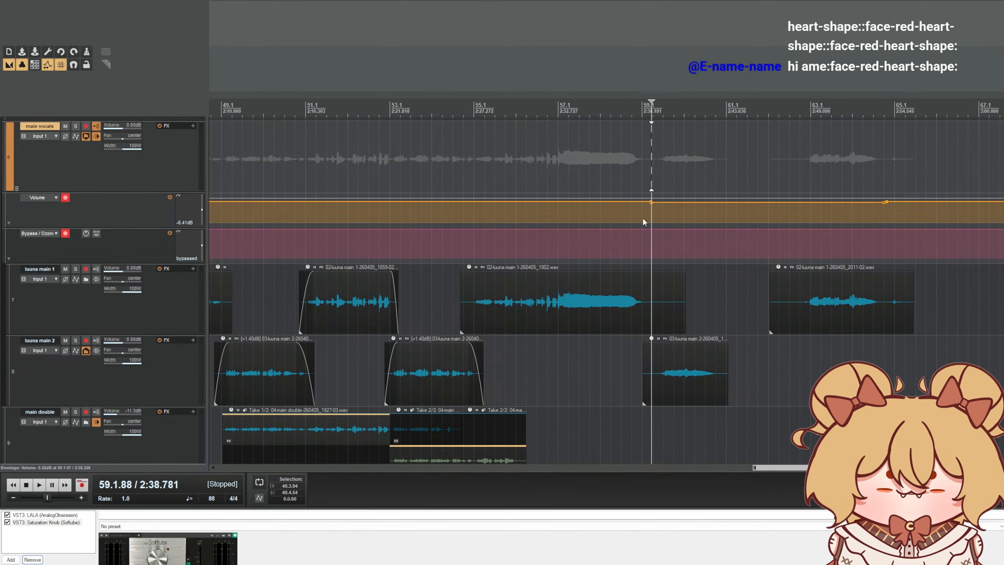
- Play from mid-bar 57 to bar 64 and check the main vocals, main double and harmonies clips and levels
scroll(643, 222, "down", 2)
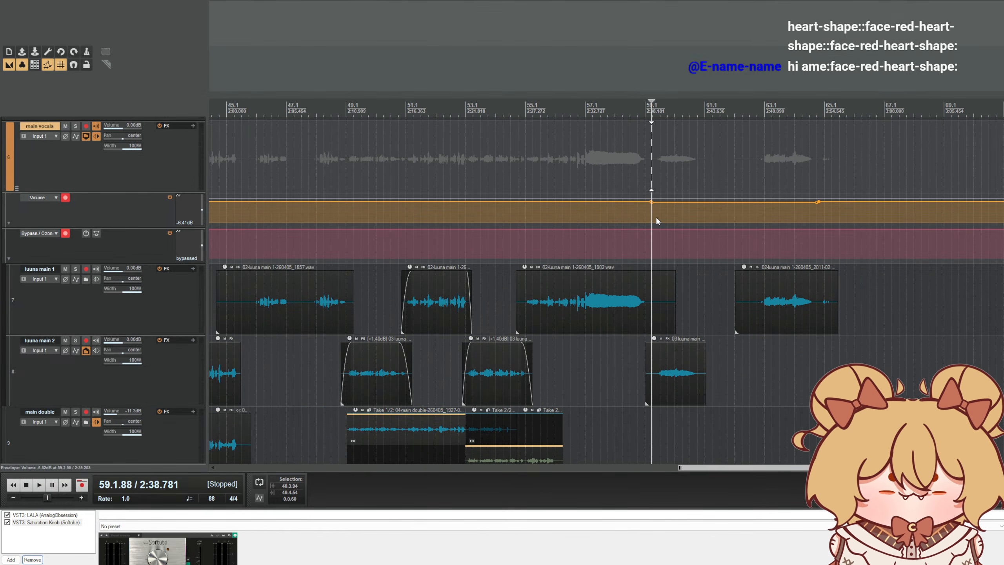
left_click(609, 113)
key("space")
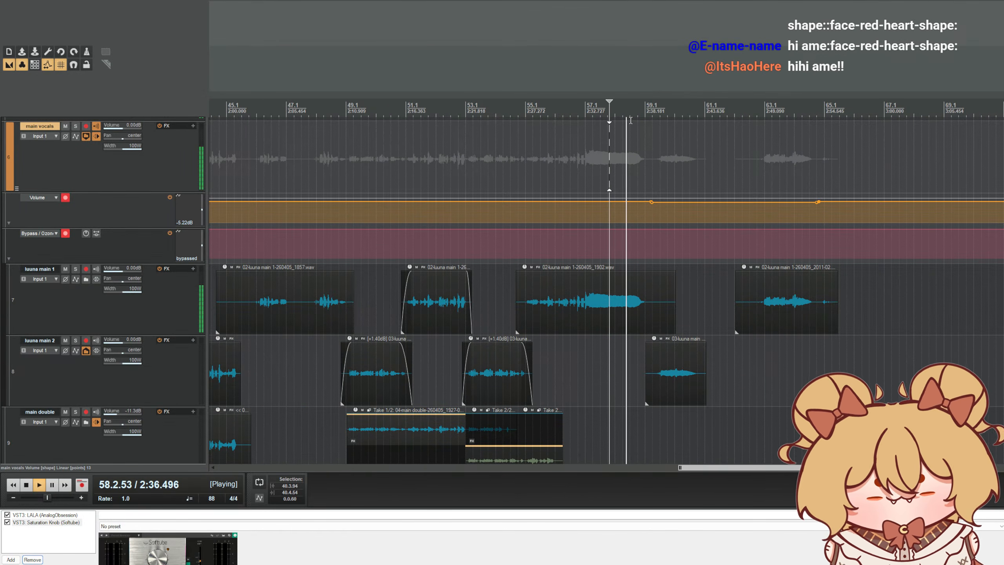
scroll(235, 201, "down", 3)
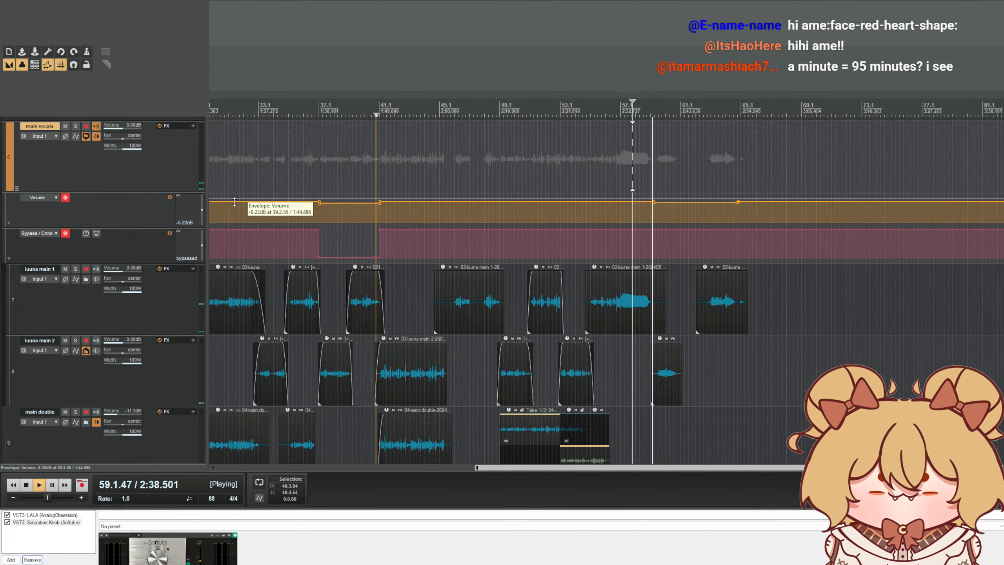
scroll(236, 201, "up", 3)
scroll(704, 220, "up", 3)
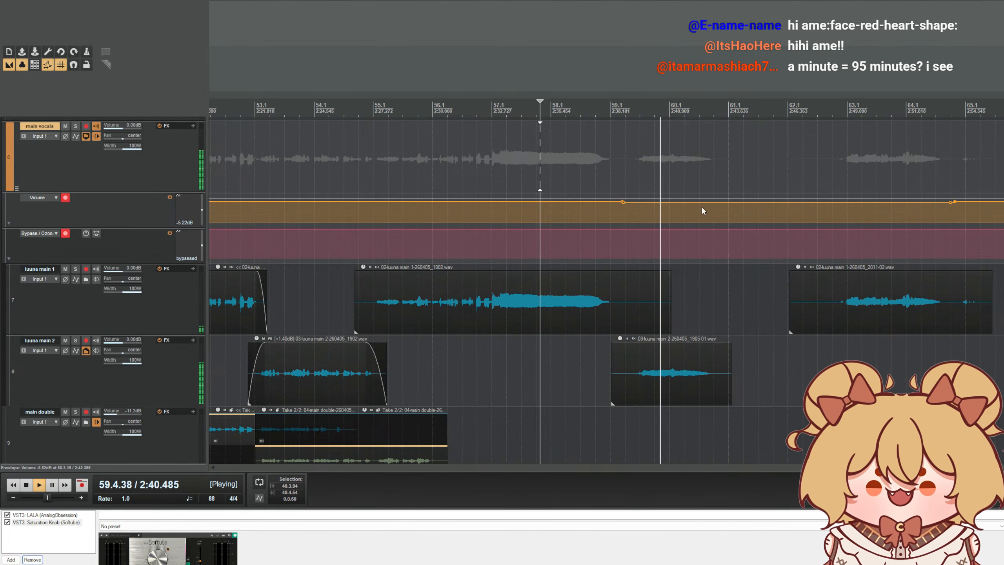
scroll(452, 247, "down", 4)
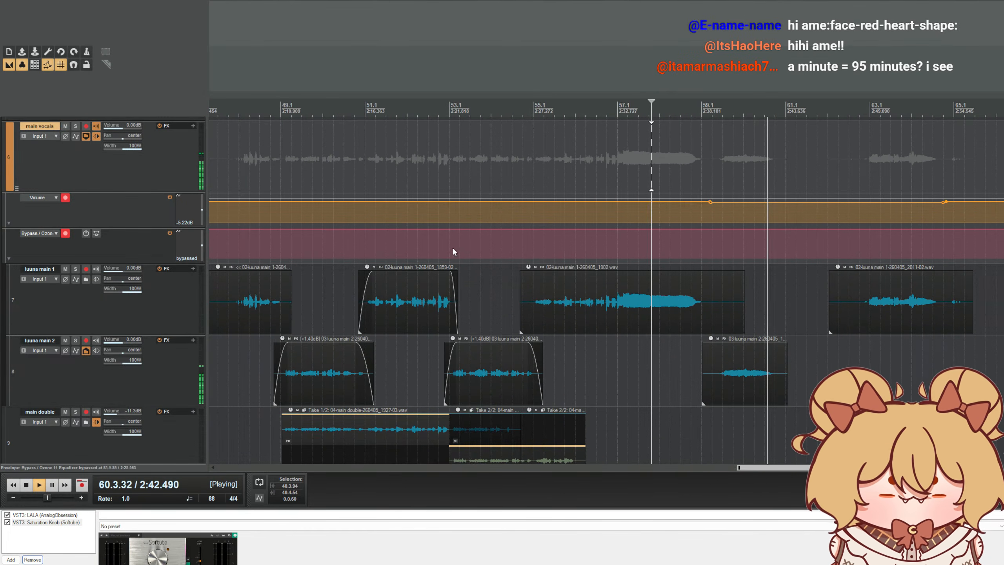
scroll(209, 293, "down", 3)
scroll(234, 270, "down", 1)
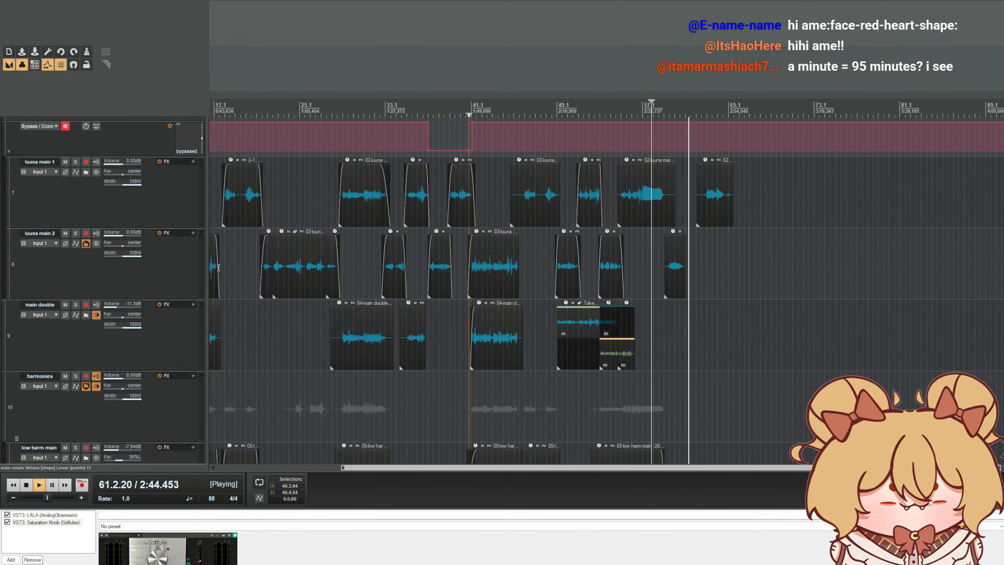
scroll(217, 267, "down", 1)
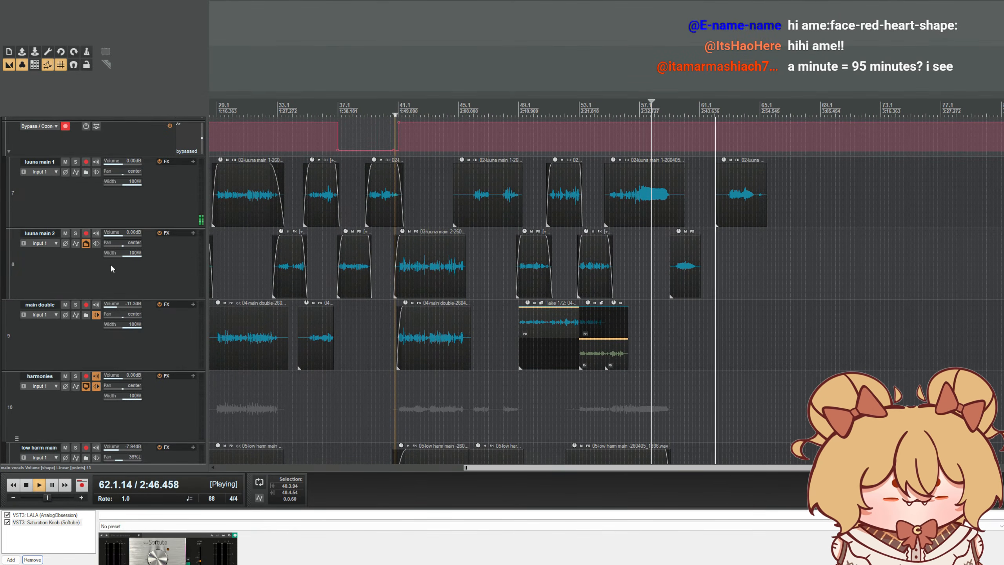
scroll(110, 264, "down", 3)
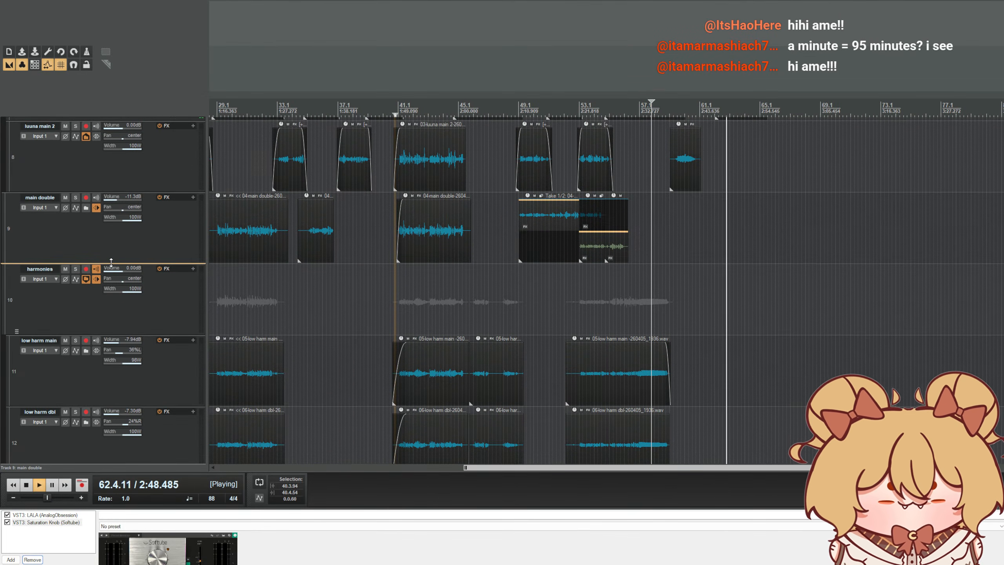
scroll(112, 265, "up", 4)
scroll(273, 280, "up", 2)
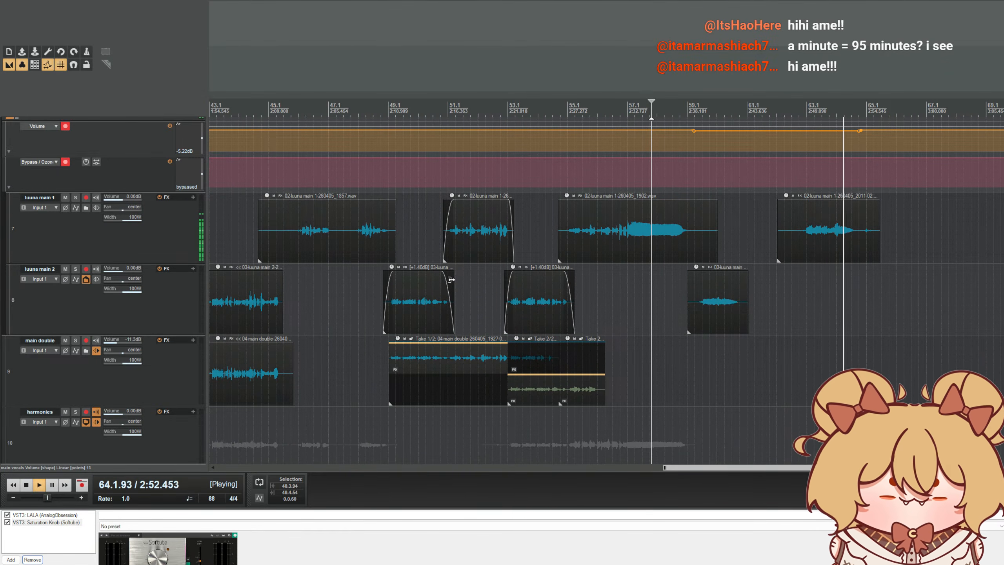
key("space")
- Switch the adlibs track's envelope lane from Volume to the reverb send volume
scroll(150, 280, "down", 6)
scroll(150, 281, "down", 9)
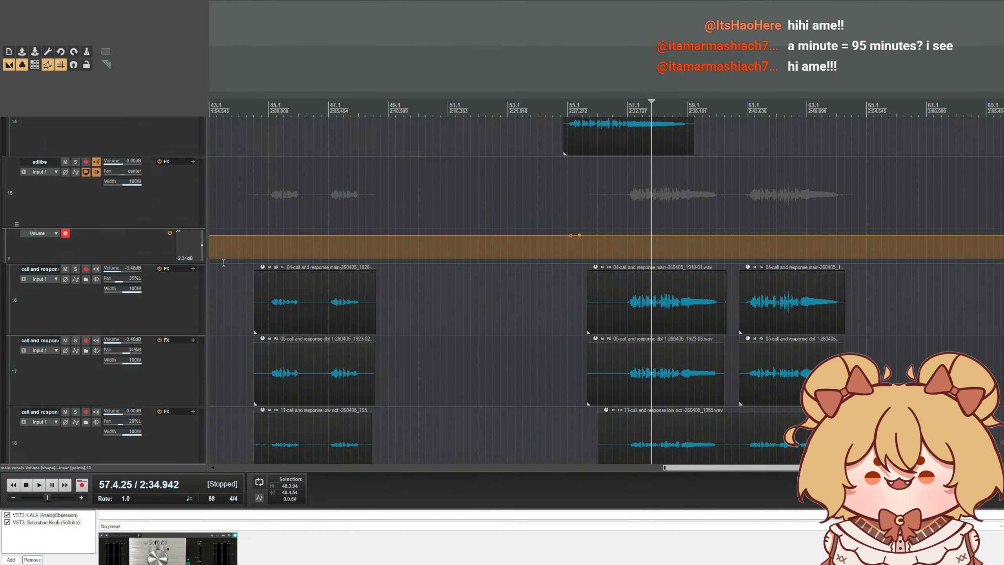
left_click(63, 201)
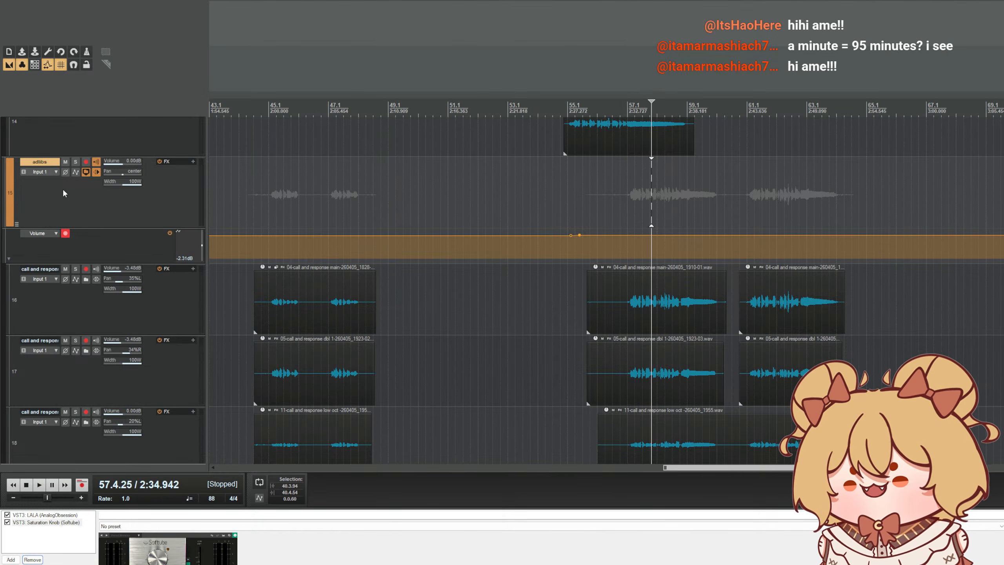
left_click(43, 240)
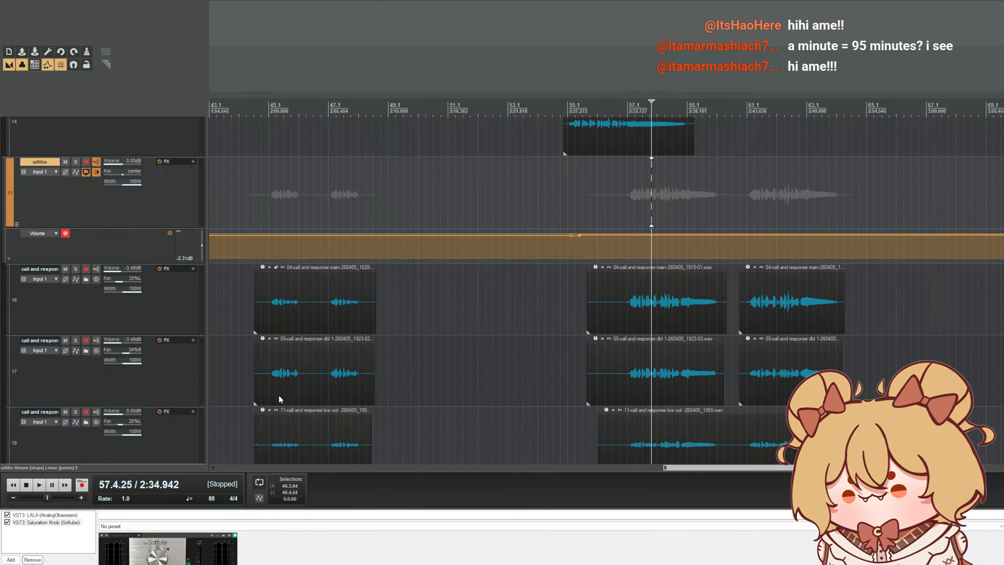
left_click(288, 430)
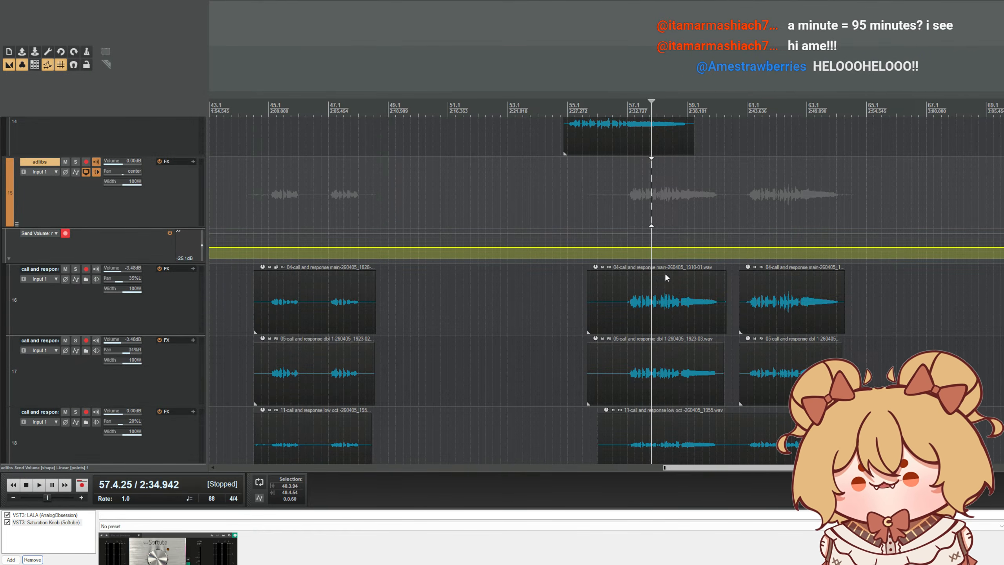
- Add two points to the adlibs reverb send envelope just before bar 57 and raise the section after them to about -18.3 dB
scroll(666, 276, "up", 3)
left_click(576, 247, "shift")
left_click(591, 248, "shift")
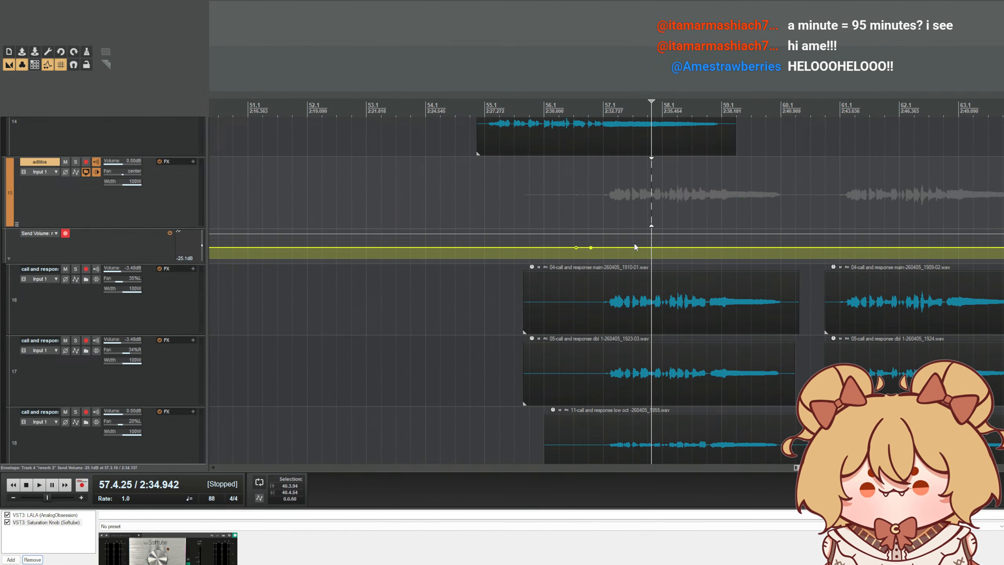
left_click_drag(664, 246, 664, 231)
scroll(665, 197, "down", 4)
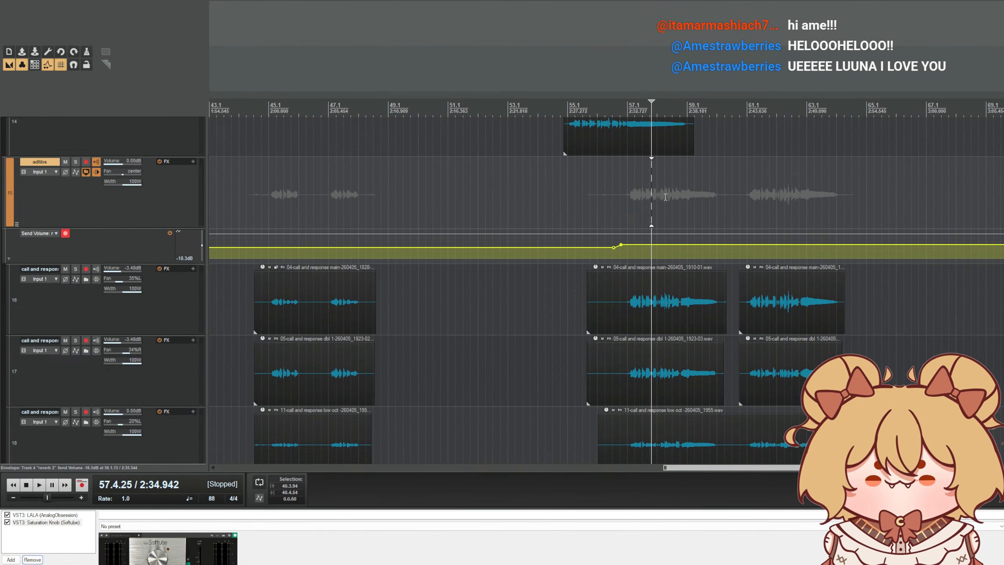
- Play the adlibs from just before bar 57 to check the reverb send automation
scroll(666, 197, "up", 4)
left_click(592, 102)
key("space")
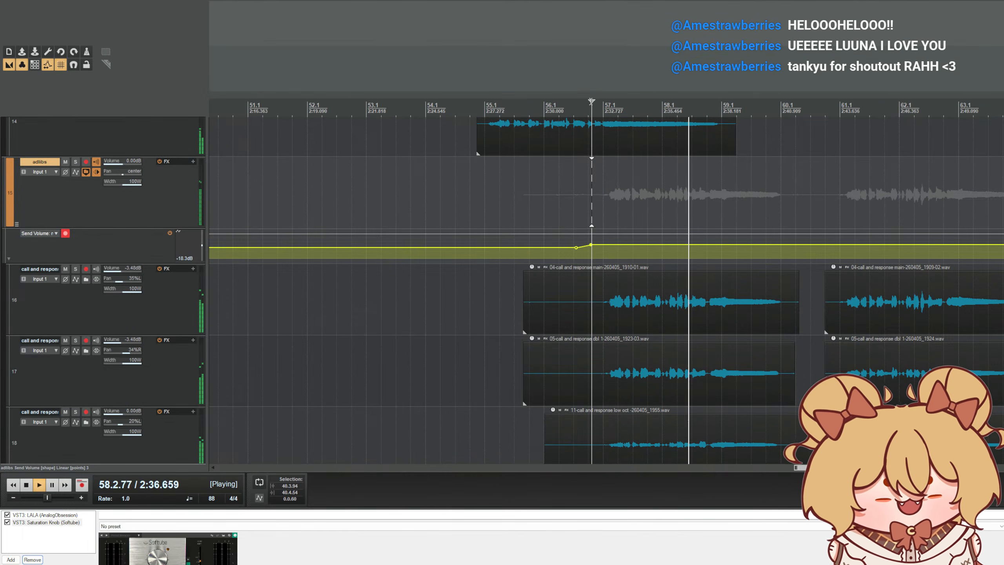
scroll(753, 160, "up", 2)
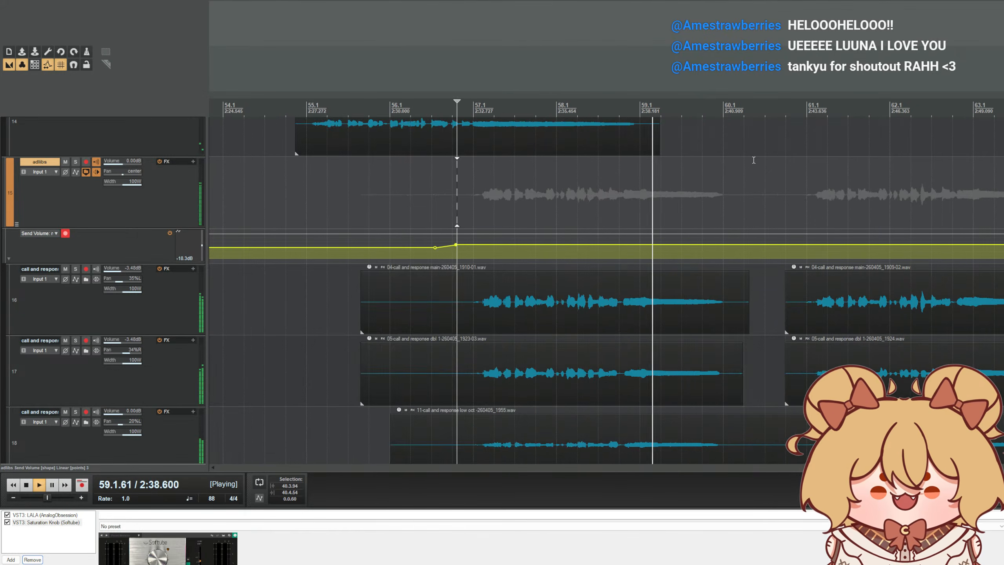
- Stop playback with the play position just after bar 56 and look over the main vocals, main double, harmonies and adlibs tracks around it
scroll(754, 159, "down", 2)
left_click(519, 103)
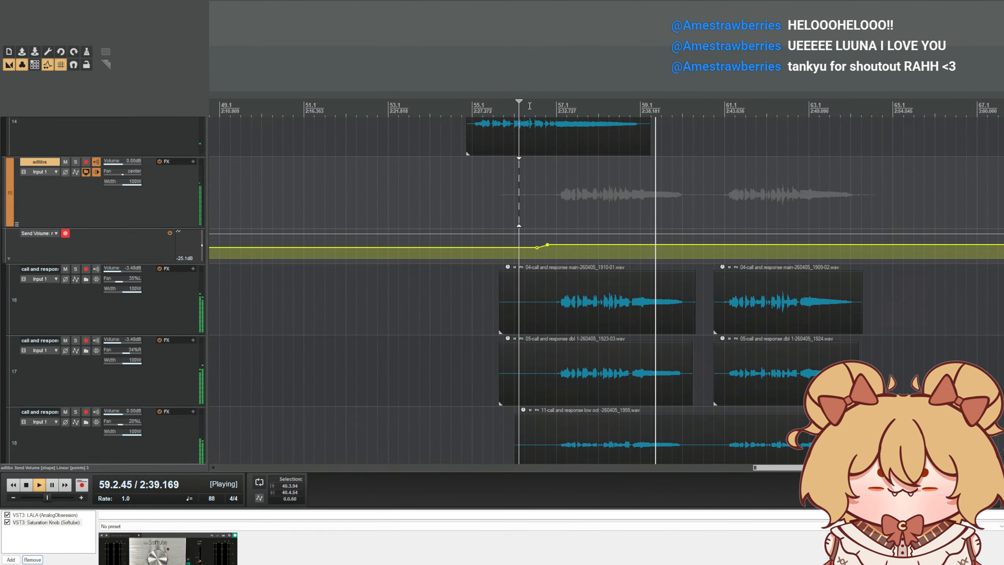
key("space")
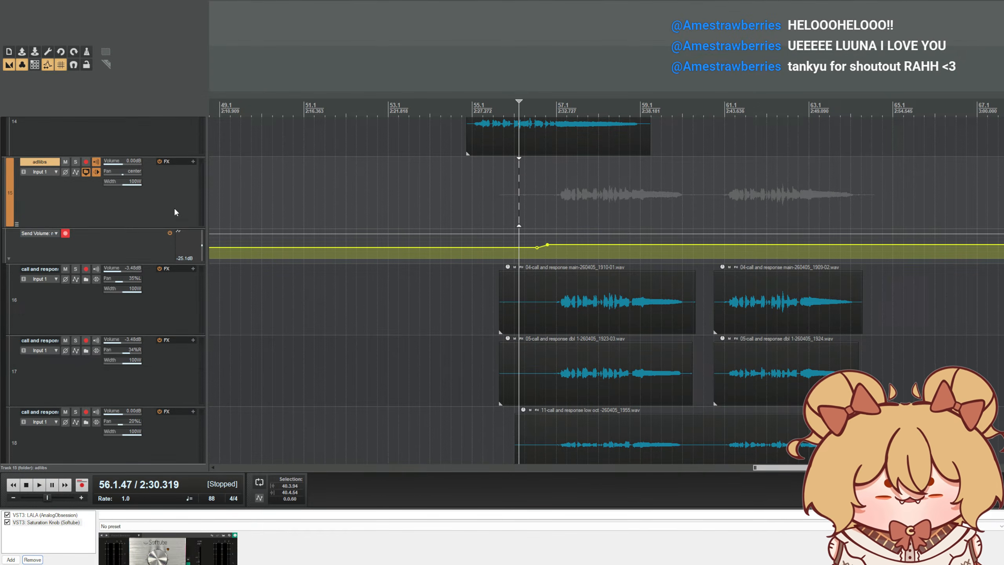
scroll(350, 197, "down", 3)
scroll(350, 197, "up", 3)
scroll(113, 221, "up", 12)
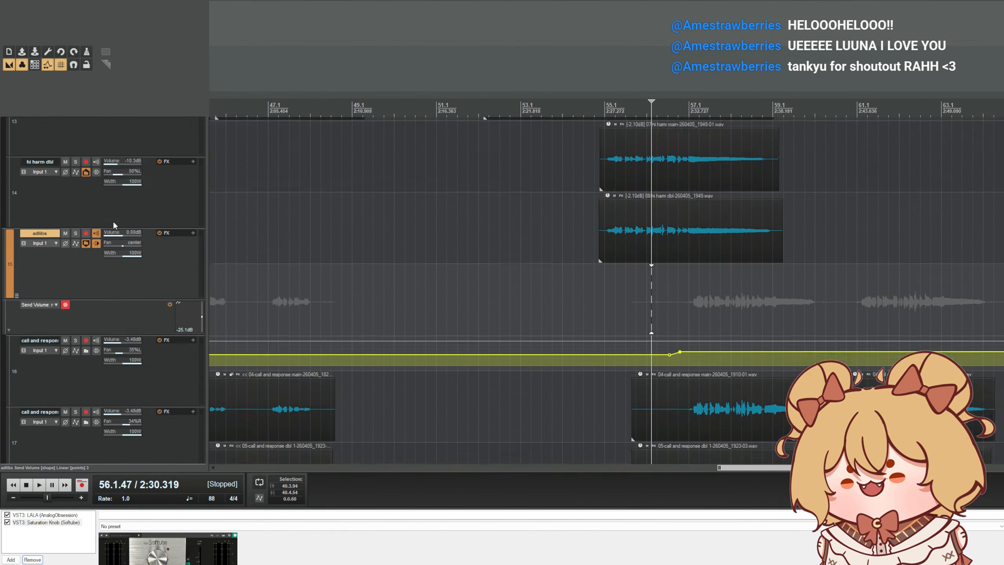
scroll(125, 226, "down", 3)
scroll(340, 246, "down", 2)
scroll(340, 246, "up", 2)
scroll(162, 240, "up", 3)
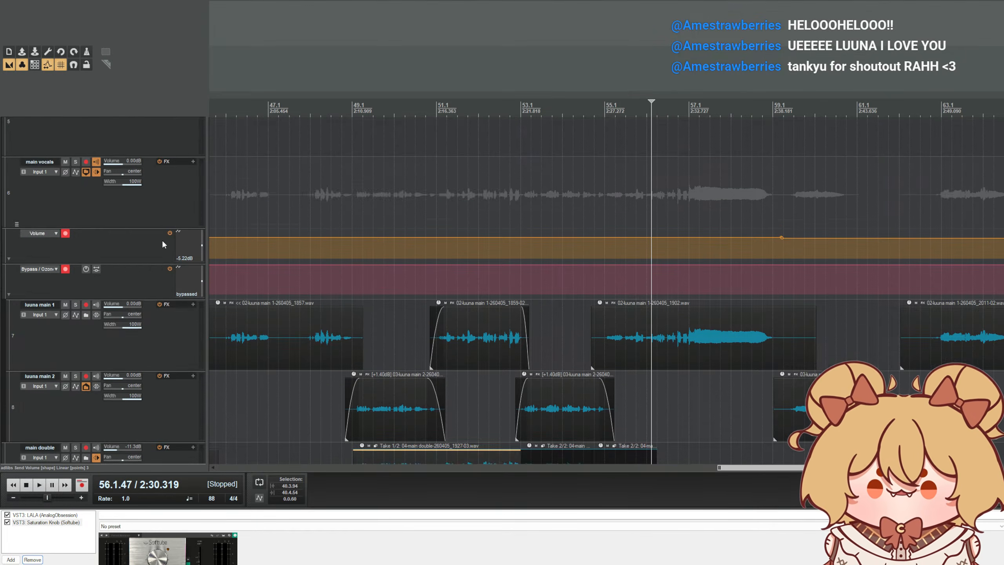
scroll(334, 257, "up", 1)
scroll(332, 257, "down", 2)
scroll(397, 260, "up", 1)
scroll(397, 260, "down", 1)
scroll(170, 264, "down", 4)
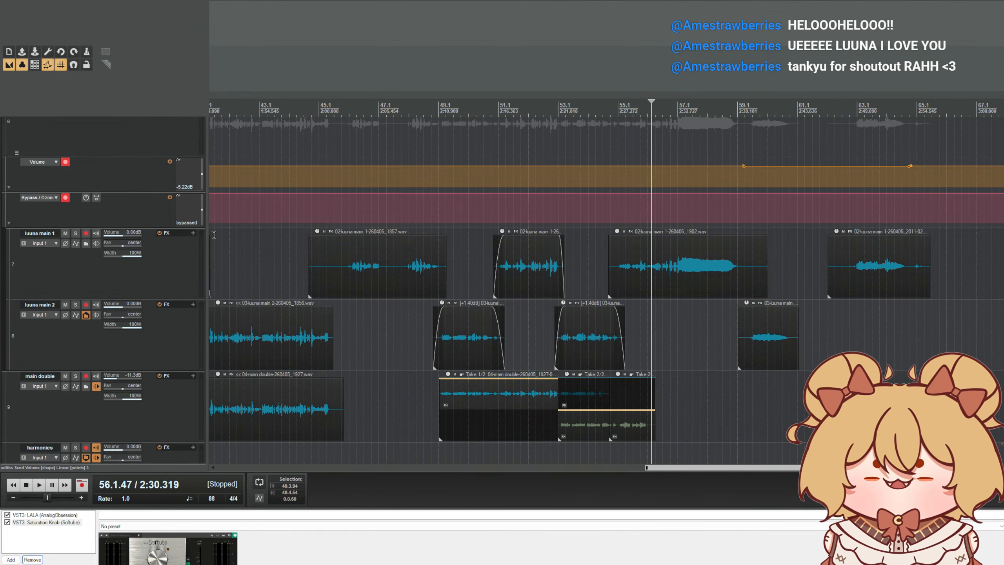
scroll(356, 263, "down", 4)
scroll(356, 263, "up", 3)
scroll(169, 269, "down", 5)
scroll(169, 268, "down", 6)
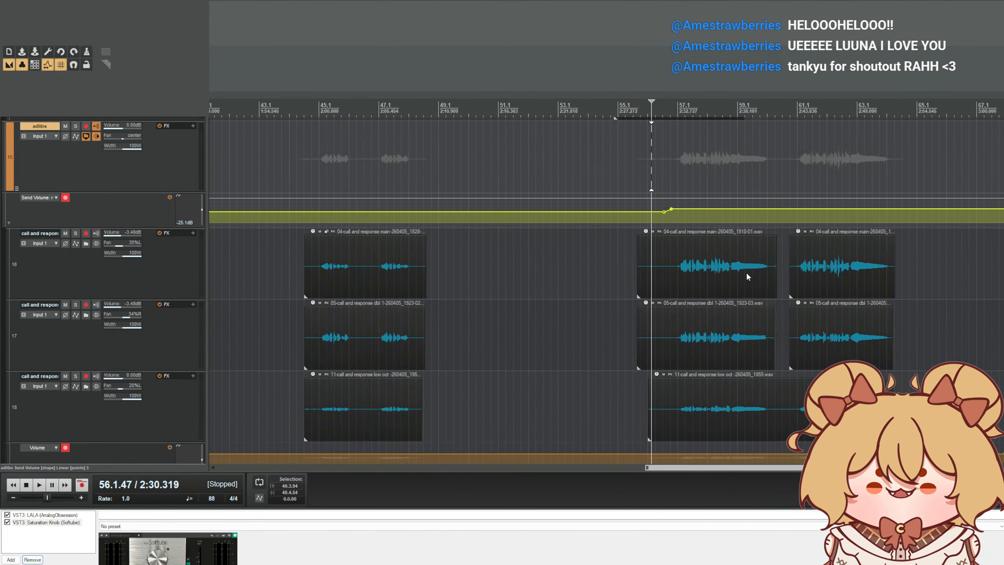
- Play from just after bar 56 to bar 60 to hear the adlibs with the rest of the mix
scroll(746, 272, "up", 3)
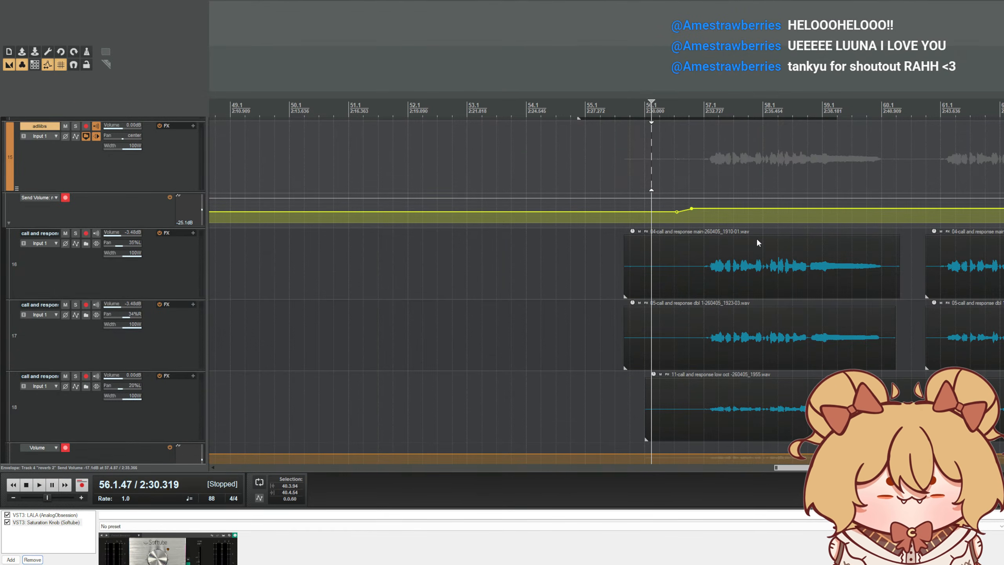
key("space")
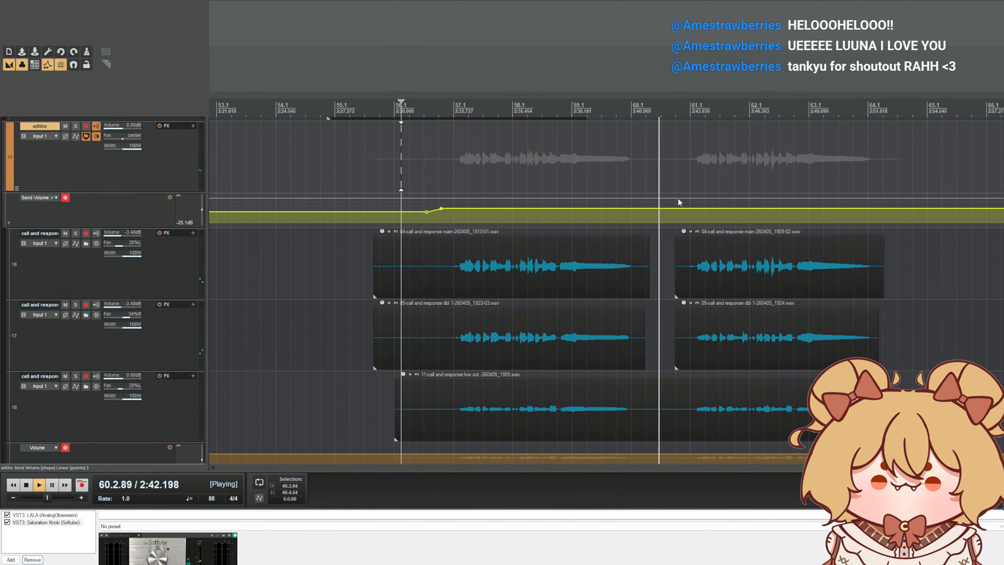
key("space")
- Add the UADx Galaxy Tape Echo to the adlibs track's effects chain and enlarge the effects area to show its full interface
scroll(202, 194, "up", 1)
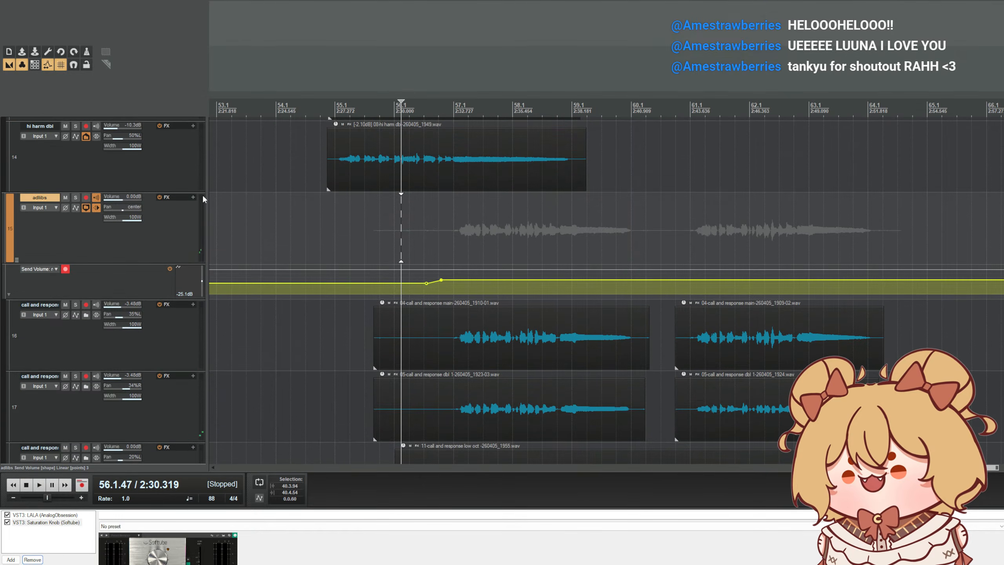
left_click(194, 197)
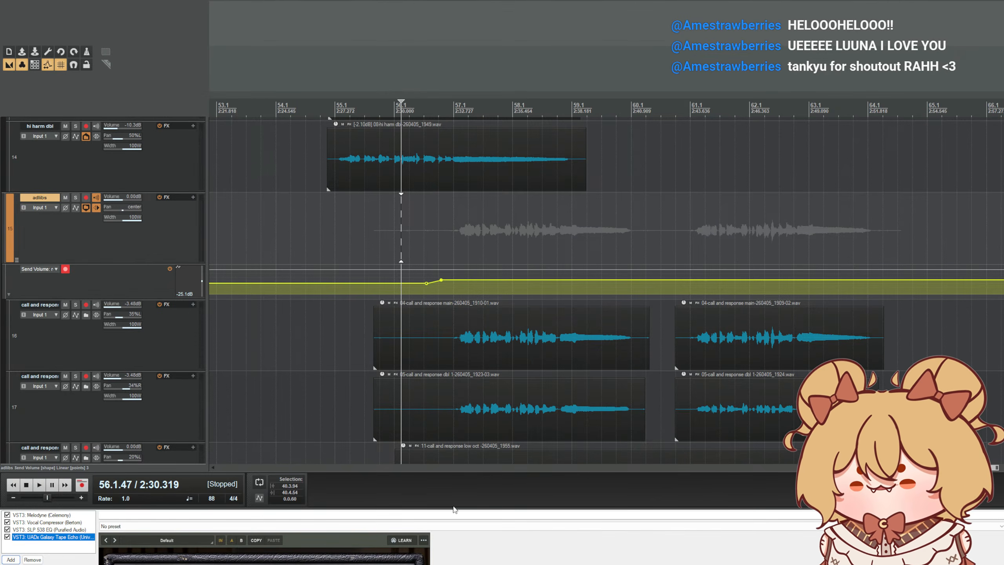
left_click_drag(453, 509, 370, 358)
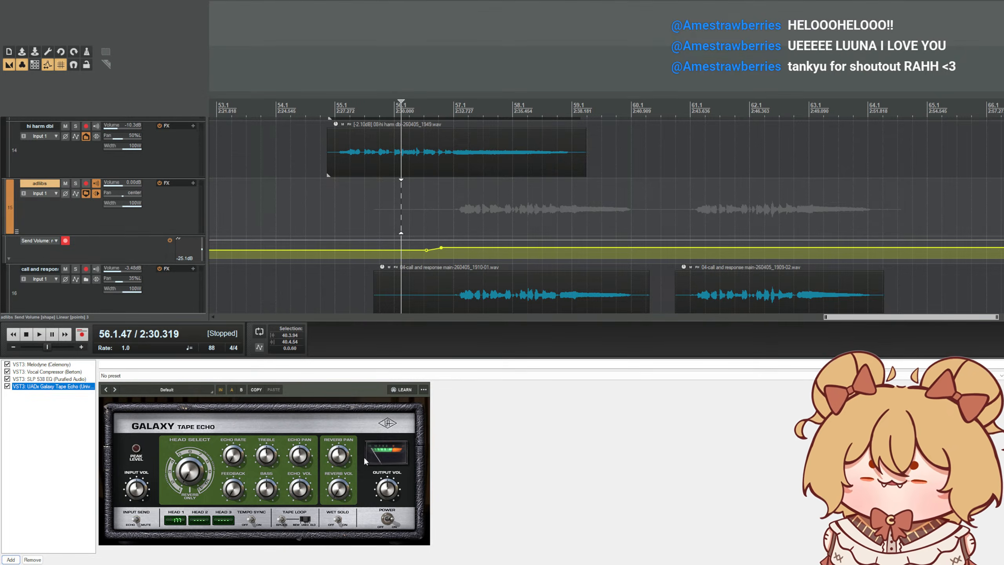
left_click_drag(351, 486, 347, 477)
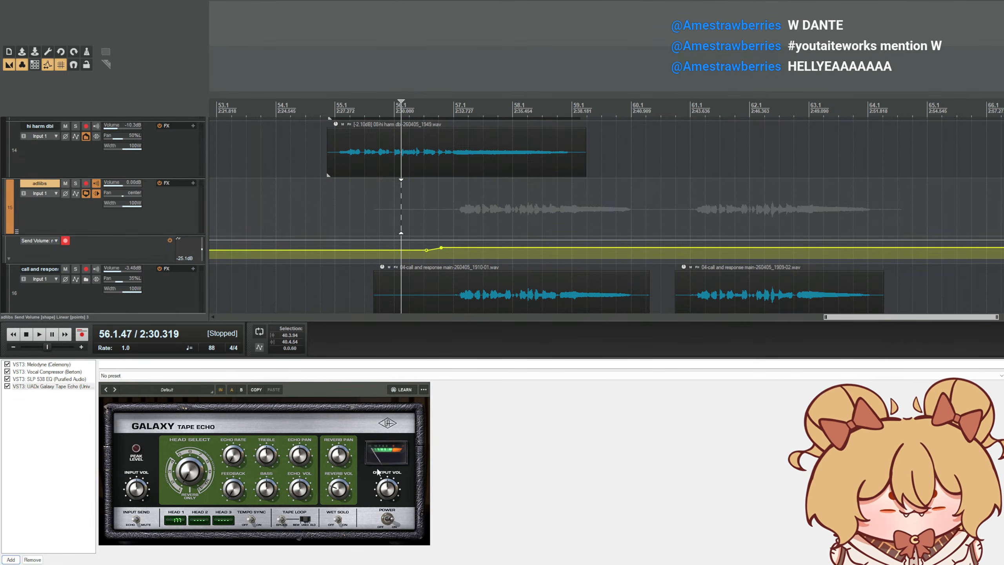
- Load the Sunday Sunday Vocal preset in the Galaxy Tape Echo and play the adlibs from just after bar 56
scroll(506, 163, "left", 5)
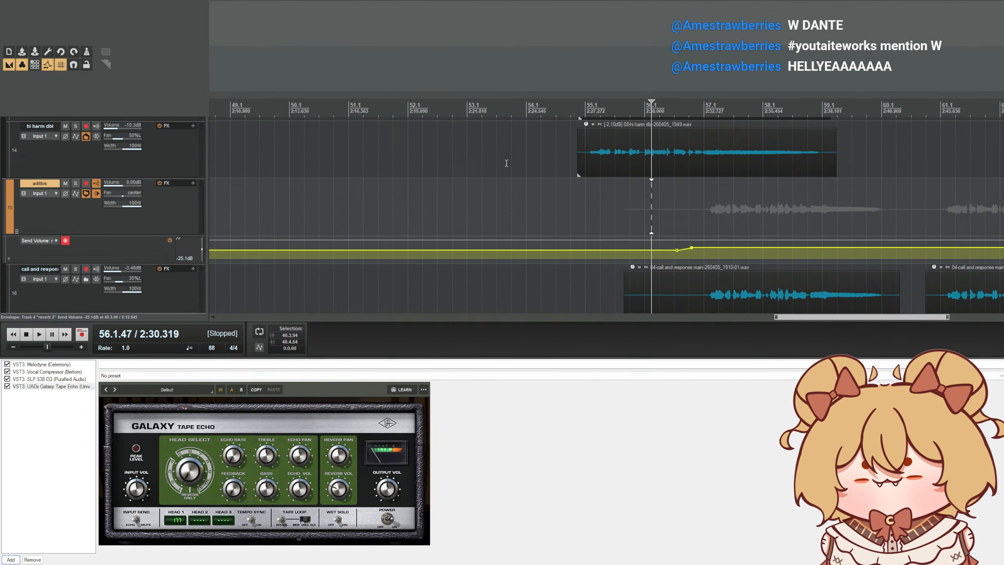
scroll(506, 163, "down", 2)
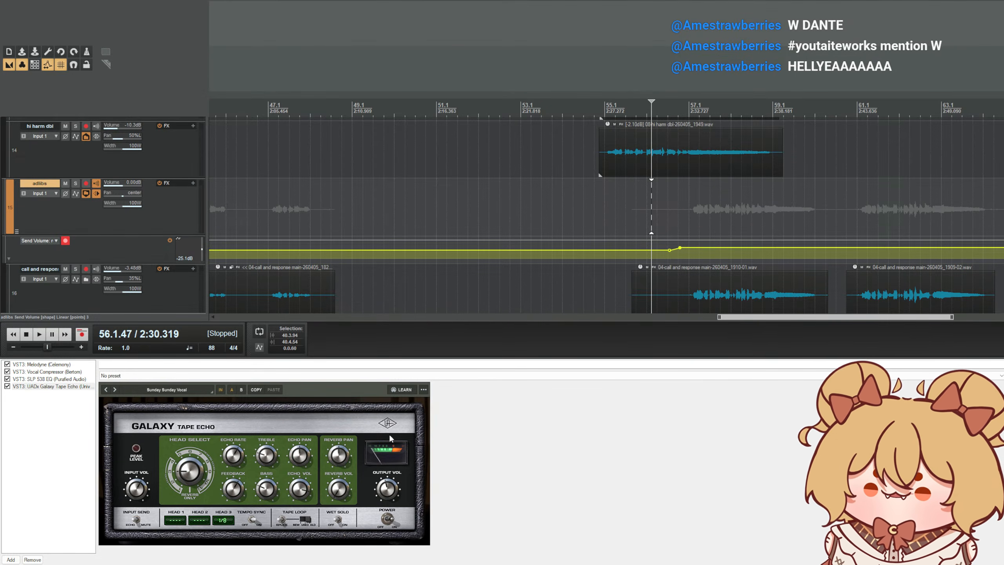
key("space")
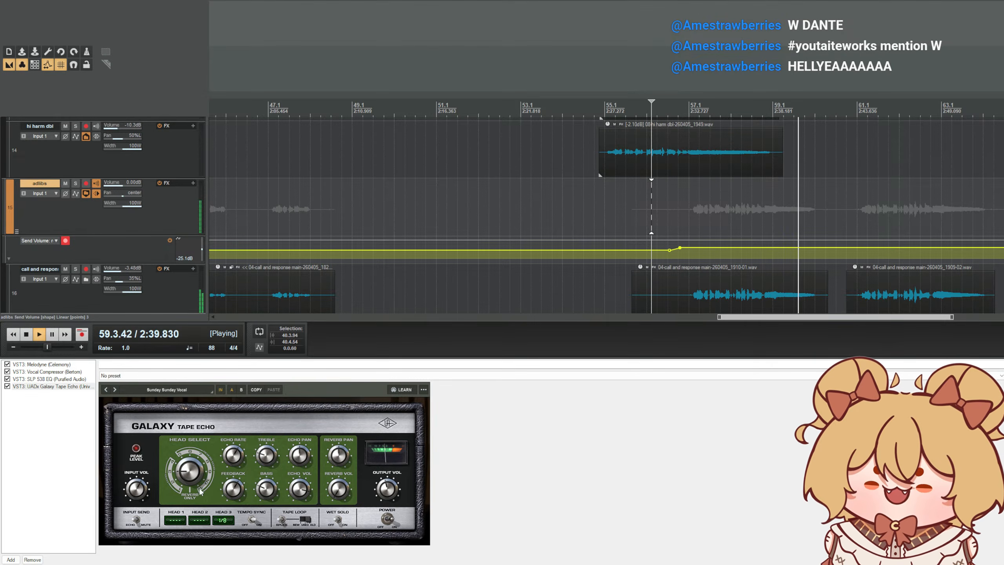
- Play the earlier adlib phrase from the end of bar 46 to hear the tape echo there
scroll(571, 316, "down", 2)
scroll(493, 275, "down", 2)
left_click(259, 151)
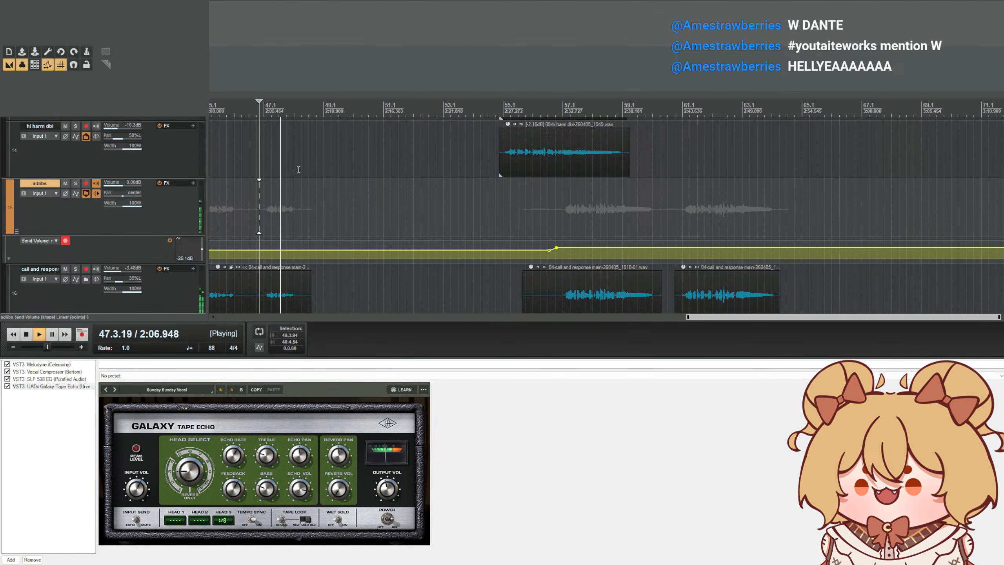
key("space")
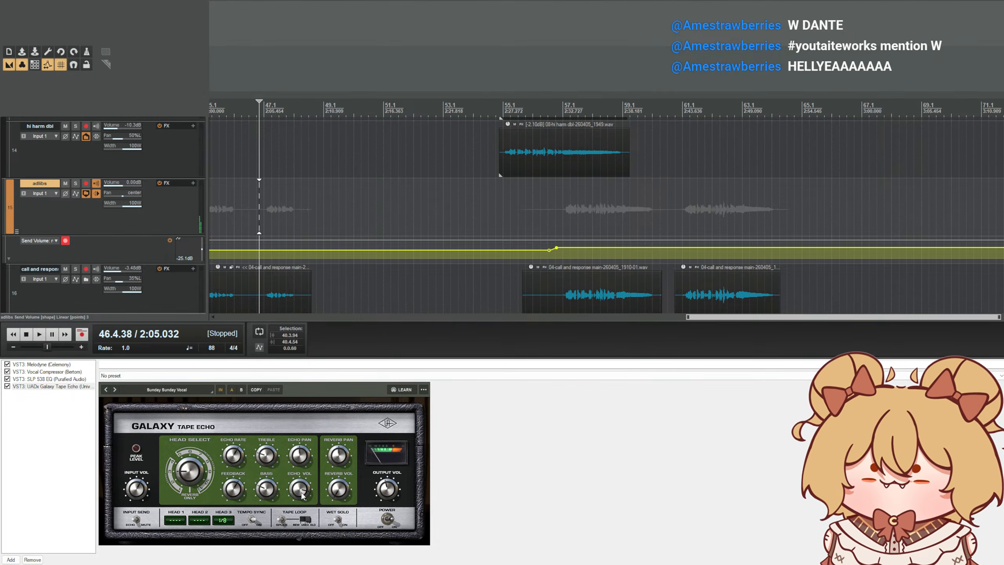
- Lower the Galaxy Tape Echo's echo volume and echo rate, and play from the end of bar 46 to check the echo
left_click_drag(301, 497, 303, 511)
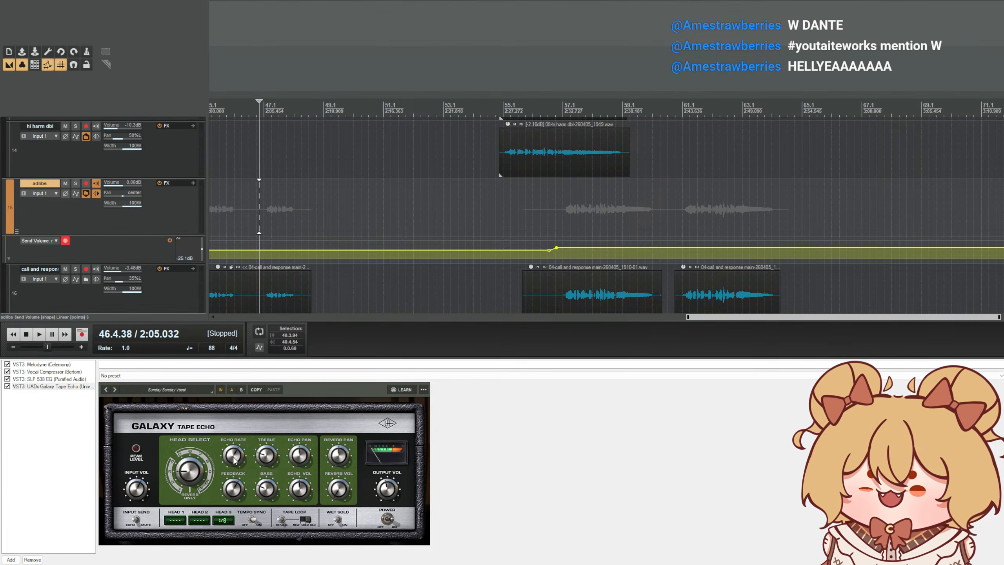
left_click_drag(236, 458, 236, 463)
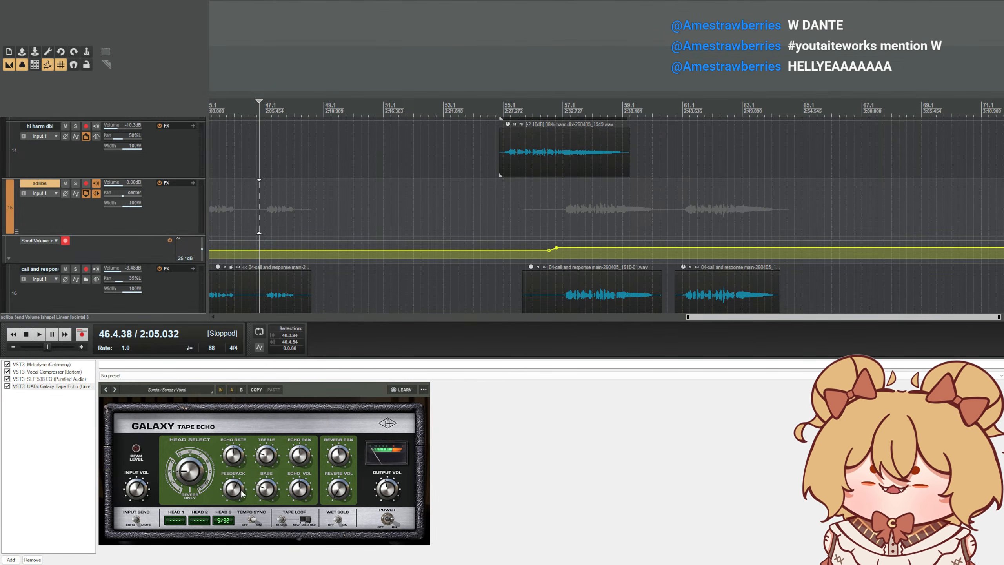
left_click_drag(235, 462, 235, 474)
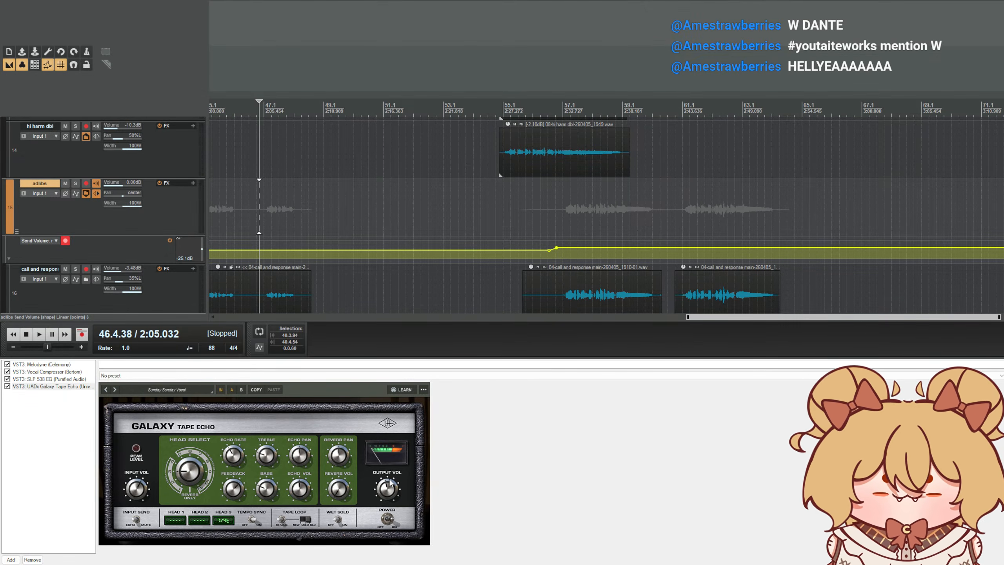
key("space")
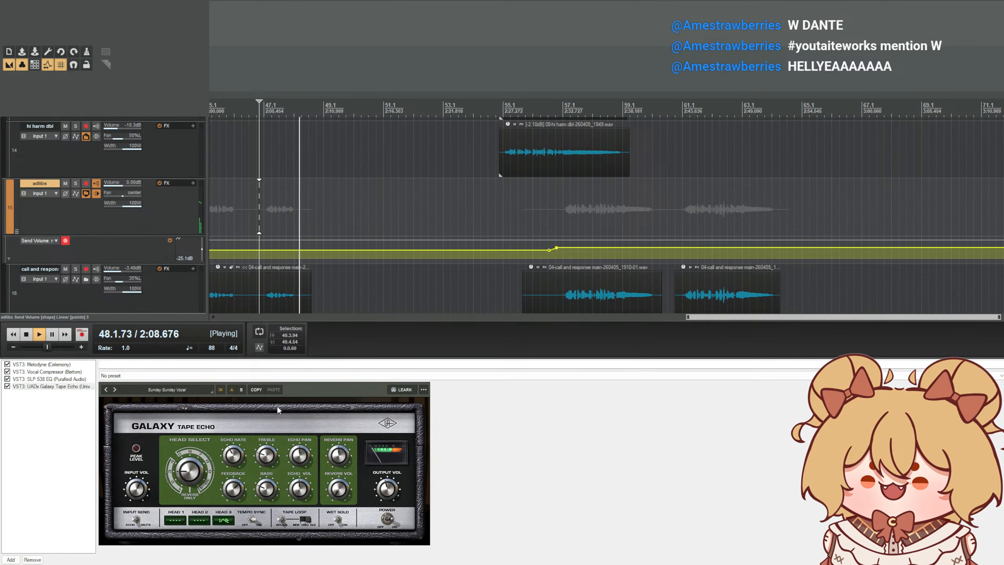
key("space")
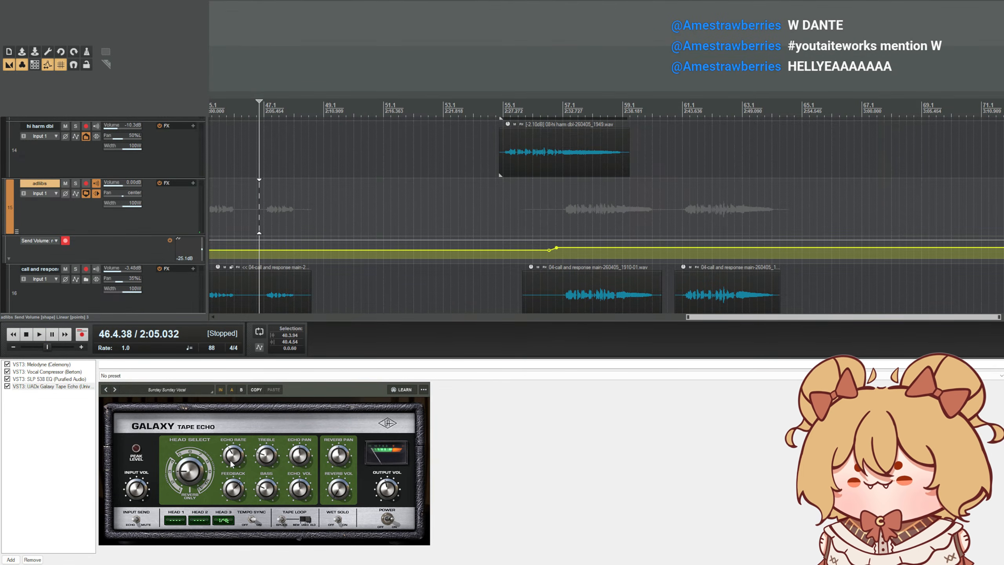
- Shrink the effects area and play from mid-bar 55 past bar 60 to check the echo on the adlibs
scroll(55, 287, "down", 3)
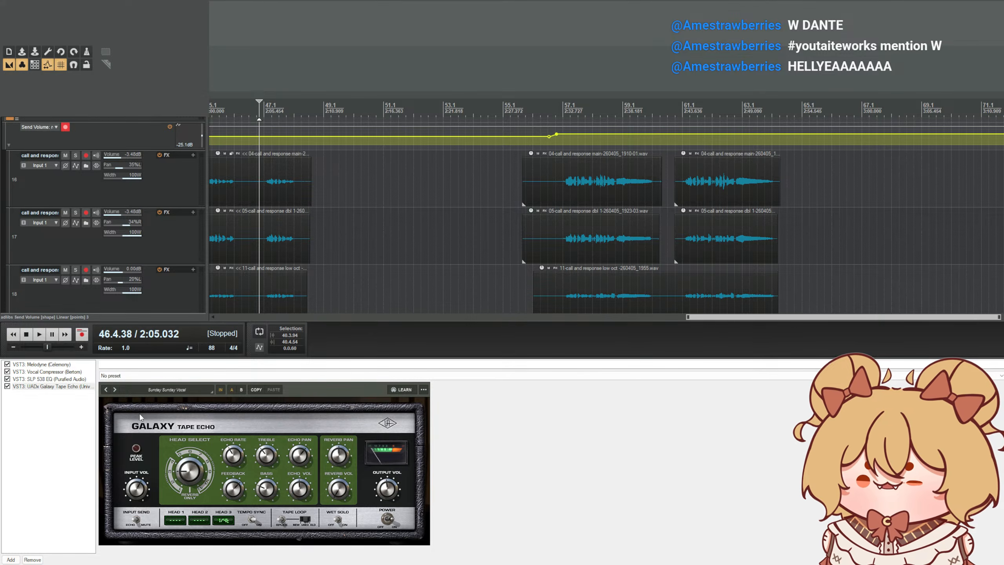
left_click_drag(173, 358, 174, 509)
scroll(111, 292, "up", 3)
left_click(514, 106)
key("space")
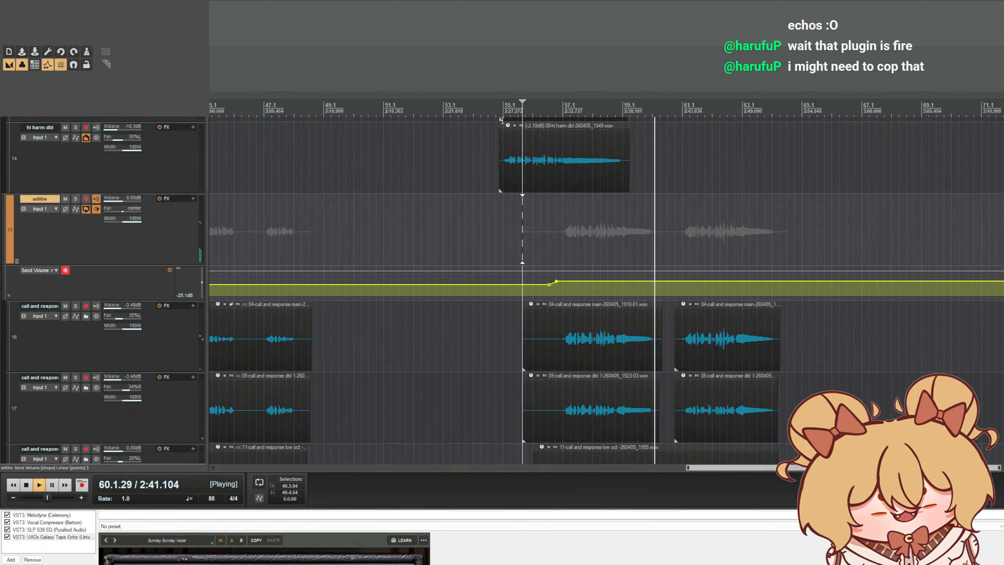
key("space")
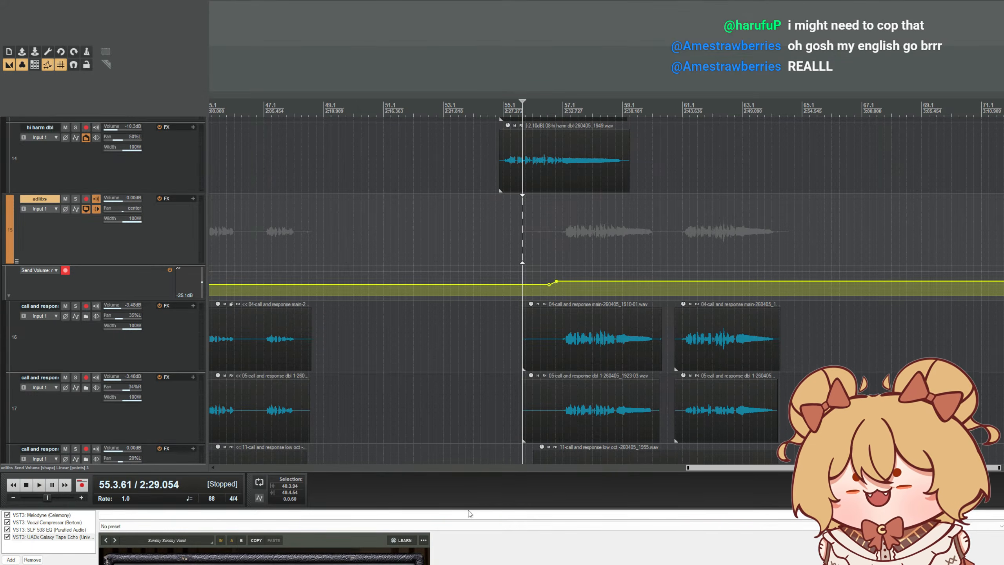
- Show the tape echo's interface again and play the adlibs from the end of bar 56 to the end of bar 64
left_click_drag(470, 510, 390, 362)
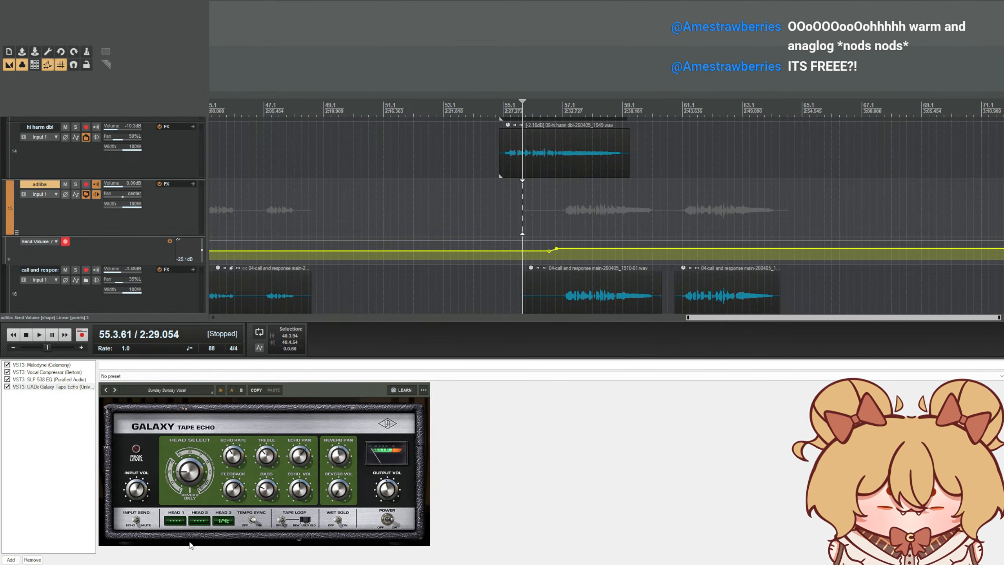
left_click_drag(419, 359, 419, 380)
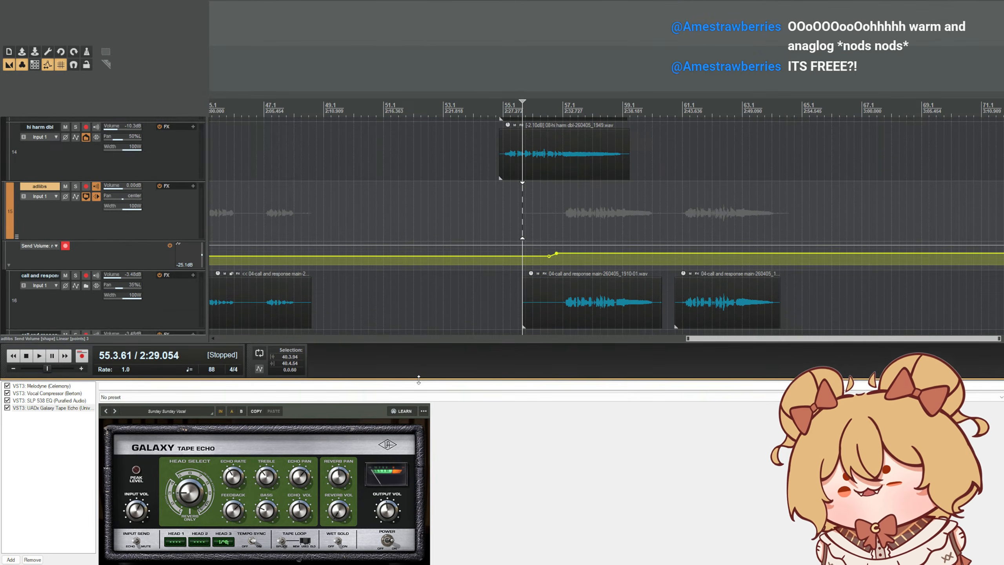
left_click(555, 104)
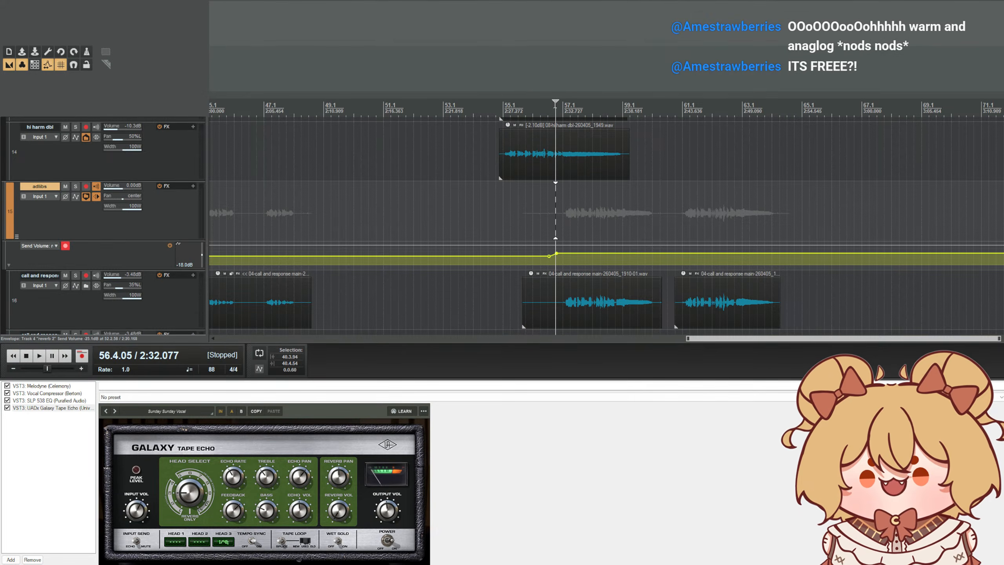
key("space")
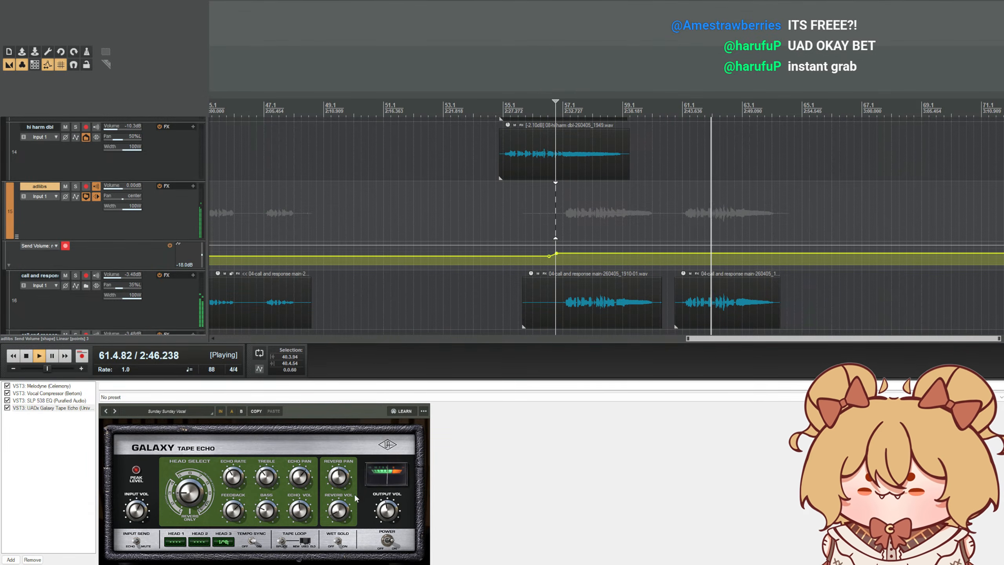
scroll(492, 280, "down", 4)
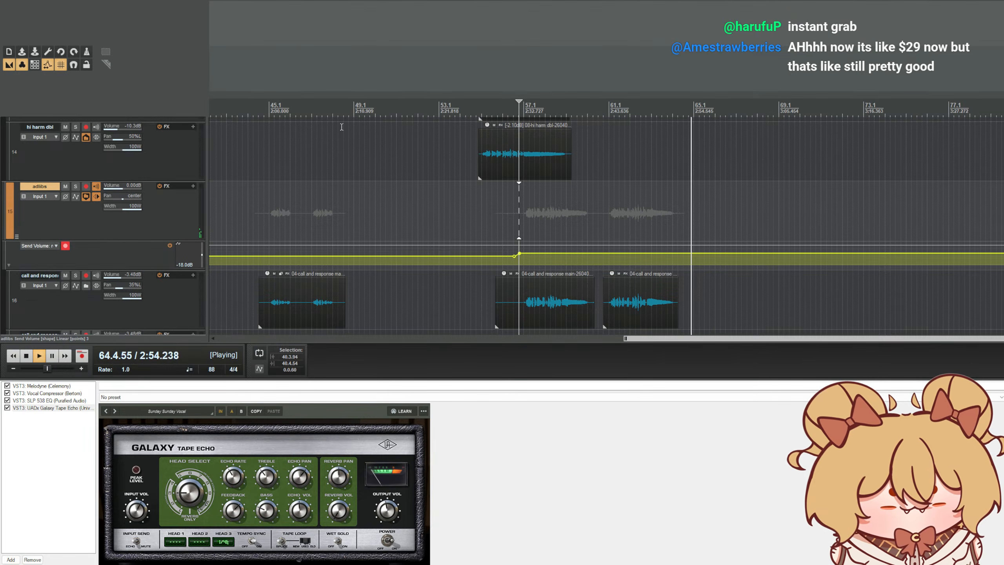
key("space")
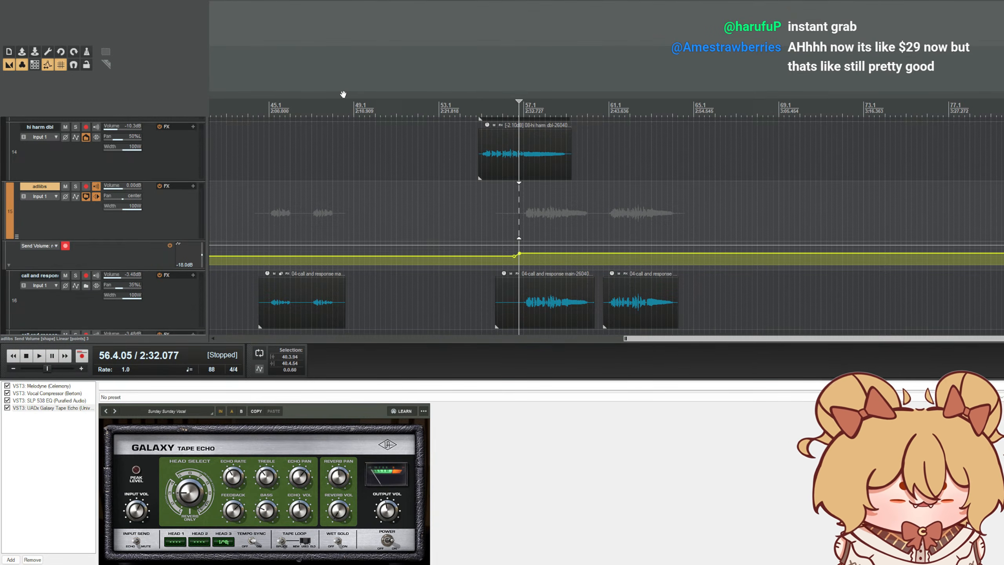
- Shrink the effects area and show the harmonies track's effects chain
scroll(393, 95, "down", 3)
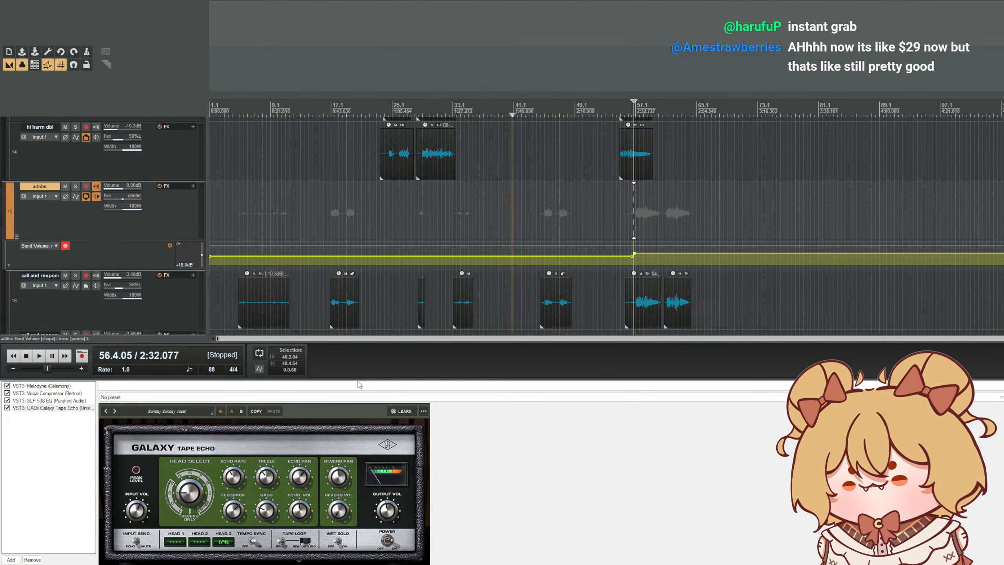
left_click_drag(360, 380, 350, 509)
scroll(138, 311, "up", 8)
scroll(142, 320, "up", 3)
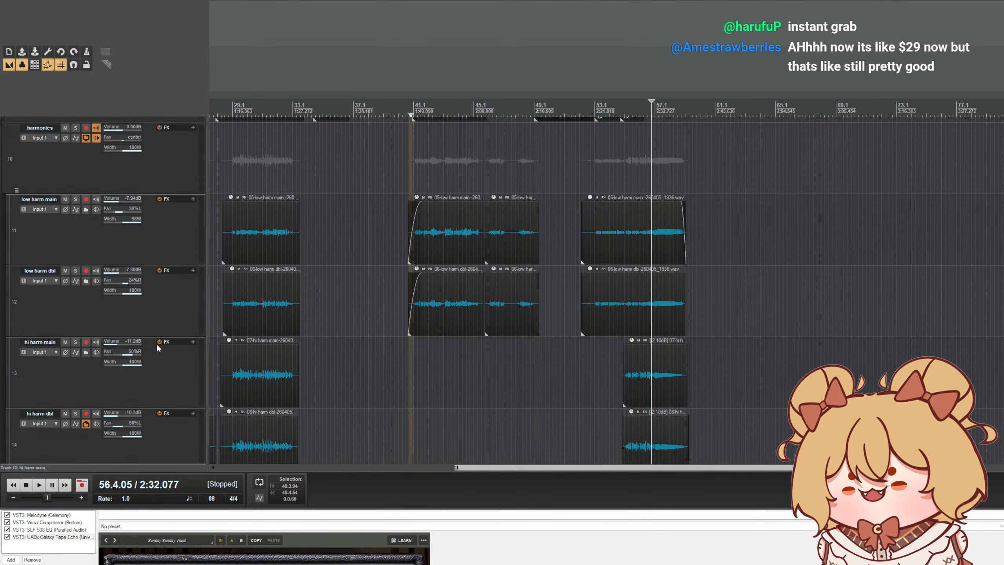
scroll(163, 320, "up", 7)
scroll(245, 334, "down", 2)
scroll(137, 376, "up", 2)
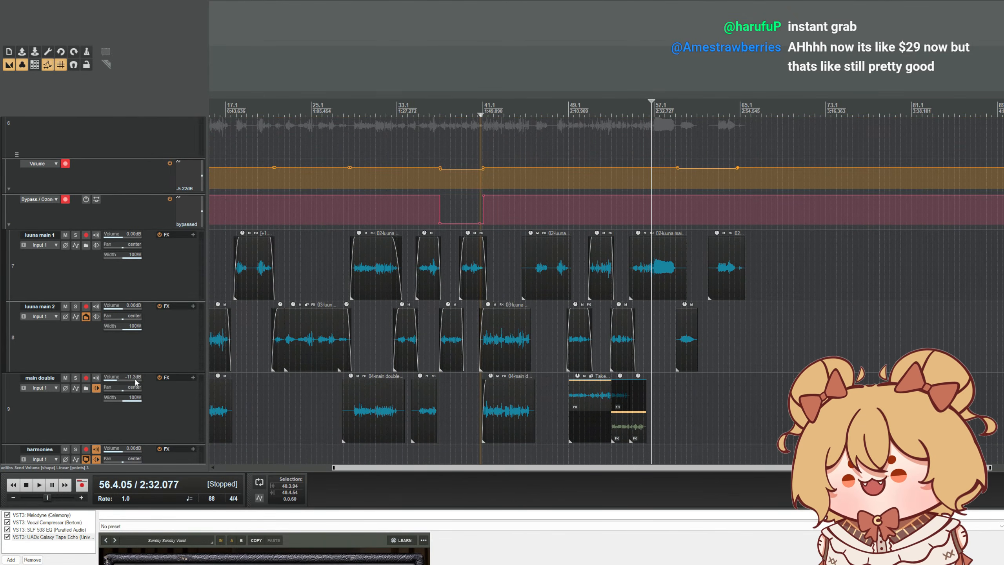
scroll(144, 376, "down", 3)
left_click(178, 356)
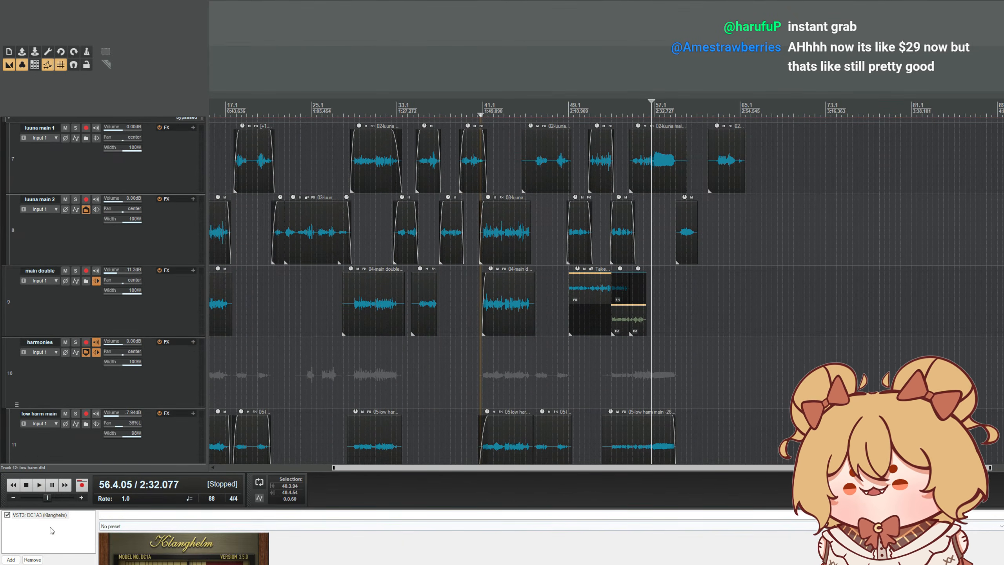
- Select the harmonies track and compare its effects chain with the main double track's chain
left_click(156, 376)
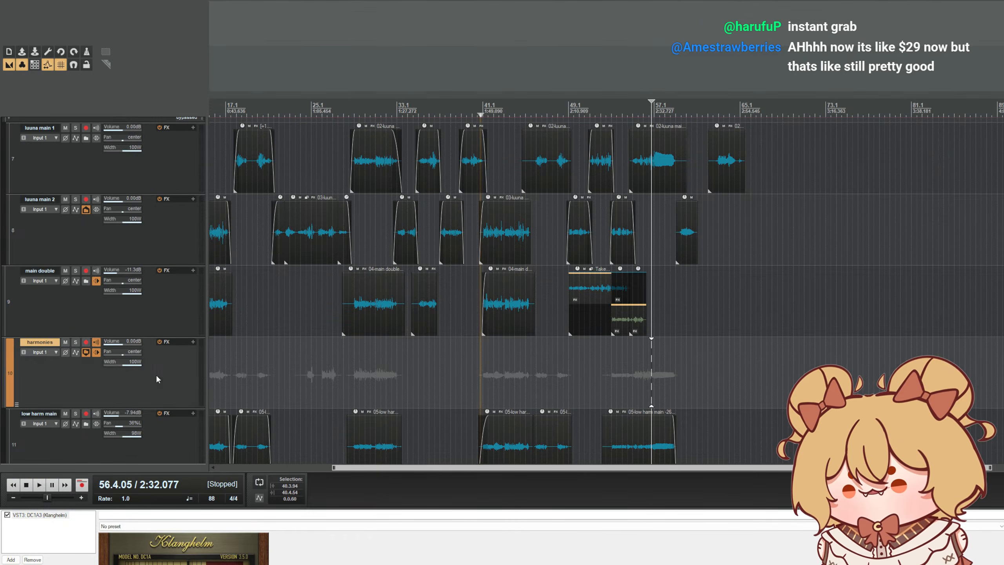
scroll(133, 297, "up", 4)
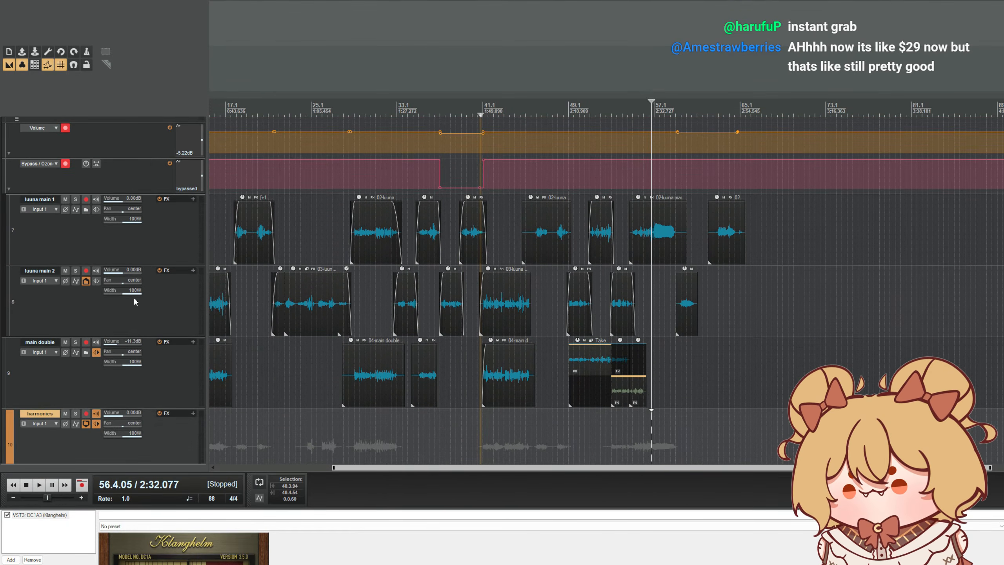
scroll(134, 301, "down", 1)
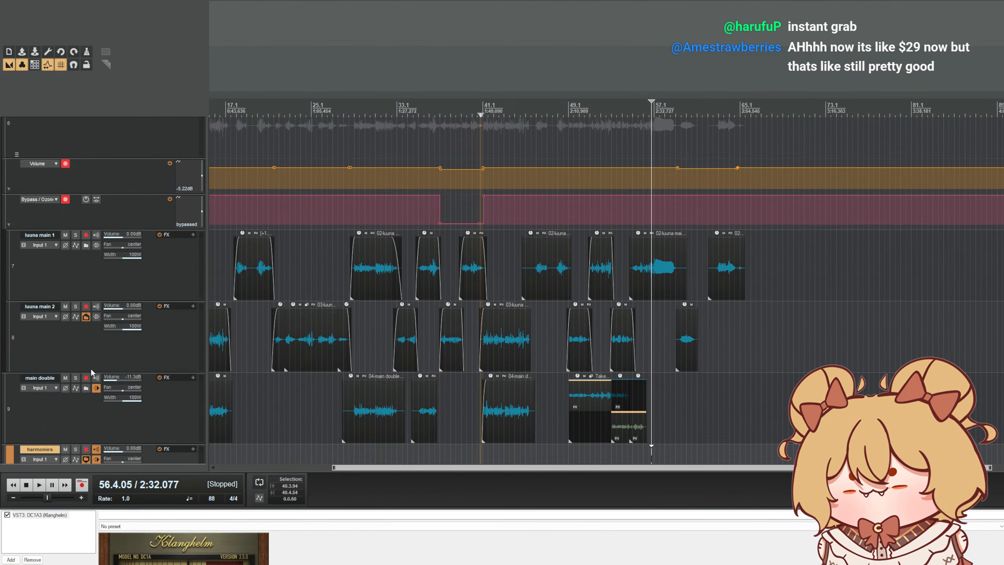
left_click(193, 380)
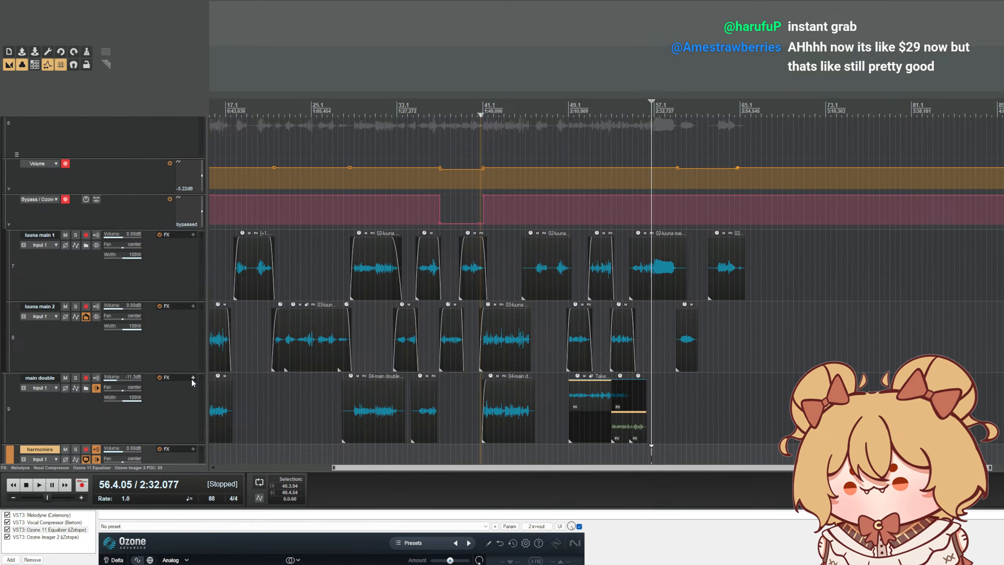
scroll(192, 381, "down", 4)
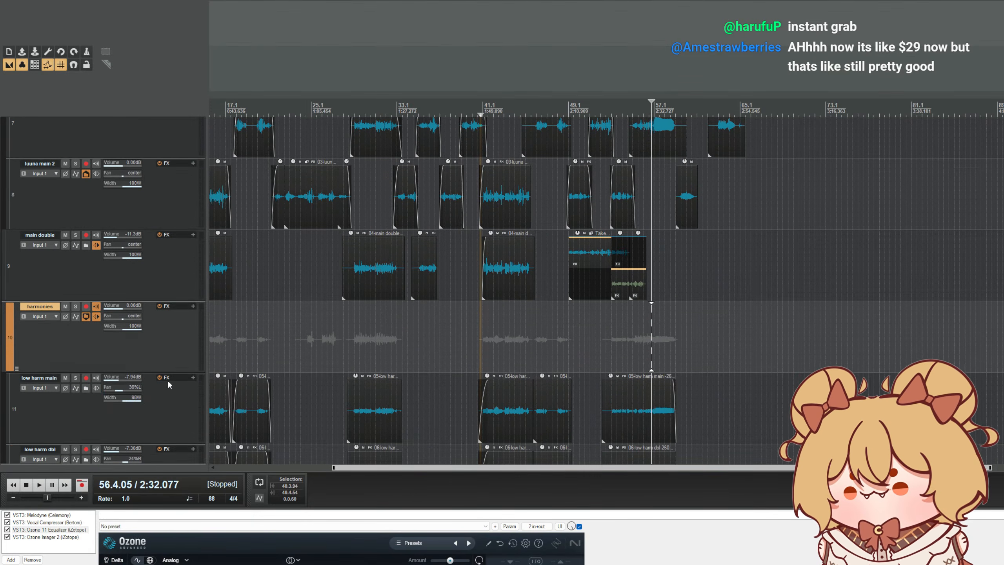
left_click(194, 306)
scroll(137, 263, "up", 10)
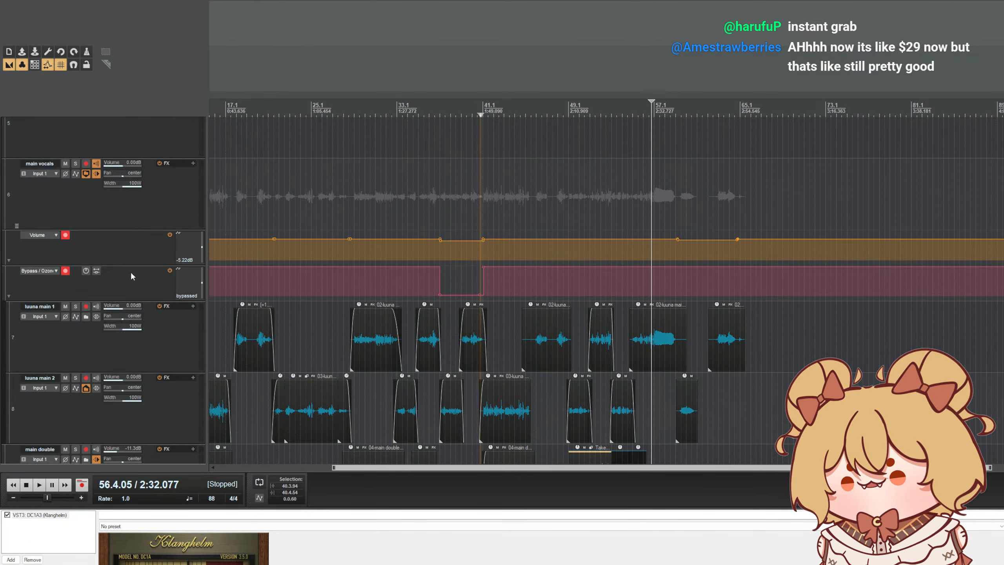
scroll(132, 276, "down", 10)
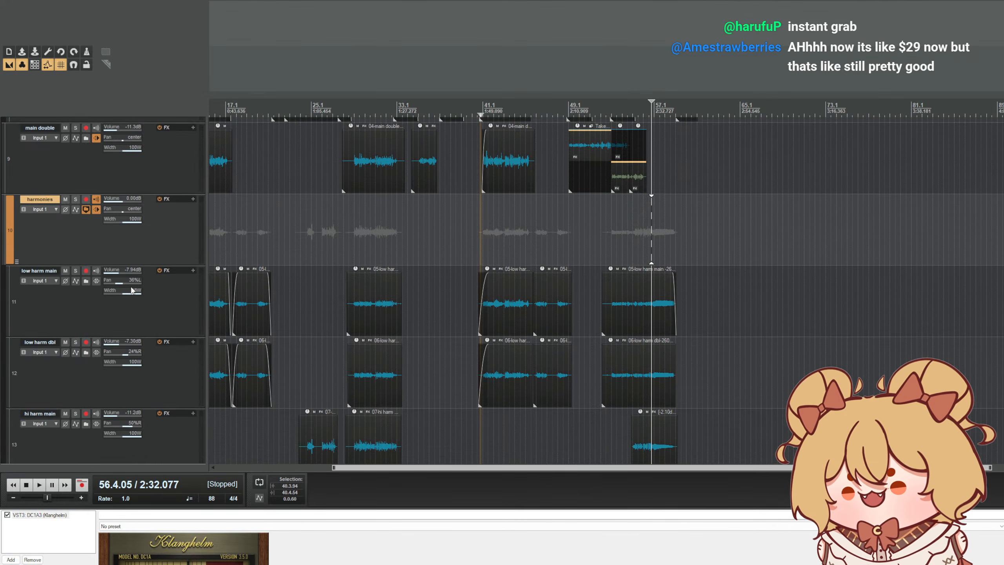
- Look over the harmony and adlib tracks and place the edit cursor at bar 14
scroll(276, 316, "up", 2)
scroll(276, 316, "down", 4)
scroll(260, 318, "up", 2)
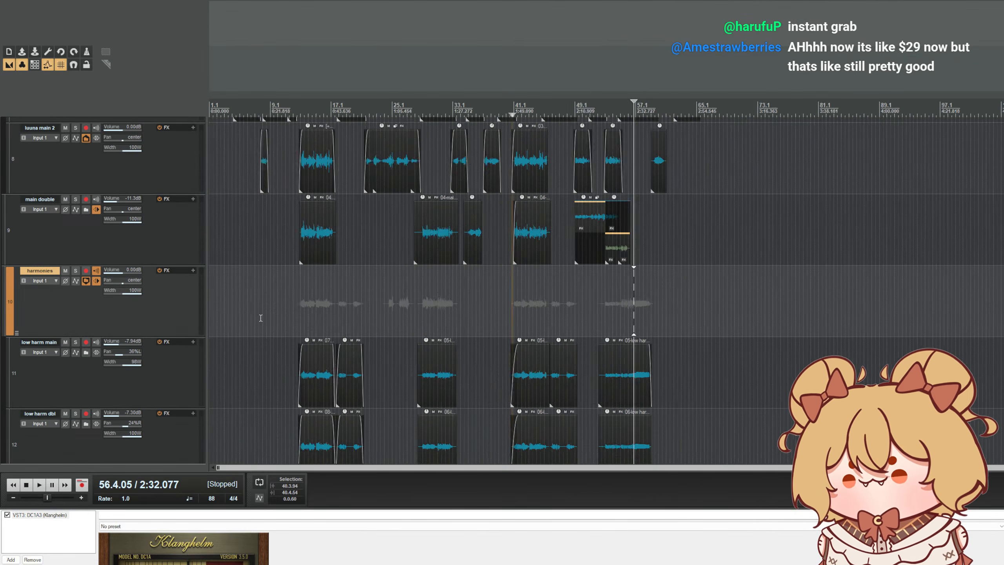
scroll(147, 320, "down", 4)
scroll(145, 318, "down", 3)
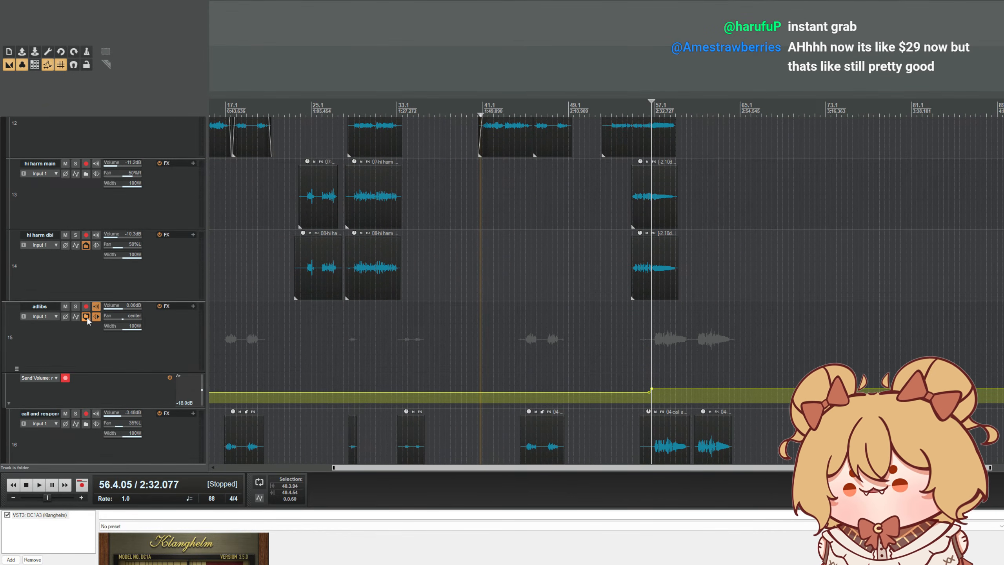
scroll(179, 257, "up", 3)
scroll(221, 257, "down", 2)
scroll(171, 193, "down", 1)
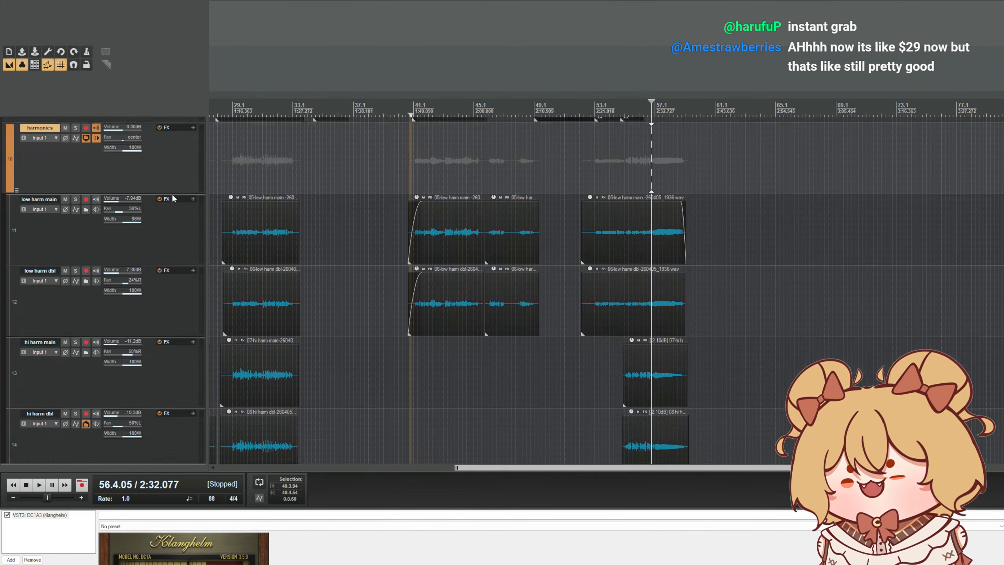
scroll(281, 170, "up", 3)
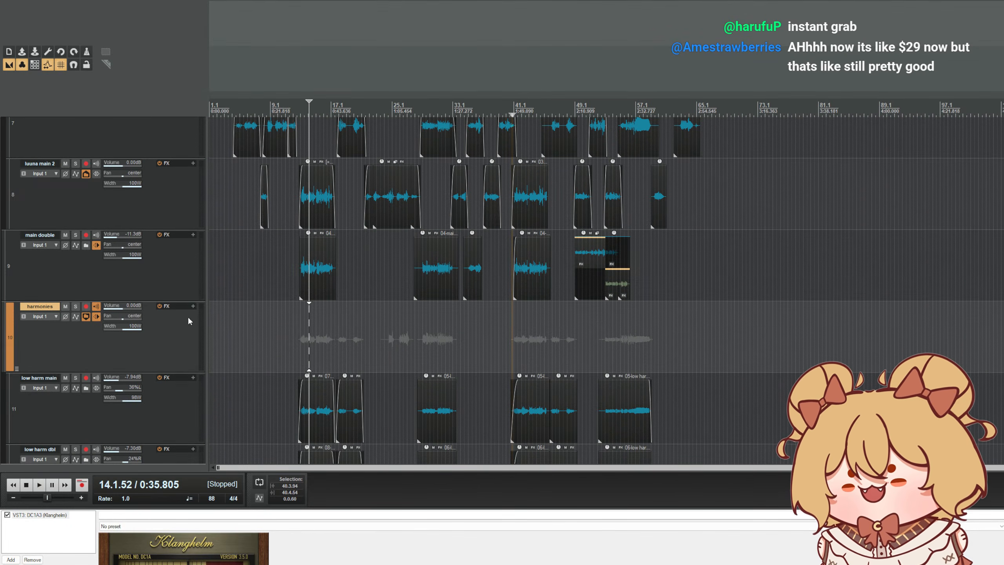
- Recheck the harmonies track's effects chain and look over the harmony clips across the song
left_click(192, 306)
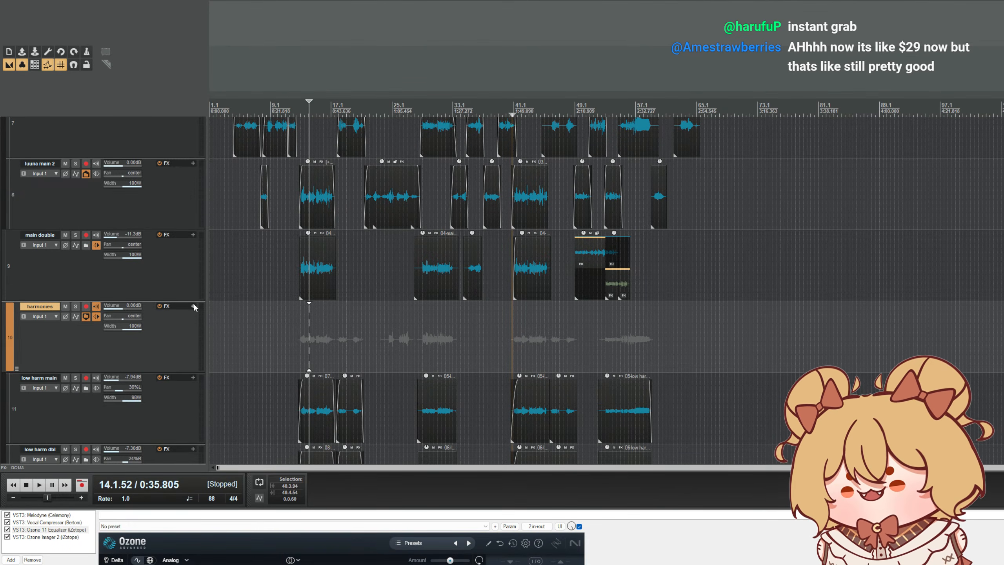
left_click(194, 307)
scroll(186, 296, "down", 2)
scroll(187, 296, "up", 1)
scroll(175, 284, "down", 1)
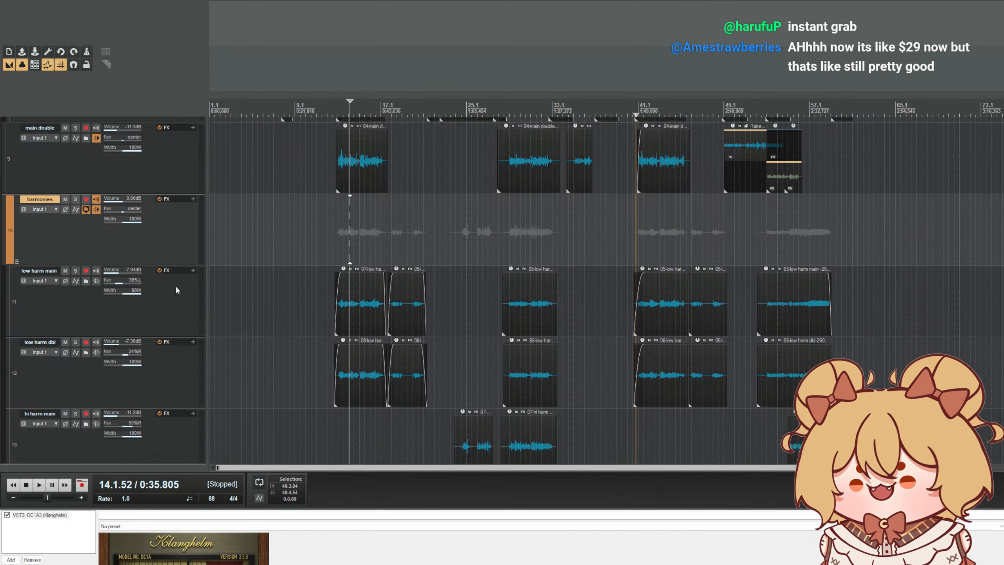
scroll(175, 284, "down", 1)
scroll(126, 198, "up", 1)
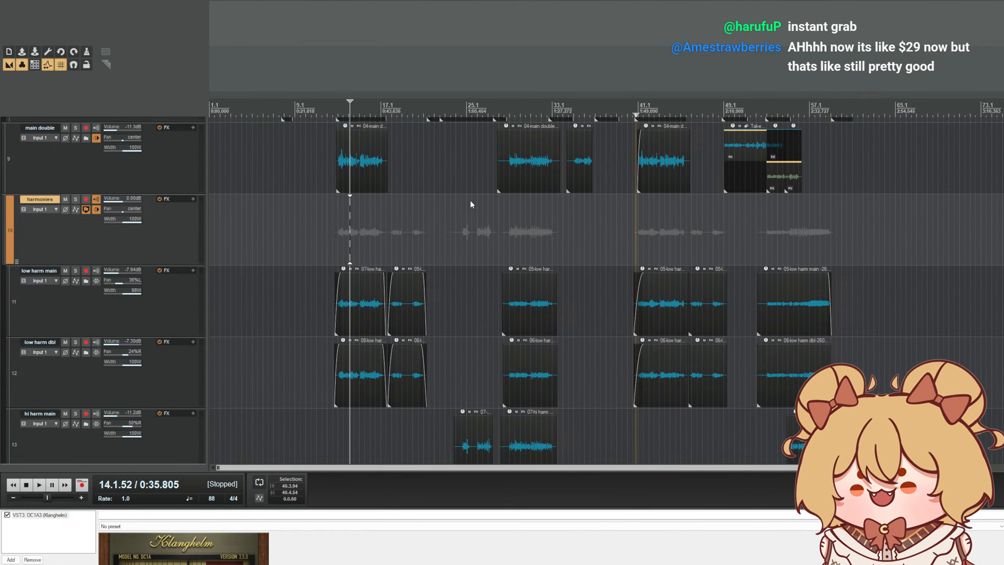
scroll(331, 141, "down", 2)
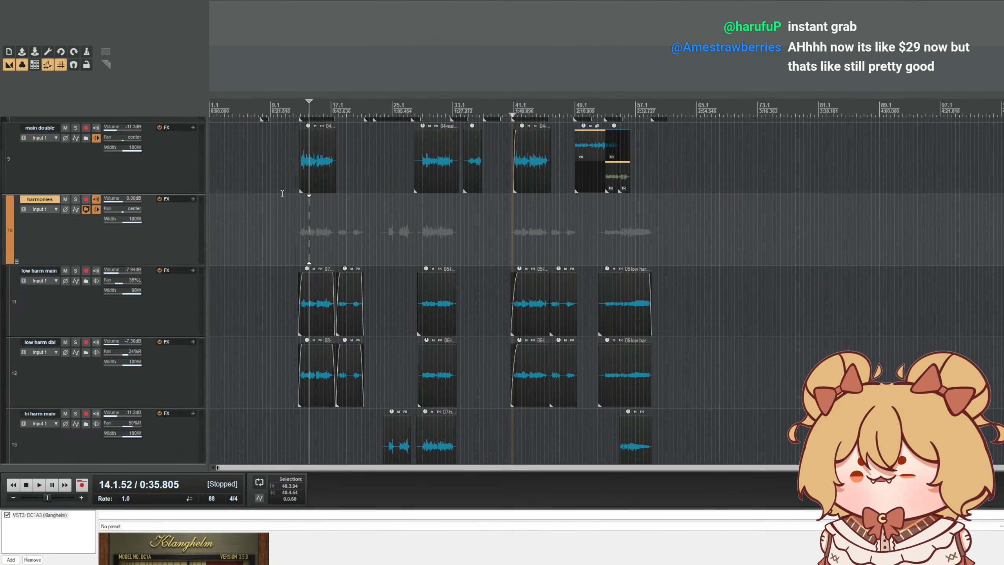
scroll(282, 194, "up", 4)
left_click(193, 199)
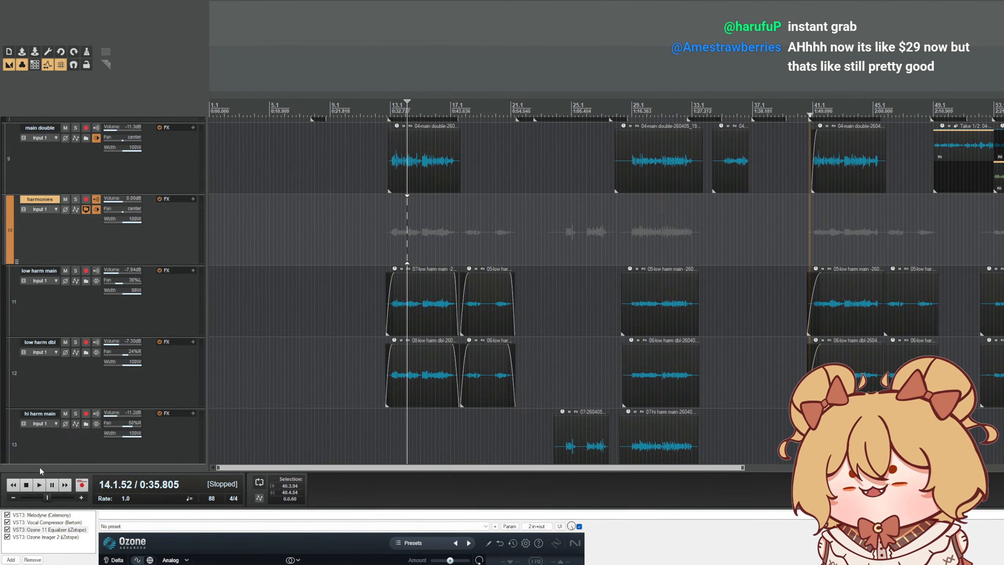
left_click(194, 199)
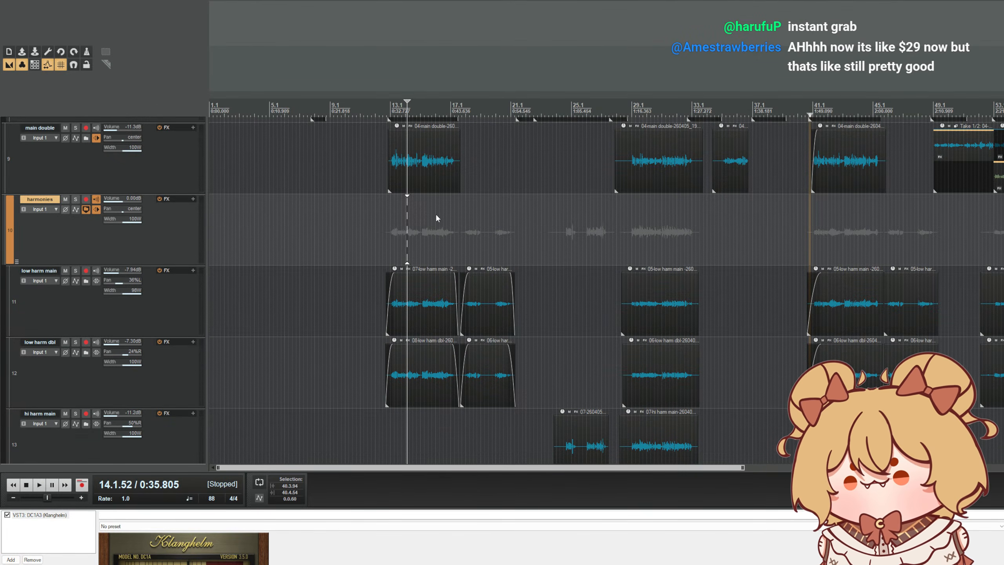
- Add the Soundtoys EchoBoy Jr. effect to the harmonies track and enlarge the effects area to show its controls
left_click_drag(295, 509, 312, 286)
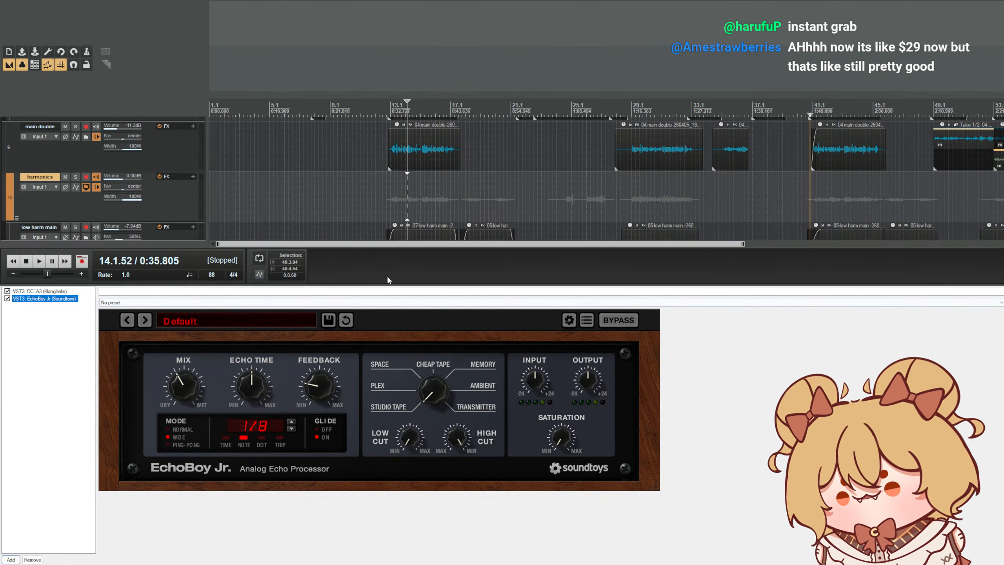
left_click_drag(389, 285, 378, 386)
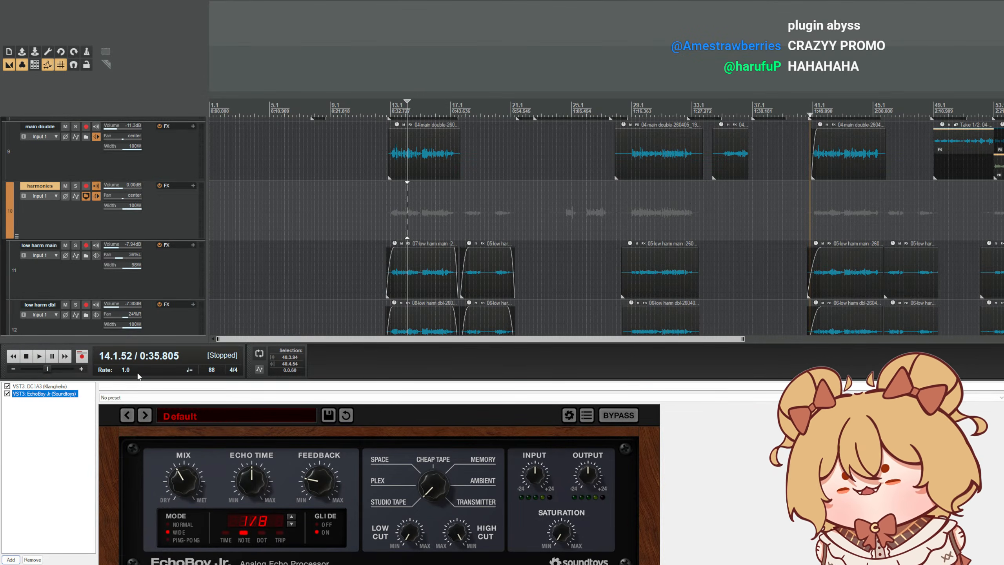
scroll(534, 298, "up", 2)
scroll(382, 293, "down", 1)
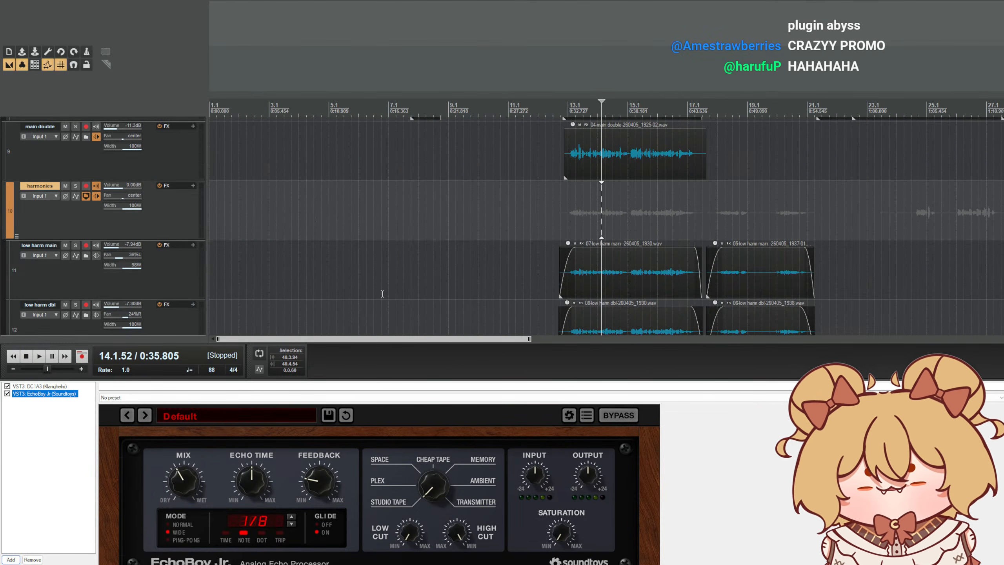
scroll(382, 294, "up", 2)
scroll(335, 237, "up", 2)
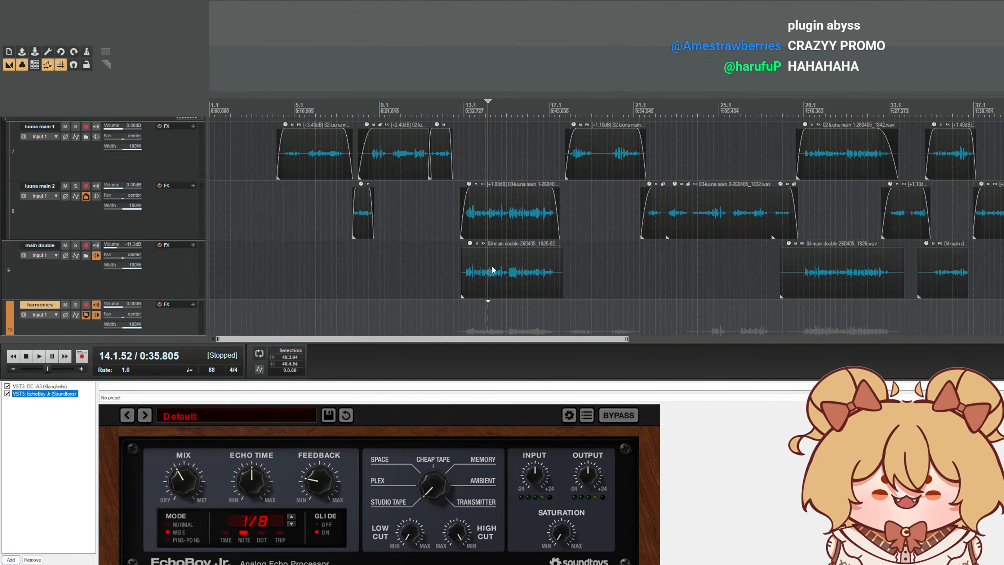
- Set EchoBoy Jr.'s echo style to Cheap Tape and adjust its low cut and high cut
scroll(335, 237, "down", 1)
left_click_drag(433, 486, 412, 502)
left_click_drag(460, 536, 460, 564)
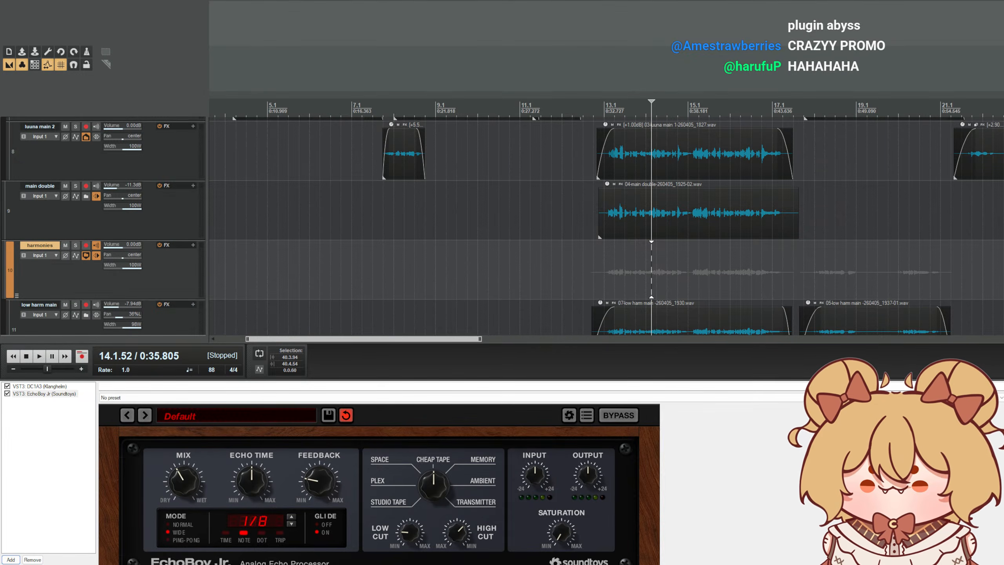
- Set EchoBoy Jr.'s echo time to a dotted 1/8 note and lower its mix and feedback
left_click(264, 536)
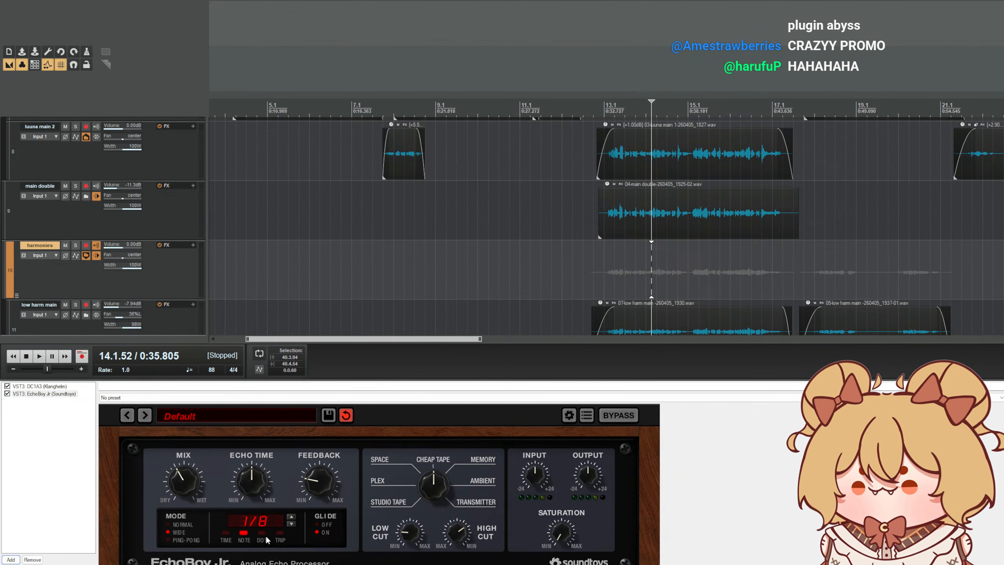
left_click(241, 535)
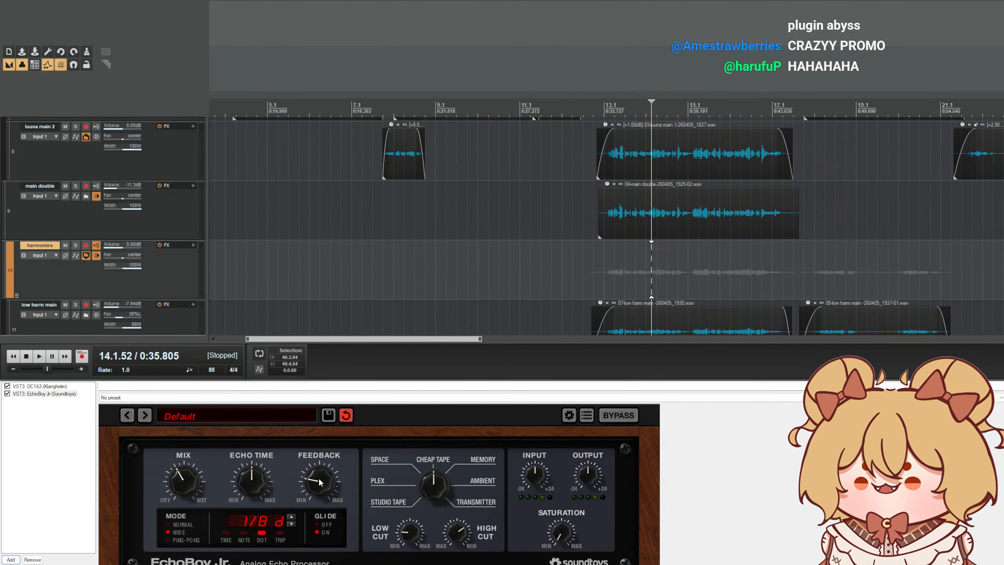
left_click(263, 533)
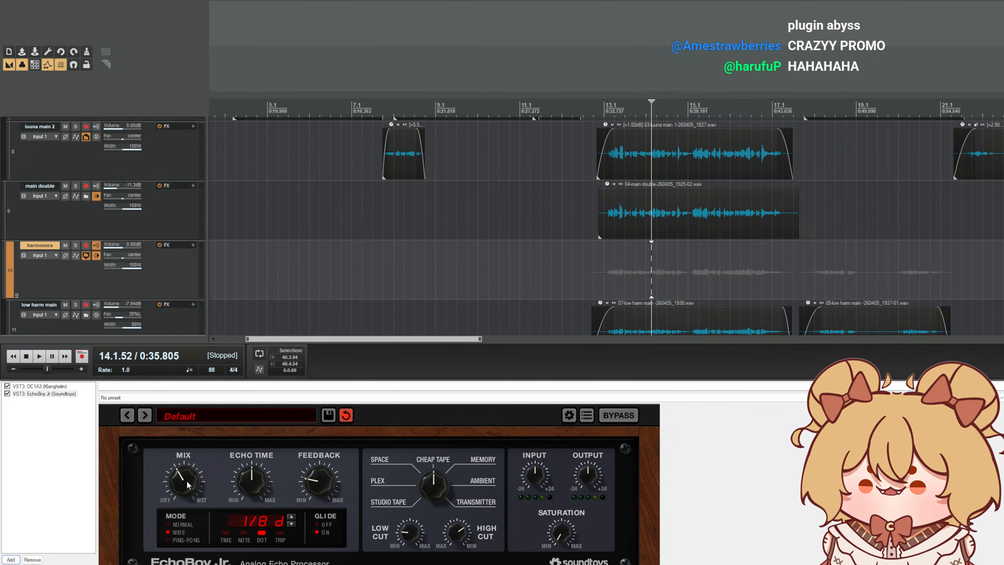
left_click_drag(191, 483, 189, 518)
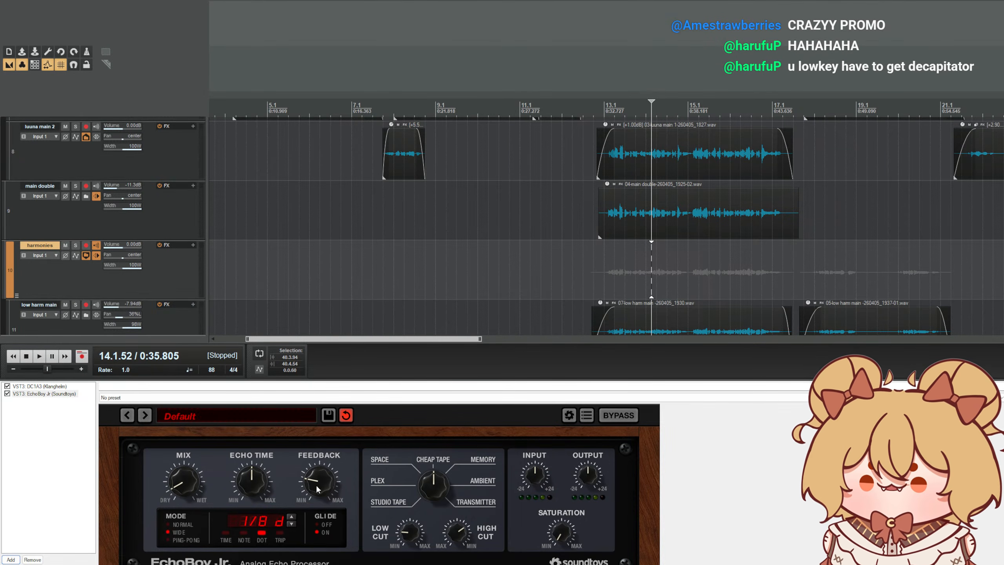
mouse_move(316, 484)
left_mouse_down()
mouse_move(310, 499)
mouse_move(316, 483)
left_mouse_up()
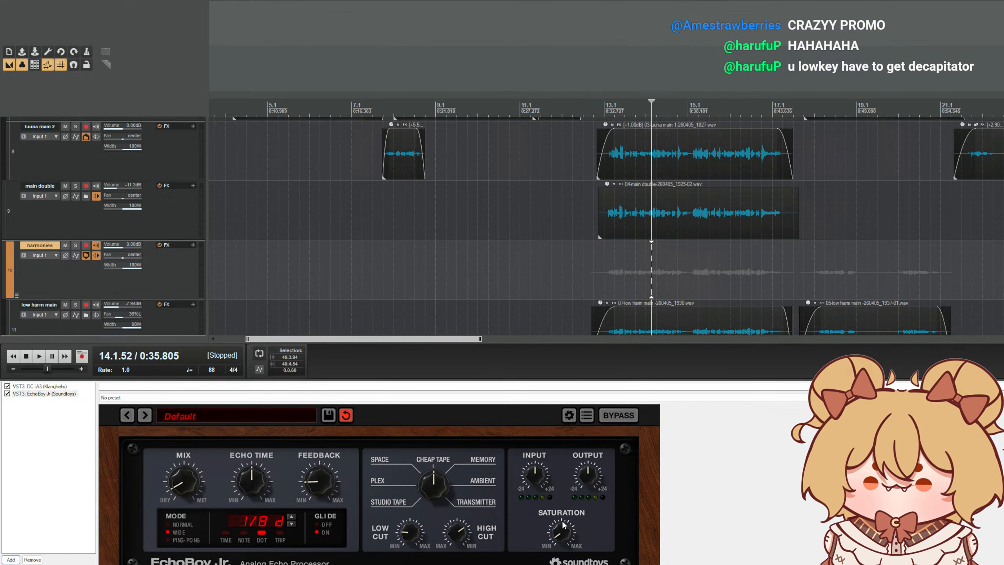
- Play the harmonies from just before bar 13 and lower the harmonies track's volume to -1.32 dB
scroll(665, 183, "down", 2)
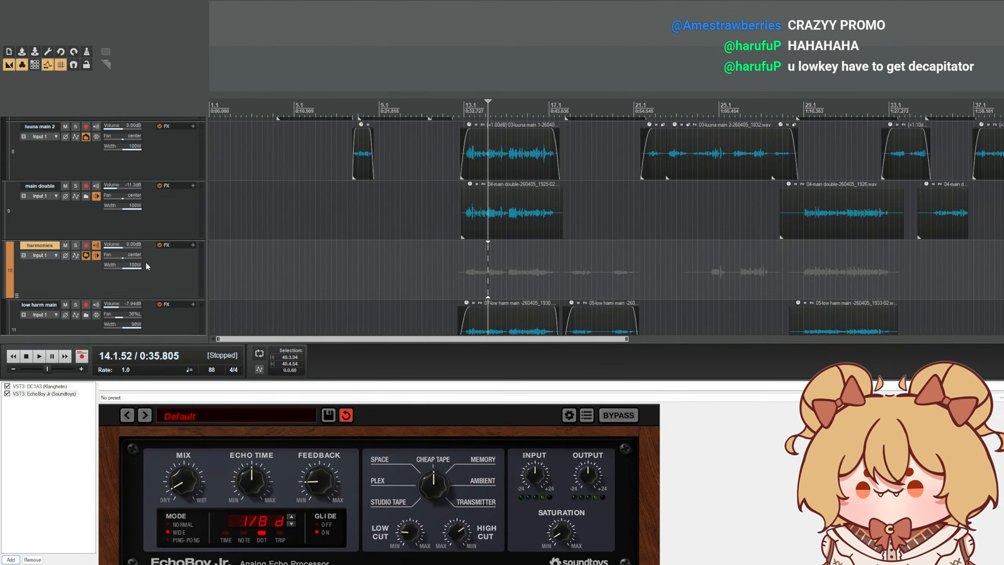
key("space")
scroll(118, 253, "down", 3)
scroll(338, 251, "up", 1)
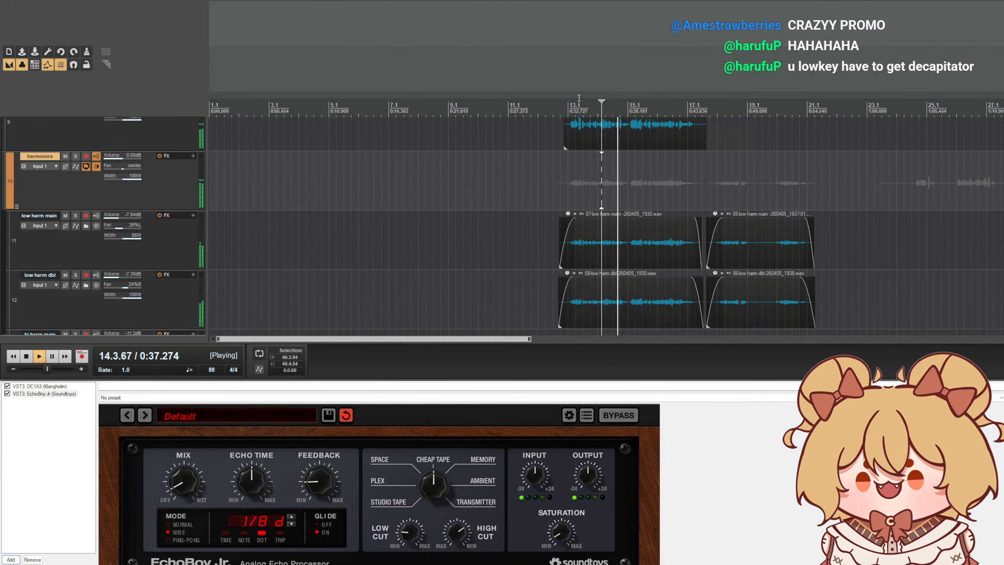
left_click(563, 102)
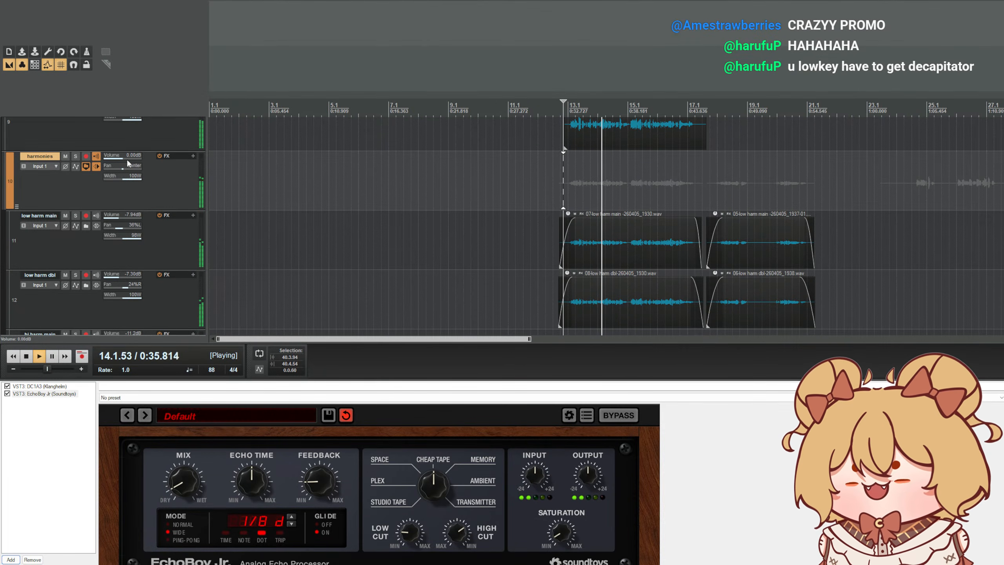
scroll(127, 163, "down", 2)
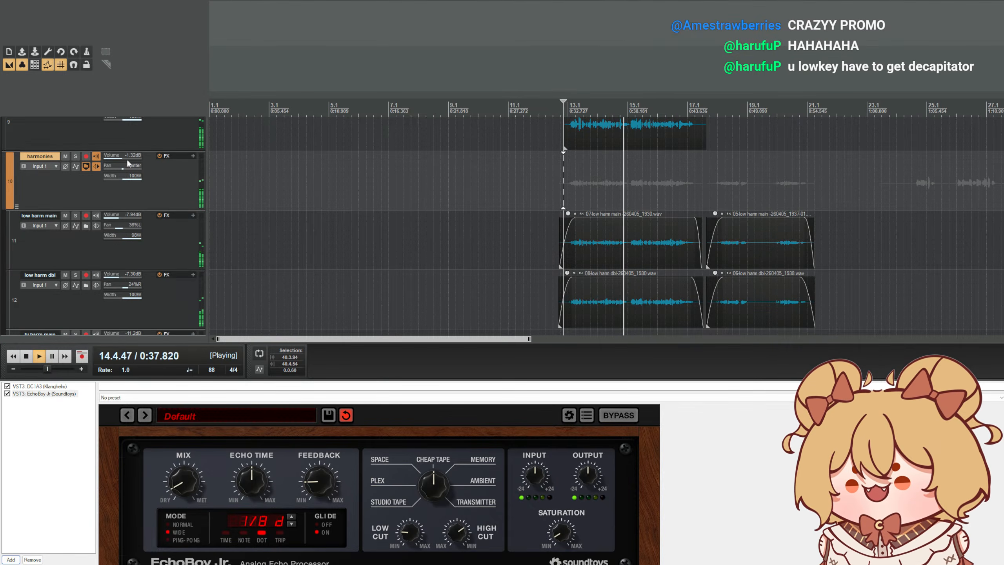
scroll(237, 218, "down", 3)
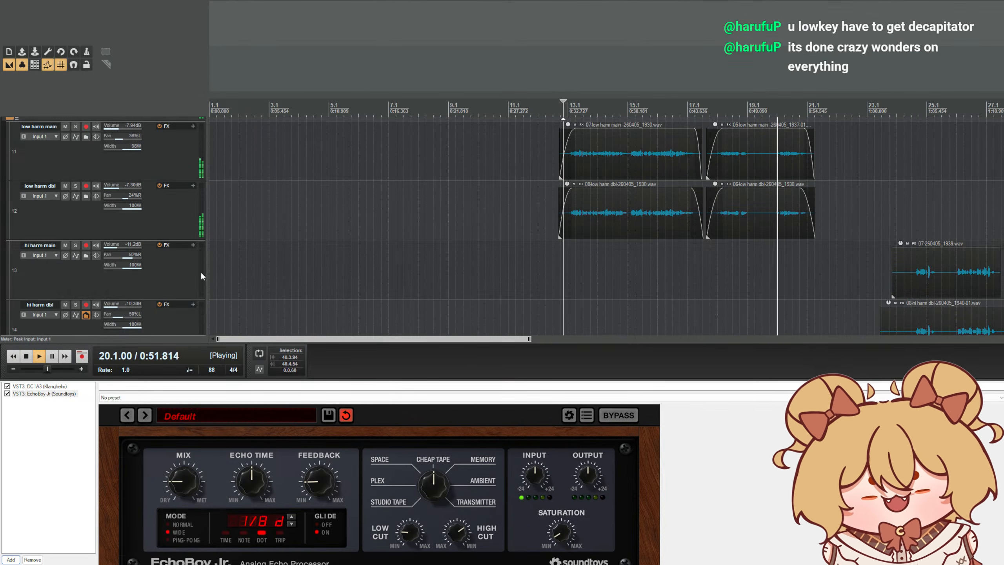
- Replay the harmonies from bar 13 while fine-tuning EchoBoy Jr.'s mix and lowering its feedback
left_click(576, 104)
left_click_drag(198, 480, 194, 490)
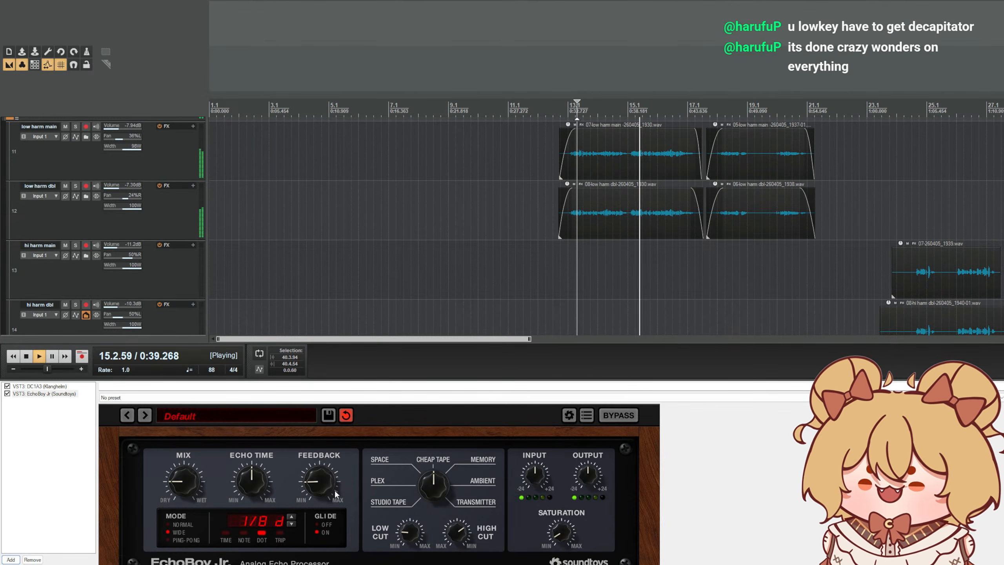
left_click_drag(335, 492, 334, 483)
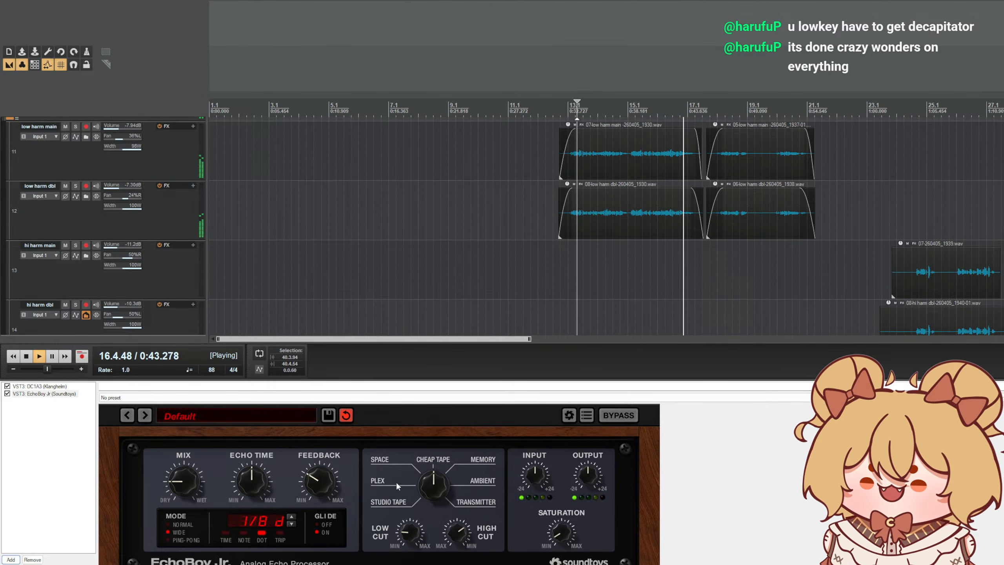
left_click_drag(304, 498, 306, 499)
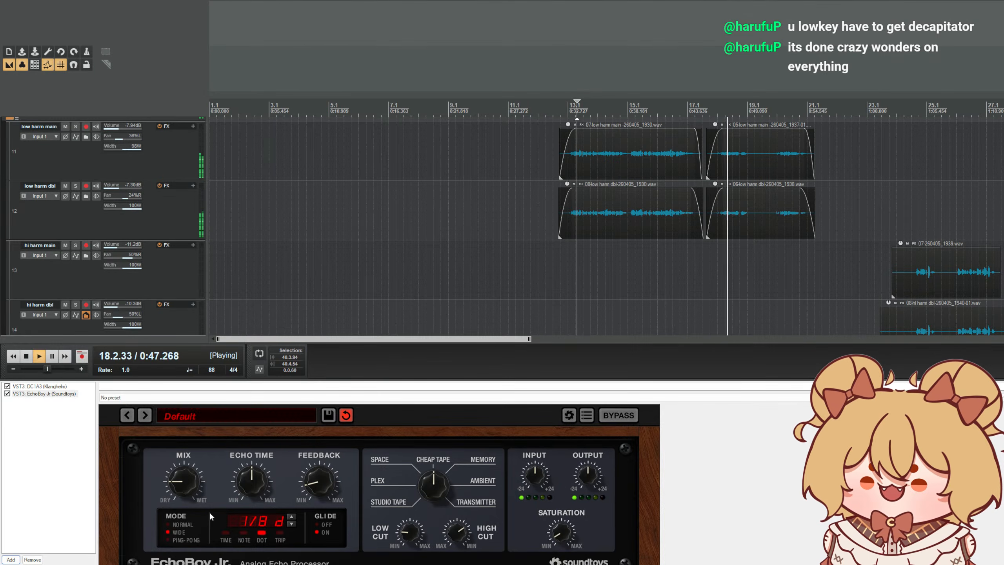
- Try EchoBoy Jr.'s Ping-Pong mode on the harmonies and listen to it alongside the main vocals
left_click(183, 540)
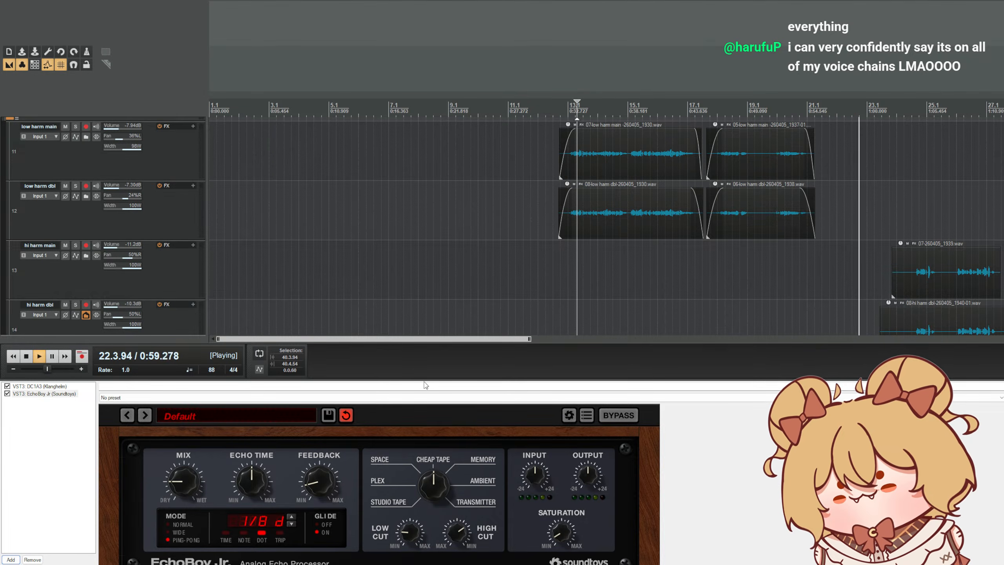
left_click_drag(426, 380, 439, 477)
scroll(634, 382, "down", 3)
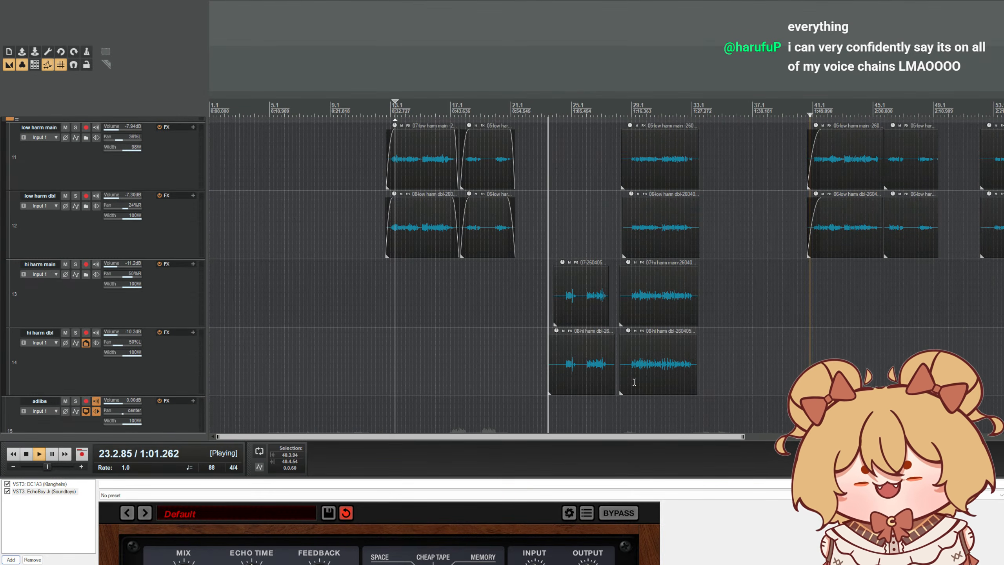
scroll(634, 382, "up", 2)
scroll(105, 325, "up", 5)
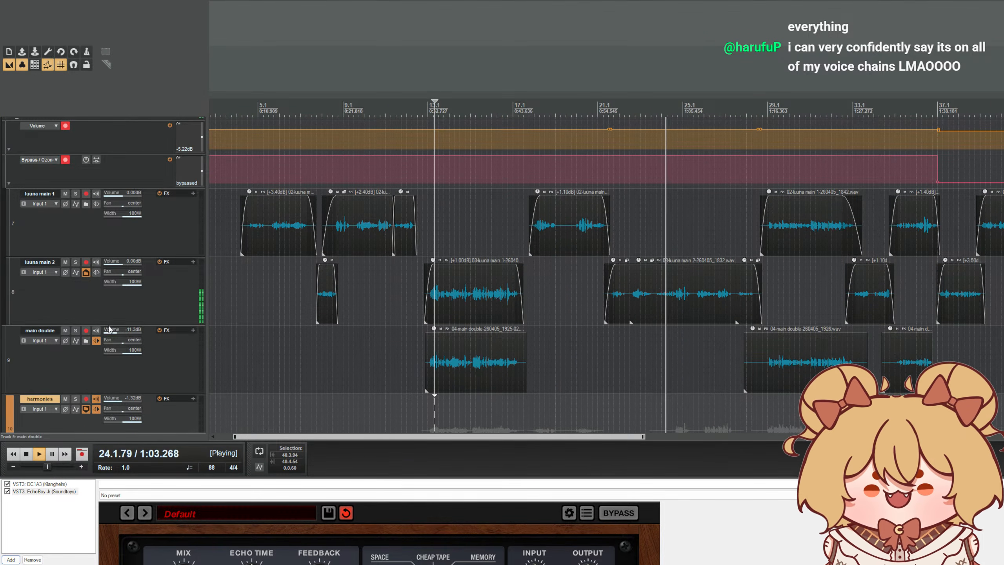
scroll(110, 329, "up", 1)
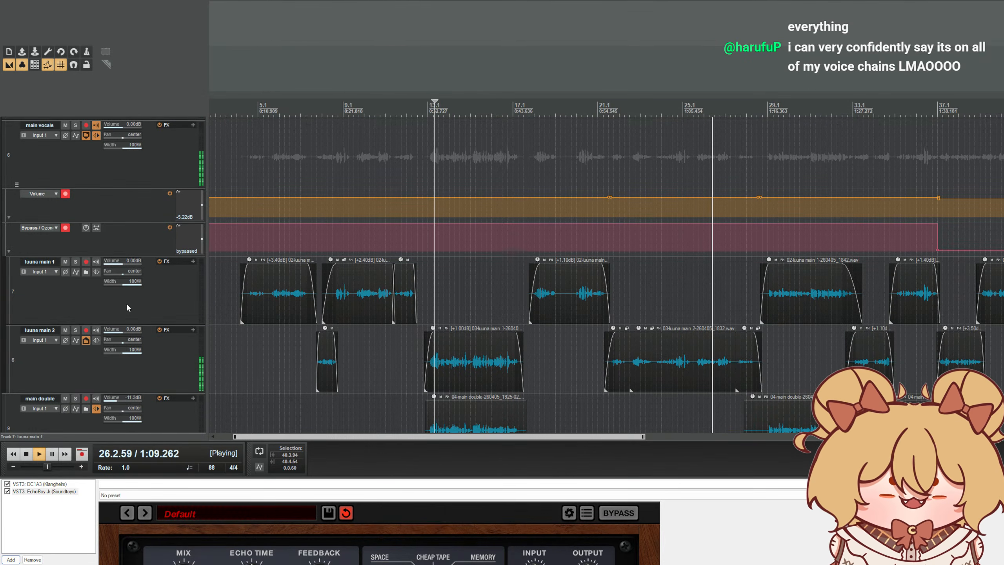
scroll(126, 302, "down", 7)
key("space")
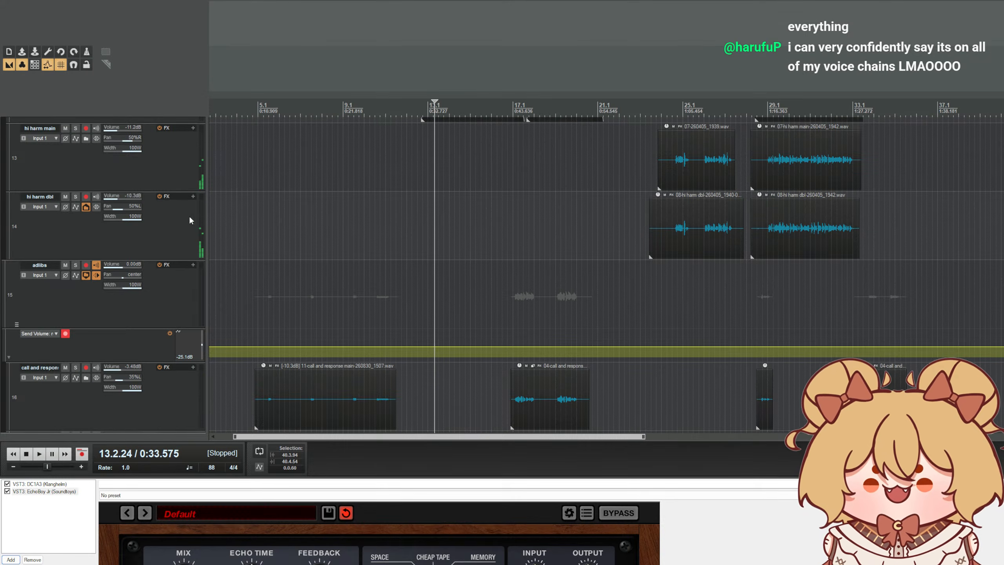
- Replay the harmonies from bar 13 with EchoBoy Jr.'s mix lowered and its feedback raised
left_click(160, 169)
scroll(163, 206, "up", 5)
left_click(166, 256)
left_click(185, 189)
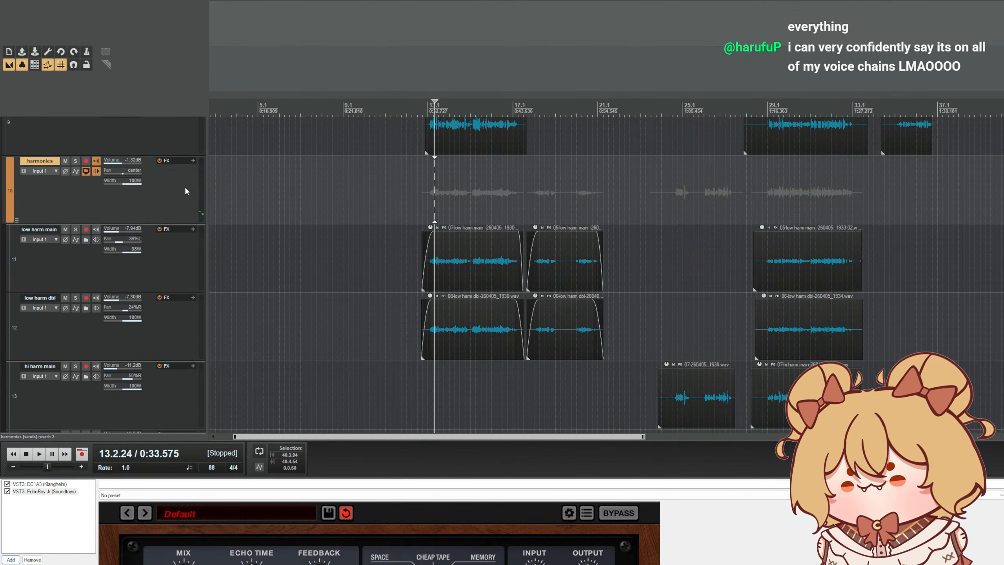
left_click(193, 161)
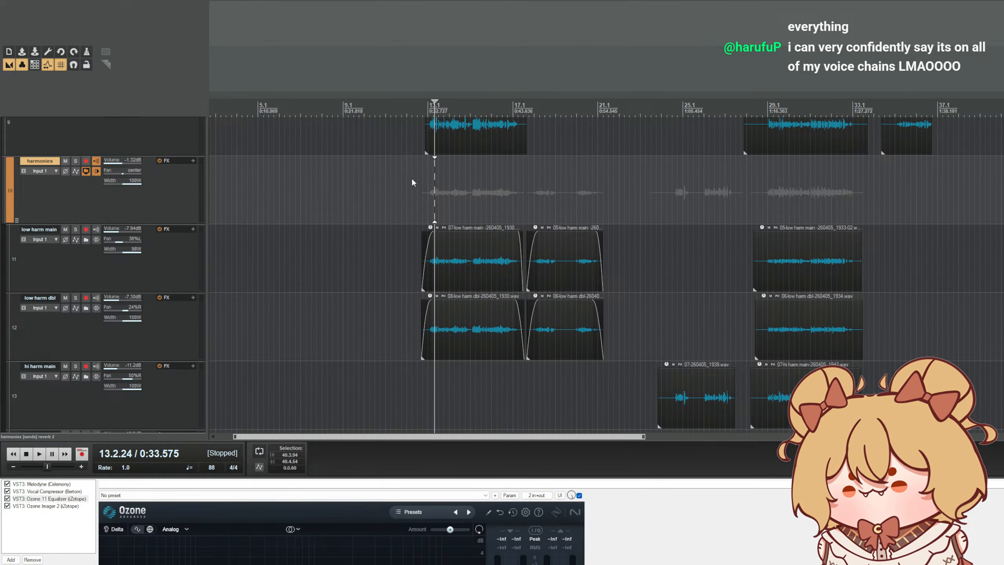
left_click(192, 163)
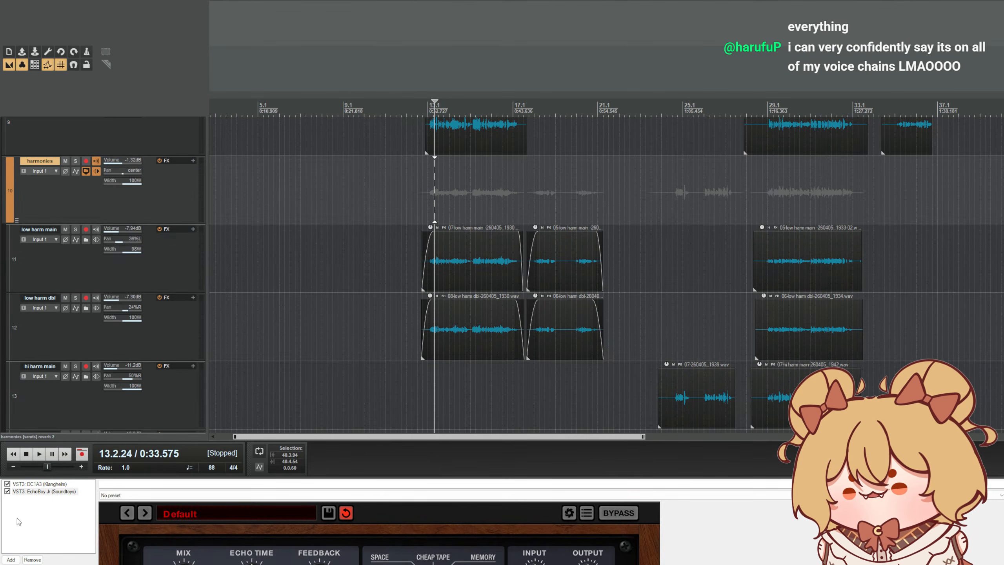
left_click(43, 493)
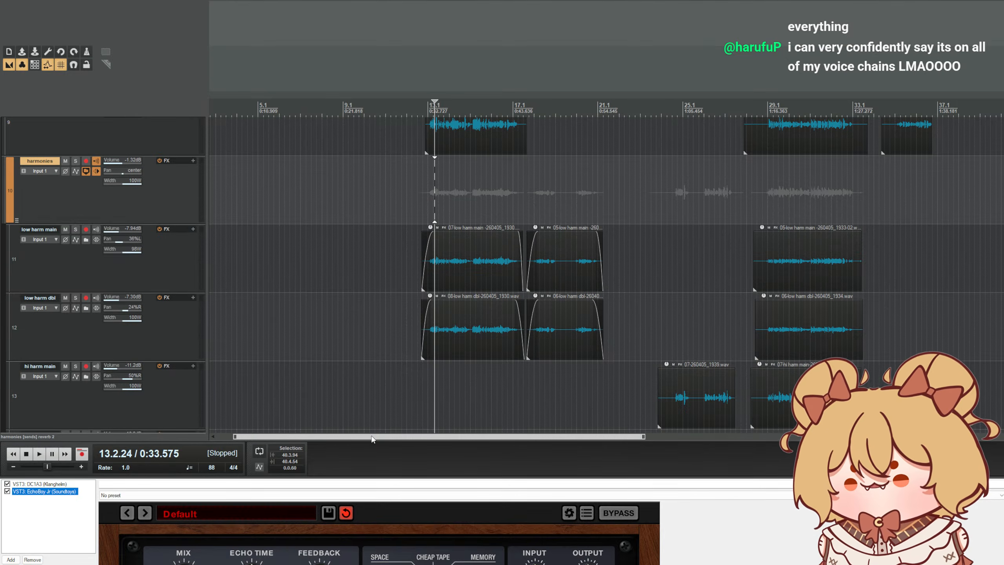
left_click_drag(364, 477, 364, 343)
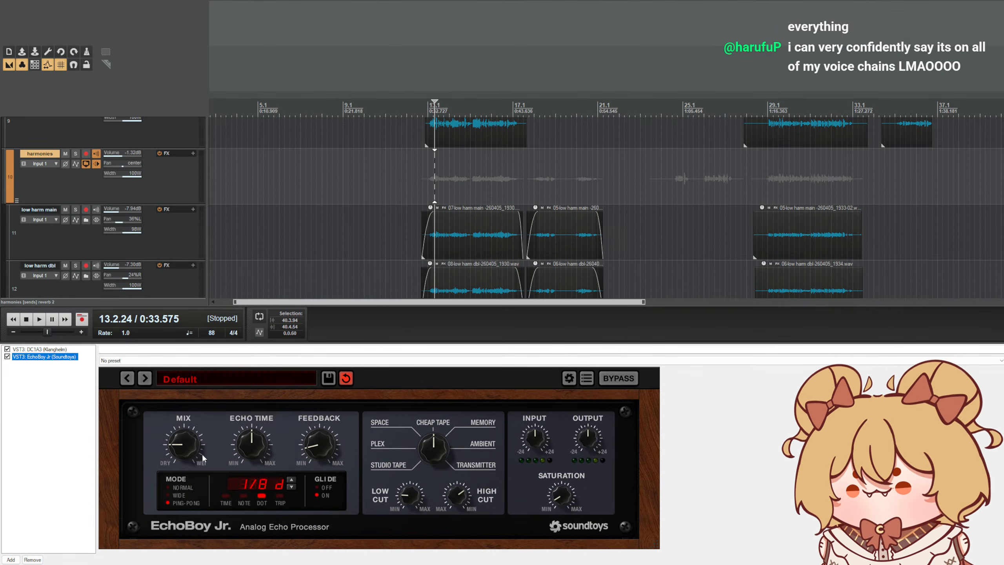
left_click_drag(201, 453, 201, 460)
key("space")
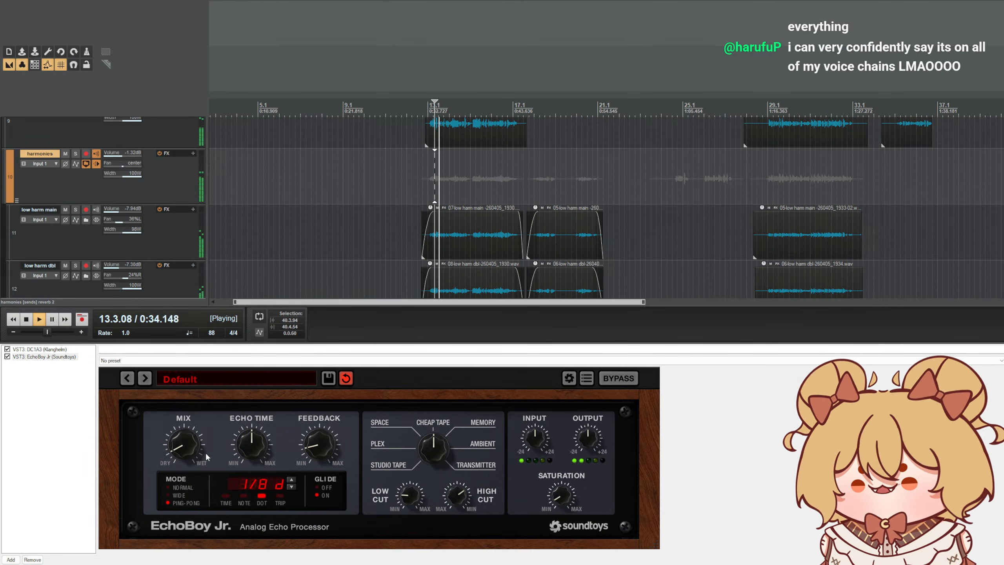
left_click_drag(323, 464, 322, 466)
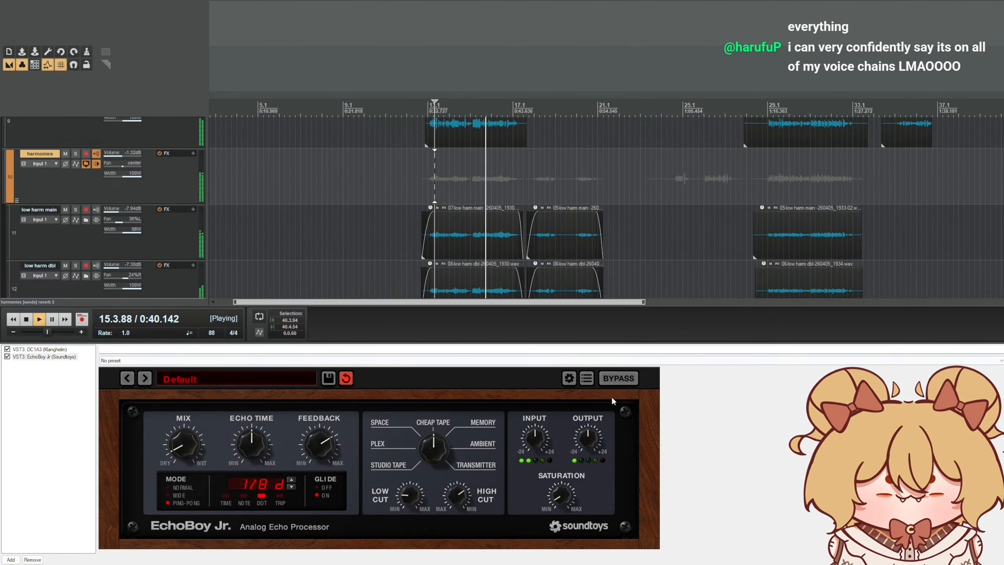
- Play the harmonies from bar 24 and switch EchoBoy Jr.'s mode to Wide
left_click_drag(607, 343, 607, 463)
left_click_drag(697, 101, 671, 98)
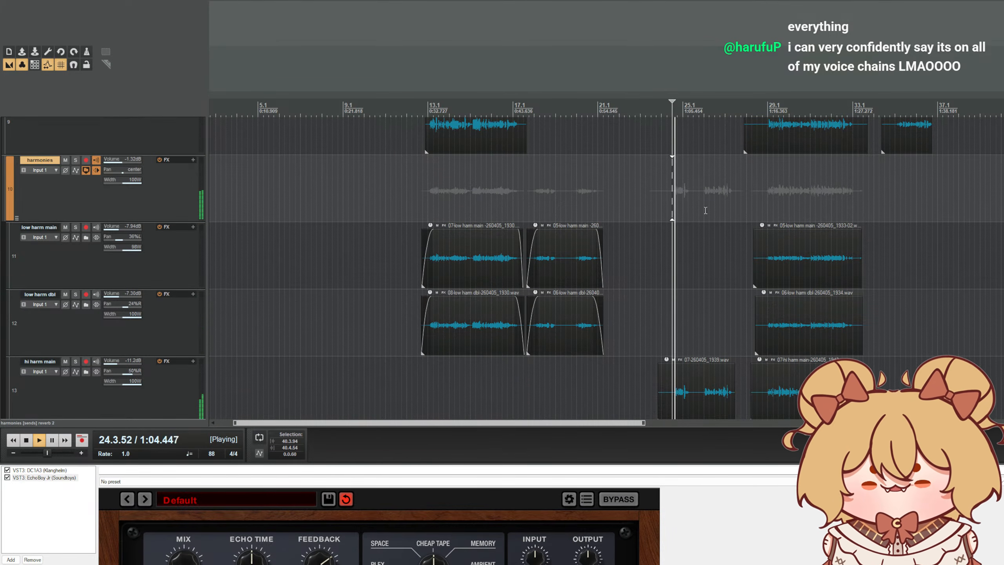
scroll(702, 254, "up", 5)
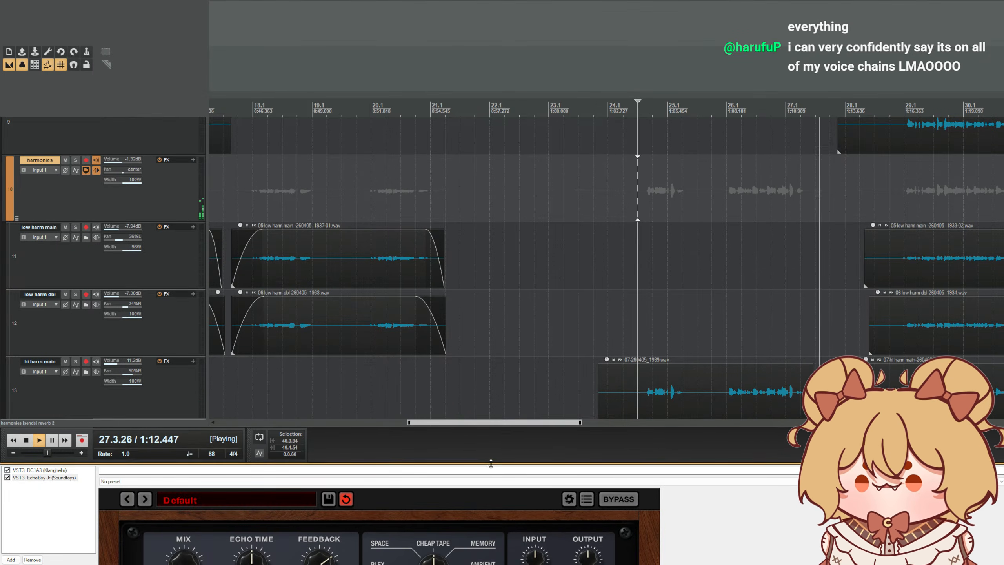
left_click_drag(491, 463, 490, 315)
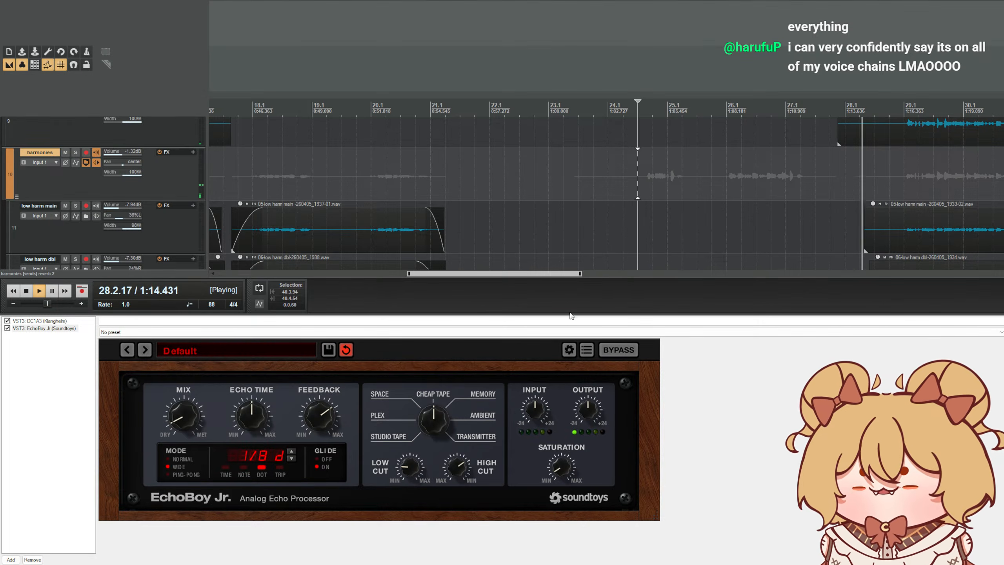
left_click_drag(568, 315, 528, 510)
- Listen from about bar 28 while checking the harmony, main double, and call and response tracks
scroll(674, 373, "down", 2)
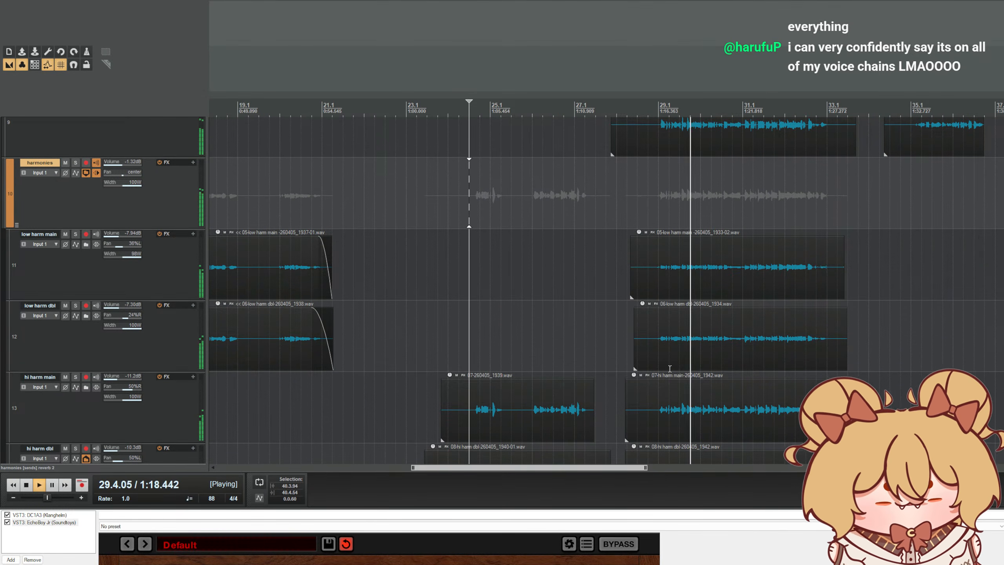
scroll(386, 350, "down", 2)
scroll(386, 349, "up", 2)
scroll(147, 313, "down", 3)
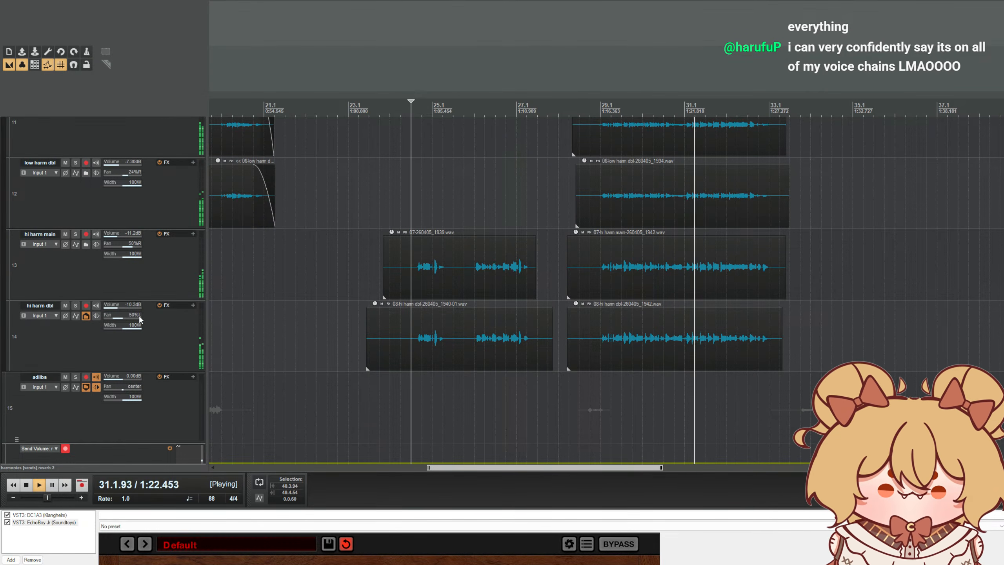
scroll(534, 331, "down", 2)
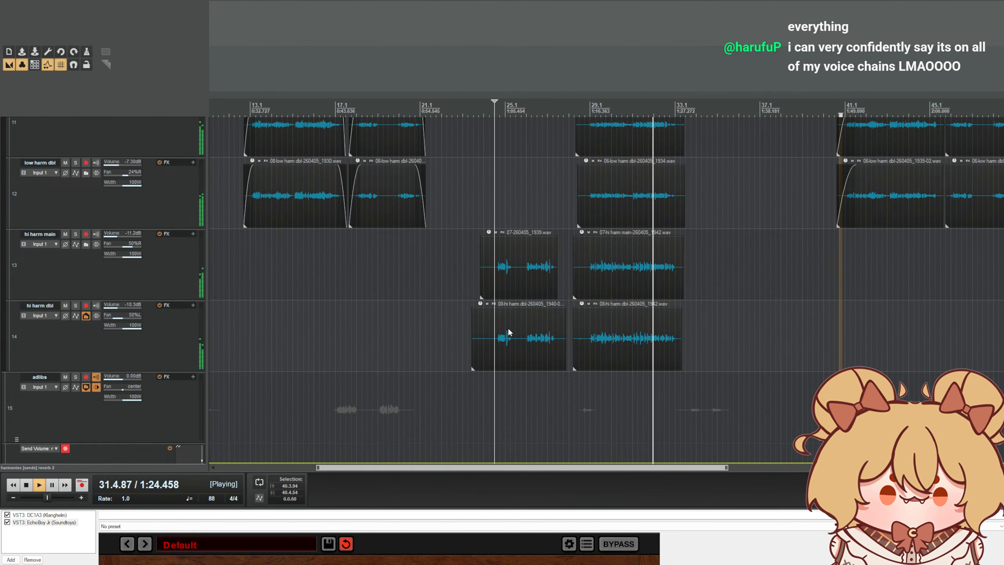
scroll(509, 331, "up", 1)
scroll(119, 328, "up", 5)
scroll(120, 322, "up", 3)
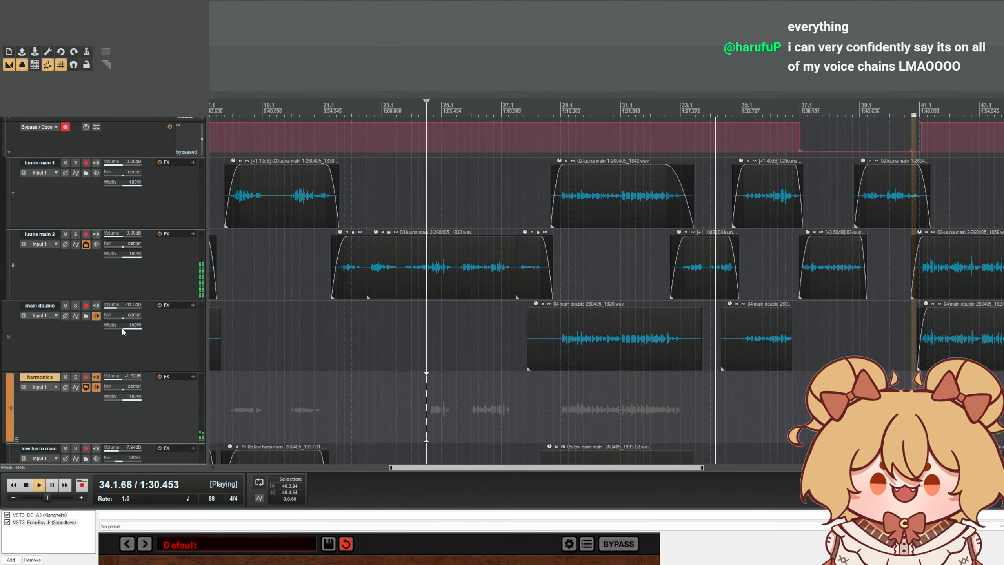
scroll(121, 328, "down", 8)
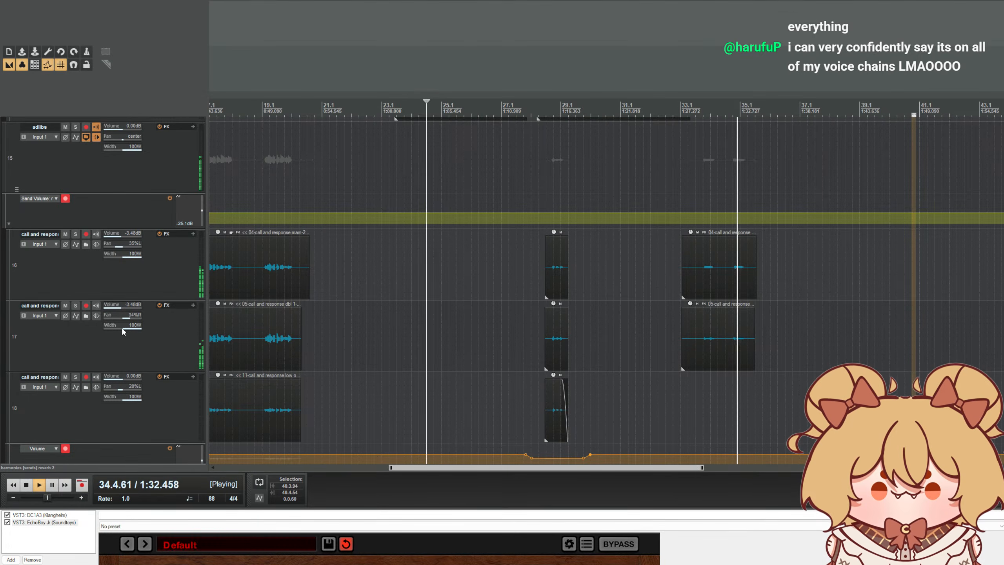
scroll(121, 328, "down", 2)
scroll(465, 324, "down", 2)
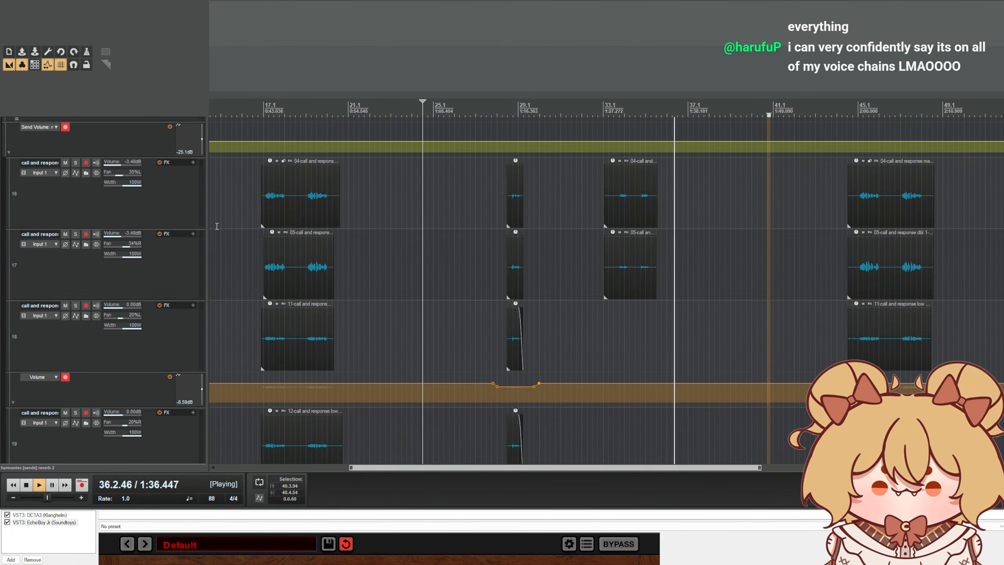
- Listen to the main vocals and harmonies from about bar 37 to bar 45 and stop playback
scroll(217, 226, "up", 3)
scroll(168, 193, "up", 20)
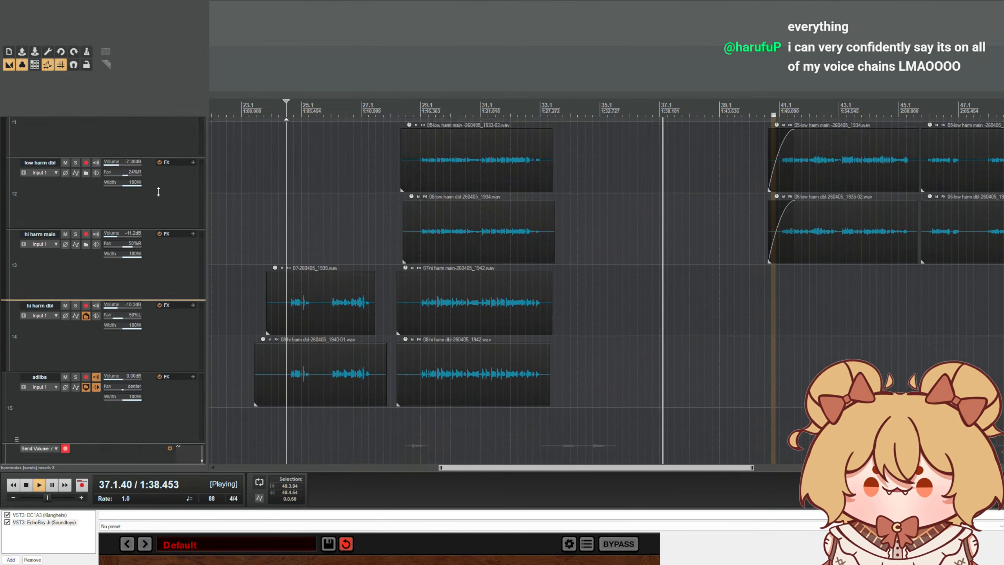
scroll(578, 257, "up", 4)
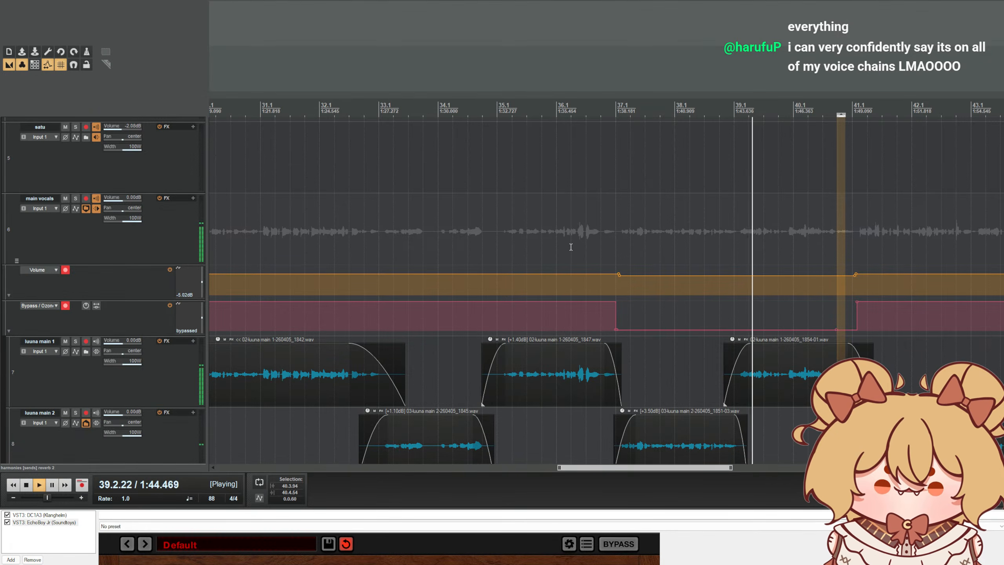
scroll(571, 248, "down", 5)
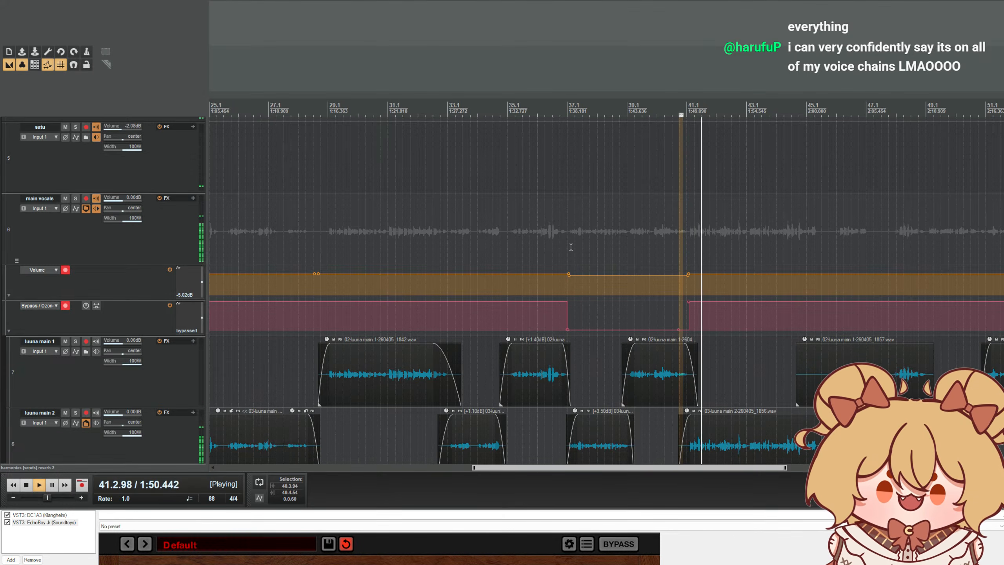
scroll(571, 247, "down", 2)
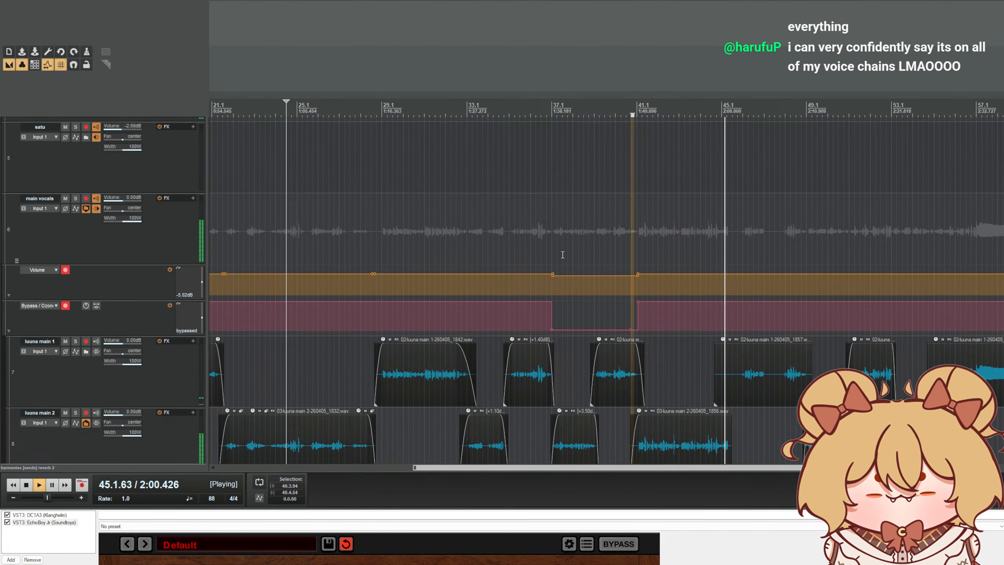
scroll(38, 261, "down", 10)
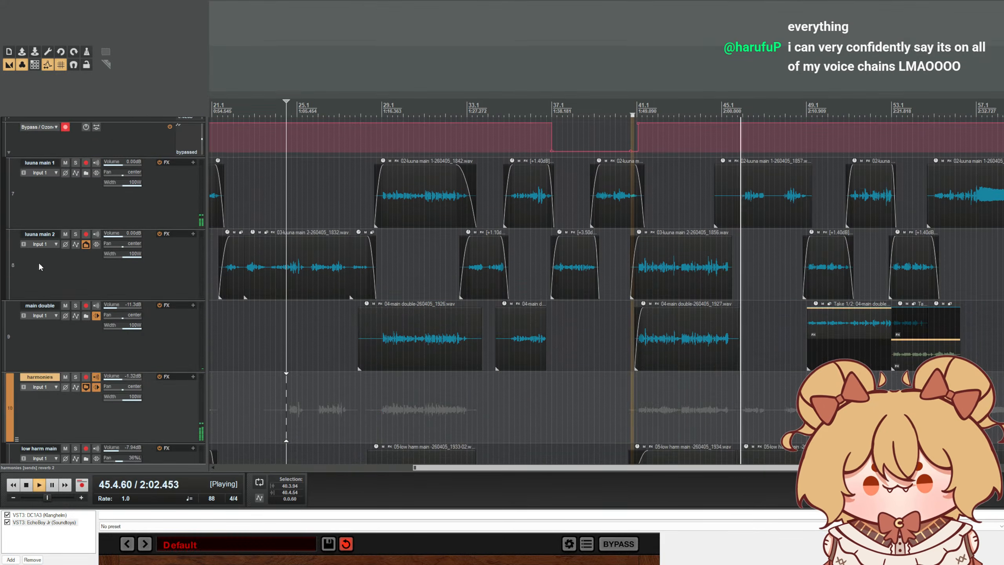
key("space")
- Add Ozone 11 Equalizer to the adlibs track's effect chain after Saturation Knob
scroll(34, 256, "down", 8)
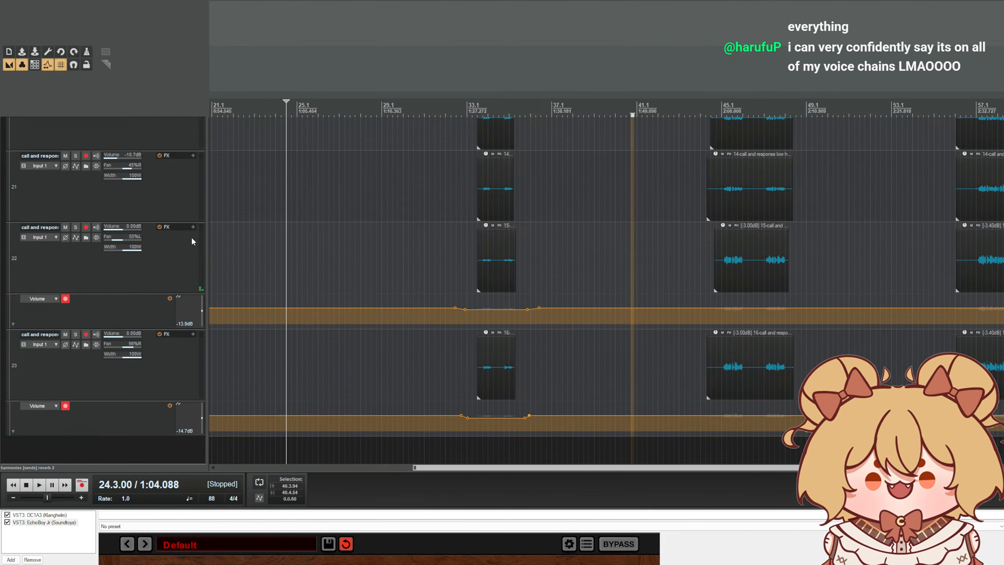
scroll(192, 241, "up", 1)
scroll(246, 240, "up", 4)
scroll(339, 250, "down", 2)
scroll(101, 240, "up", 4)
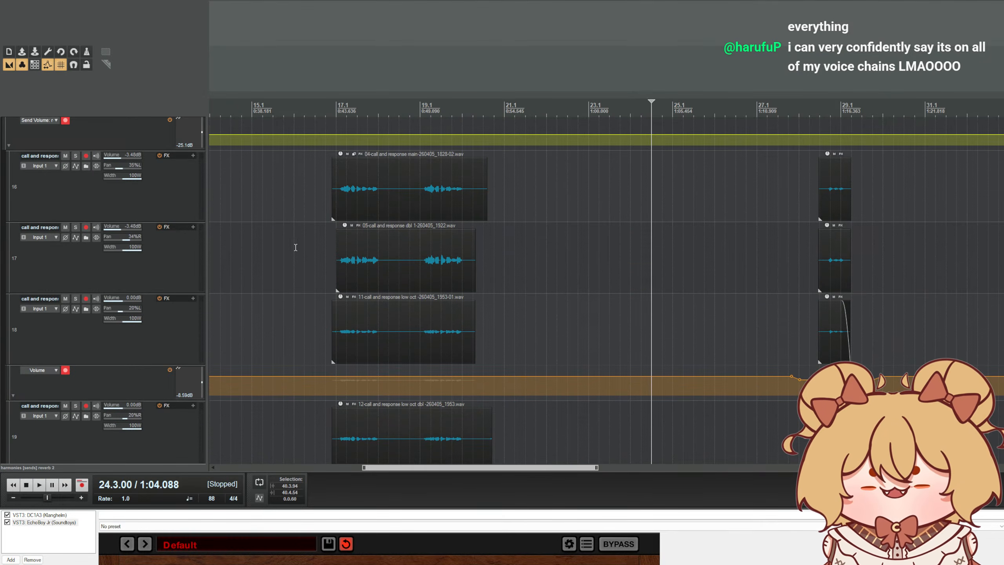
scroll(295, 247, "down", 3)
scroll(122, 232, "up", 2)
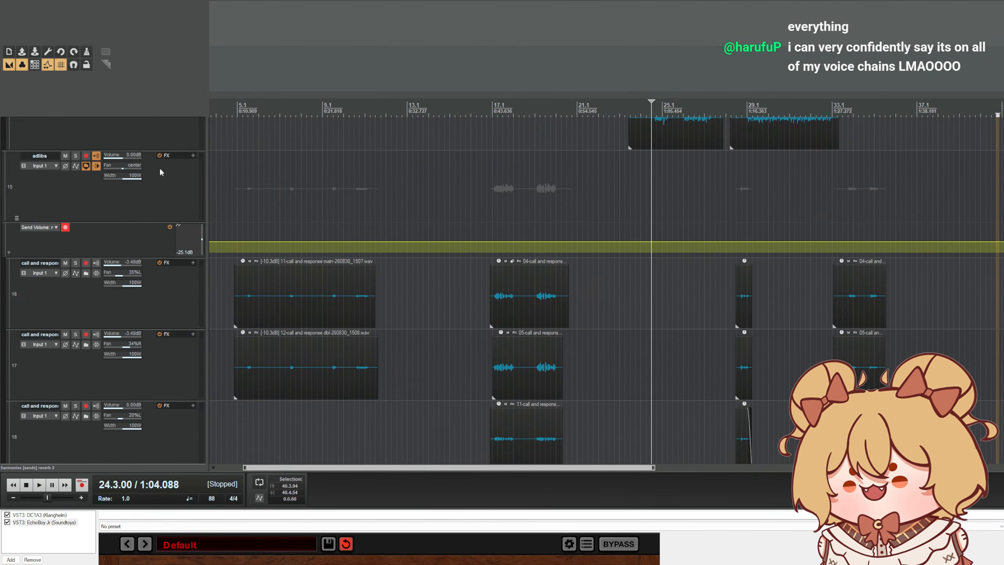
left_click(191, 155)
left_click(49, 536)
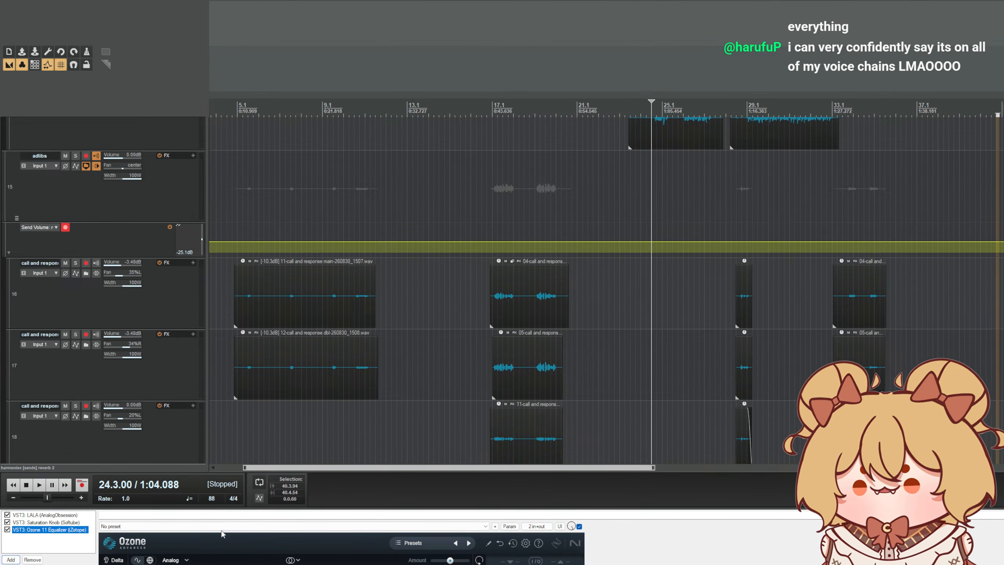
left_click_drag(360, 509, 360, 246)
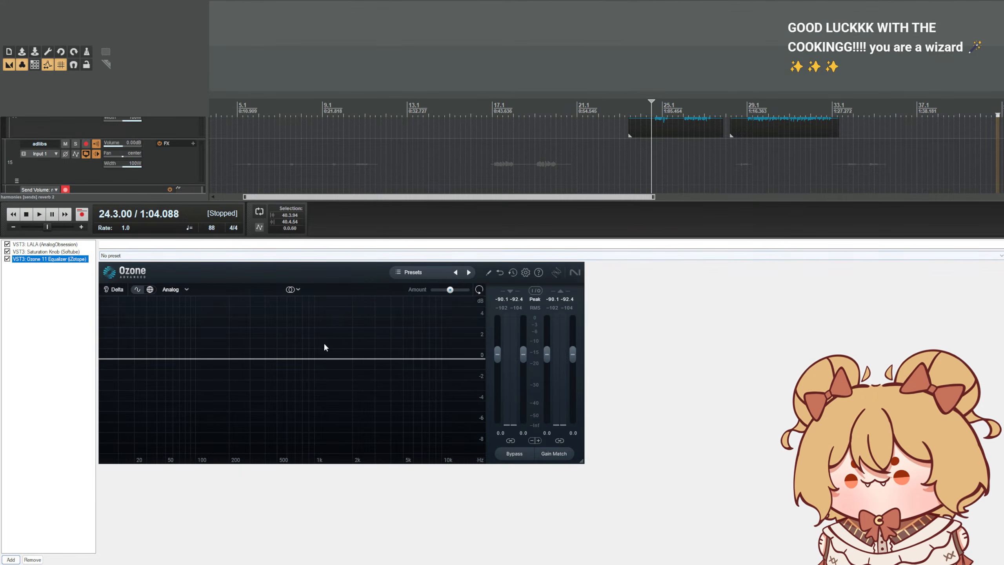
- Add a bell band to the adlibs equalizer, solo it, and set it to 386 Hz with a -0.2 dB gain
left_click(306, 359)
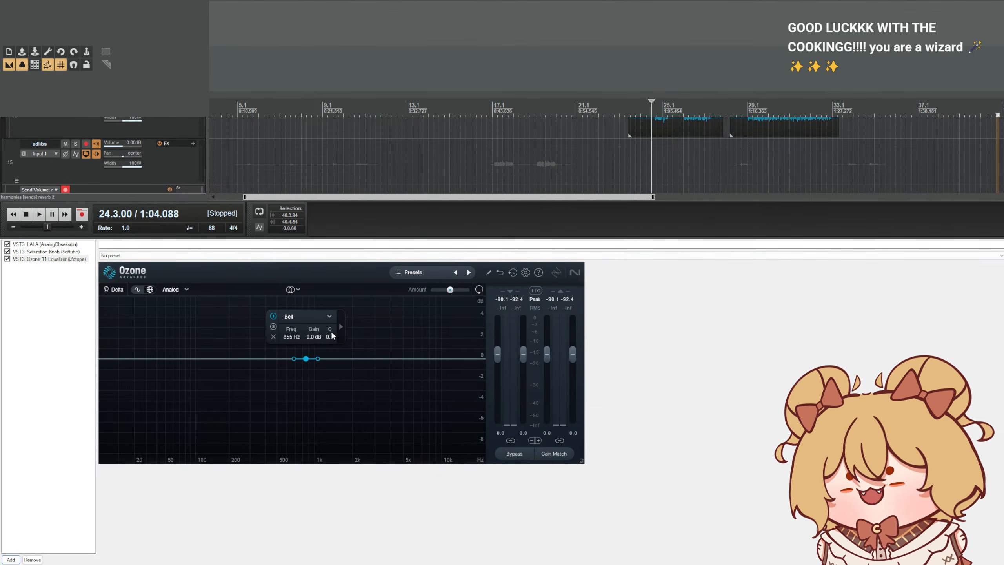
left_click_drag(327, 338, 328, 334)
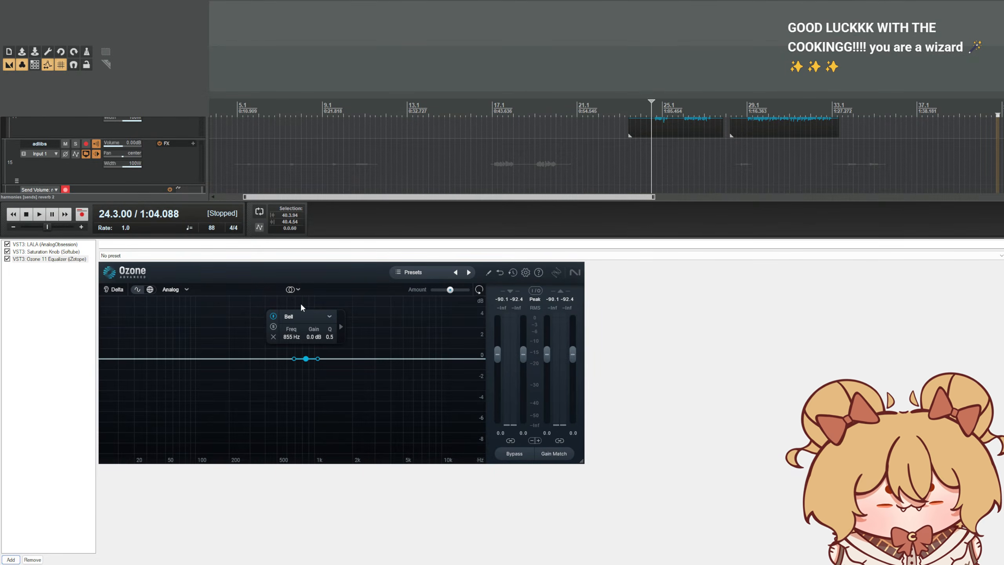
left_click(273, 326)
left_click_drag(292, 335, 295, 340)
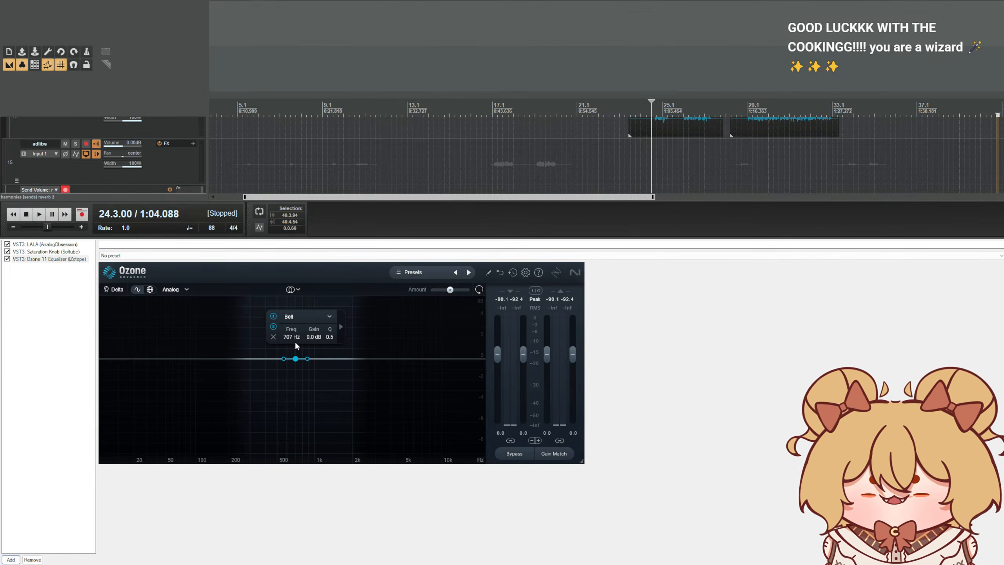
scroll(307, 336, "down", 2)
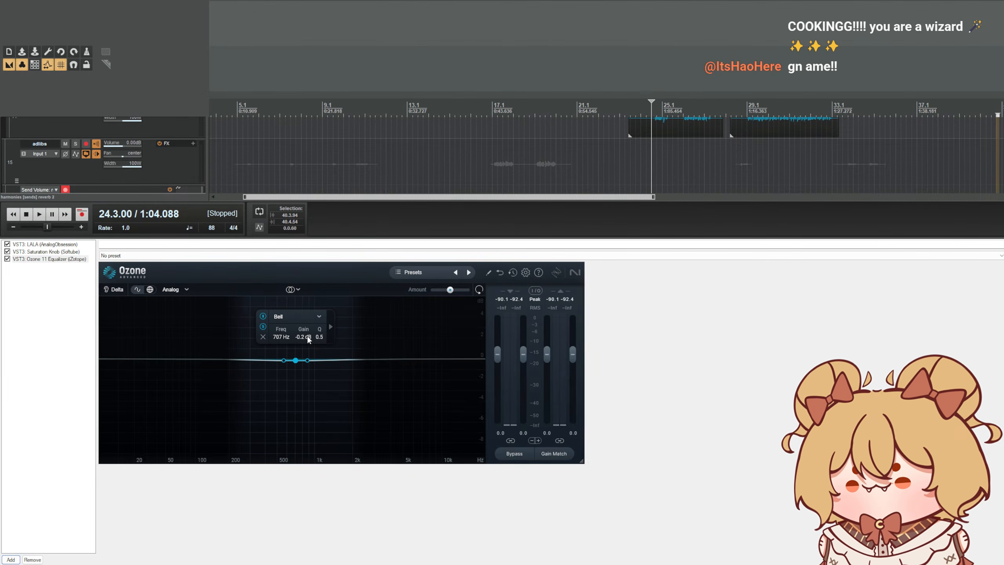
left_click_drag(282, 337, 280, 348)
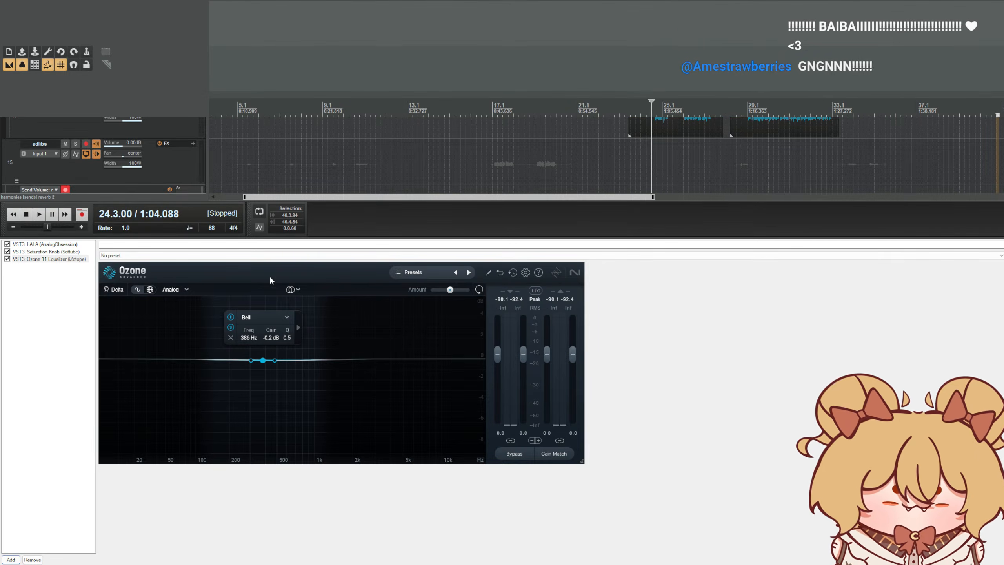
- Play from bar 24, try a deeper cut on the bell band, and return its gain to 0.0 dB
key("space")
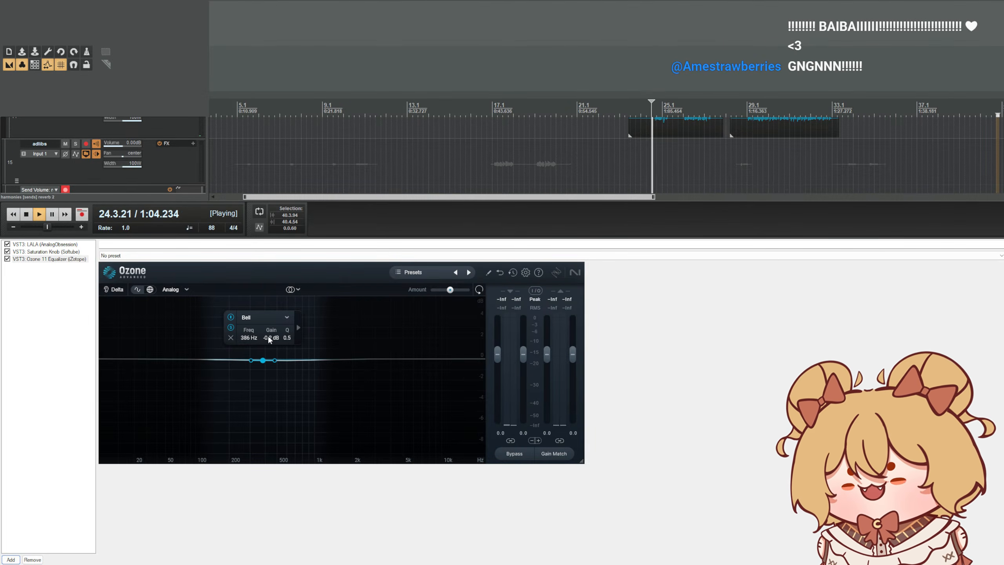
scroll(267, 334, "down", 5)
scroll(267, 336, "up", 7)
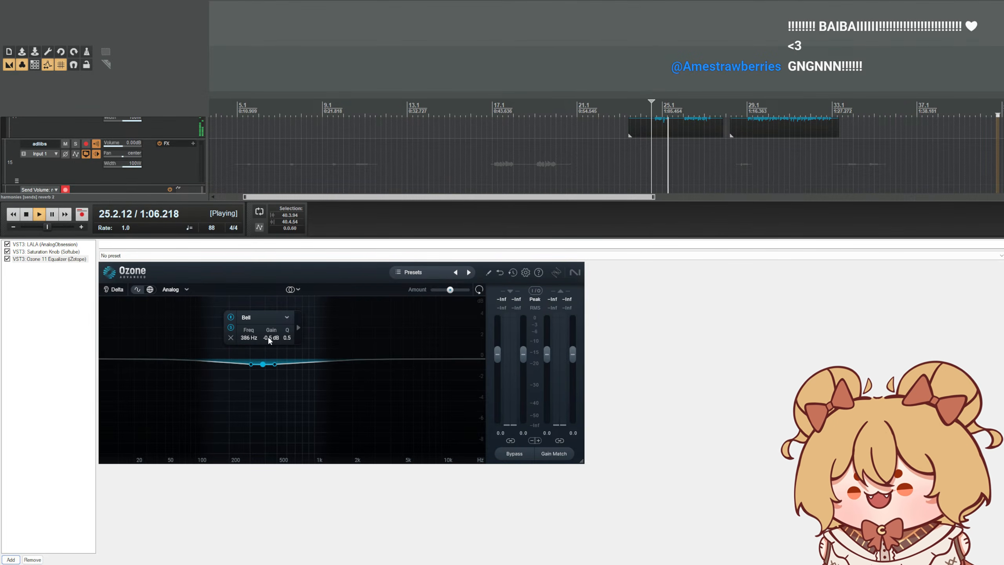
- Listen to the adlibs from just before bar 17 through the equalizer and restart the passage
left_click_drag(624, 236, 624, 420)
left_click(486, 107)
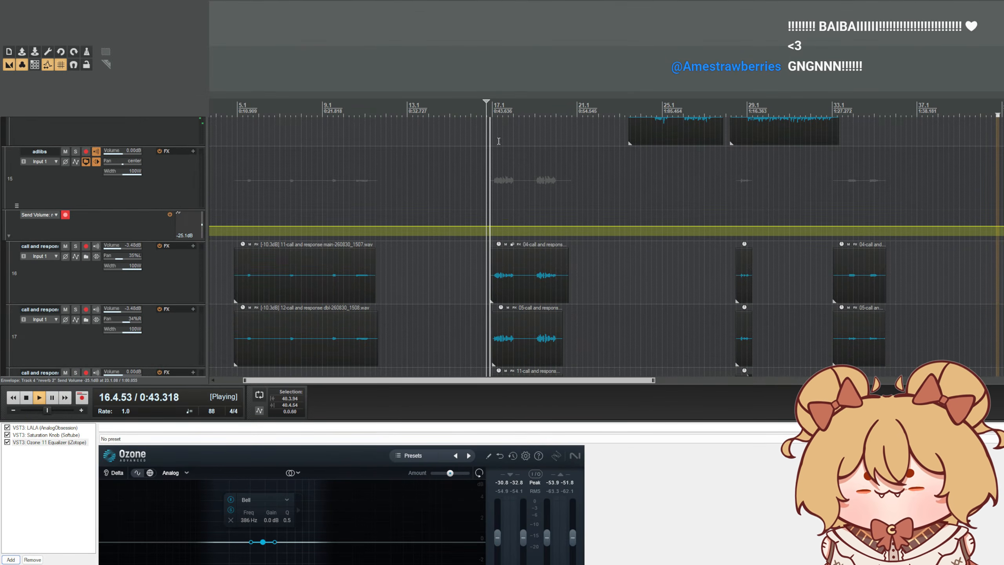
left_click_drag(529, 421, 529, 285)
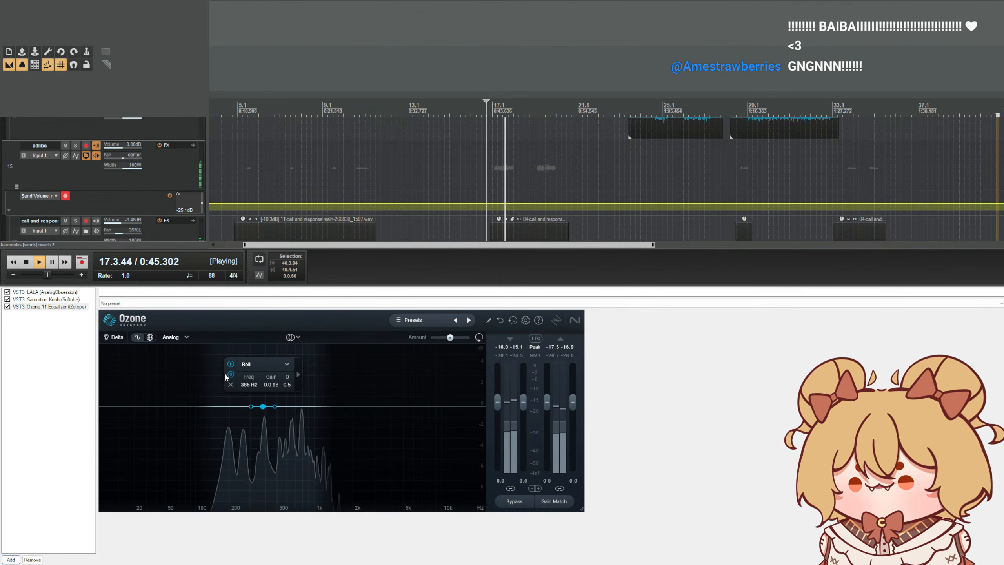
key("space")
key("space")
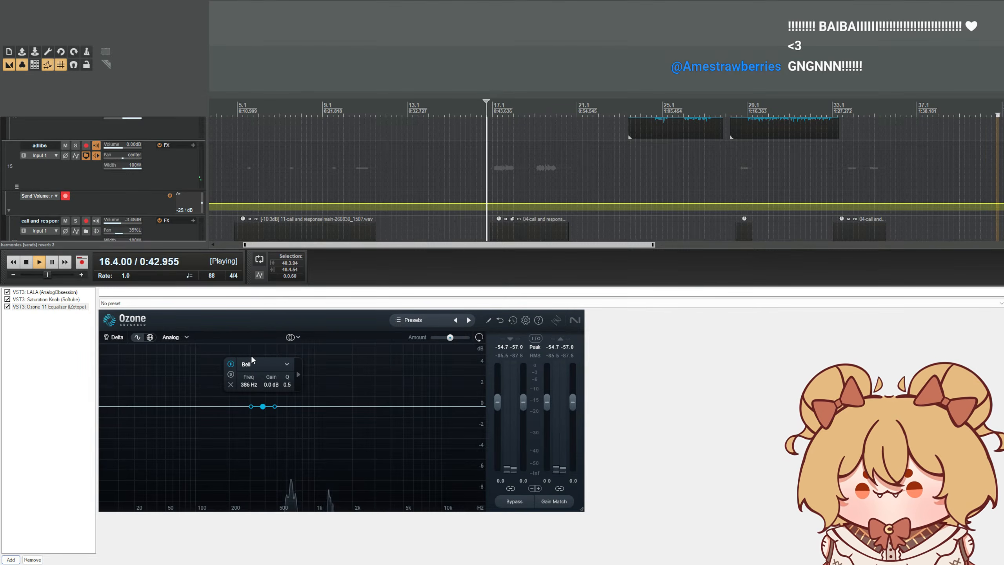
- Solo the bell band while moving its frequency to 575 Hz, turn the solo off, and stop playback after listening
left_click(231, 374)
left_click_drag(244, 385, 249, 379)
left_click(251, 374)
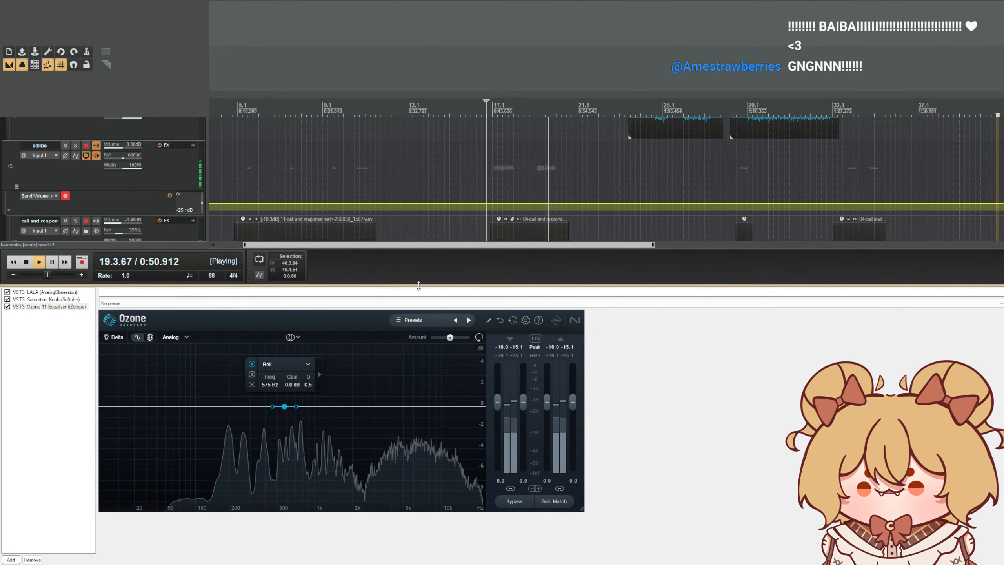
left_click_drag(415, 285, 414, 464)
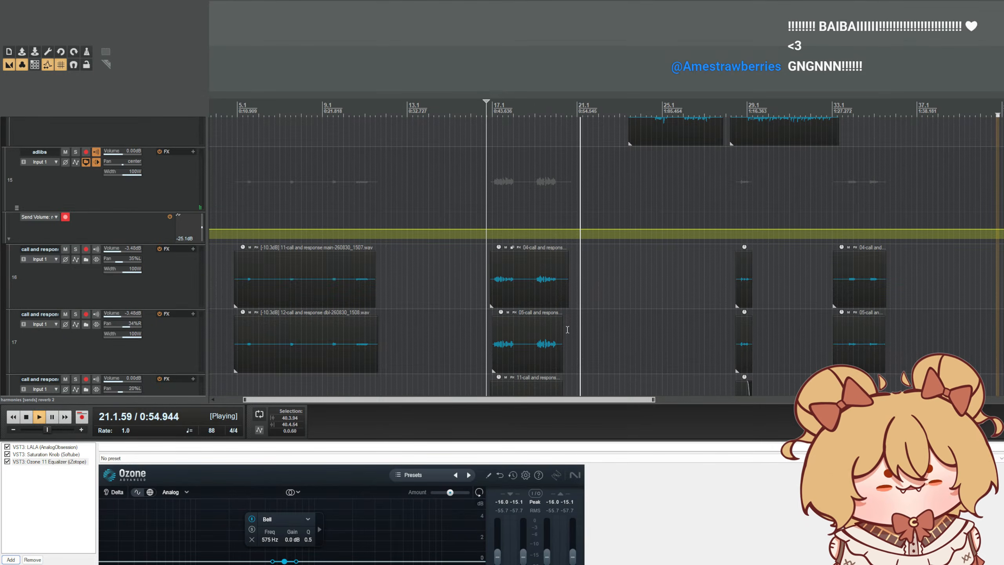
key("space")
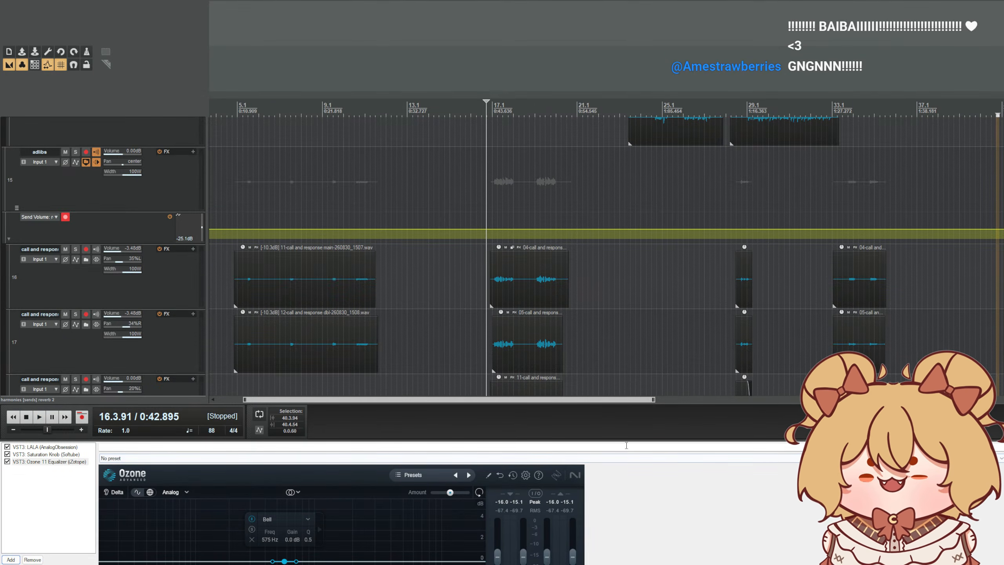
- Enlarge the arrangement area and play the whole mix from the start of the song
left_click_drag(627, 442, 623, 520)
scroll(612, 340, "down", 5)
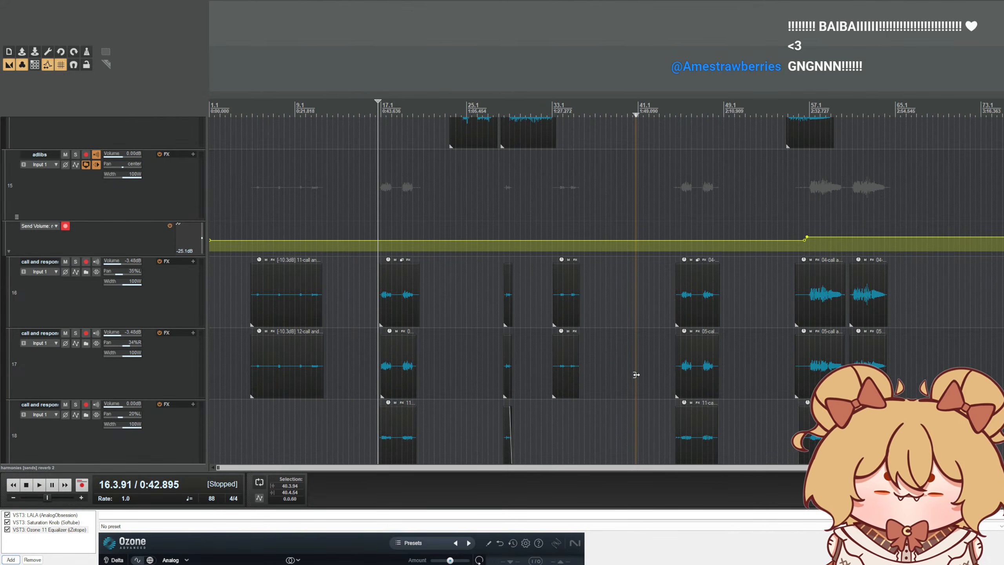
scroll(612, 340, "down", 1)
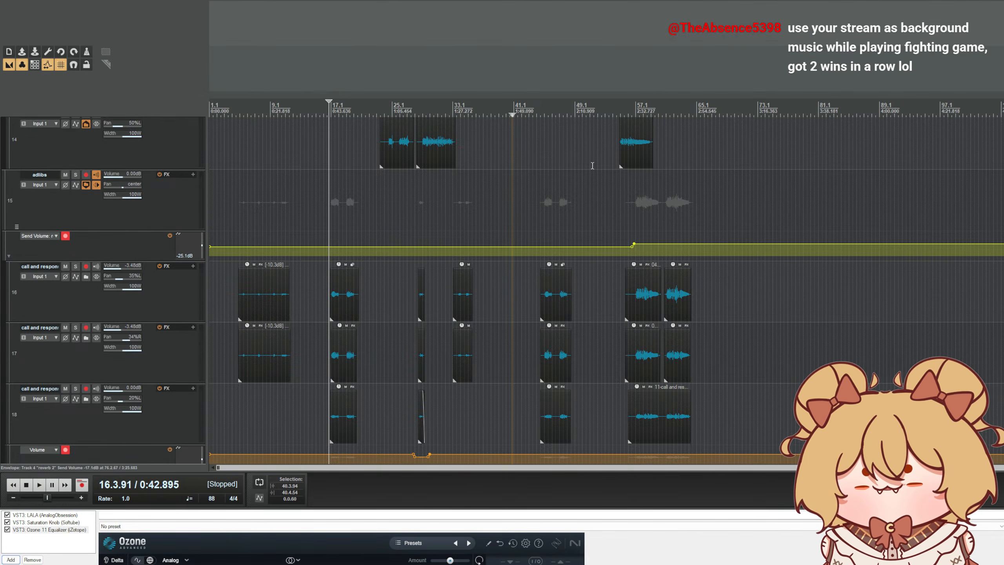
scroll(459, 162, "up", 2)
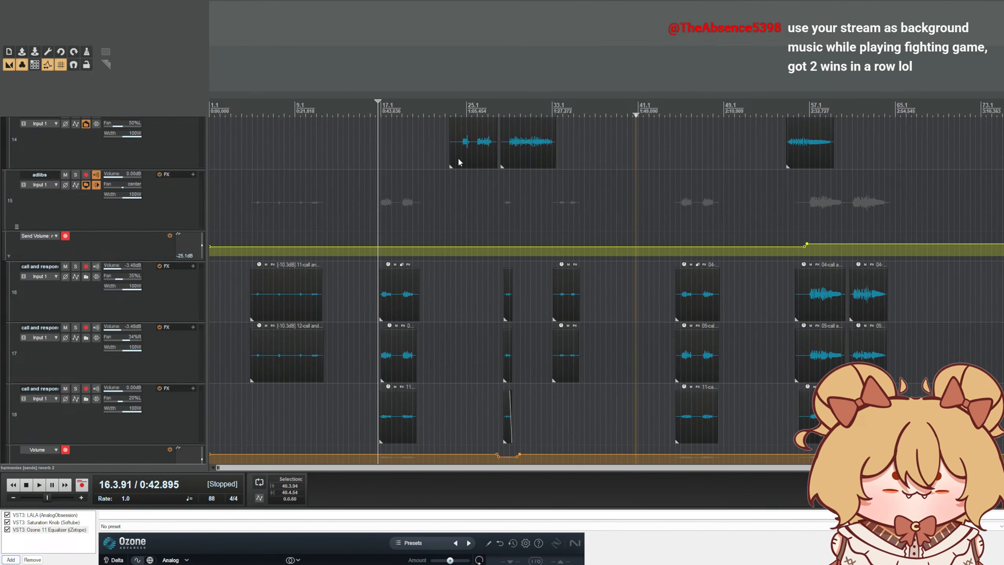
scroll(78, 254, "up", 8)
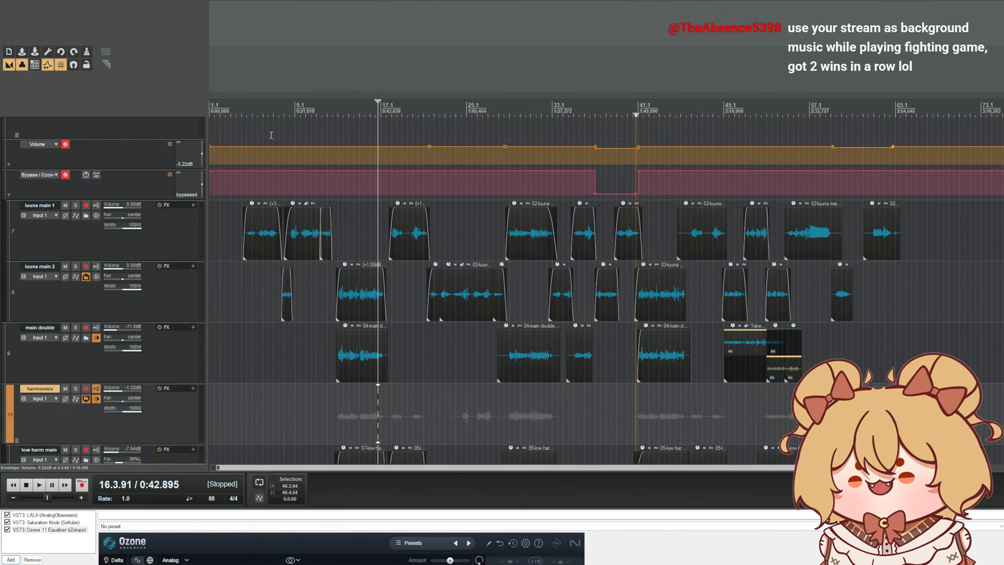
scroll(121, 177, "up", 10)
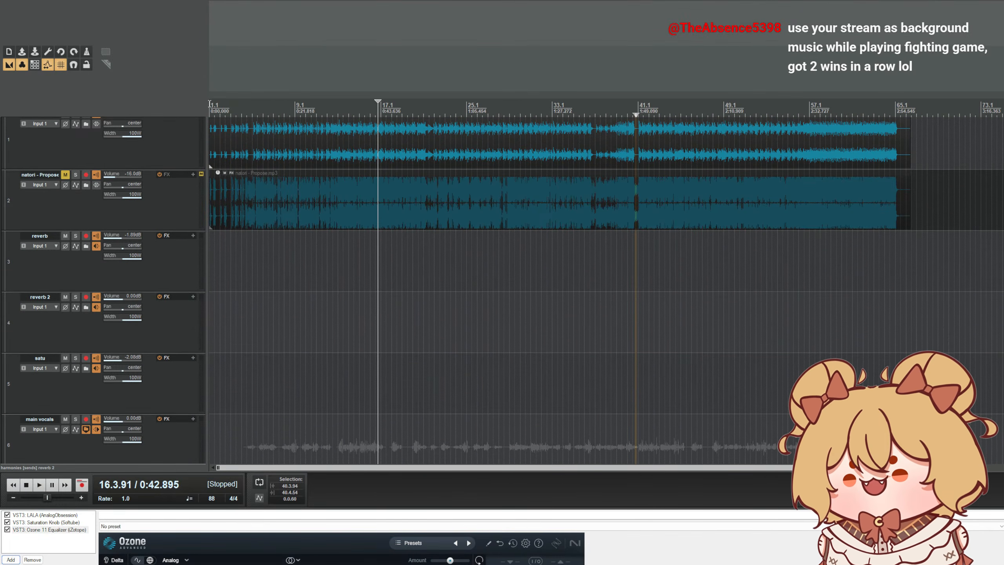
left_click(210, 106)
scroll(210, 109, "up", 5)
left_click(211, 106)
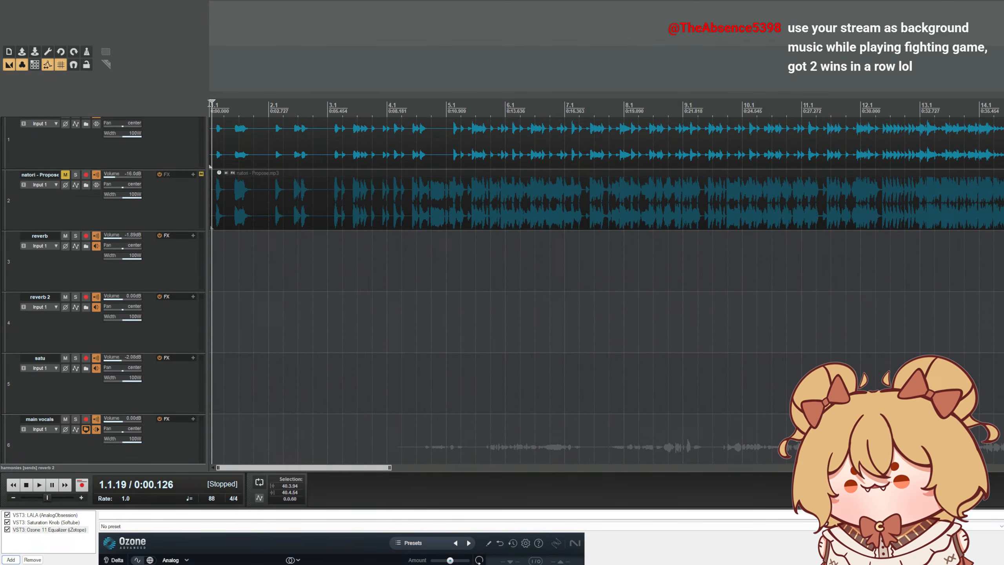
left_click(210, 106)
scroll(282, 129, "down", 2)
scroll(370, 143, "down", 1)
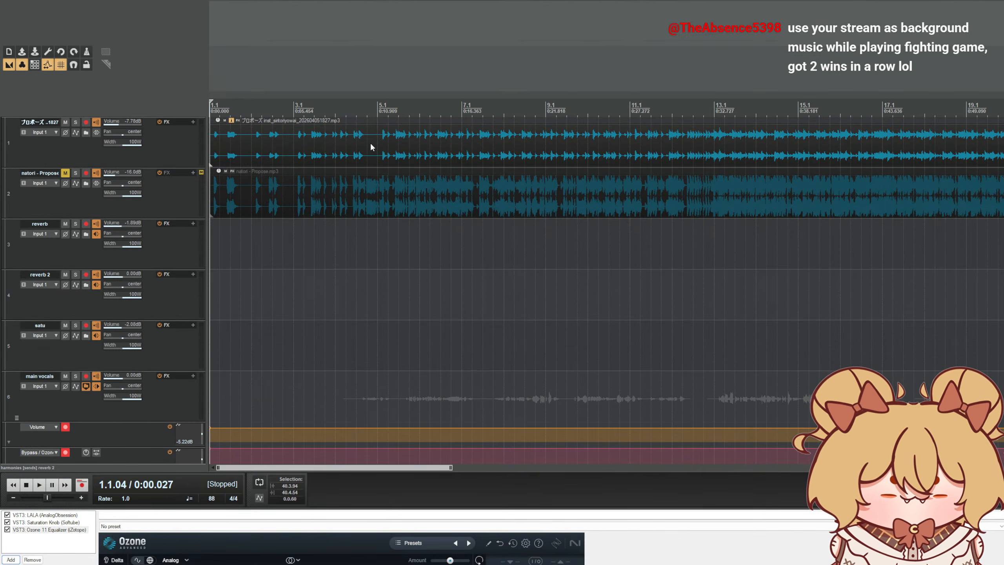
scroll(372, 144, "down", 4)
scroll(373, 138, "up", 1)
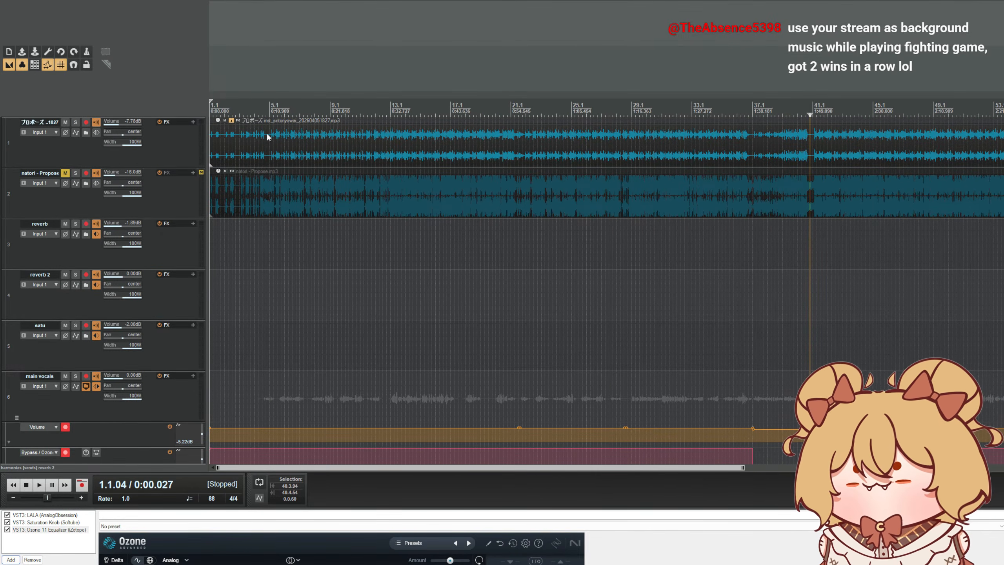
key("space")
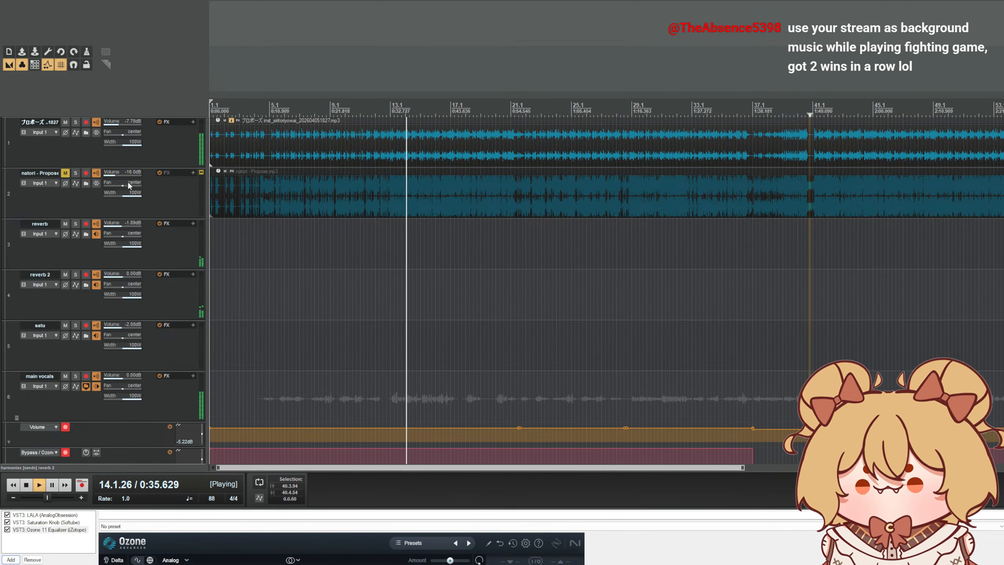
- Listen on from about bar 14 to bar 47 while checking the main vocal, harmony, adlib, and call and response tracks
scroll(148, 214, "down", 10)
scroll(148, 216, "down", 1)
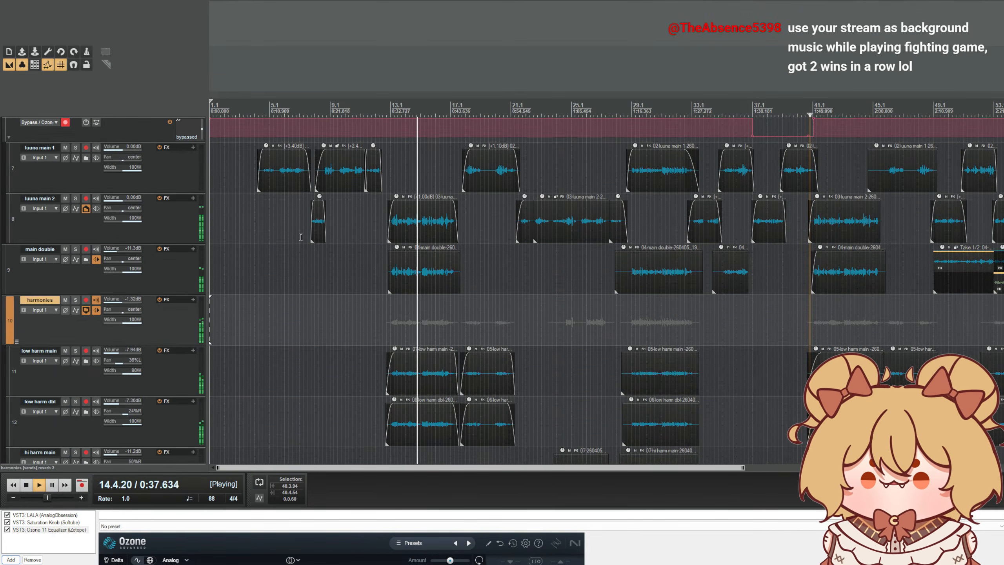
scroll(300, 236, "up", 2)
scroll(301, 236, "down", 1)
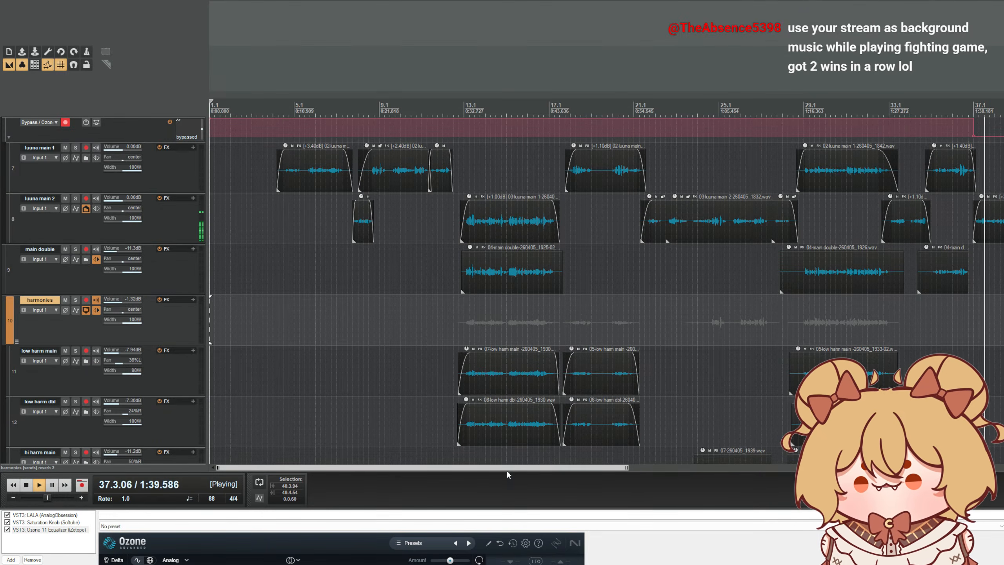
left_click_drag(511, 470, 773, 468)
scroll(728, 440, "down", 2)
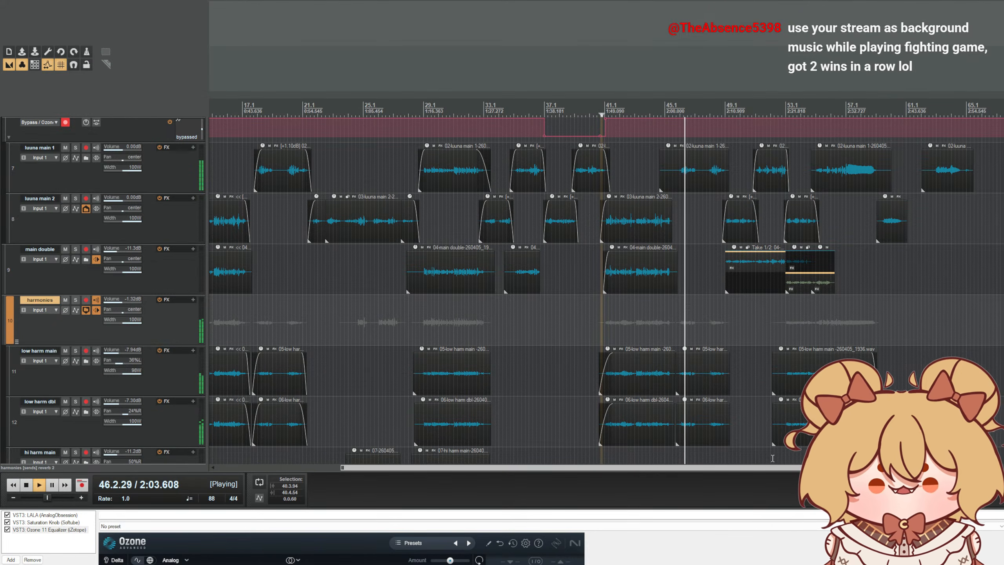
scroll(772, 457, "up", 3)
scroll(200, 344, "down", 8)
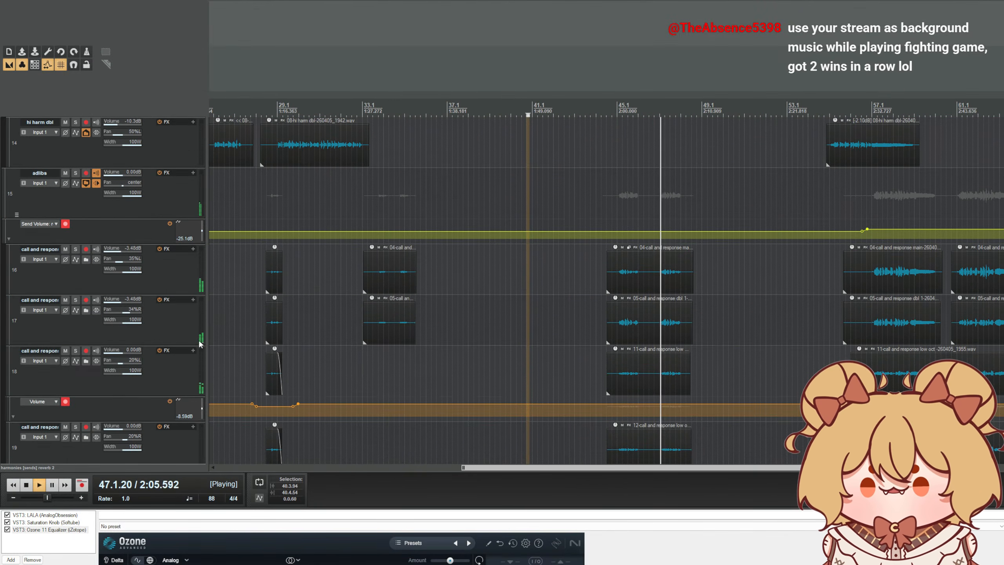
- Add long fade-ins to the call and response clips around bars 45 to 48 on tracks 16 to 19
left_click_drag(578, 269, 650, 453)
key("Home")
scroll(164, 302, "up", 6)
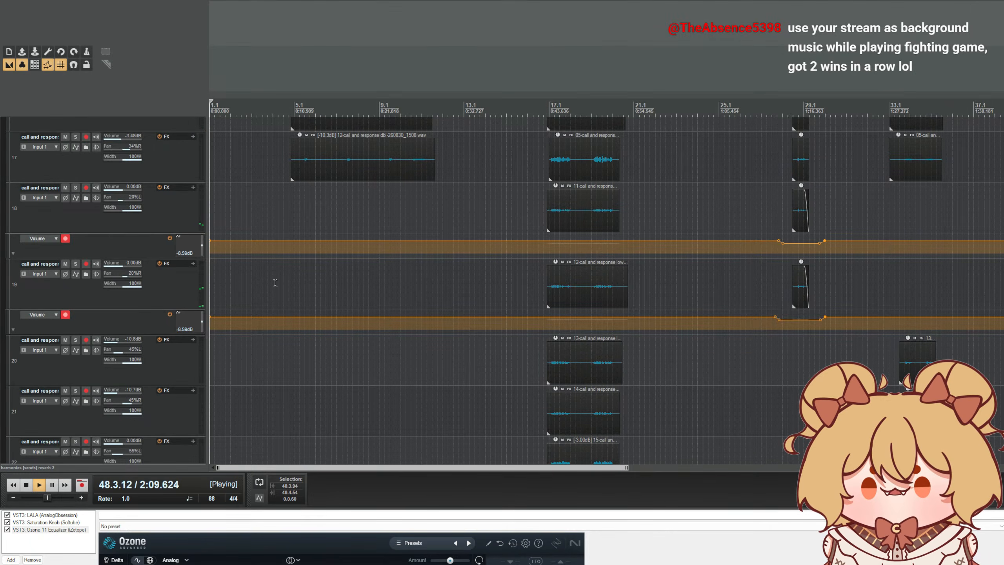
scroll(545, 295, "down", 3)
scroll(133, 256, "up", 5)
scroll(648, 246, "up", 3)
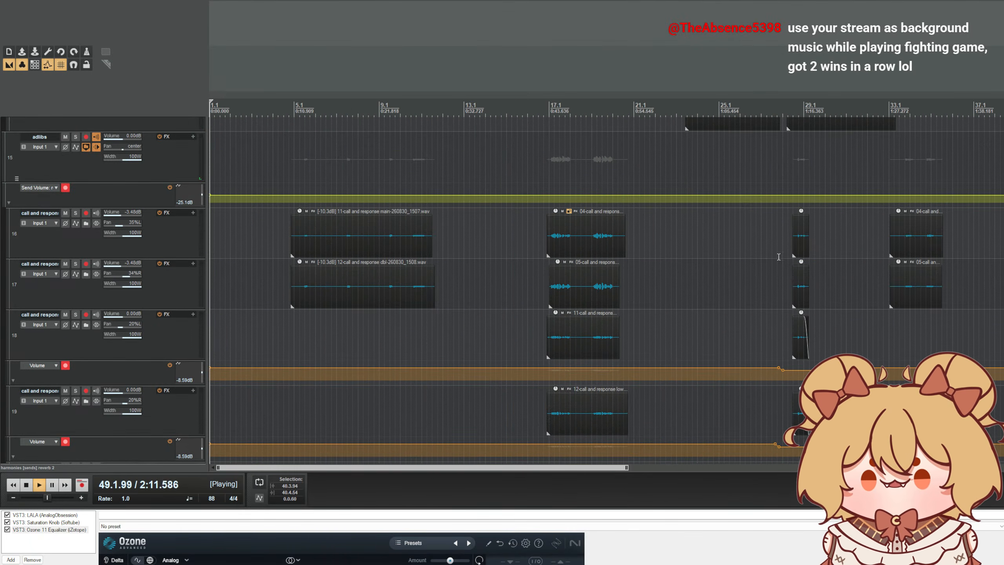
scroll(775, 259, "down", 1)
left_click_drag(672, 468, 770, 468)
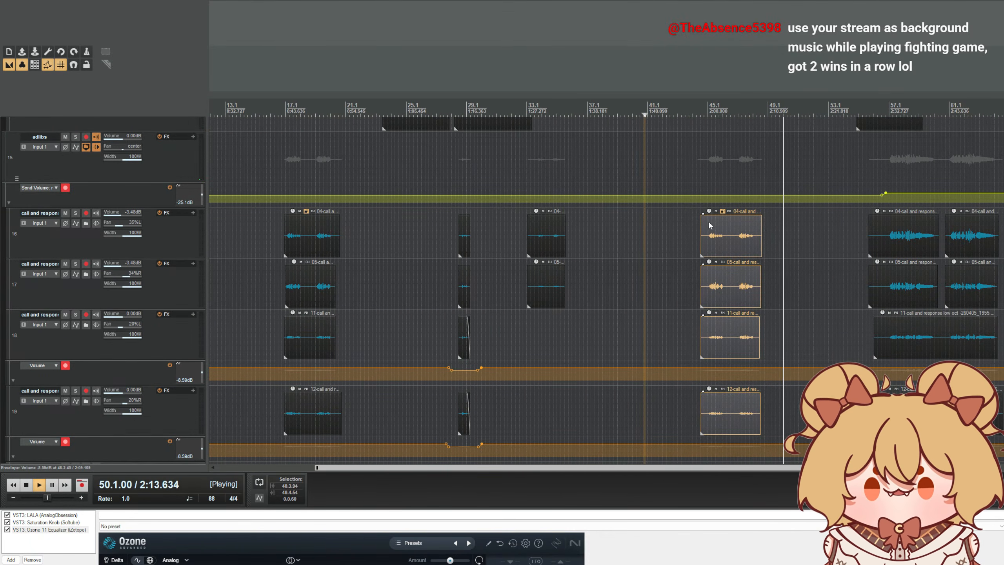
left_click_drag(703, 216, 896, 465)
- Trim the starts of the call and response clips from about bar 56 and fade in the first clips on tracks 16 and 17
scroll(884, 273, "down", 2)
scroll(314, 279, "up", 5)
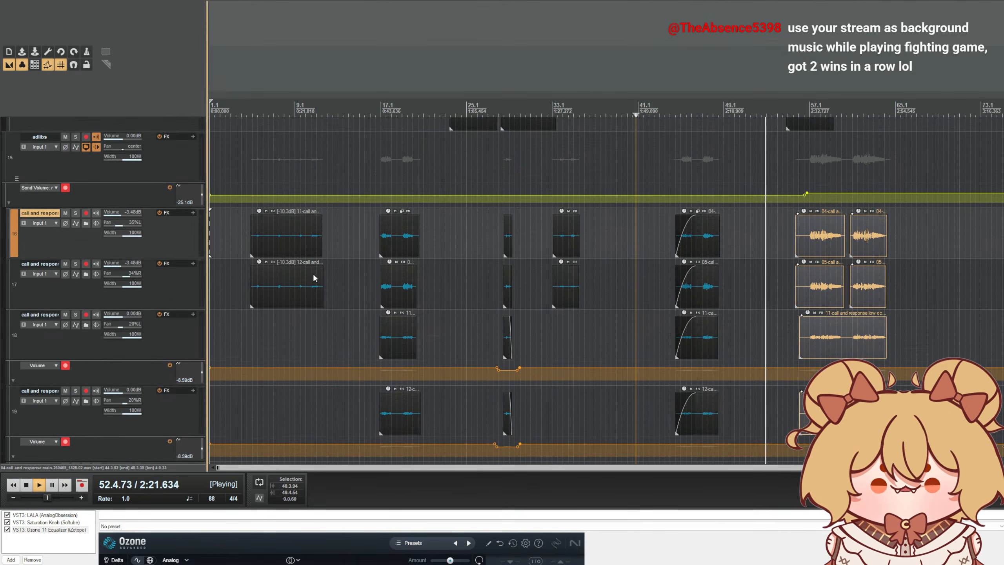
left_click_drag(797, 217, 798, 241)
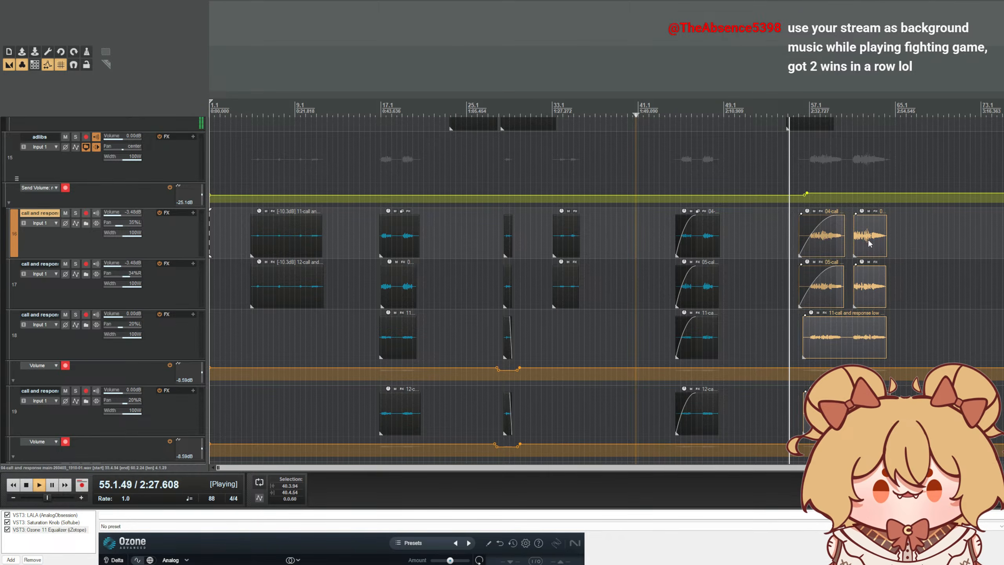
left_click(936, 239)
- Play from about bar 48, move the starts of the second clips around bar 61 on tracks 16 and 17 slightly earlier, and fade them in
key("space")
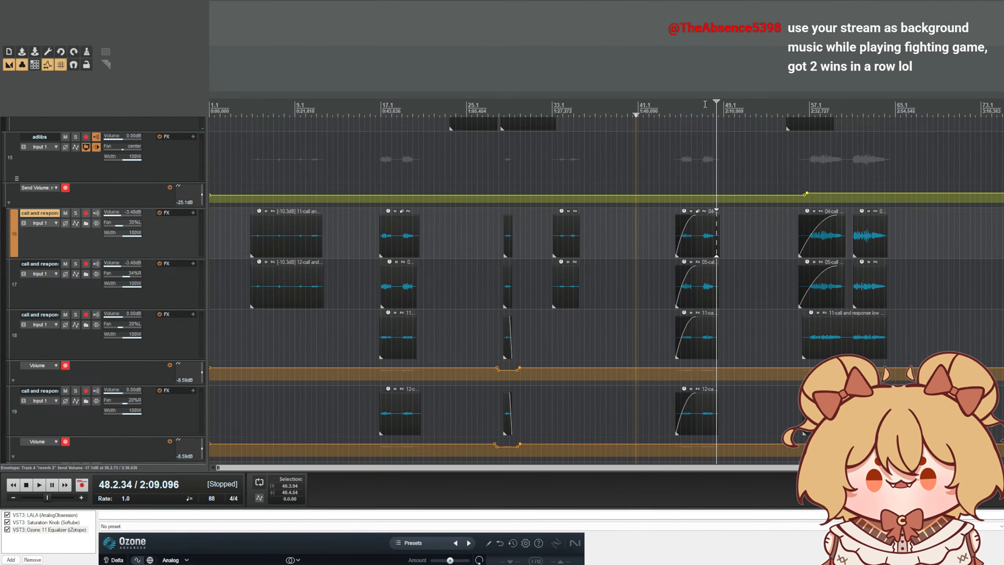
key("space")
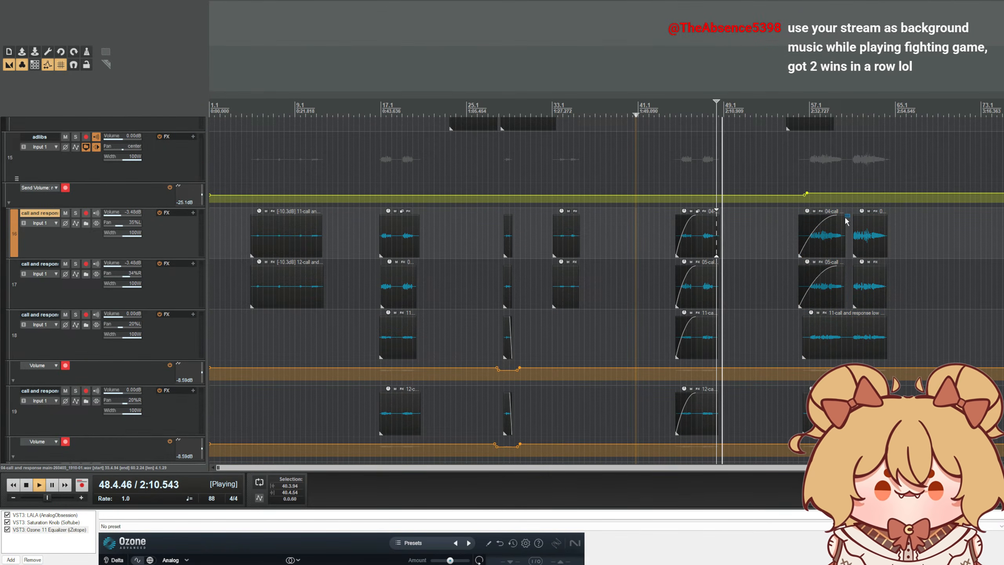
left_click_drag(907, 213, 851, 289)
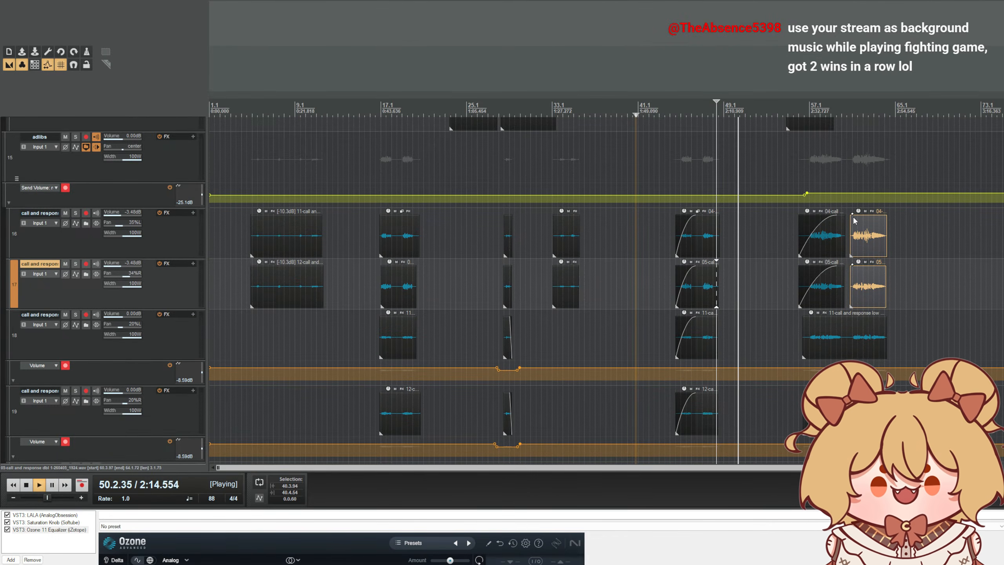
left_click_drag(852, 214, 863, 218)
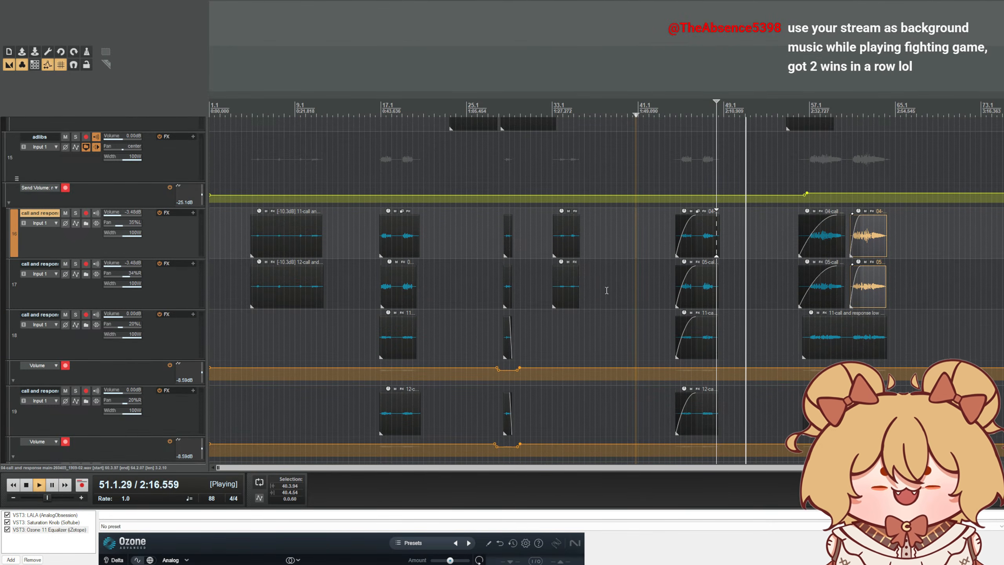
- Select the call and response clips starting around bar 56 from track 18 downward and add a fade-in to them together
scroll(764, 335, "down", 3)
scroll(332, 319, "up", 3)
scroll(332, 319, "down", 3)
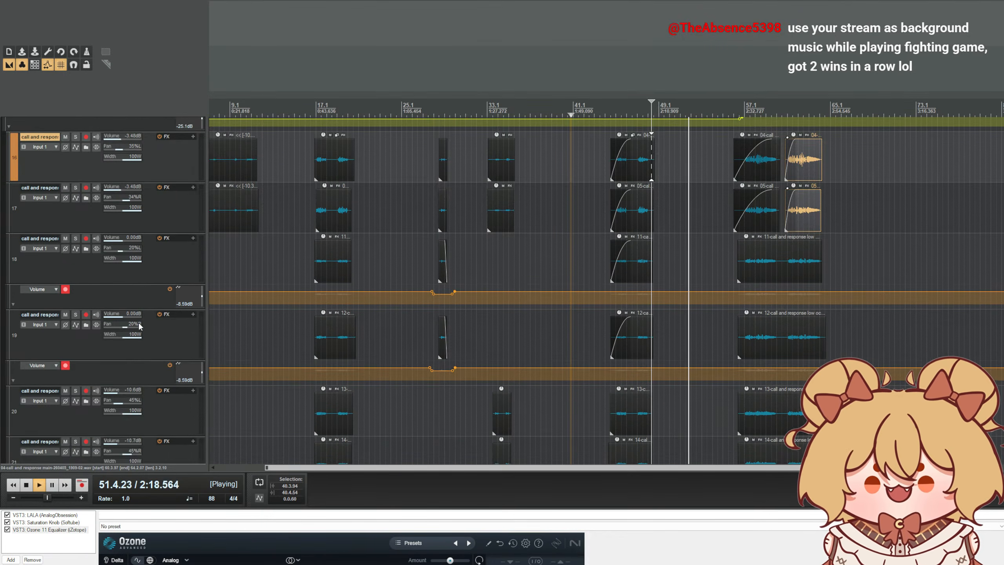
left_click_drag(756, 223, 830, 455)
scroll(59, 279, "up", 2)
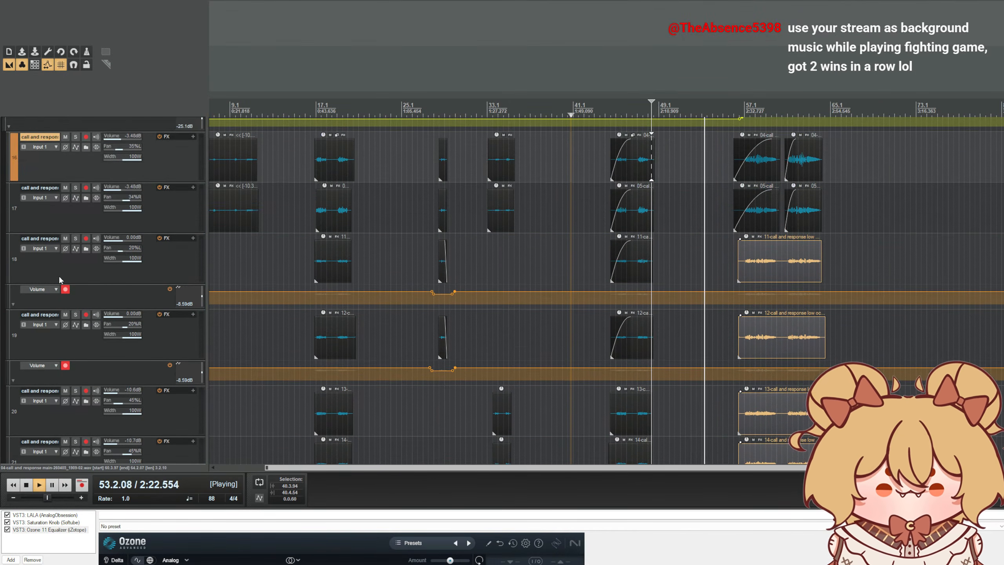
left_click_drag(740, 243, 759, 247)
- Look over the arrangement across the call and response, harmony, main vocal and instrumental tracks, and switch to another window
scroll(40, 276, "up", 3)
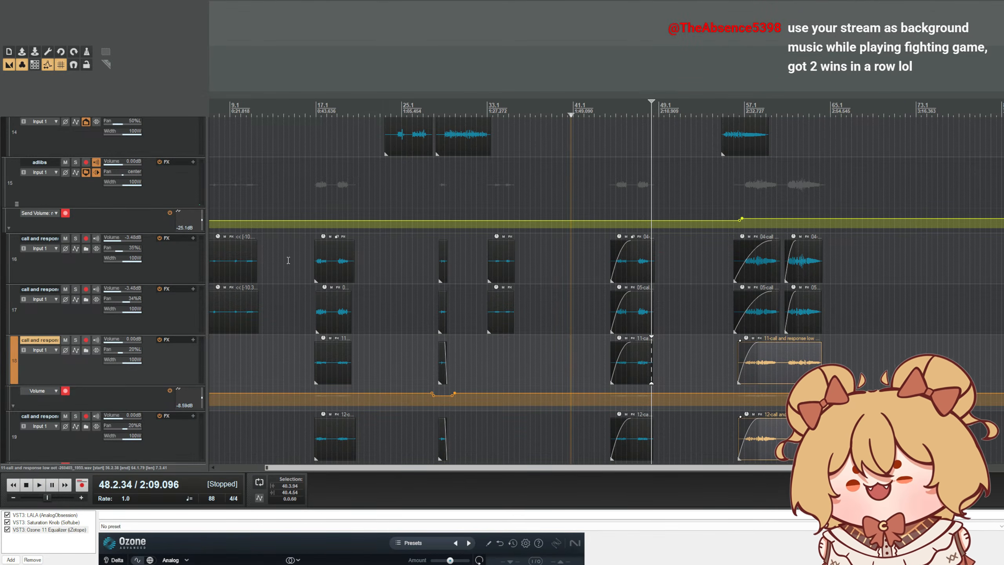
scroll(131, 202, "up", 15)
scroll(490, 193, "up", 3)
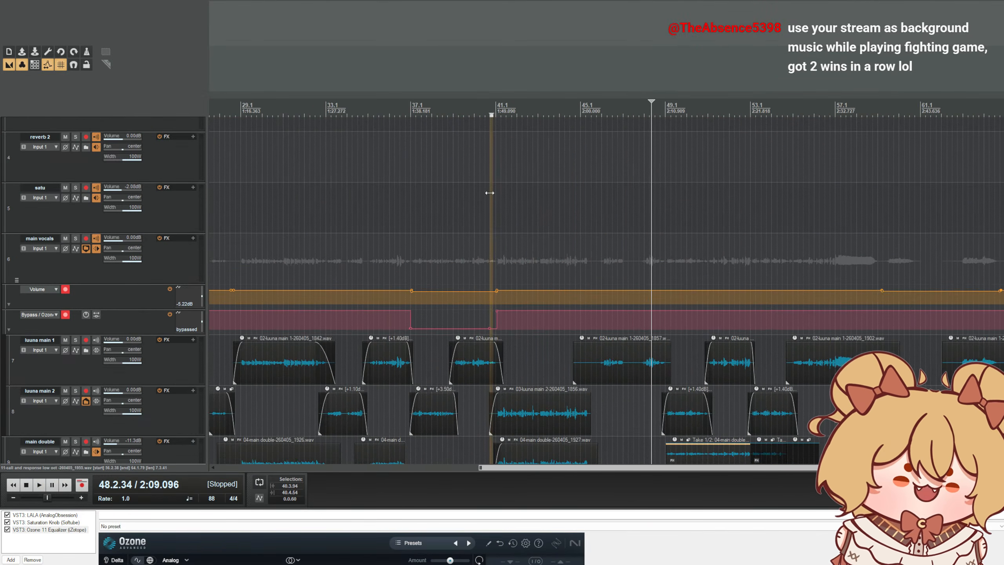
scroll(489, 192, "down", 2)
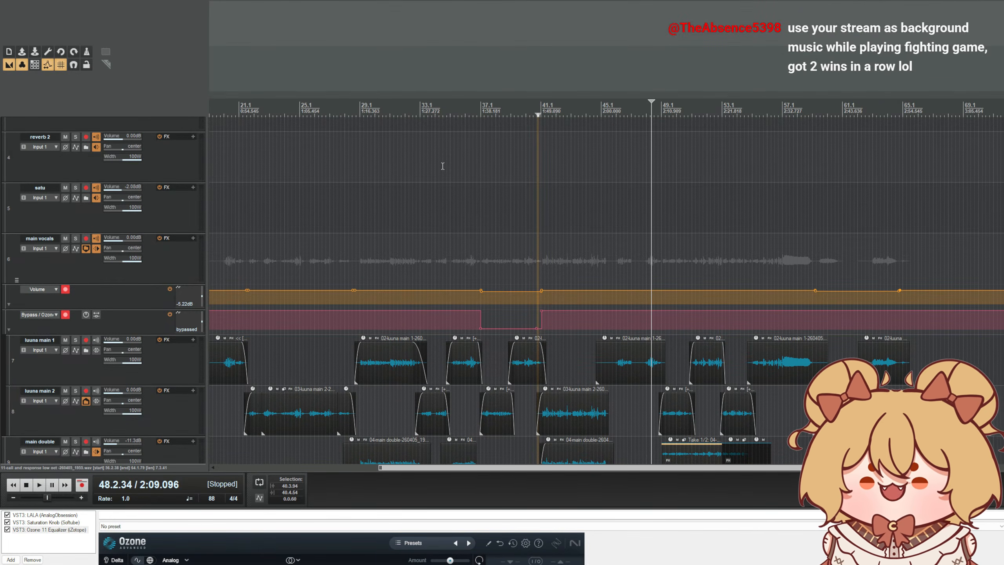
scroll(497, 130, "down", 2)
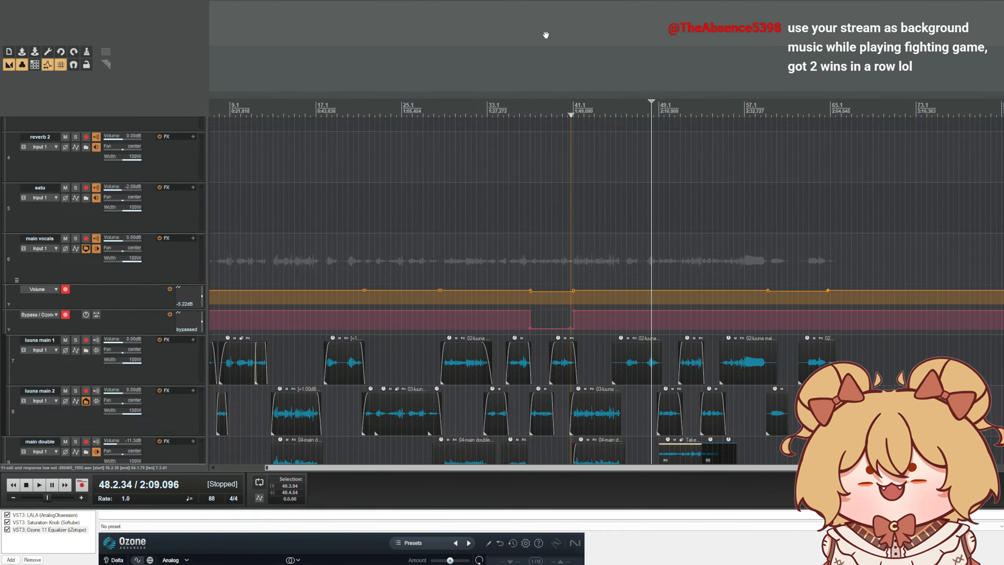
scroll(269, 214, "down", 5)
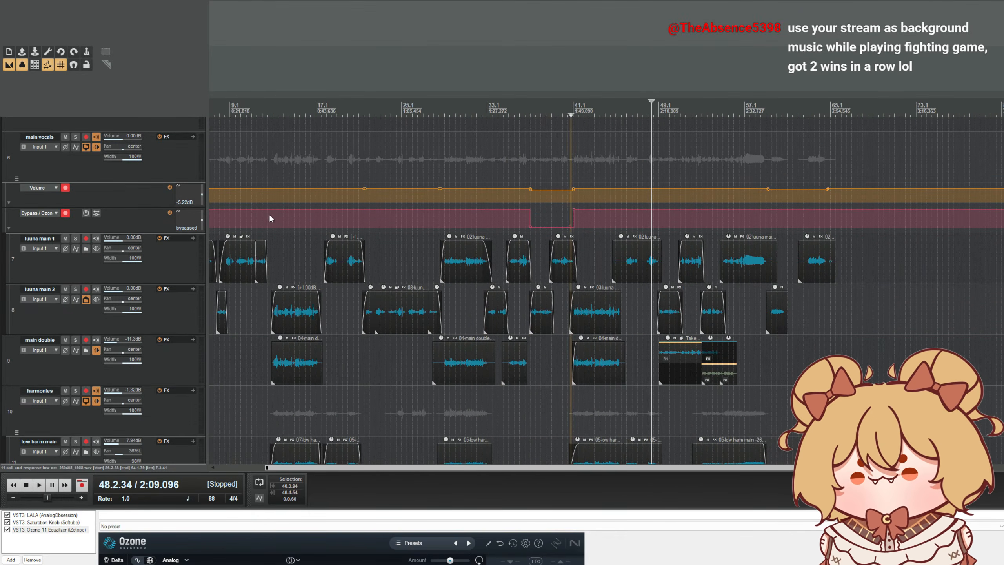
scroll(282, 216, "up", 5)
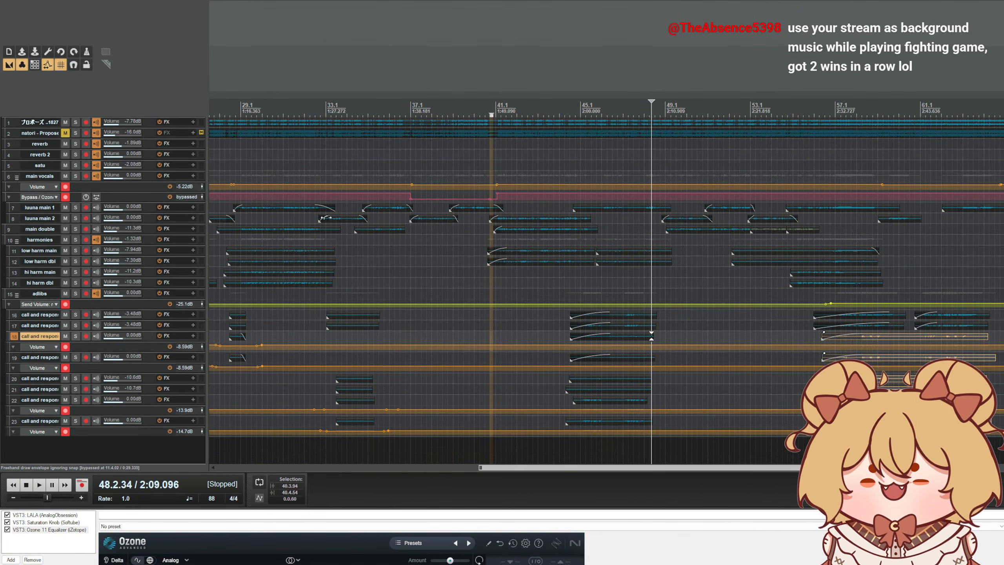
scroll(373, 227, "down", 4)
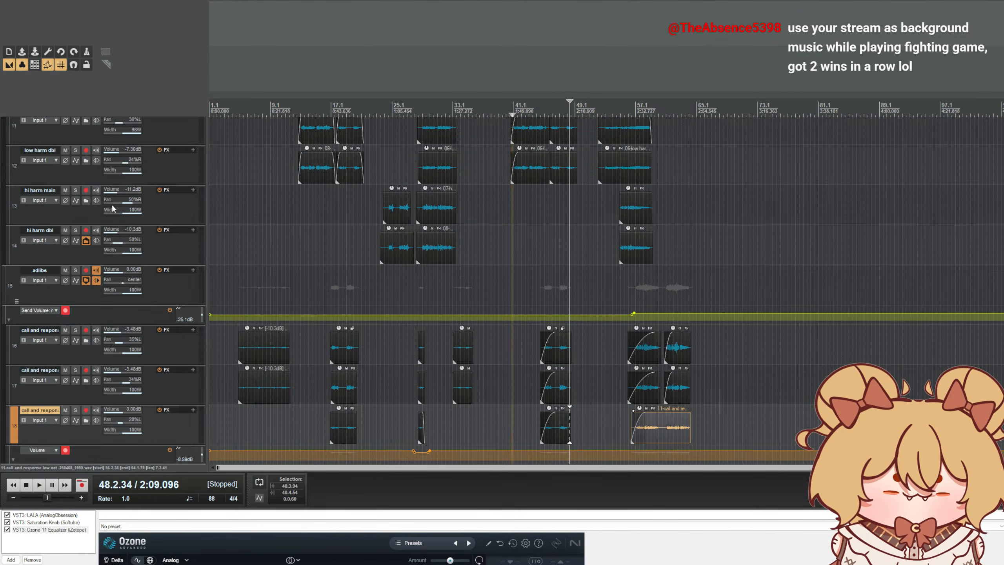
scroll(122, 204, "up", 5)
scroll(121, 204, "up", 5)
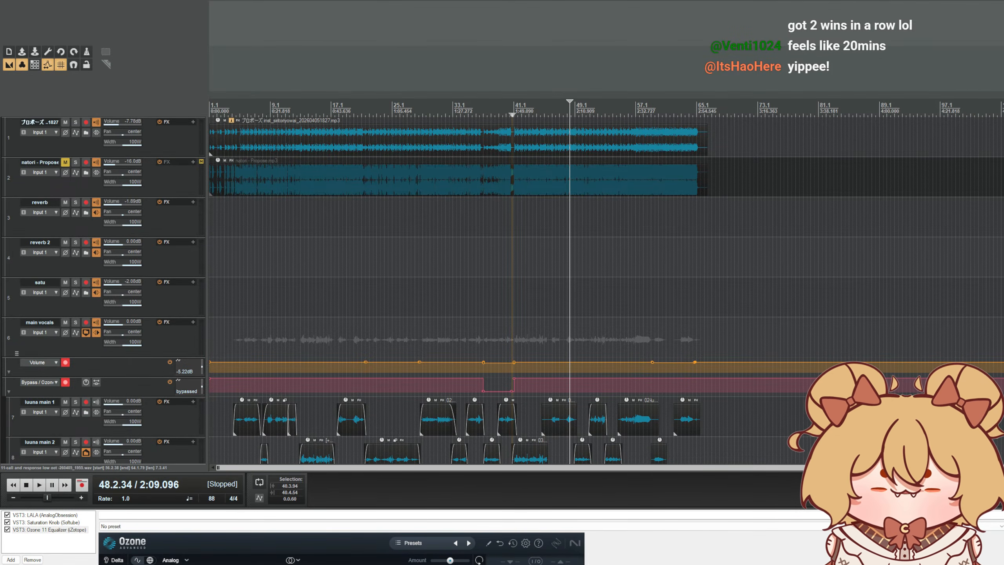
key("alt+Tab")
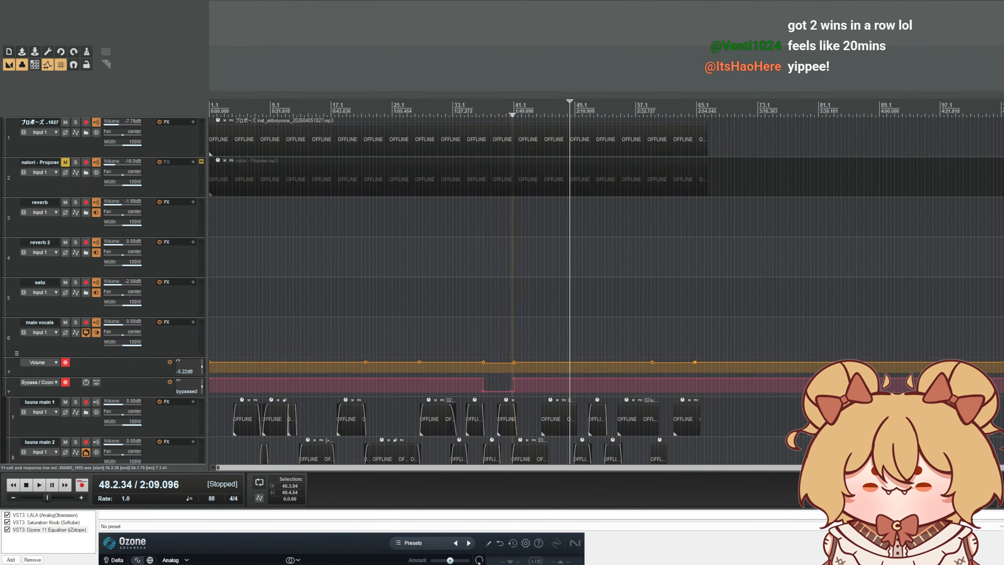